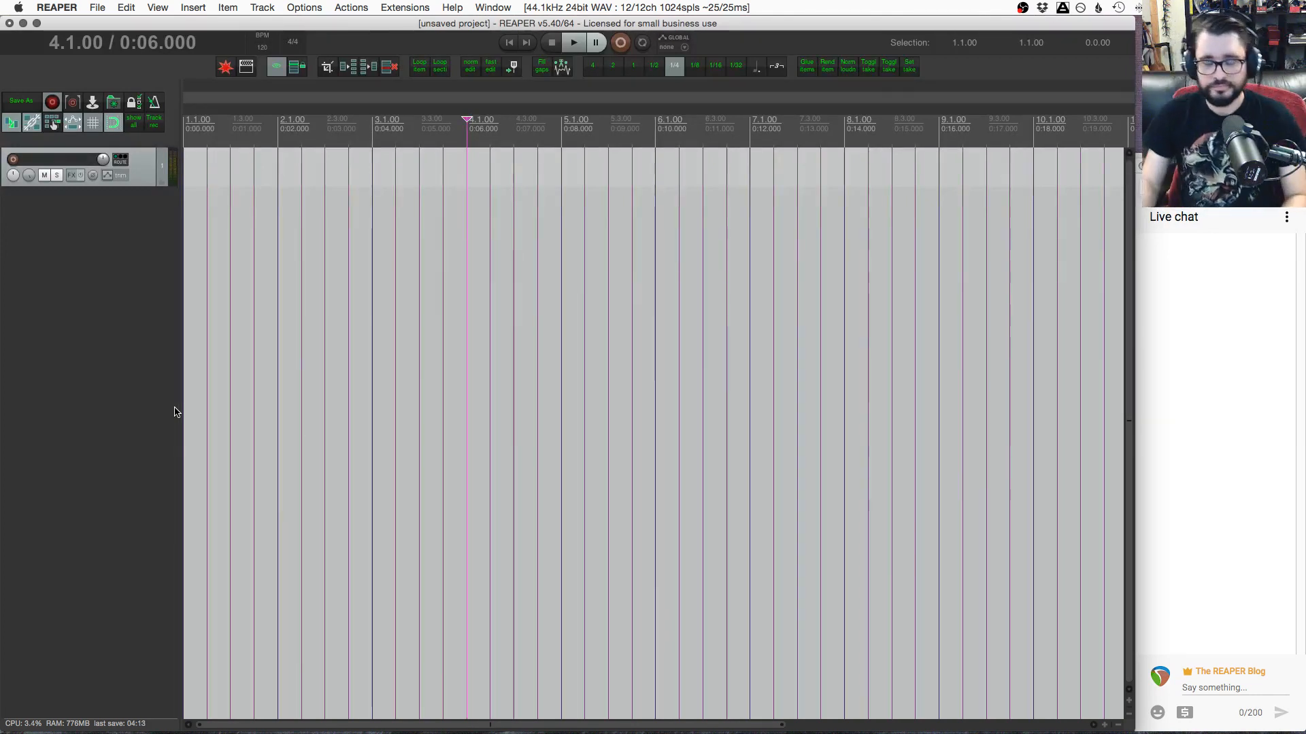
Switch to OBS to check the live stream's sources and status, and return to REAPER
key("super+Tab")
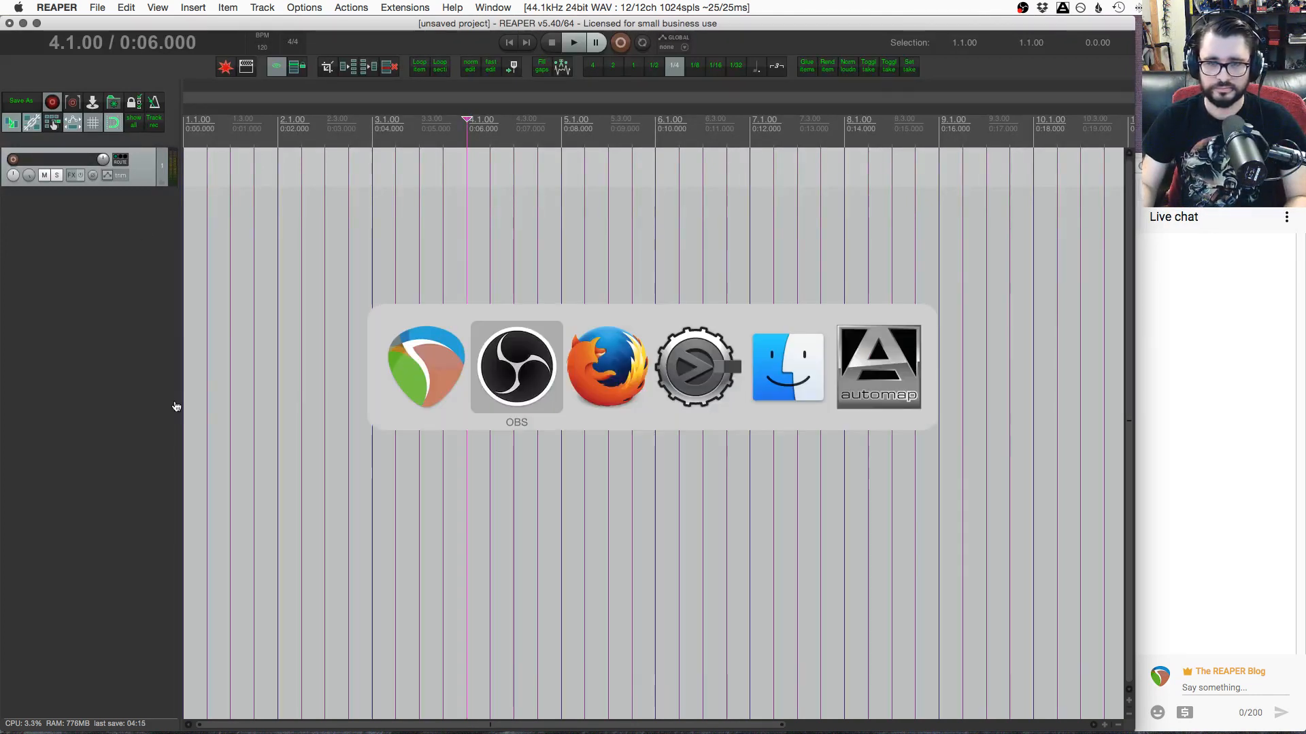
left_click(500, 379)
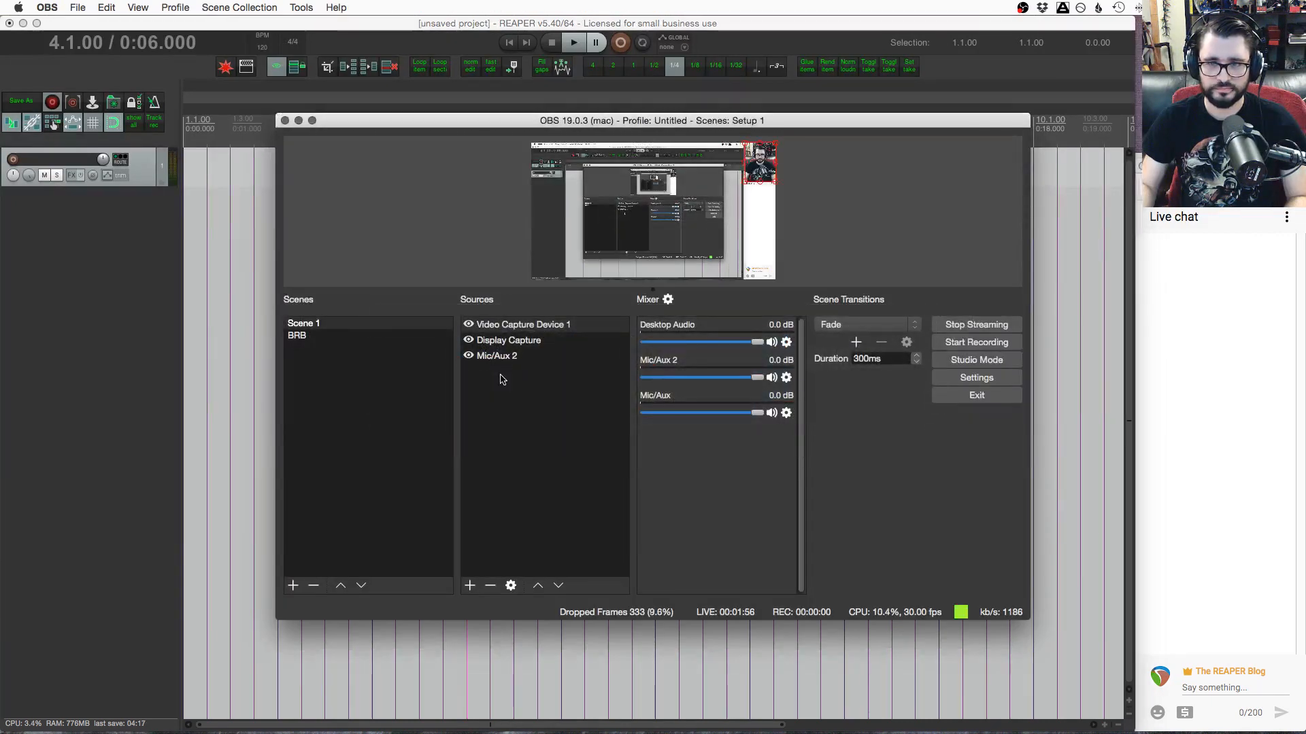
key("super+Tab")
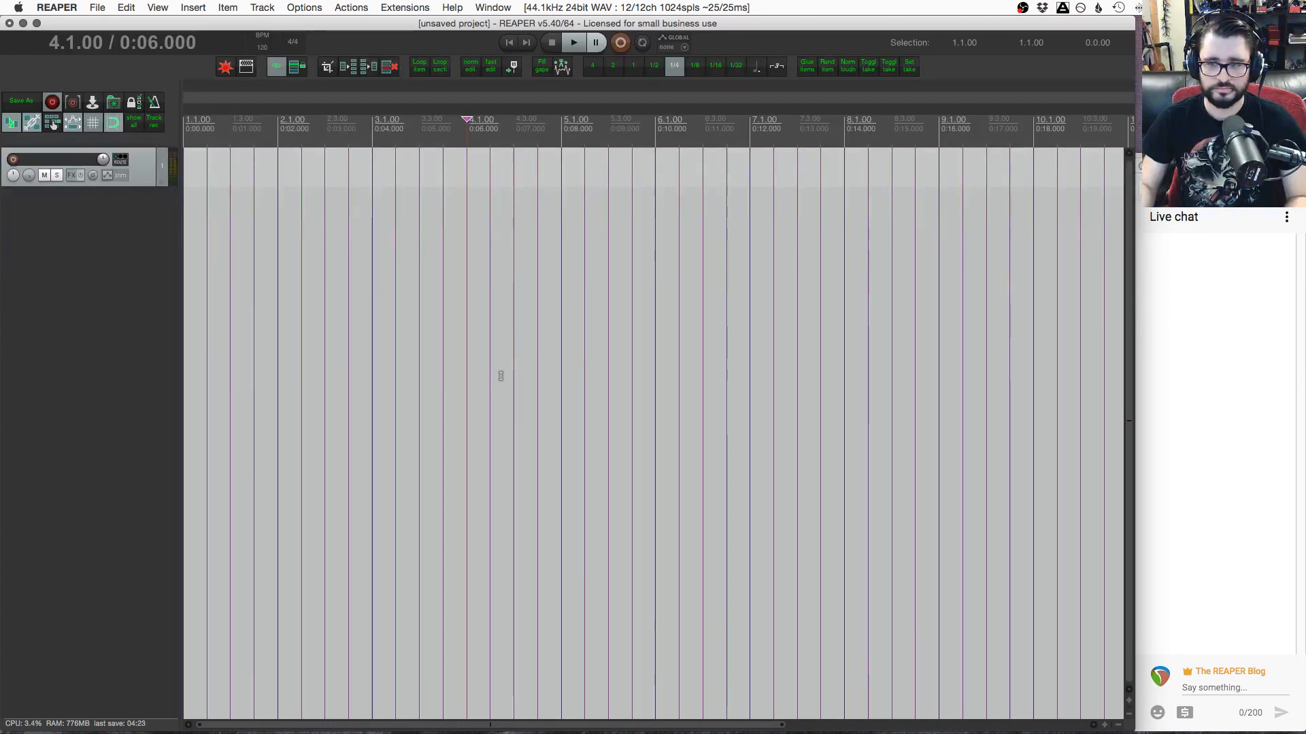
Switch to Firefox, check the stream status and preview on the YouTube live event page, and minimize that window
key("super+Tab")
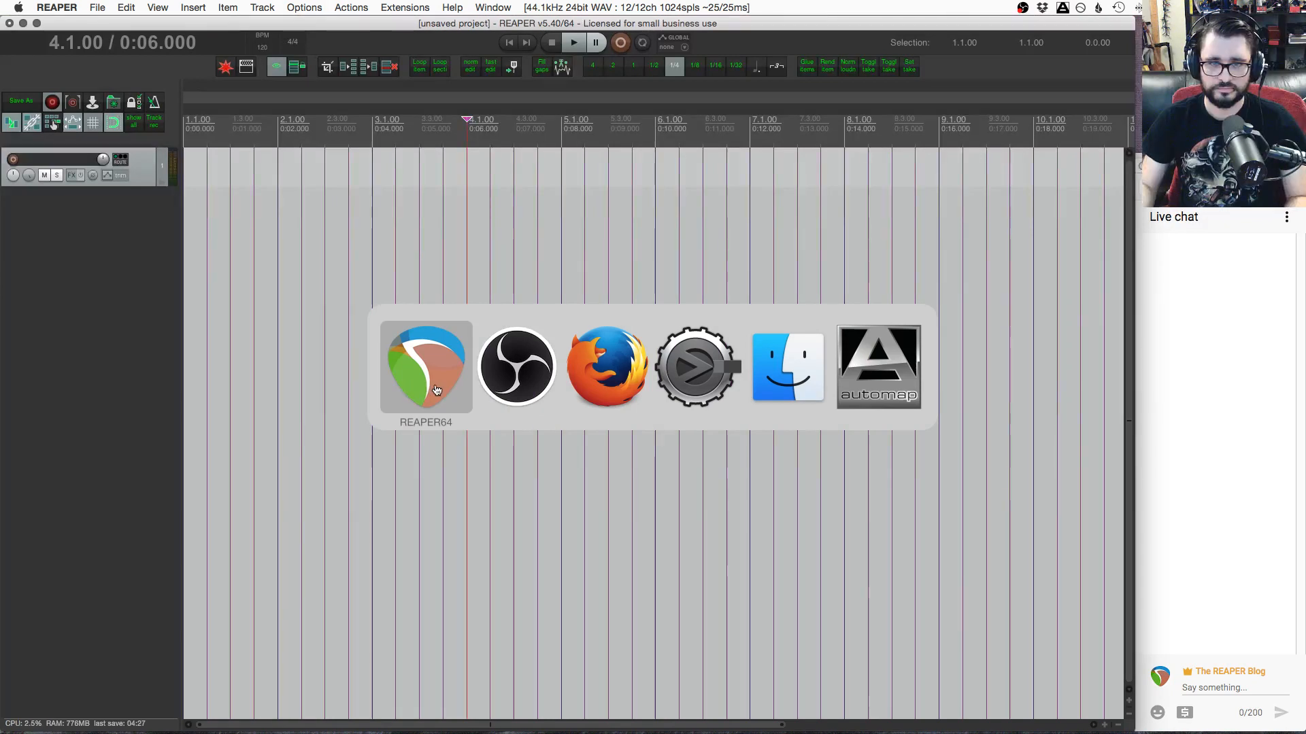
left_click(605, 368)
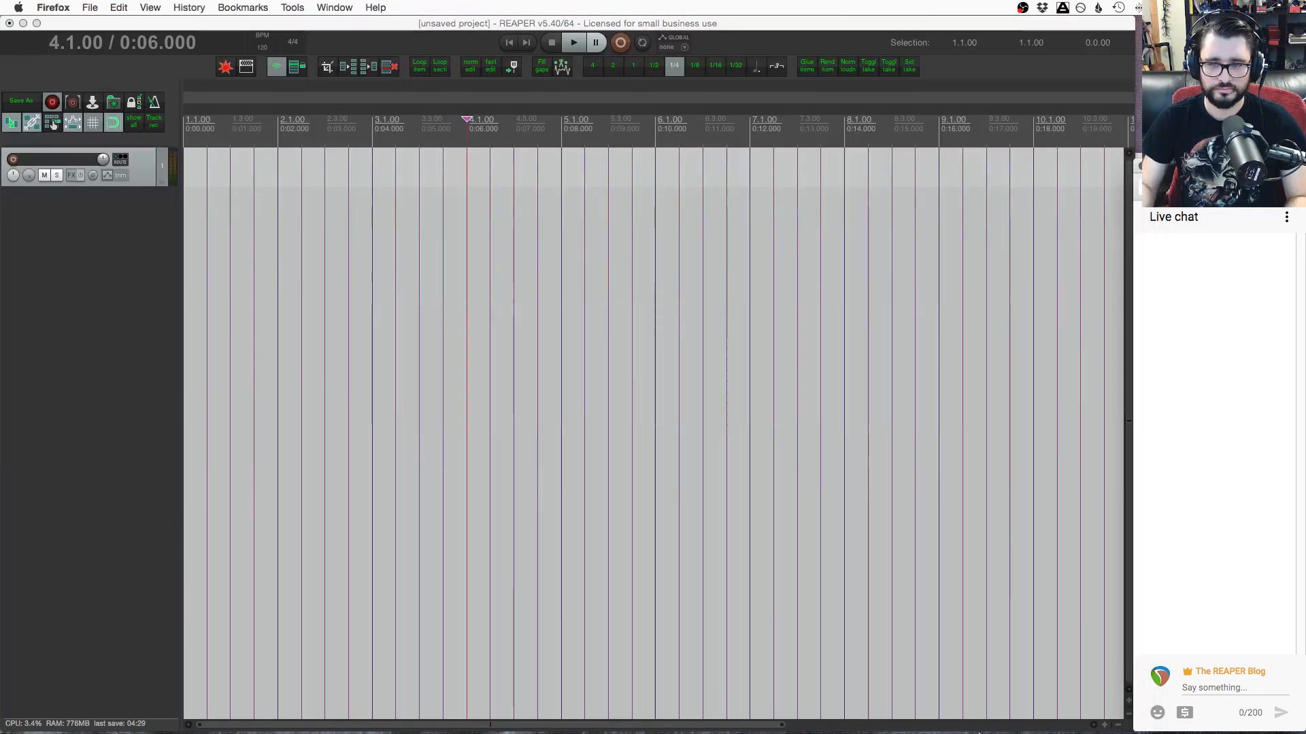
mouse_move(1031, 695)
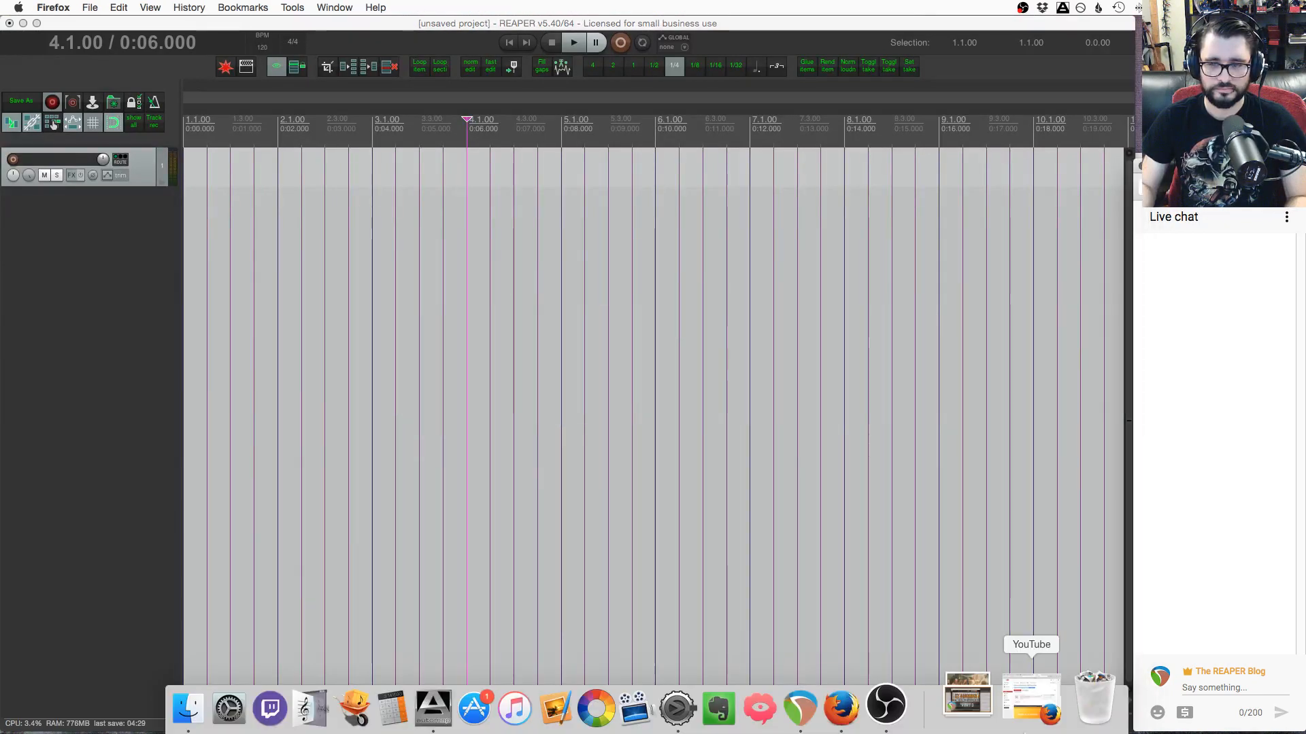
left_click(1025, 710)
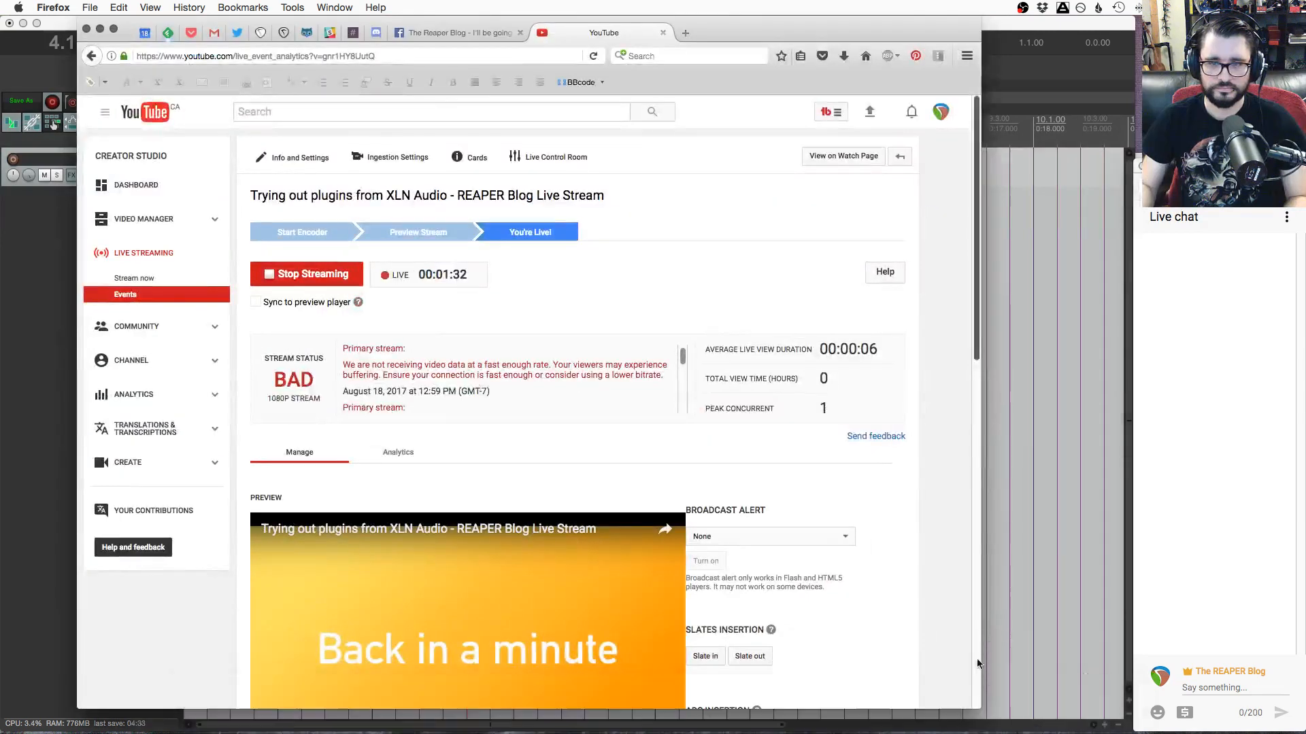
scroll(968, 651, "down", 1)
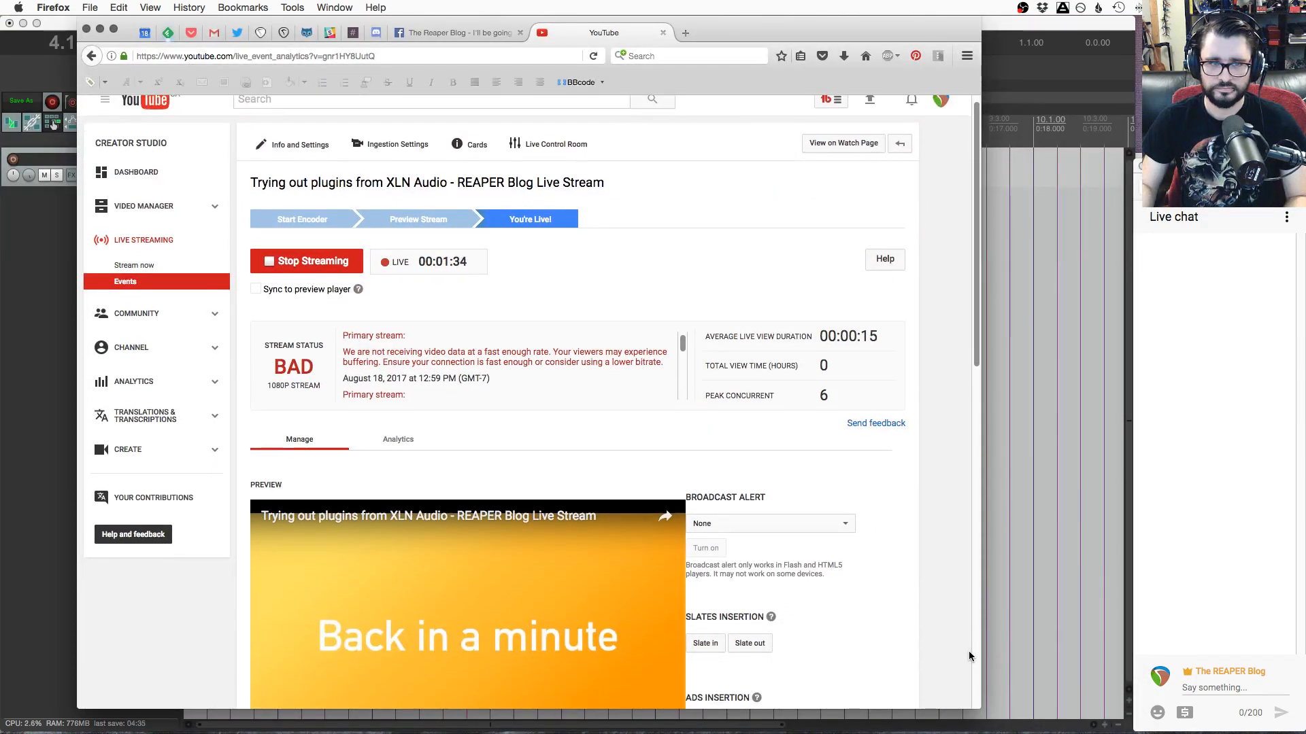
scroll(969, 656, "down", 5)
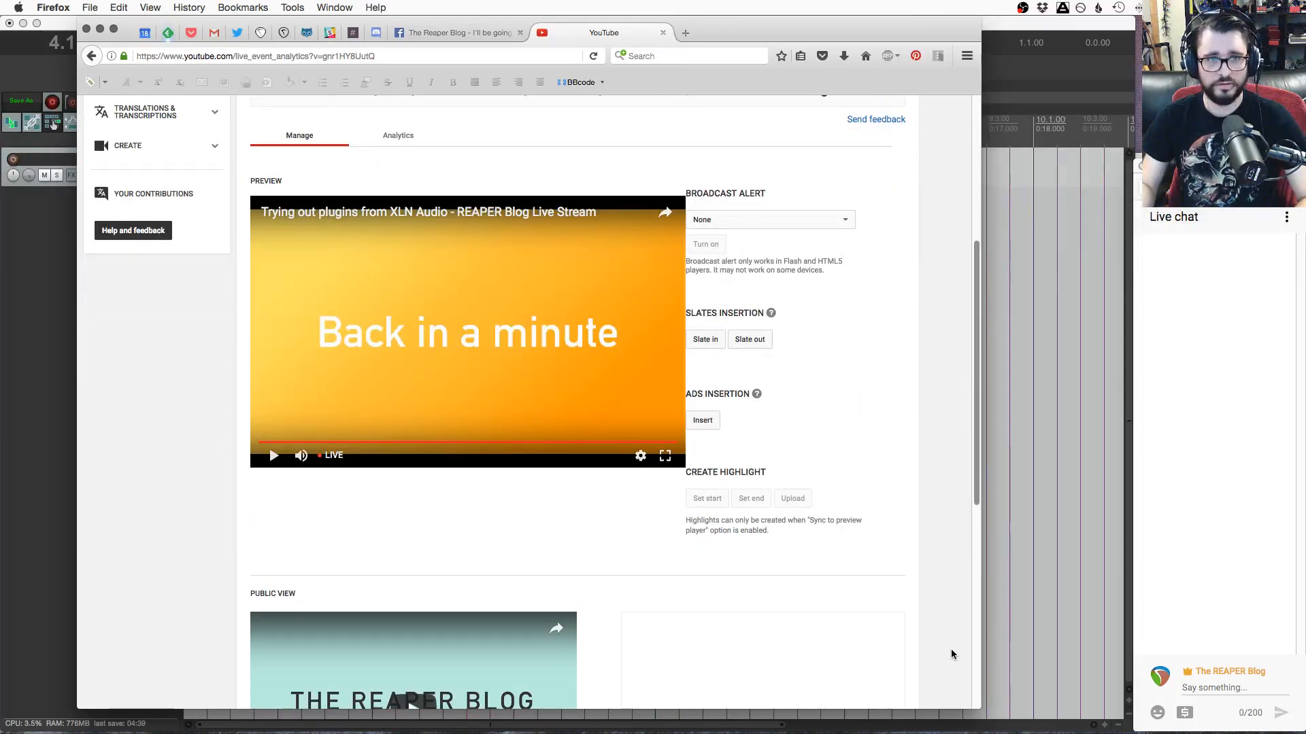
left_click(100, 32)
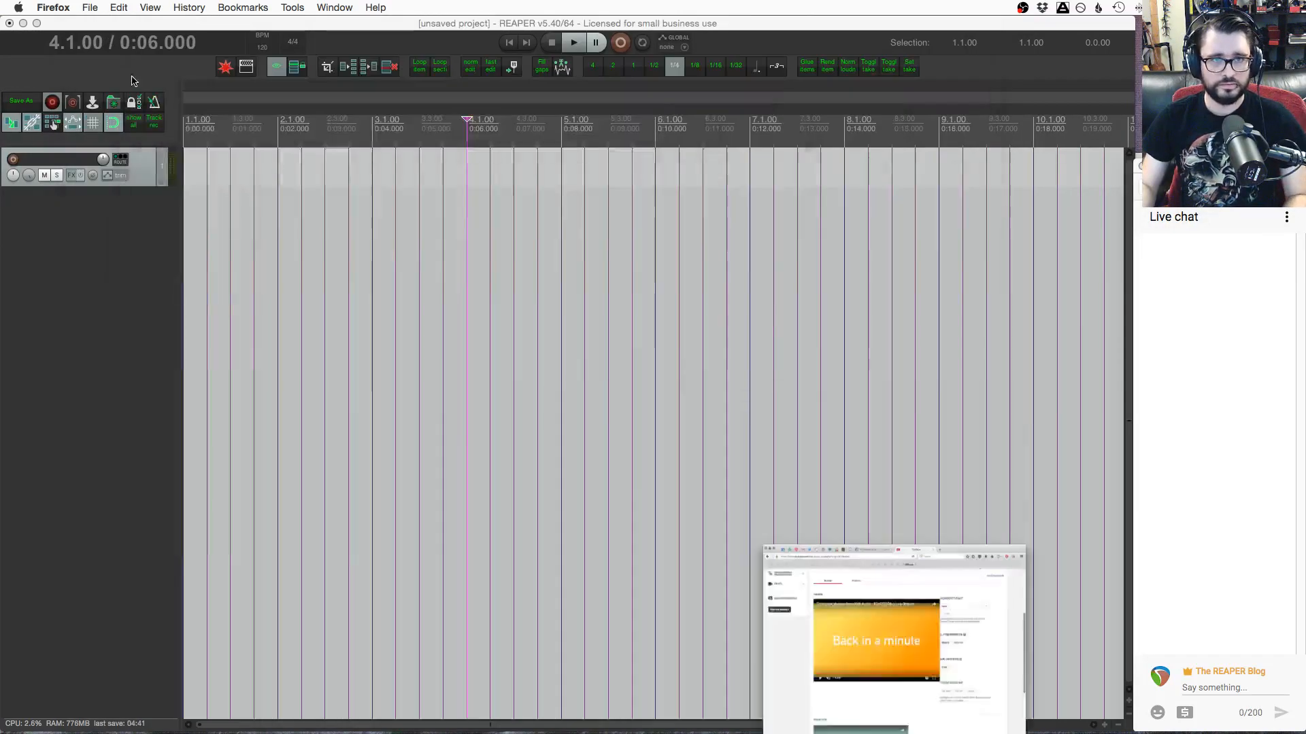
Post the message "say hello" in the YouTube live chat
left_click(612, 325)
left_click(1271, 708)
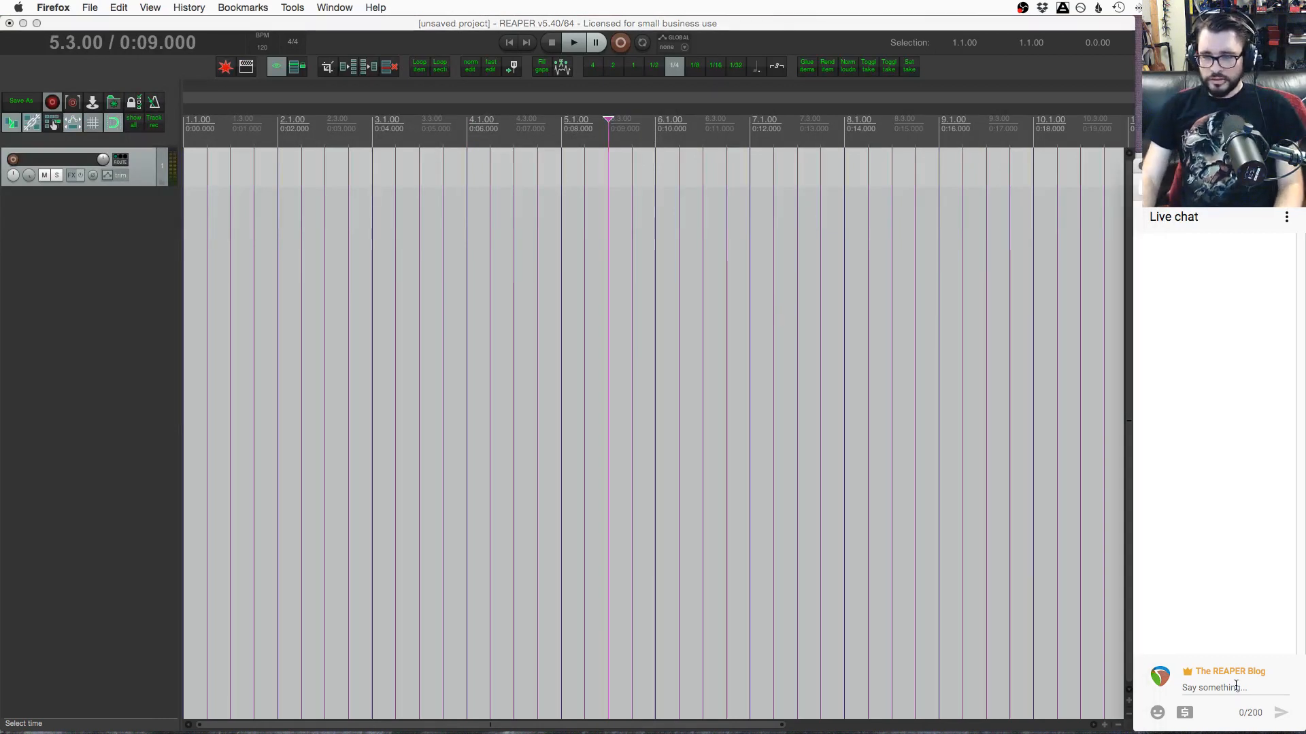
left_click(1236, 687)
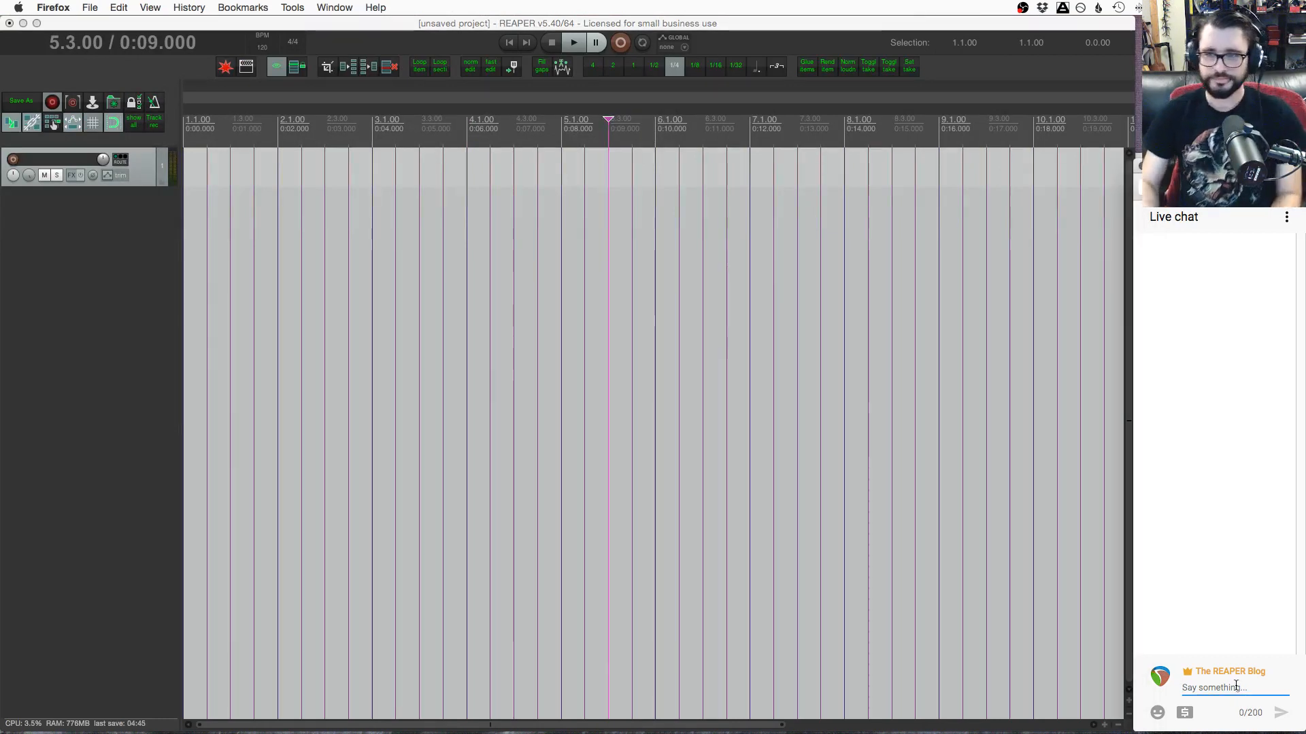
type("say hello")
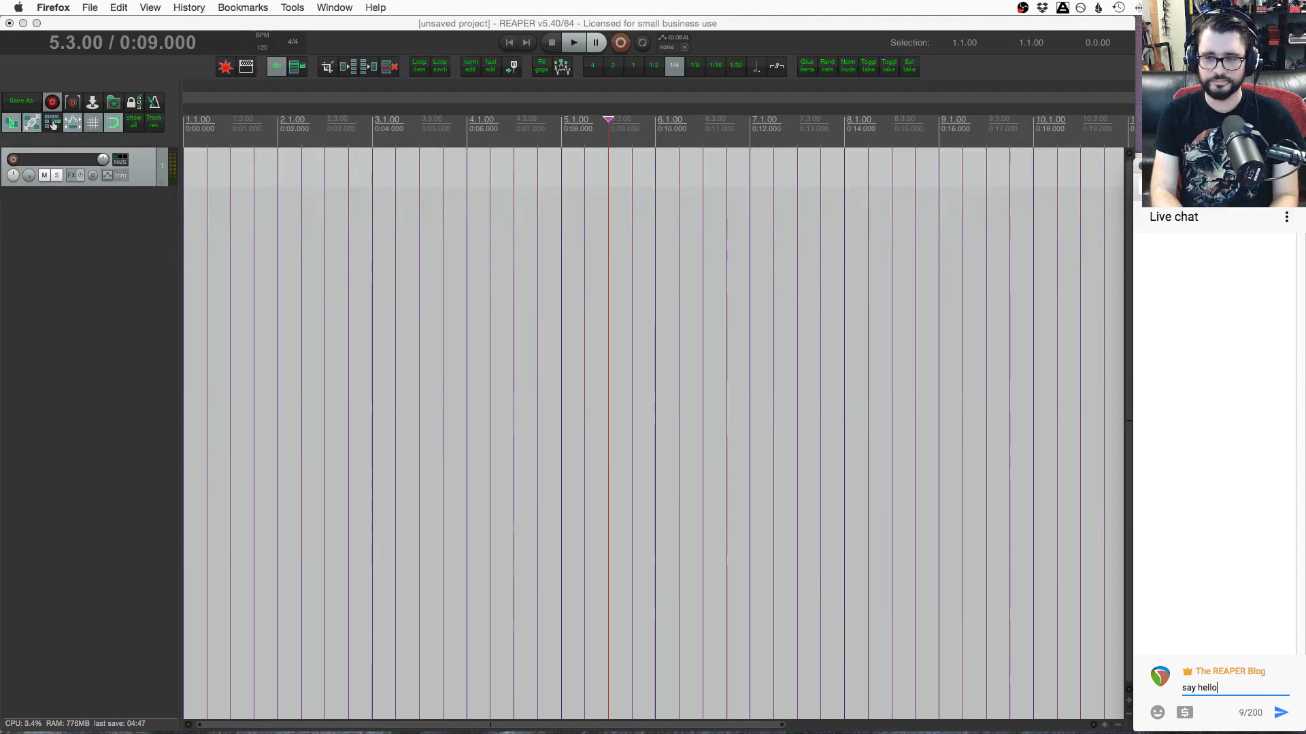
key("Return")
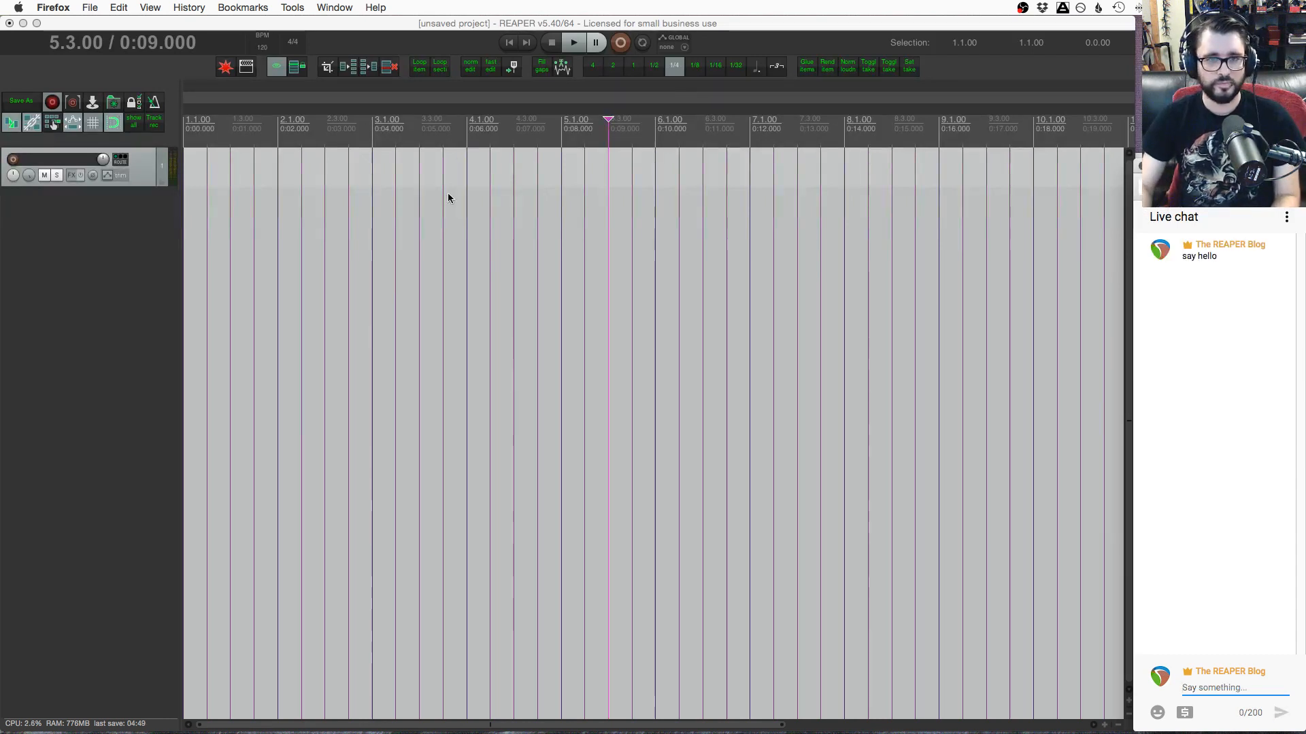
Place the edit cursor at 2.1.00 in the REAPER project and select the empty track
left_click(413, 245)
left_click(280, 268)
left_click(133, 164)
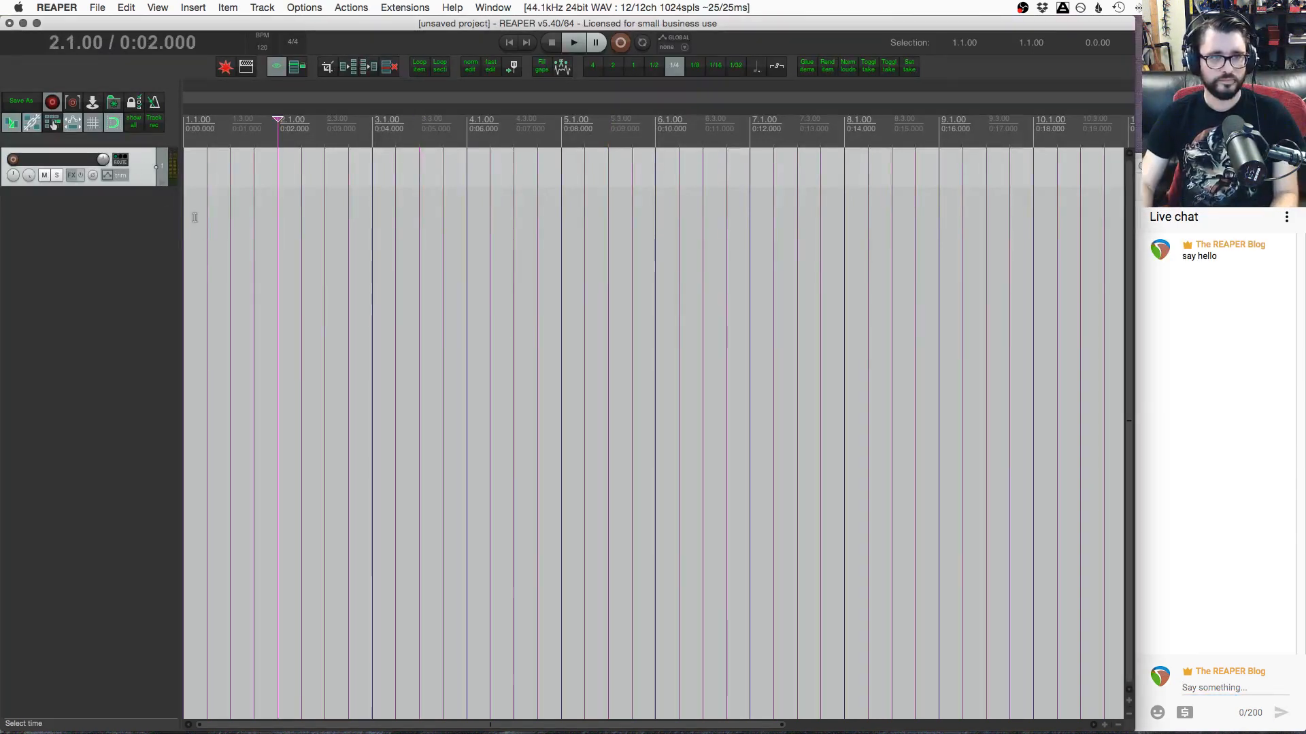
Adjust the empty track's height so that its record input row shows with a little space below
scroll(232, 290, "up", 5)
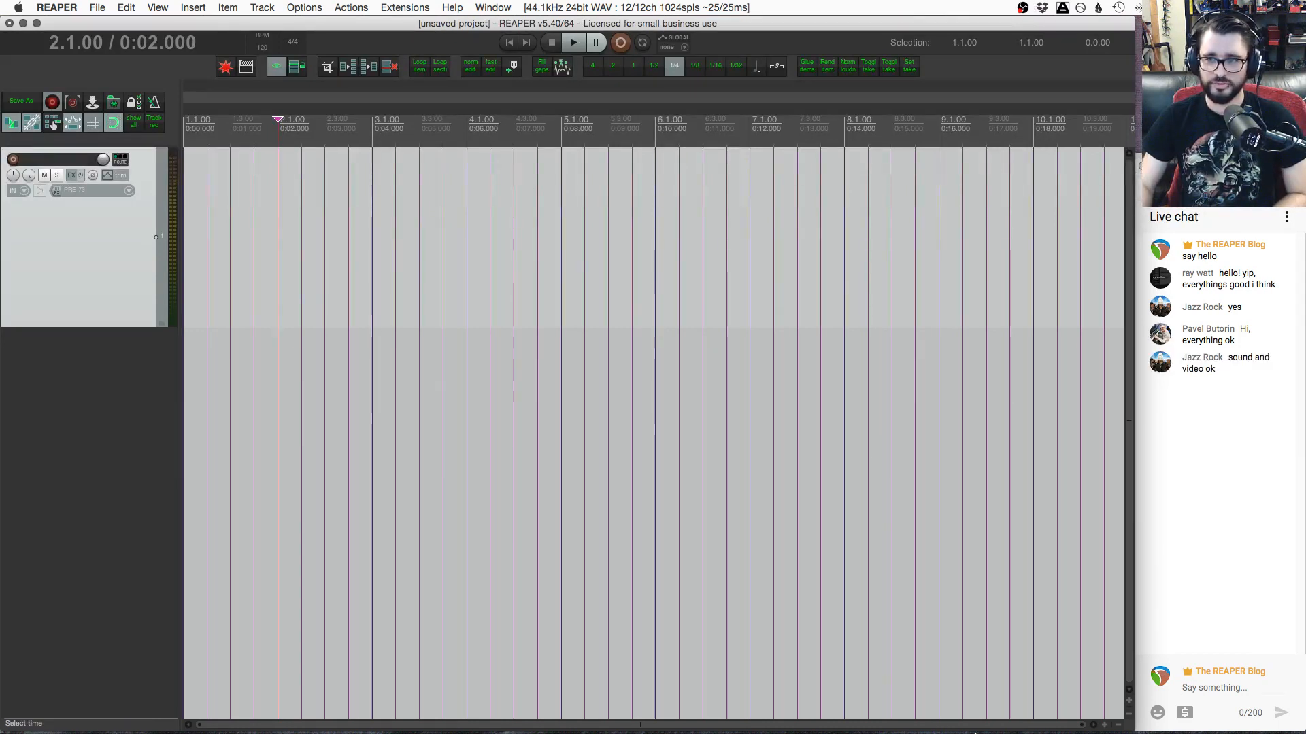
mouse_move(952, 729)
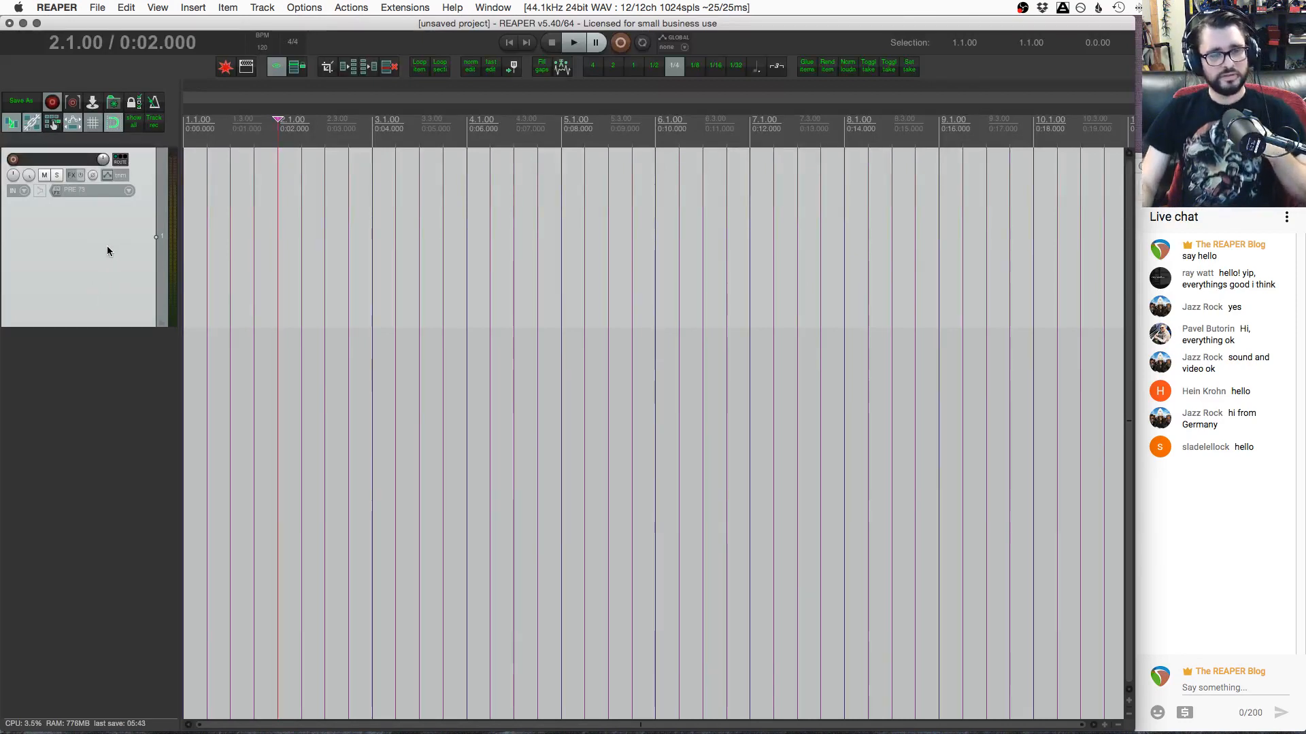
left_click_drag(115, 327, 117, 222)
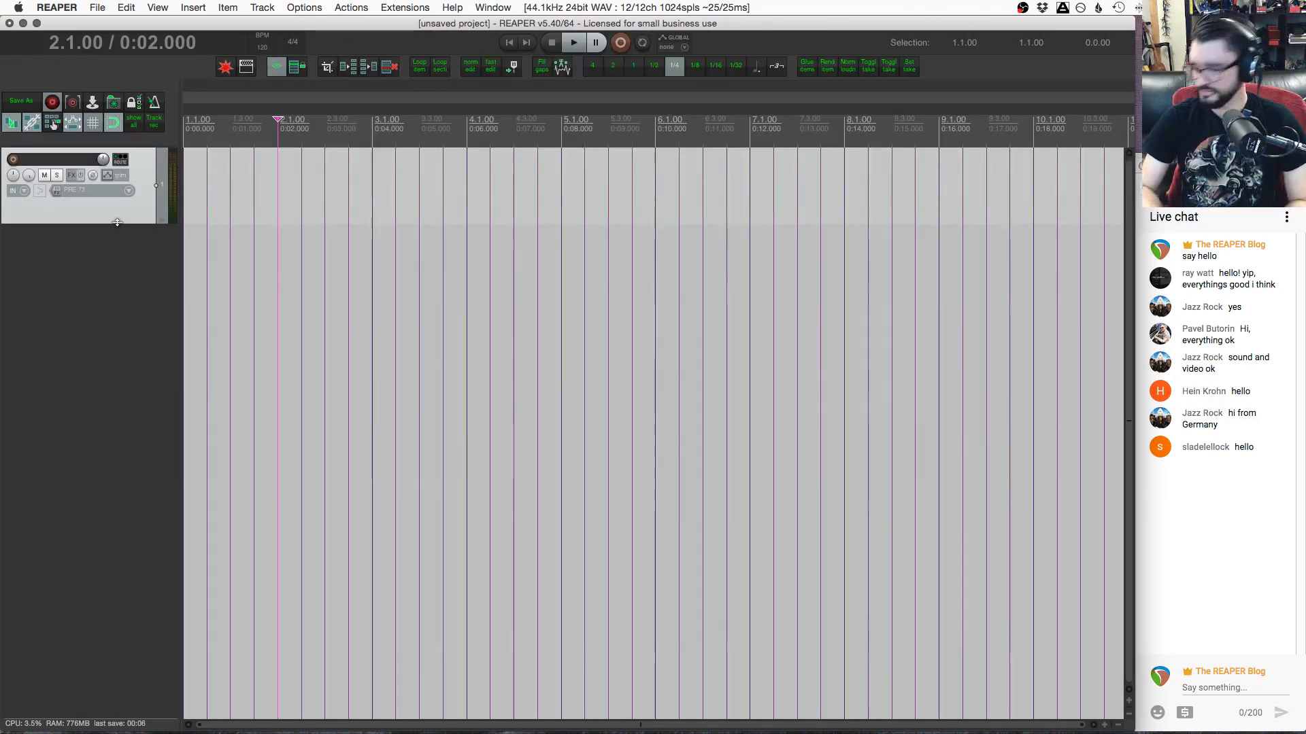
left_click(152, 316)
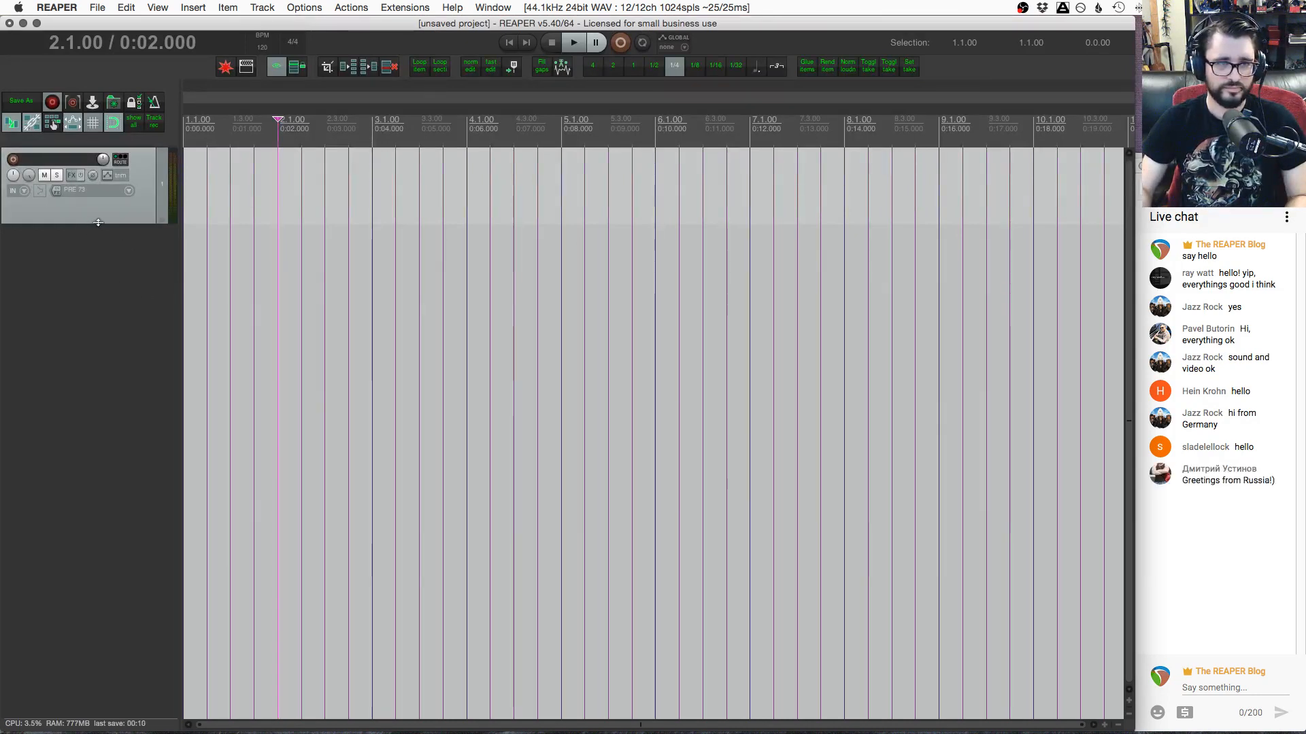
left_click_drag(88, 225, 100, 310)
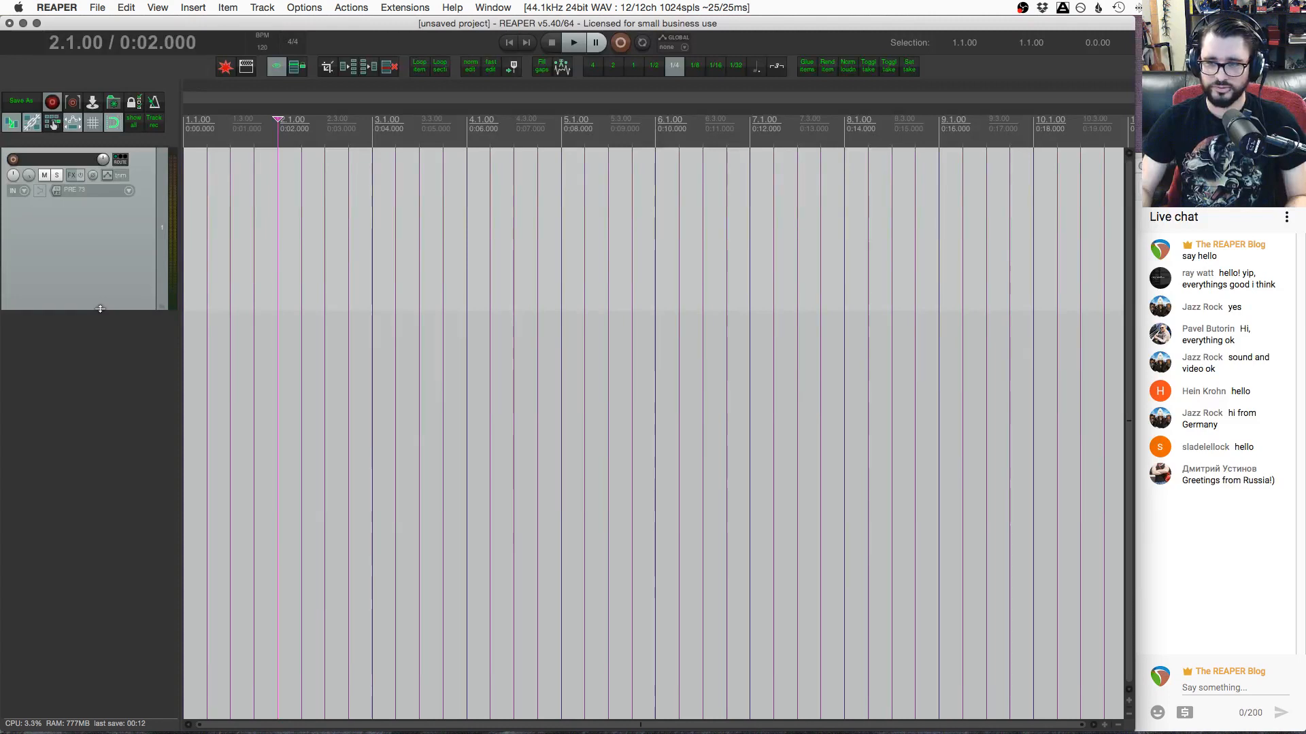
left_click_drag(100, 309, 105, 283)
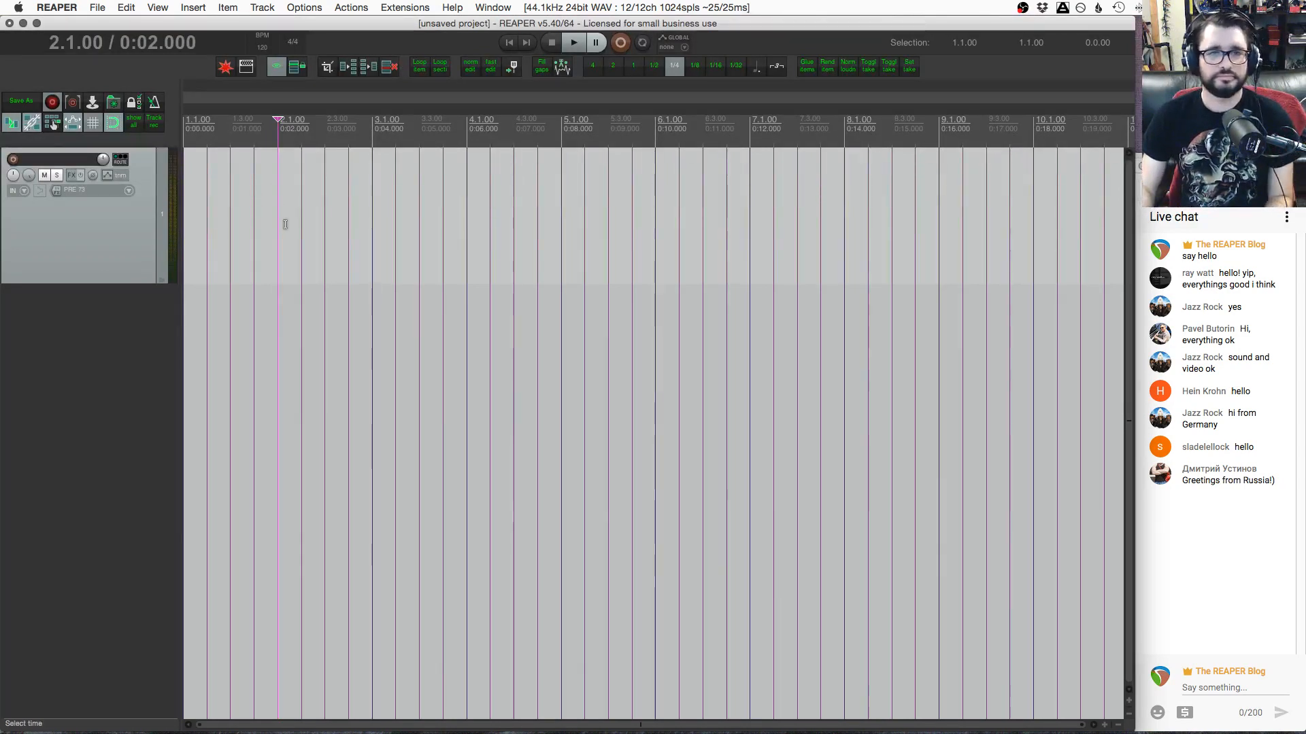
left_click_drag(98, 287, 101, 225)
Insert the virtual instrument VSTi: Addictive Drums 2 (XLN Audio) (18 out) on a new track, declining the extra output tracks
right_click(100, 272)
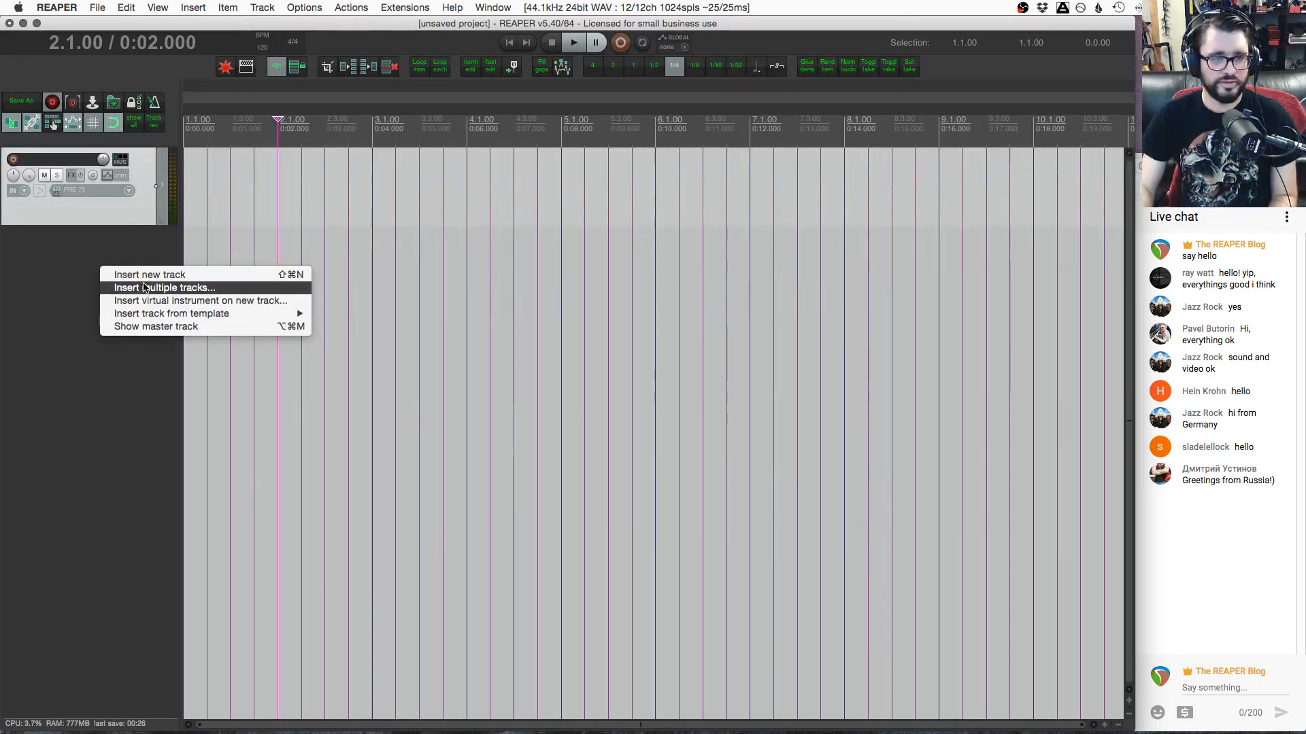
left_click(304, 302)
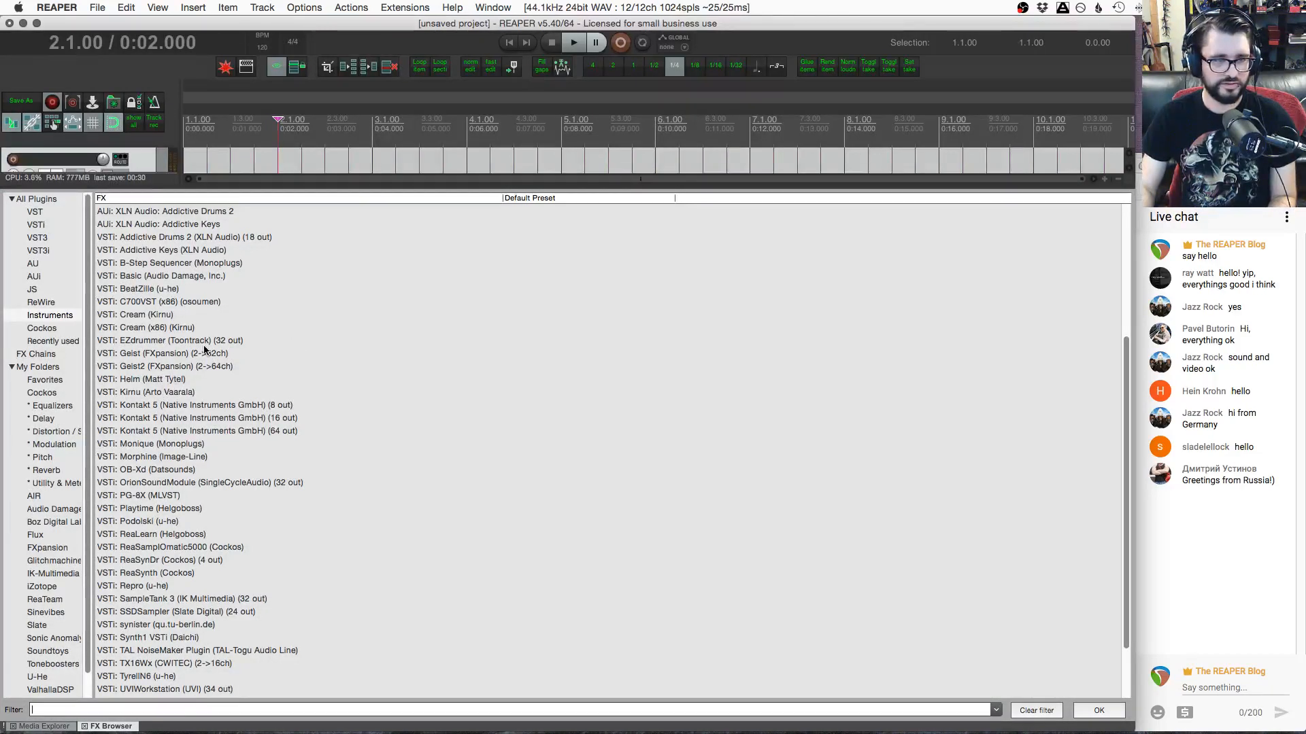
left_click(224, 345)
scroll(206, 452, "down", 2)
left_click(202, 398)
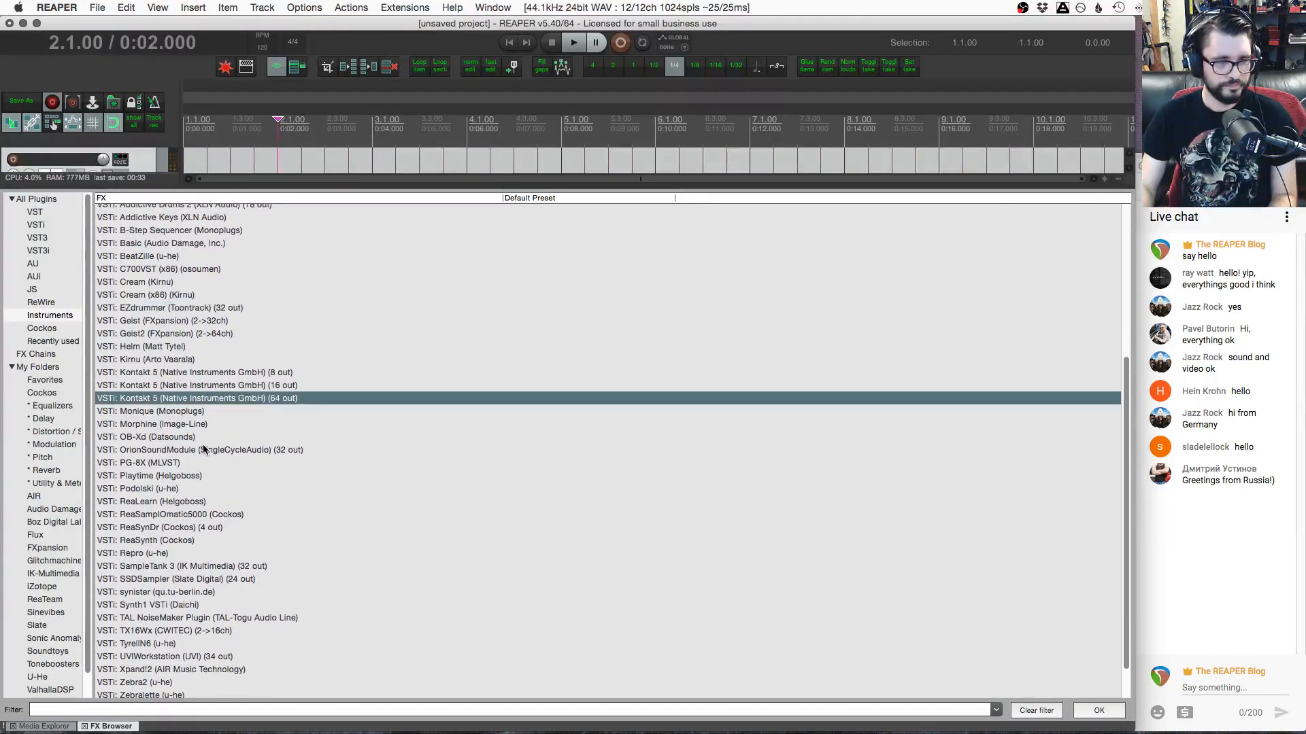
scroll(206, 449, "up", 6)
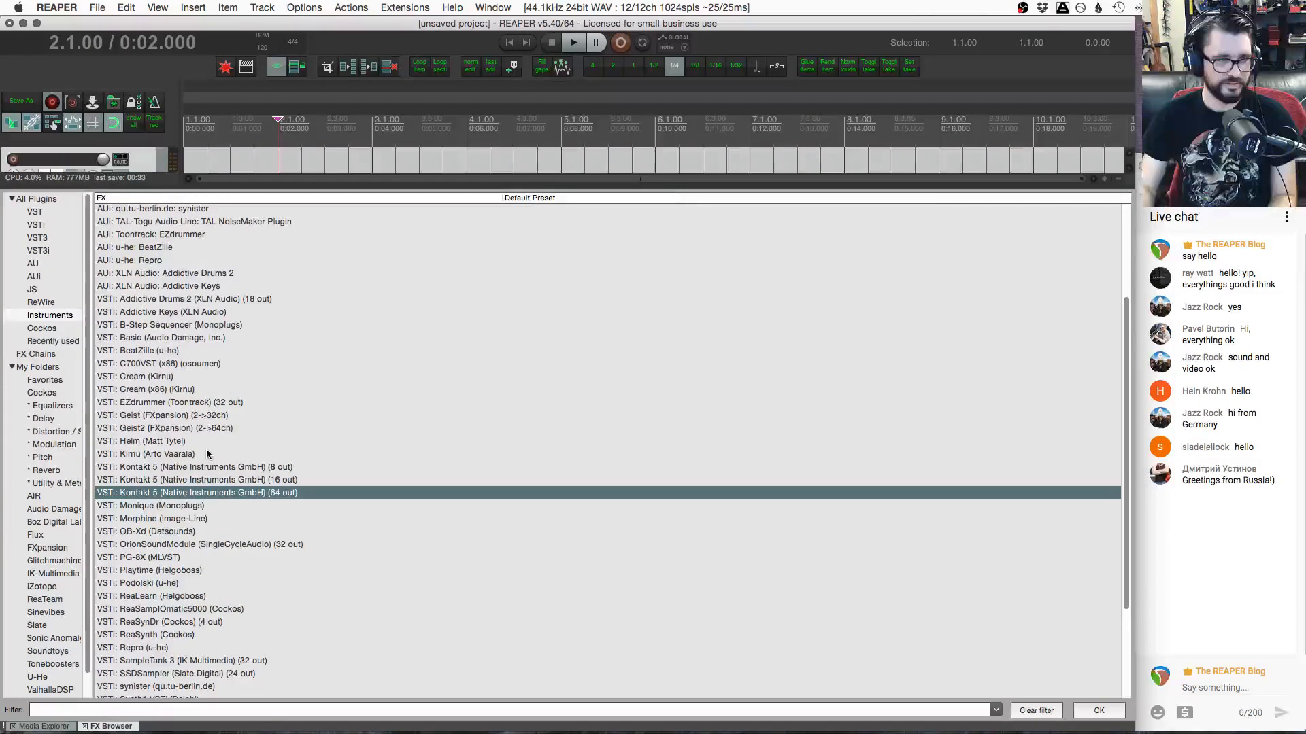
left_click(275, 301)
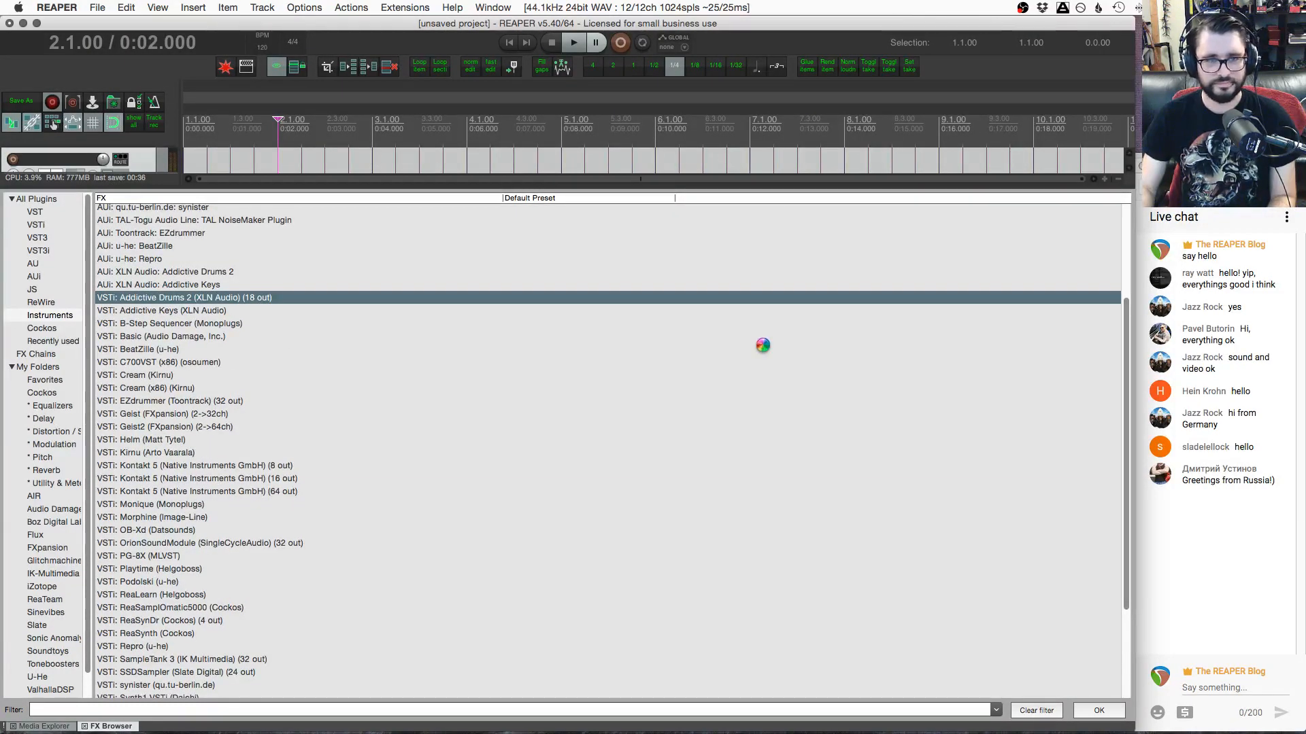
key("Return")
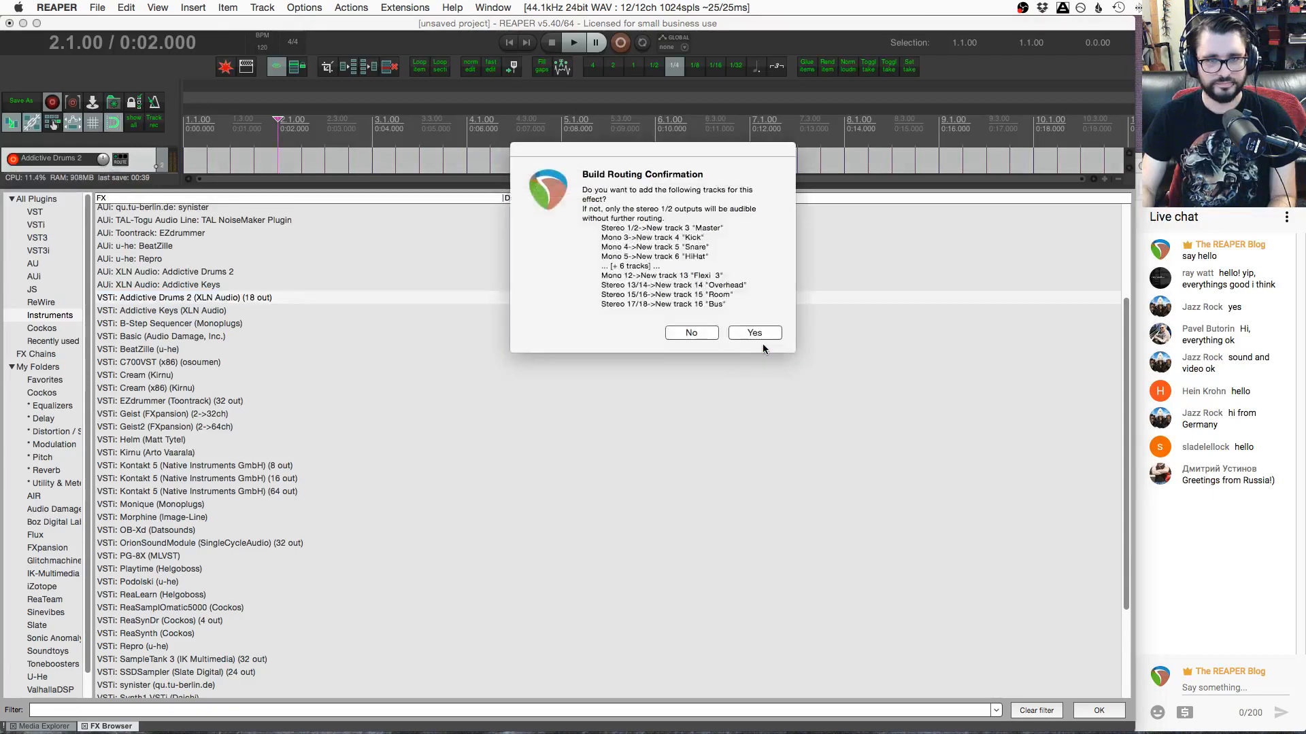
left_click(688, 333)
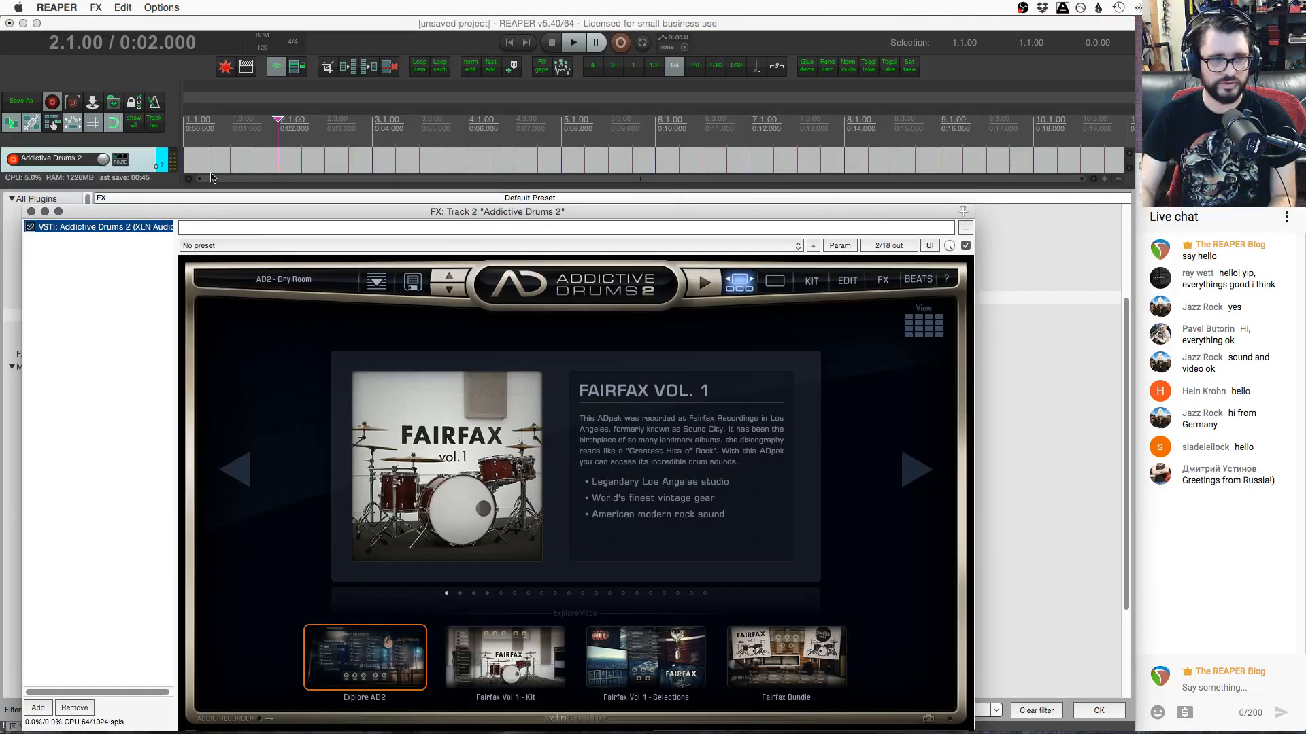
Show Addictive Drums 2 in its own floating window over the arrange area and close the track's FX chain window
left_click(233, 168)
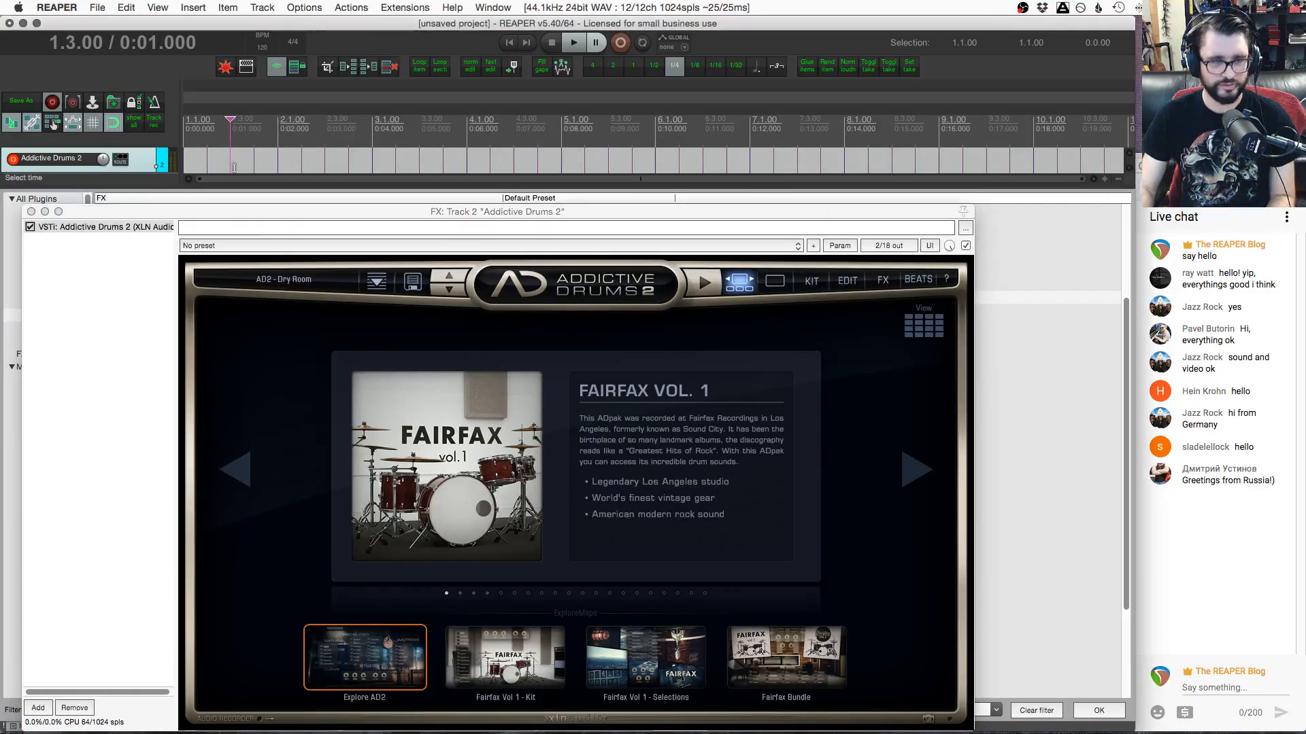
left_click_drag(343, 211, 352, 156)
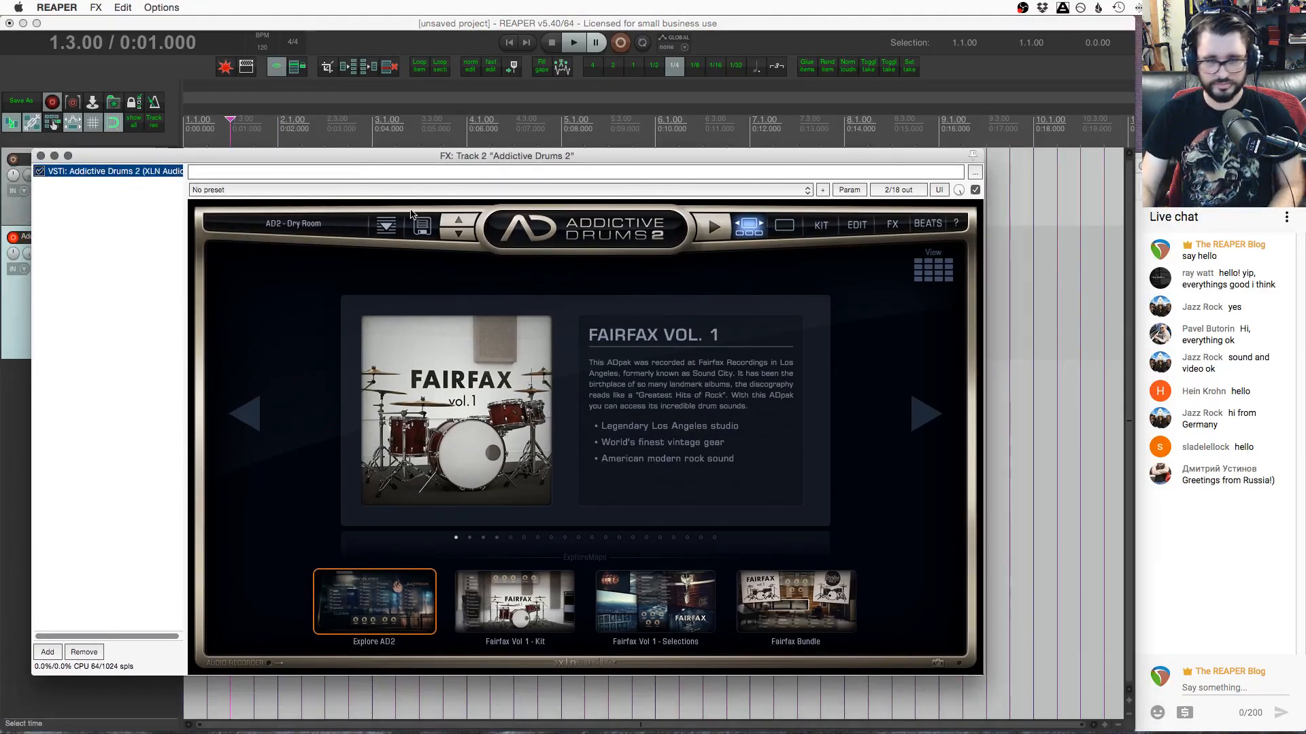
double_click(117, 175)
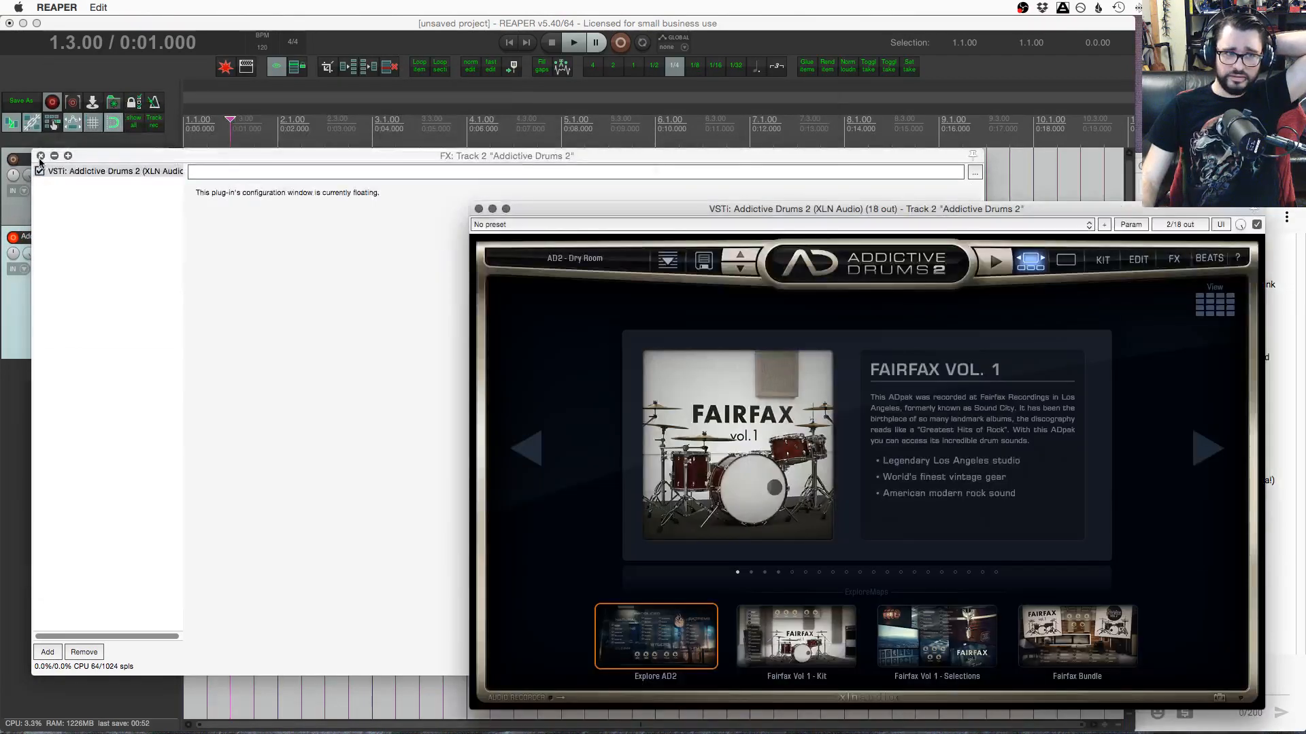
left_click(41, 156)
left_click_drag(717, 228, 453, 114)
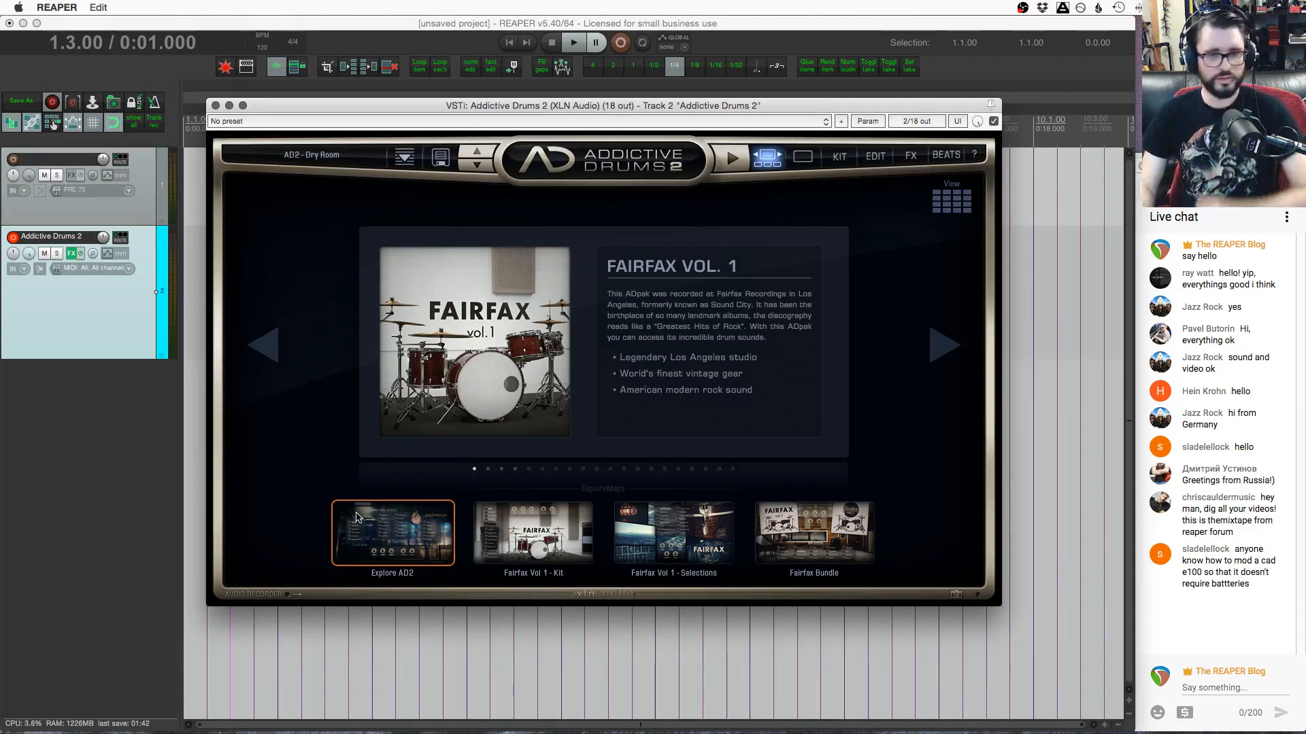
View the Fairfax Vol 1 - Kit page, switch to the Explore AD2 preset page and audition the Dry Room preset
left_click(533, 534)
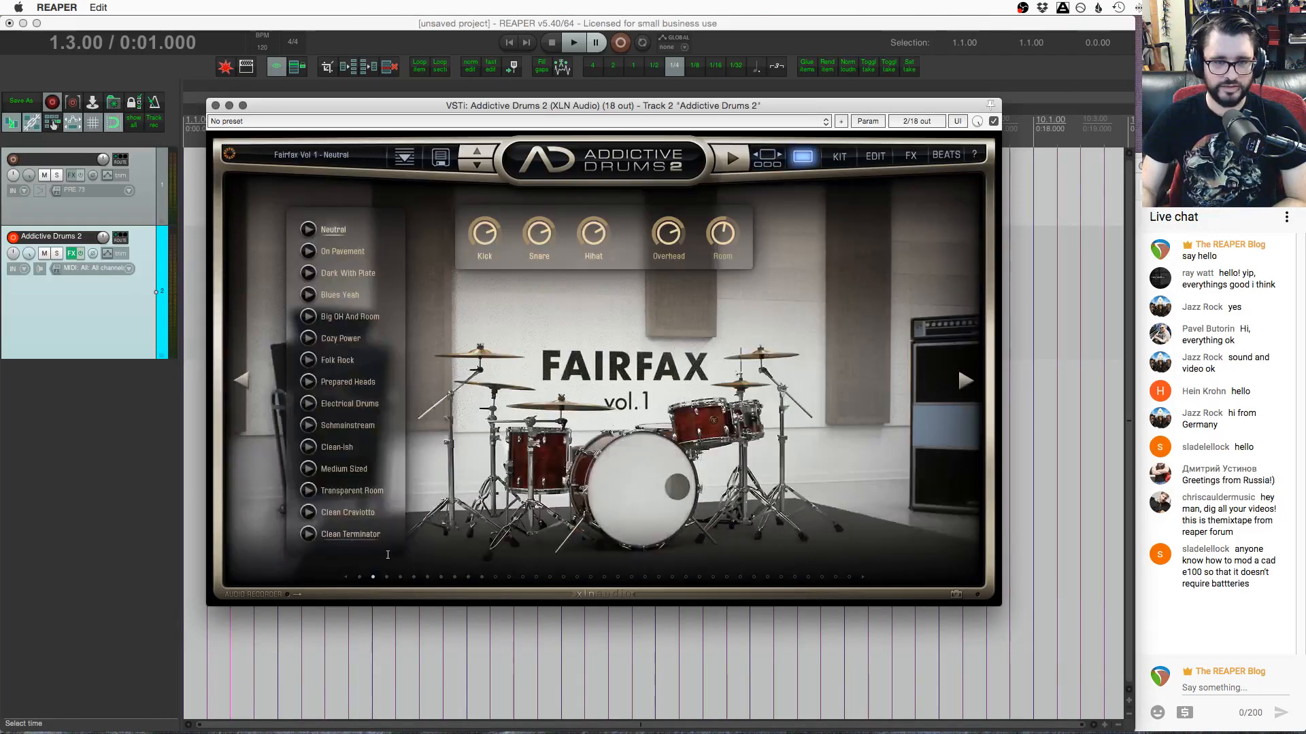
left_click(360, 575)
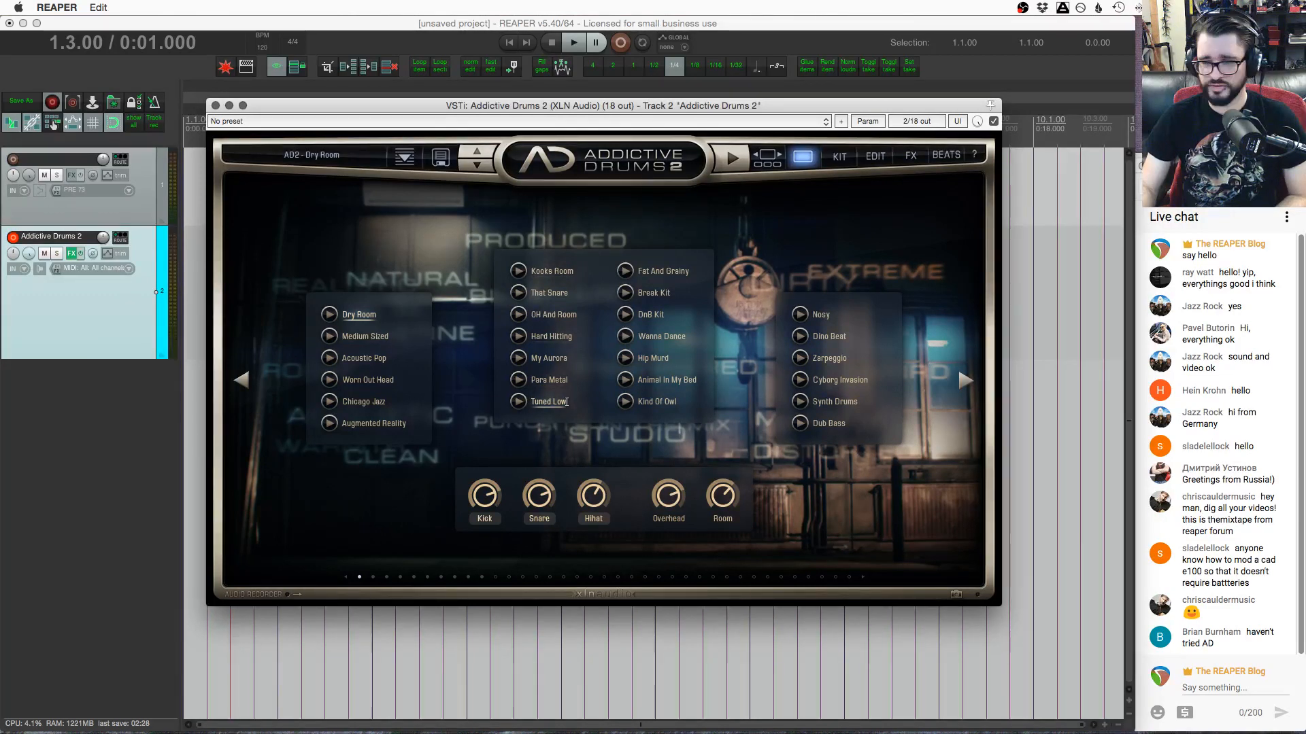
left_click(330, 314)
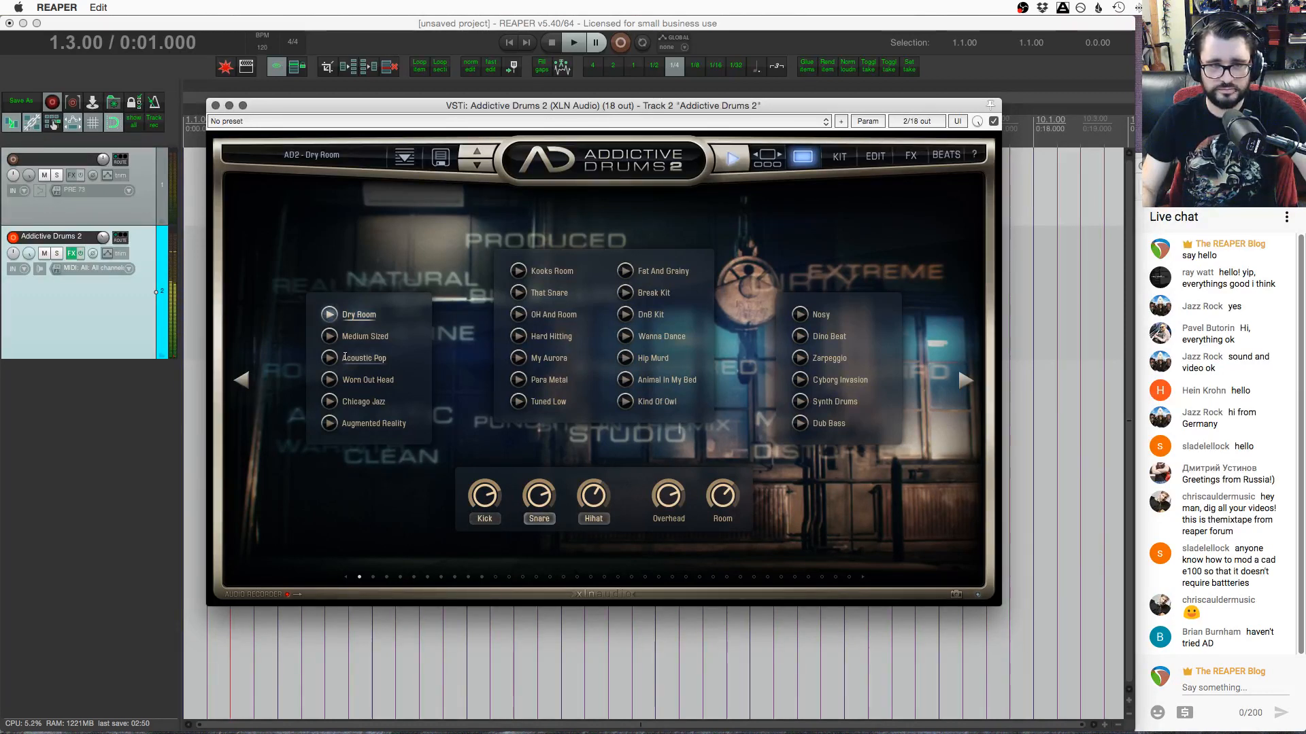
Audition the Medium Sized, Acoustic Pop and Worn Out Head presets on the Explore AD2 page
left_click(330, 338)
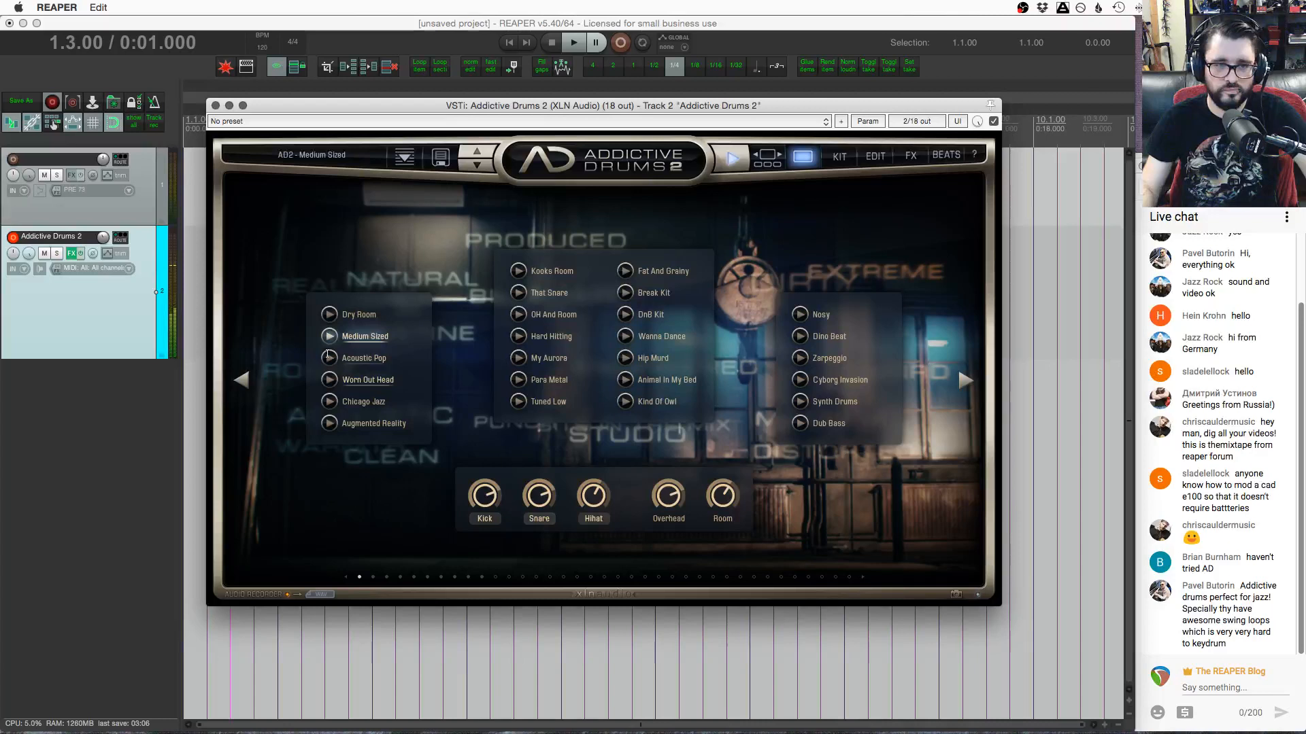
left_click(329, 358)
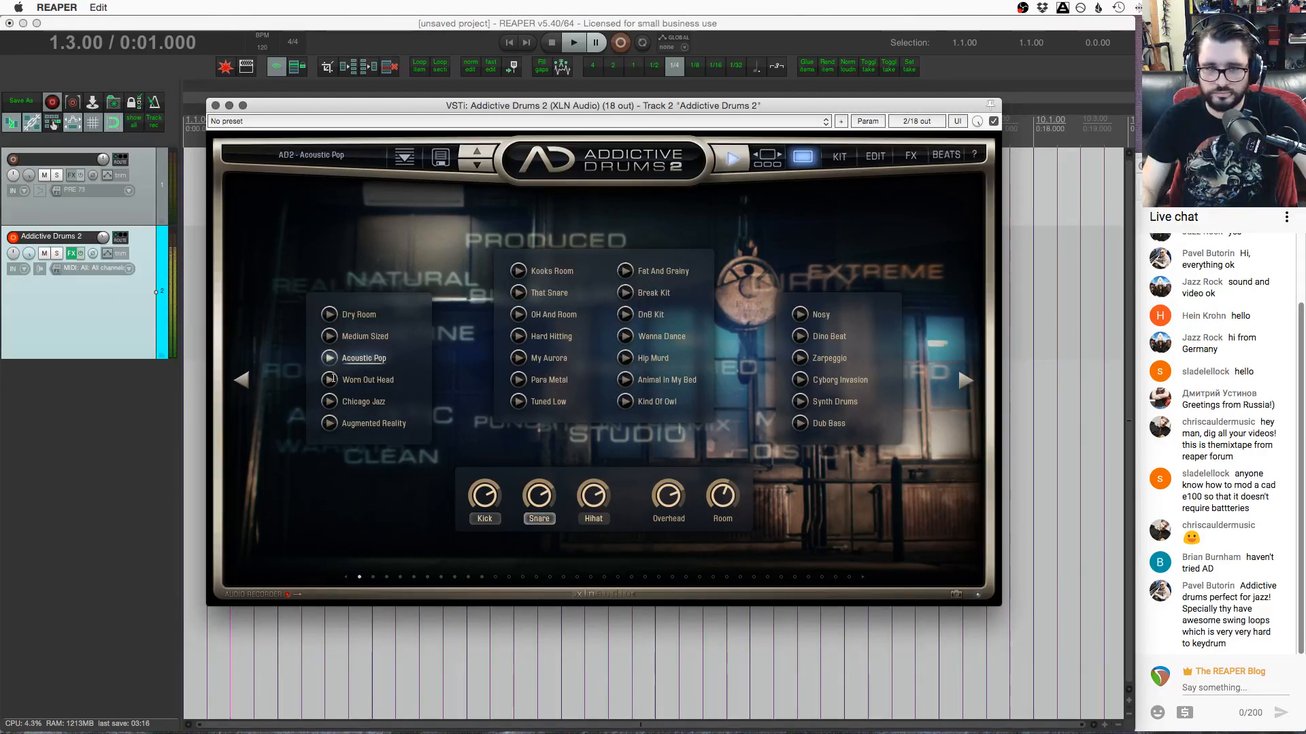
left_click(329, 380)
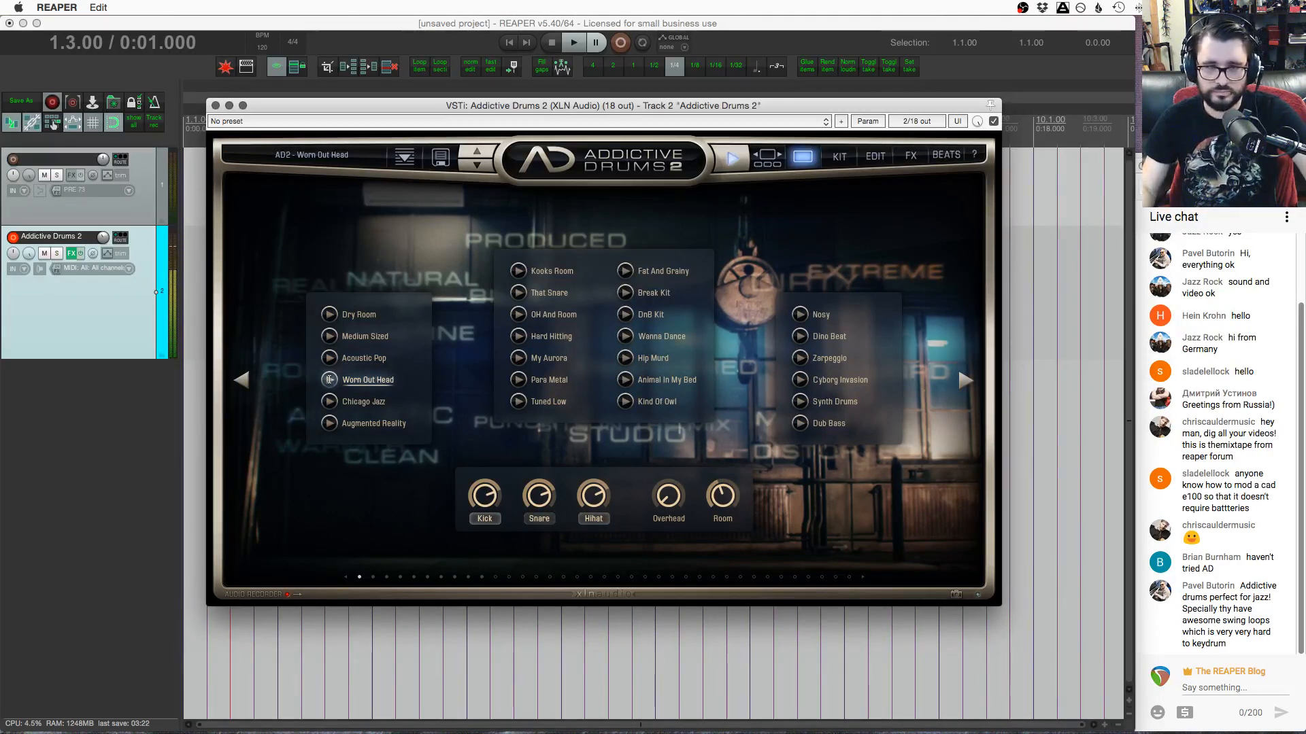
Load the Chicago Jazz preset, turn its Overhead level all the way down and raise its Room level
left_click(329, 402)
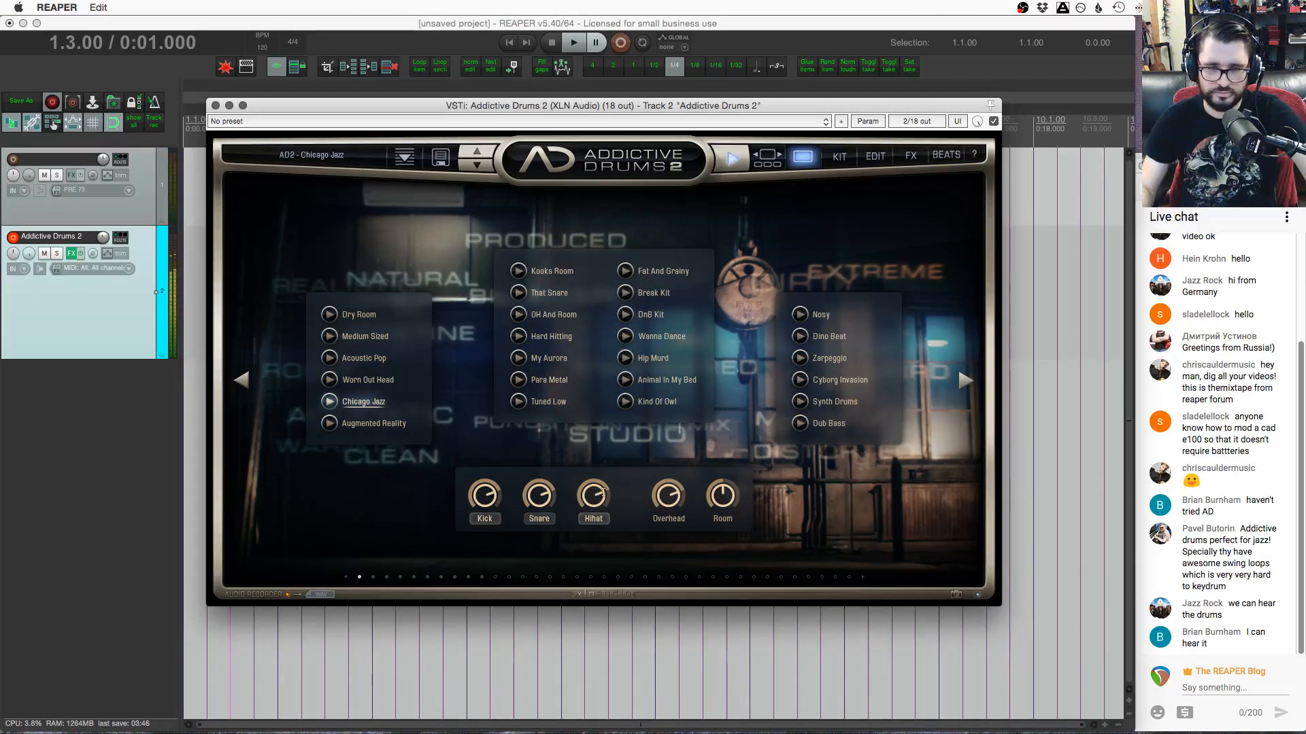
left_click_drag(665, 514, 668, 667)
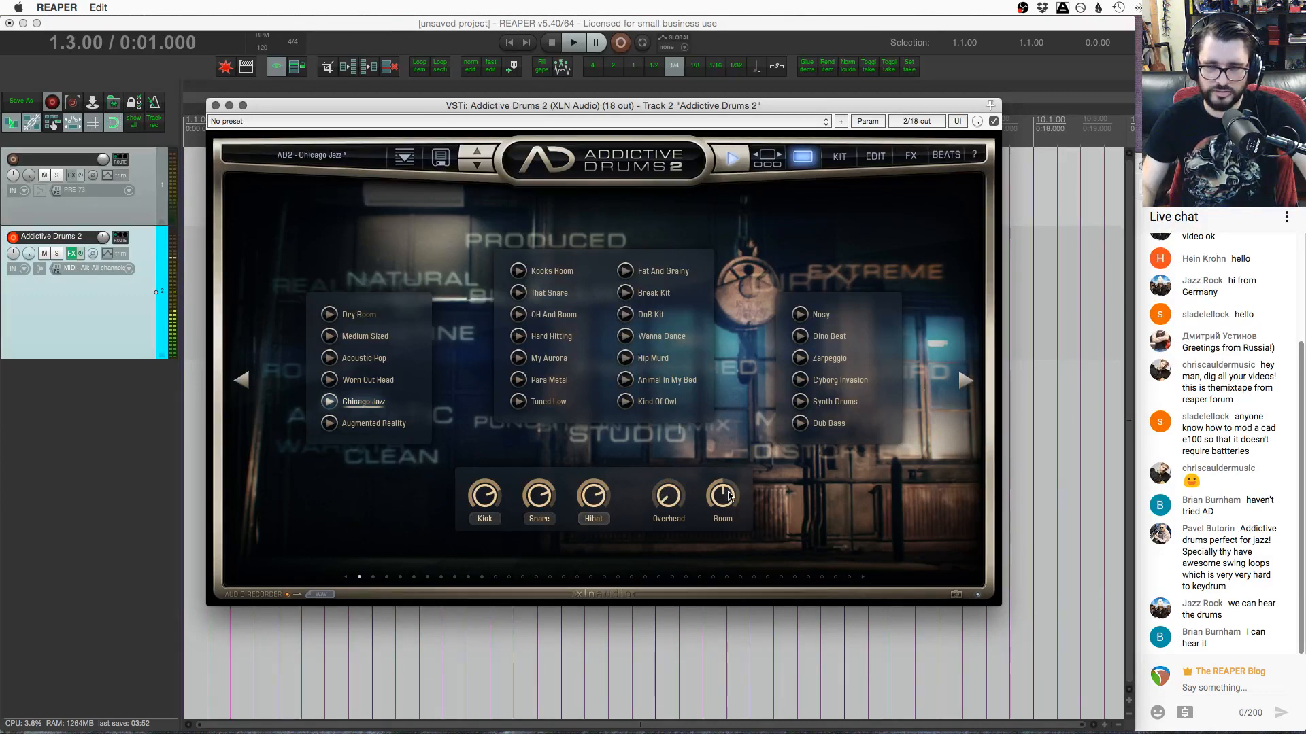
mouse_move(722, 495)
left_mouse_down()
mouse_move(728, 630)
mouse_move(715, 498)
left_mouse_up()
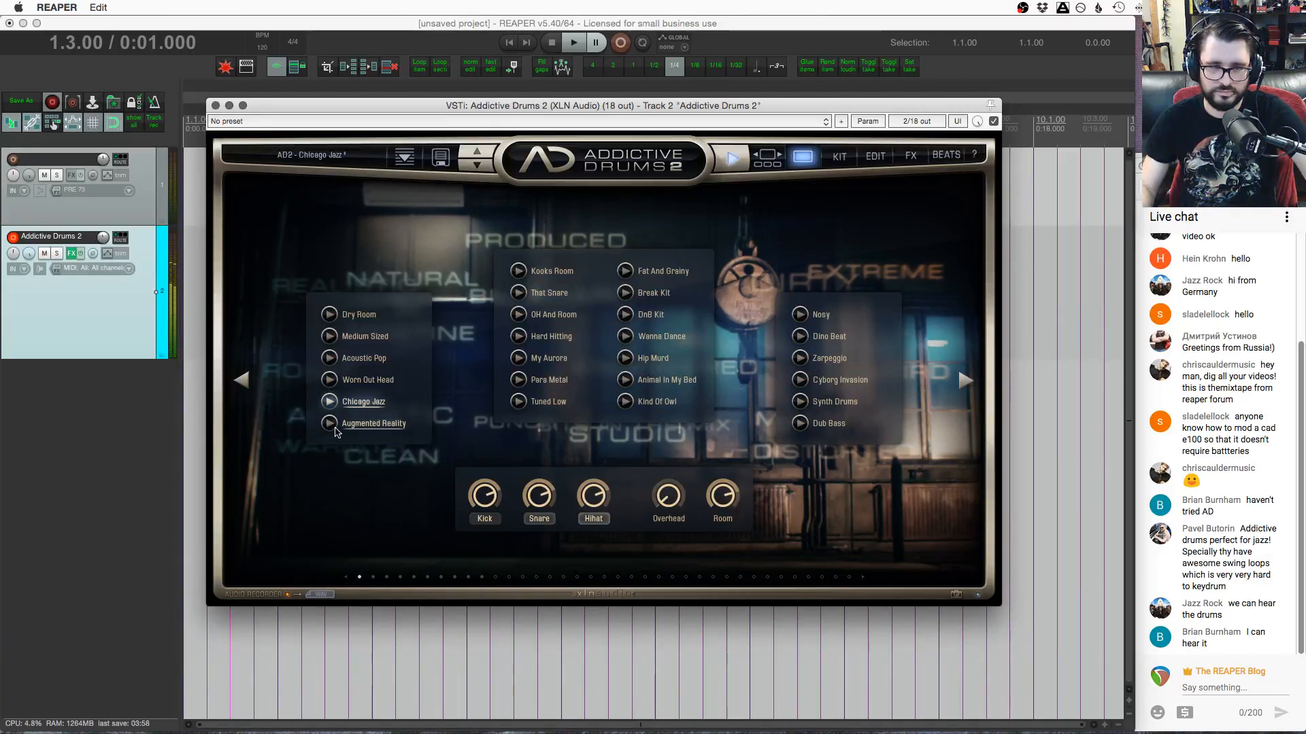
Audition the Augmented Reality, Nosy, Dino Beat, Cyborg Invasion and Hip Murd presets
left_click(373, 424)
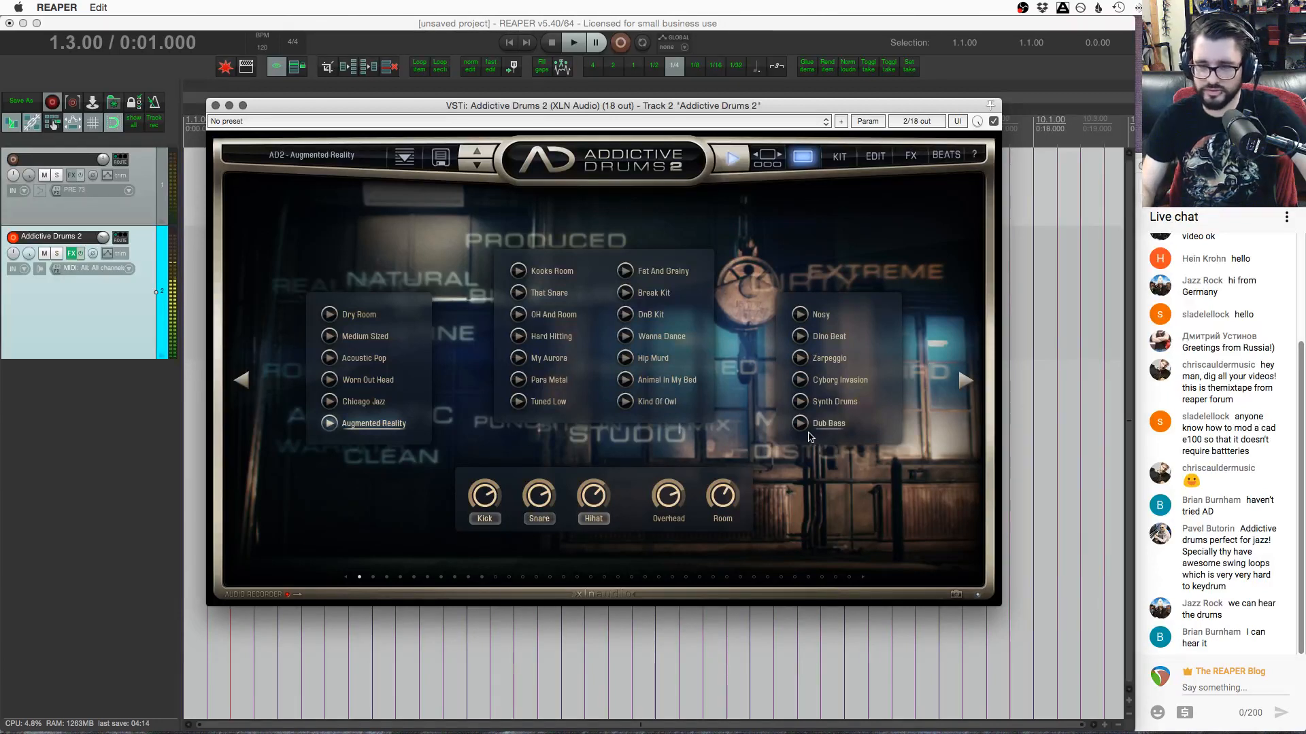
left_click(820, 315)
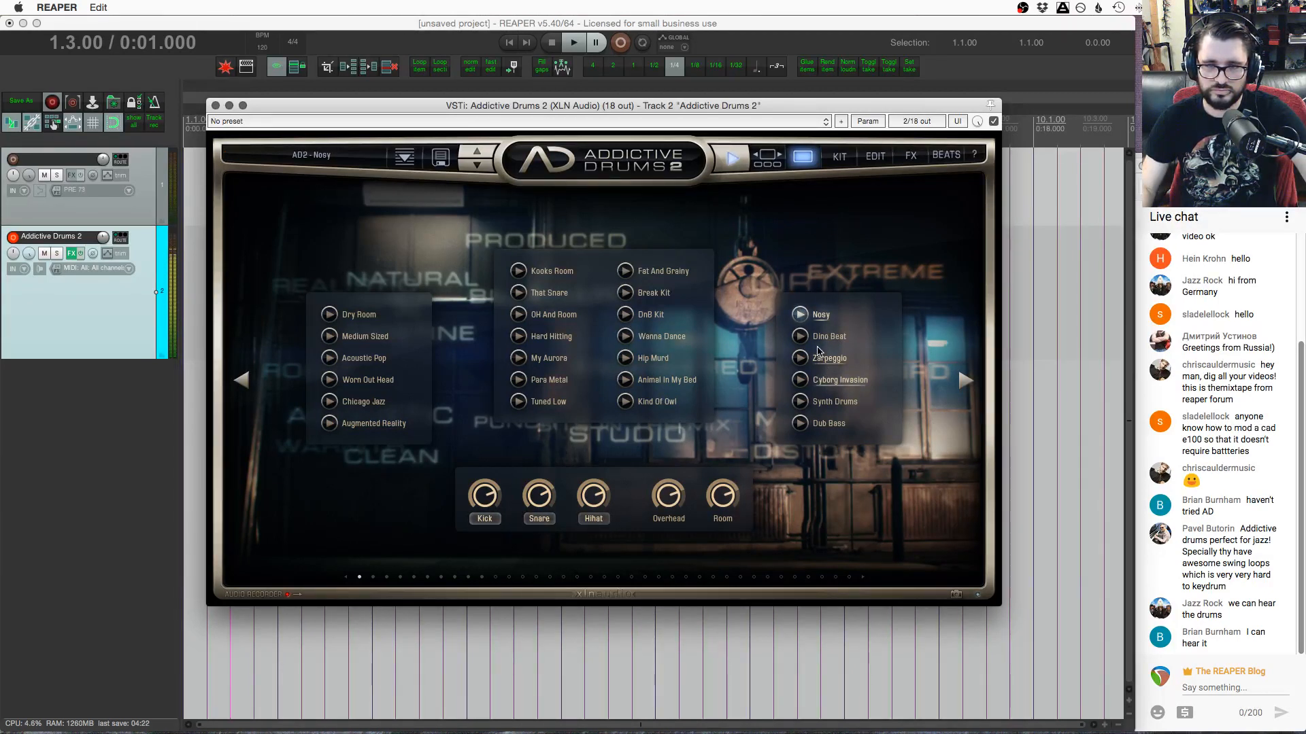
left_click(828, 336)
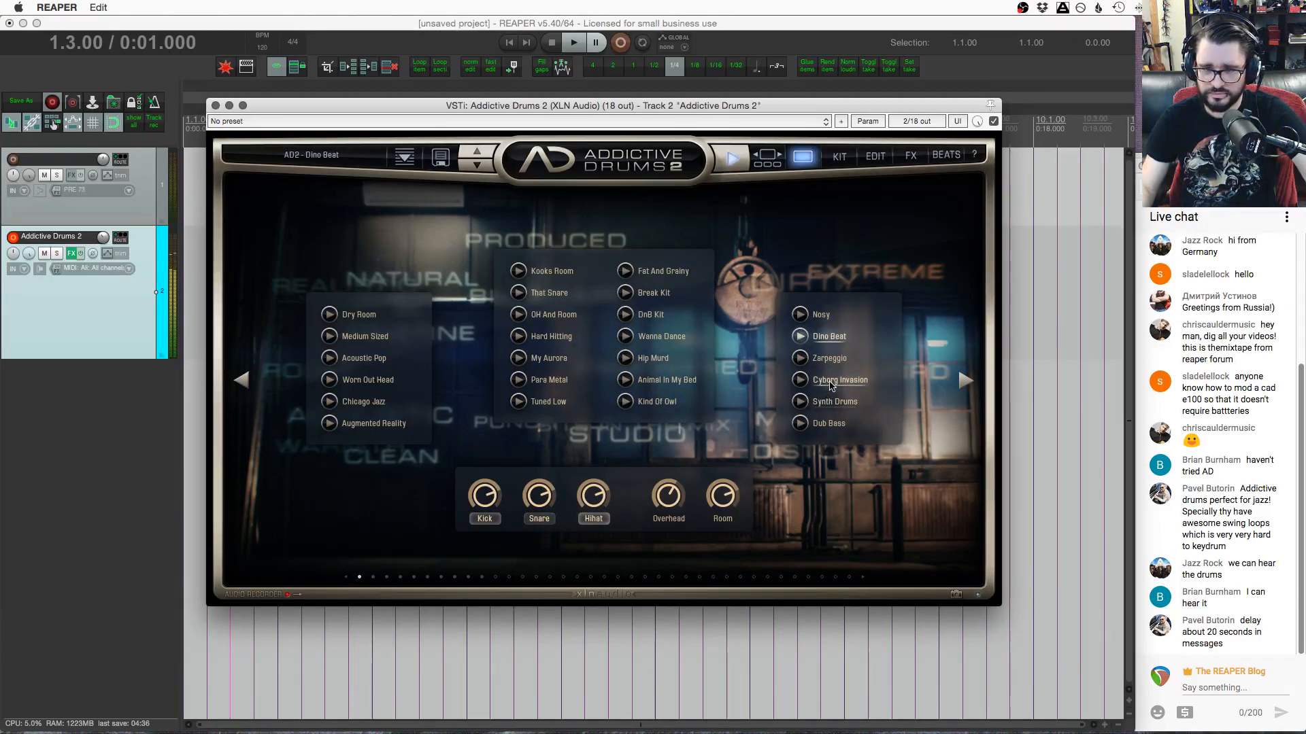
left_click(833, 380)
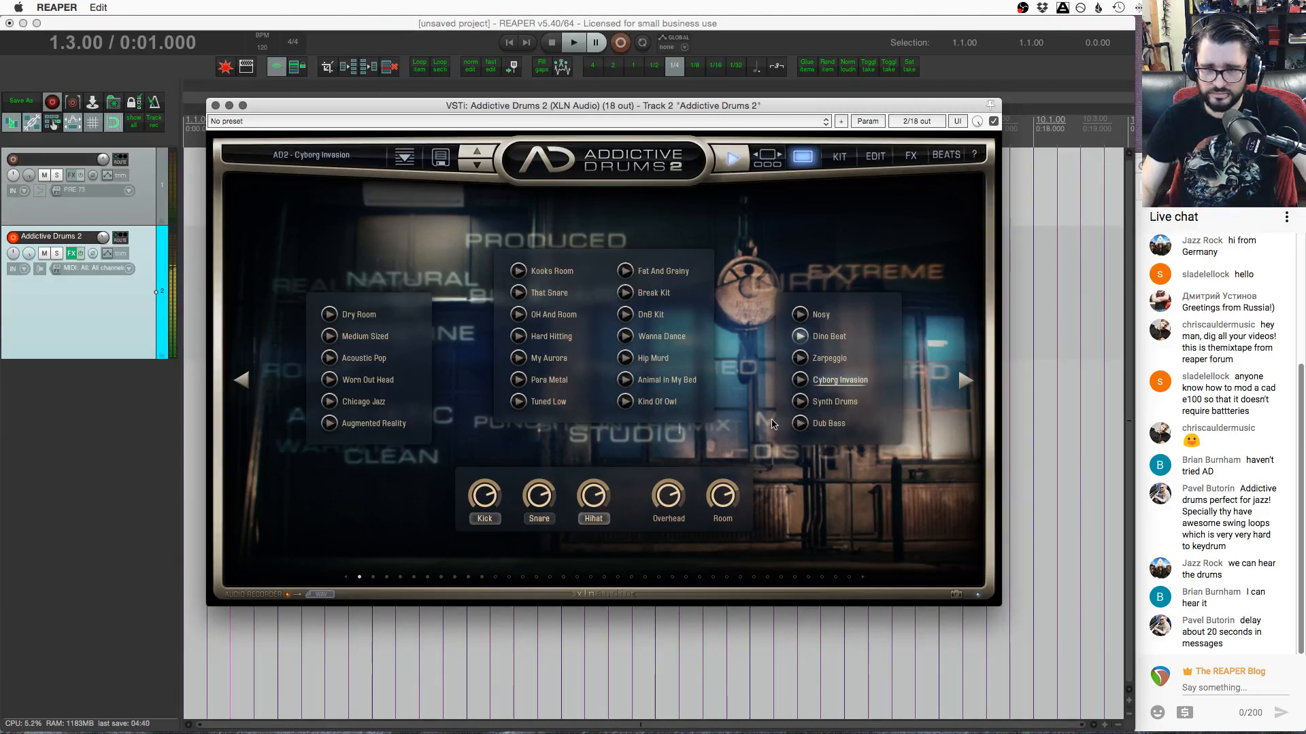
left_click(653, 359)
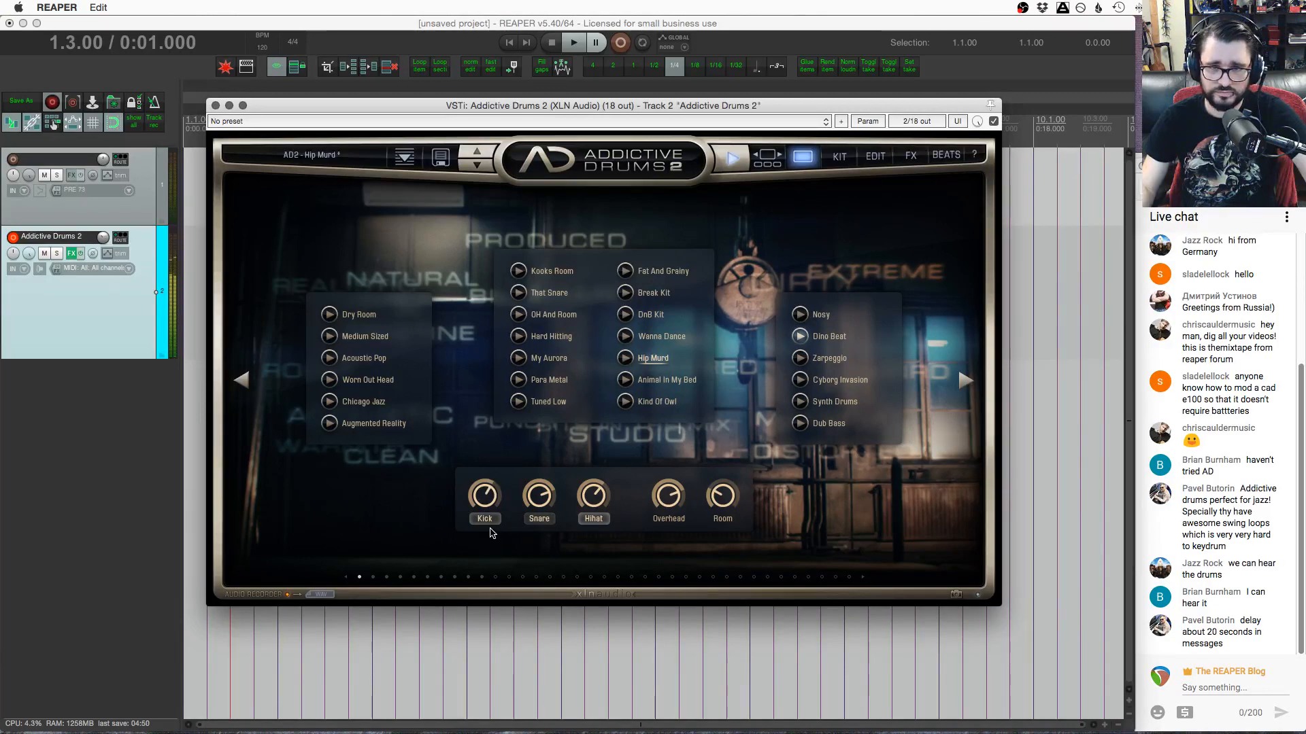
Compare the drum kits behind the Hip Murd and Zarpeggio presets, ending back on the Explore AD2 page
left_click(839, 155)
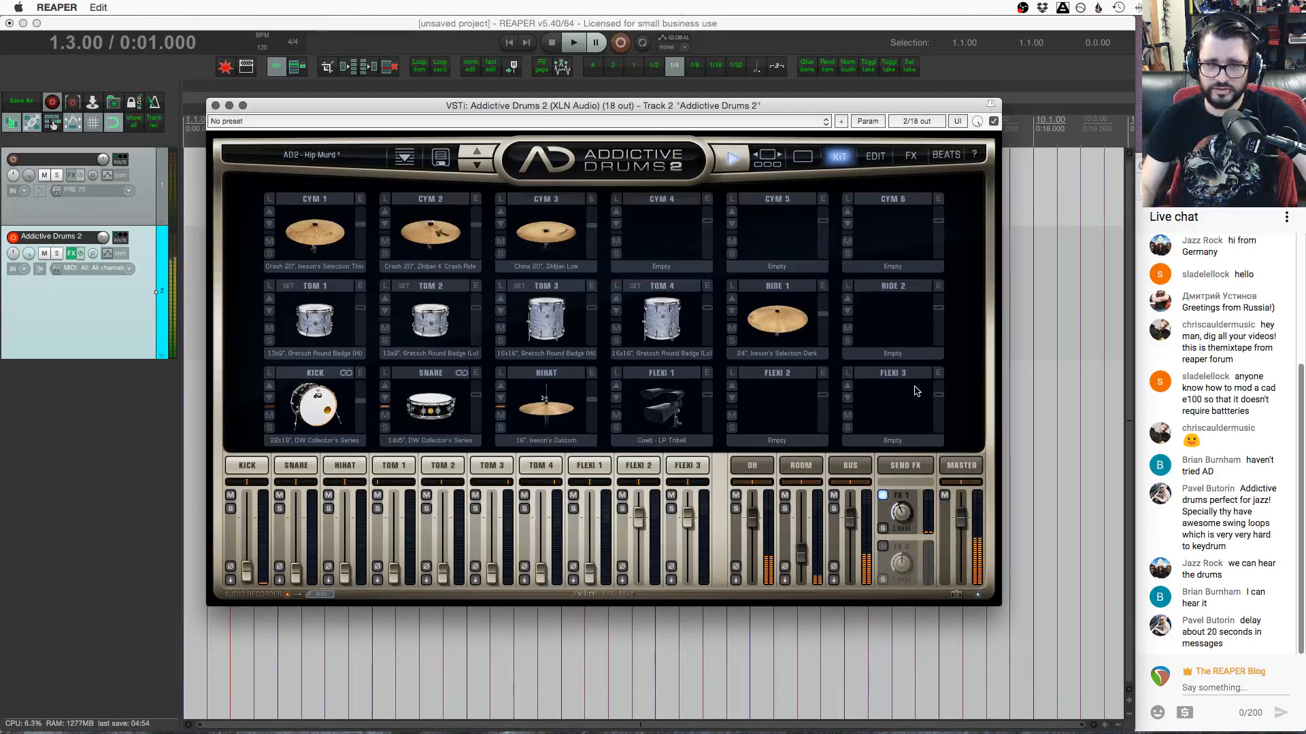
left_click(804, 158)
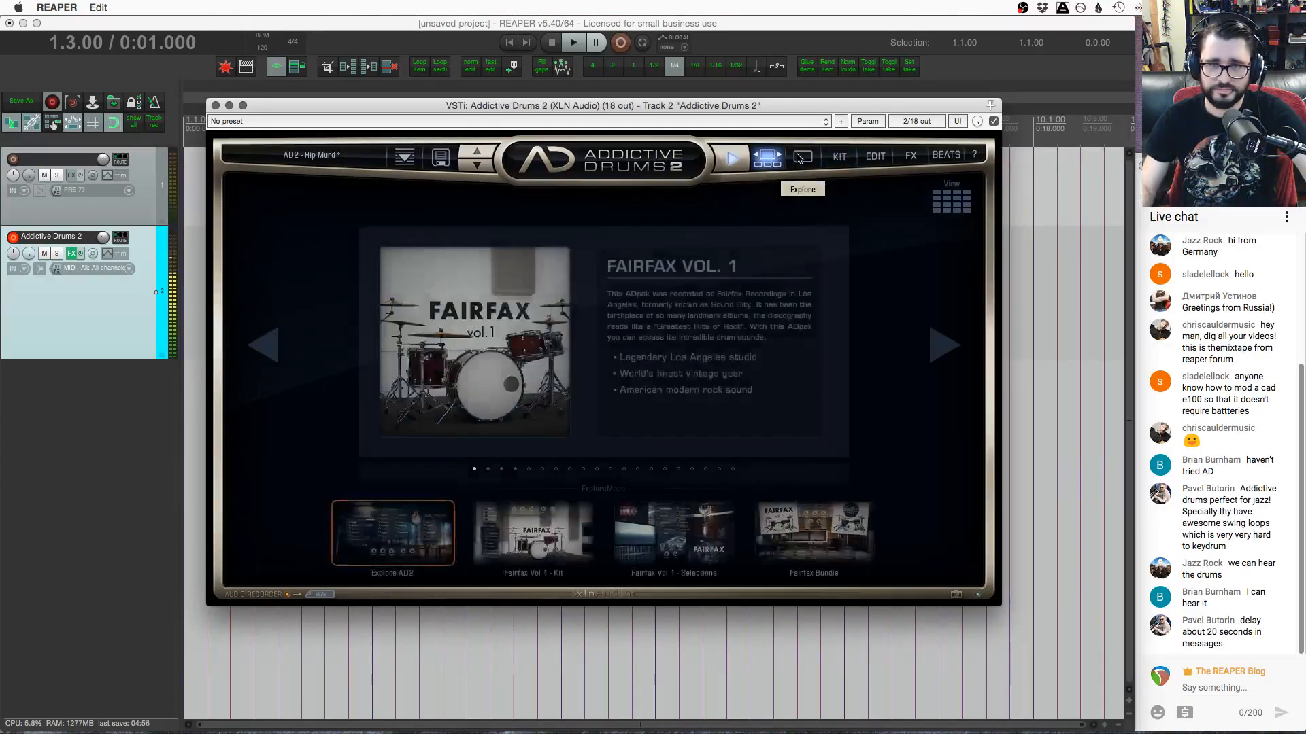
left_click(819, 359)
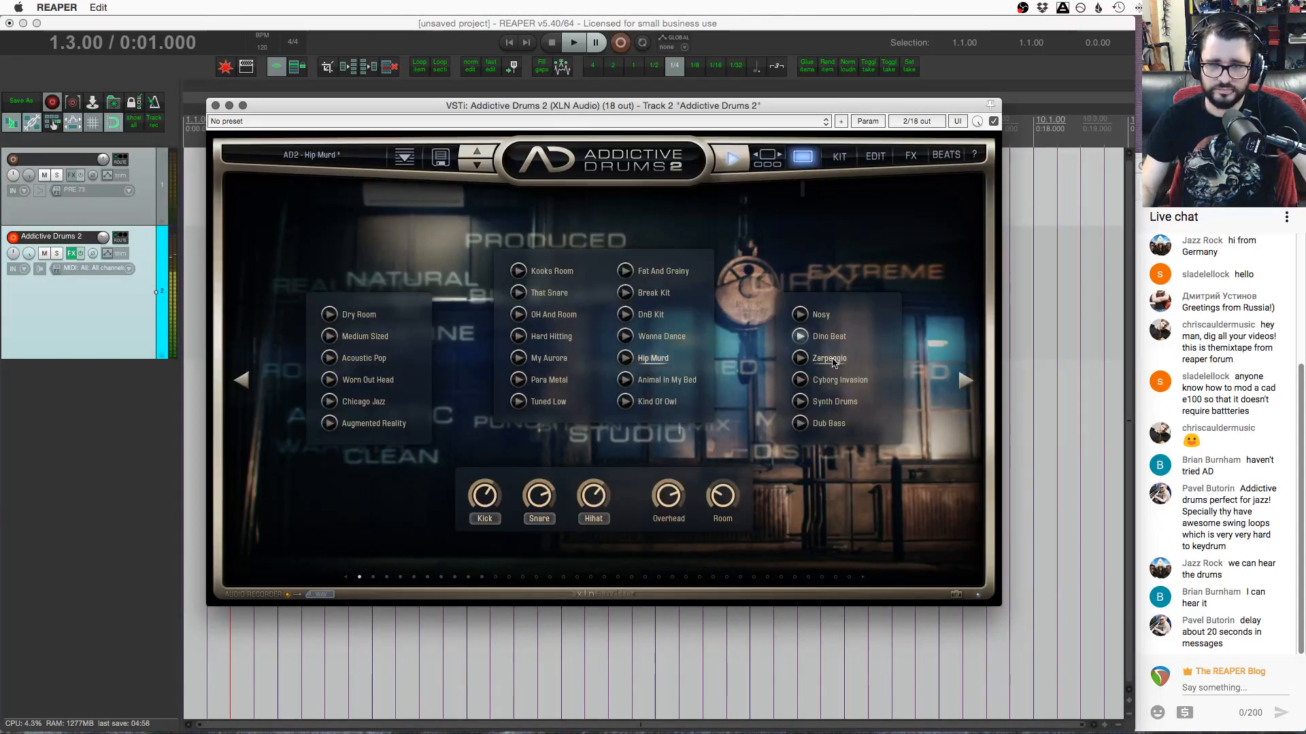
left_click(833, 158)
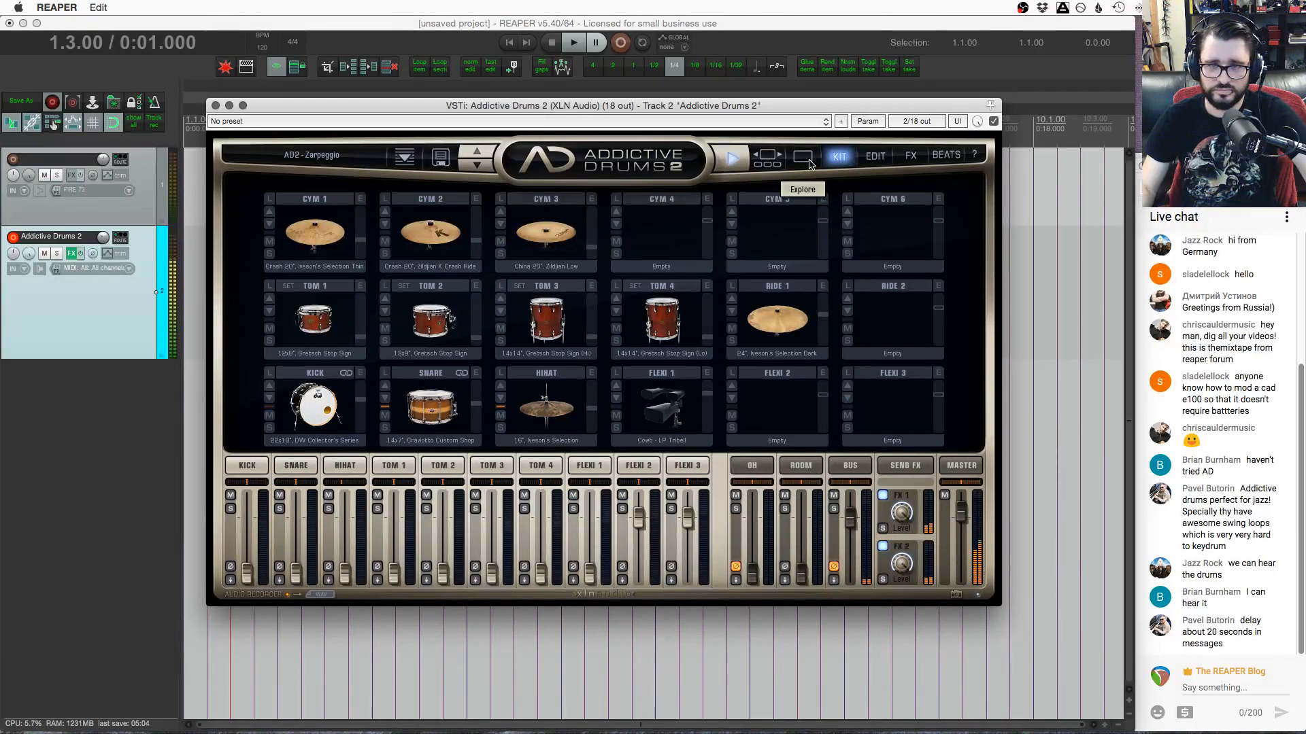
left_click(803, 159)
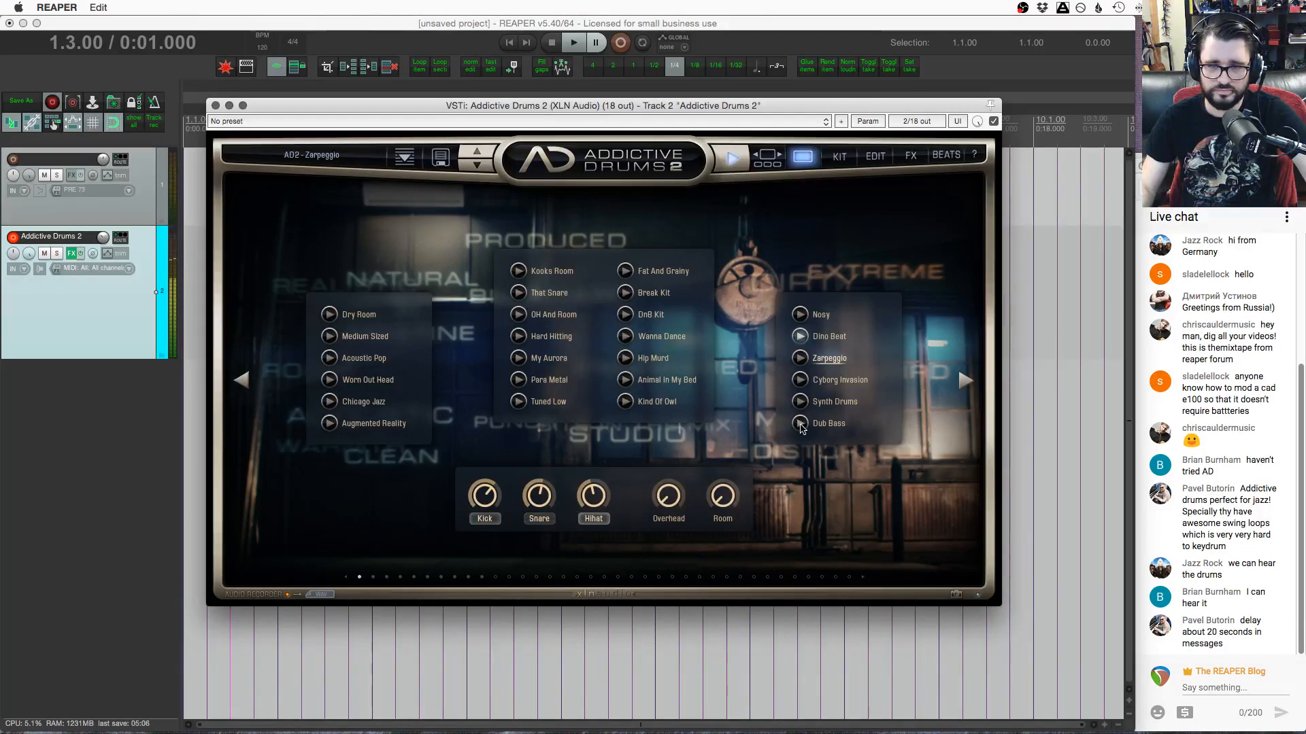
Load the Dub Bass preset and look through its Kit, Edit, FX and Beats pages
left_click(824, 424)
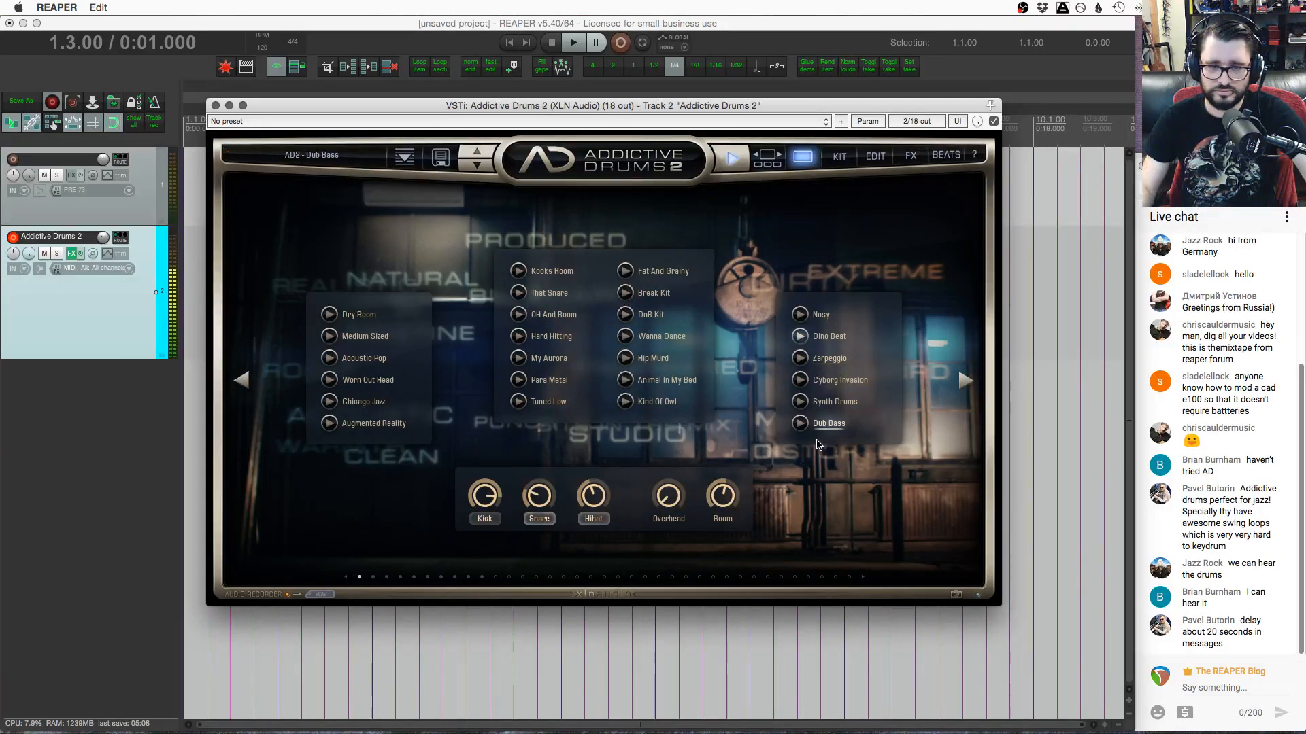
left_click(839, 158)
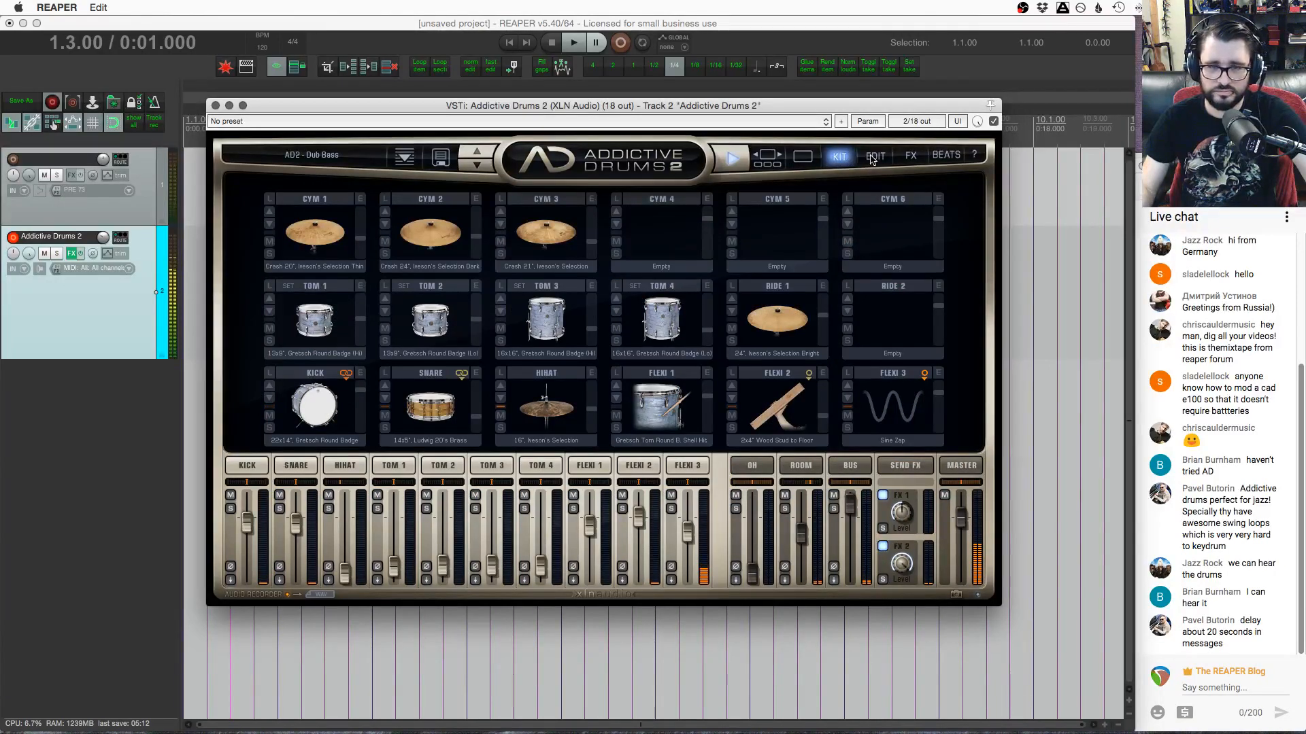
left_click(871, 158)
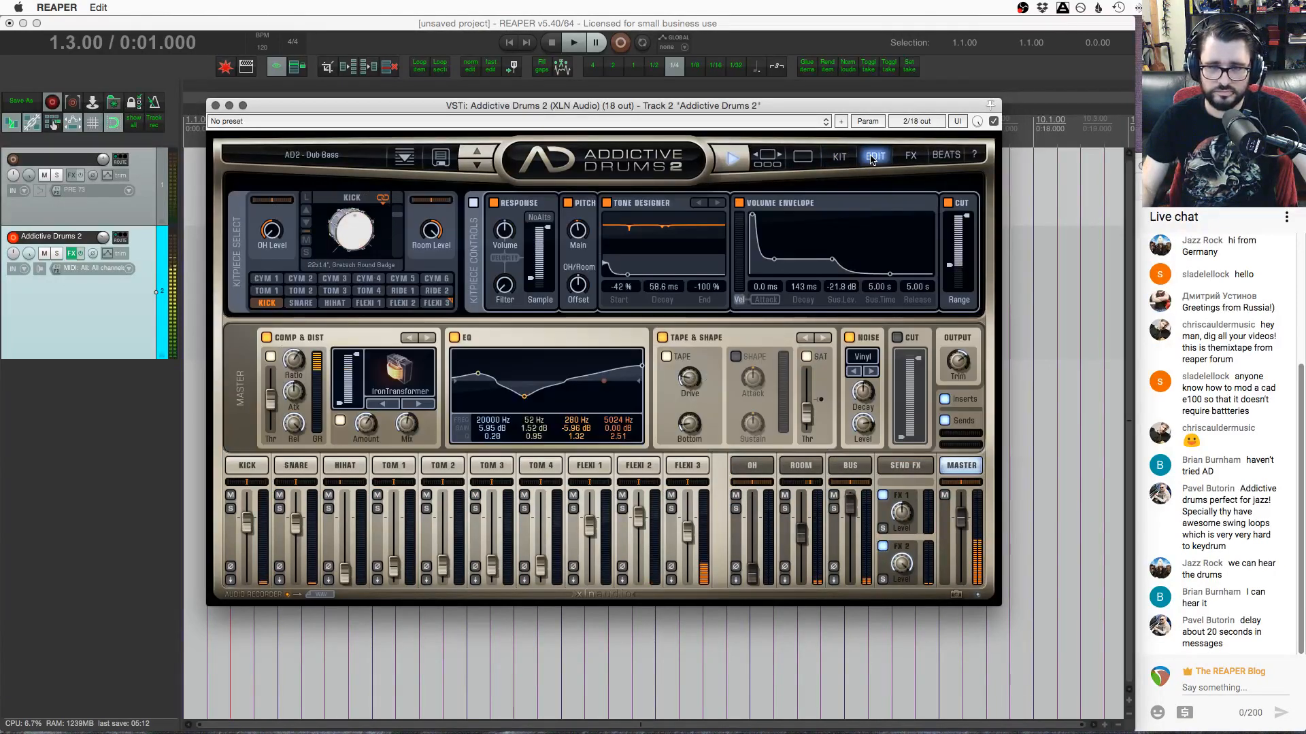
left_click(908, 157)
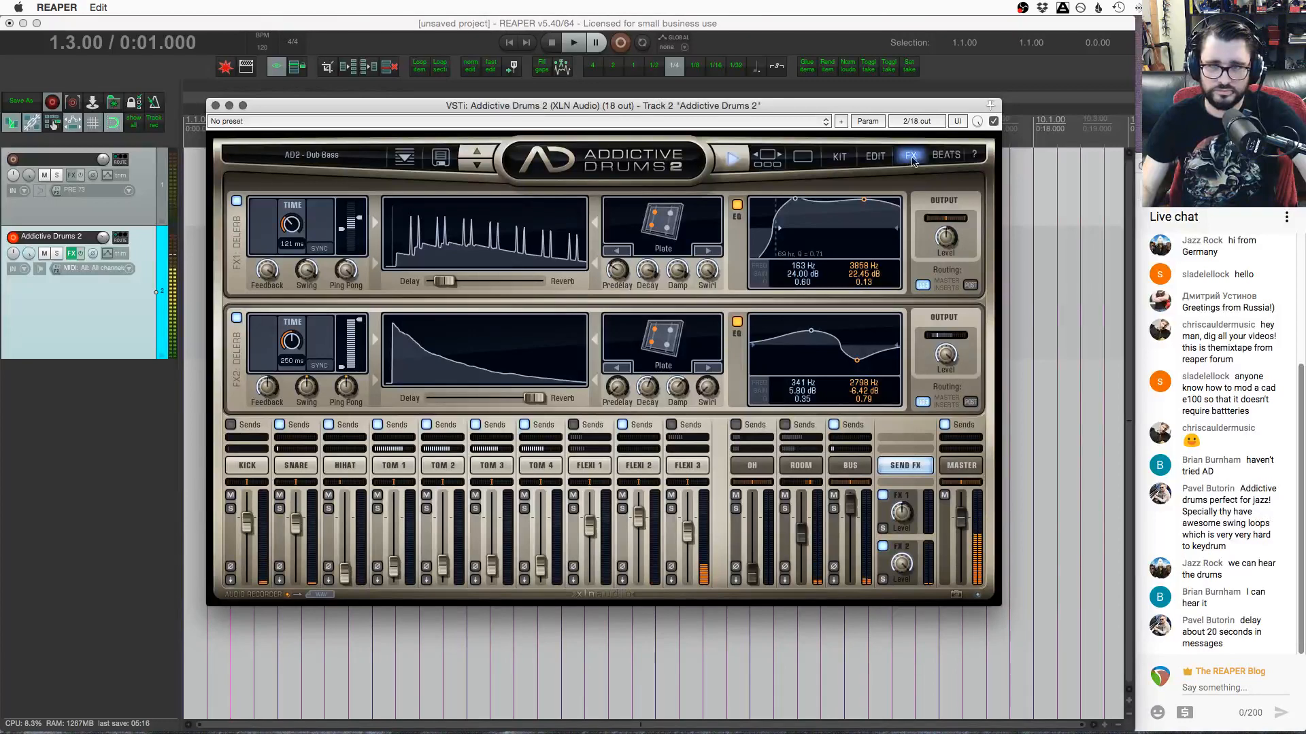
left_click(942, 156)
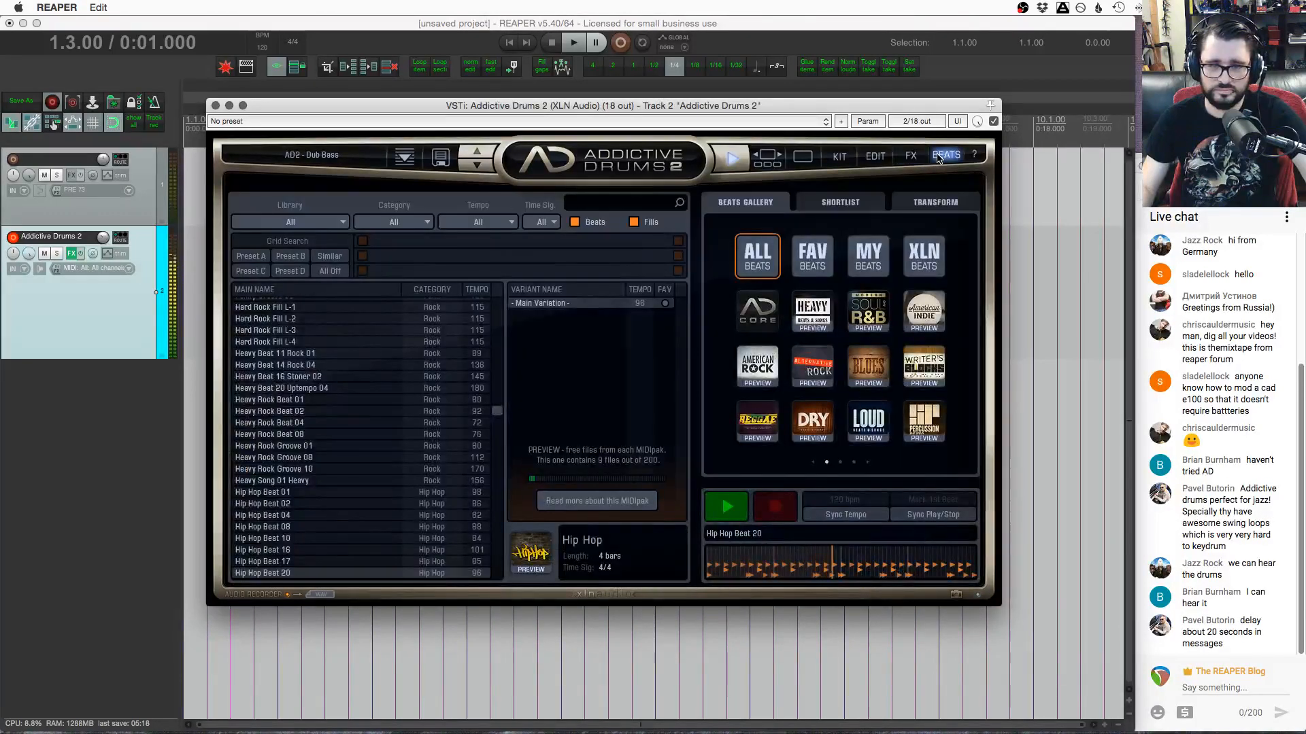
View the Fairfax Vol. 1 gallery entry, return to the Explore AD2 presets and audition Dino Beat
left_click(767, 157)
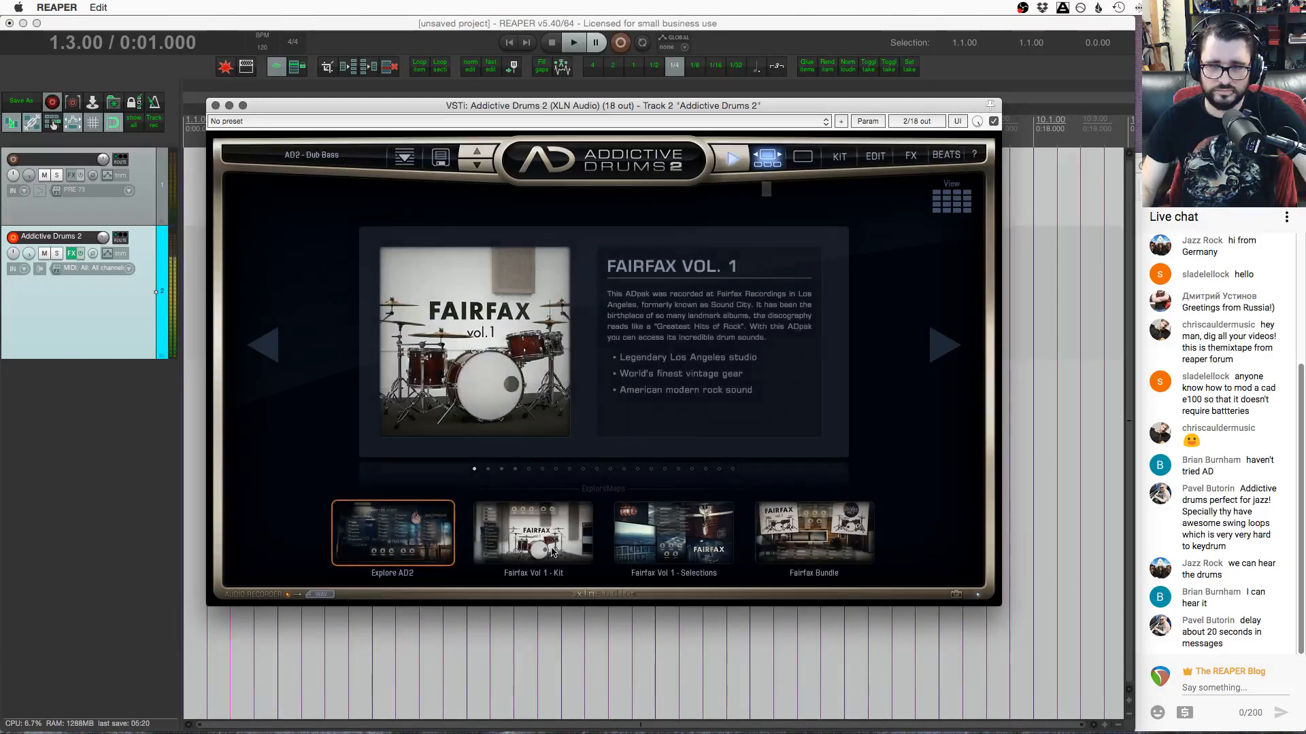
left_click(802, 156)
left_click(798, 337)
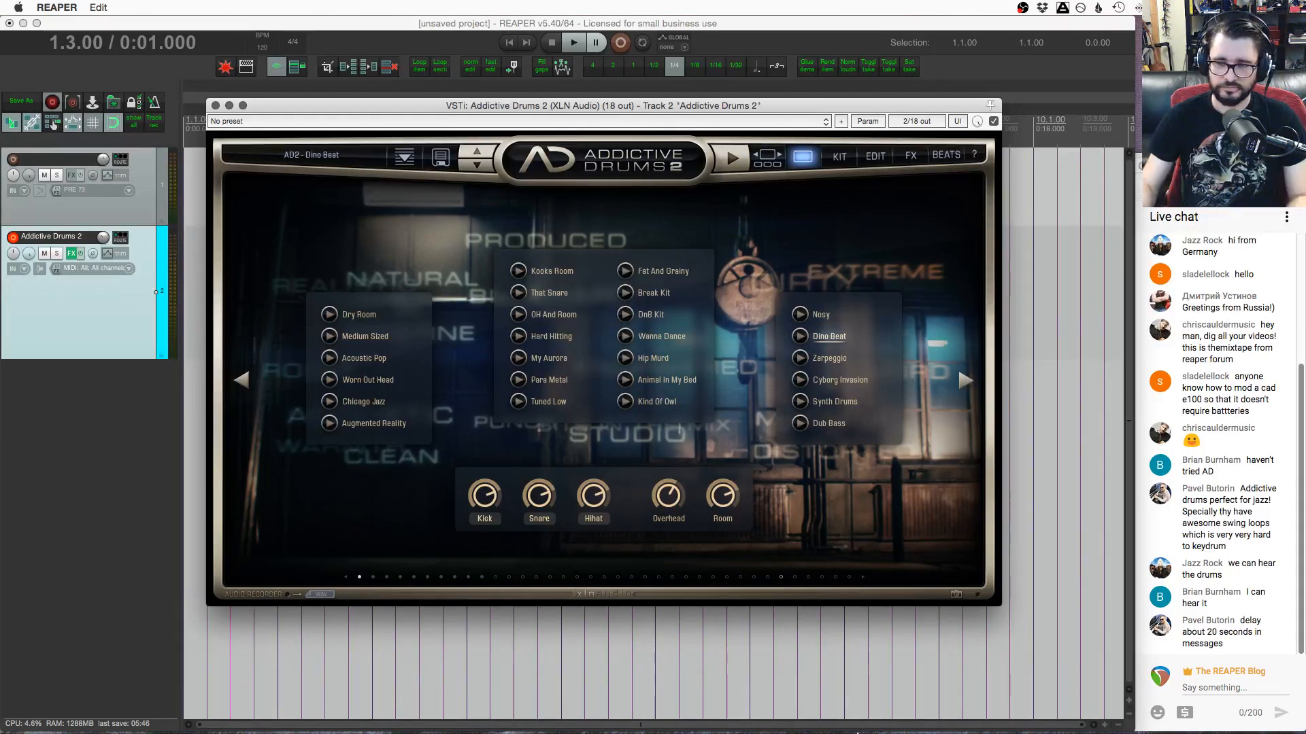
Go to the Fairfax Vol 1 - Kit page and audition its On Pavement, Blues Yeah and Big OH And Room presets
mouse_move(844, 730)
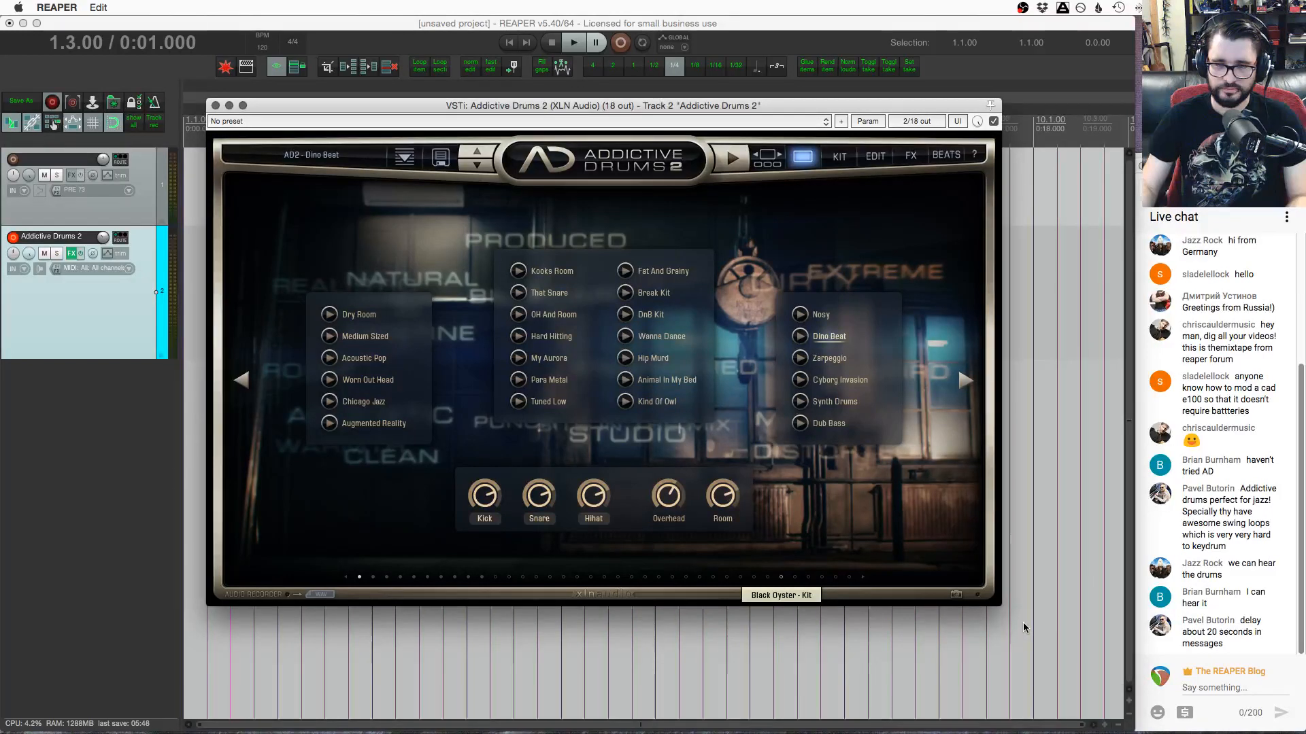
left_click(967, 382)
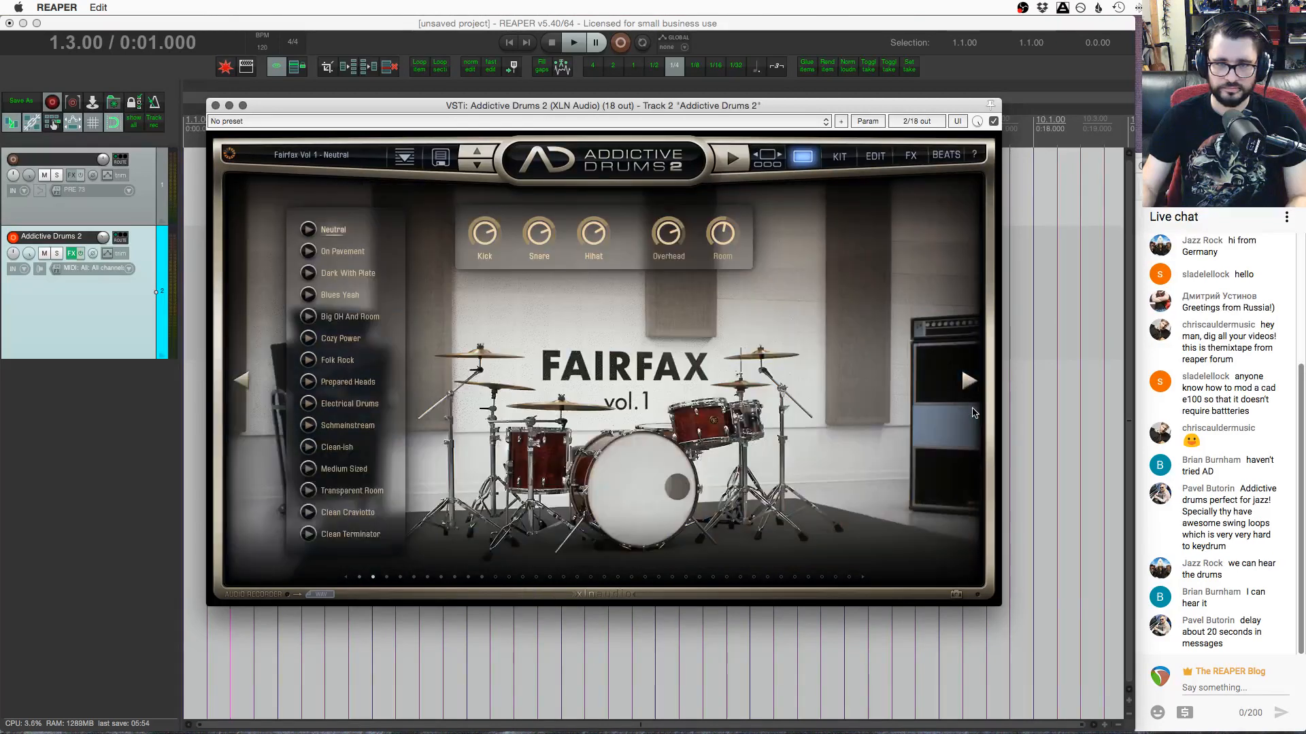
left_click(308, 253)
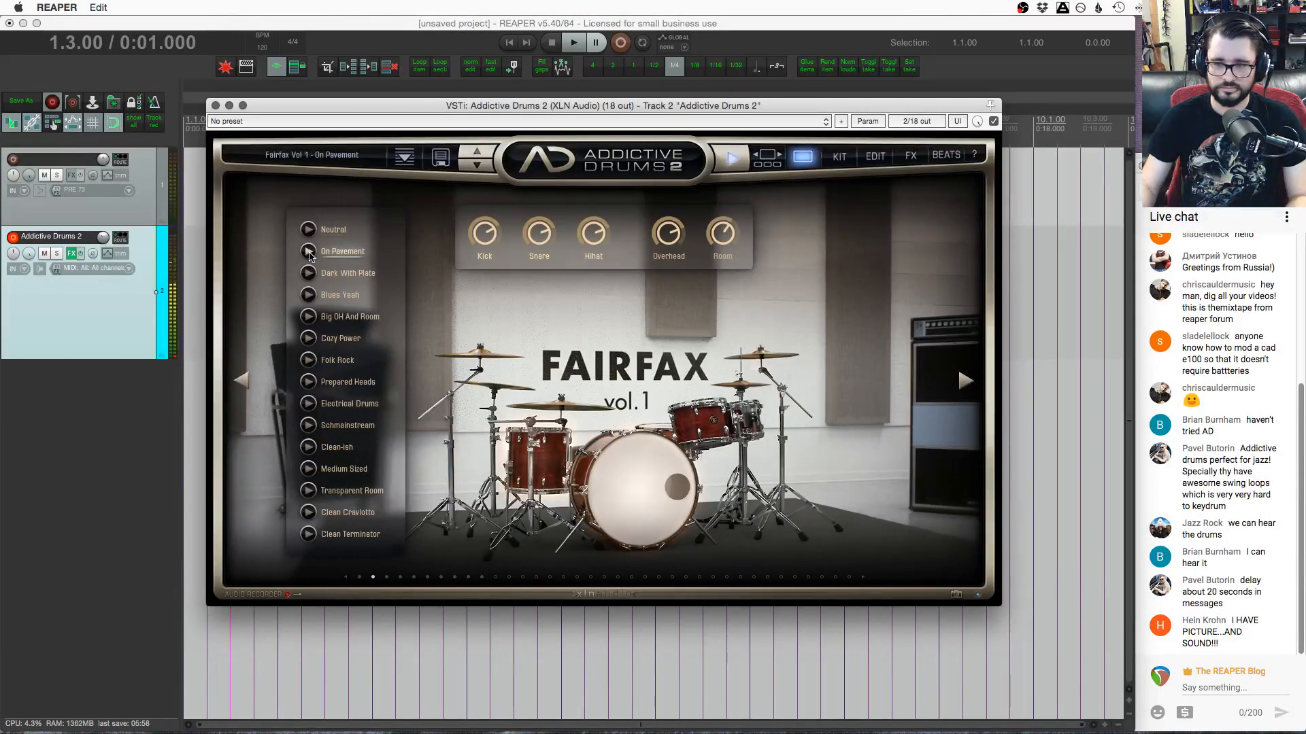
left_click(309, 295)
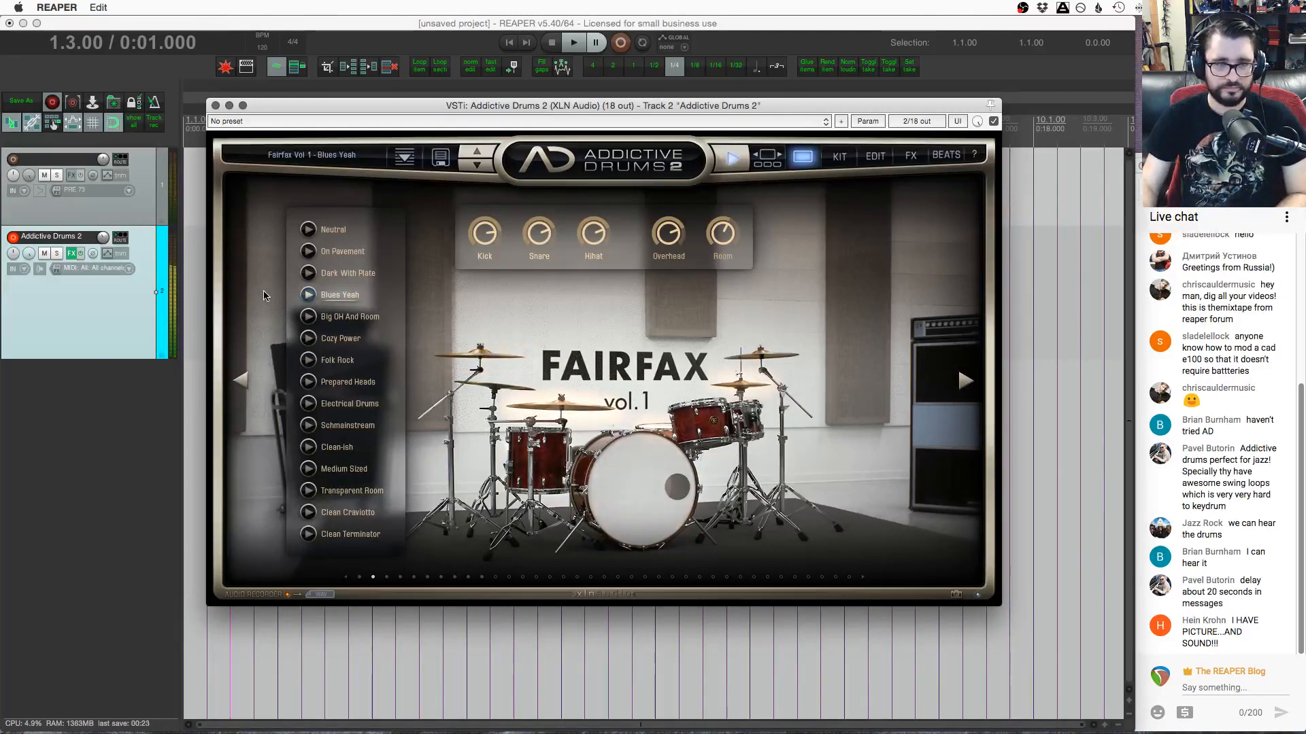
left_click(308, 317)
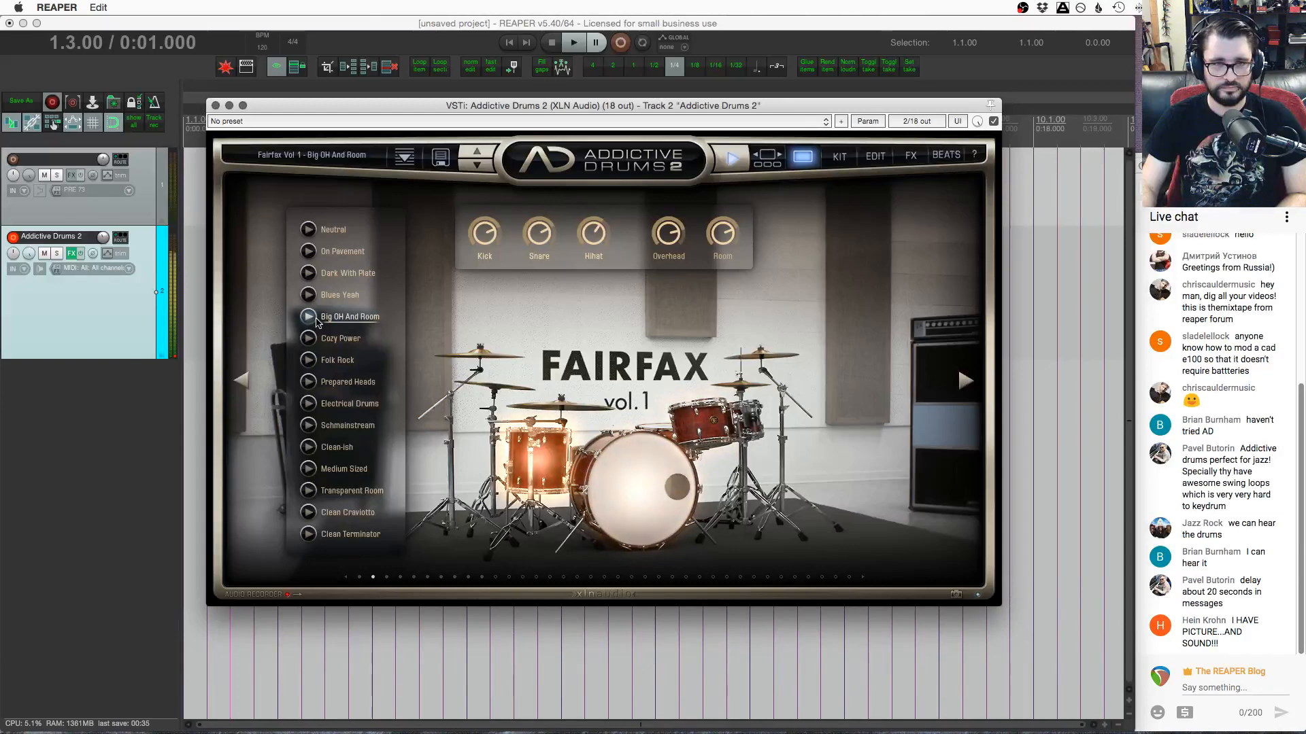
Browse the kick kitpieces, auditioning the 22x18" DW Collector's Series and 22x14" Gretsch Round Badge, and replace the kit's kick with Kick, 808
left_click(840, 156)
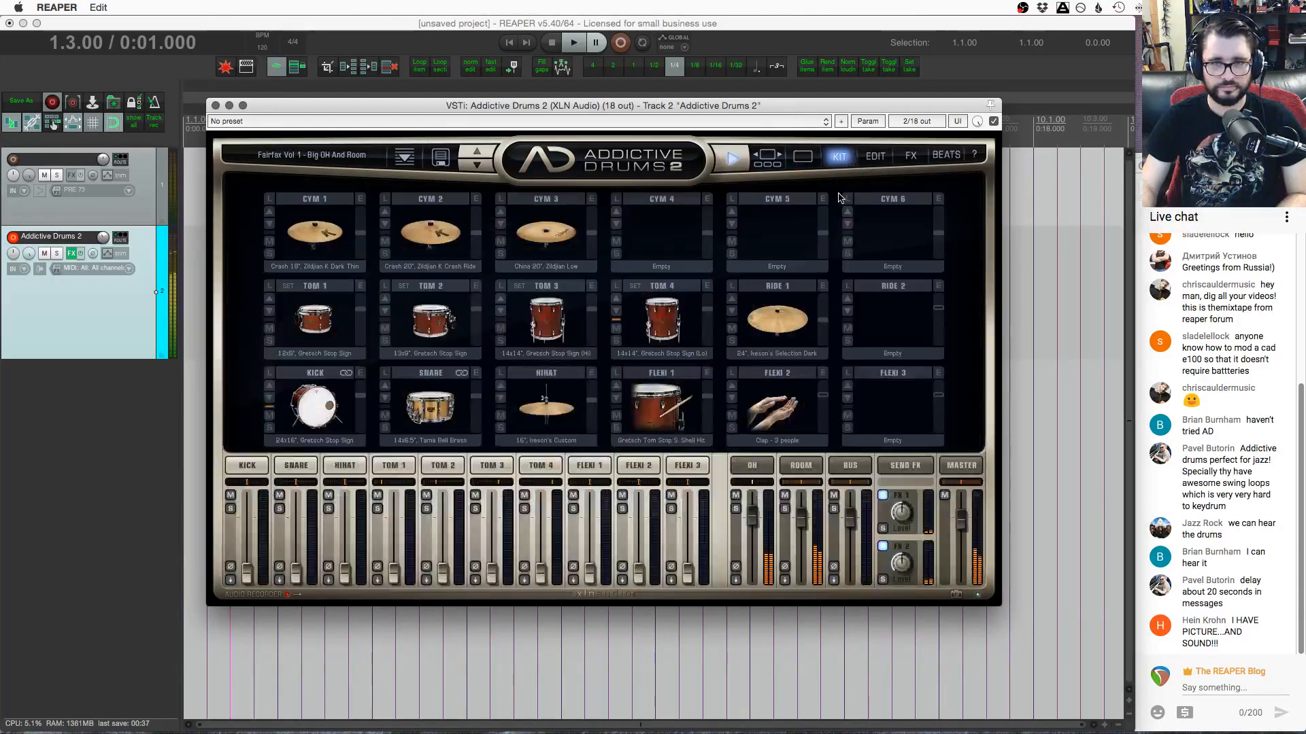
left_click(270, 378)
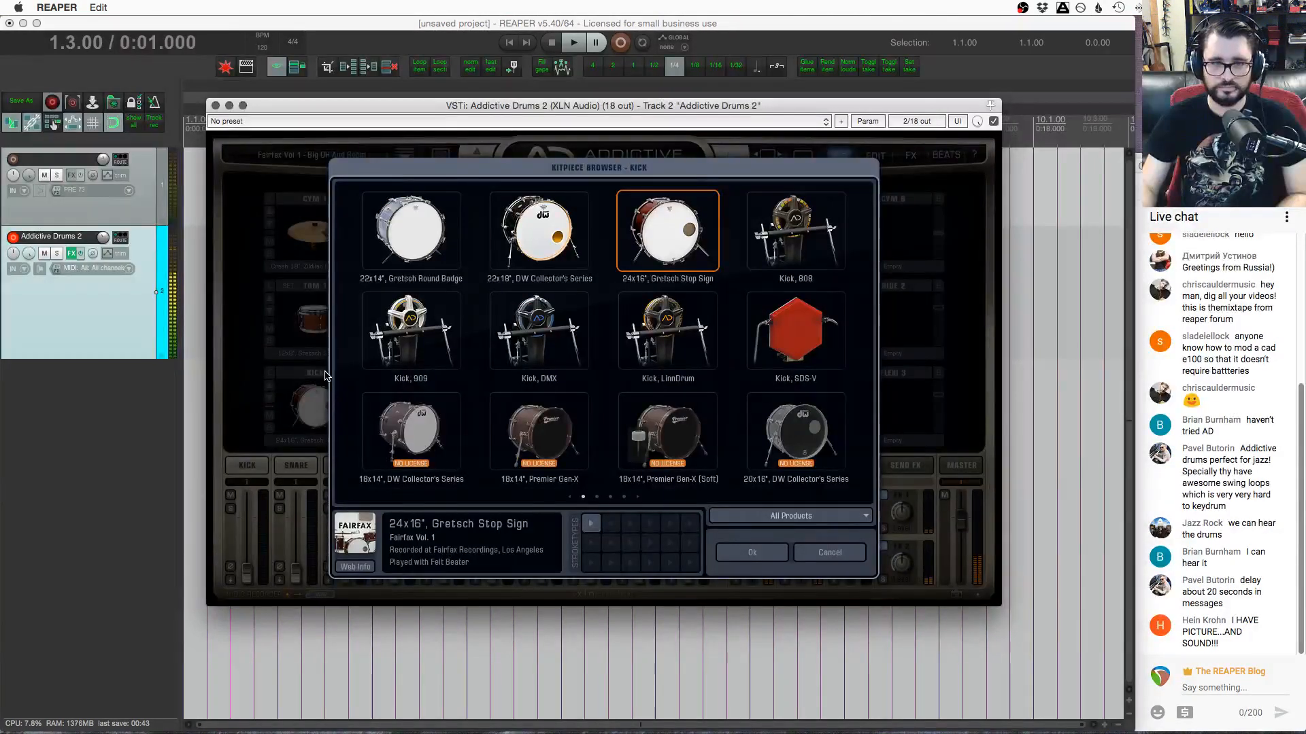
left_click(539, 231)
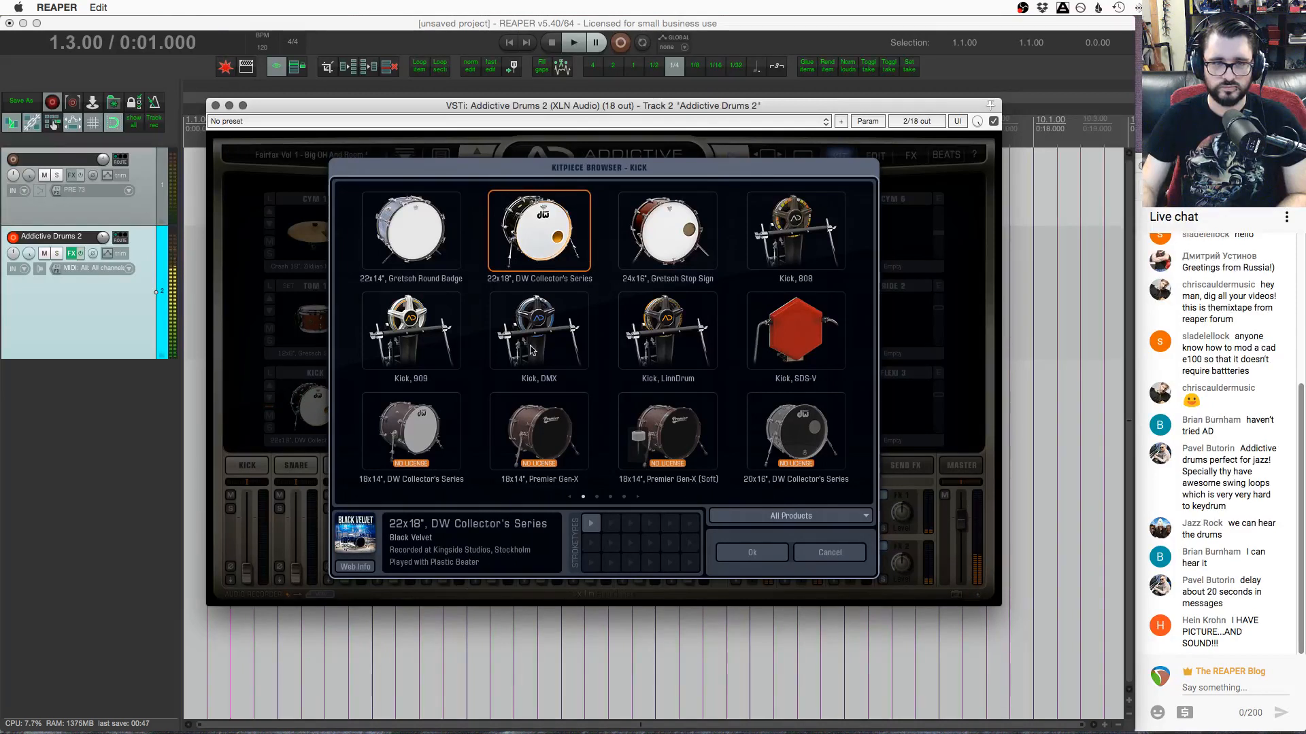
left_click(422, 228)
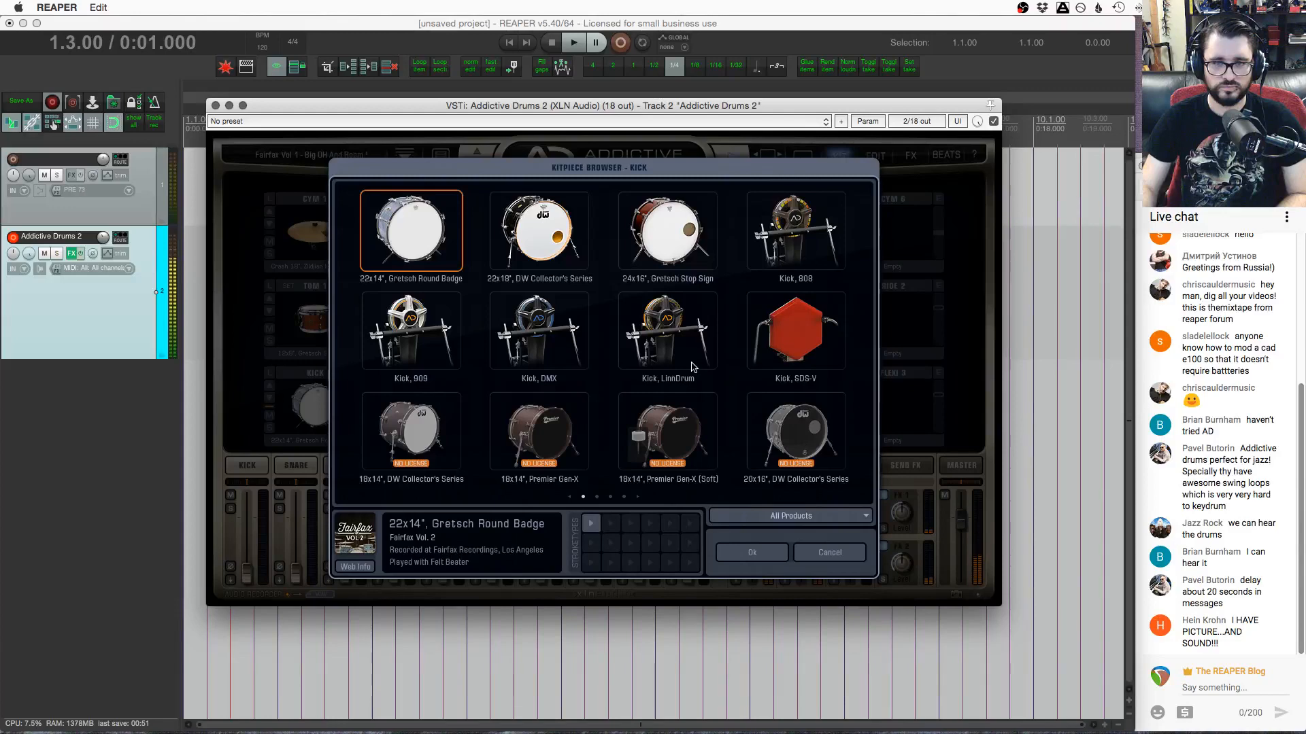
scroll(693, 367, "right", 5)
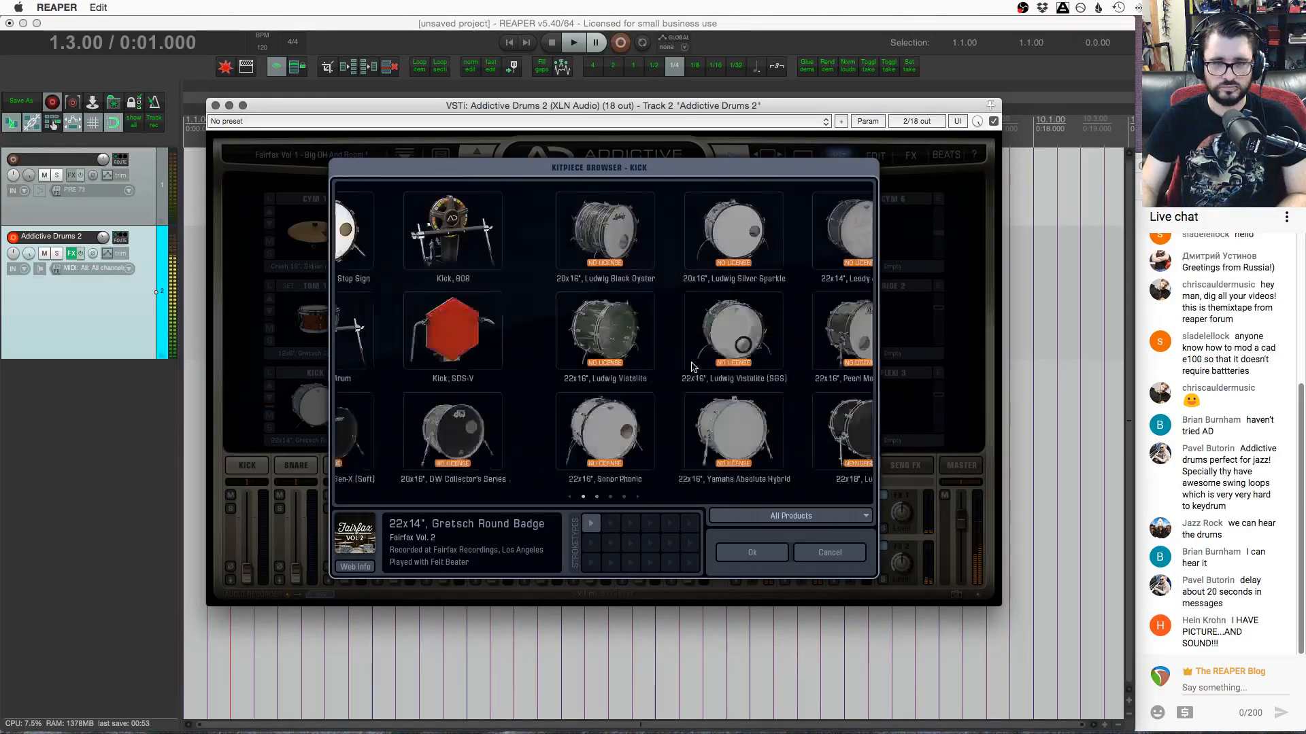
scroll(692, 367, "right", 10)
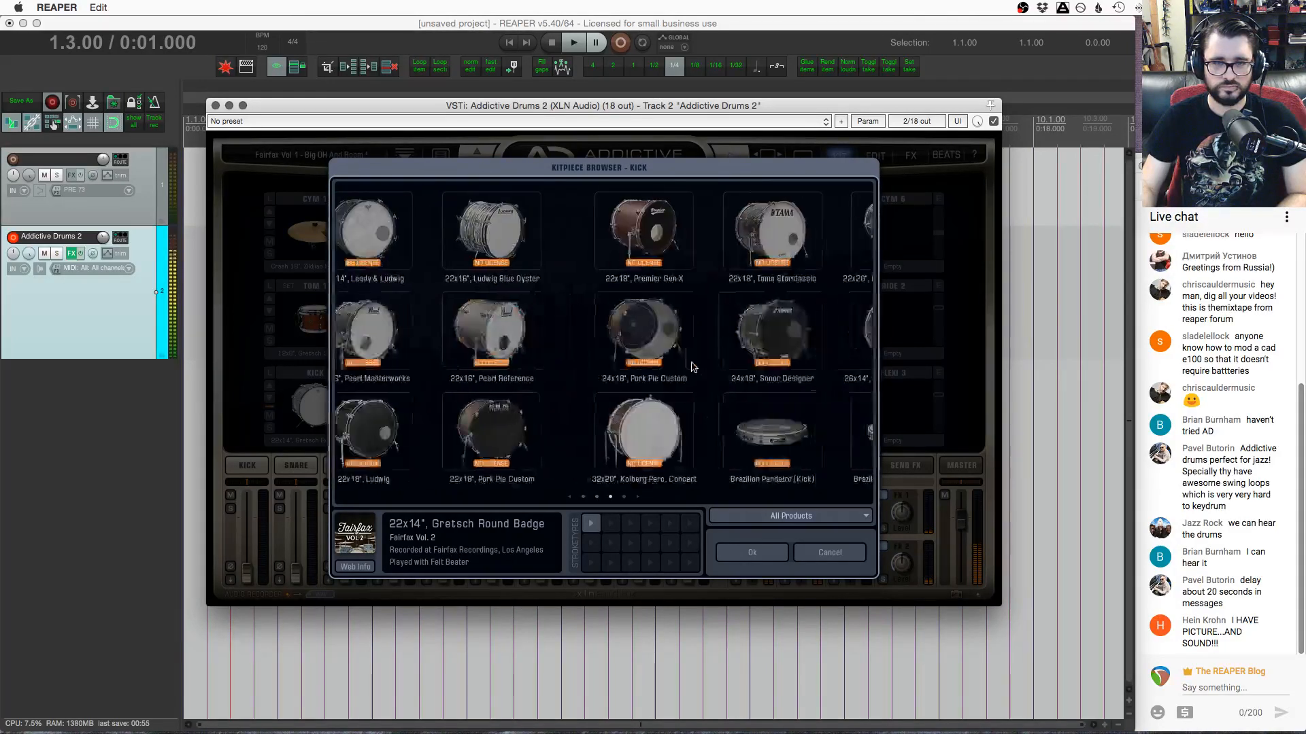
scroll(692, 367, "right", 8)
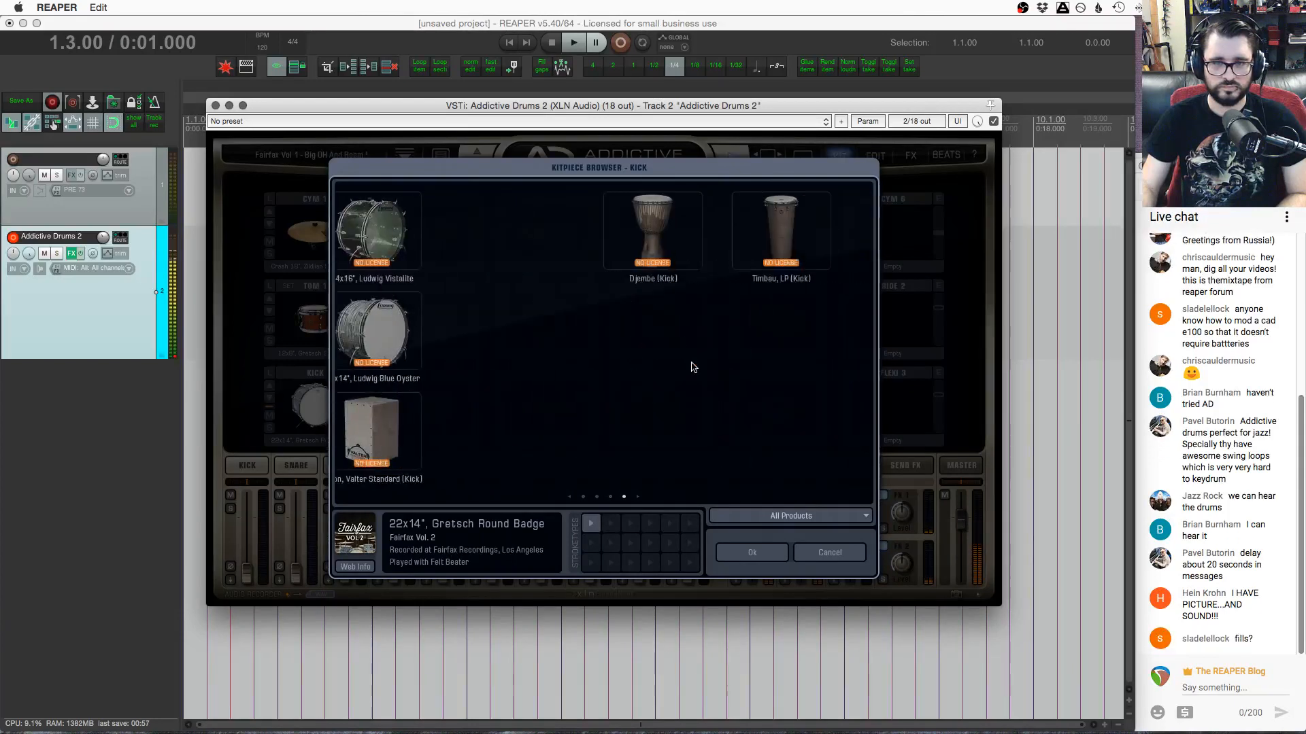
scroll(693, 367, "left", 20)
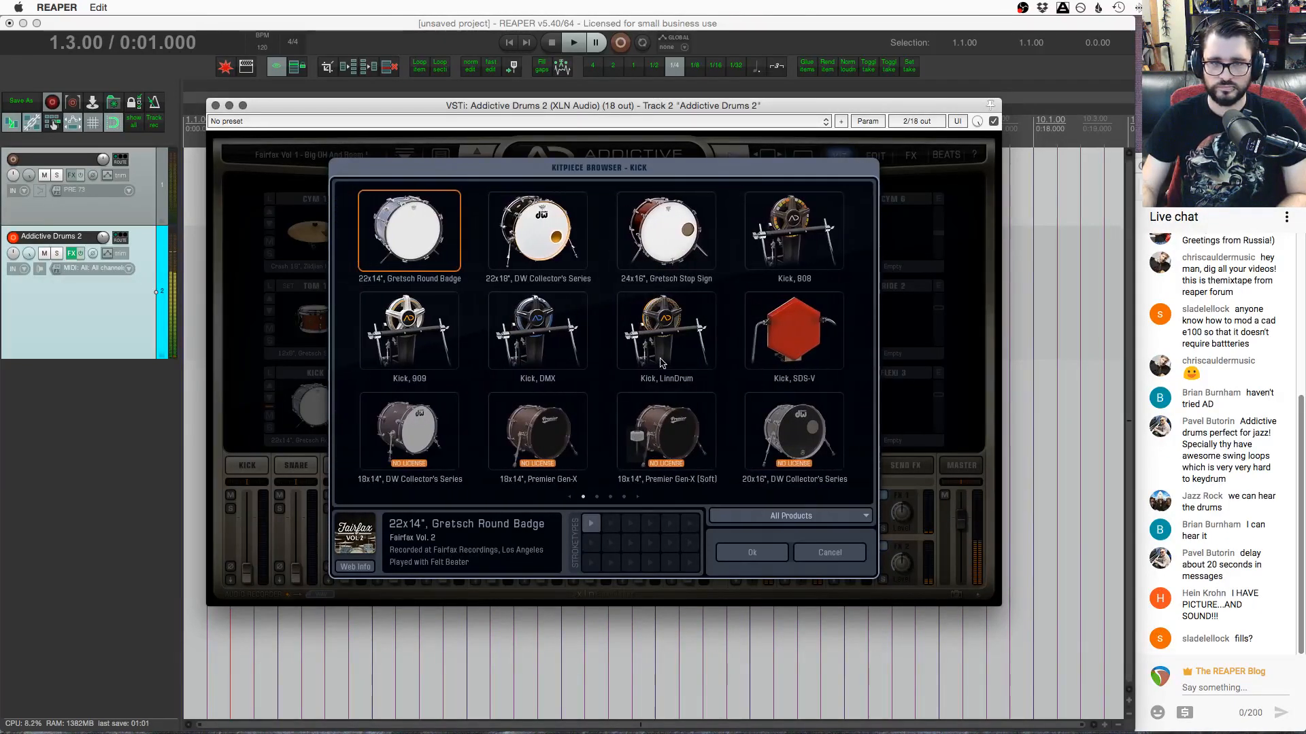
left_click(776, 273)
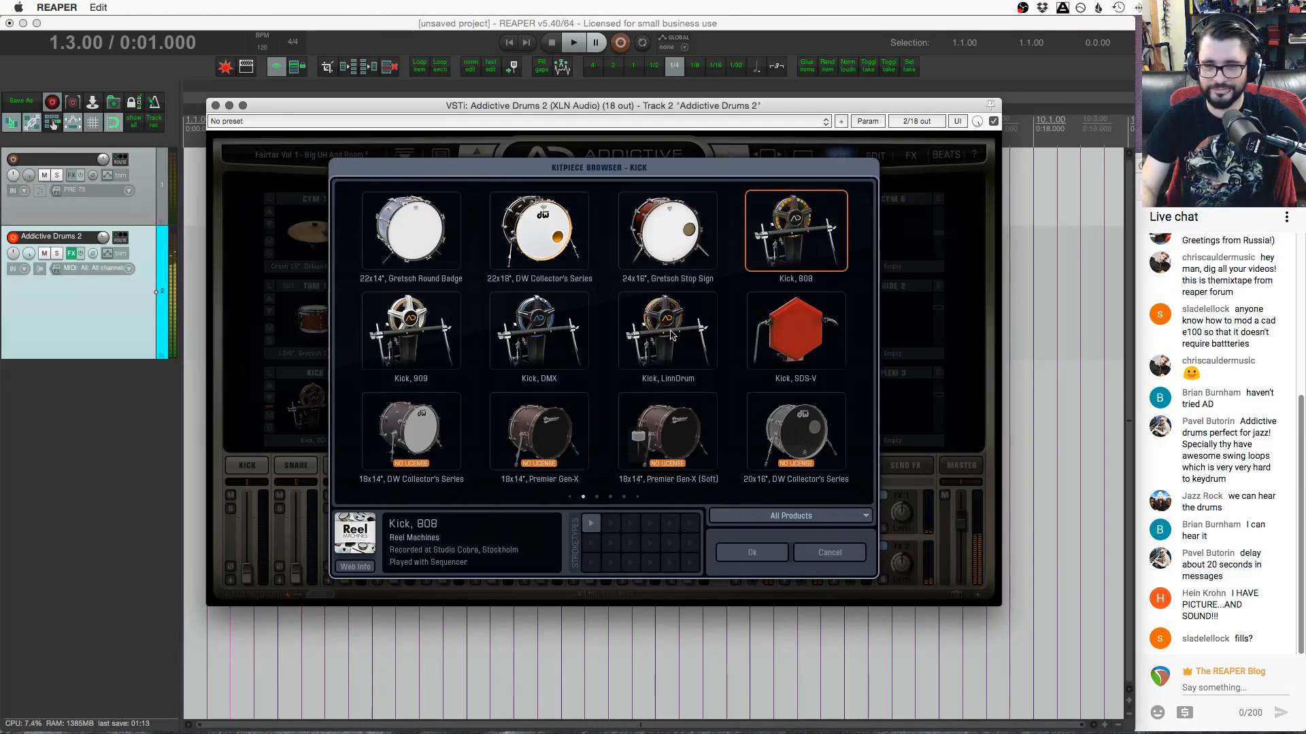
left_click(742, 556)
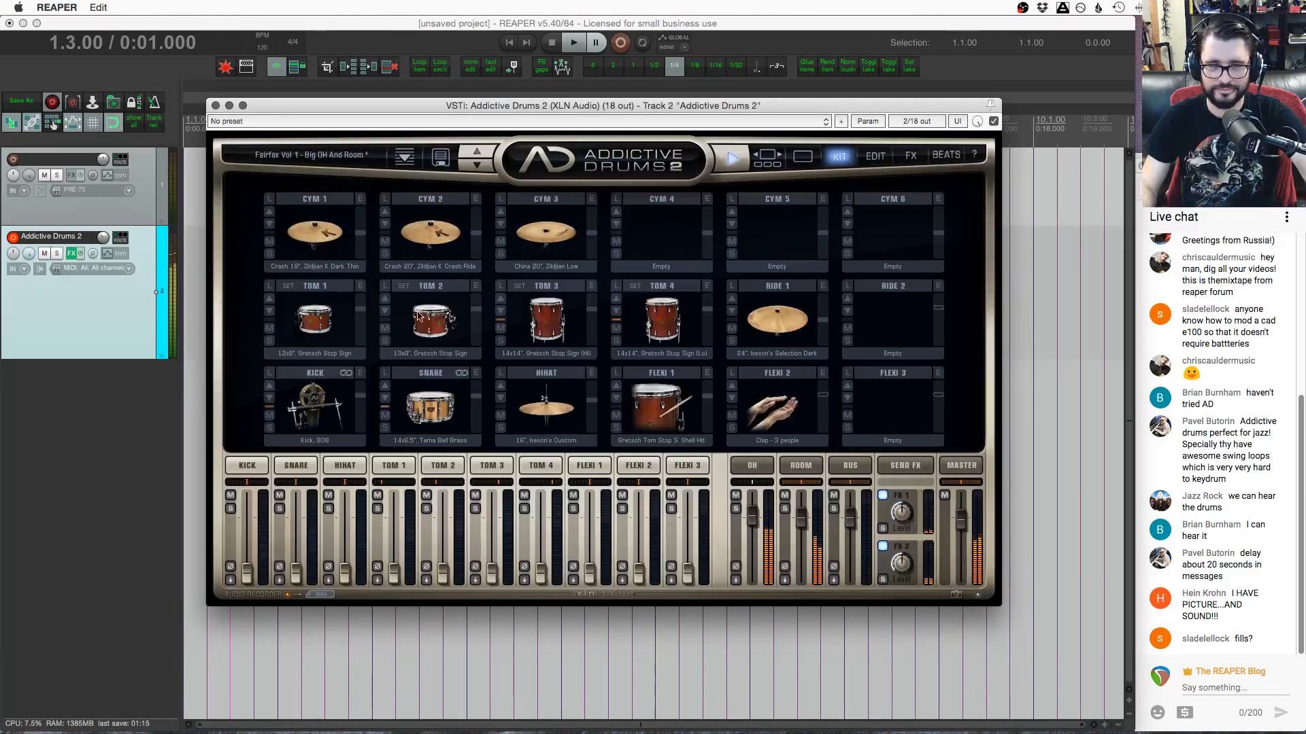
Audition the SDS-V, LinnDrum, 808, 909 and DMX snares in the snare kitpiece browser
left_click(399, 393)
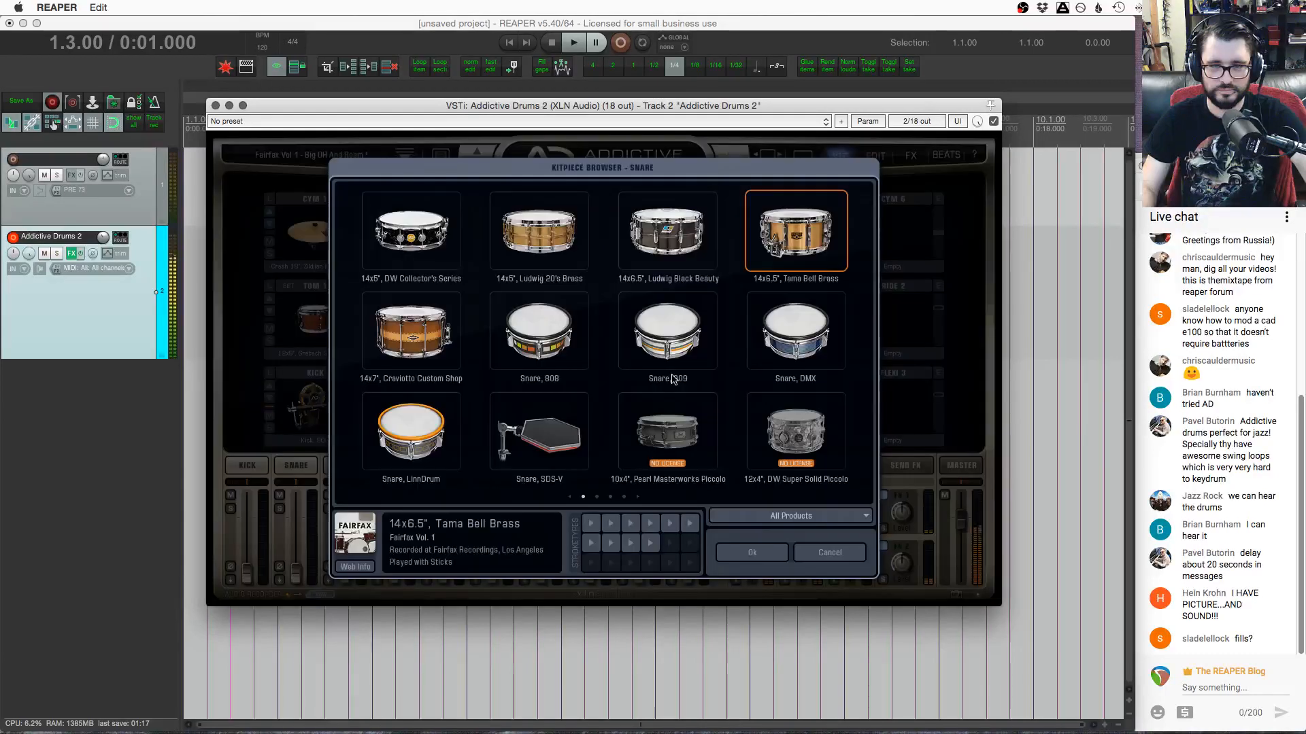
left_click(554, 439)
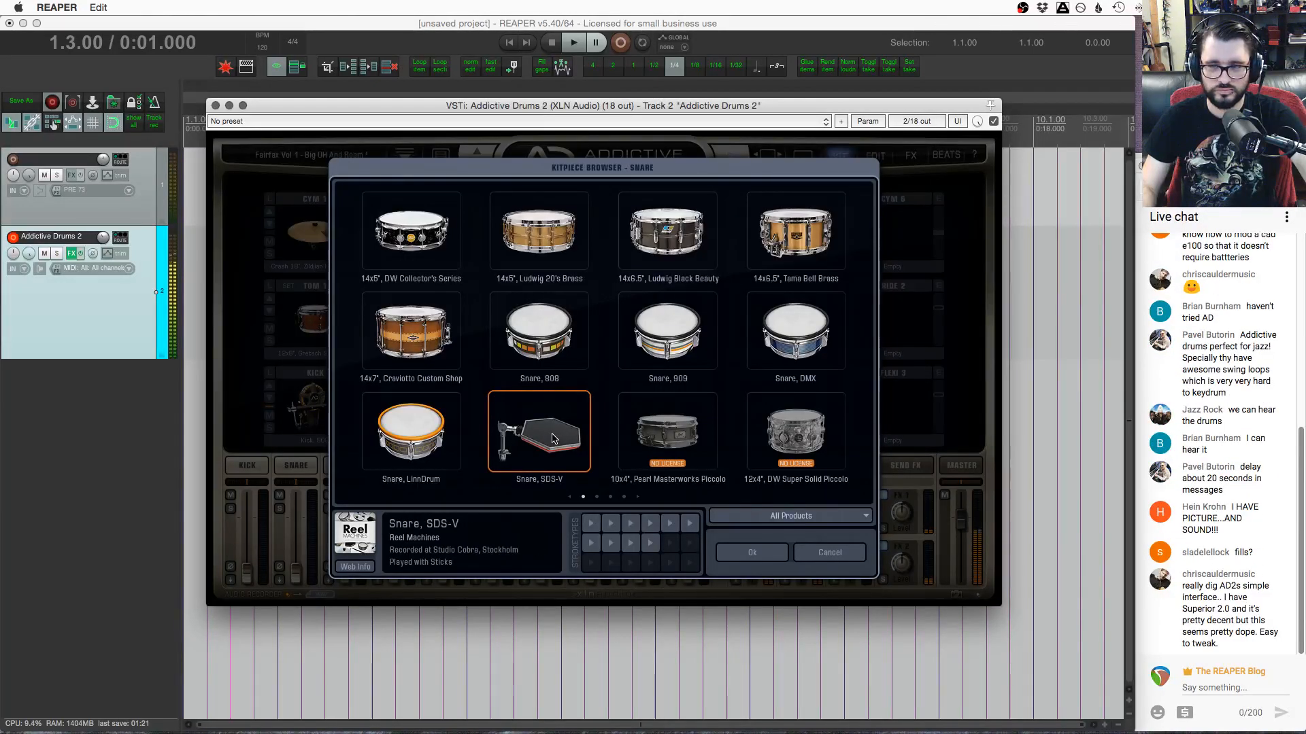
left_click(441, 421)
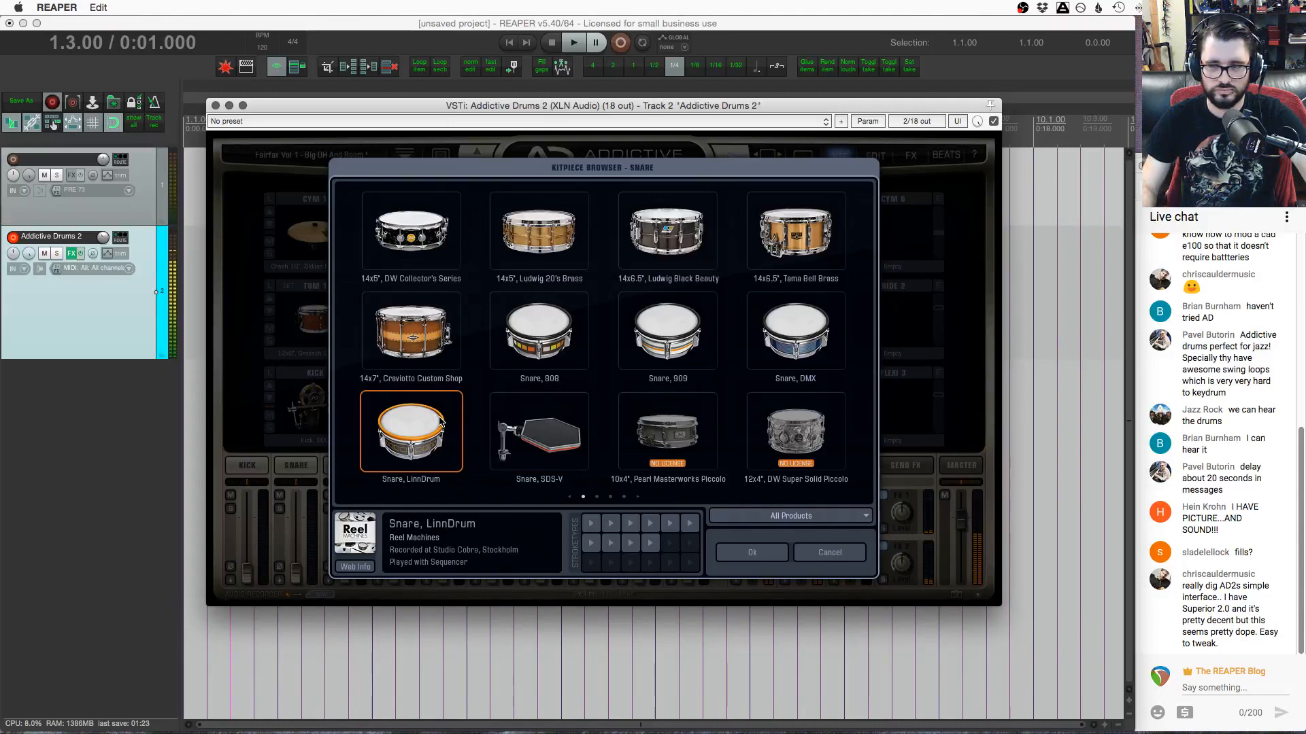
left_click(556, 331)
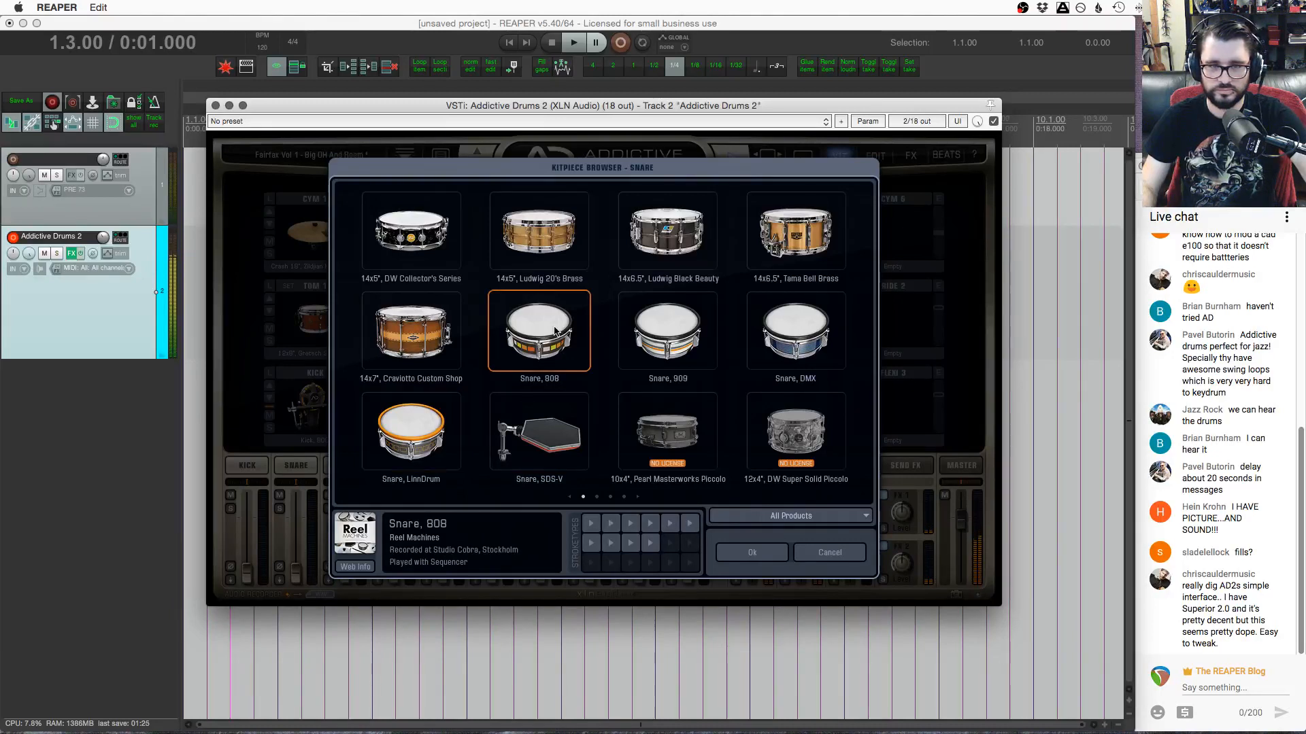
left_click(680, 327)
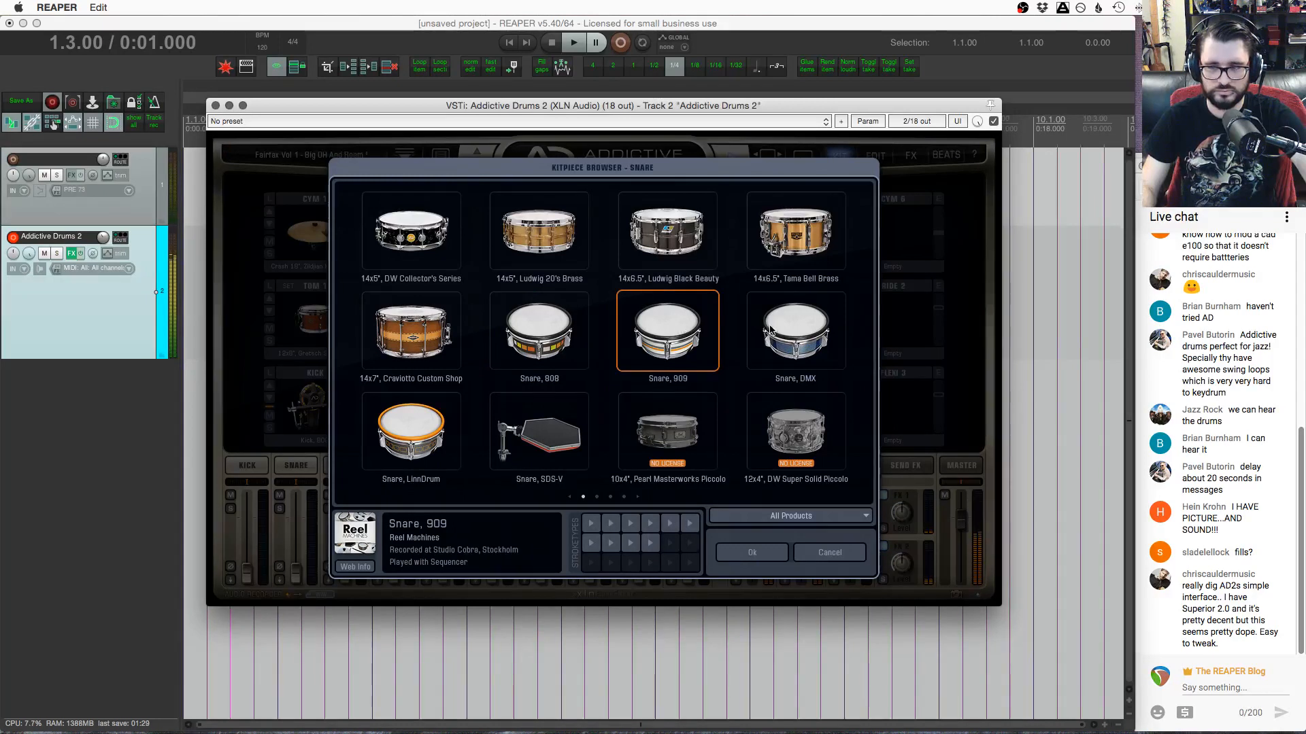
left_click(804, 327)
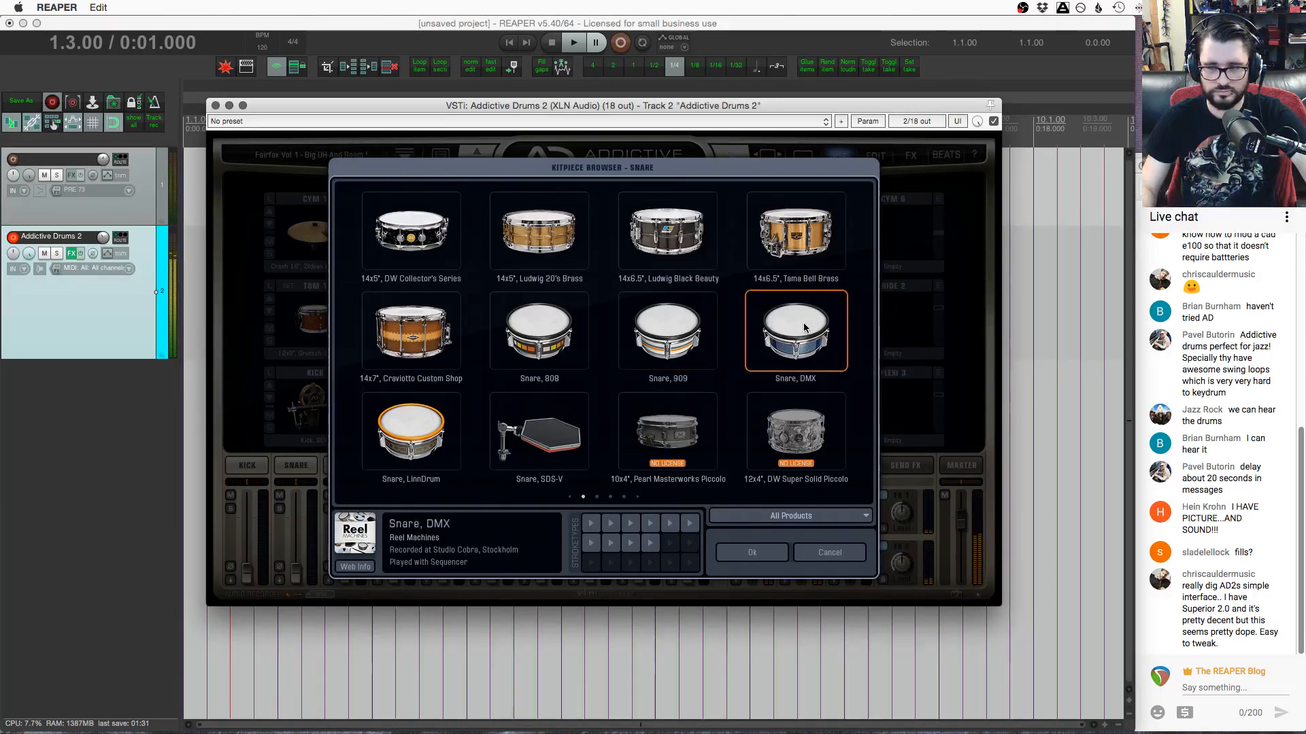
Audition the DW Collector's Series, Ludwig 20's Brass and Ludwig Black Beauty snares, and load the 14x7" Craviotto Custom Shop into the kit
left_click(425, 245)
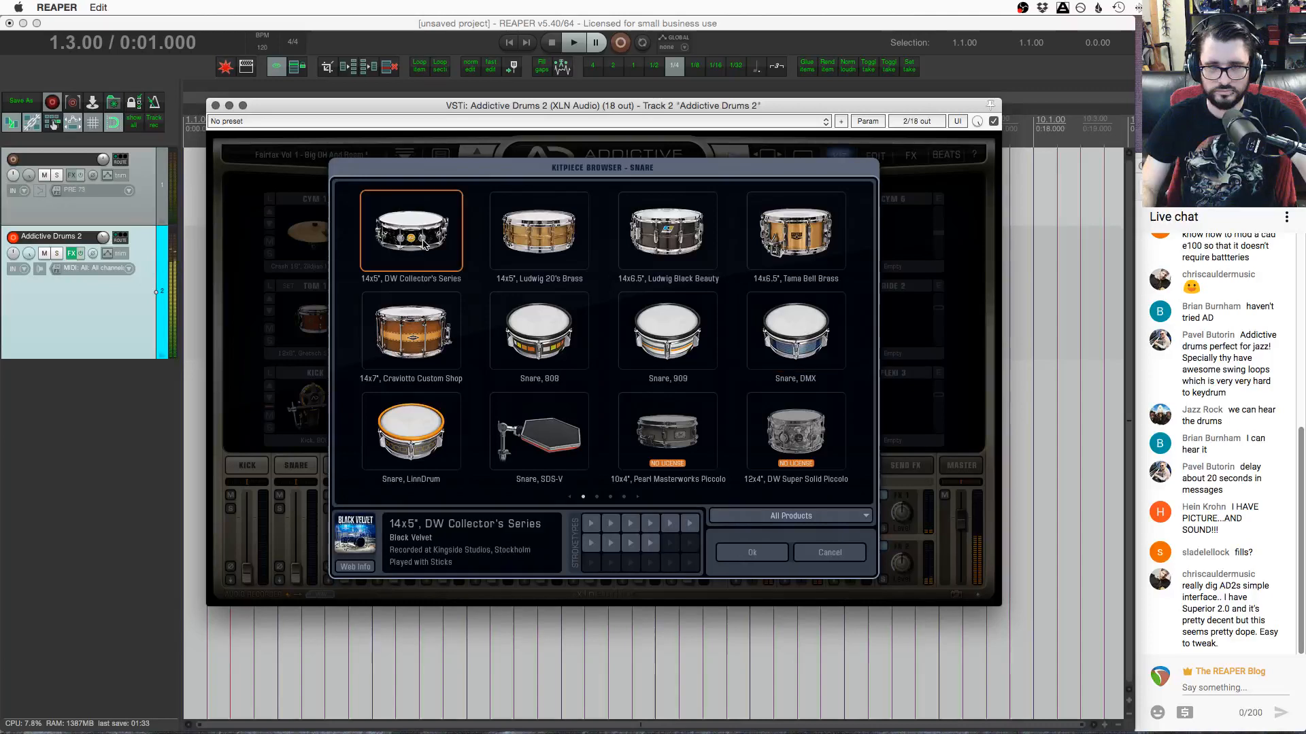
left_click(561, 243)
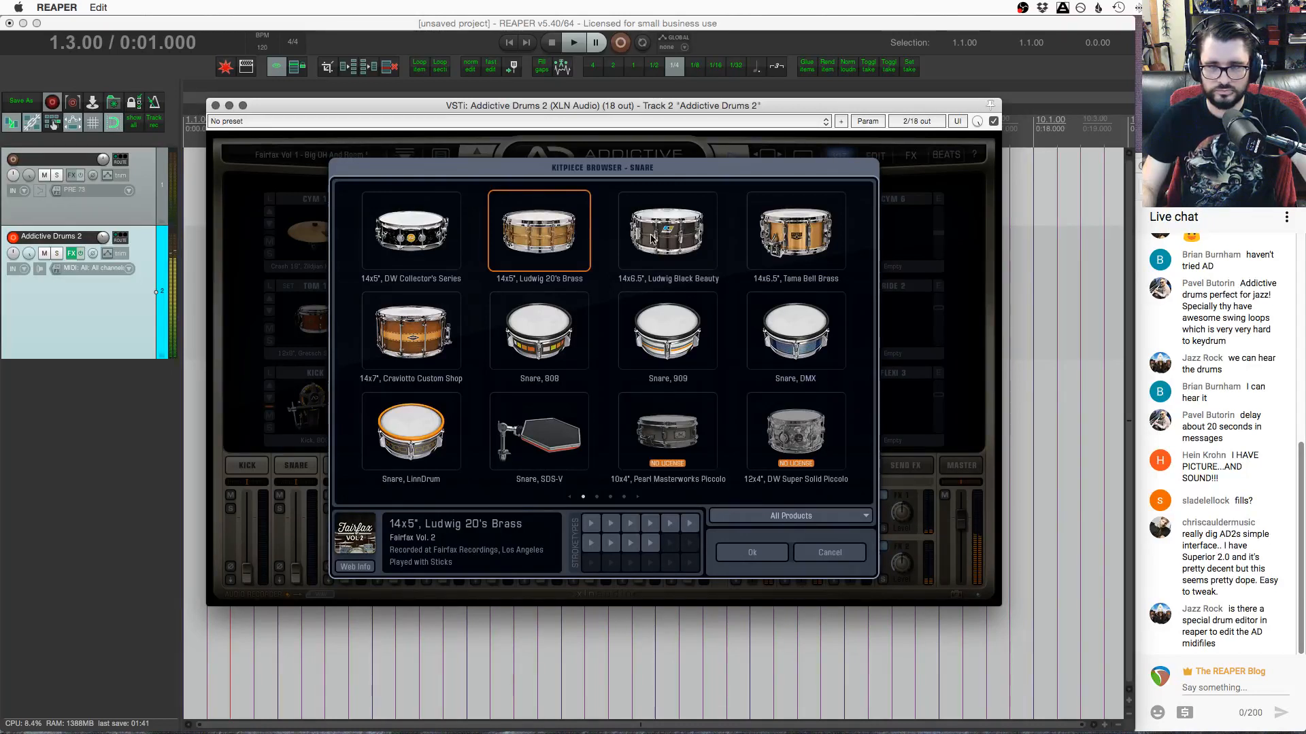
left_click(698, 250)
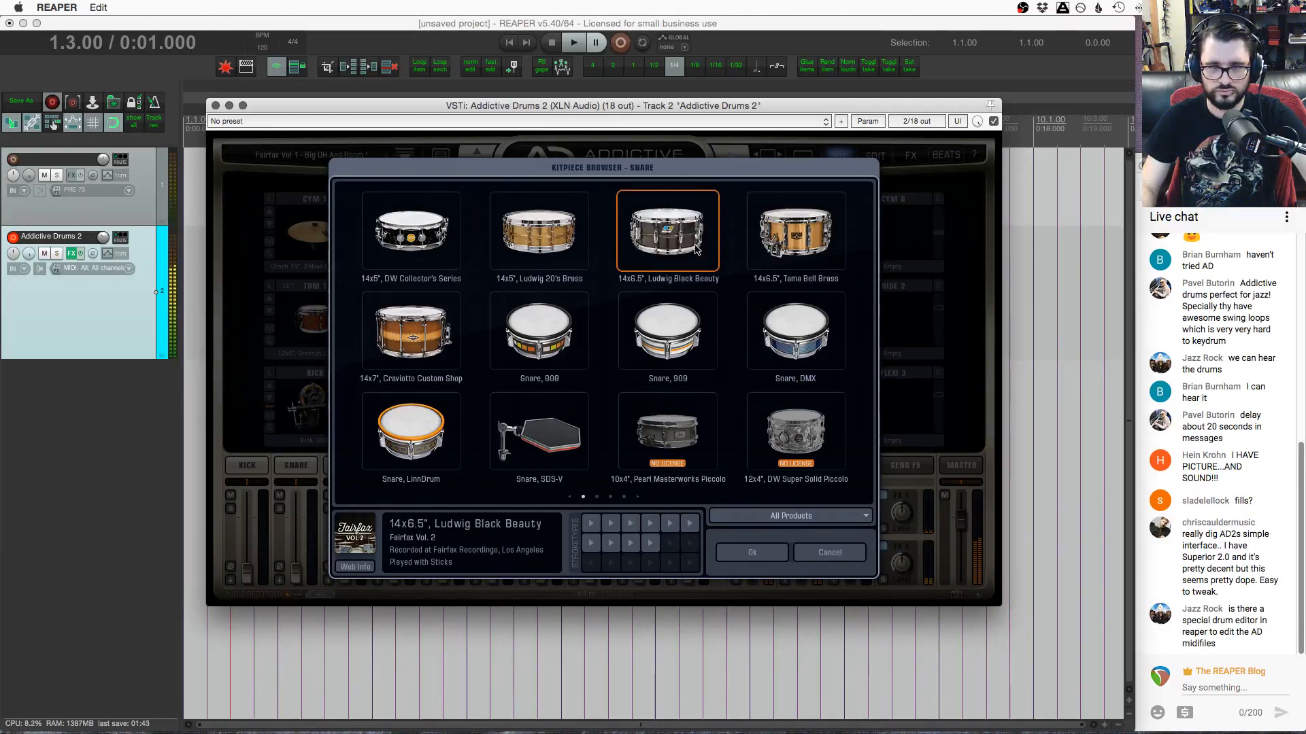
left_click(401, 348)
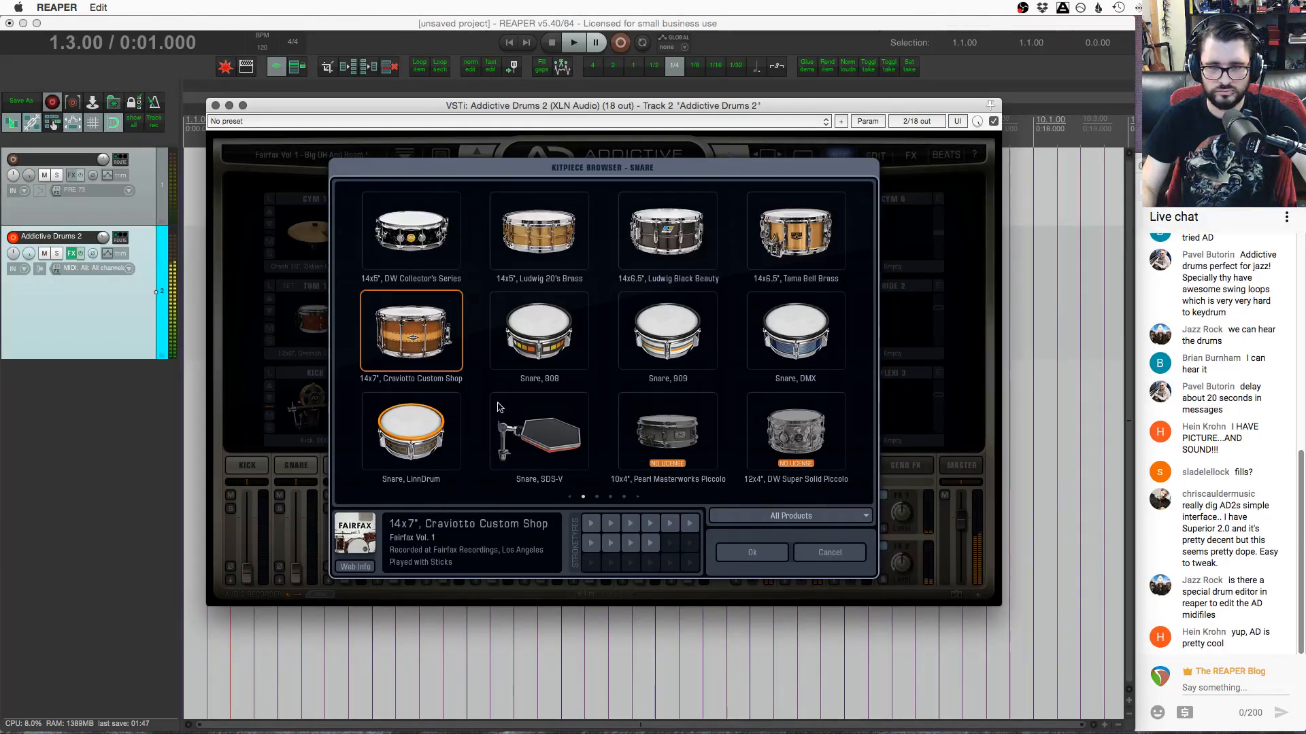
left_click(752, 552)
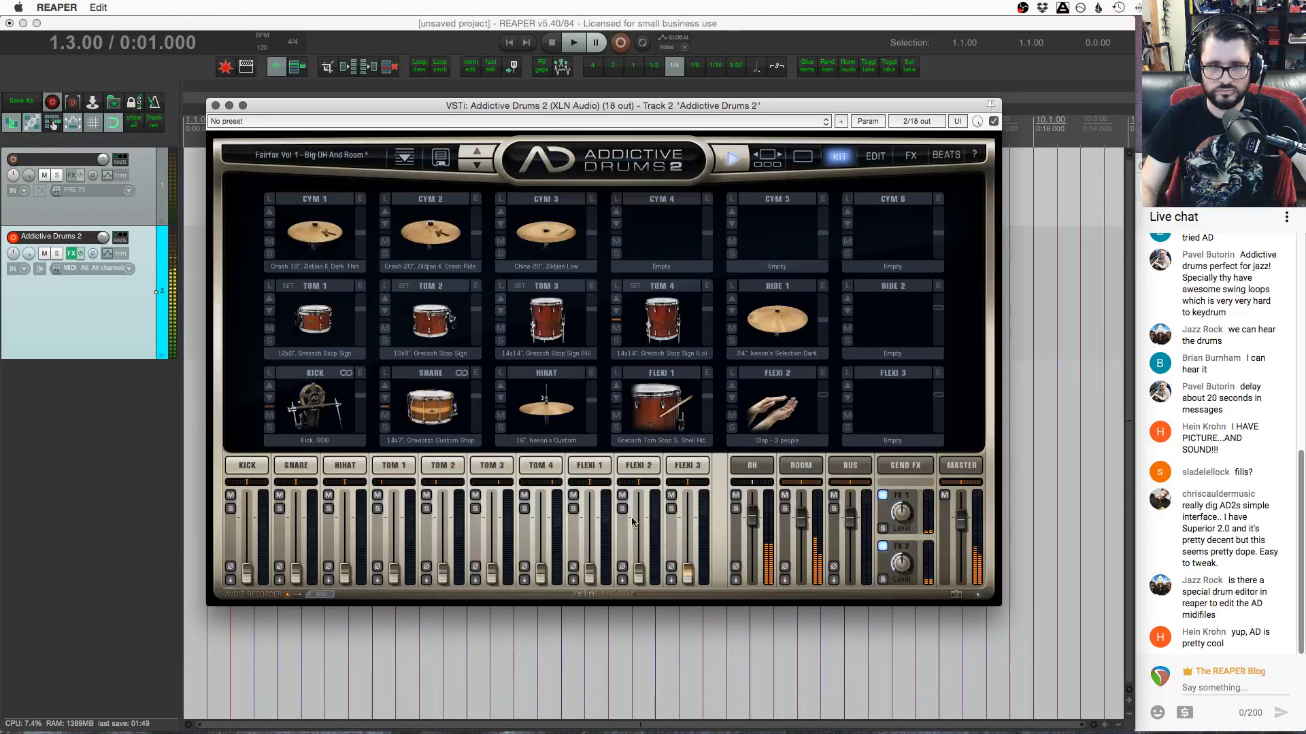
Open the snare for editing and test its pitch section, dropping the main pitch to -12.00 st and resetting it to 0.00 st
left_click(475, 373)
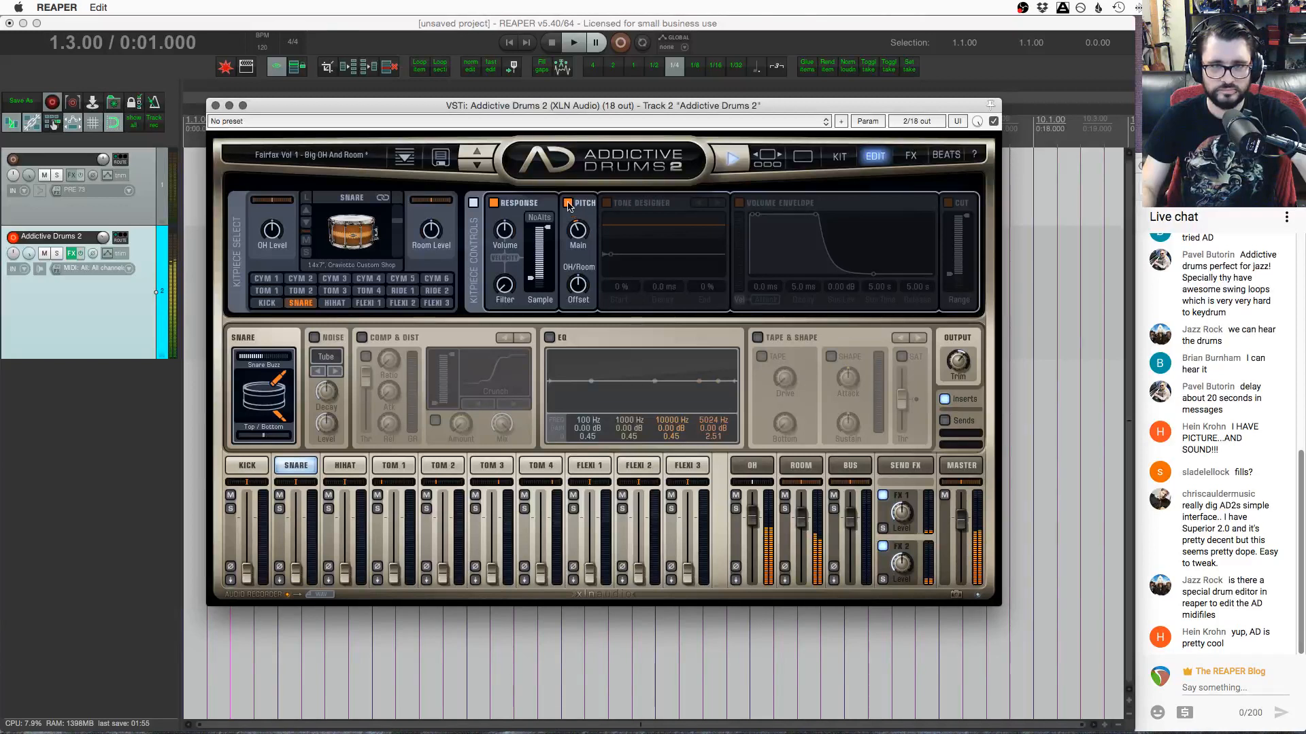
left_click(567, 203)
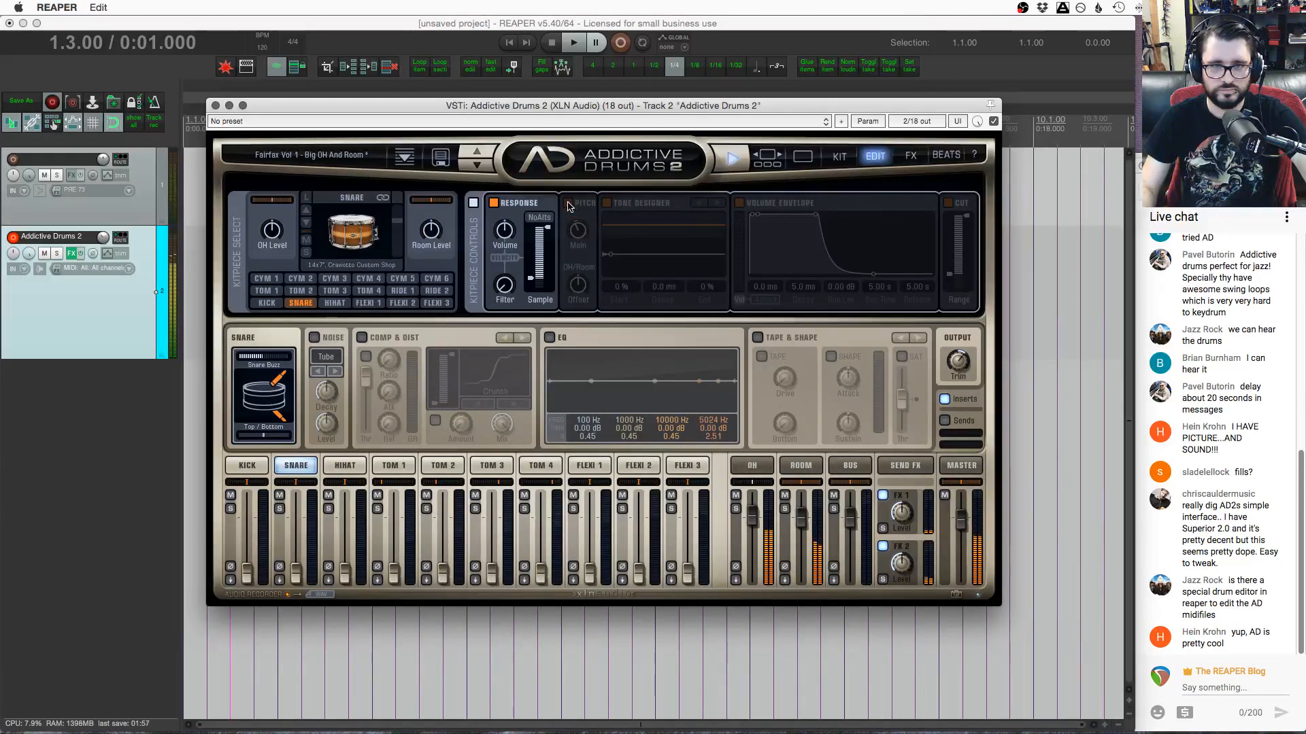
left_click(569, 204)
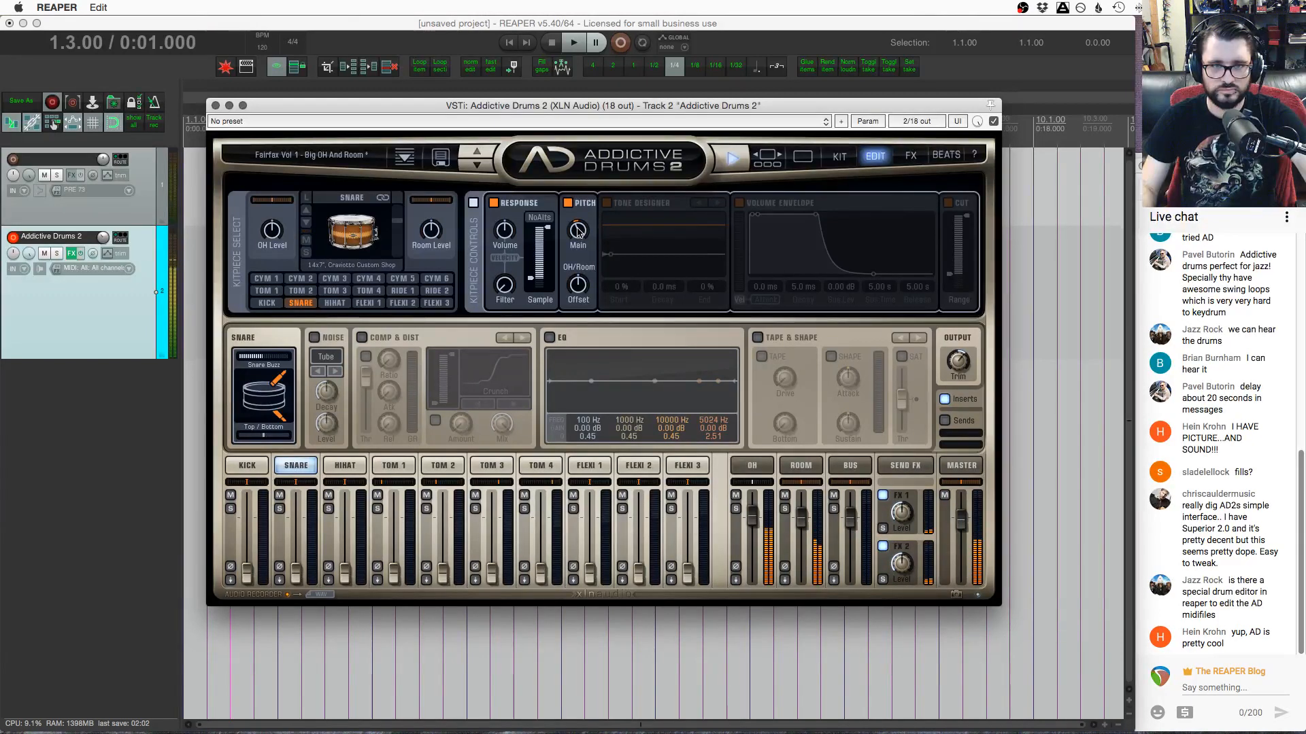
mouse_move(578, 231)
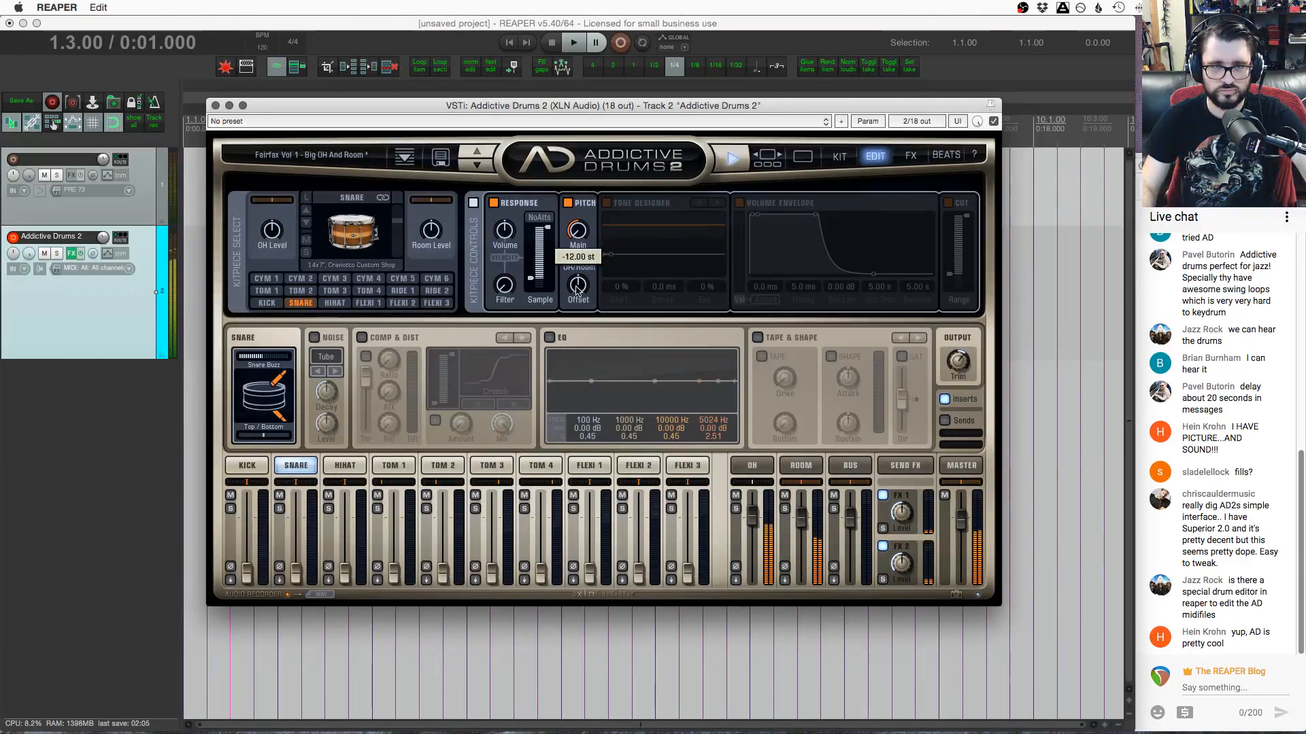
left_click_drag(577, 290, 572, 207)
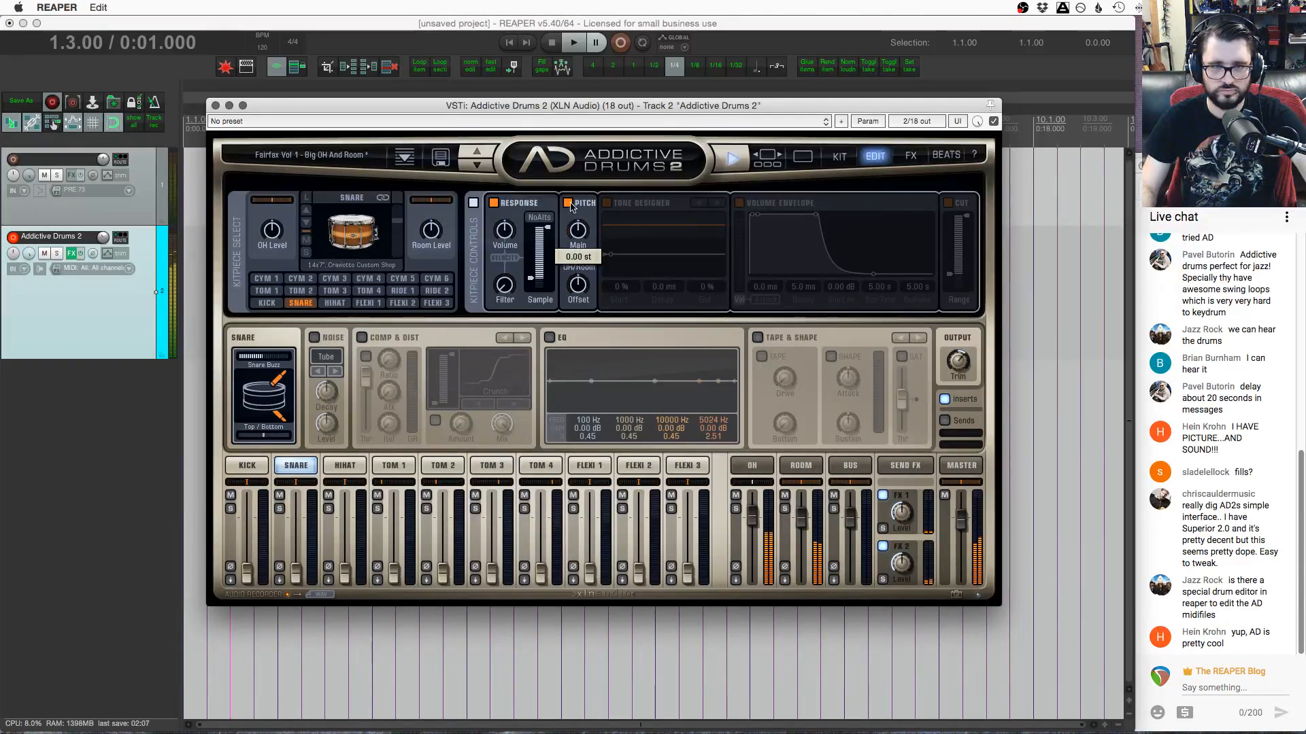
Enable the snare's Tone Designer with start 50%, decay 1.15 s and end 50%, and lower the main pitch to about -3 st
left_click(606, 203)
left_click_drag(611, 254, 676, 272)
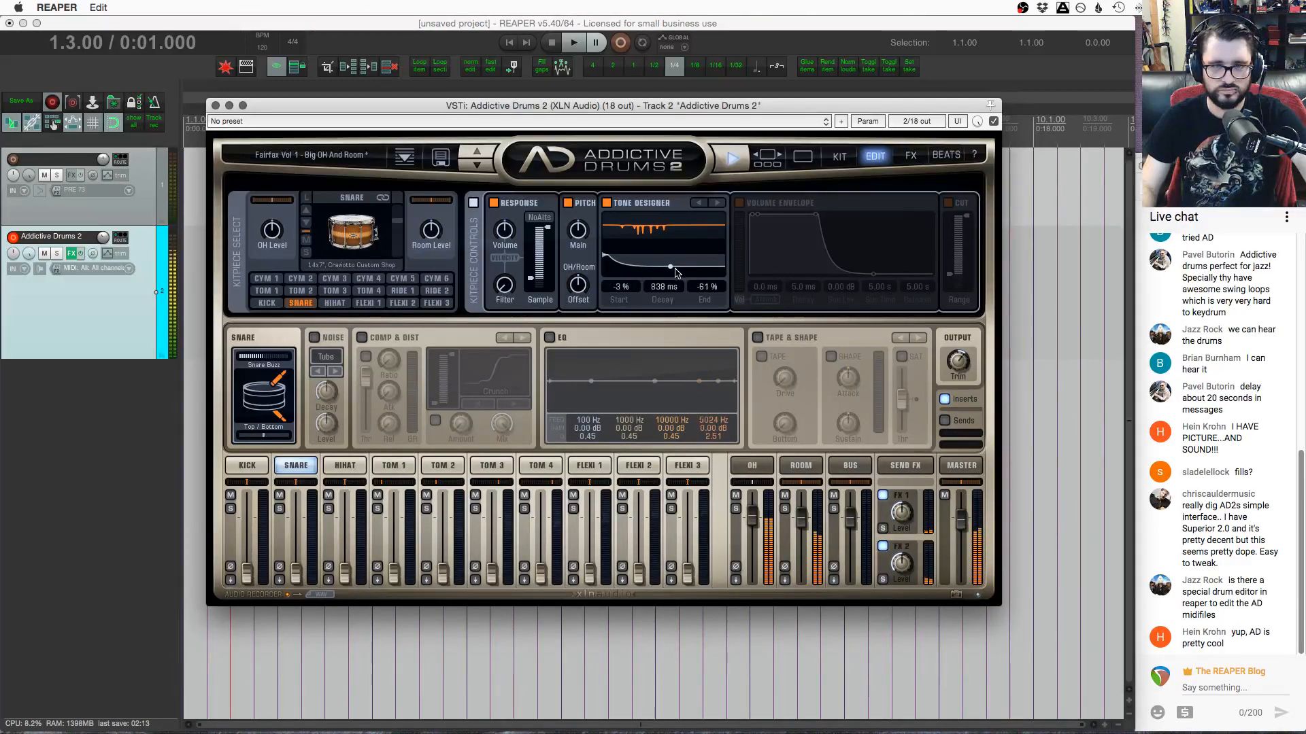
mouse_move(580, 236)
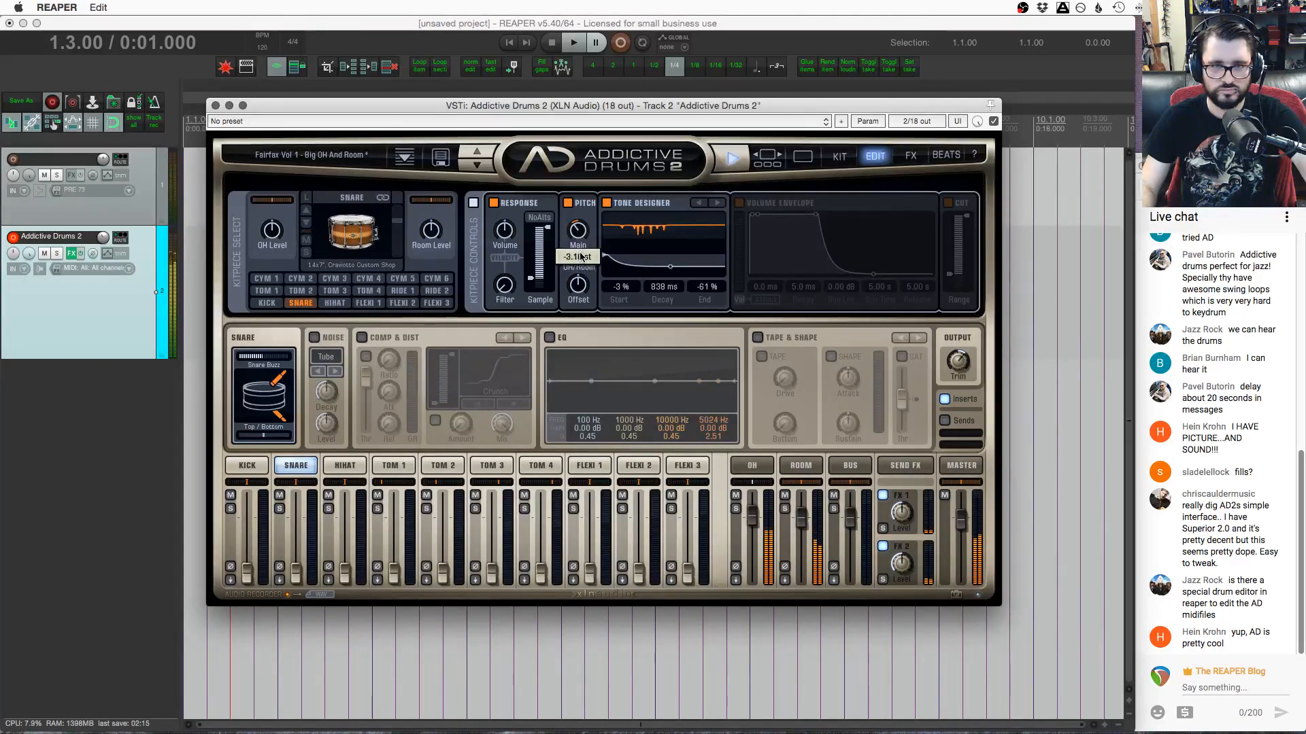
left_click_drag(603, 255, 605, 234)
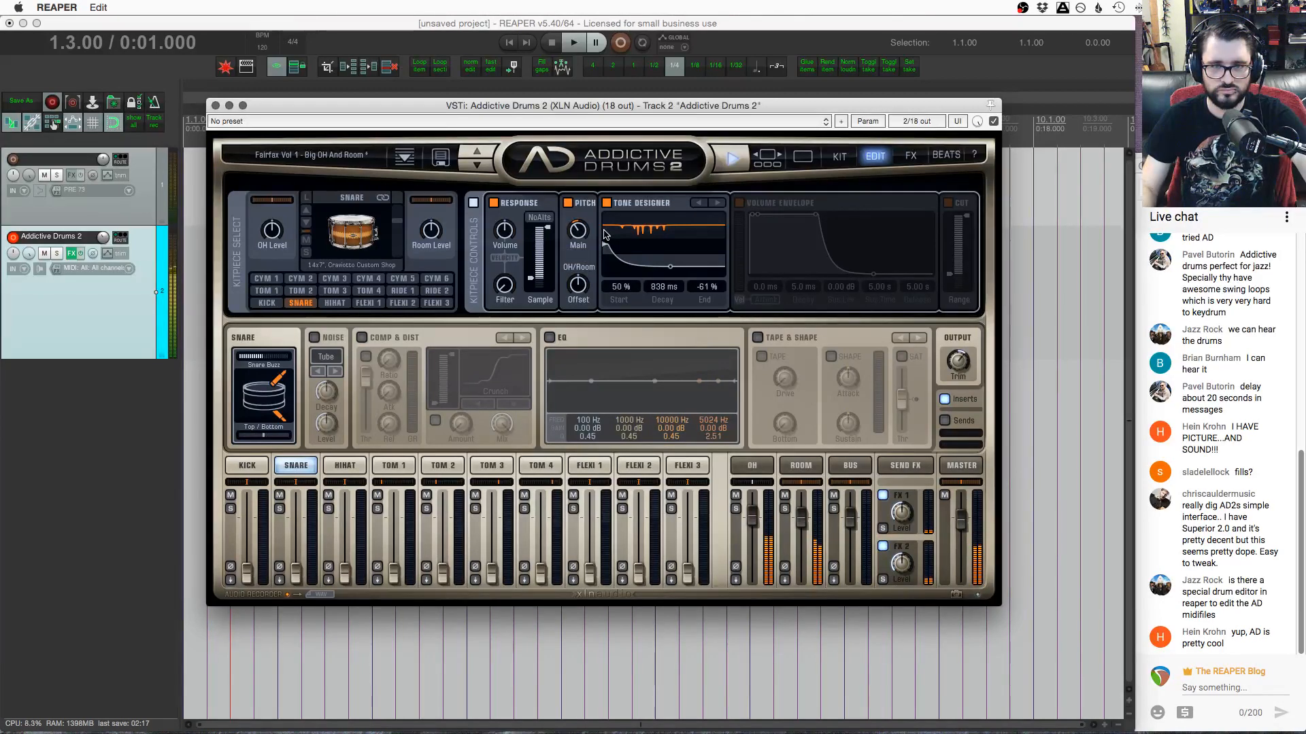
left_click_drag(671, 267, 663, 225)
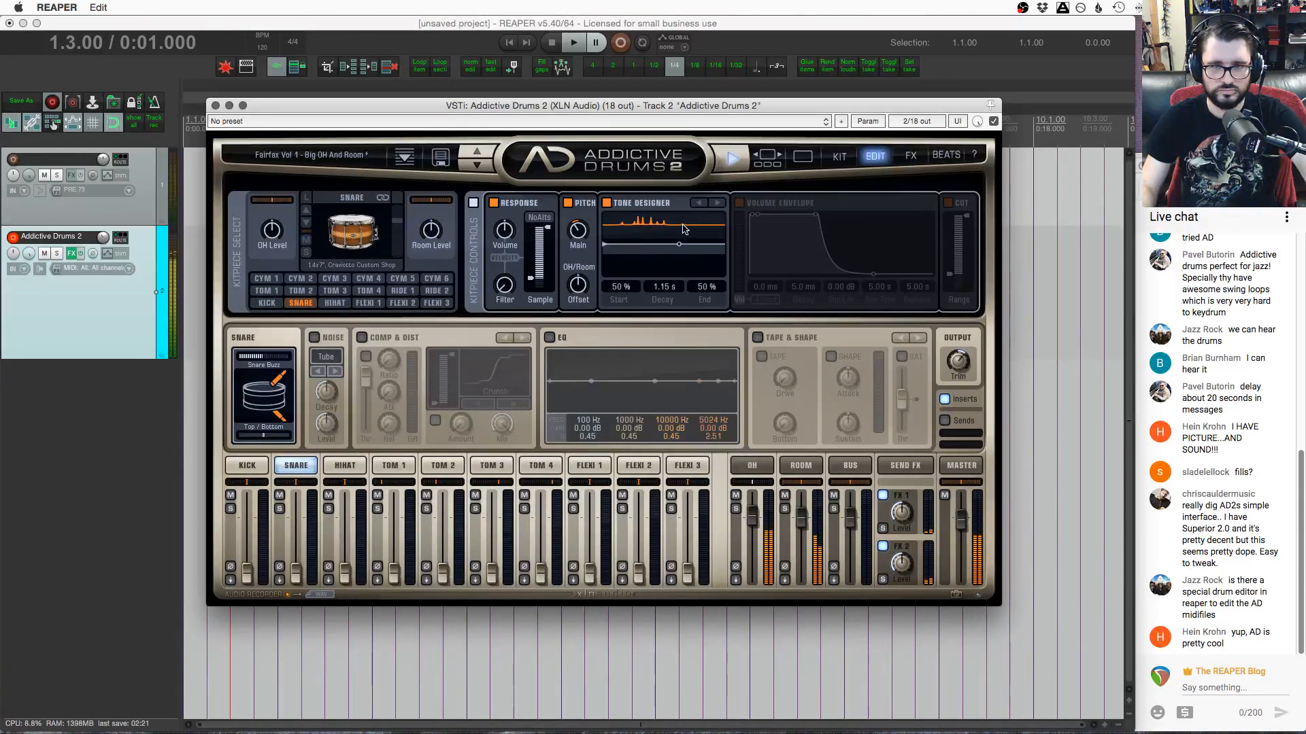
Set the snare's pitch envelope to 15.4 st start and 2.92 s release, and enable its volume envelope with 173 ms decay and -9.84 dB sustain
left_click(718, 202)
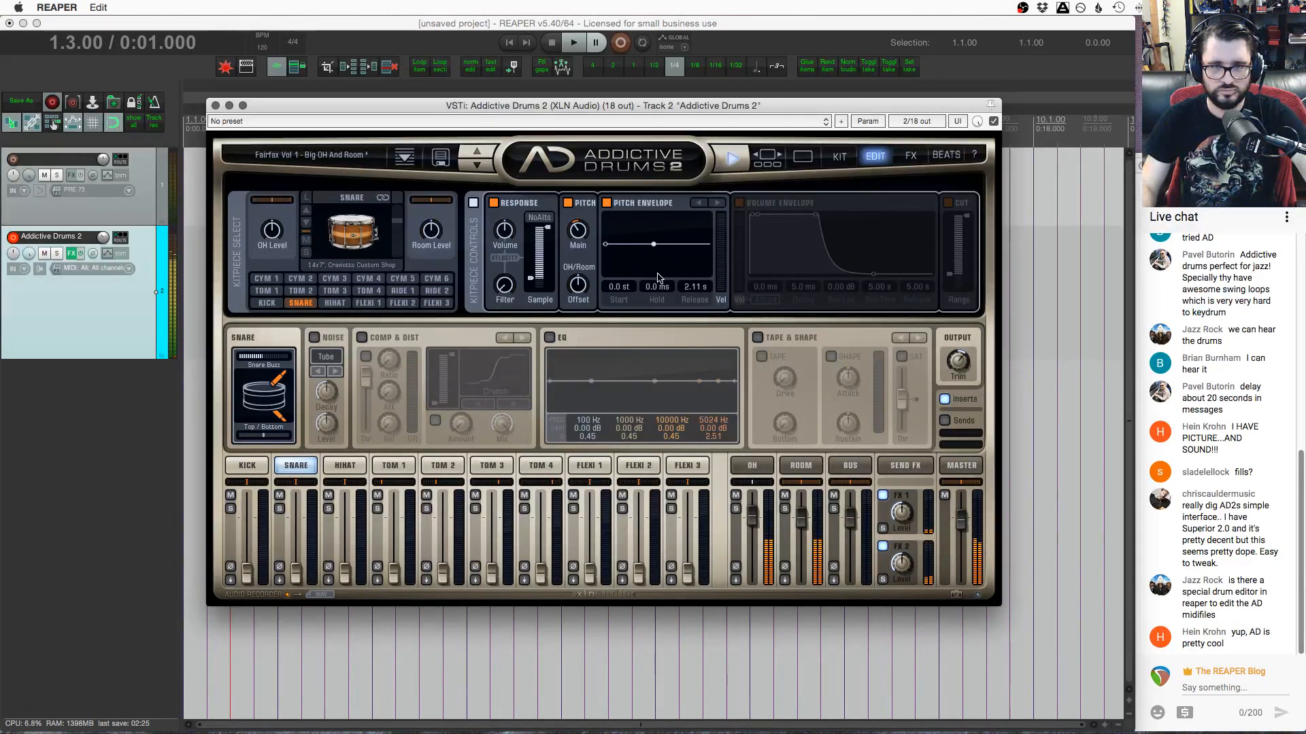
left_click_drag(604, 247, 654, 261)
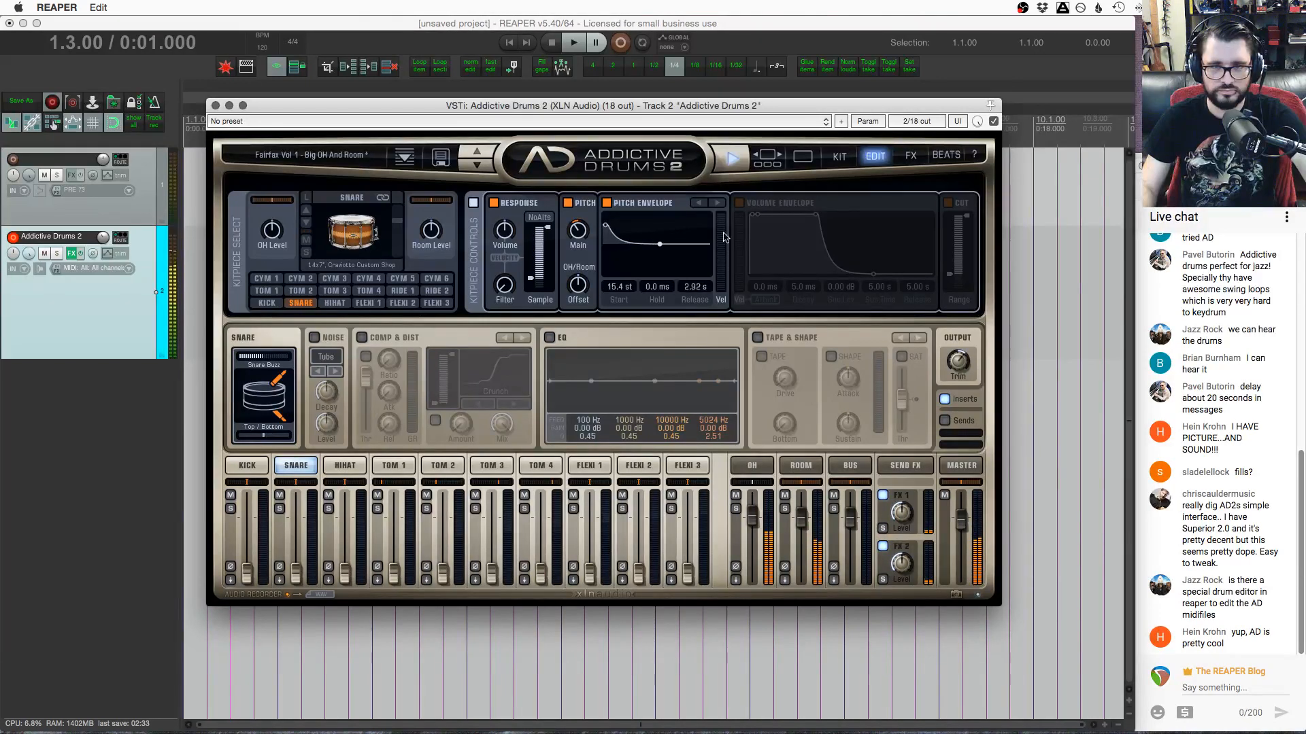
left_click(739, 203)
left_click_drag(816, 217, 775, 236)
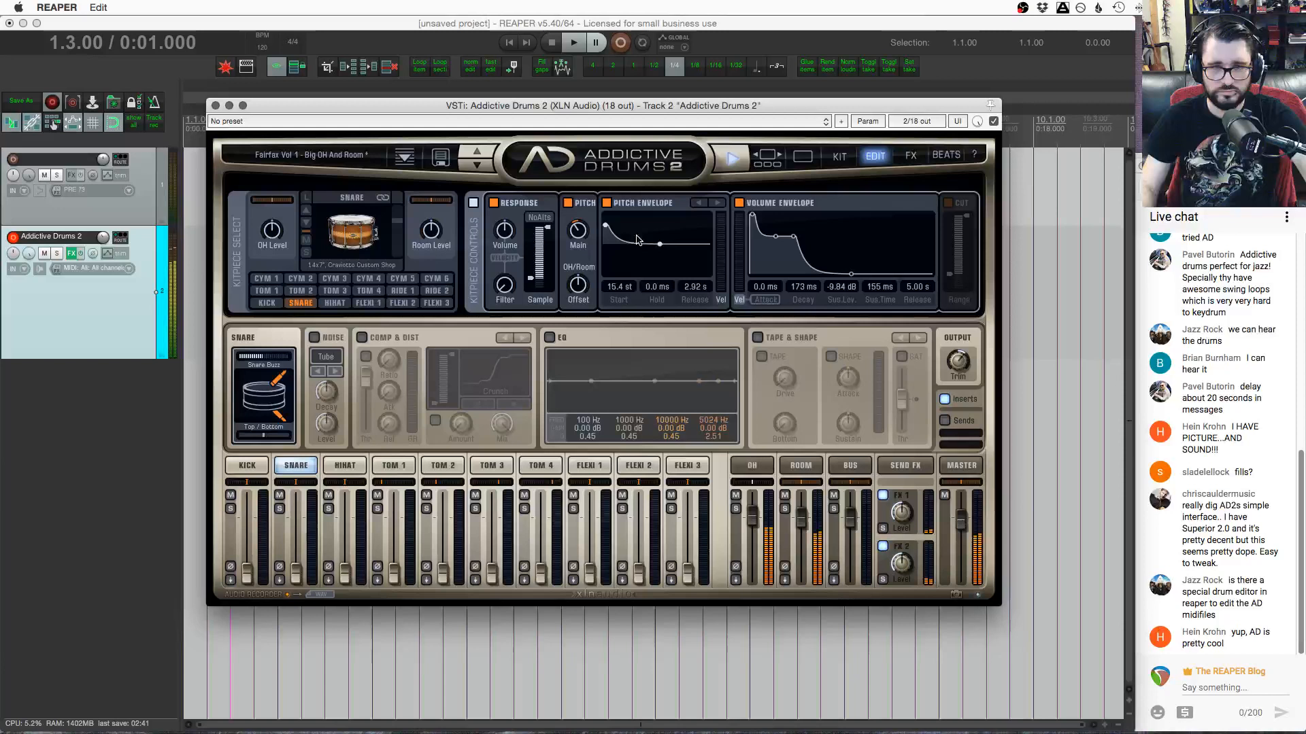
Set the snare's pitch envelope start to 11.5 st and release to 2.18 s, and switch back to the Tone Designer
left_click_drag(637, 236, 651, 255)
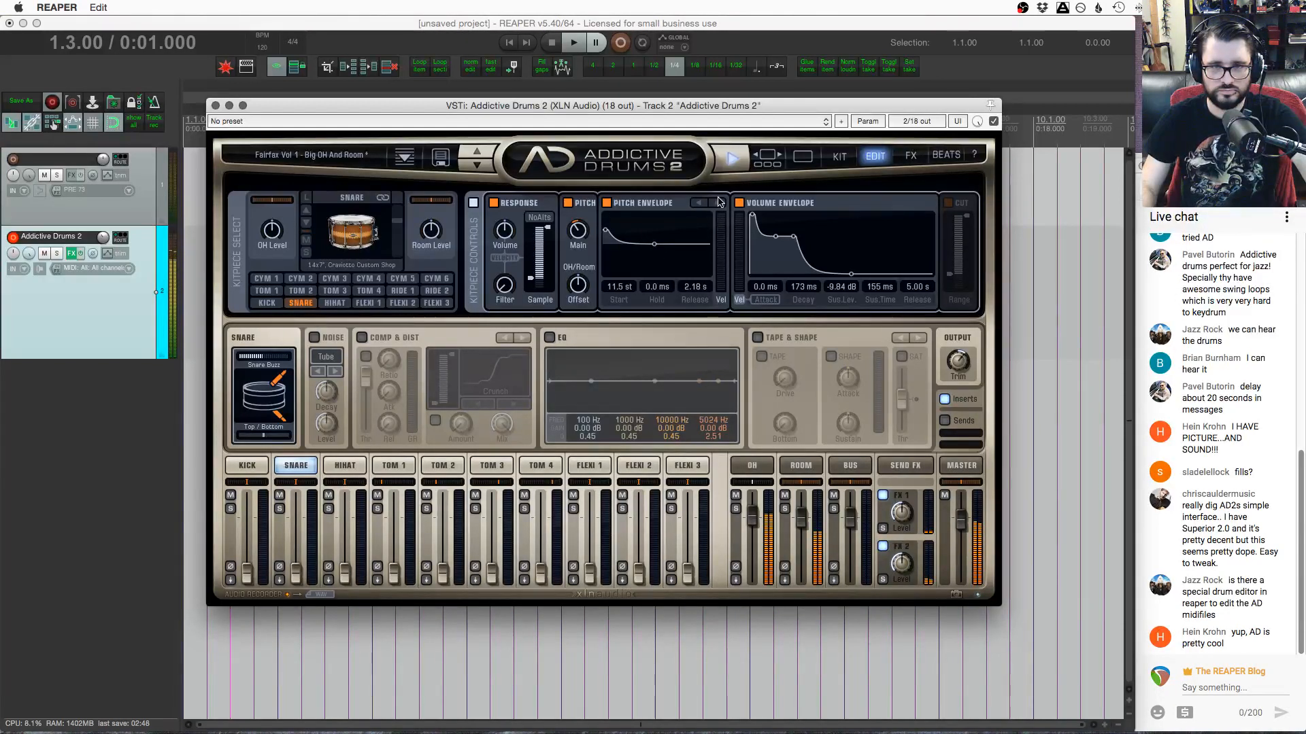
left_click(694, 204)
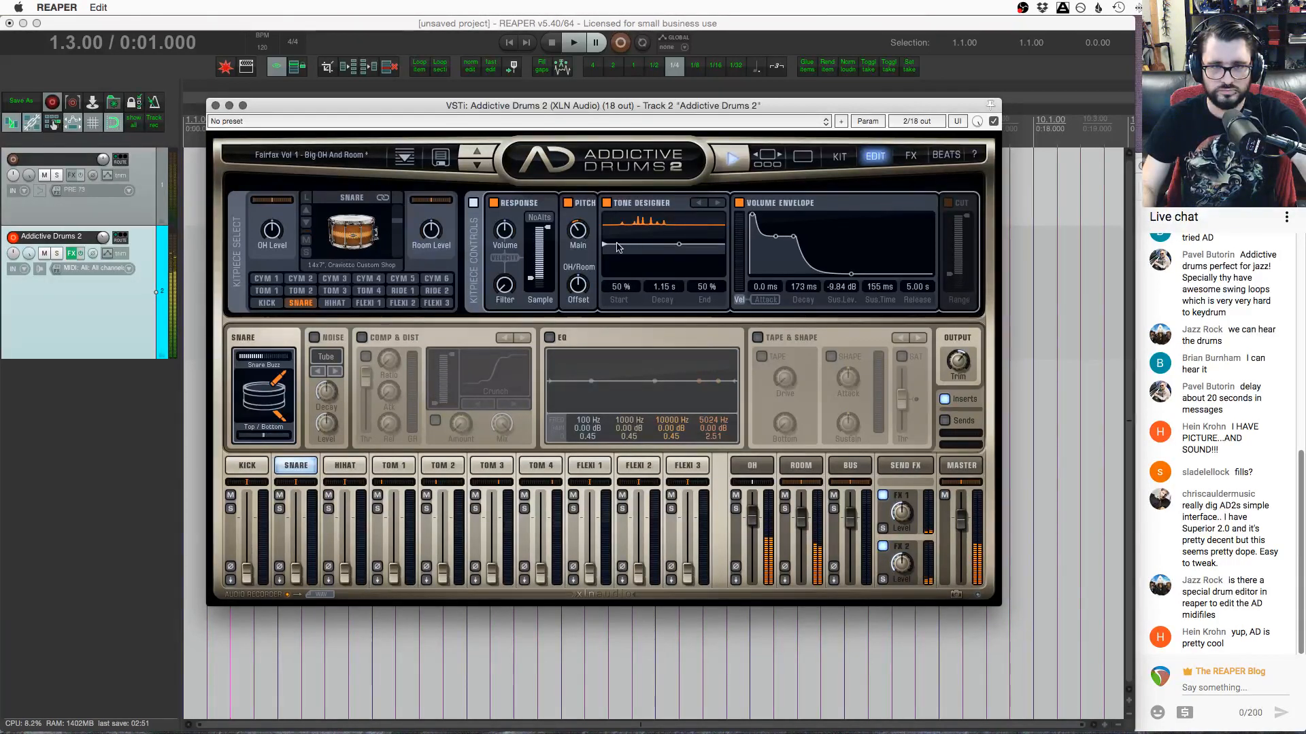
Enable the snare's compressor with a threshold of about -30.84 dB, and add Zap distortion with a narrowed frequency range
left_click(365, 337)
left_click_drag(367, 378, 400, 307)
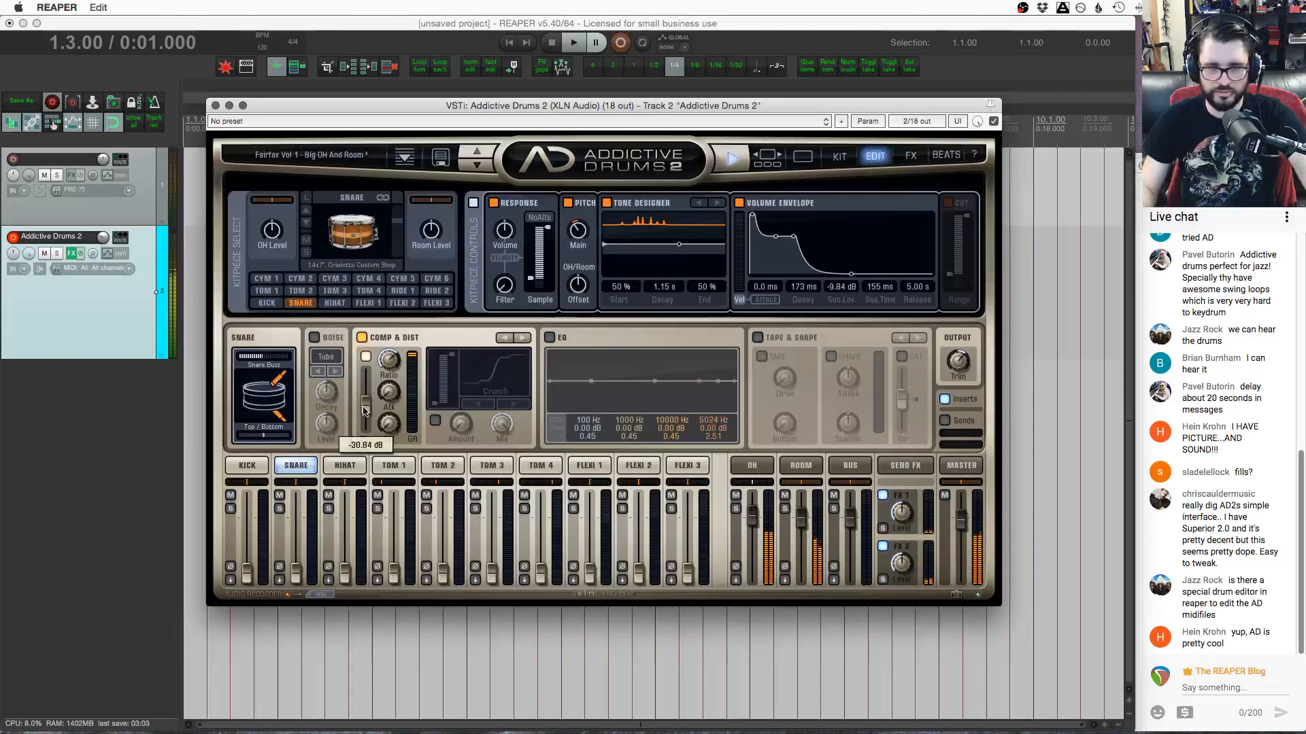
left_click(435, 421)
left_click_drag(461, 424, 461, 348)
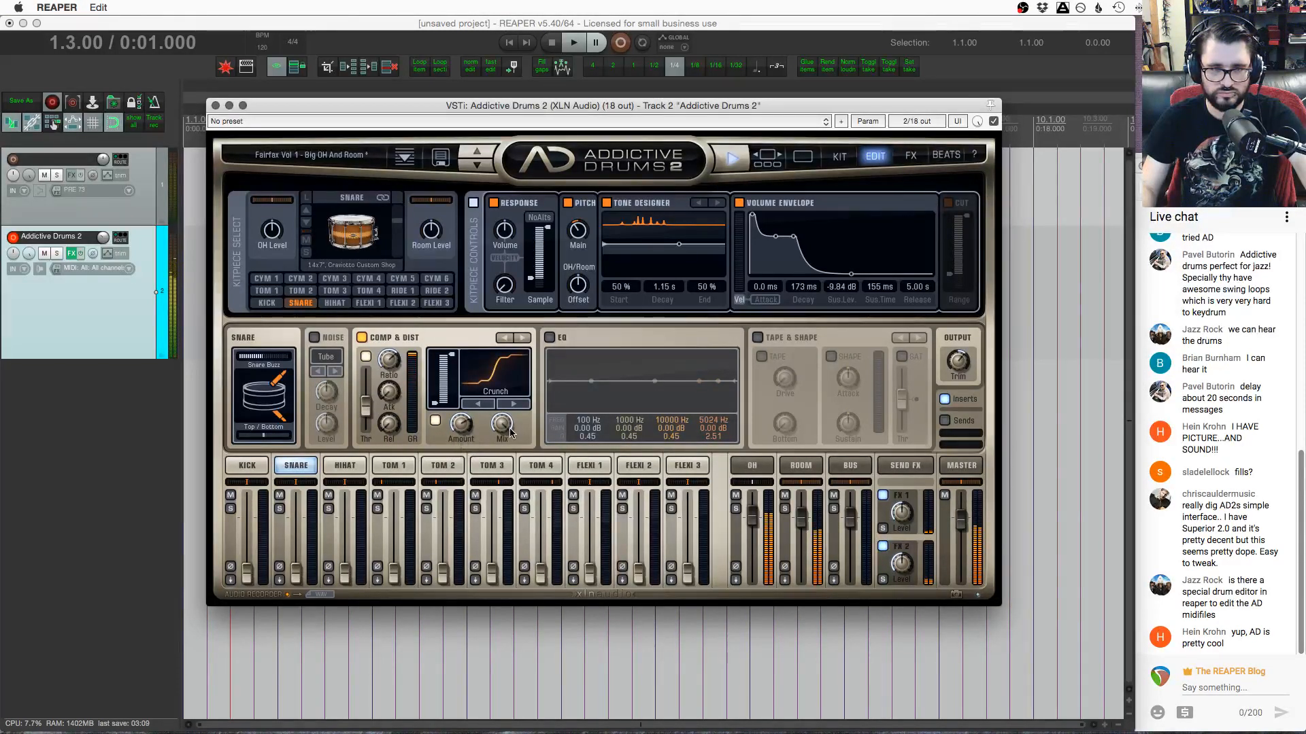
left_click(443, 370)
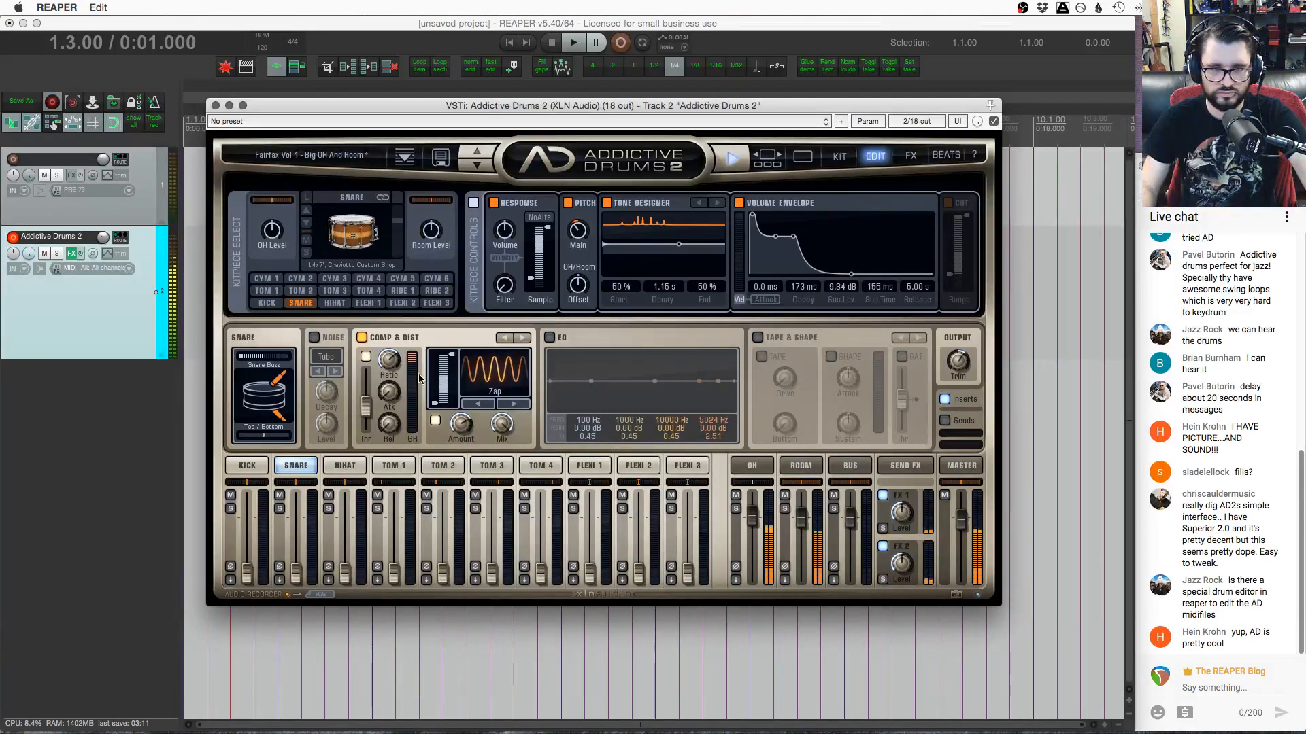
left_click_drag(442, 370, 442, 359)
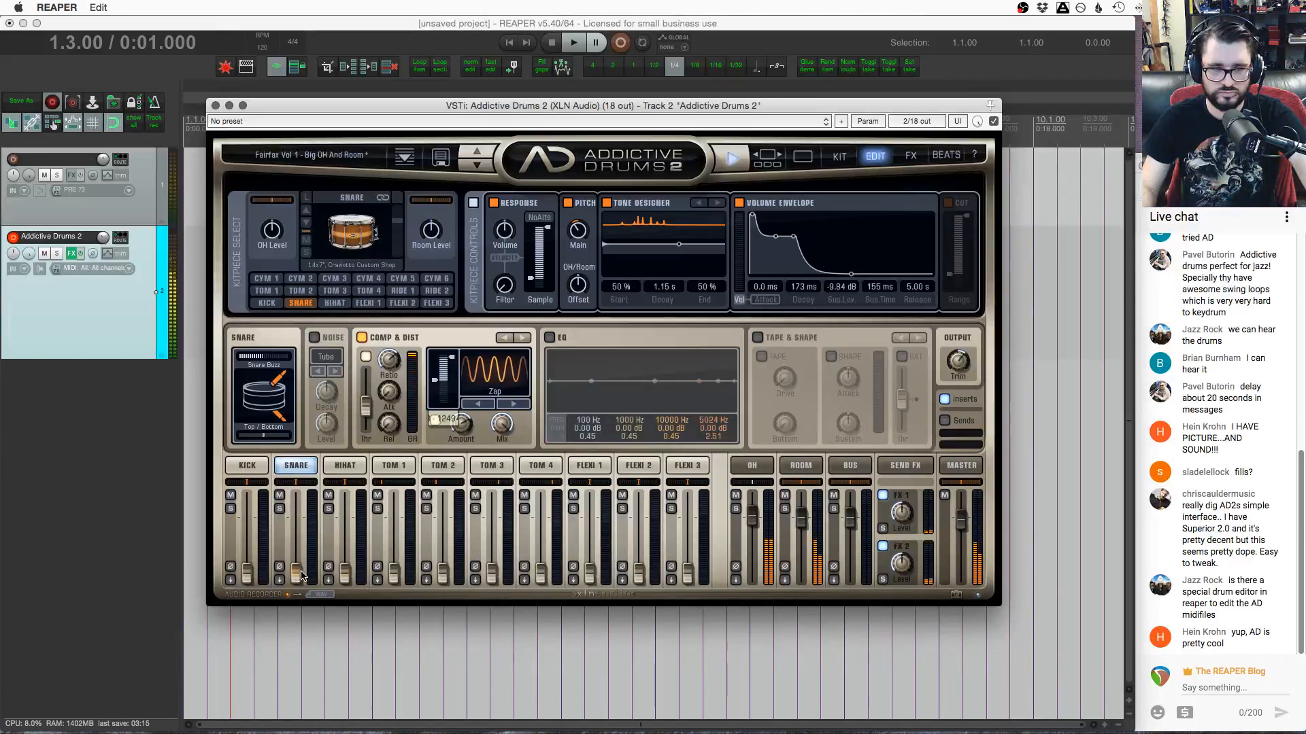
Raise the snare channel's level, switch its distortion to Heavy and lower the distortion's frequency range
left_click_drag(301, 576, 309, 513)
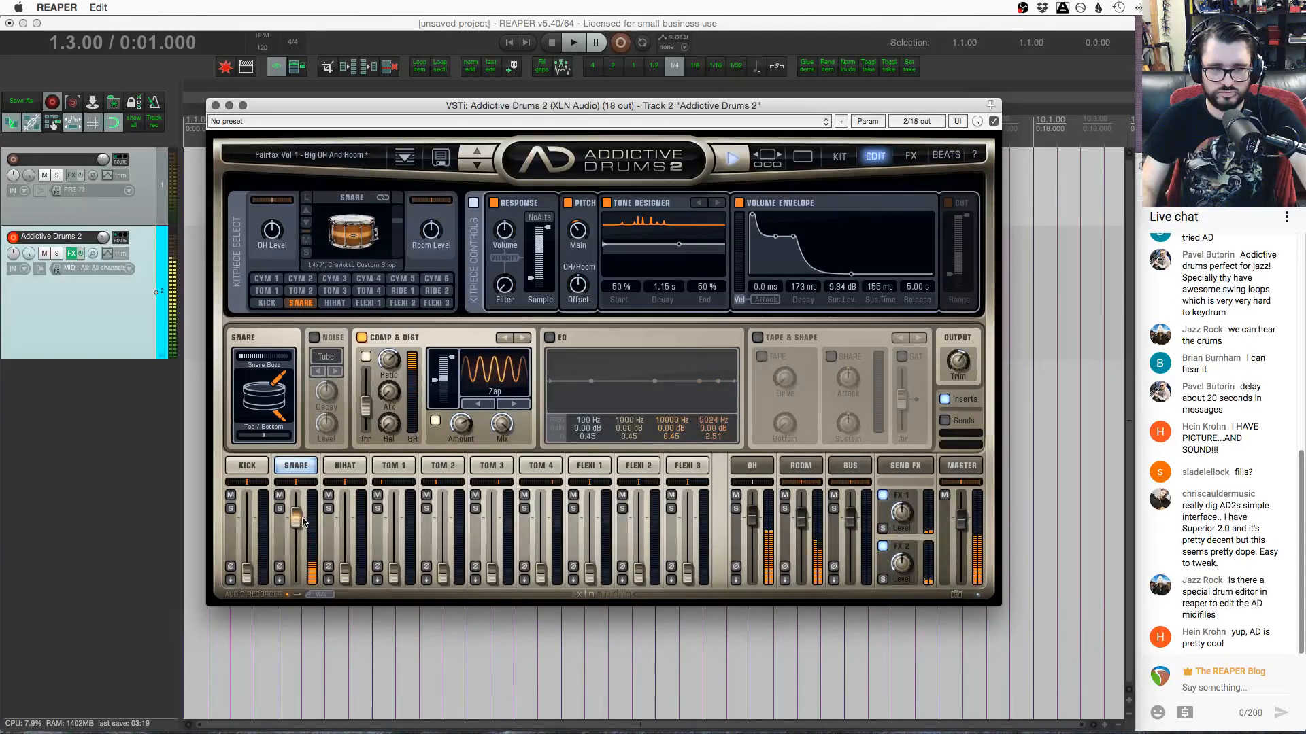
left_click(514, 405)
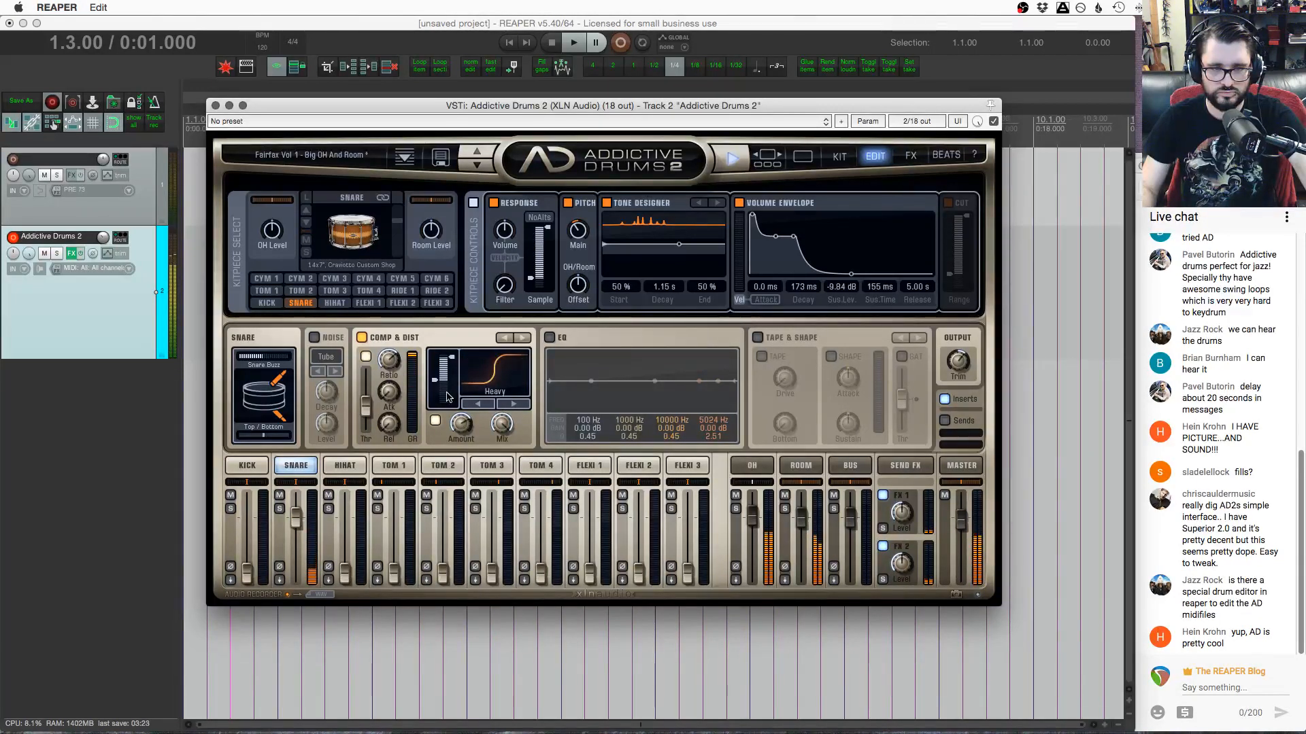
left_click_drag(442, 373, 444, 388)
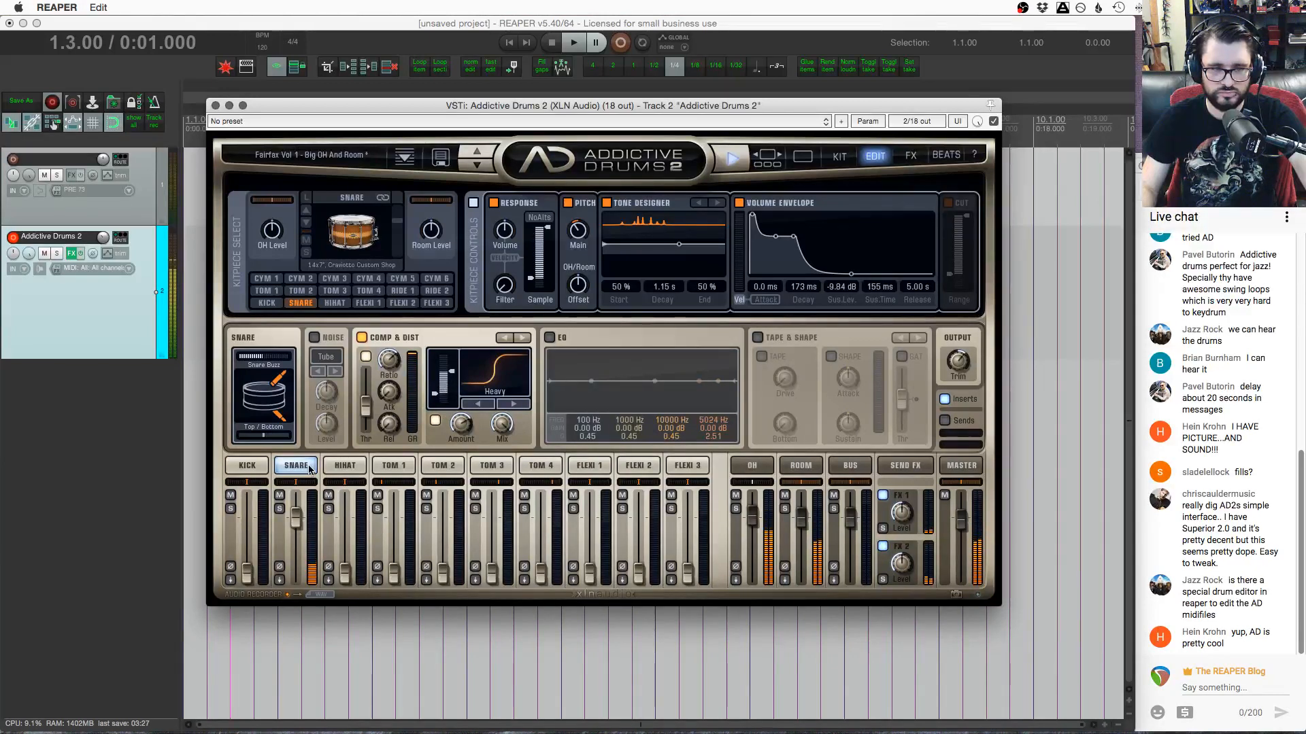
Lower the snare's overhead and room levels, and return to the snare channel's settings
left_click(767, 468)
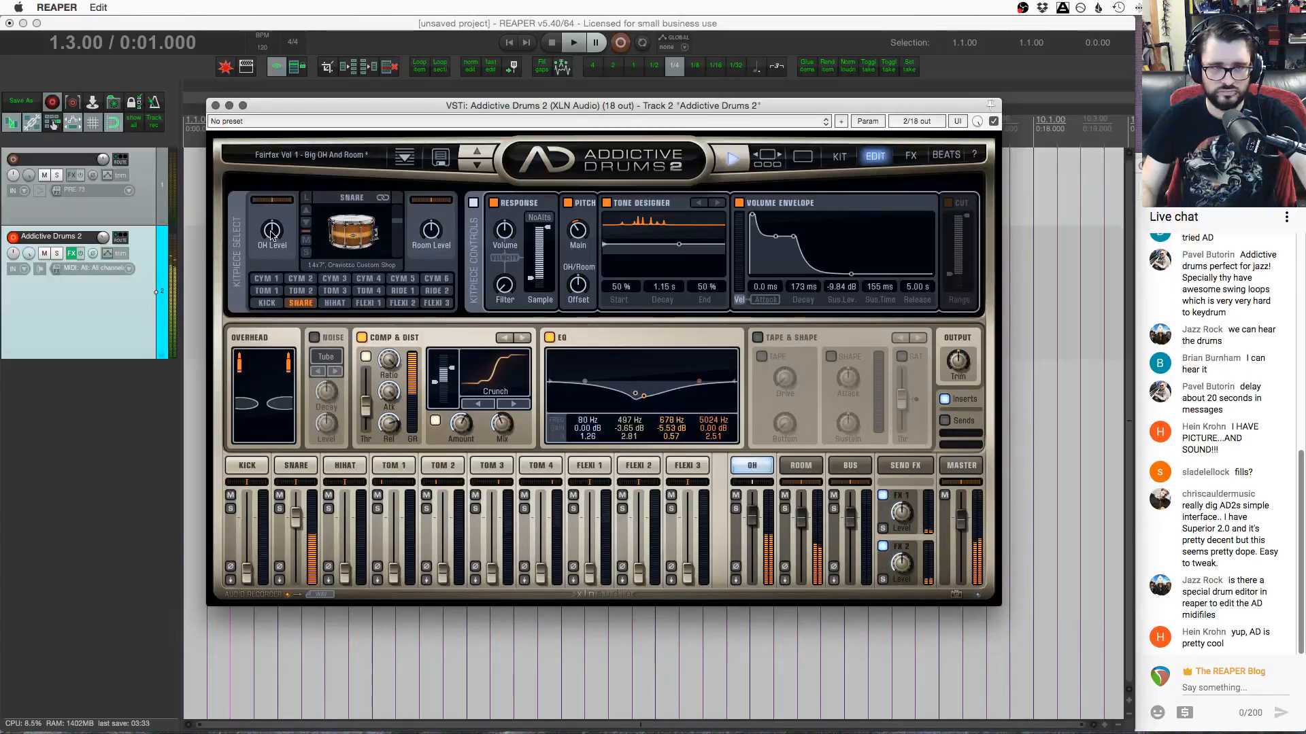
left_click_drag(271, 233, 281, 456)
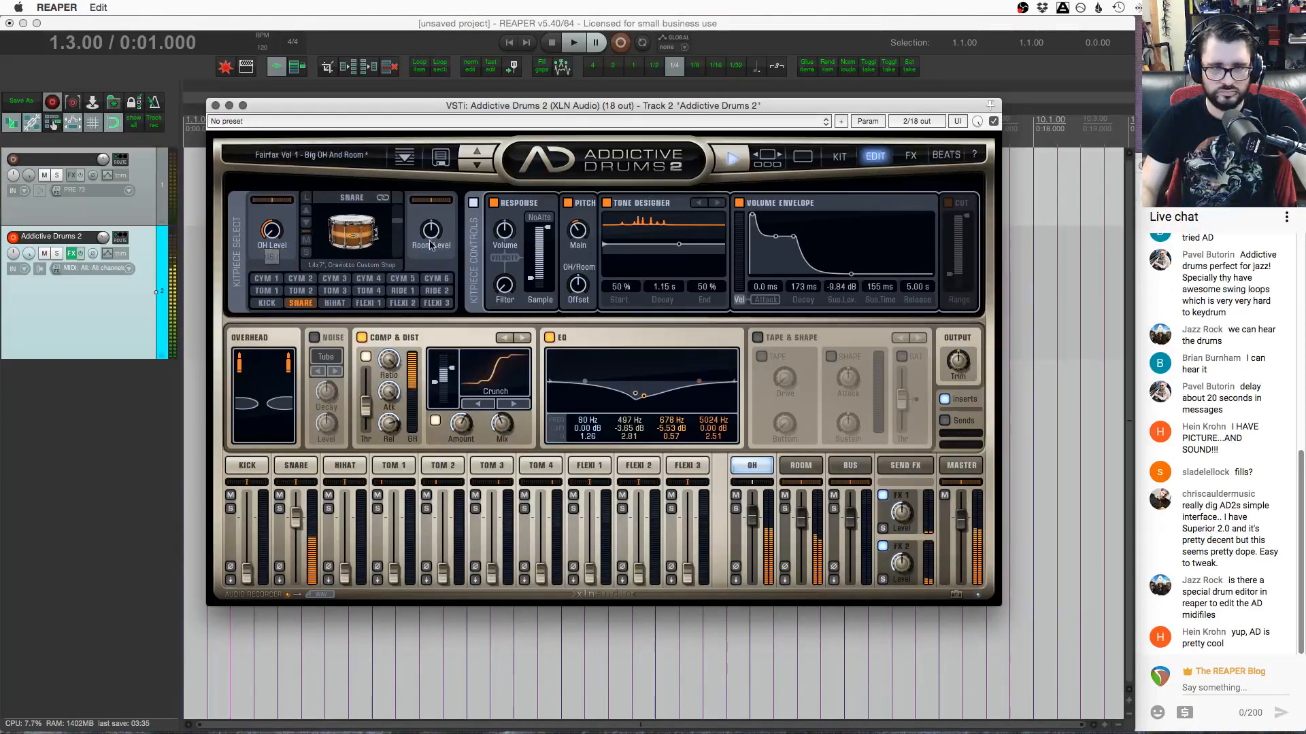
left_click_drag(439, 242, 306, 517)
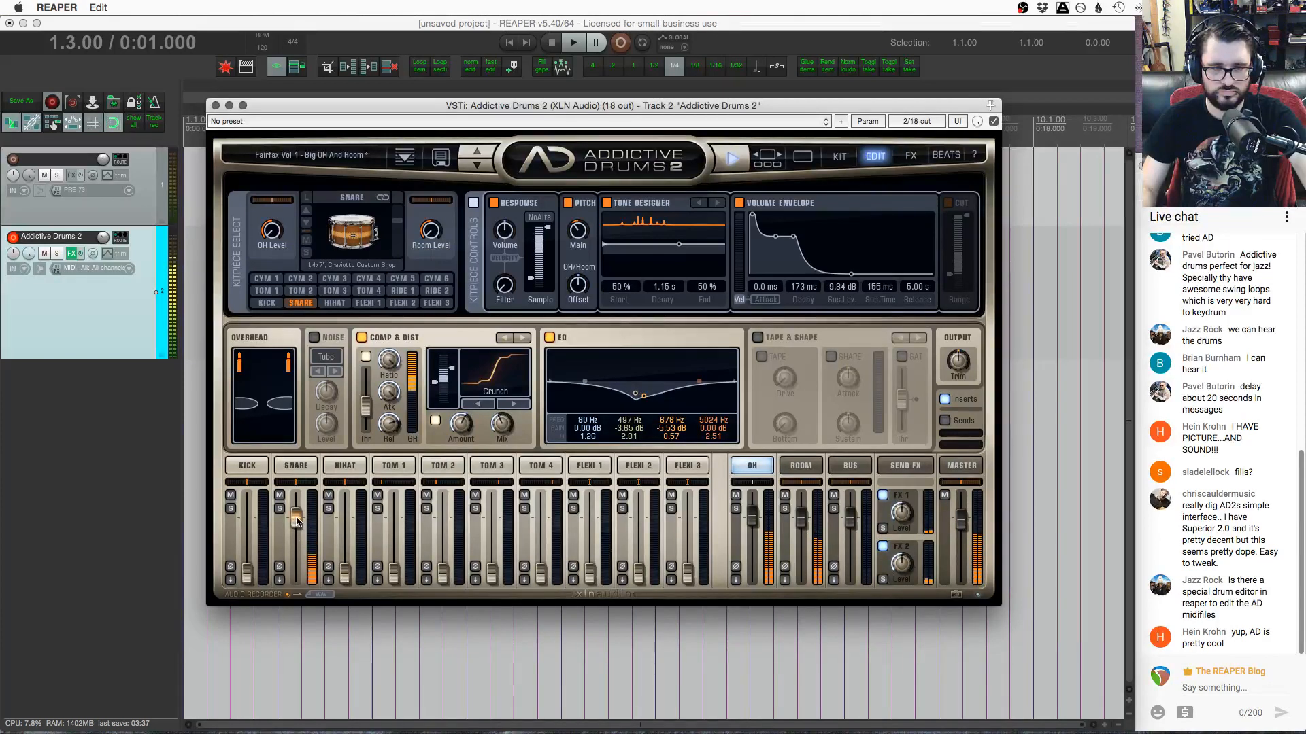
left_click(297, 466)
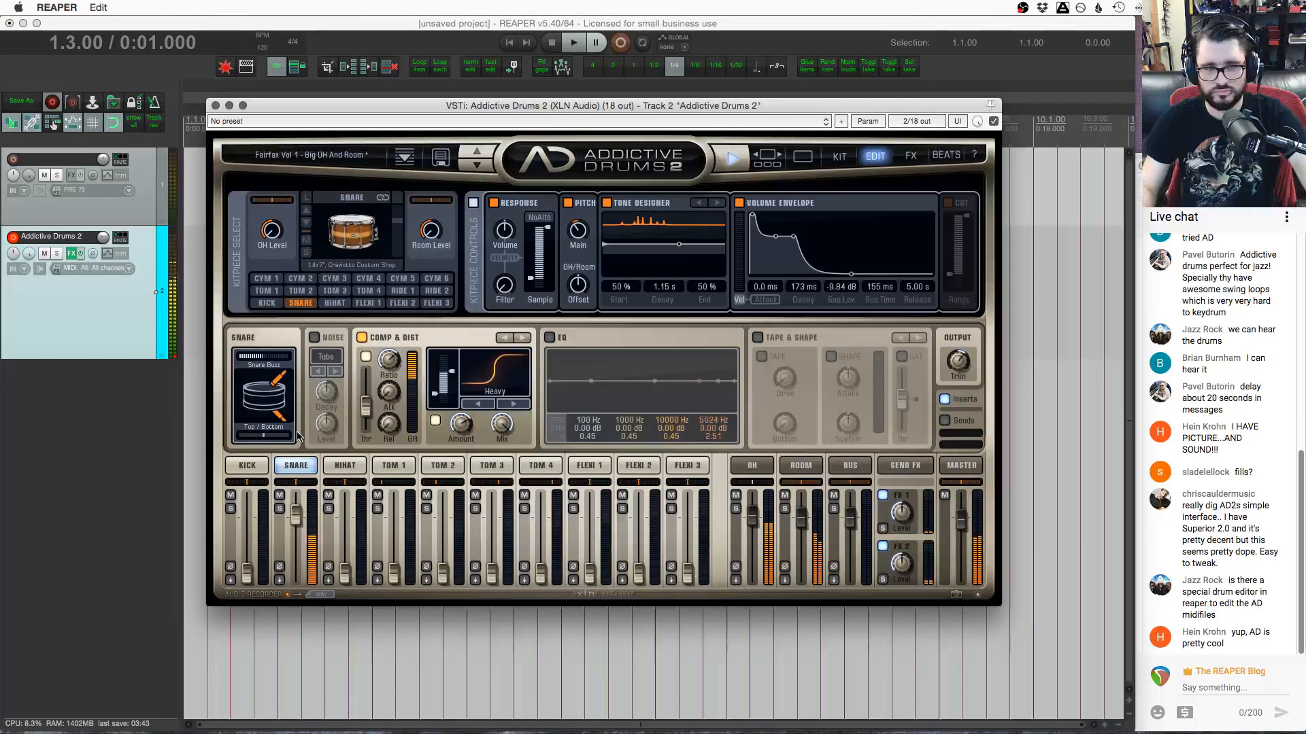
Audition the Fairfax Vol 1 presets Clean Terminator and Clean Craviotto from the Explore page, and load Medium Sized
left_click(802, 156)
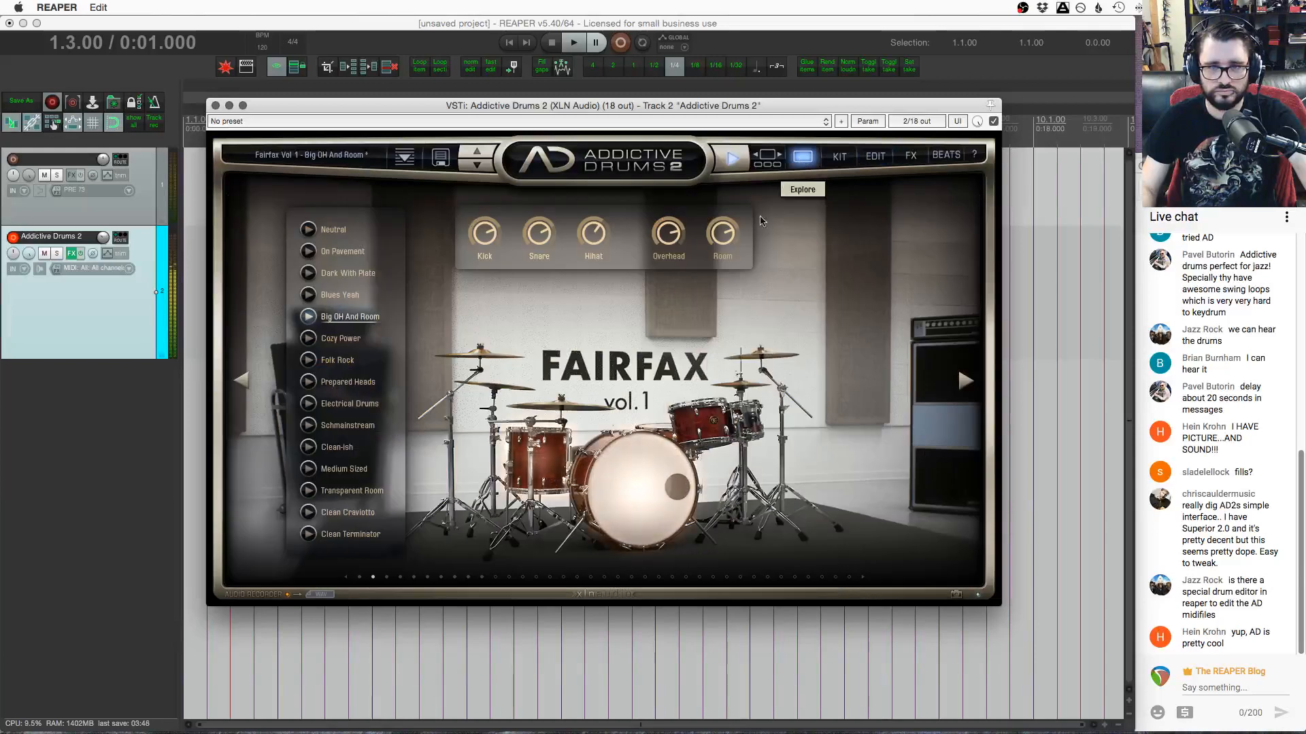
left_click(347, 535)
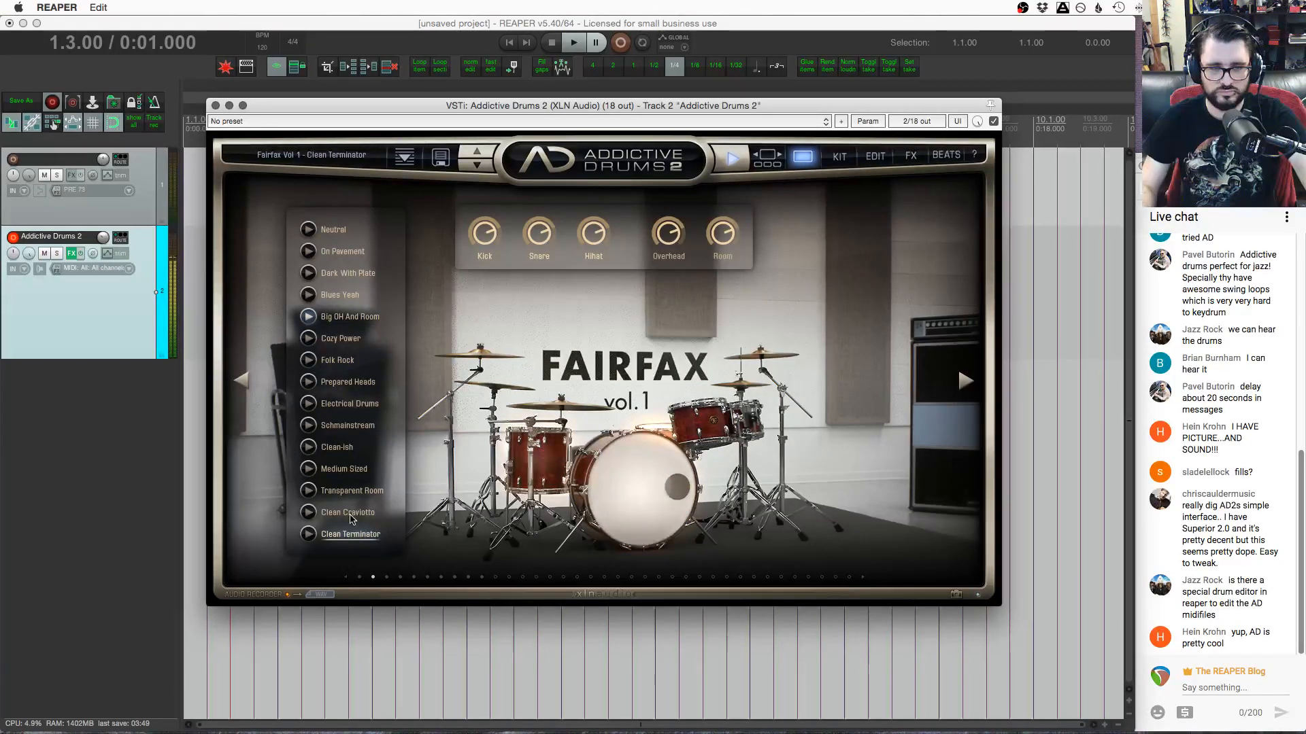
left_click(349, 514)
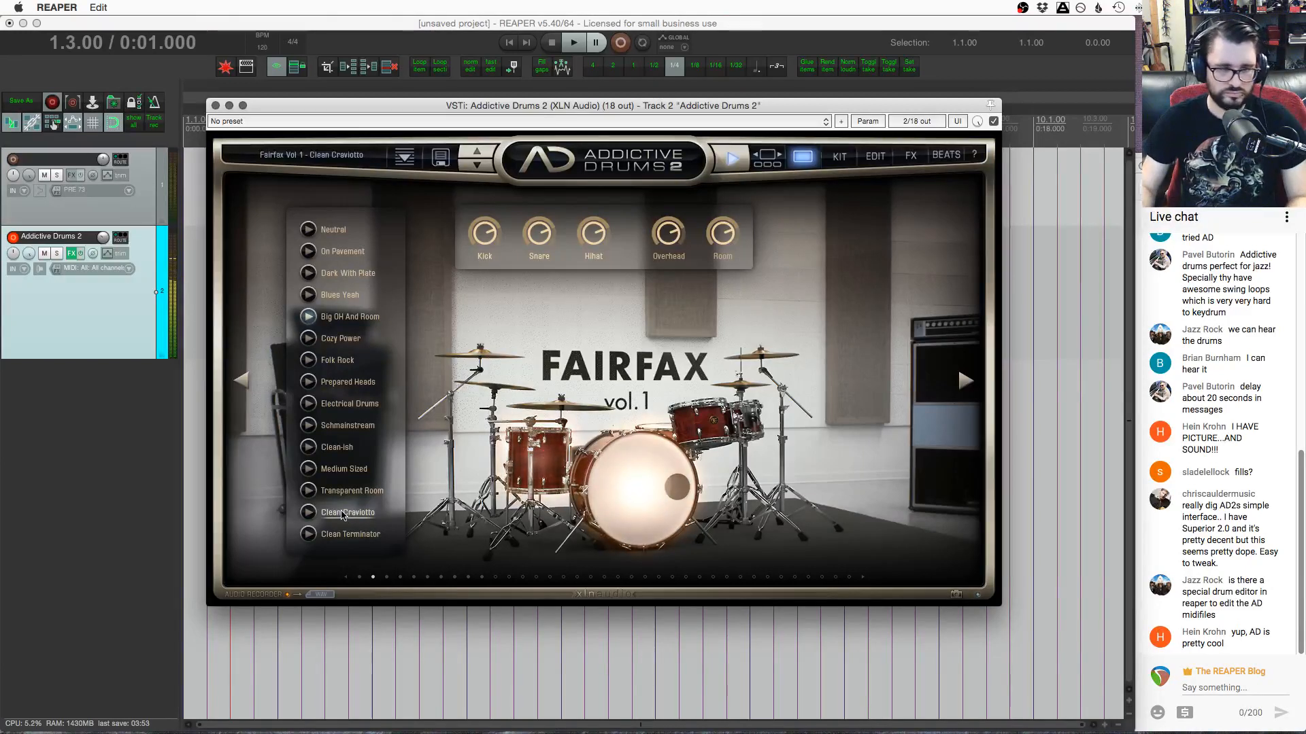
left_click(321, 471)
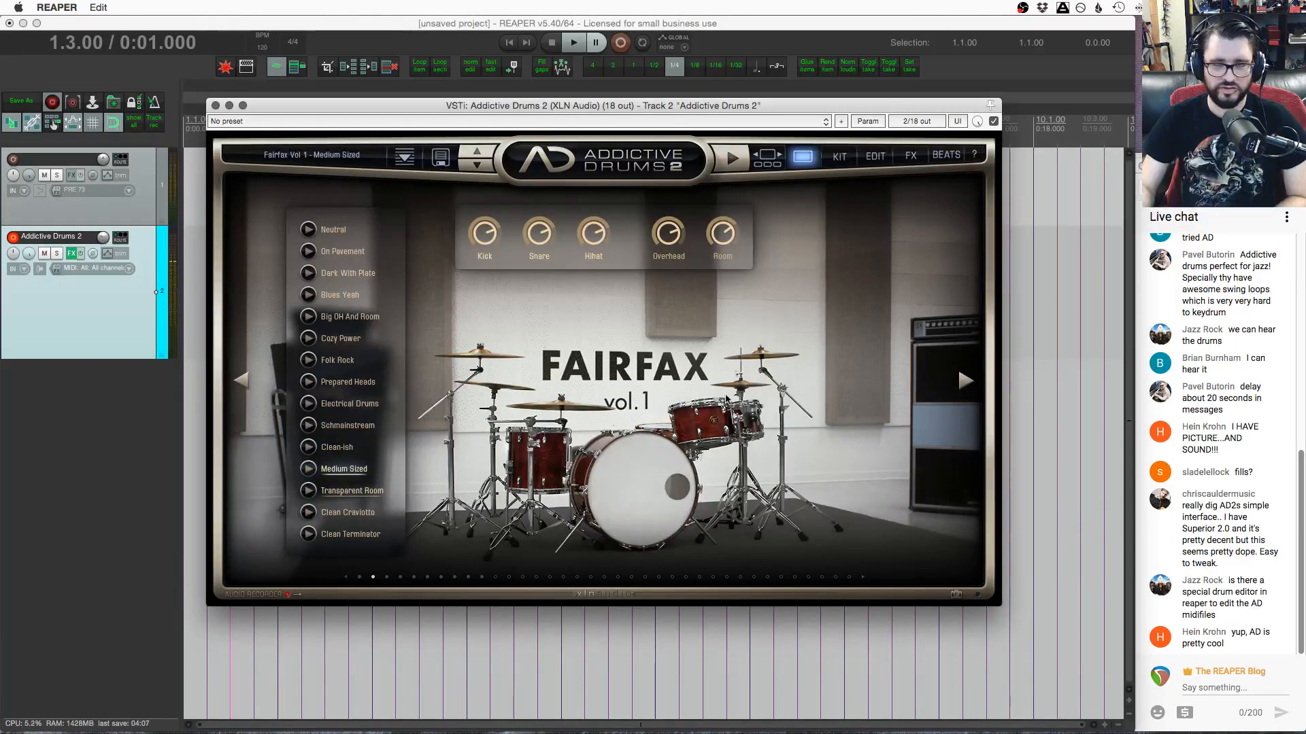
Place the Rock'n'Roll Groove 01 Flams on Snare beat at the start of the Addictive Drums 2 track and open it for MIDI editing
left_click(947, 155)
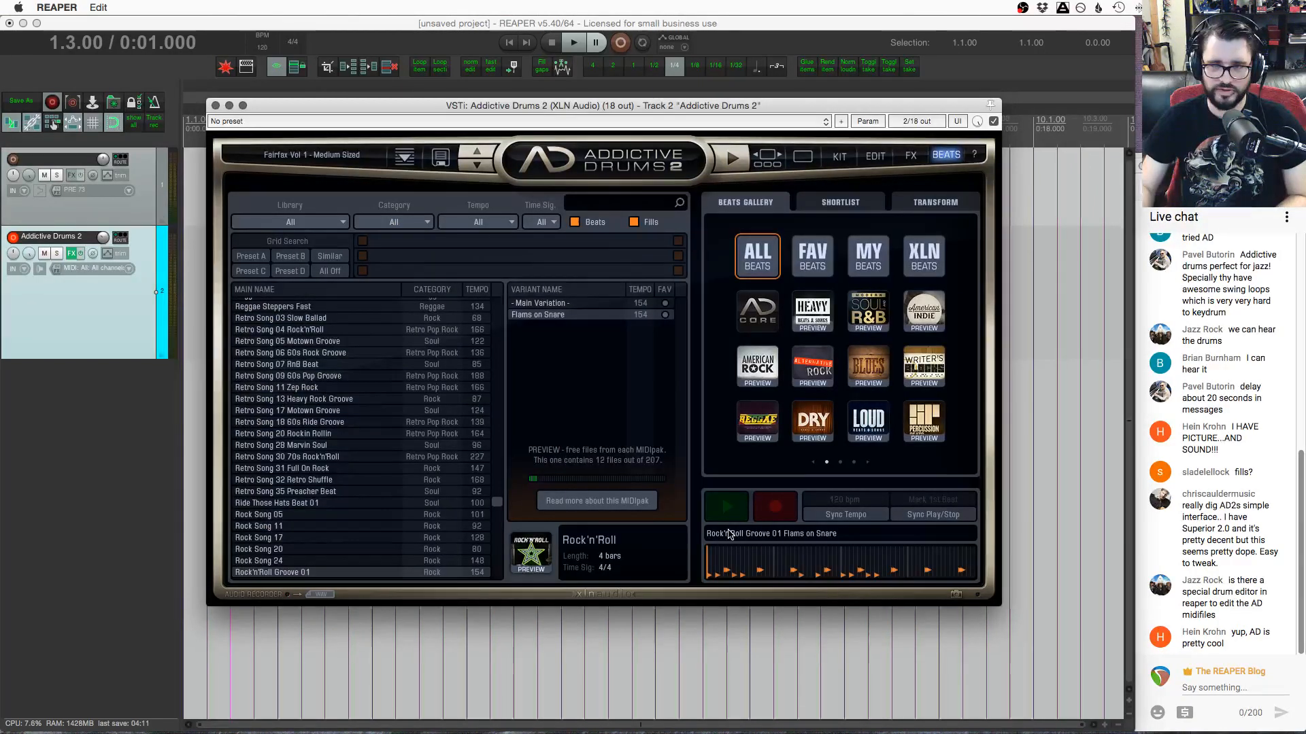
left_click(200, 276)
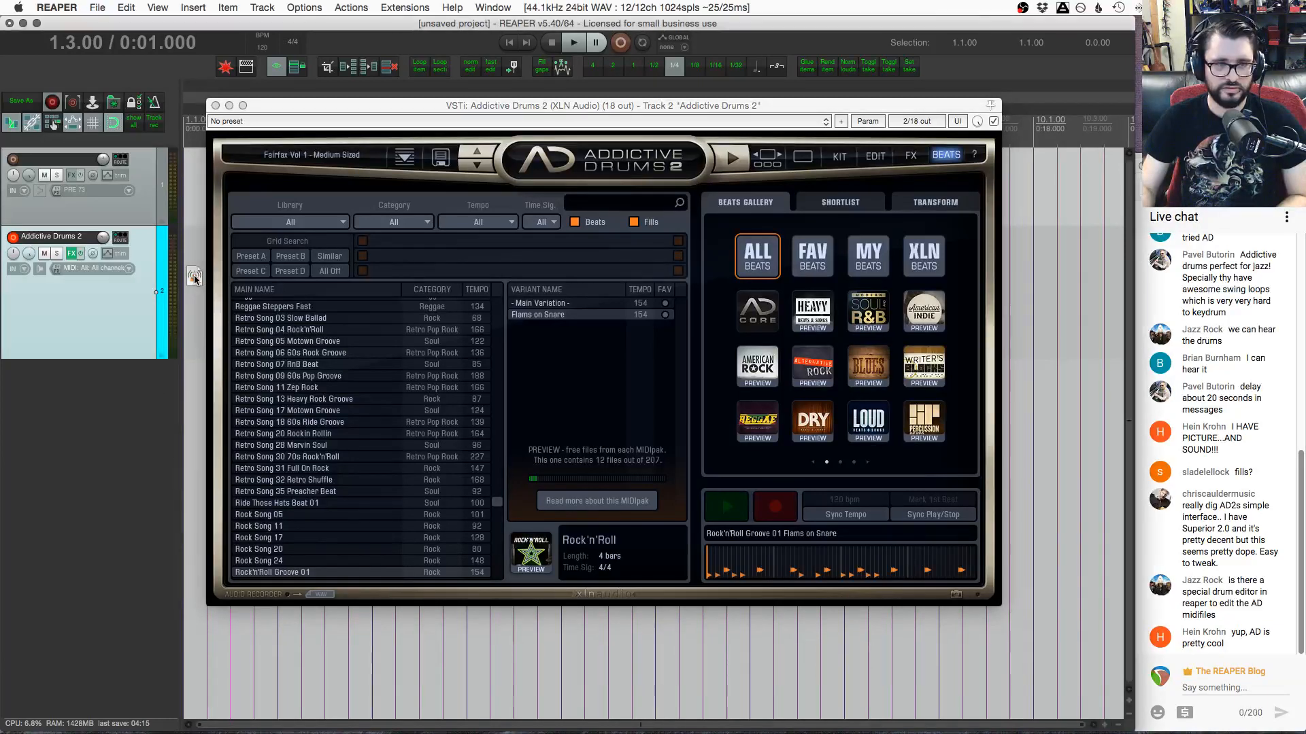
left_click_drag(366, 106, 523, 292)
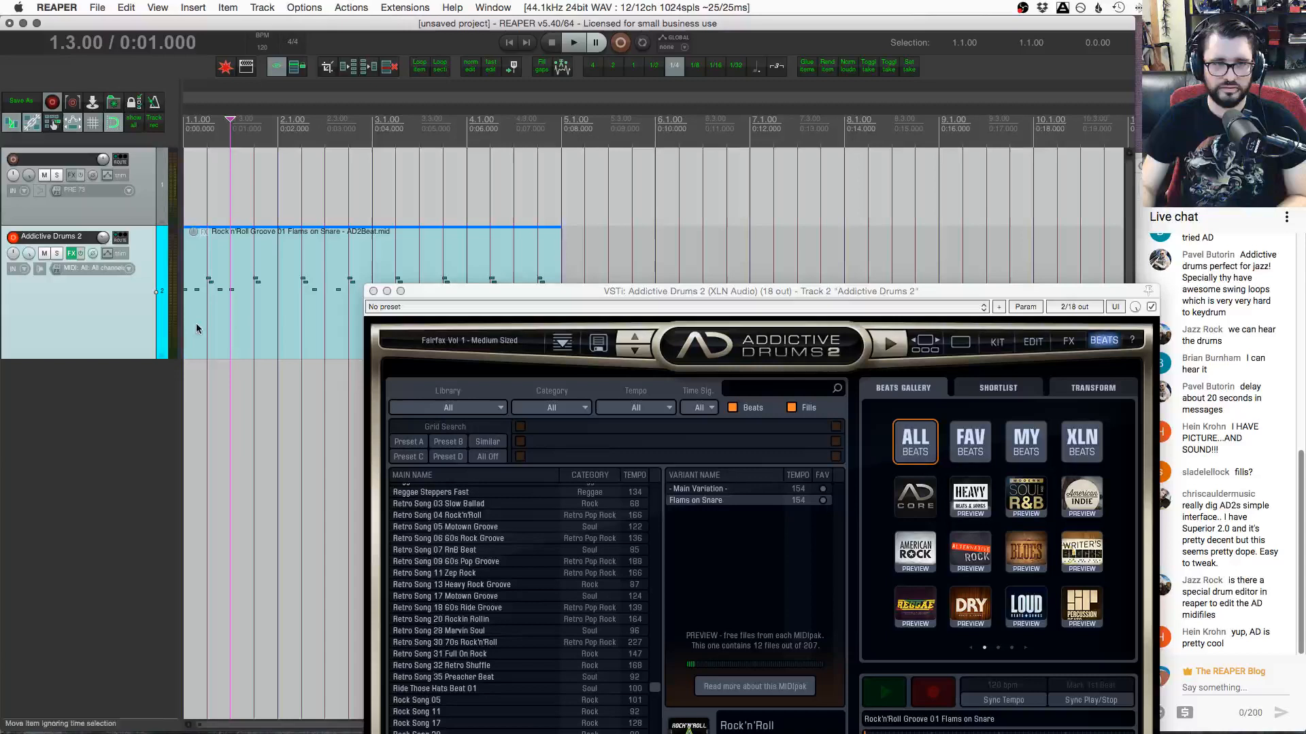
double_click(196, 325)
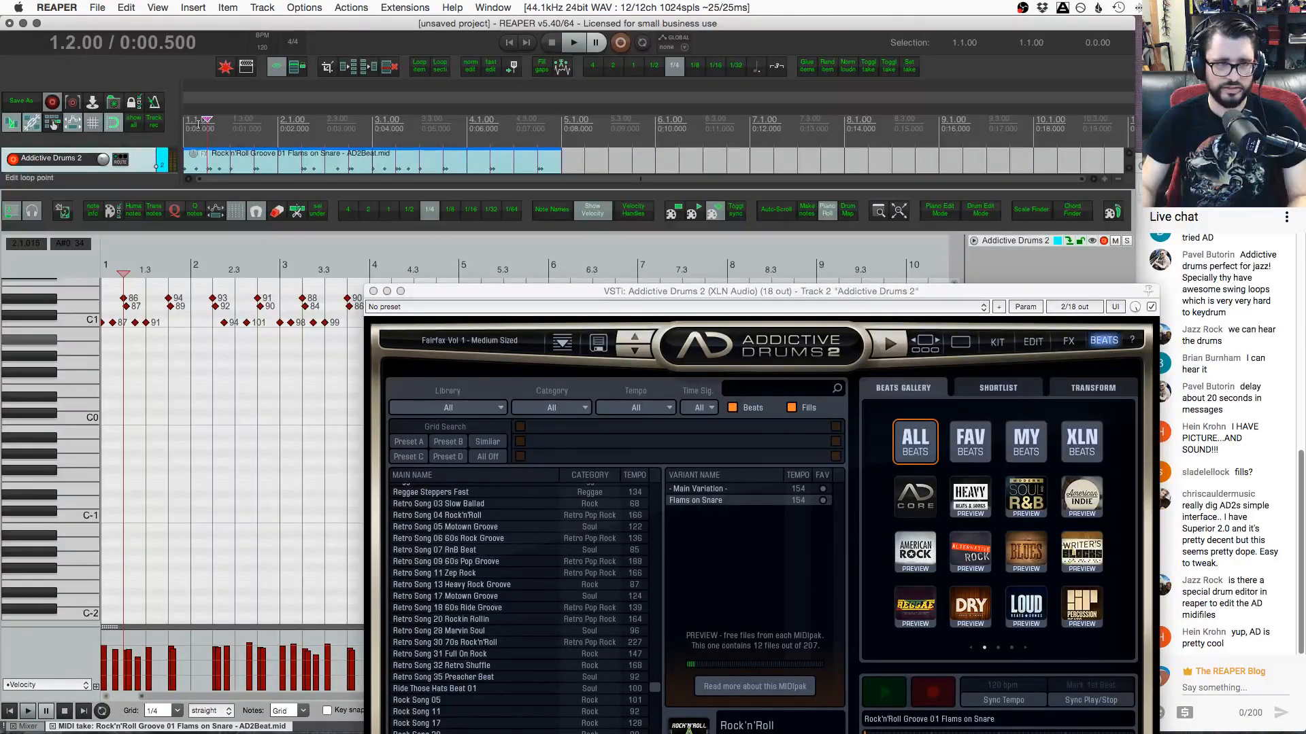
Play the placed beat from the project start and delete its MIDI item from the track
key("Home")
key("space")
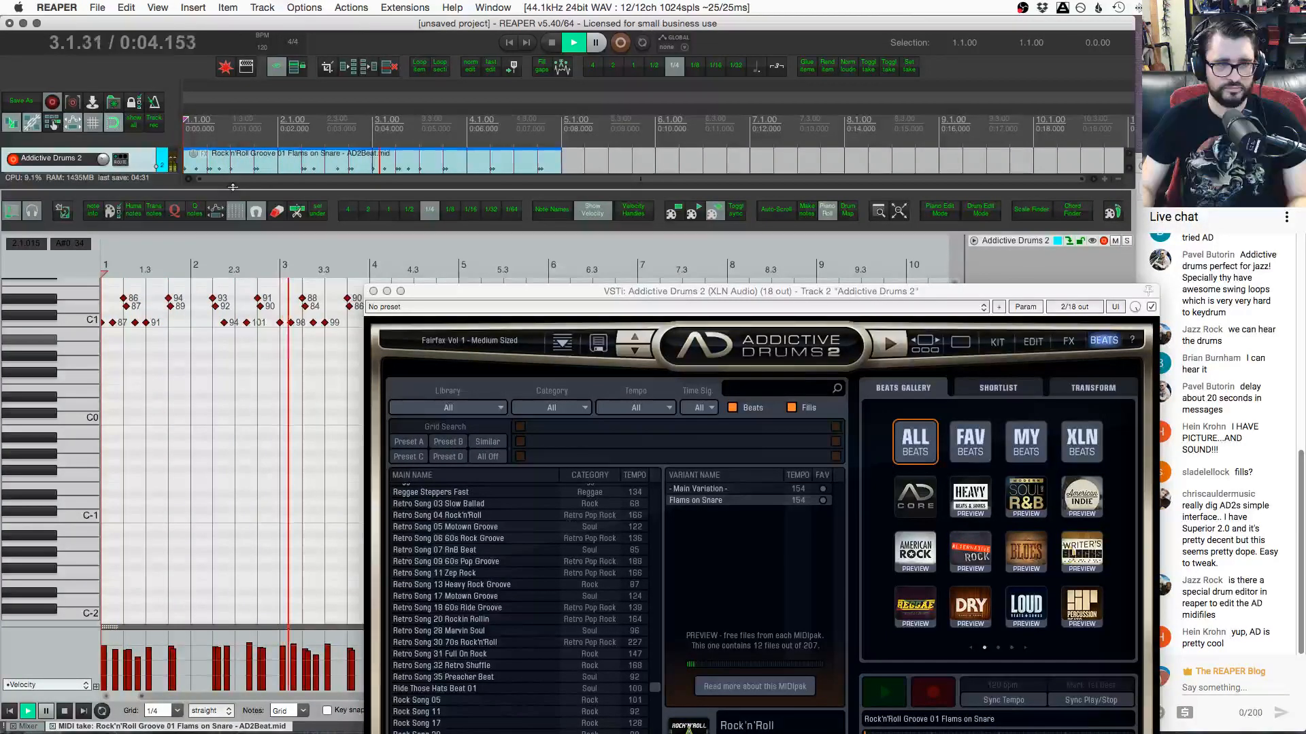
left_click_drag(232, 187, 228, 299)
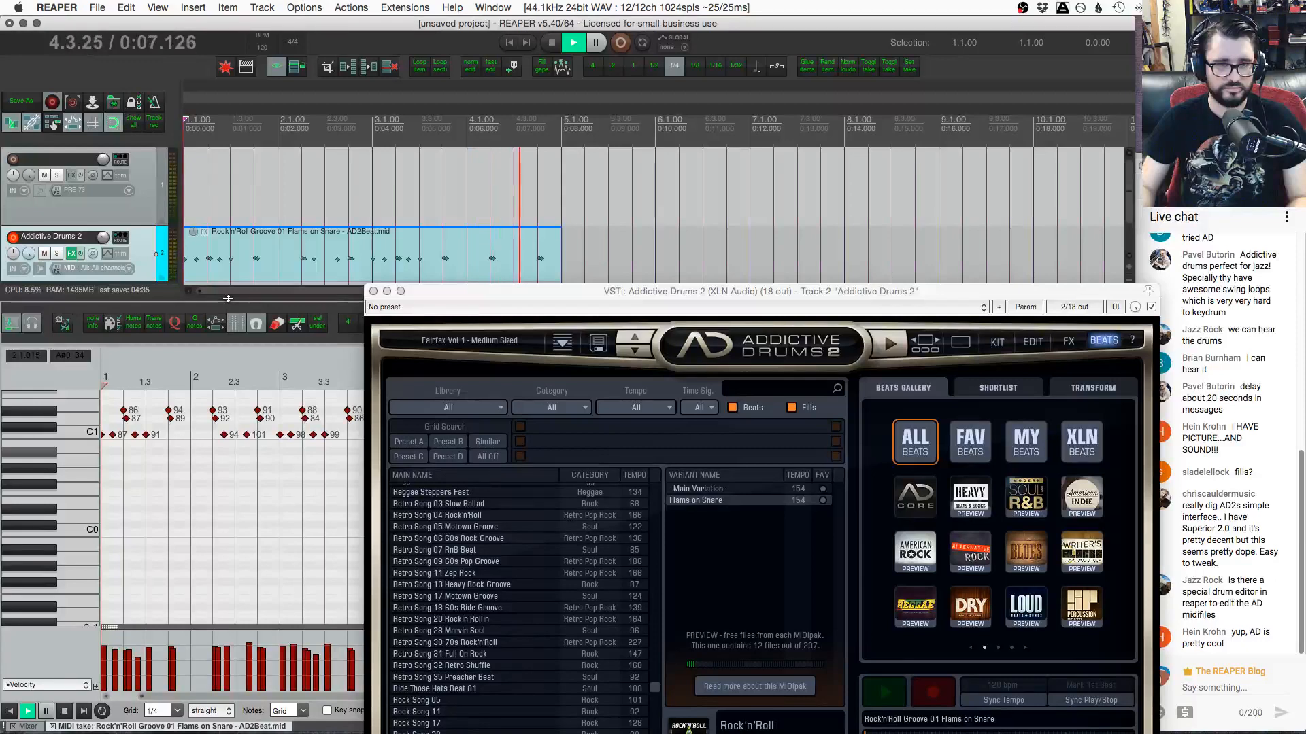
key("space")
left_click(236, 268)
key("Delete")
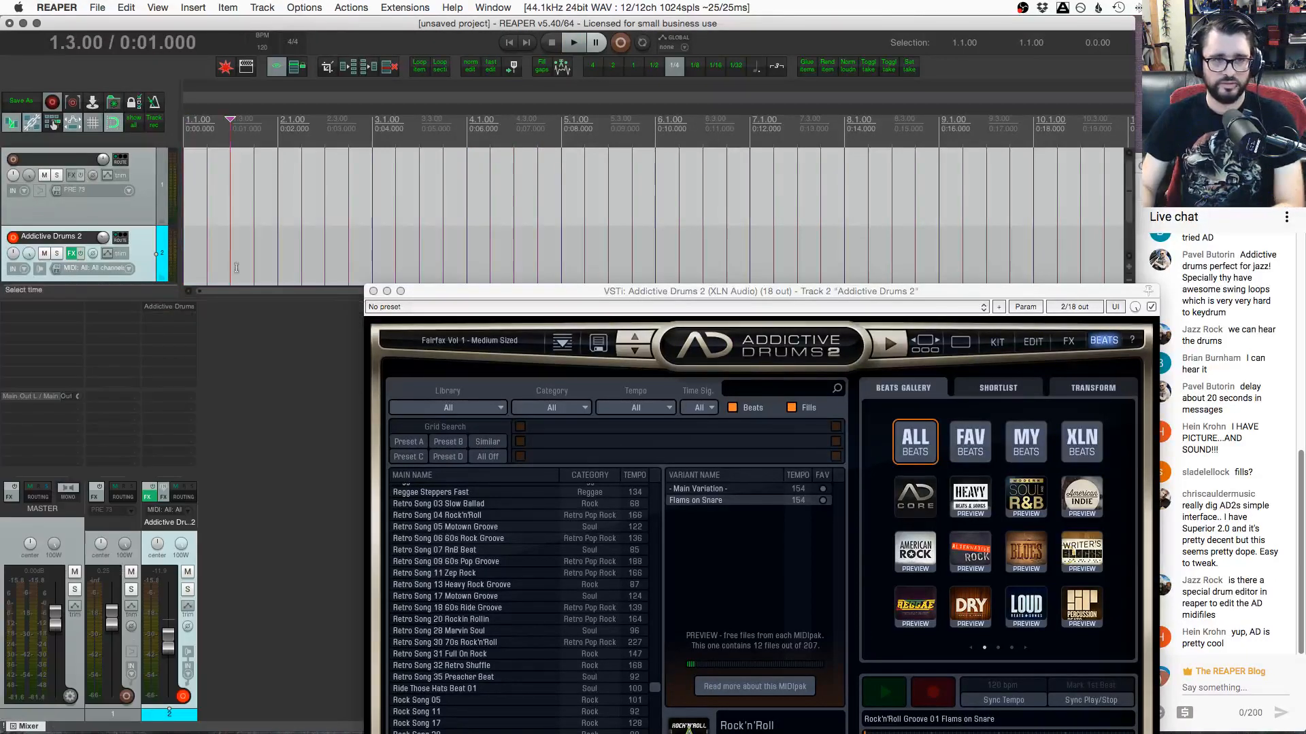
Place the audio recorder's captured wave file at the start of the first track, and move the plugin window clear of it
left_click_drag(680, 288, 490, 160)
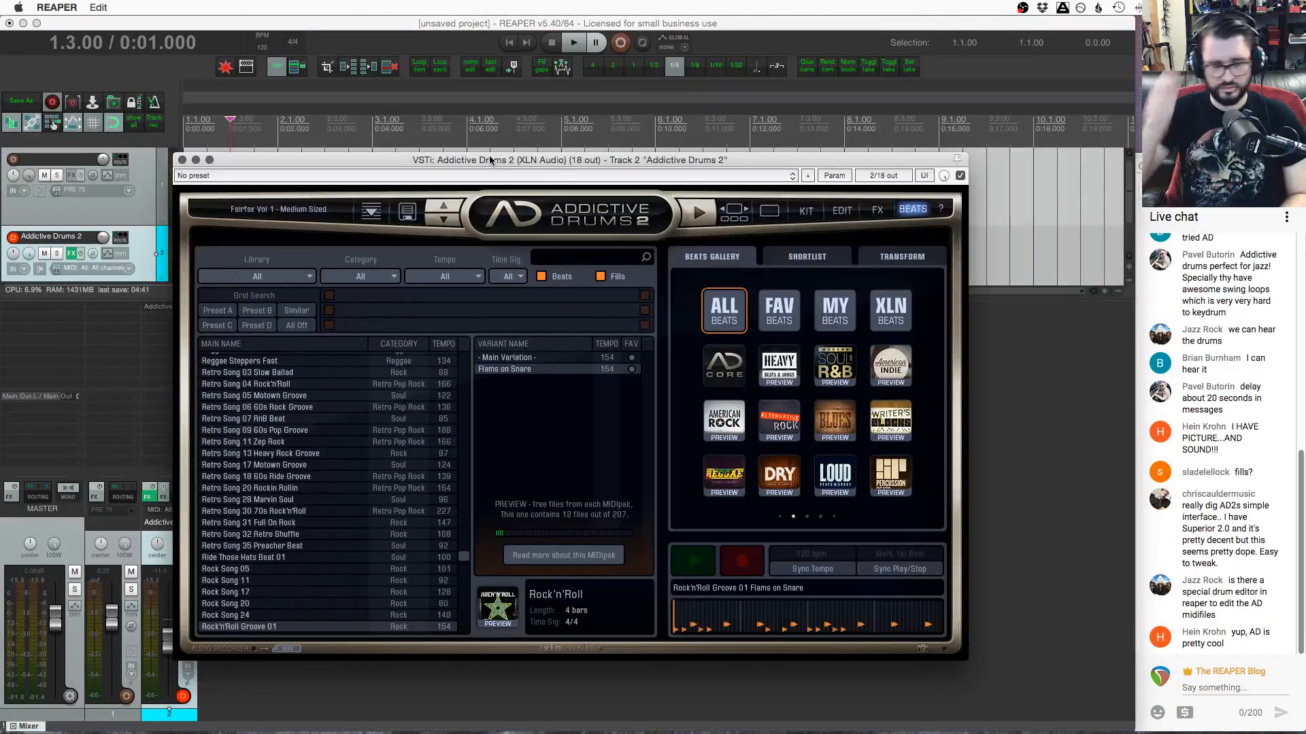
left_click_drag(490, 160, 695, 138)
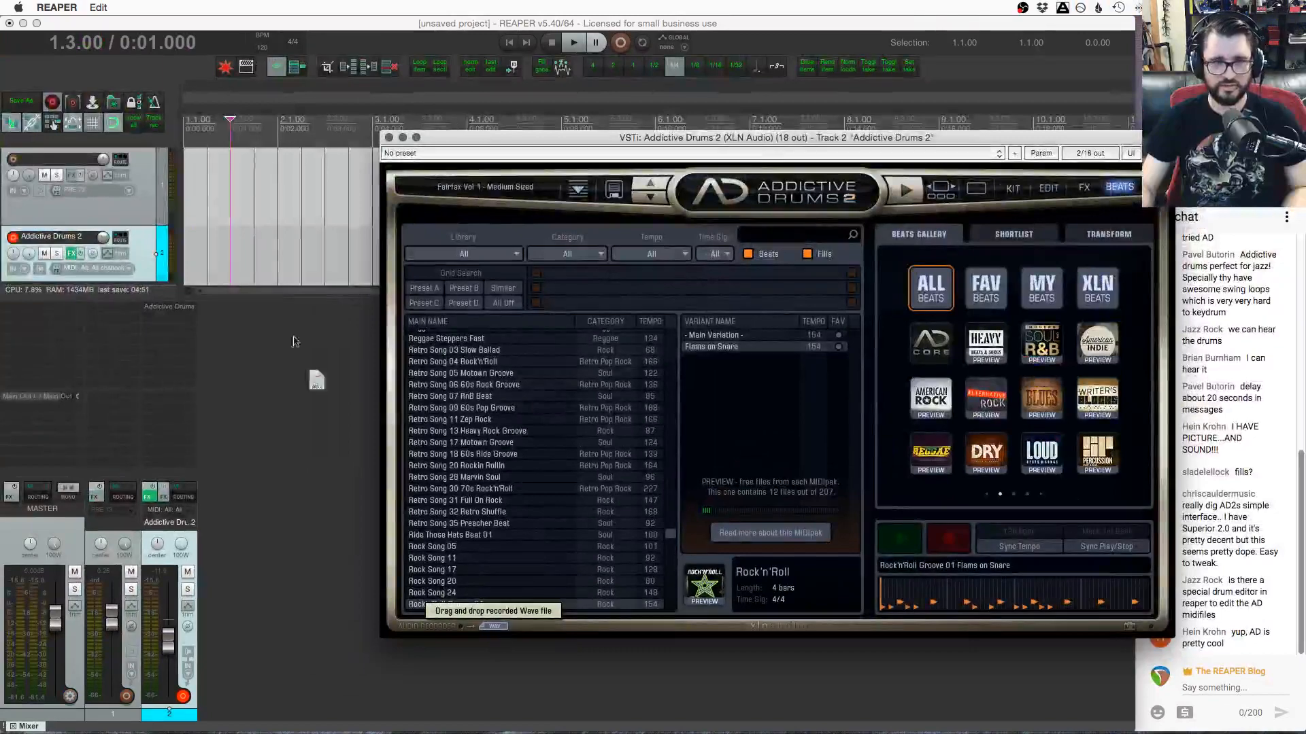
left_click_drag(183, 212, 191, 187)
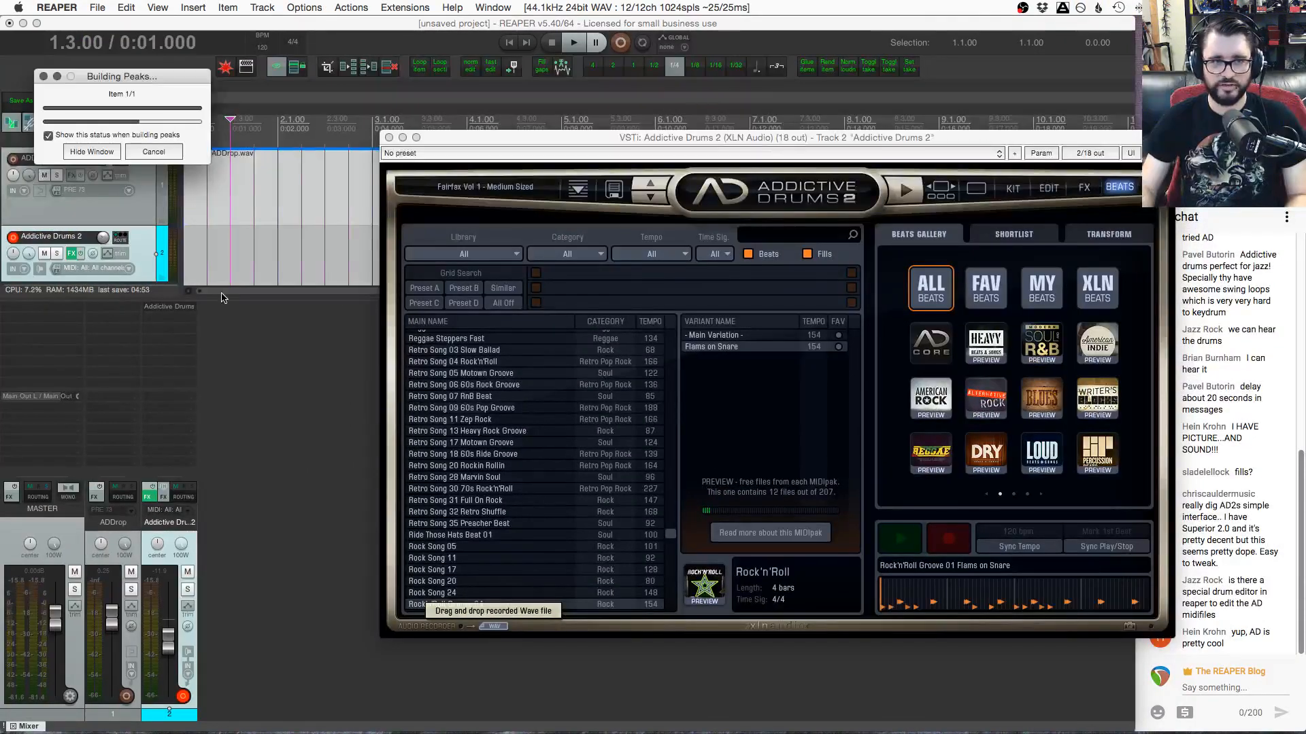
left_click_drag(494, 139, 299, 280)
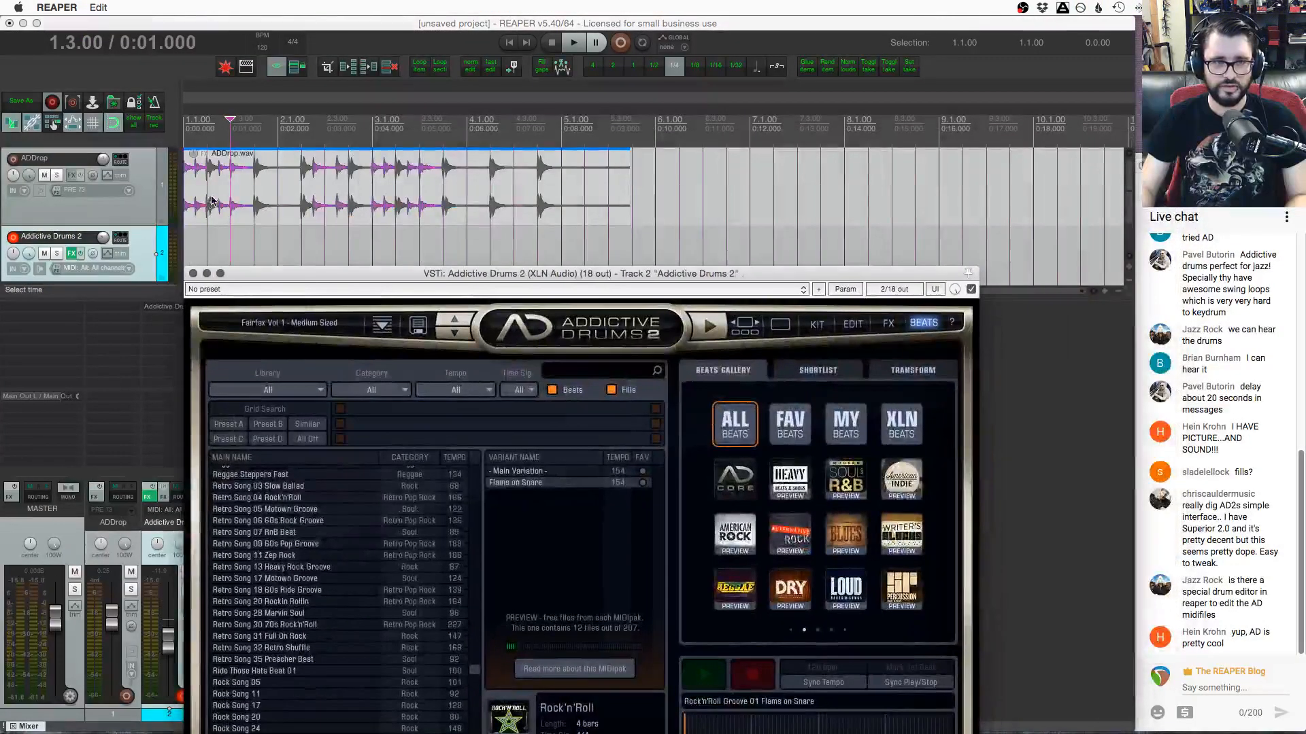
Enlarge the track view and play the ADDrop.wav item from the project start
left_click(216, 218)
scroll(247, 259, "up", 3)
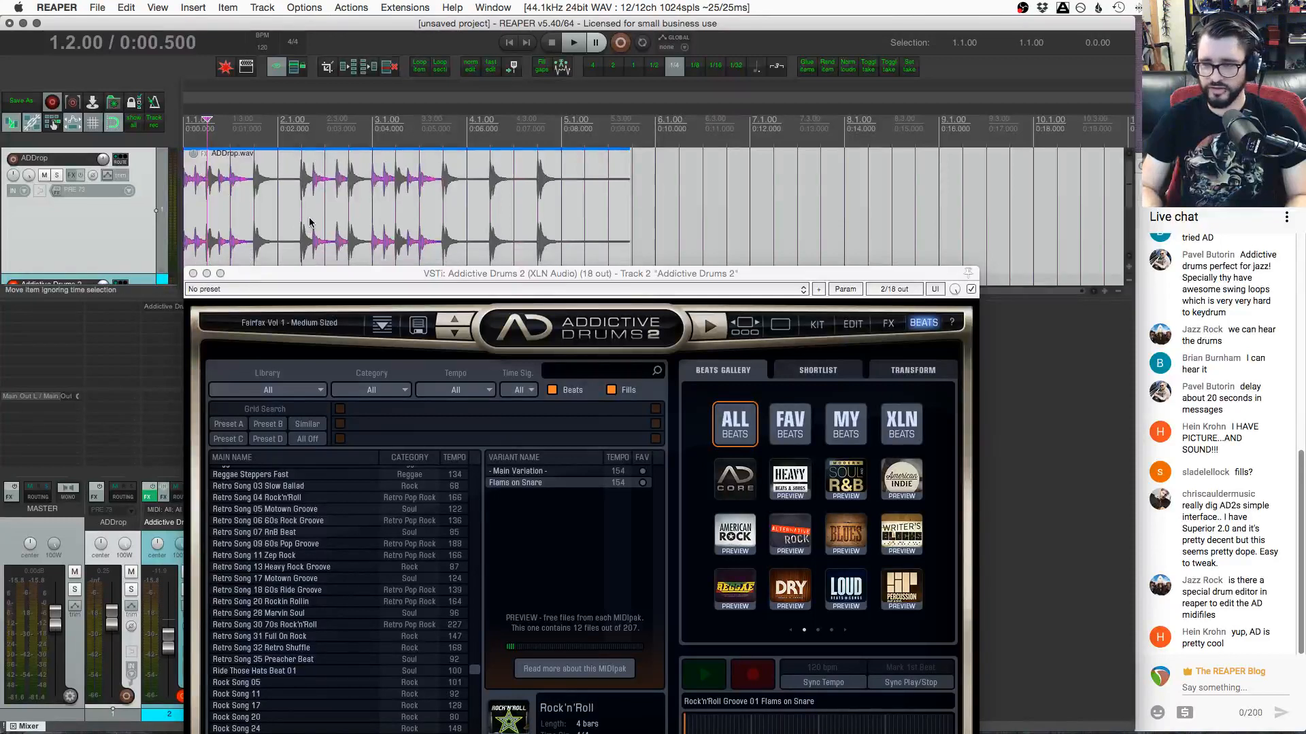
key("Home")
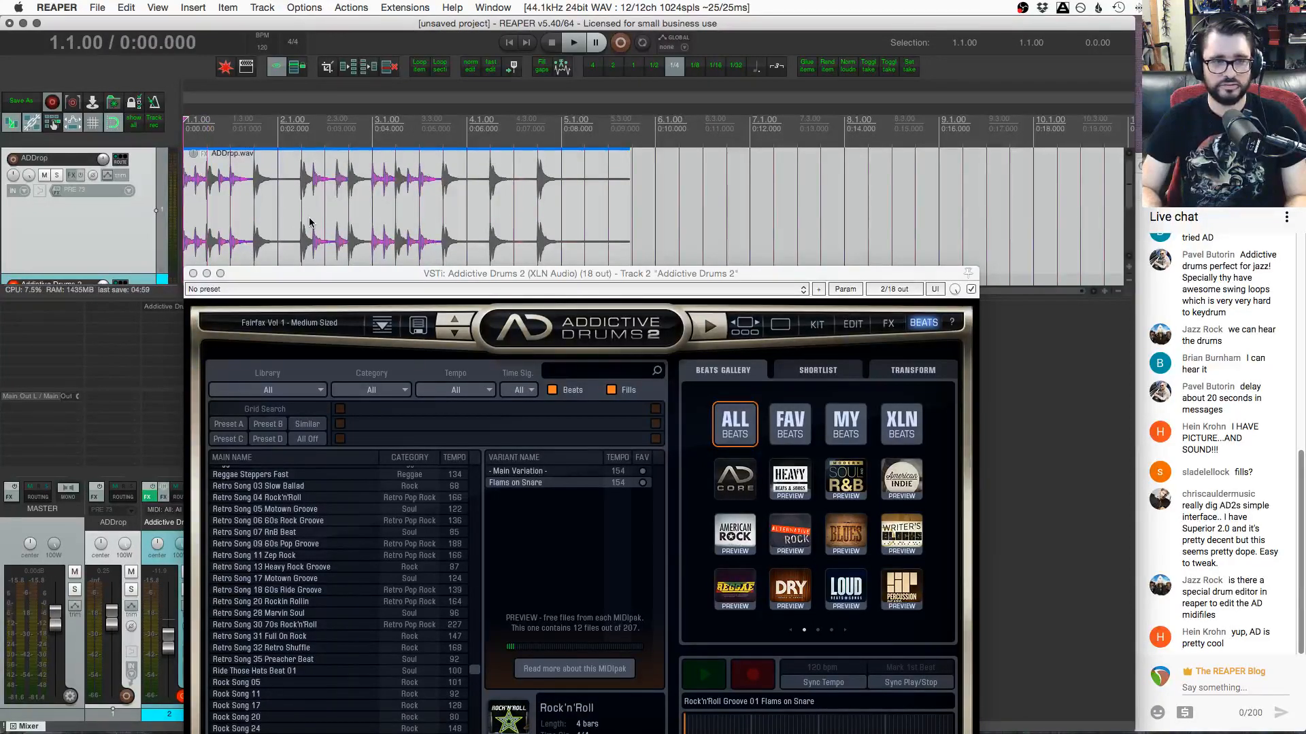
key("space")
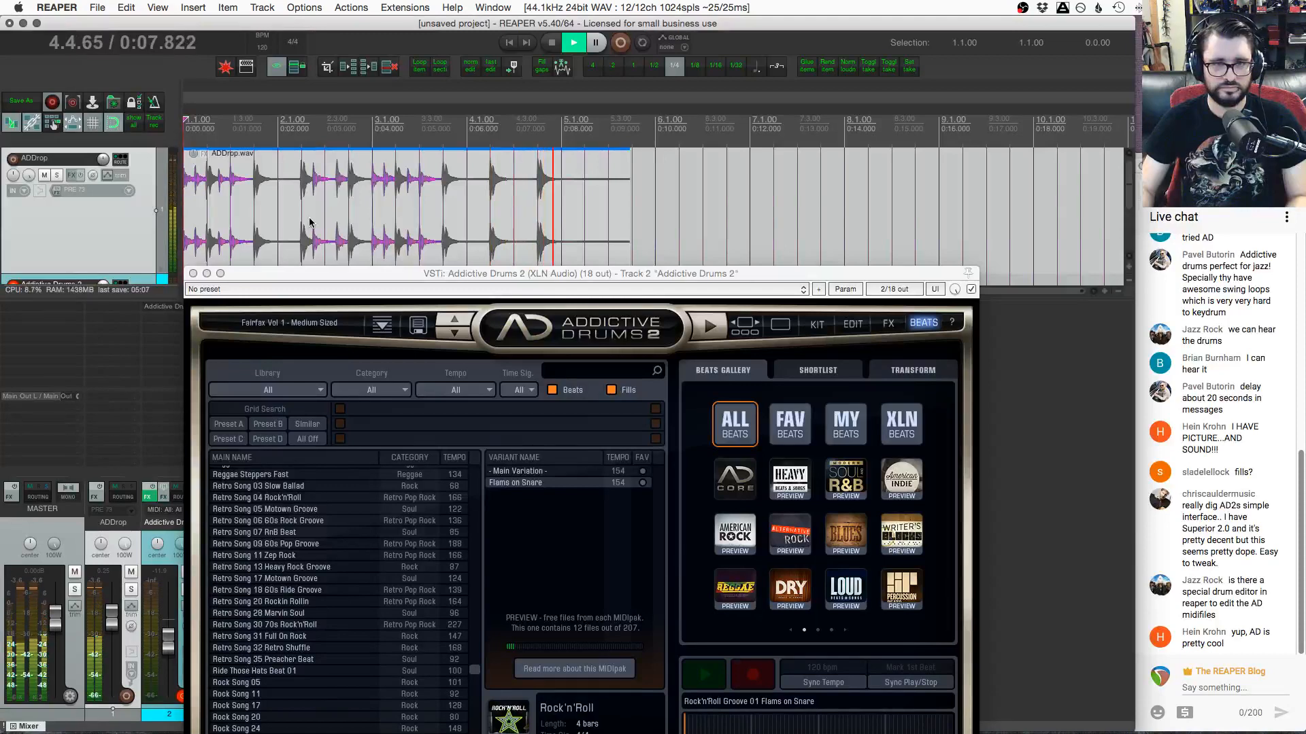
key("space")
Trim the end of the ADDrop.wav item back to bar 5
left_click(539, 191)
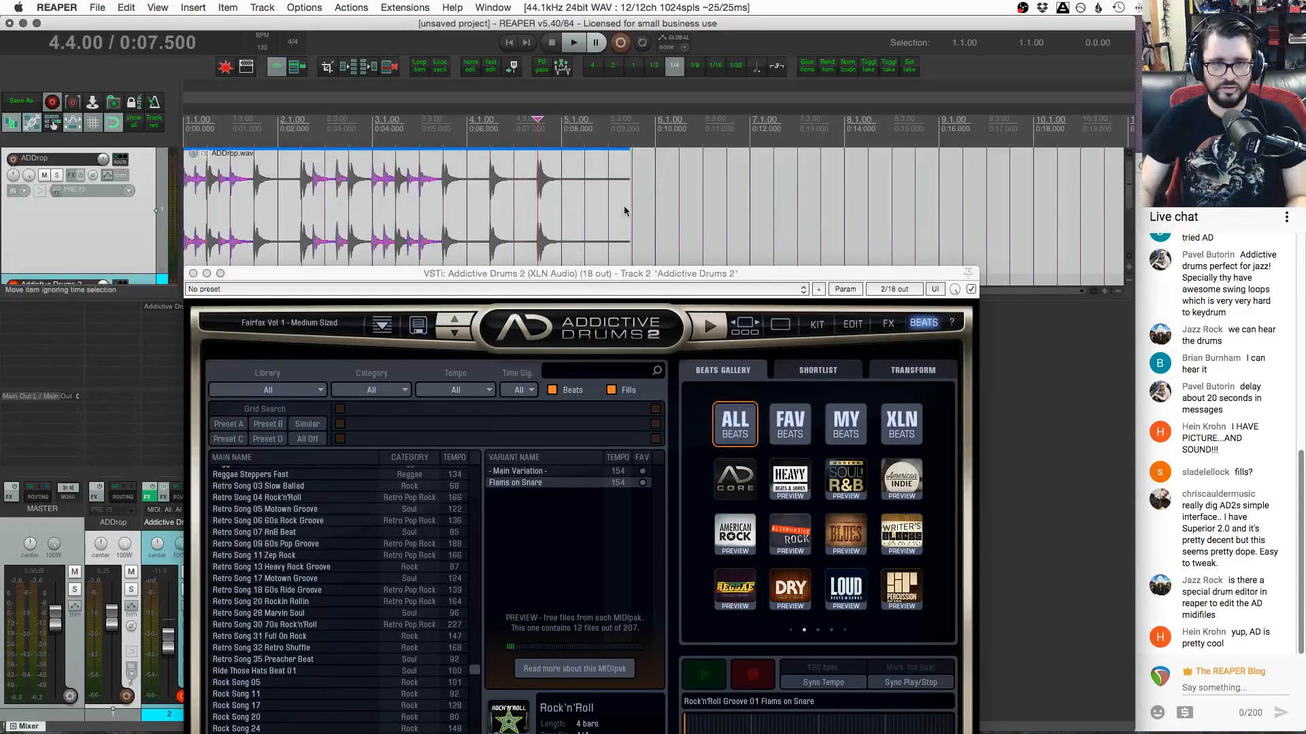
left_click_drag(624, 211, 561, 207)
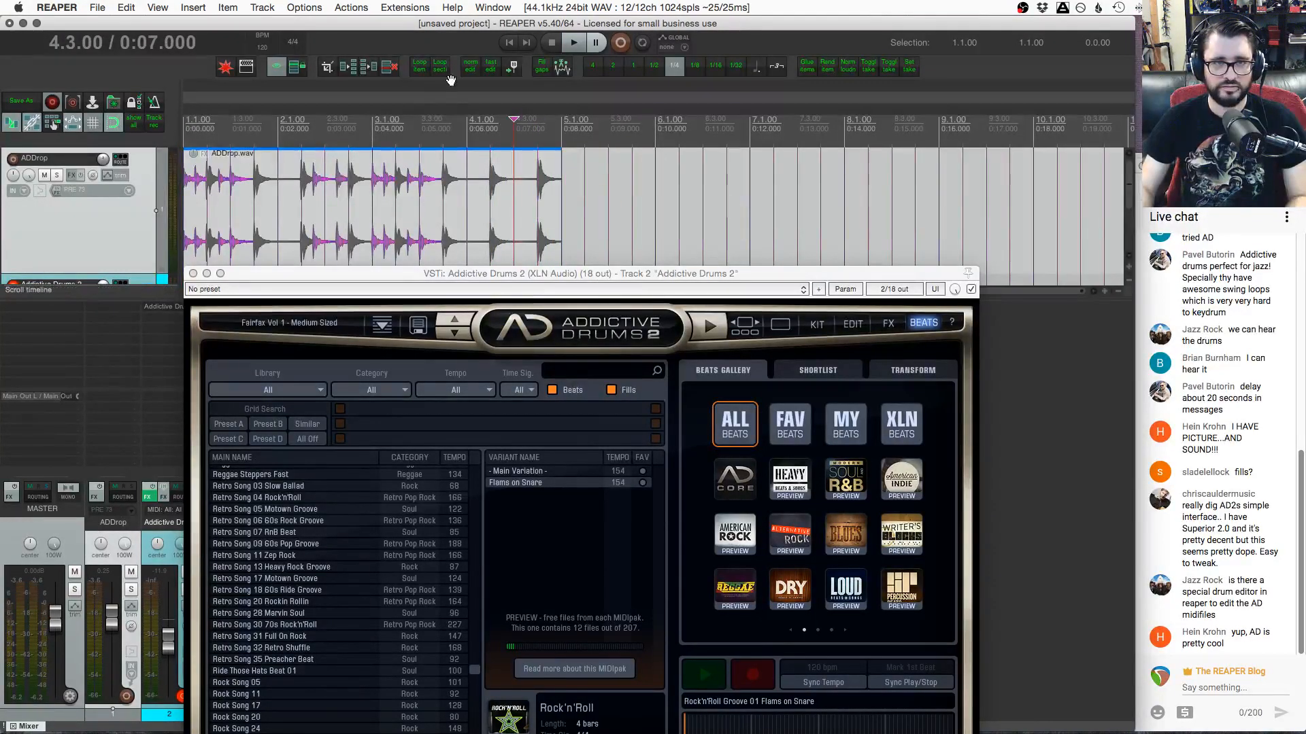
Look through the ADDrop.wav item's loop settings, try extending its end beyond bar 5 and undo the extension
right_click(457, 173)
mouse_move(549, 180)
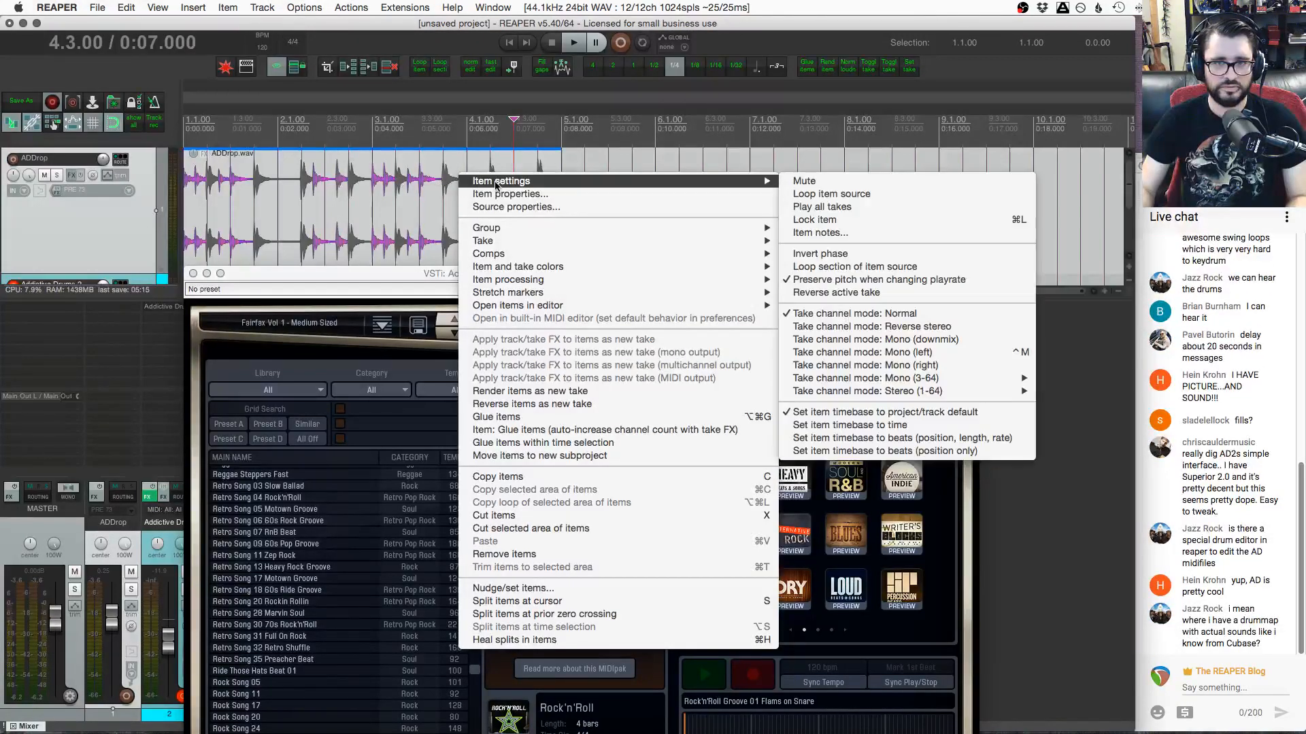
left_click(558, 211)
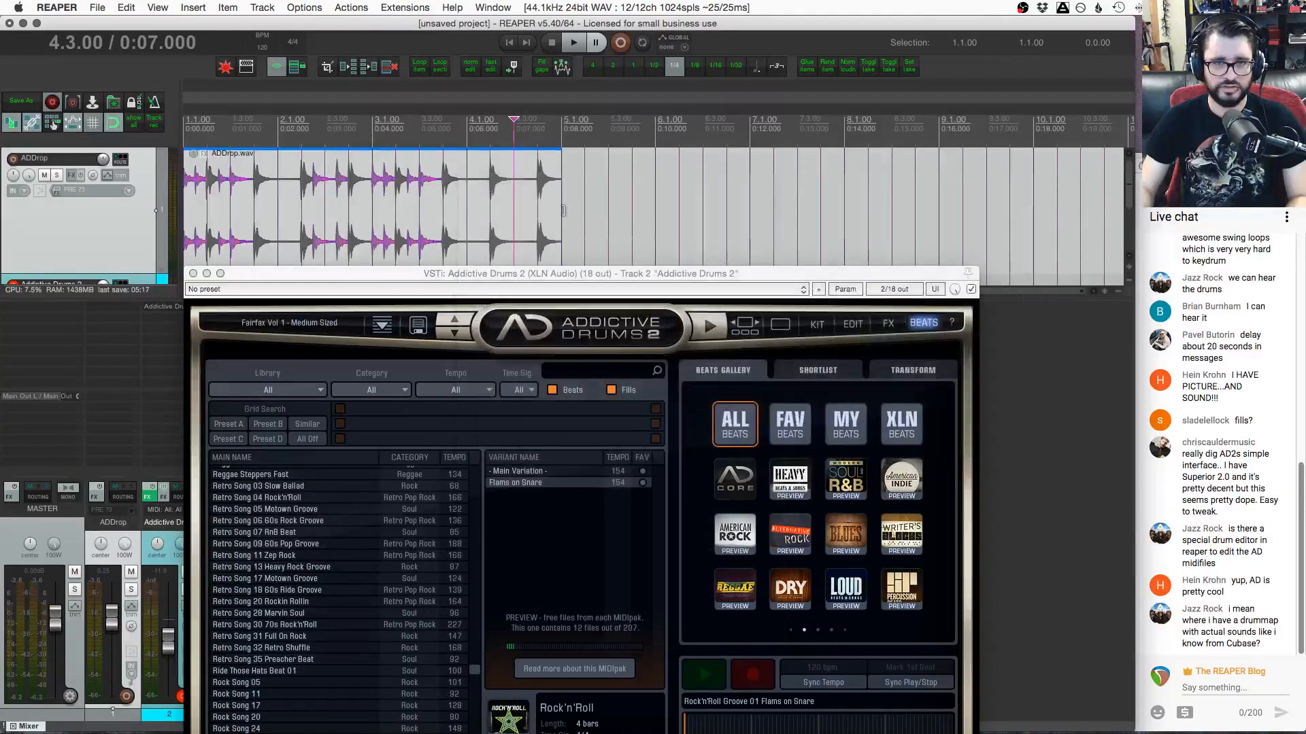
left_click_drag(559, 211, 1055, 215)
key("super+z")
Loop the trimmed section of the ADDrop.wav item and extend its repeats to about bar 13
left_click(483, 204)
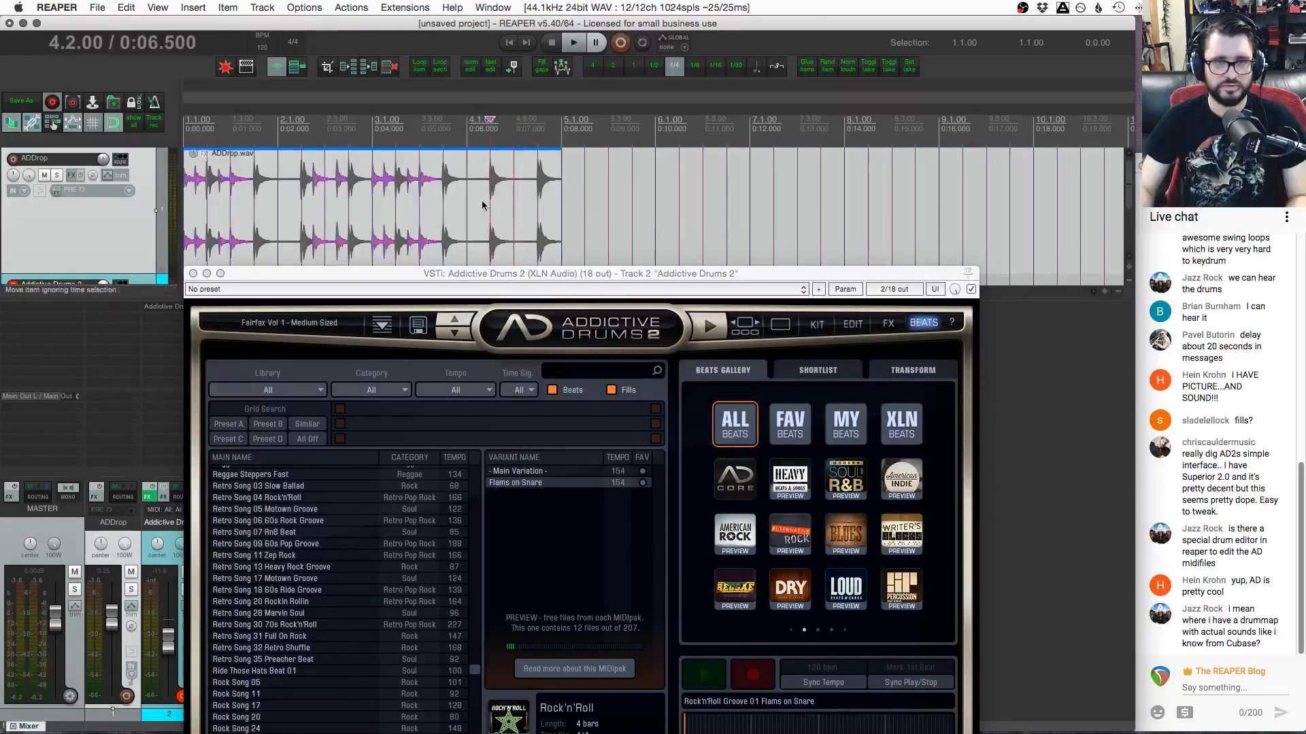
left_click(428, 76)
scroll(905, 226, "down", 3)
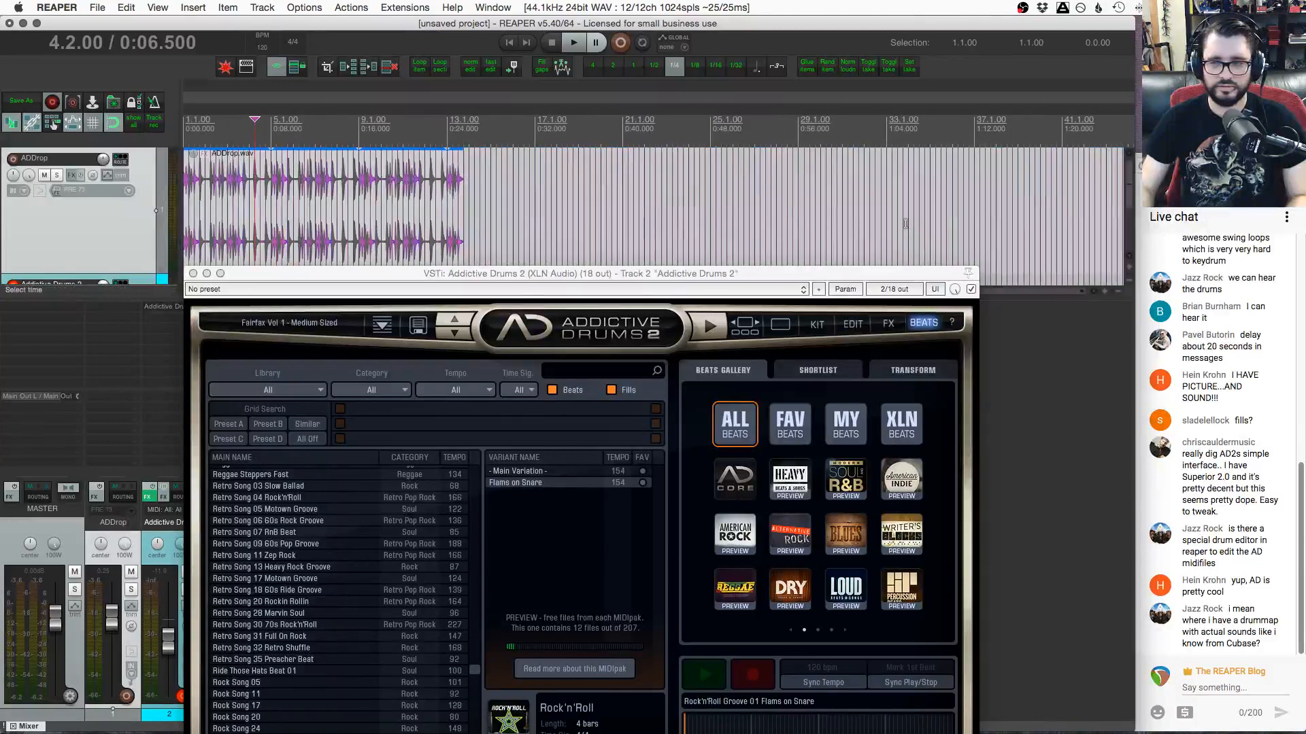
Play the looped ADDrop.wav item from the project start
key("w")
key("space")
scroll(825, 176, "down", 4)
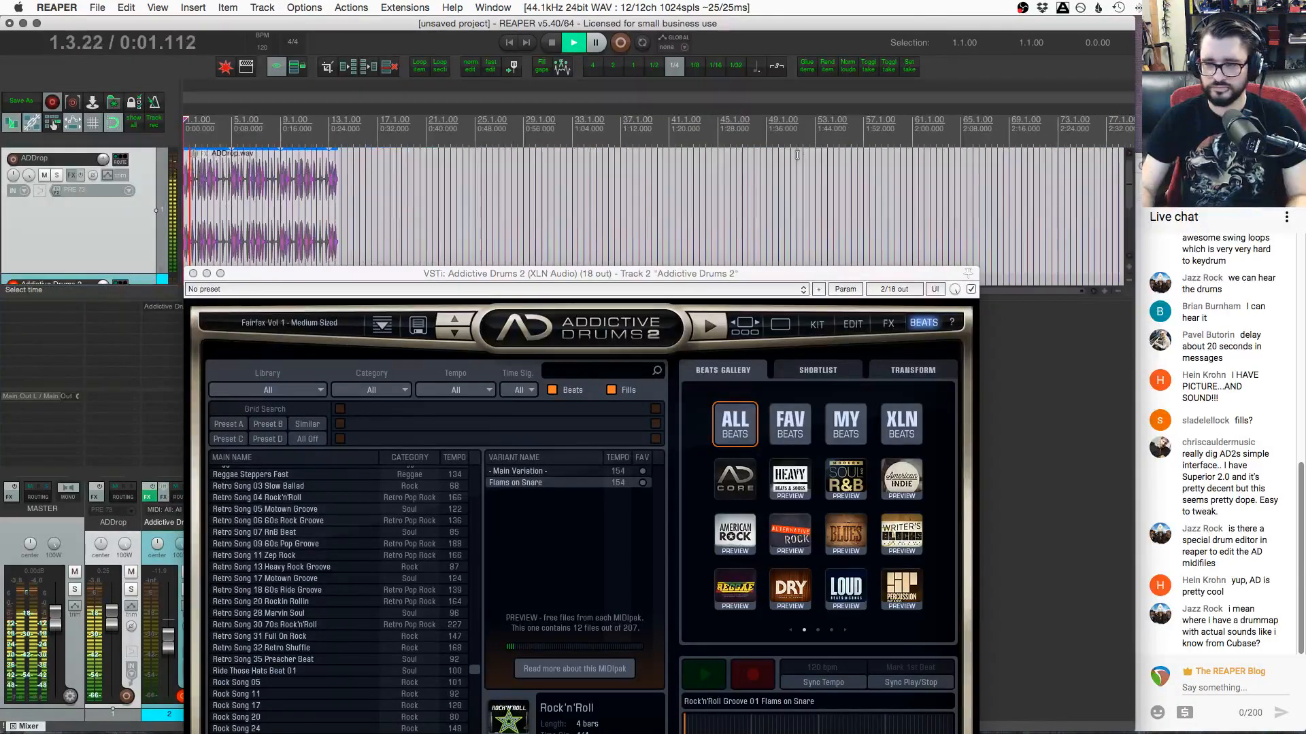
scroll(715, 155, "up", 2)
scroll(714, 156, "up", 2)
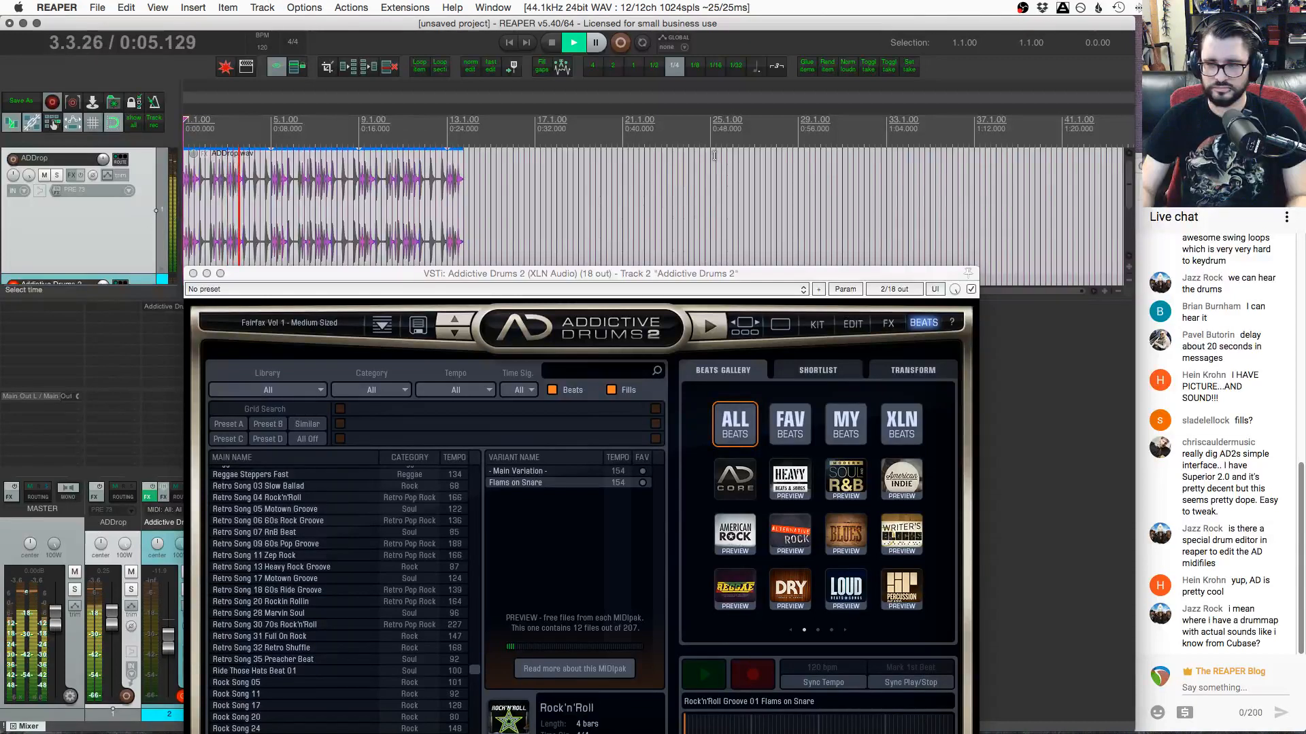
Stop playback and delete the looped ADDrop.wav item from the ADDrop track
left_click(283, 201)
key("space")
key("Delete")
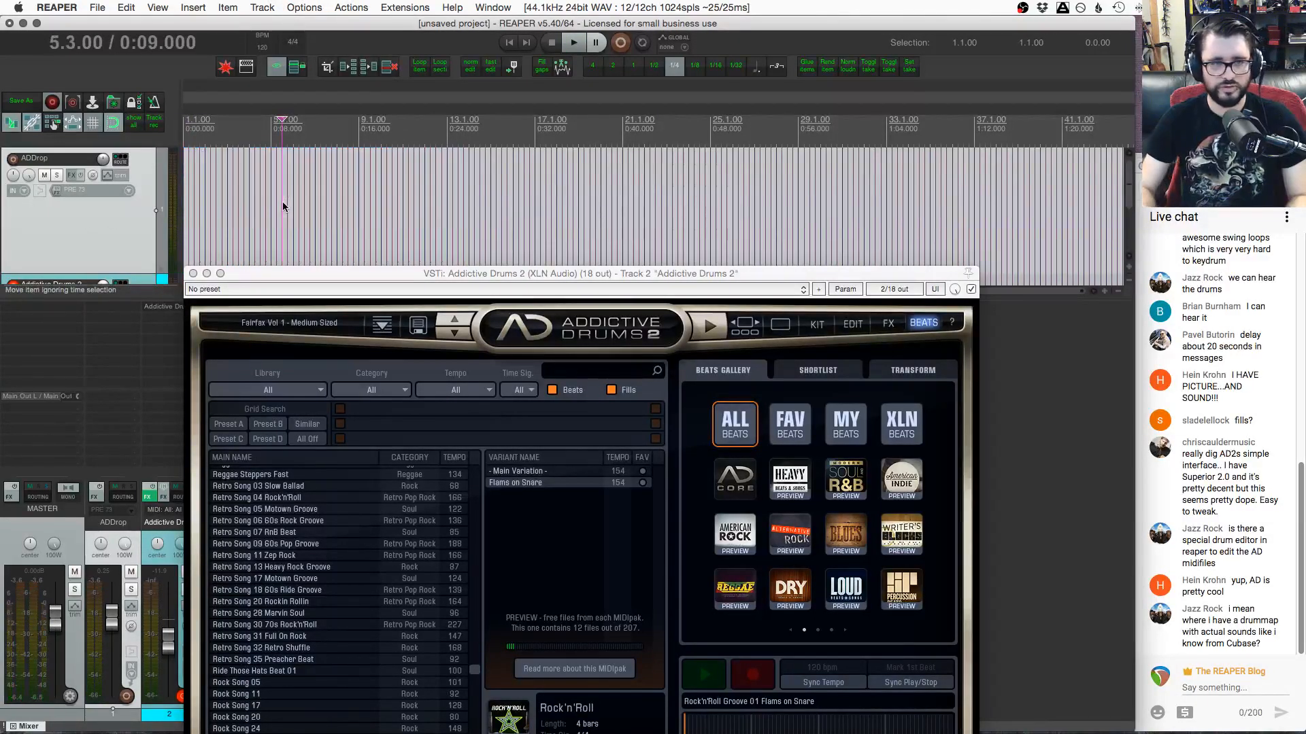
Audition the Retro Song 09 60s Pop Groove (Verse1) beat and place it at the start of the Addictive Drums 2 track
left_click_drag(295, 273, 371, 149)
left_click(130, 227)
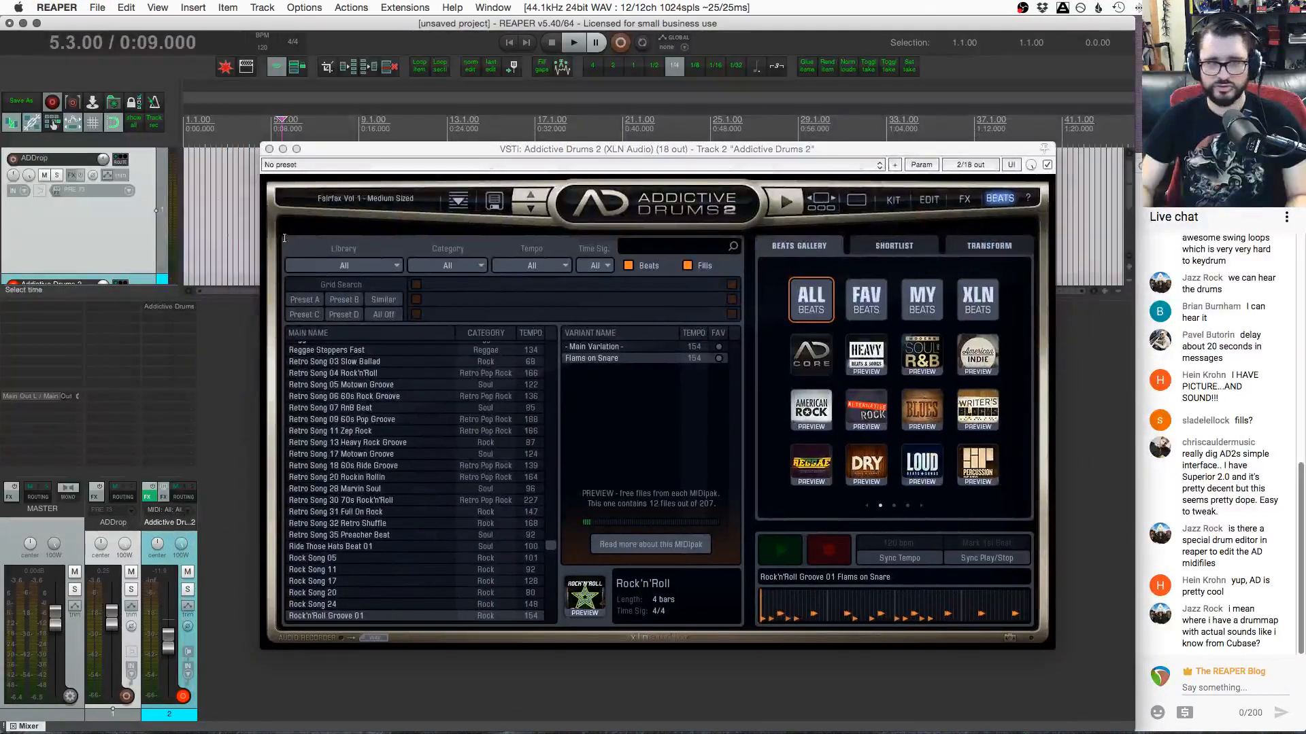
scroll(215, 223, "down", 2)
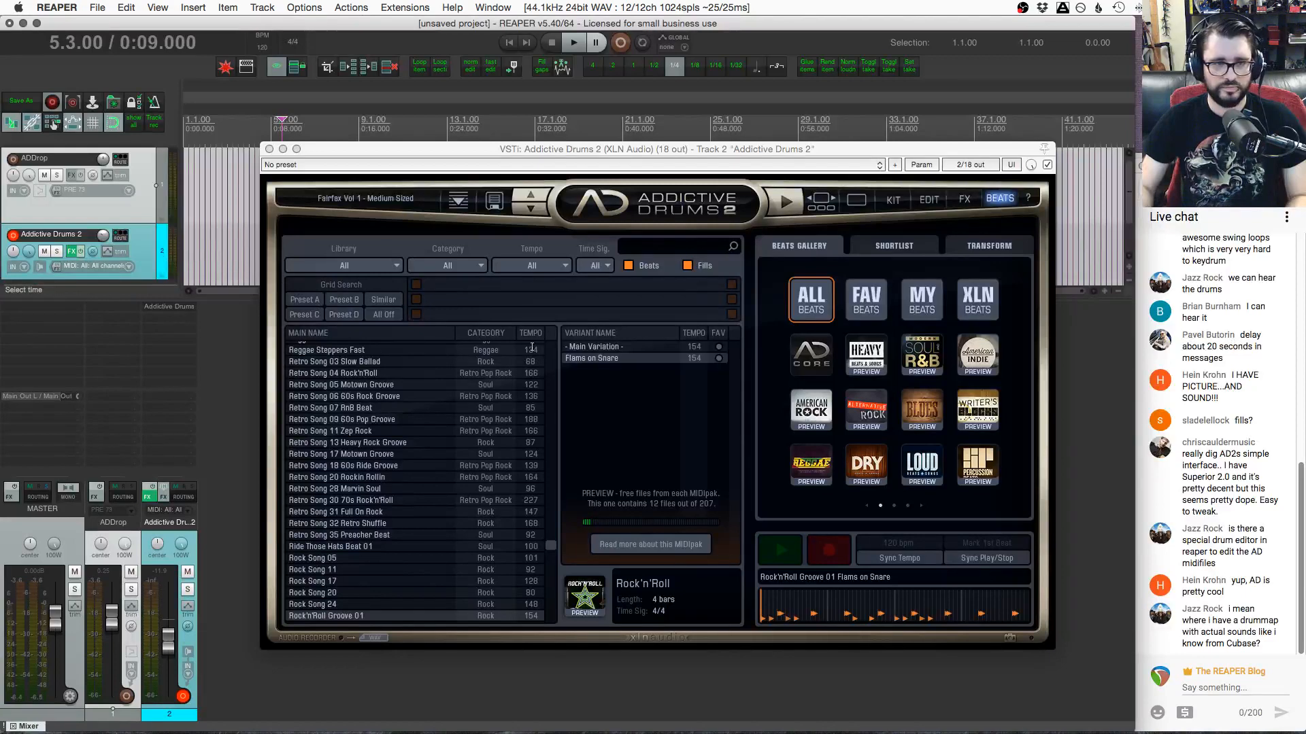
left_click(371, 420)
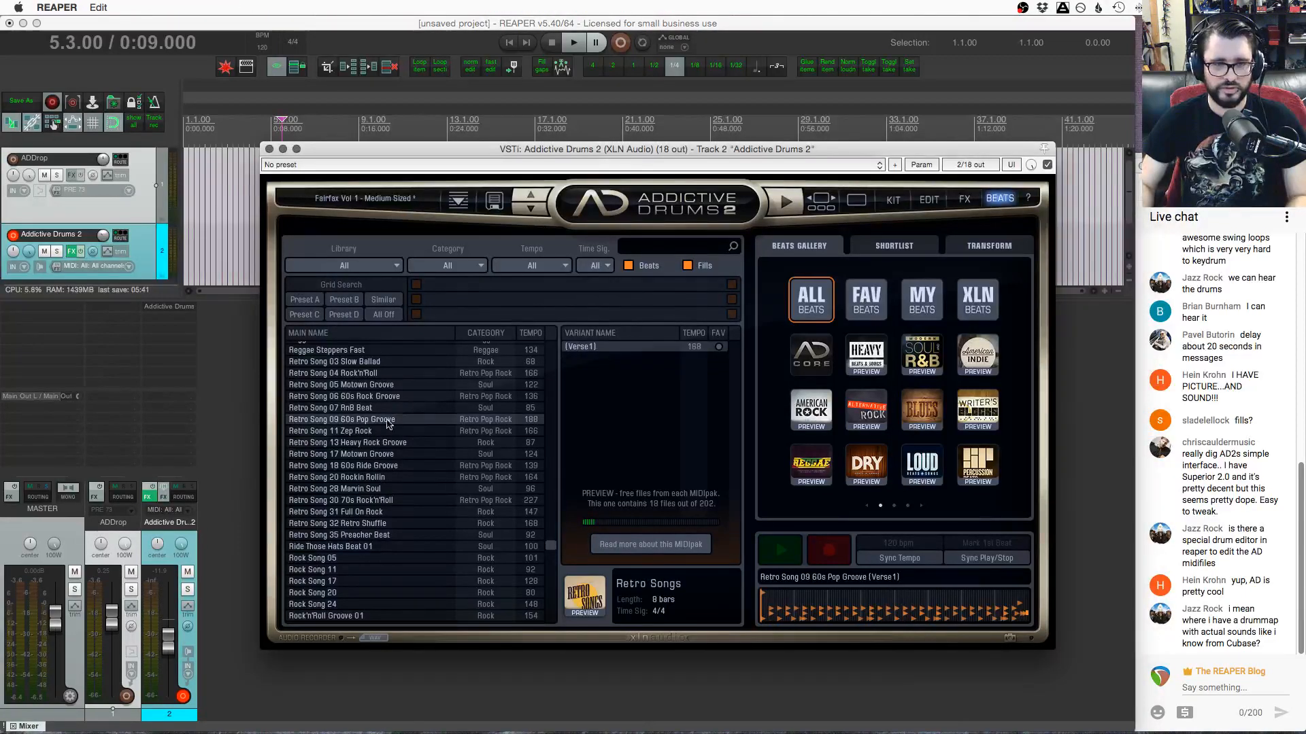
left_click(782, 553)
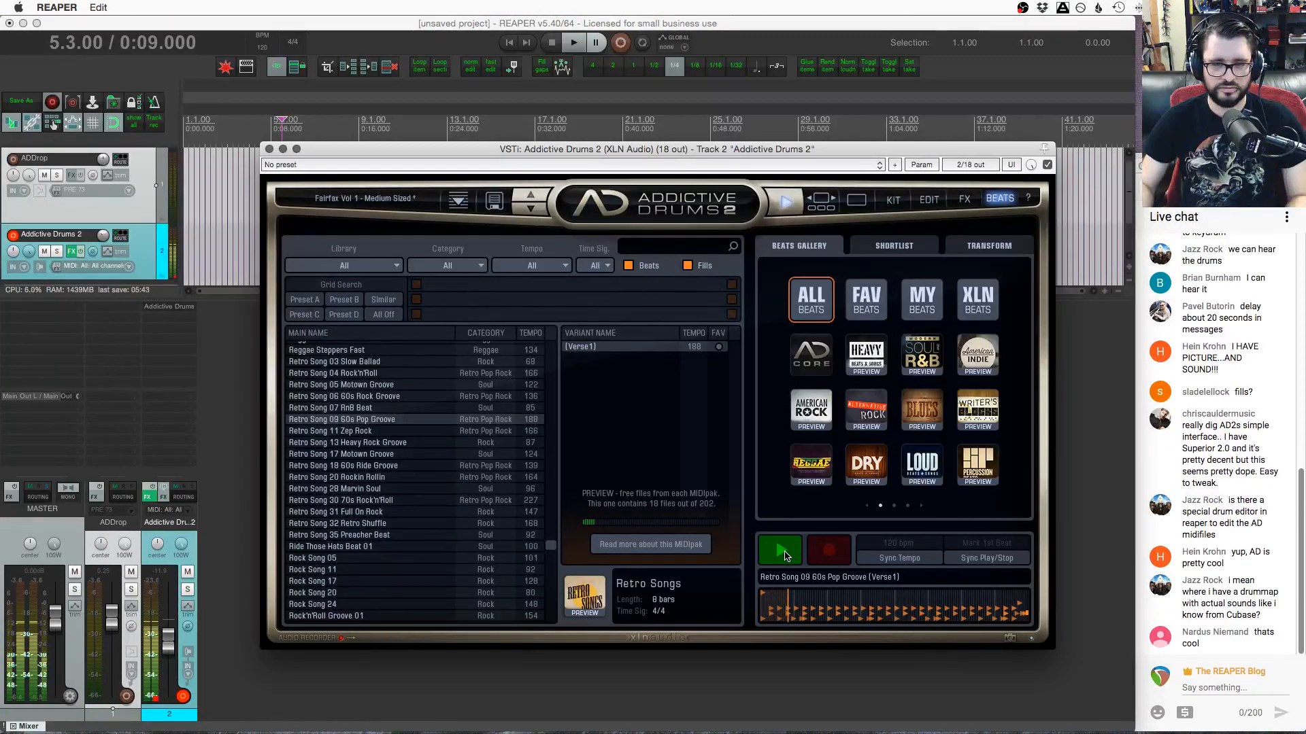
left_click(784, 553)
left_click_drag(804, 578, 113, 248)
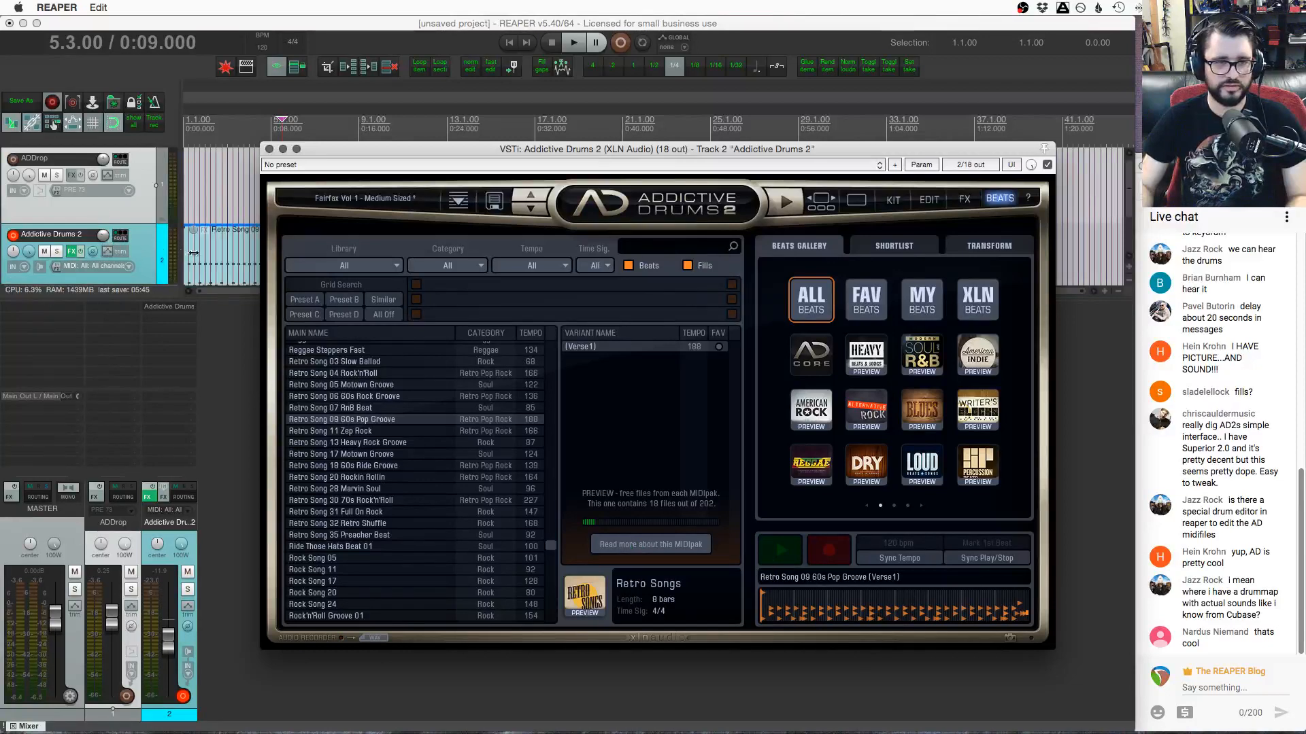
Open the Retro Song 09 60s Pop Groove item in the MIDI editor and move the plug-in window clear of its notes
double_click(214, 250)
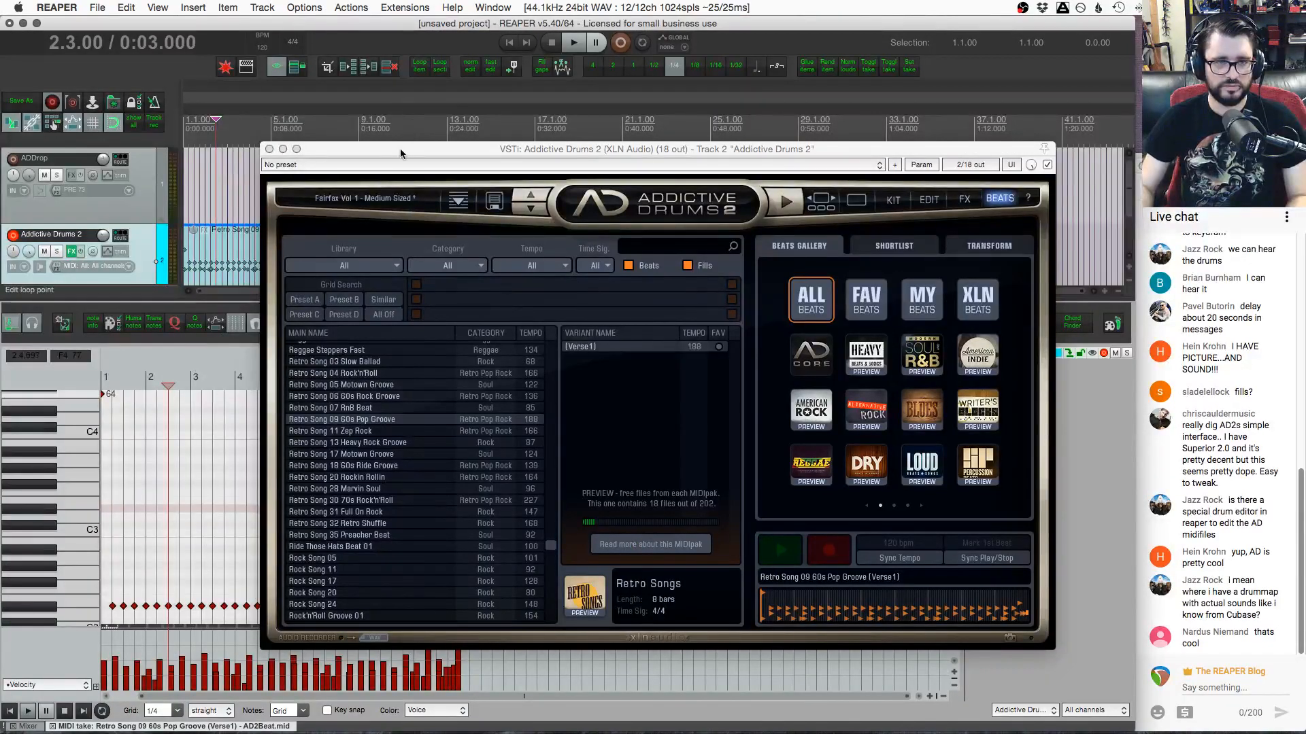
left_click_drag(368, 155, 728, 515)
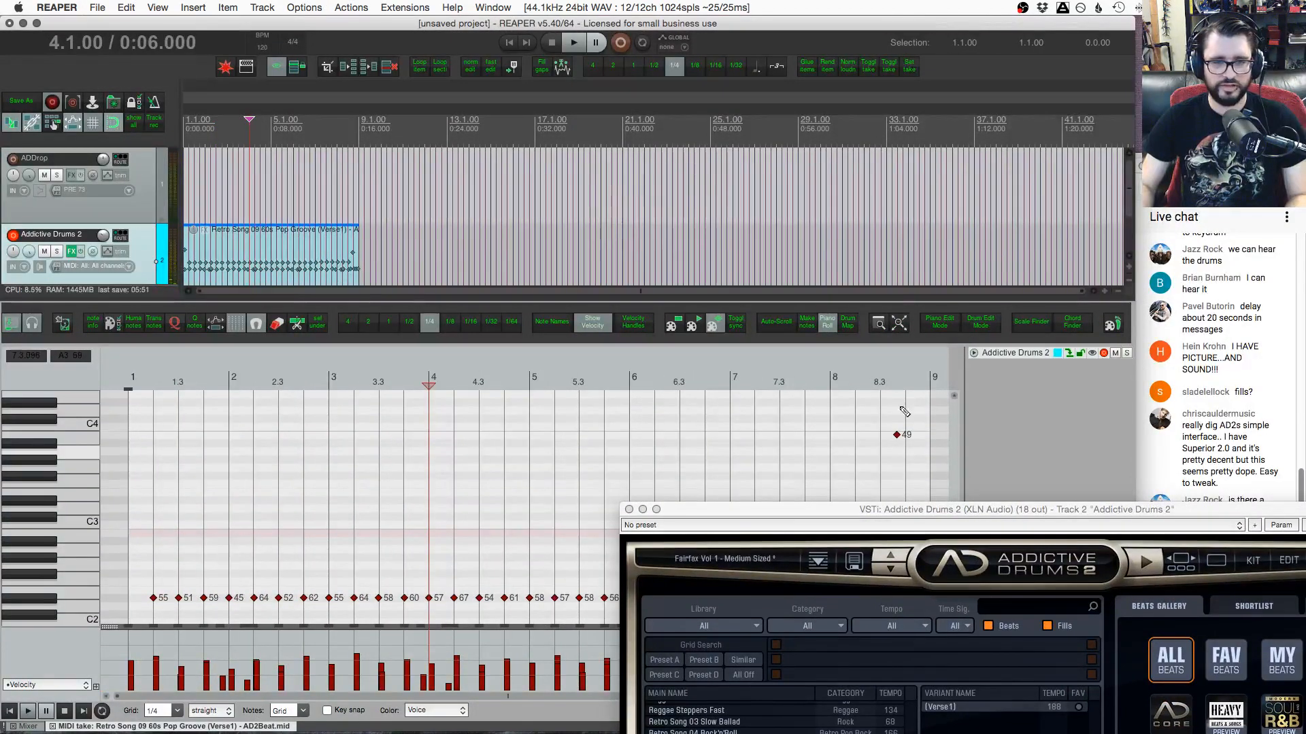
left_click_drag(861, 502, 806, 608)
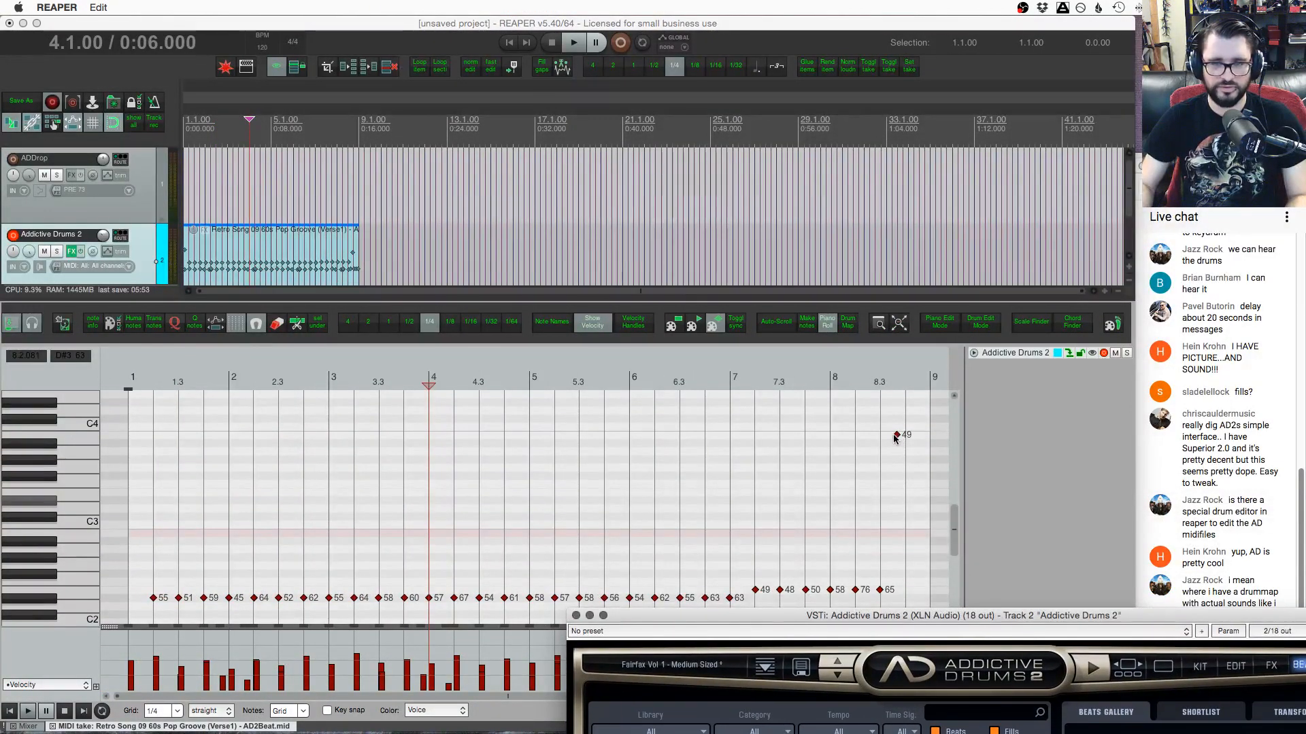
Look through the MIDI editor's options for loading note names from a file, then dismiss them without choosing a file
right_click(65, 382)
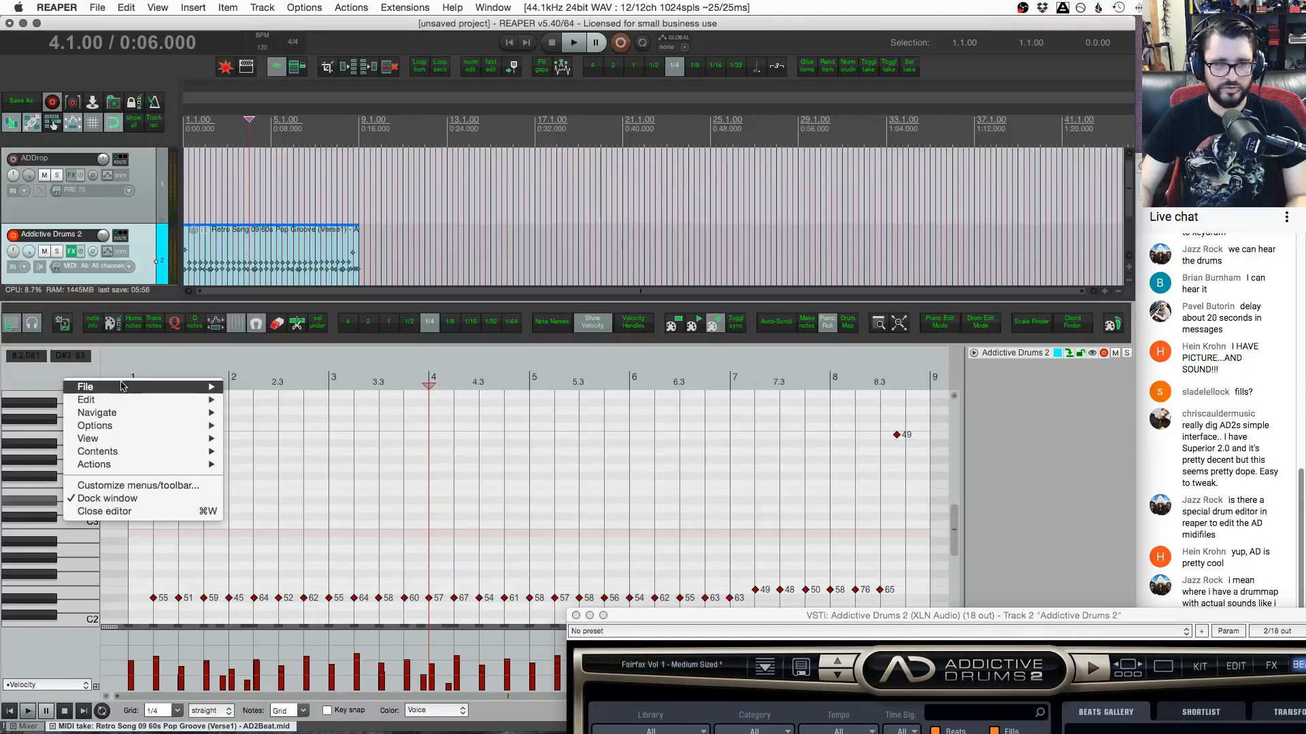
mouse_move(121, 386)
mouse_move(295, 449)
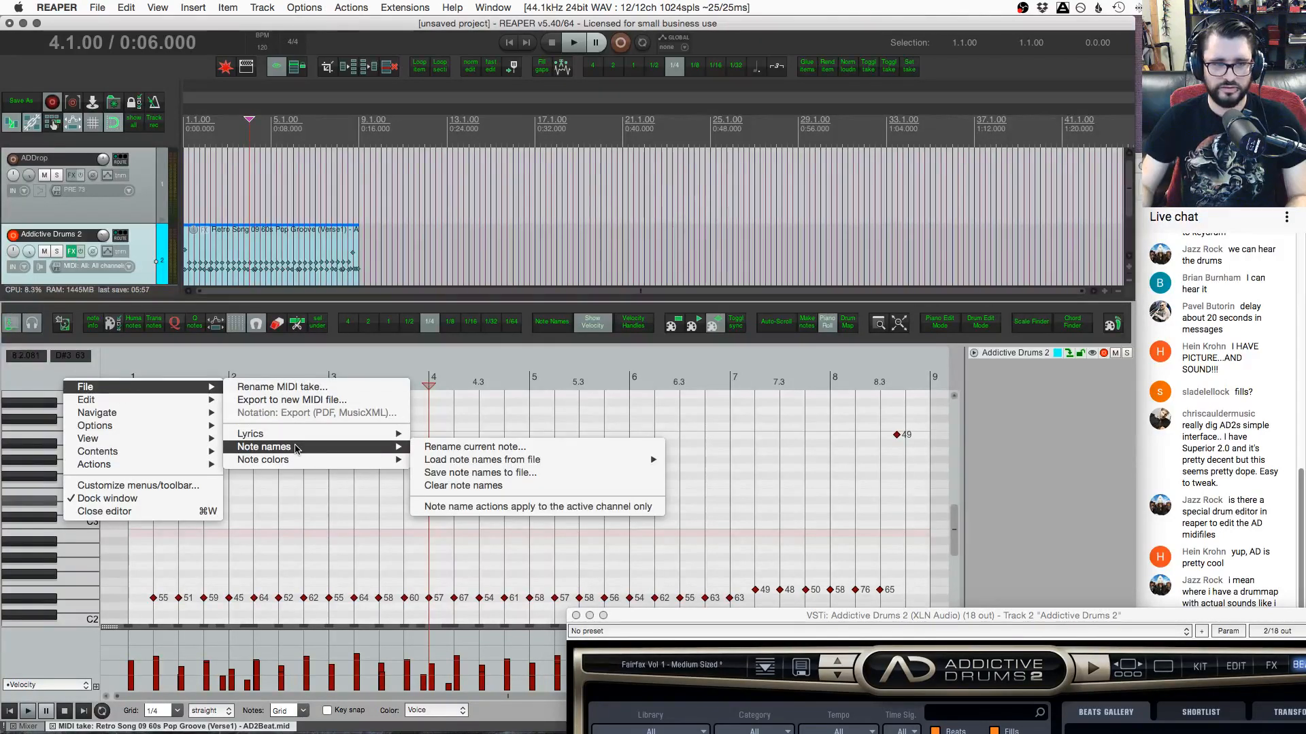
mouse_move(514, 462)
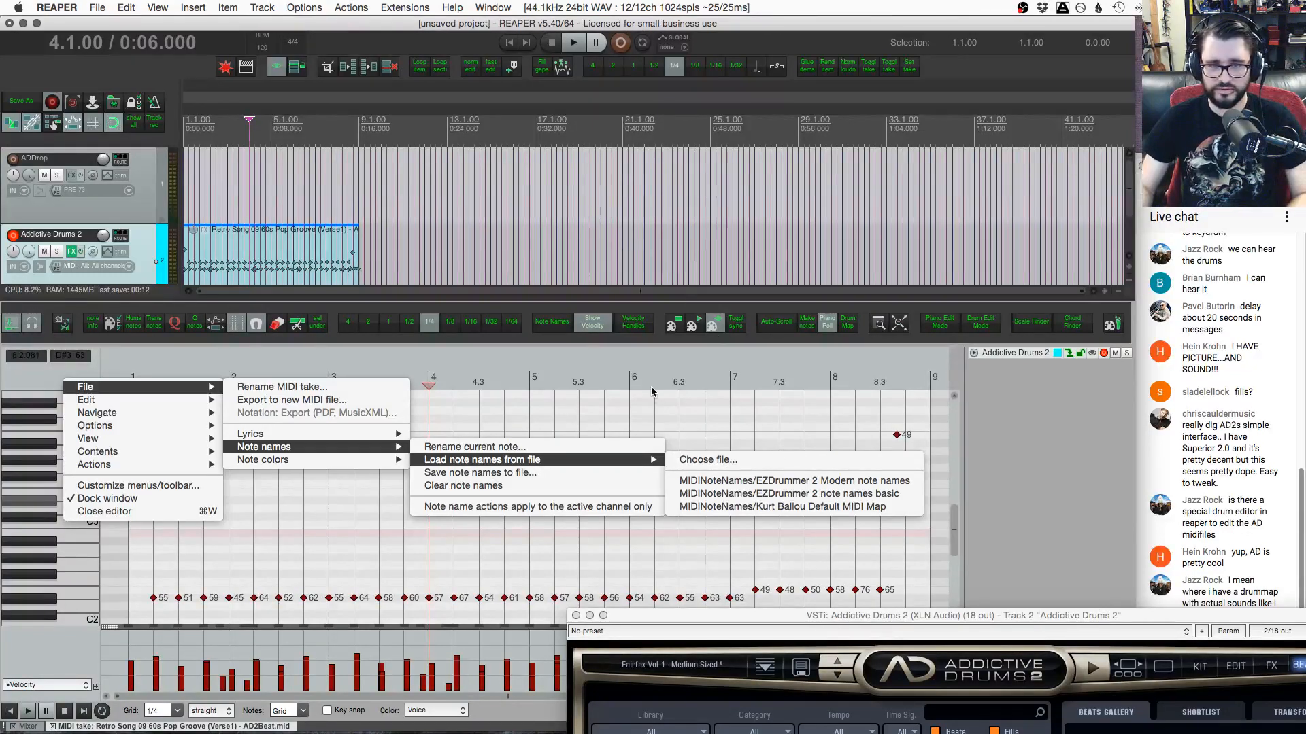
left_click(70, 603)
Bring the plug-in window back into view and open the Addictive Drums 2 Keymap document from its help options
left_click_drag(753, 616, 340, 135)
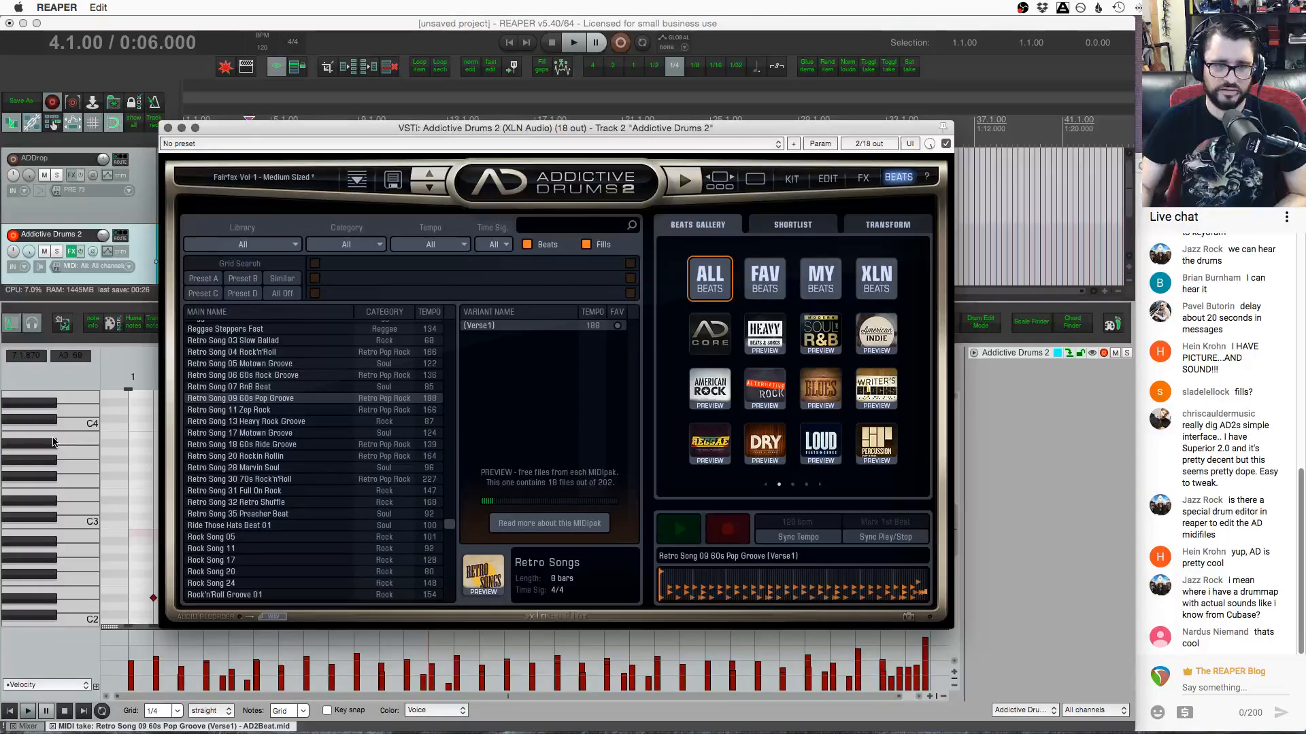
left_click(929, 177)
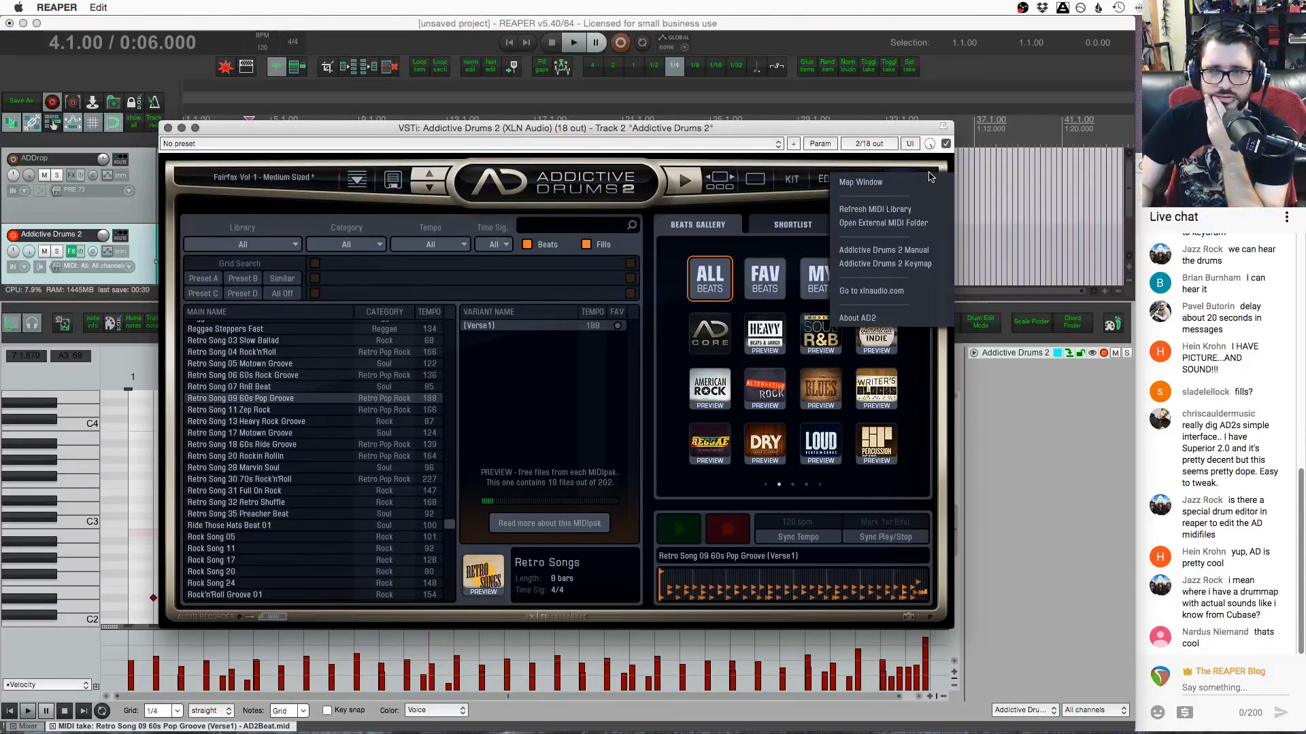
left_click(904, 265)
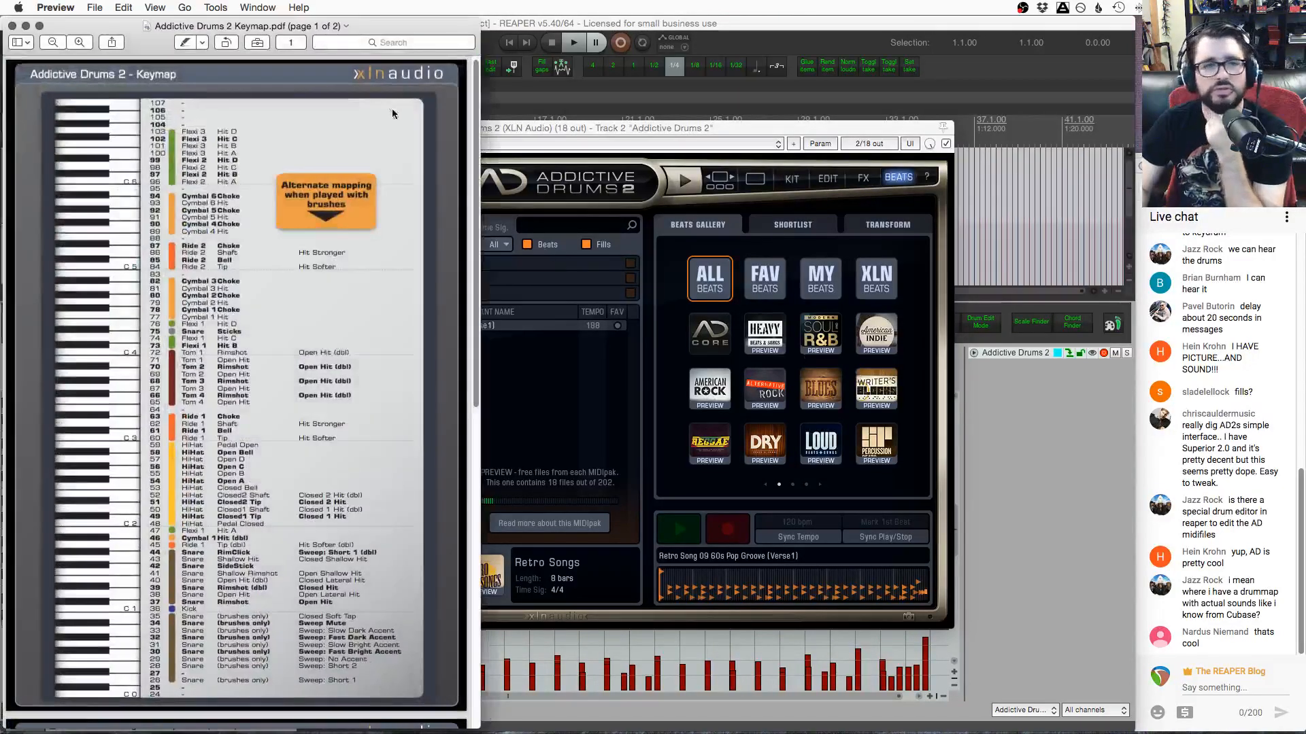
left_click_drag(346, 26, 525, 23)
Examine the drum articulations assigned to each MIDI note on both pages of the keymap
scroll(447, 330, "down", 5)
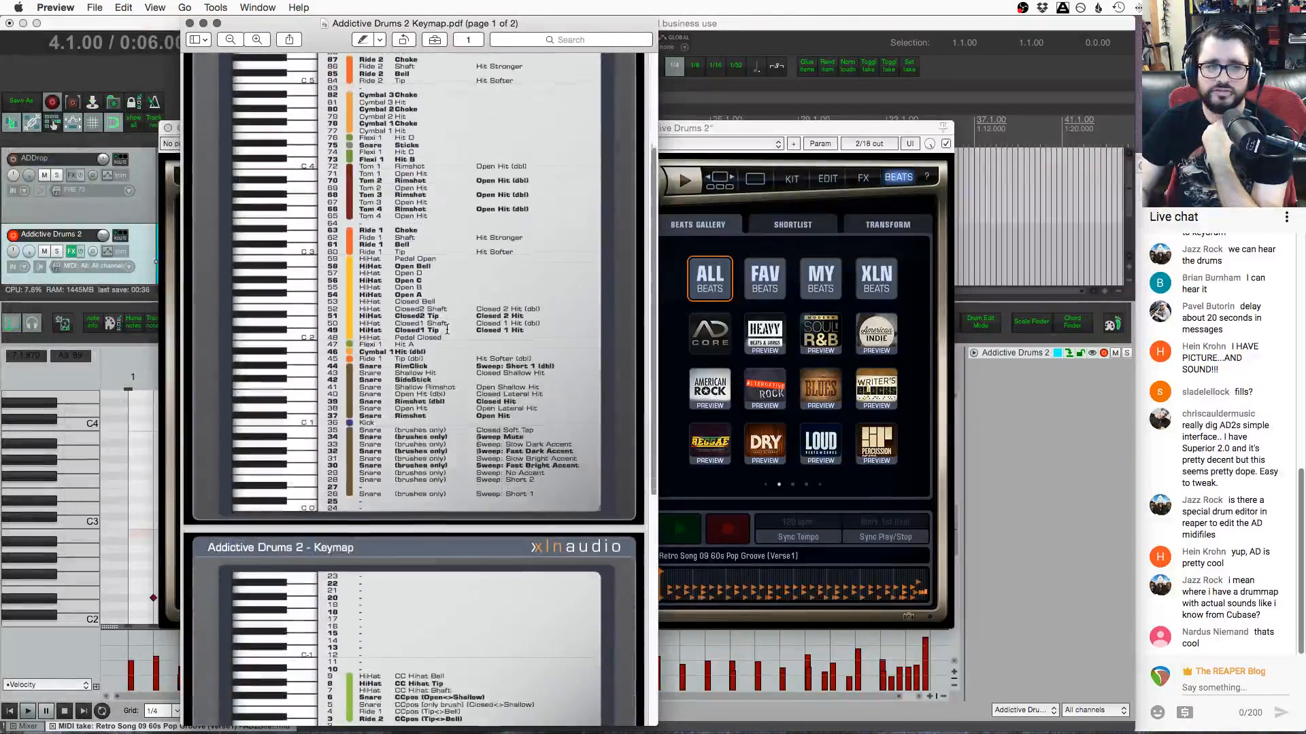
scroll(447, 330, "down", 5)
scroll(446, 330, "up", 8)
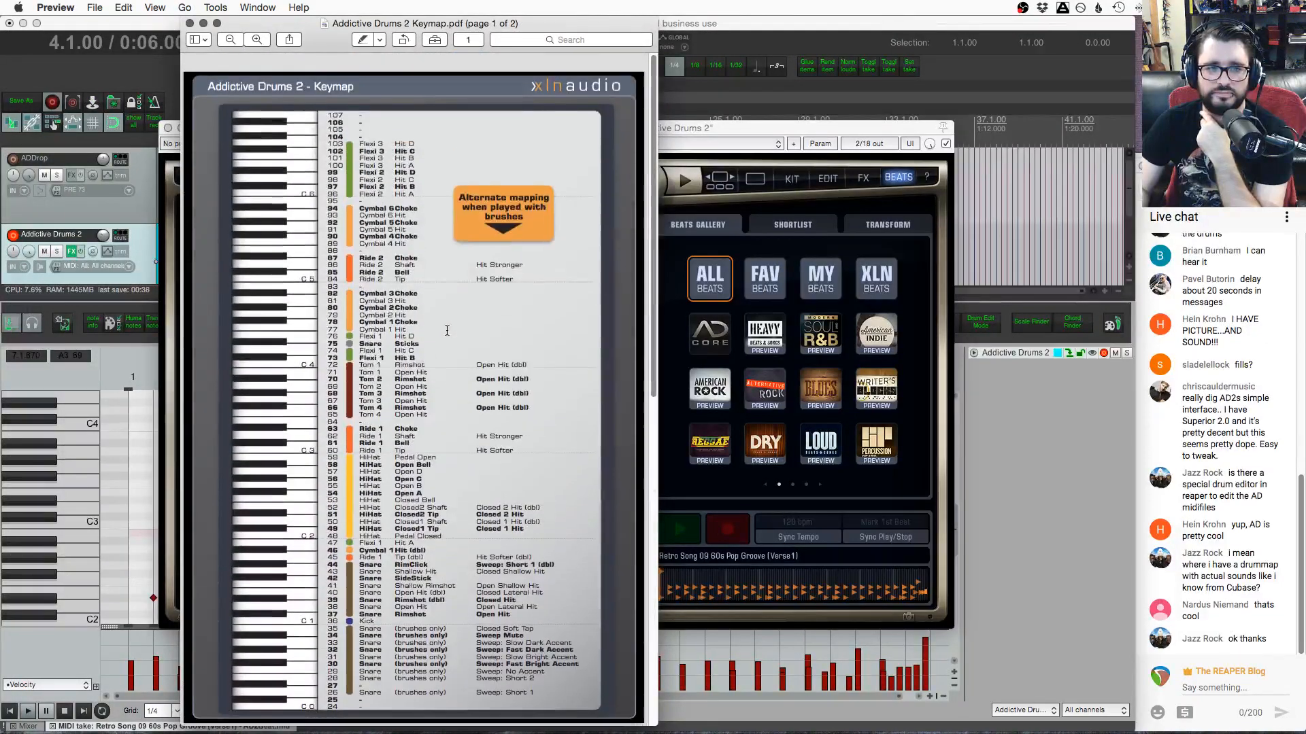
left_click_drag(329, 103, 381, 146)
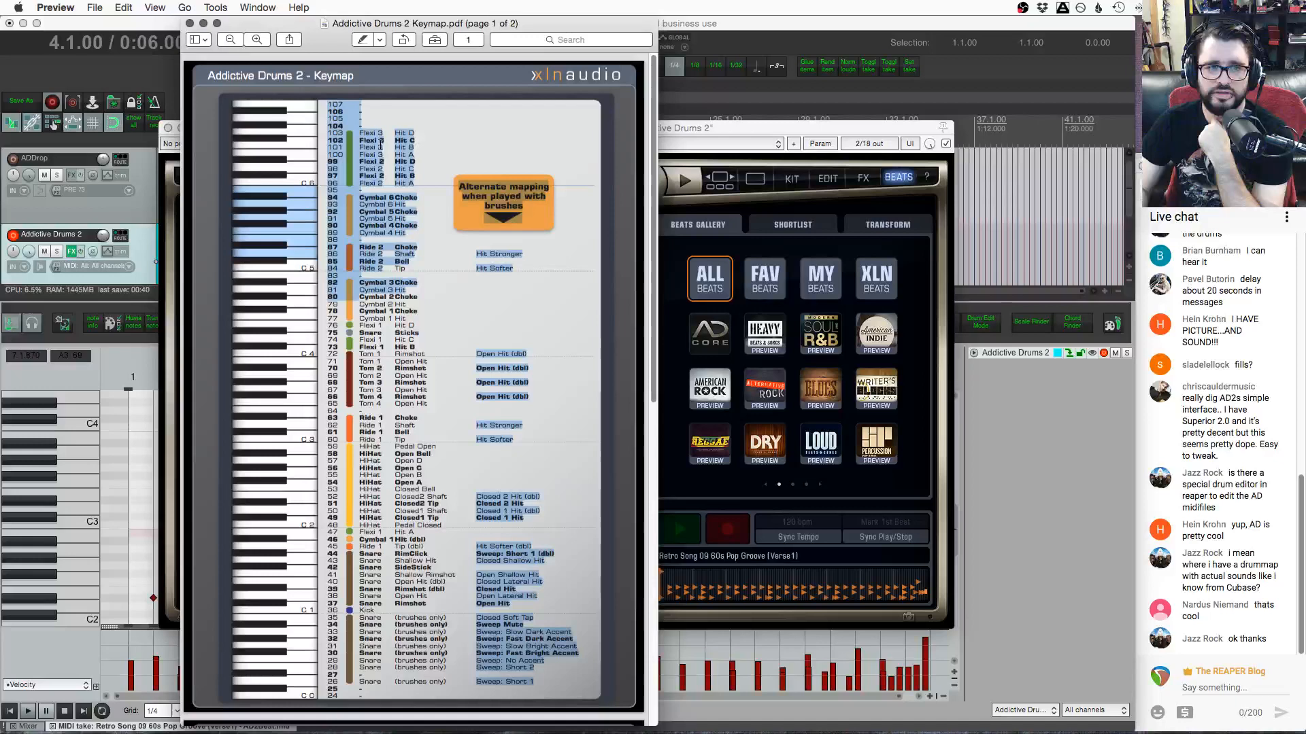
scroll(476, 326, "down", 10)
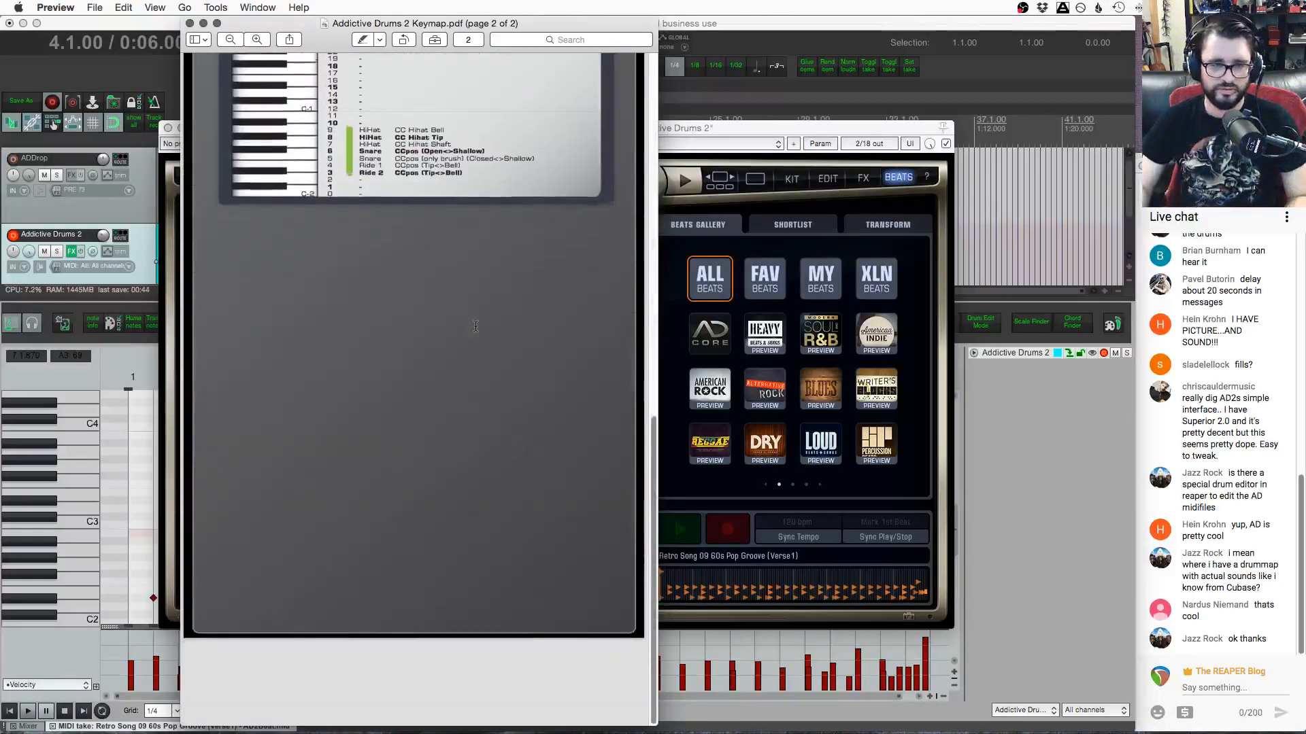
scroll(476, 326, "up", 10)
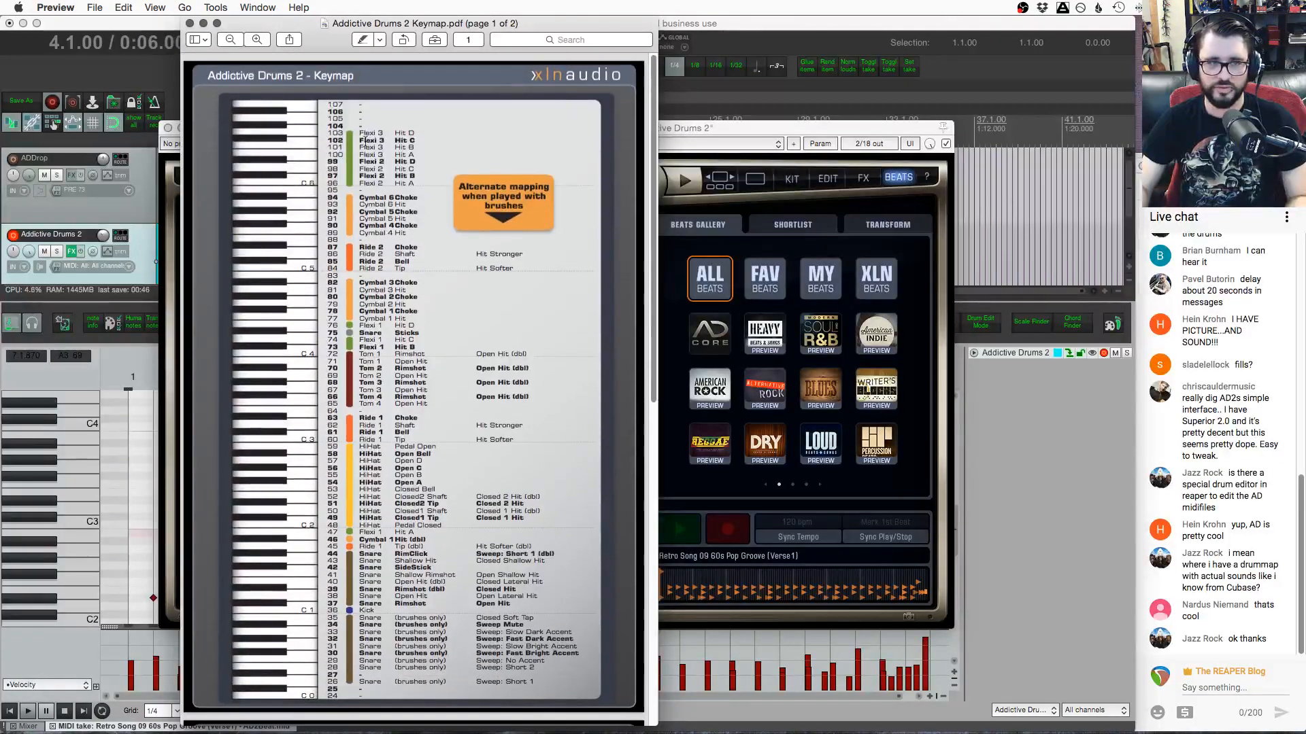
left_click(448, 391)
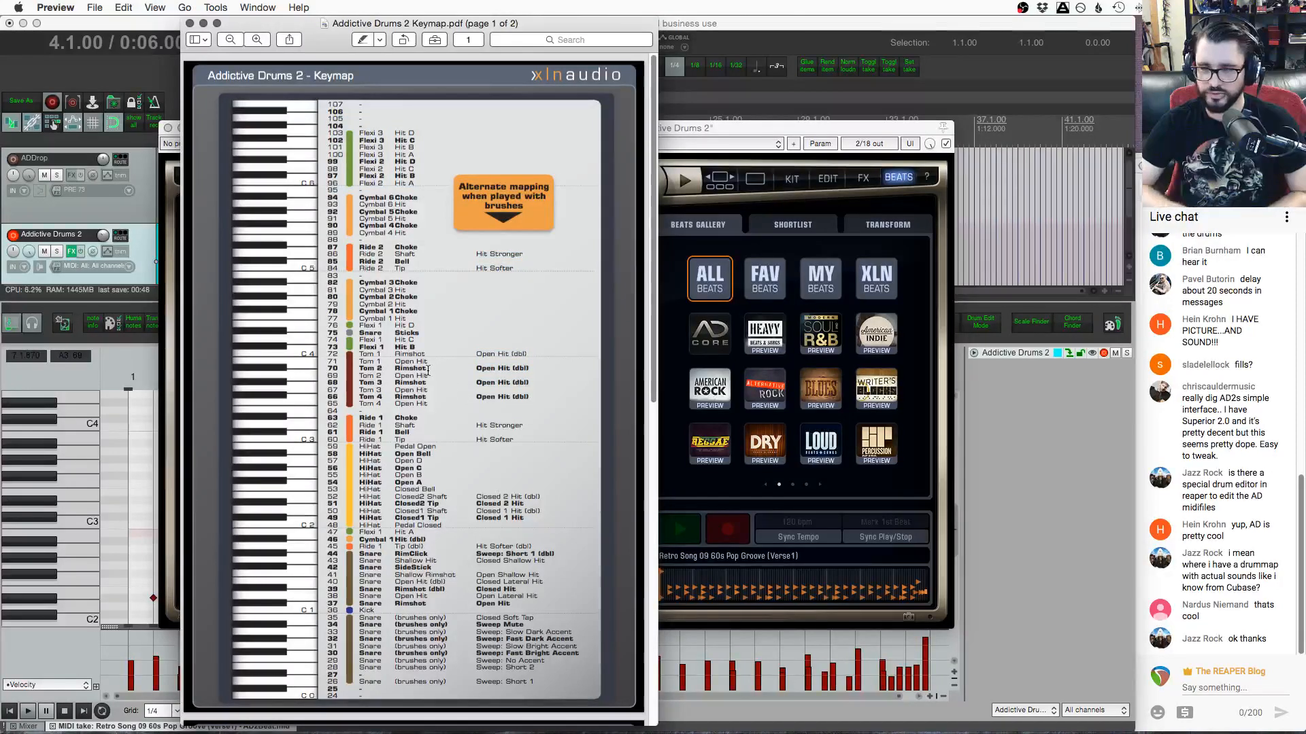
Quit Preview to close the keymap document, return to REAPER and reposition the Addictive Drums 2 window
left_click(339, 25)
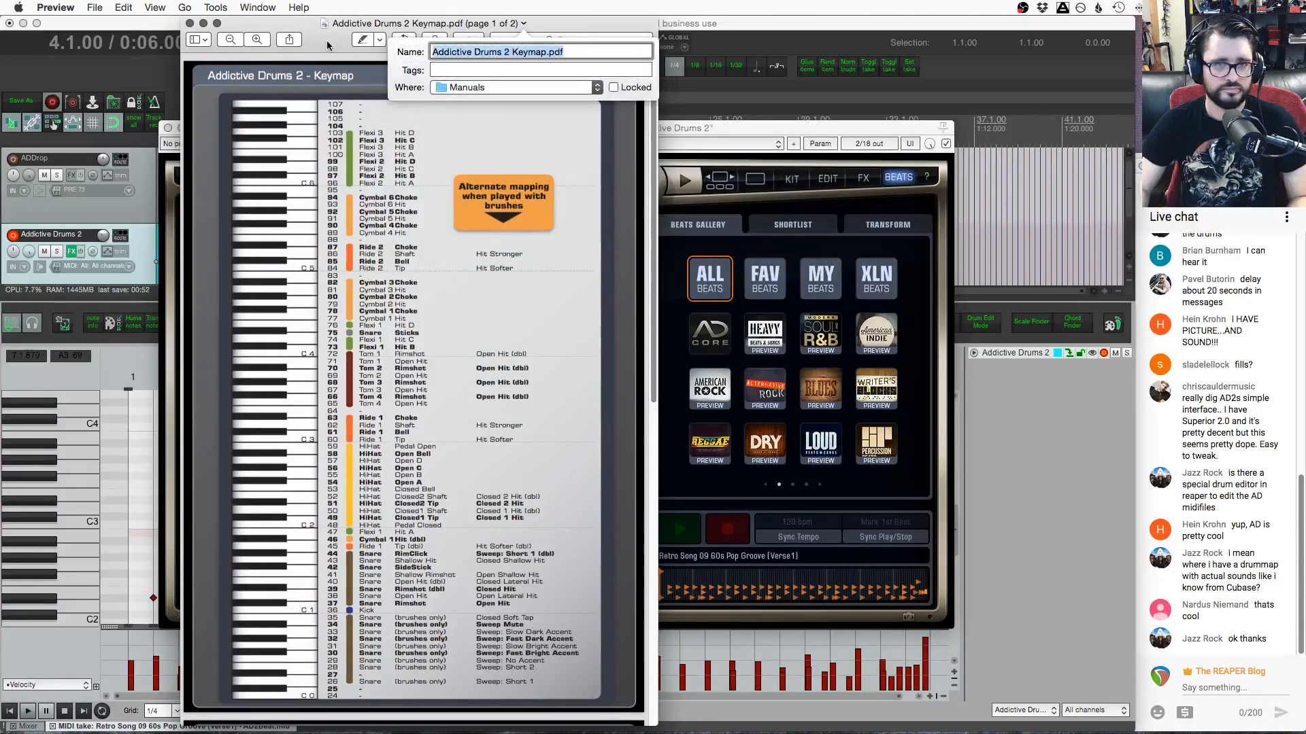
left_click(326, 41)
key("super+q")
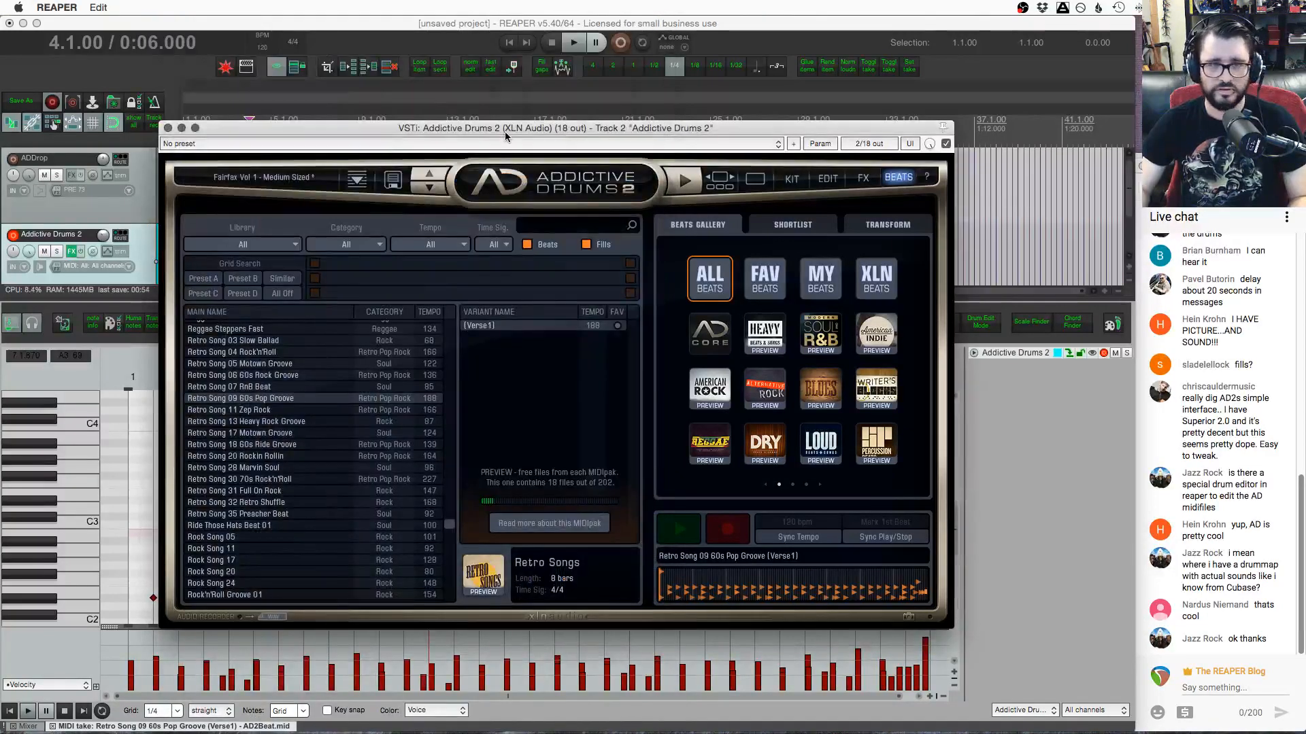
left_click_drag(505, 135, 577, 109)
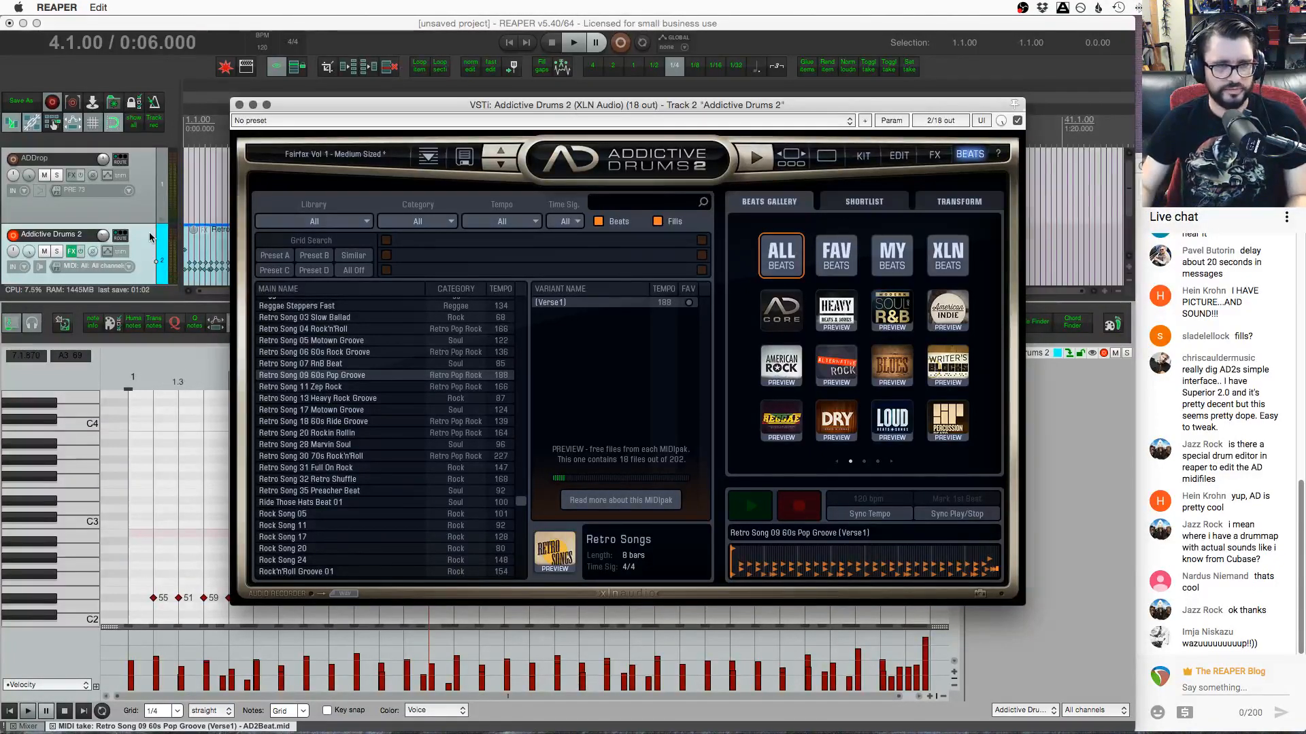
Show the Addictive Drums 2 preset gallery and advance from the Fairfax Vol 1 pages to the Fairfax Vol 2 kit
left_click(616, 275)
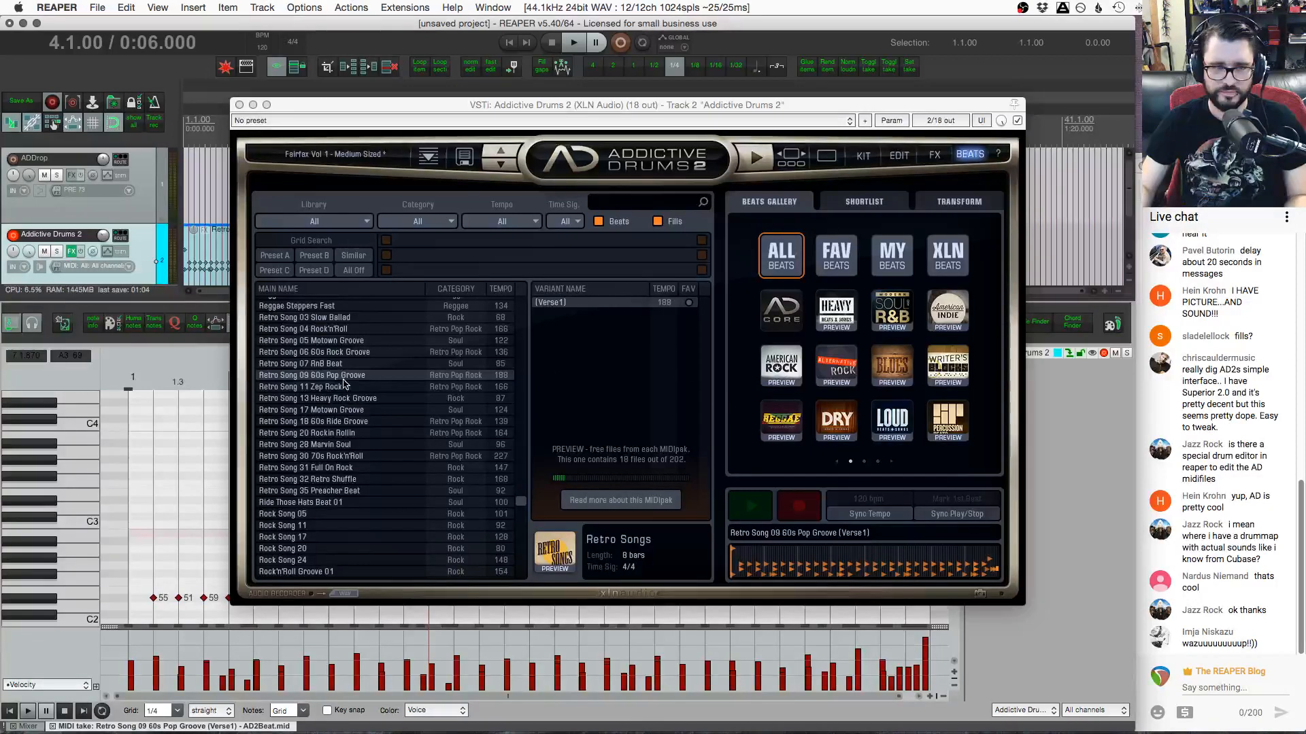
left_click(824, 157)
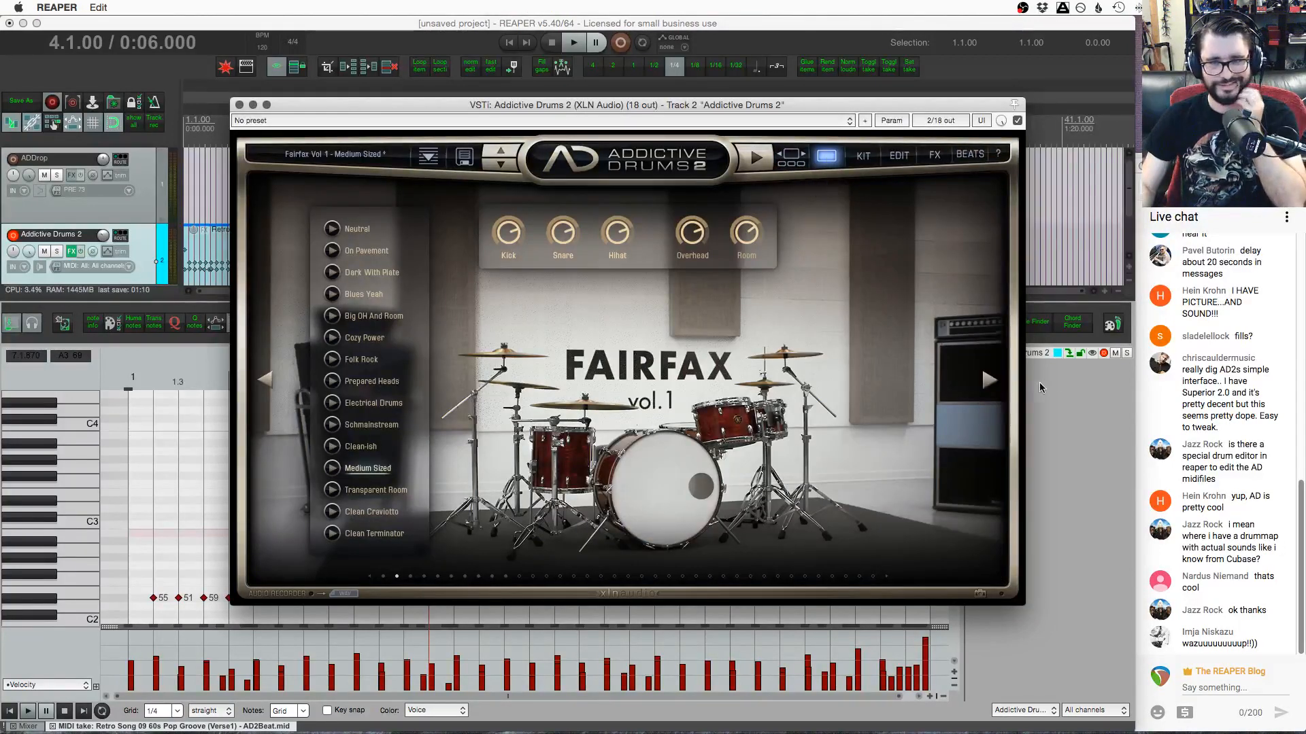
left_click(988, 381)
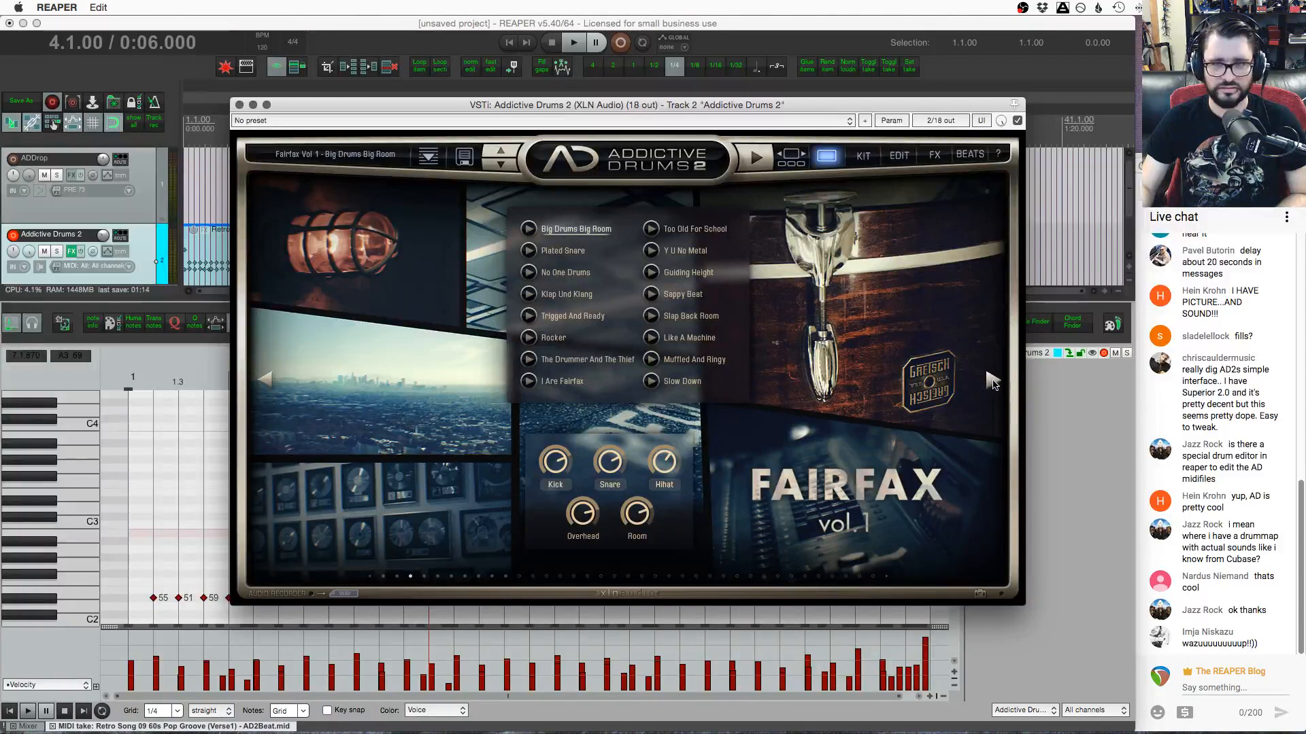
left_click(991, 381)
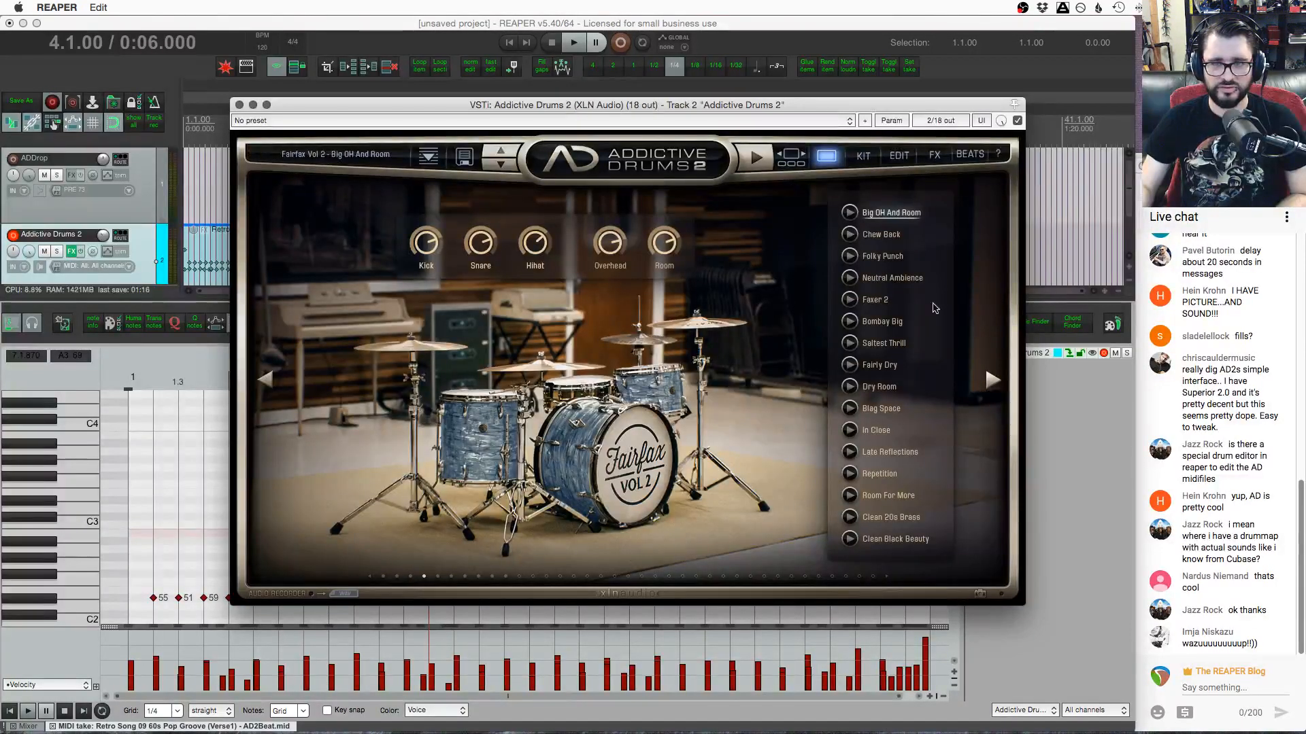
Audition the Fairfax Vol 2 presets Big OH And Room, Chew Back and Folky Punch, ending on Neutral Ambience
left_click(850, 213)
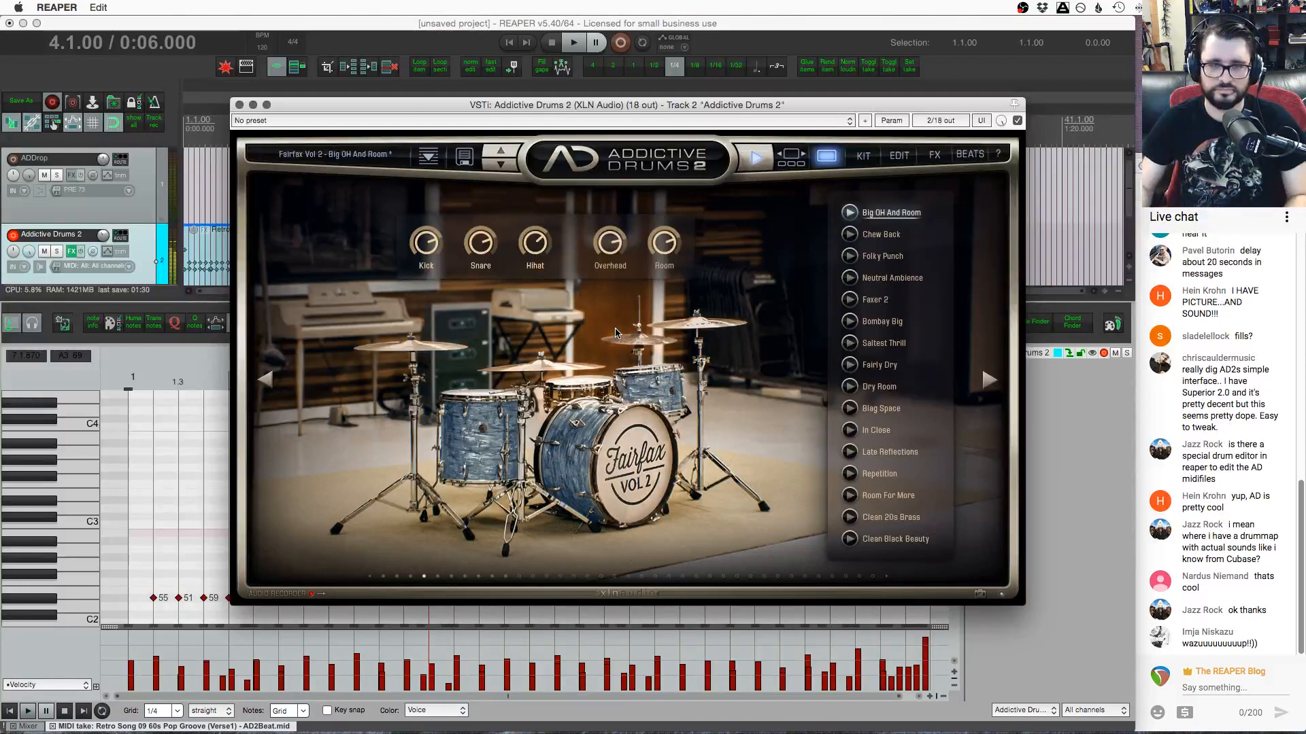
left_click(849, 235)
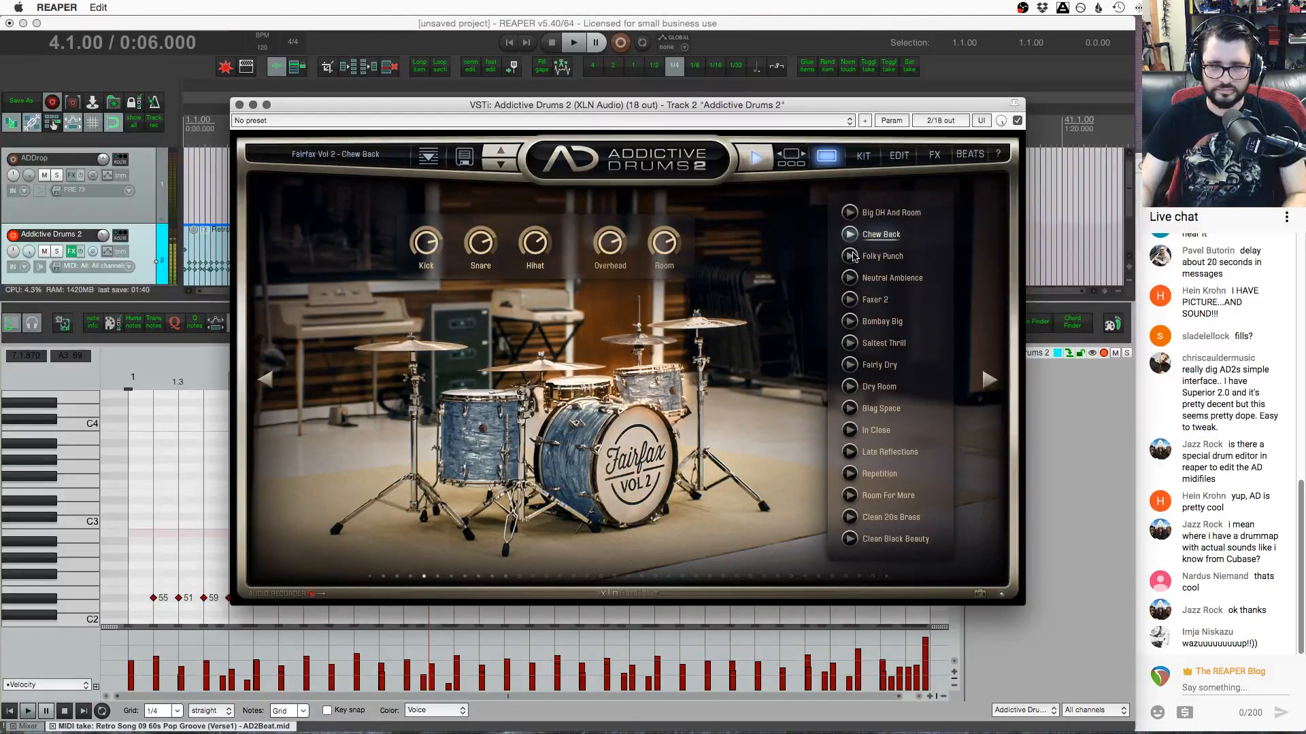
left_click(850, 256)
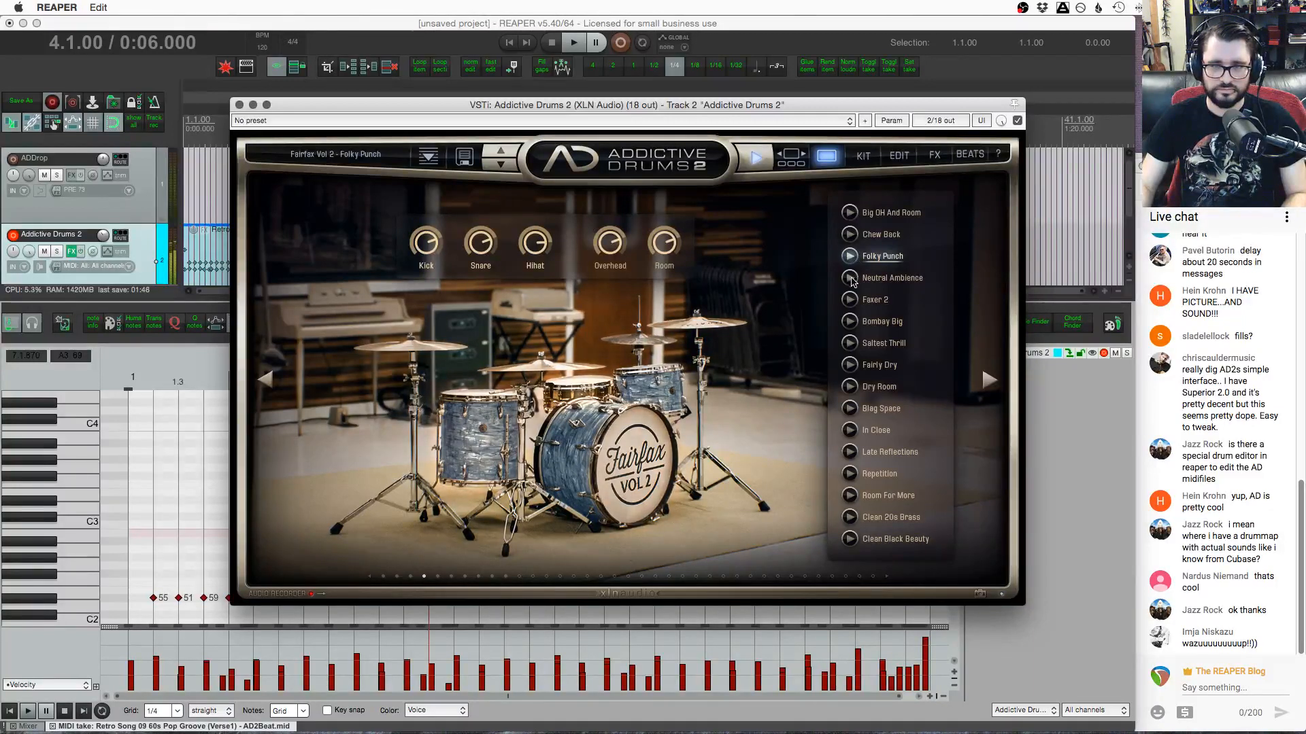
left_click(850, 278)
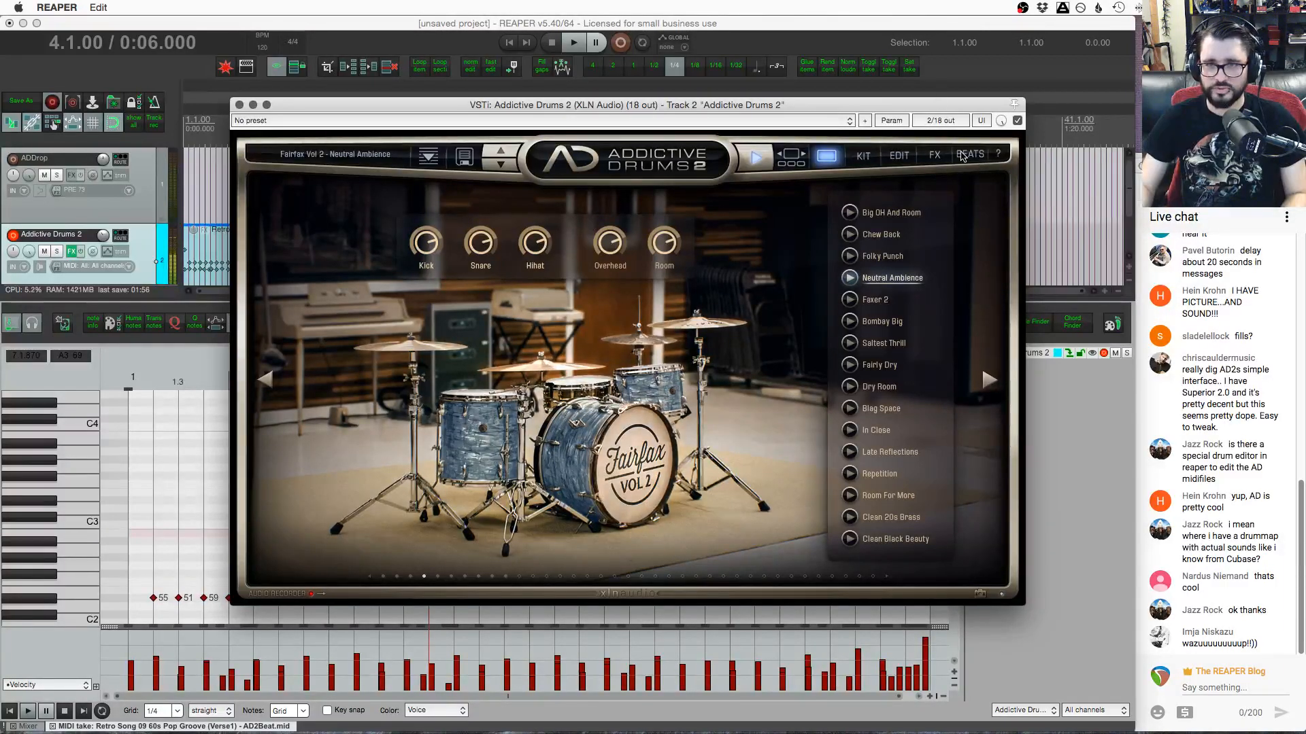
Open the effects page, shift the FX 1 Delerb blend almost fully to delay and solo FX 1
left_click(931, 160)
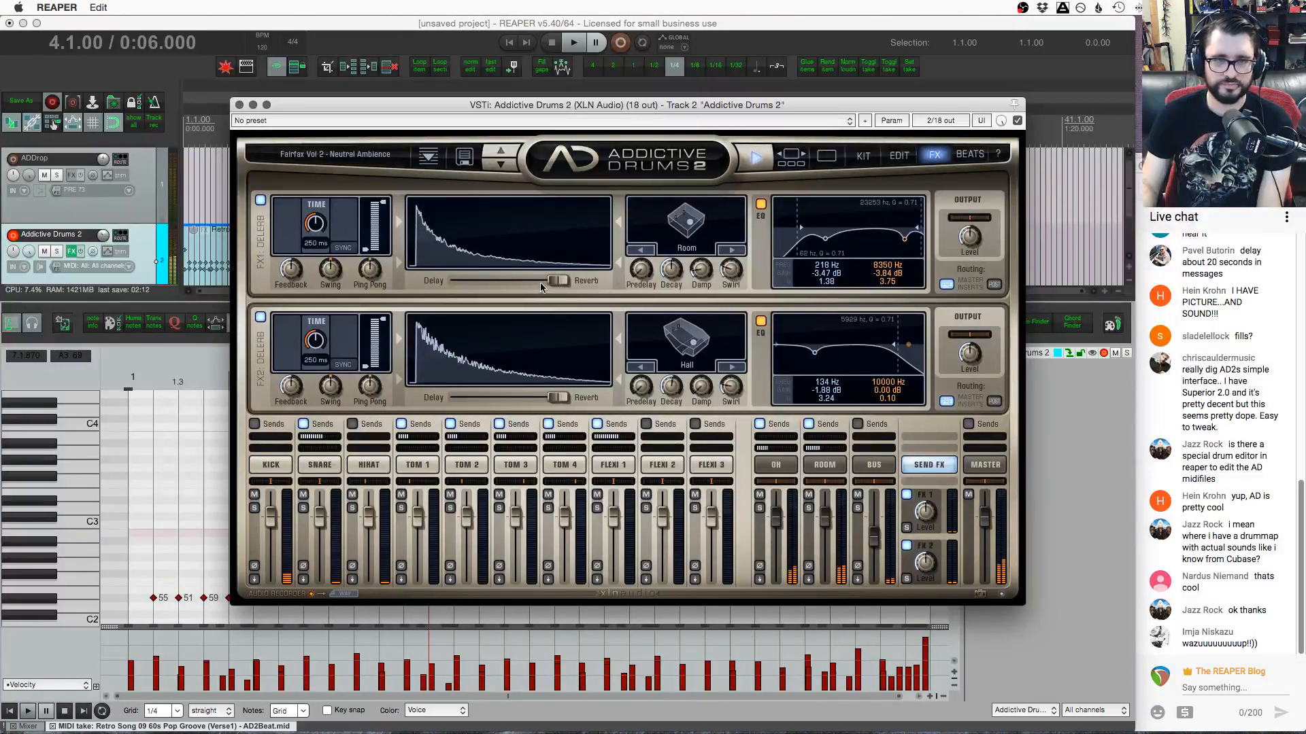
left_click_drag(557, 279, 345, 286)
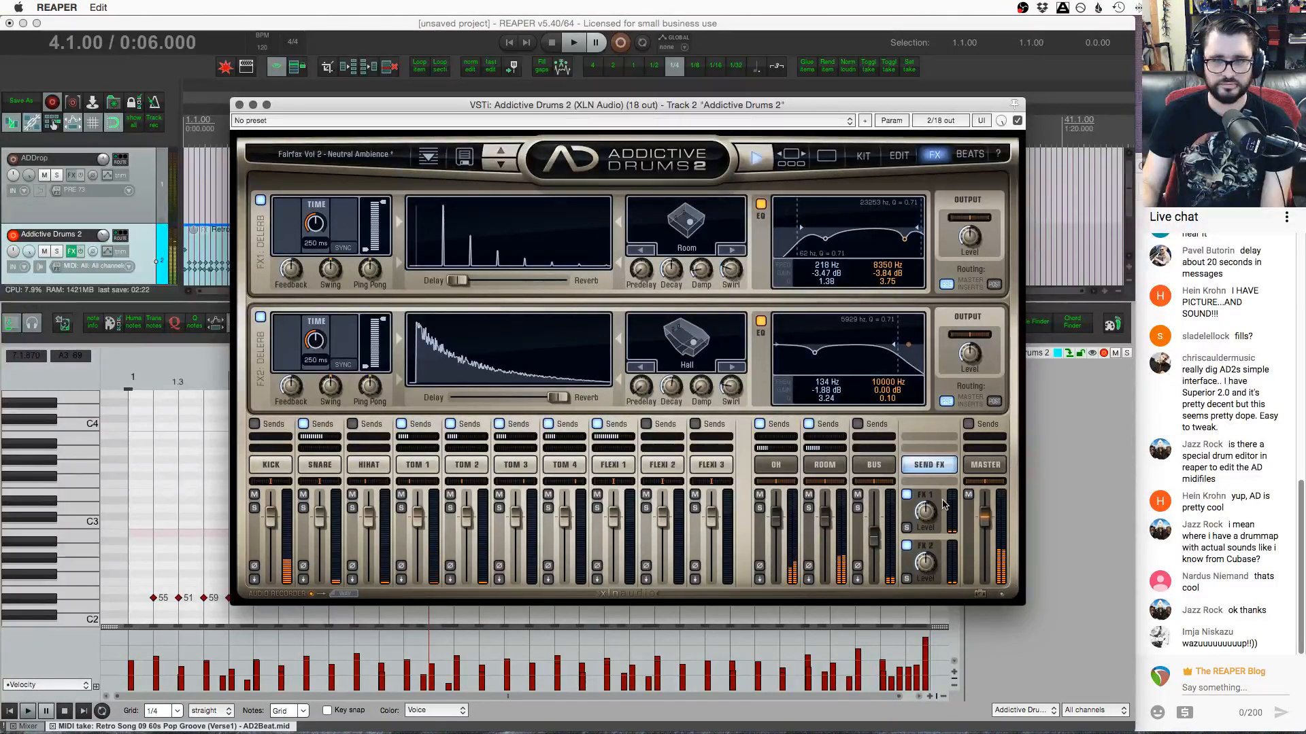
left_click(906, 528)
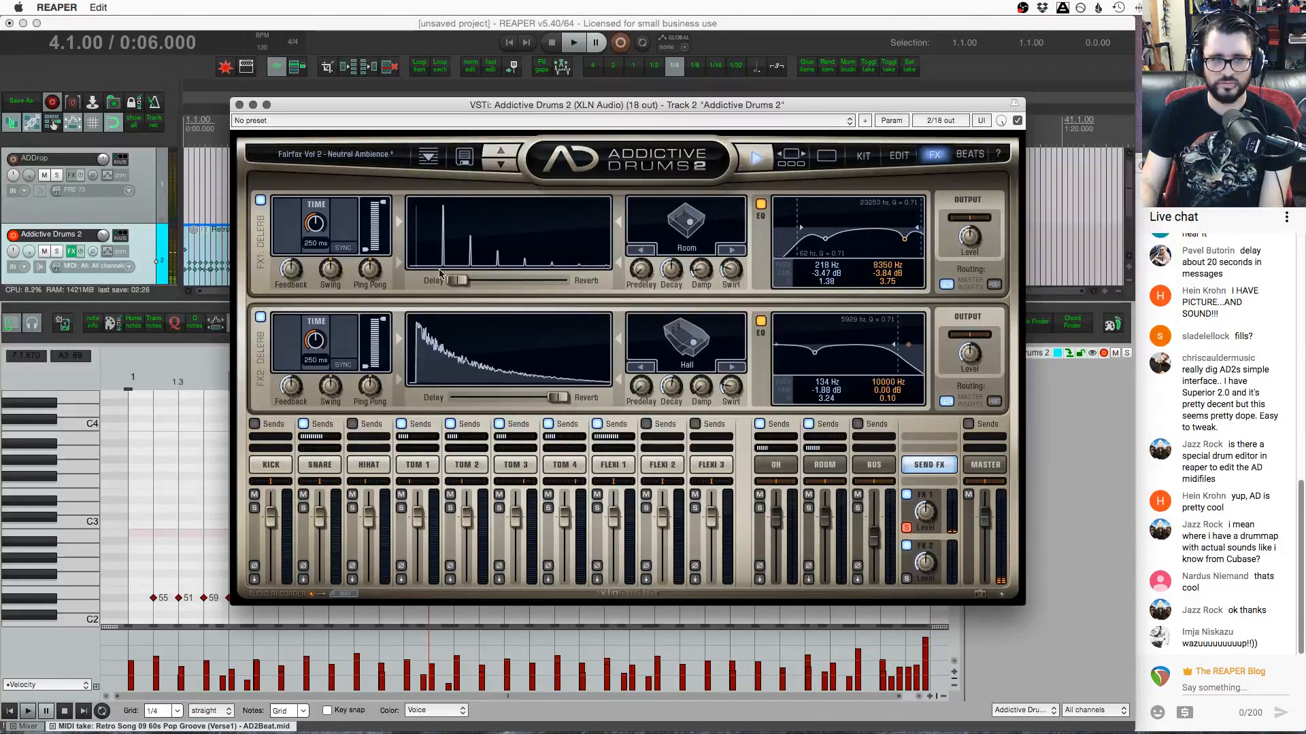
Try narrowing the FX 1 delay's frequency range to 20 - 2802 Hz and restore the full range
mouse_move(491, 289)
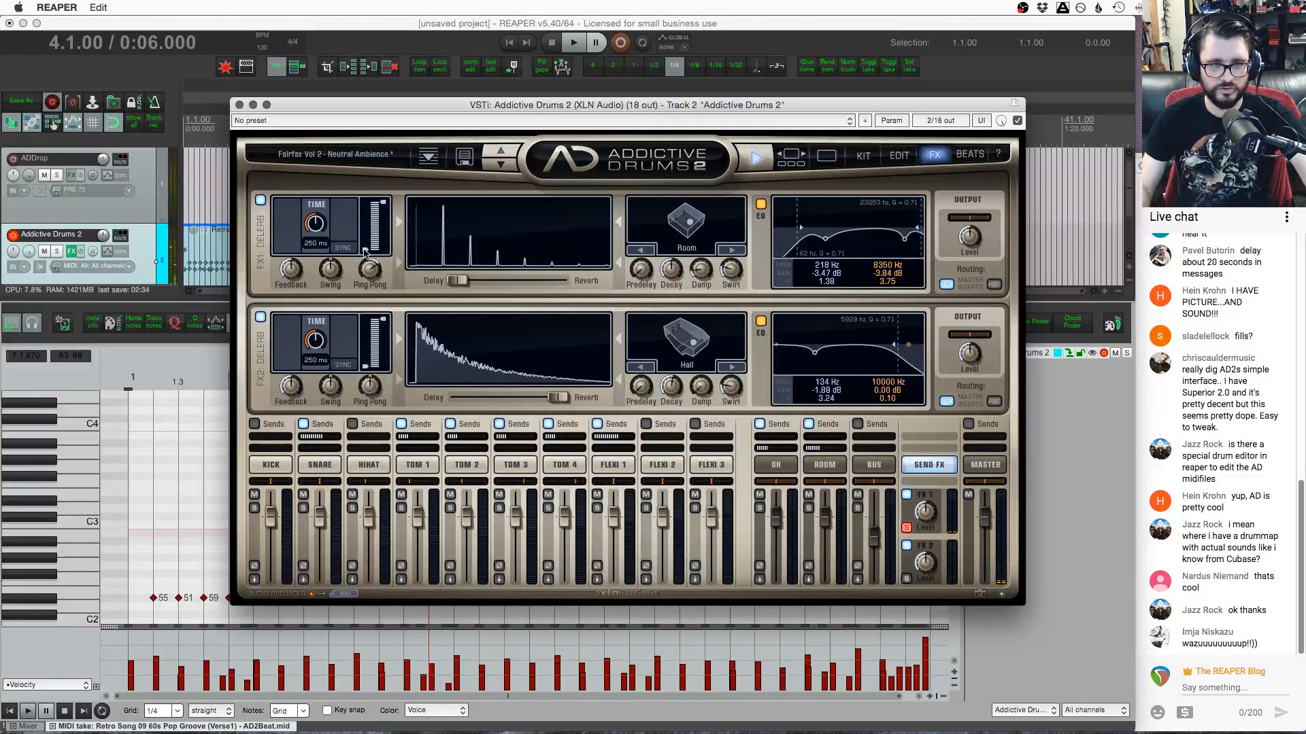
left_click_drag(365, 253, 75, 238)
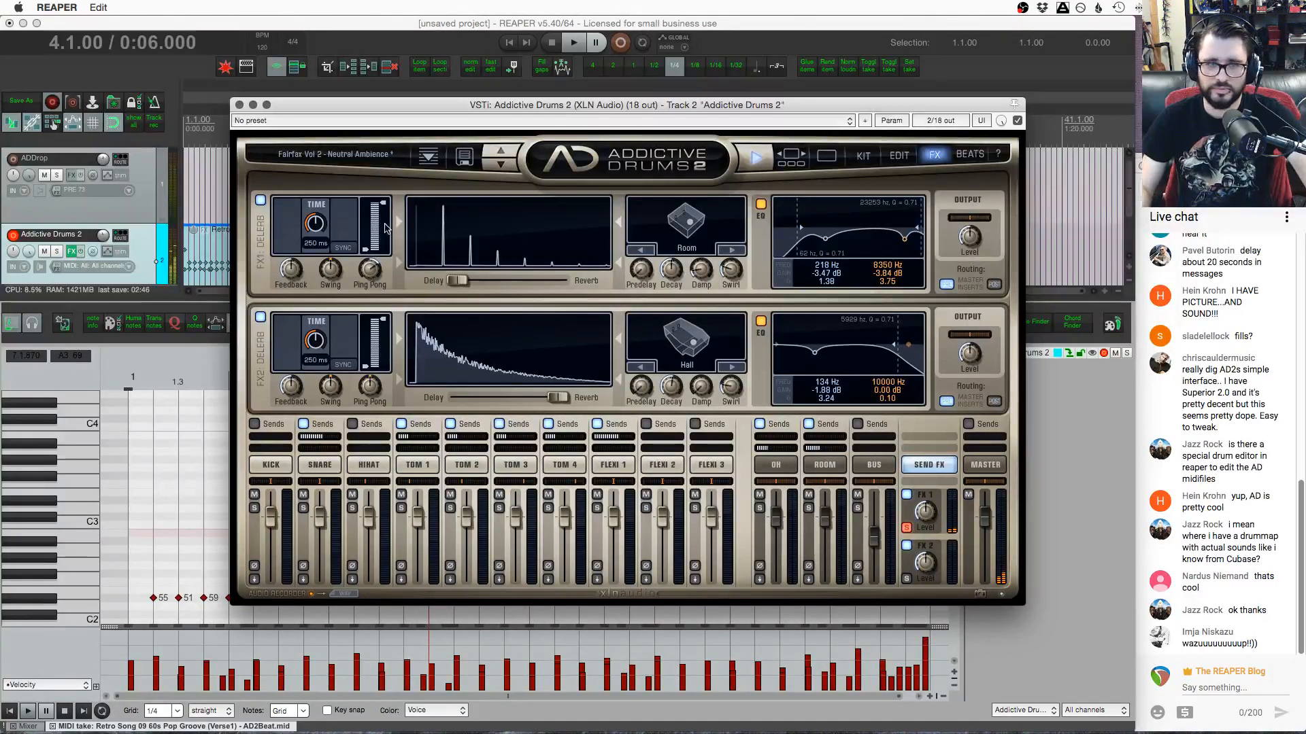
left_click(384, 216)
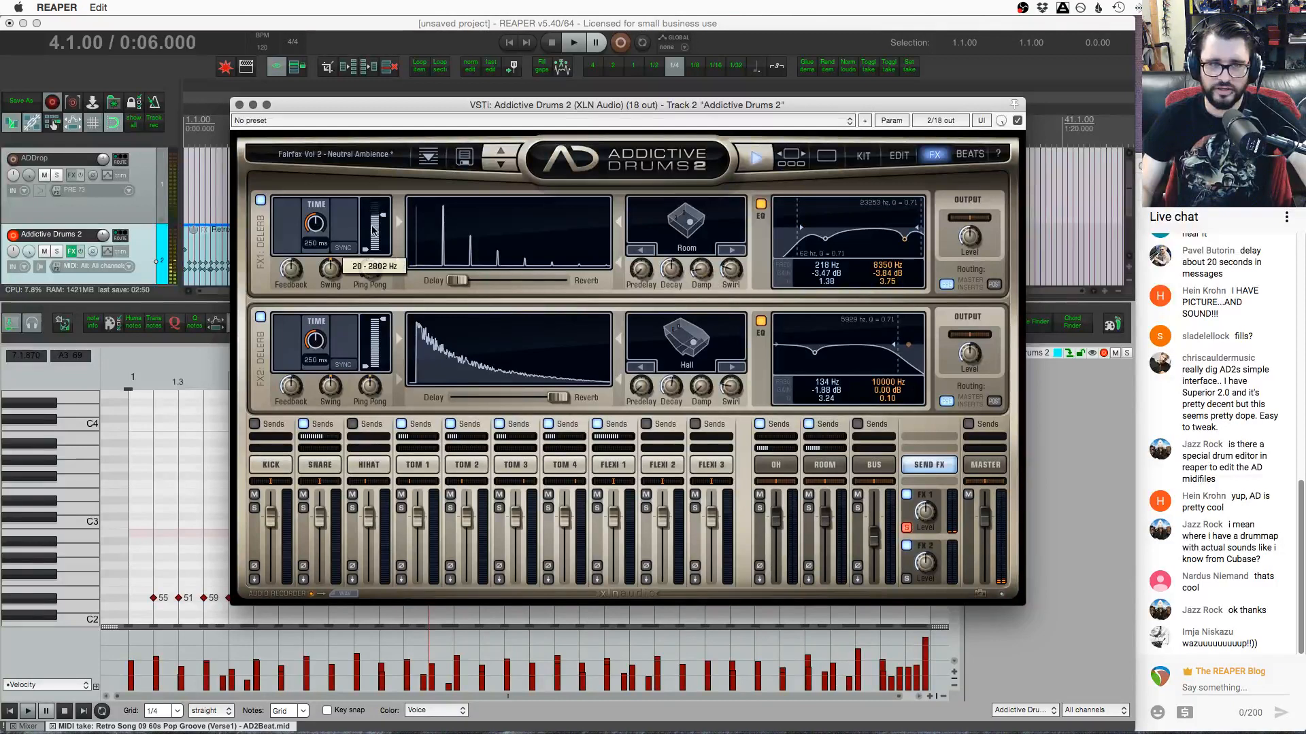
left_click_drag(373, 221, 240, 204)
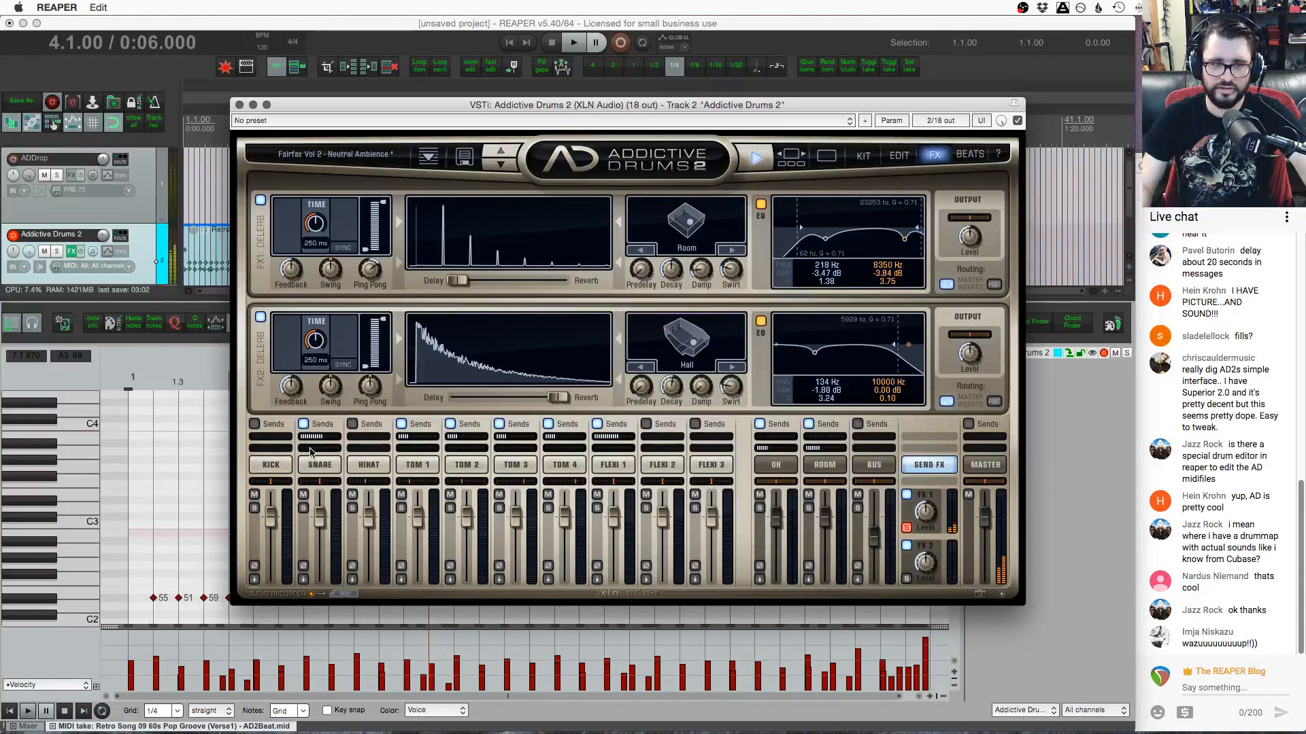
Set the snare's second effect send to 53% and review the OH and Room channels, including the OH pan and width
mouse_move(316, 449)
left_mouse_down()
mouse_move(343, 451)
mouse_move(289, 451)
mouse_move(344, 449)
mouse_move(319, 449)
left_mouse_up()
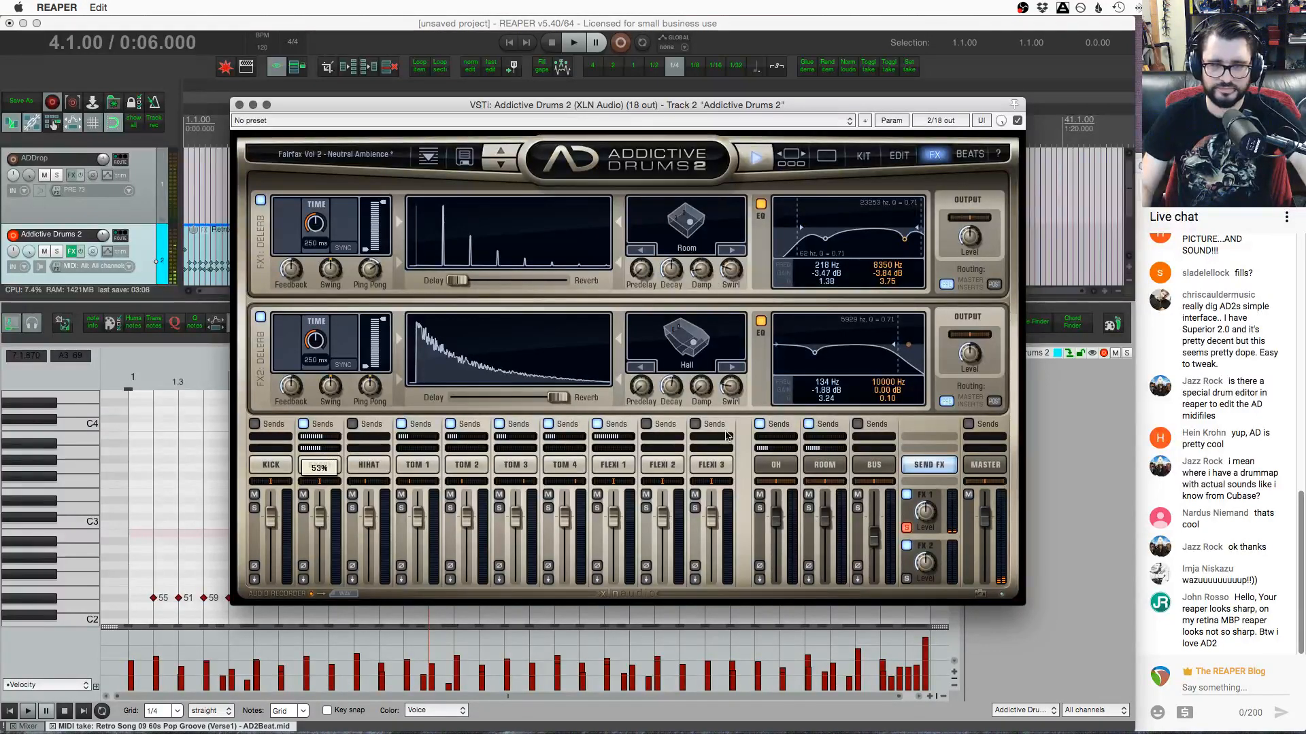
left_click(775, 467)
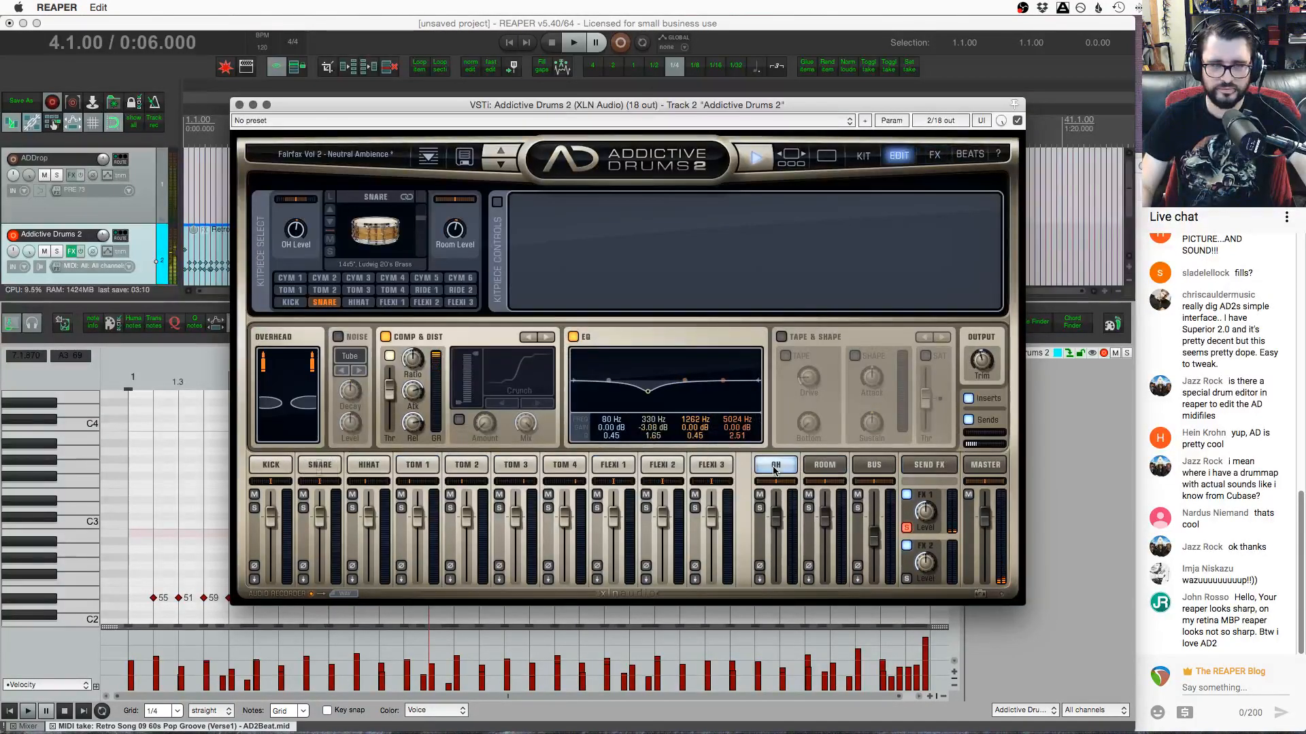
left_click(824, 465)
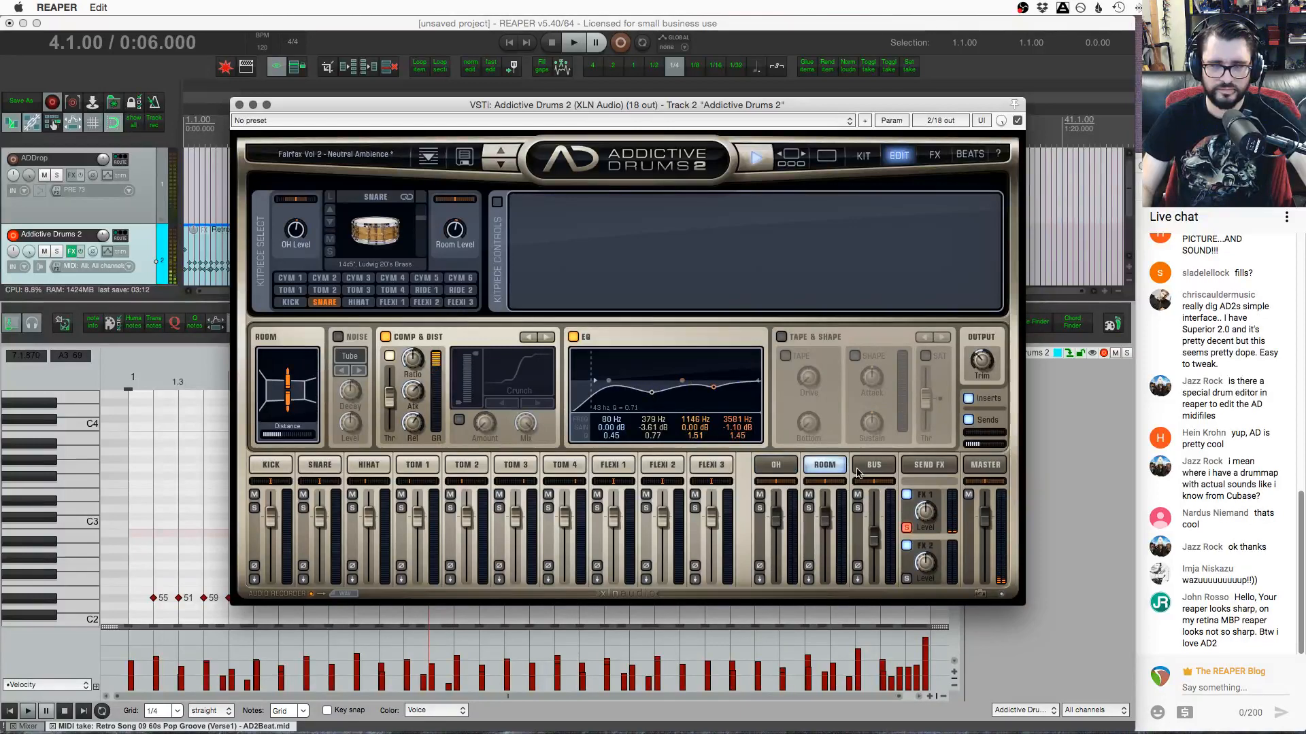
left_click(790, 468)
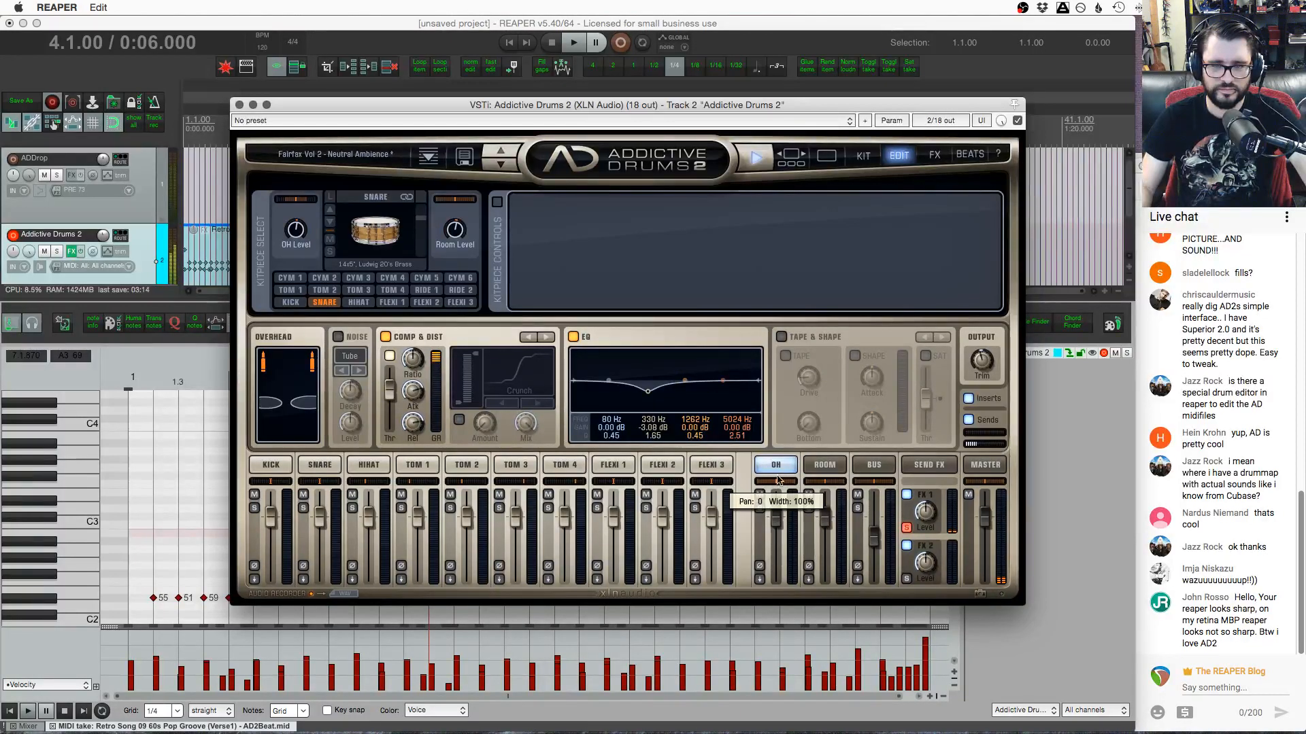
mouse_move(776, 481)
left_mouse_down()
mouse_move(768, 506)
mouse_move(767, 484)
mouse_move(779, 513)
mouse_move(800, 504)
mouse_move(785, 504)
left_mouse_up()
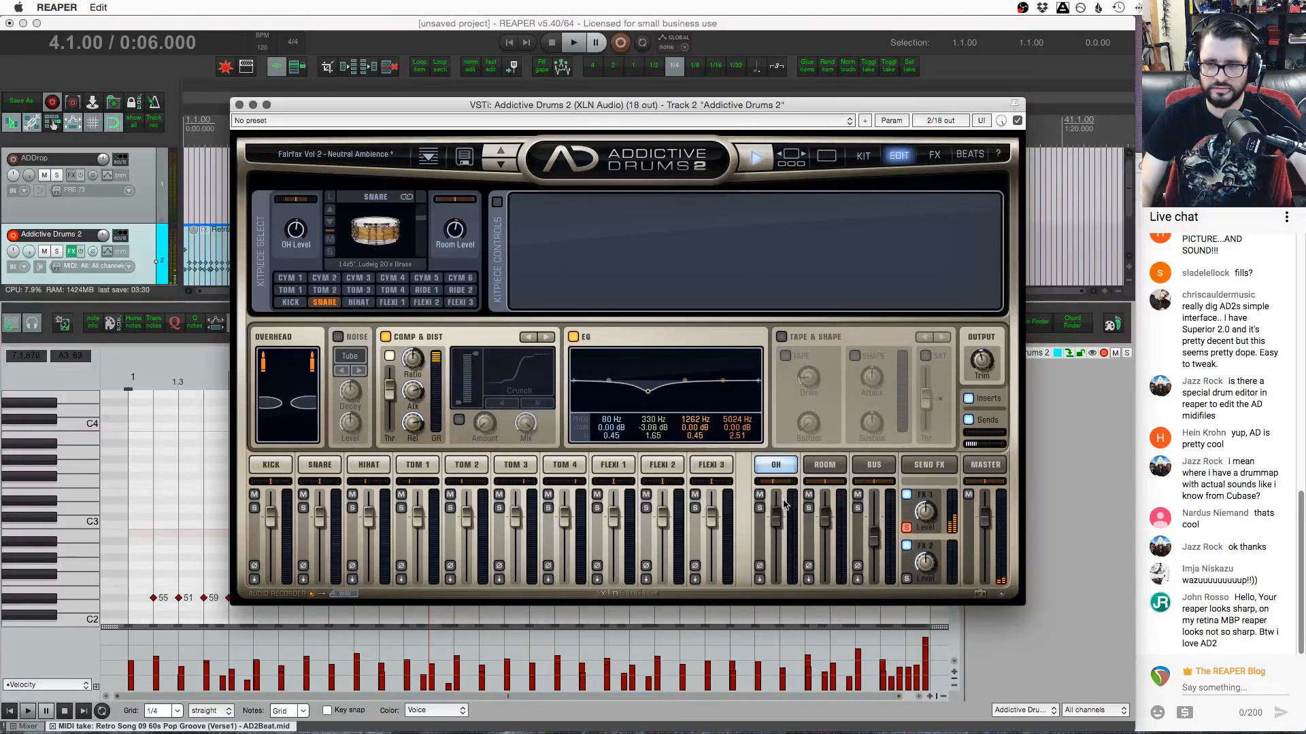
mouse_move(778, 485)
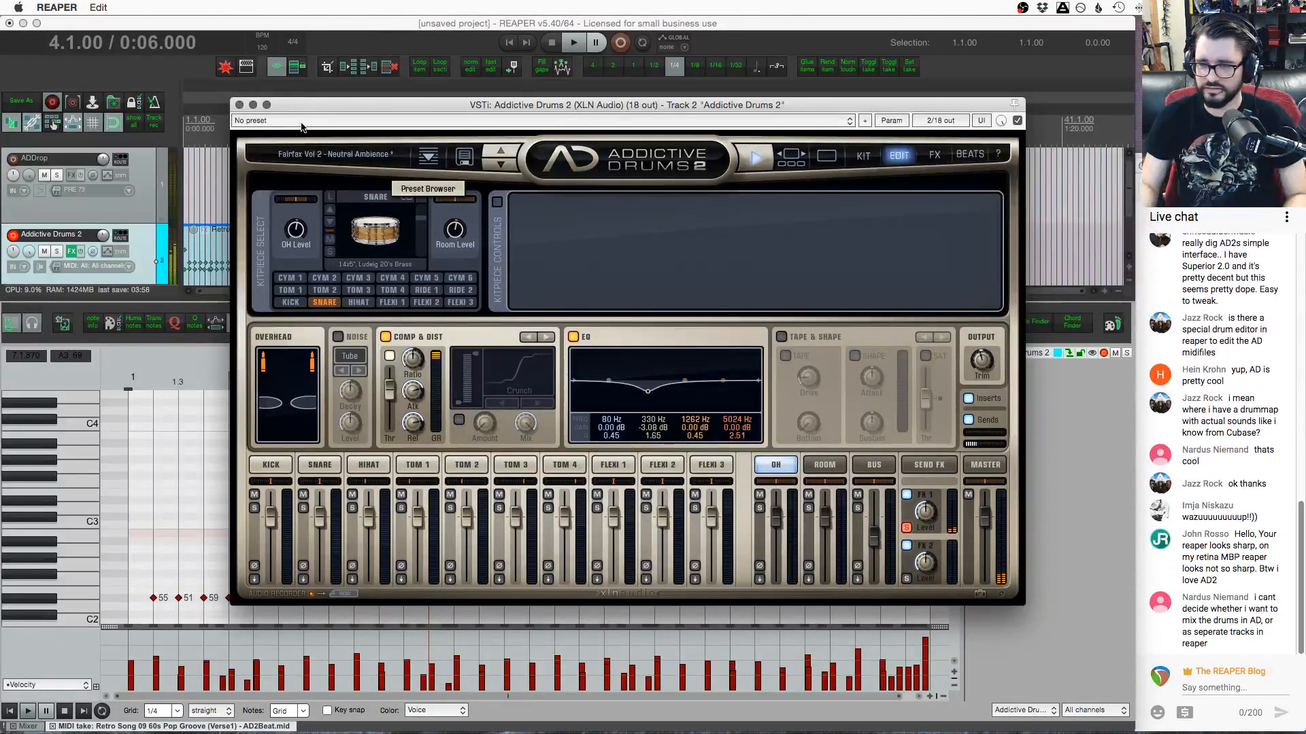
Move the Addictive Drums 2 window lower and return to the effects page with FX 1 unsoloed
left_click_drag(336, 104, 329, 157)
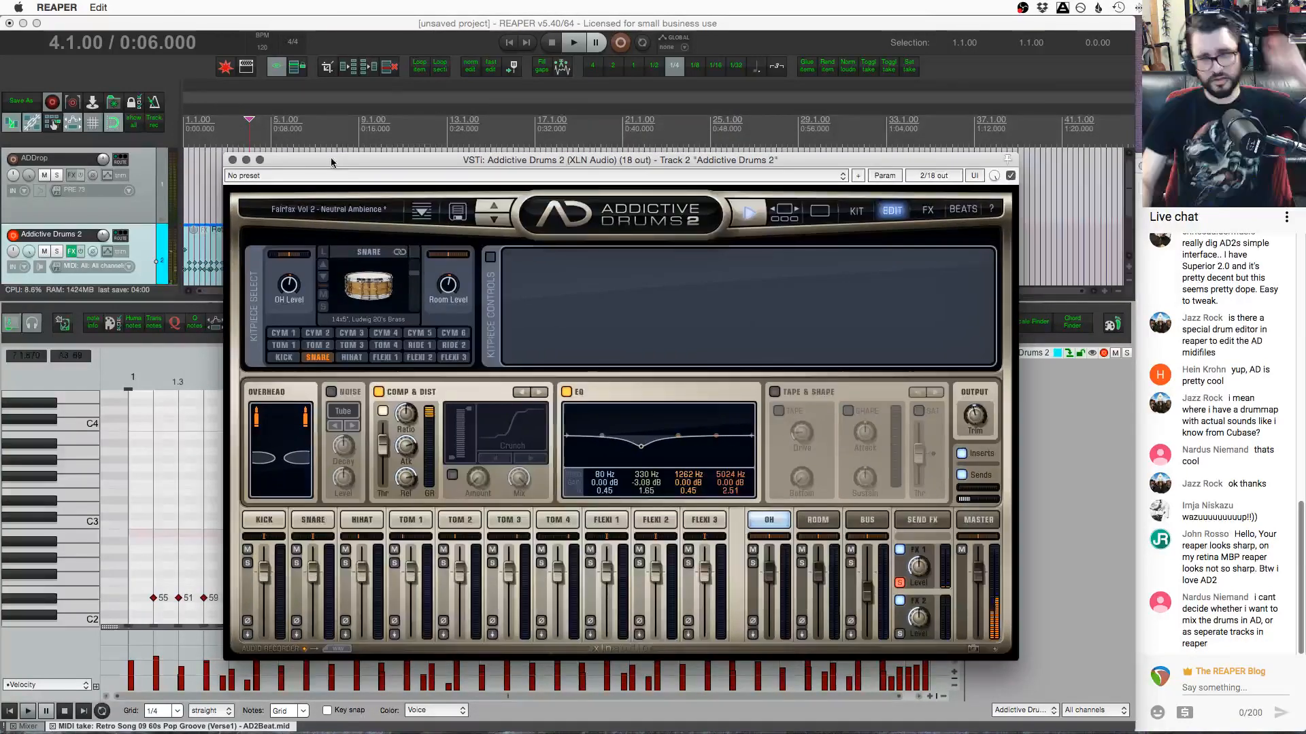
left_click_drag(331, 162, 328, 145)
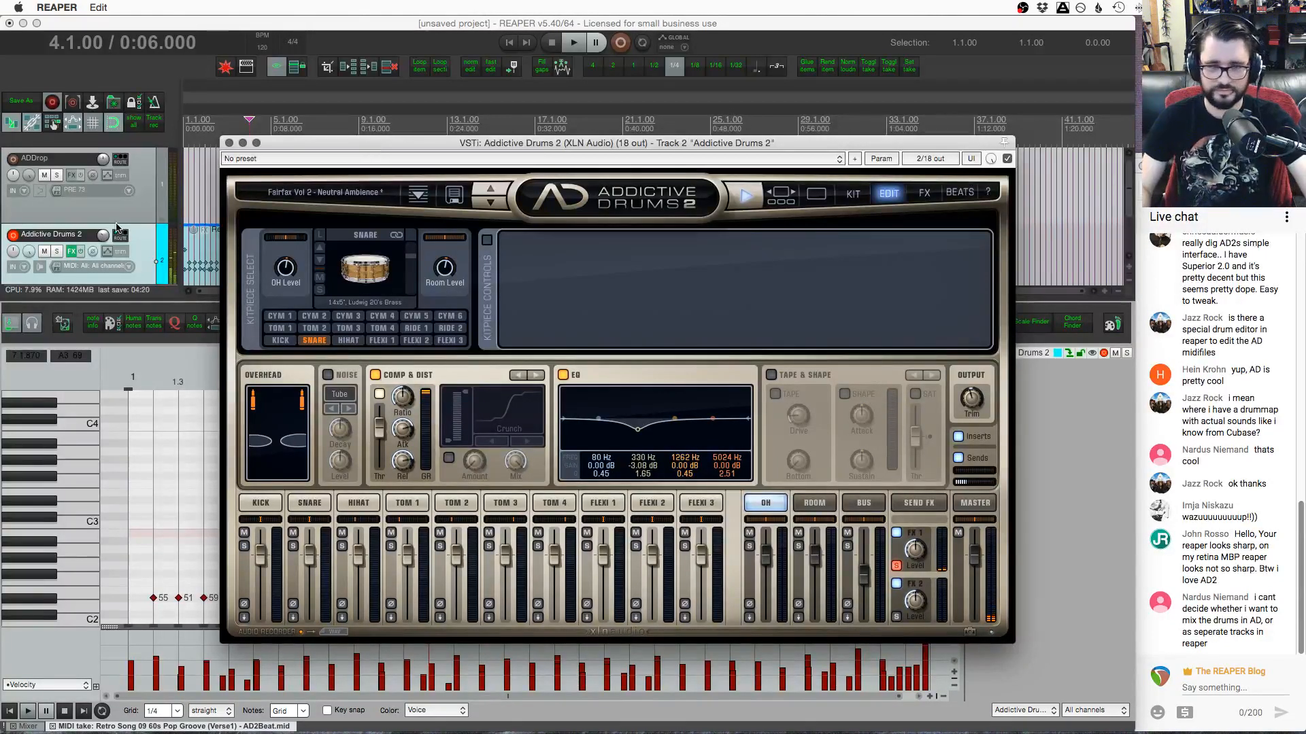
left_click(933, 543)
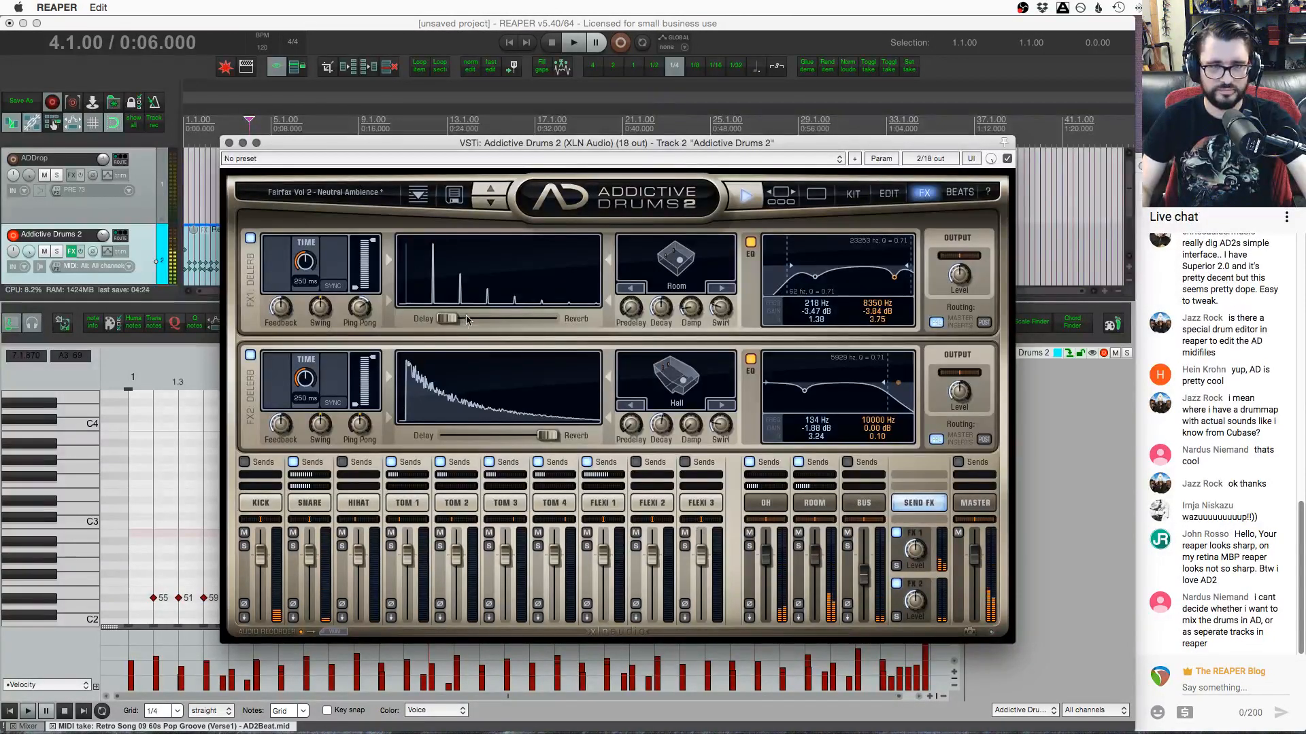
Sync the FX 1 delay time to the project tempo, try 1/16, settle on 1/16T and keep the blend mostly on delay
left_click_drag(476, 324, 460, 325)
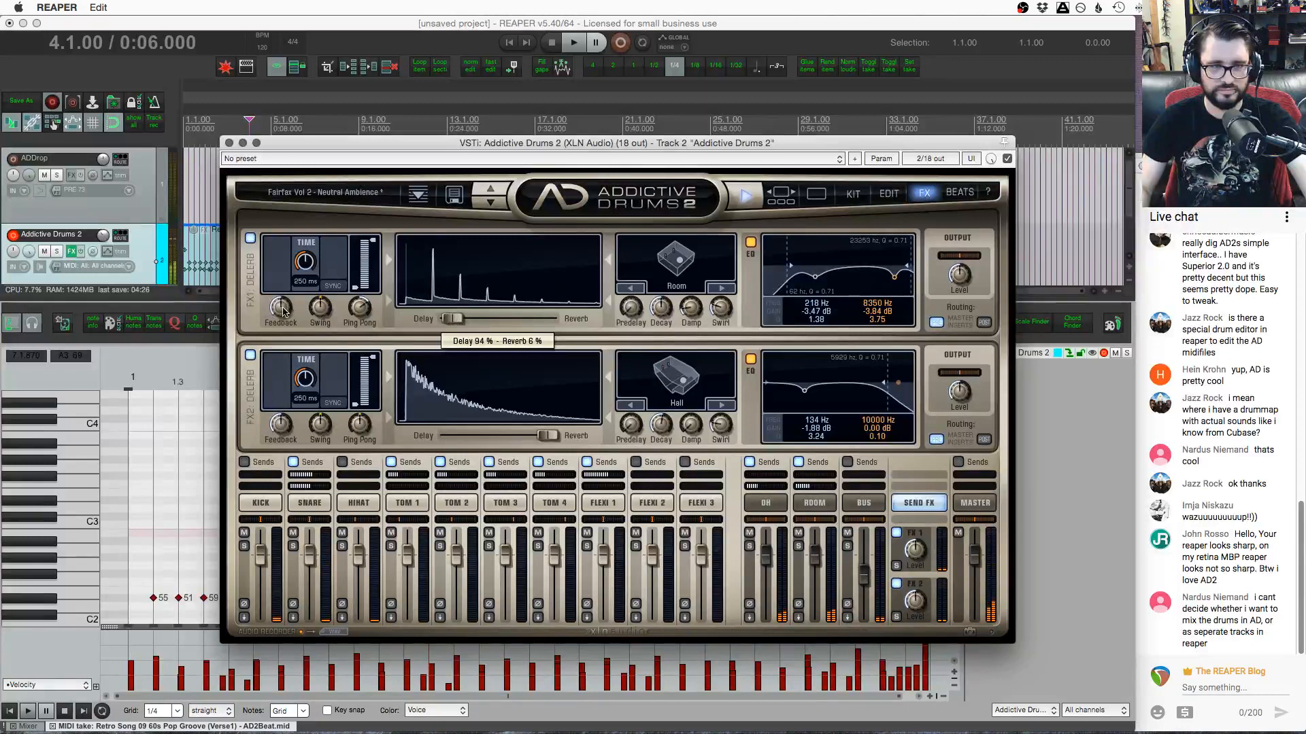
left_click_drag(306, 264, 305, 254)
left_click(332, 286)
left_click(305, 250)
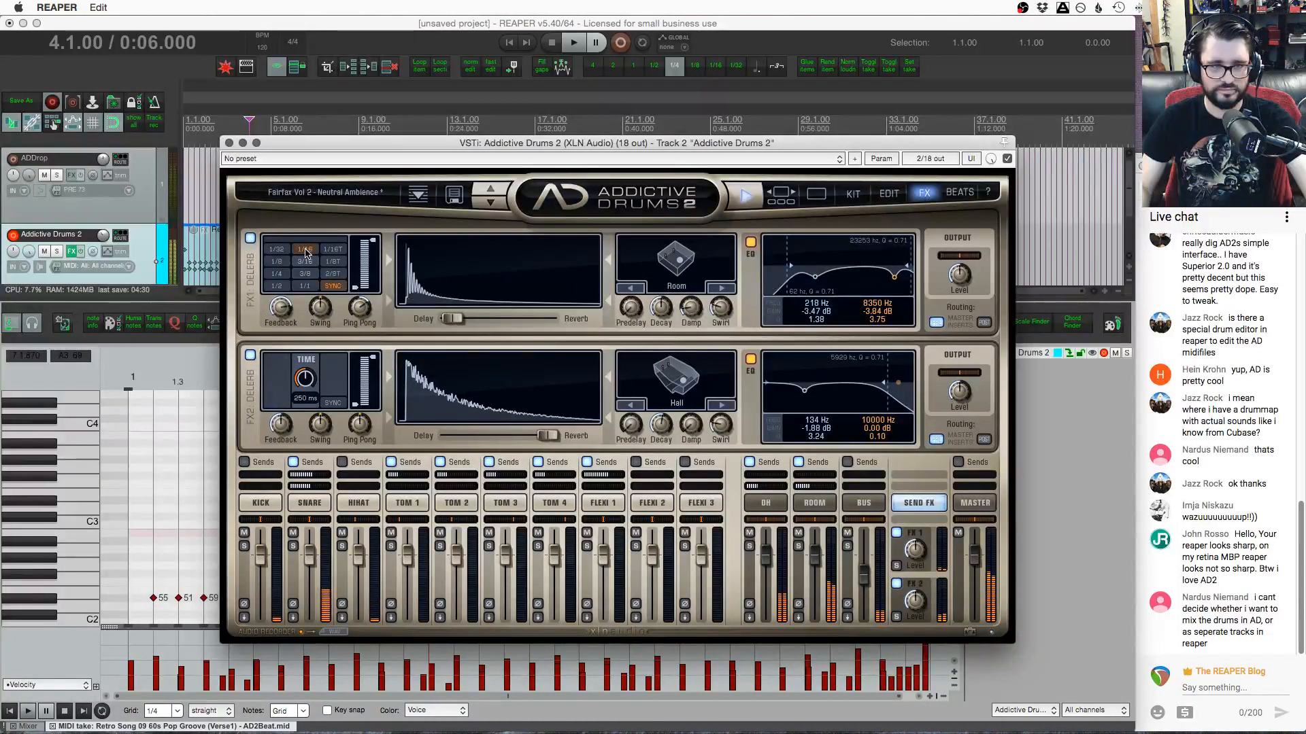
left_click(333, 250)
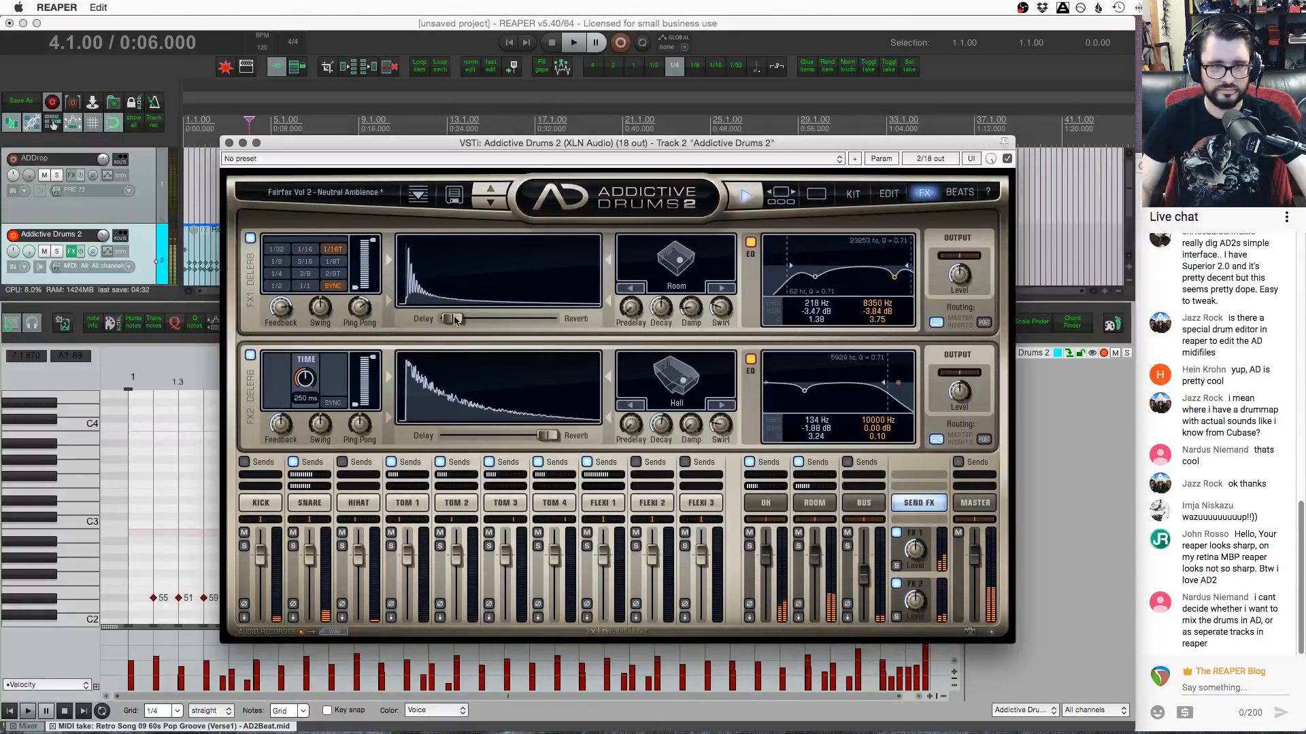
left_click_drag(452, 319, 404, 353)
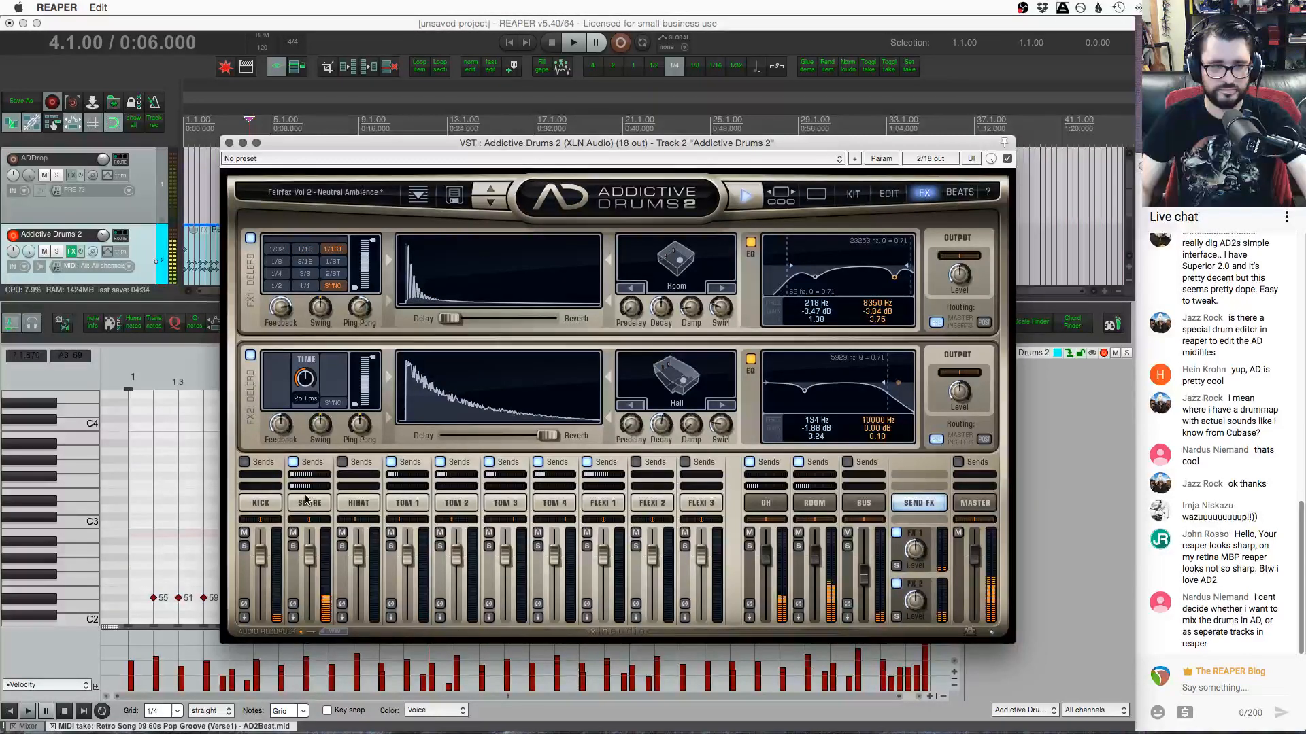
Solo the snare, try the FX 1 swing and set the FX 1 blend to 24% delay and 76% reverb
left_click(293, 546)
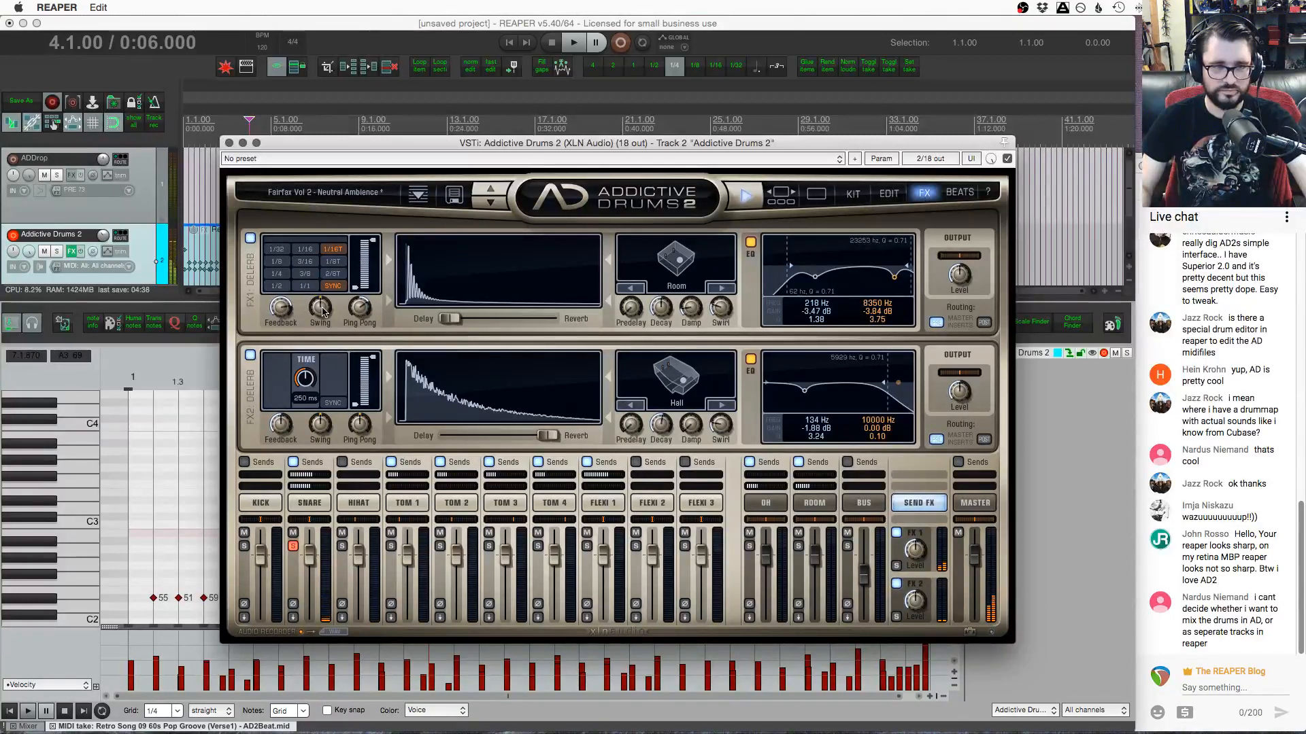
mouse_move(324, 331)
left_click_drag(323, 331, 381, 345)
left_click_drag(451, 320, 523, 321)
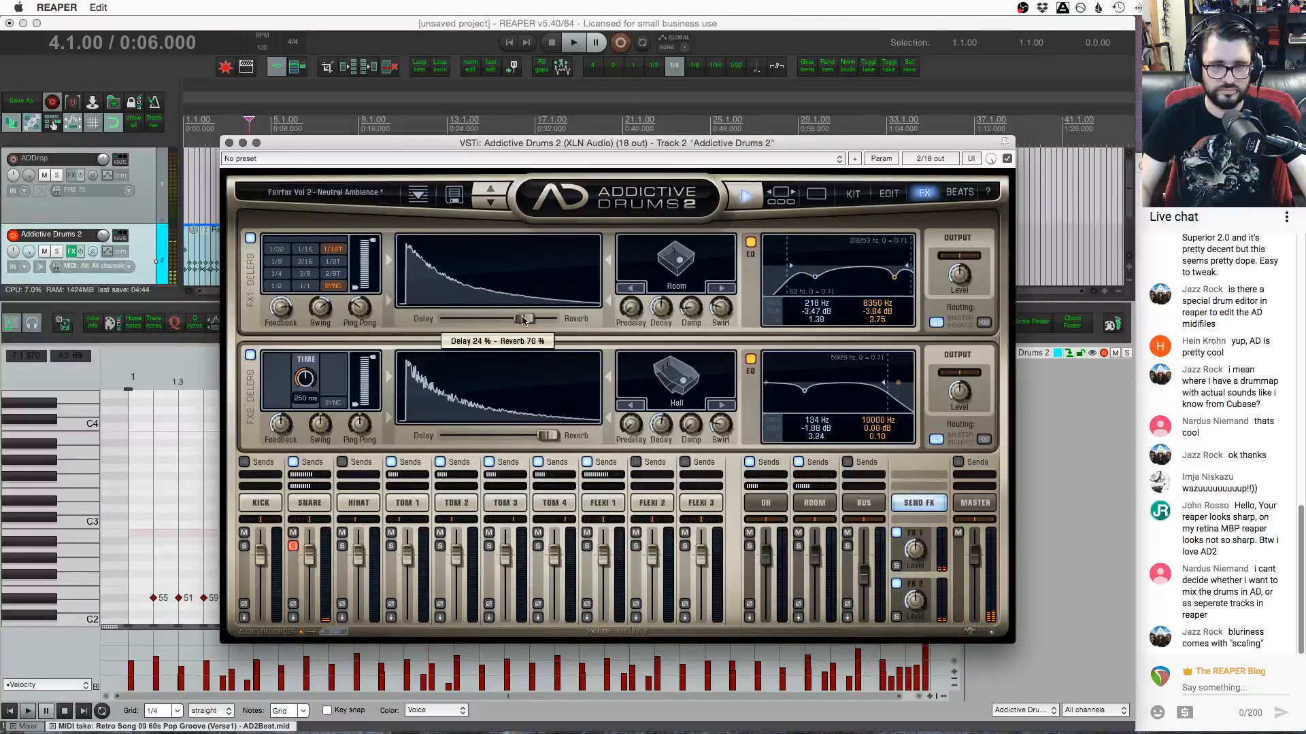
Try the FX 1 predelay and audition the Amb reverb type, ending on Plate
left_click_drag(627, 315, 628, 312)
left_click(630, 287)
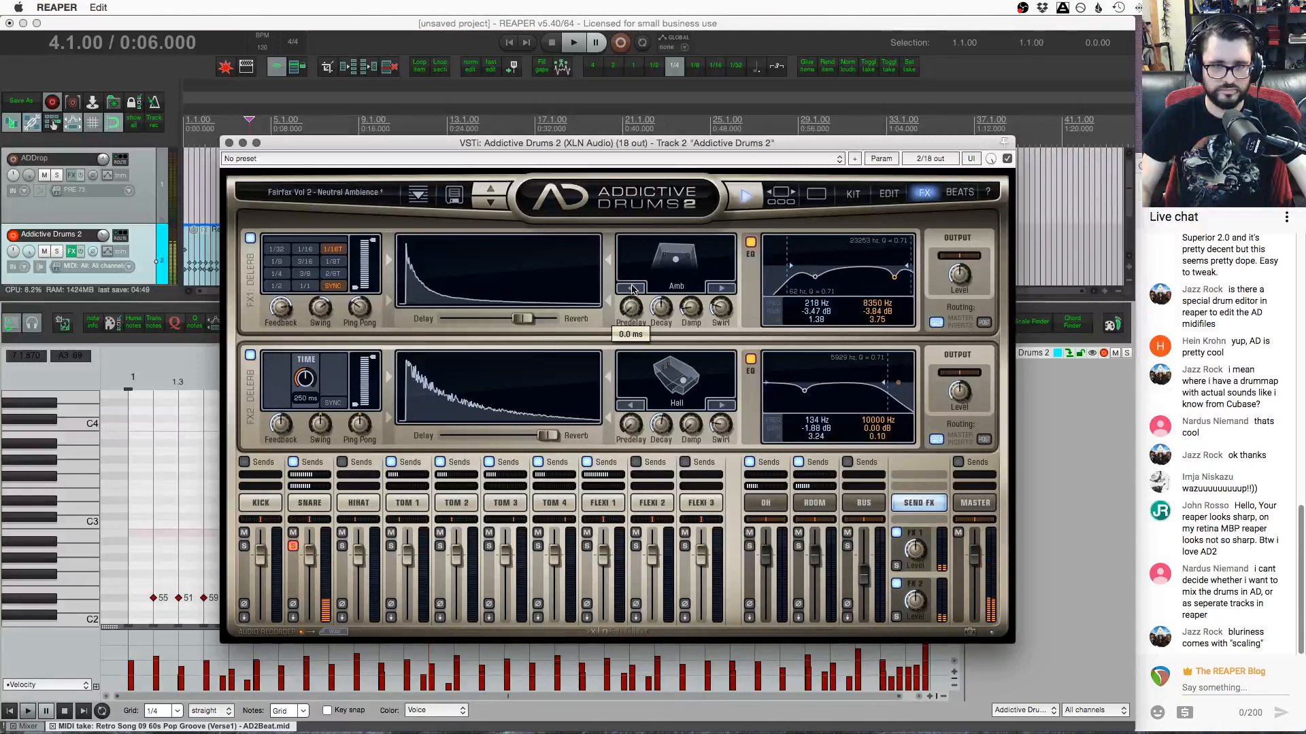
left_click(630, 288)
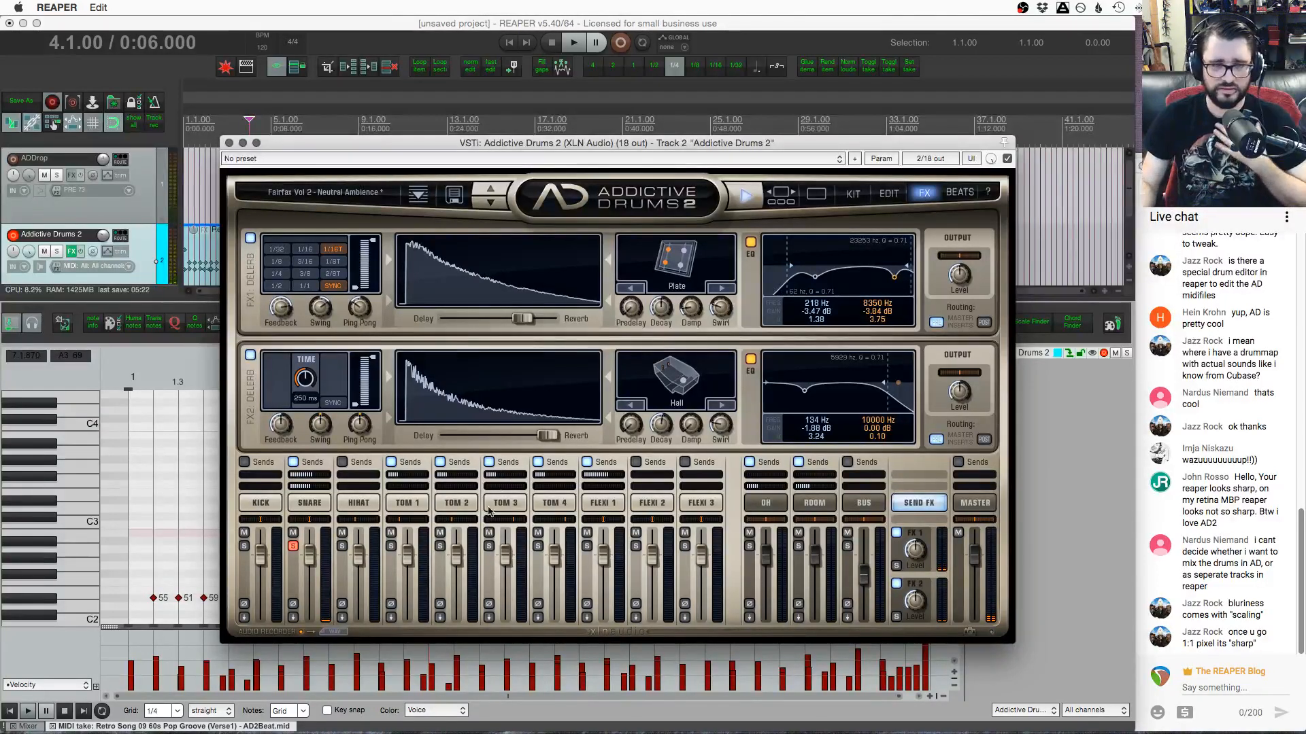
Enable the snare's kitpiece controls and volume envelope, and shorten the envelope to a 5.0 ms decay with 0.00 dB sustain level
left_click(313, 511)
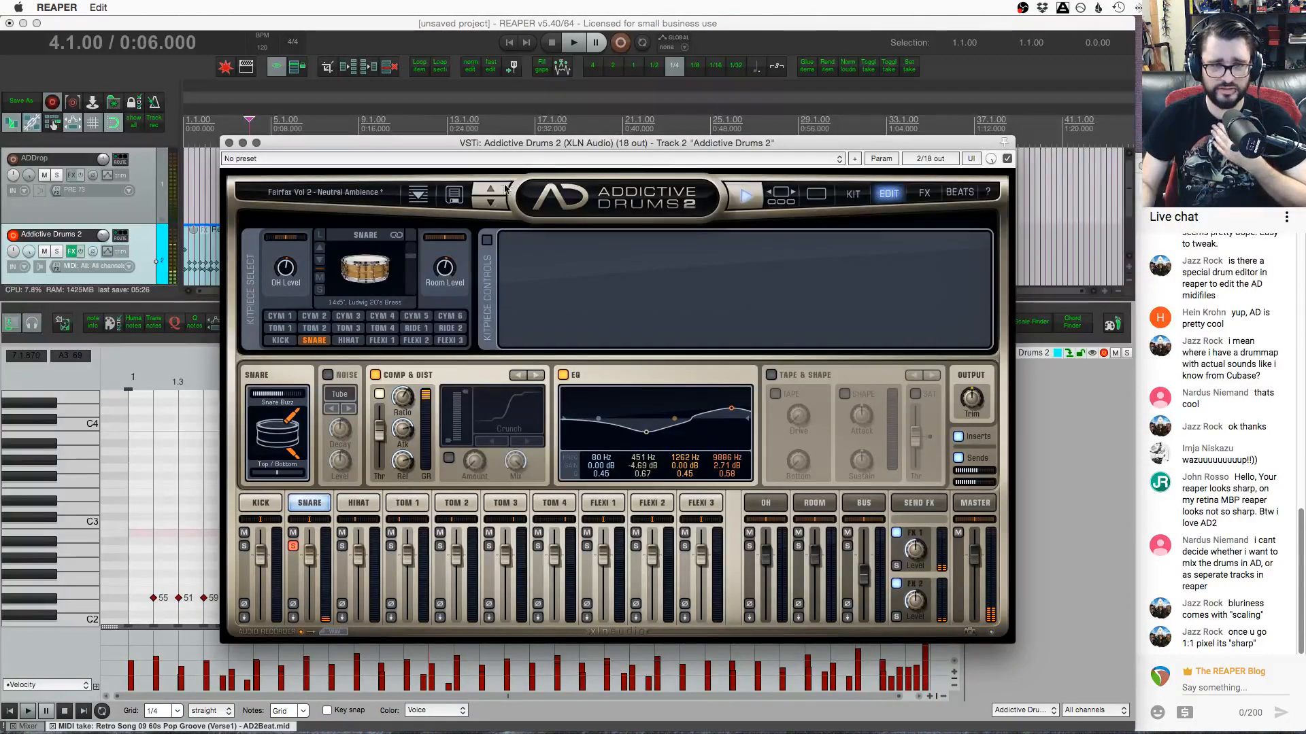
left_click(487, 241)
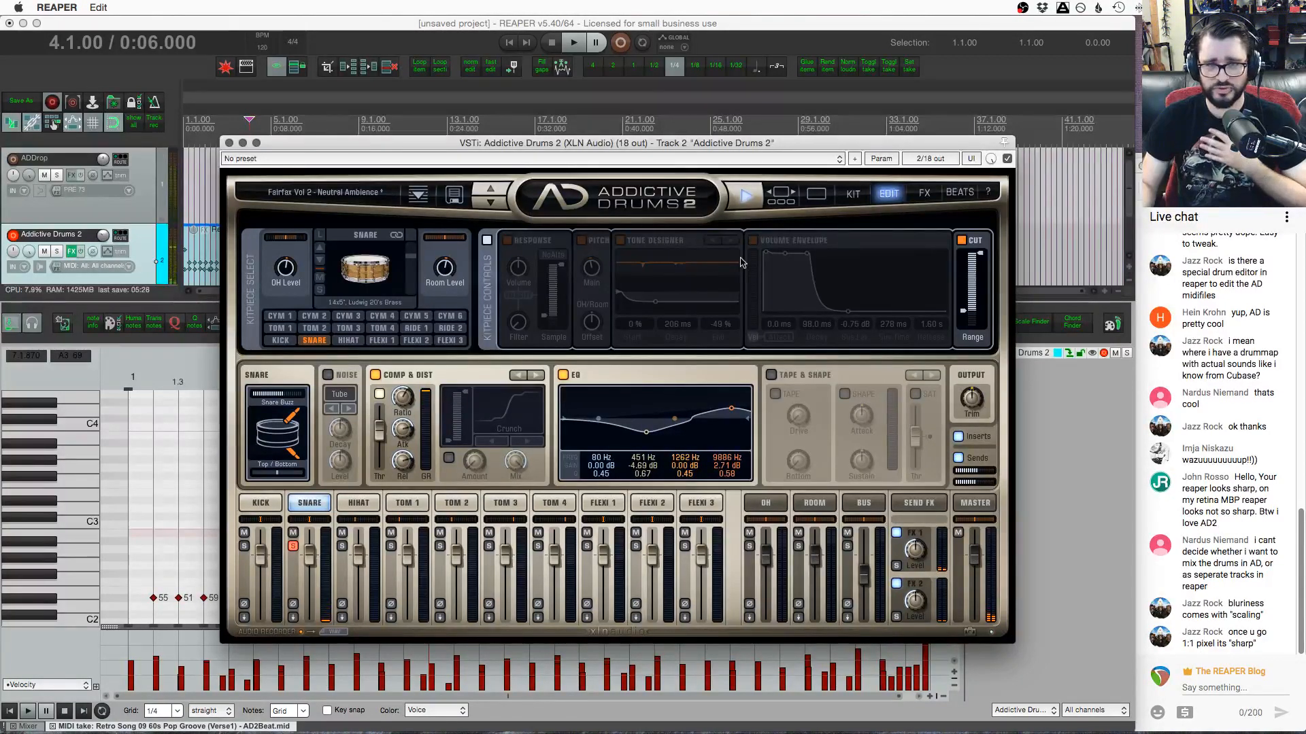
left_click(753, 240)
mouse_move(808, 258)
left_mouse_down()
mouse_move(801, 315)
mouse_move(770, 294)
mouse_move(808, 285)
left_mouse_up()
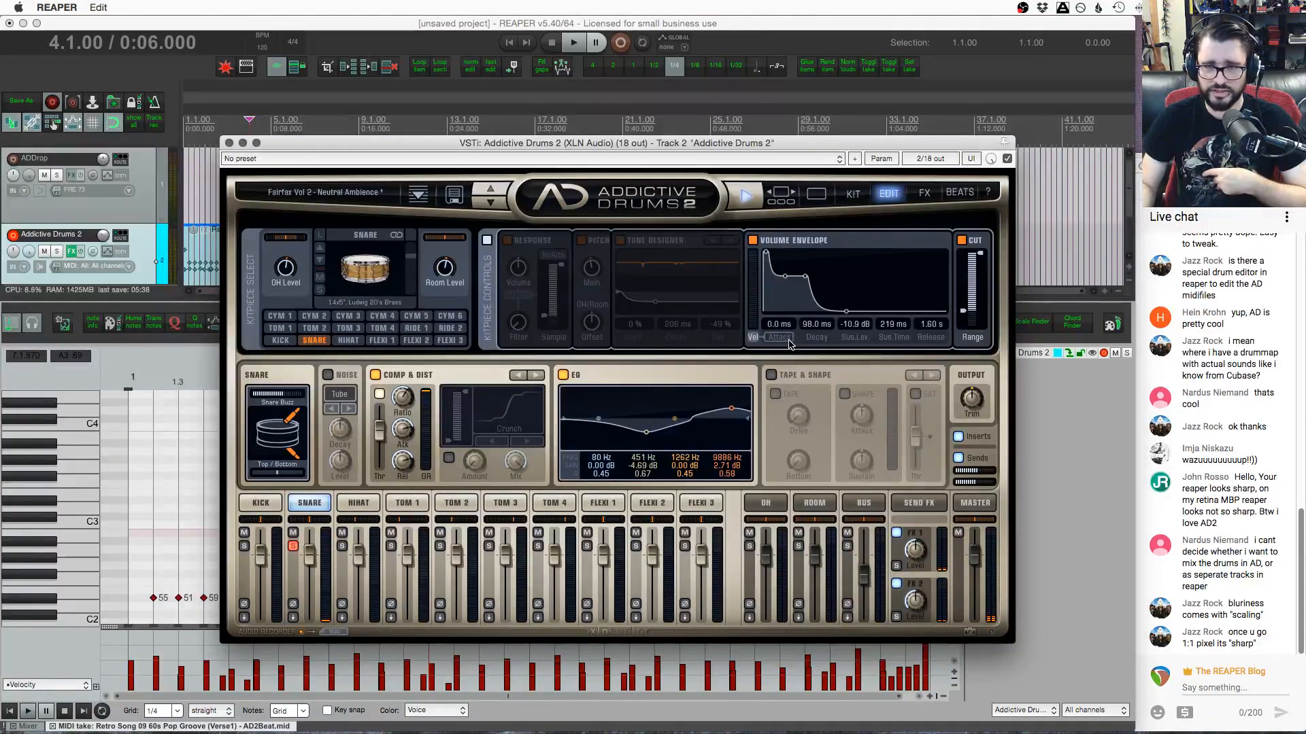
left_click_drag(765, 253, 787, 272)
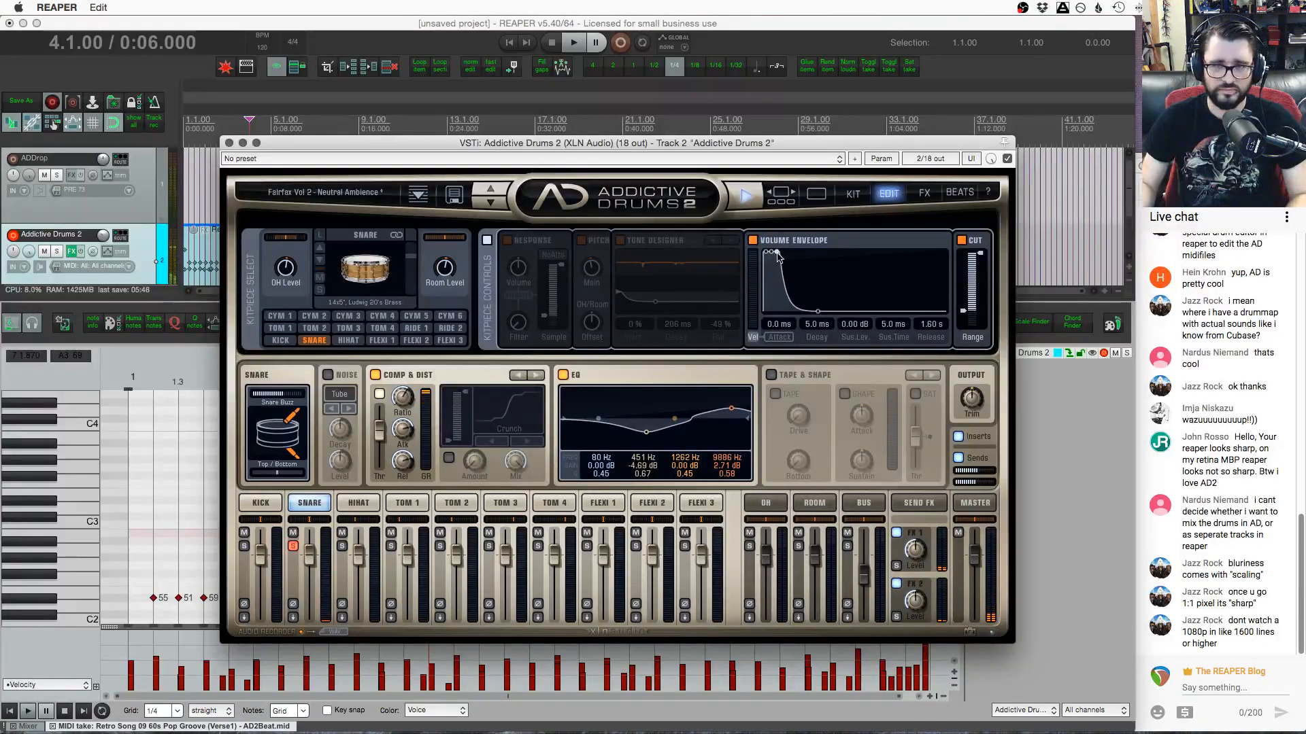
Turn off the snare's compression and distortion, and audition the DC and Muff noise types before disabling noise
left_click(375, 375)
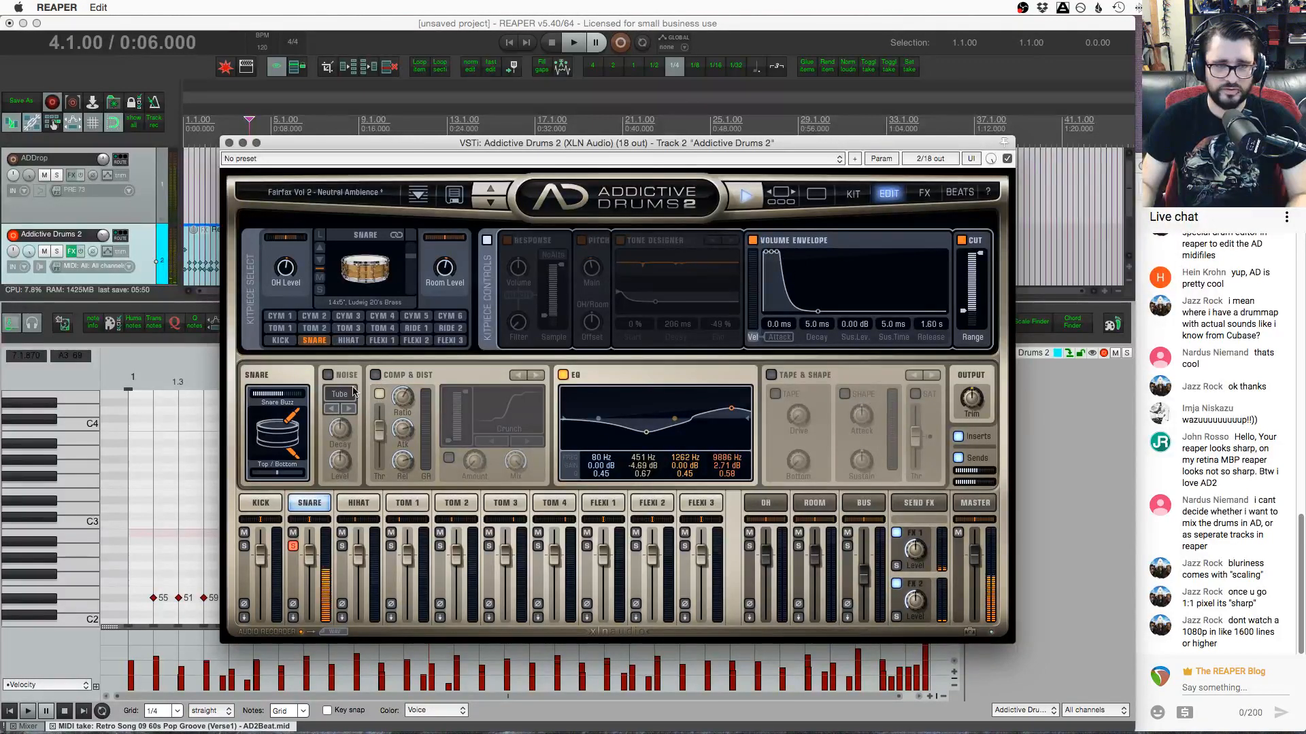
left_click(345, 375)
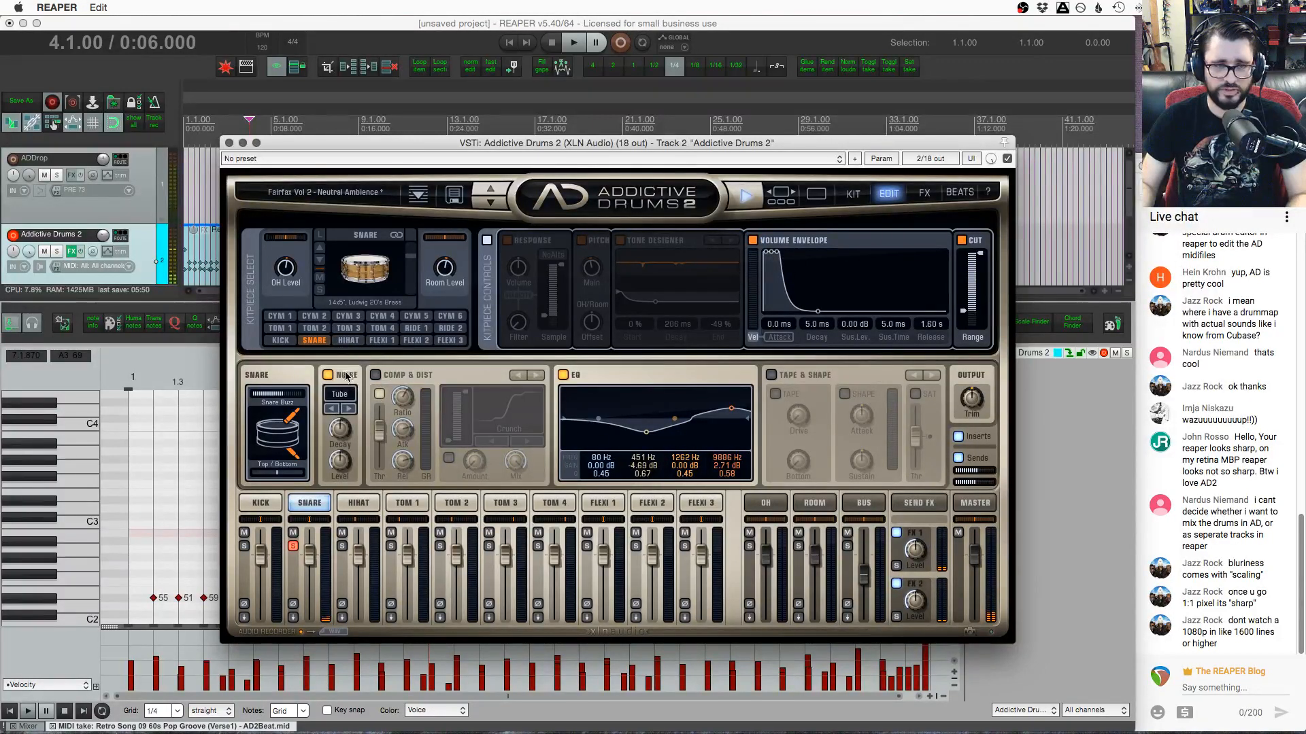
left_click(347, 409)
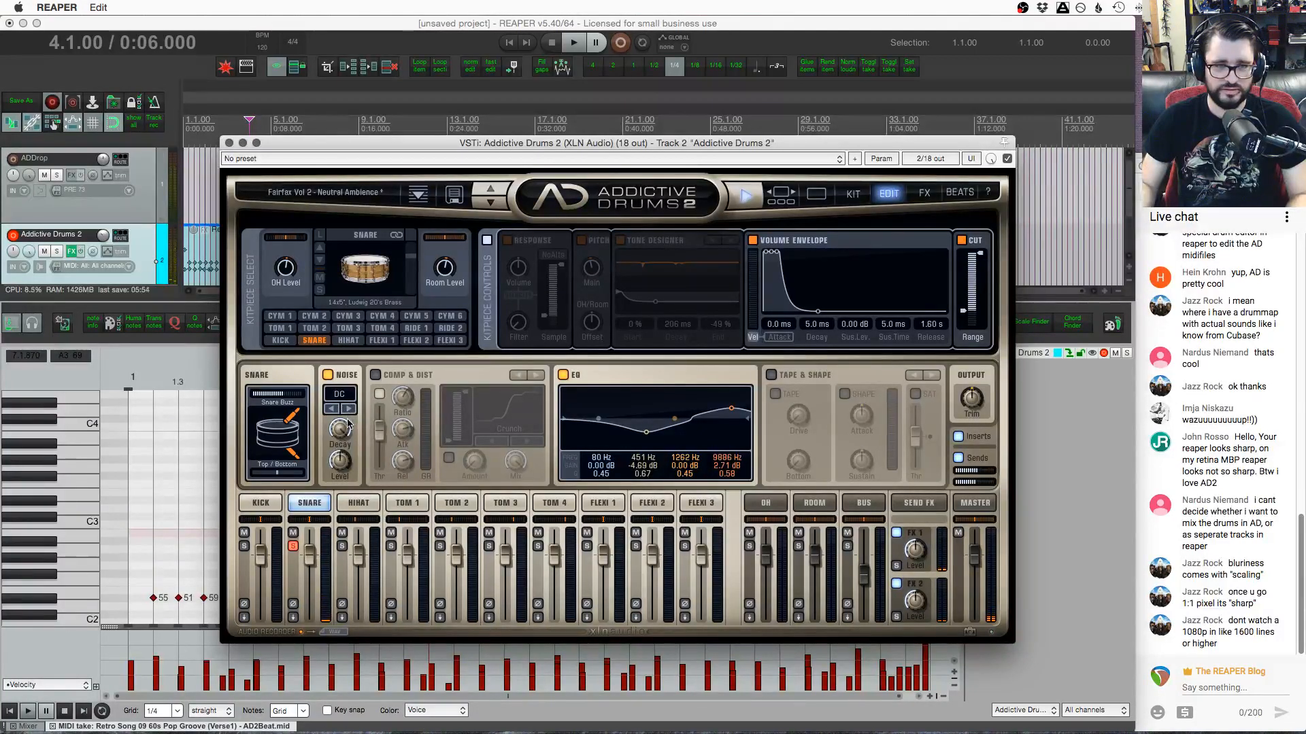
left_click(348, 409)
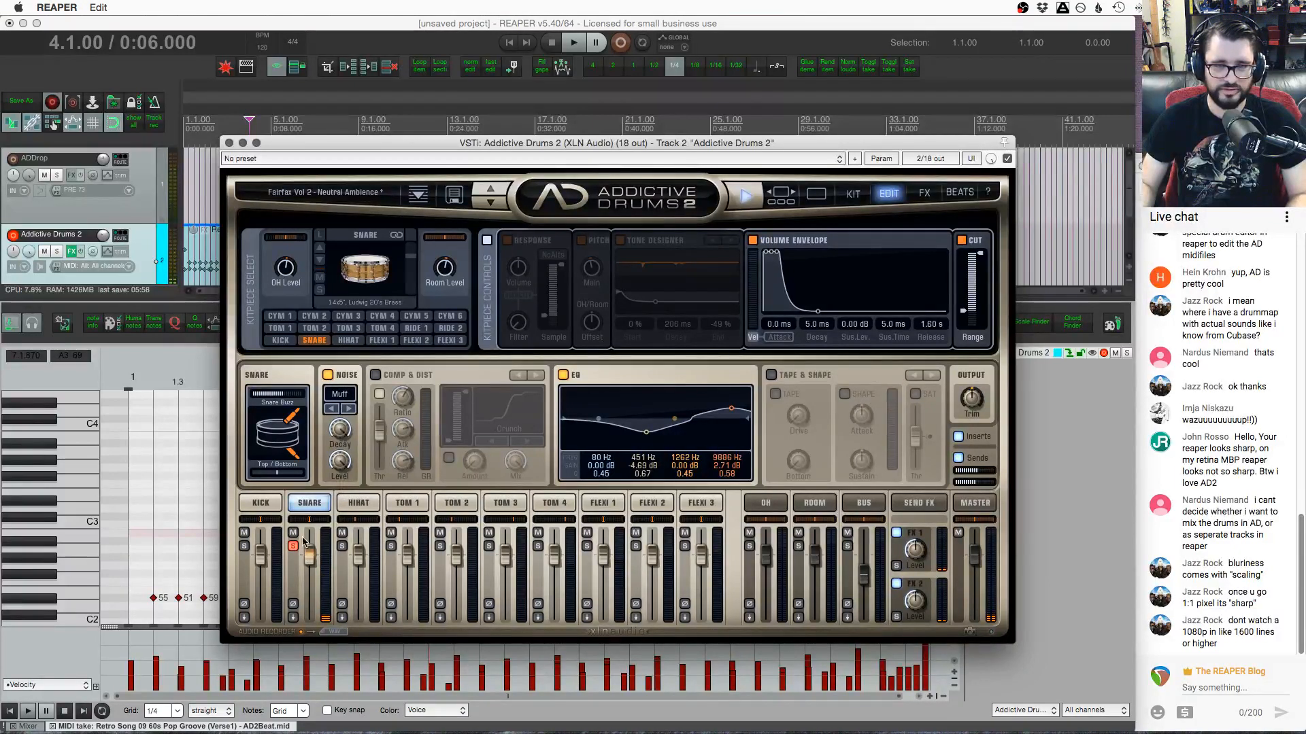
left_click(328, 375)
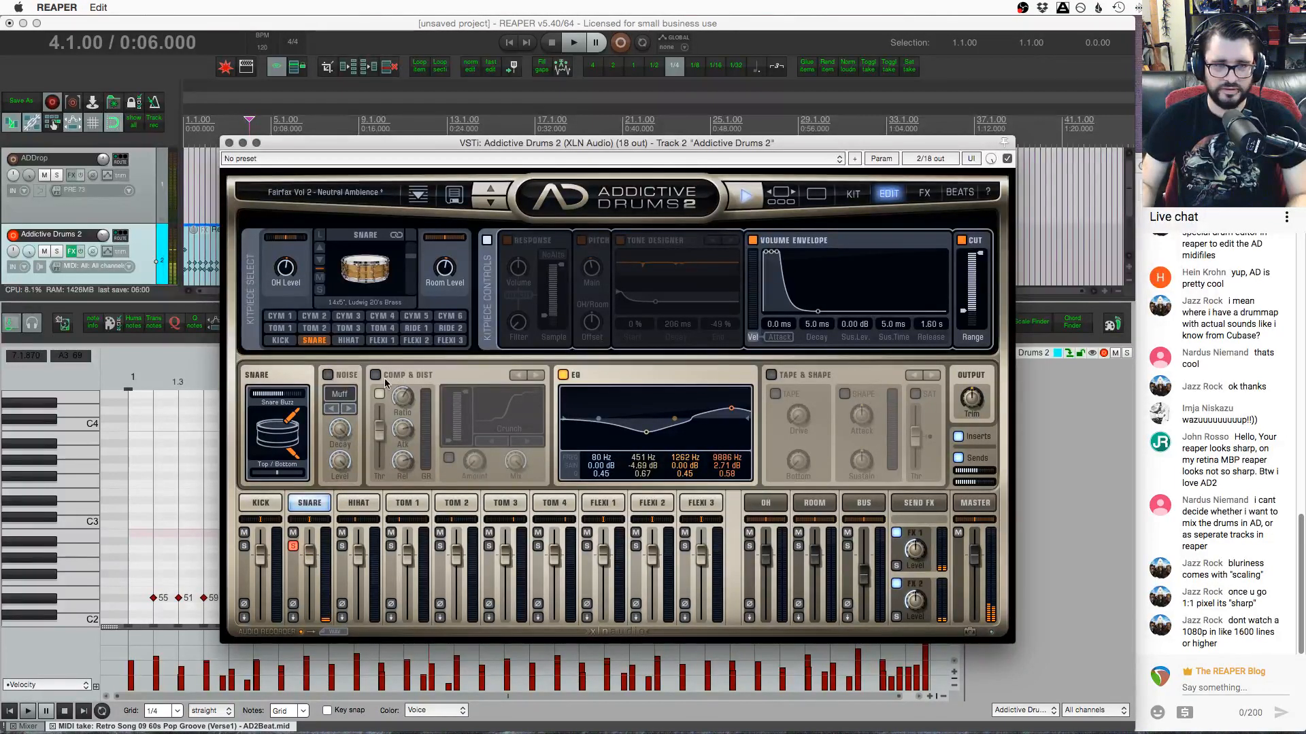
Reshape the snare EQ, setting the bands to -2.61 dB at 80 Hz, 0.23 dB at 145 Hz and -0.26 dB at 1143 Hz
left_click_drag(644, 436, 564, 425)
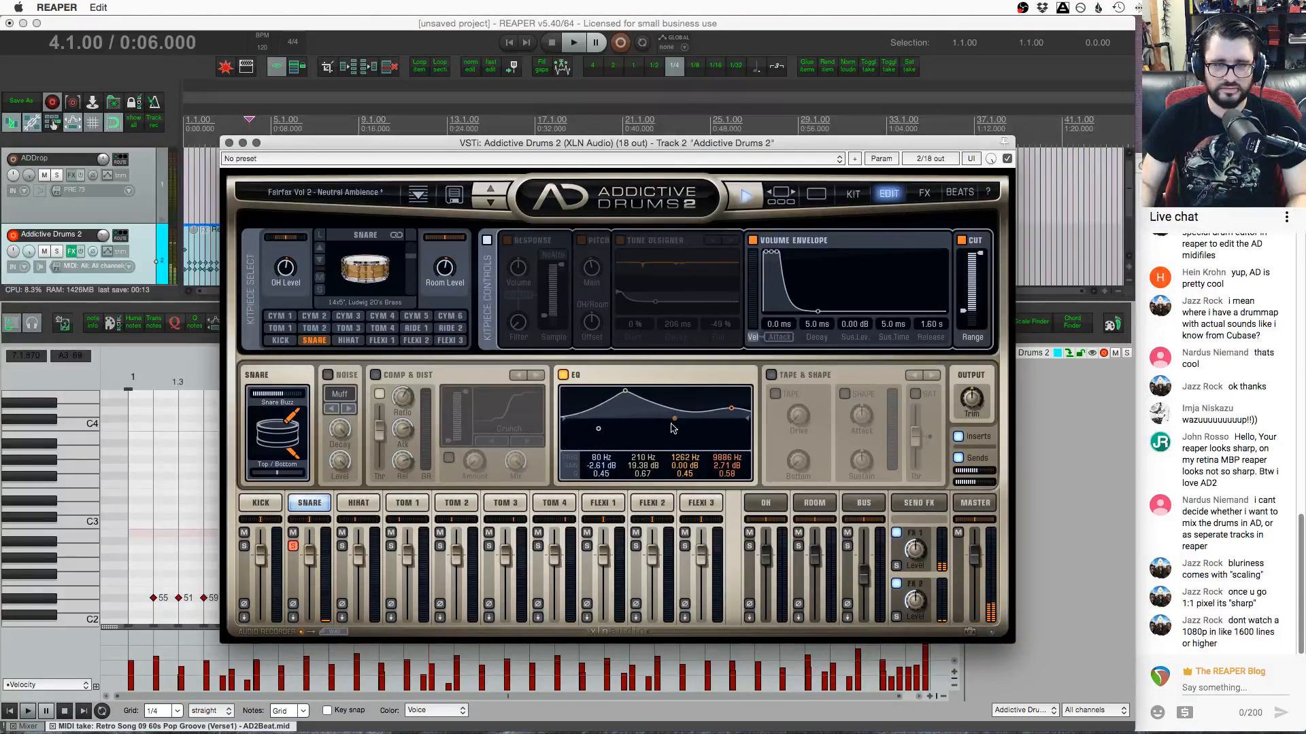
left_click_drag(671, 424, 615, 415)
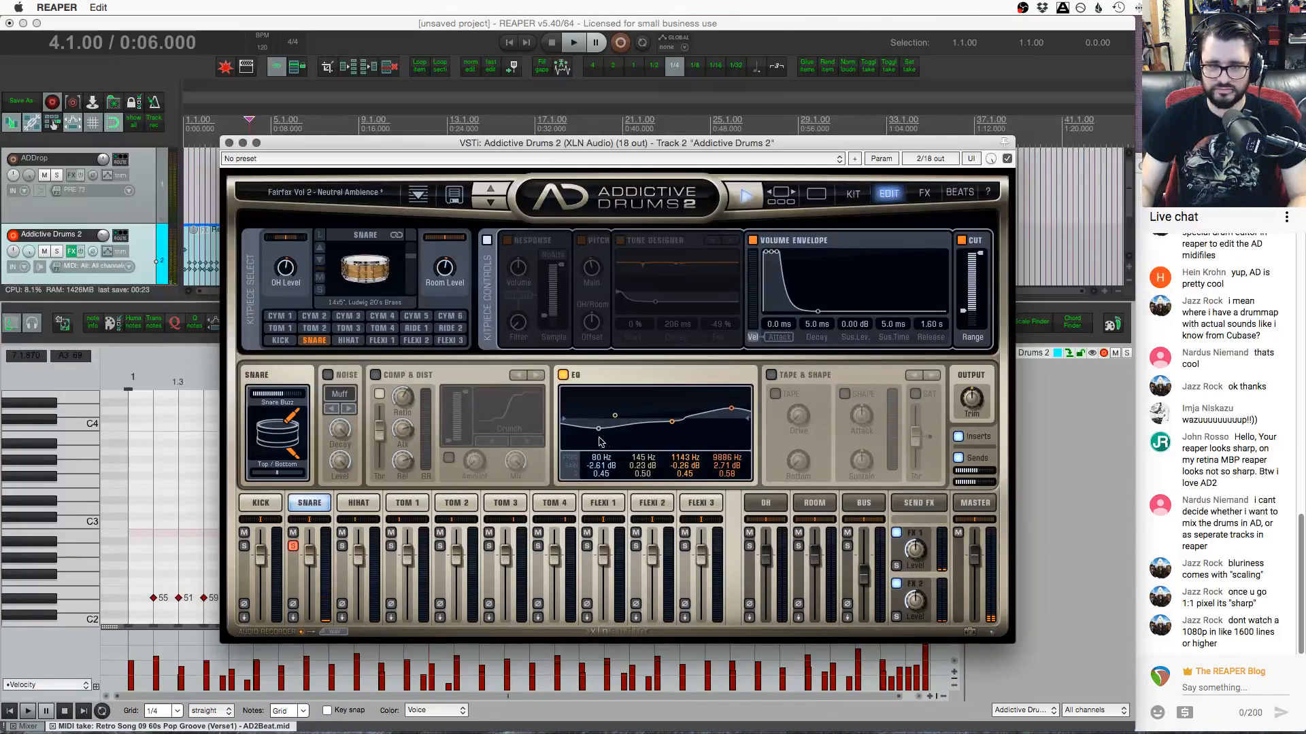
Reshape the snare EQ's lowest band into a boost of 4.19 dB at 107 Hz with a width of 1.72
left_click_drag(598, 429, 625, 405)
scroll(624, 406, "up", 10)
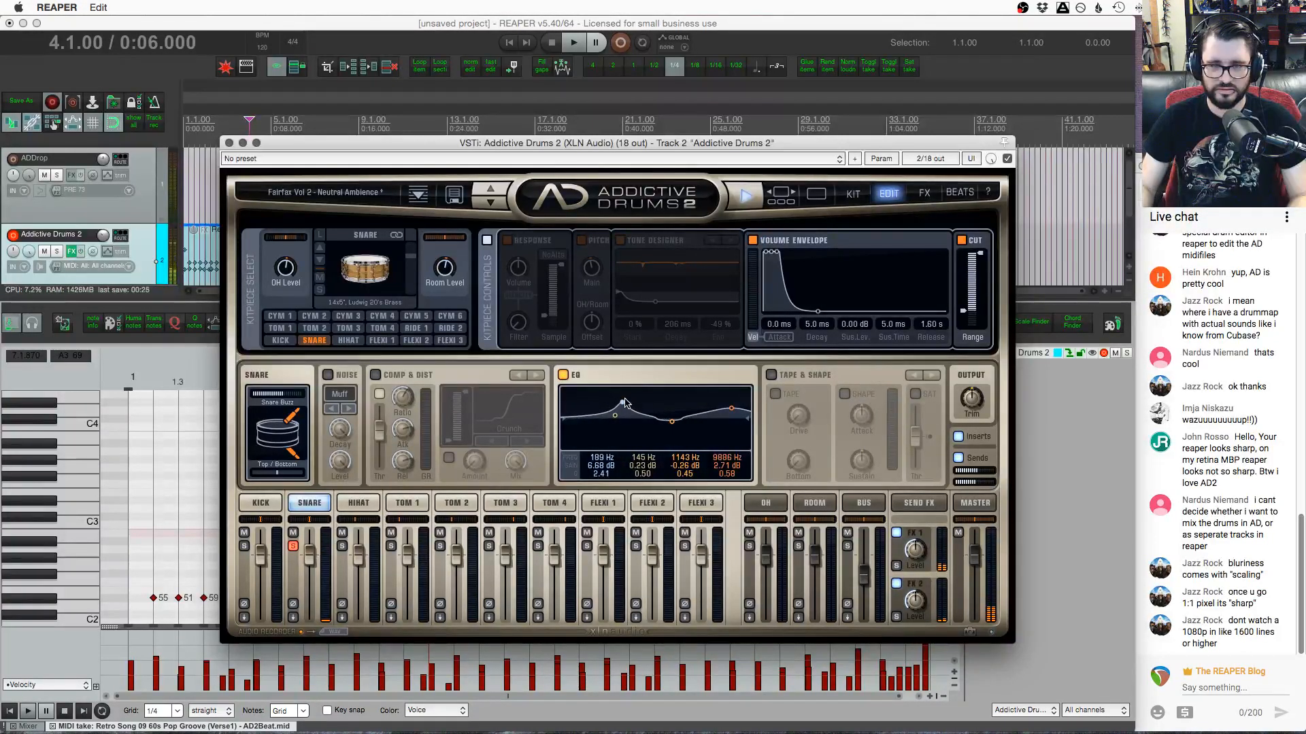
scroll(627, 408, "down", 3)
scroll(626, 406, "up", 1)
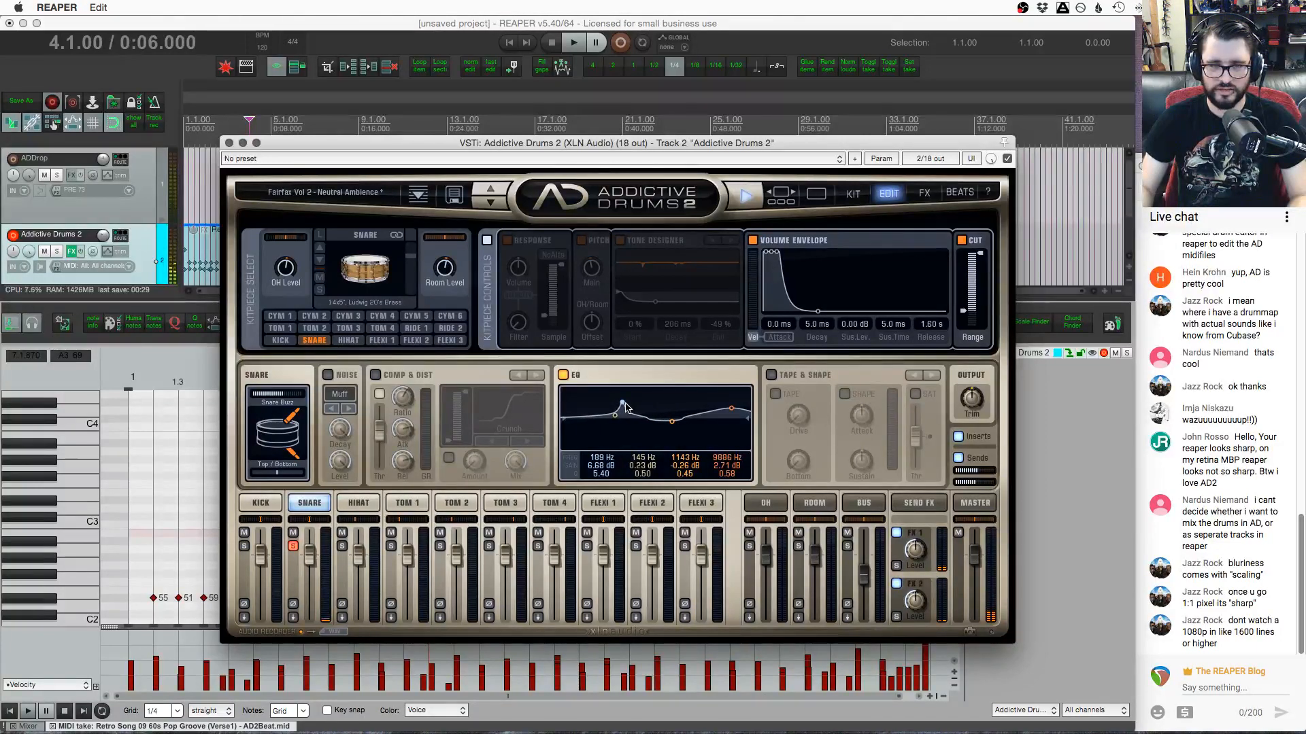
scroll(624, 406, "down", 1)
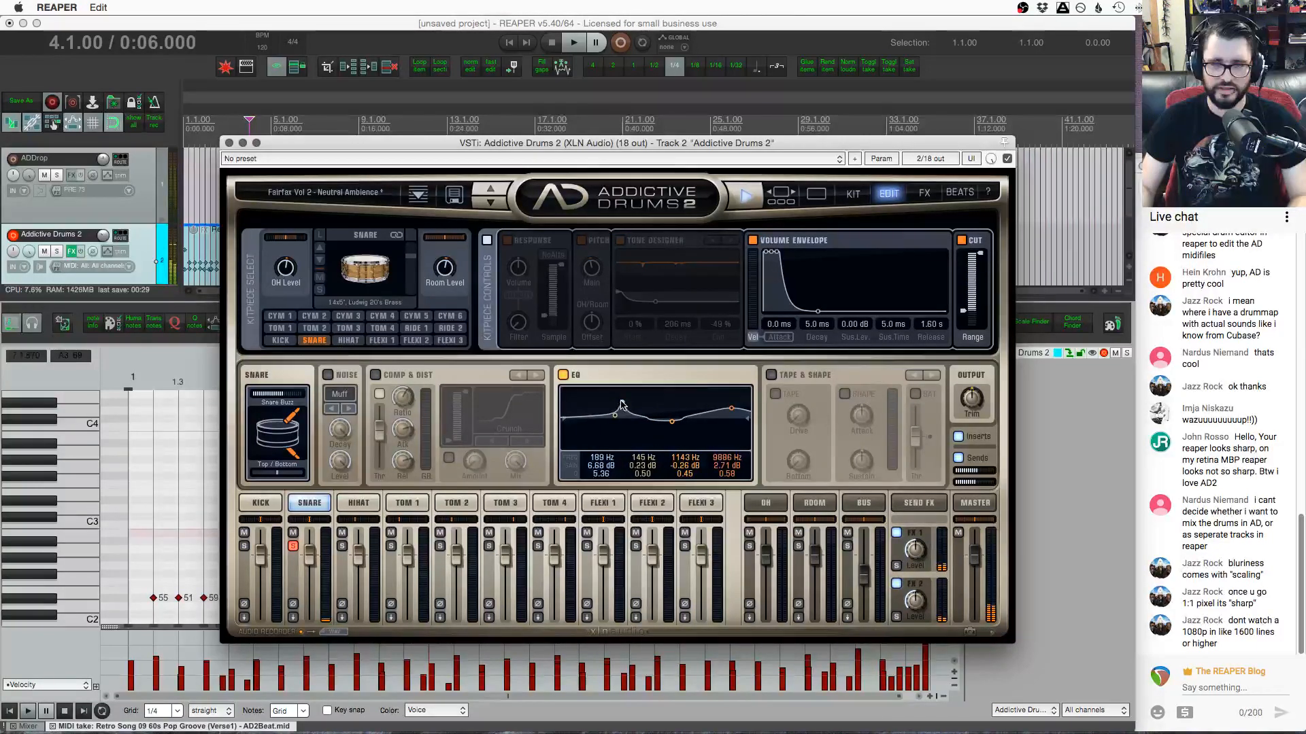
left_click_drag(621, 406, 607, 407)
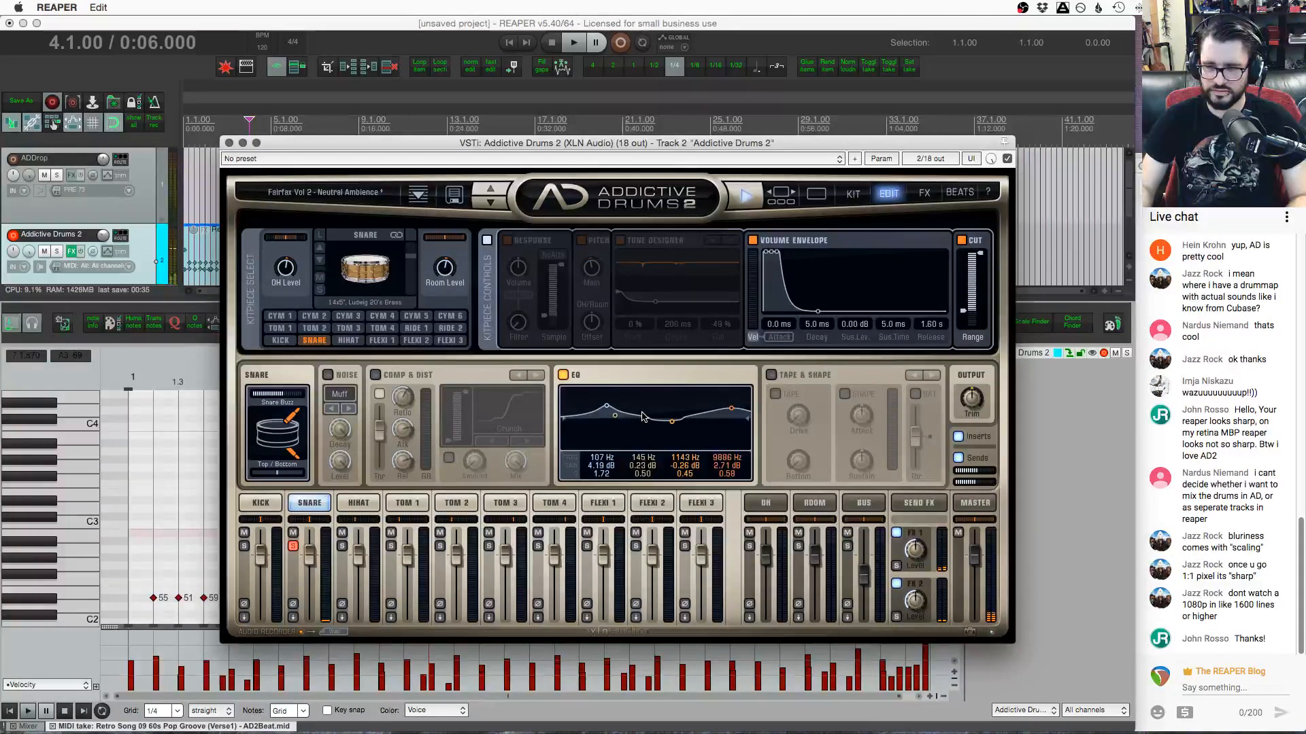
Switch the snare from its EQ to the Tape & Shape insert, enable tape, and vary the tape drive and bottom
left_click(772, 376)
left_click(775, 394)
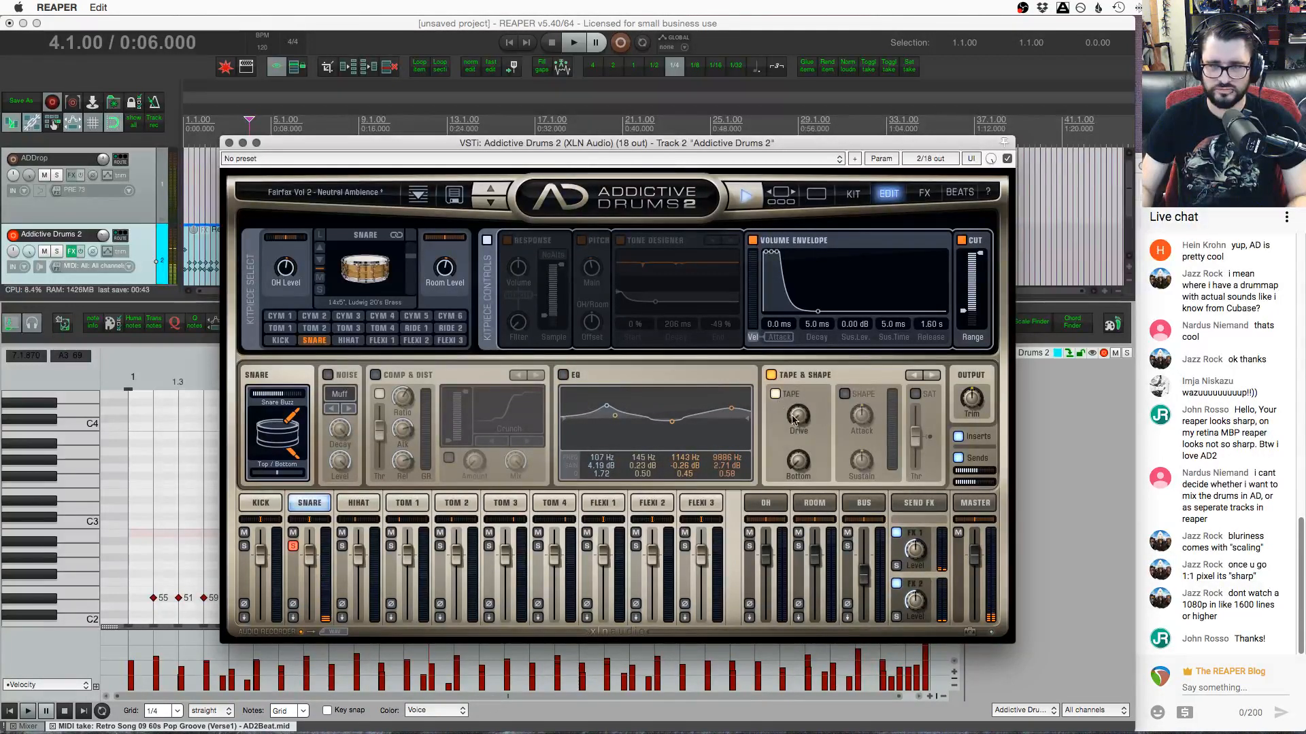
left_click_drag(801, 378, 800, 377)
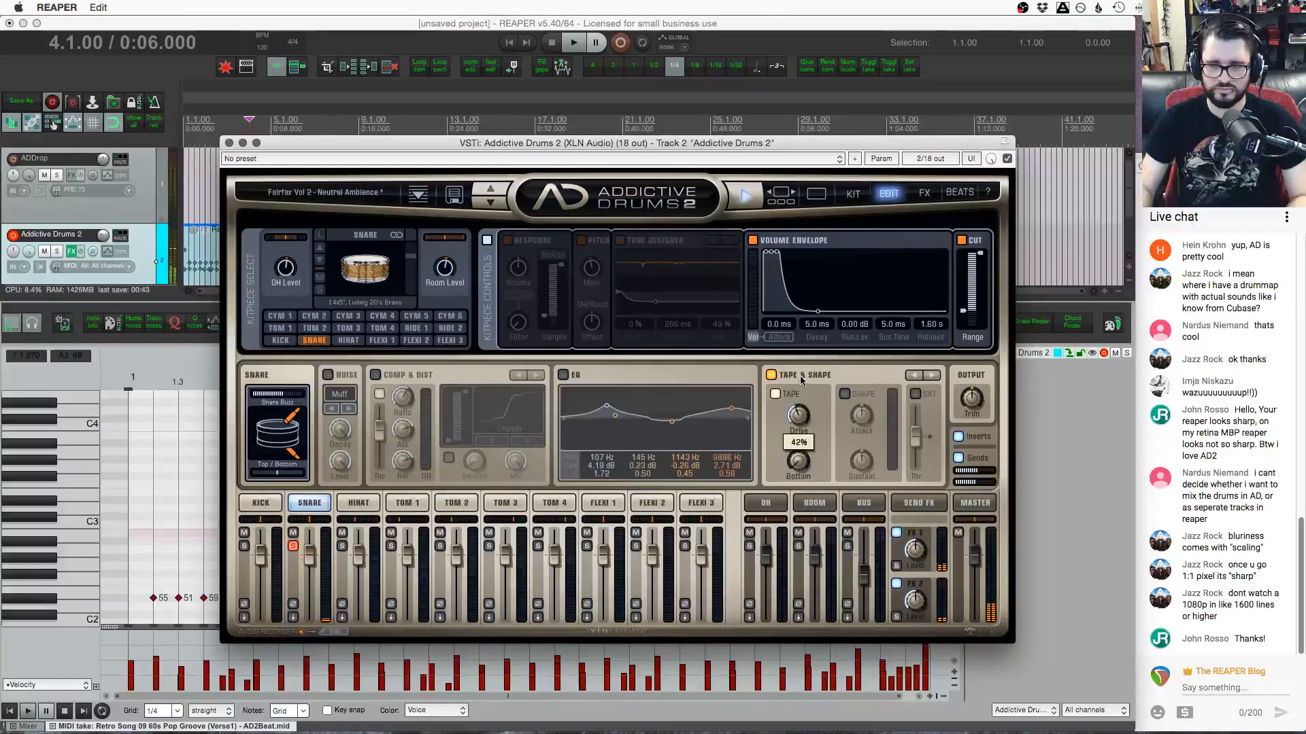
left_click_drag(801, 462, 780, 374)
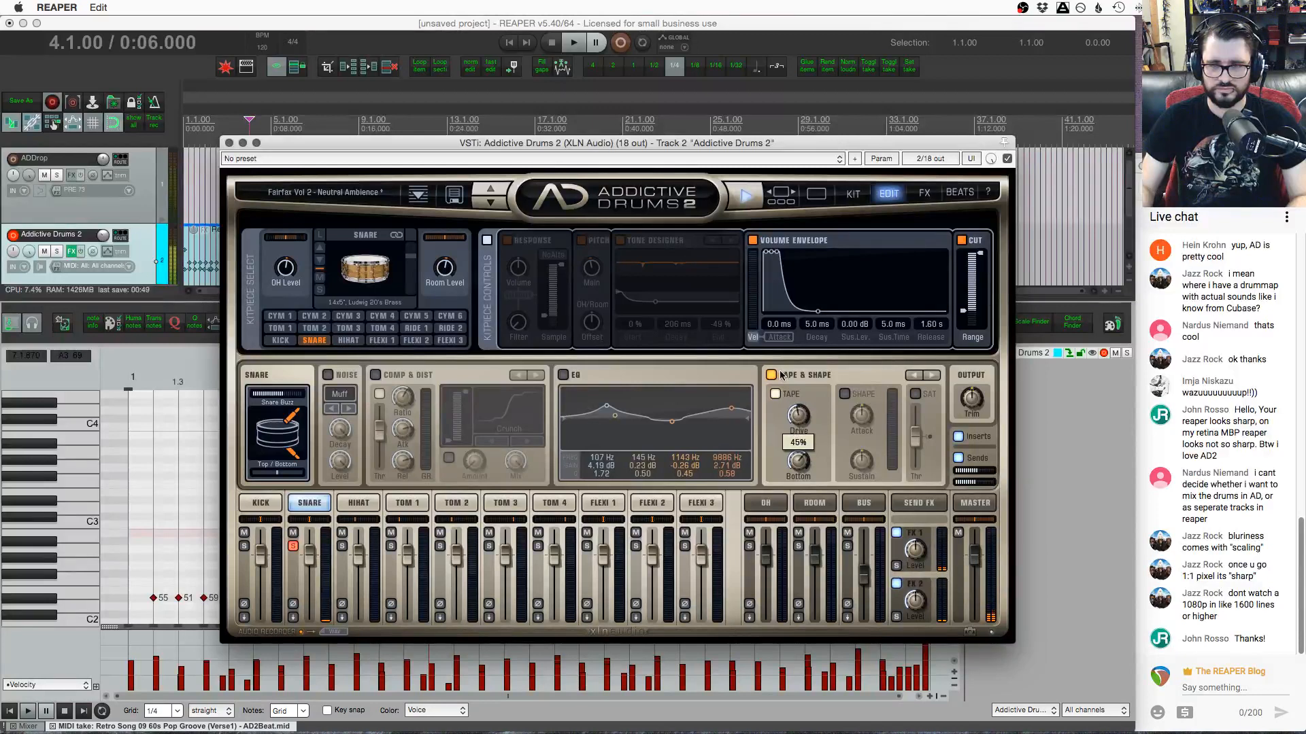
Enable shape and saturation for the snare, and vary the attack, sustain and saturation threshold
left_click(848, 393)
left_click_drag(858, 420, 809, 352)
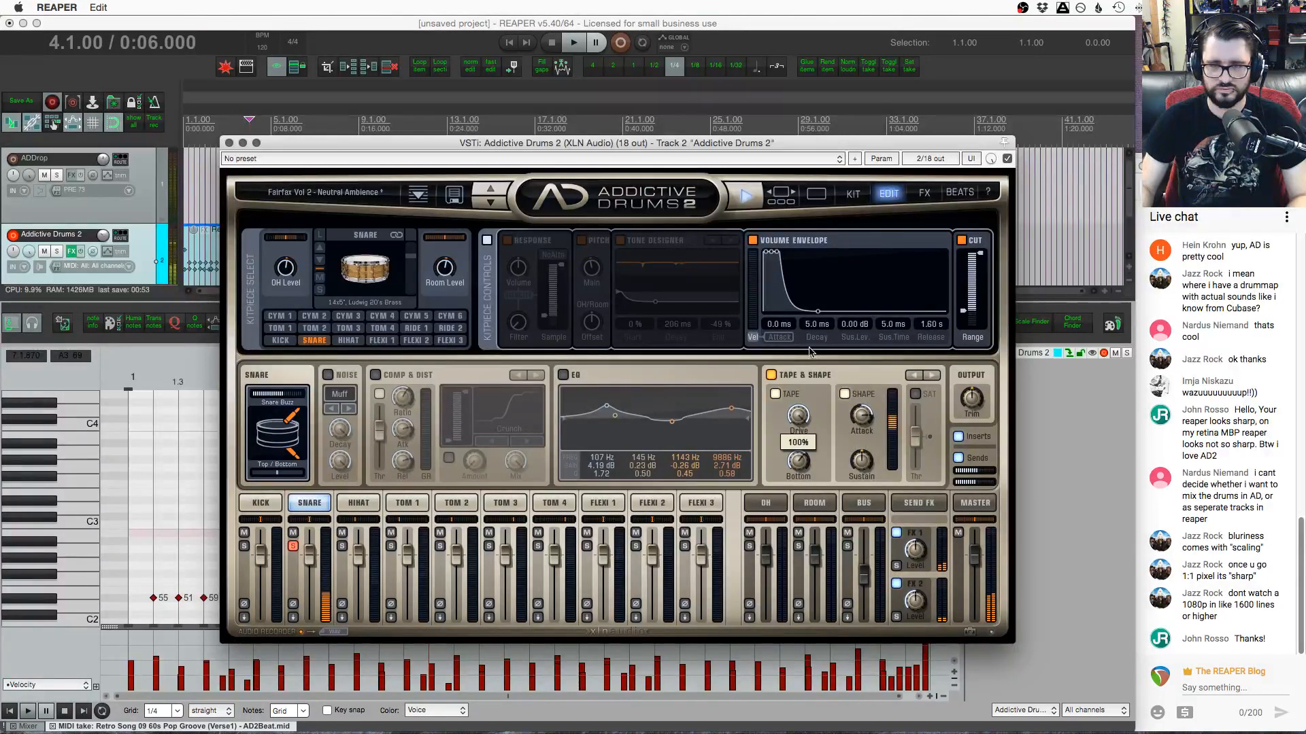
left_click_drag(792, 469, 873, 529)
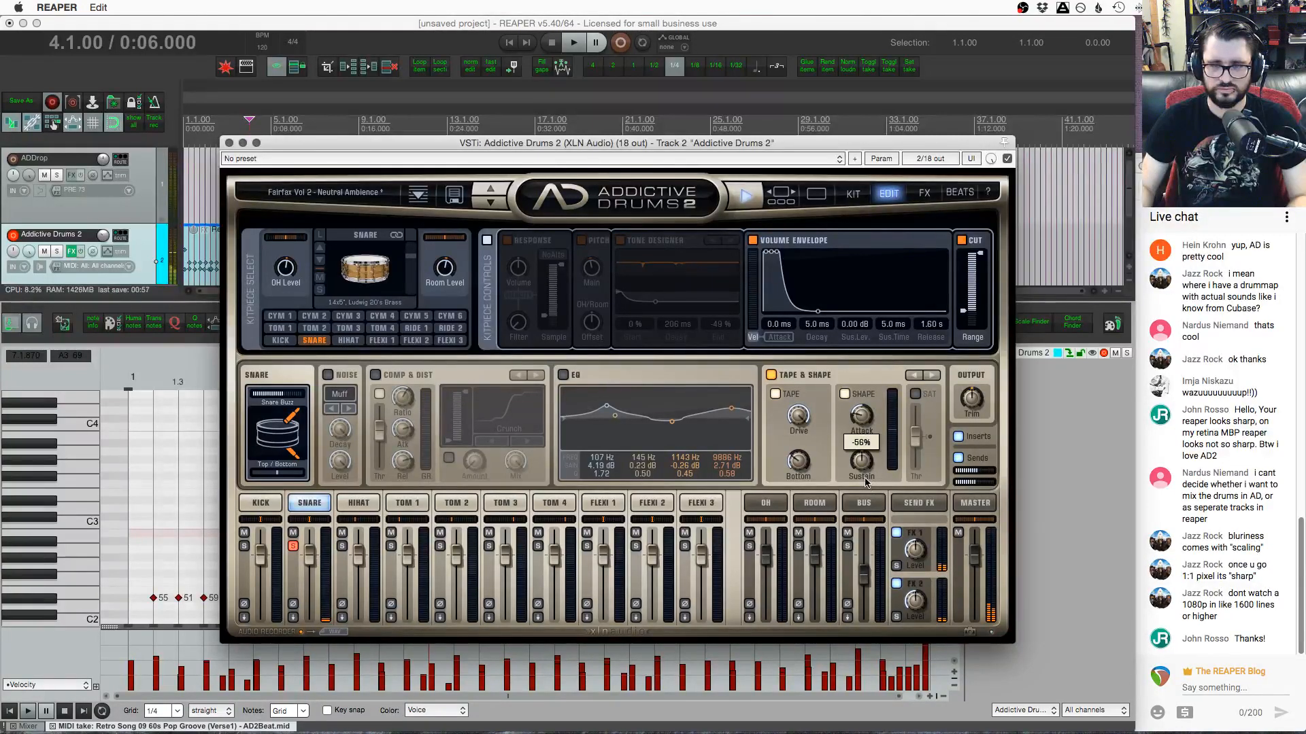
left_click_drag(862, 463, 872, 399)
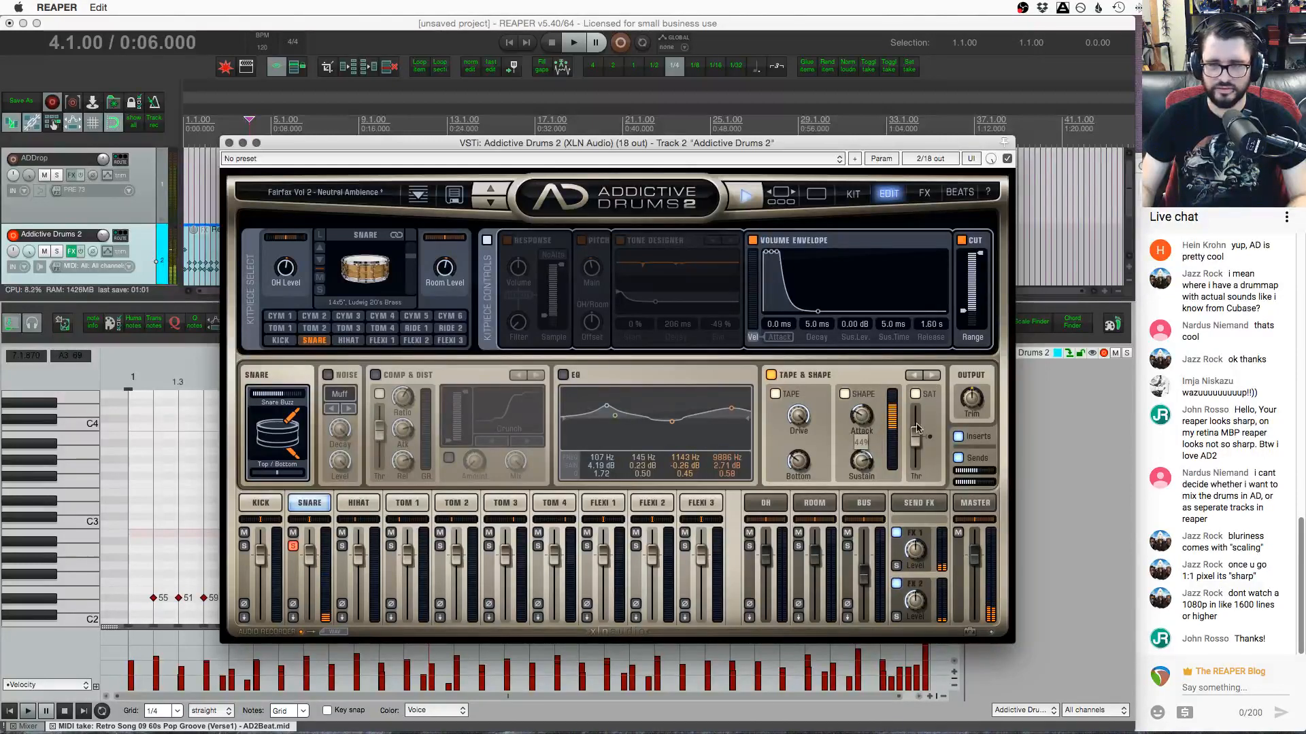
left_click_drag(916, 433, 917, 382)
Cycle the snare's final insert through Comp & Dist back to Tape & Shape, and change the first insert to Tape & Shape too
left_click(932, 375)
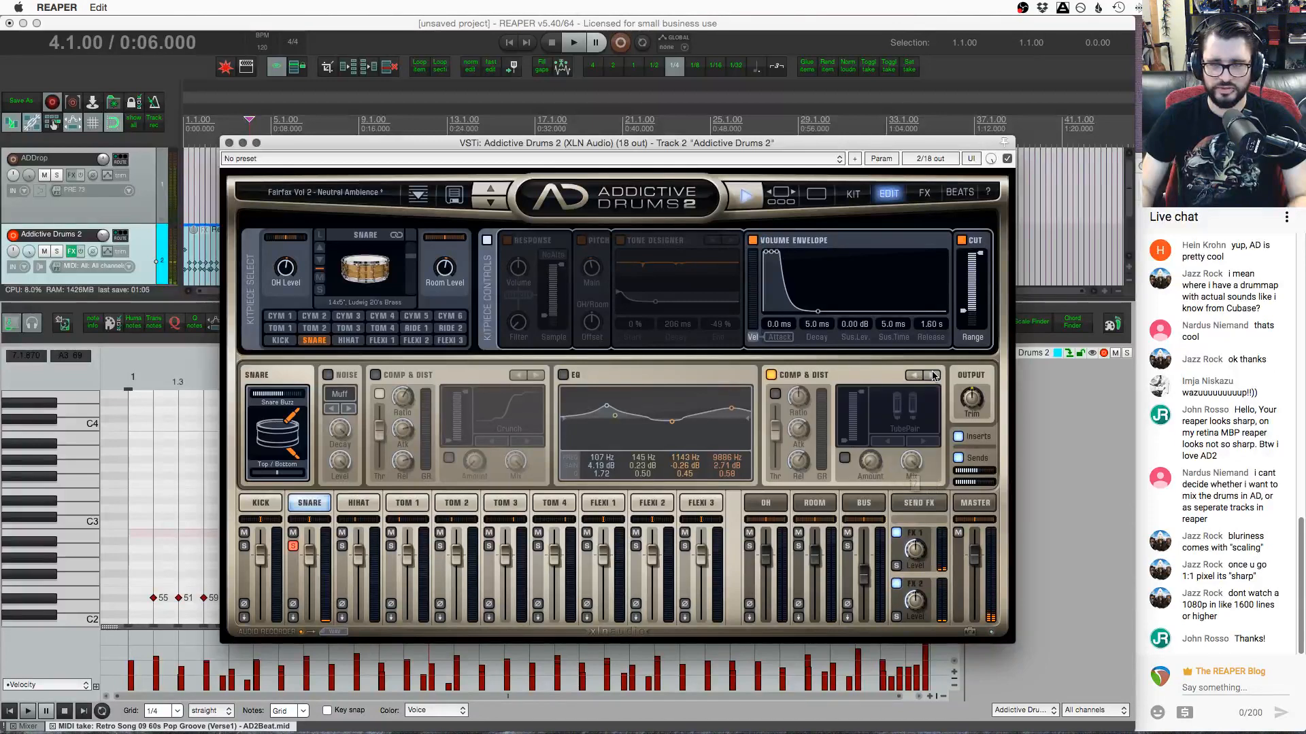
left_click(931, 376)
left_click(931, 376)
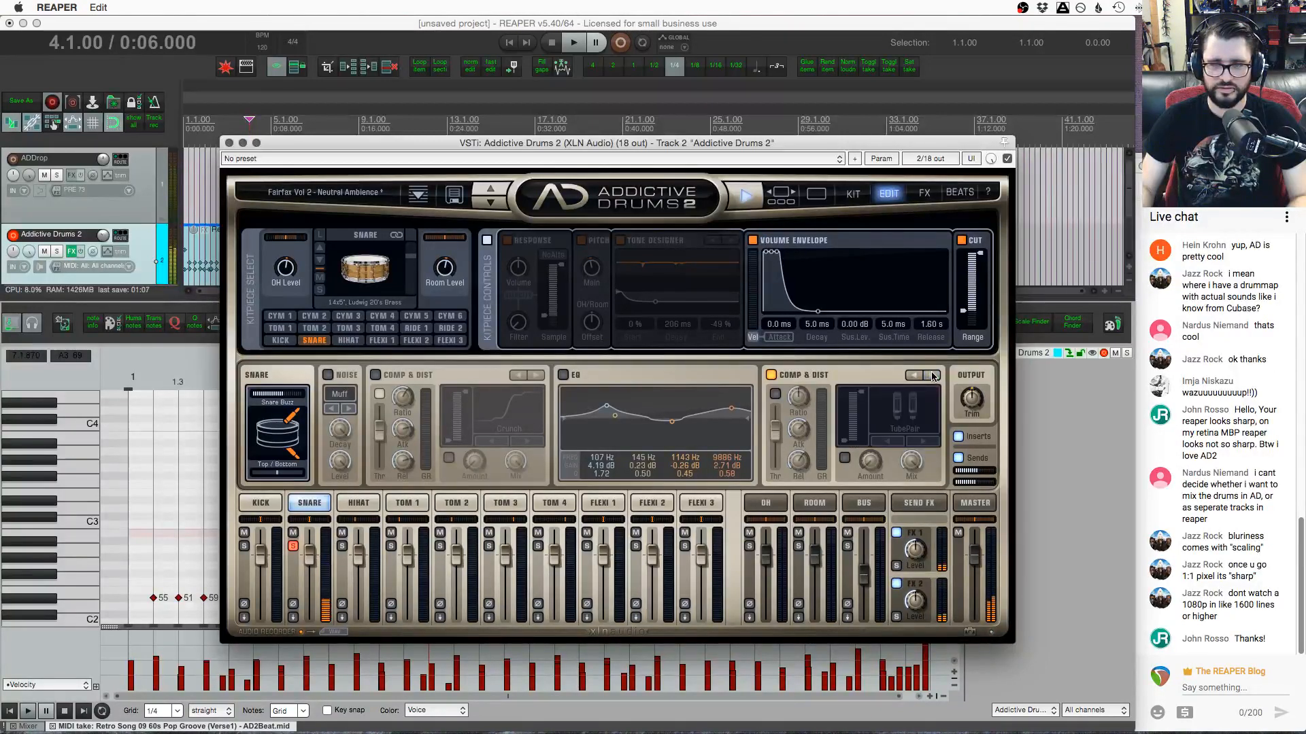
left_click(932, 376)
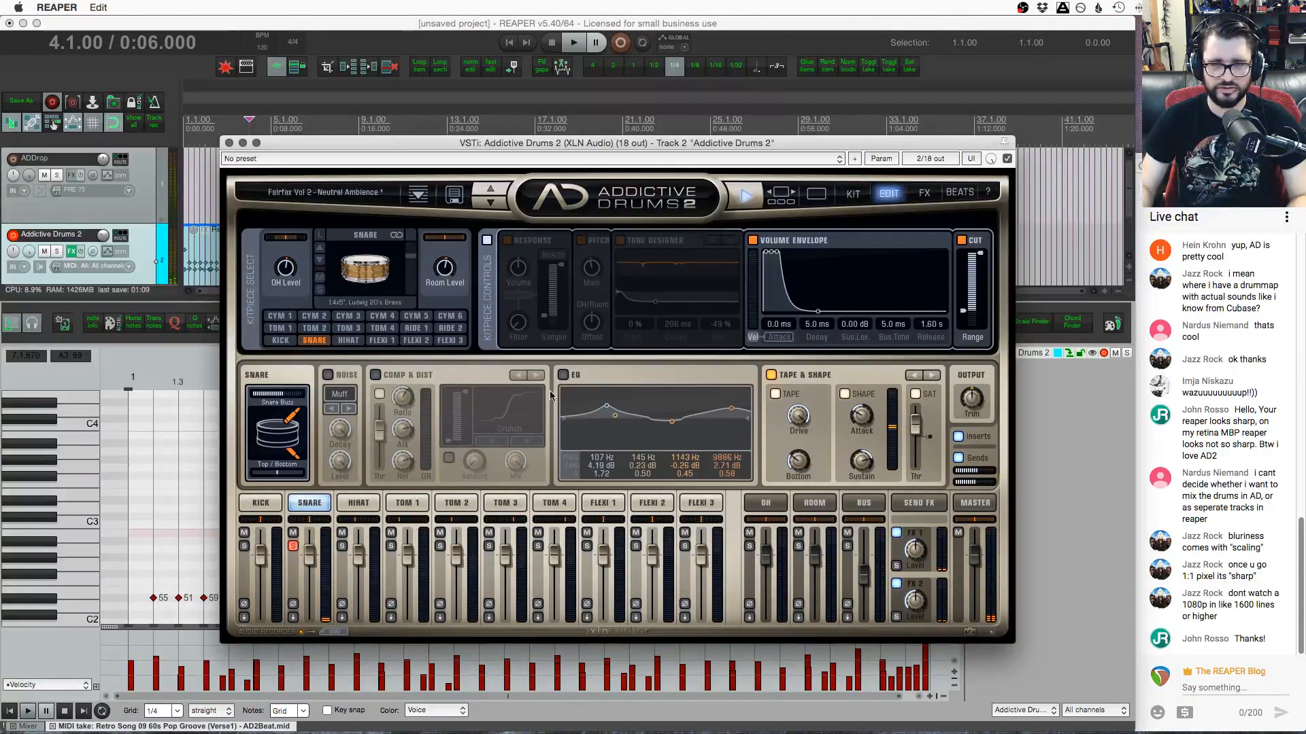
left_click(536, 375)
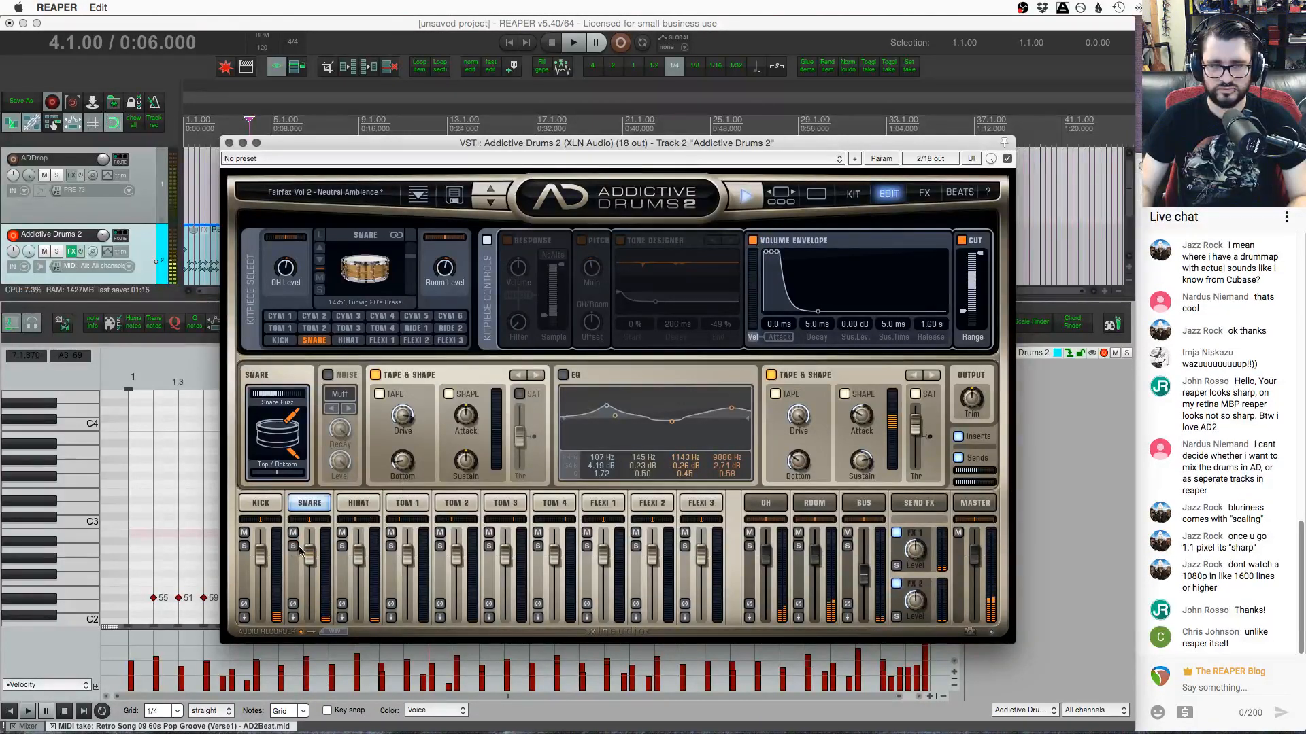
mouse_move(410, 467)
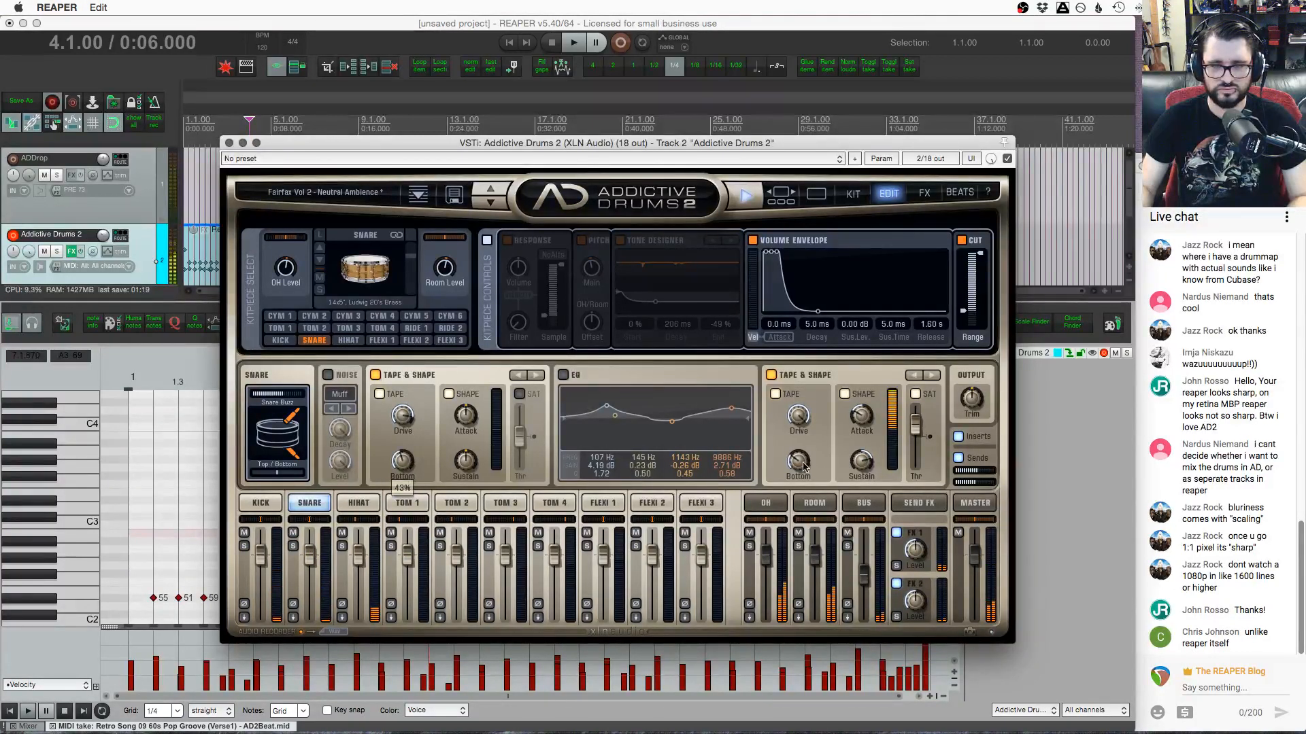
mouse_move(795, 449)
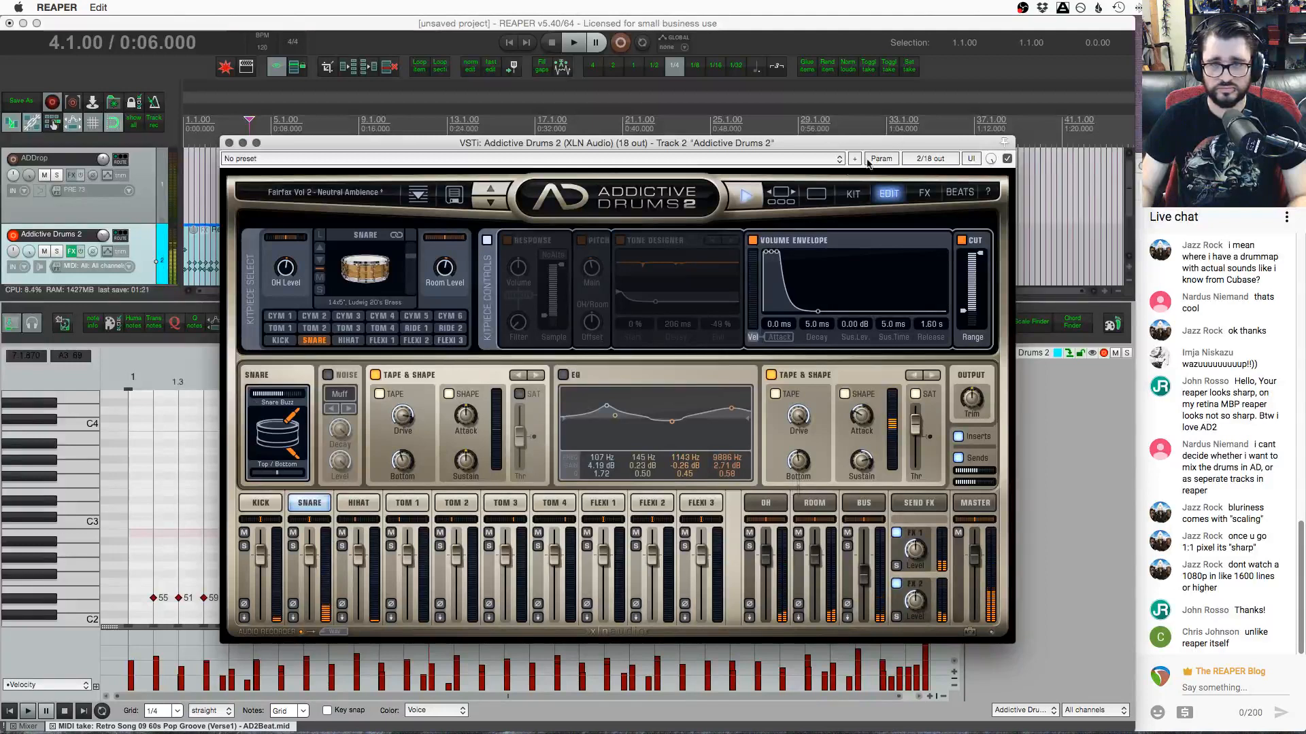
Open the preset gallery and audition Fairly Dry, Blag Space, Repetition and Clean 20s Brass, ending on Any Wear from the Fairfax Vol 2 collection
left_click(814, 195)
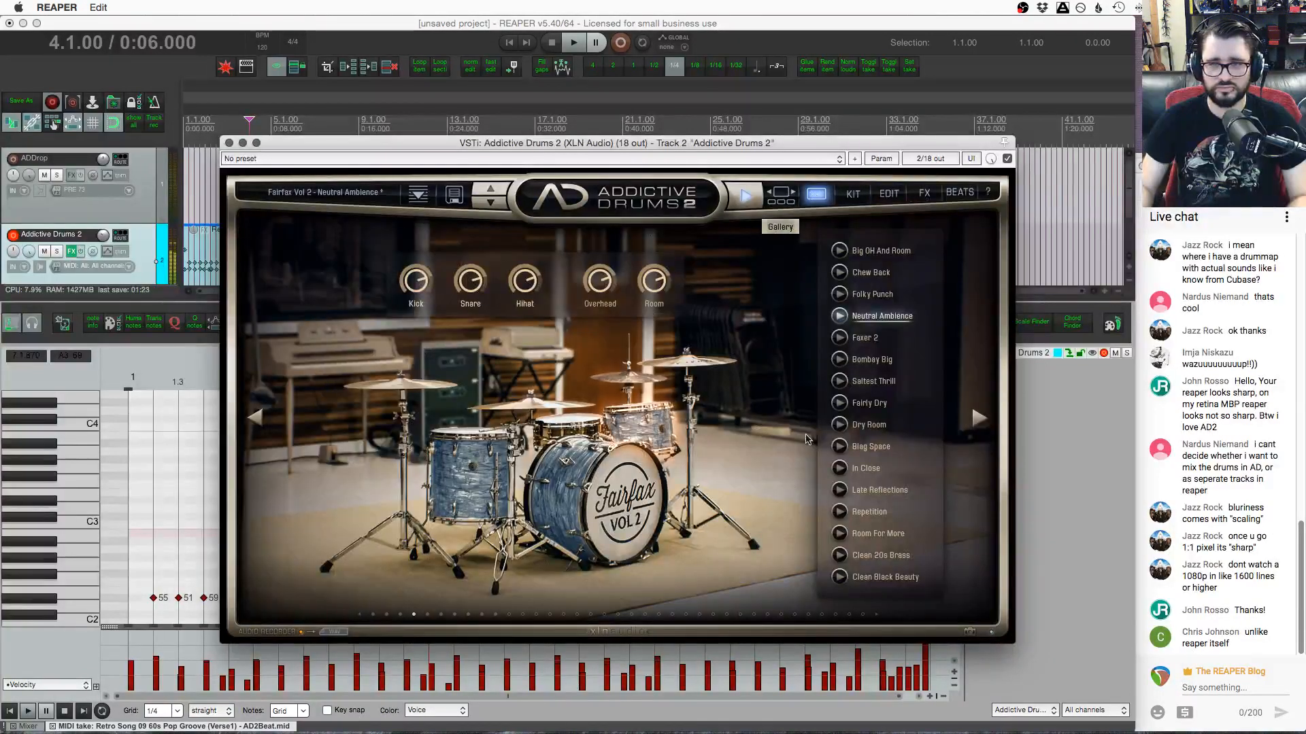
left_click(869, 402)
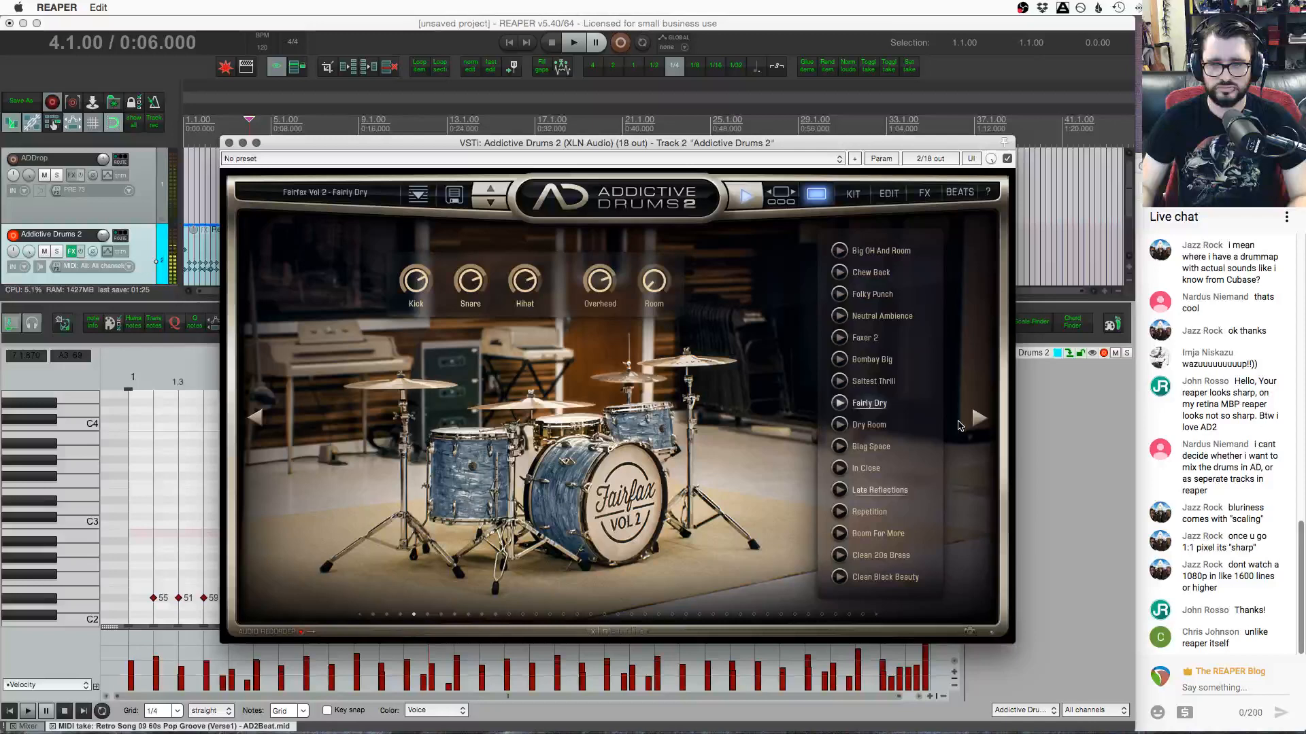
left_click(847, 446)
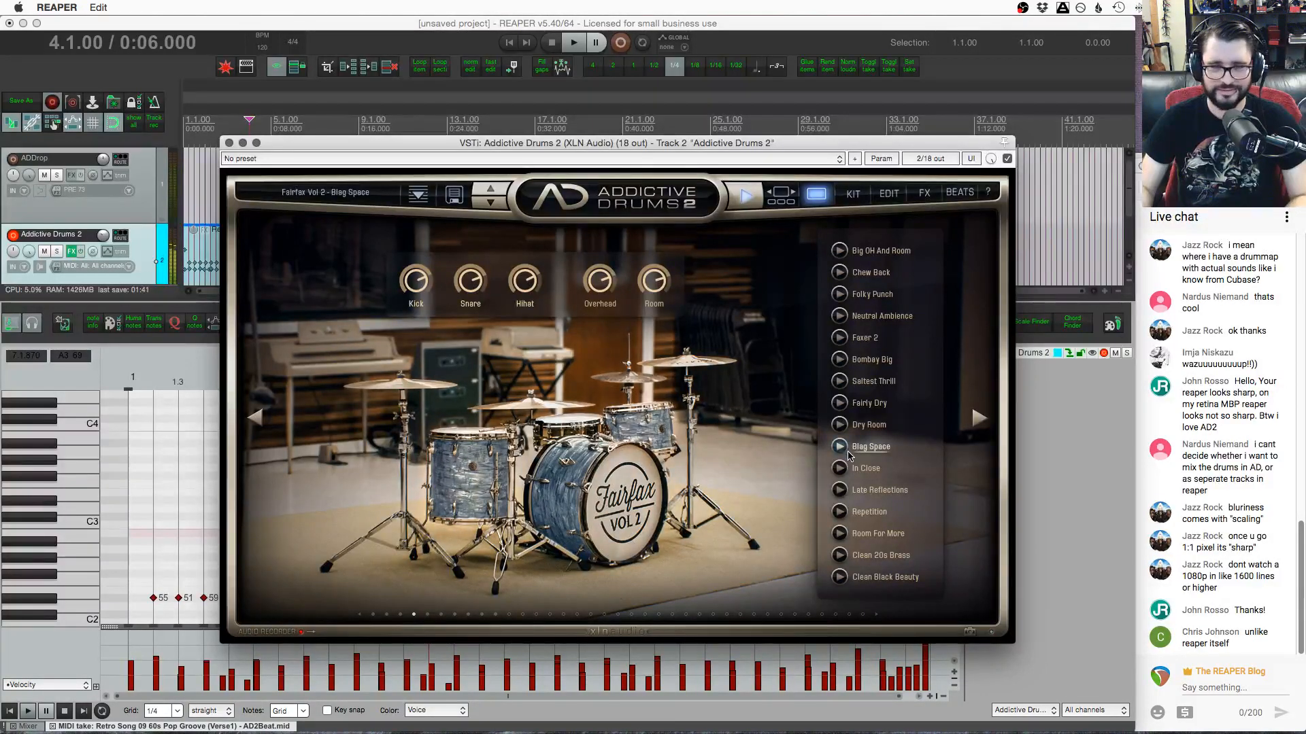
left_click_drag(740, 143, 694, 184)
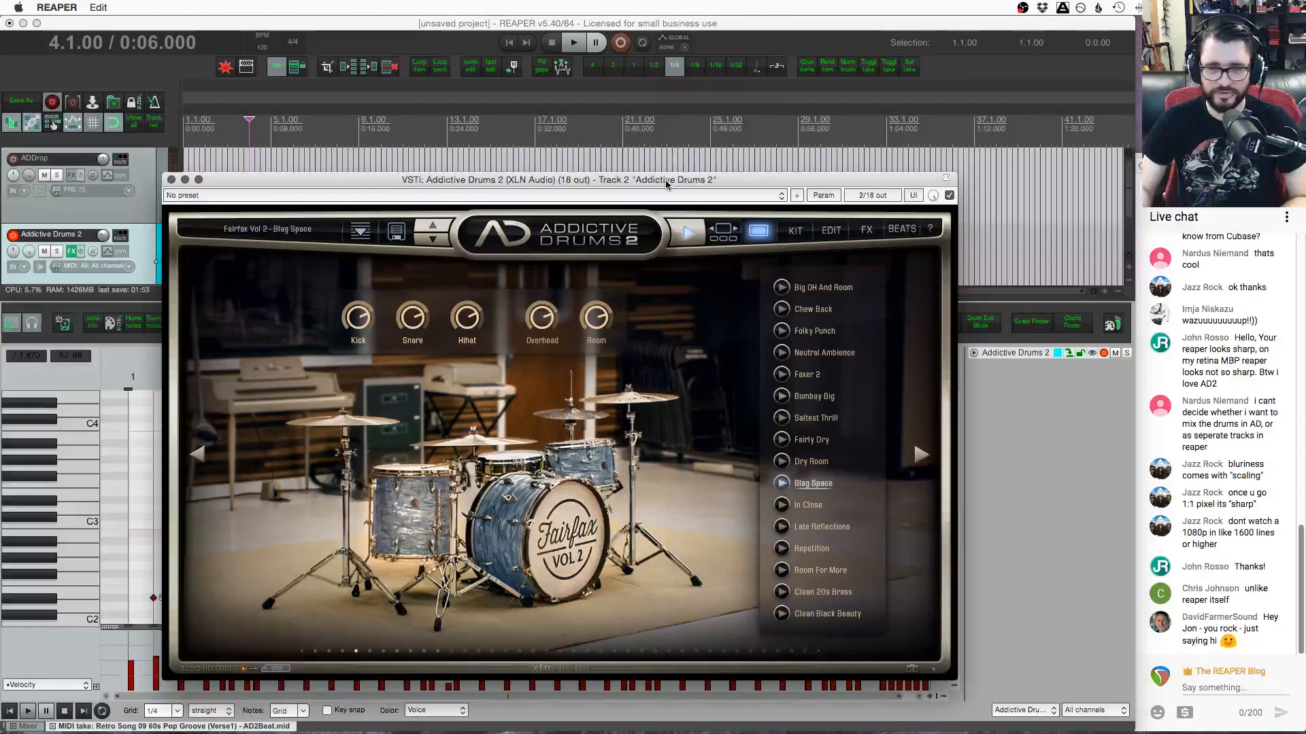
left_click_drag(665, 179, 649, 132)
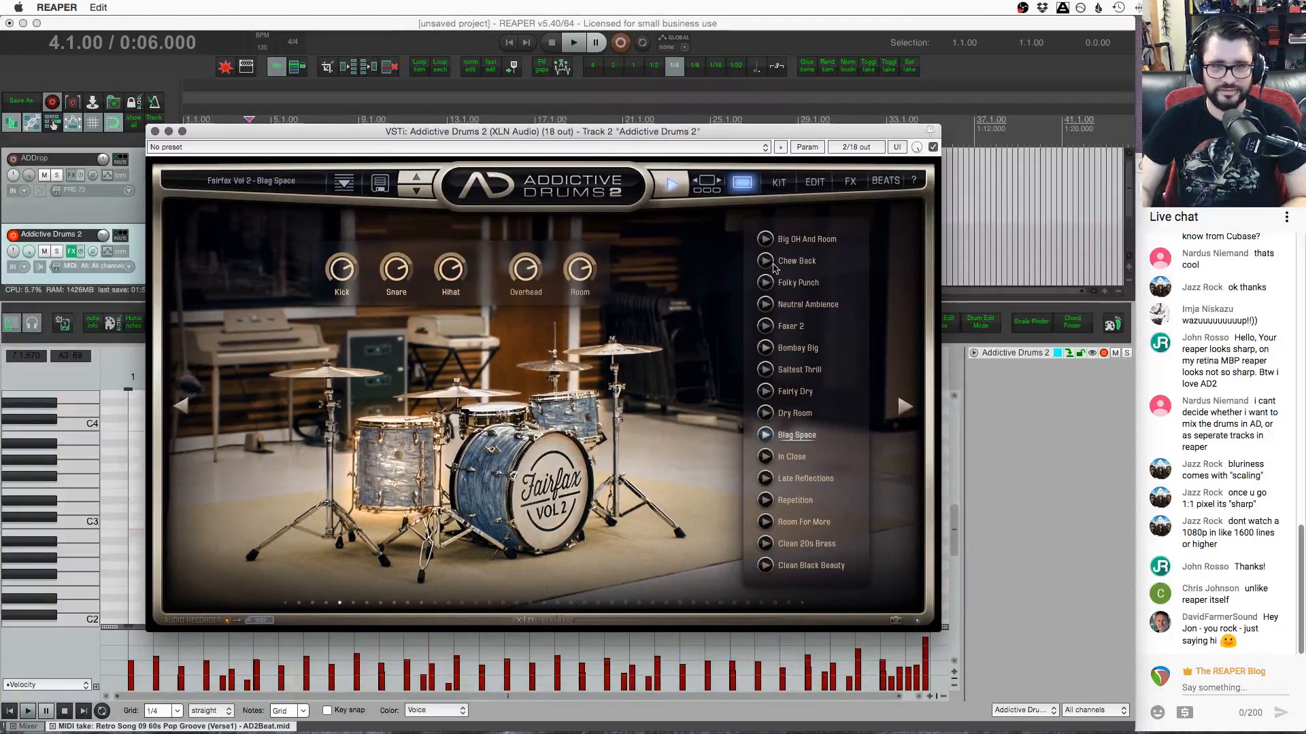
left_click(795, 499)
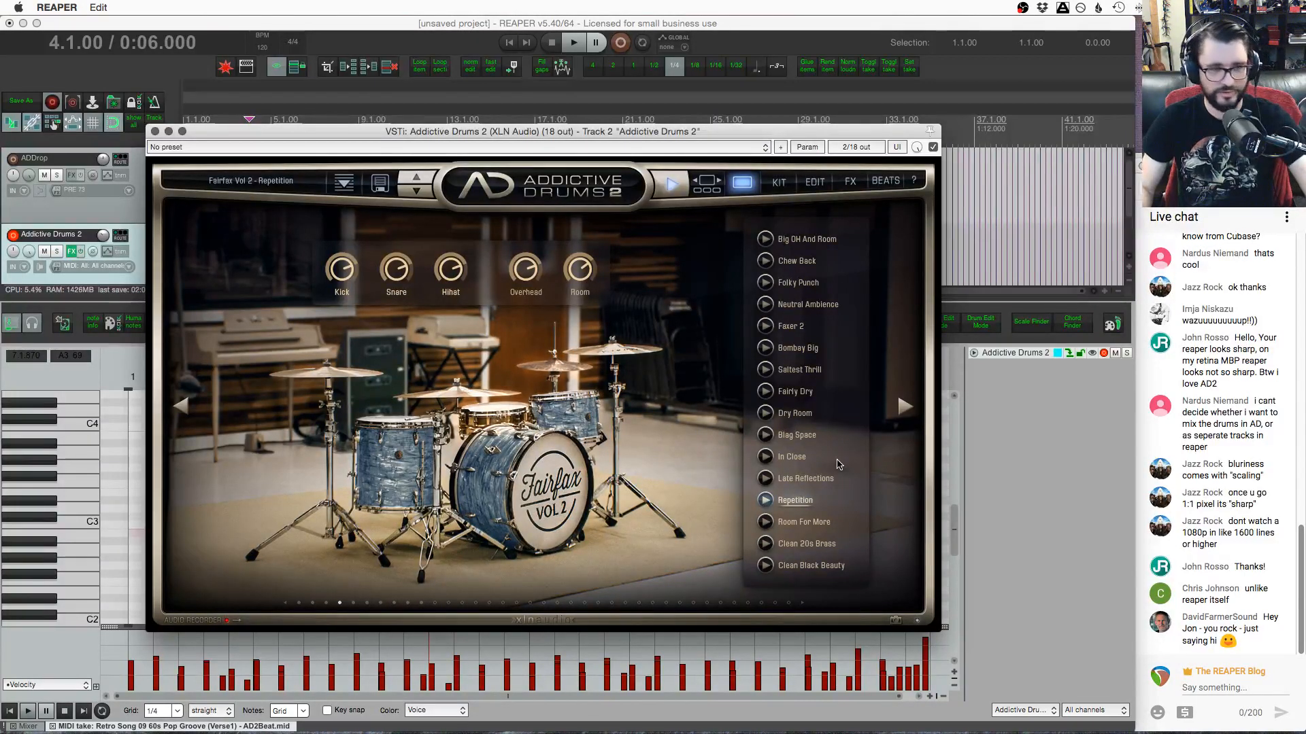
left_click(765, 544)
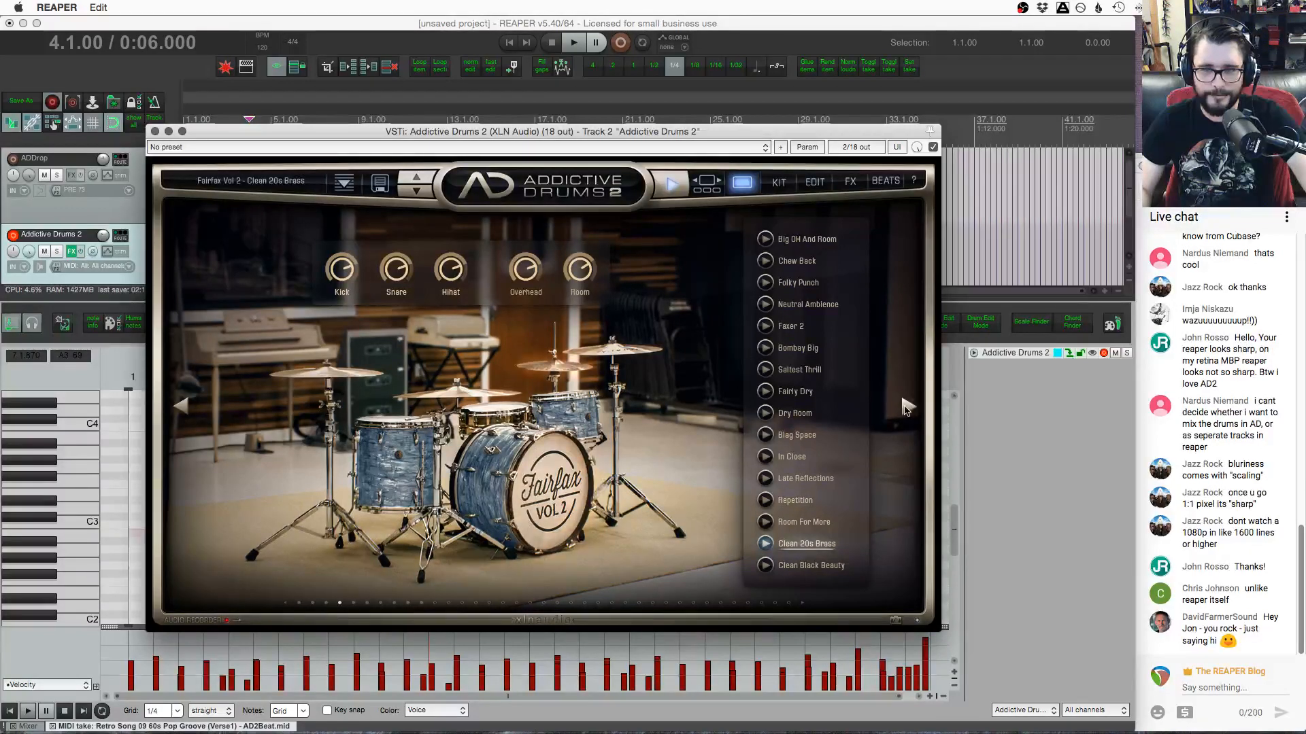
left_click(906, 407)
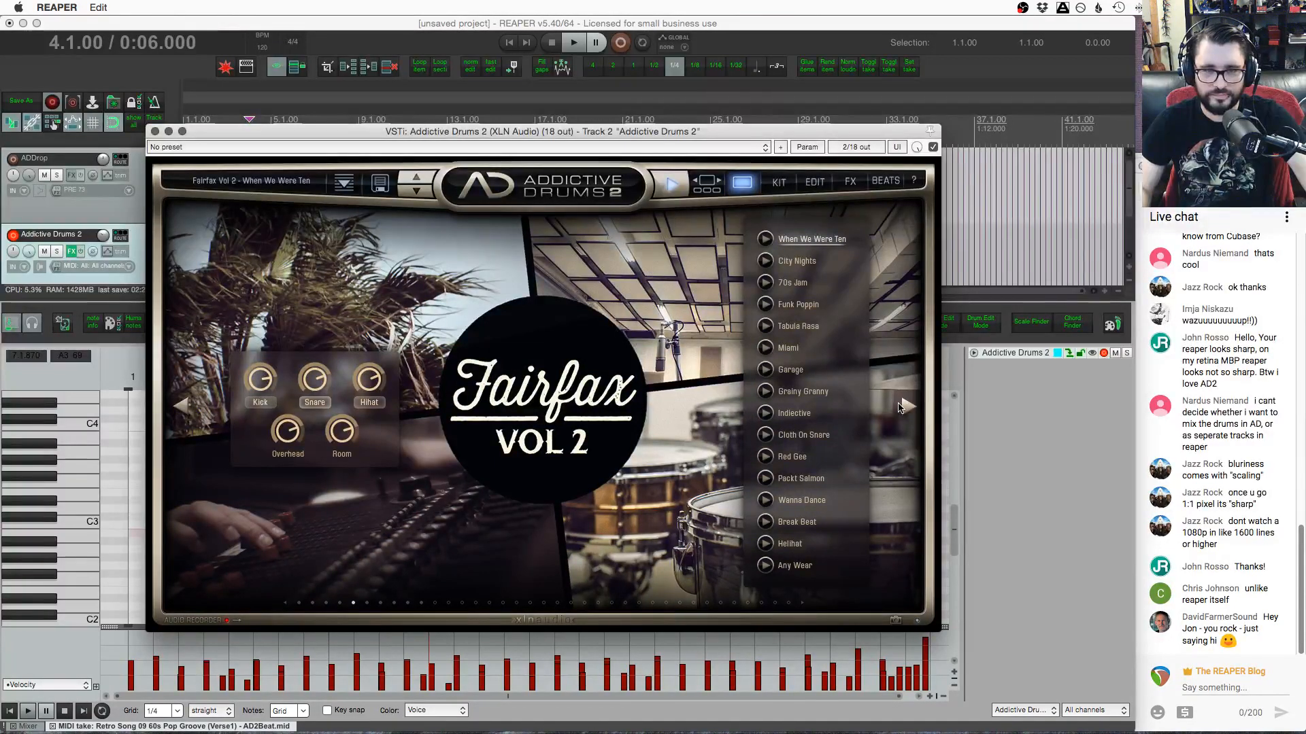
left_click(767, 564)
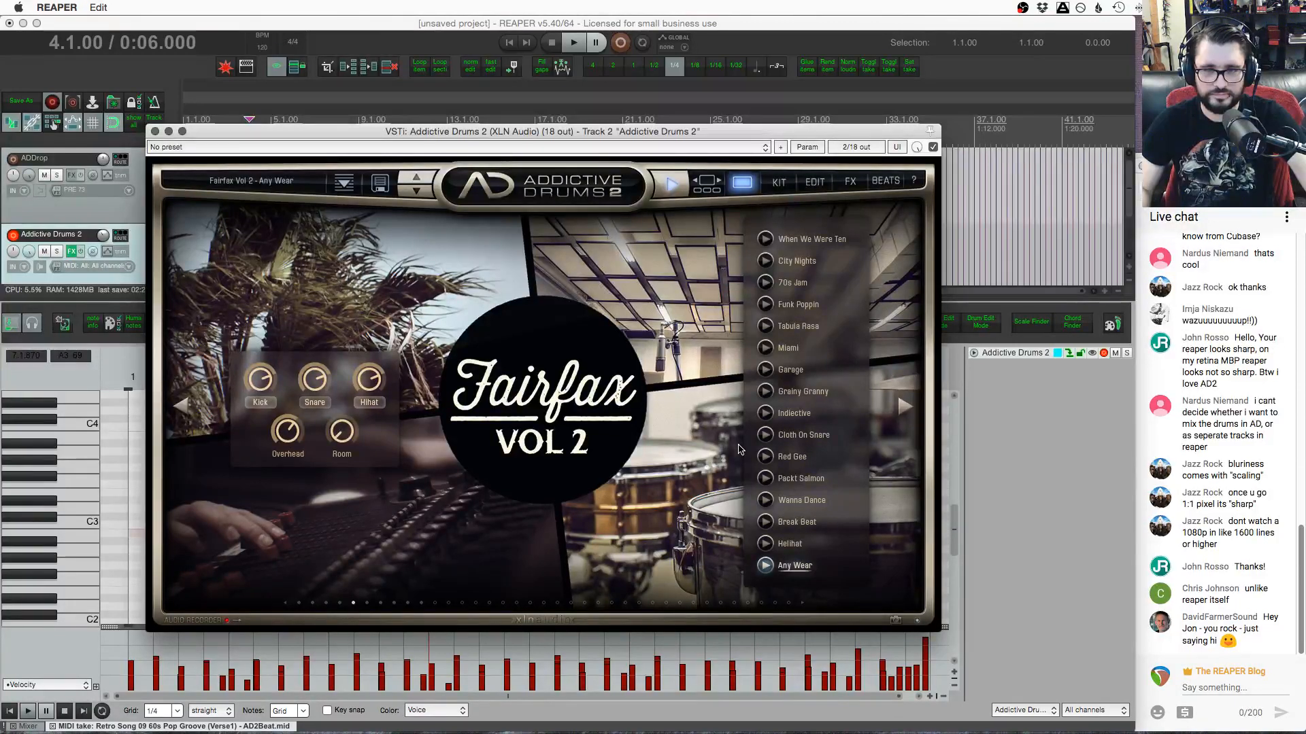
Open the Transform controls for the Funky Groove 02 beat and stop its playback
left_click(884, 181)
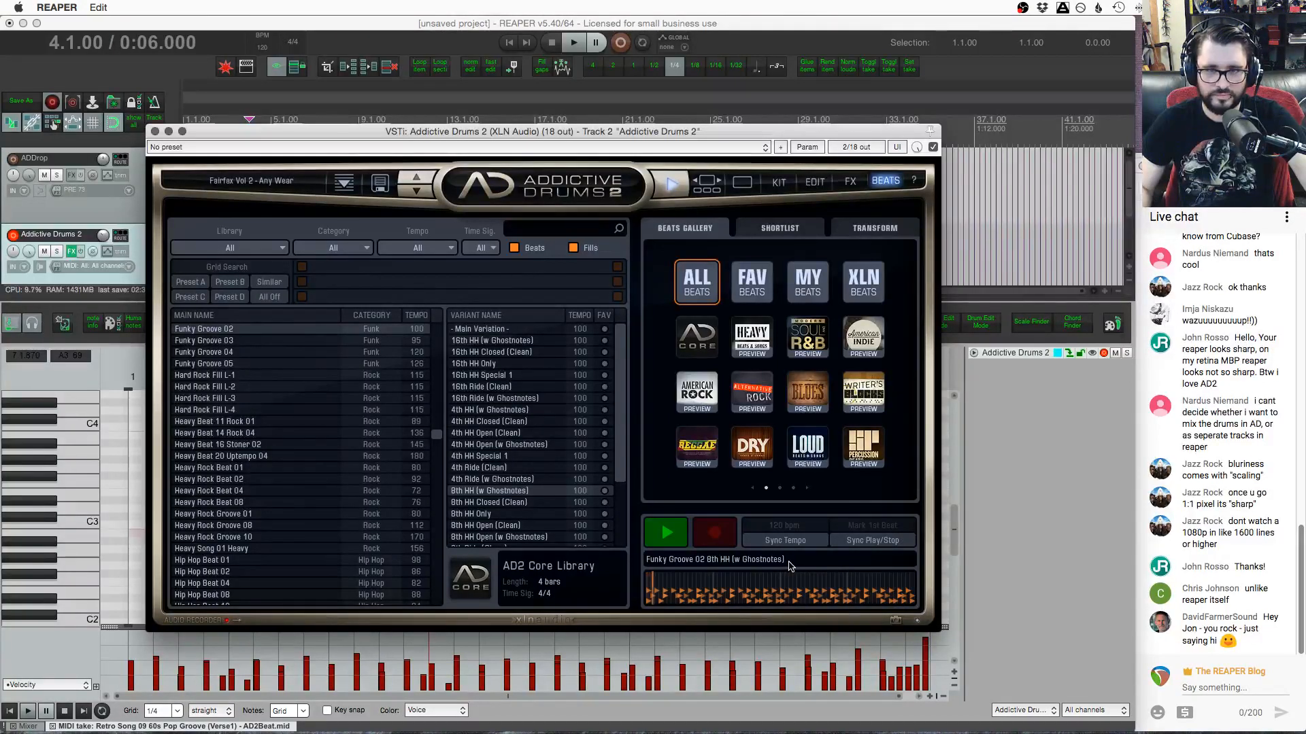
left_click(884, 229)
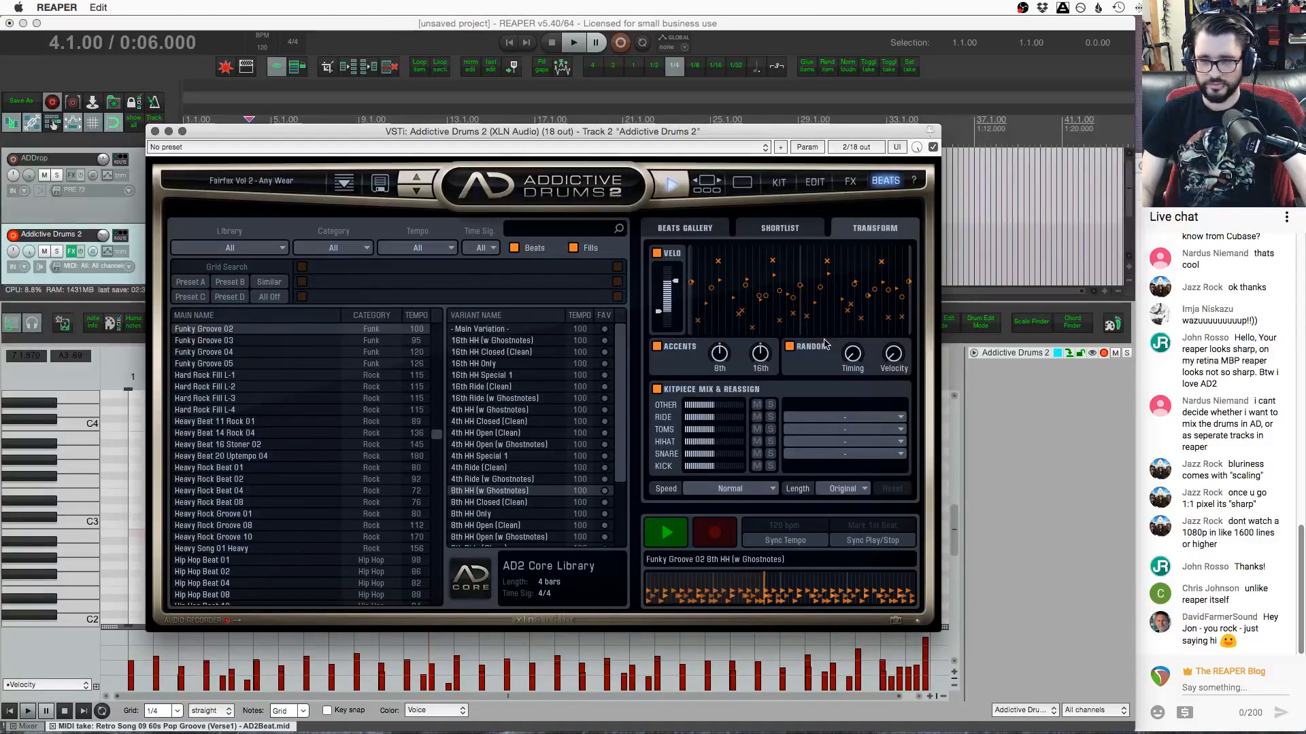
left_click_drag(733, 130, 719, 84)
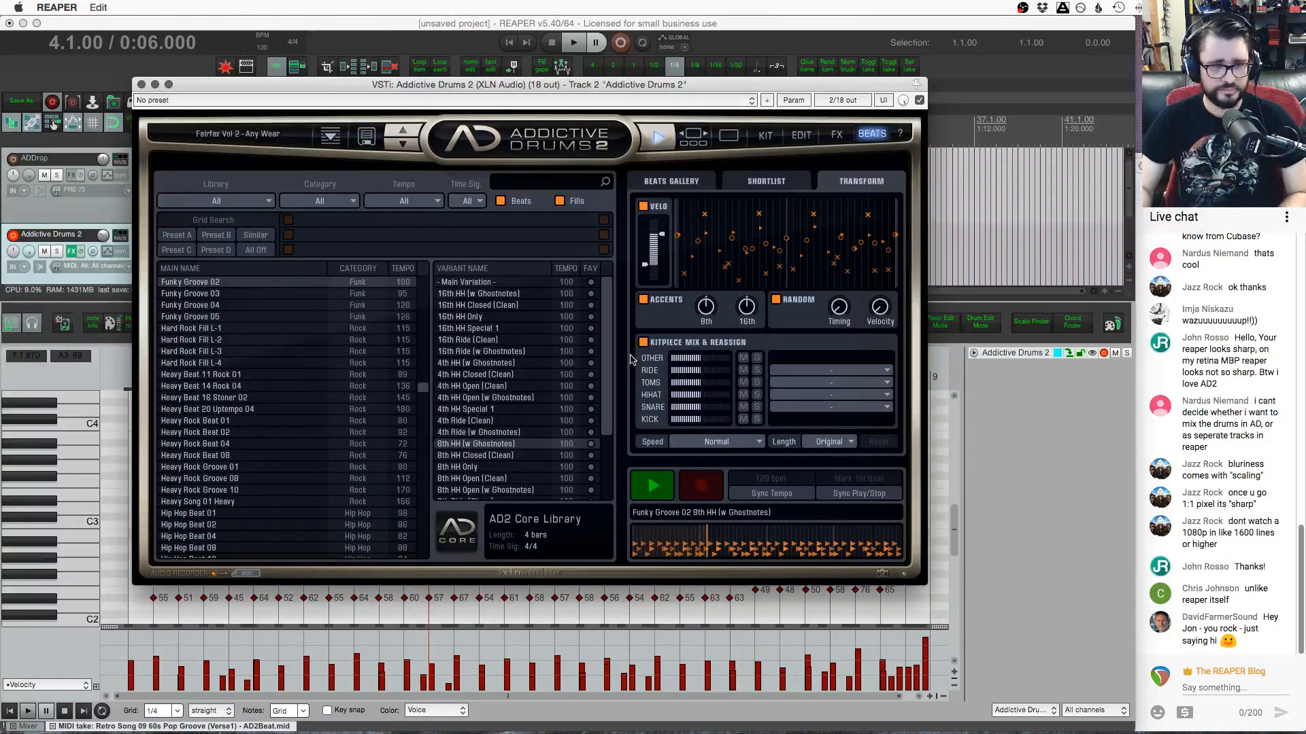
left_click(670, 498)
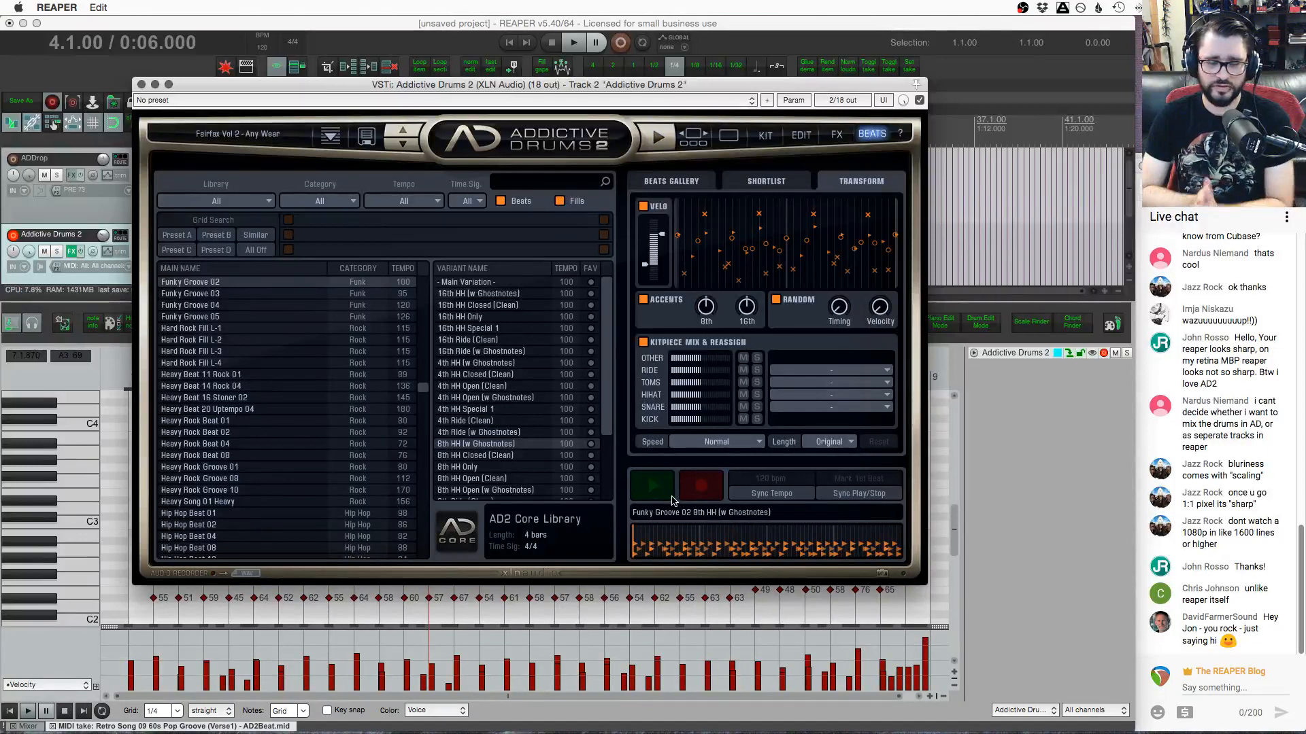
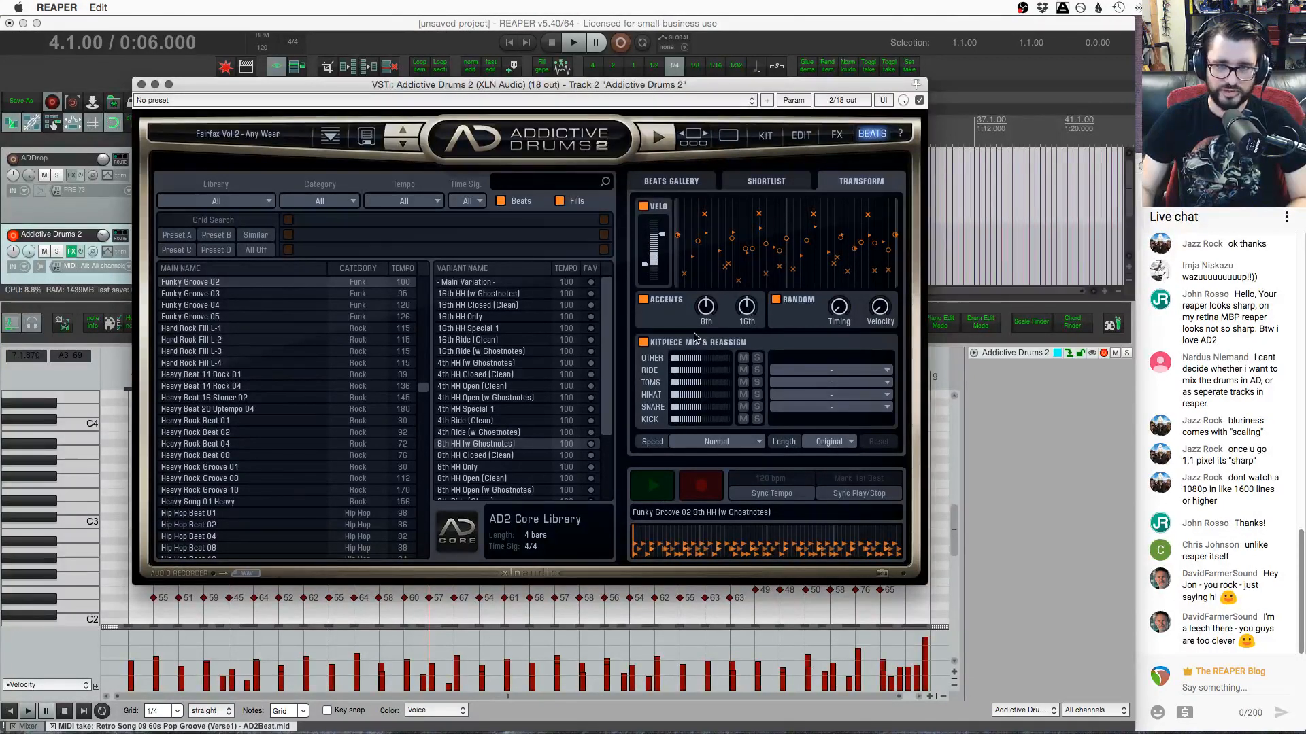
Play the Funky Groove 02 beat and vary its velocity range from full width to narrow high and low bands, ending with the lower limit at 25%
left_click(653, 485)
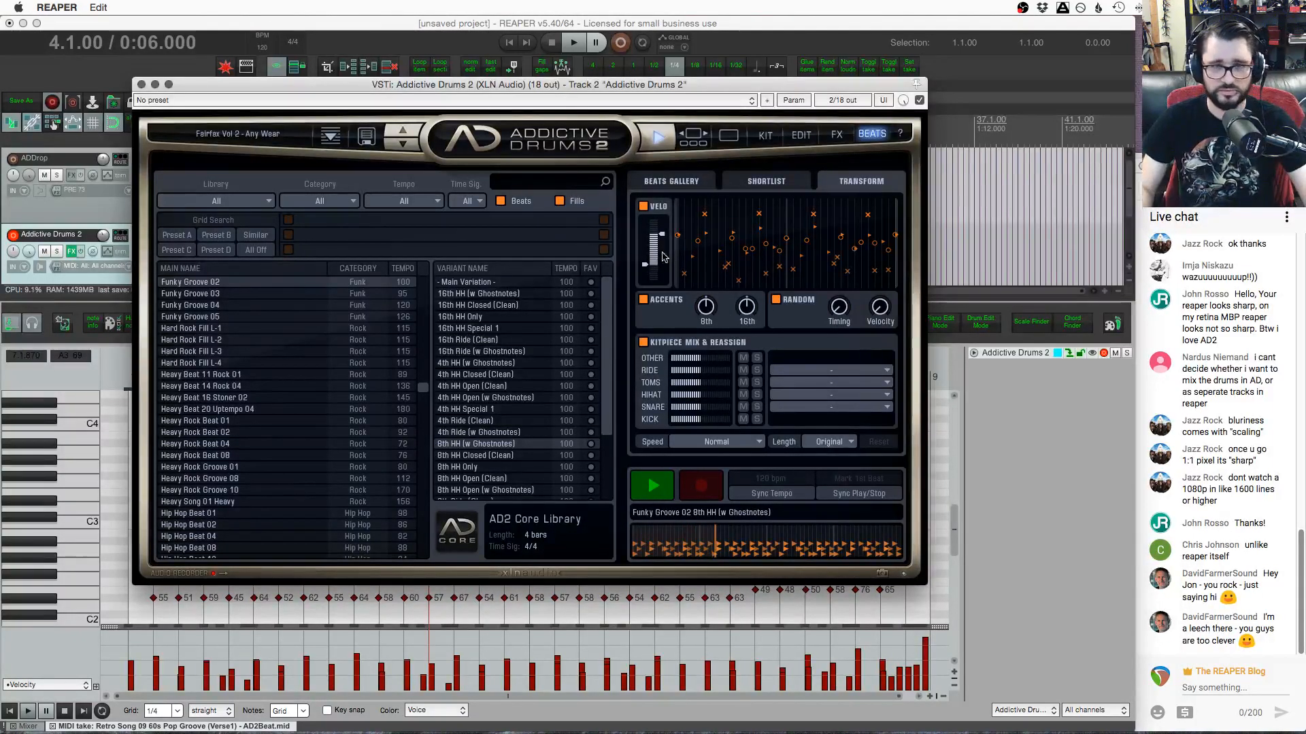
left_click_drag(646, 268, 663, 187)
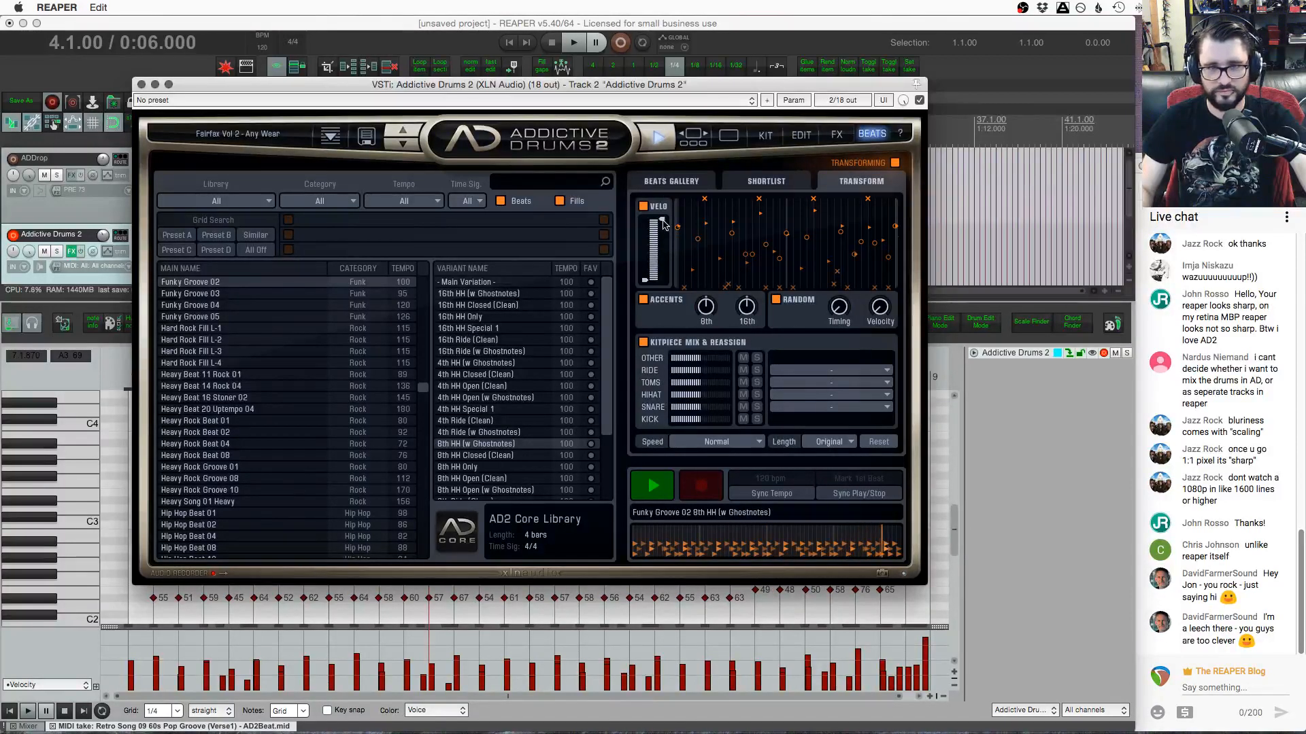
left_click_drag(663, 221, 661, 264)
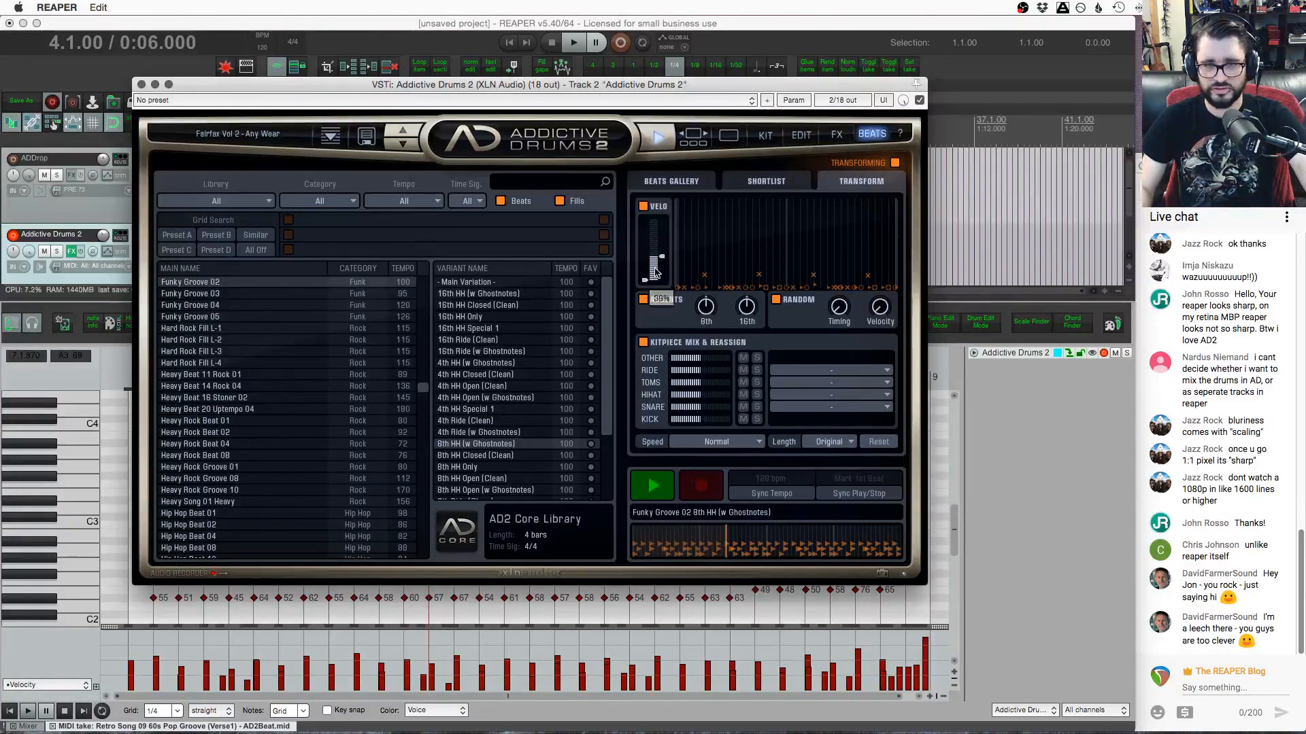
left_click_drag(656, 272, 657, 253)
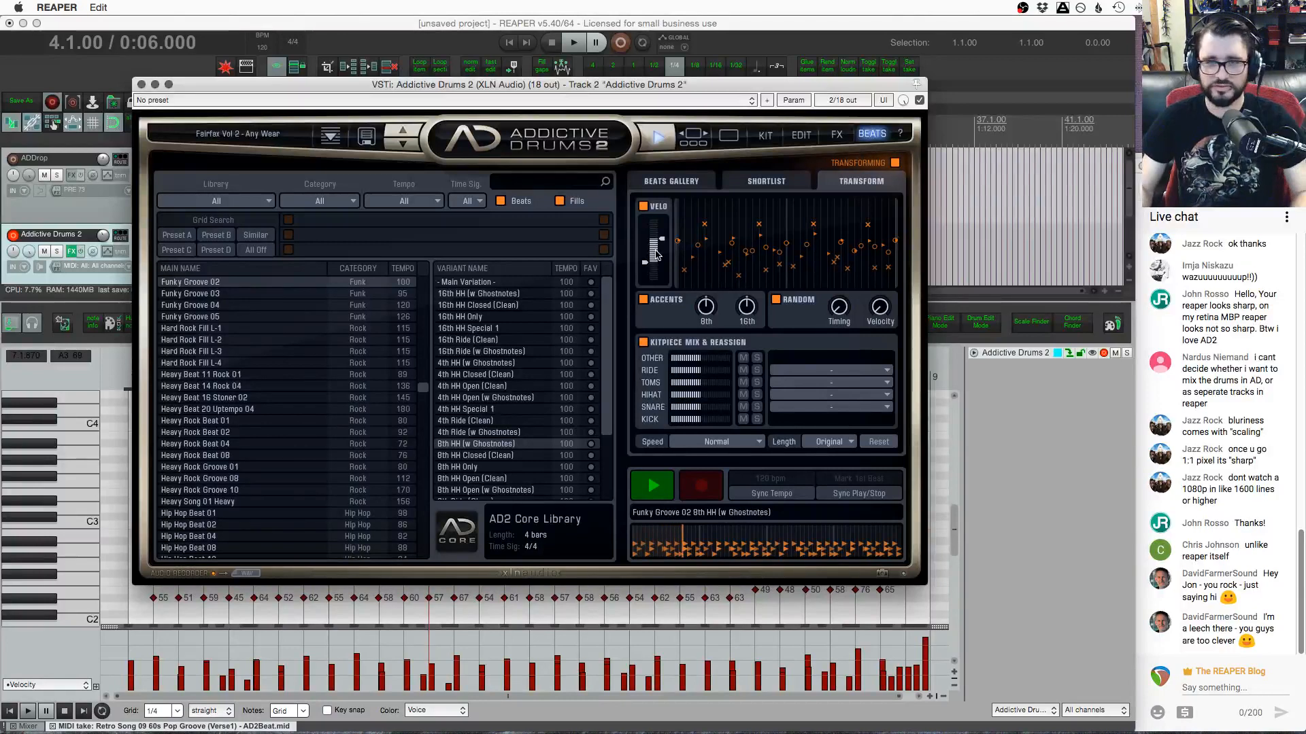
left_click_drag(656, 253, 656, 232)
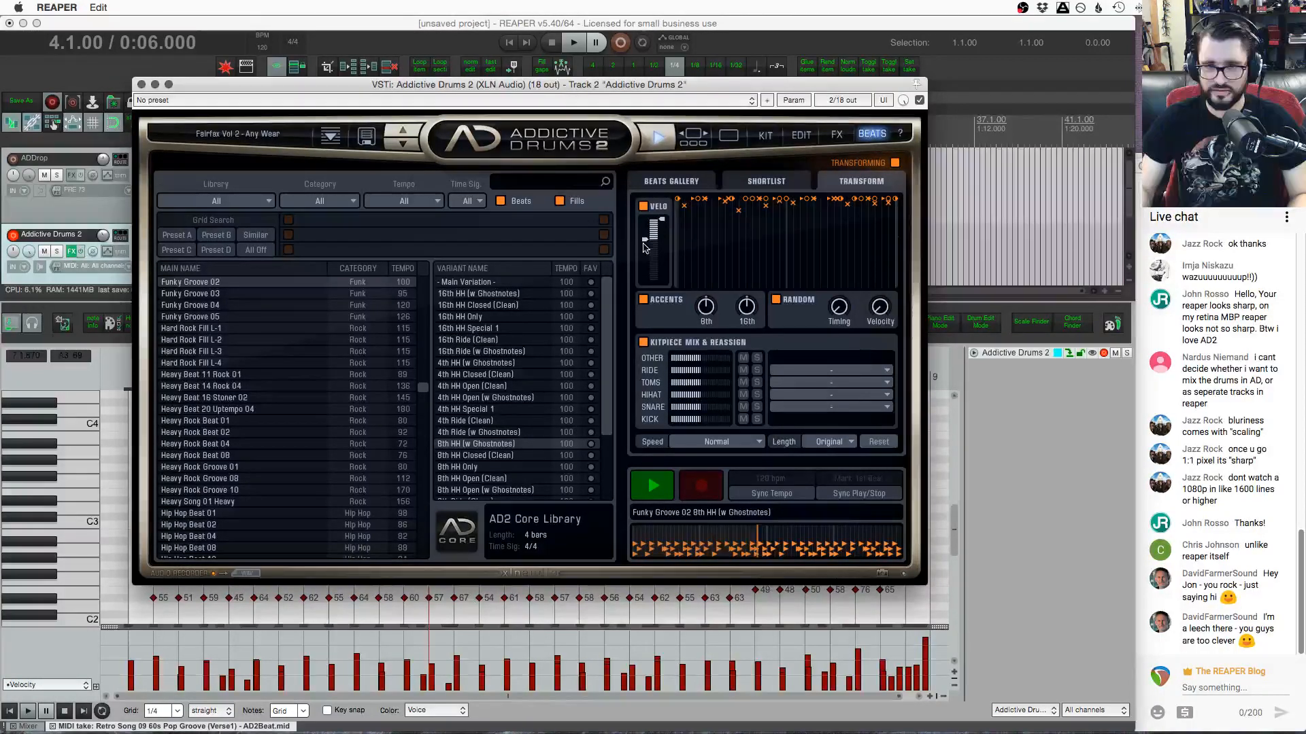
mouse_move(643, 243)
left_mouse_down()
mouse_move(644, 258)
mouse_move(661, 230)
mouse_move(654, 252)
left_mouse_up()
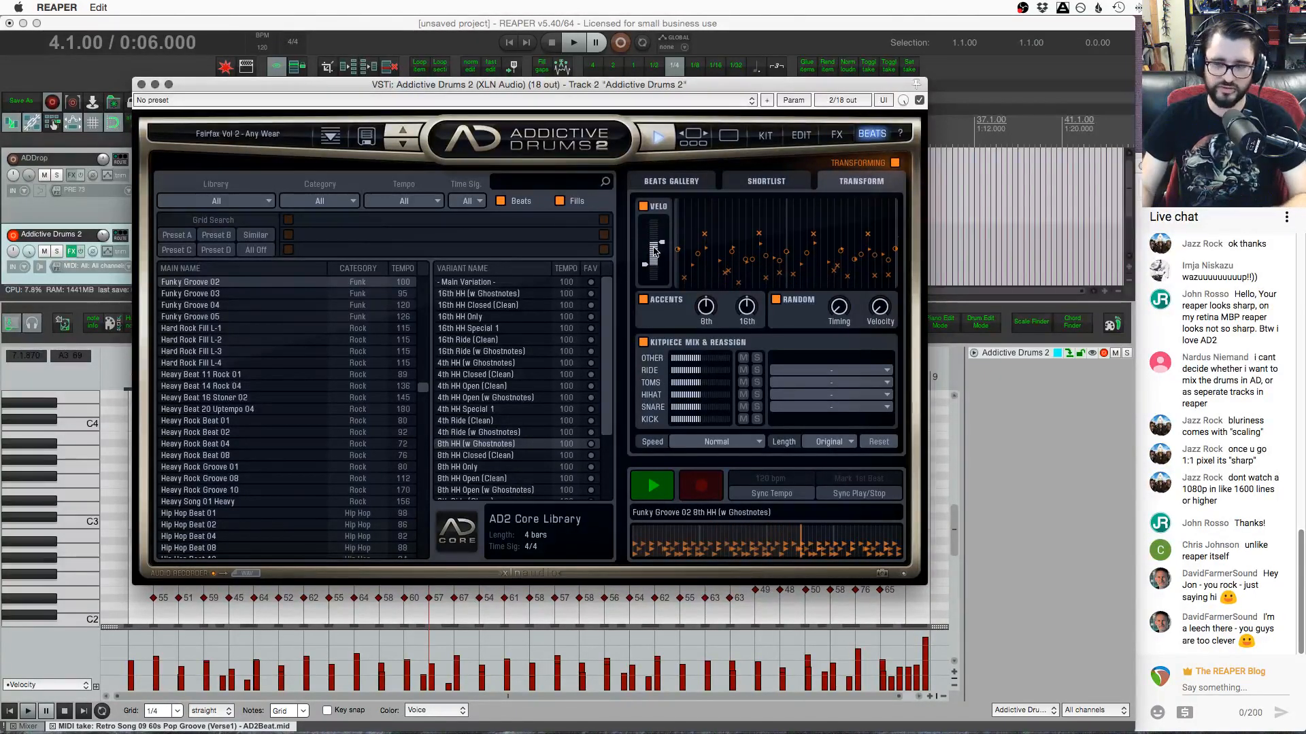
mouse_move(654, 251)
left_mouse_down()
mouse_move(659, 232)
mouse_move(642, 276)
mouse_move(662, 230)
left_mouse_up()
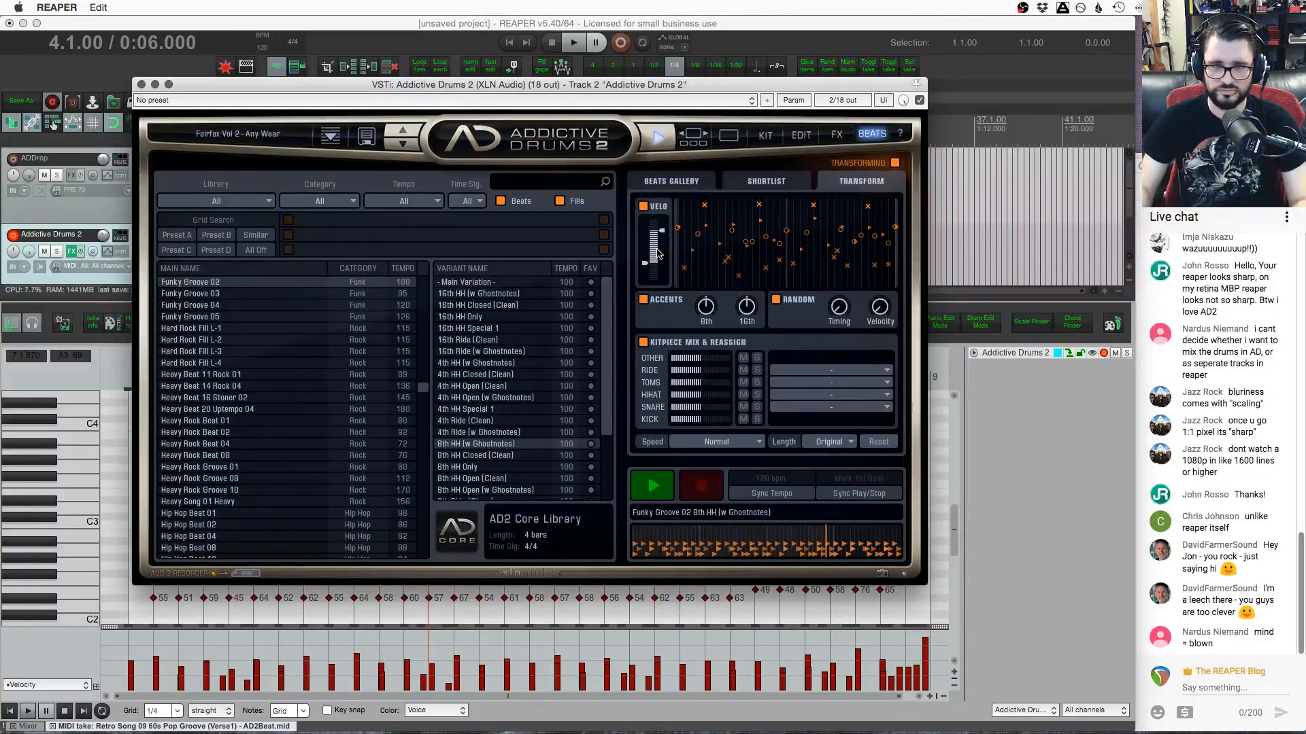
left_click_drag(645, 265, 648, 271)
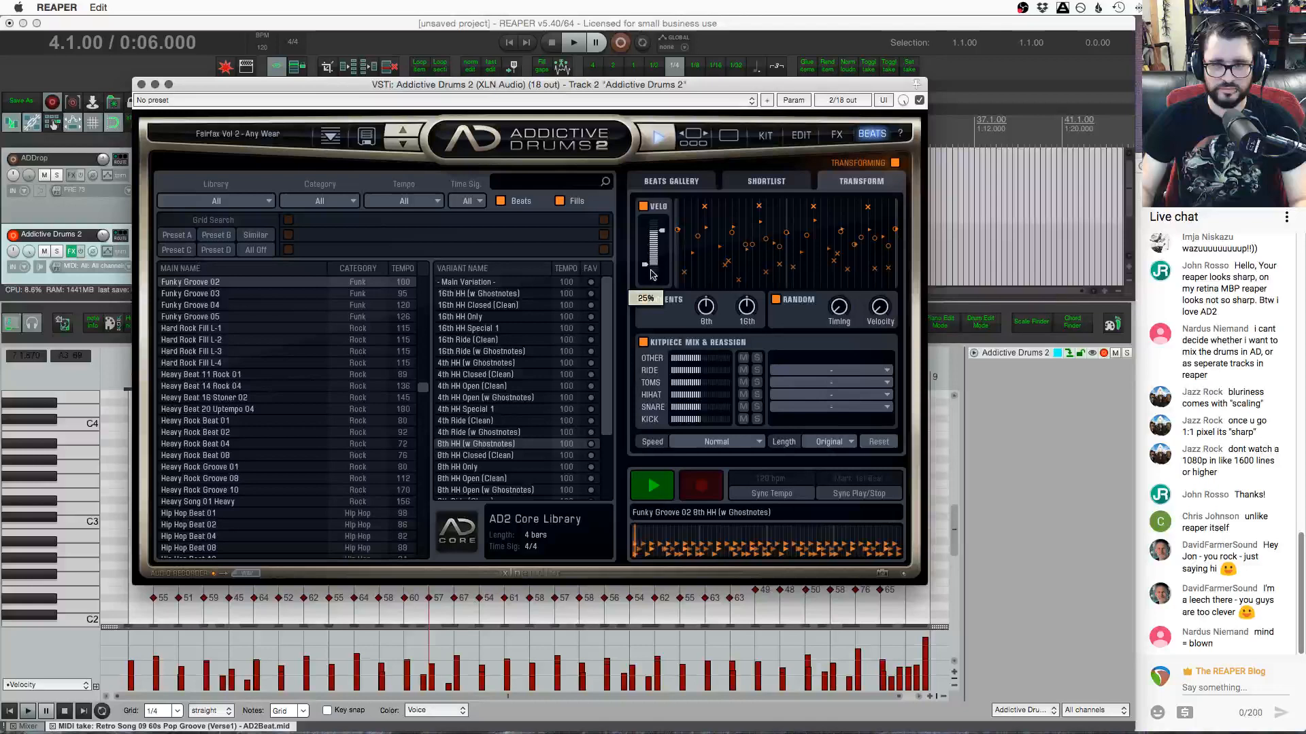
Vary the beat's random timing from 60% down to 0%, ending on a slight amount
mouse_move(837, 310)
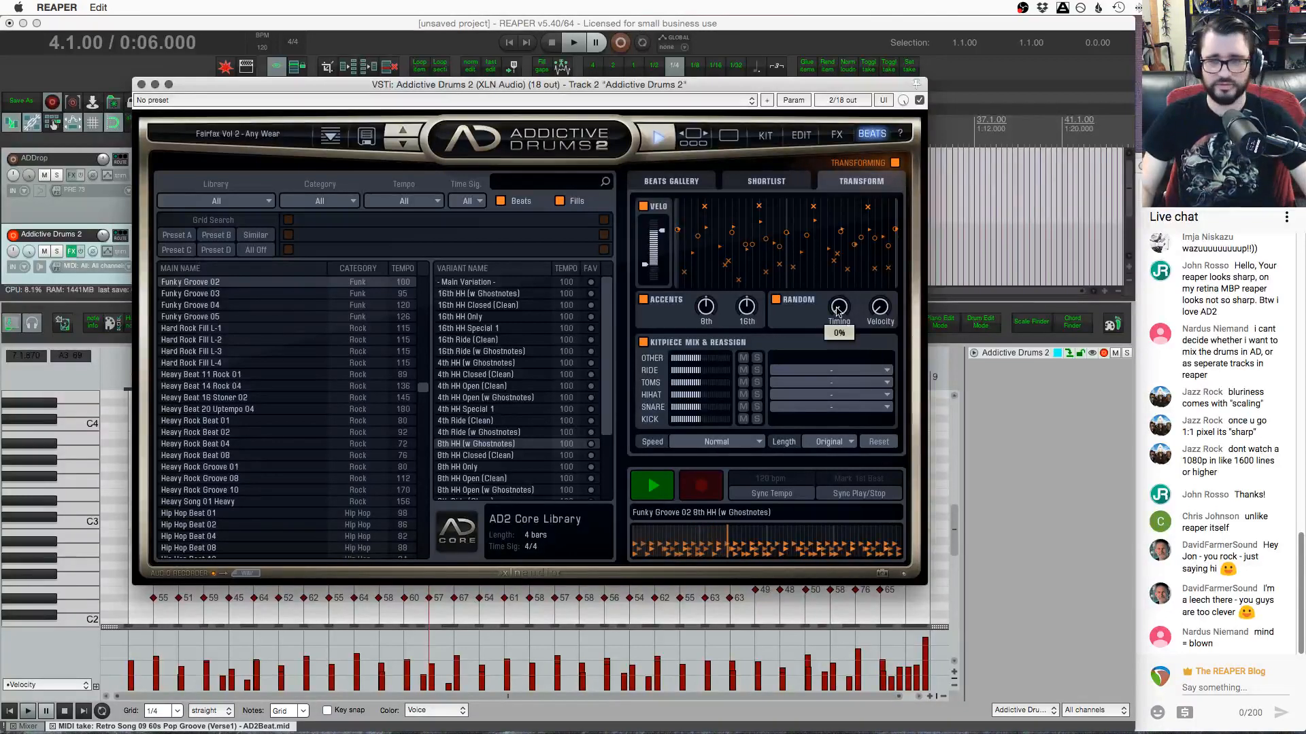
left_click_drag(837, 306, 840, 233)
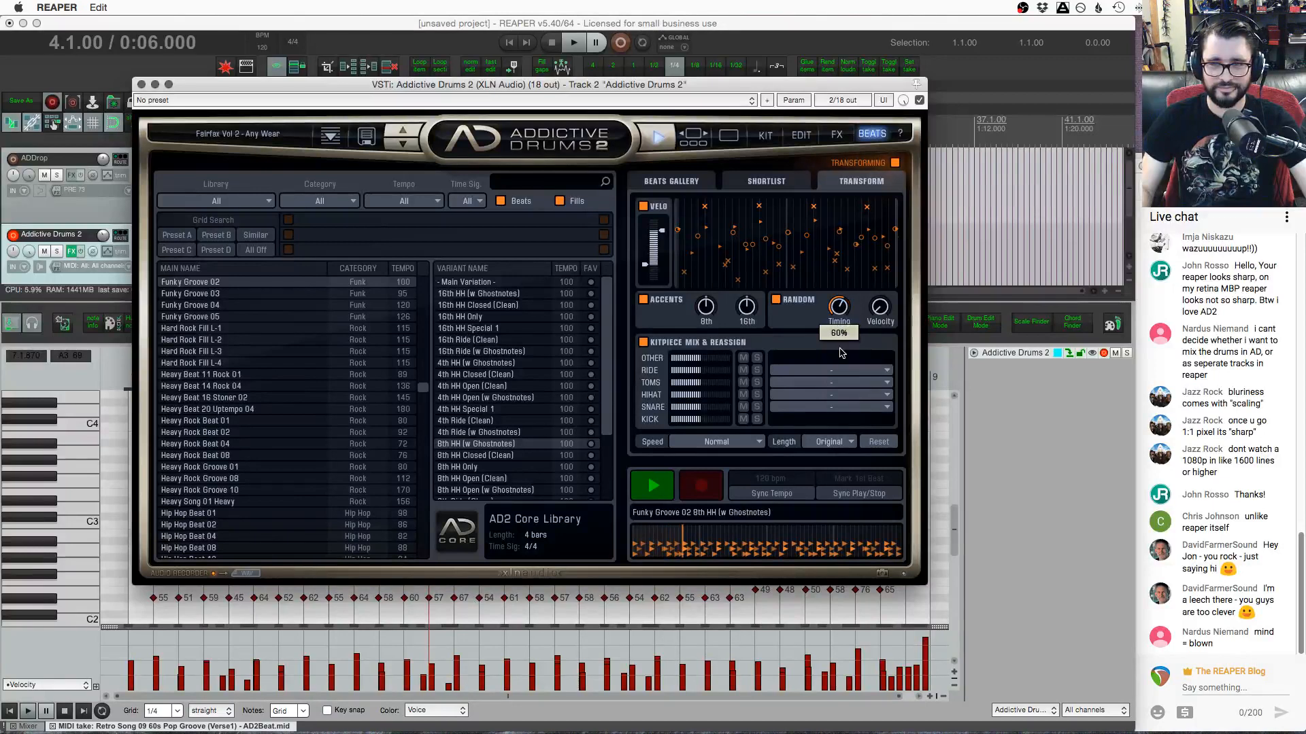
left_click_drag(839, 307, 842, 440)
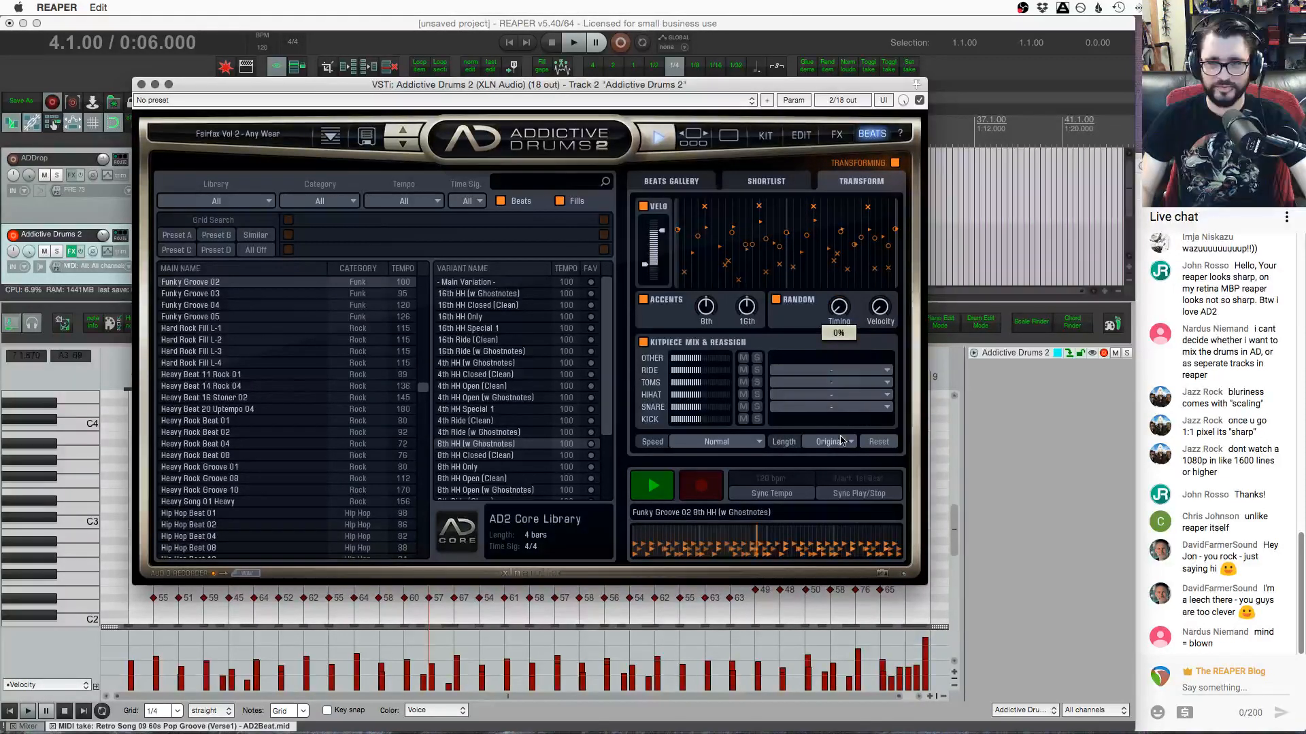
left_click_drag(840, 312, 838, 300)
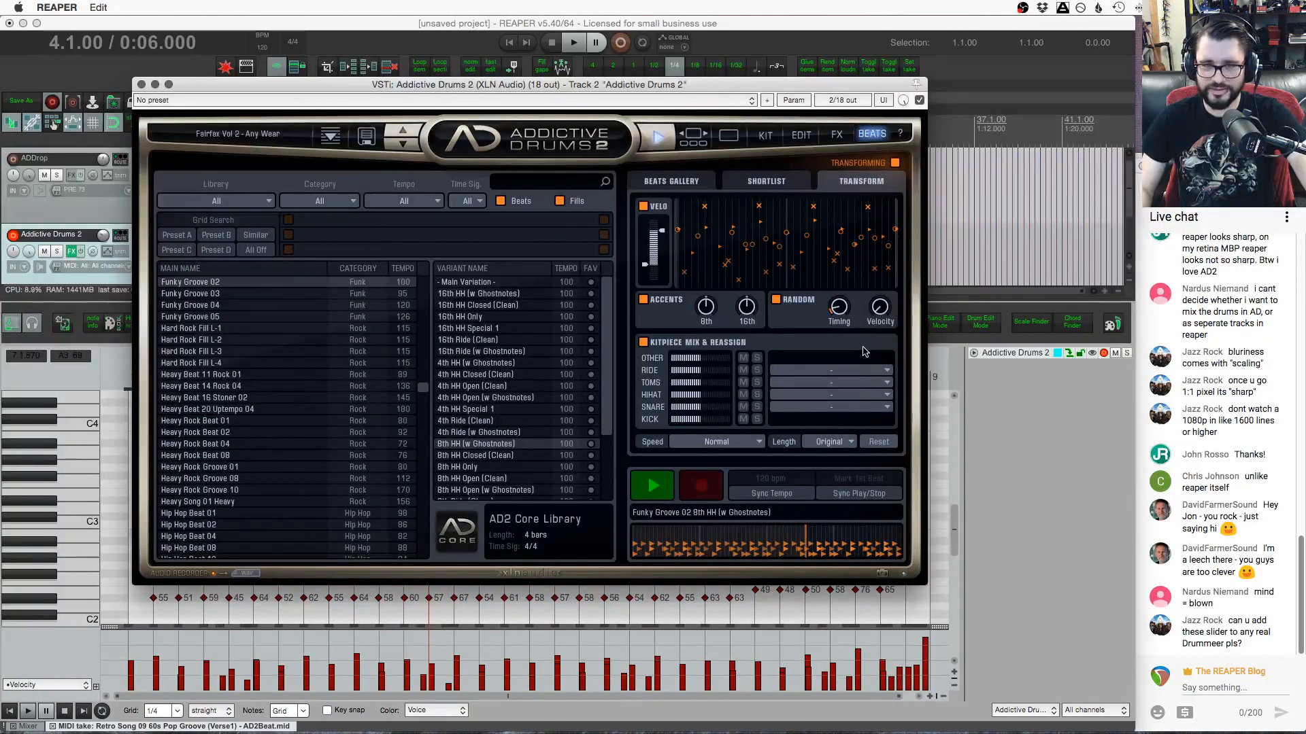
Adjust the beat's random velocity slightly, and switch the Random section off
mouse_move(833, 304)
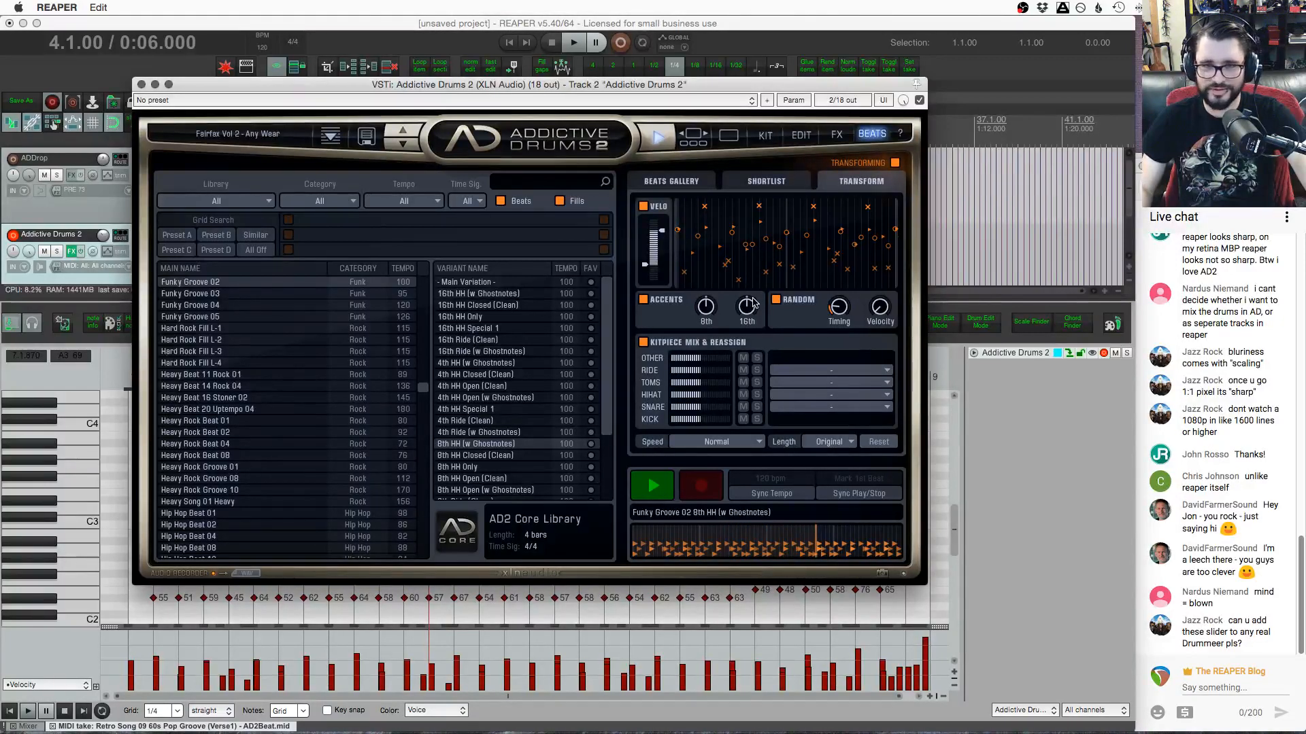
mouse_move(880, 310)
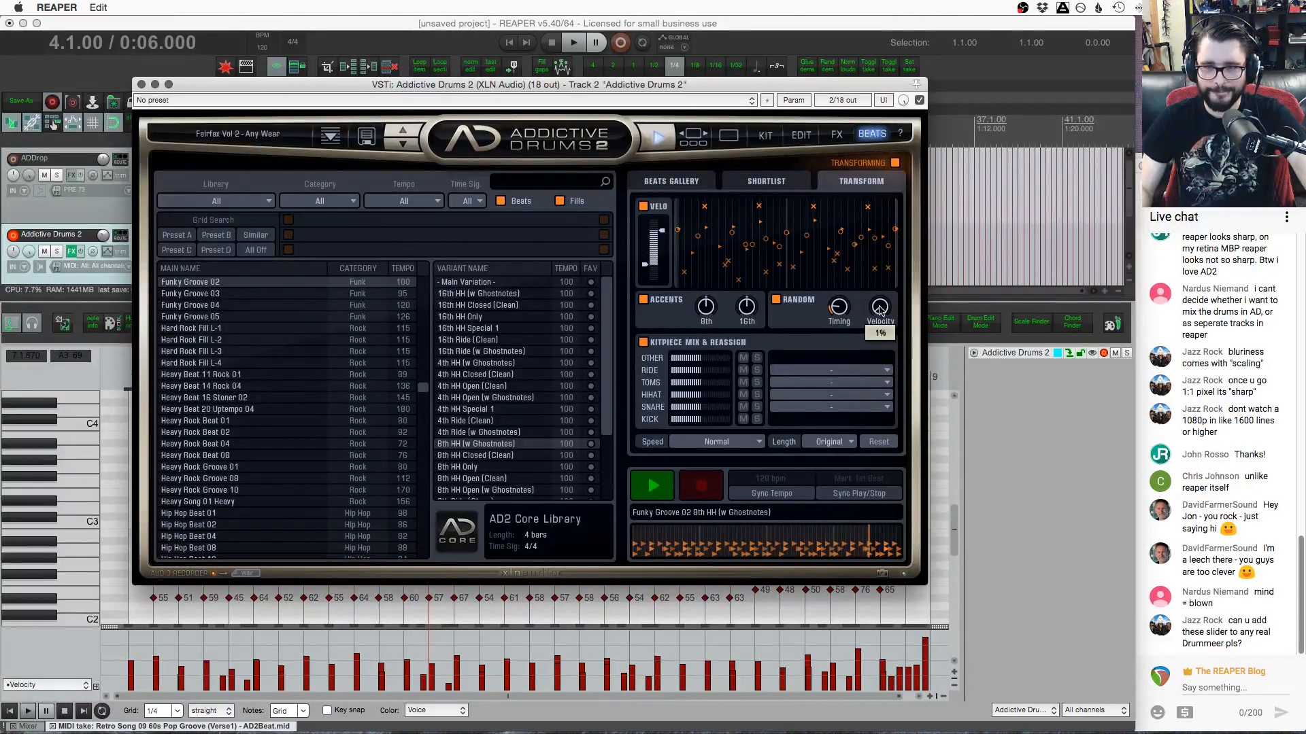
mouse_move(879, 309)
left_mouse_down()
mouse_move(880, 266)
mouse_move(882, 297)
left_mouse_up()
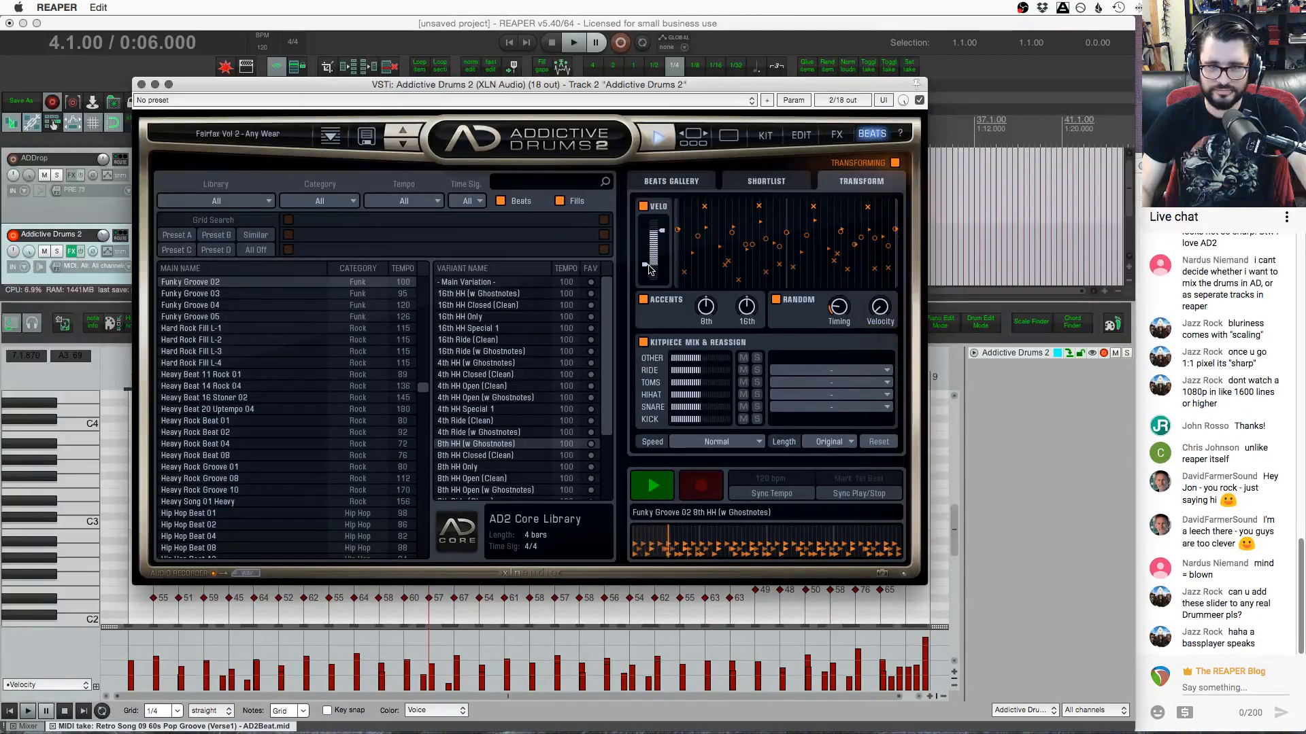
left_click(790, 304)
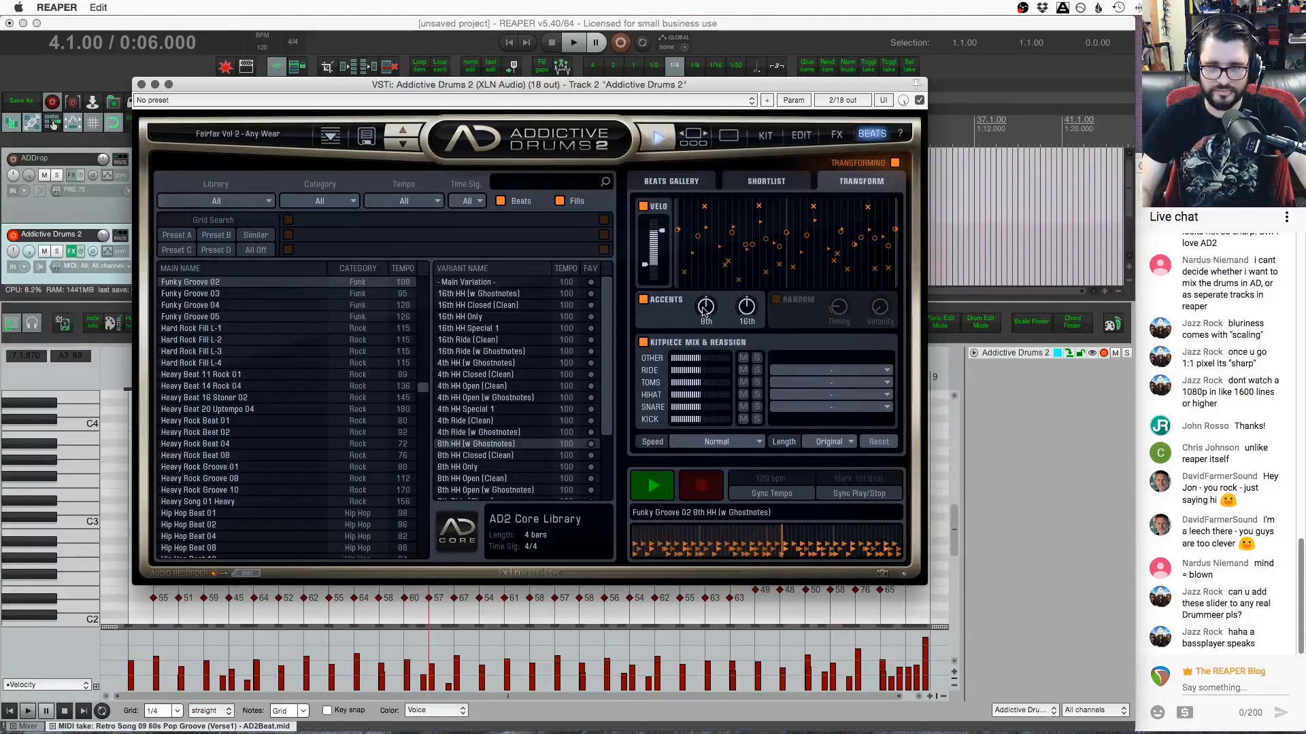
Vary the 8th-note accents, including -67%, and the 16th-note accents in both directions, and switch the Accents section off
left_click_drag(707, 307, 711, 301)
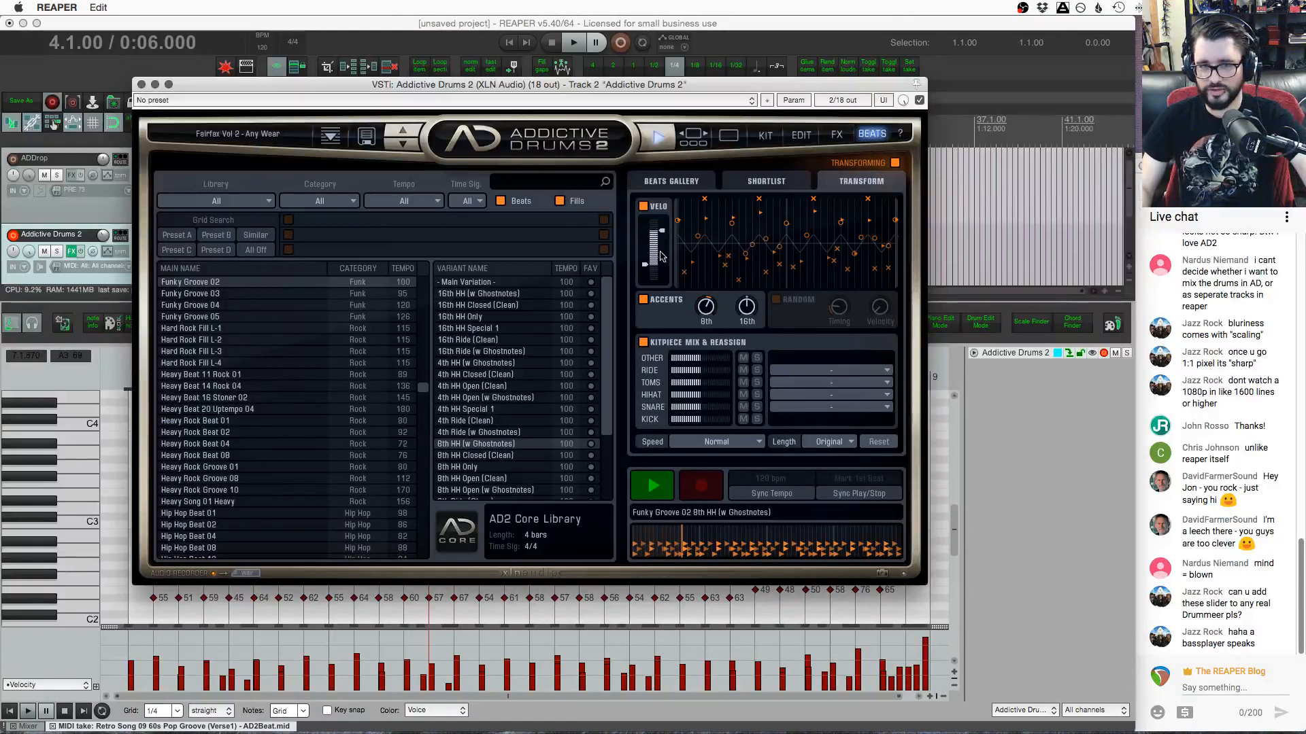
mouse_move(706, 310)
left_click_drag(708, 308, 708, 361)
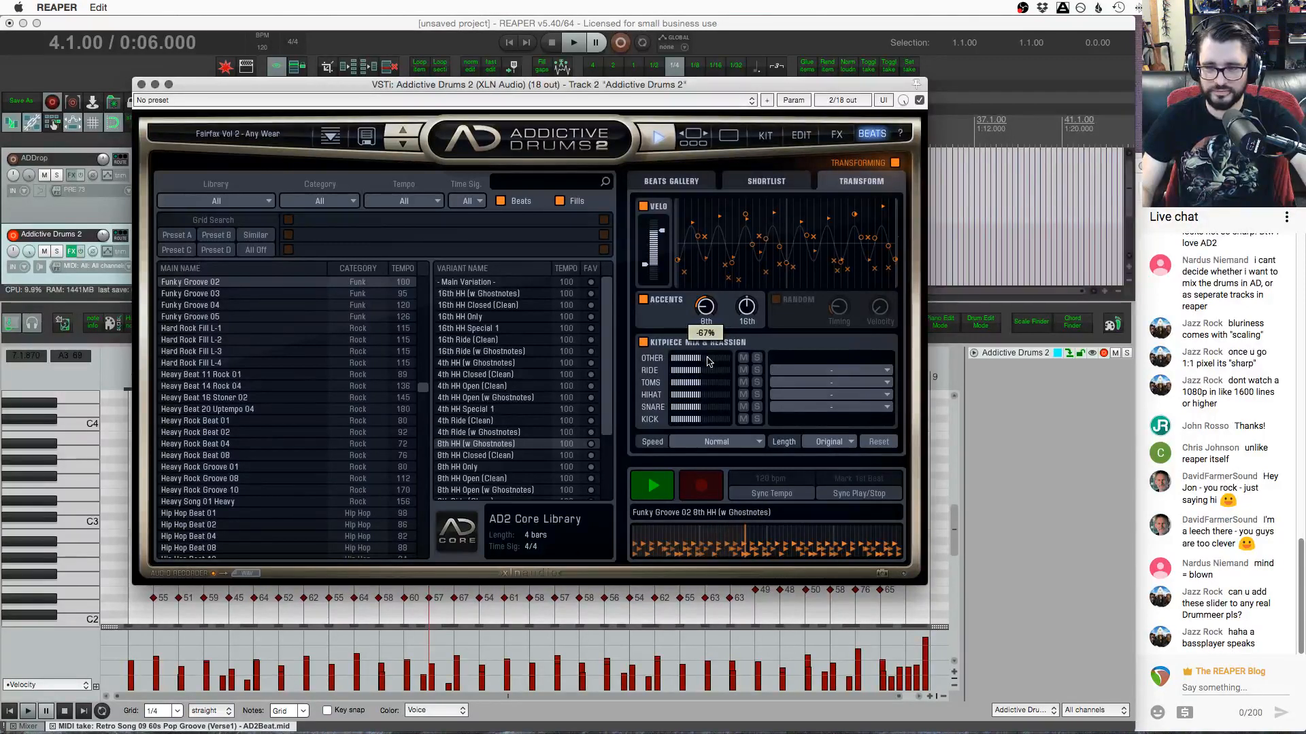
left_click_drag(708, 361, 746, 333)
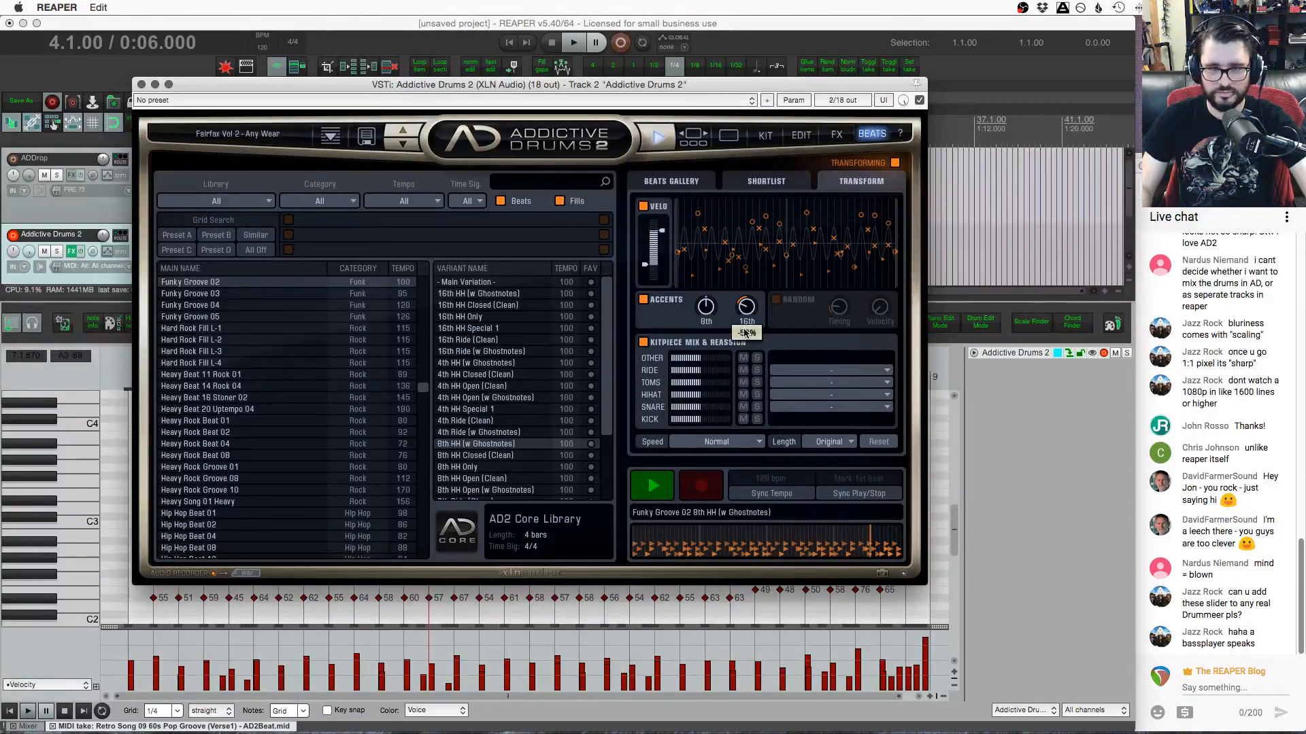
left_click_drag(745, 333, 653, 248)
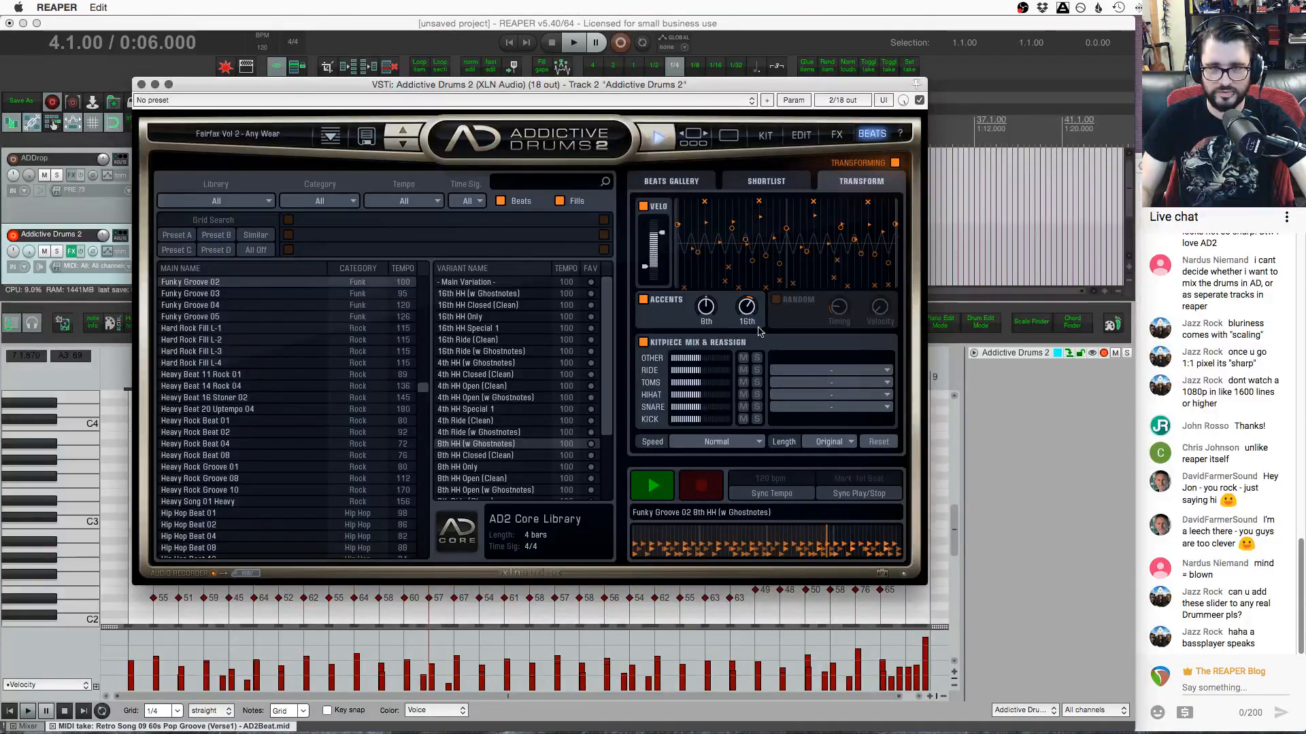
left_click_drag(747, 310, 694, 319)
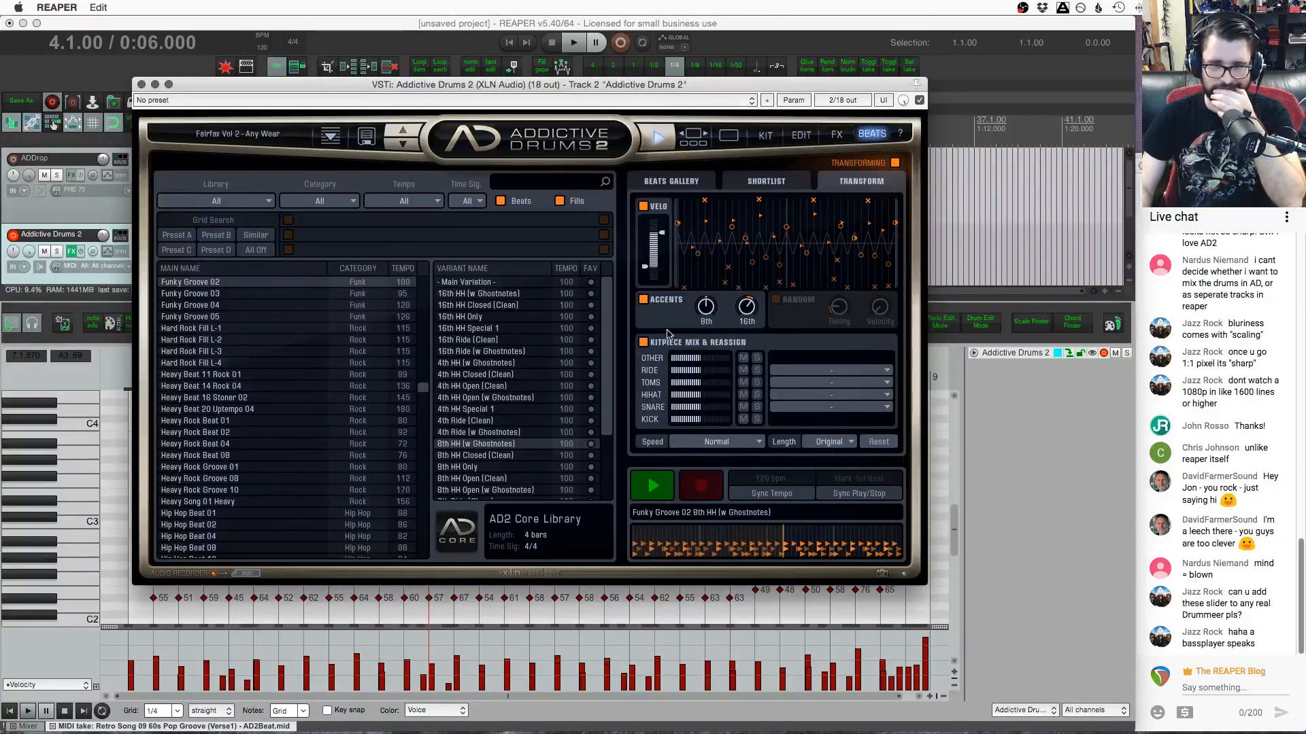
left_click(643, 300)
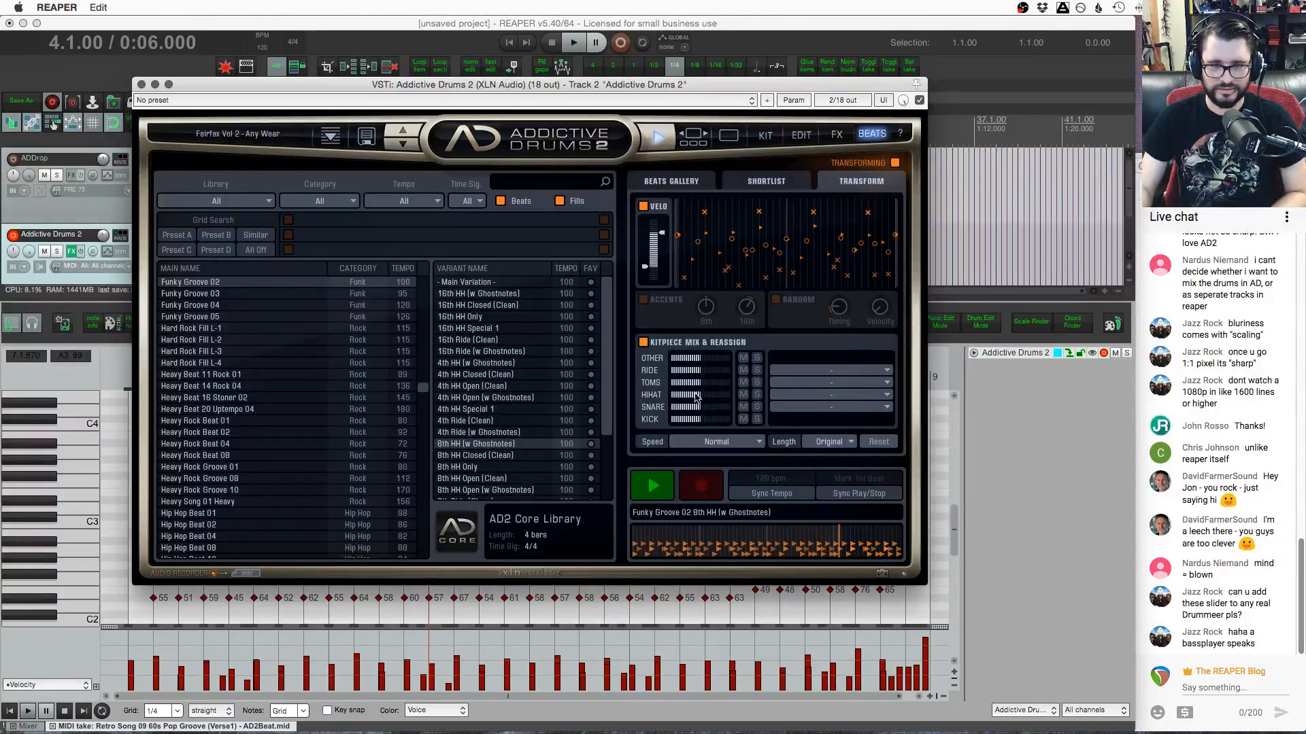
Try the hi-hat at minimum level with a raised ride level in the kitpiece mix, and restore the ride level
left_click_drag(700, 395, 659, 400)
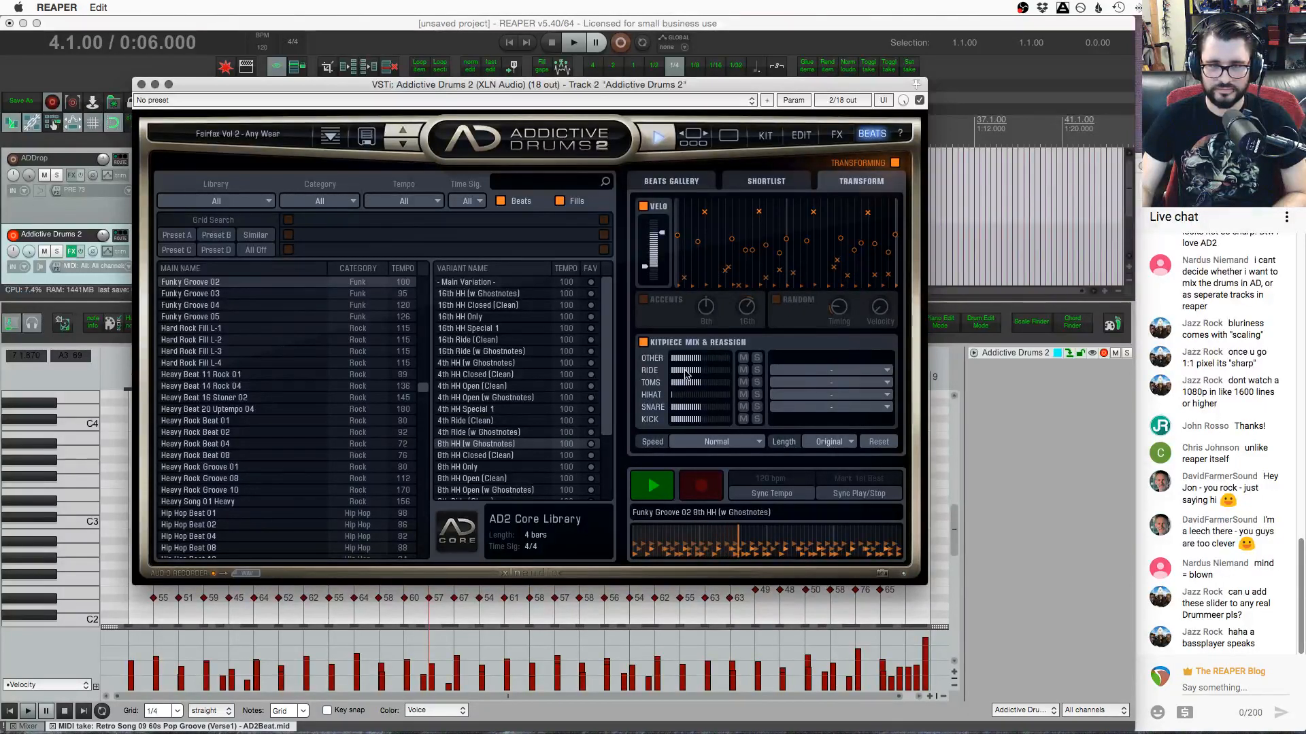
left_click_drag(689, 374, 721, 377)
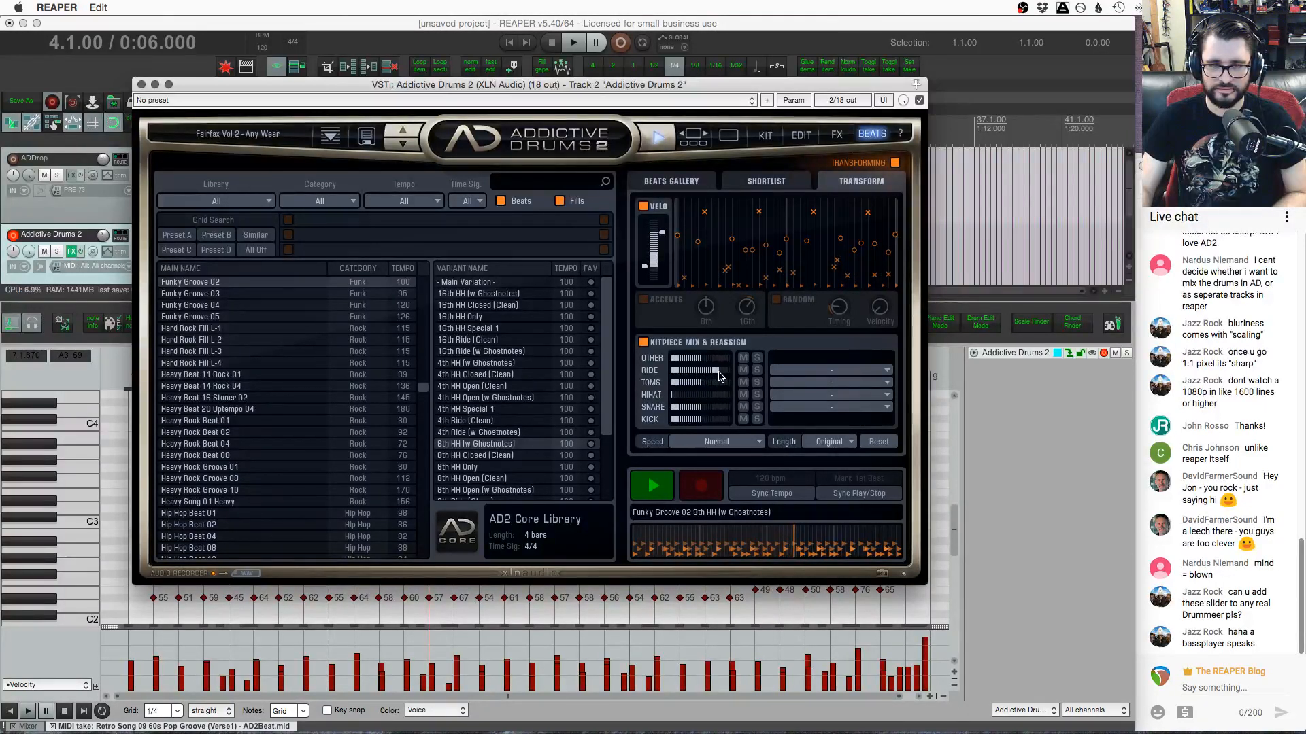
left_click(824, 371)
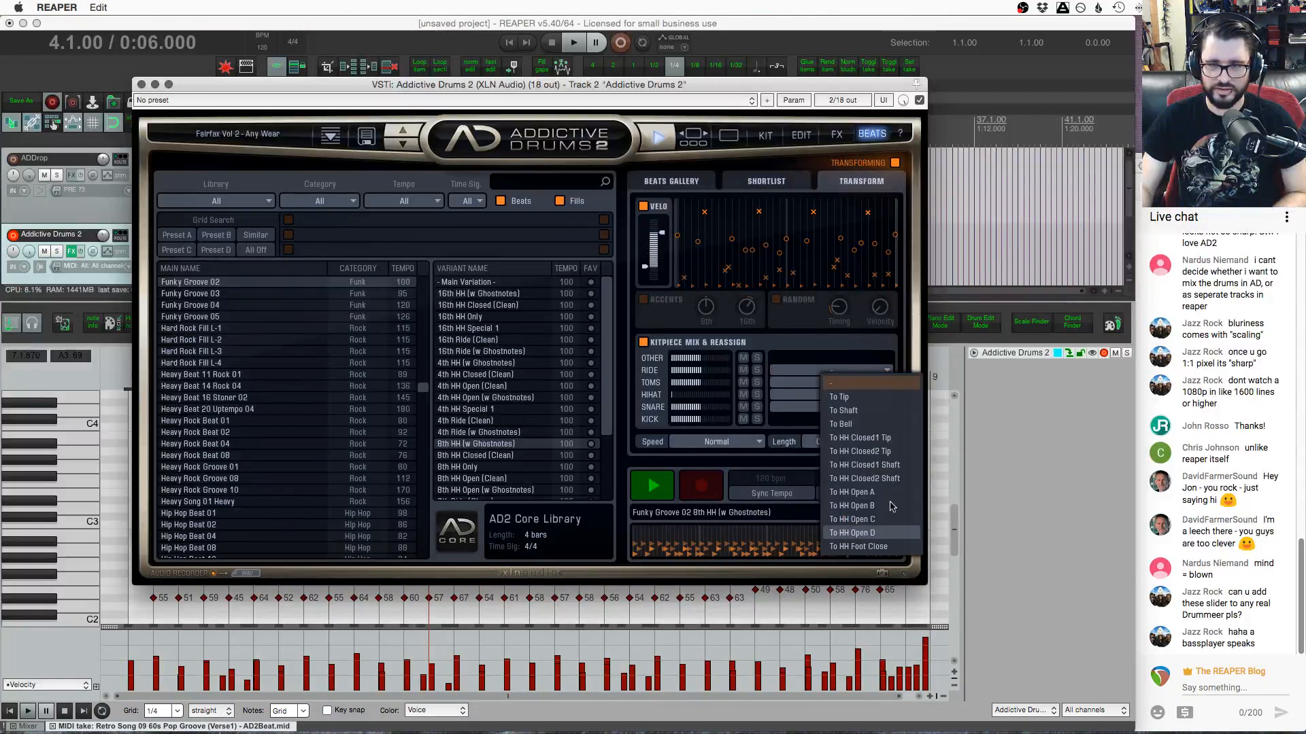
left_click(801, 356)
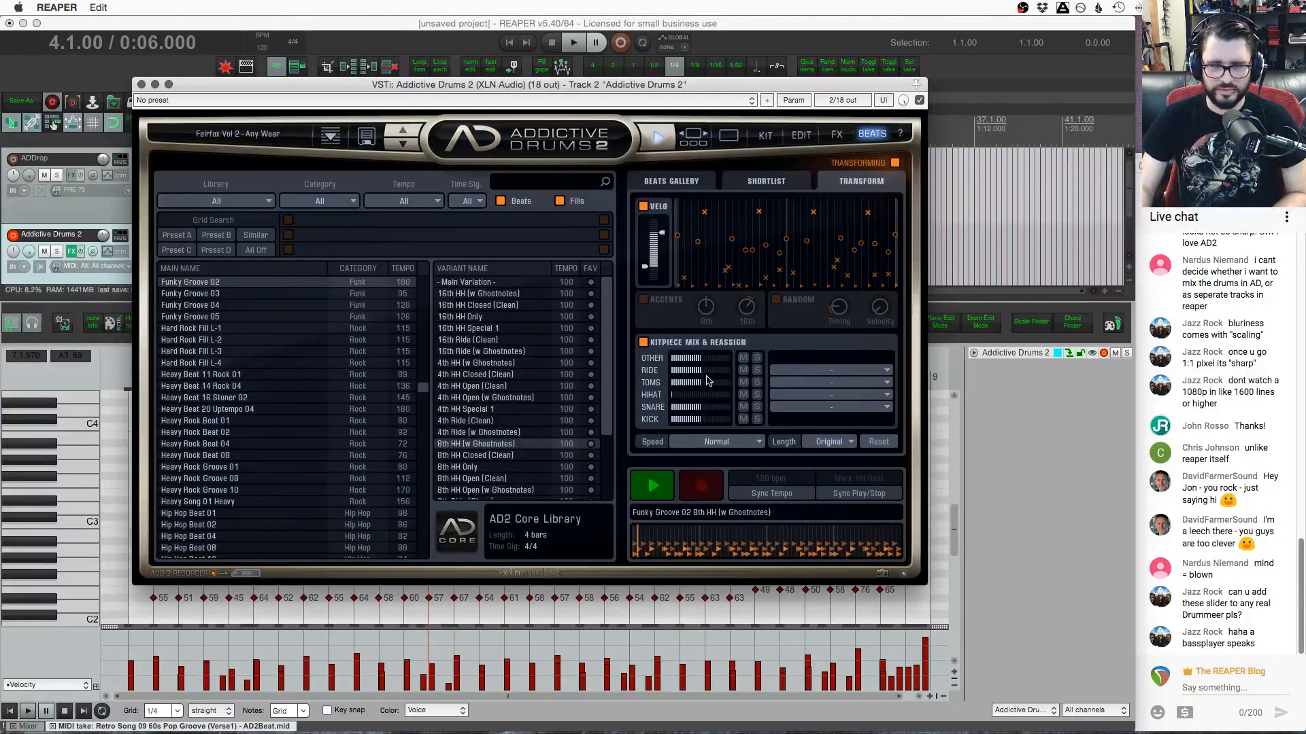
Try reassigning the ride to HH Open A, and clear the reassignment again
left_click(794, 372)
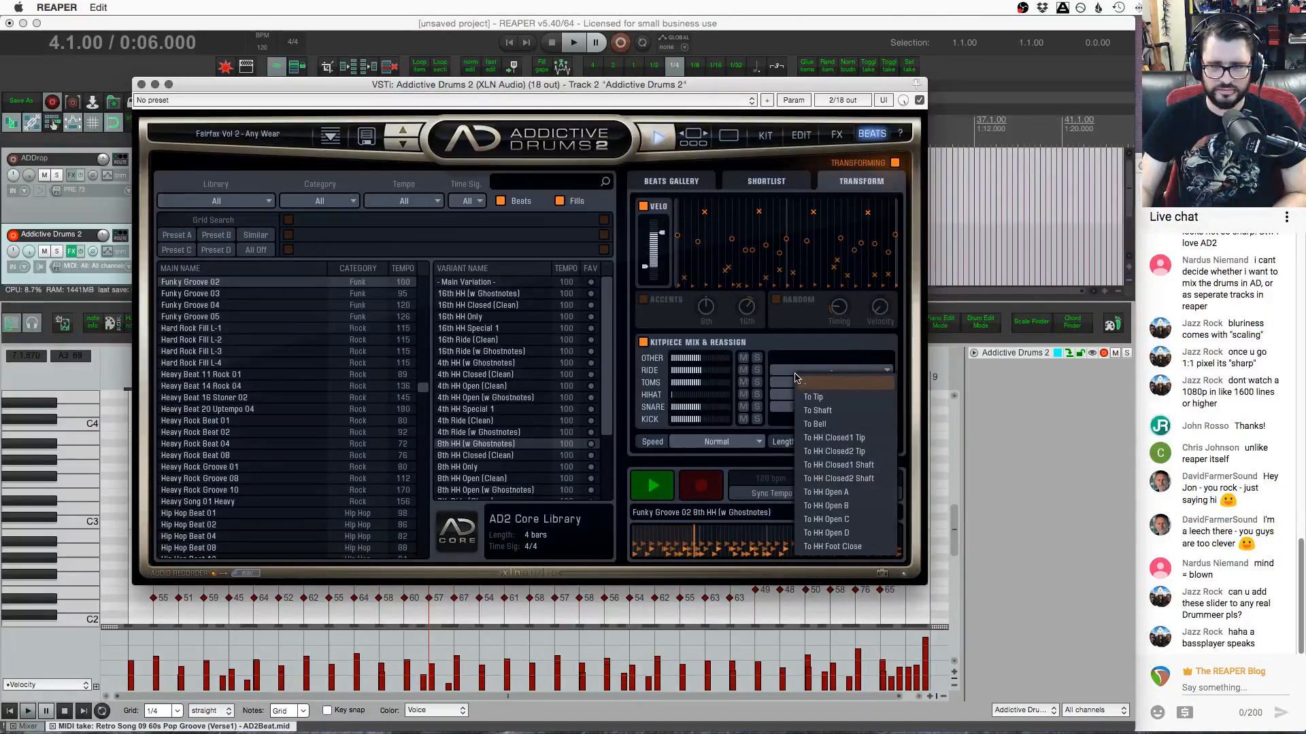
left_click(824, 491)
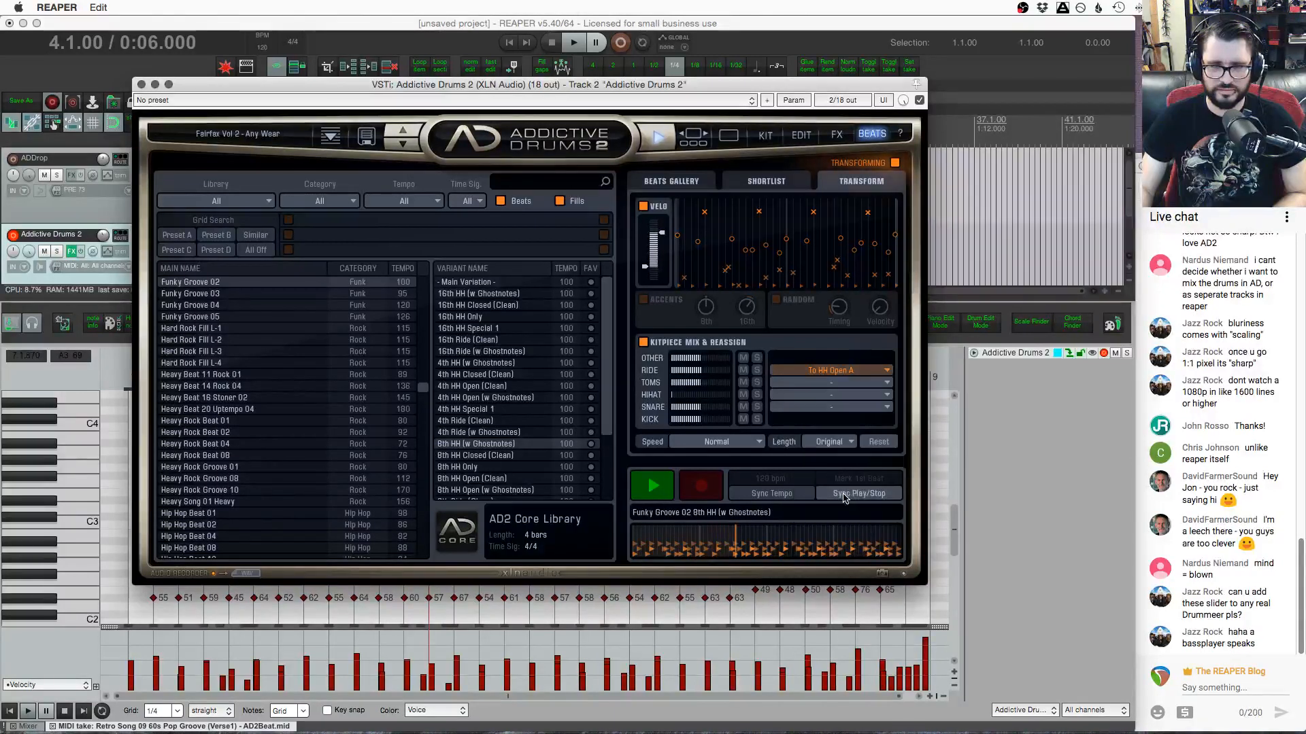
left_click(832, 372)
left_click(849, 389)
Set the hi-hat to a reduced level, and reassign the snare to Rimclick with a raised level
left_click_drag(682, 396, 687, 398)
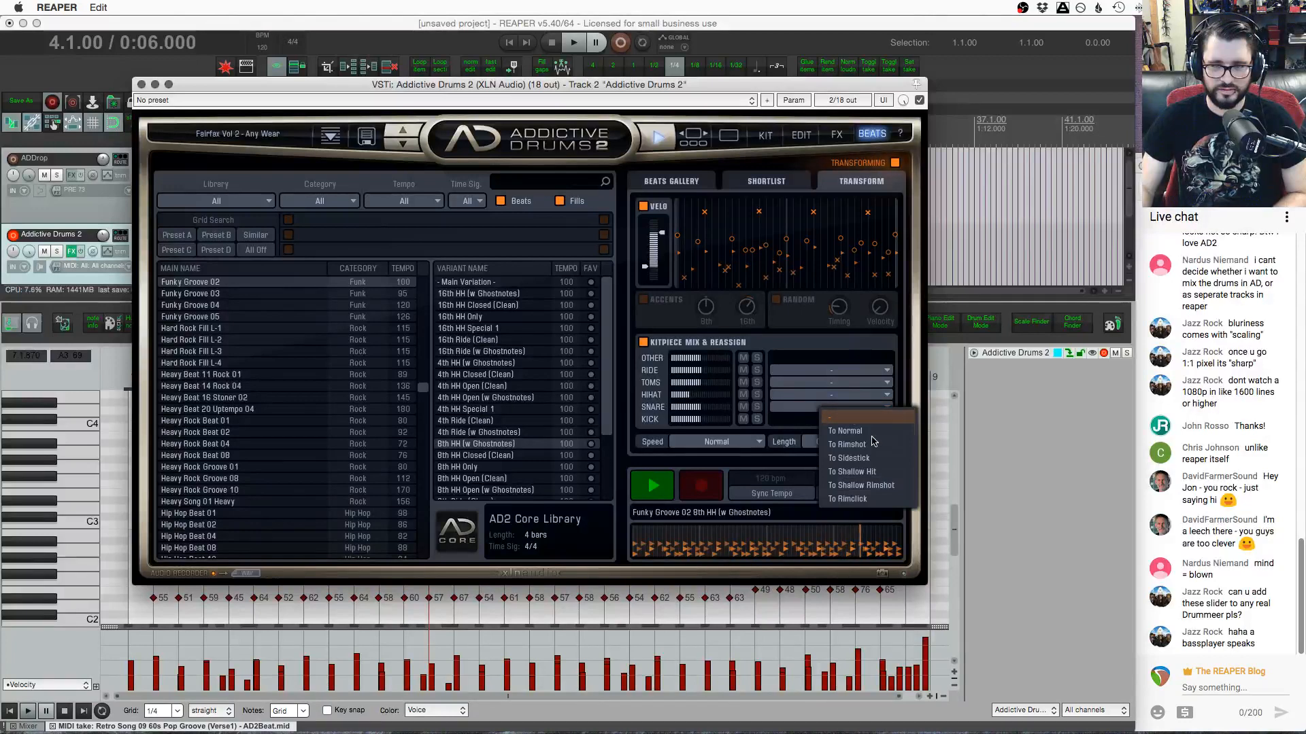
left_click(863, 498)
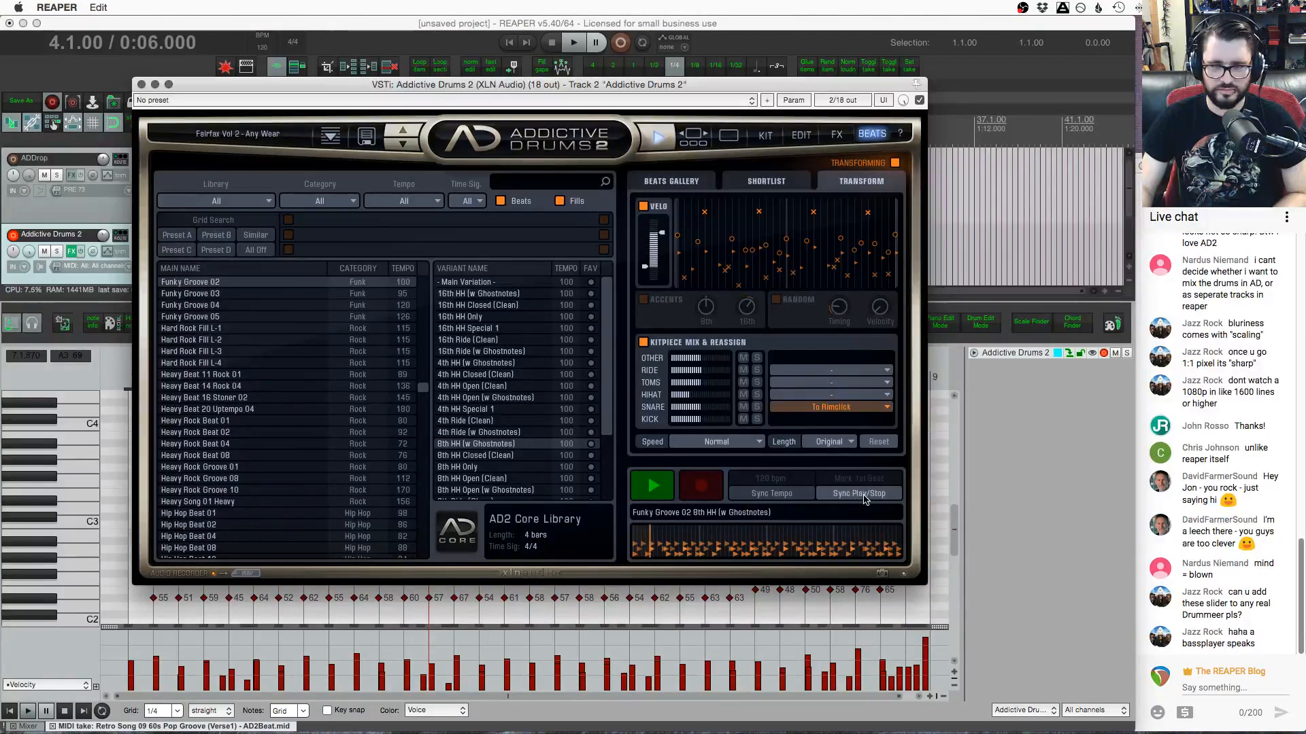
left_click_drag(710, 414, 716, 414)
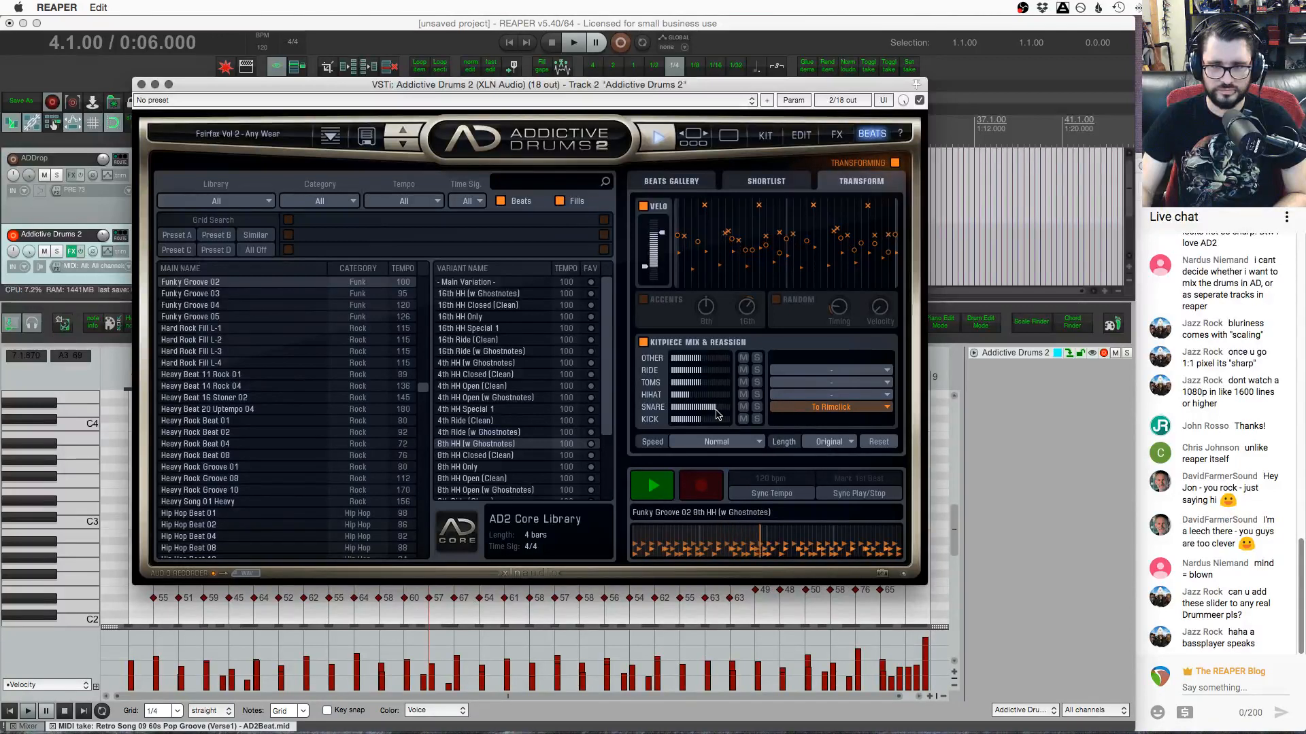
Try the hi-hat reassigned to Closed2 Tip and Open B, lower its level further, and settle on Foot Close
left_click(797, 395)
left_click(825, 442)
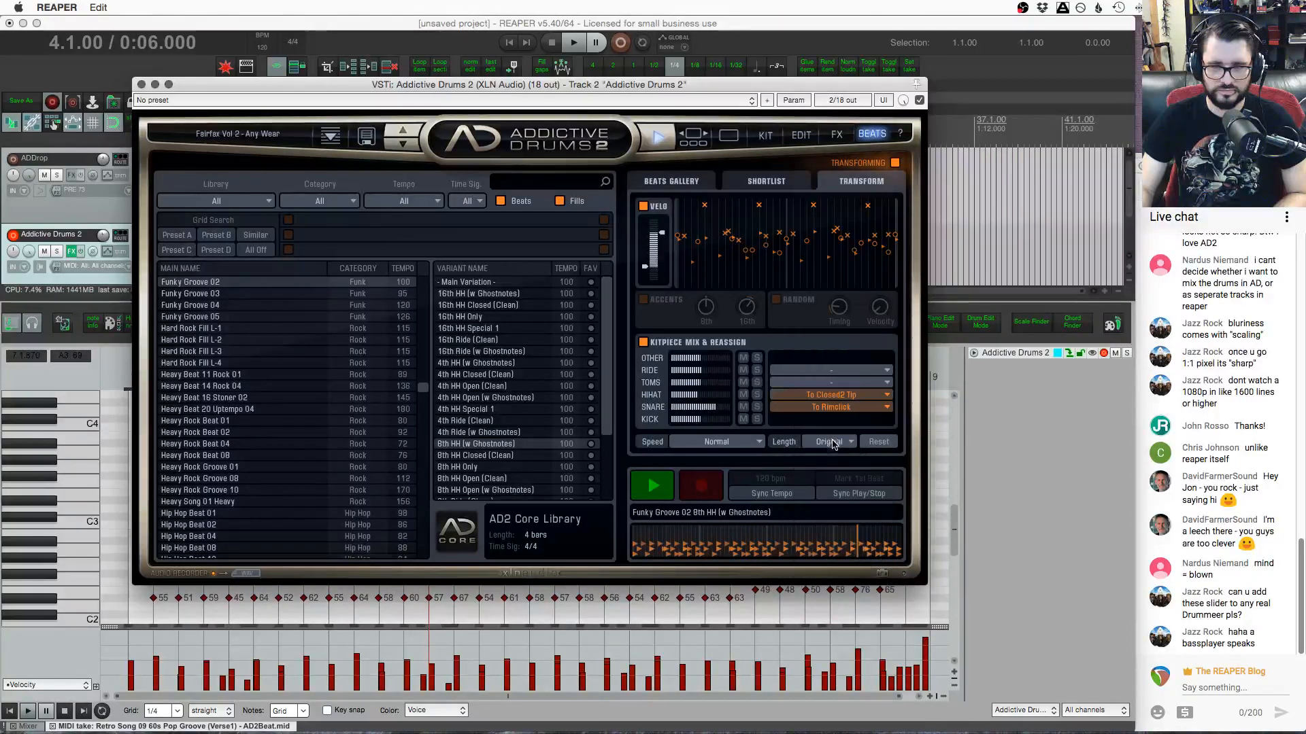
left_click(827, 396)
left_click(852, 495)
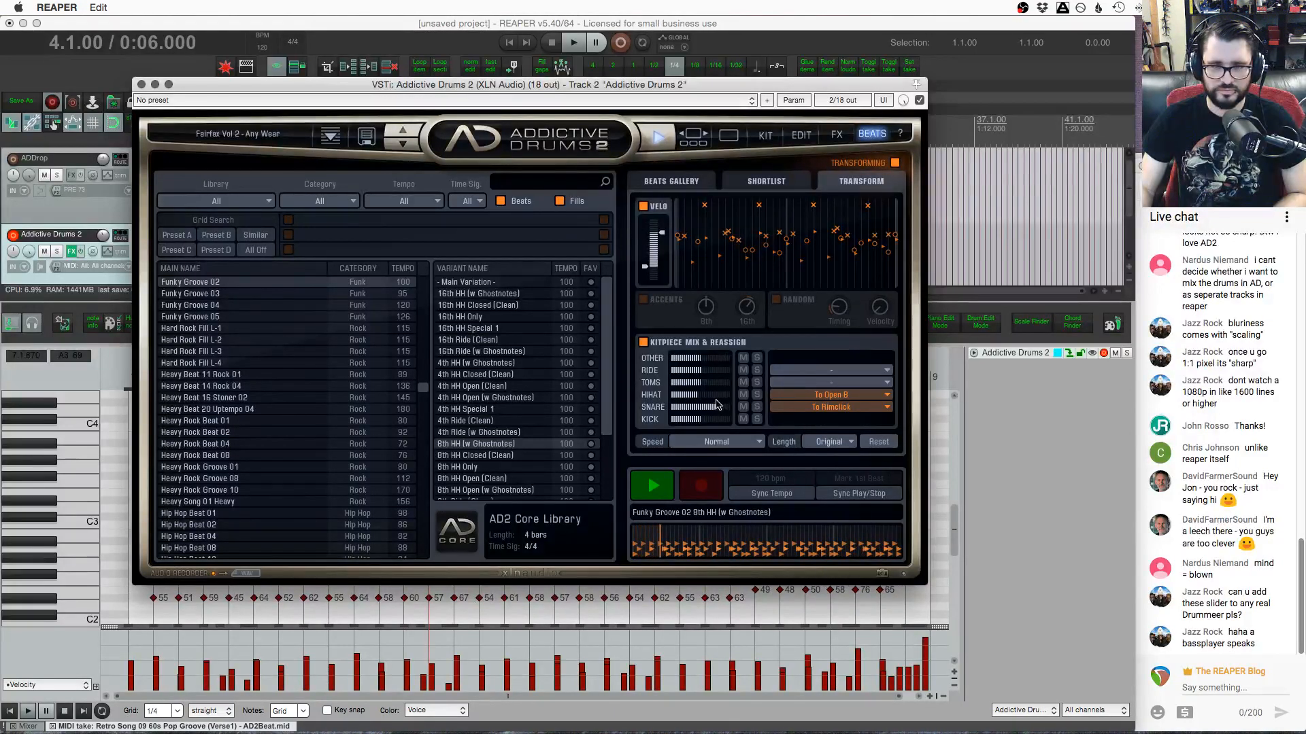
left_click_drag(691, 401, 678, 399)
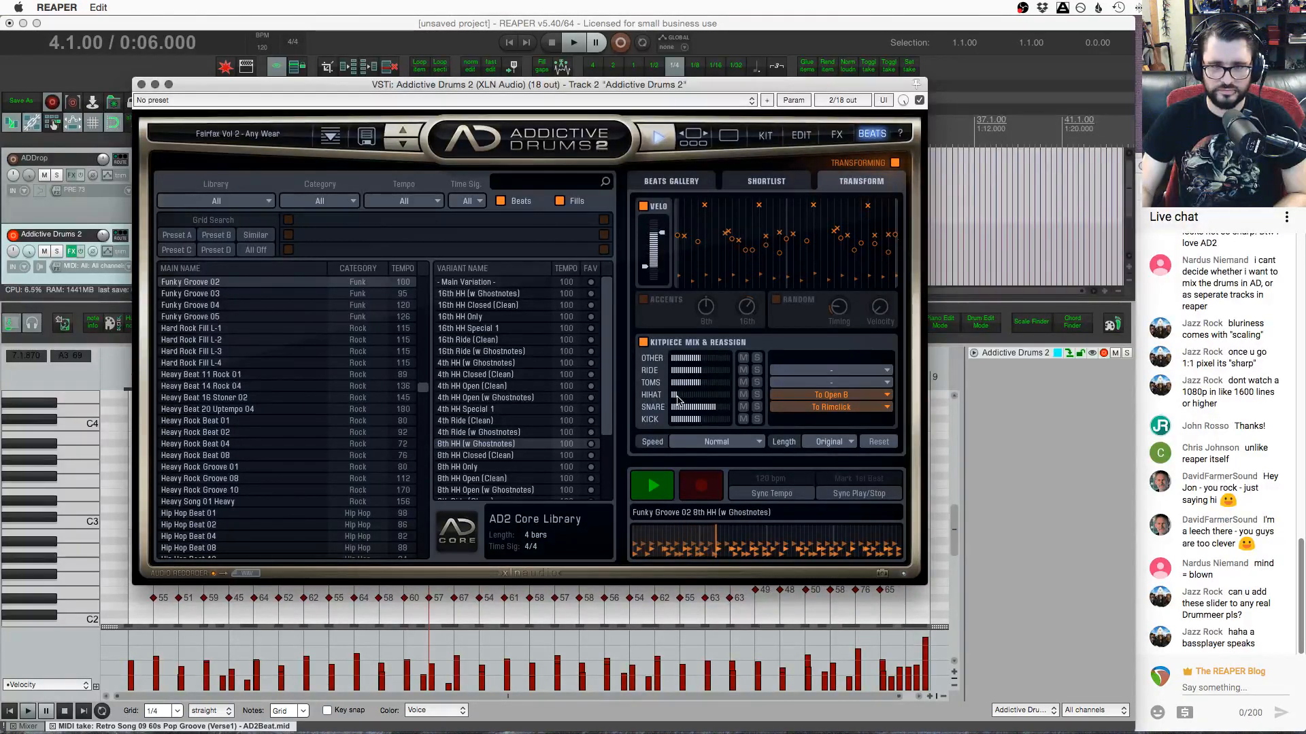
left_click(827, 395)
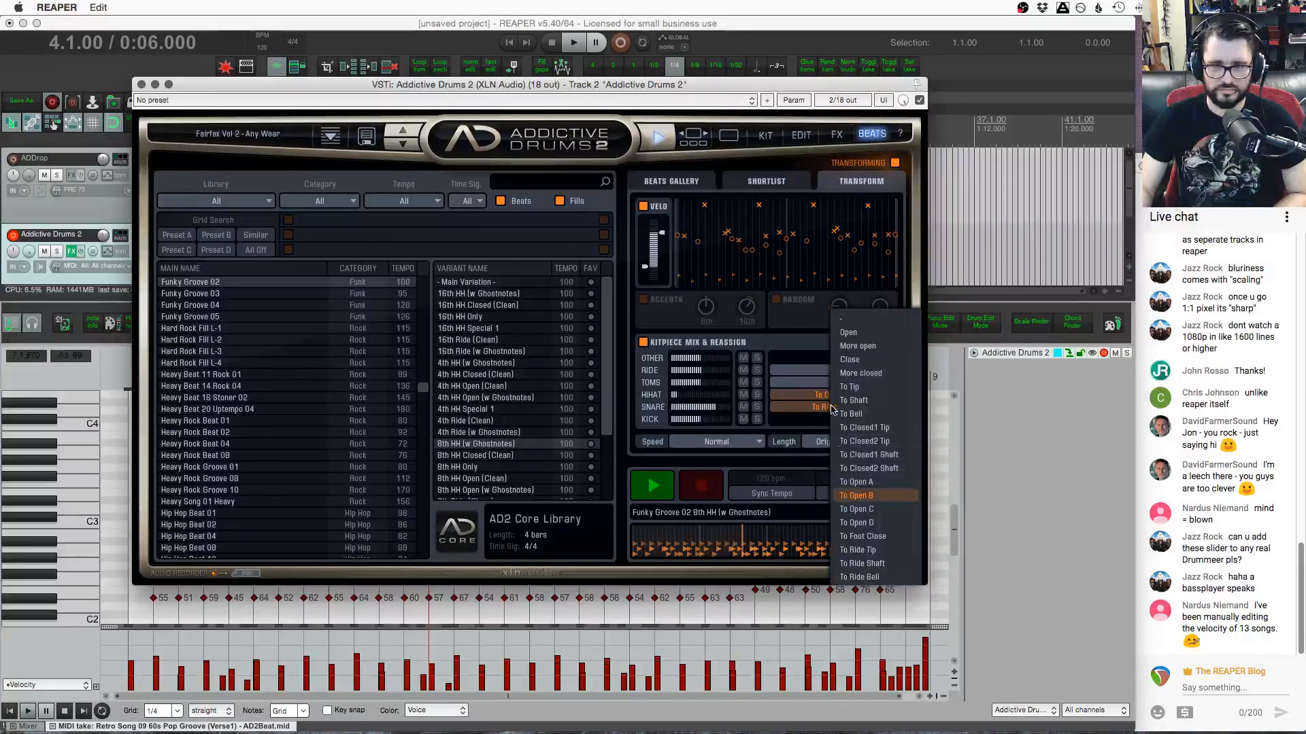
left_click(861, 537)
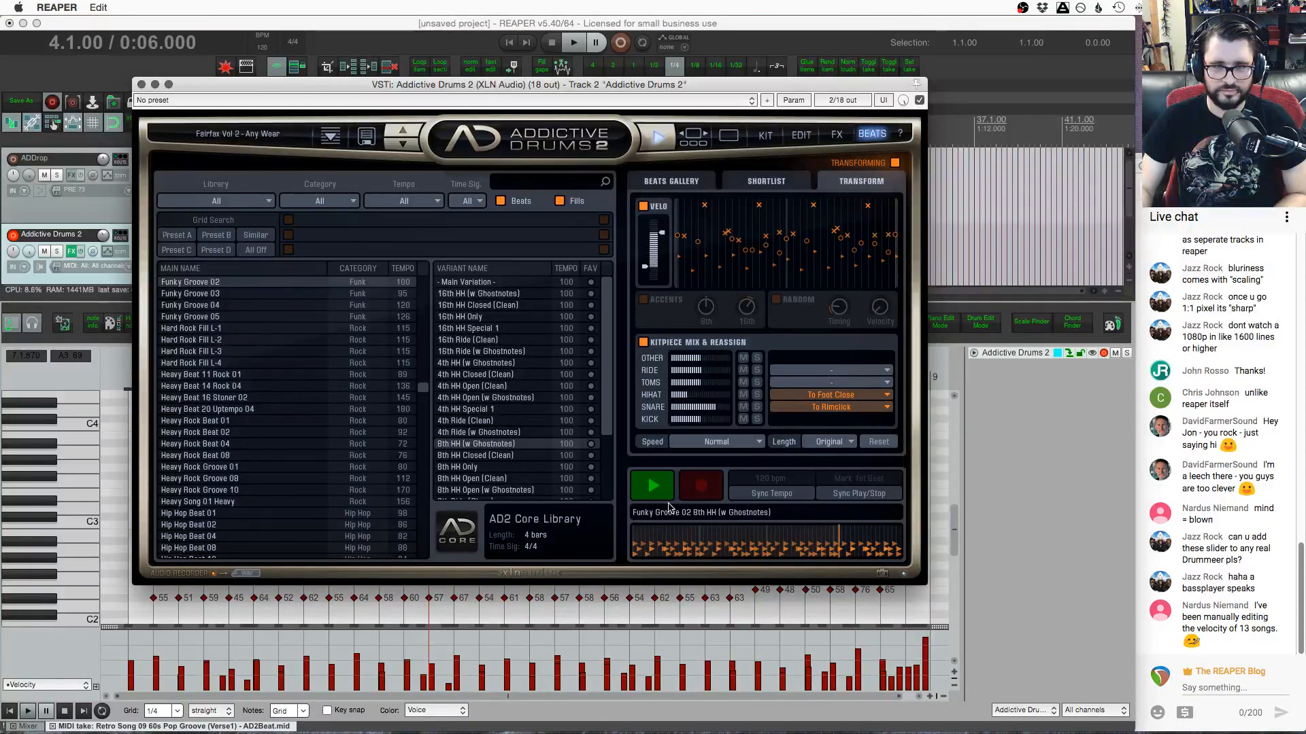
Try to load the Retro Song 09 60s Pop Groove MIDI item from the Addictive Drums 2 track into the beat preview
left_click_drag(660, 89, 860, 91)
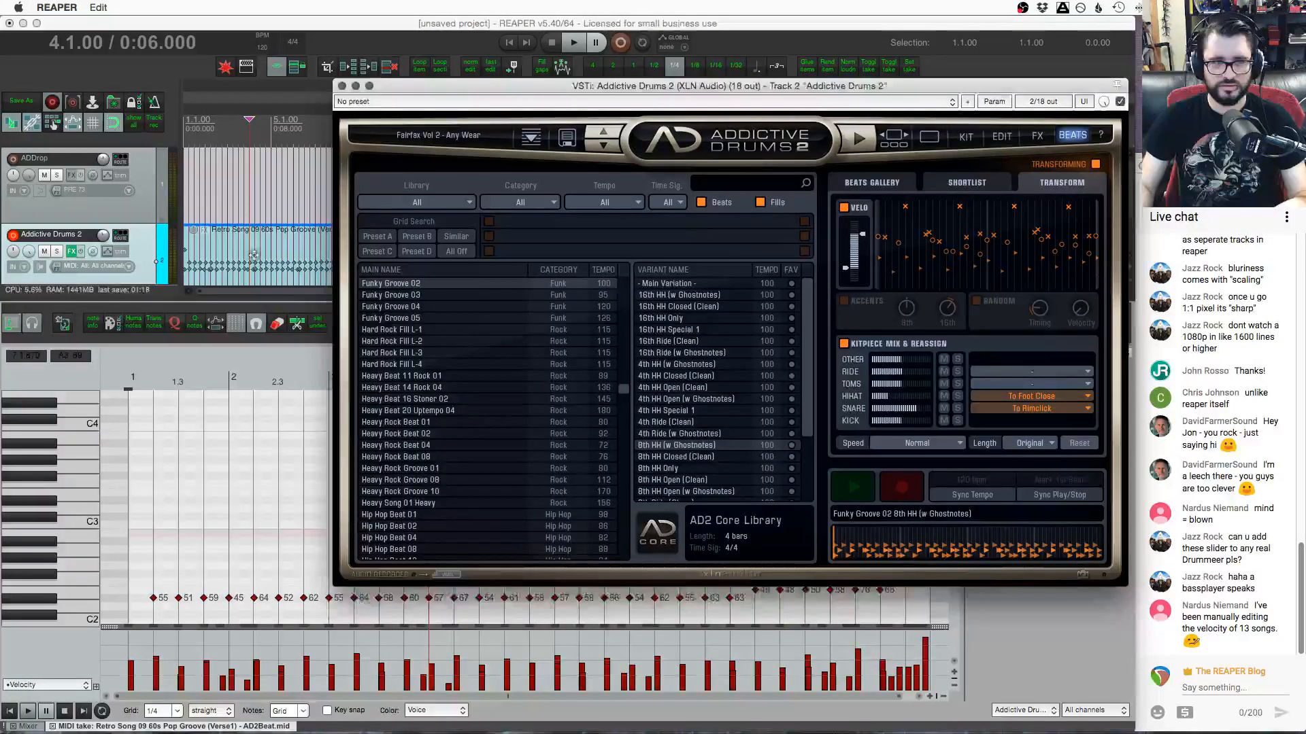
left_click_drag(253, 255, 891, 529)
left_click_drag(288, 244, 857, 513)
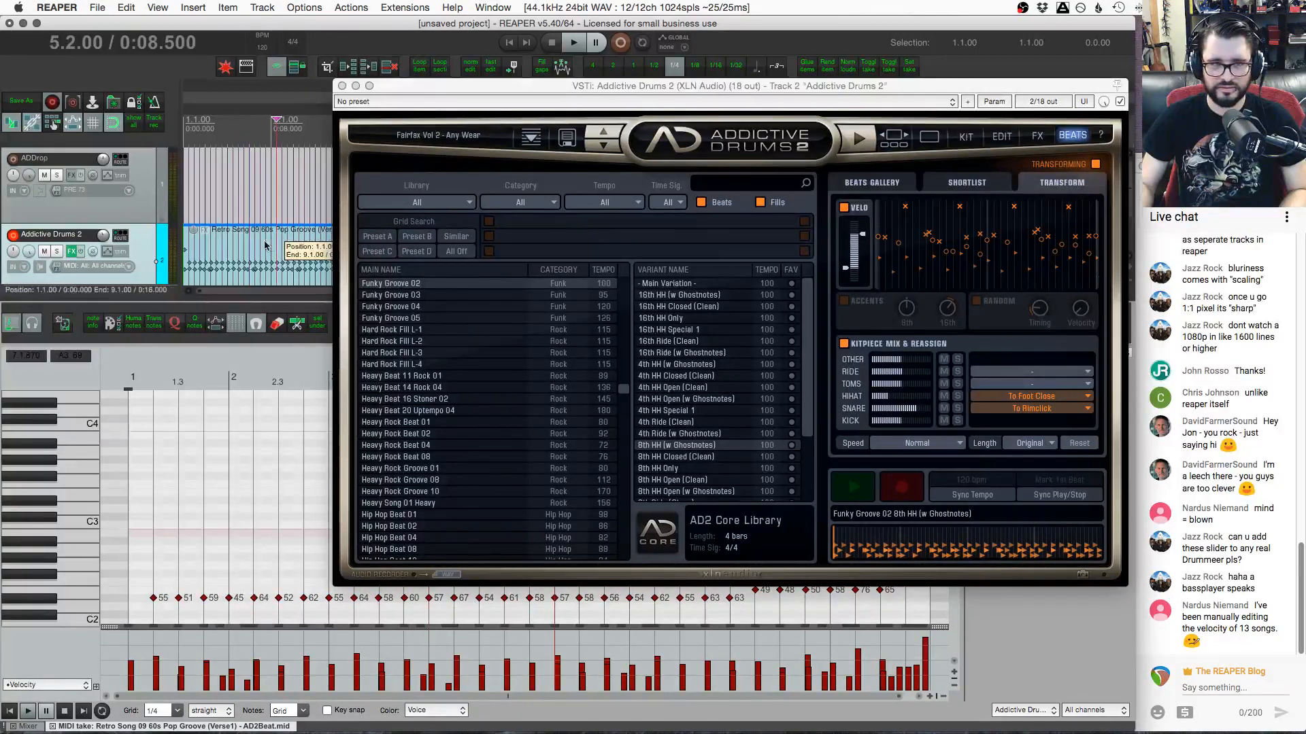
left_click_drag(885, 540, 939, 541)
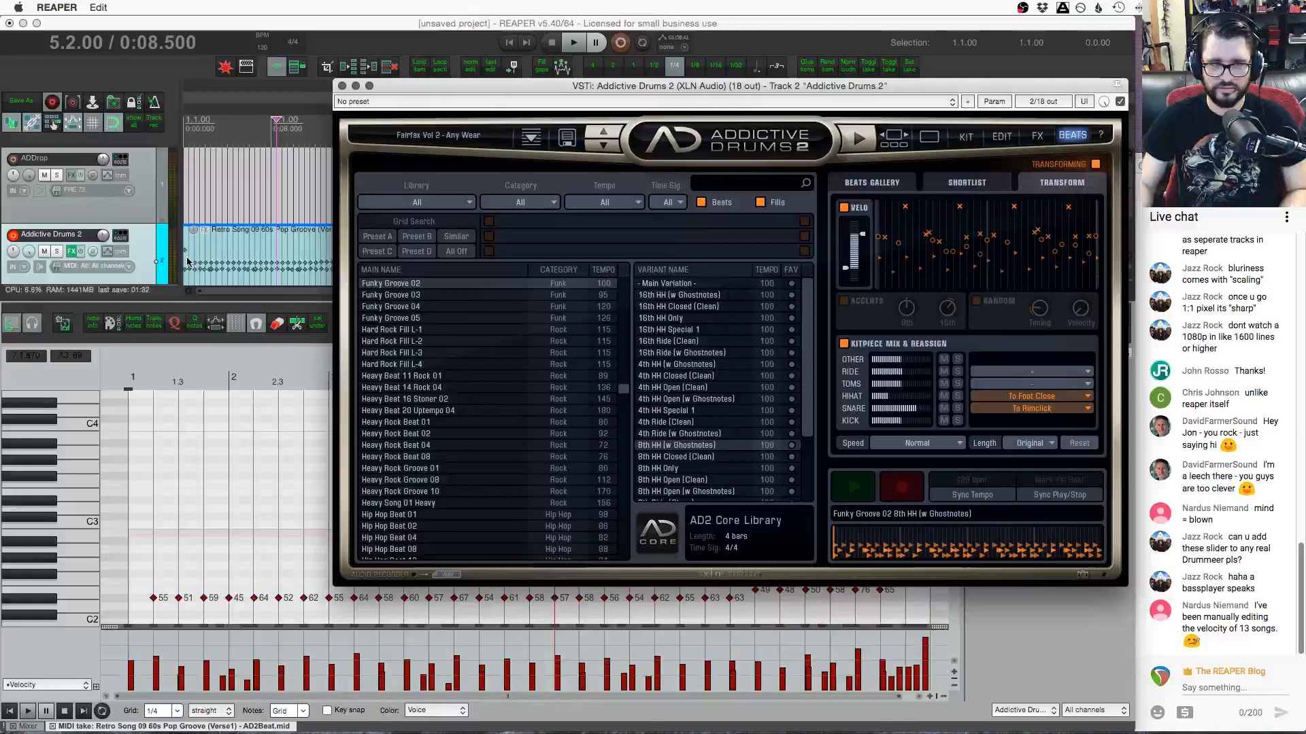
left_click(210, 262)
left_click(910, 332)
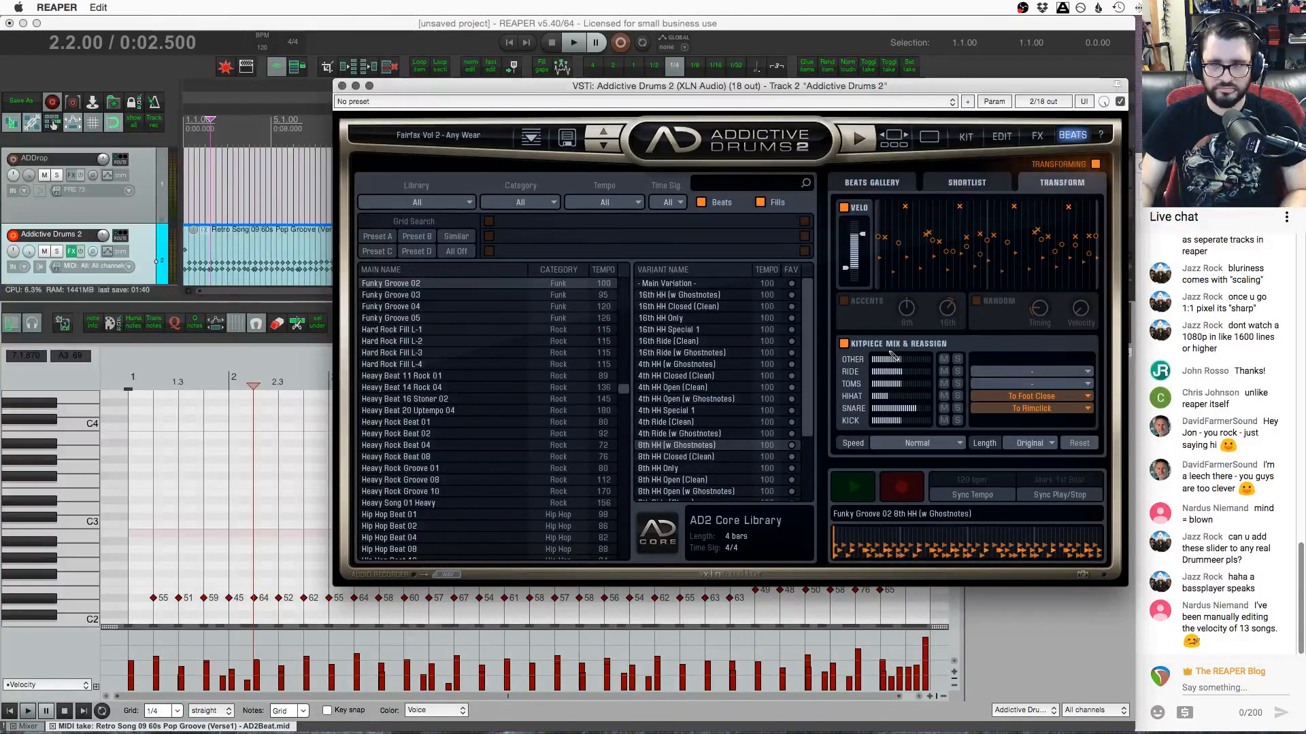
View the Beats Gallery and return to the Transform settings
left_click(882, 183)
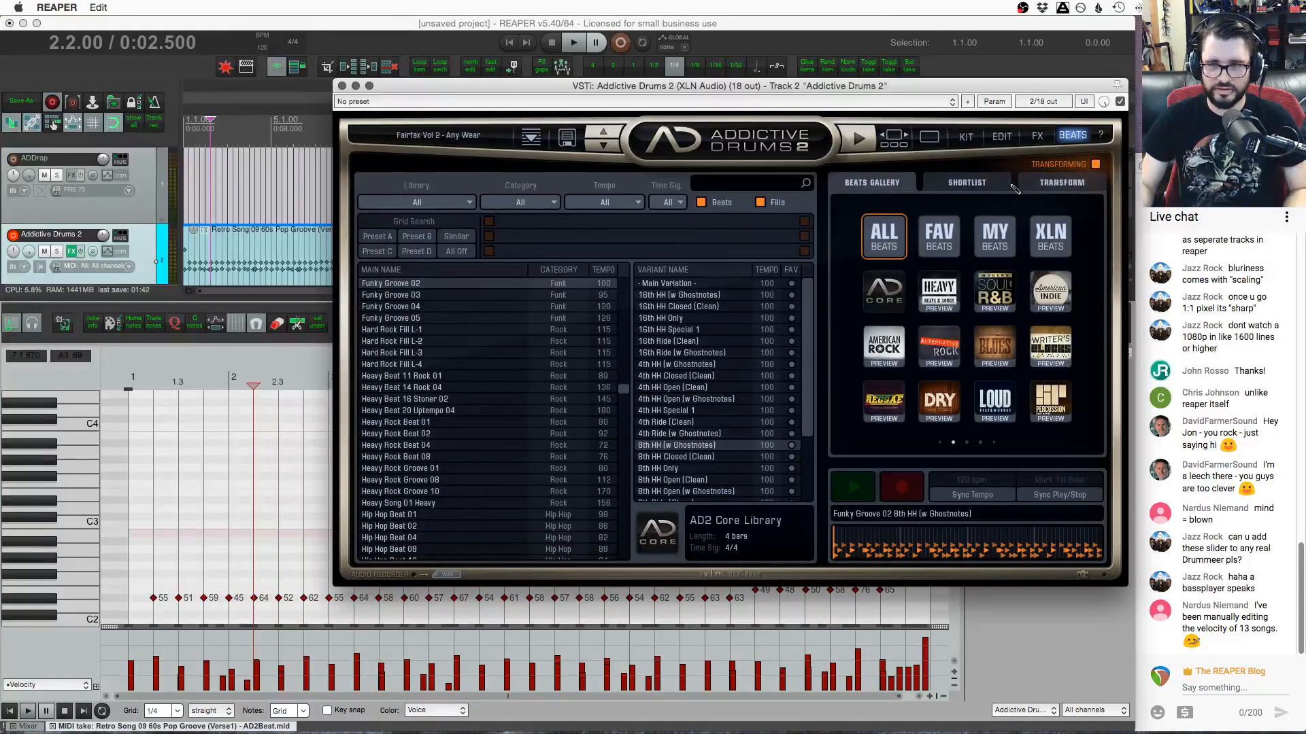
left_click(1042, 183)
left_click_drag(936, 86, 839, 76)
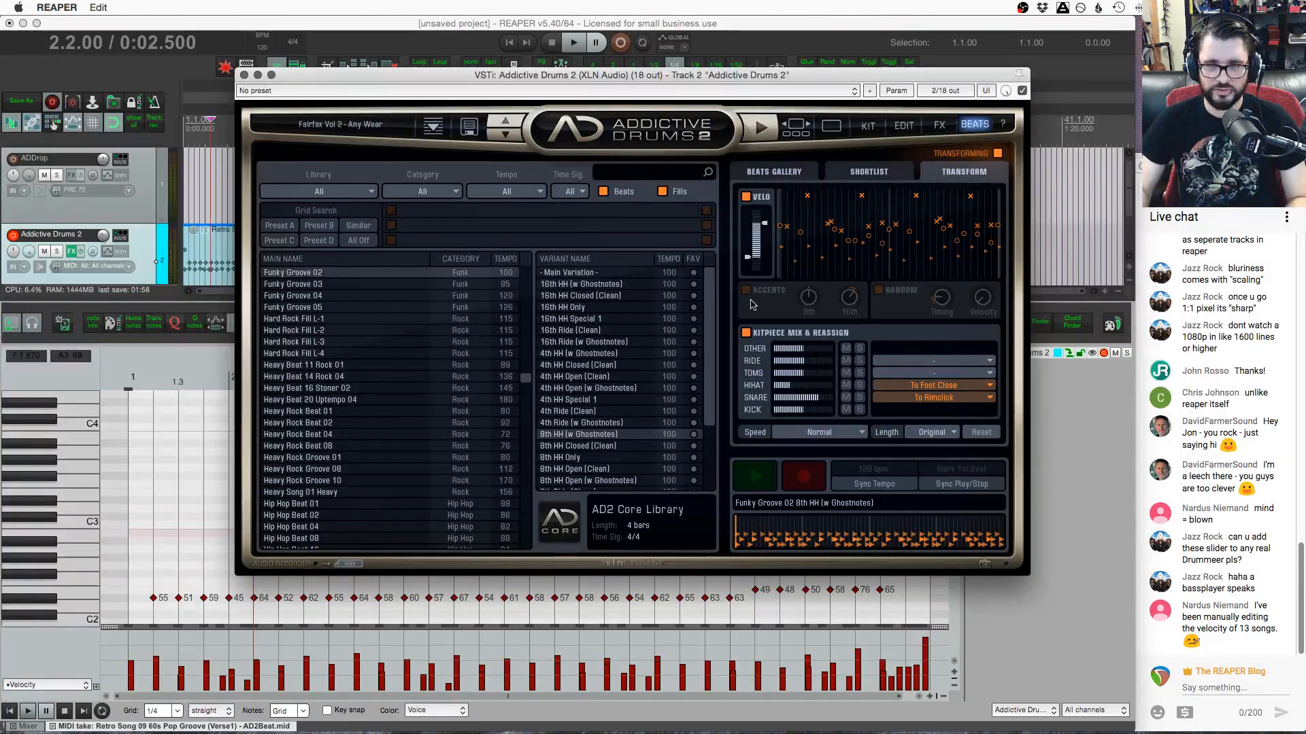
Play the transformed Funky Groove 02 beat and compare it with Kitpiece Mix & Reassign switched off and on
left_click(747, 479)
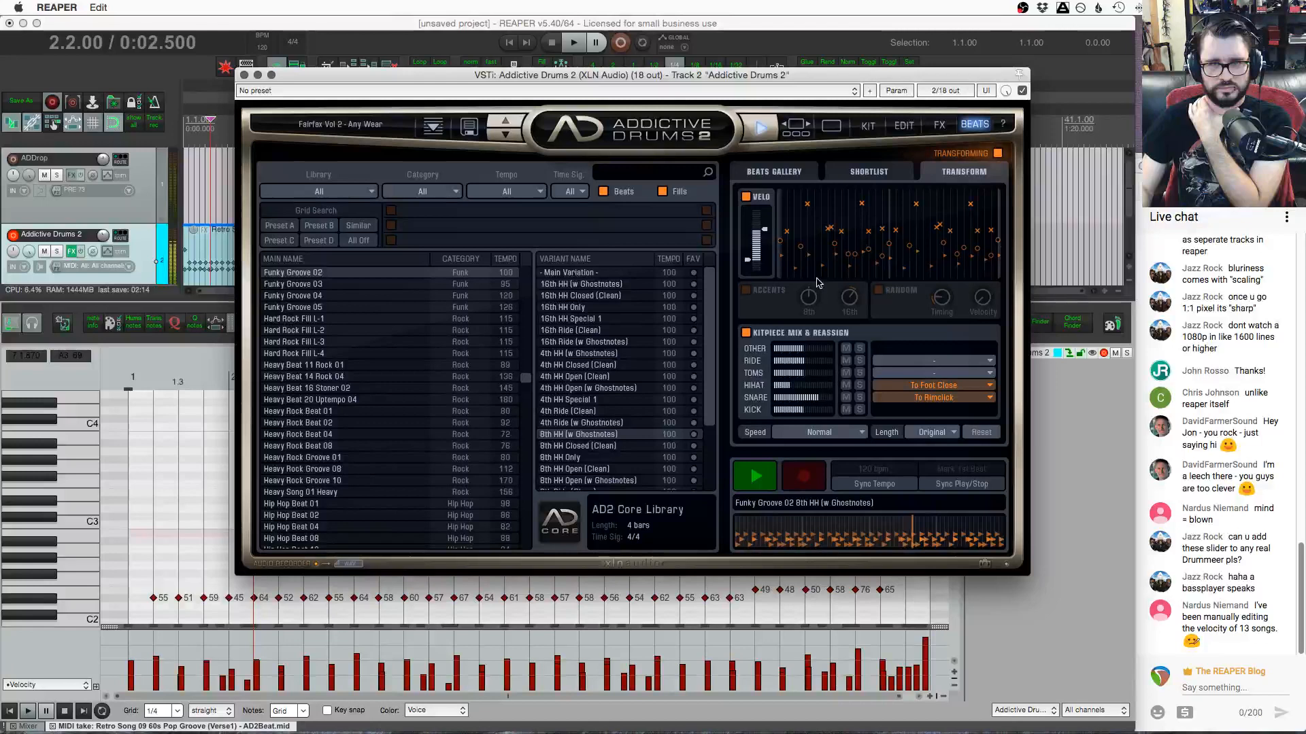
left_click(746, 333)
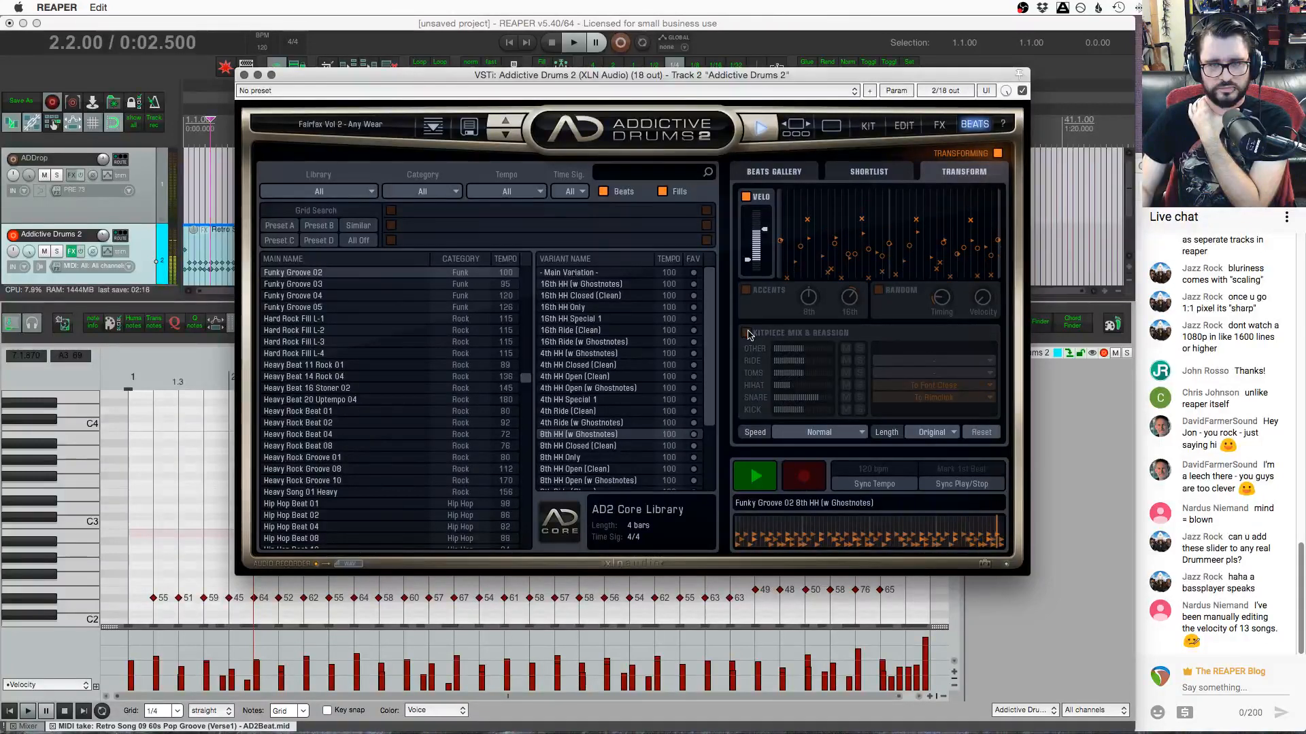
left_click(746, 333)
Try the beat at Half and Double speed, and return it to Half
left_click(835, 433)
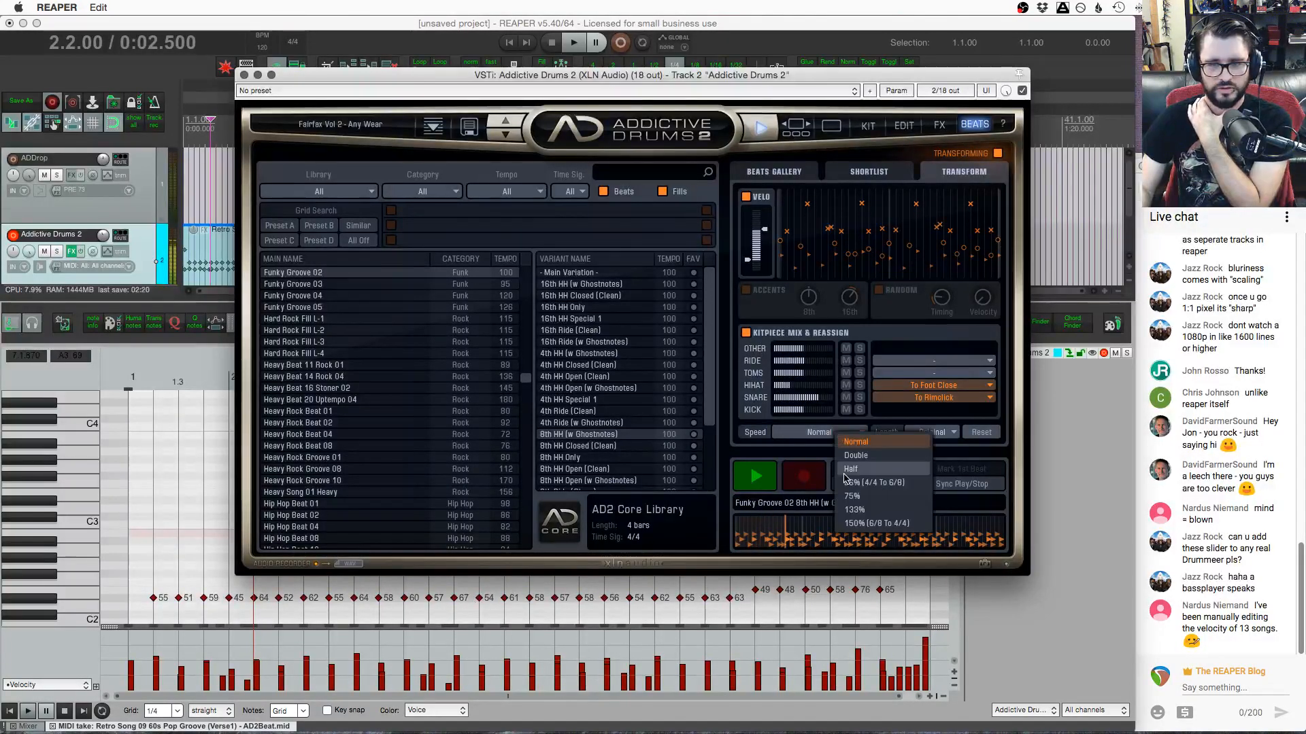
left_click(887, 470)
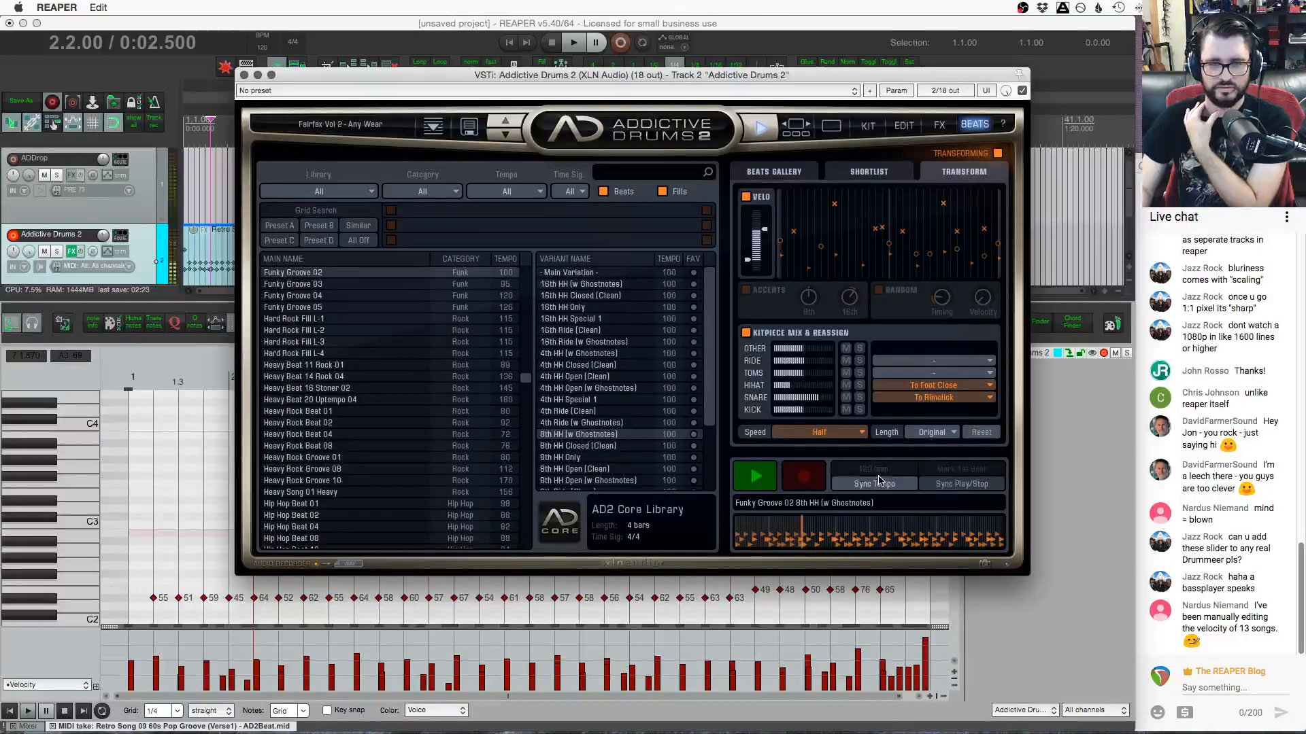
left_click(861, 433)
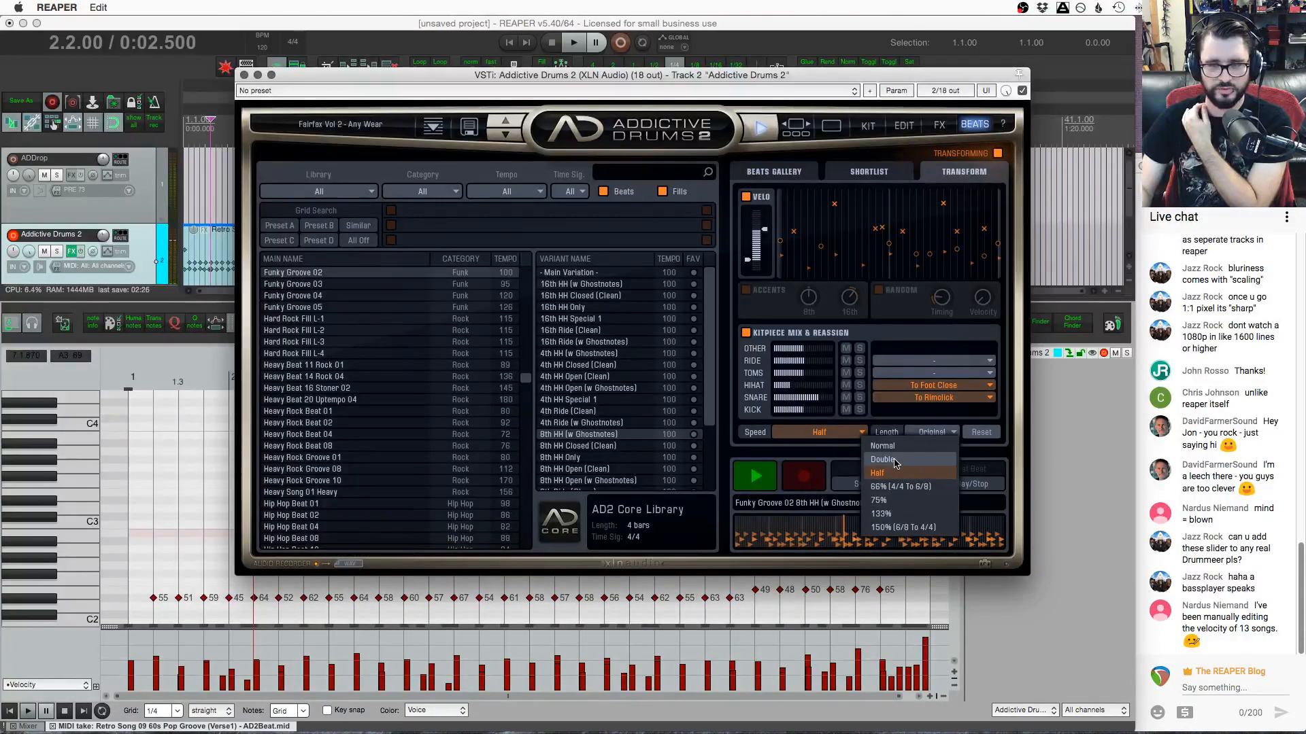
left_click(877, 472)
left_click(861, 432)
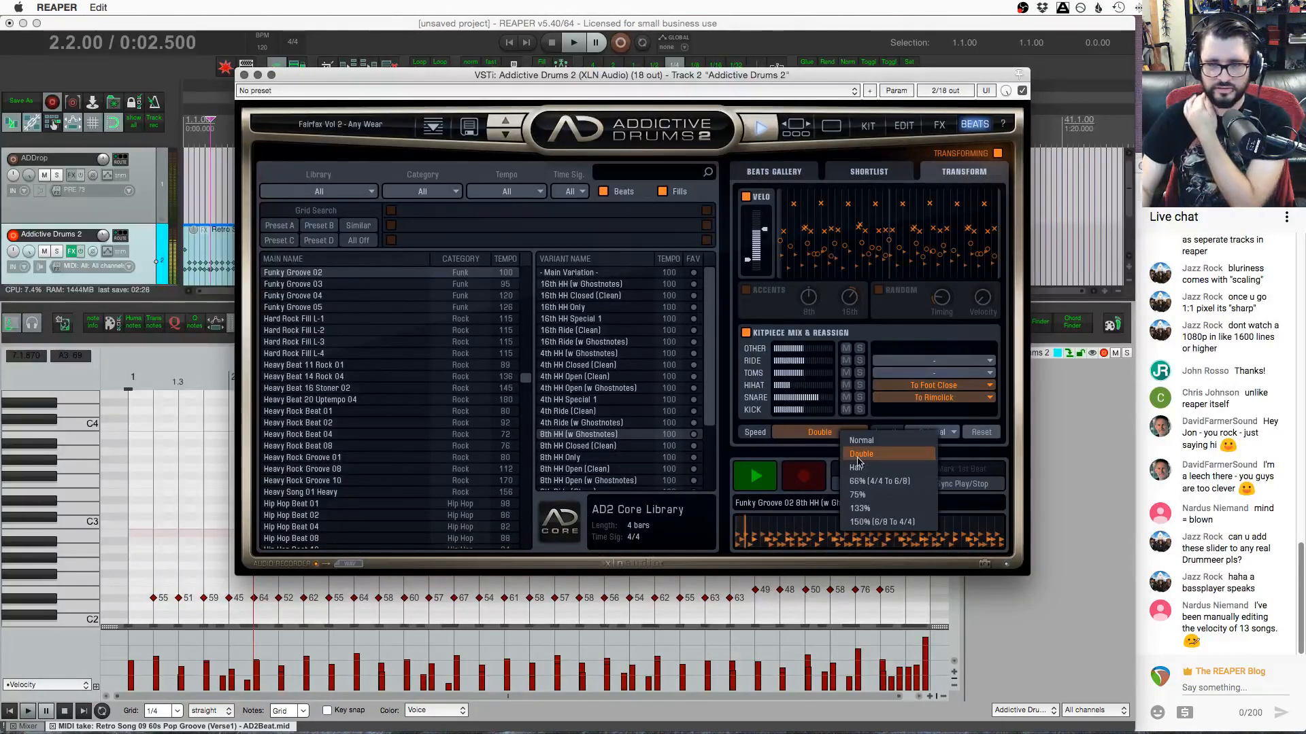
left_click(868, 473)
Try a beat length of 2 Bars, and set the length to 16 Bars
left_click(942, 433)
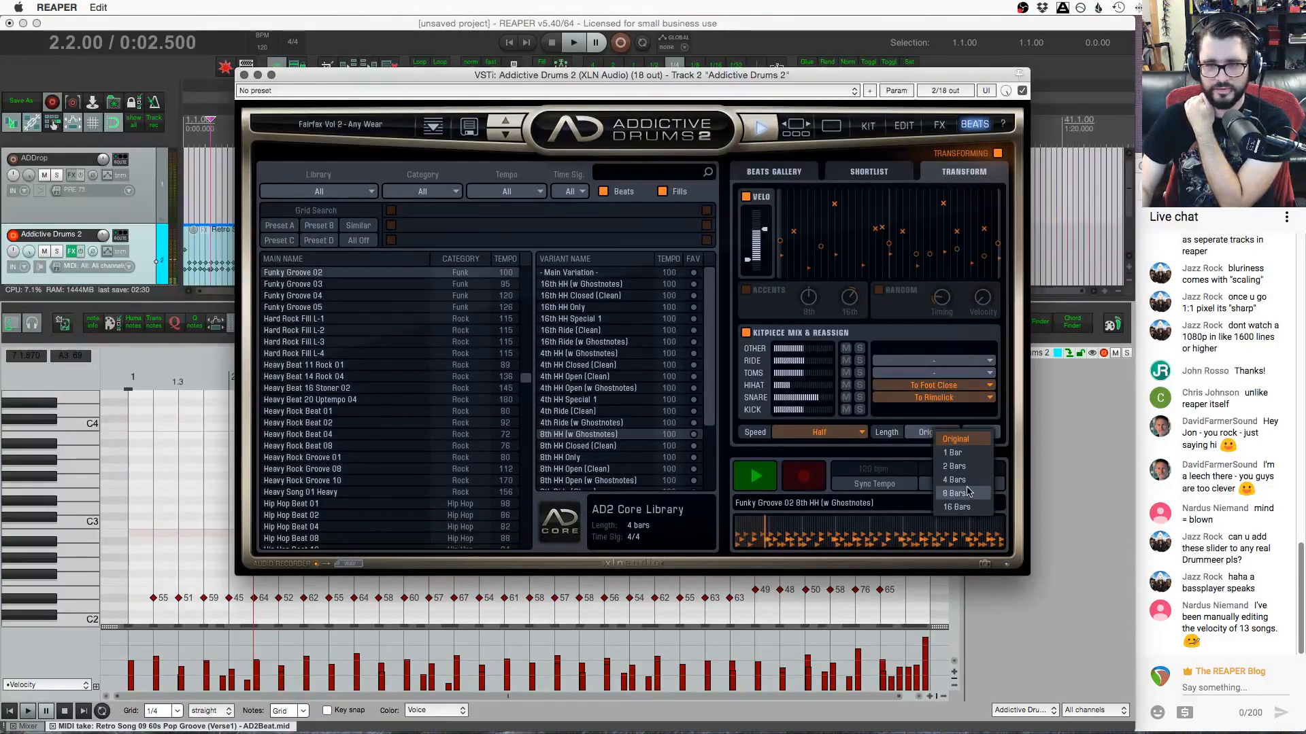
left_click(969, 468)
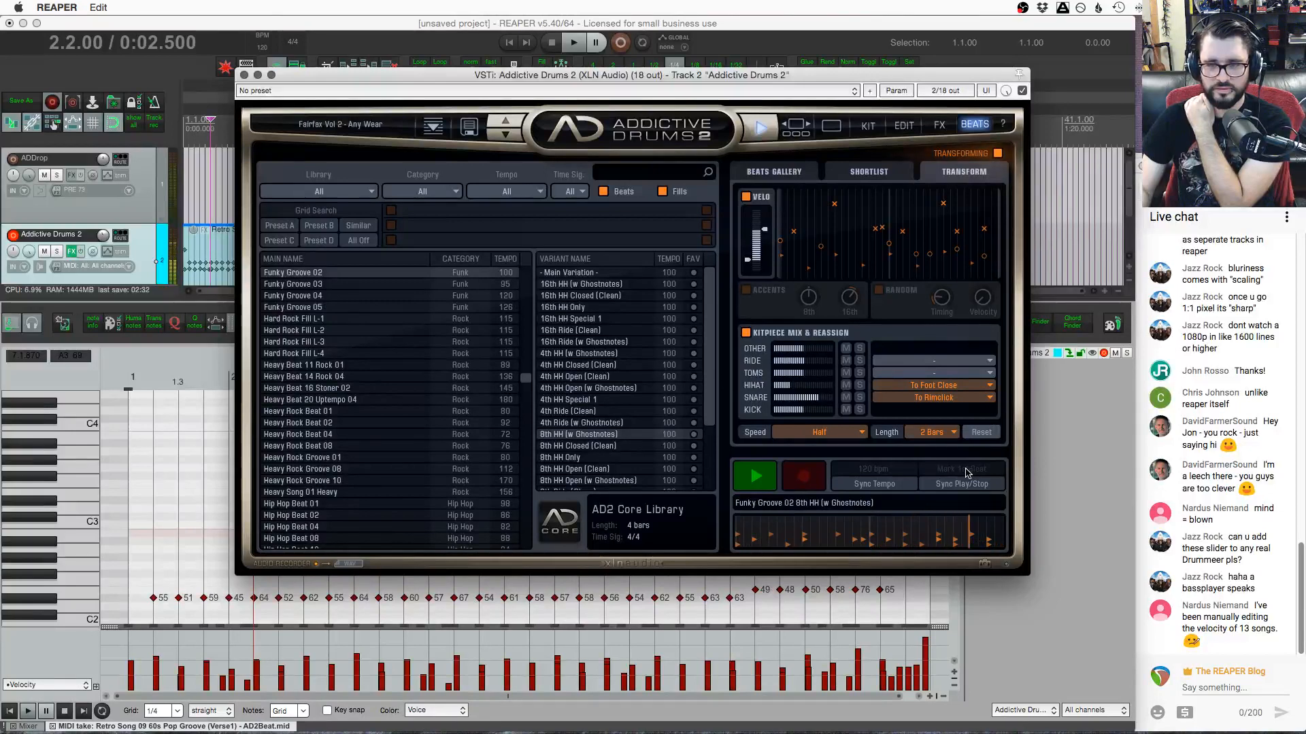
left_click(943, 432)
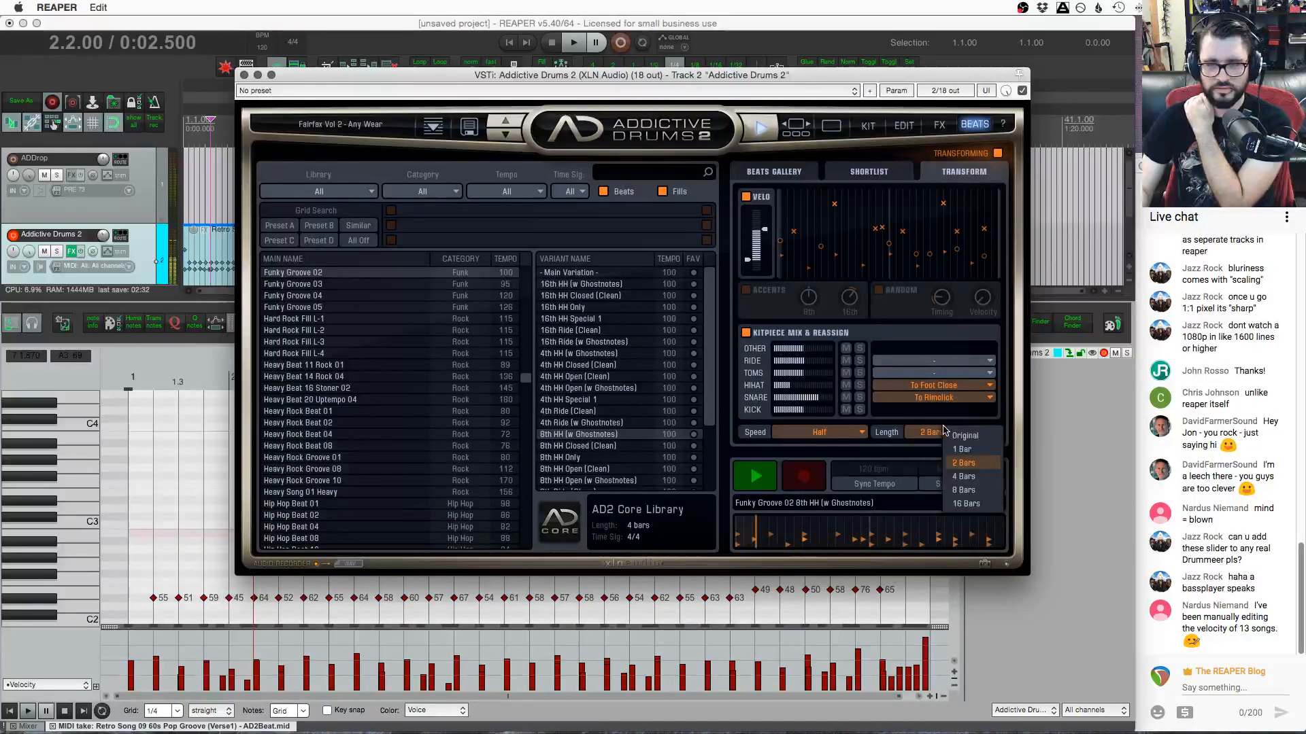
left_click(967, 503)
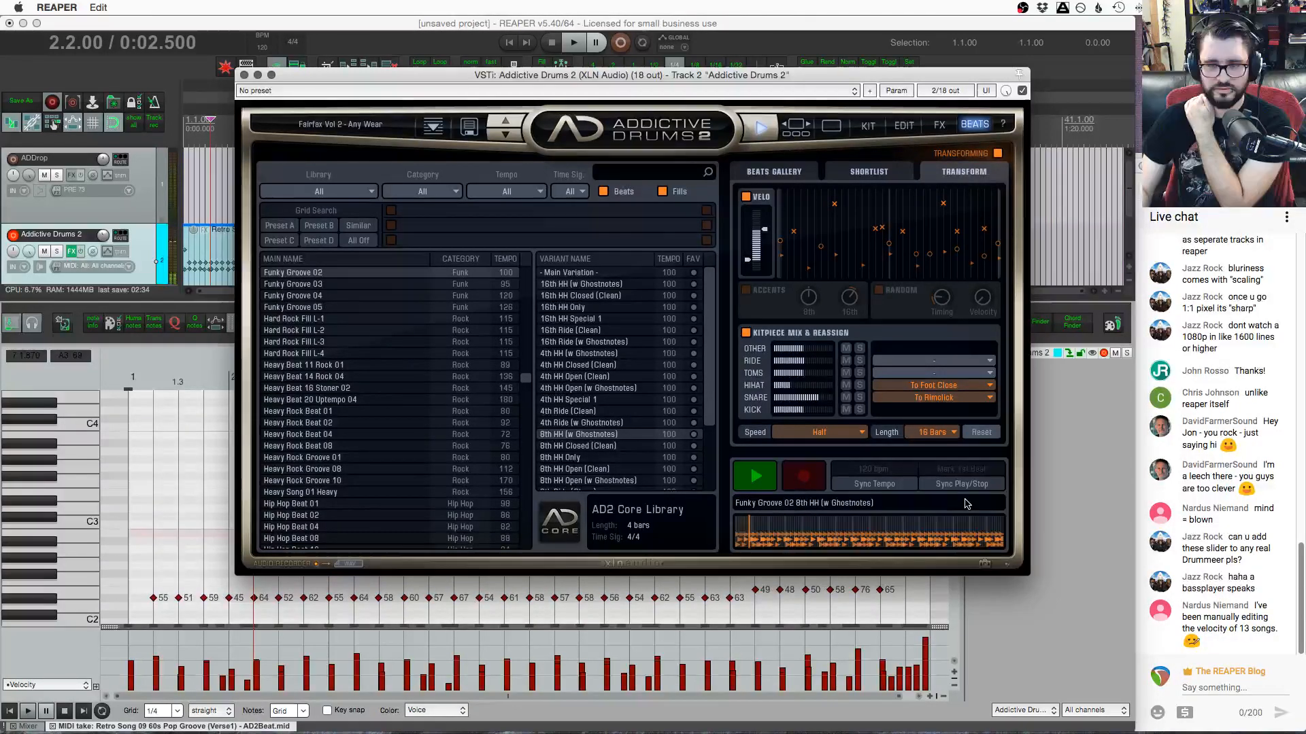
Set the upper velocity limit to 75% and the beat speed to Normal
left_click_drag(731, 74, 723, 168)
left_click_drag(754, 323, 755, 318)
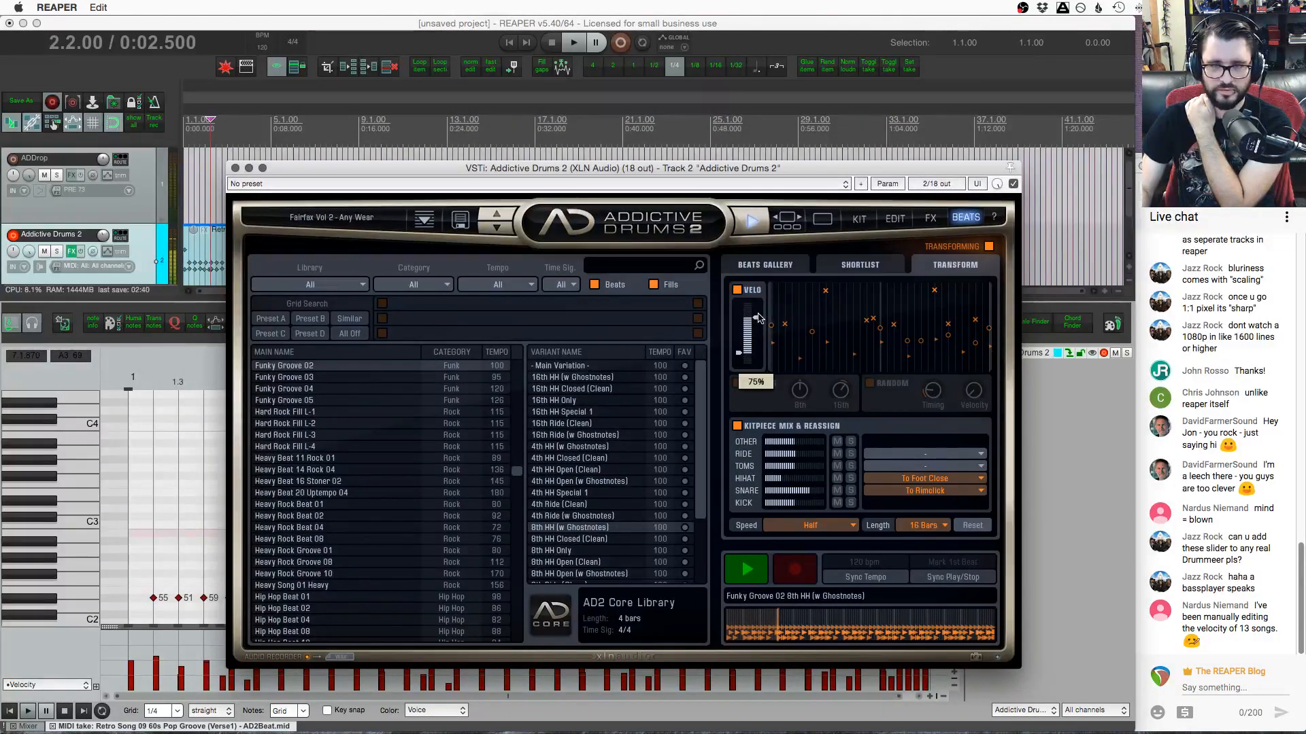
left_click(834, 526)
left_click(854, 541)
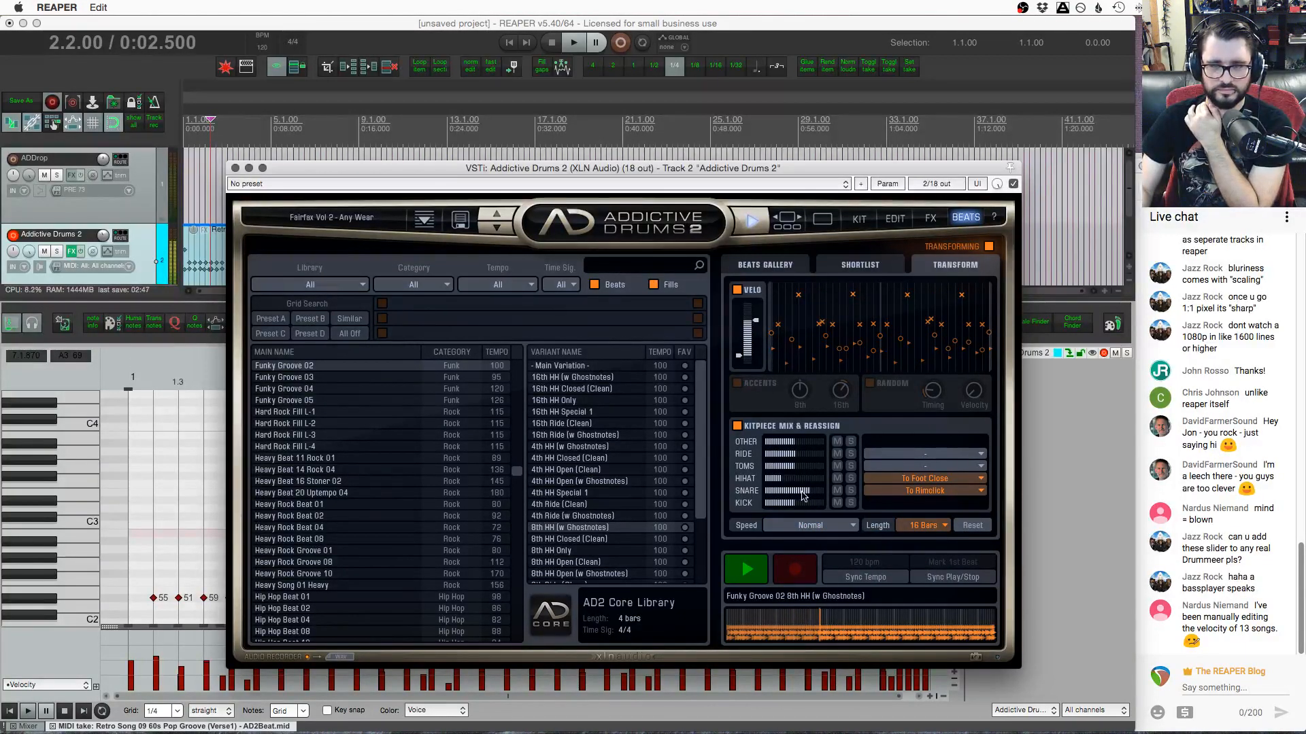
Reduce the snare level, audition the Shallow Rimshot and Rimshot reassignments, and reassign the snare to Normal
left_click_drag(797, 496, 783, 492)
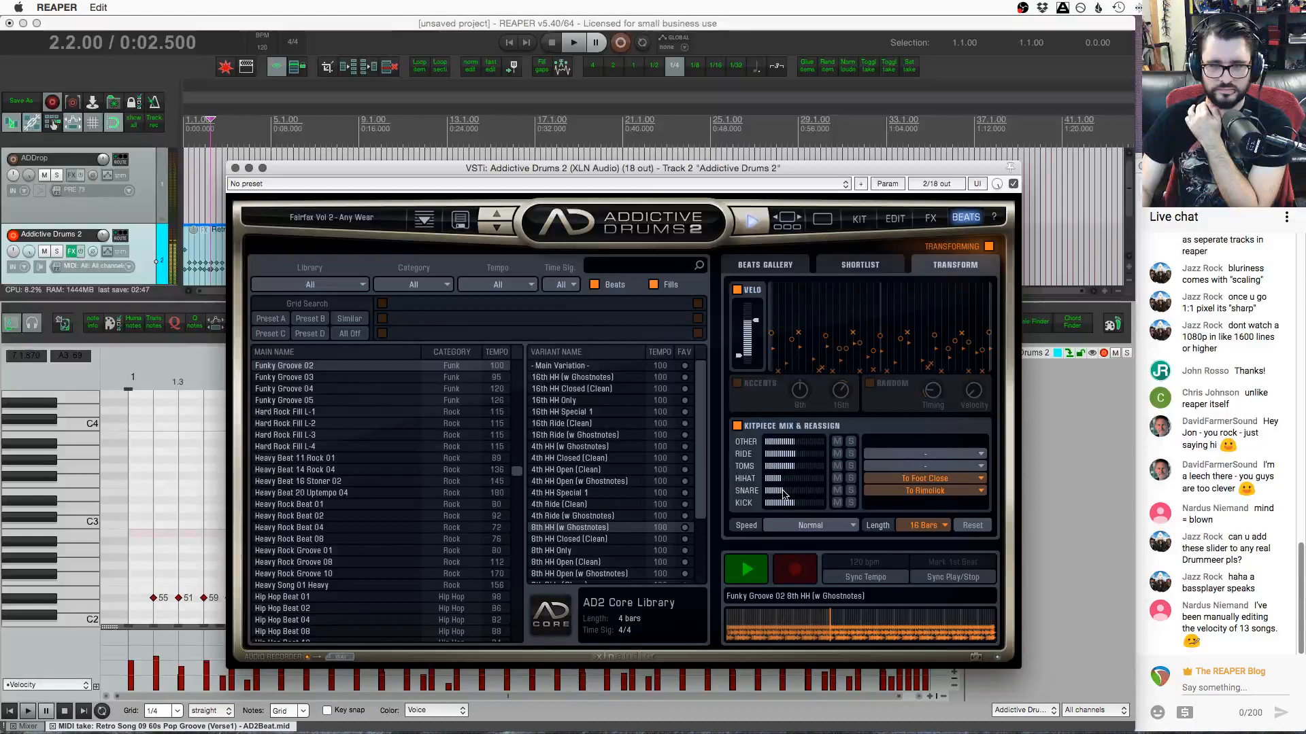
left_click(925, 490)
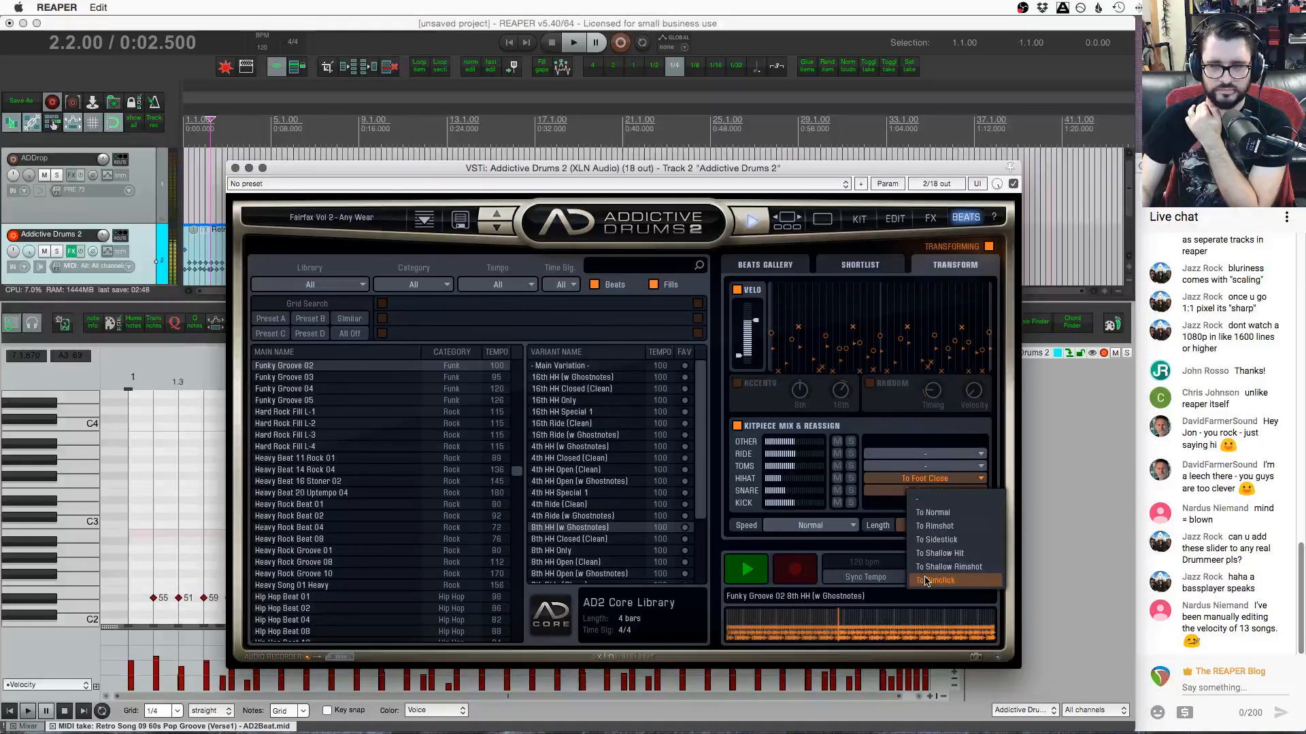
left_click(948, 567)
left_click(927, 491)
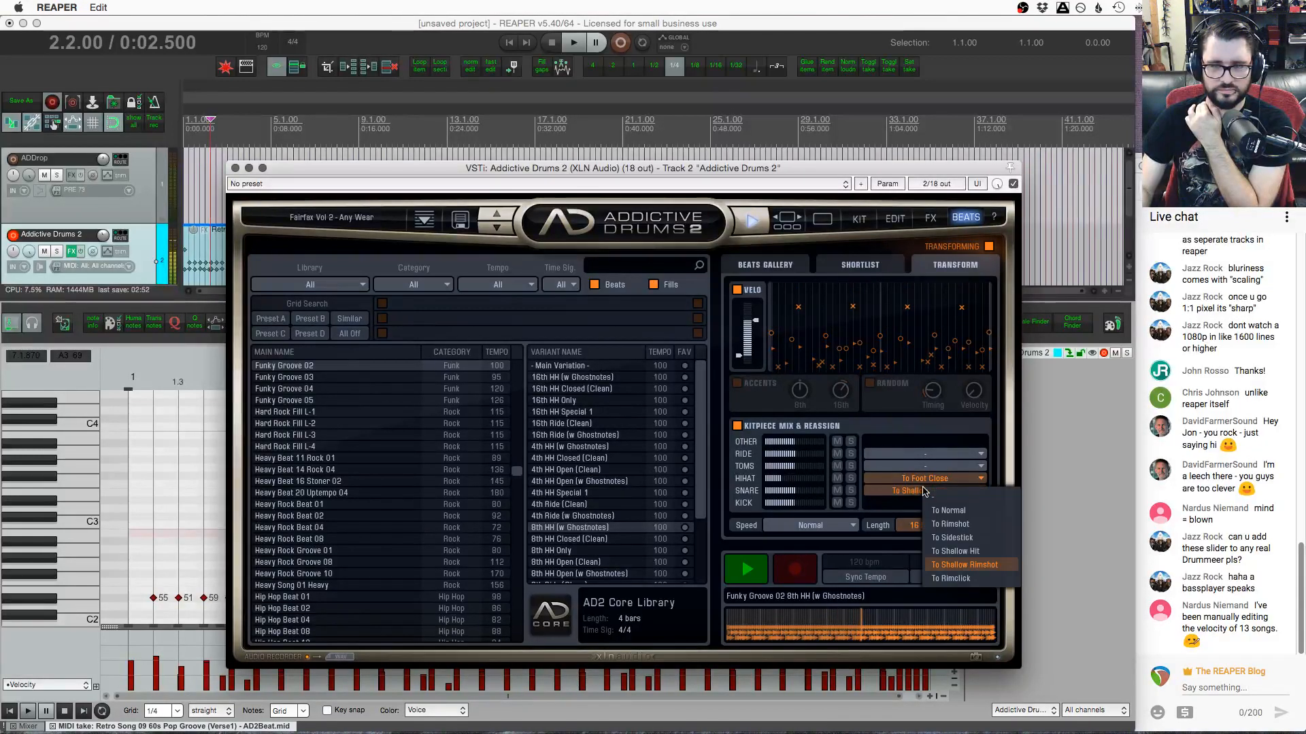
left_click(951, 523)
left_click(923, 492)
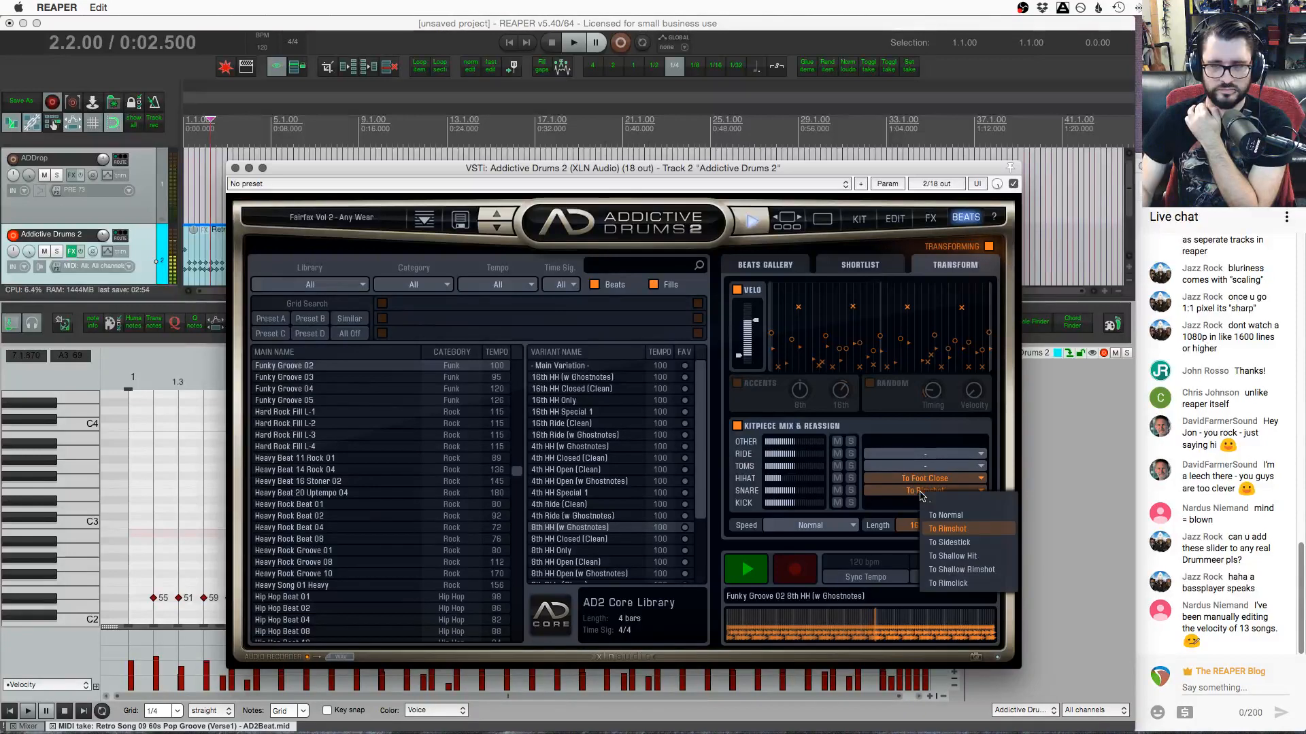
left_click(945, 517)
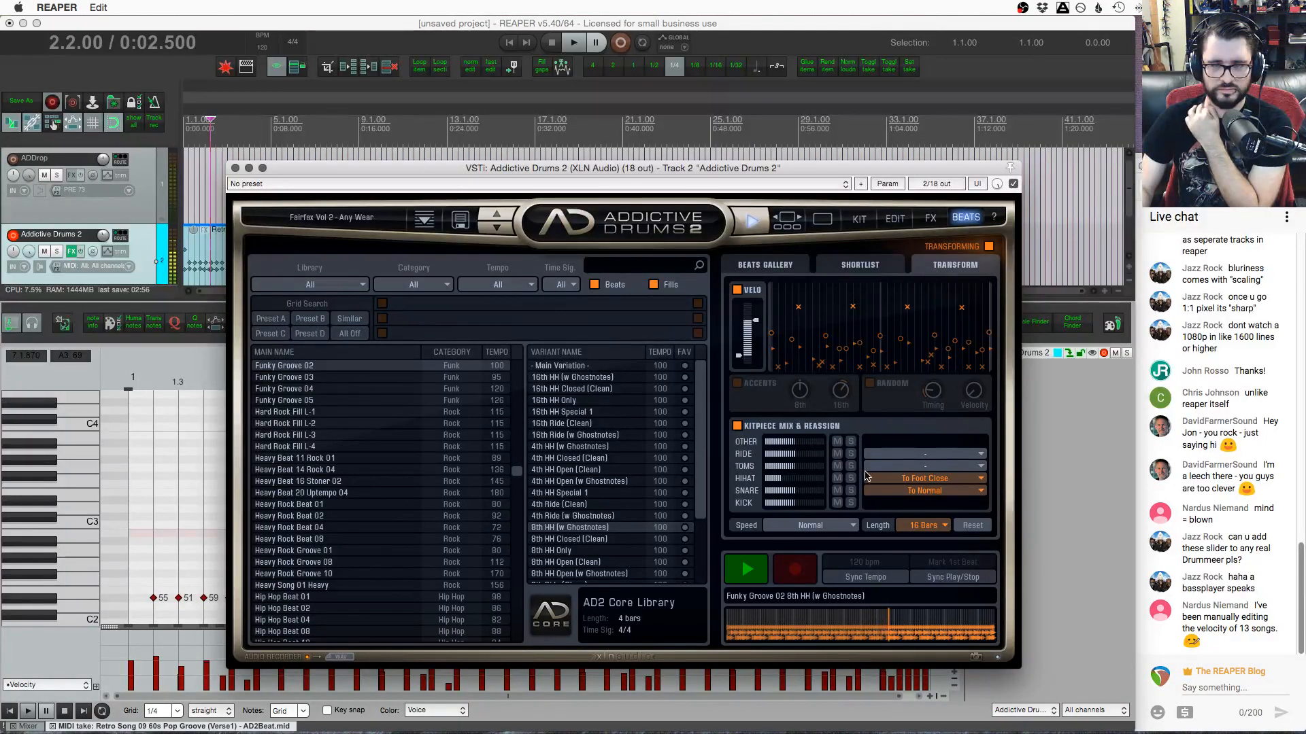
Stop the preview and place the transformed 16-bar Funky Groove 02 beat on the Addictive Drums 2 track at bar 17
left_click(751, 563)
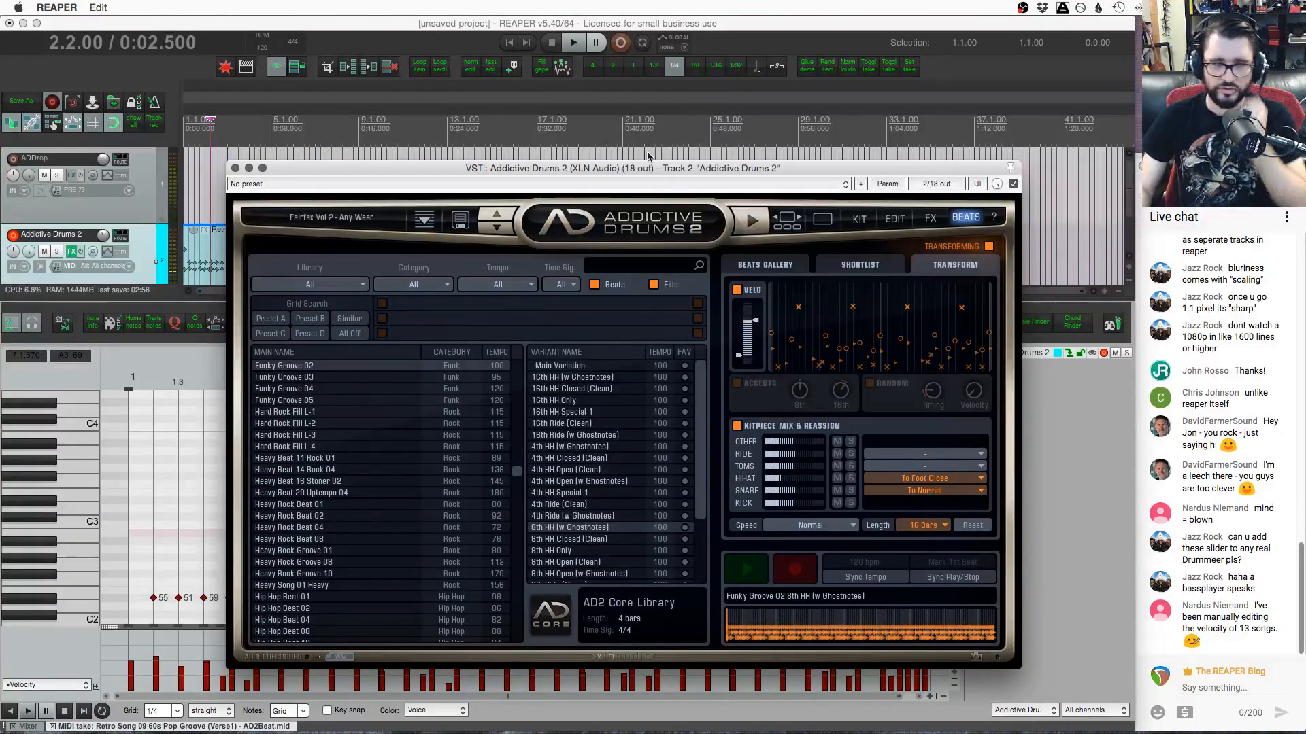
left_click_drag(647, 169, 555, 258)
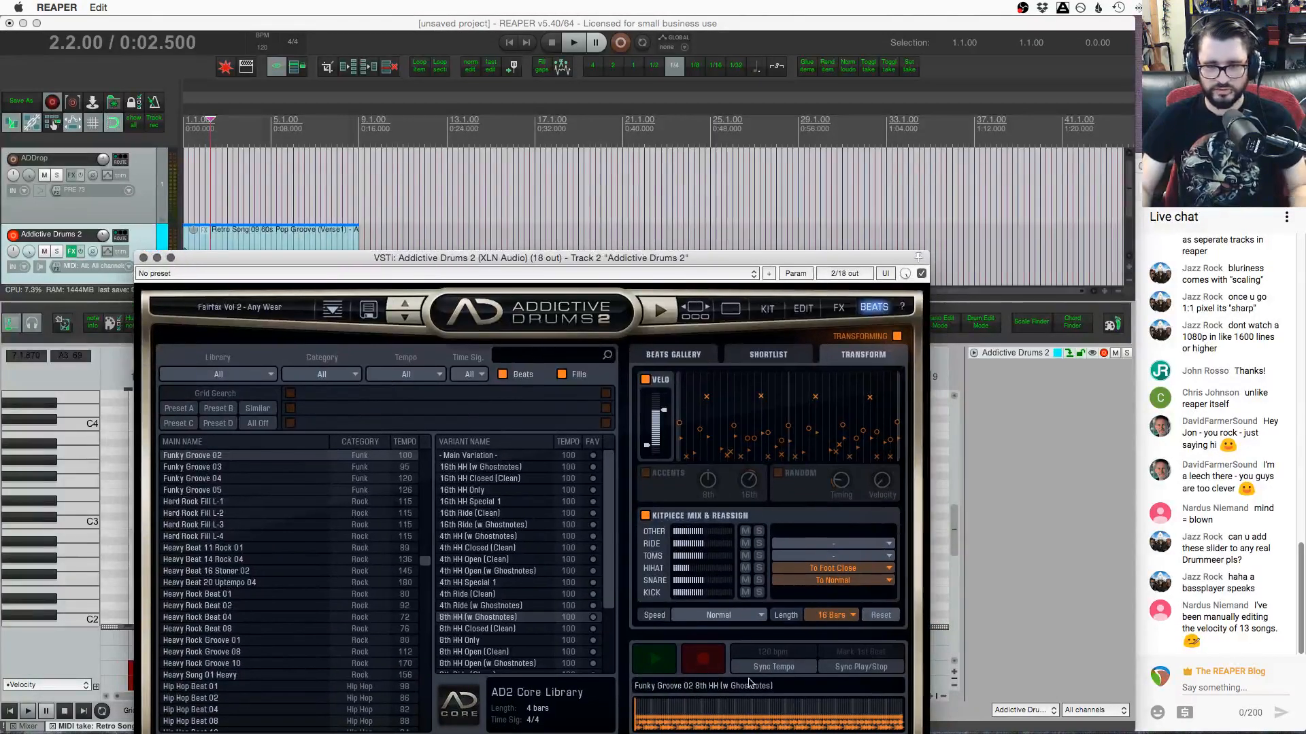
left_click_drag(735, 685, 543, 232)
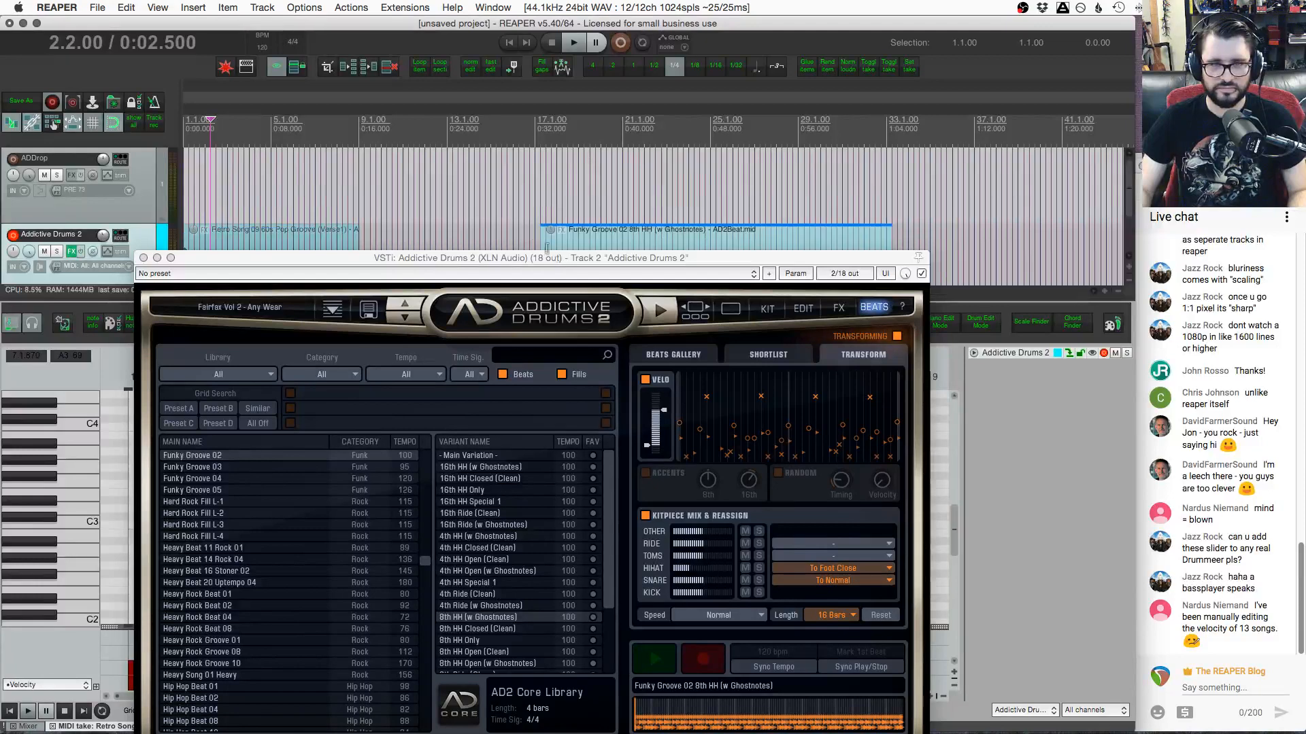
left_click_drag(720, 258, 616, 149)
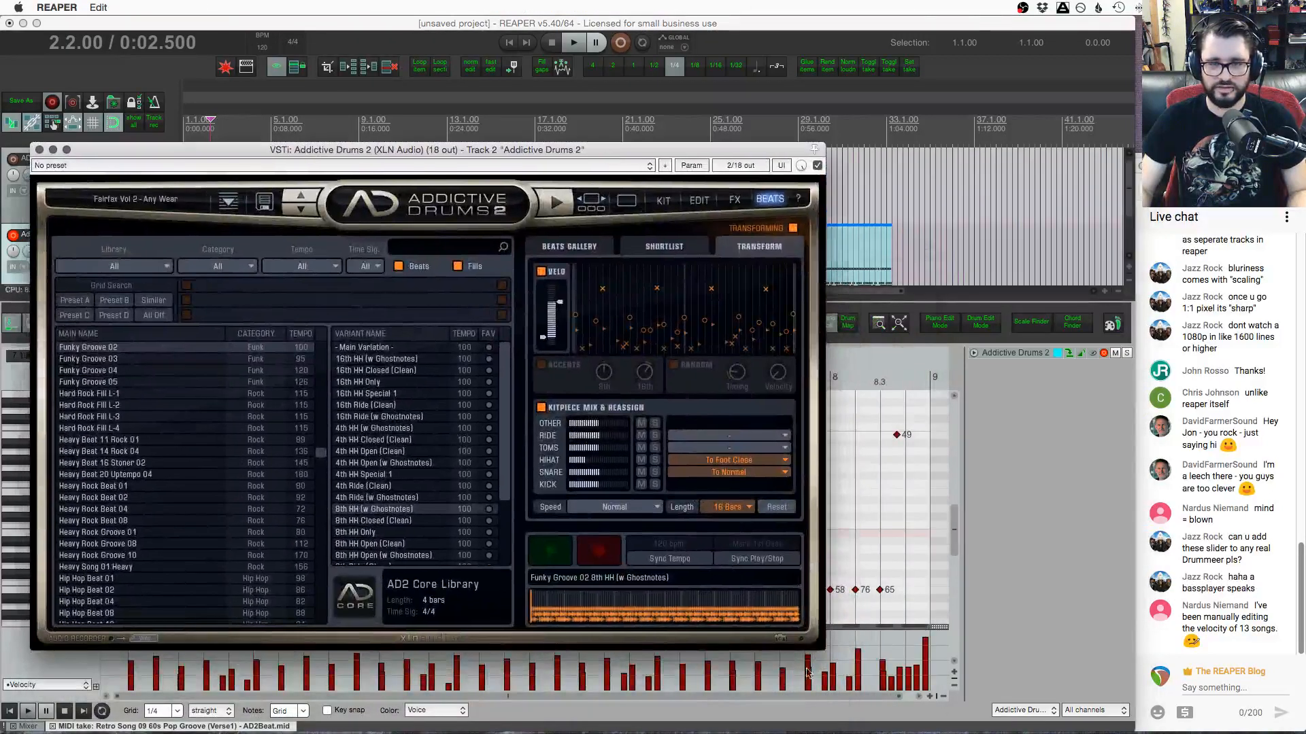
Keep the length at 16 Bars, select the beat Heavy Beat 14 Rock 04, and start project playback
left_click(746, 507)
left_click(738, 514)
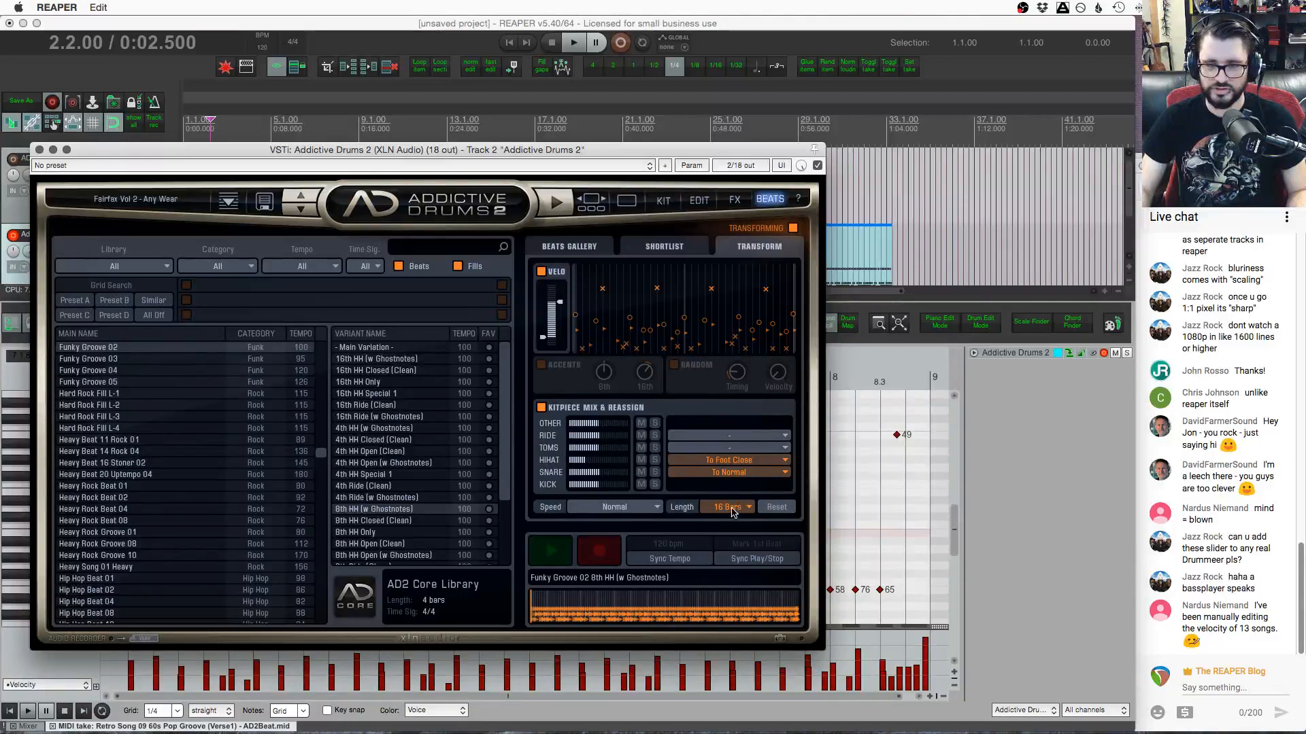
left_click(109, 453)
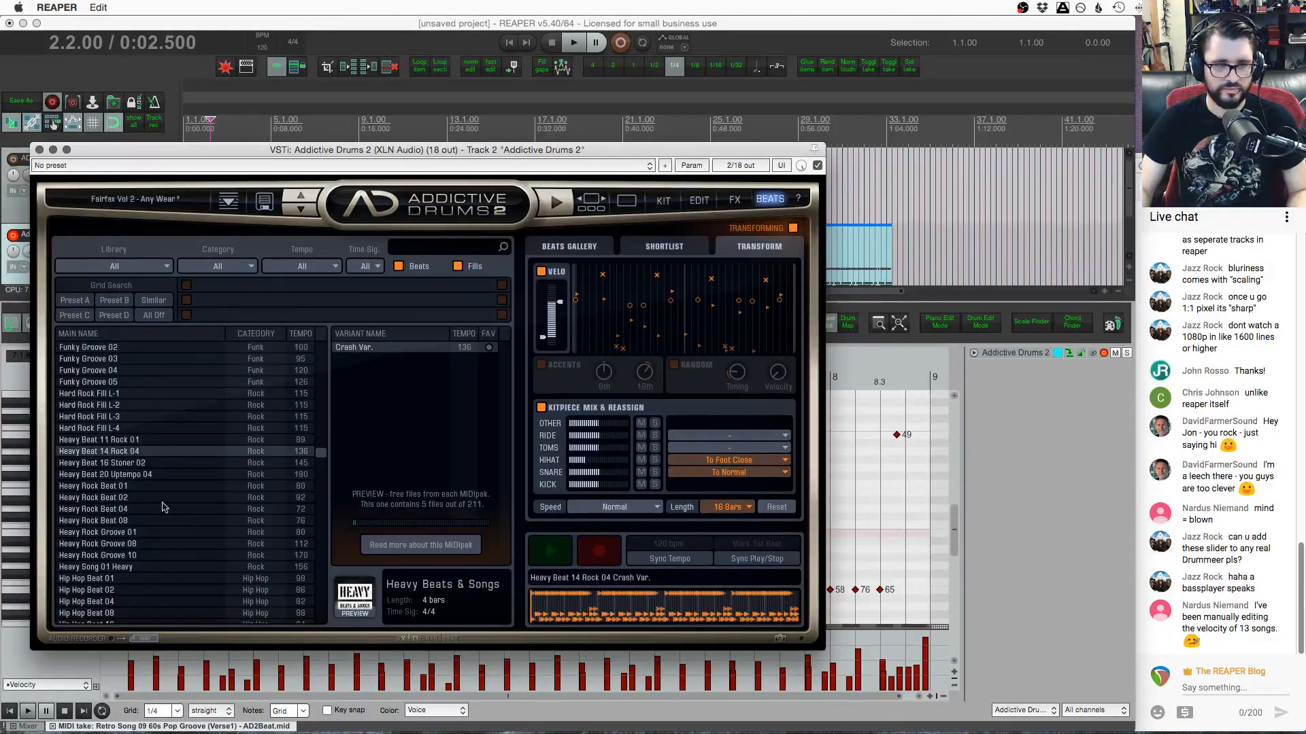
key("space")
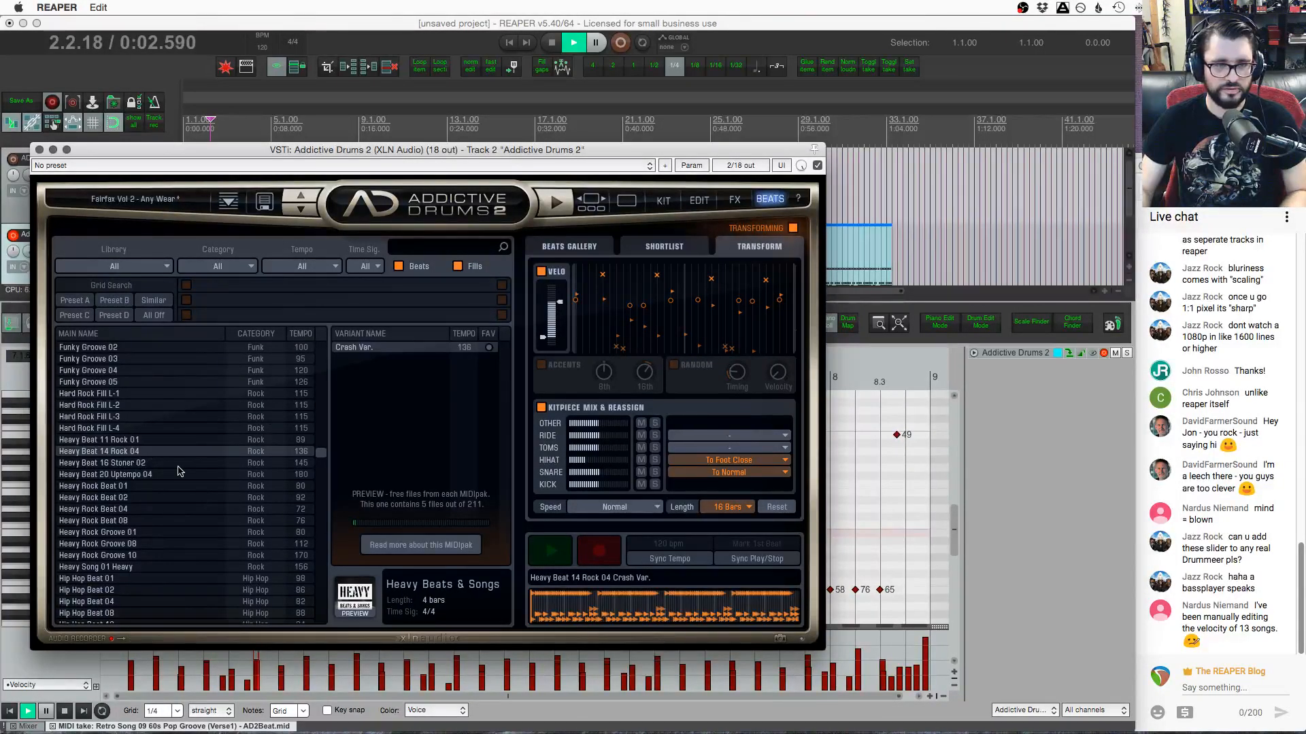
Stop playback, select the beat Heavy Beat 11 Rock 01, and briefly audition it with the project
key("space")
key("Up")
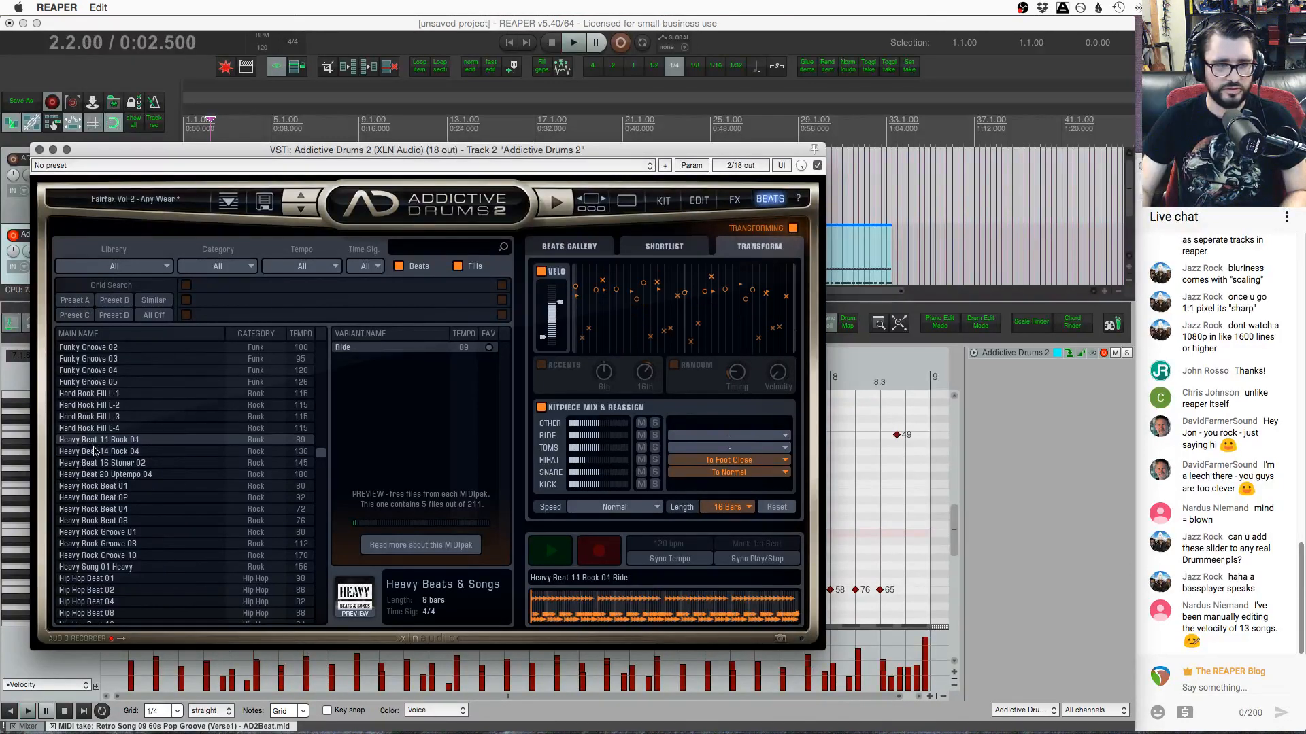
key("space")
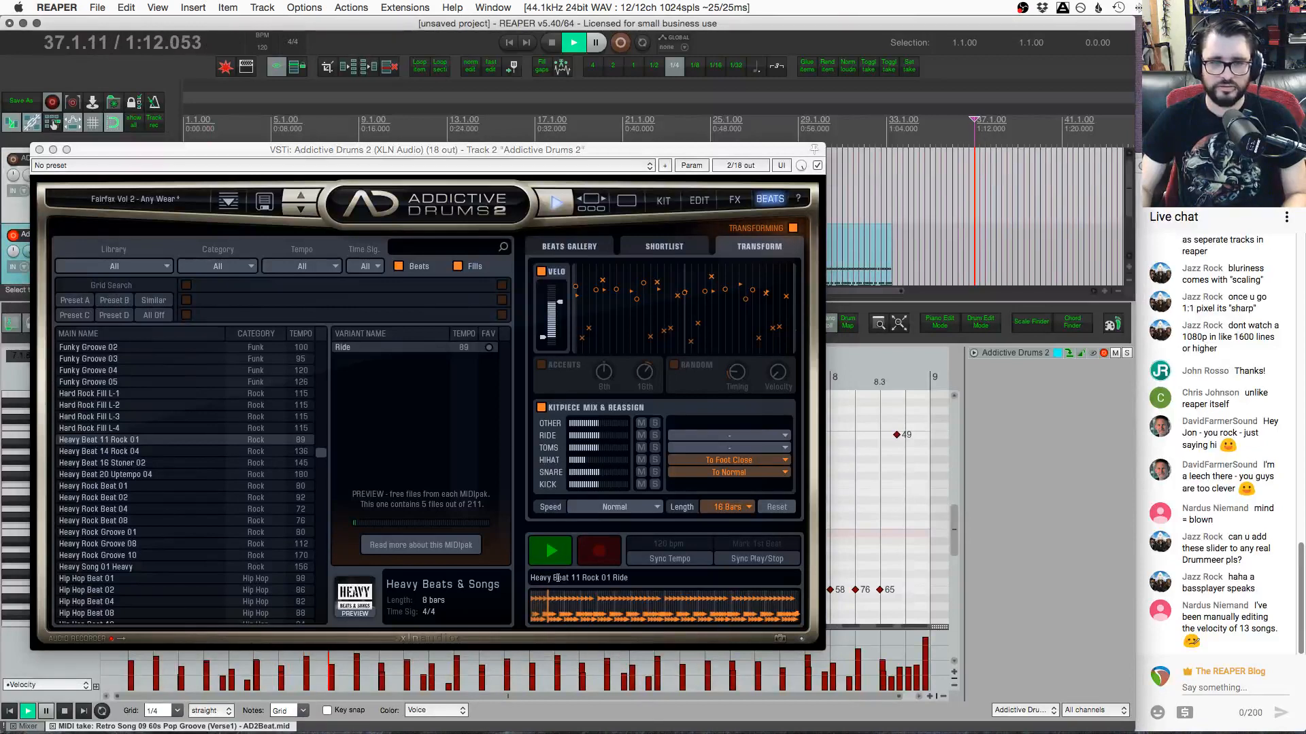
left_click(562, 551)
key("space")
Enable Sync Play/Stop for the beat player and test it by playing the project from bar 37
left_click(691, 153)
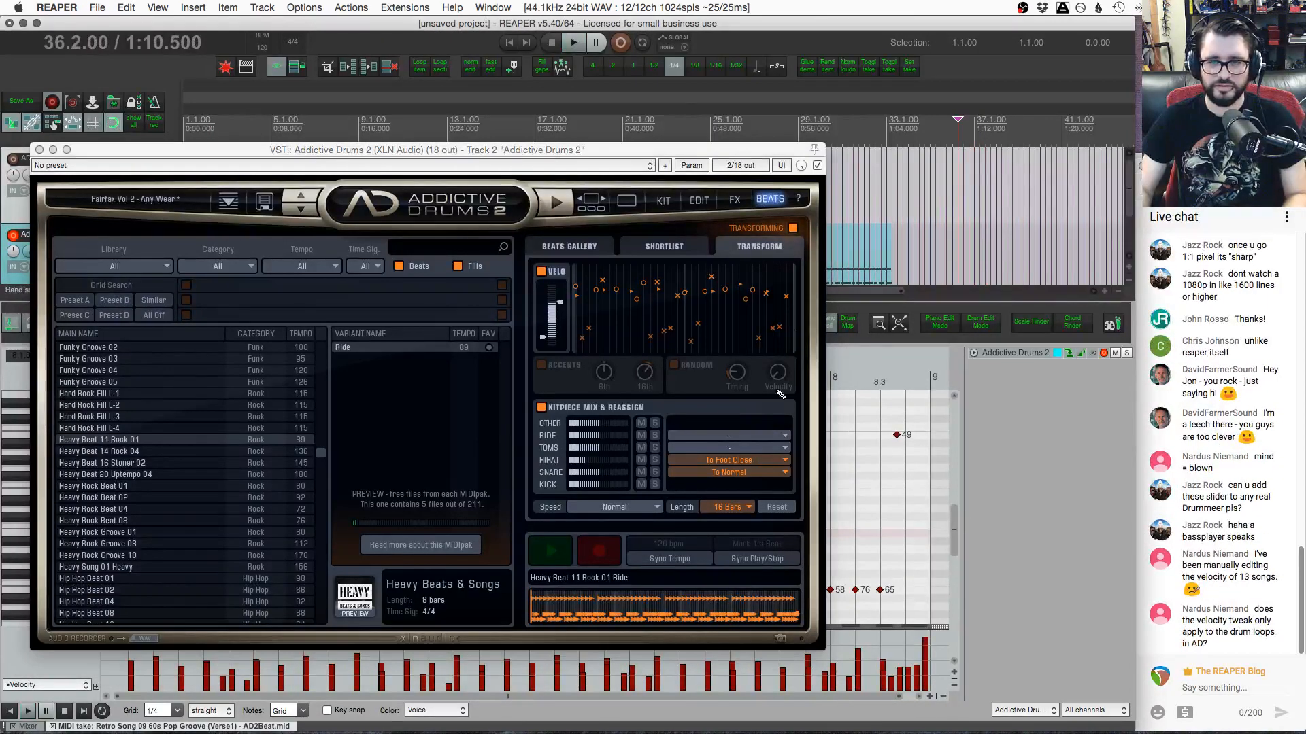
left_click_drag(690, 156, 716, 43)
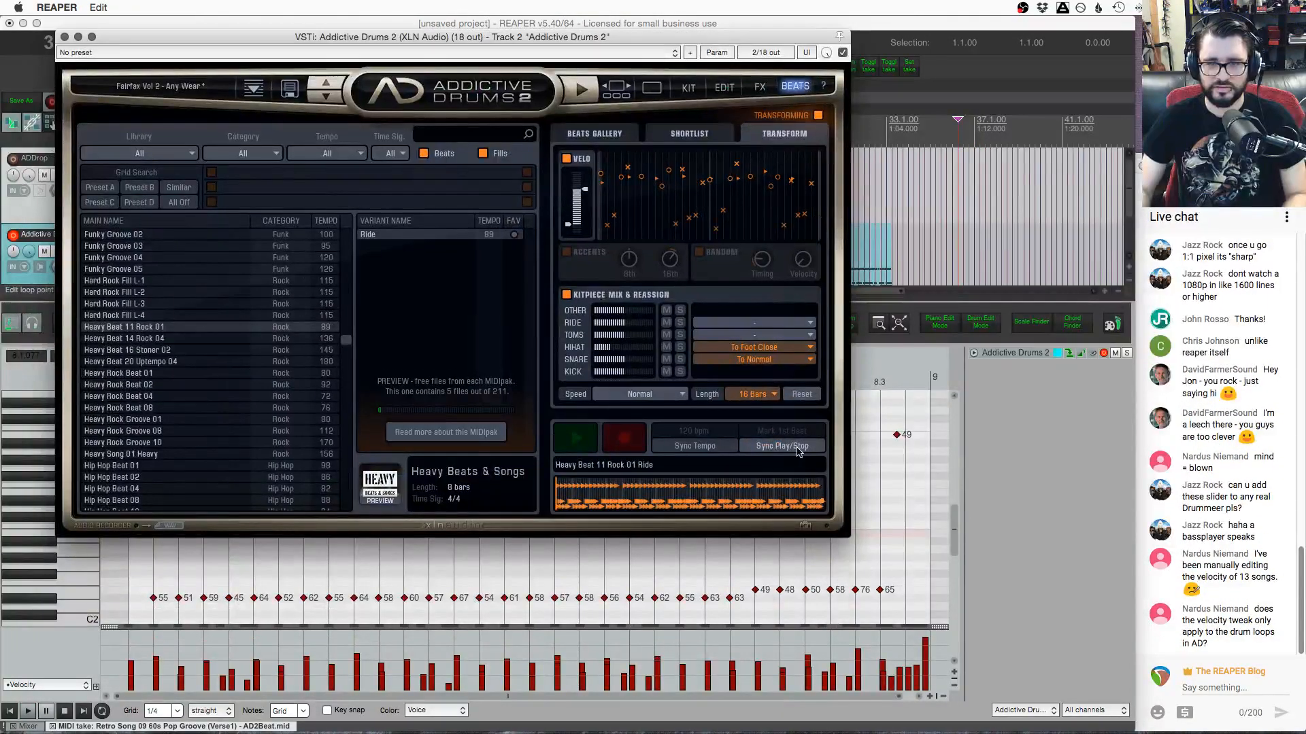
left_click(704, 450)
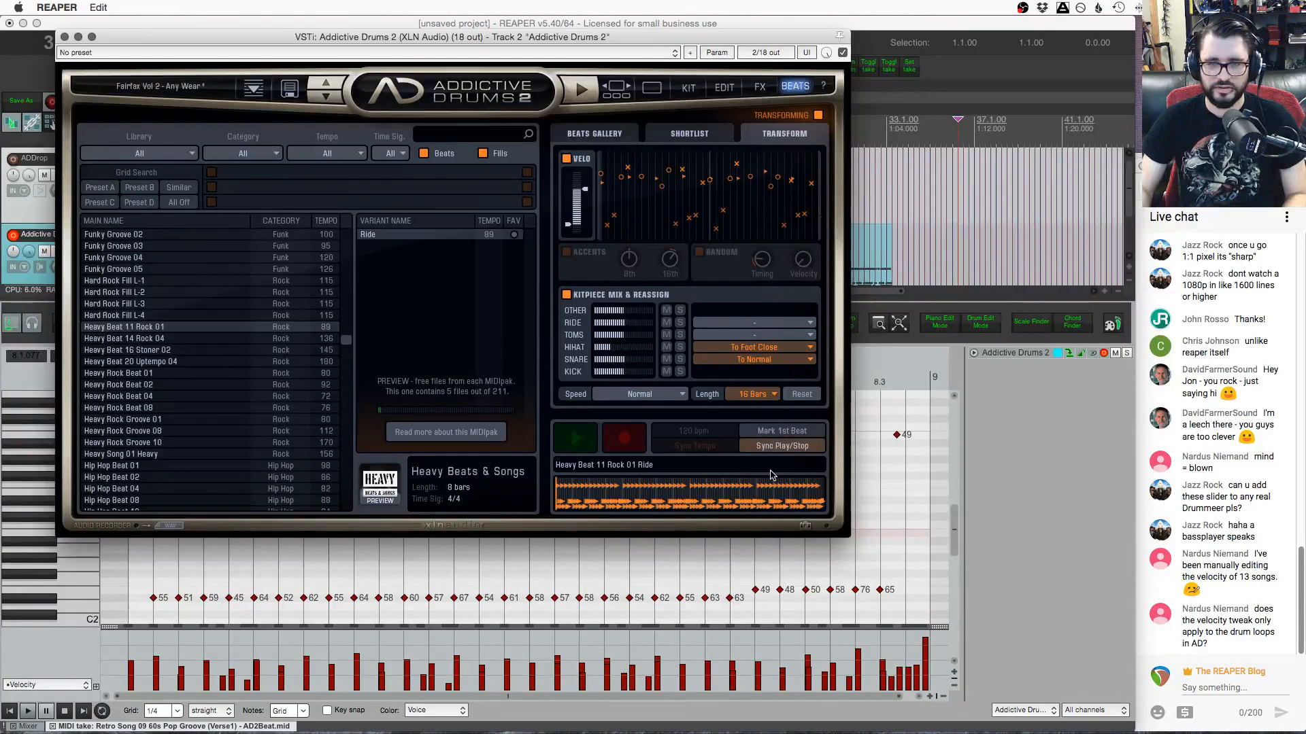
left_click_drag(782, 37, 782, 207)
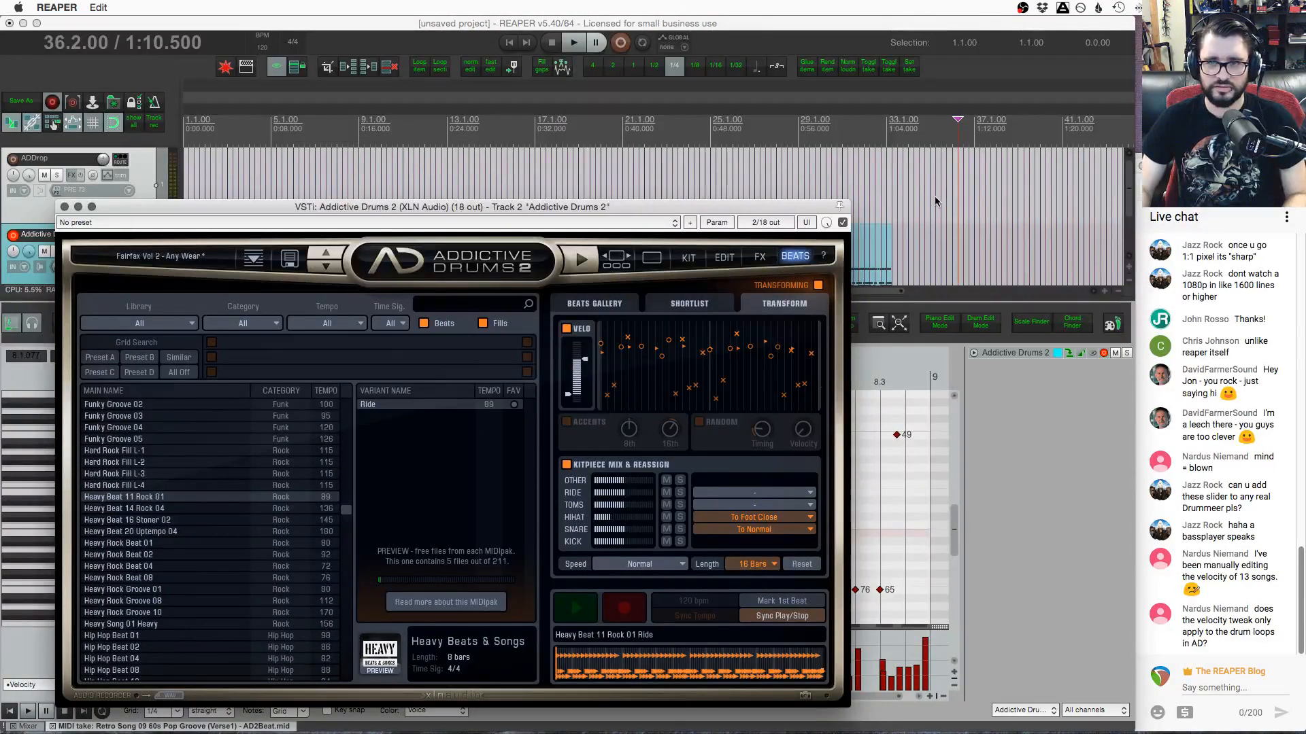
left_click(976, 143)
key("space")
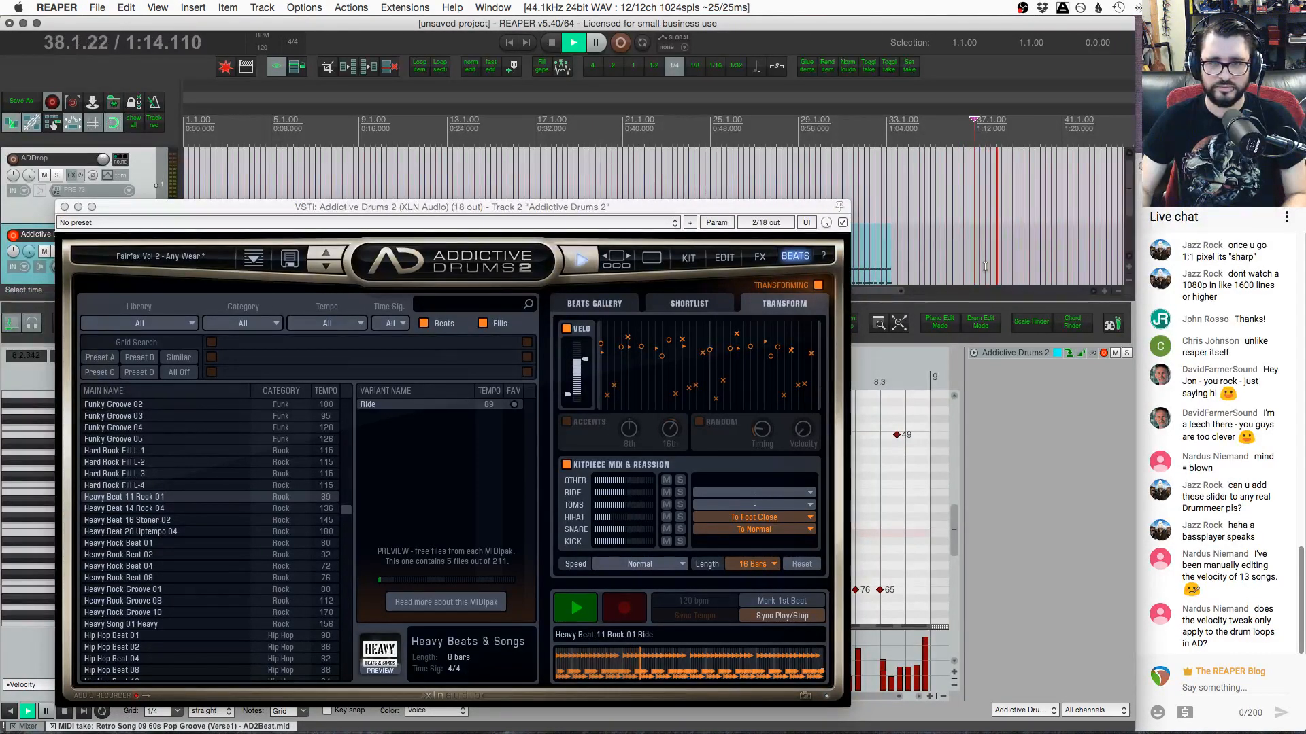
key("space")
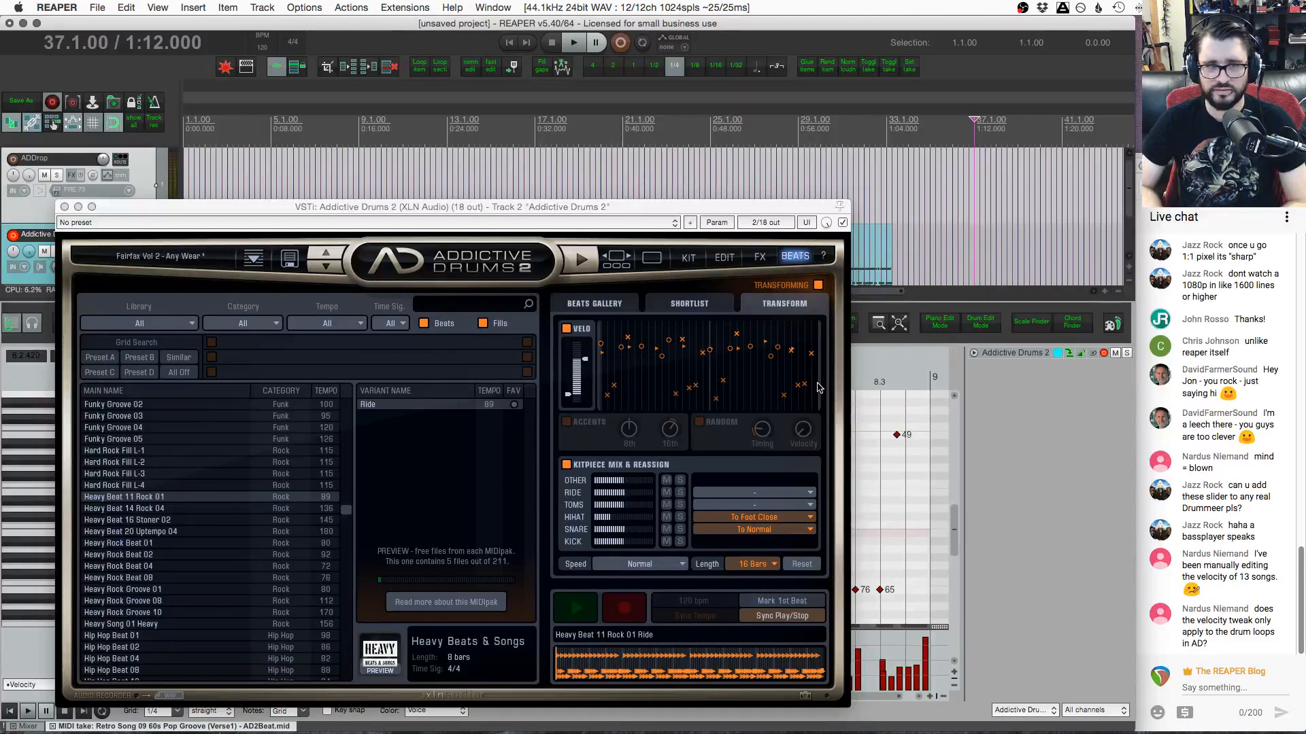
Filter the beat library to External MIDI
scroll(318, 469, "up", 6)
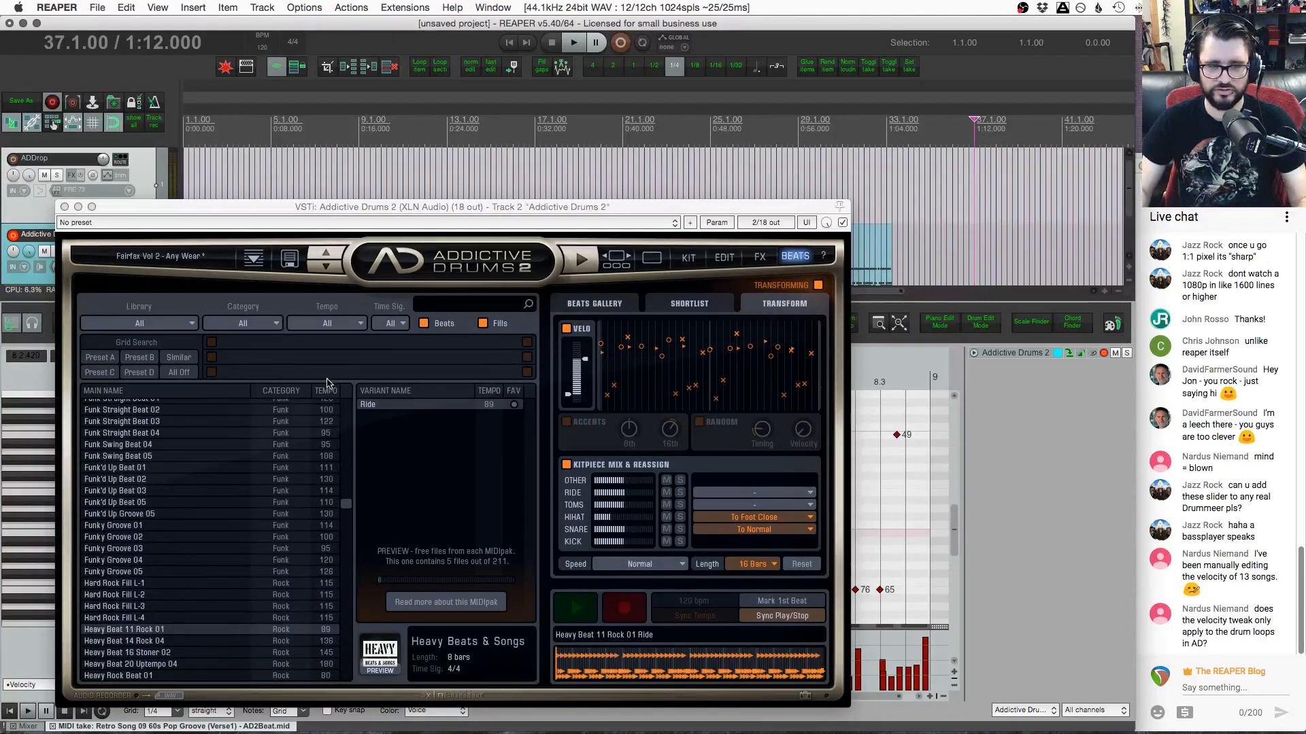
left_click_drag(495, 206, 691, 319)
left_click(690, 260)
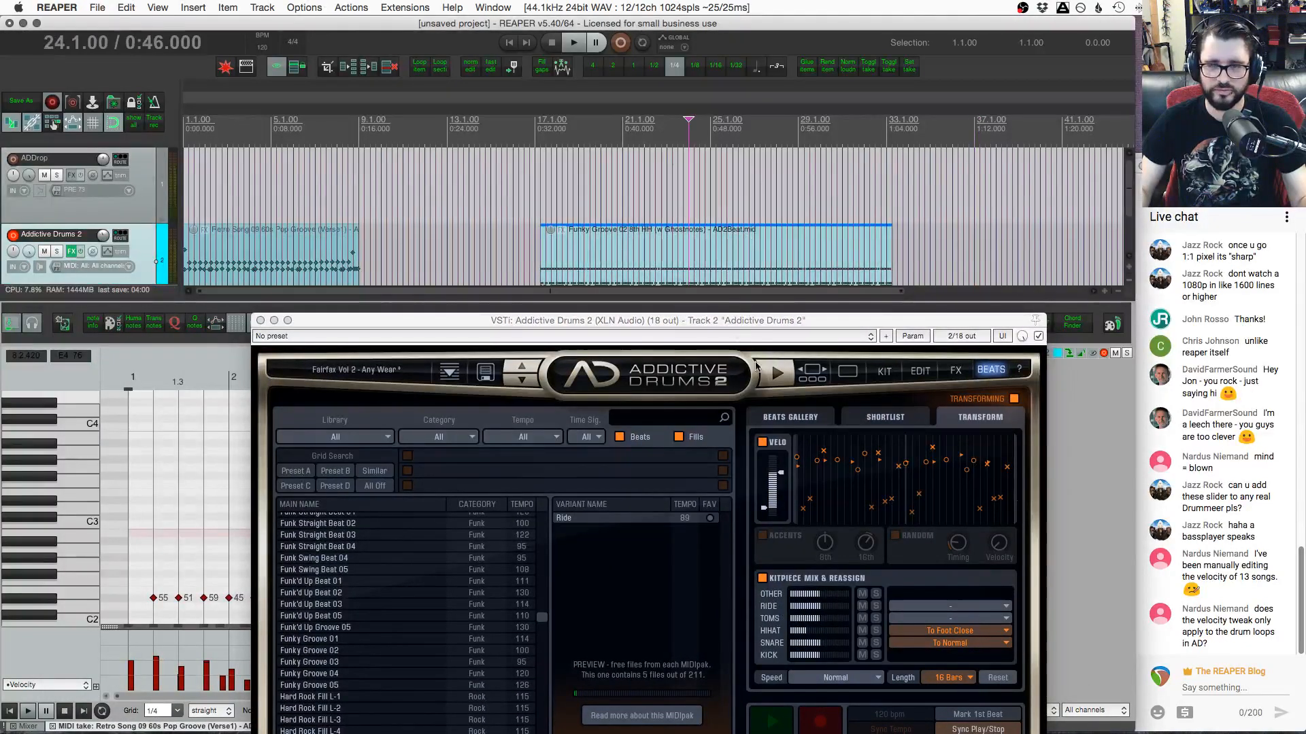
left_click_drag(758, 320, 743, 153)
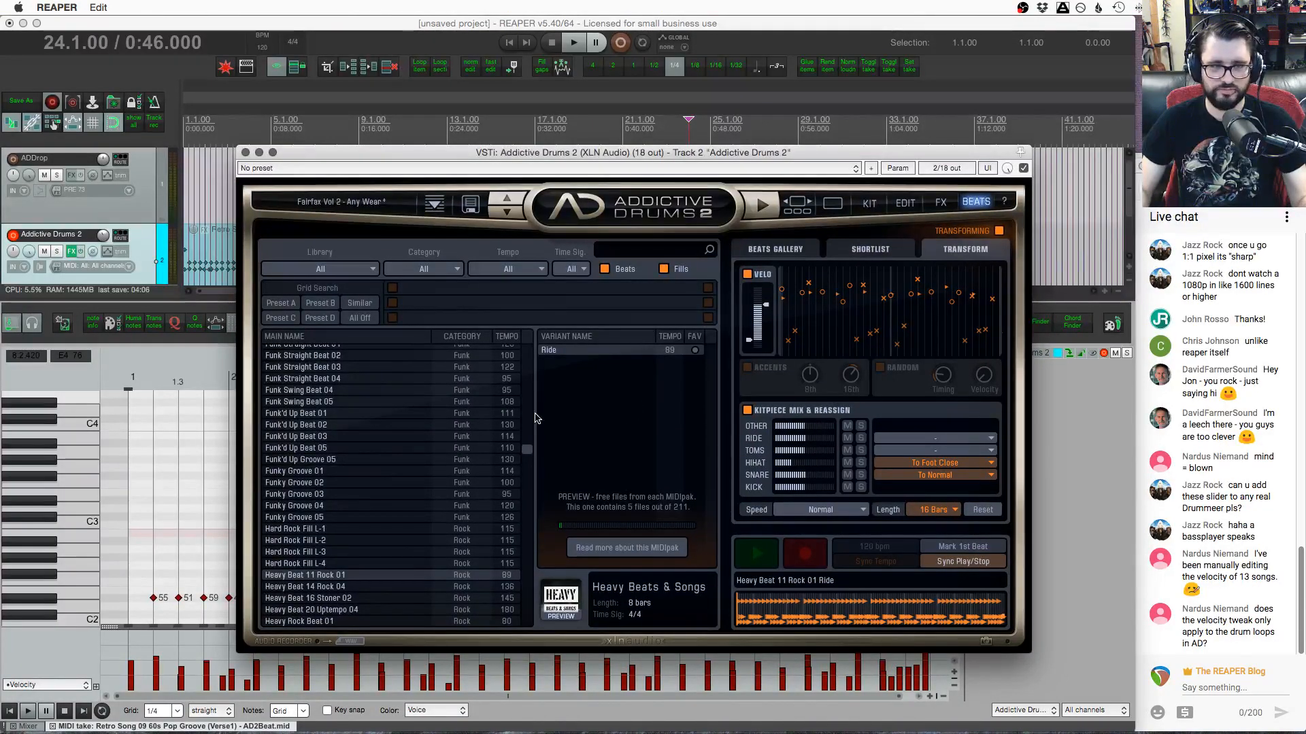
left_click(322, 265)
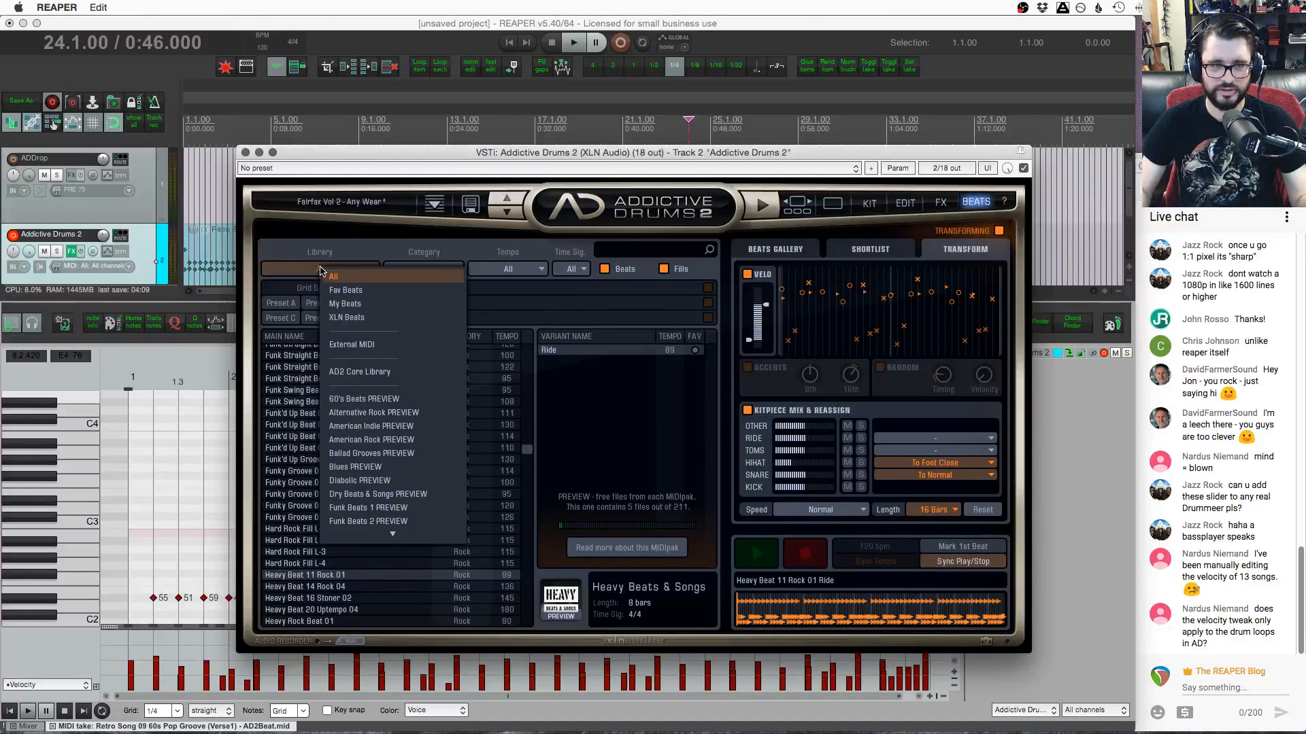
scroll(391, 403, "down", 3)
scroll(391, 402, "up", 3)
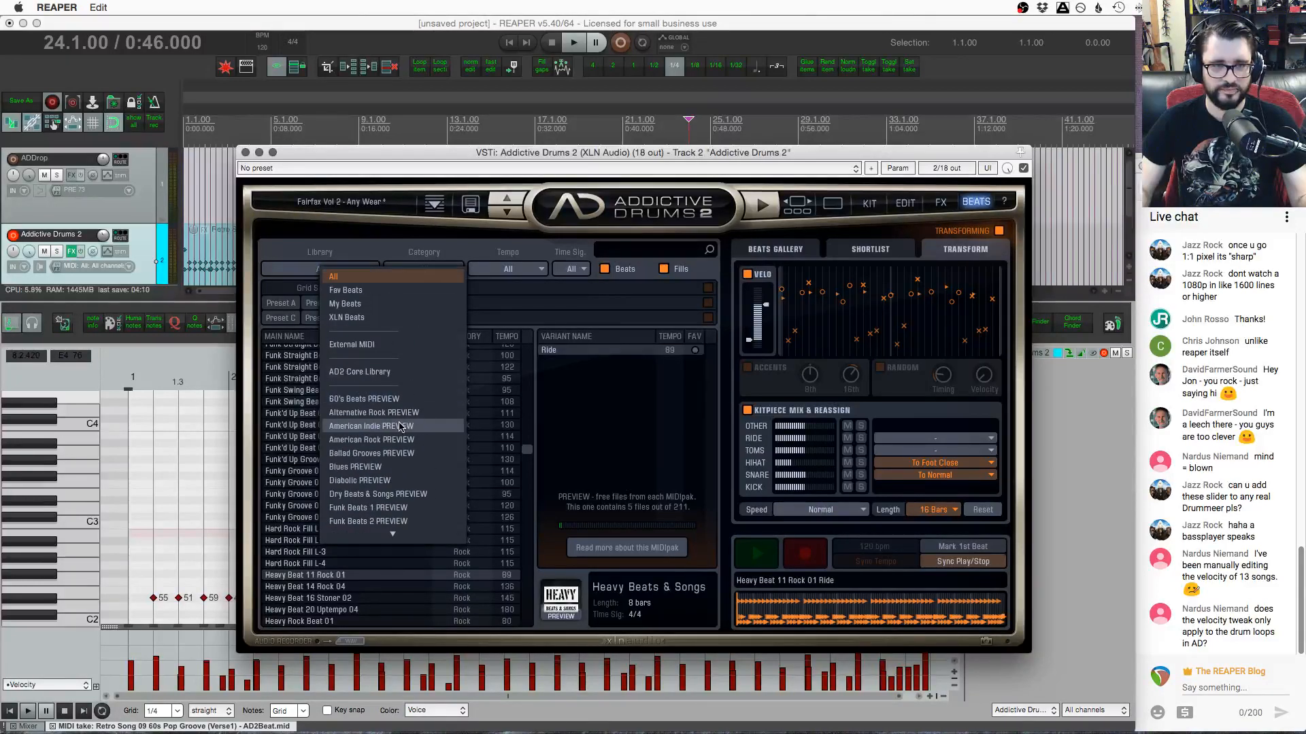
left_click(392, 347)
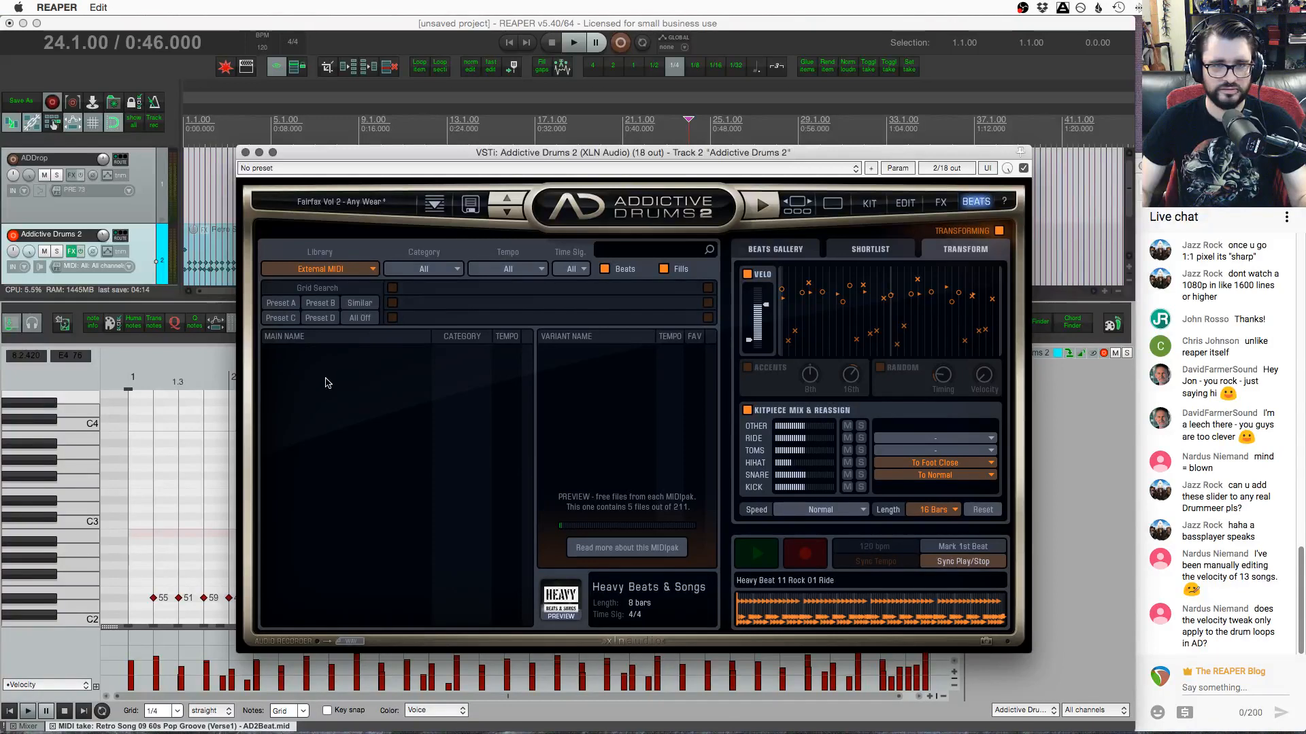
Open the External MIDI folder and copy the Retro Song 09 60s Pop Groove item from the Addictive Drums 2 track into it
left_click(1003, 203)
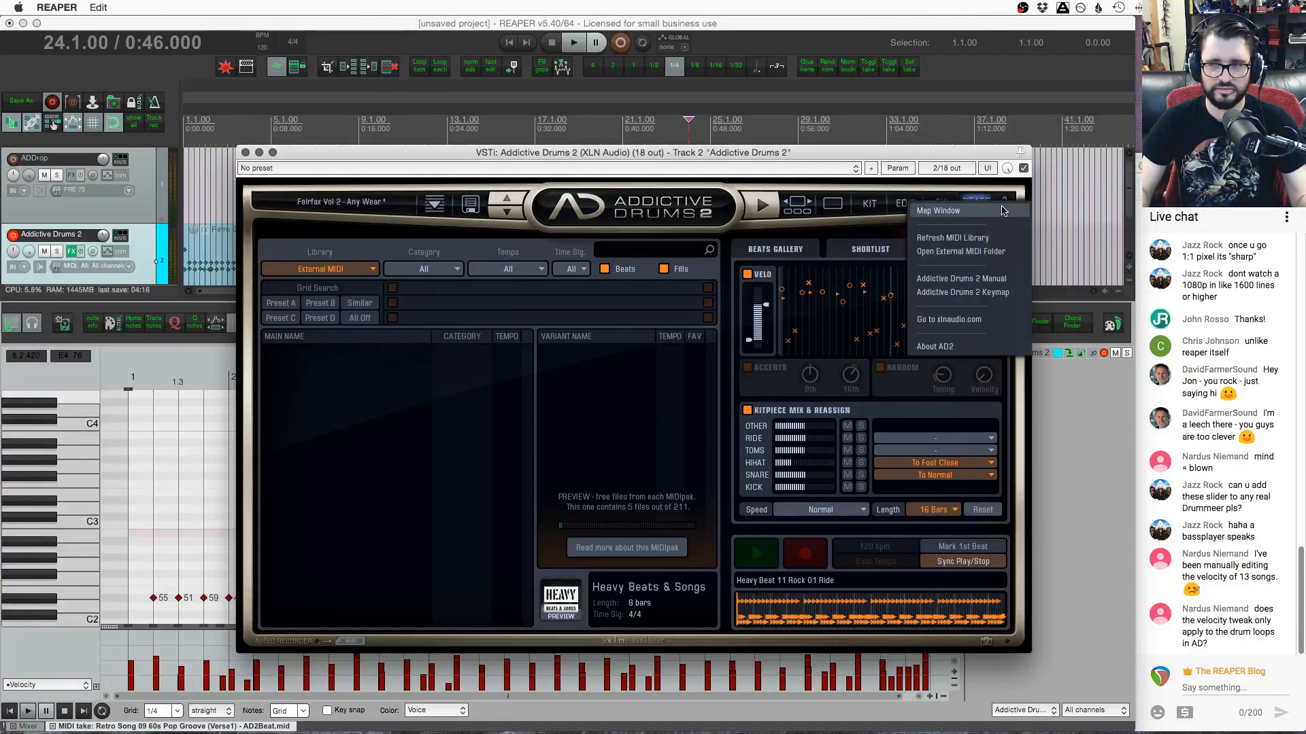
left_click(988, 252)
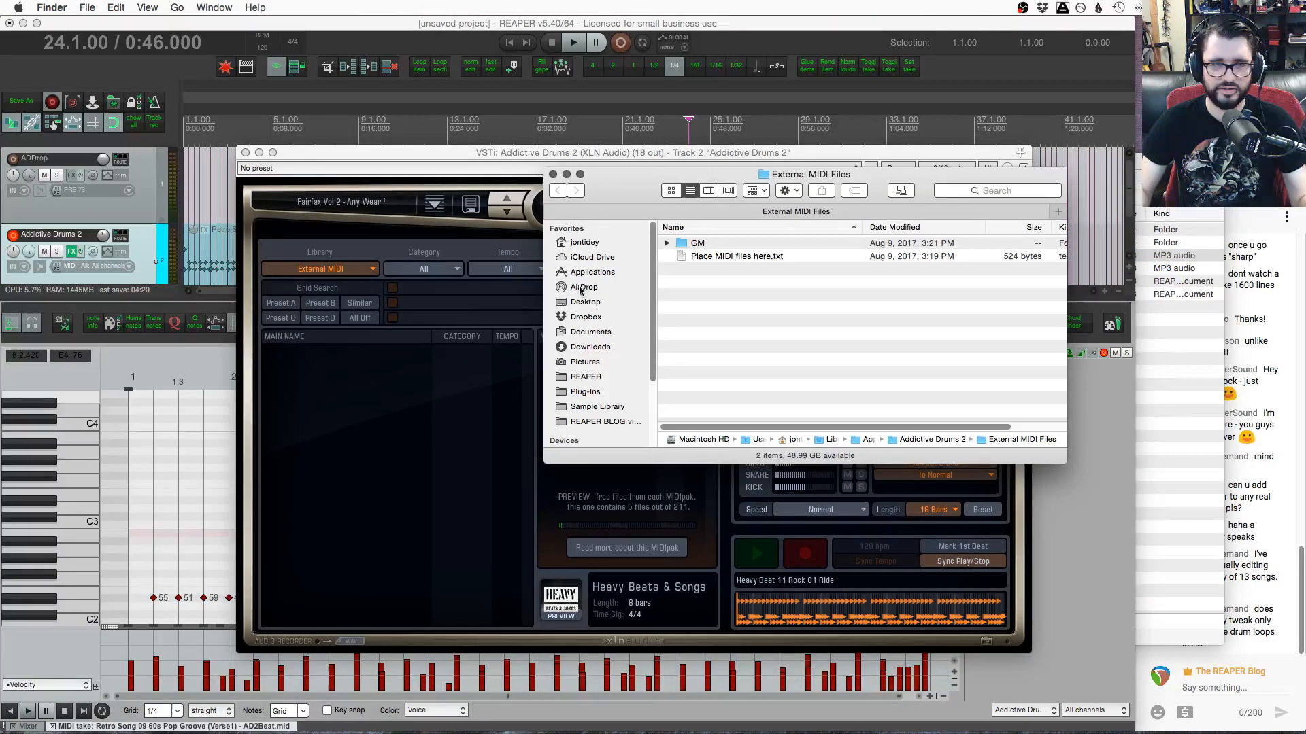
left_click(212, 260)
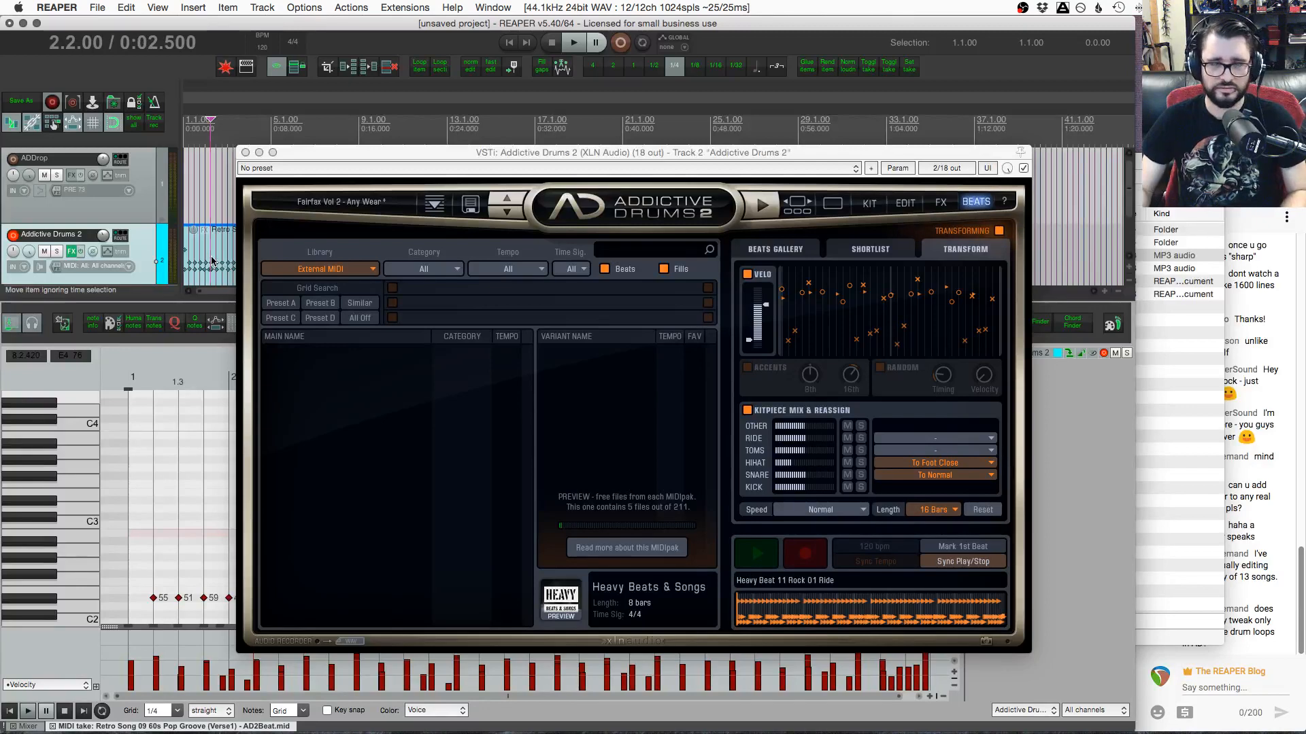
left_click_drag(212, 261, 696, 350)
key("super+Tab")
key("super+grave")
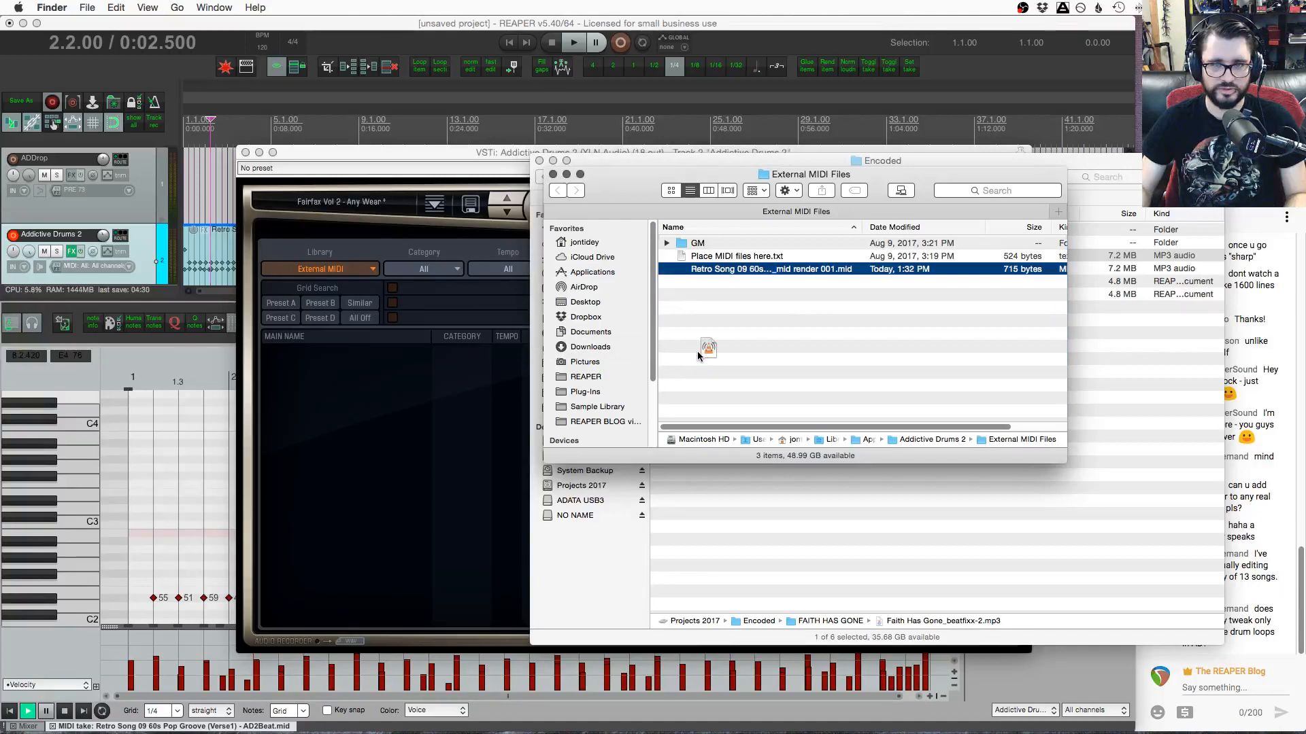
Refresh the MIDI library and select the imported Retro Song 09 60s Pop Groove (Verse1) beat
left_click(467, 426)
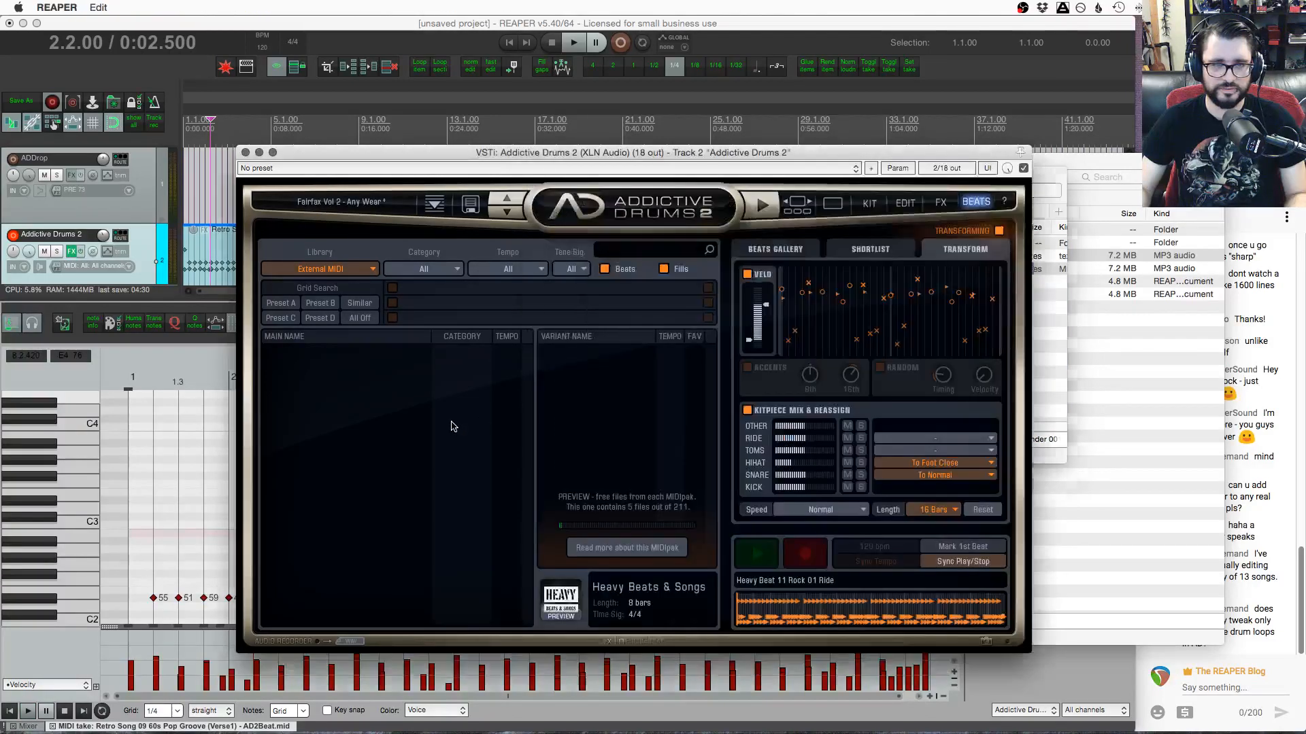
left_click(1007, 202)
left_click(992, 235)
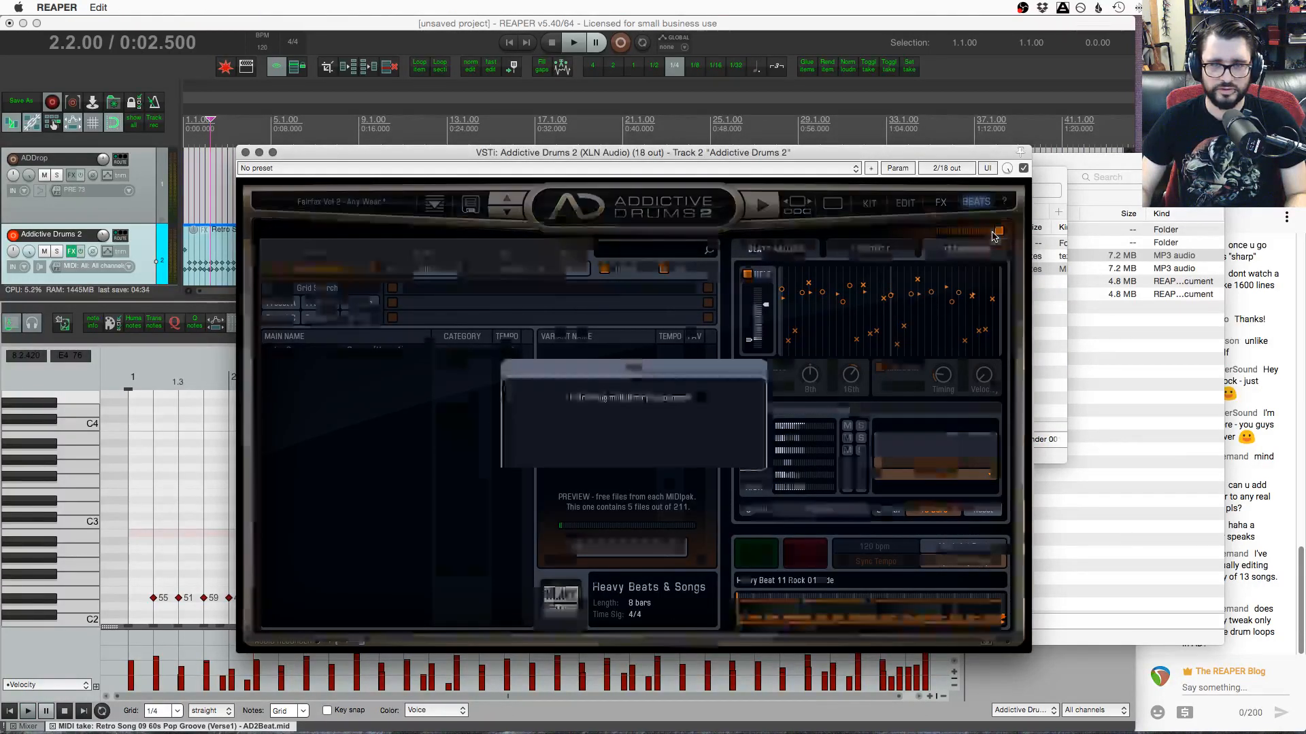
left_click(330, 352)
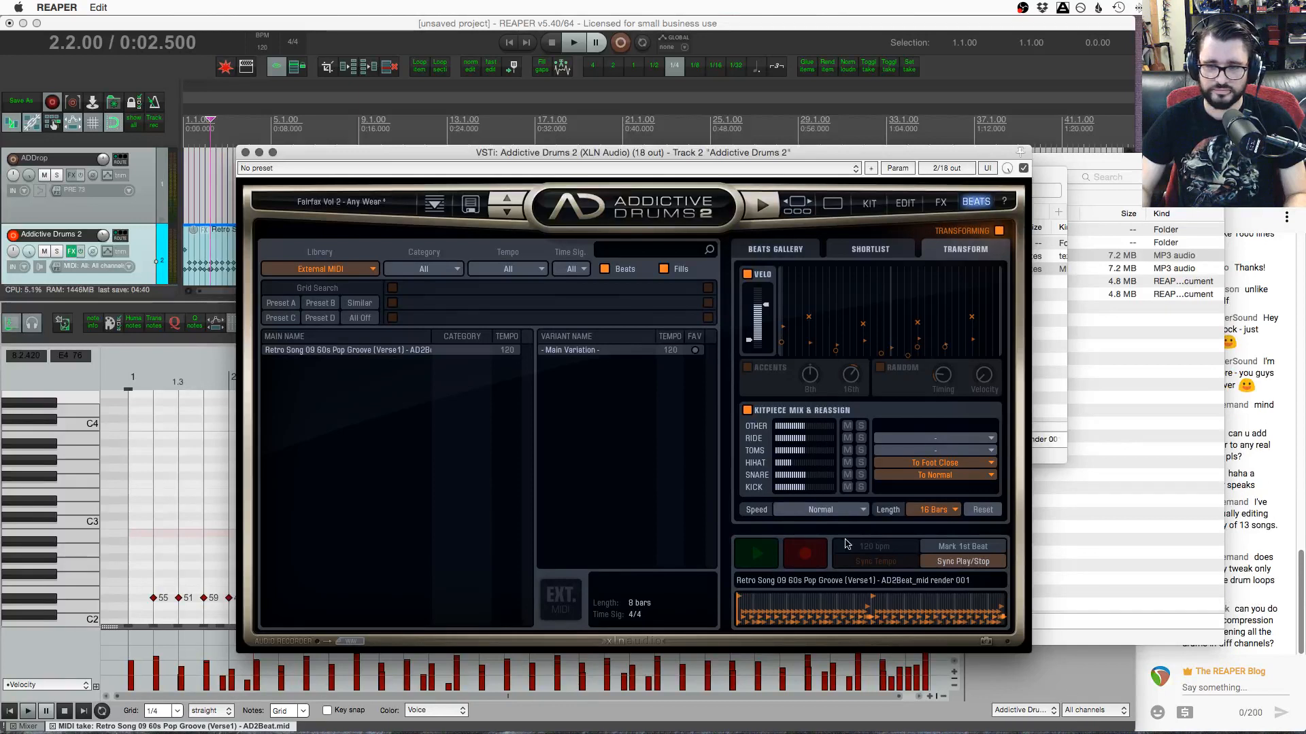
Audition the imported beat, raise its upper velocity limit, and stop the preview
left_click(755, 553)
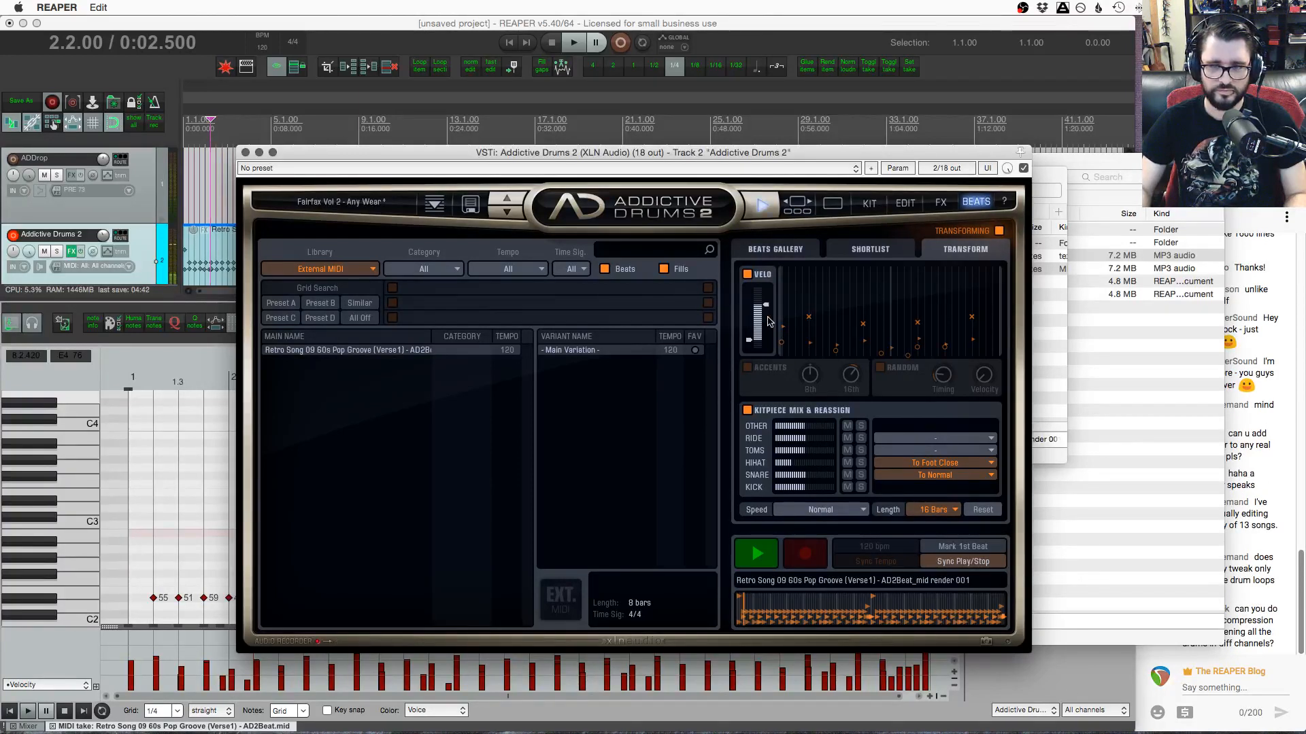
left_click_drag(761, 327, 767, 294)
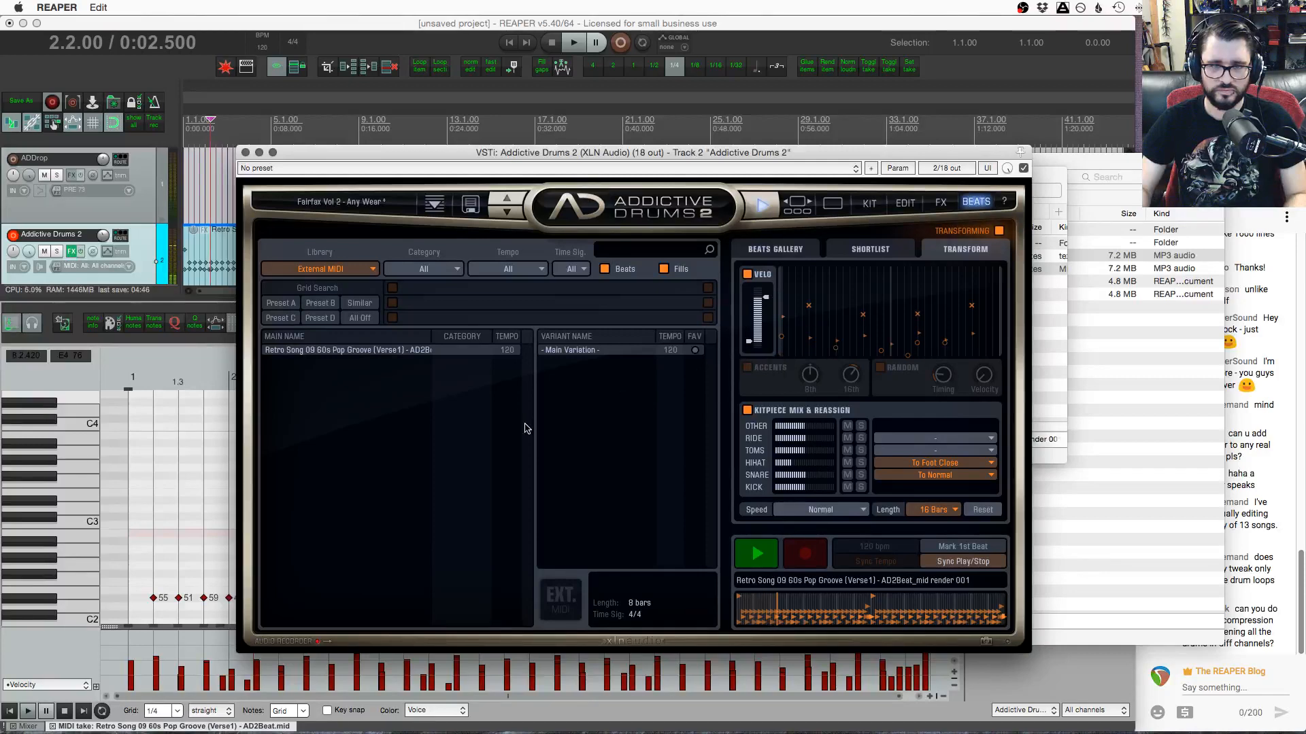
left_click(209, 274)
key("space")
key("space")
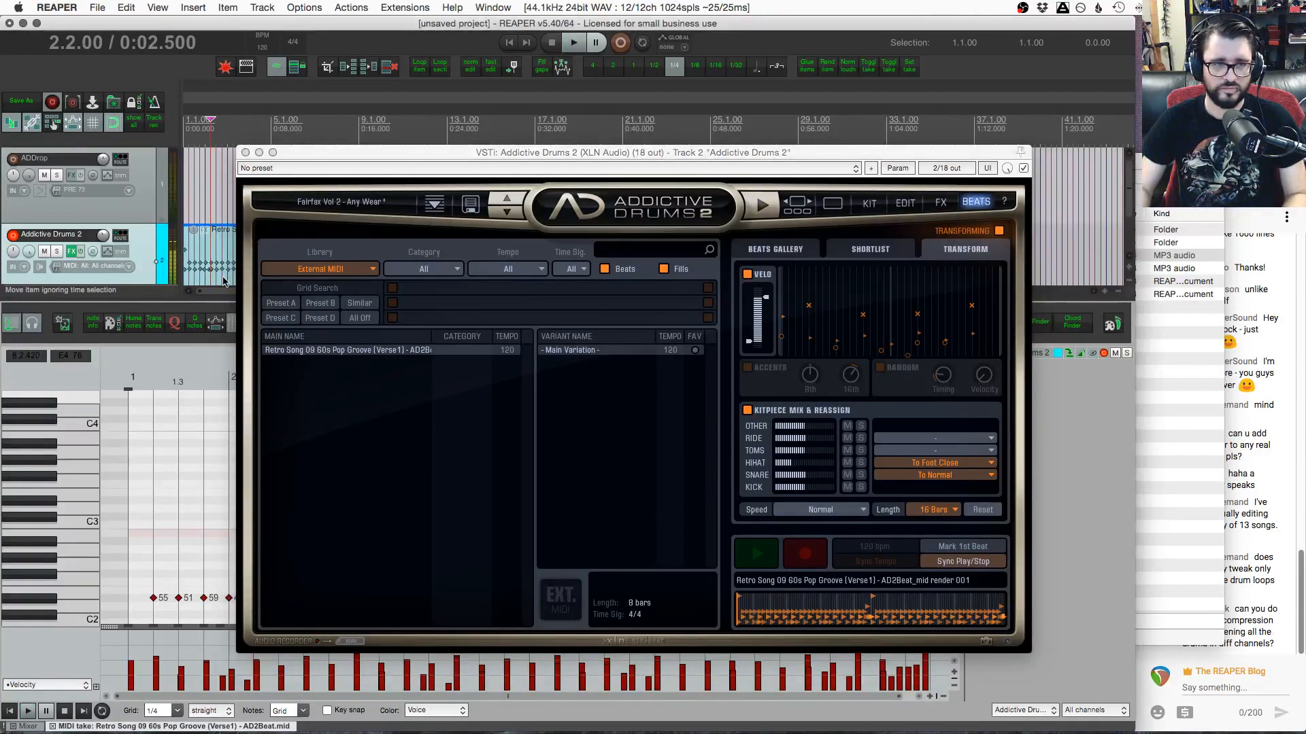
Bring Firefox forward briefly, then return to Addictive Drums 2 and display its send effects page
key("super+Tab")
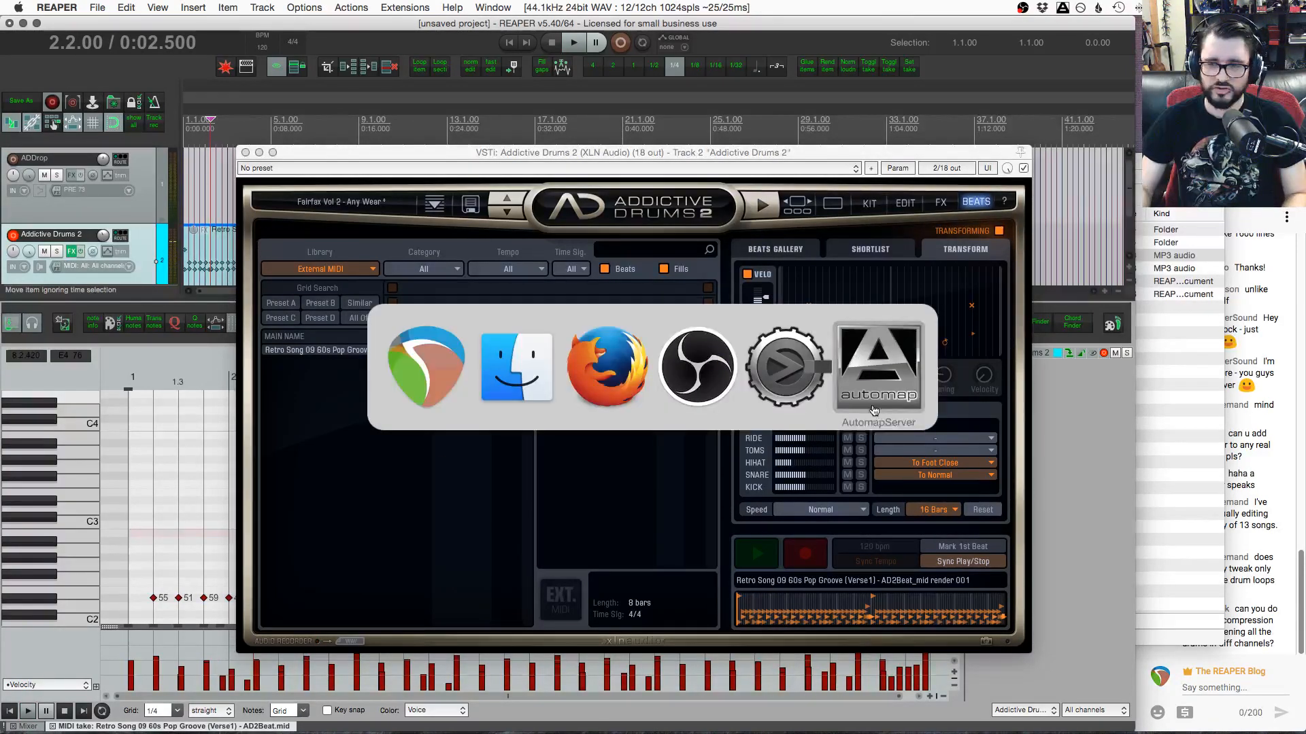
key("super+Tab")
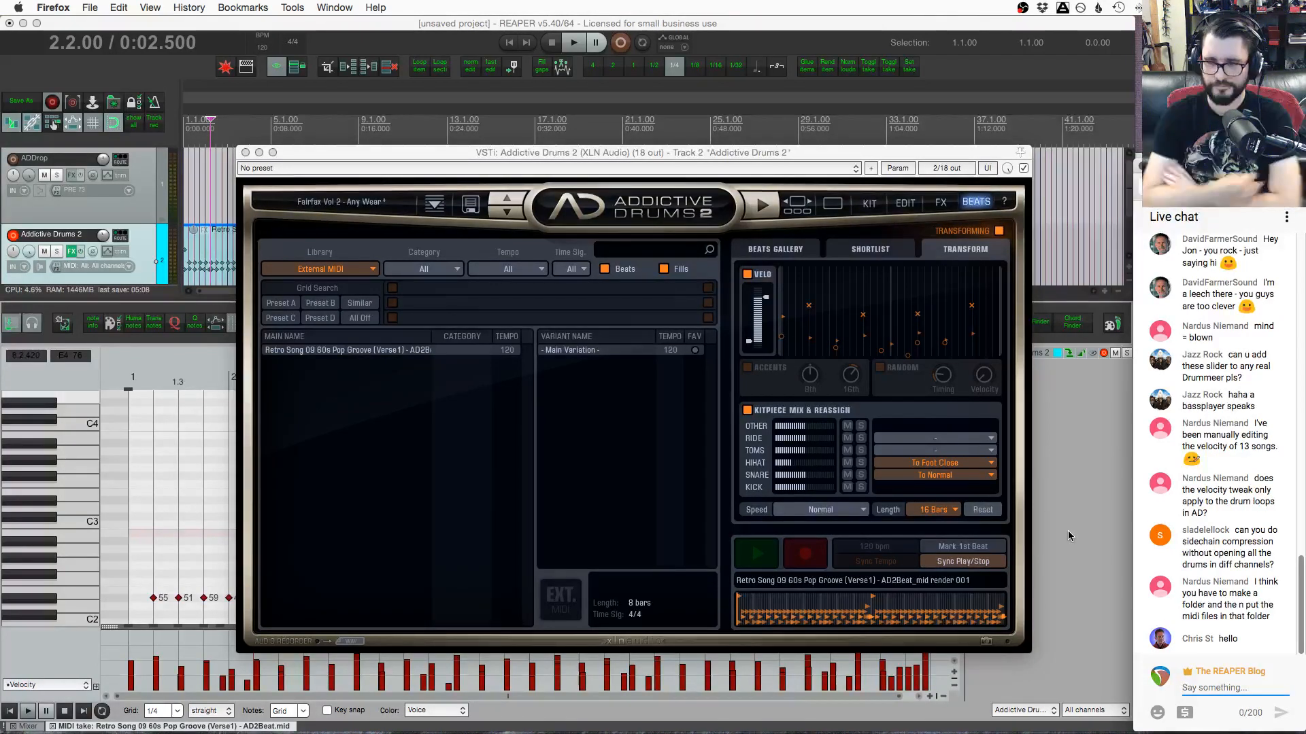
left_click(941, 202)
left_click(976, 202)
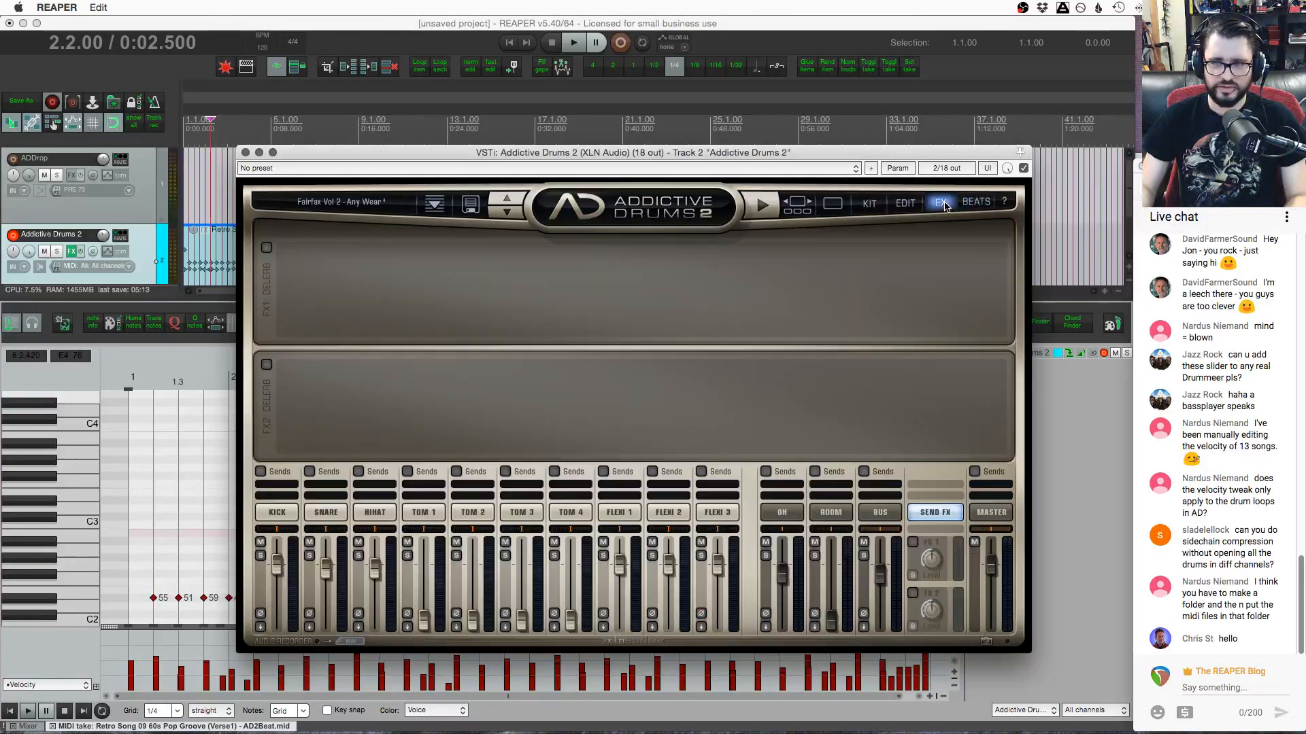
left_click(940, 203)
Examine the channel processing of Tom 4, Bus, Kick, Snare and Overhead in turn
left_click(564, 515)
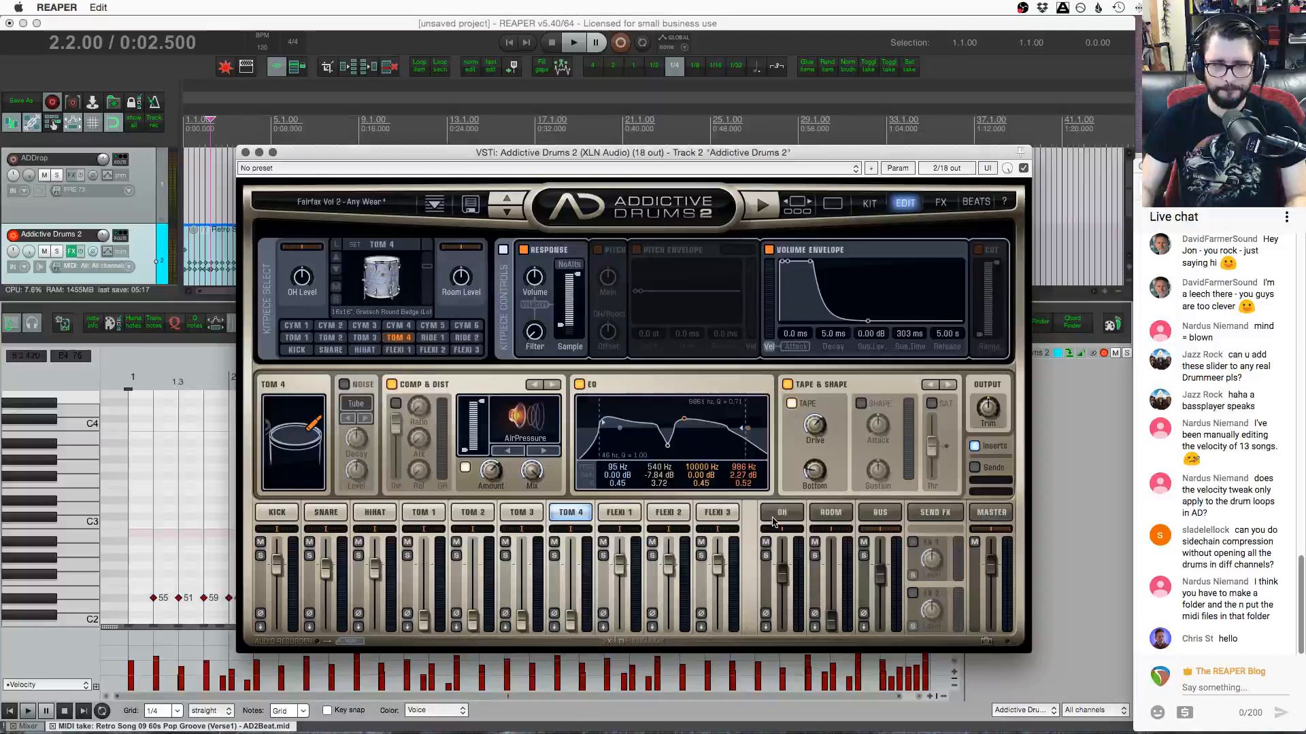
left_click(883, 514)
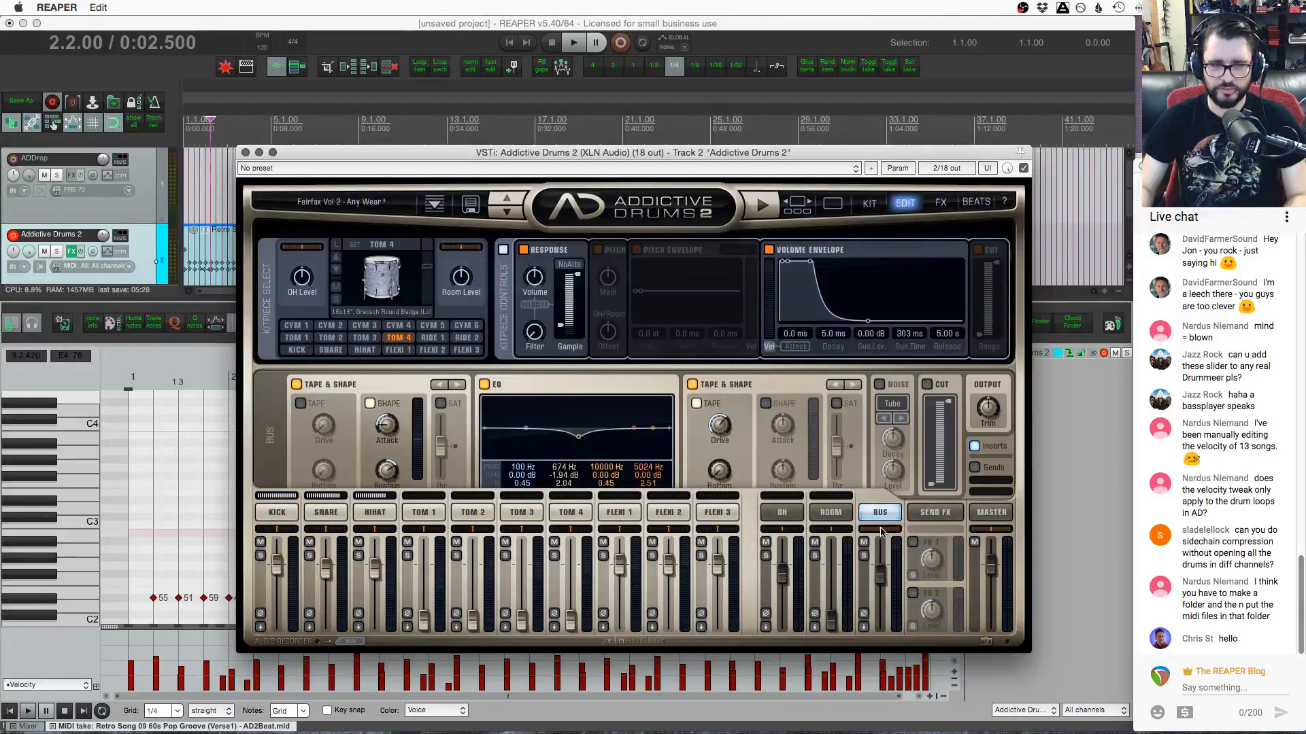
left_click(289, 517)
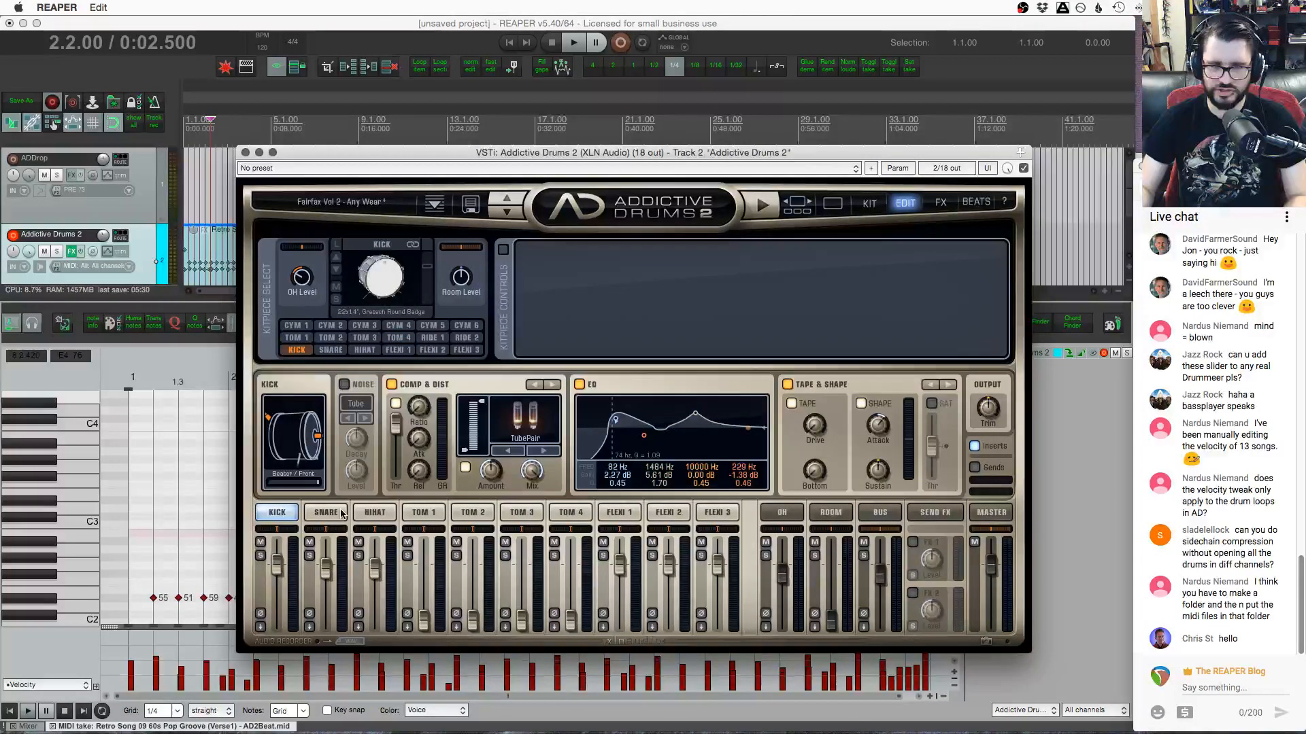
left_click(327, 513)
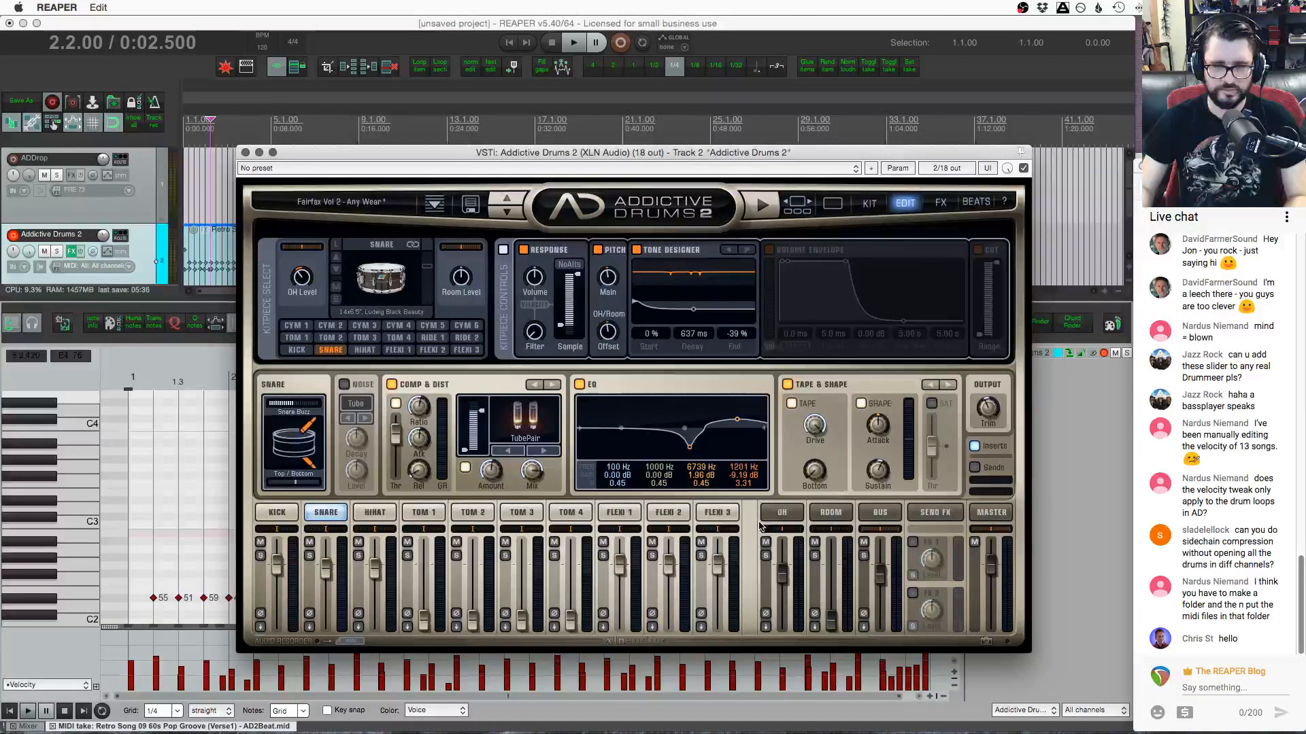
left_click(785, 515)
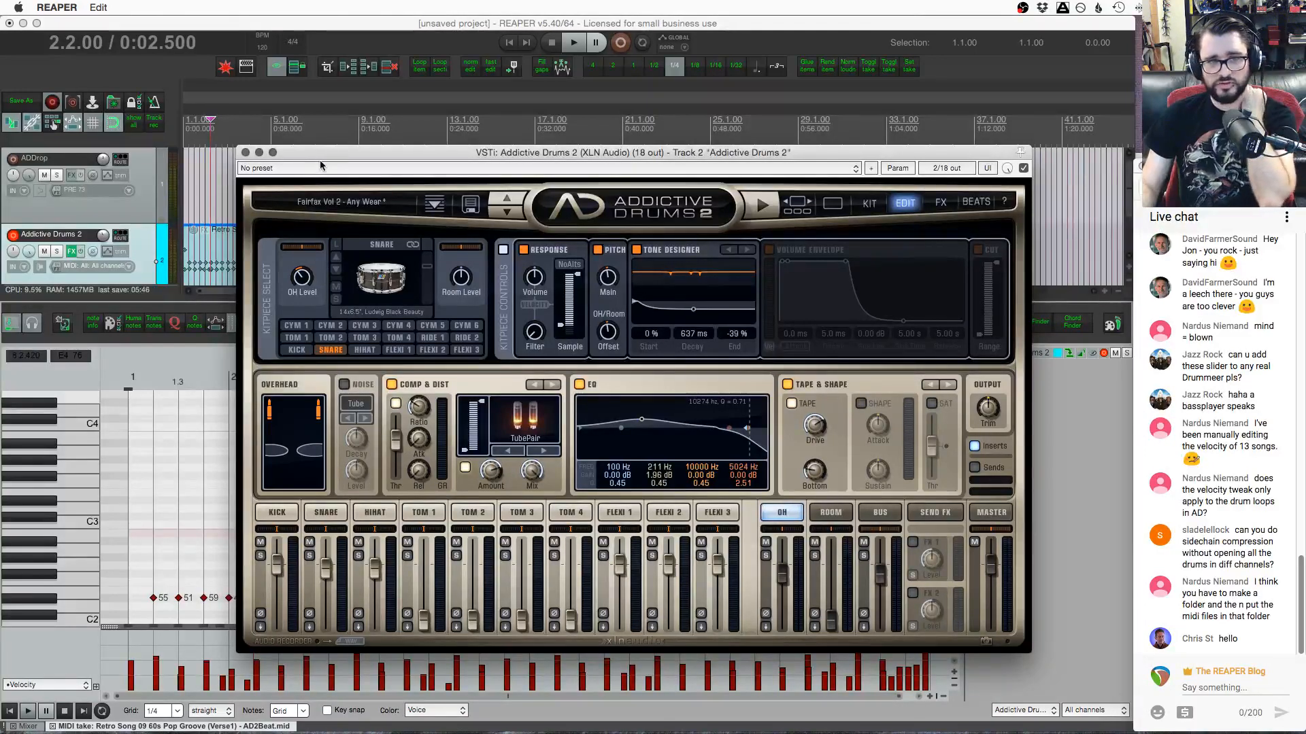
Place the edit cursor at bar 4, hide the docked MIDI editor, and reduce the track heights beside the plug-in window
left_click_drag(319, 160, 383, 166)
left_click(249, 214)
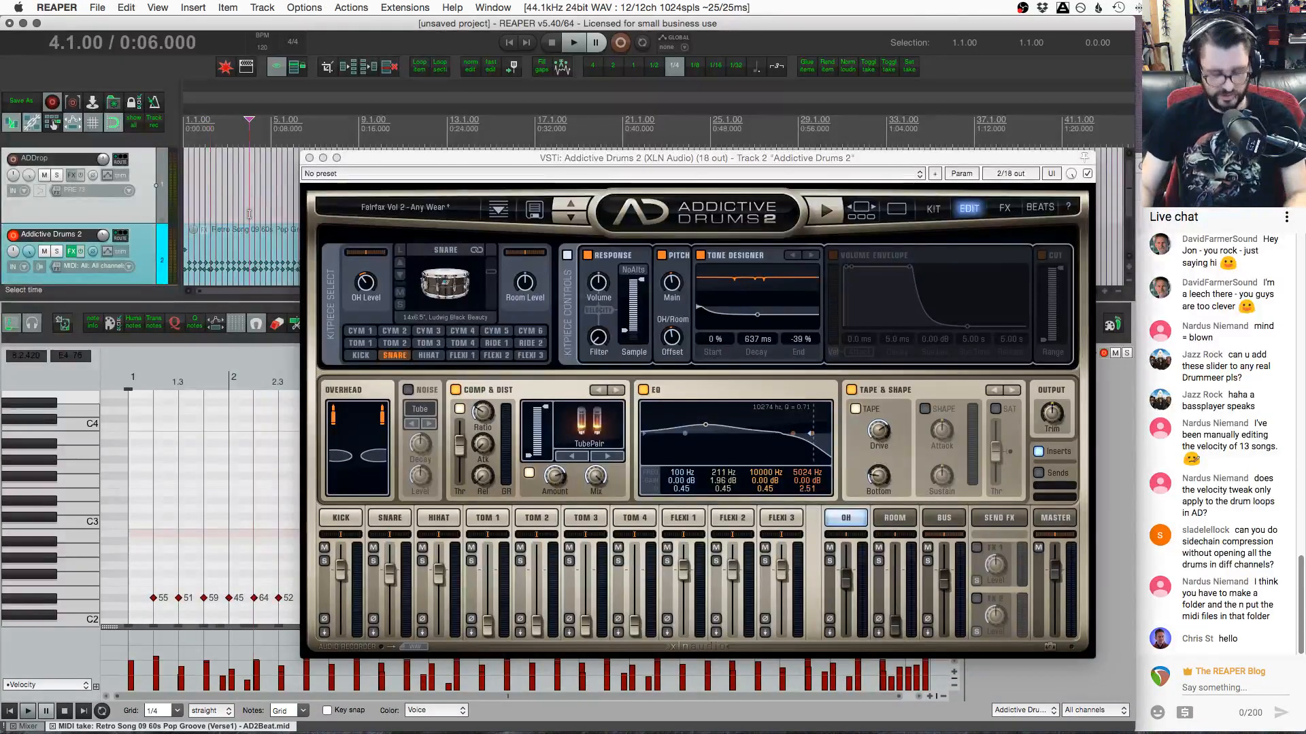
key("alt+shift+d")
left_click(109, 404)
scroll(110, 406, "up", 3)
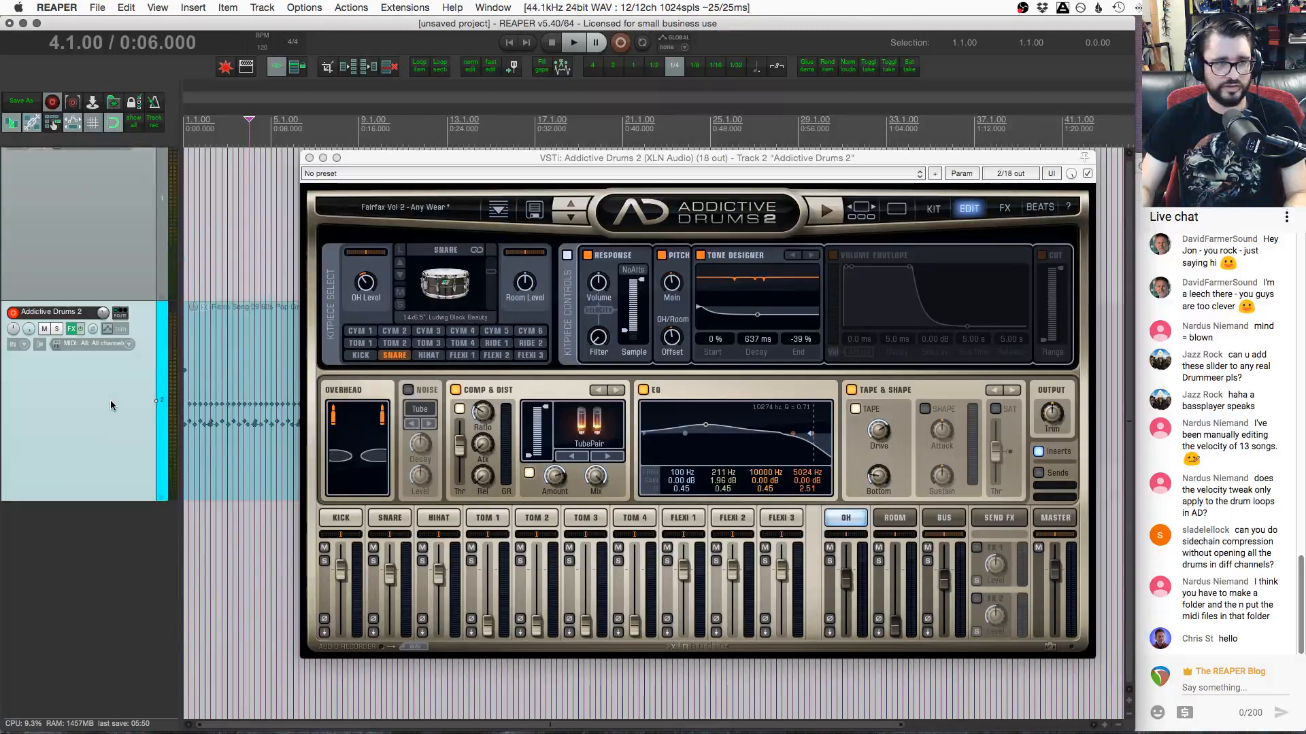
scroll(113, 415, "down", 4)
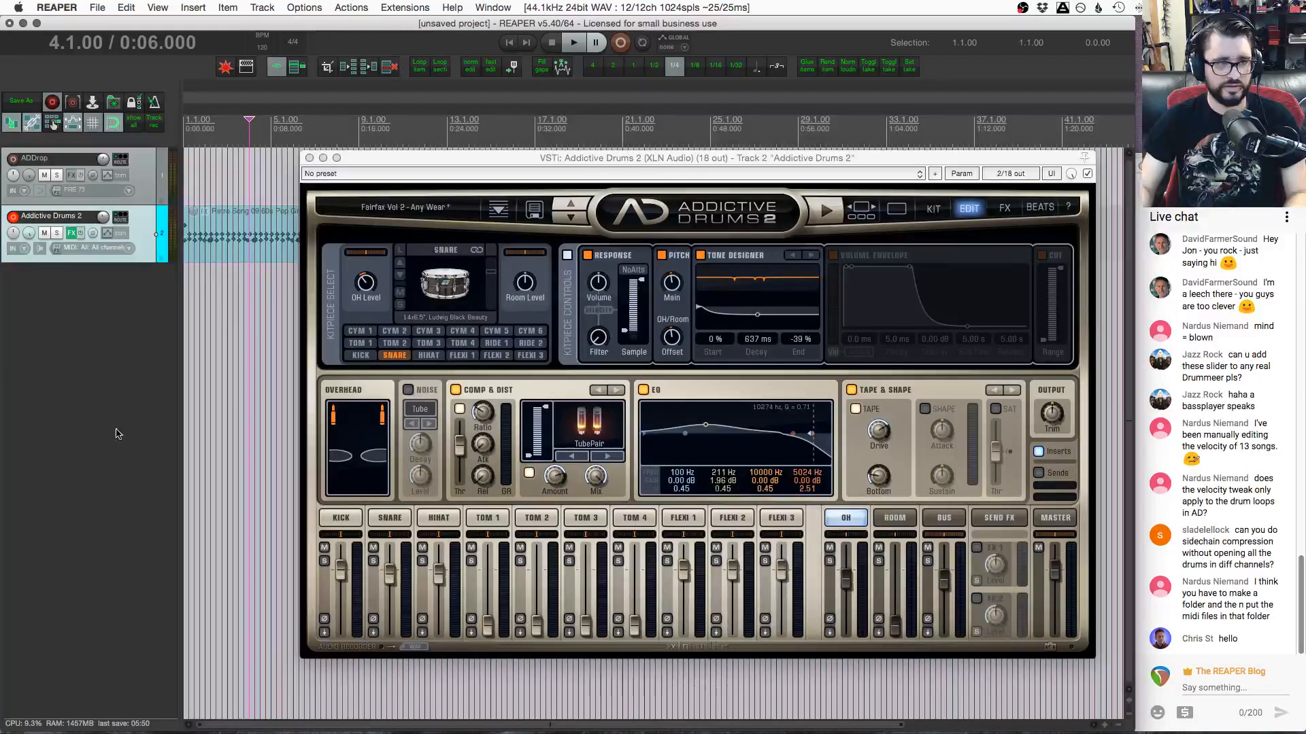
Delete all tracks and insert the VSTi Addictive Drums 2 (18 out) on a new track, accepting its additional output tracks
key("super+a")
key("Delete")
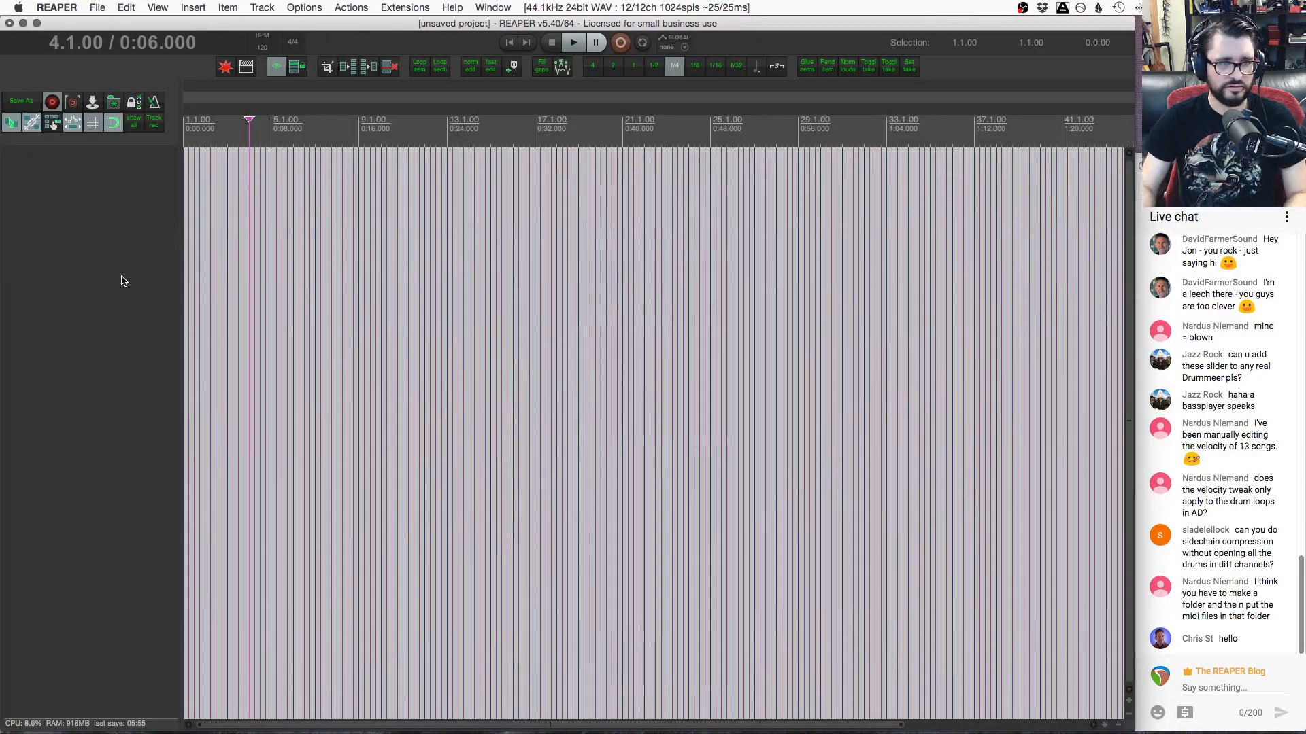
right_click(97, 215)
left_click(210, 251)
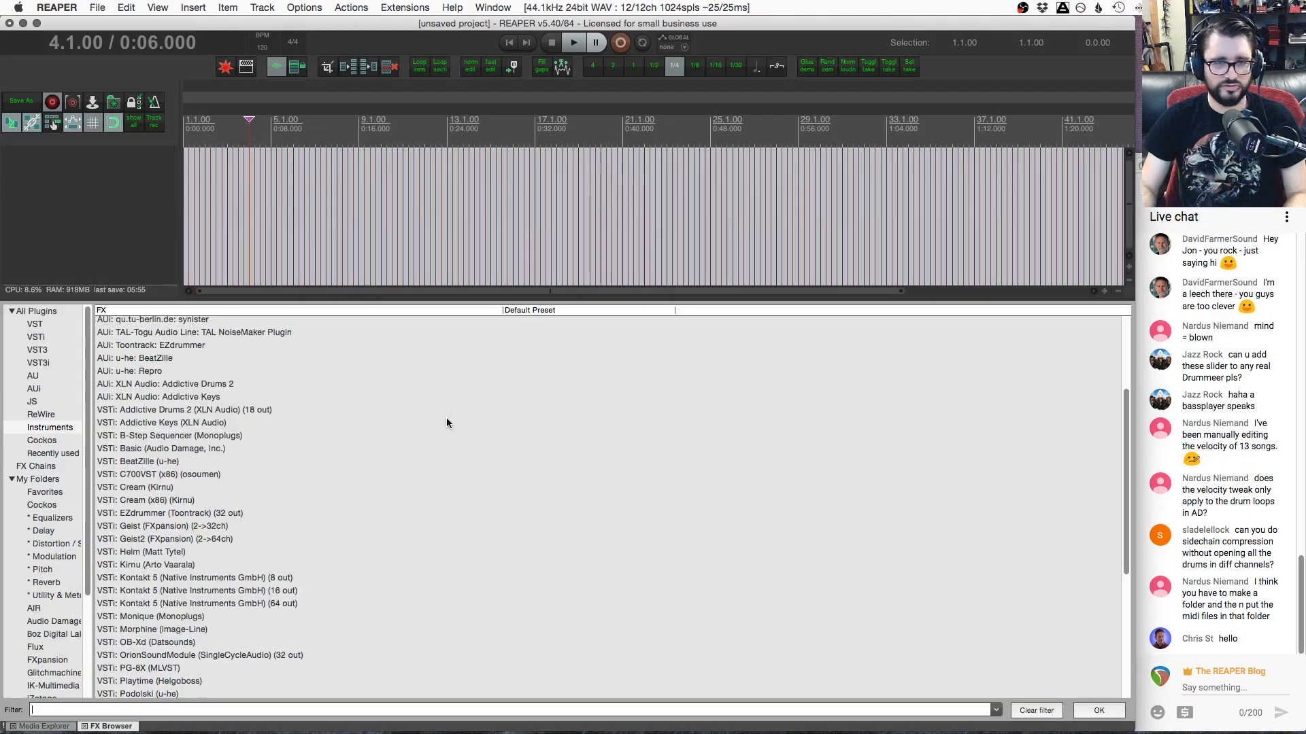
left_click(165, 409)
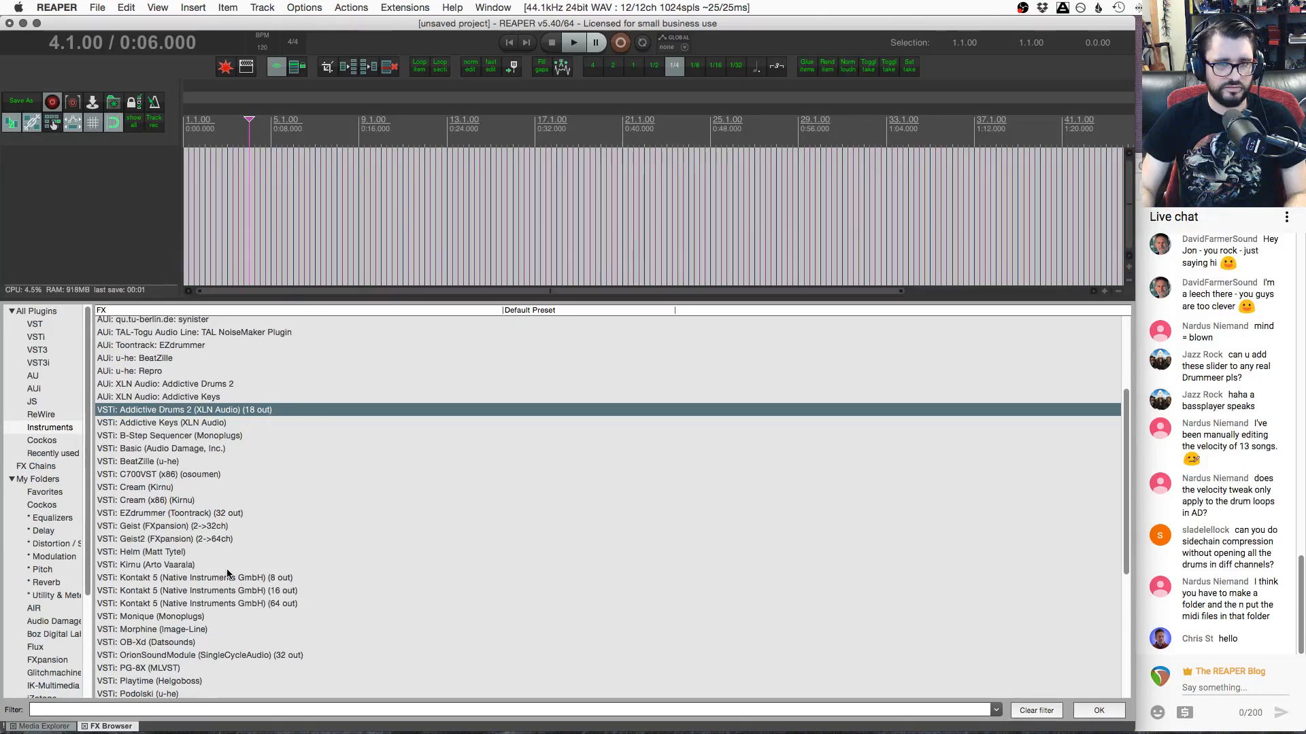
key("Return")
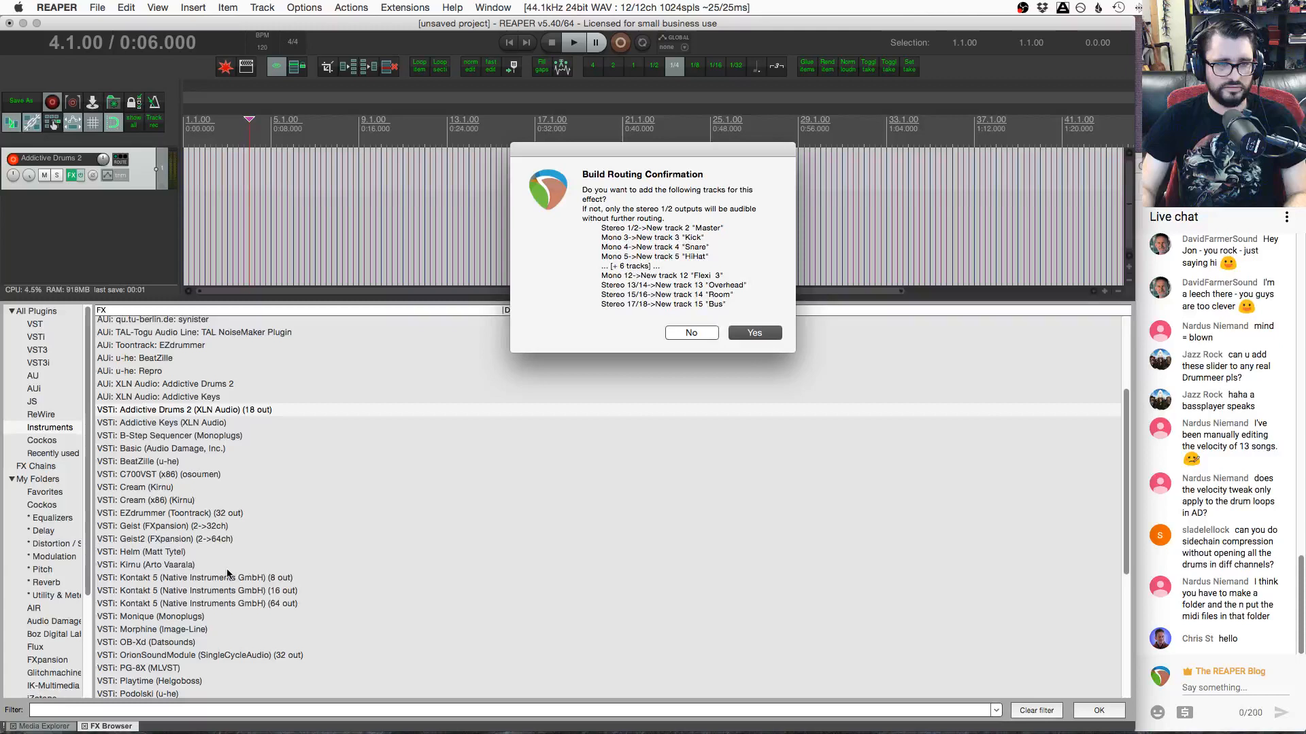
key("Return")
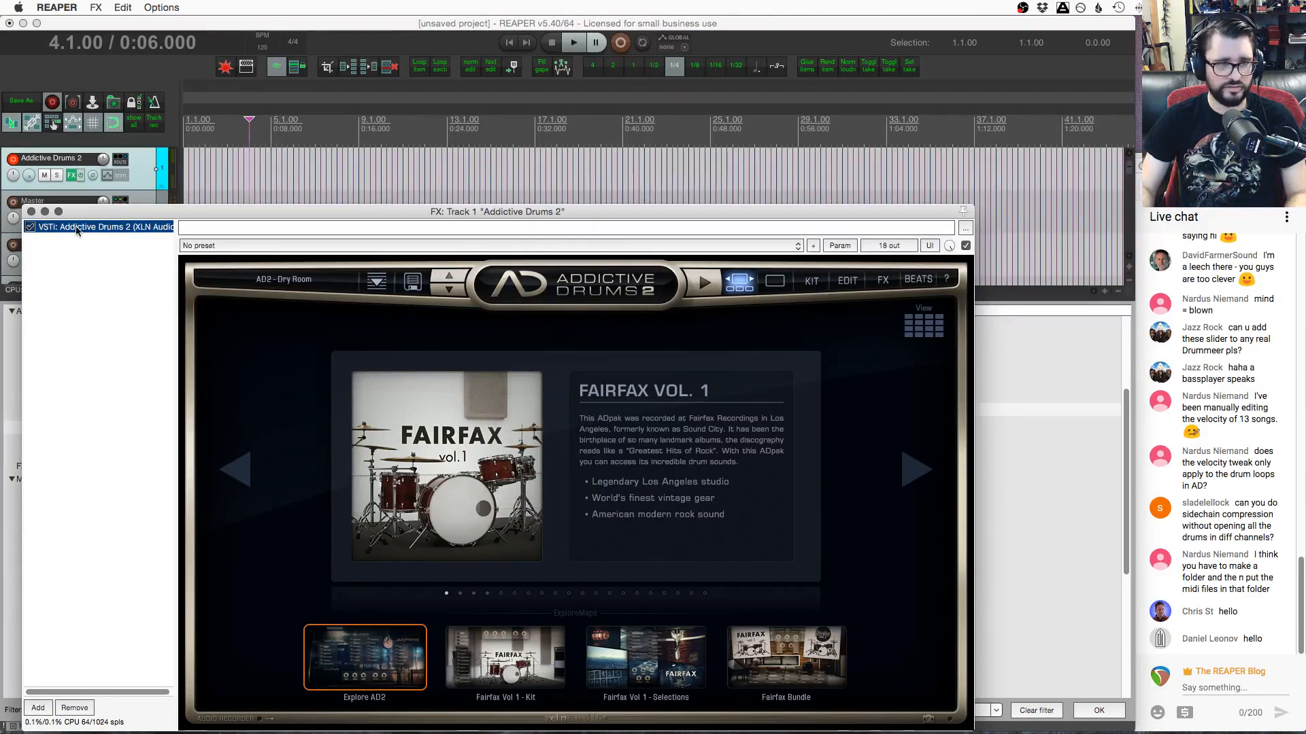
Move the plug-in window clear of the track list and examine the output tracks from Master down to Bus
left_click_drag(112, 211, 408, 225)
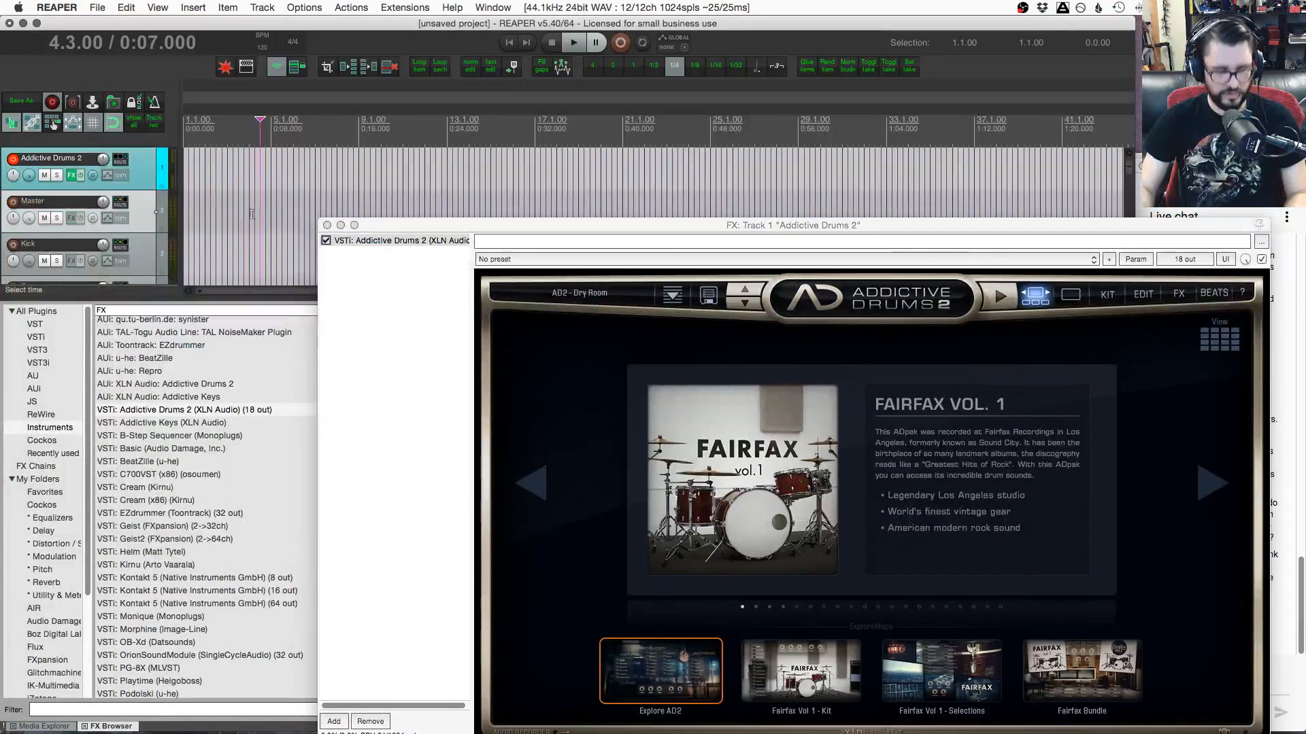
left_click_drag(491, 227, 430, 128)
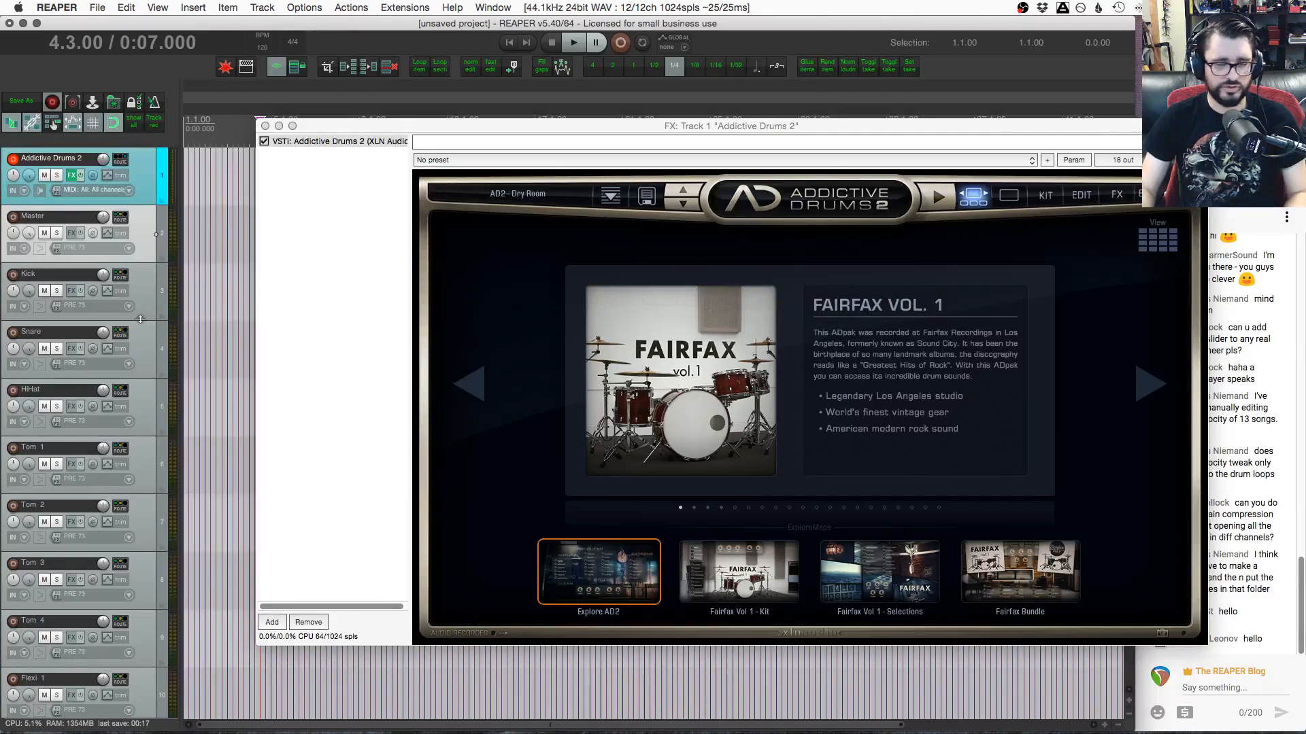
left_click_drag(481, 127, 424, 121)
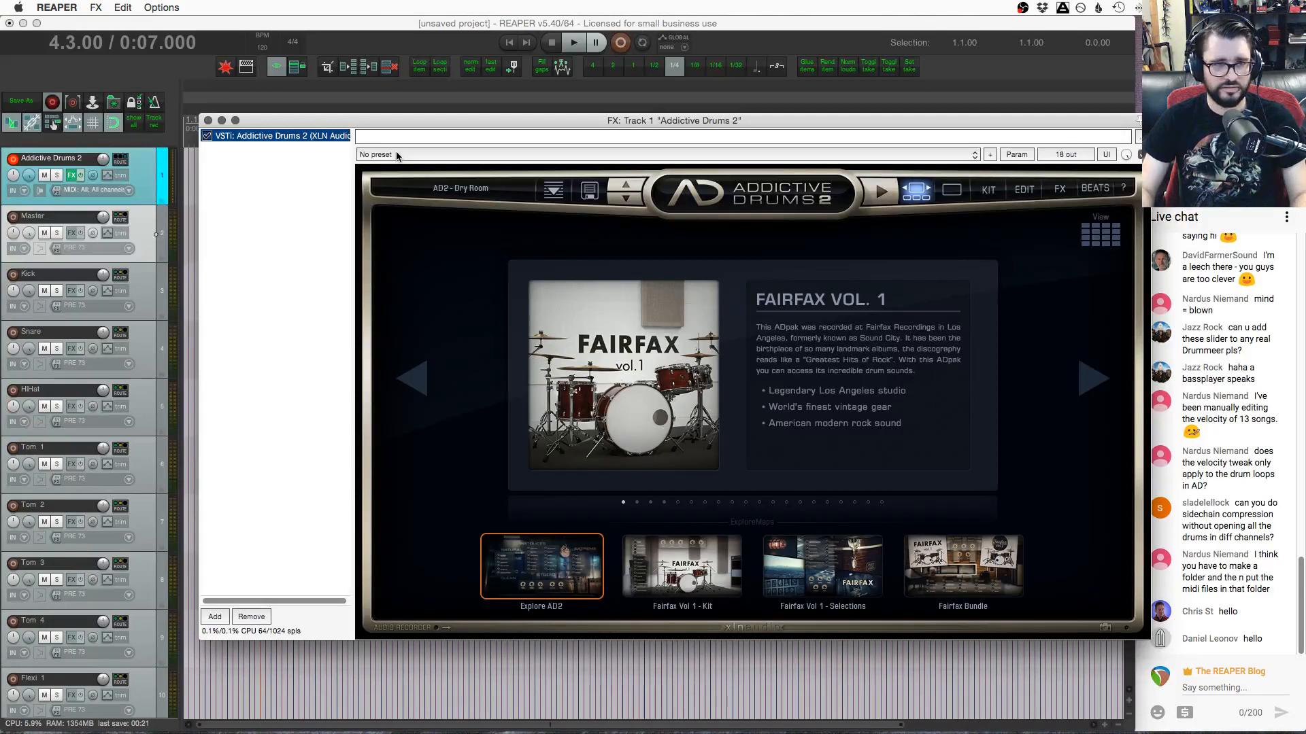
left_click(138, 291)
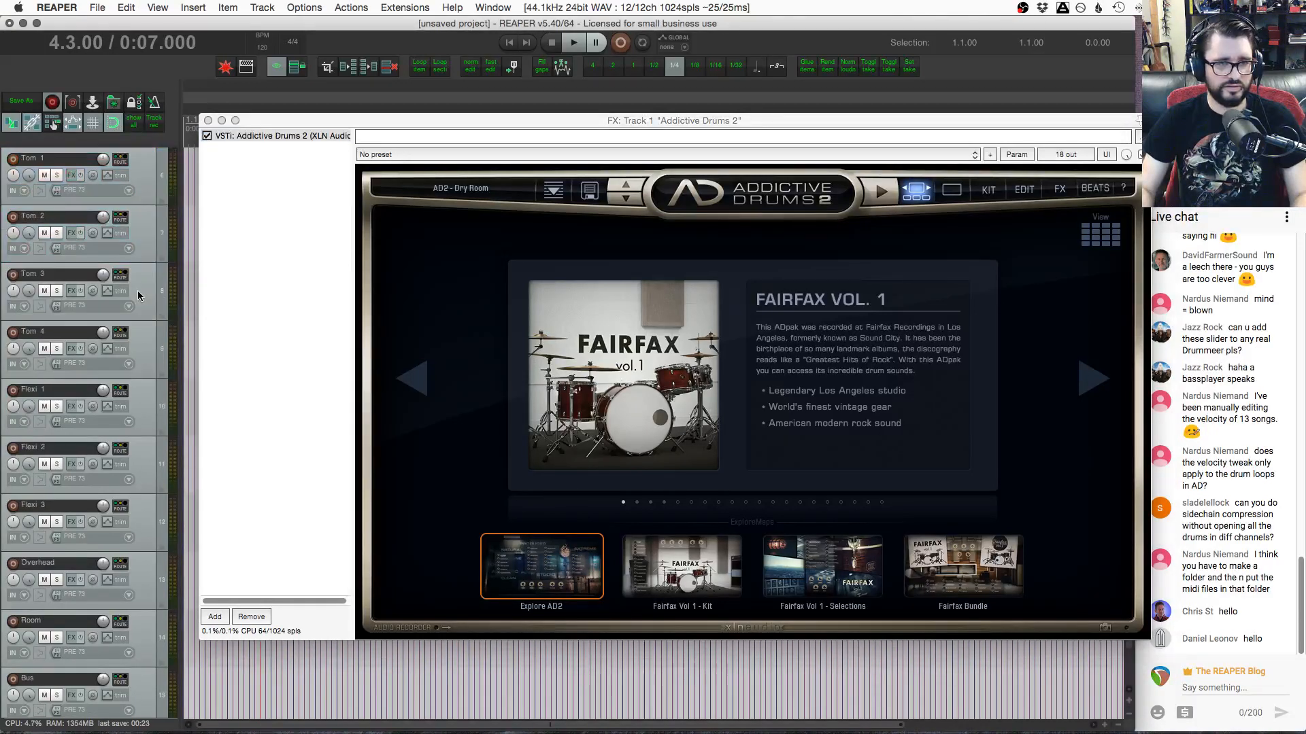
scroll(138, 291, "down", 5)
scroll(129, 612, "up", 5)
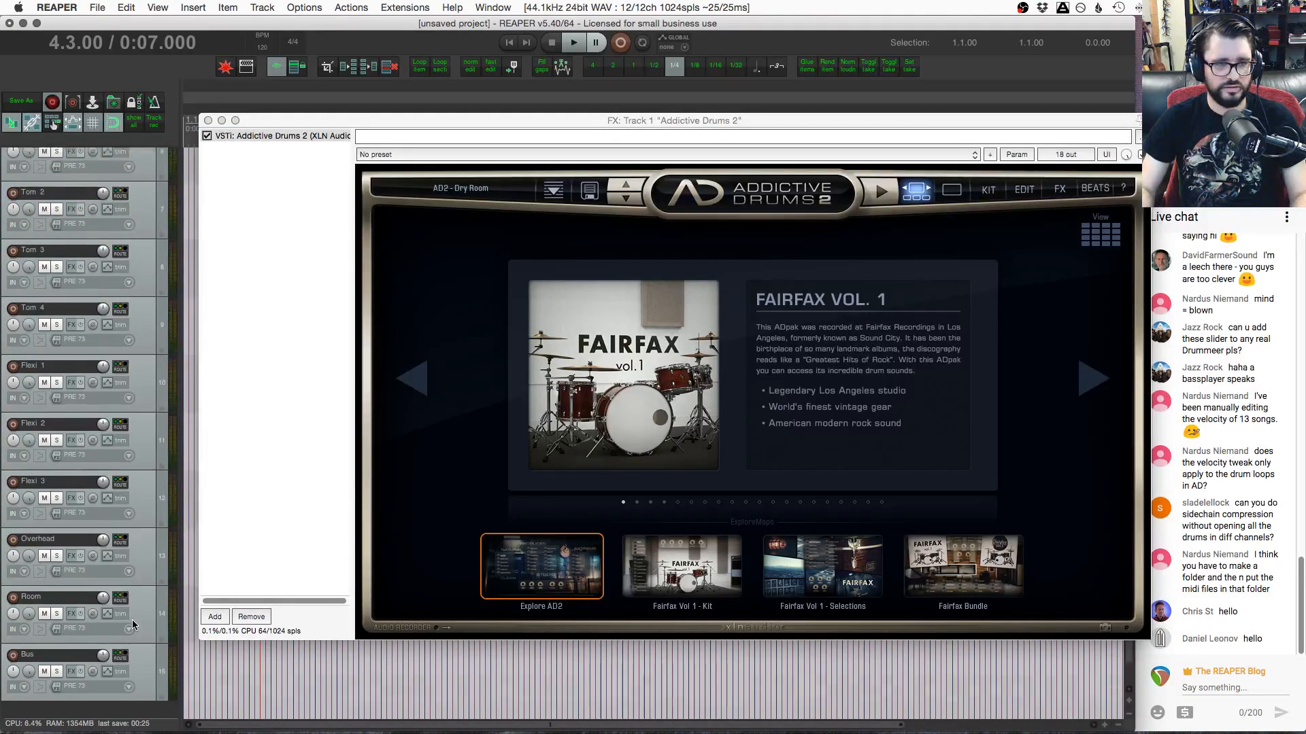
scroll(132, 580, "down", 5)
left_click(136, 661)
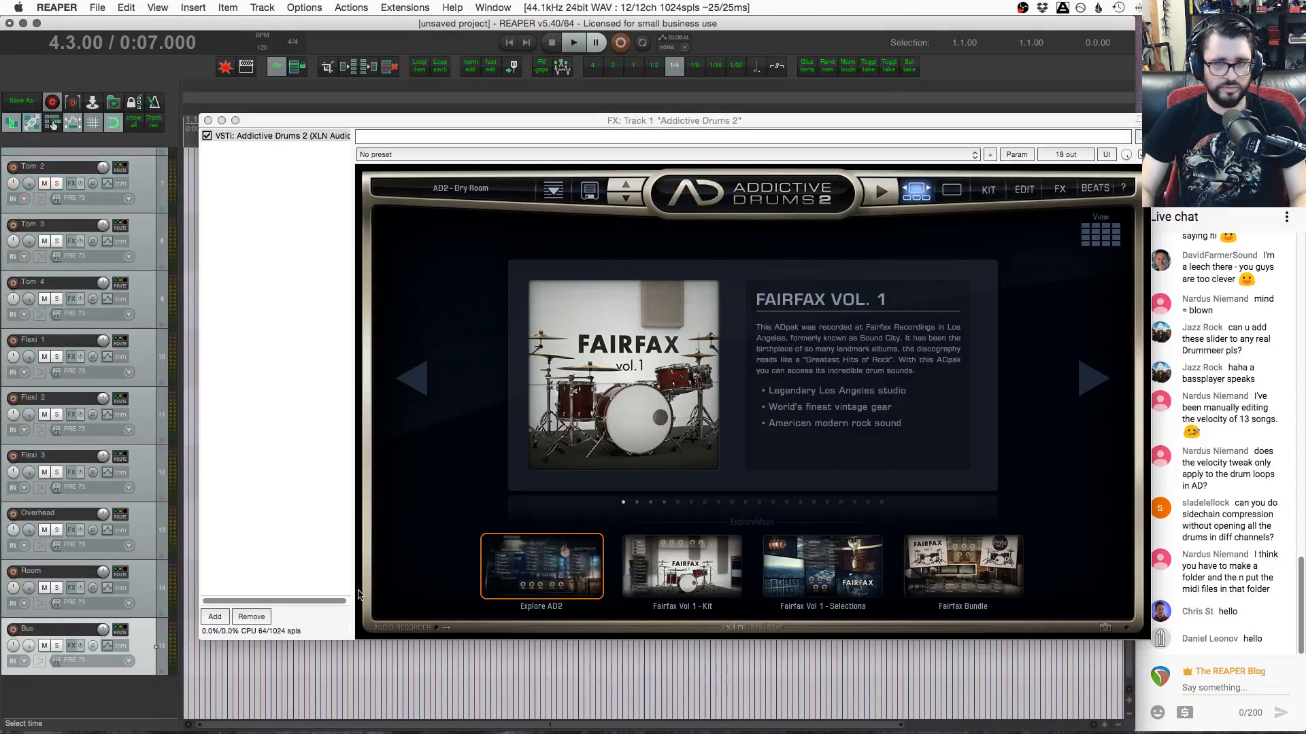
Display the send effects page, float the plug-in in its own window beside the track list, and close the FX chain window
left_click(1059, 190)
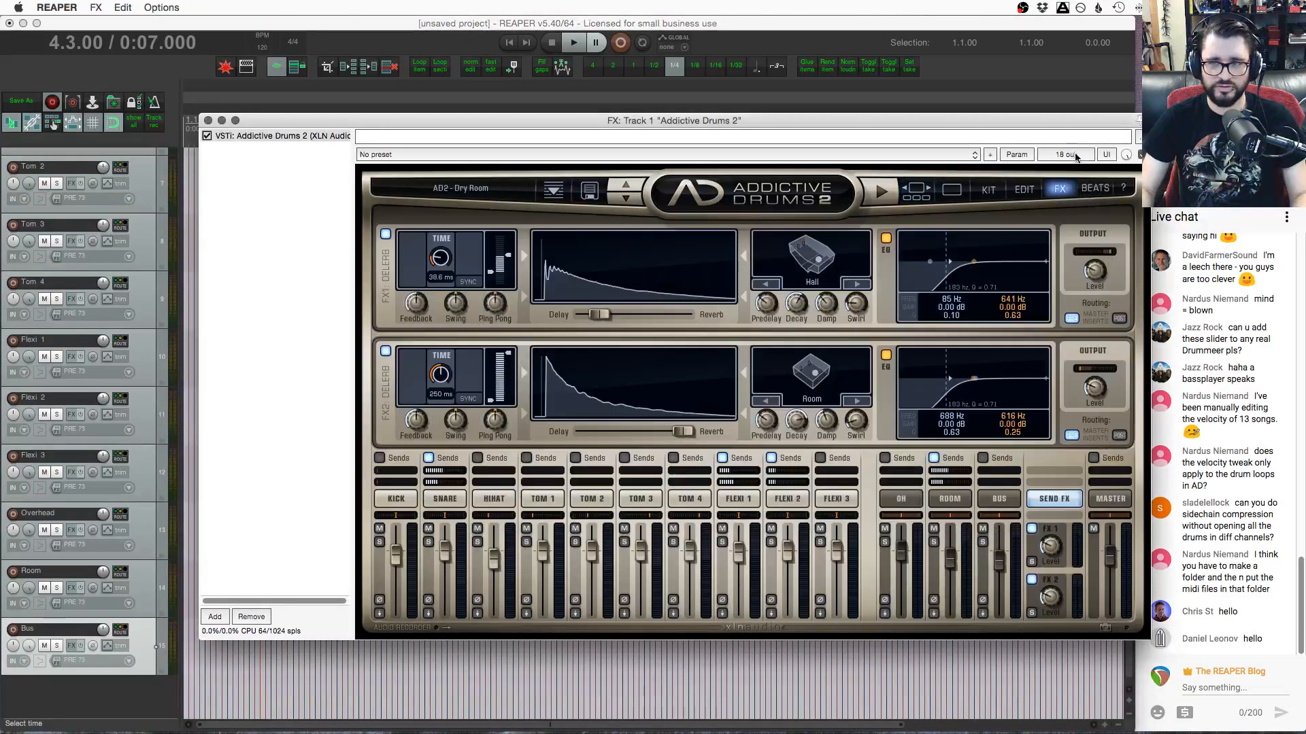
left_click_drag(1059, 122, 1027, 104)
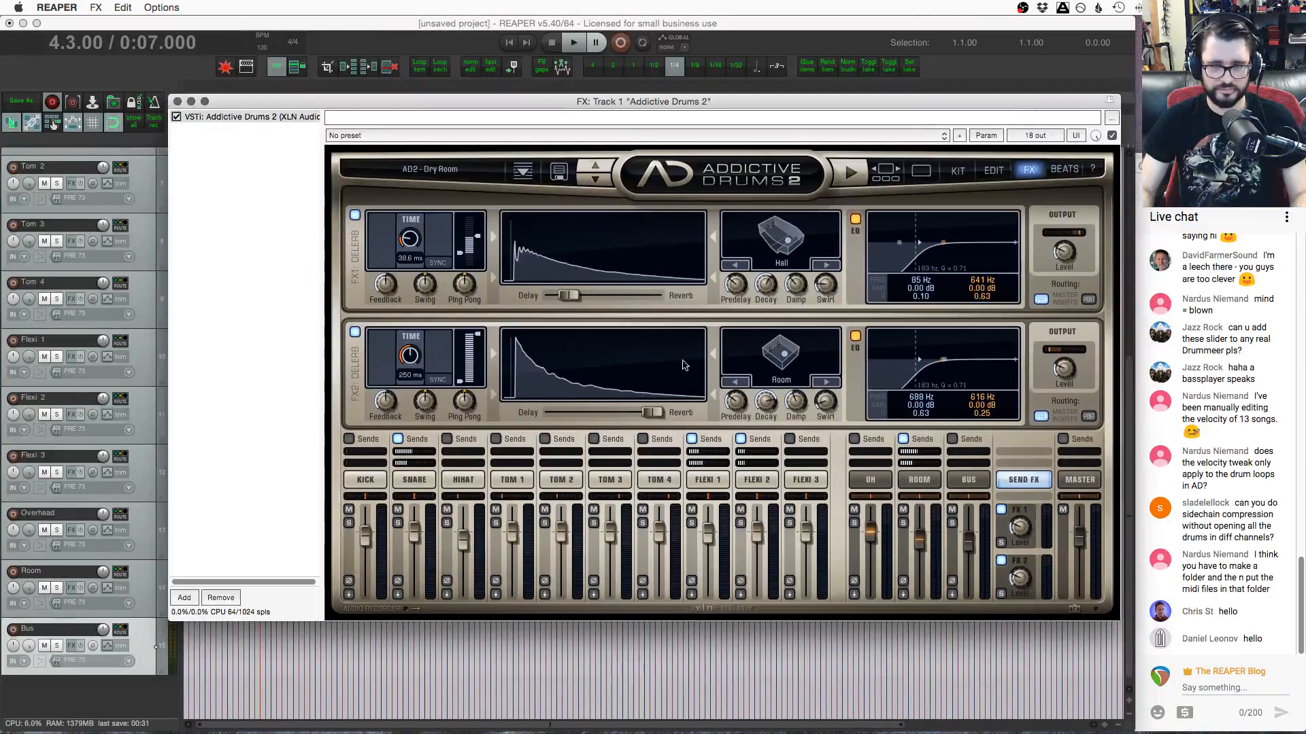
double_click(209, 116)
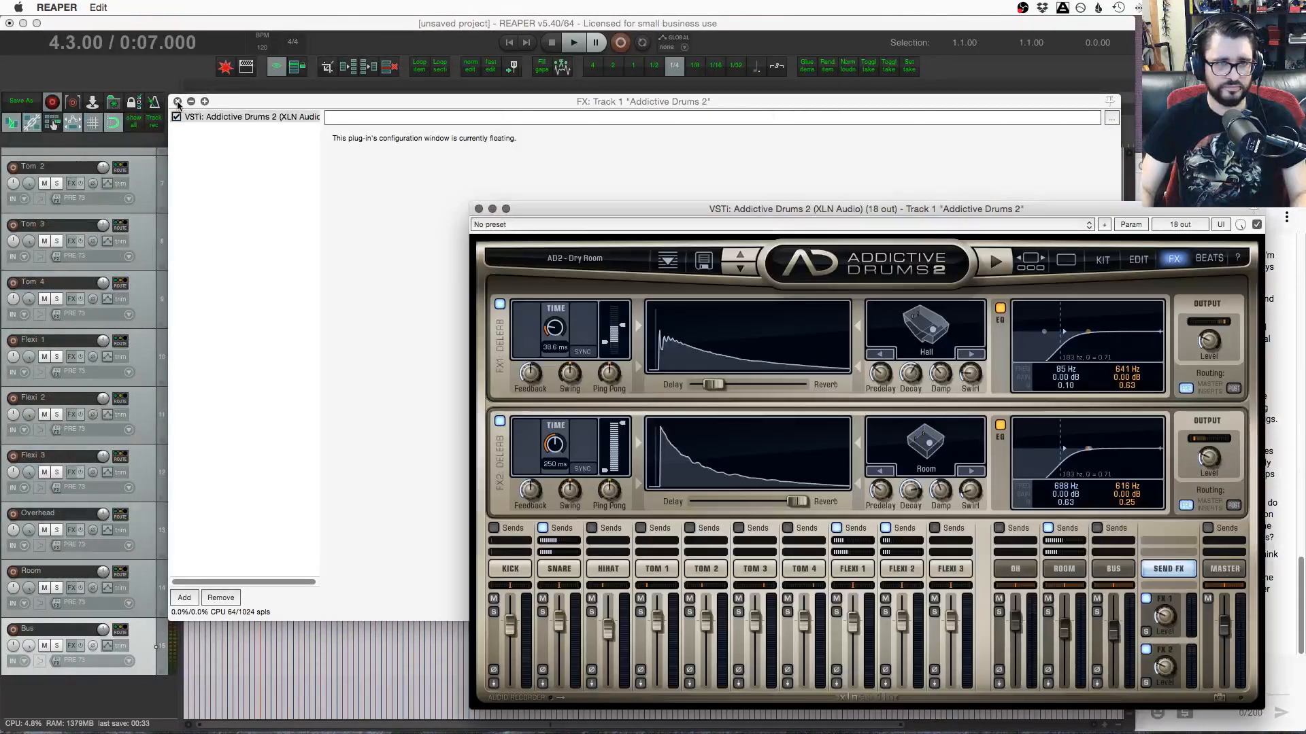
left_click(177, 101)
left_click_drag(687, 211, 514, 124)
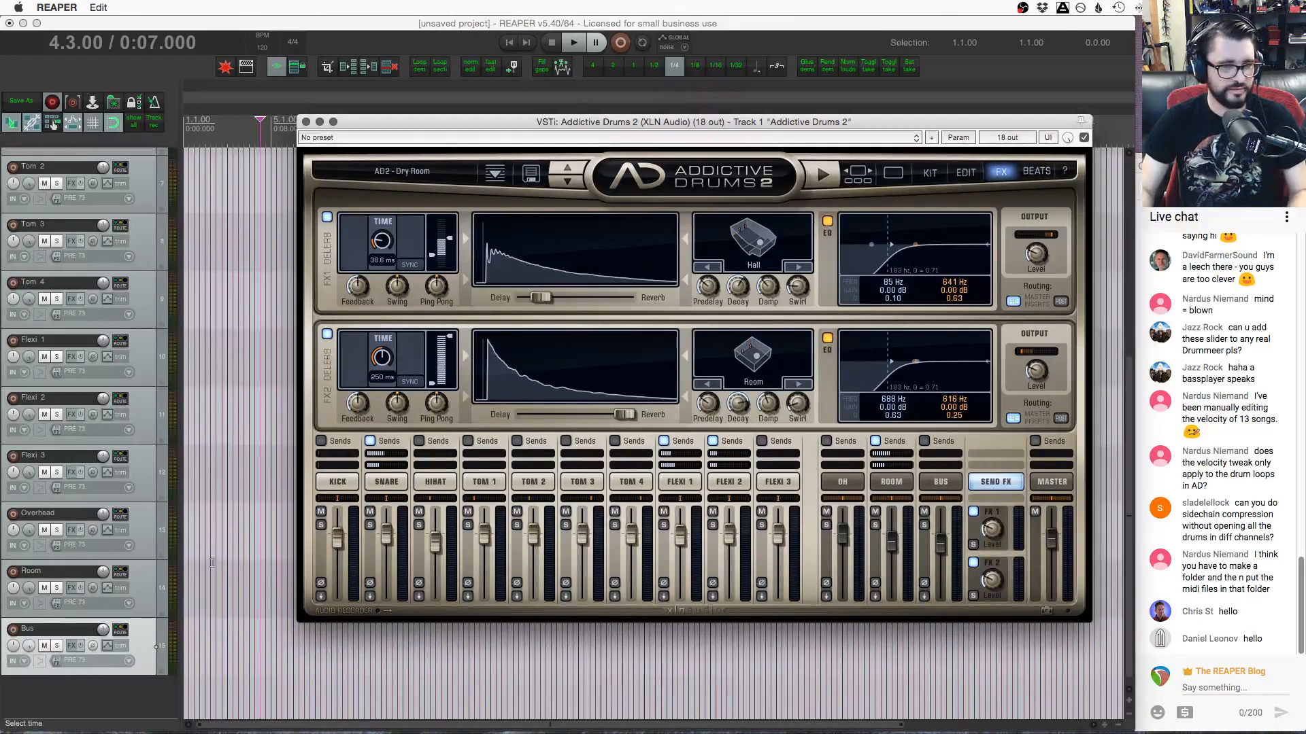
Add a new track, place it above the Addictive Drums 2 track, and name it Drums
left_click(137, 542)
scroll(147, 374, "up", 10)
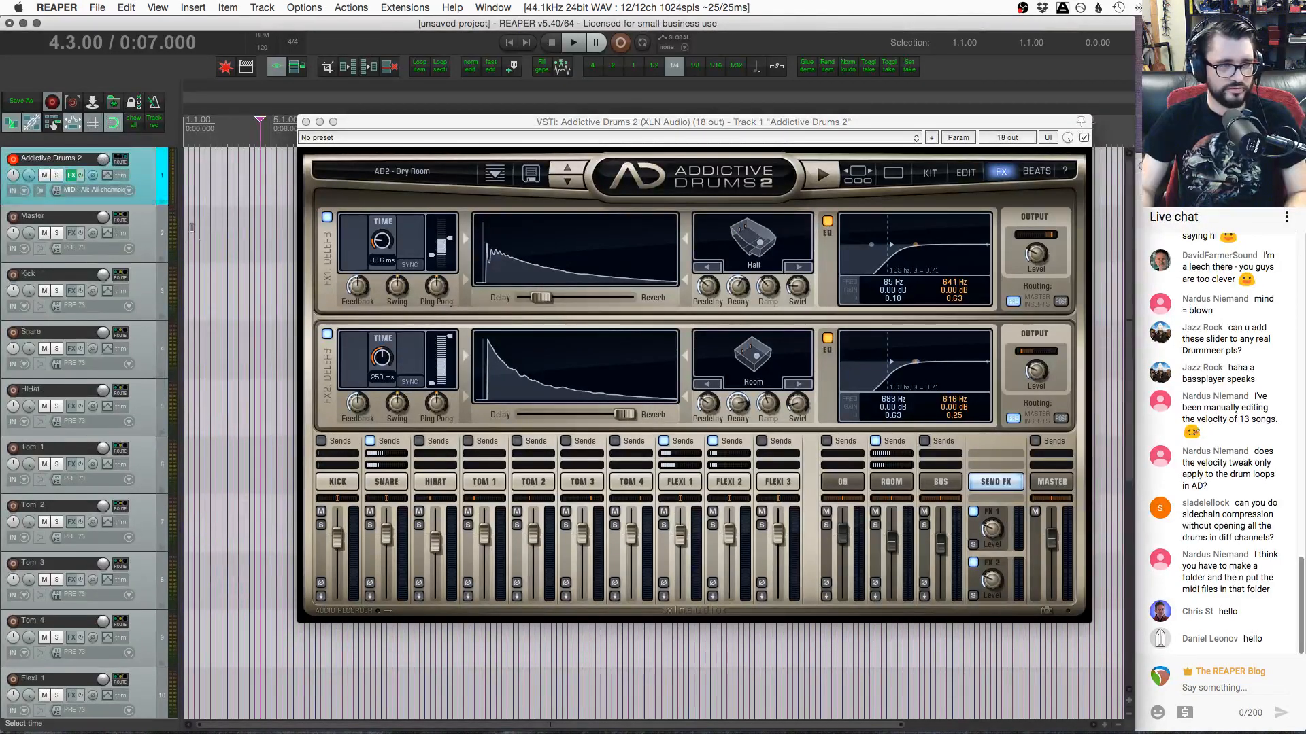
key("super+t")
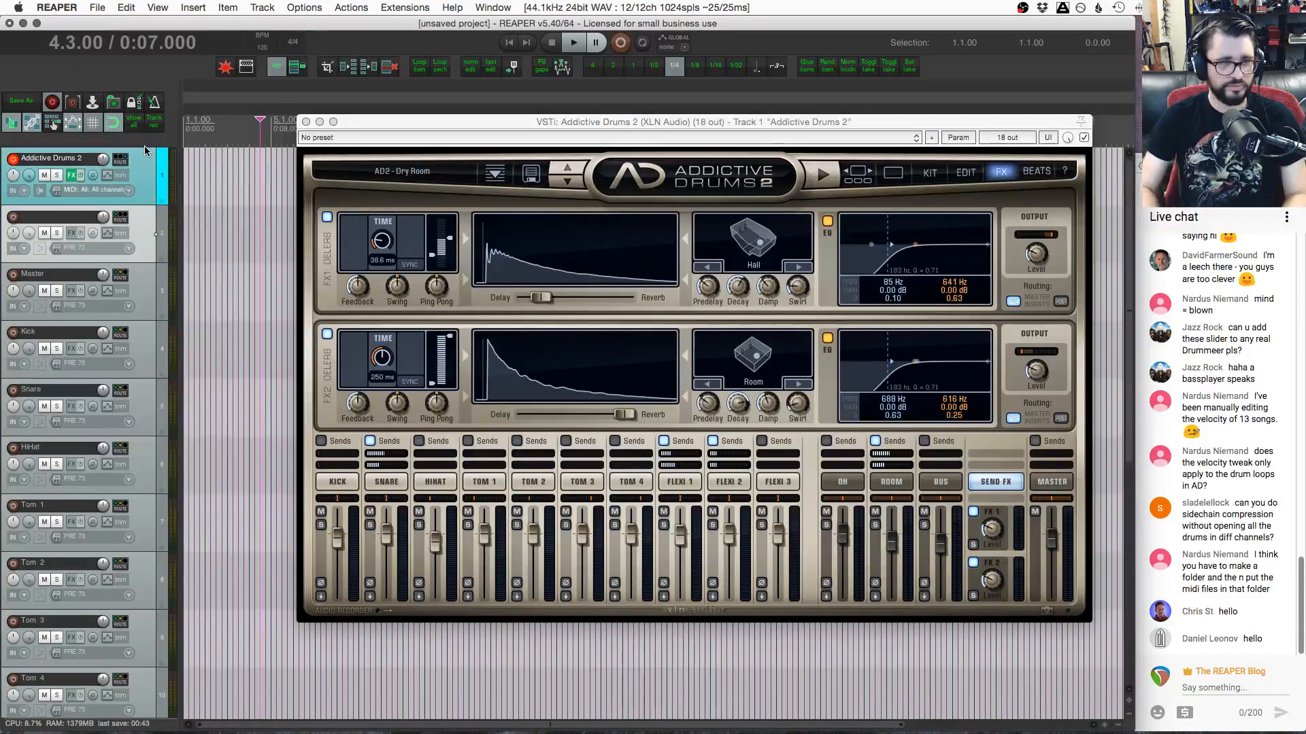
left_click_drag(144, 259, 44, 151)
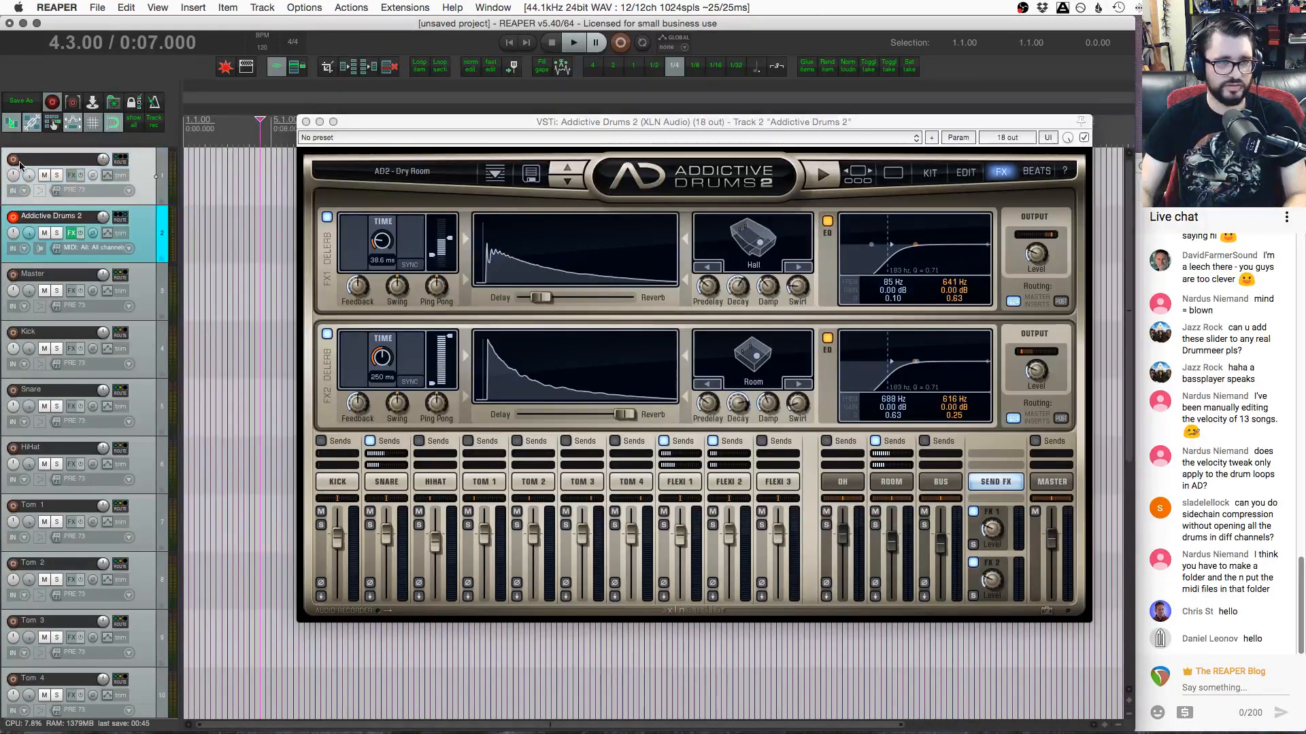
double_click(44, 162)
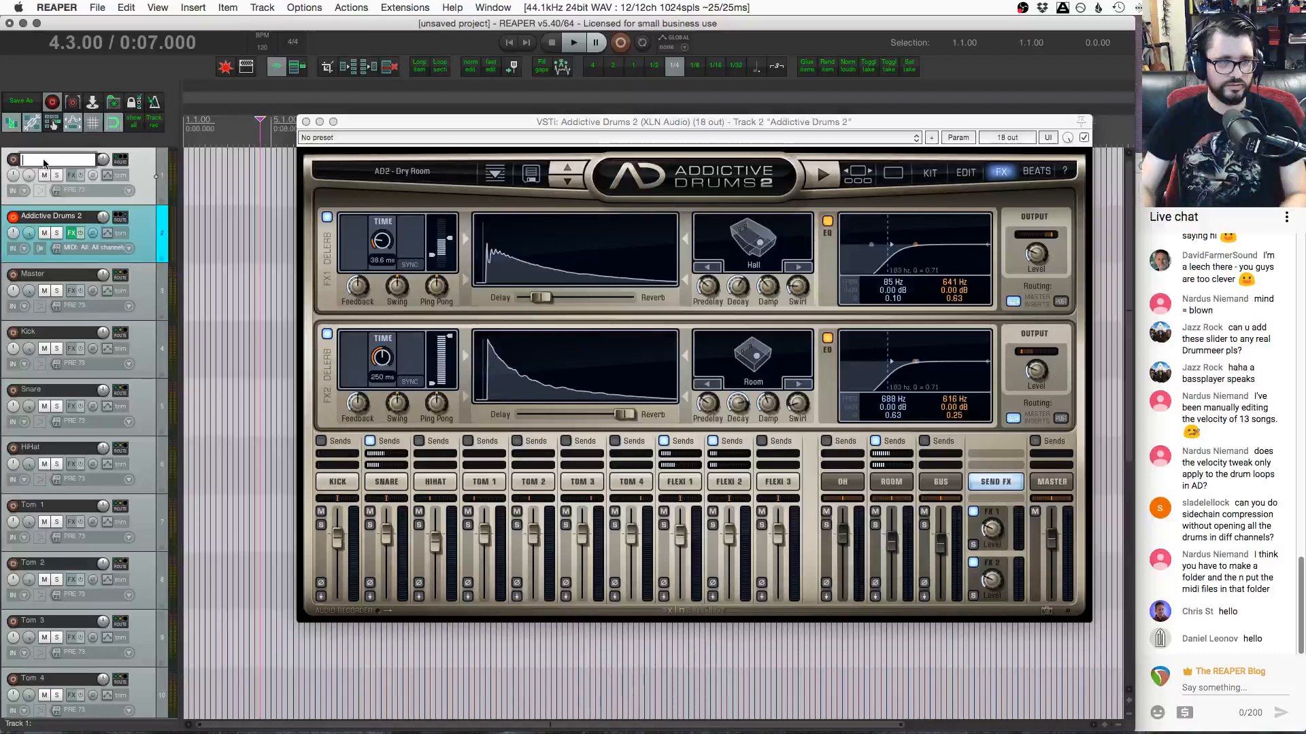
type("Drums")
key("Return")
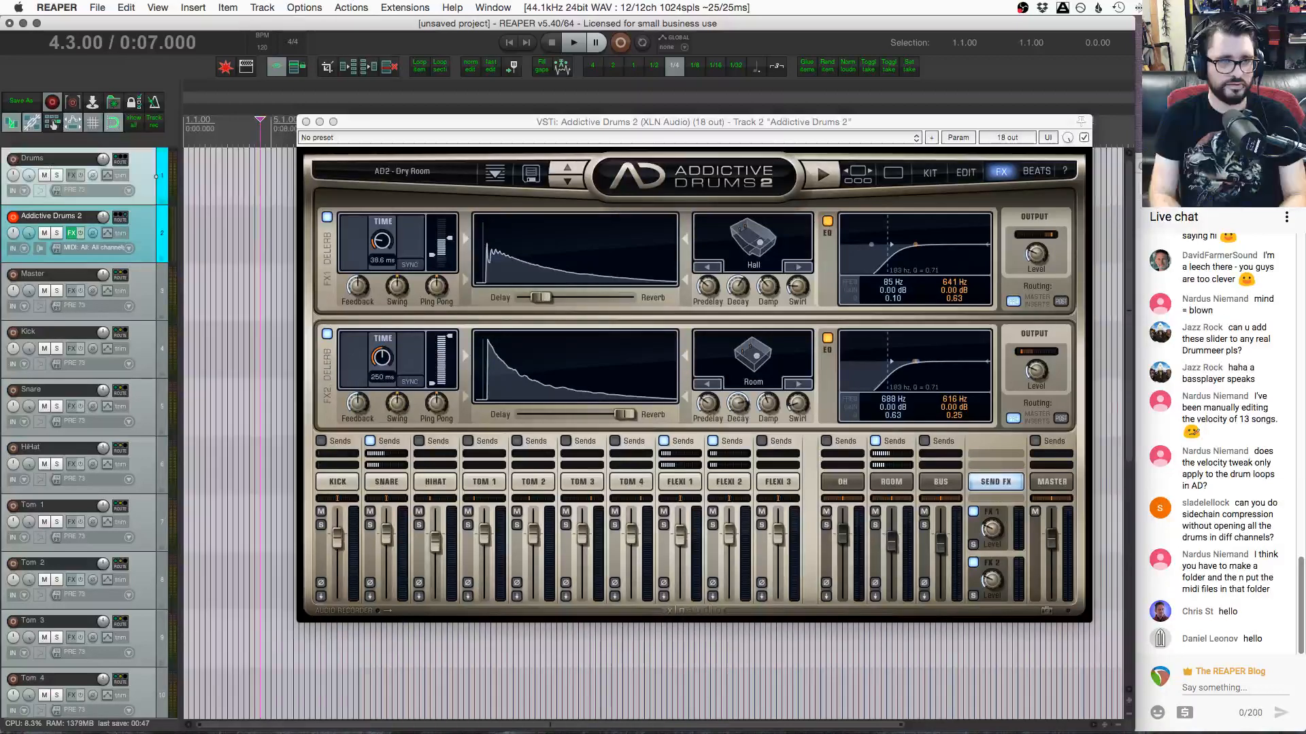
Group the instrument and output tracks in a folder under Drums, and place the edit cursor at bar 3
left_click(140, 252, "shift")
key("f")
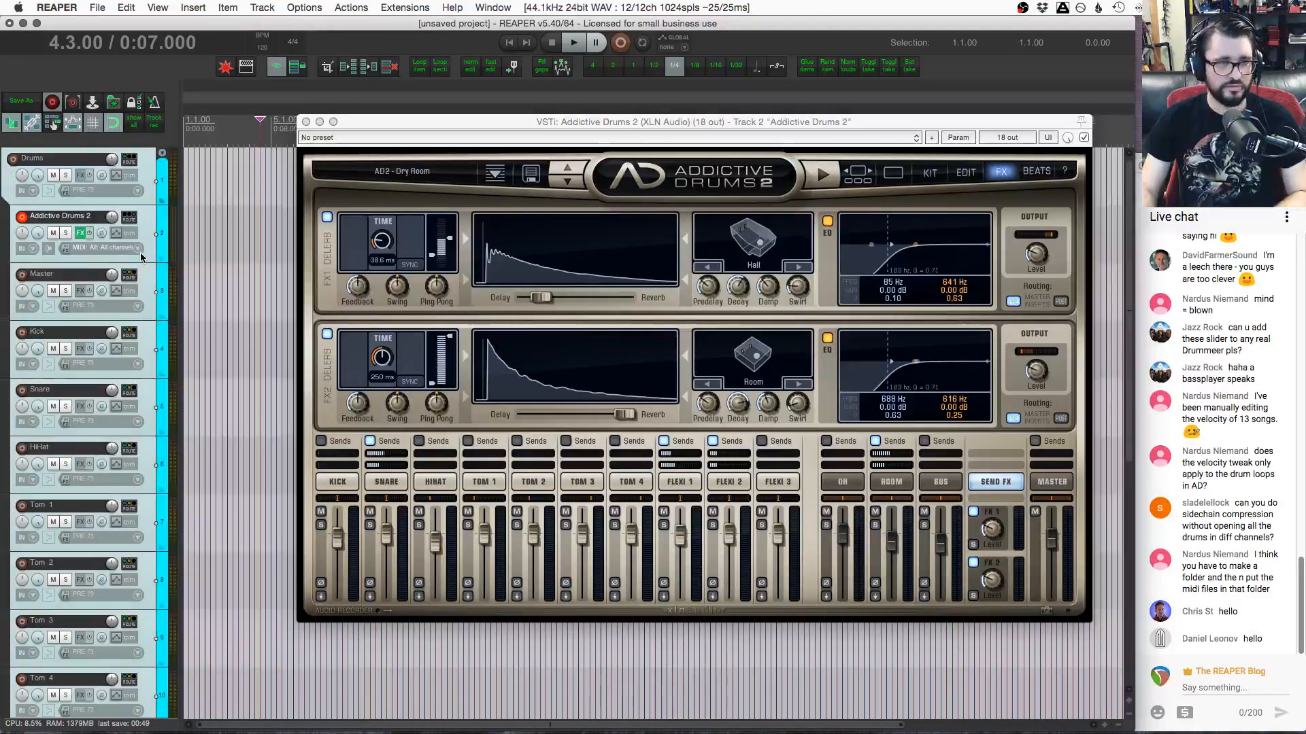
left_click(225, 272)
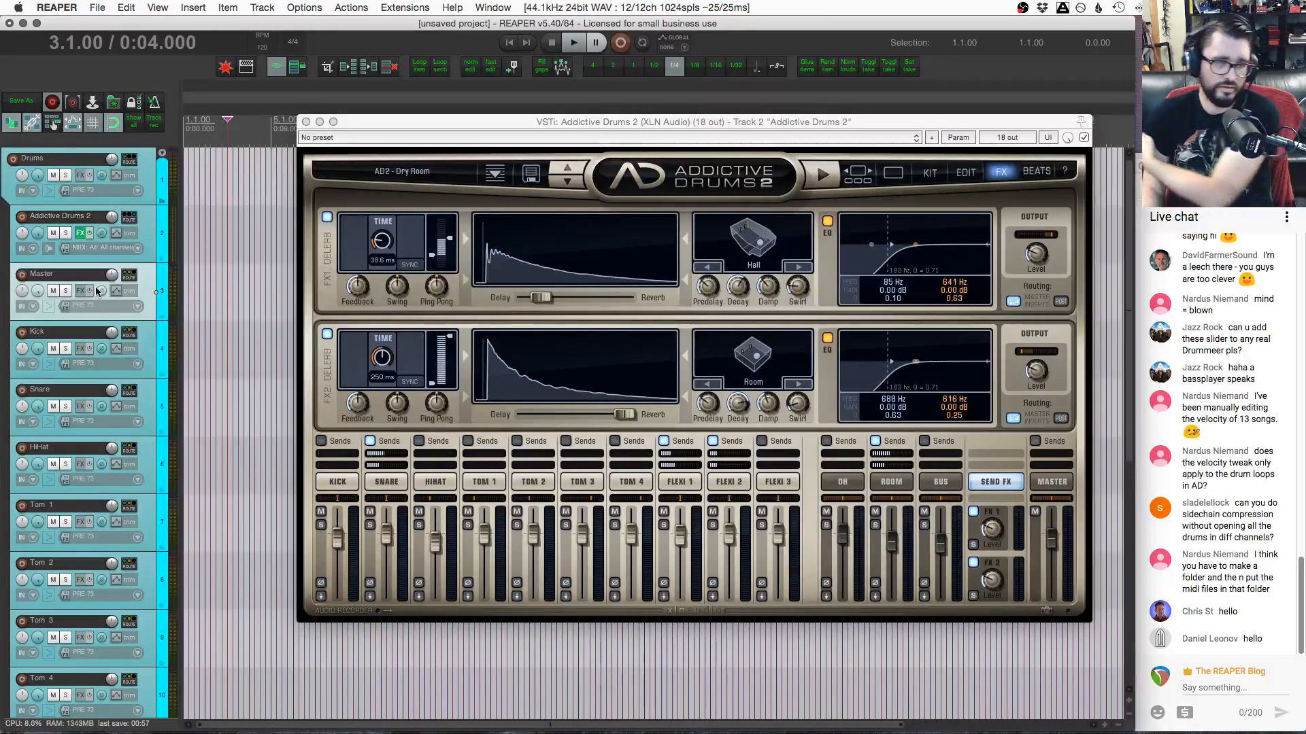
Cycle the separate-output routing of all kit channels from Kick to Flexi 3 through its modes and back to Master only
left_click(320, 598)
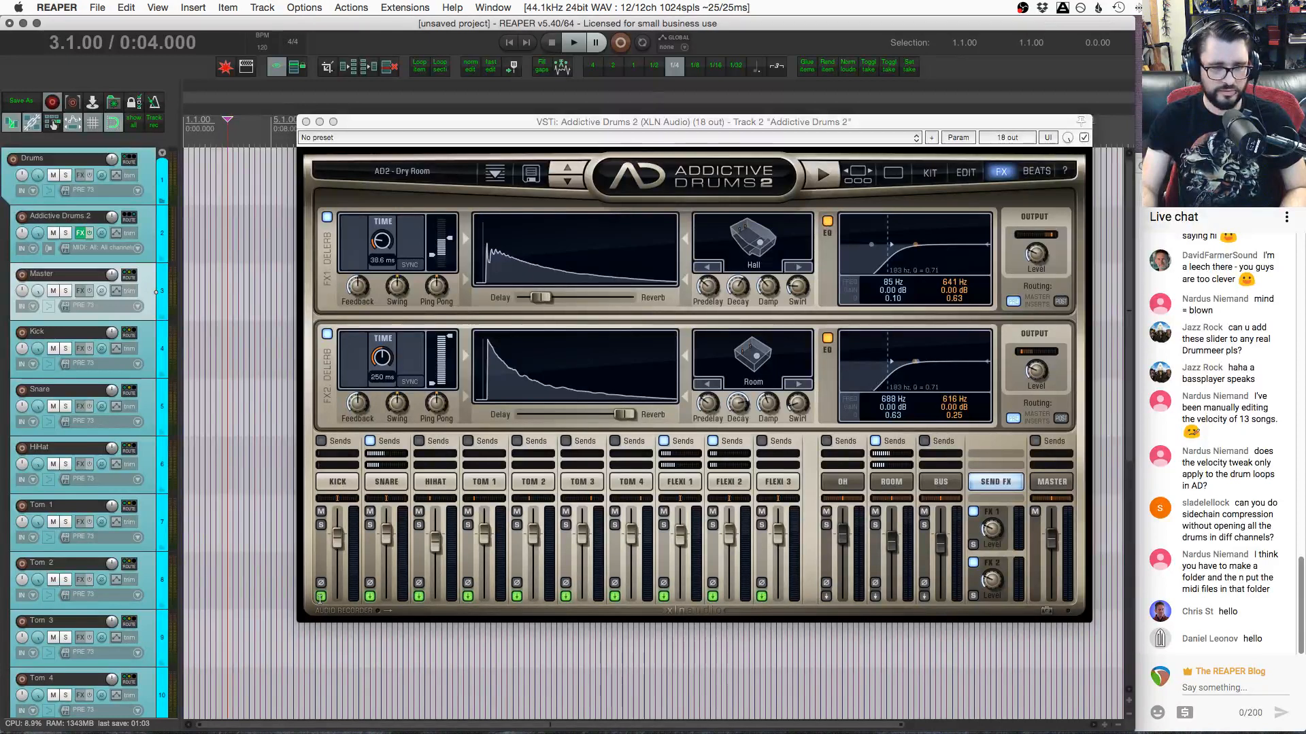
left_click(321, 599)
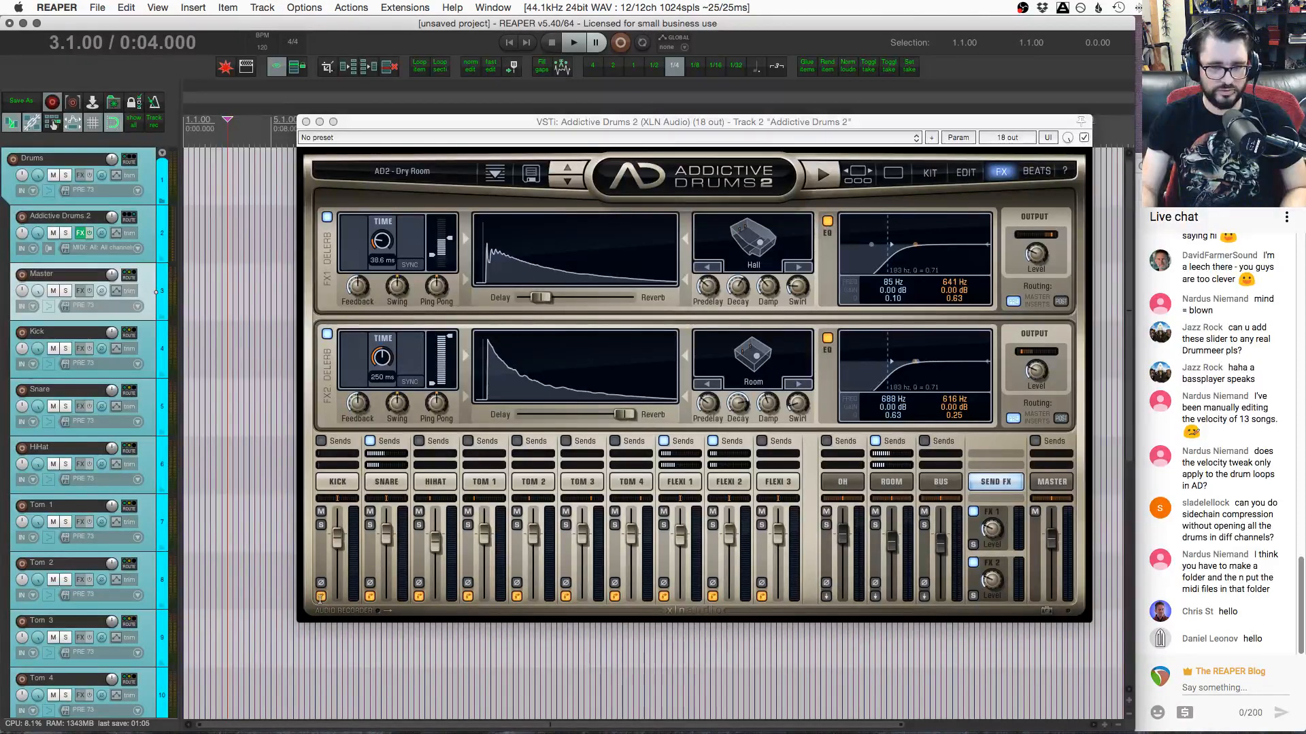
left_click(320, 598)
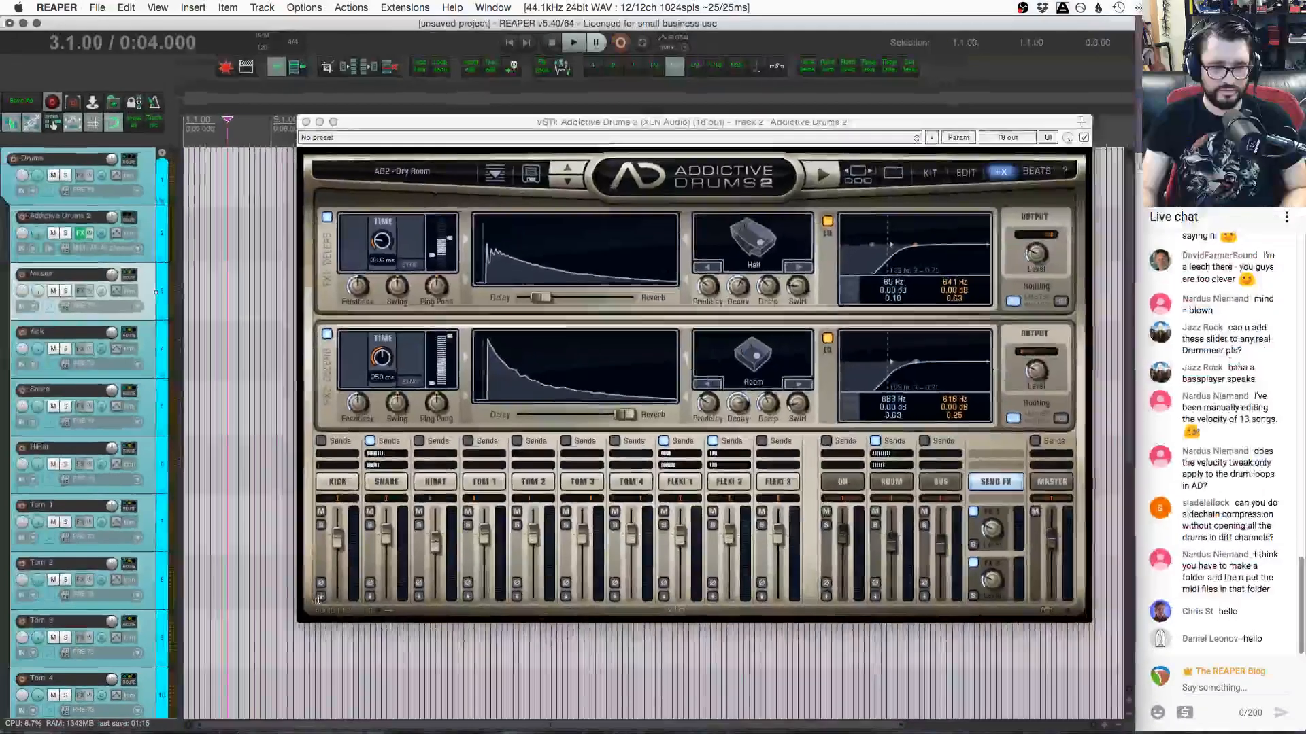
Route the Kick, Snare, HiHat and Tom 1 channels to Separate Out (Post Fader)
left_click(325, 597)
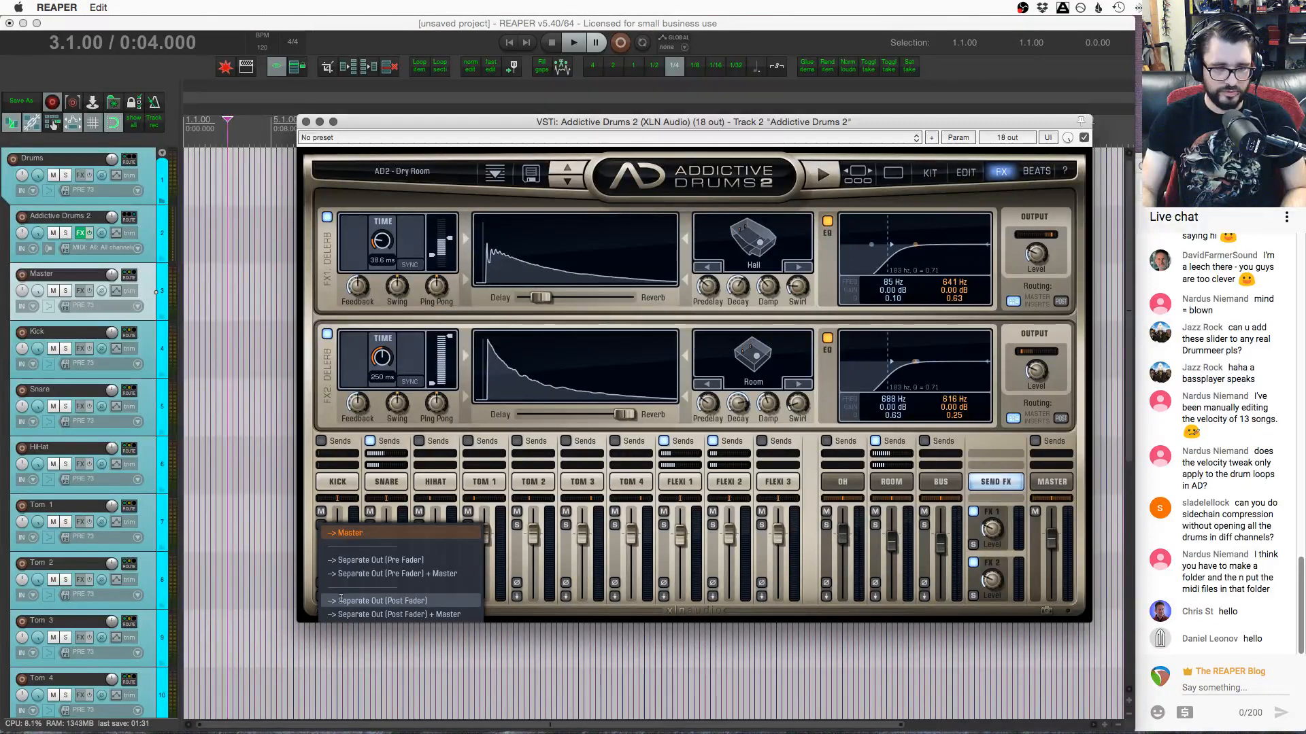
left_click(420, 600)
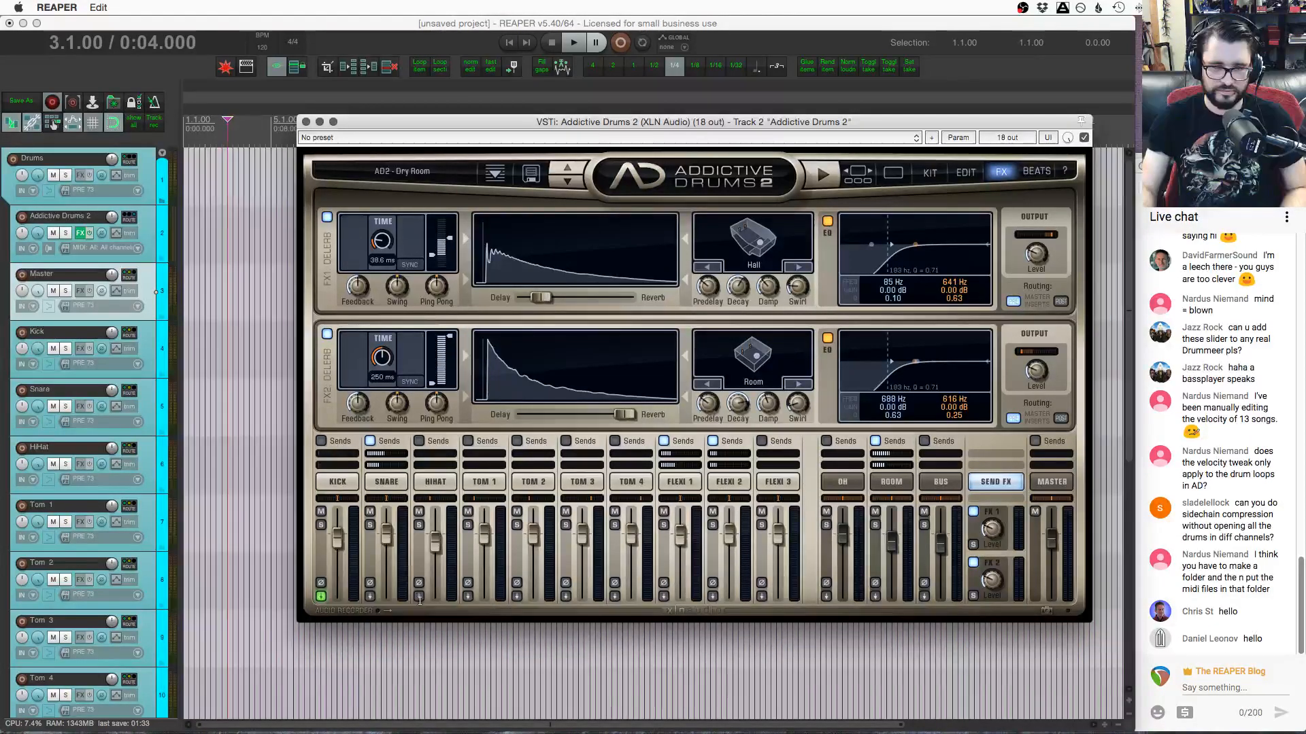
left_click(370, 596)
left_click(439, 603)
left_click(418, 596)
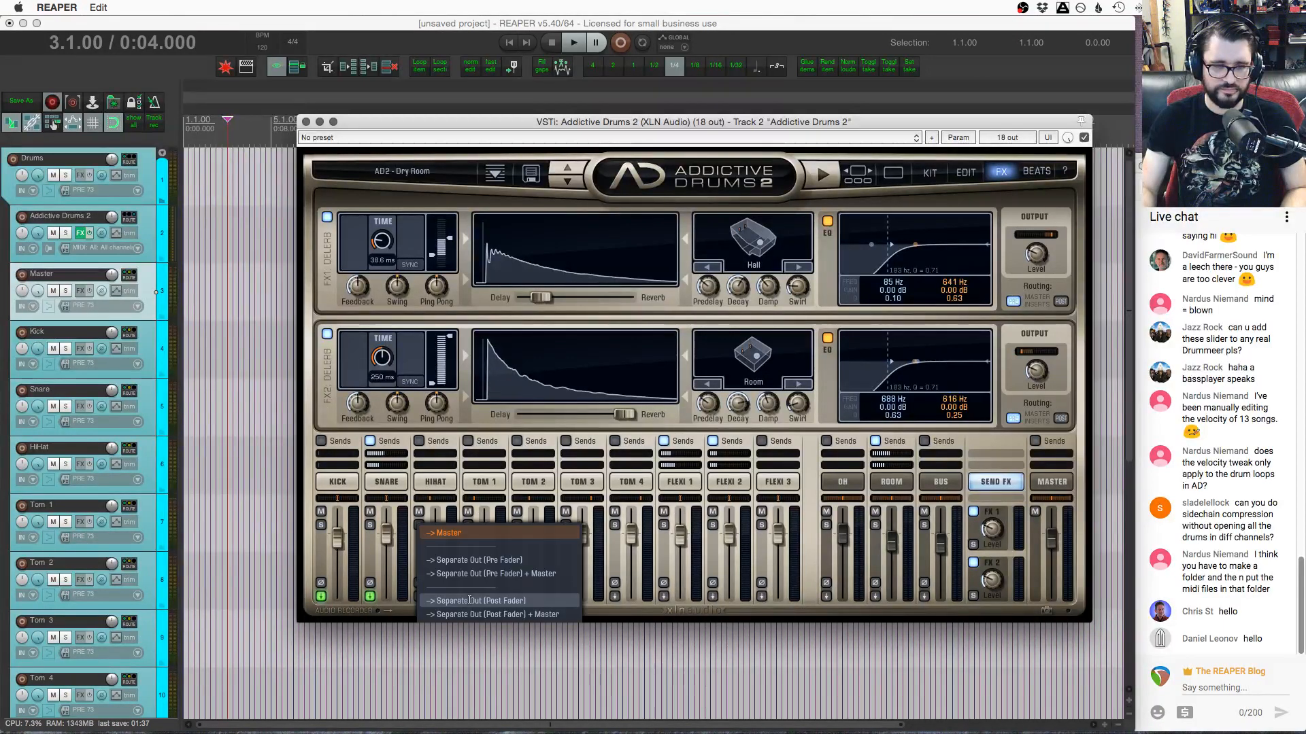
left_click(486, 600)
left_click(468, 596)
left_click(542, 601)
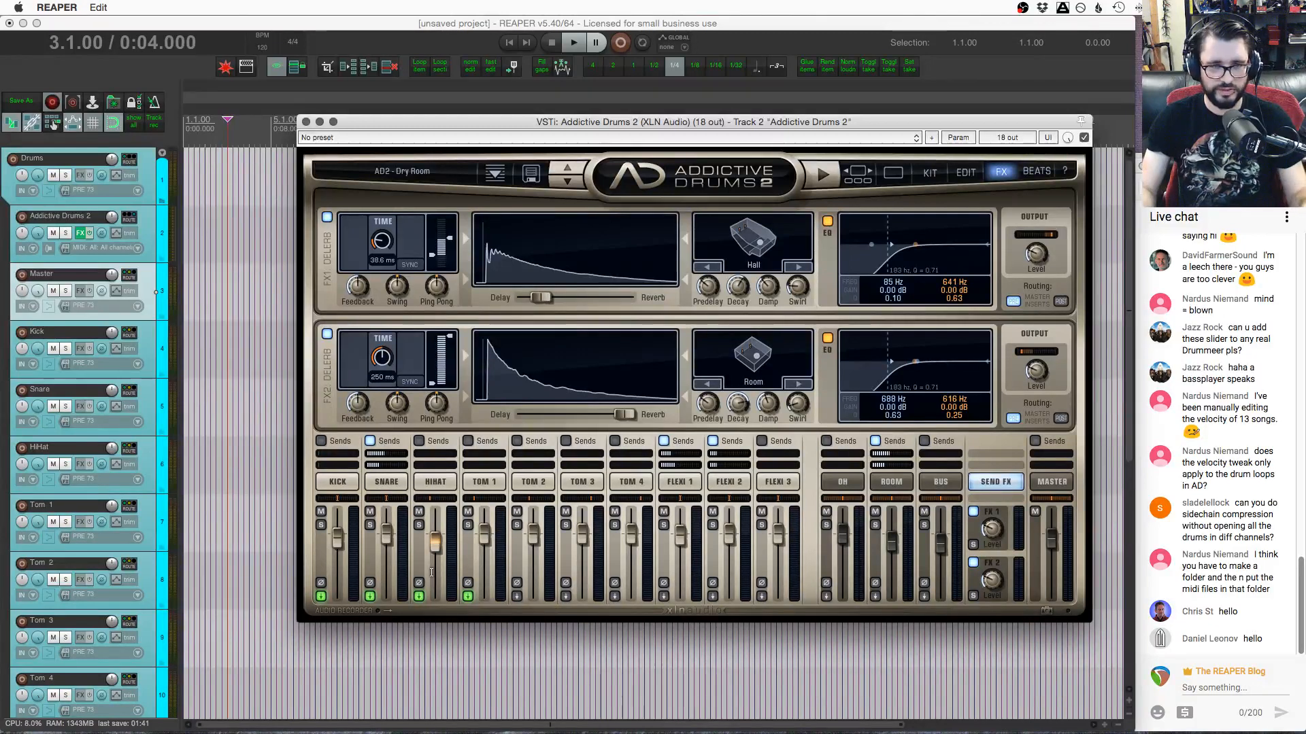
Route the Tom 2, Tom 3 and Tom 4 channels to Separate Out (Post Fader)
left_click(518, 596)
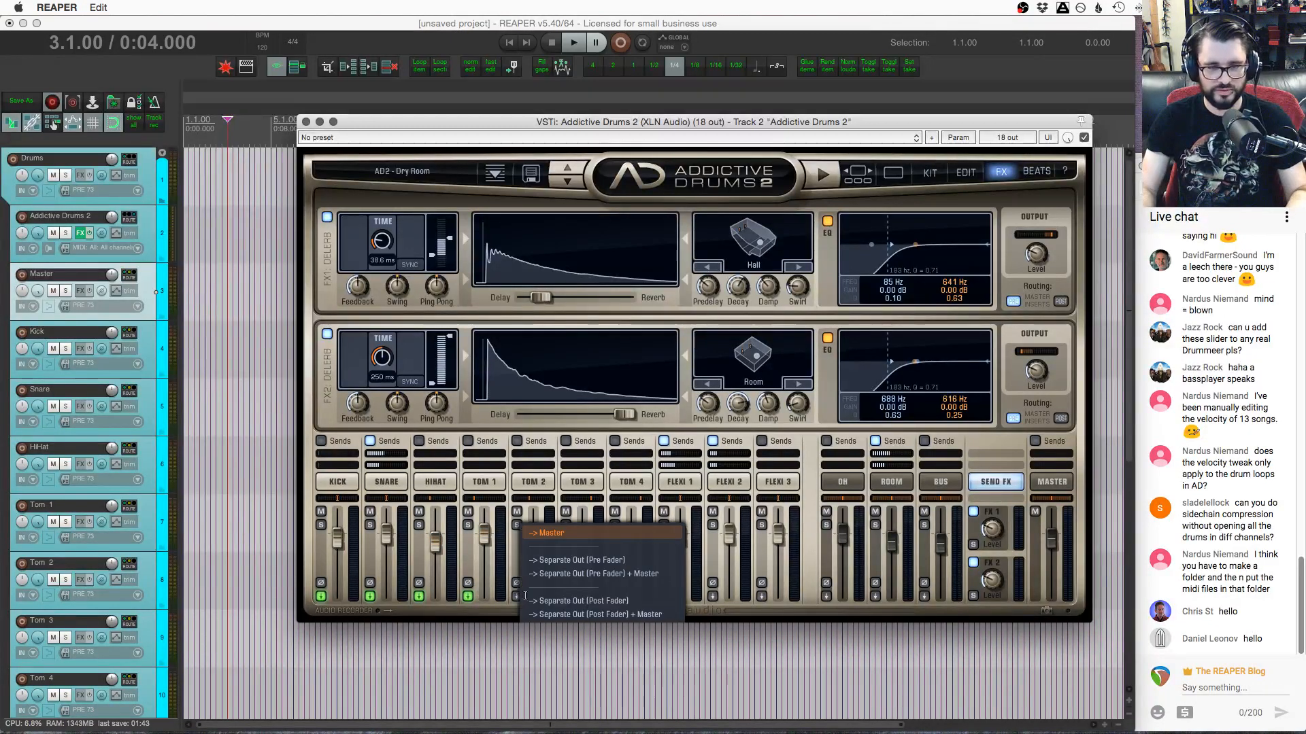
left_click(579, 600)
left_click(566, 596)
left_click(599, 601)
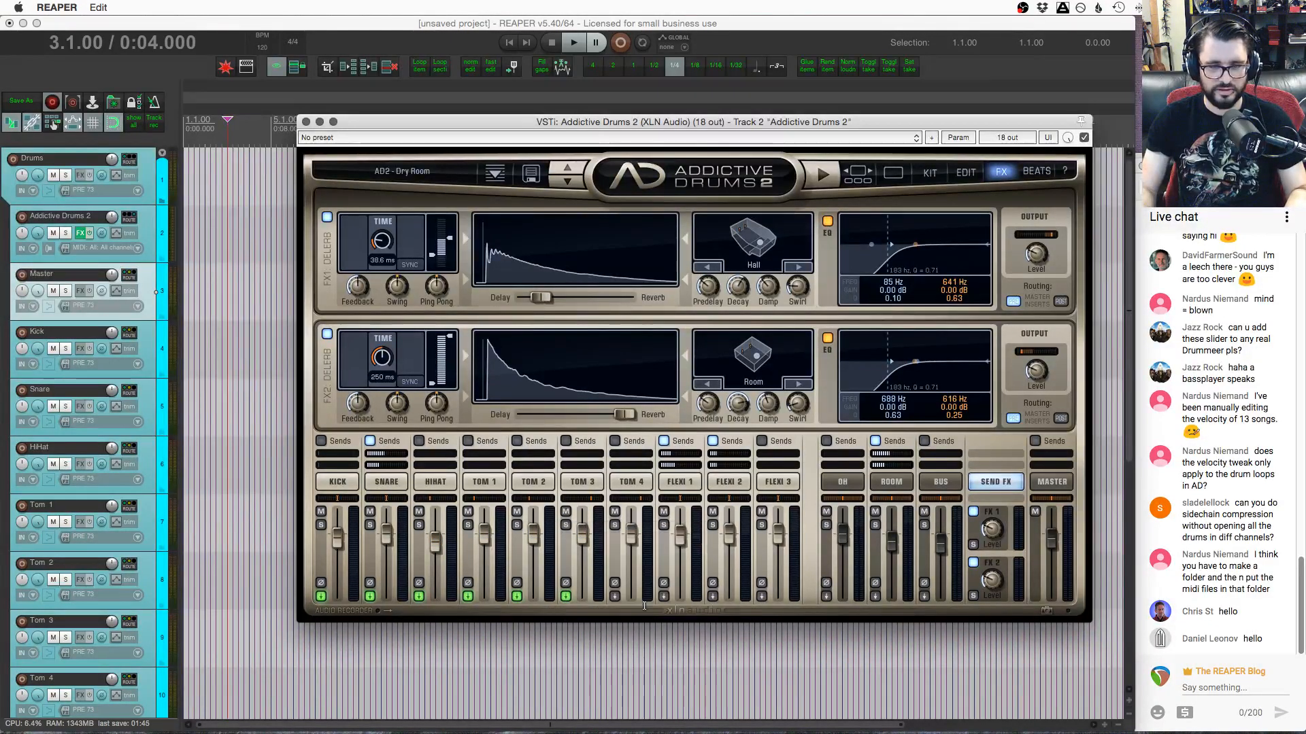
left_click(615, 596)
left_click(663, 601)
Set the outputs of Flexi 1, Flexi 2 and Flexi 3 to Separate Out (Post Fader)
left_click(664, 596)
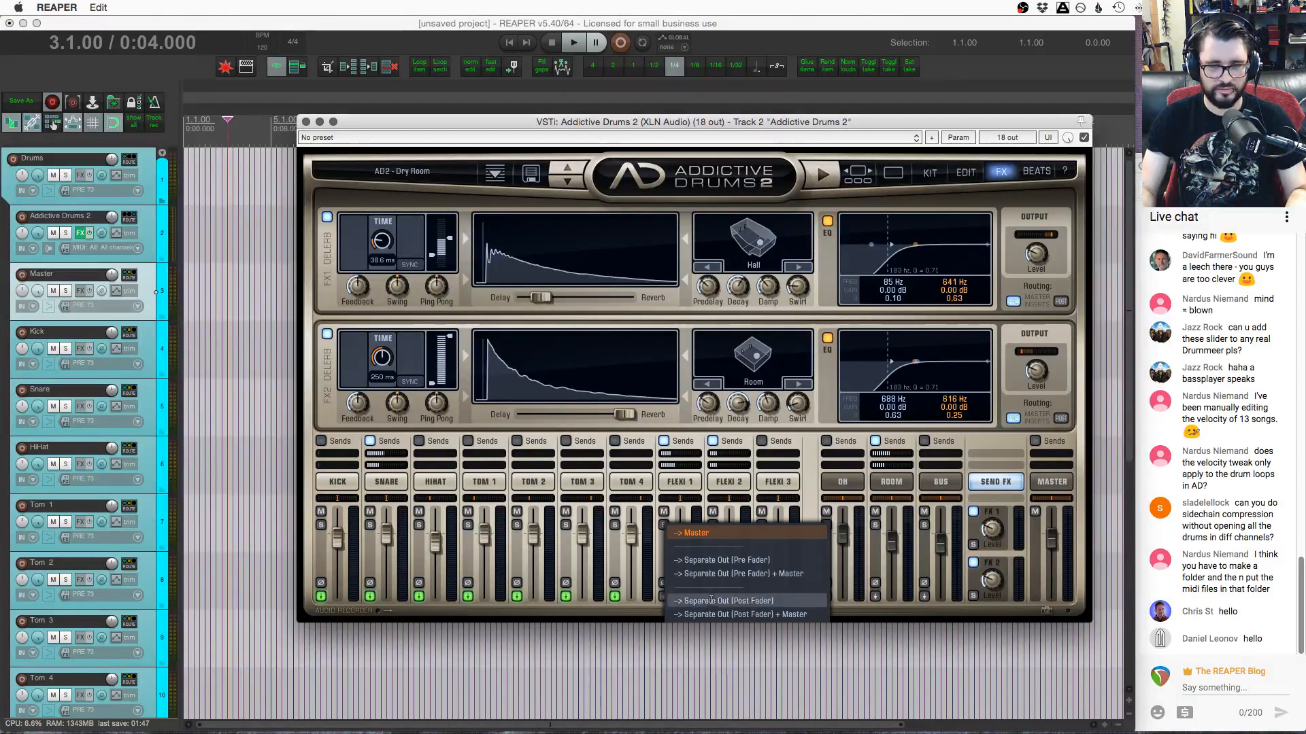
left_click(721, 601)
left_click(713, 597)
left_click(777, 602)
left_click(761, 597)
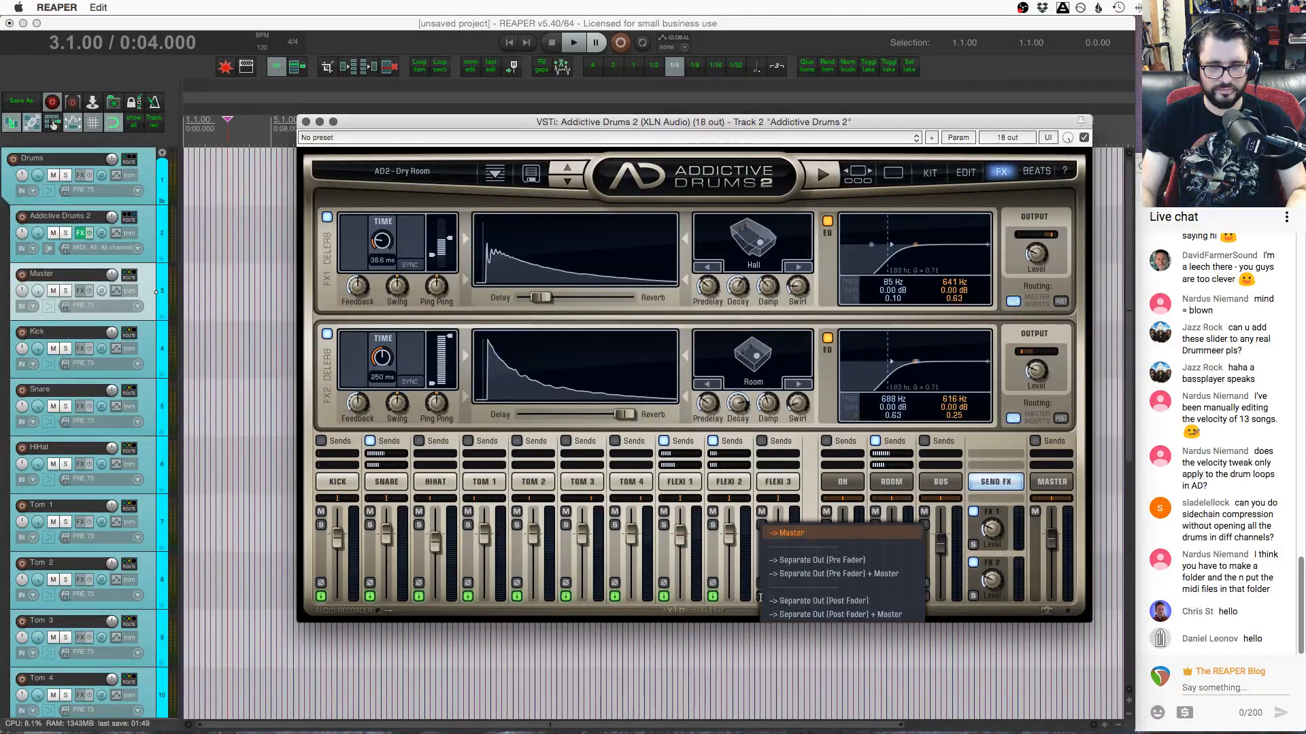
left_click(794, 601)
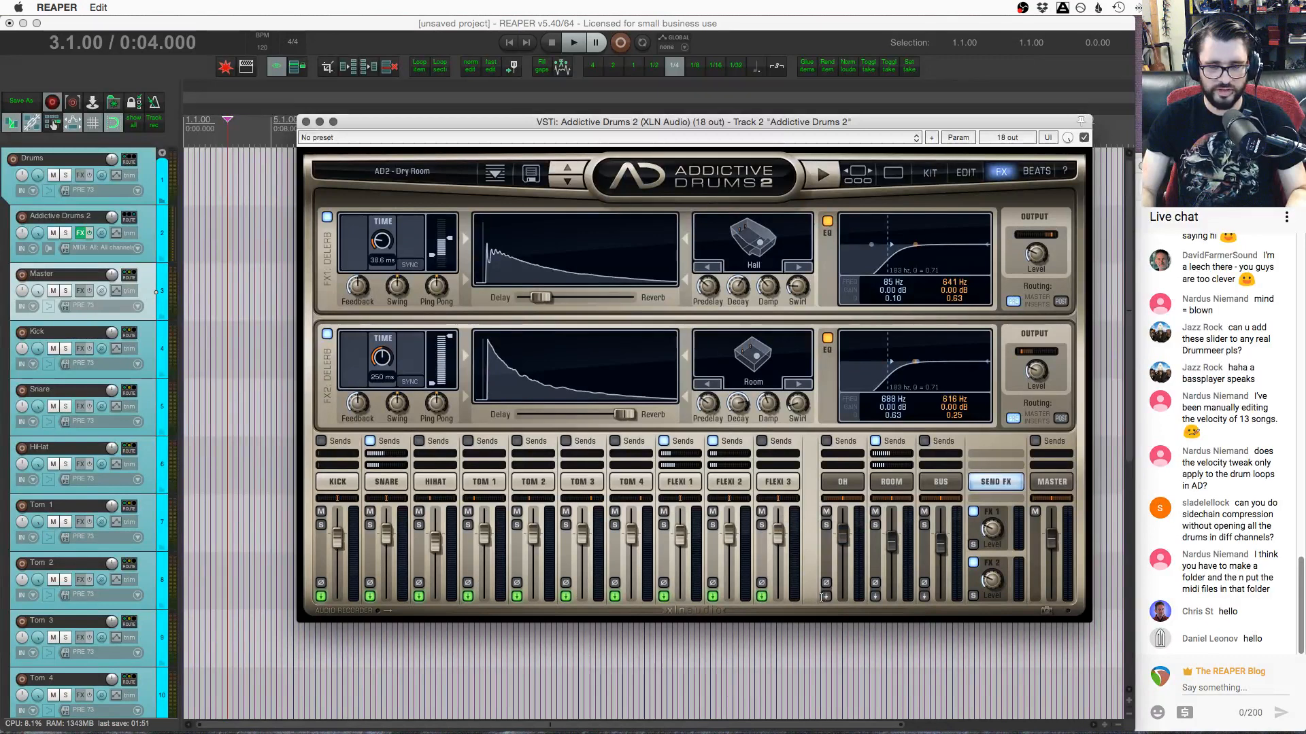
Send the OH, Room and Bus channels to Separate Out (Post Fader)
left_click(825, 596)
left_click(858, 601)
left_click(876, 597)
left_click(914, 599)
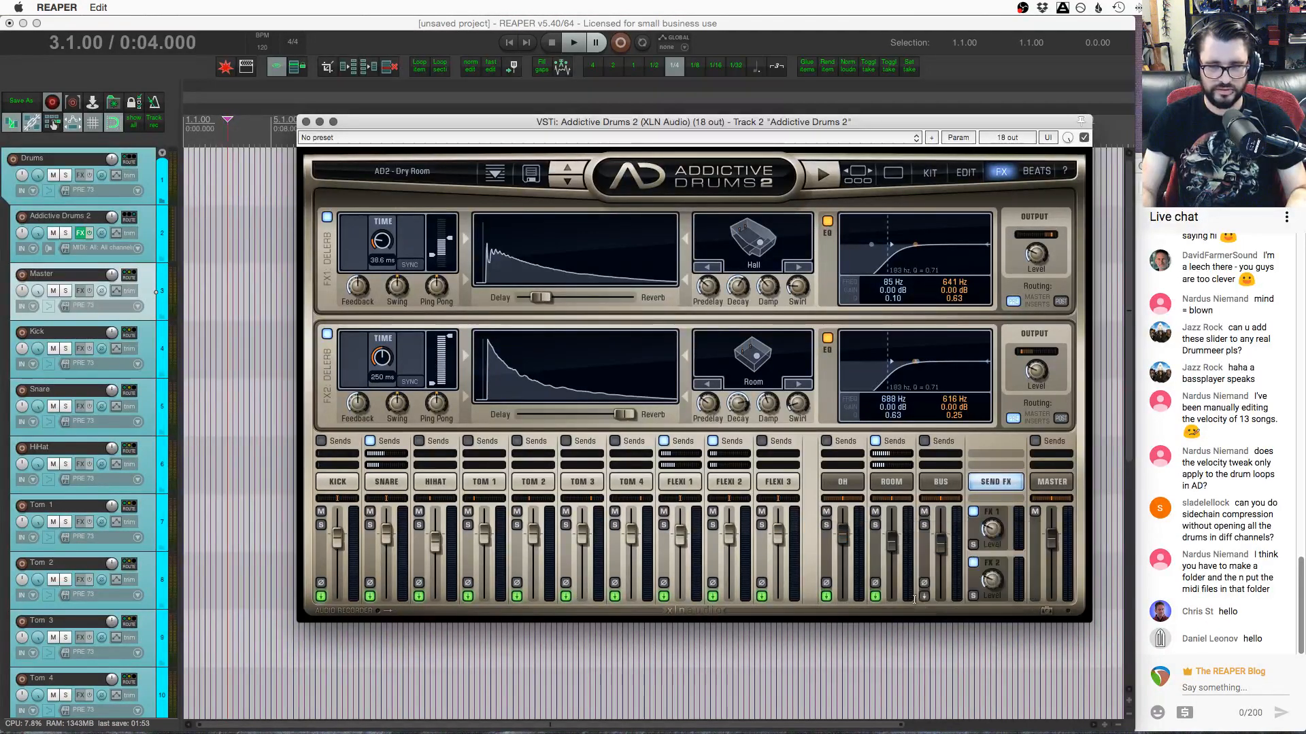
left_click(924, 596)
left_click(962, 601)
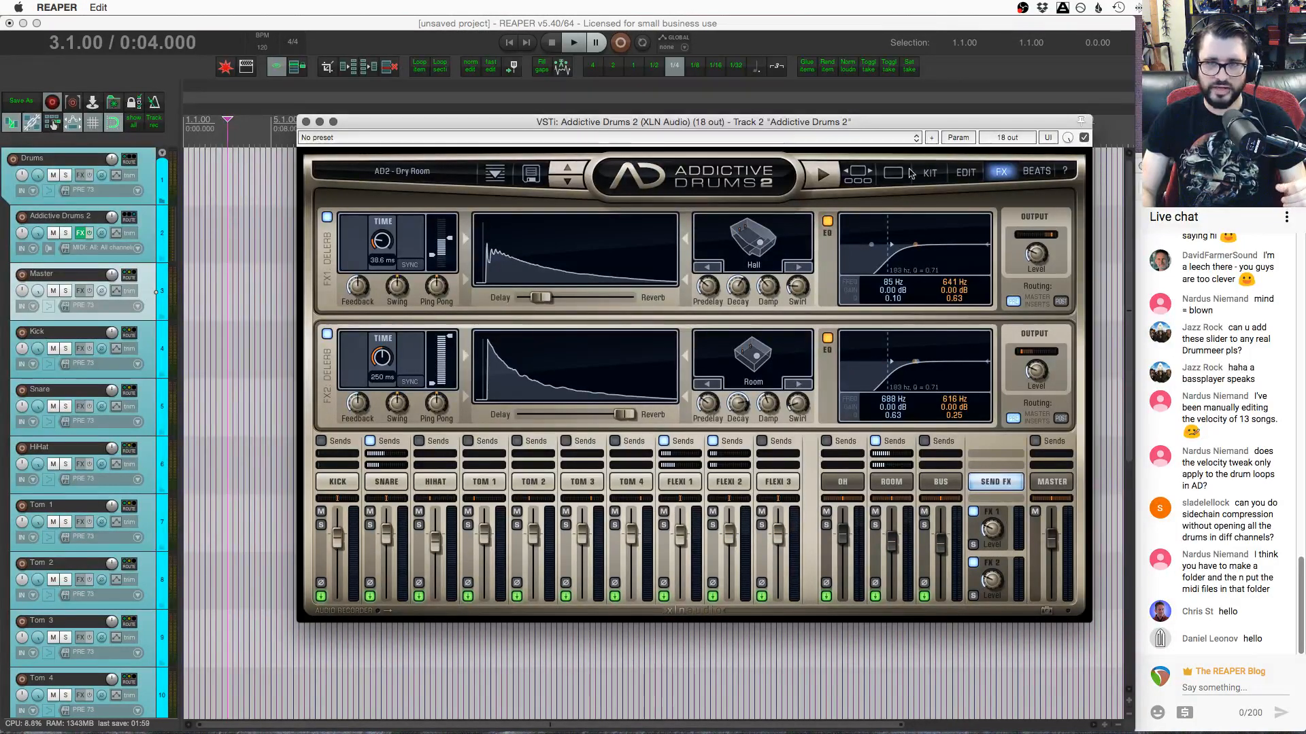
Play the Tom variant of Dry Beat 06 from the plugin's beats library
left_click(1036, 171)
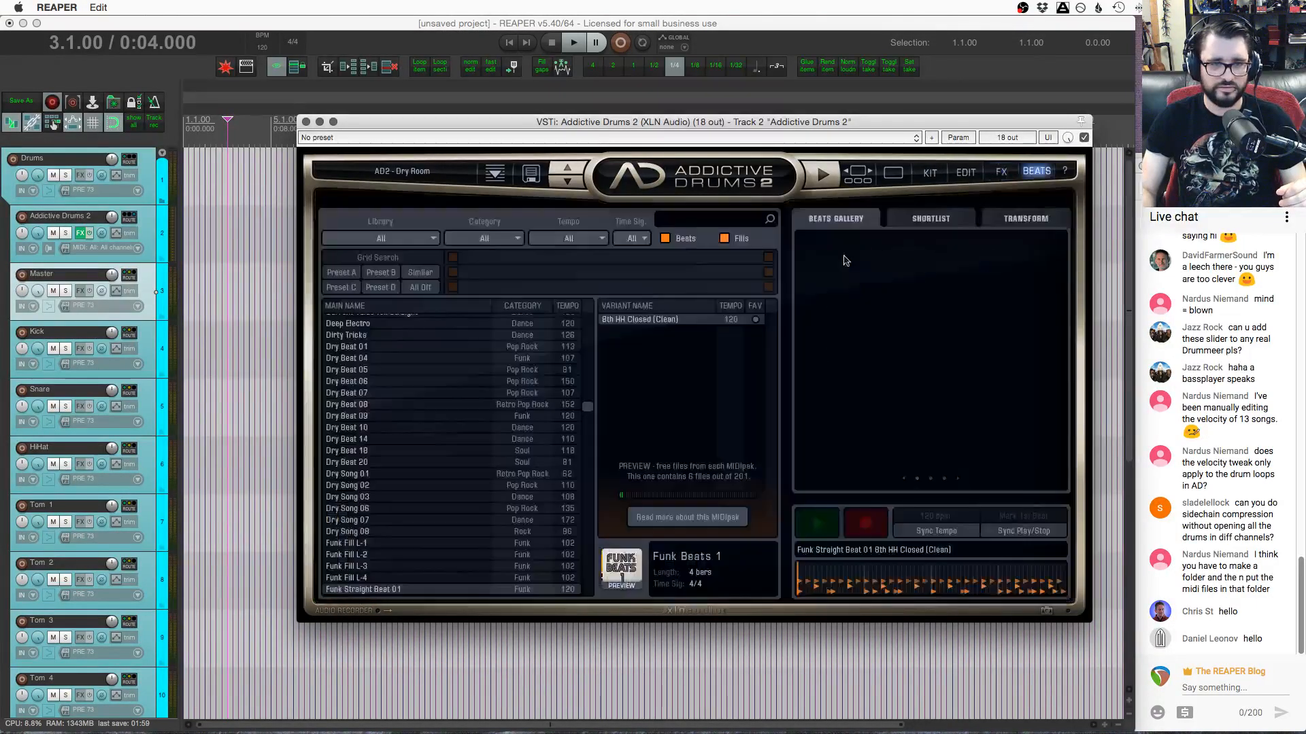
left_click(371, 383)
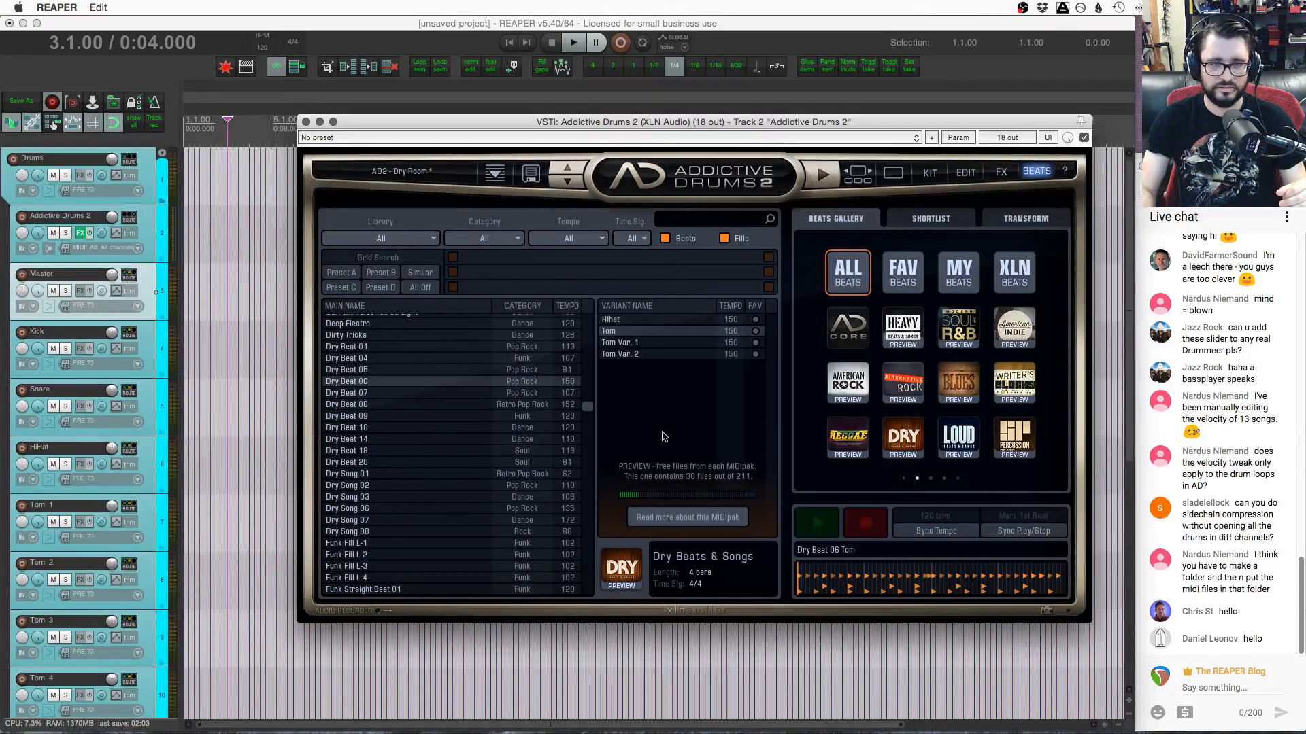
left_click(813, 522)
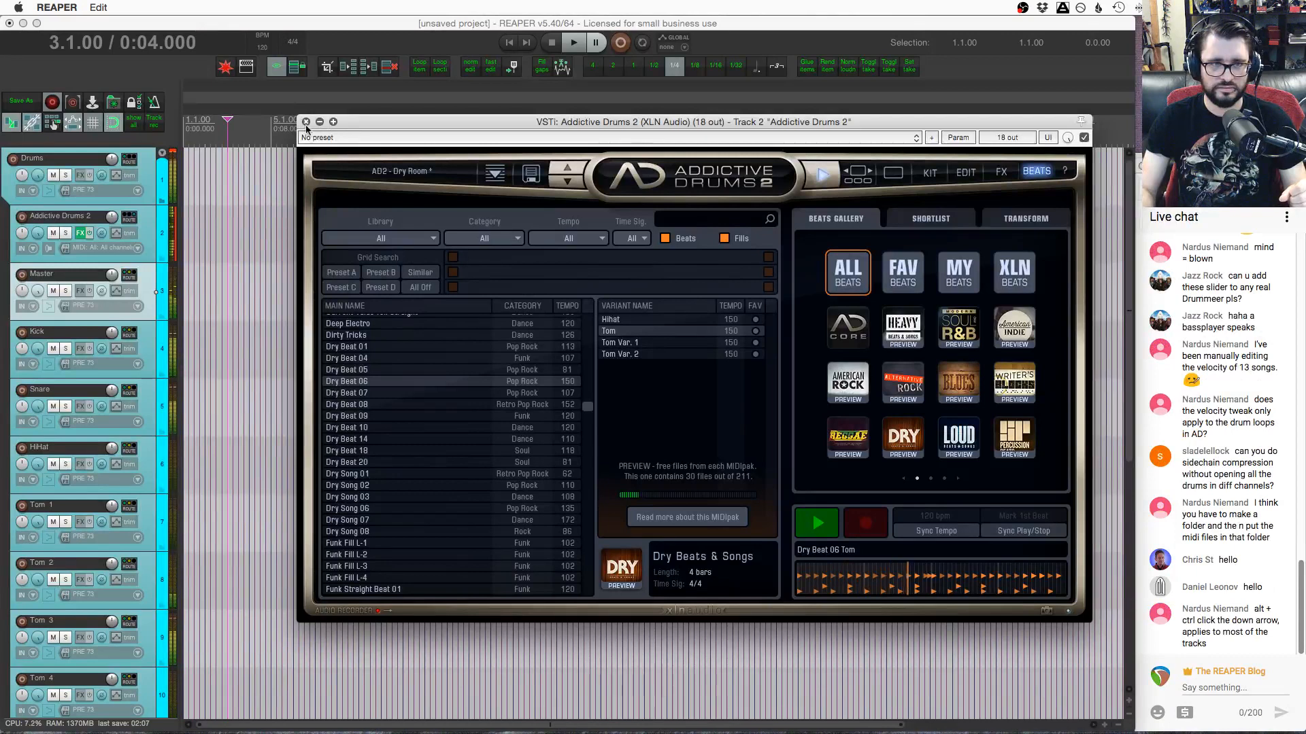
Place the edit cursor at 2.3.00 and show the project mixer
left_click(259, 200)
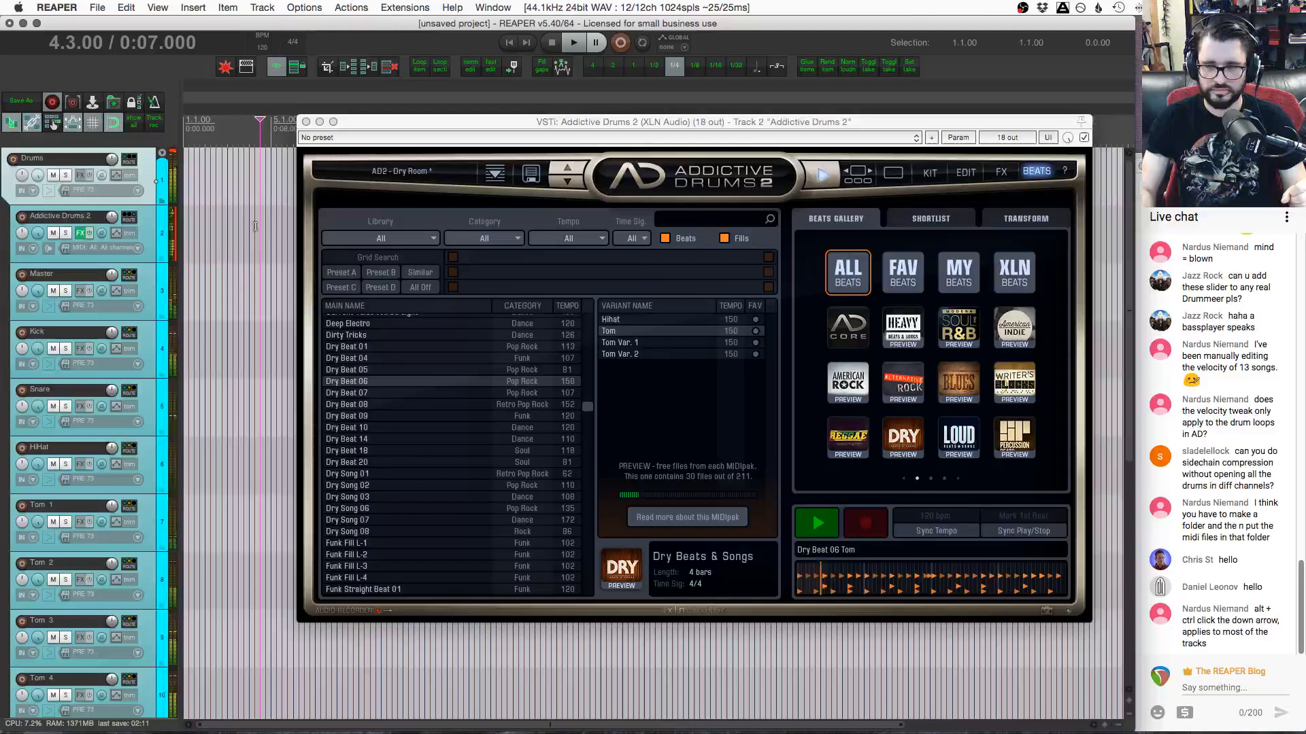
left_click(215, 242)
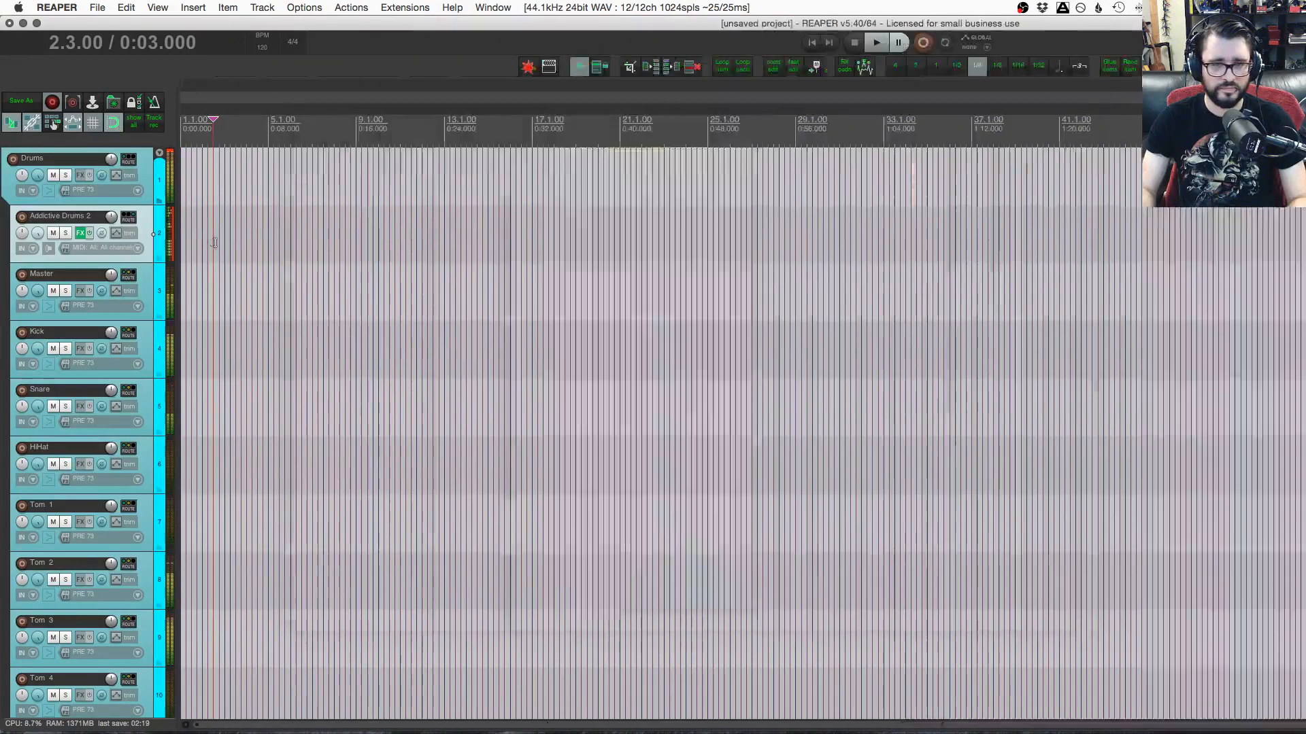
key("super+m")
left_click(1301, 318)
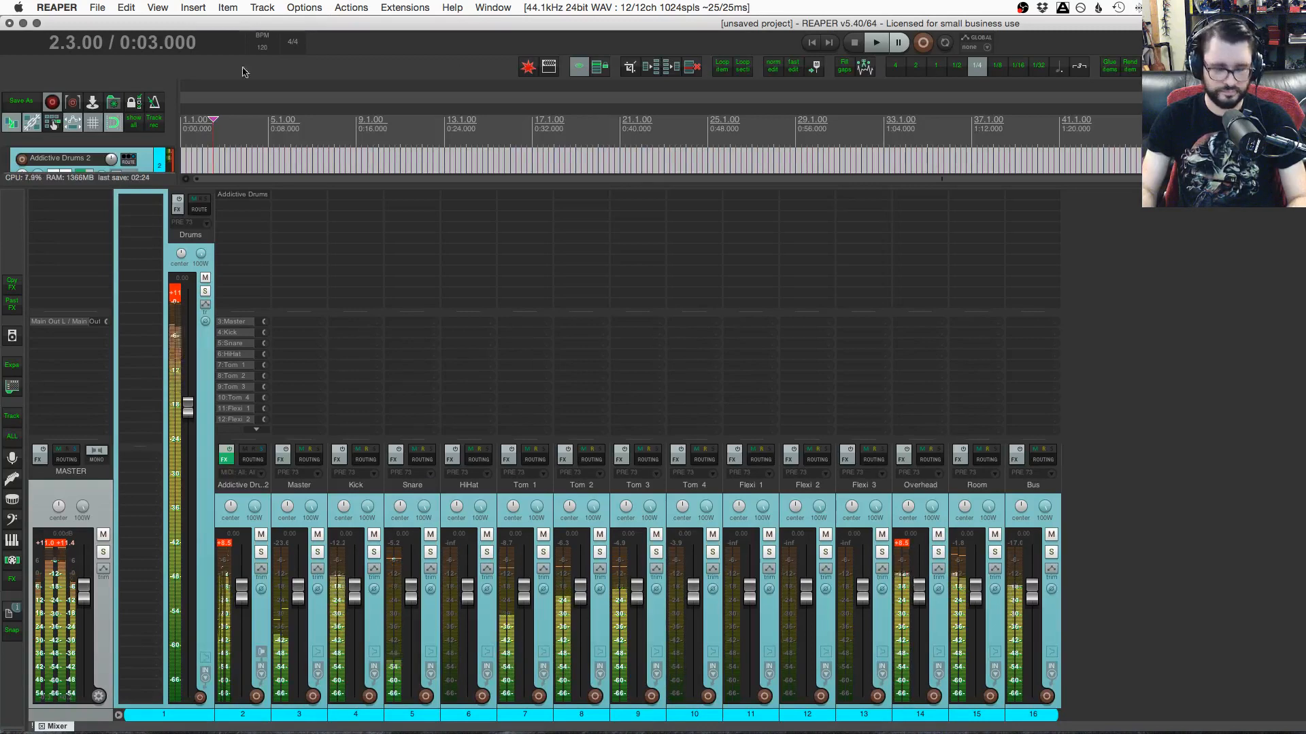
Close the docked FX Browser and narrow the main REAPER window
left_click(53, 123)
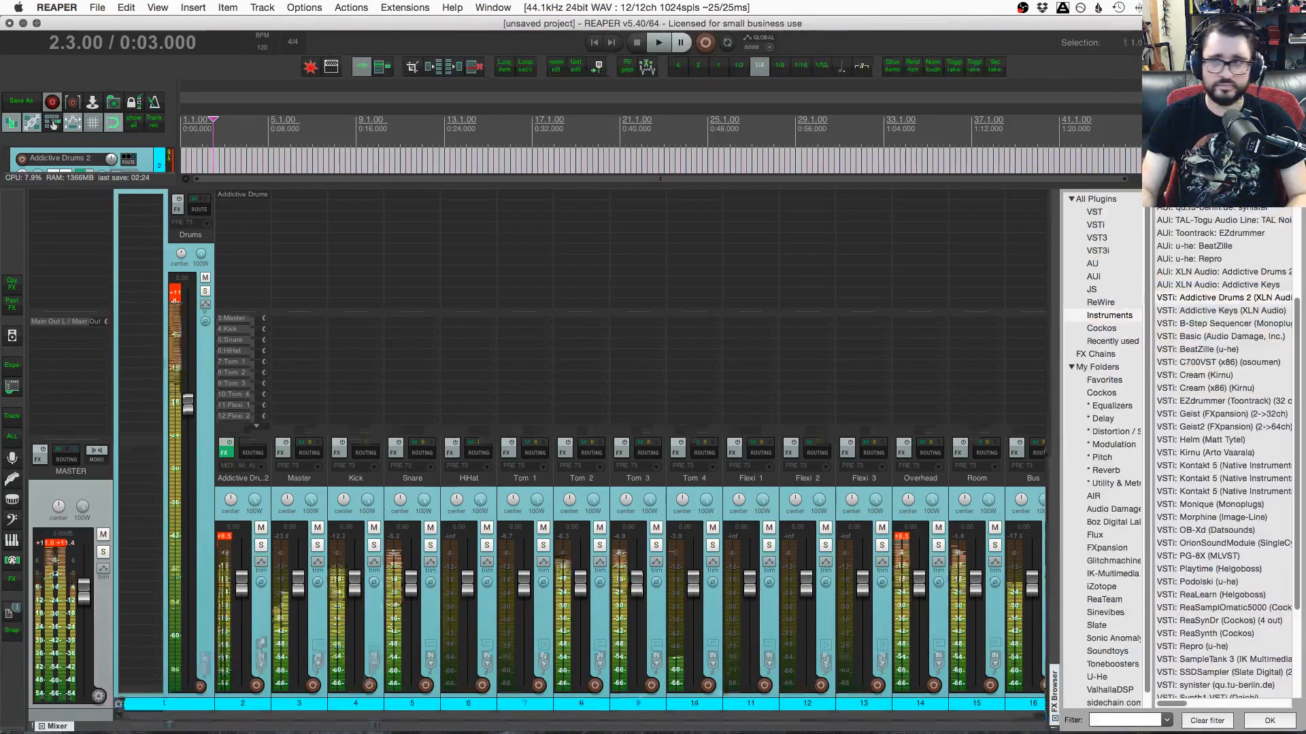
left_click(1055, 718)
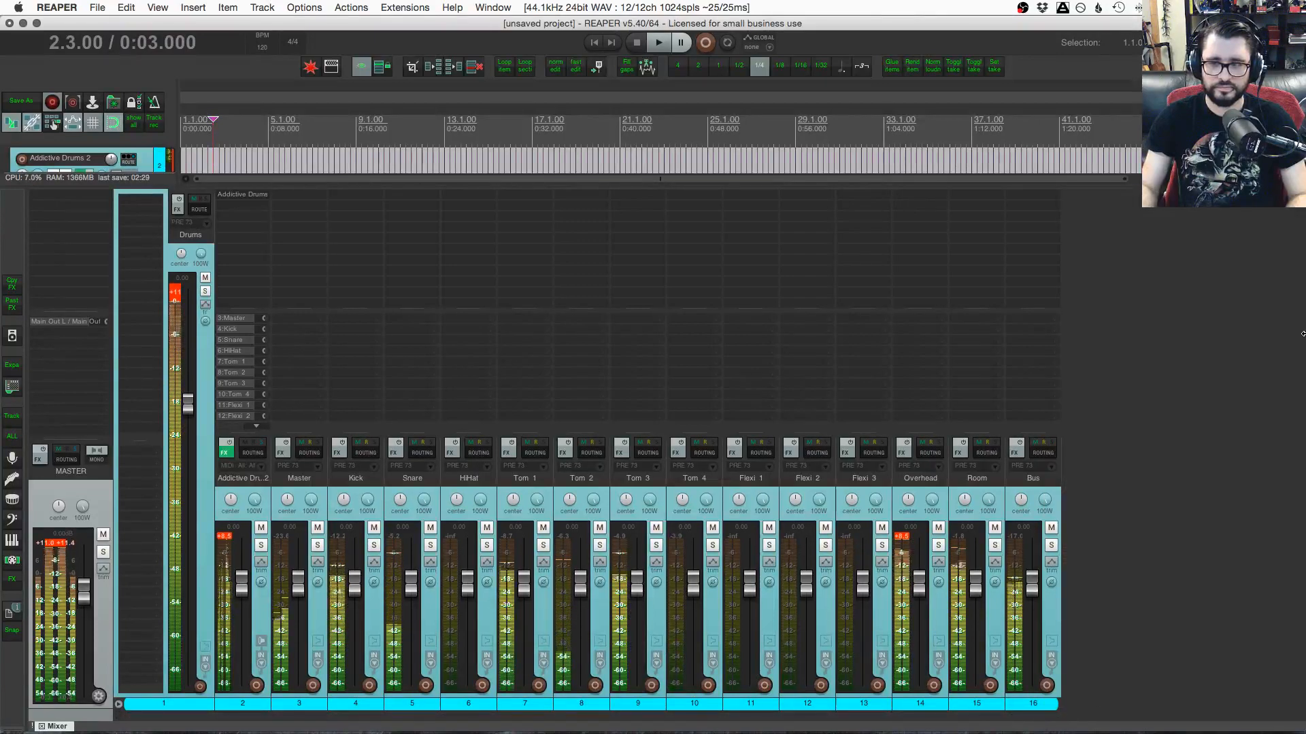
left_click_drag(1303, 333, 1131, 366)
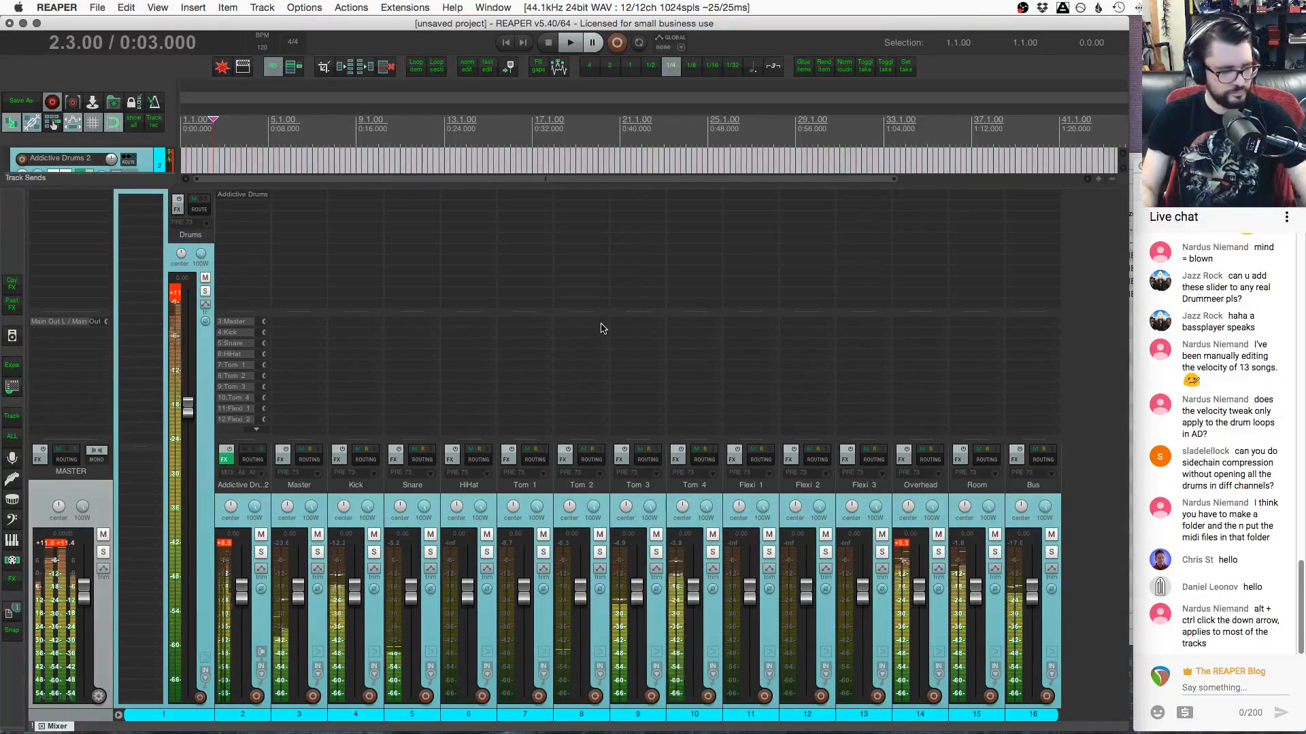
Select the Drums folder track and lower its volume fader all the way
left_click(204, 419)
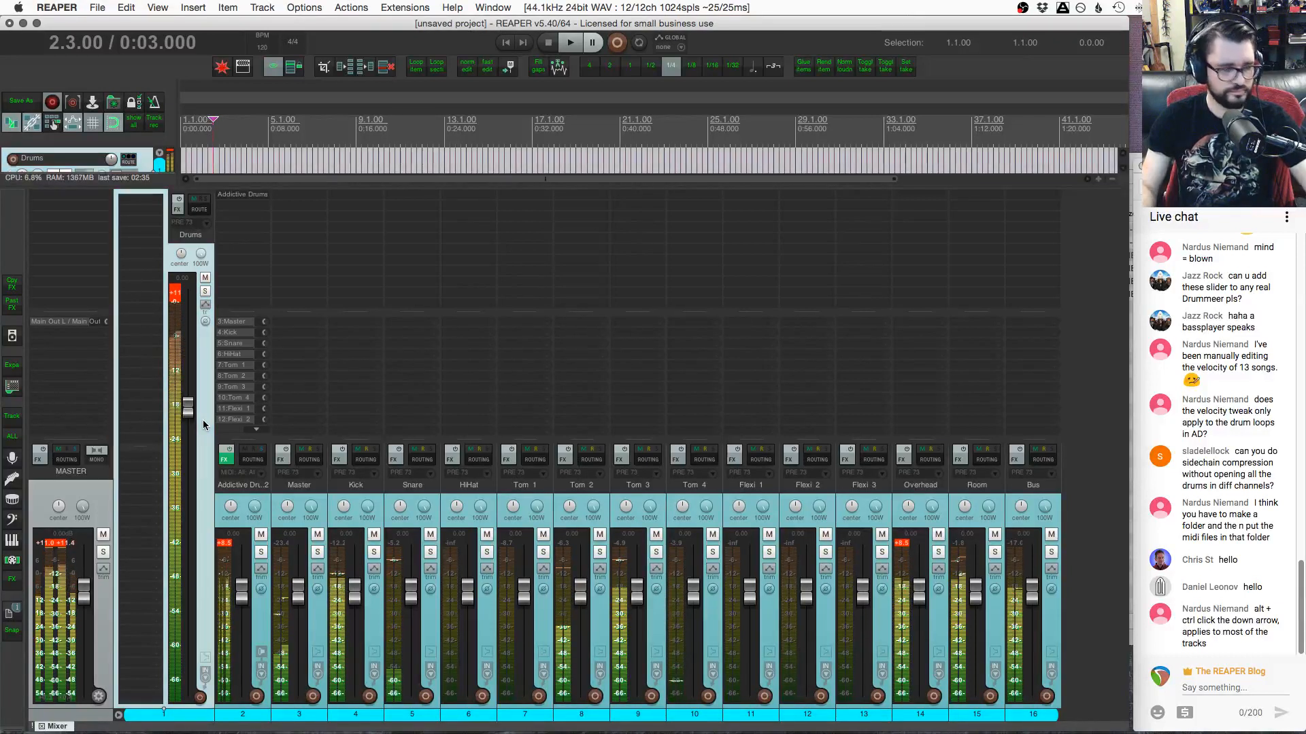
scroll(203, 419, "down", 15)
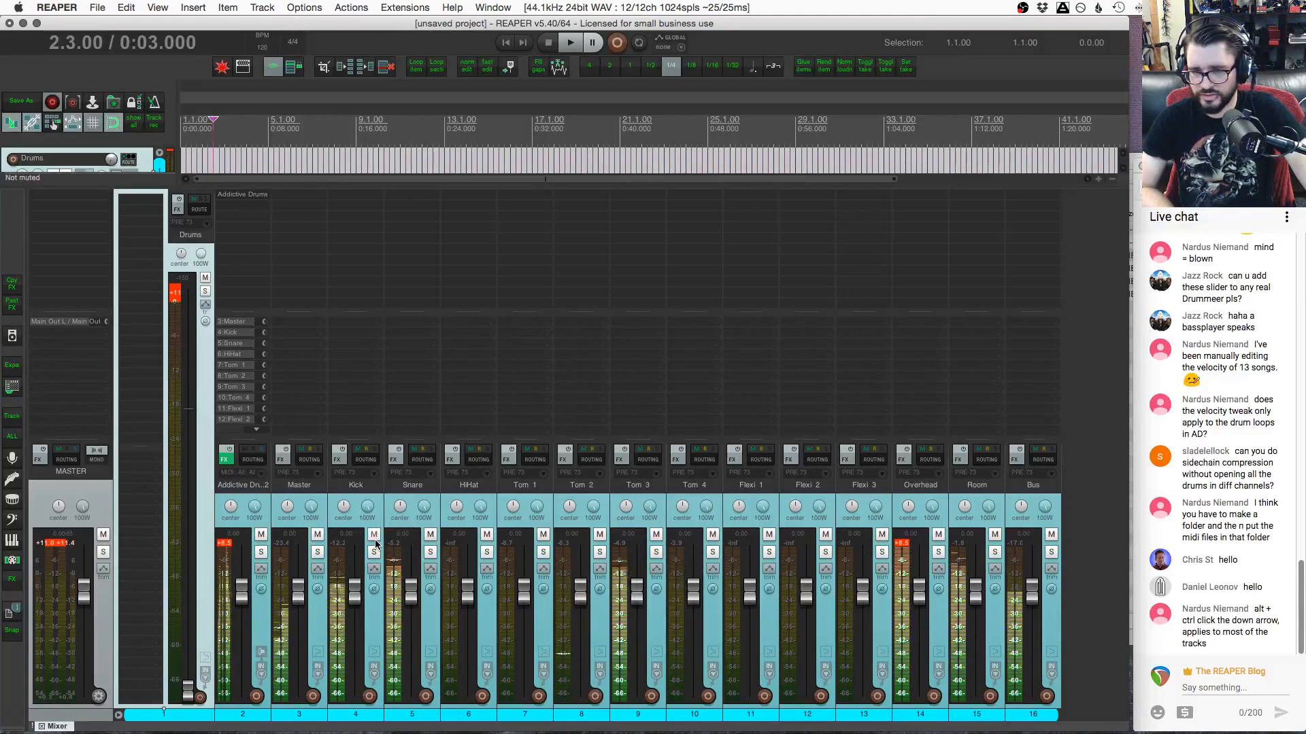
Enlarge the sends area of the Addictive Drums 2 mixer strip to show all its sends
left_click(922, 517)
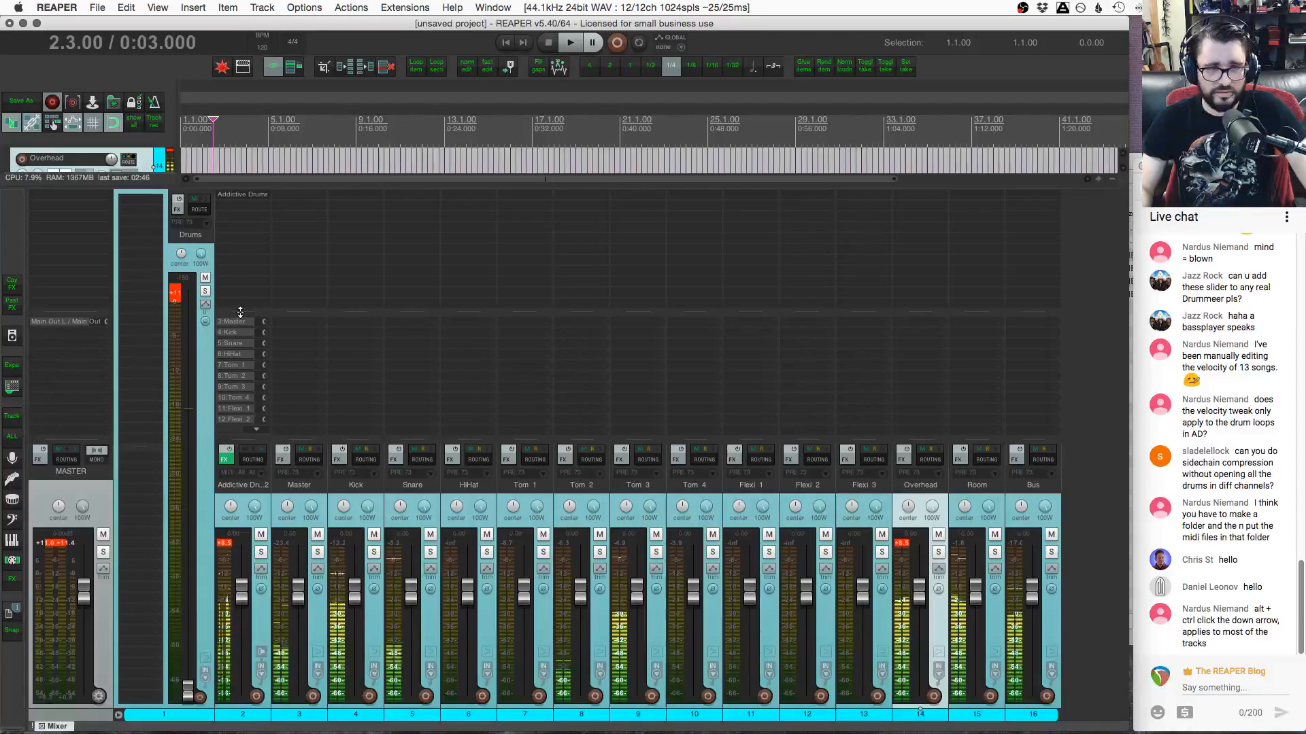
left_click_drag(240, 312, 235, 249)
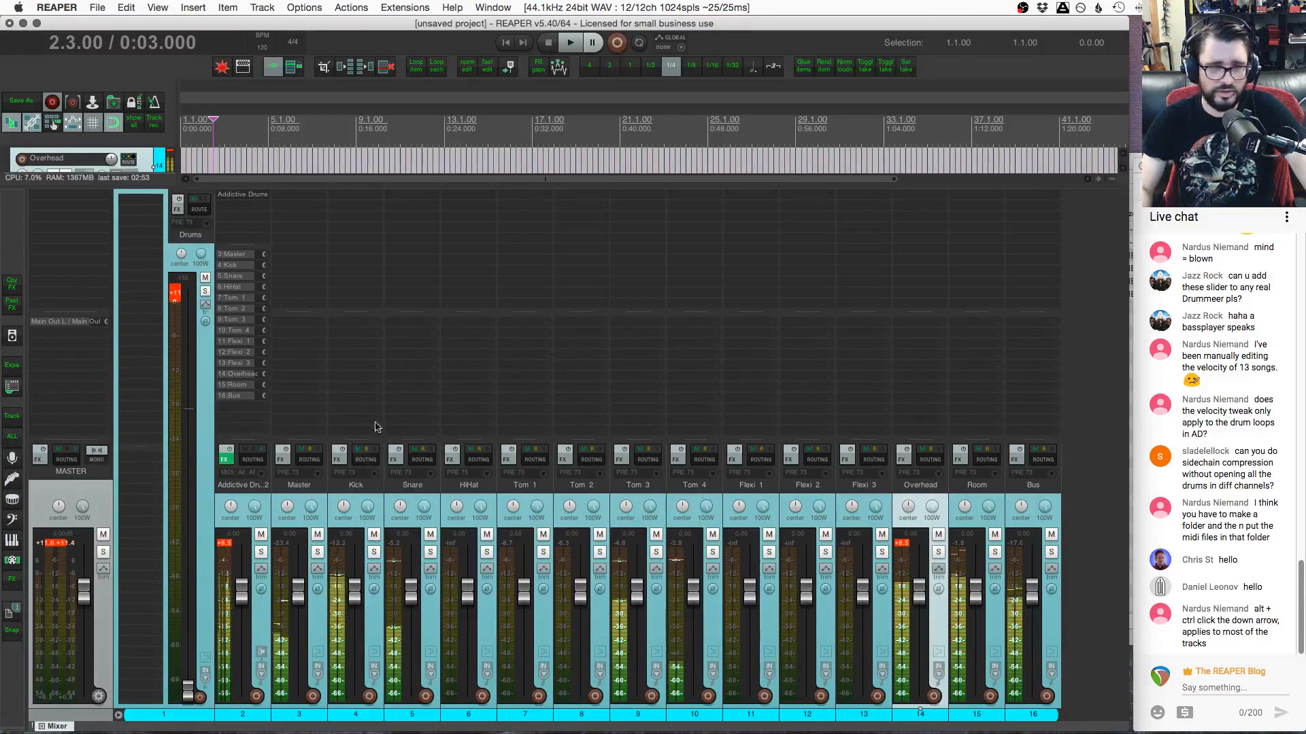
left_click_drag(246, 374, 236, 374)
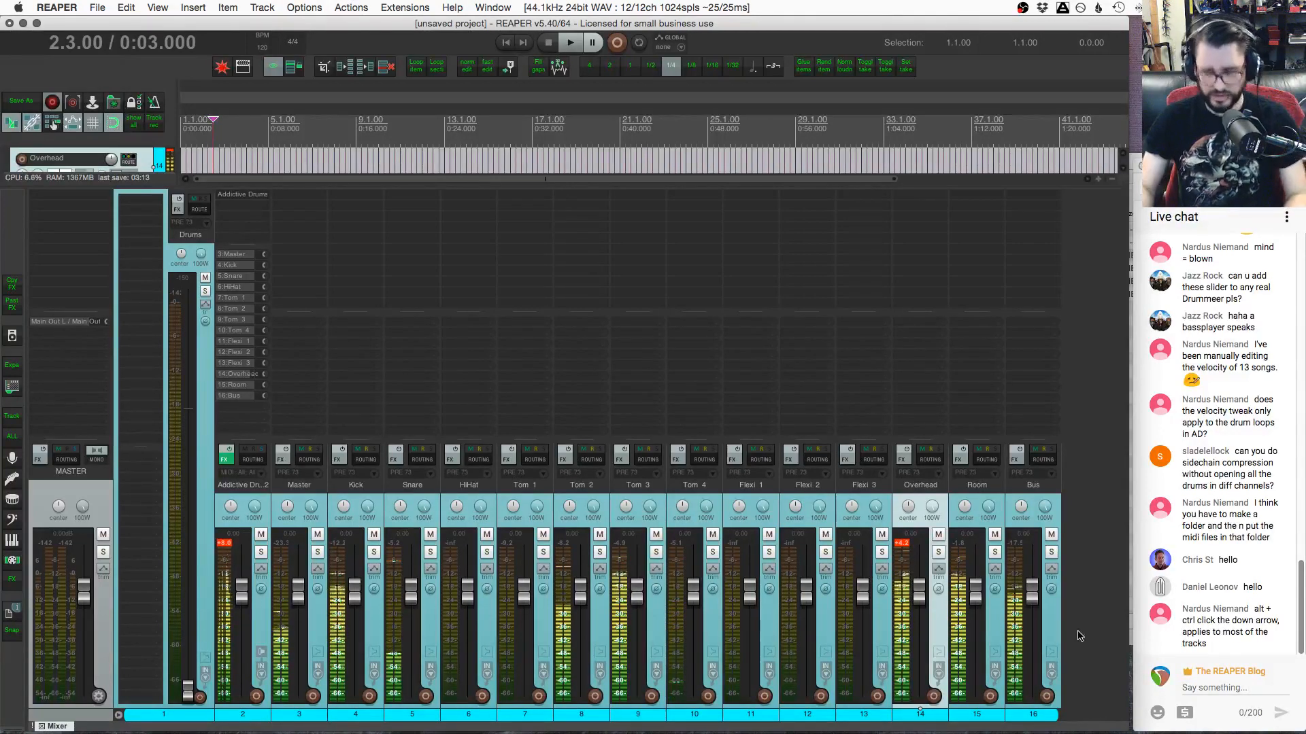
Open the Addictive Drums 2 plugin window from its mixer strip and show the FX page
left_click(242, 194)
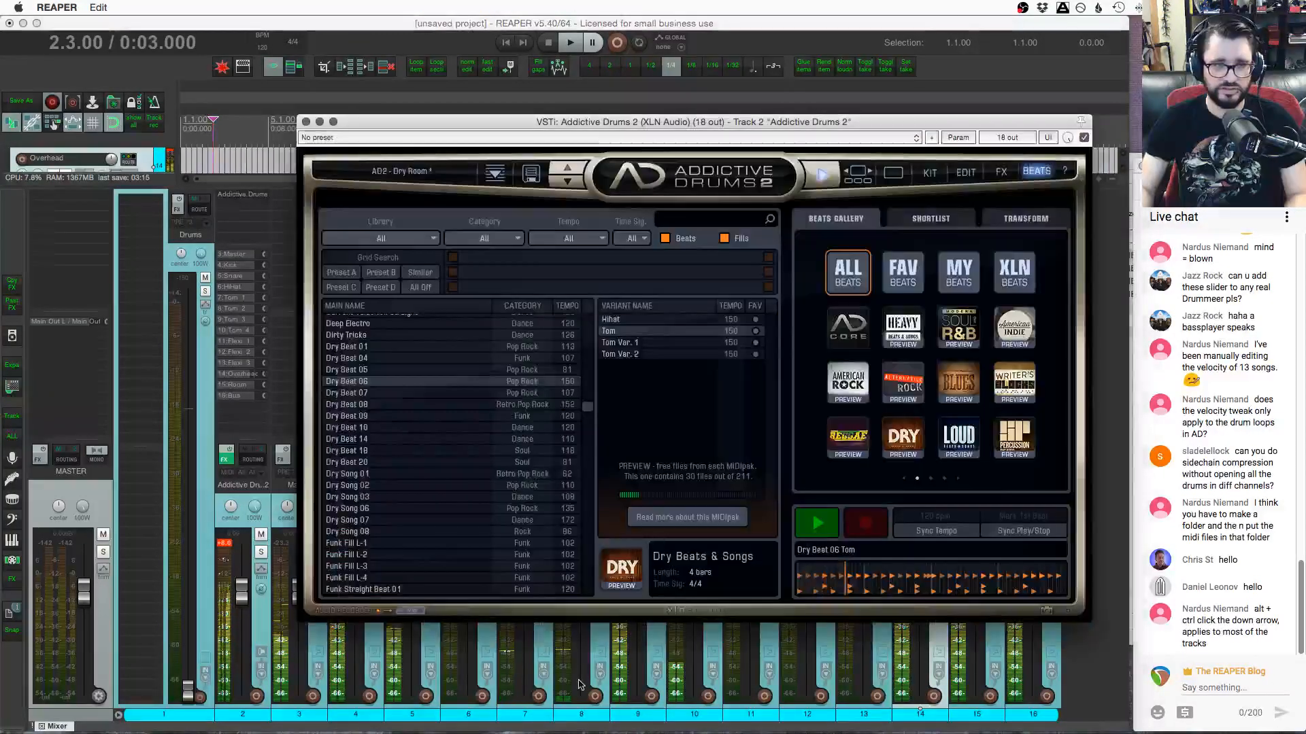
left_click(1009, 173)
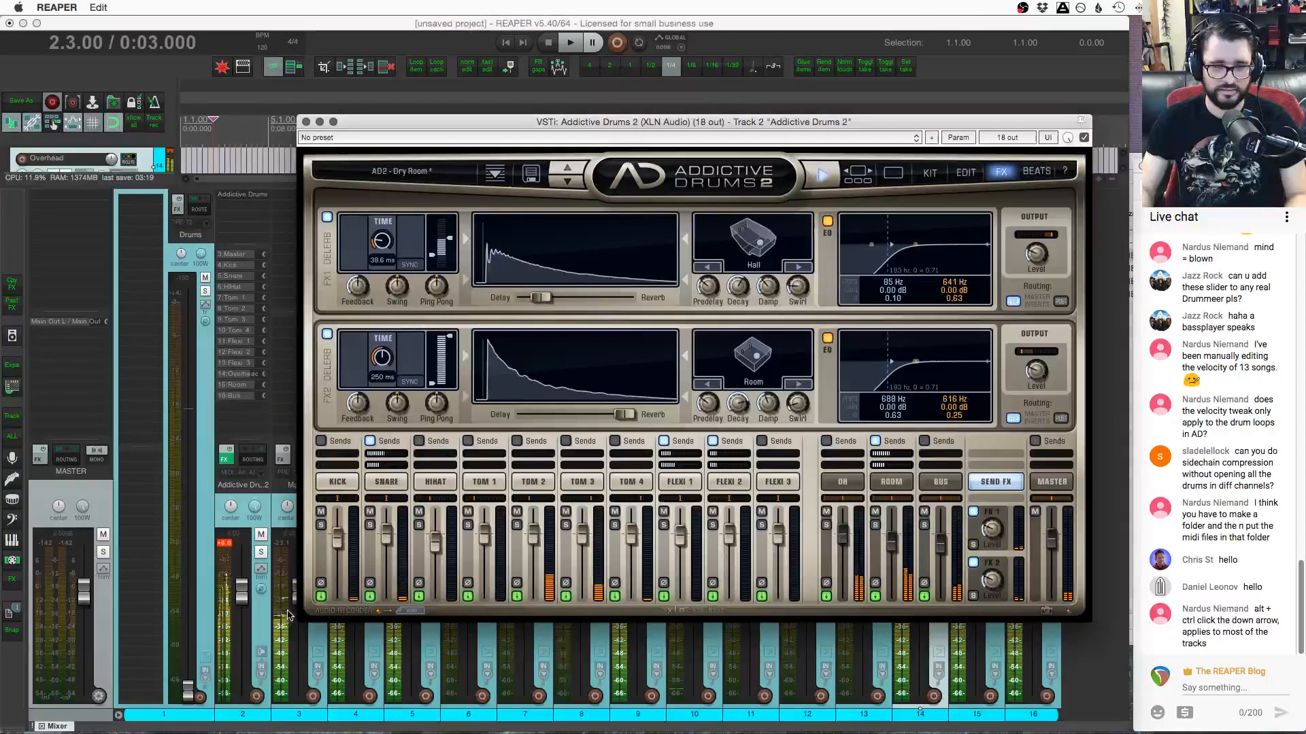
Try the Kick channel on Separate Out (Pre Fader), and restore it to Separate Out (Post Fader)
left_click(321, 597)
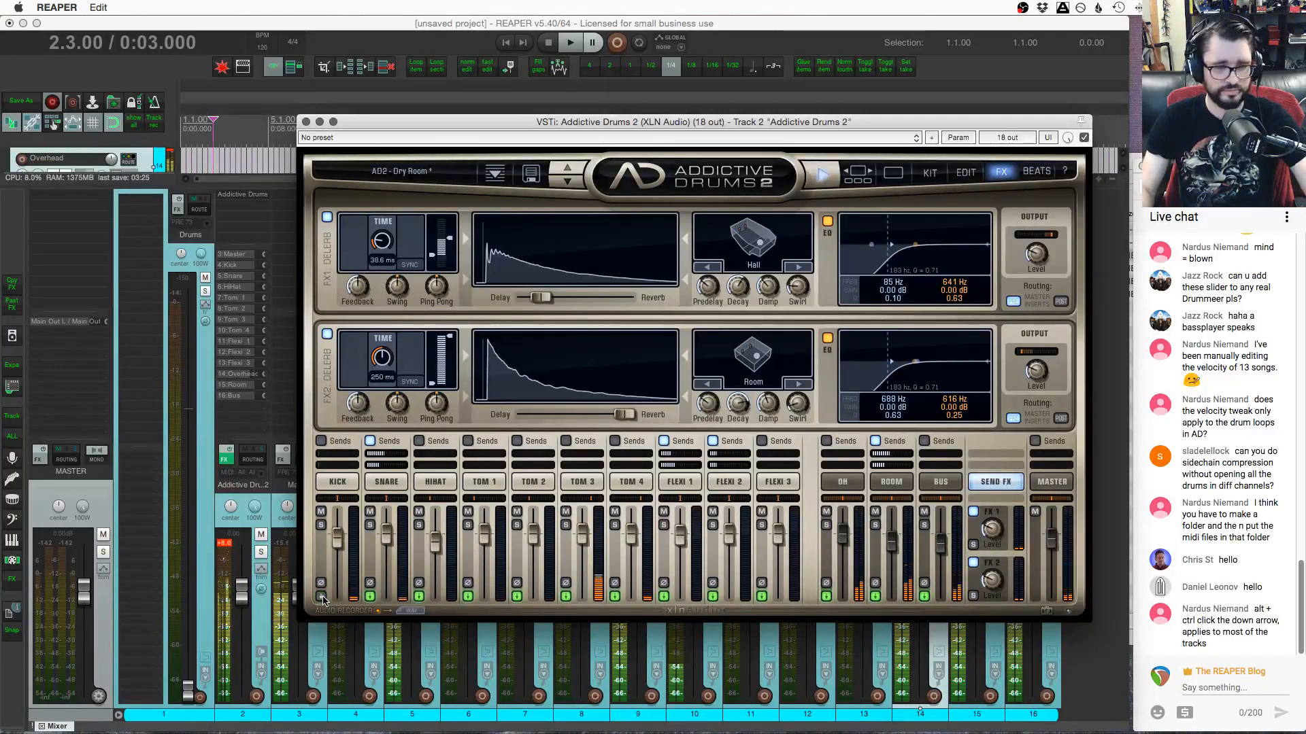
left_click(323, 599)
left_click(381, 559)
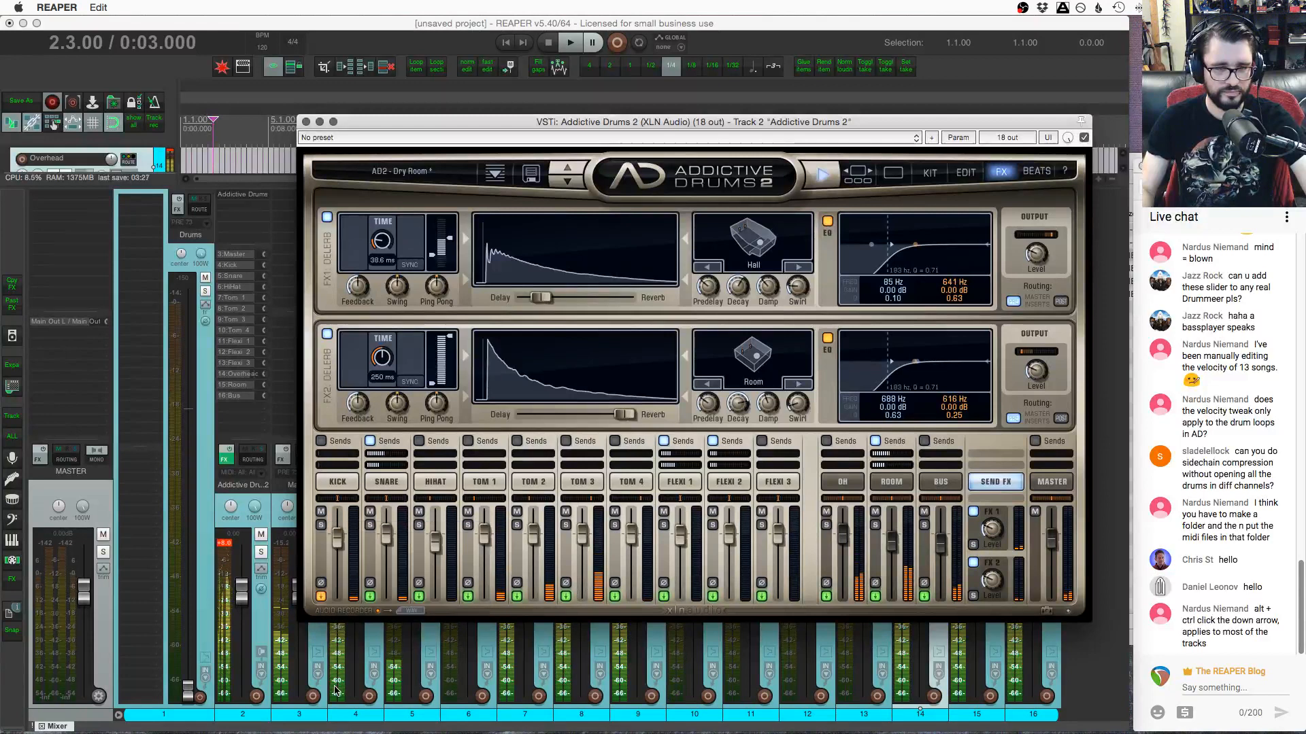
left_click(321, 598)
left_click(359, 602)
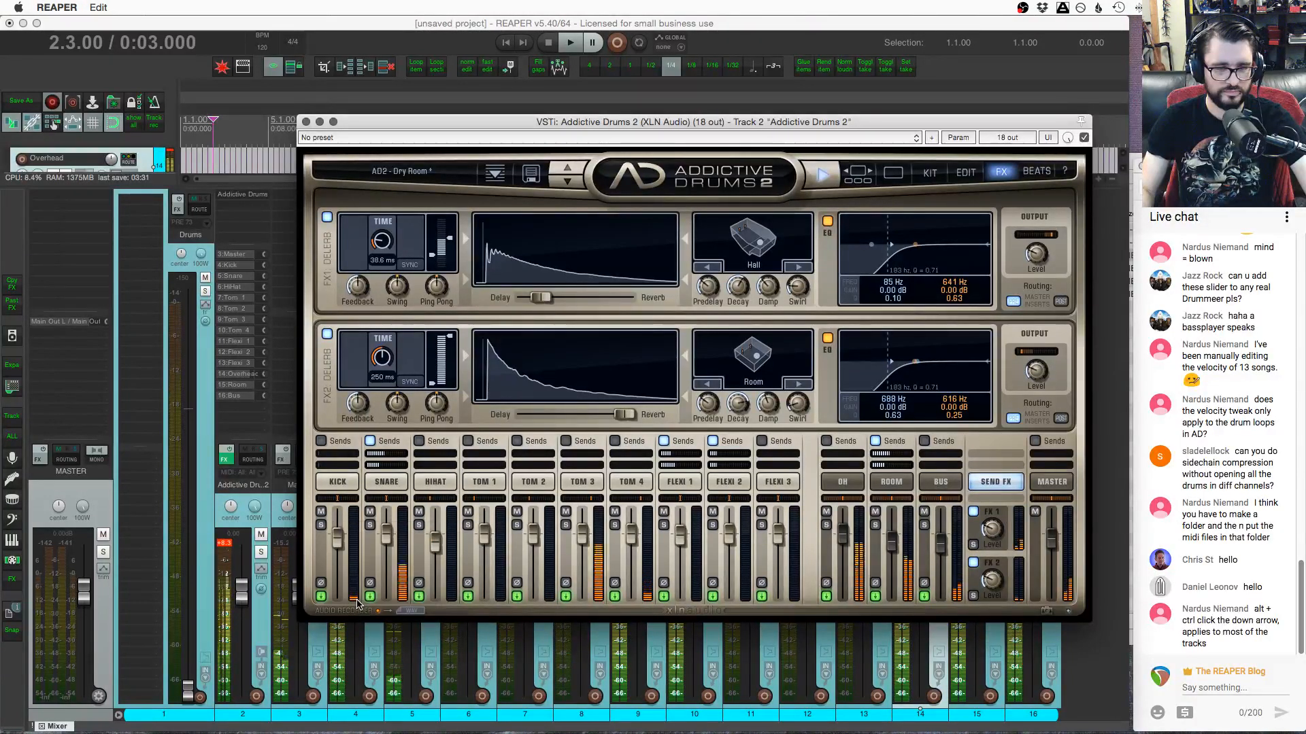
Raise the Drums folder track's volume fader partway
left_click(206, 607)
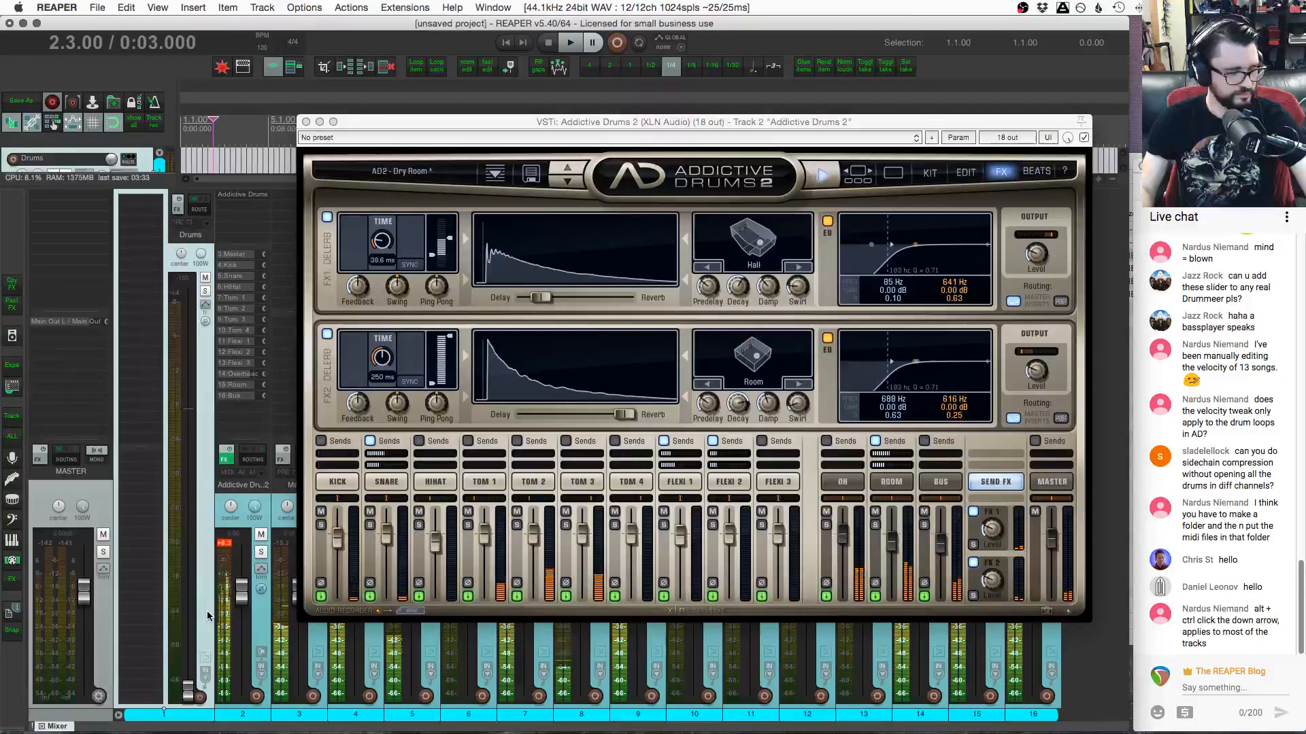
scroll(206, 610, "up", 10)
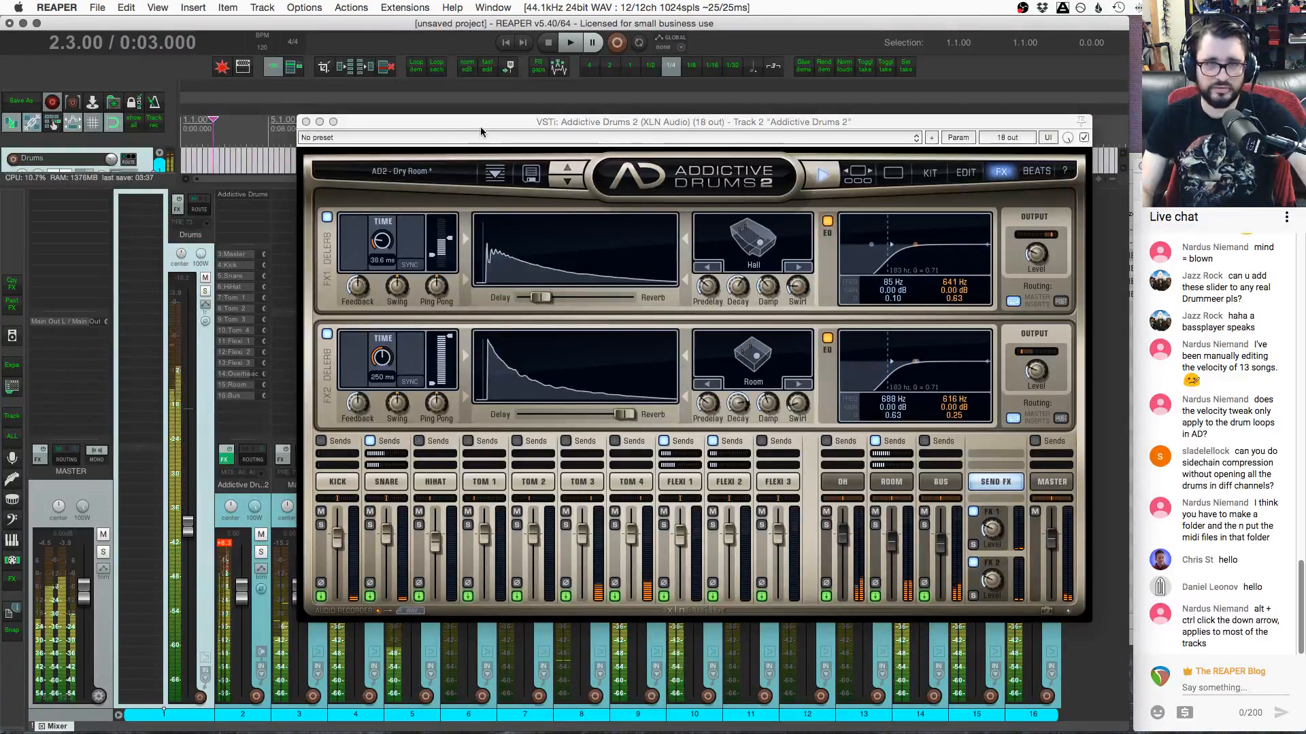
Move the Addictive Drums 2 window up so the mixer faders and the track's sends list are uncovered
left_click_drag(480, 125, 415, 120)
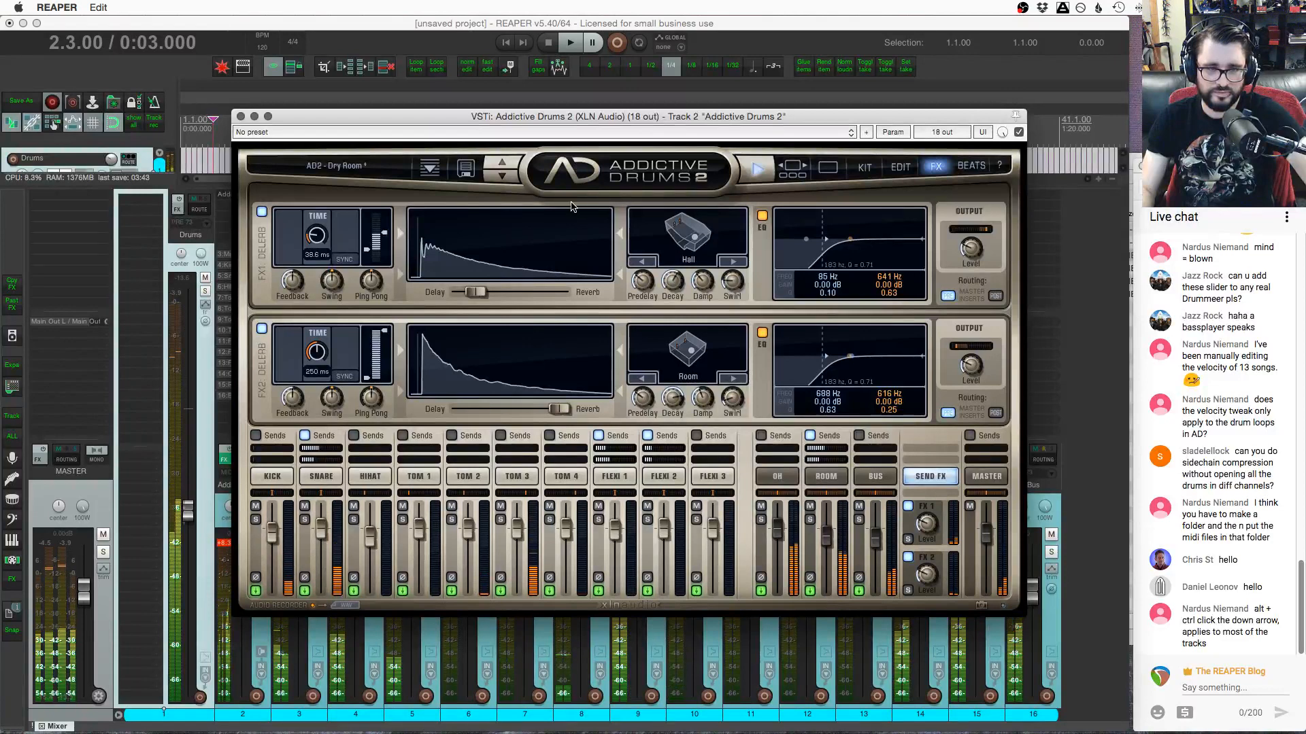
left_click(1086, 293)
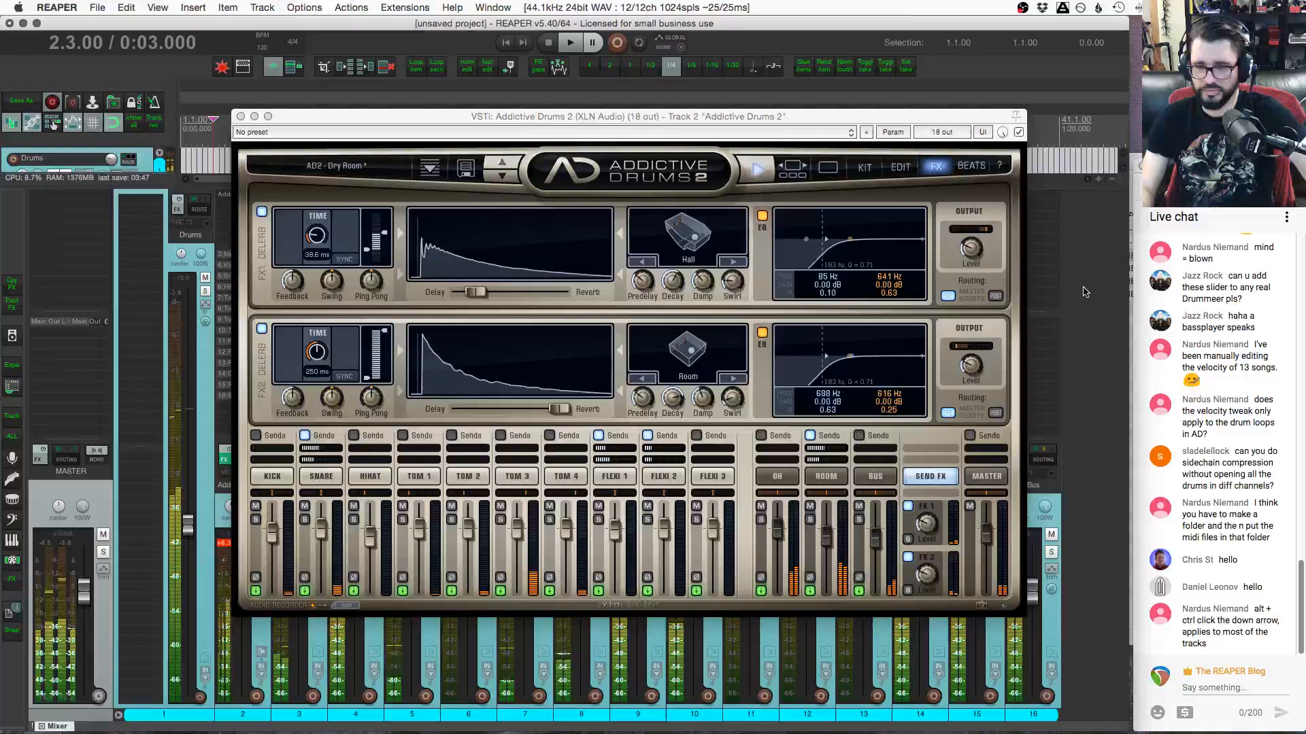
left_click_drag(680, 116, 791, 156)
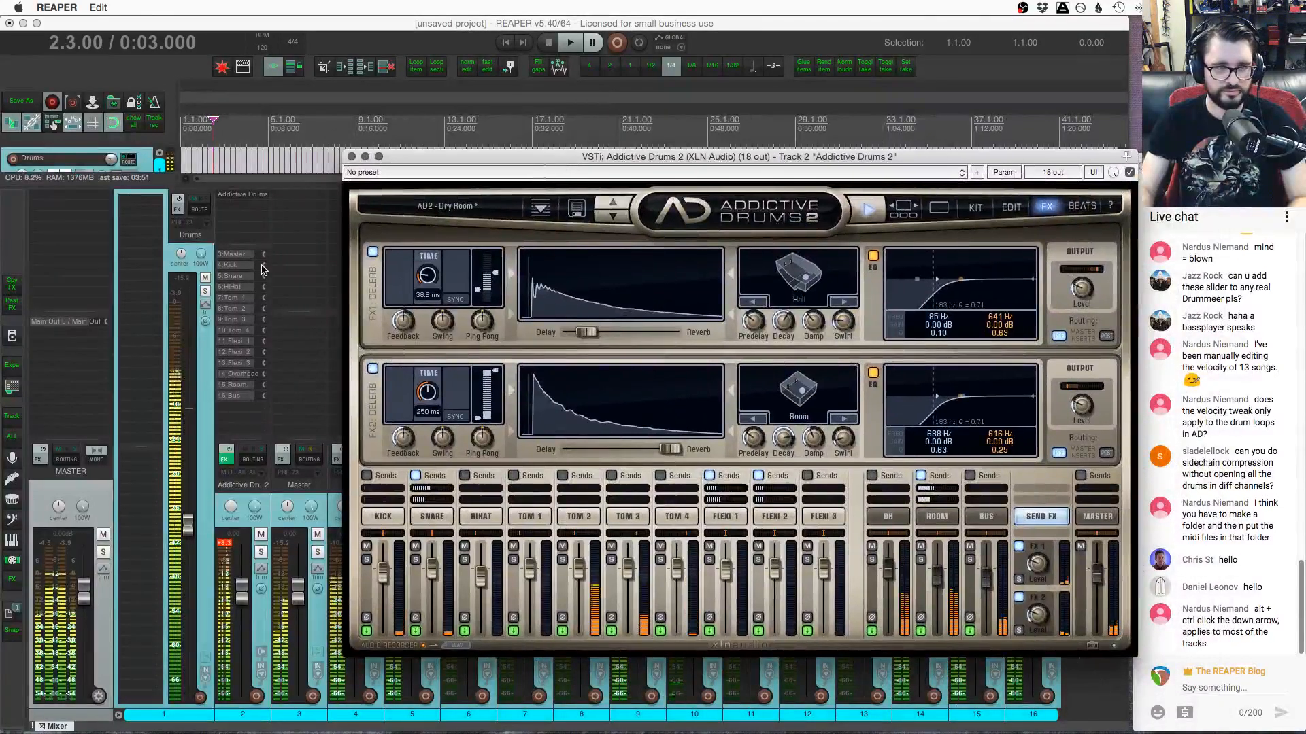
left_click_drag(435, 157, 418, 59)
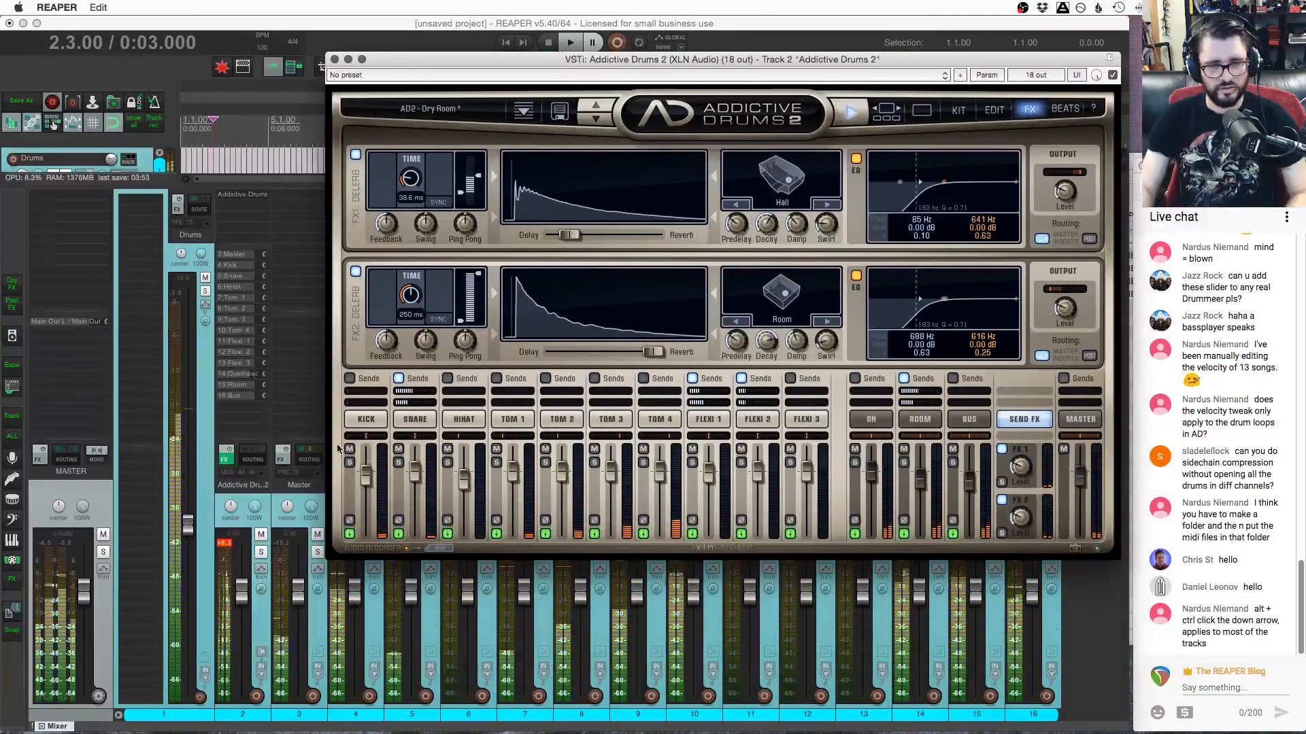
Solo the Master drum track and show the Master and Kick channel edit settings in Addictive Drums 2
left_click(318, 554)
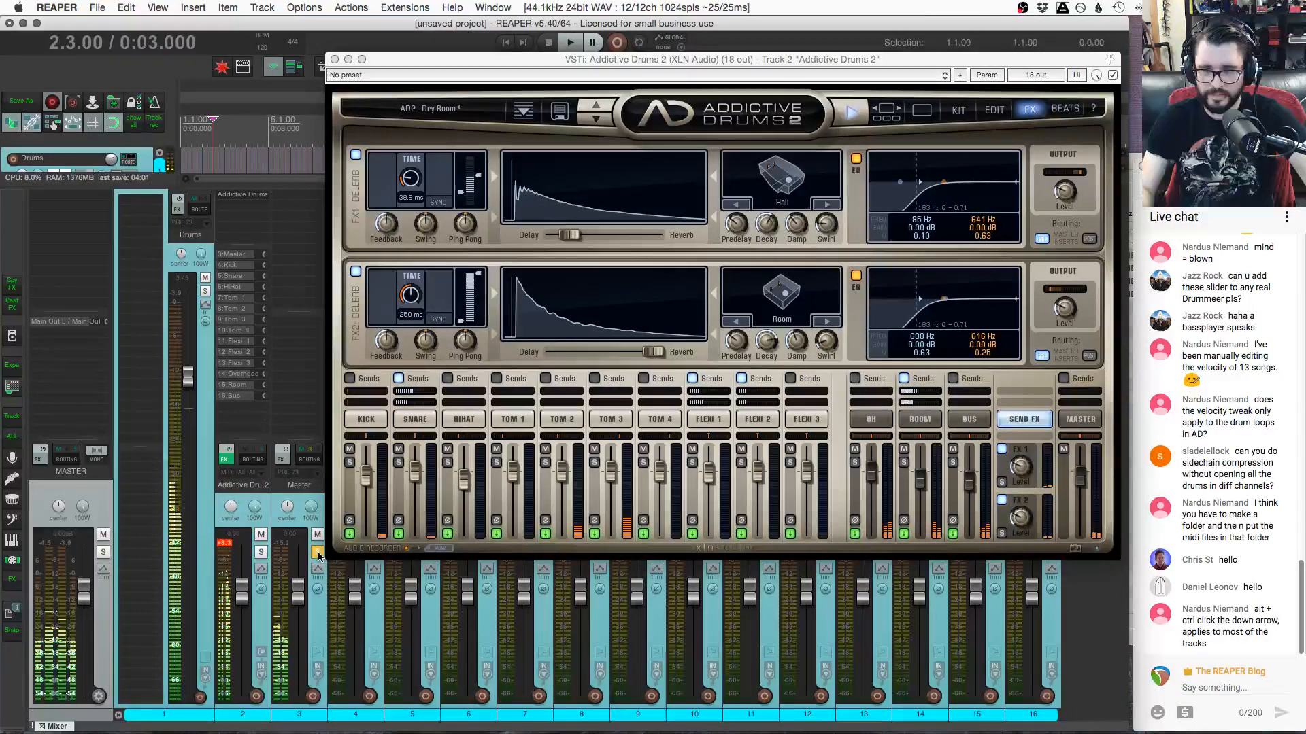
left_click(1074, 420)
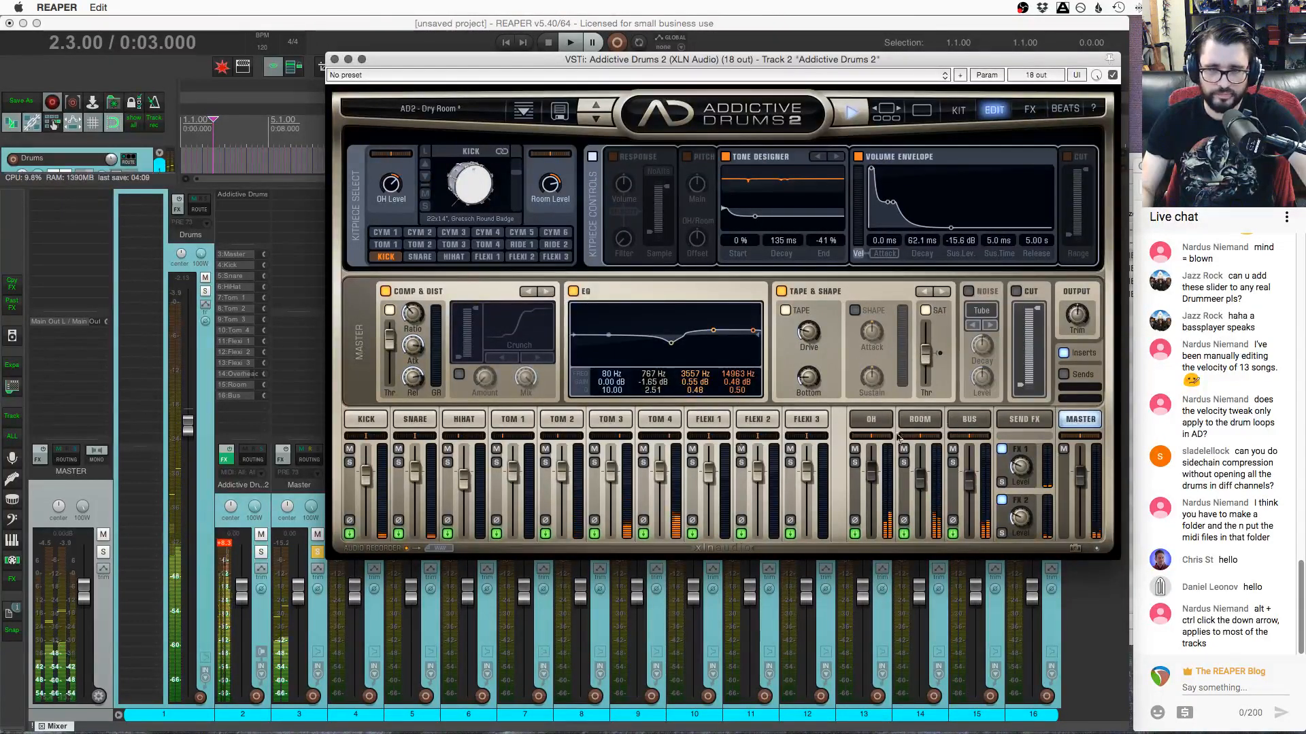
left_click(368, 420)
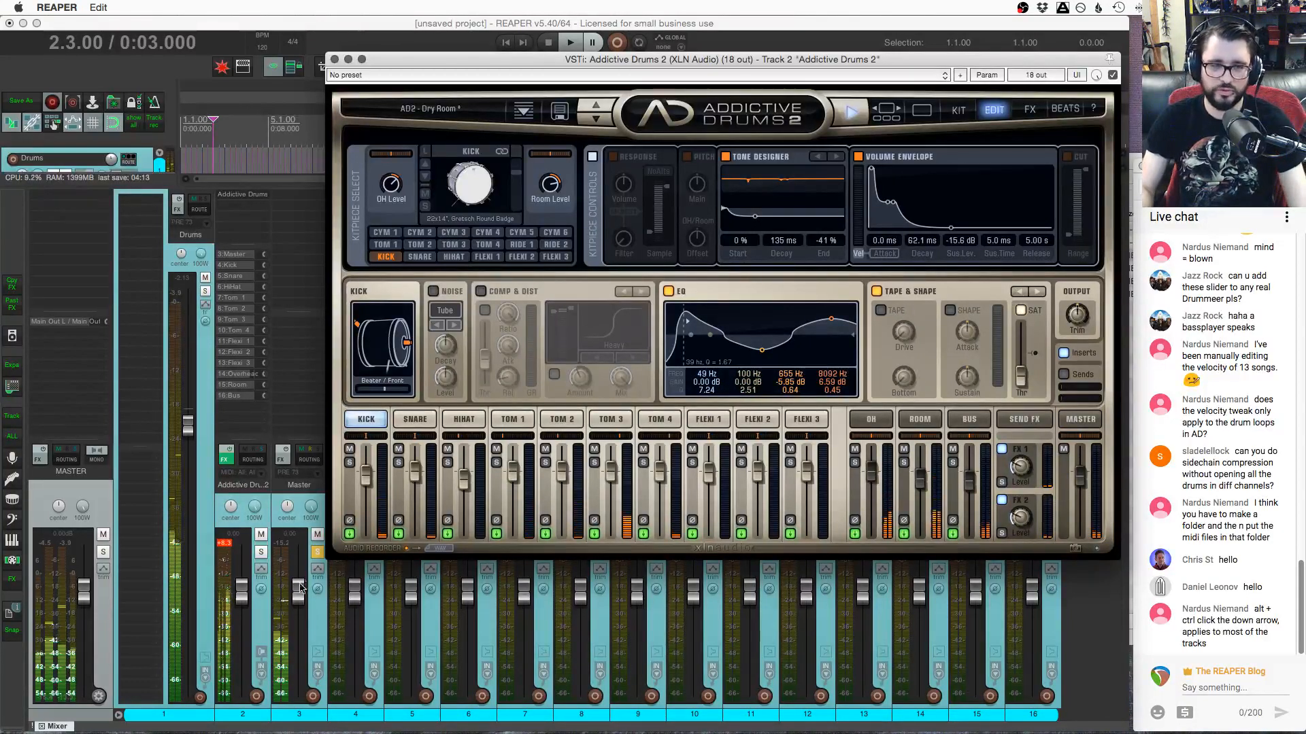
Select the Kick track, then move and shrink the Addictive Drums 2 window until the track names and mixer strips are uncovered
left_click(372, 637)
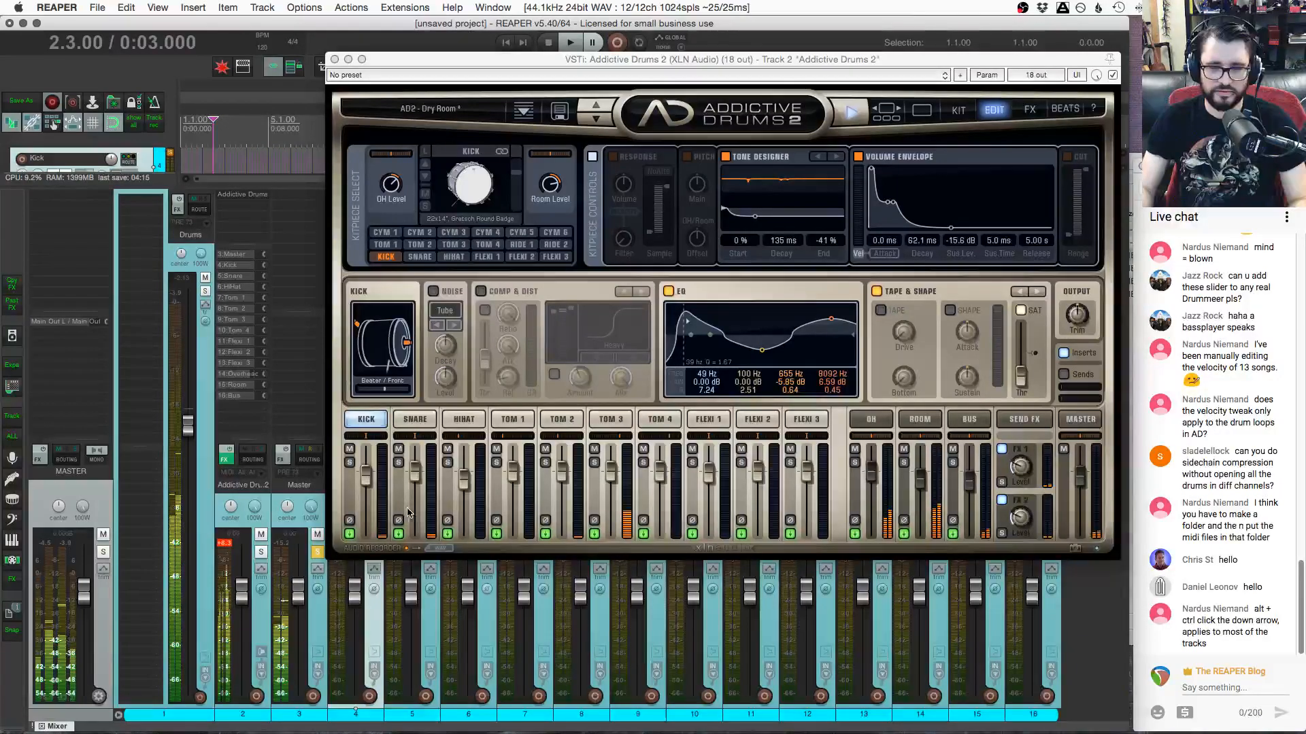
left_click_drag(520, 60, 567, 15)
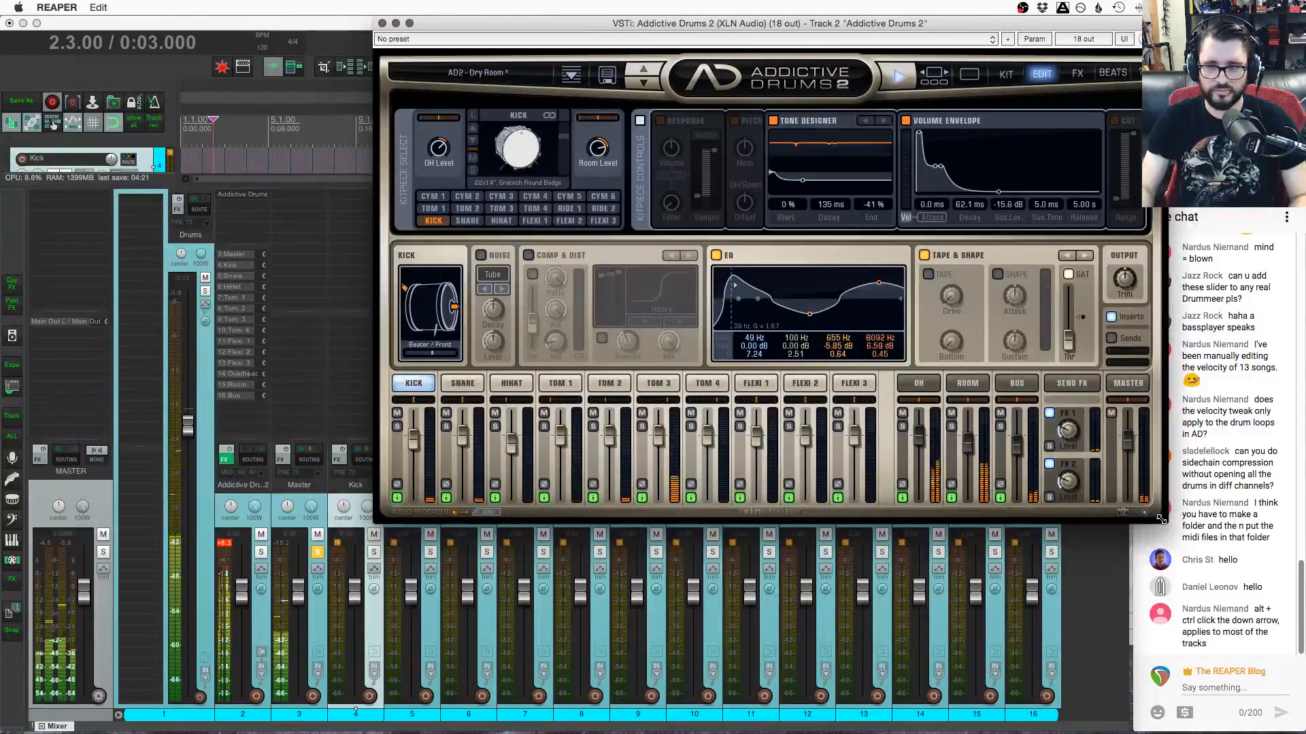
left_click_drag(1158, 522, 1214, 556)
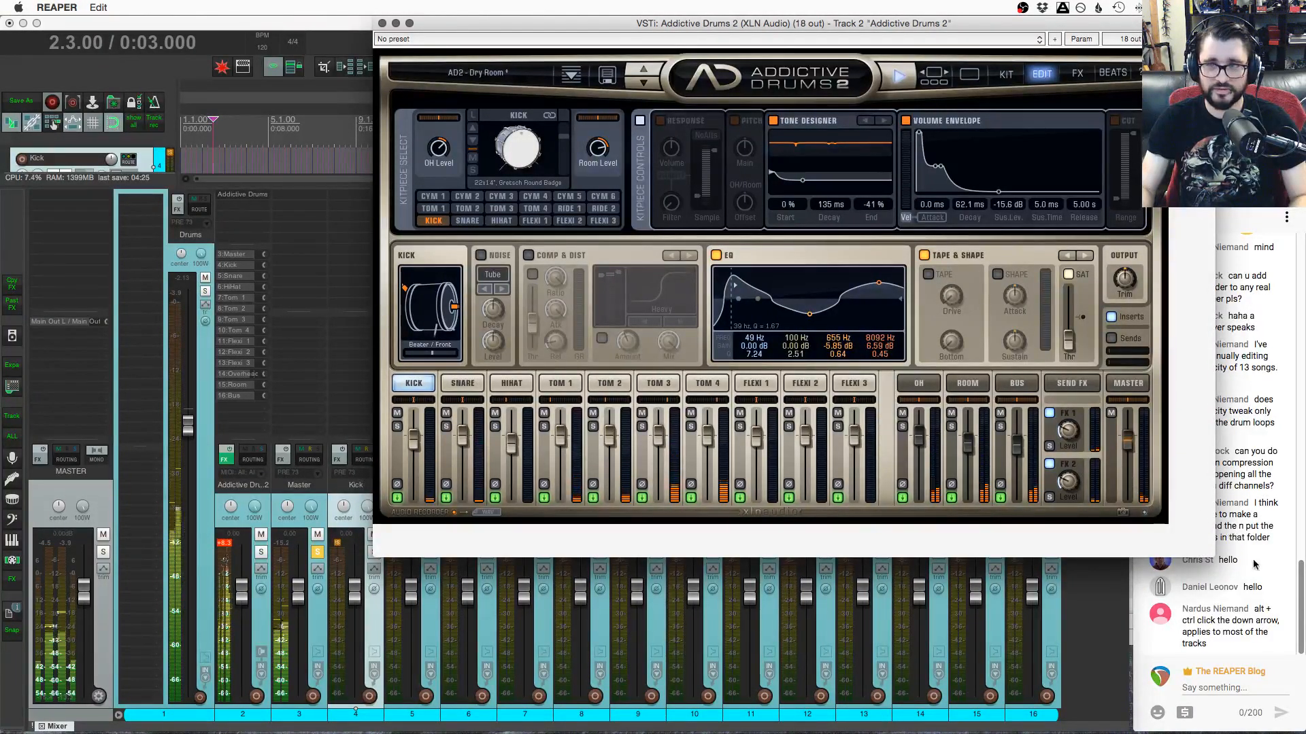
left_click_drag(1214, 557, 837, 457)
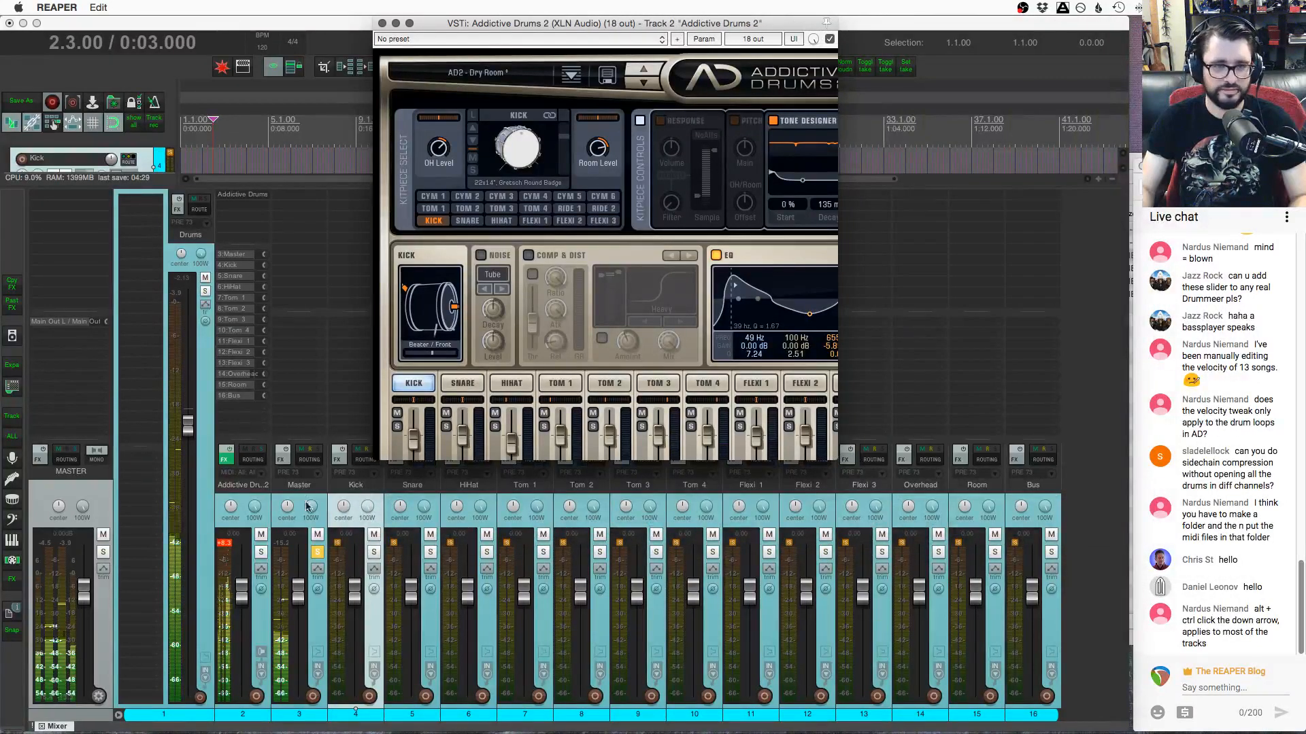
Solo the Kick track to check its signal, clear the solo, and enlarge the Addictive Drums 2 window to show the whole plugin
left_click(374, 552)
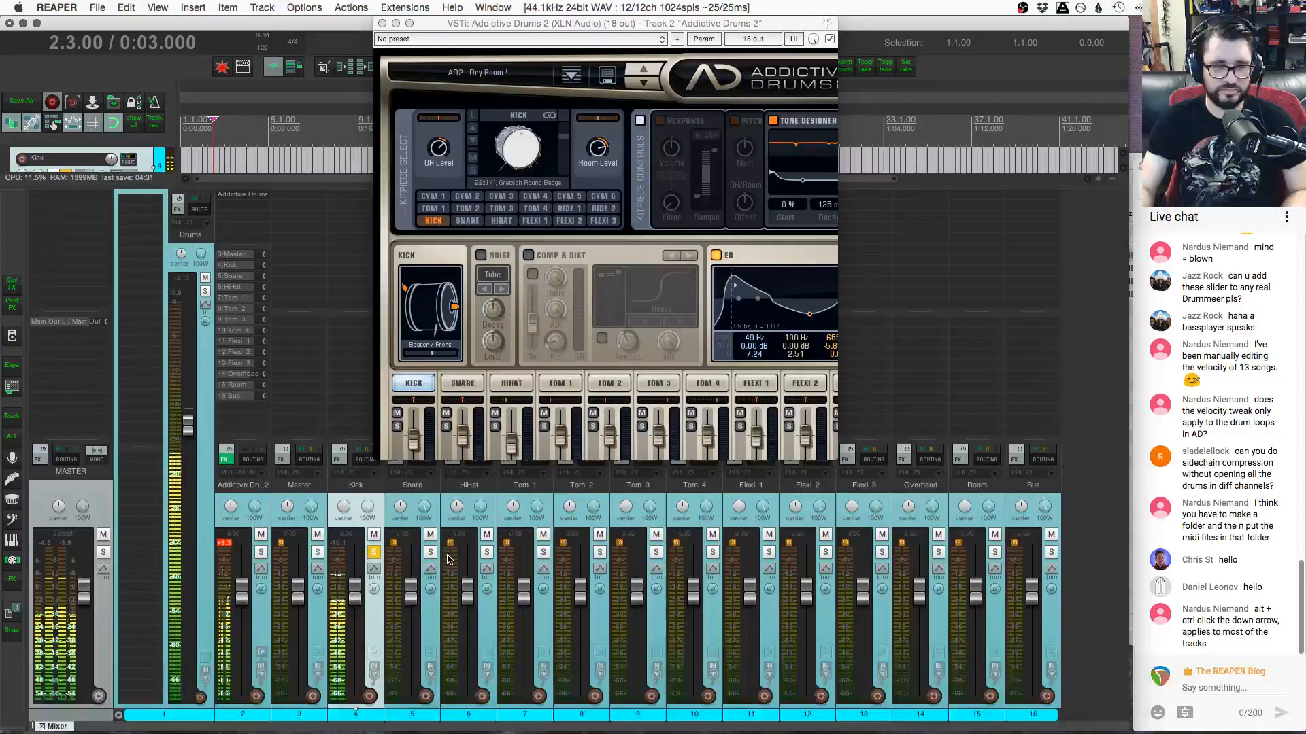
left_click(373, 552)
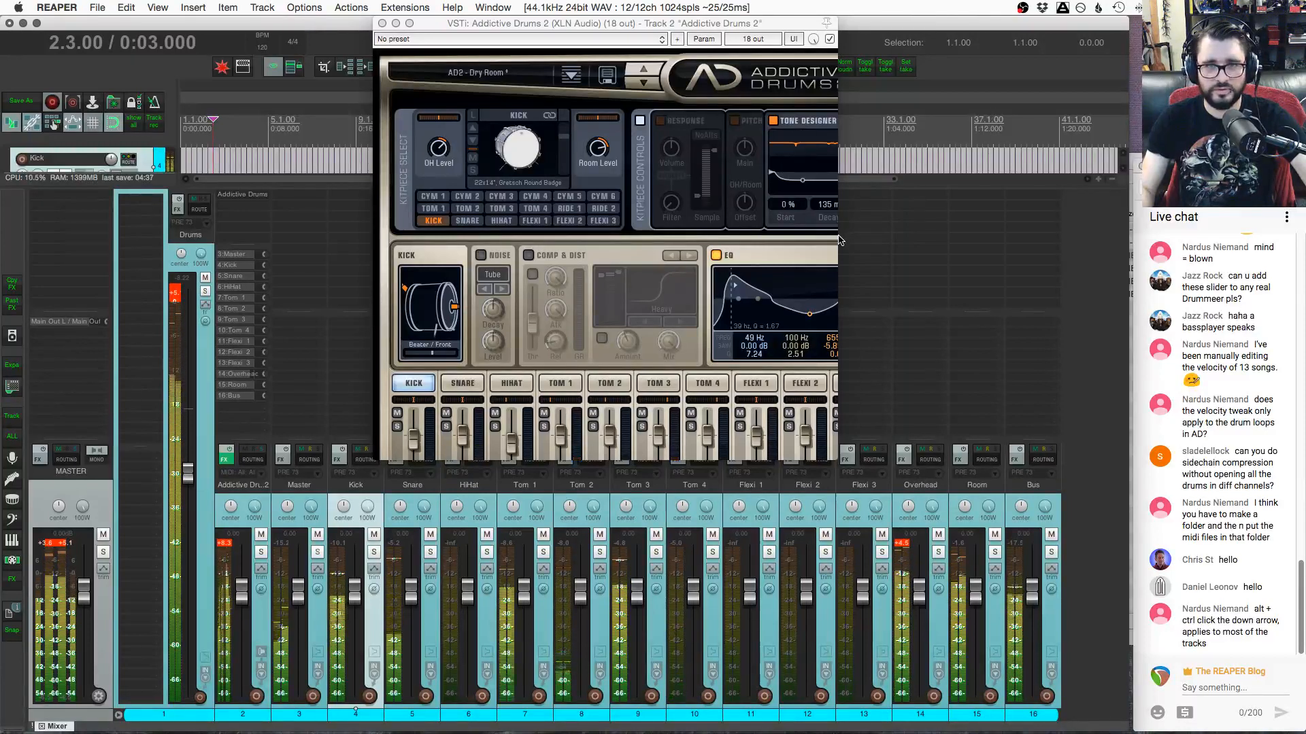
left_click_drag(834, 461, 988, 561)
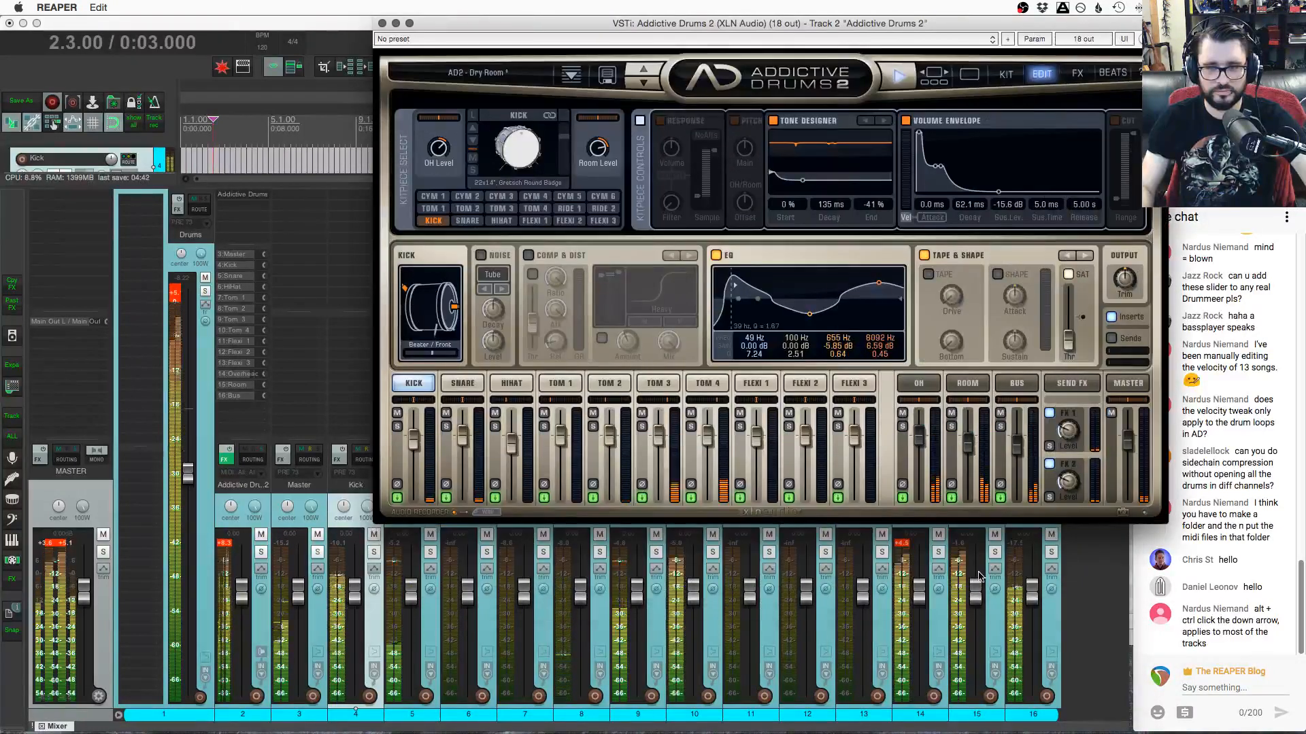
Show the plugin's Gallery as a grid and open the Reel Machines - Selections page
left_click(1005, 75)
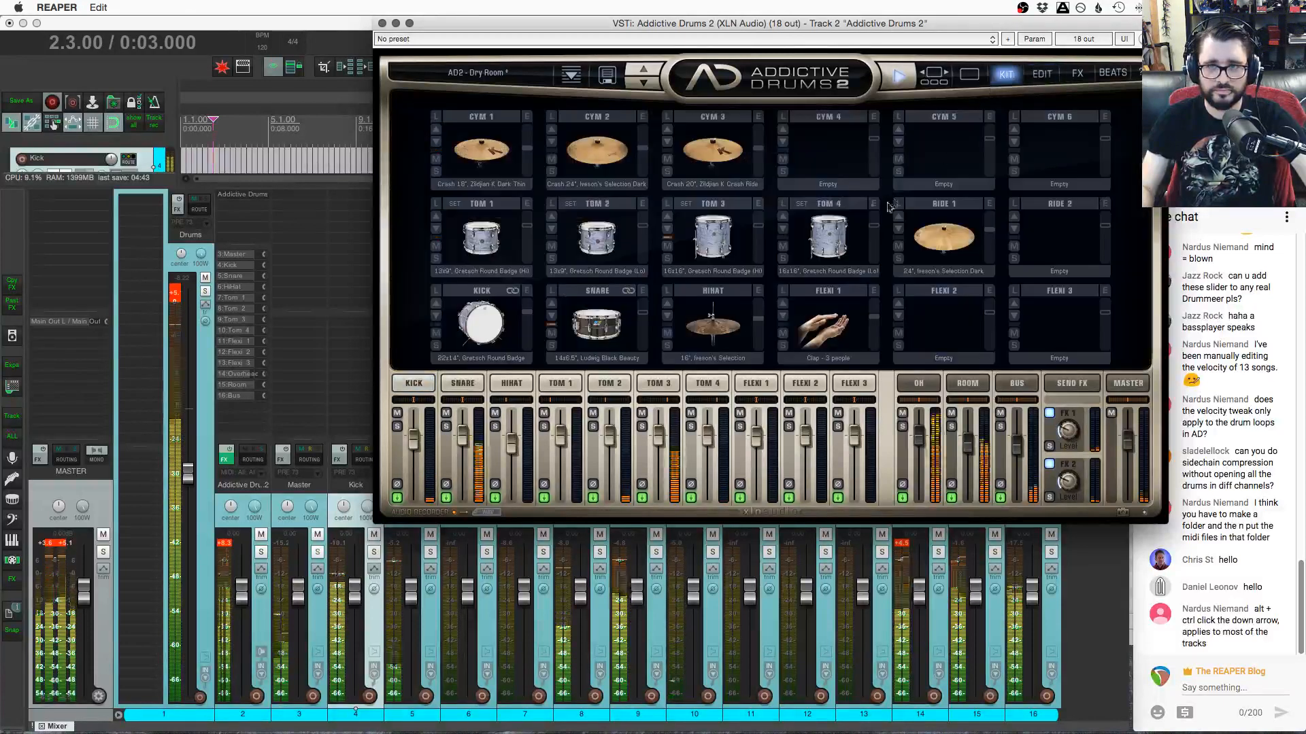
left_click(939, 78)
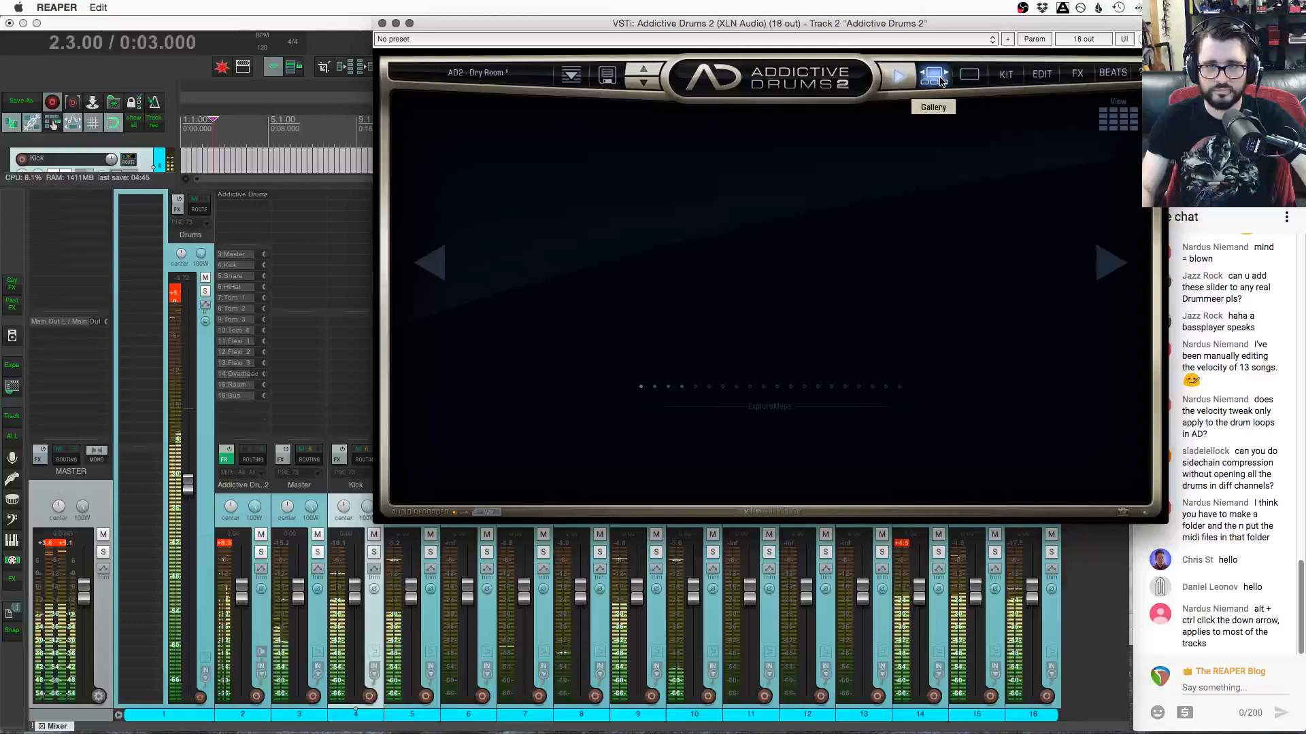
left_click(1118, 119)
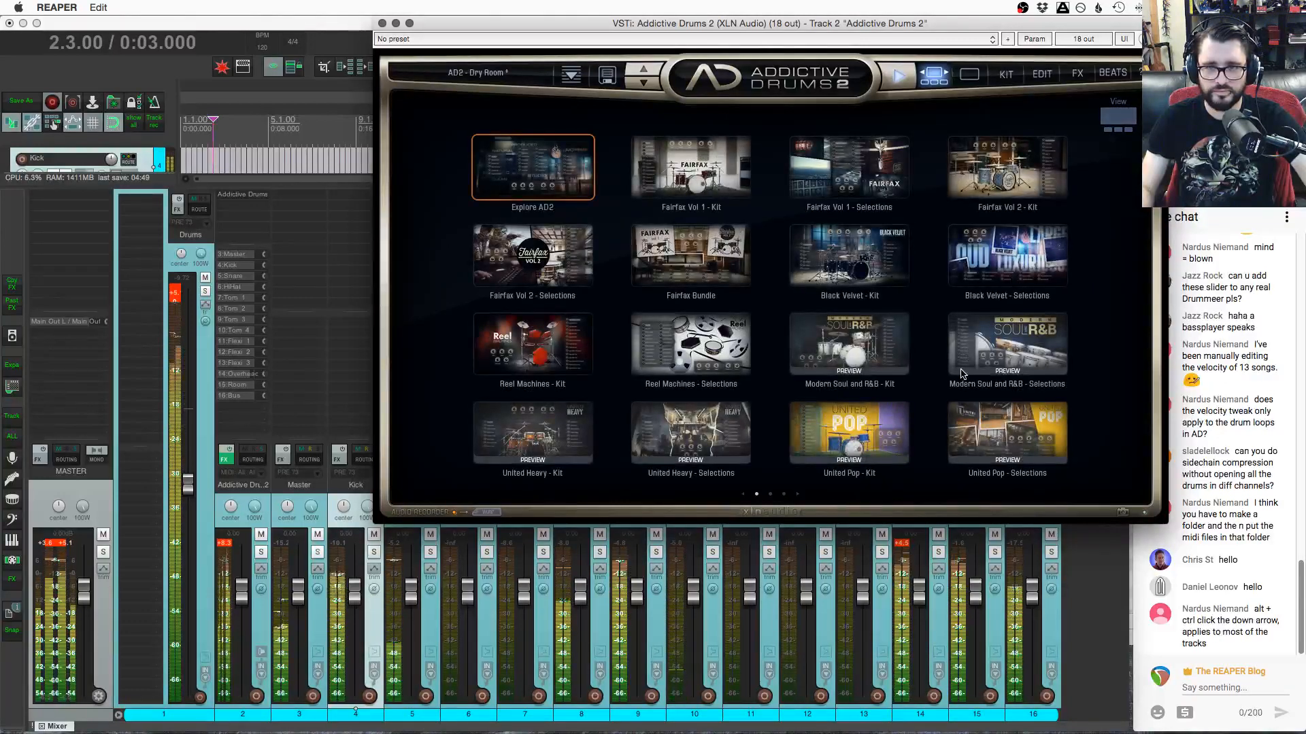
left_click(690, 343)
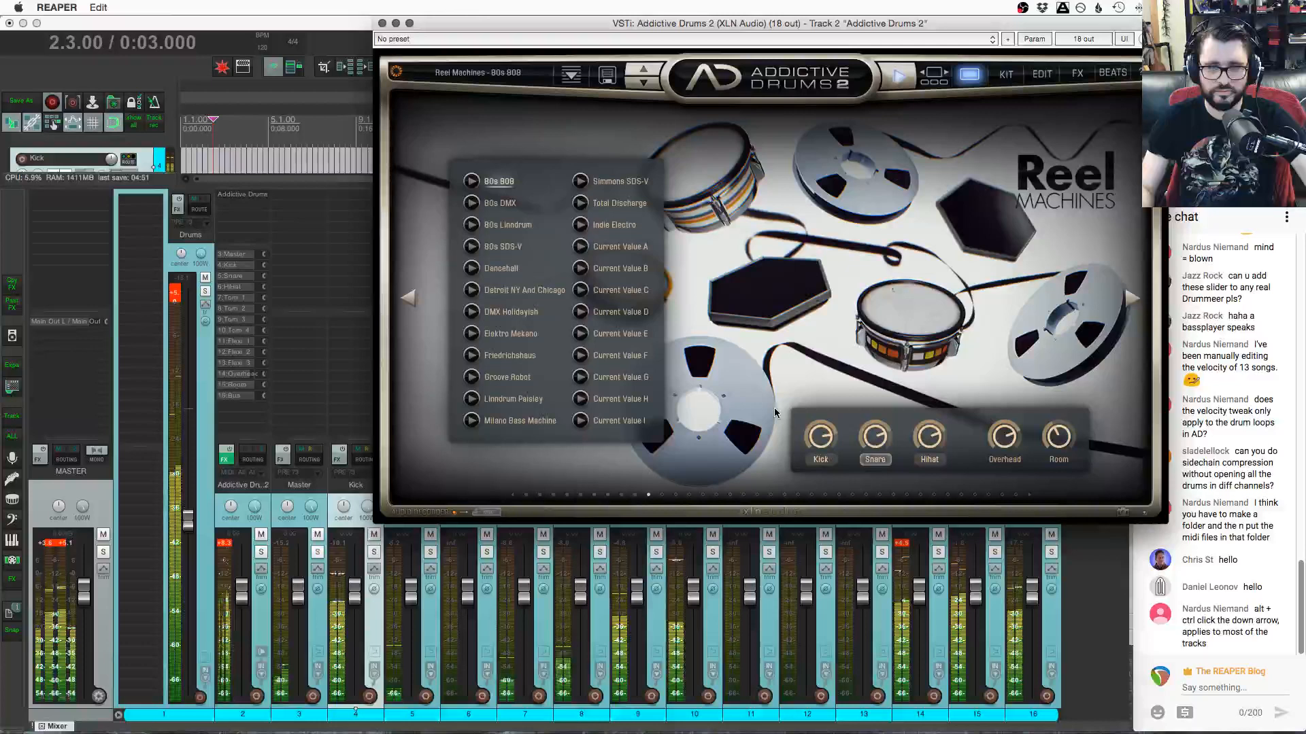
Try the Reel Machines presets Simmons SDS-V and Indie Electro while repositioning the plugin window above the mixer meters
left_click(583, 182)
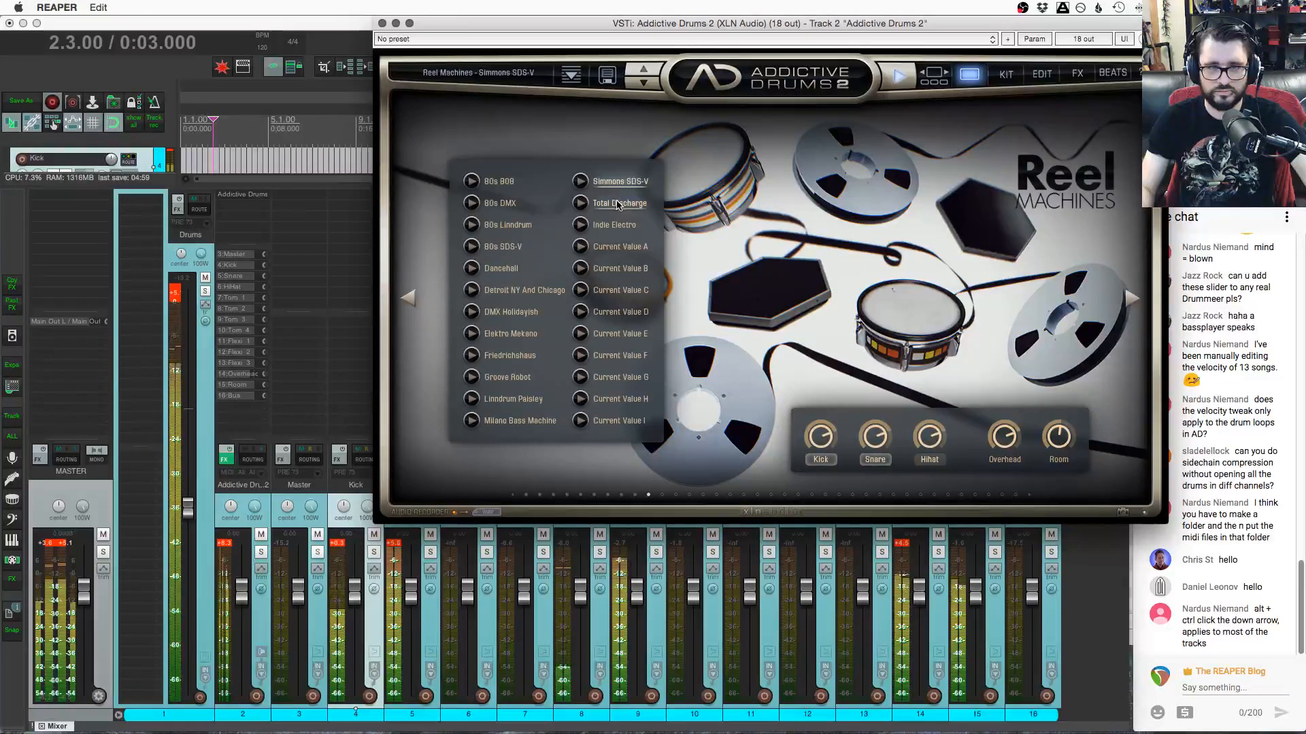
left_click_drag(634, 25, 443, 24)
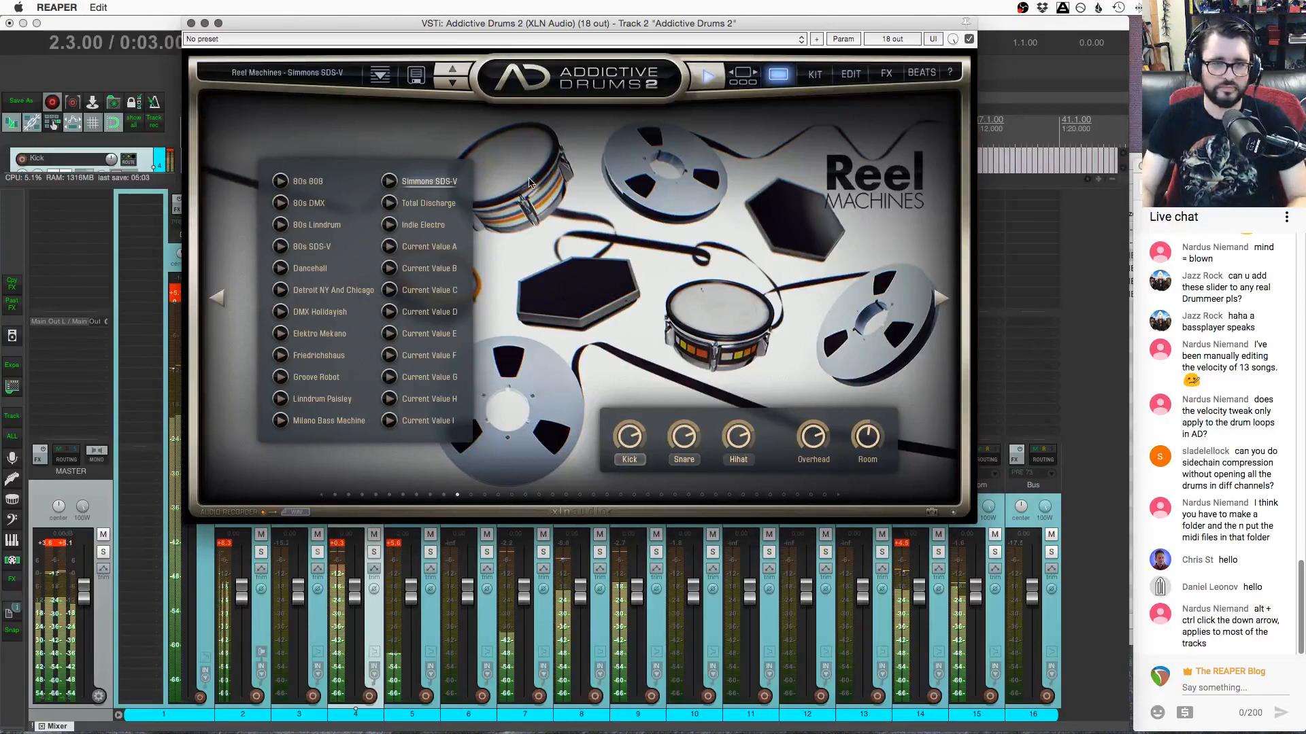
left_click(422, 224)
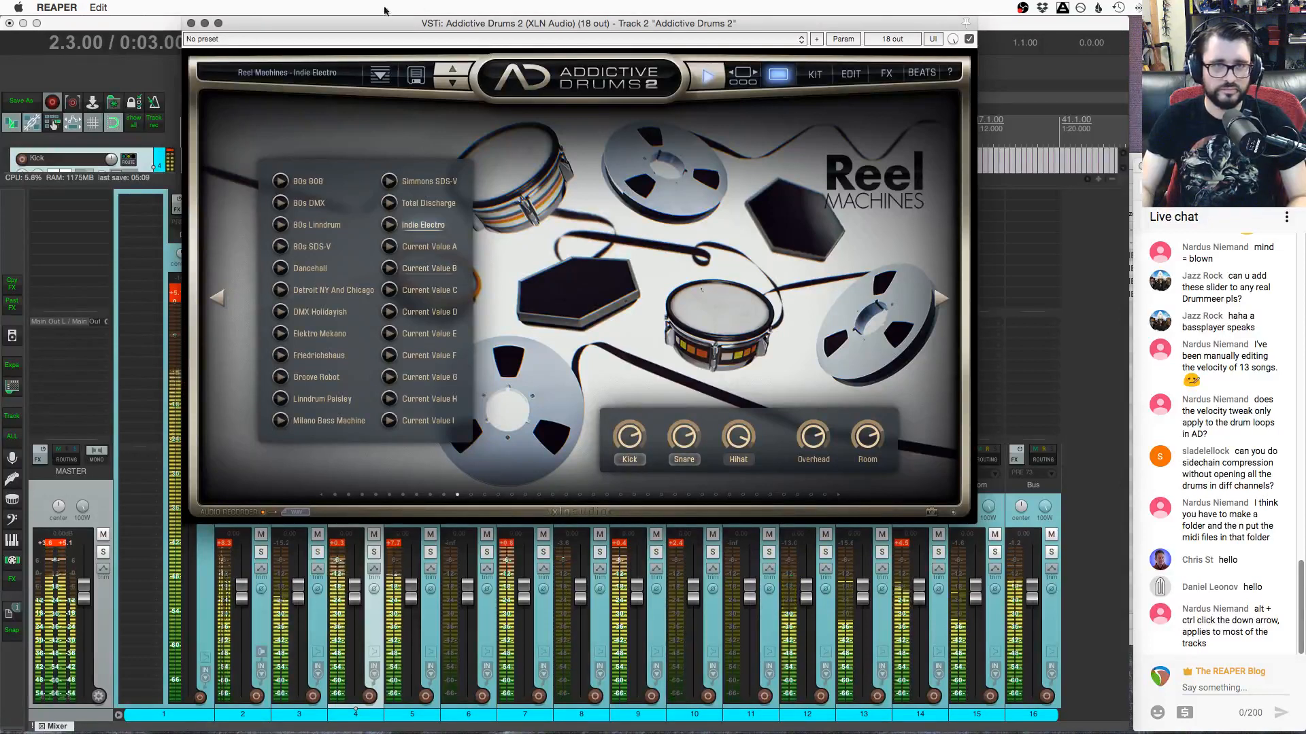
left_click_drag(385, 24, 426, 36)
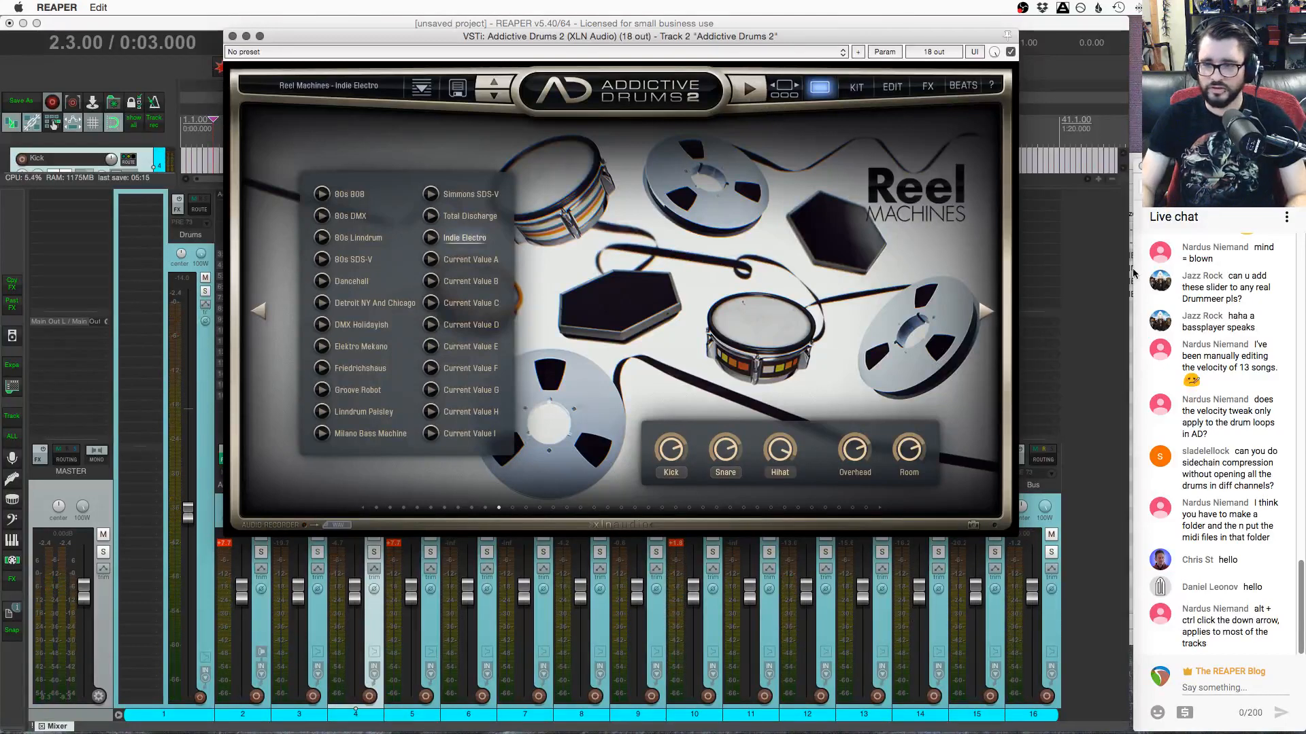
Deselect the tracks, show the Indie Electro preset's kit pieces, and lower the plugin window to uncover the transport
left_click(1096, 274)
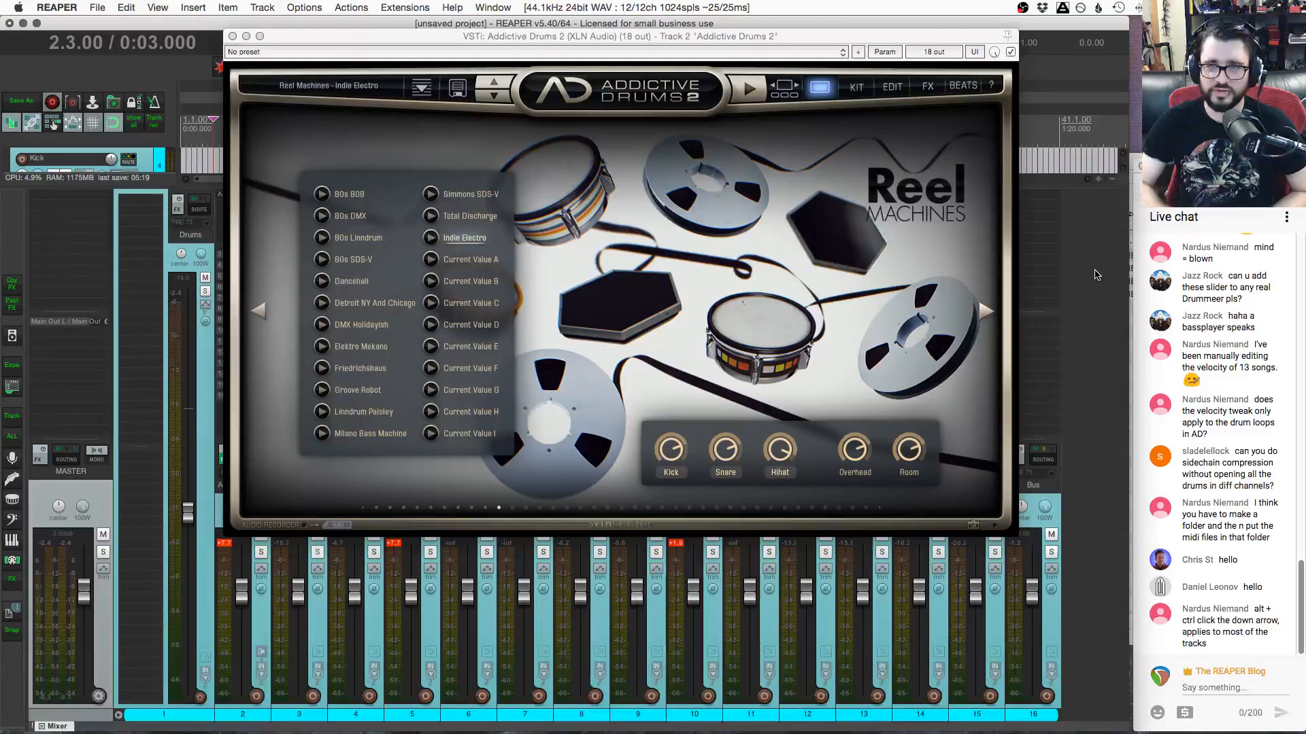
left_click(814, 89)
left_click(813, 90)
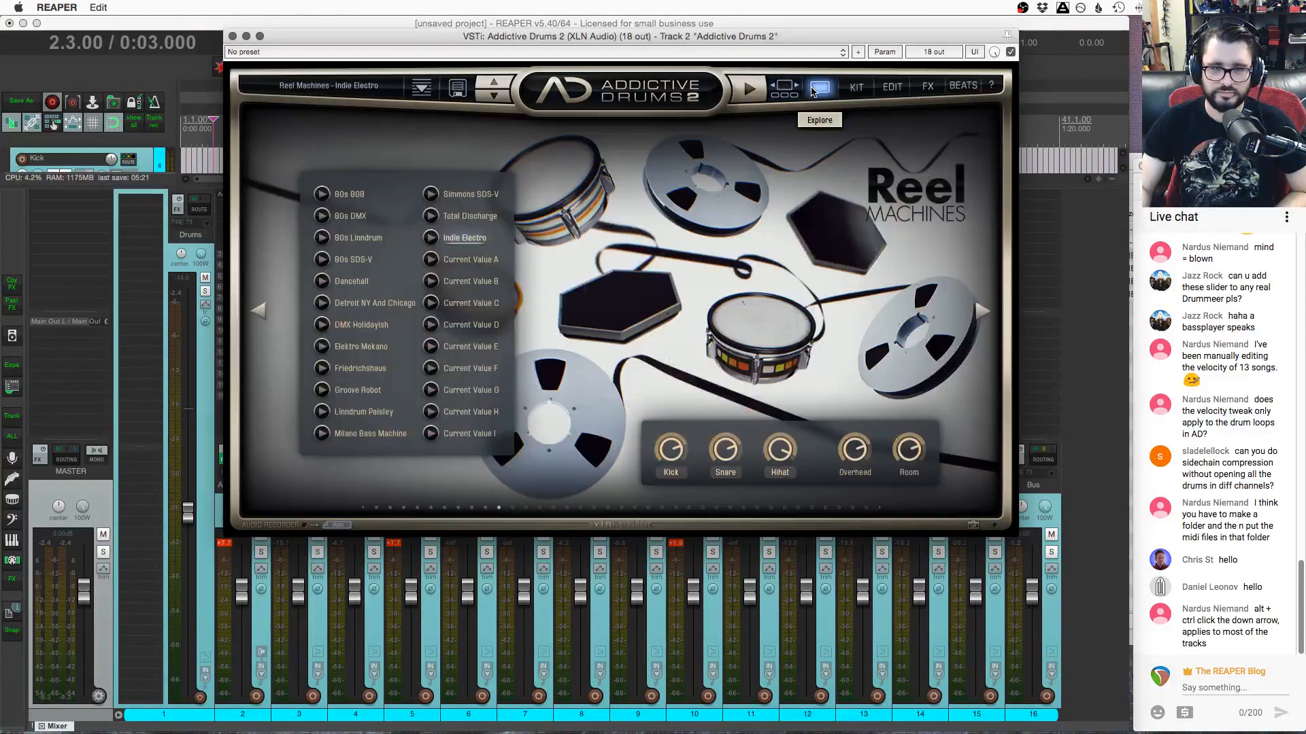
left_click(856, 91)
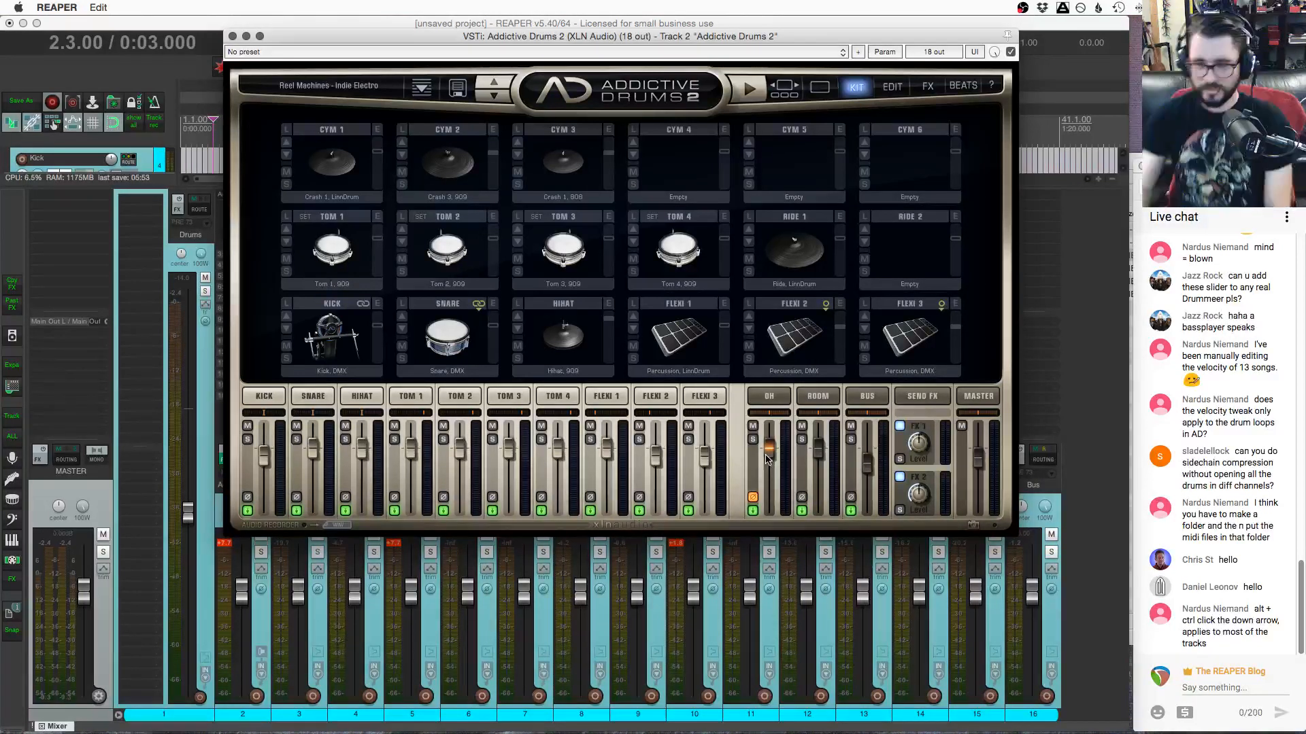
left_click_drag(305, 36, 328, 114)
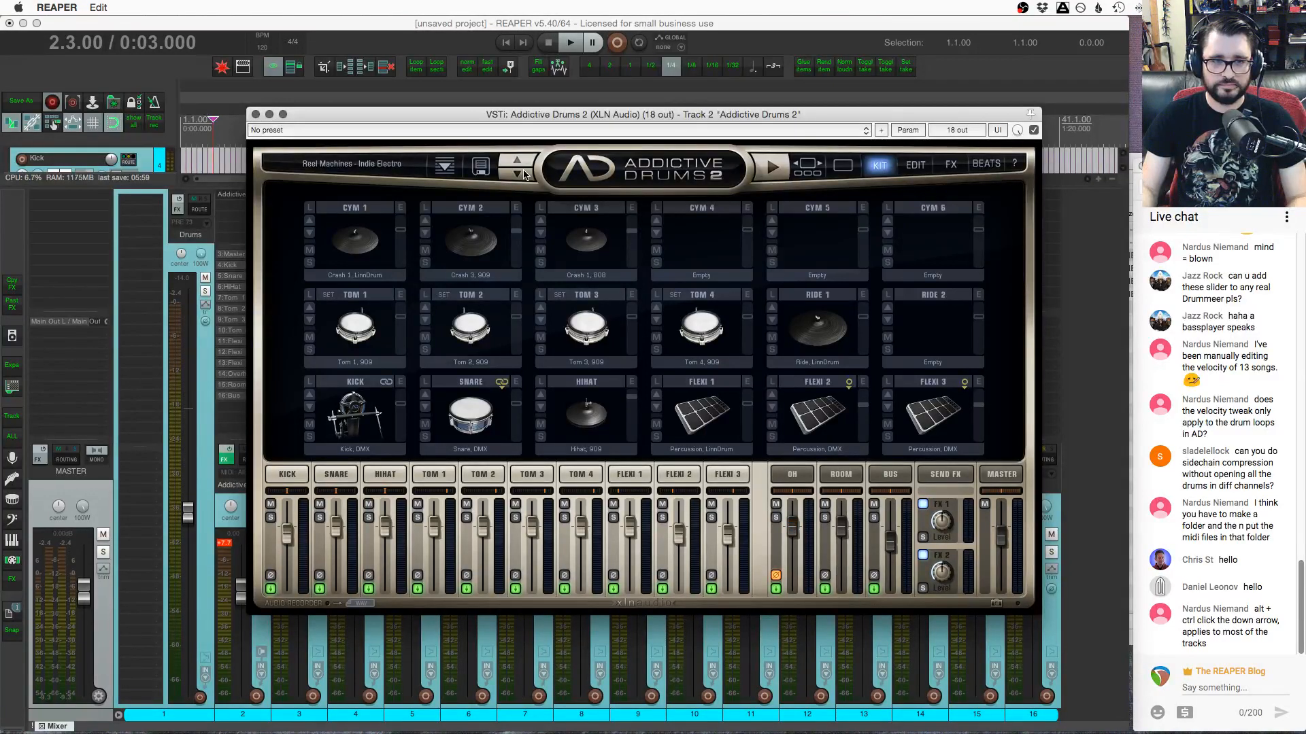
Start the beat preview, show the FX page, and load the Reel Machines - LinnDrum Dry preset from the preset browser
left_click(772, 167)
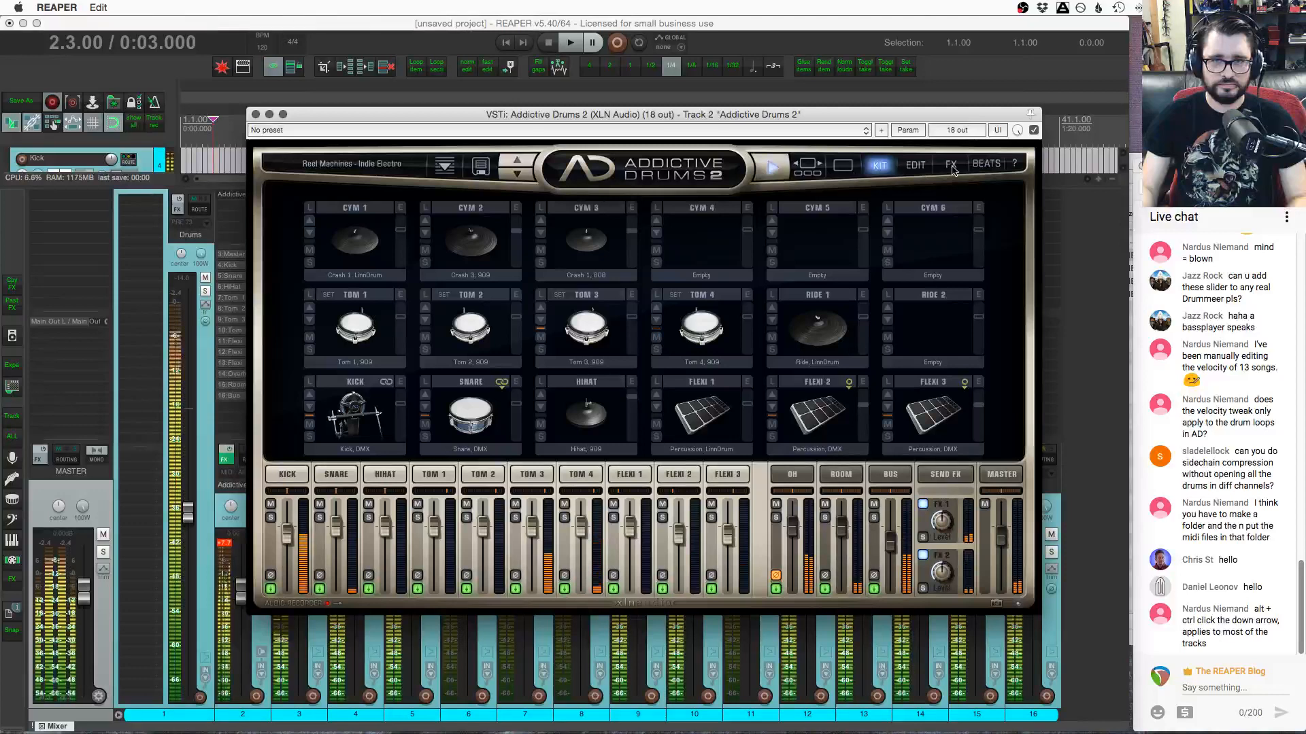
left_click(951, 166)
left_click(401, 170)
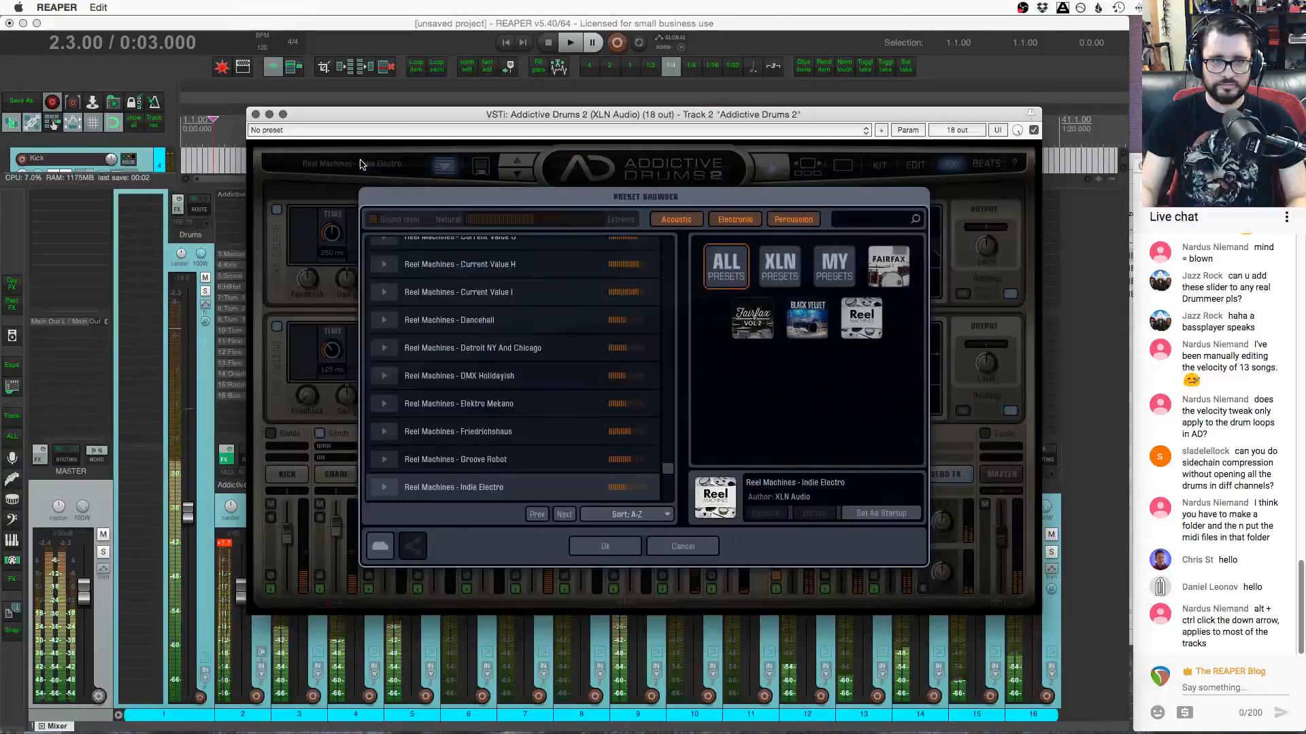
left_click(403, 176)
left_click(402, 170)
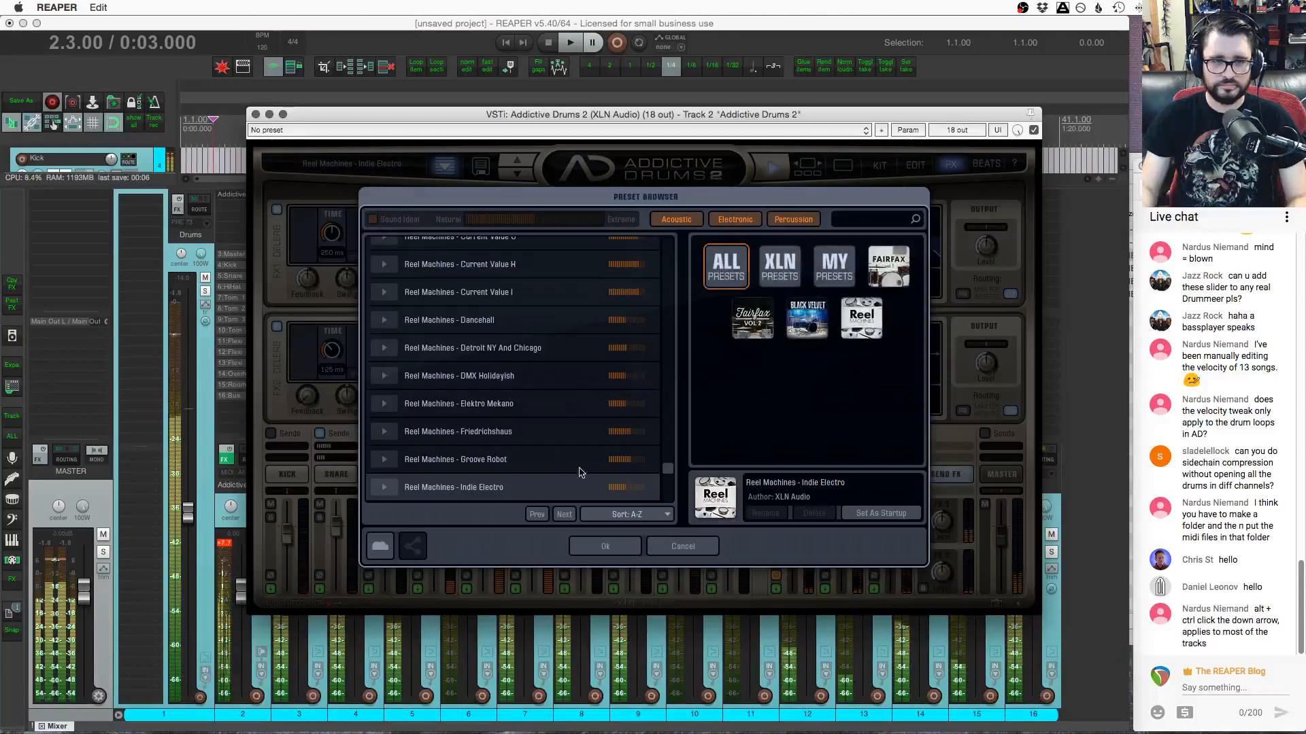
scroll(579, 472, "down", 3)
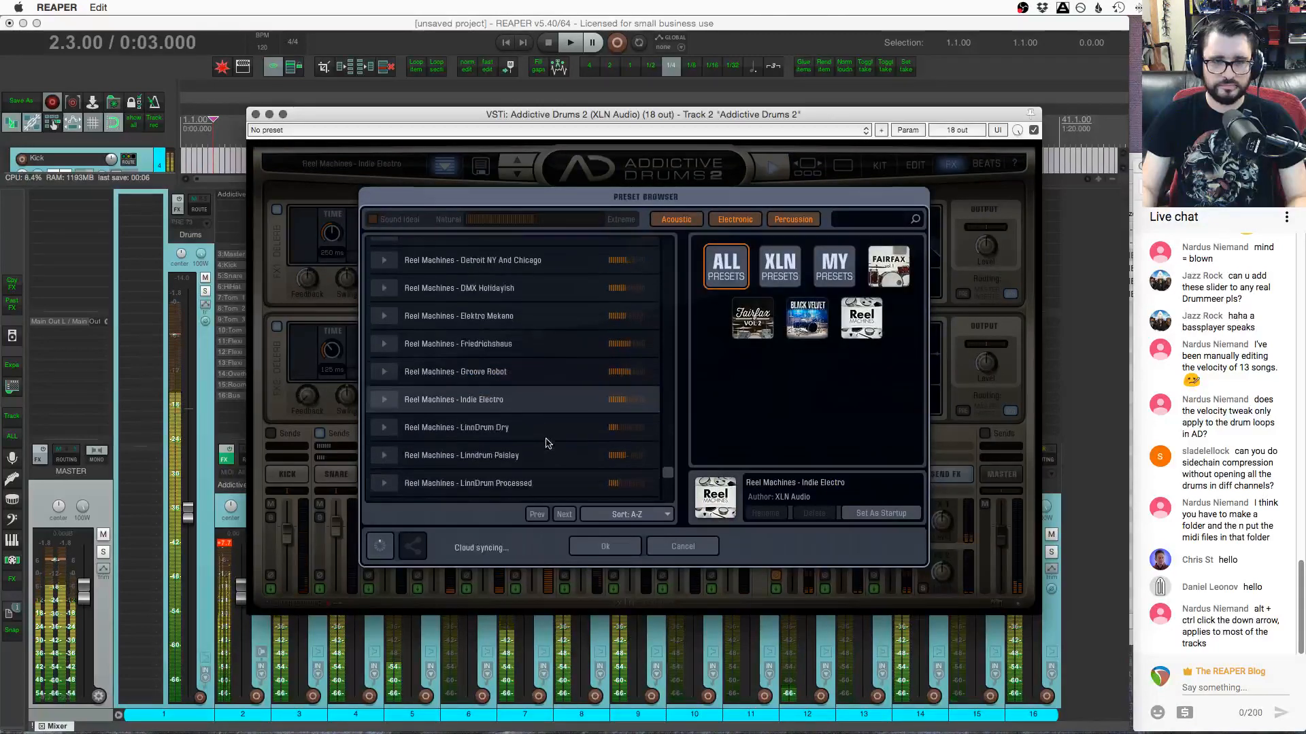
left_click(428, 436)
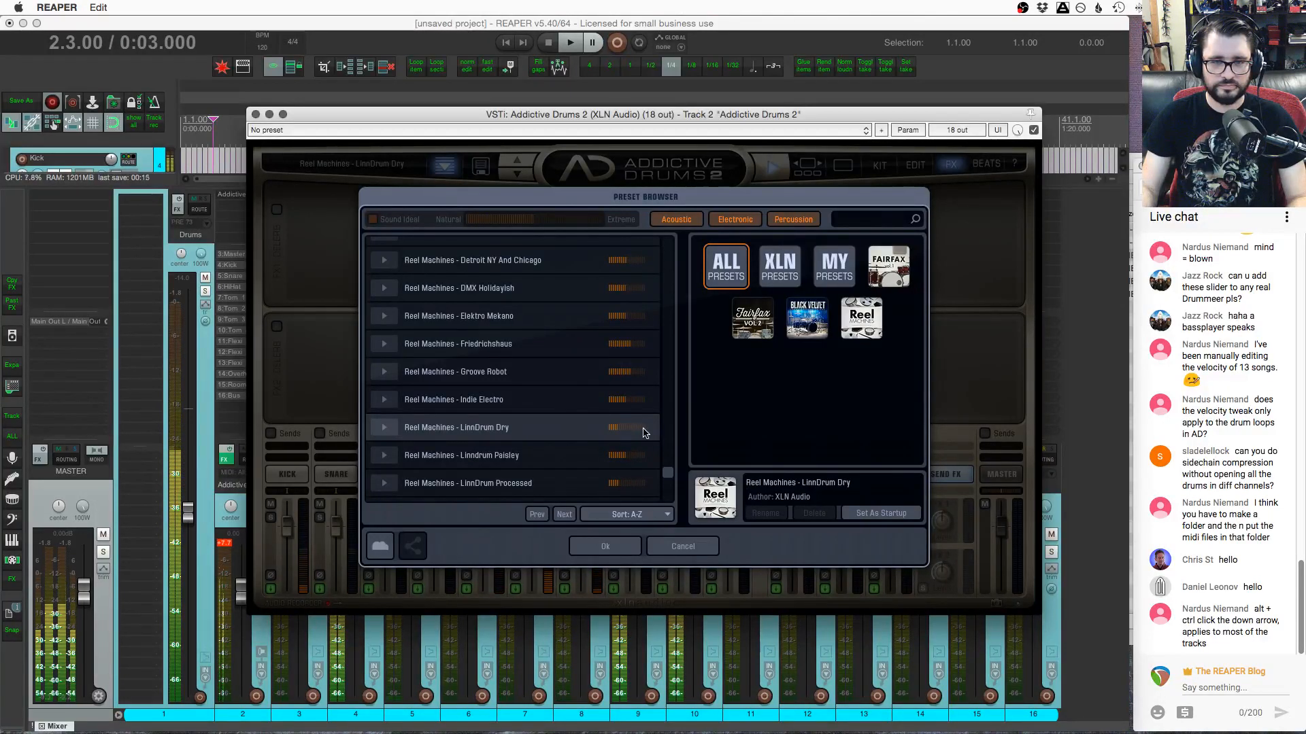
left_click(615, 547)
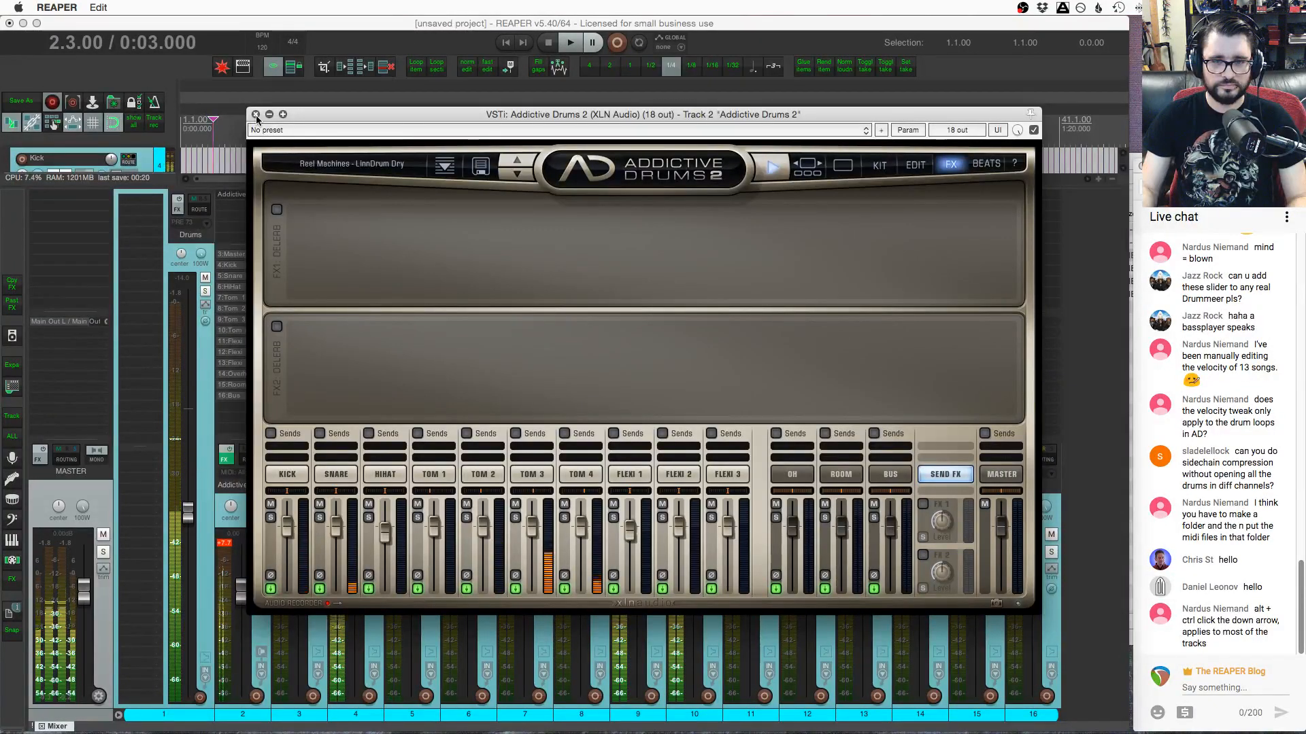
Show the beats library and stop the beat preview
left_click(979, 165)
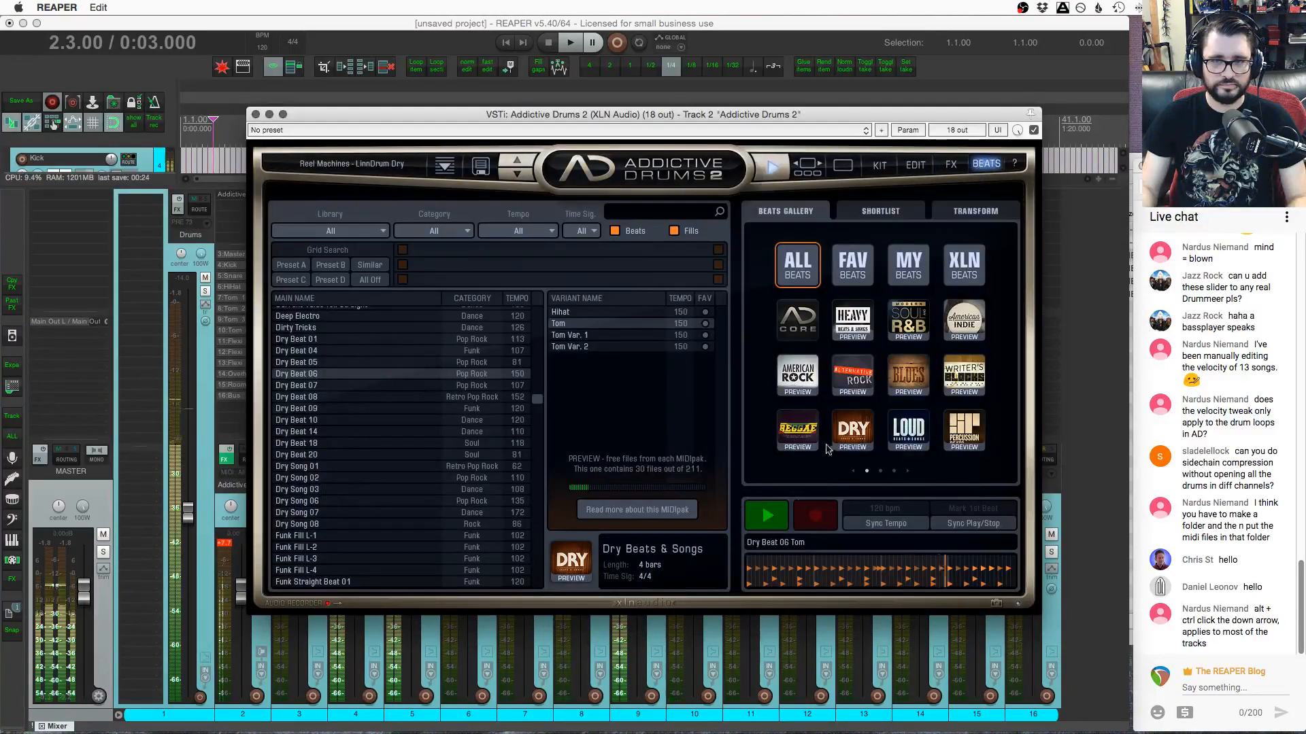
left_click(766, 524)
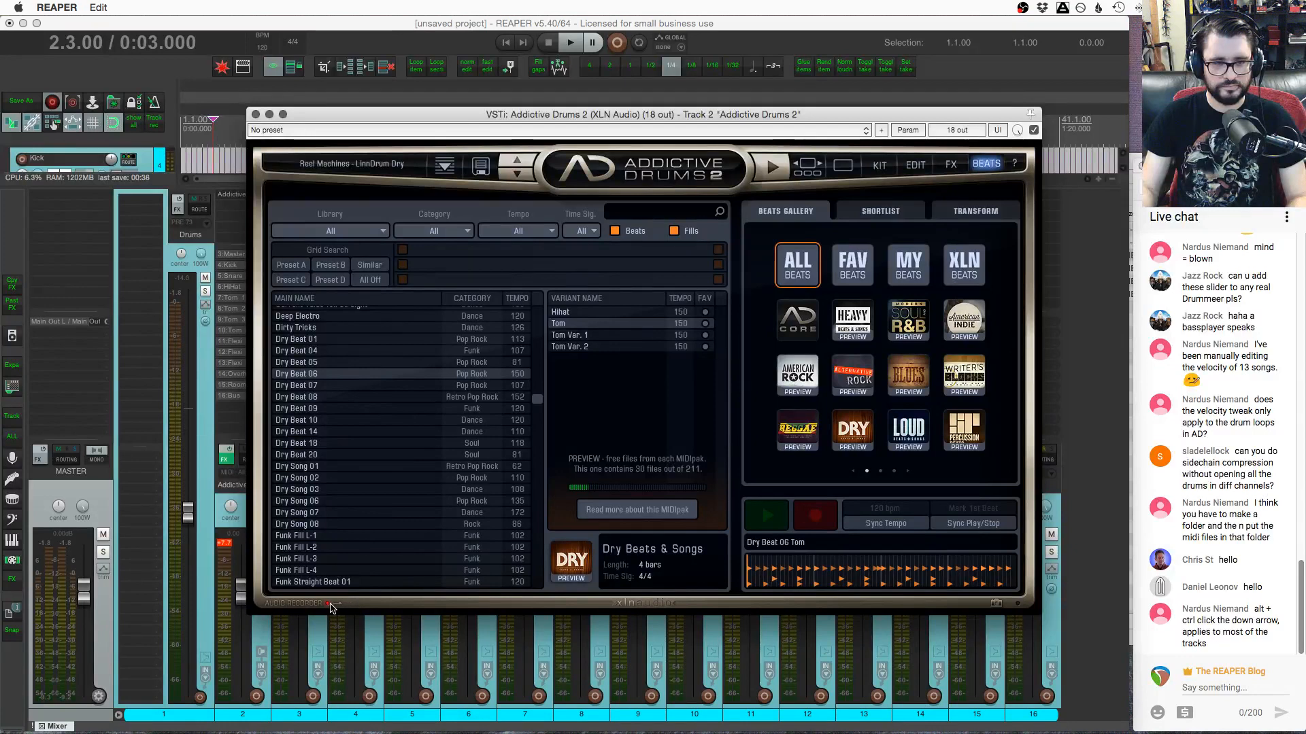
Show the Kick edit settings and route all kit-piece channels from Kick to Flexi 3 to Master, leaving out OH, Room and Bus
left_click(896, 162)
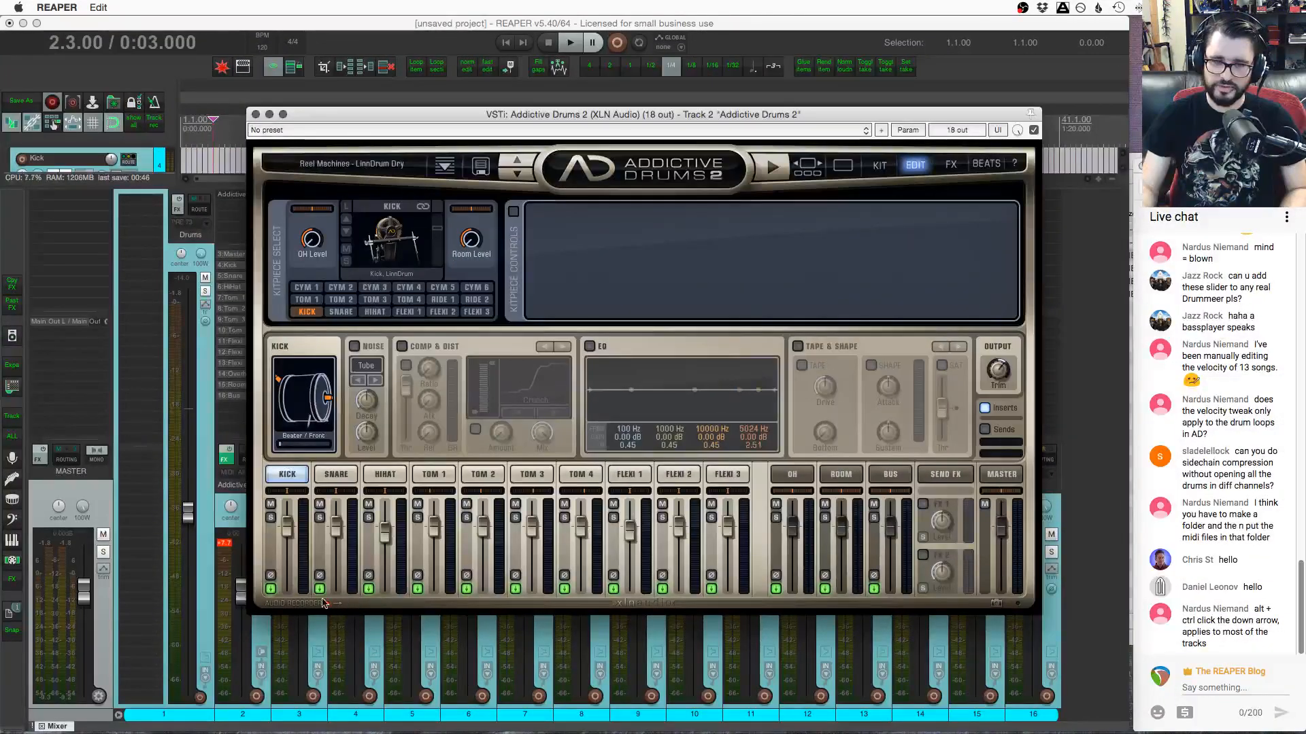
left_click(271, 590)
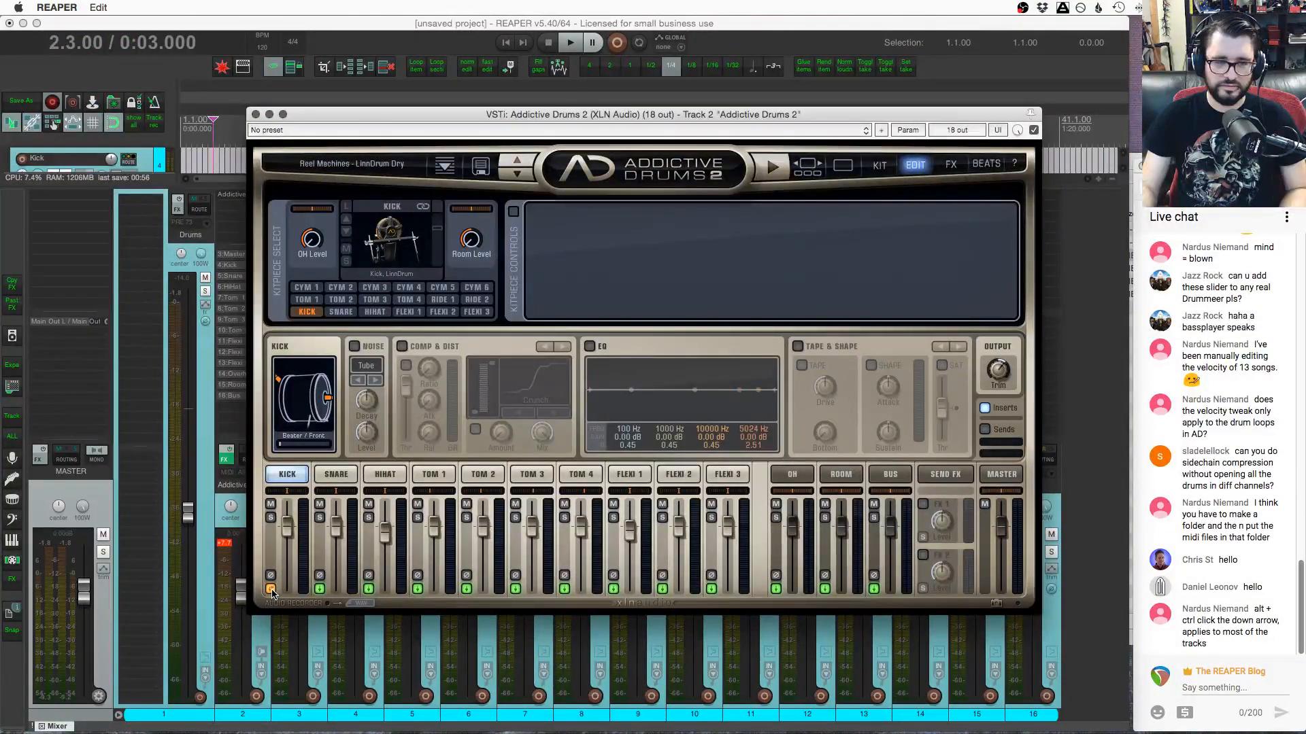
left_click(271, 591)
left_click(315, 522)
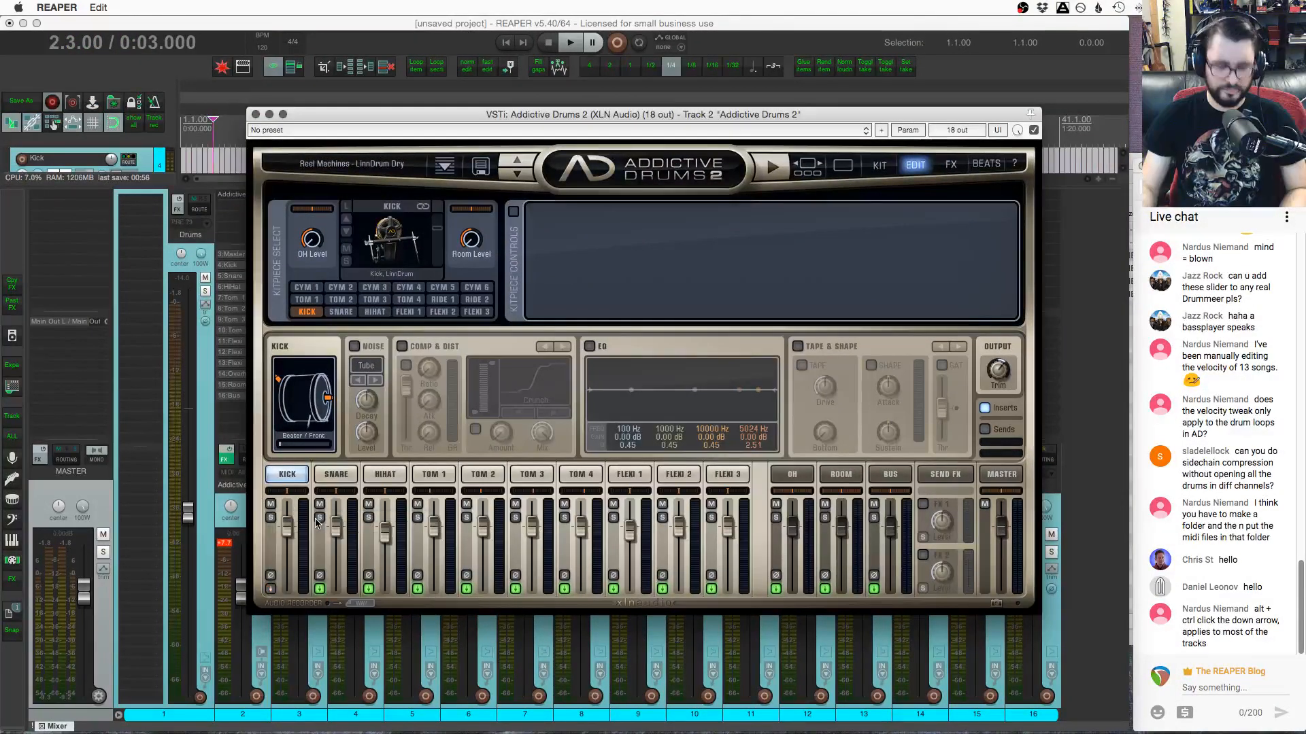
left_click(319, 589)
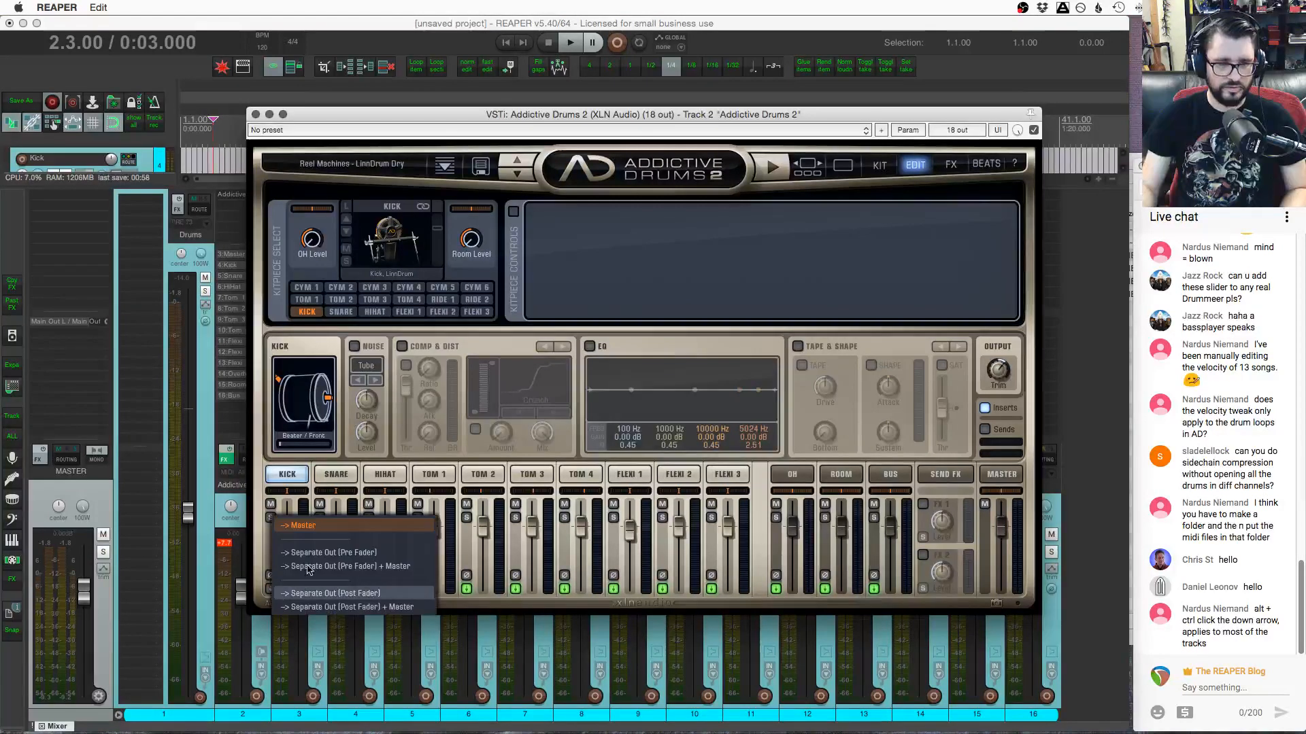
left_click(317, 526)
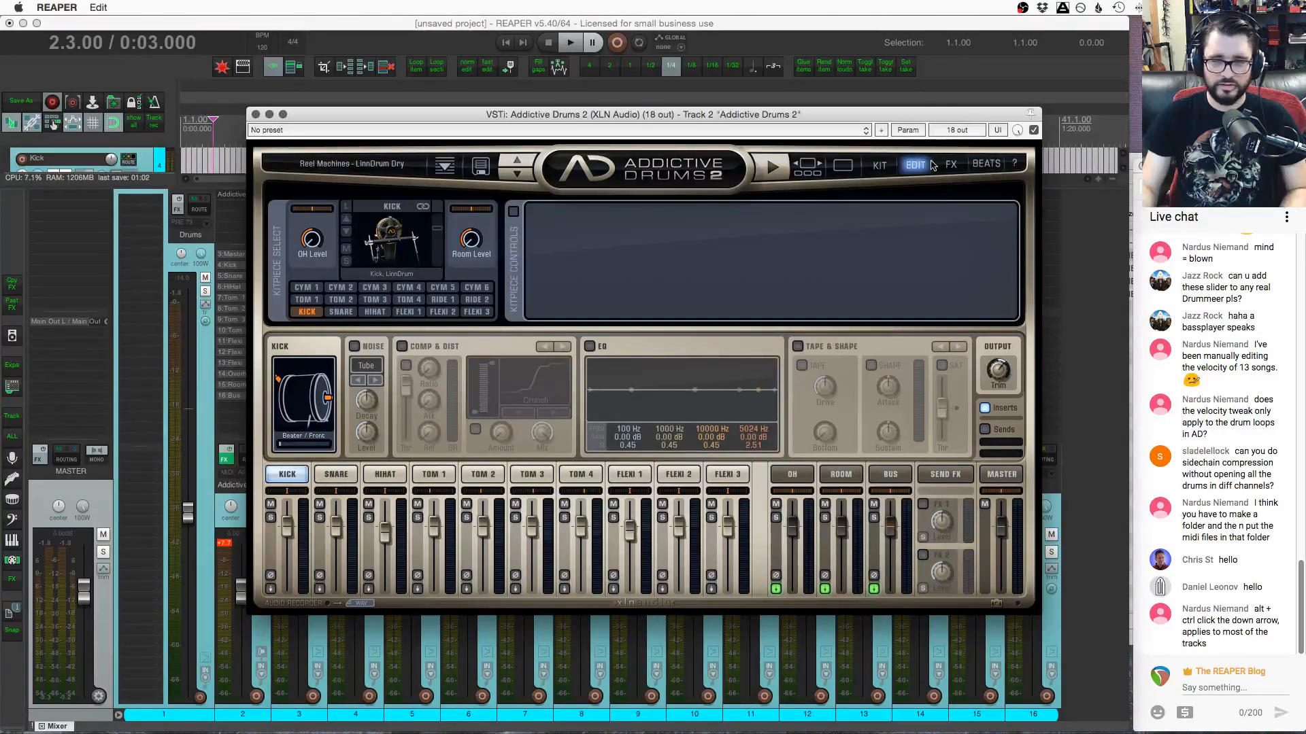
Play the beat preview to check the channel levels with the Master routing, and stop it
left_click(772, 169)
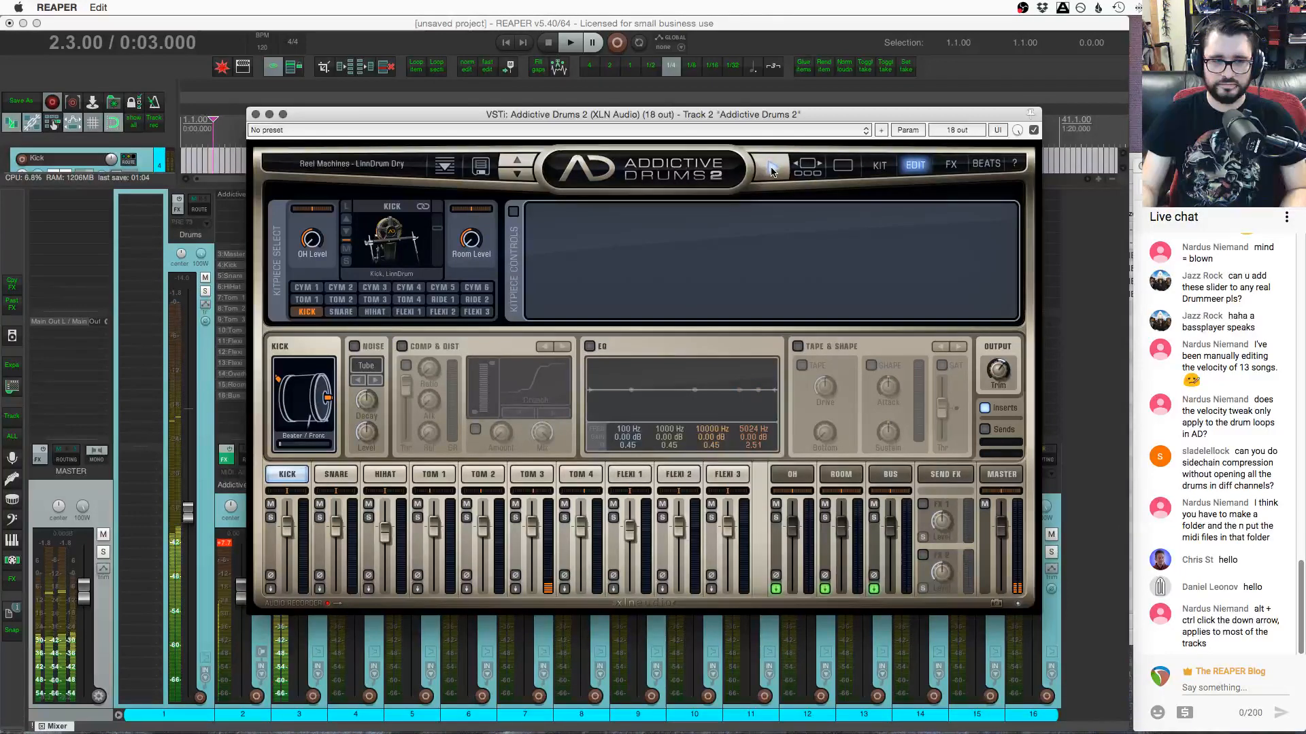
left_click(772, 168)
left_click(771, 169)
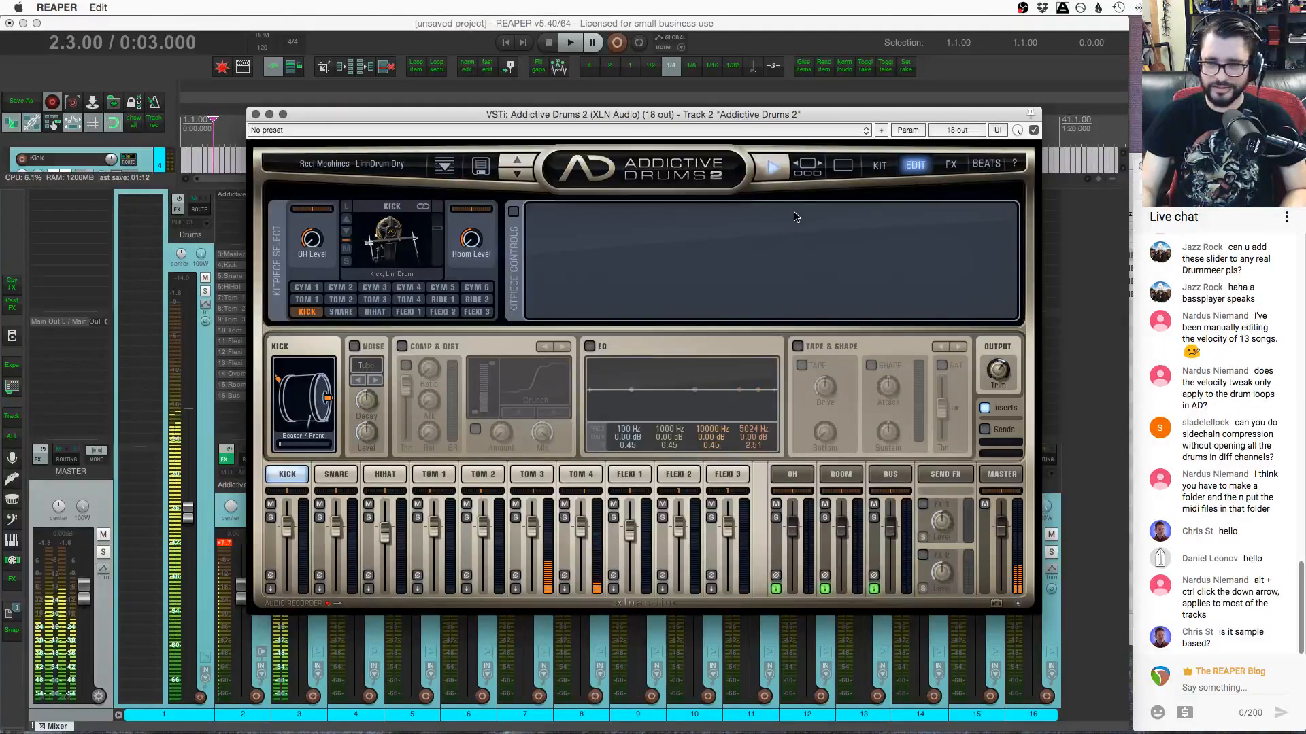
left_click(772, 169)
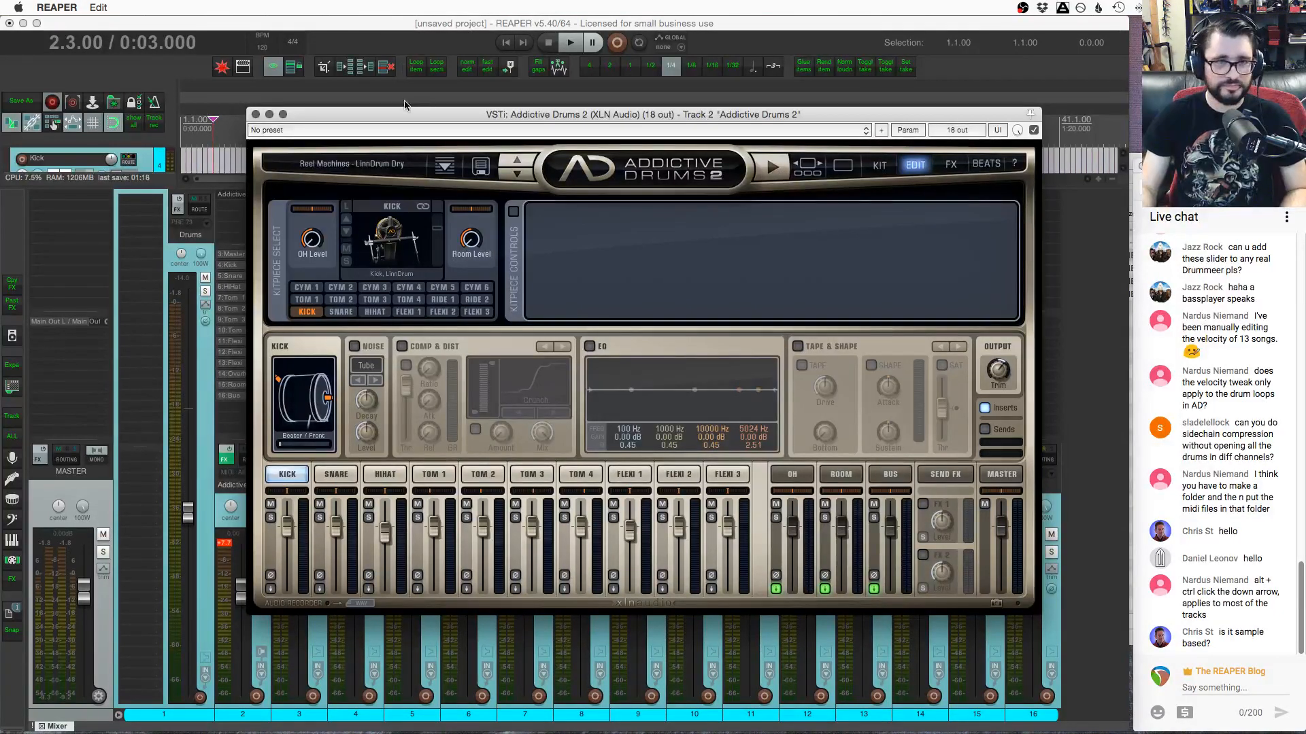
Insert the recorded Wave file from Addictive Drums 2 as an item on the Kick track, at about bar 6
left_click_drag(413, 118, 361, 218)
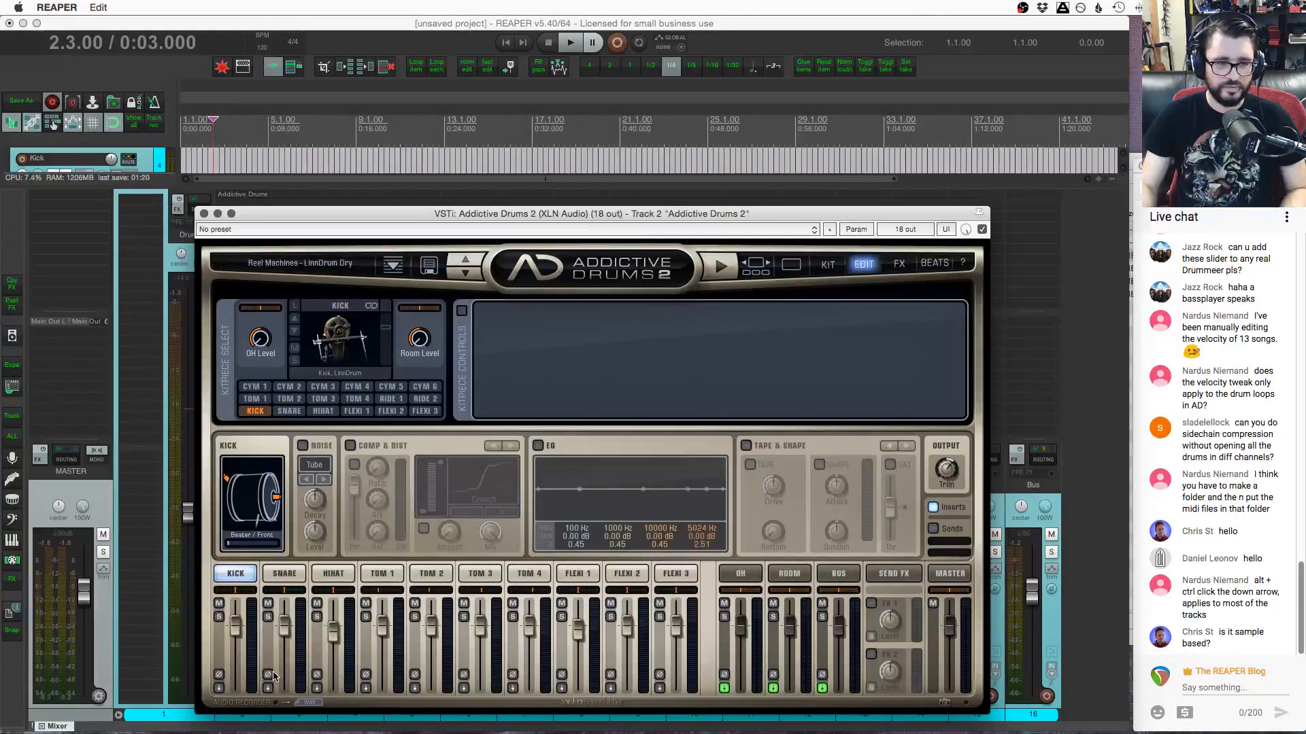
left_click_drag(308, 702, 297, 161)
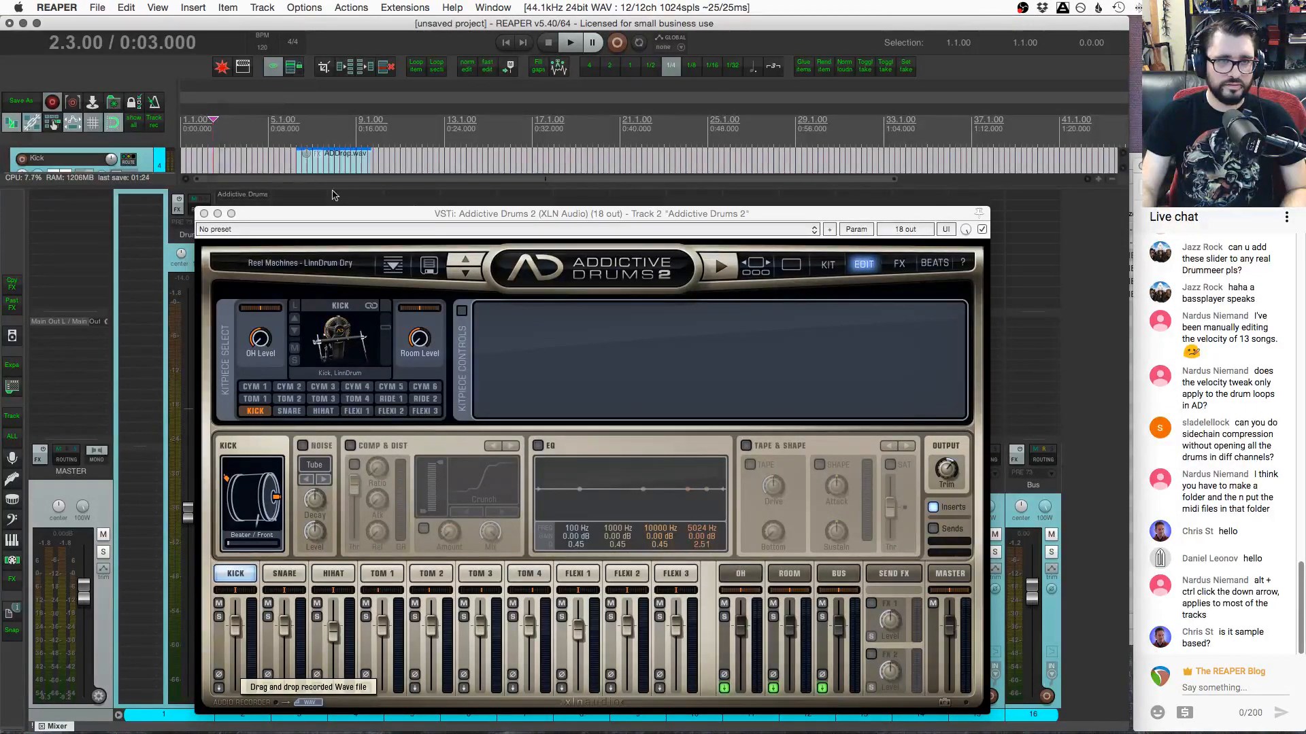
Look at the FX and Beats pages of Addictive Drums 2 and return to the Edit page
left_click(898, 264)
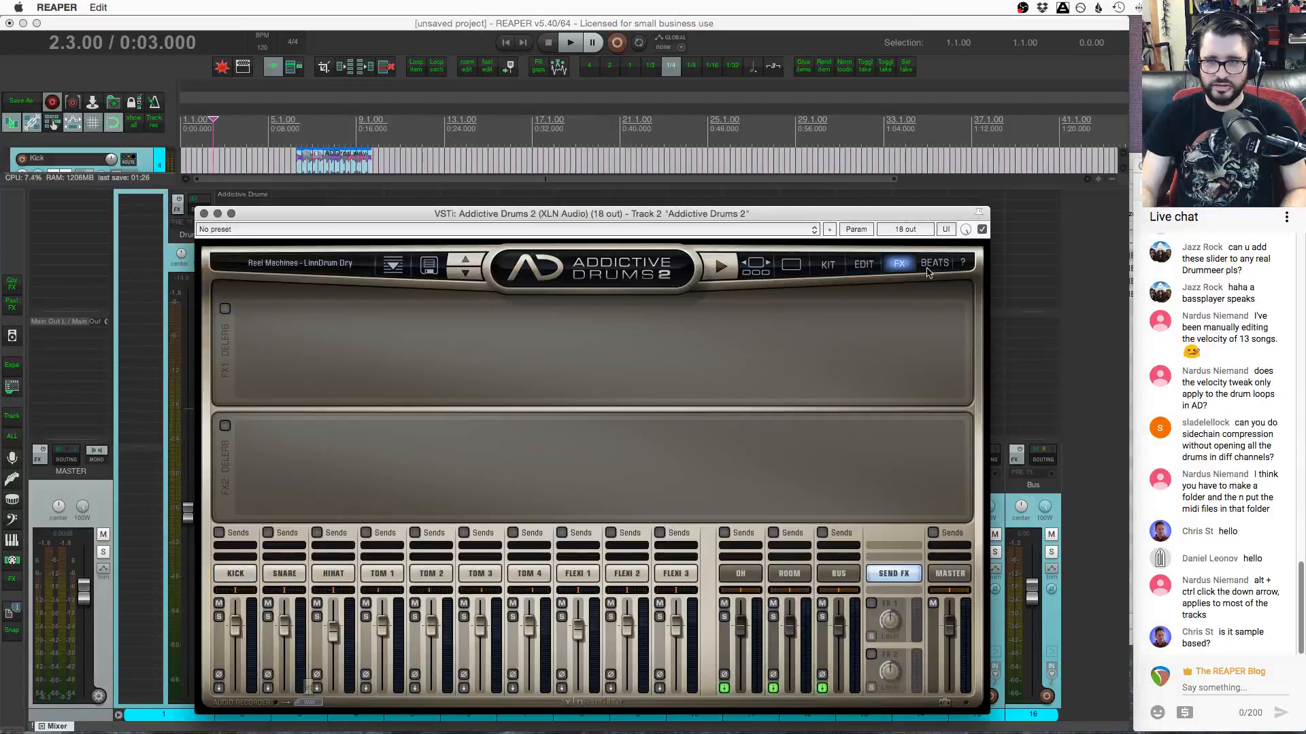
left_click(935, 263)
left_click(901, 265)
left_click(862, 265)
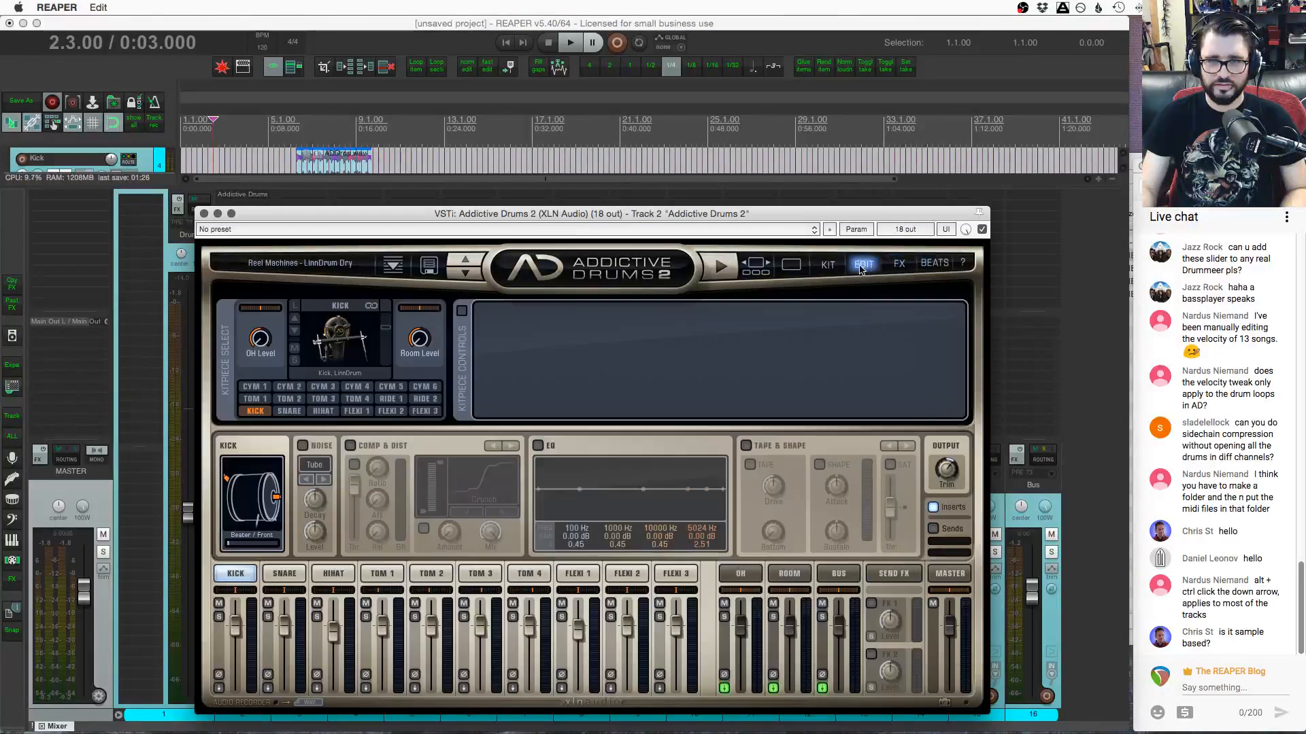
Enable the hi-hat's kitpiece controls with the pitch and volume envelopes, try its Pitch section, and return to the Kick settings
left_click(333, 575)
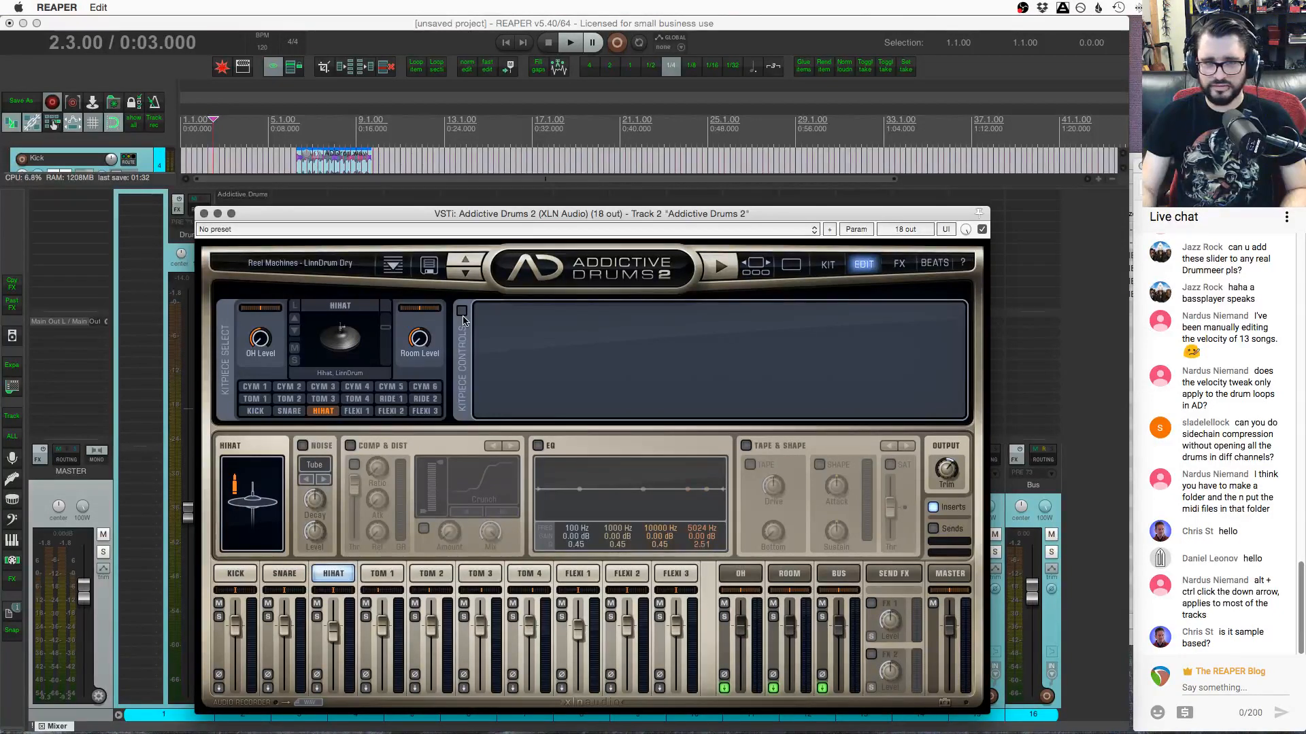
left_click(461, 311)
left_click(596, 312)
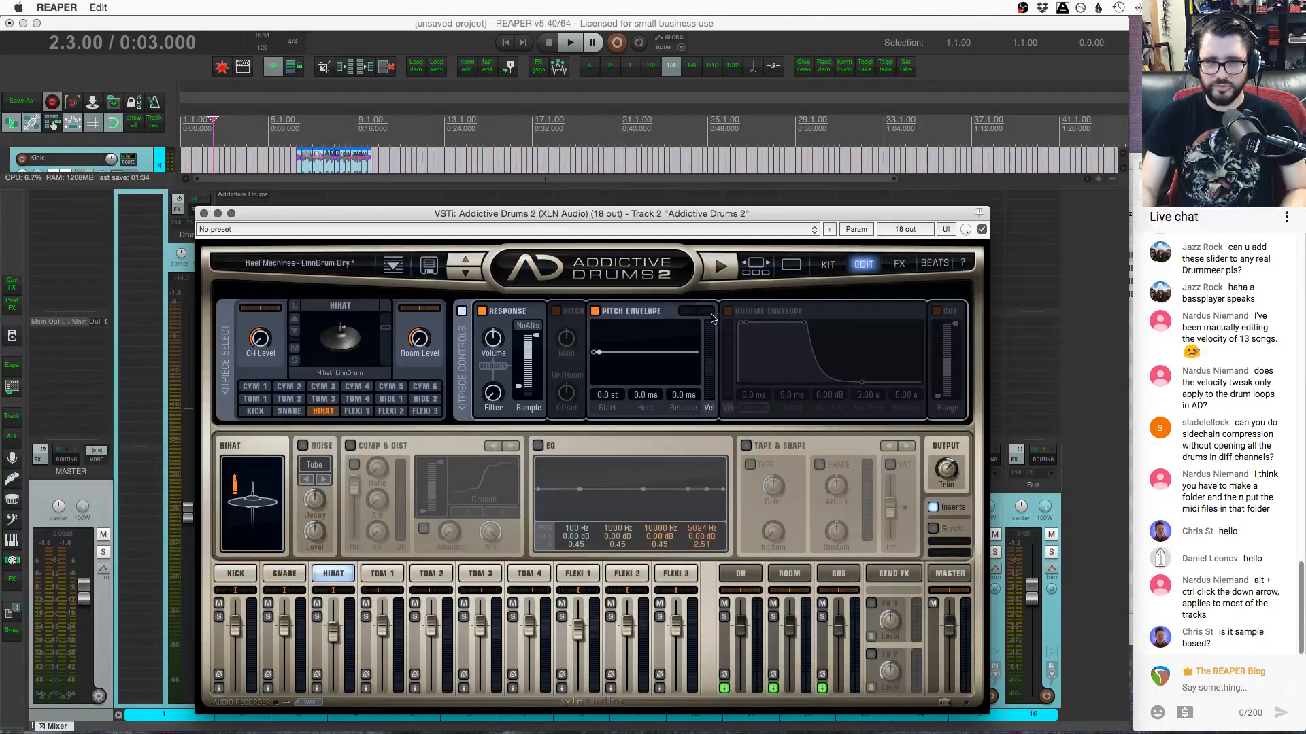
left_click(728, 312)
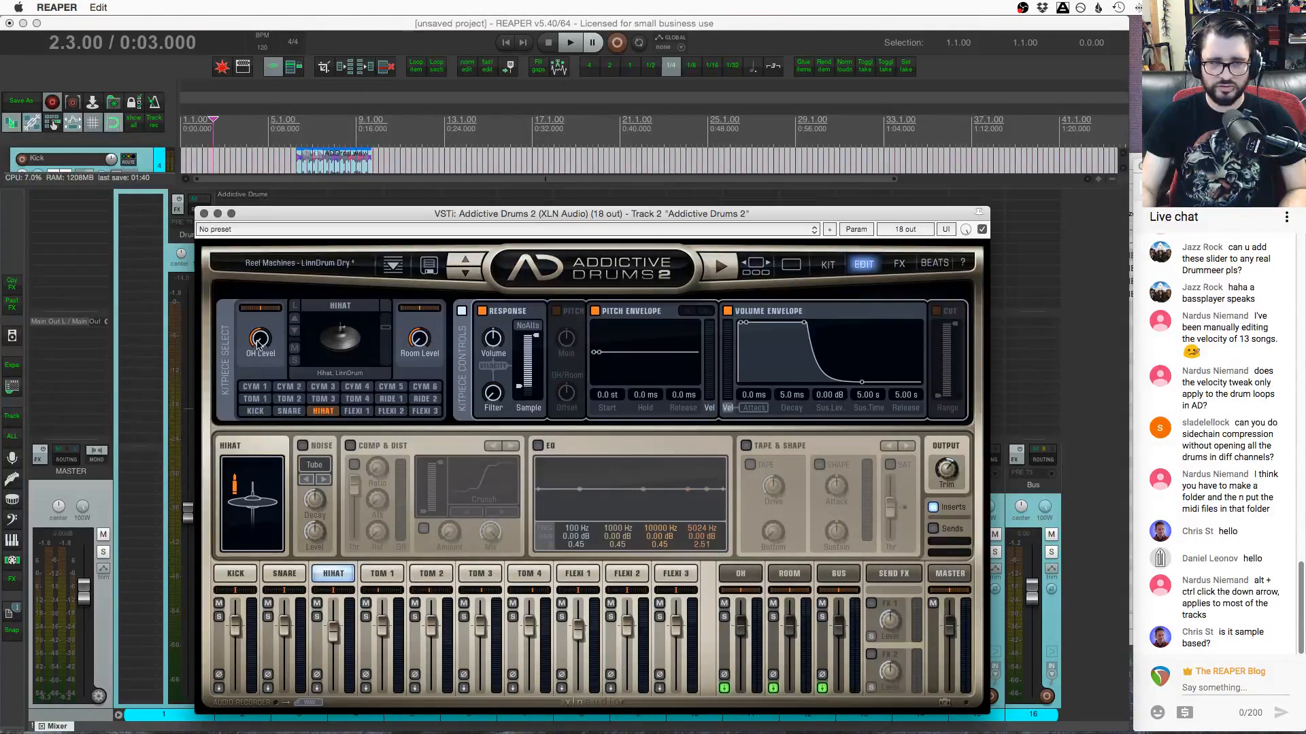
mouse_move(259, 340)
left_mouse_down()
mouse_move(256, 371)
mouse_move(251, 325)
left_mouse_up()
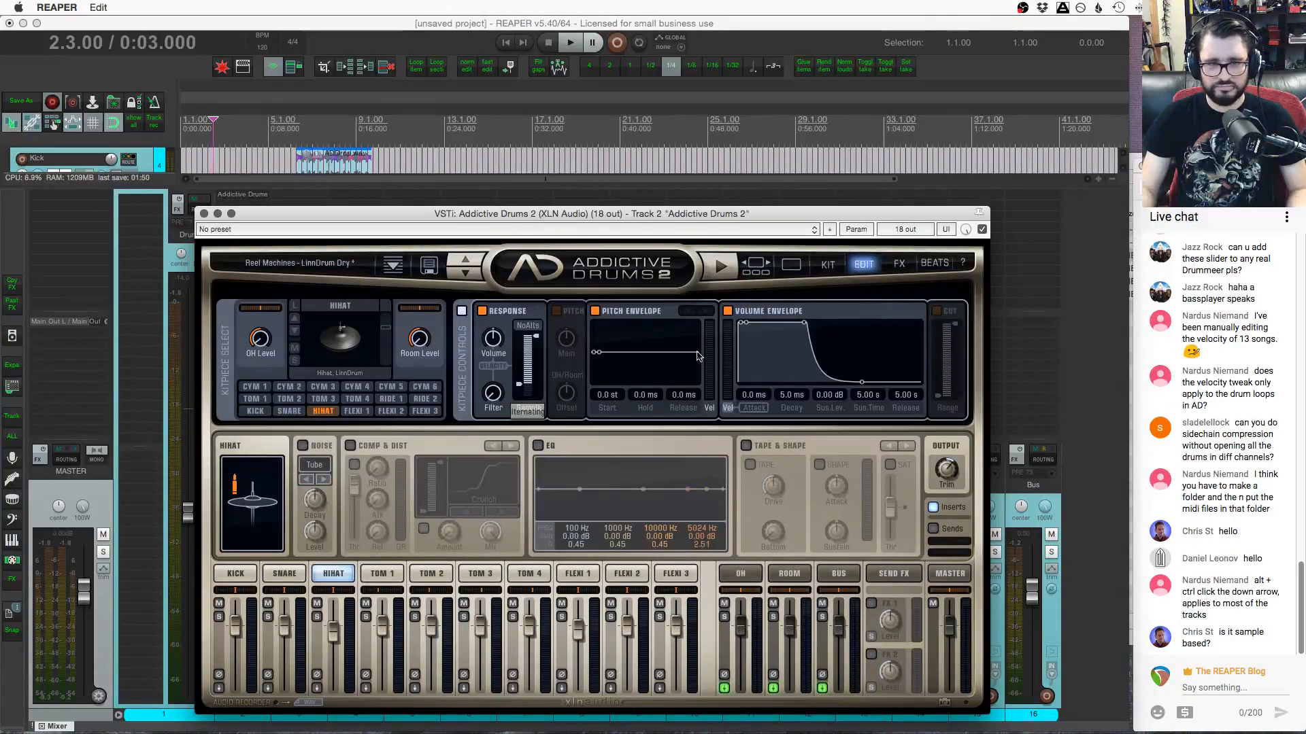
left_click(556, 311)
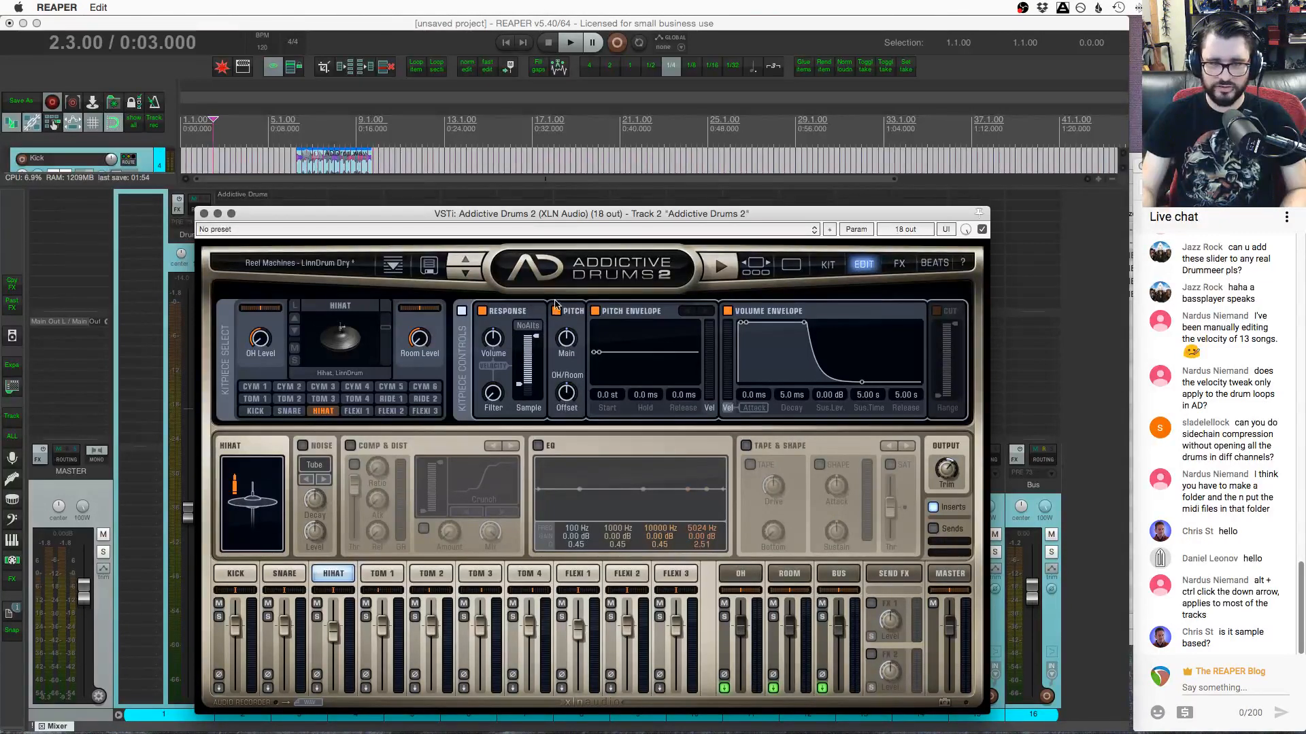
left_click(556, 310)
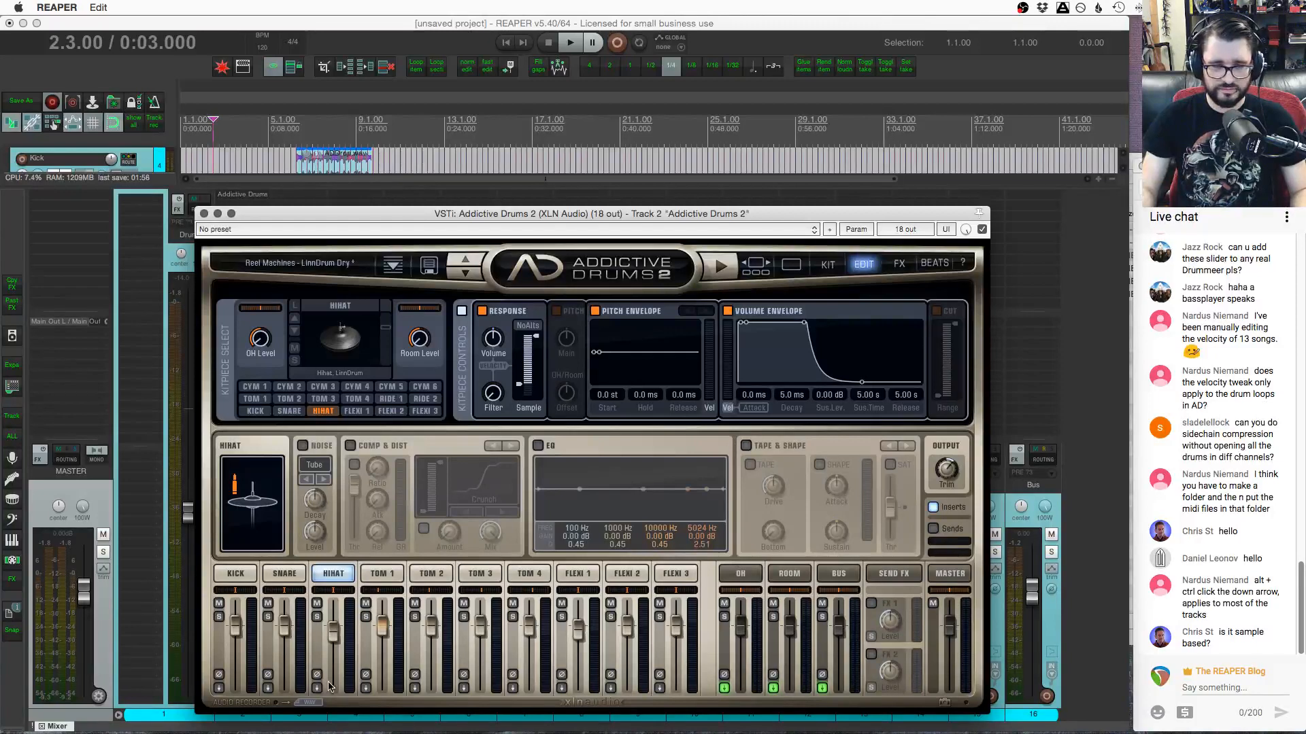
left_click(236, 574)
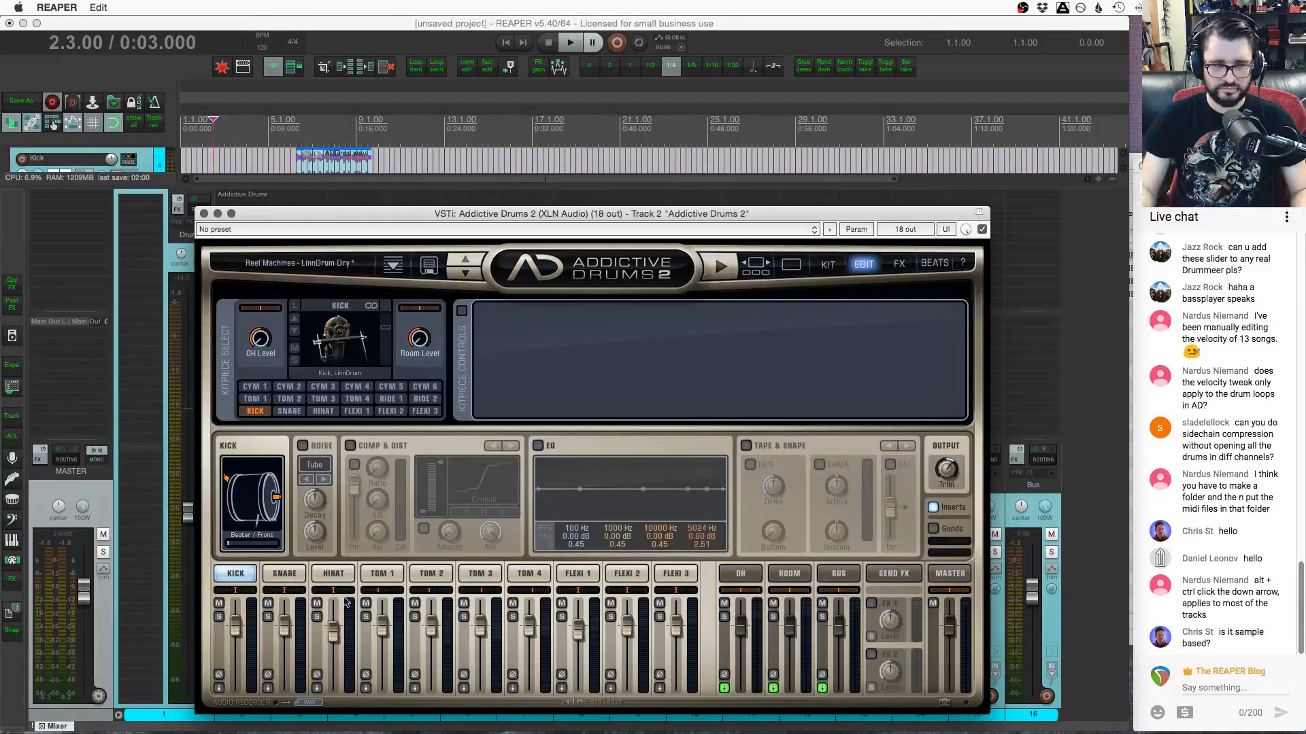
Close the mixer and the Addictive Drums 2 window, and move the recorded wave item from the Kick track to the Drums track
left_click_drag(336, 216, 376, 156)
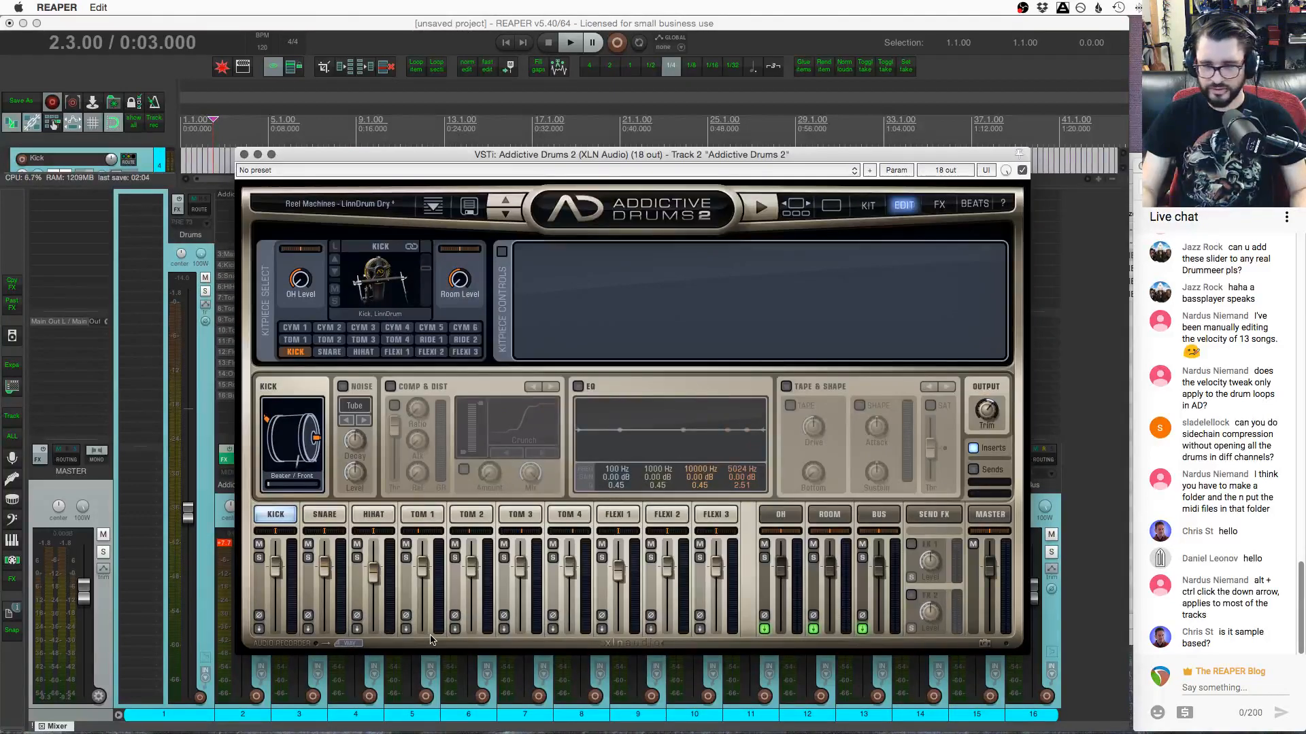
left_click(210, 603)
key("super+m")
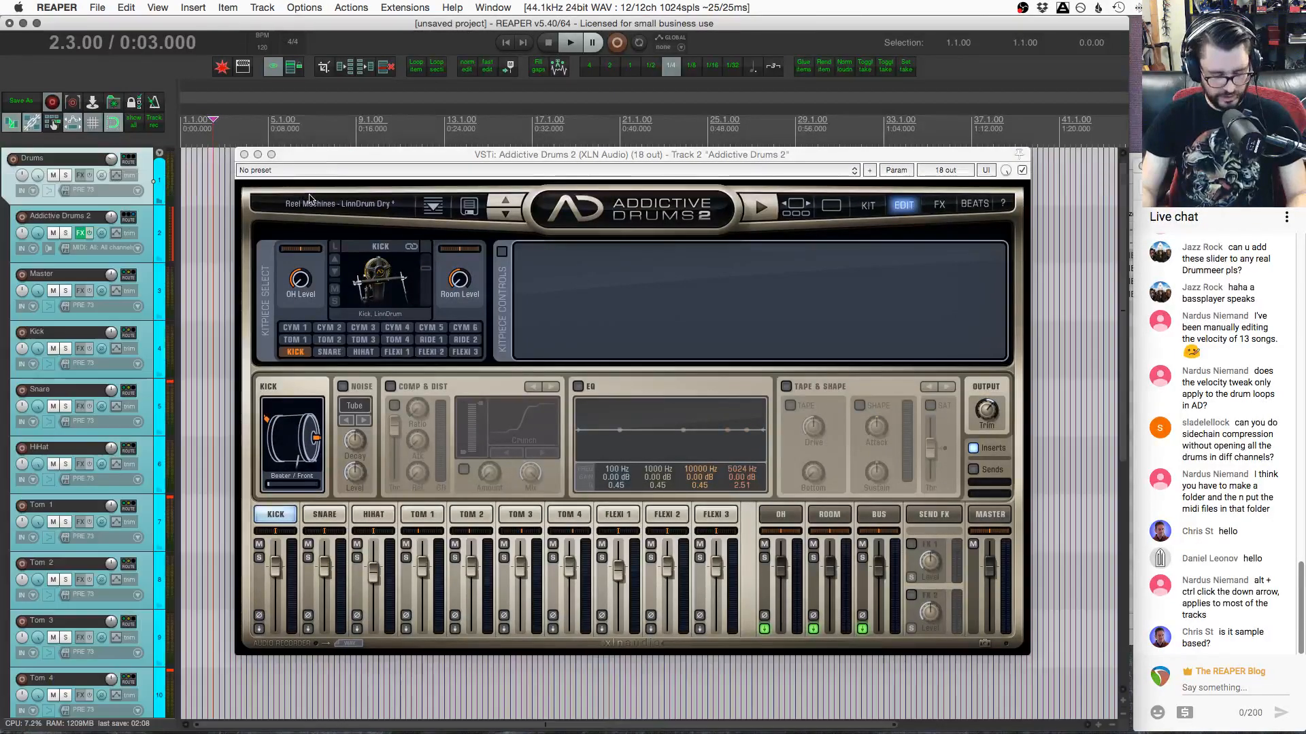
left_click(245, 154)
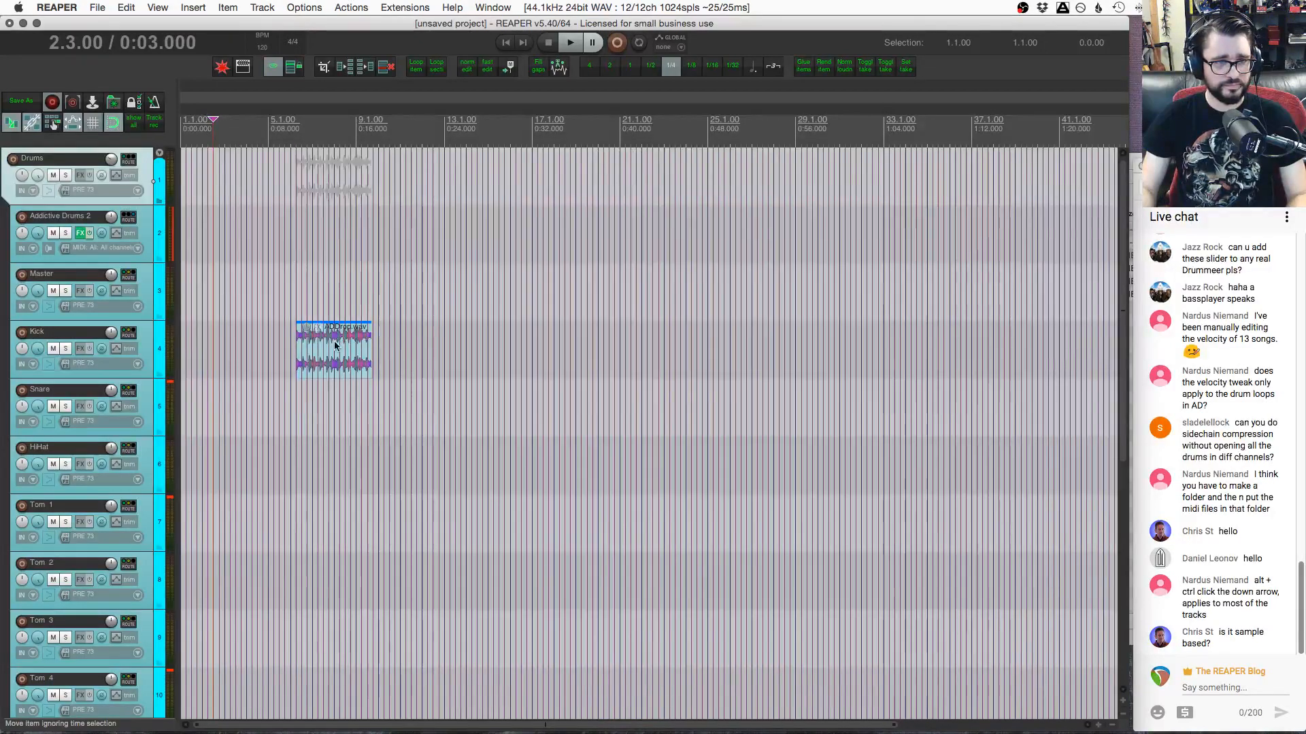
left_click_drag(333, 347, 340, 172)
Delete all the tracks from Addictive Drums 2 to Bus, and select the remaining Drums track
left_click(140, 241)
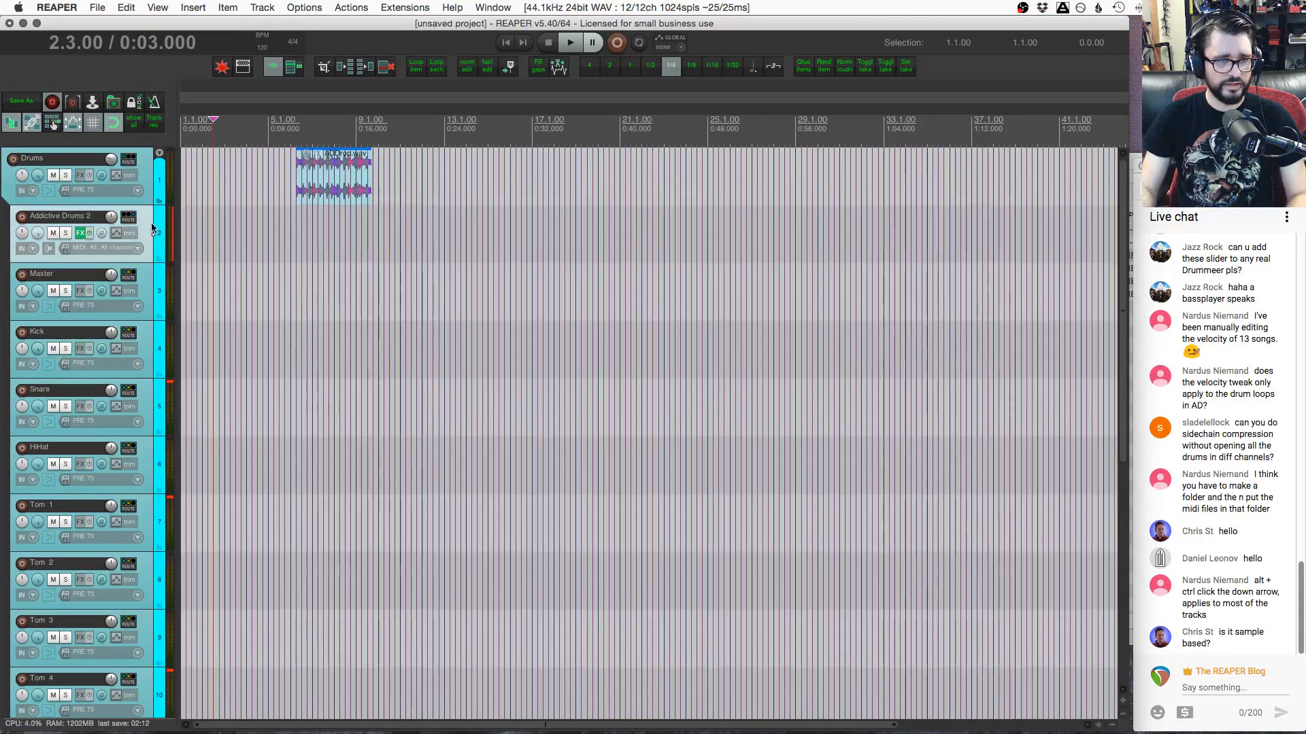
scroll(267, 272, "down", 6)
key("grave")
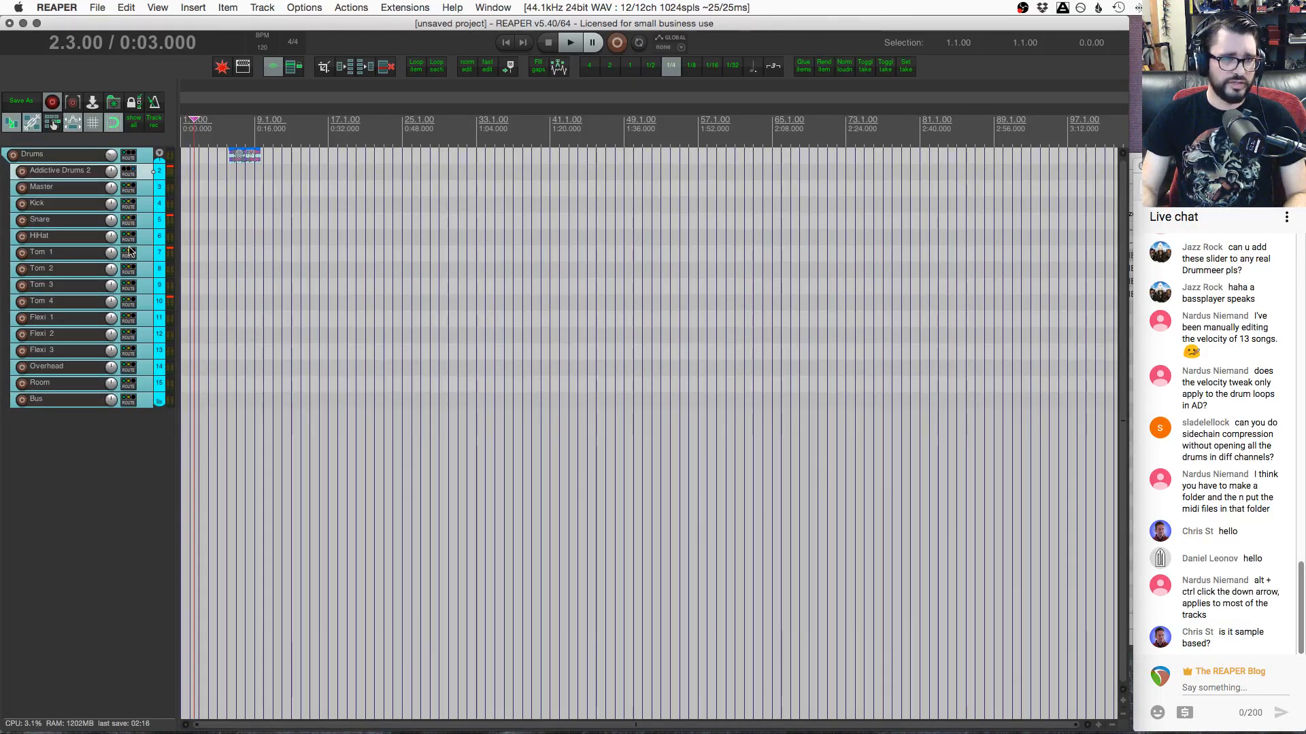
left_click(144, 401, "shift")
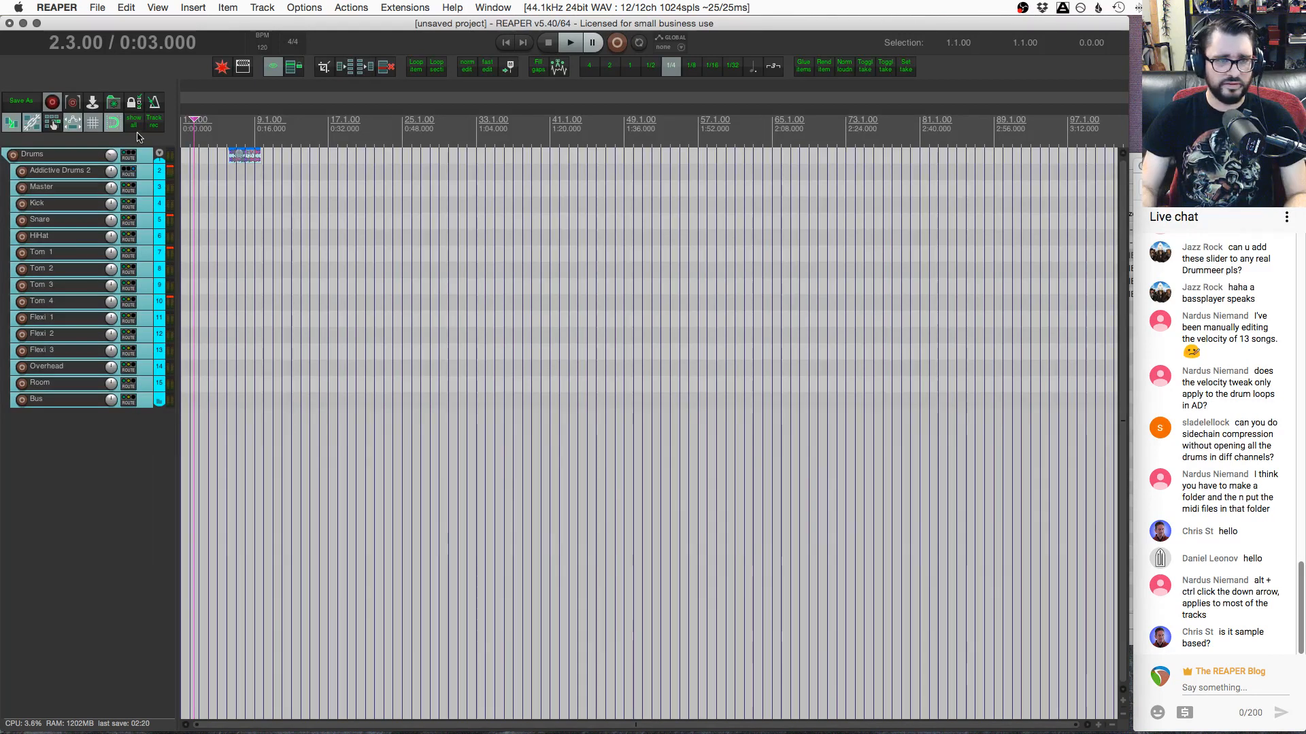
left_click(148, 172)
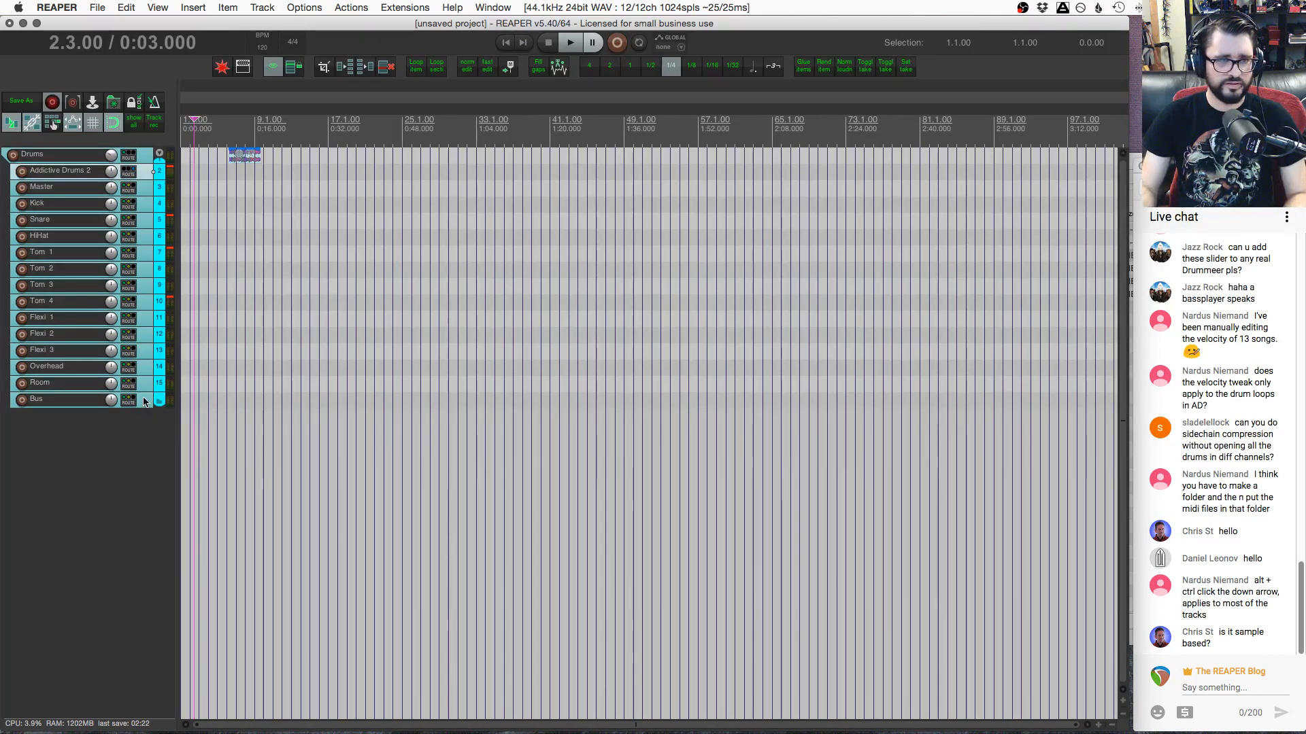
key("Delete")
key("Return")
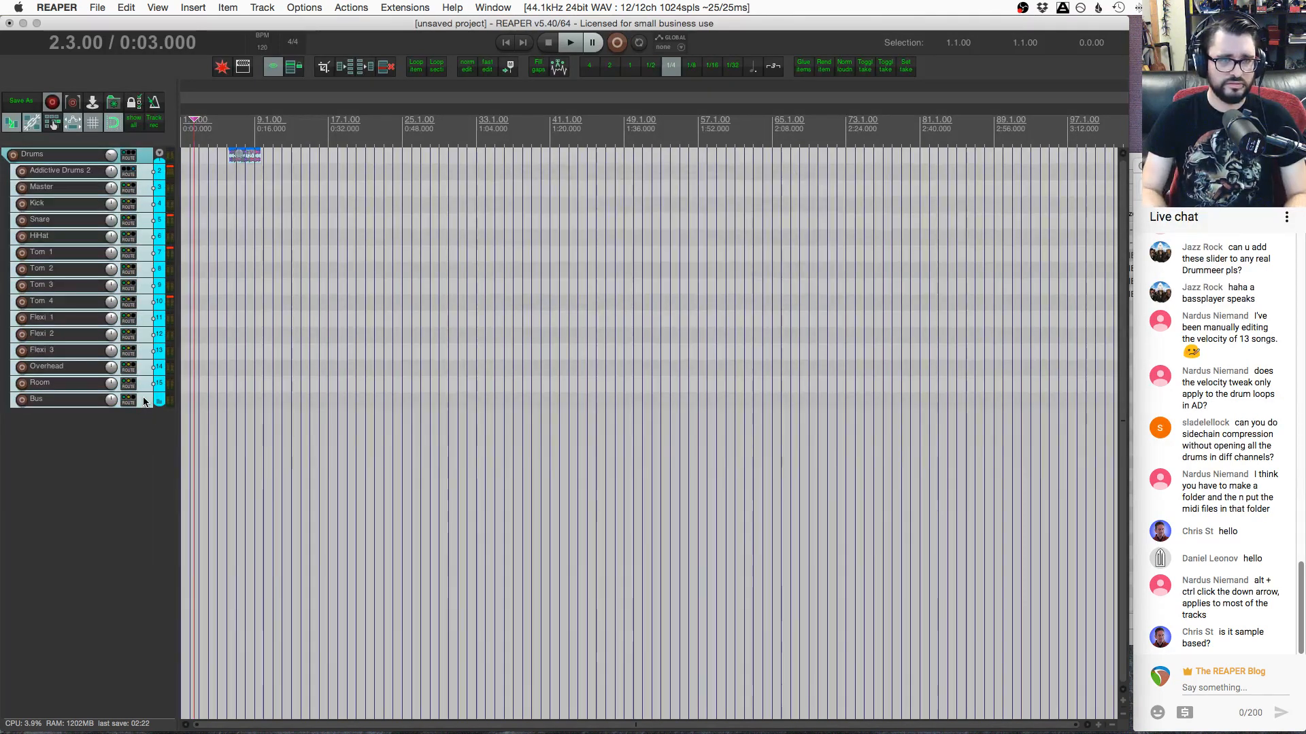
left_click(134, 156)
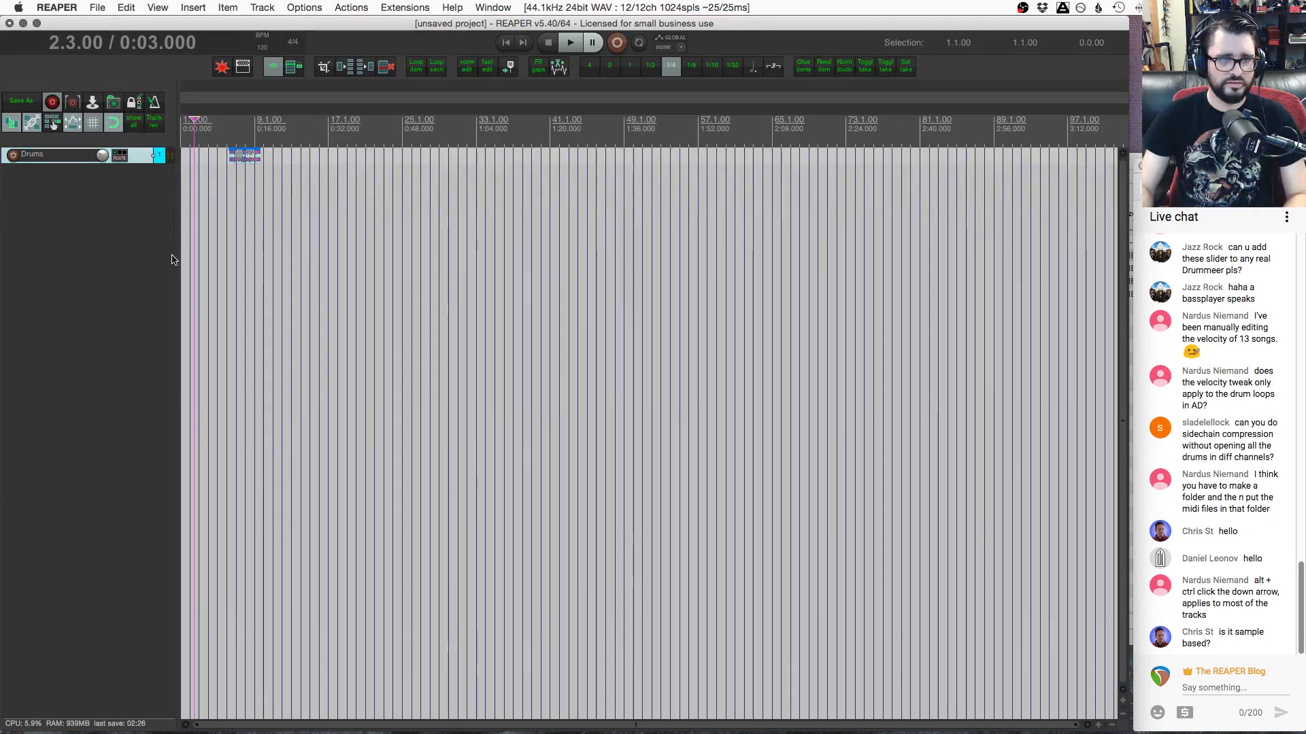
Move the ADDrop.wav item on the Drums track to the start of the project
scroll(204, 239, "up", 5)
left_click_drag(246, 217, 128, 219)
scroll(265, 218, "up", 3)
left_click(293, 207)
scroll(294, 247, "up", 4)
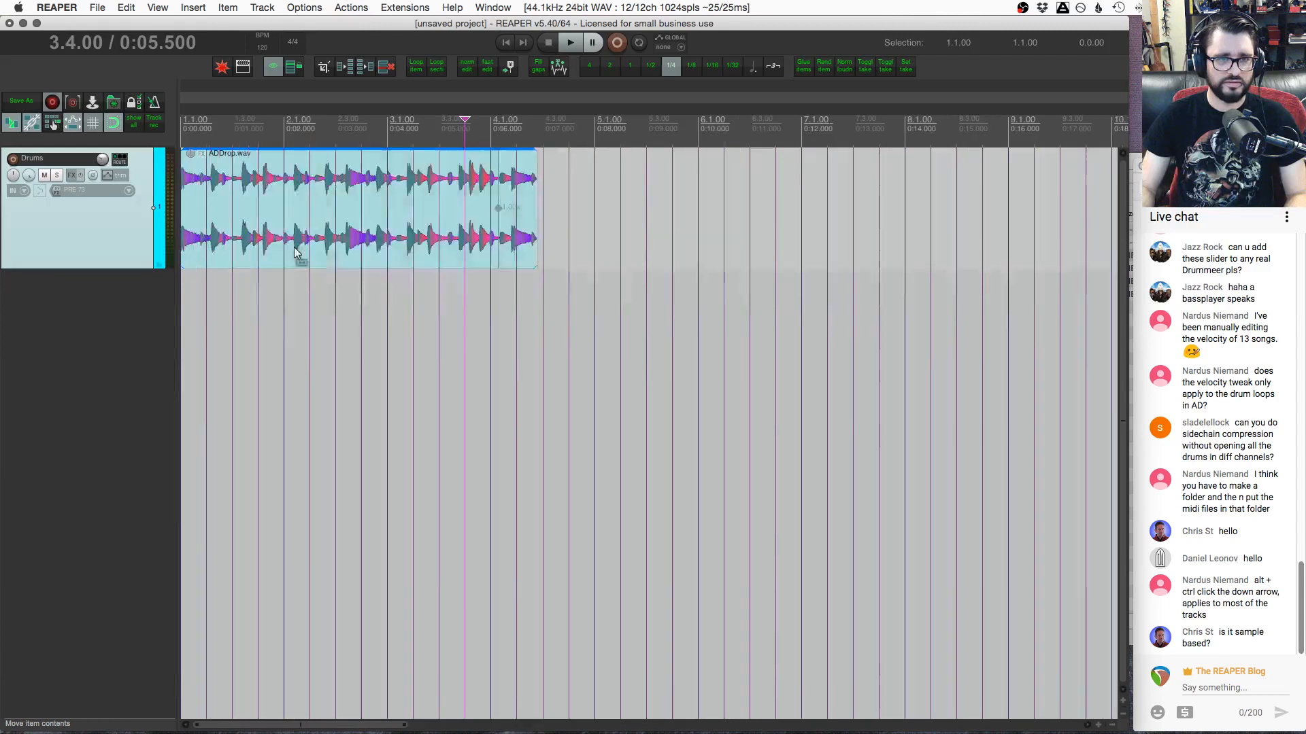
Play the ADDrop.wav loop from the beginning of the project and stop playback
key("Home")
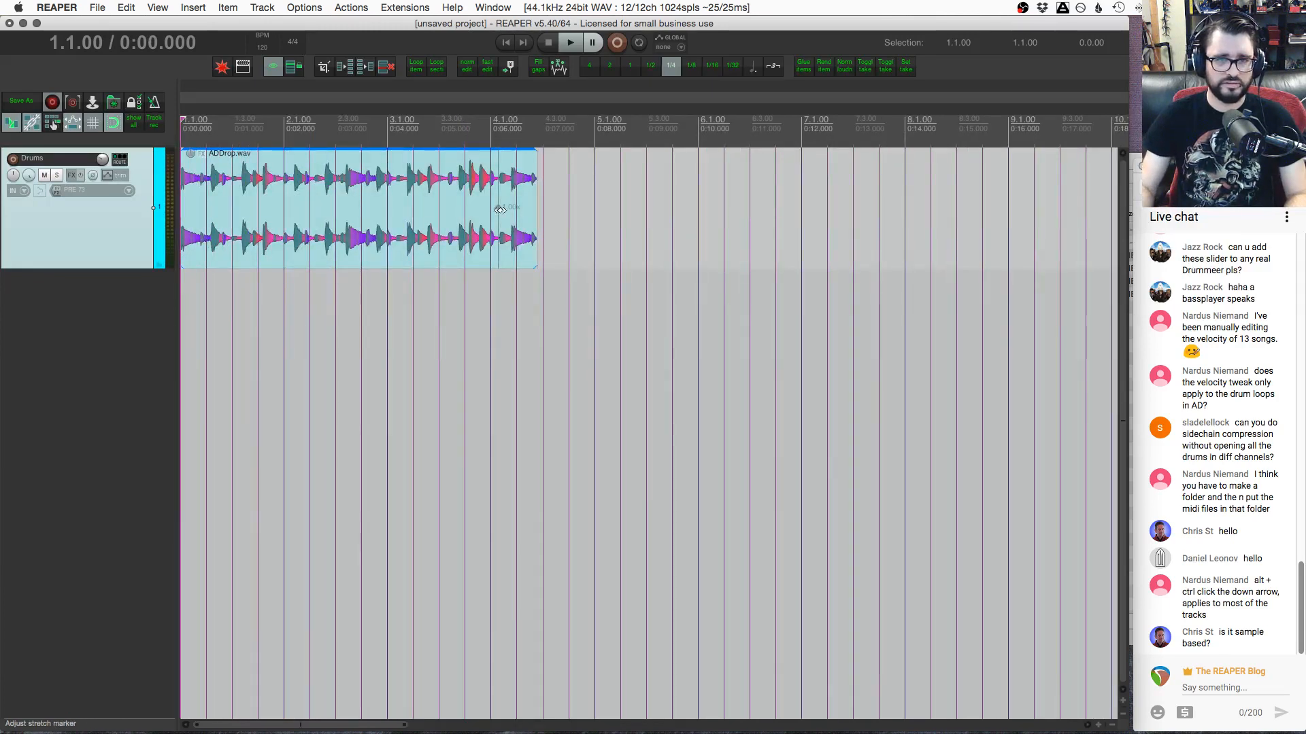
key("w")
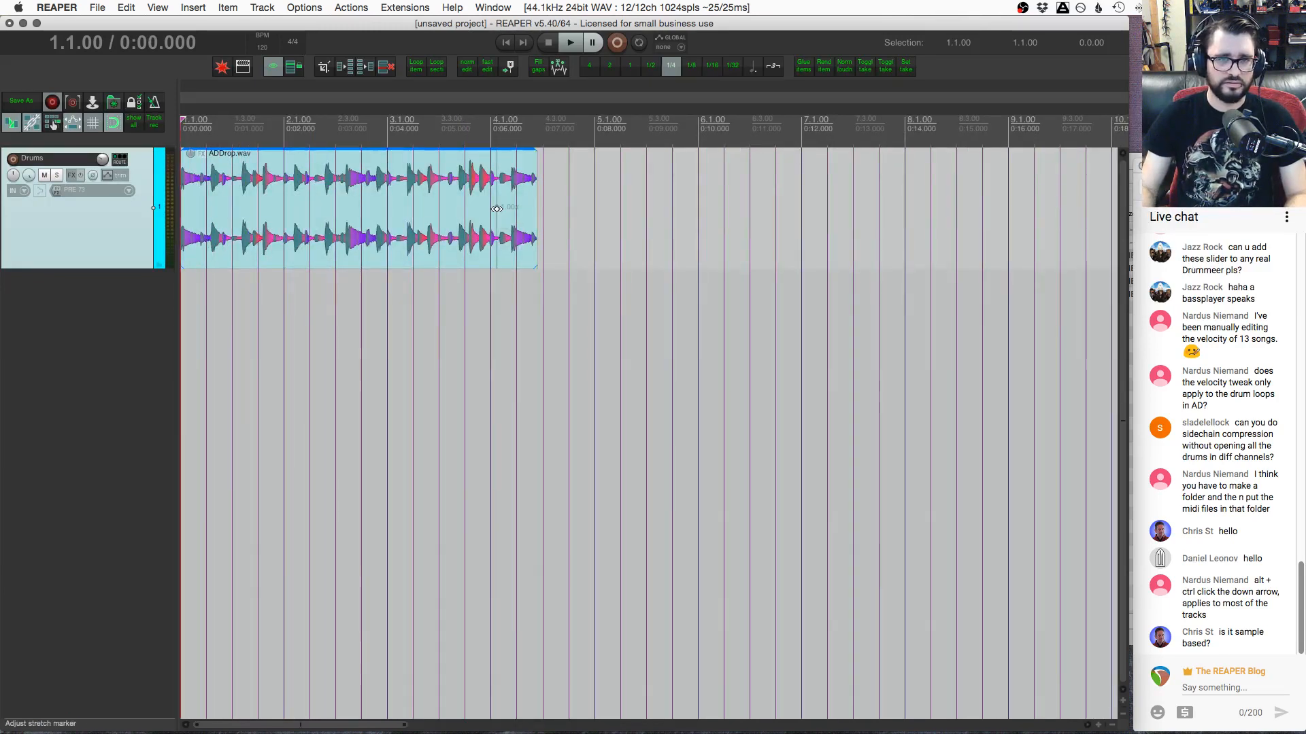
key("space")
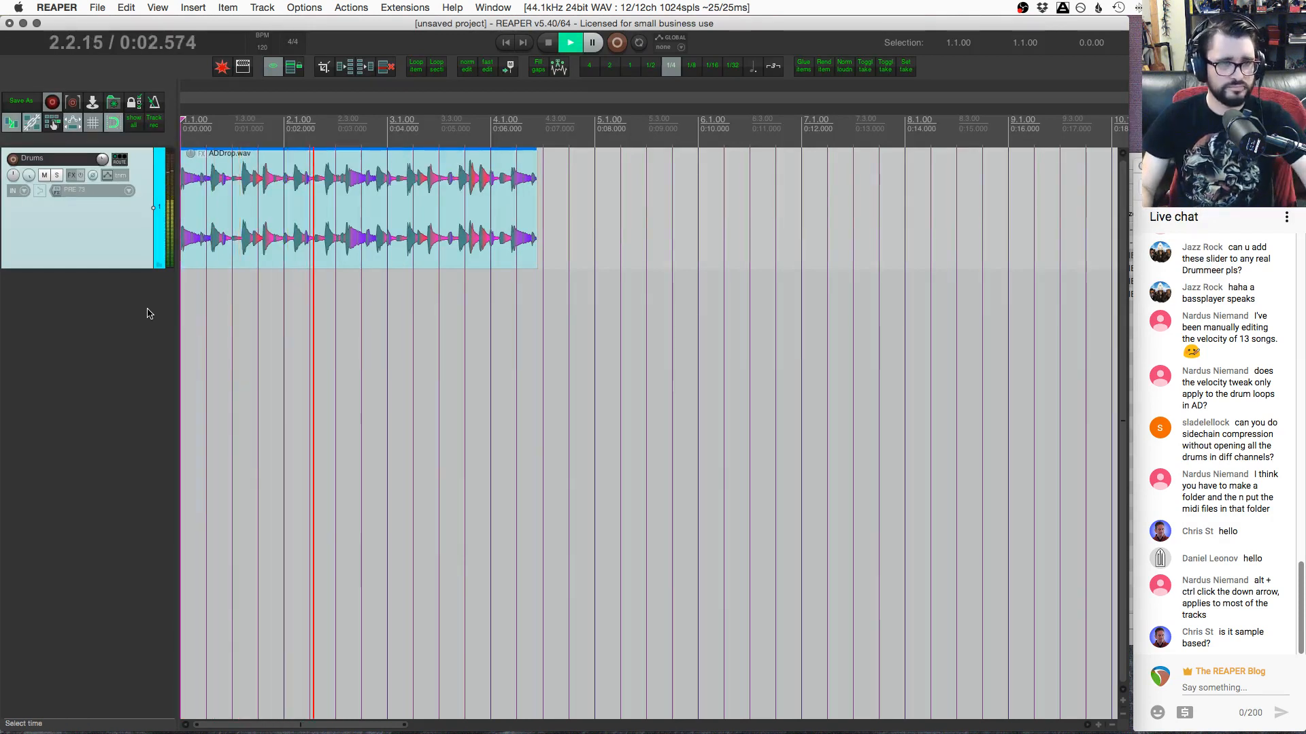
key("space")
Add the RC-20 Retro Color distortion effect to the Drums track and place its window beside the track controls
left_click(70, 175)
mouse_move(129, 192)
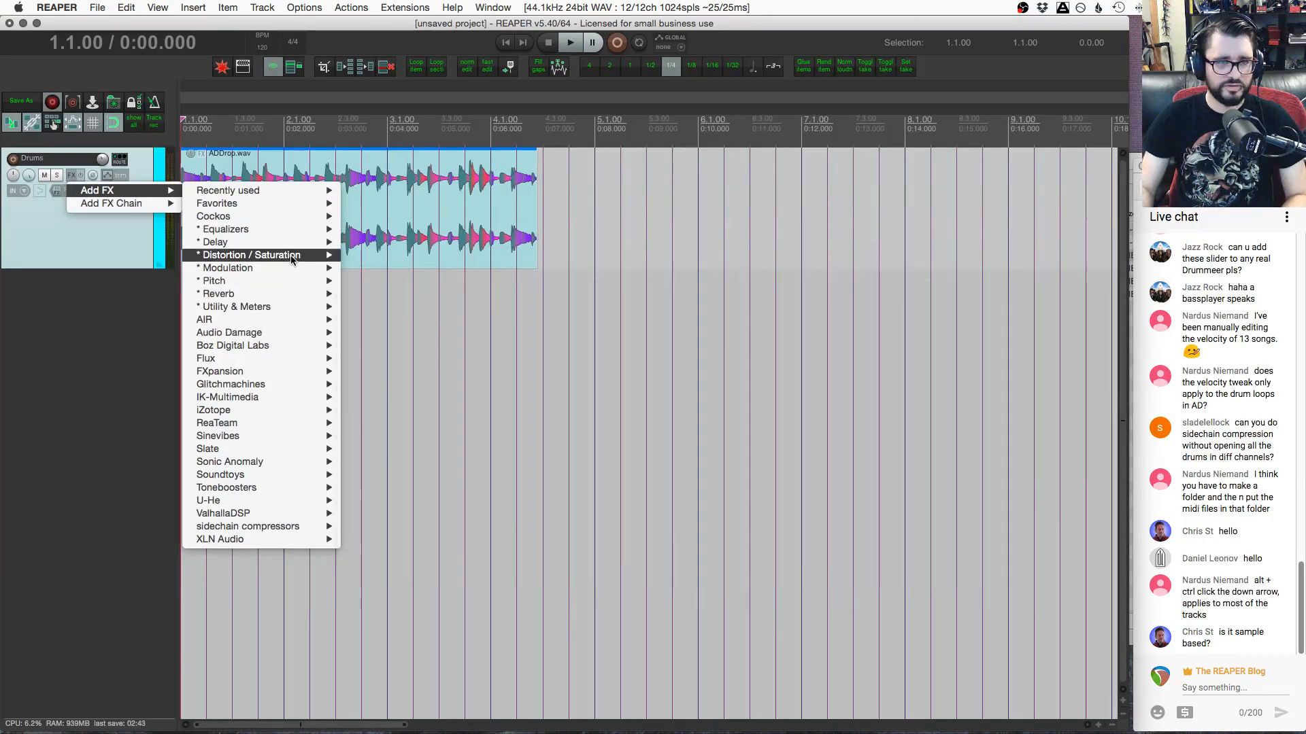
mouse_move(291, 255)
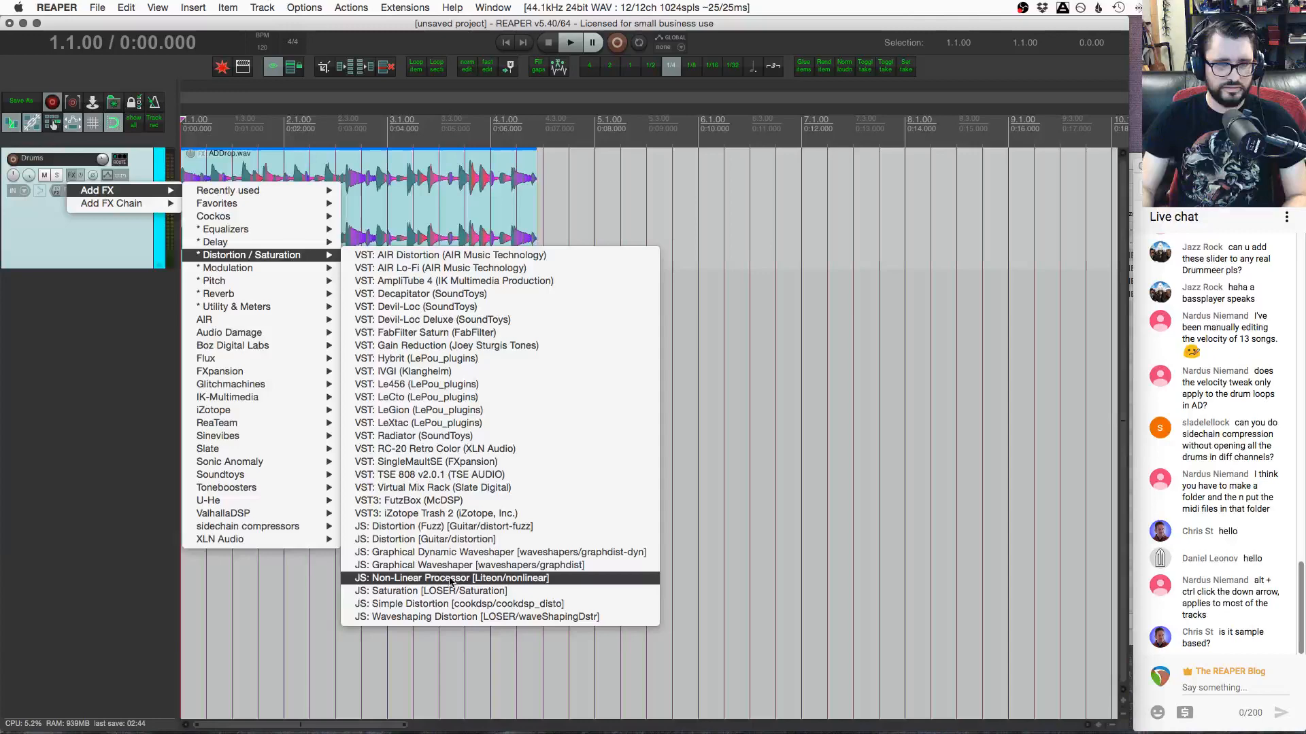
left_click(415, 449)
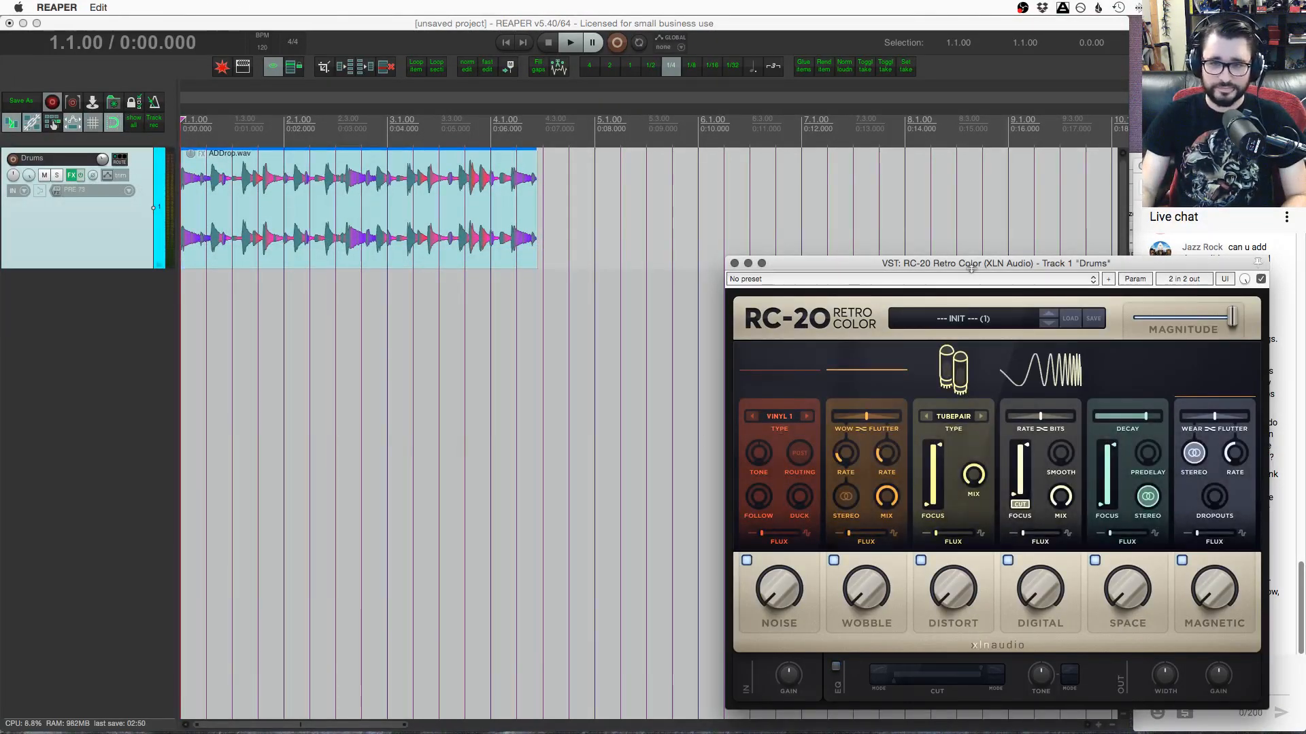
left_click_drag(971, 269, 638, 195)
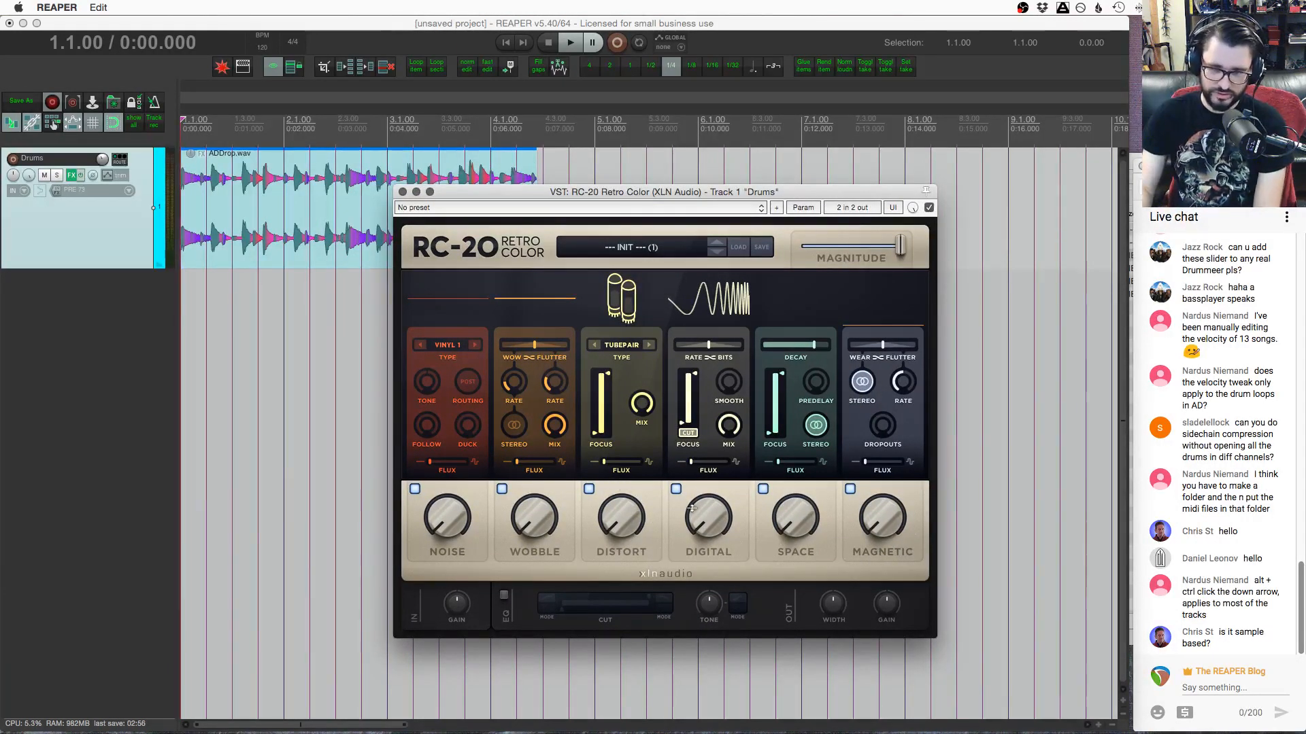
Try raising RC-20's Digital amount to about 41% and return it to zero
mouse_move(705, 610)
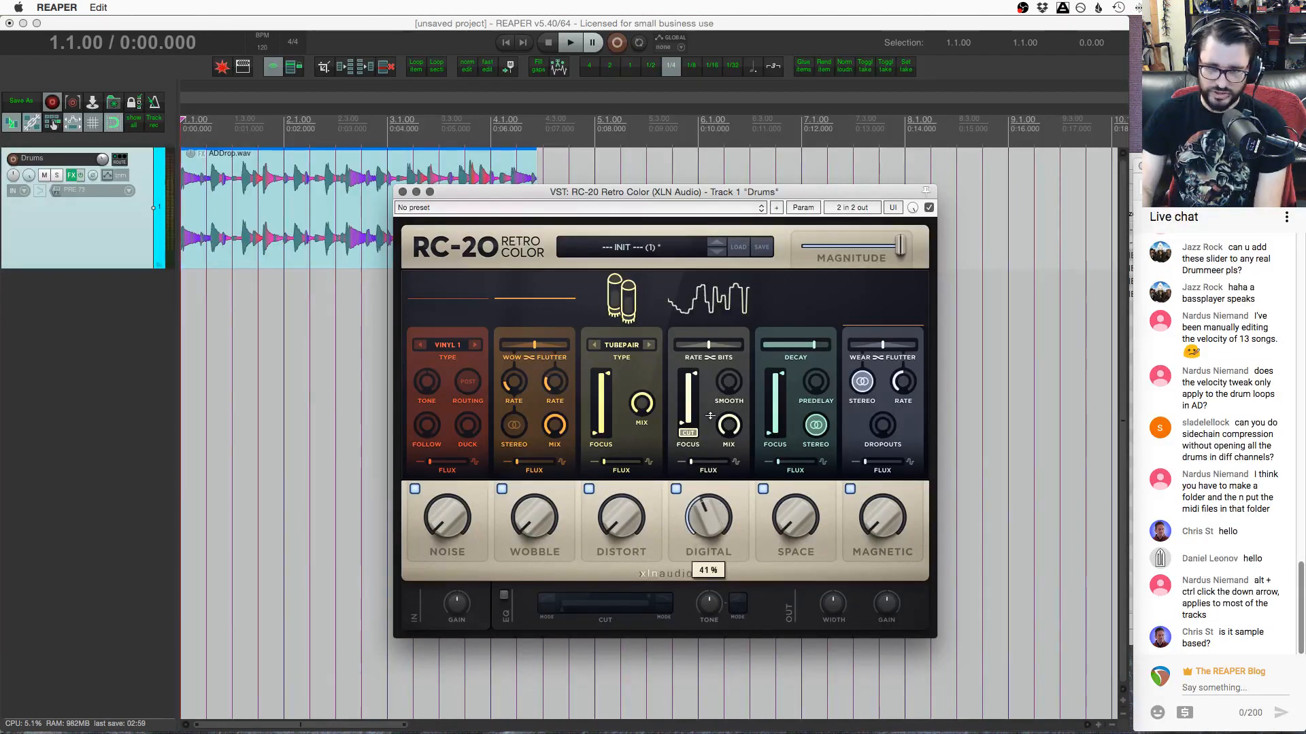
left_click_drag(705, 612, 694, 602)
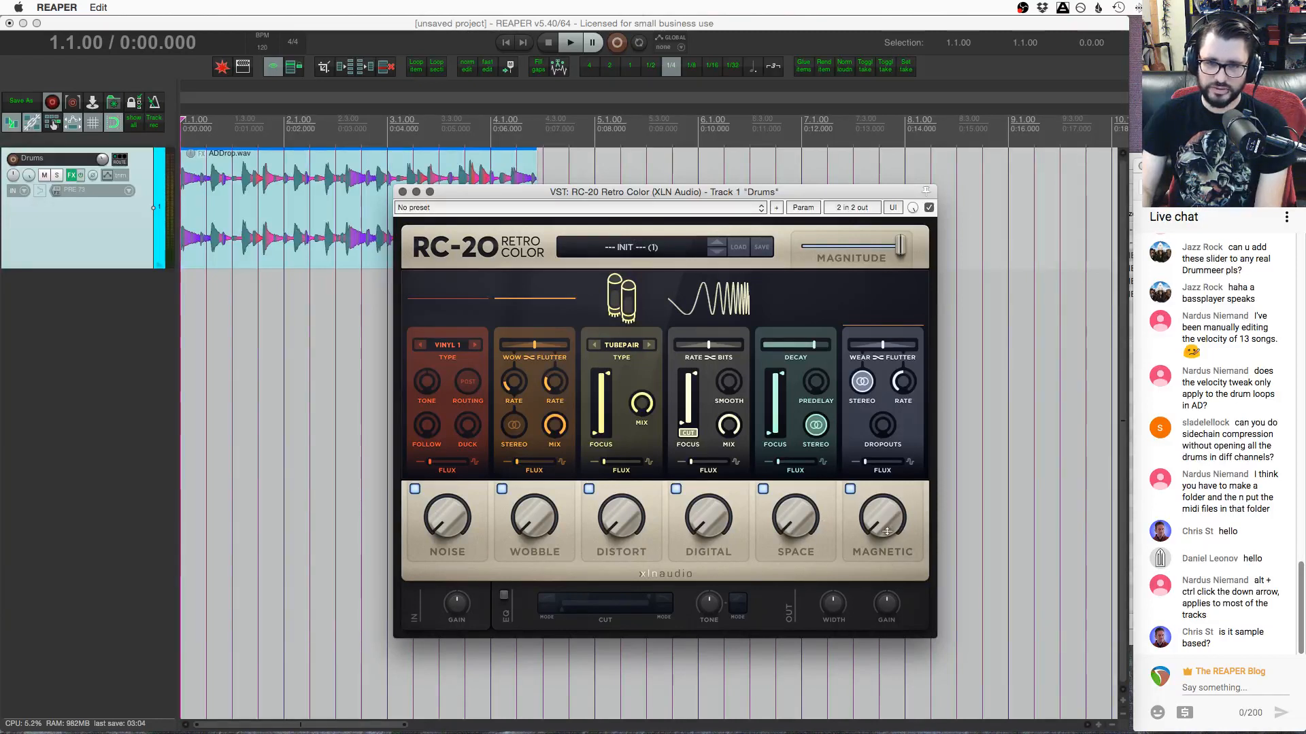
mouse_move(881, 524)
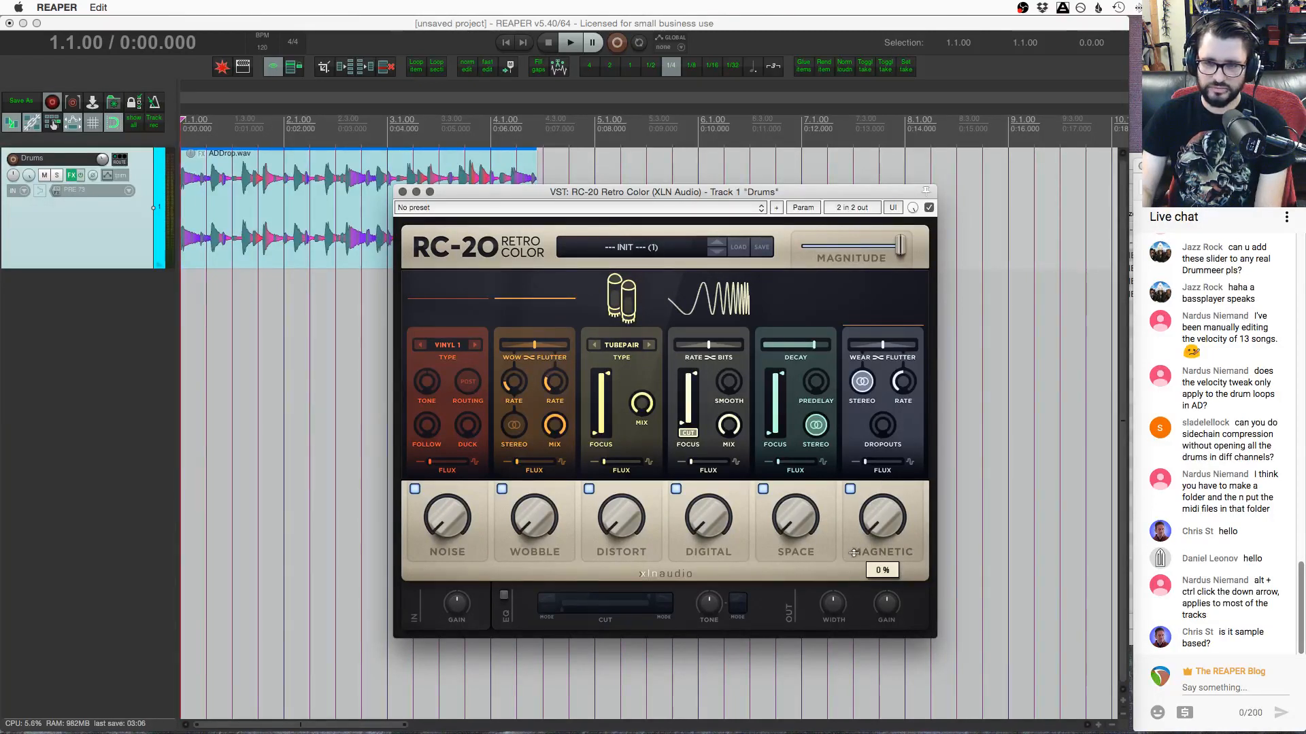
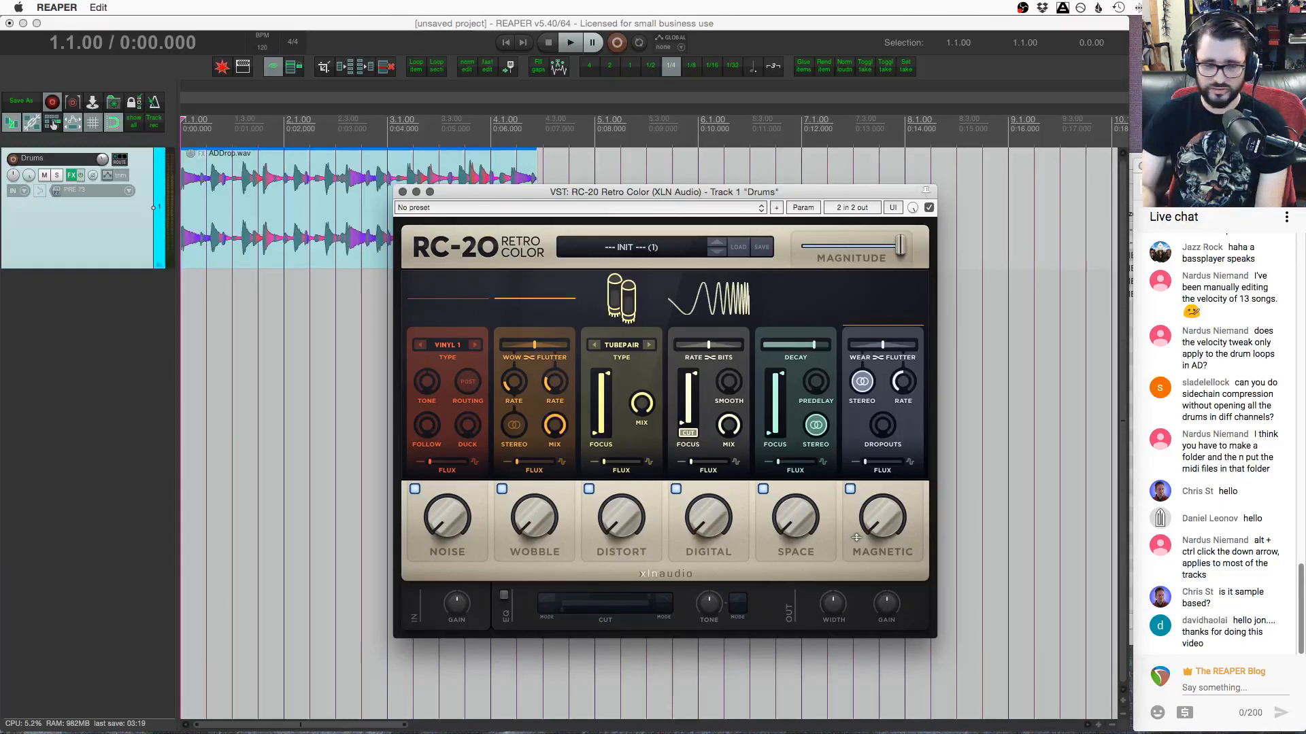
Uncover the ADDrop.wav item, put the edit cursor at bar 2, and examine its waveform up close
left_click_drag(748, 191, 572, 263)
left_click(290, 196)
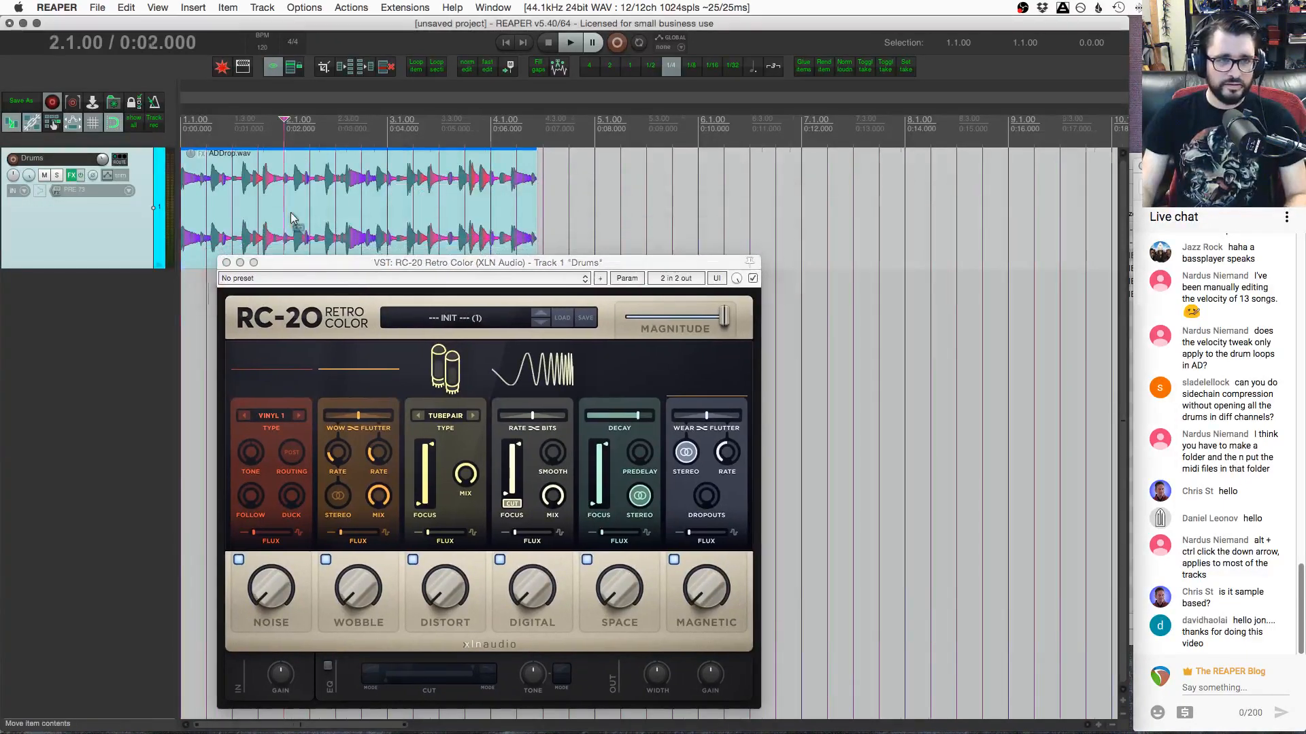
scroll(315, 219, "up", 5)
scroll(316, 216, "left", 2)
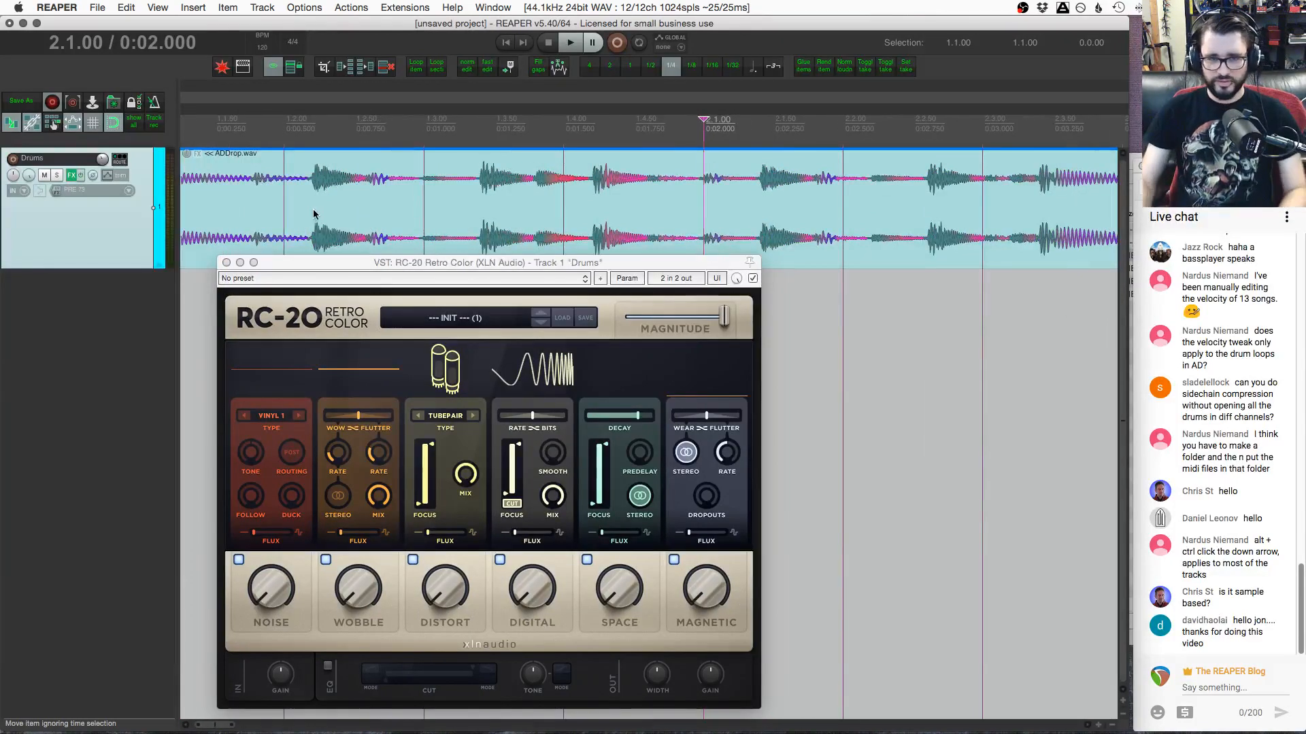
scroll(408, 237, "down", 4)
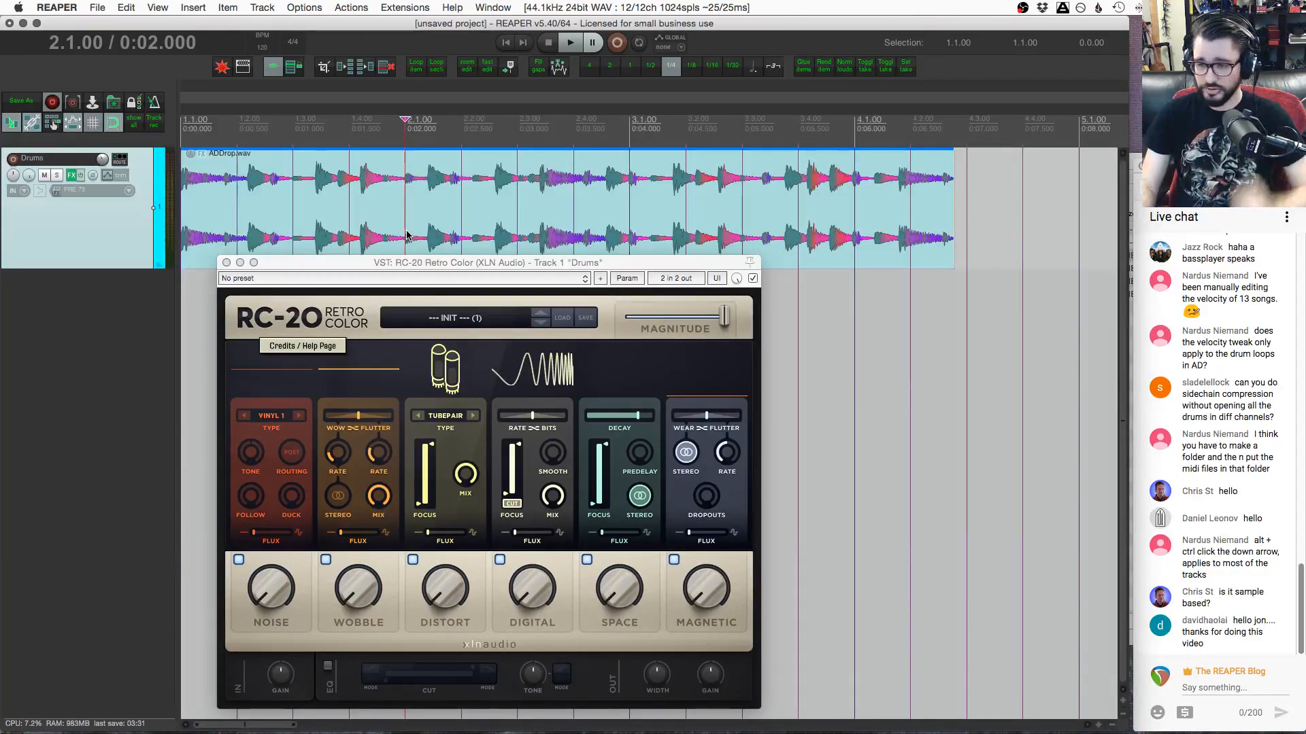
Set a looped time selection over bars 1 and 2 of the ADDrop.wav item, with repeat enabled, and start playback
left_click_drag(451, 263, 474, 263)
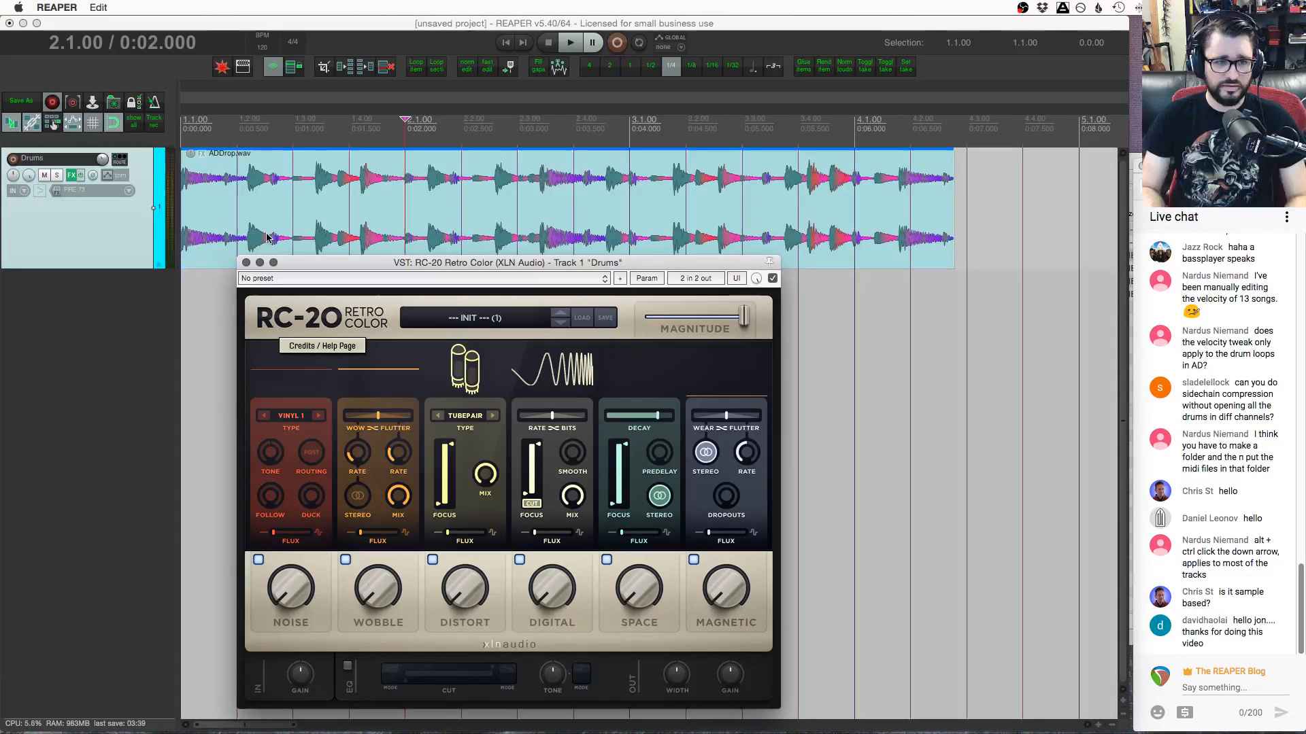
left_click(294, 228)
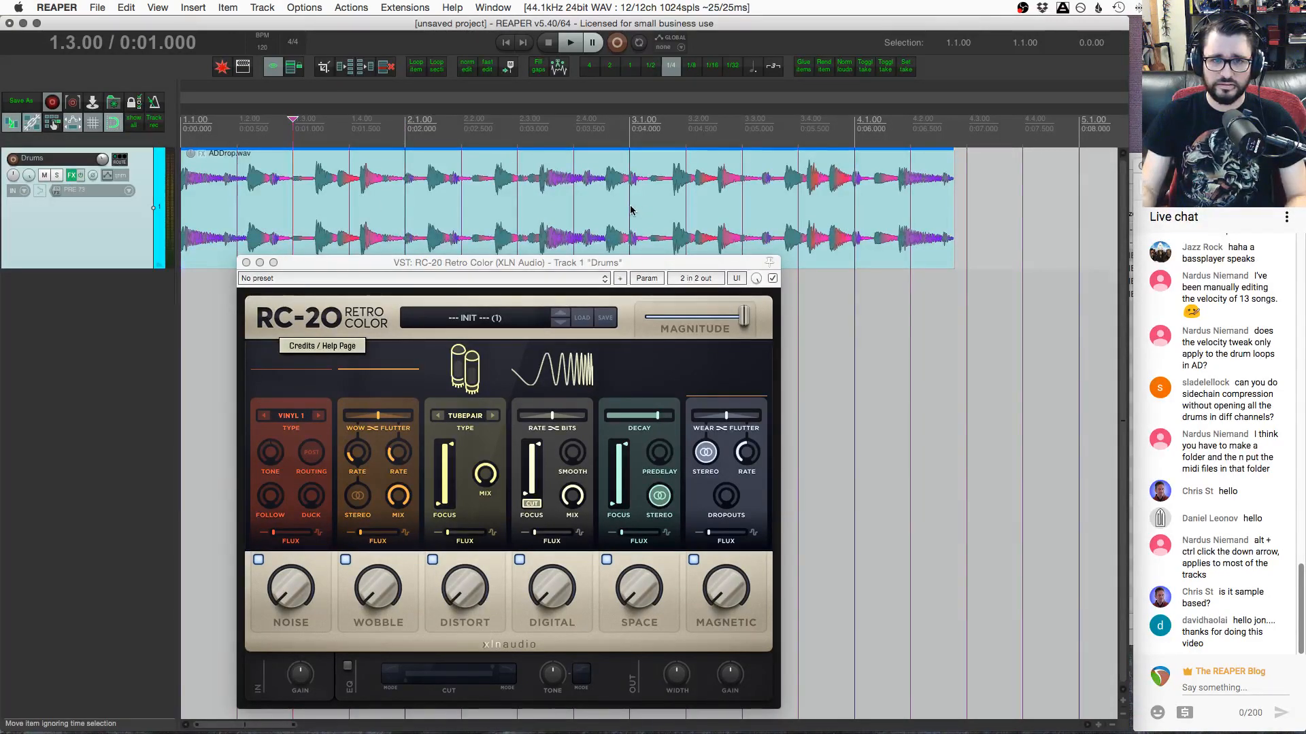
left_click_drag(631, 210, 158, 223)
key("r")
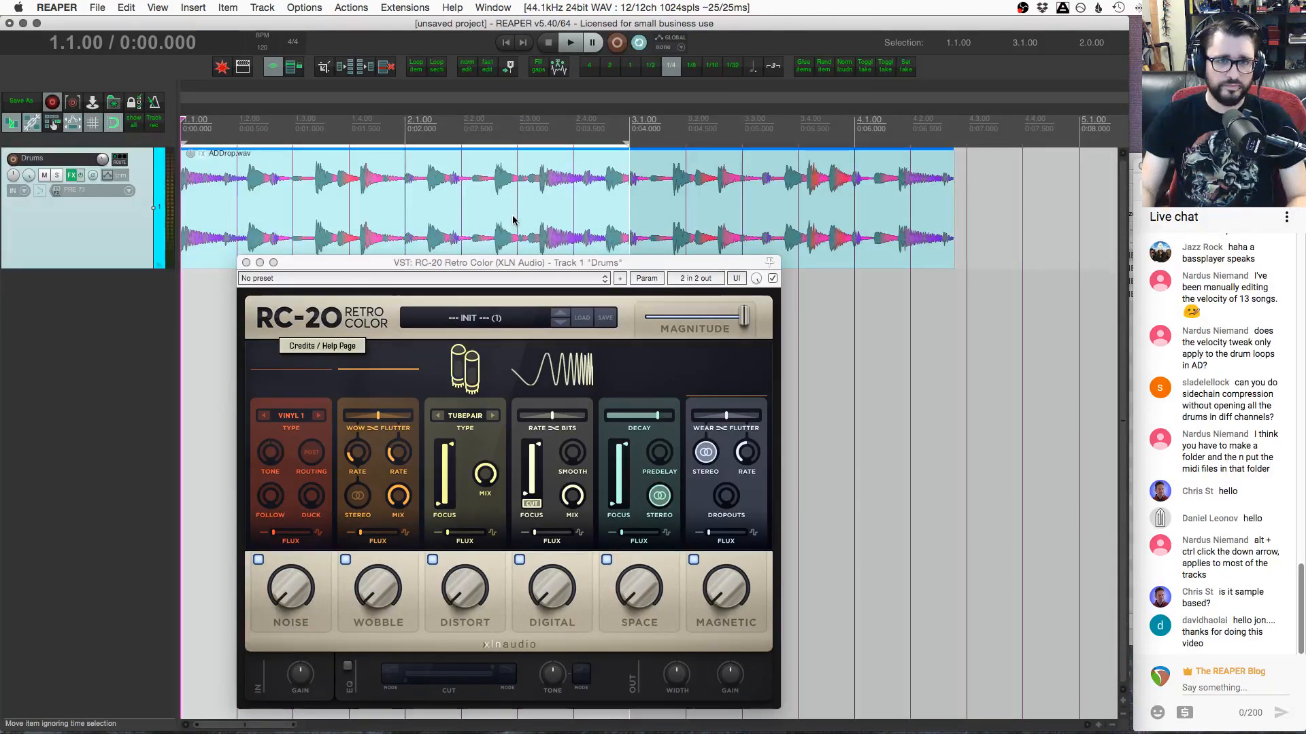
key("space")
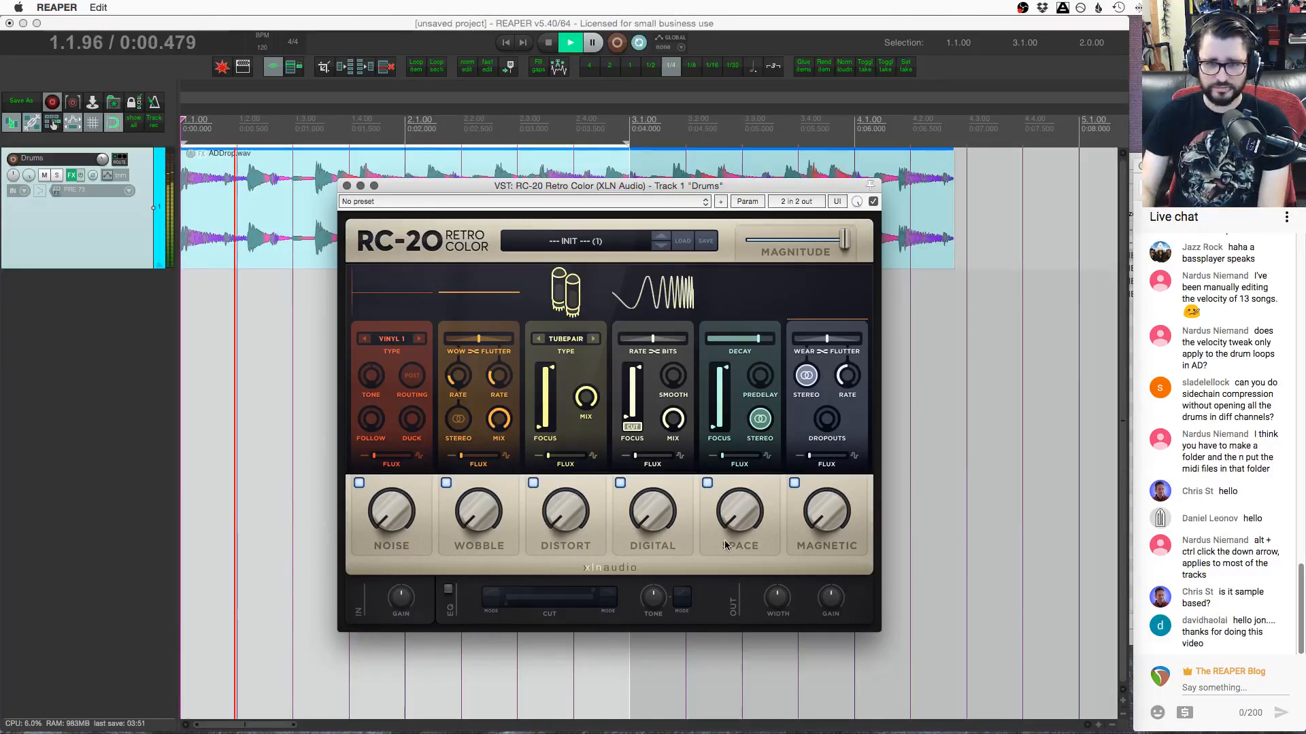
Switch off RC-20's Magnetic, Space, Digital, Distort, Wobble and Noise modules
left_click(794, 483)
left_click(708, 483)
left_click(621, 482)
left_click(533, 483)
left_click(446, 483)
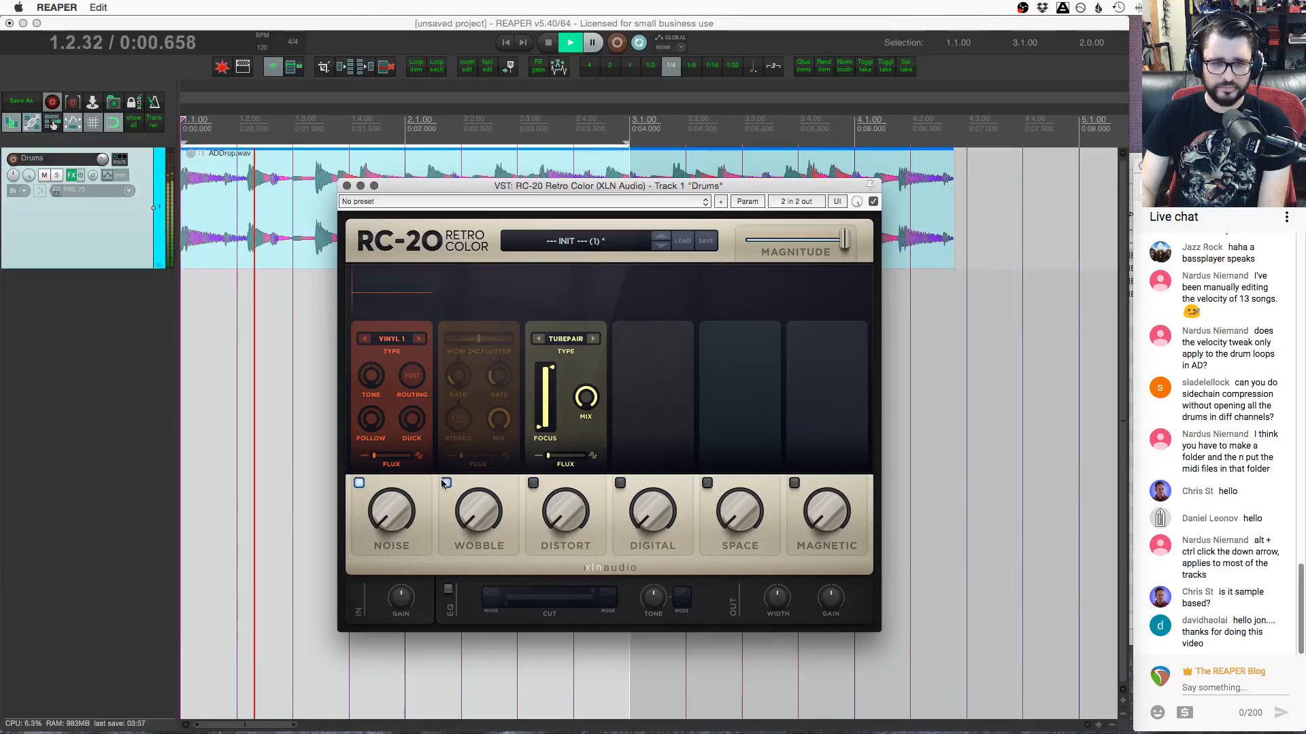
left_click(359, 483)
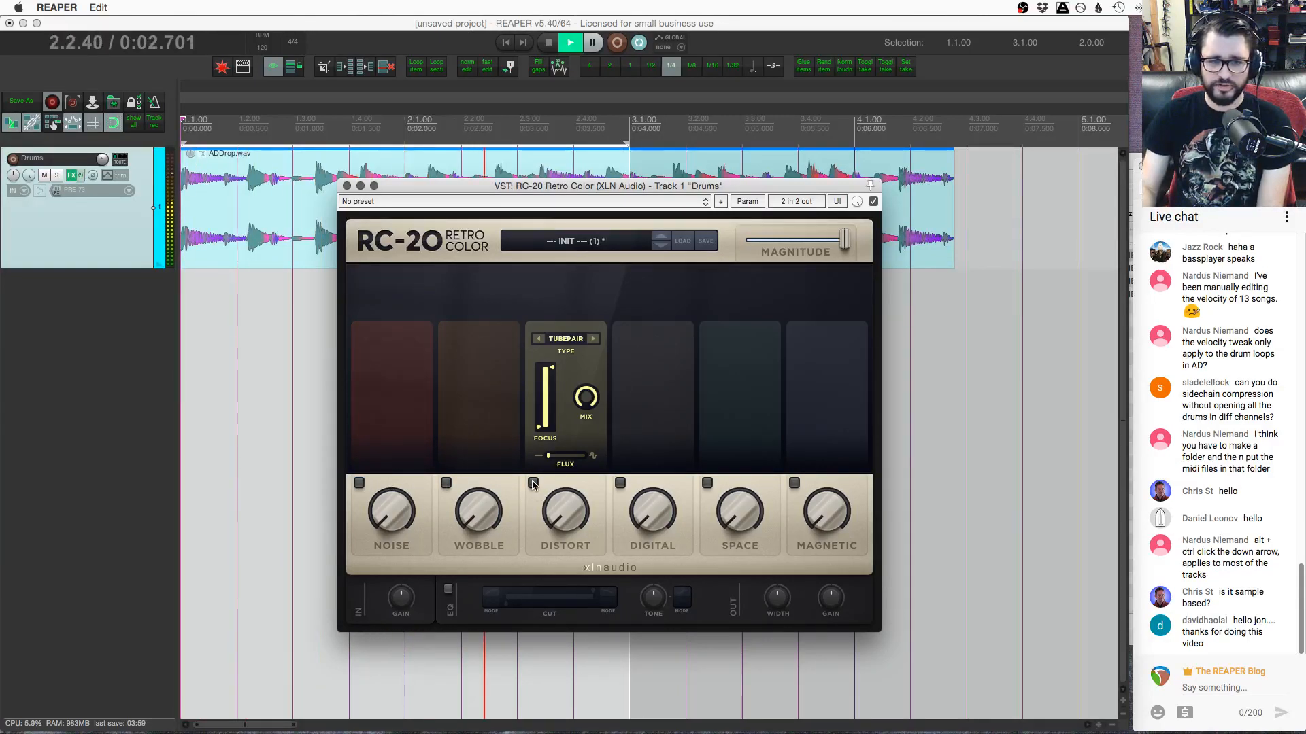
Enable the Distort module, raise its amount to 78%, narrow its focus range and turn its flux up fully
left_click(562, 526)
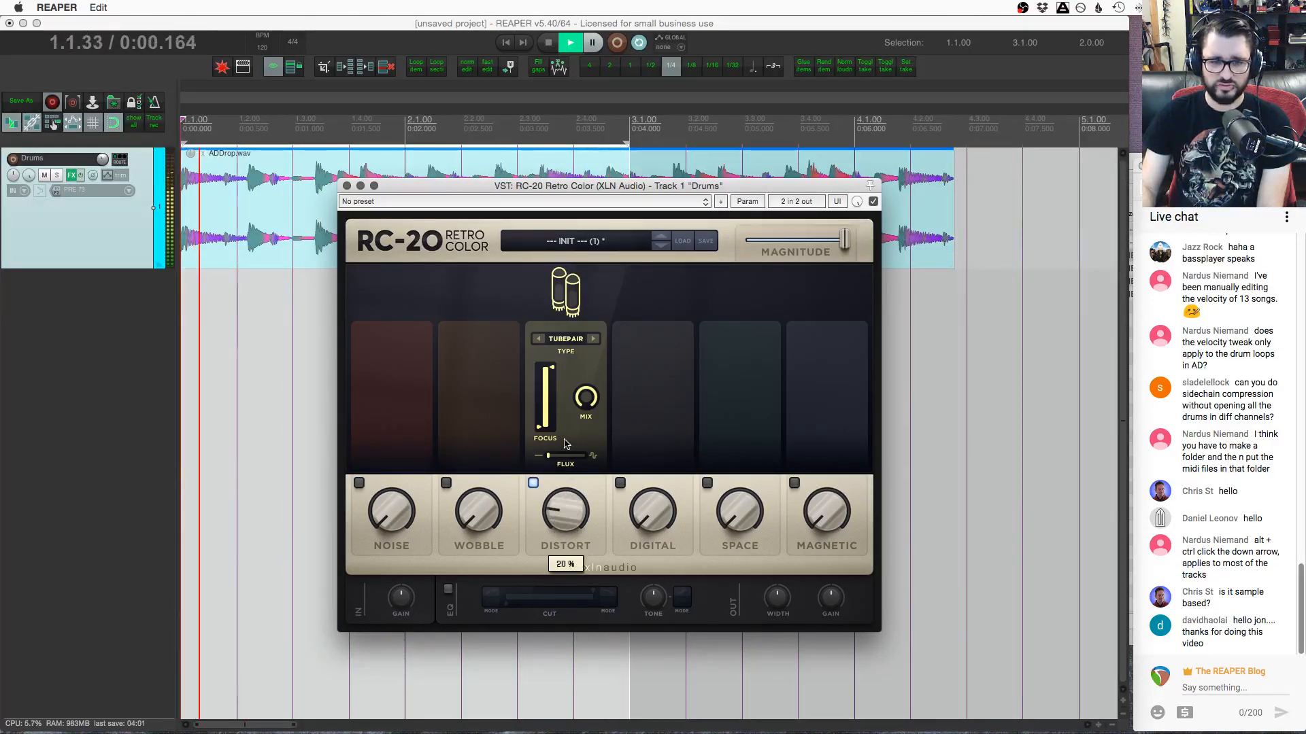
left_click_drag(565, 444, 568, 368)
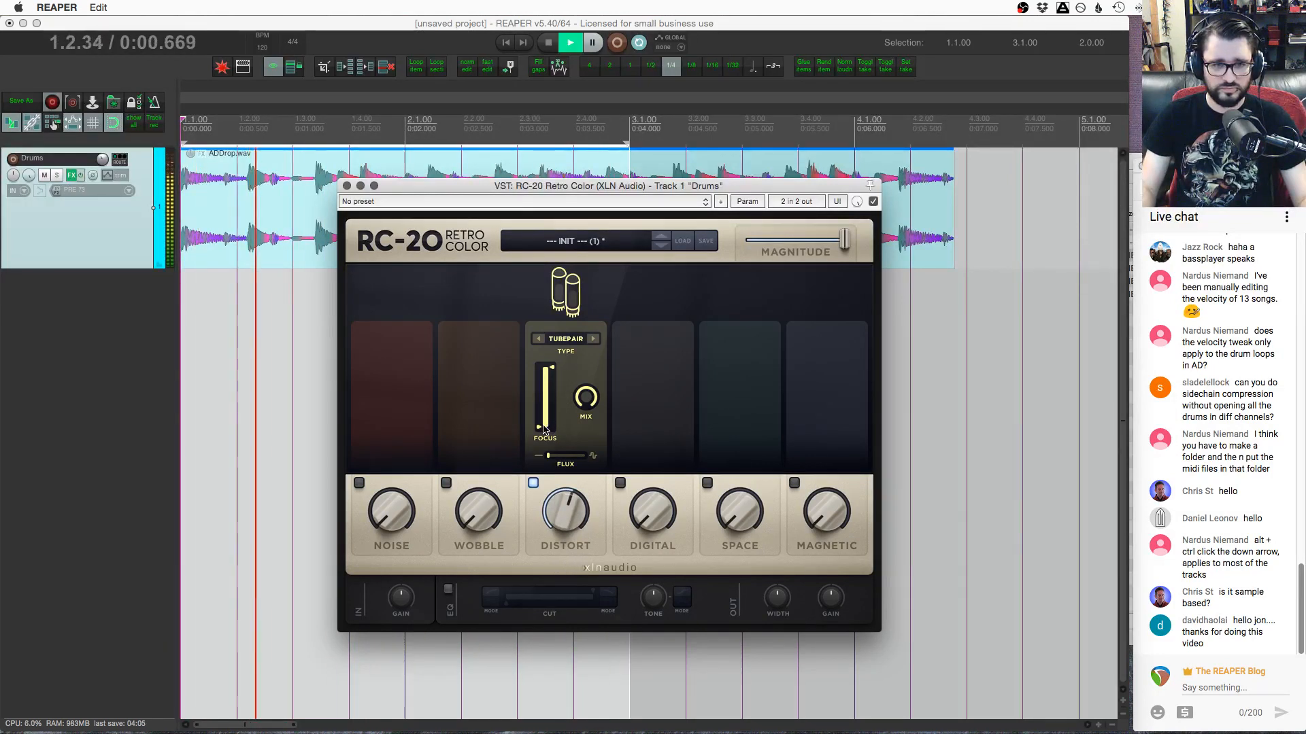
mouse_move(539, 426)
left_mouse_down()
mouse_move(550, 367)
mouse_move(545, 423)
left_mouse_up()
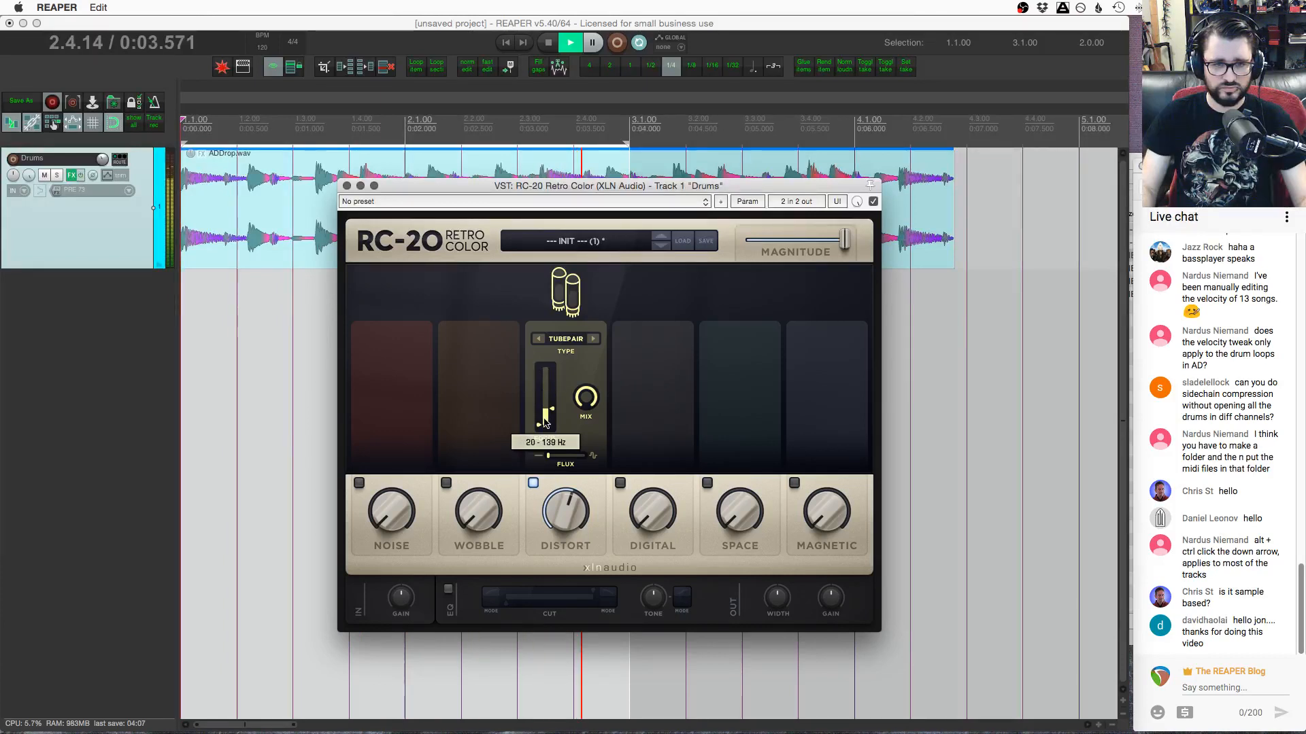
left_click_drag(551, 409, 578, 462)
mouse_move(551, 461)
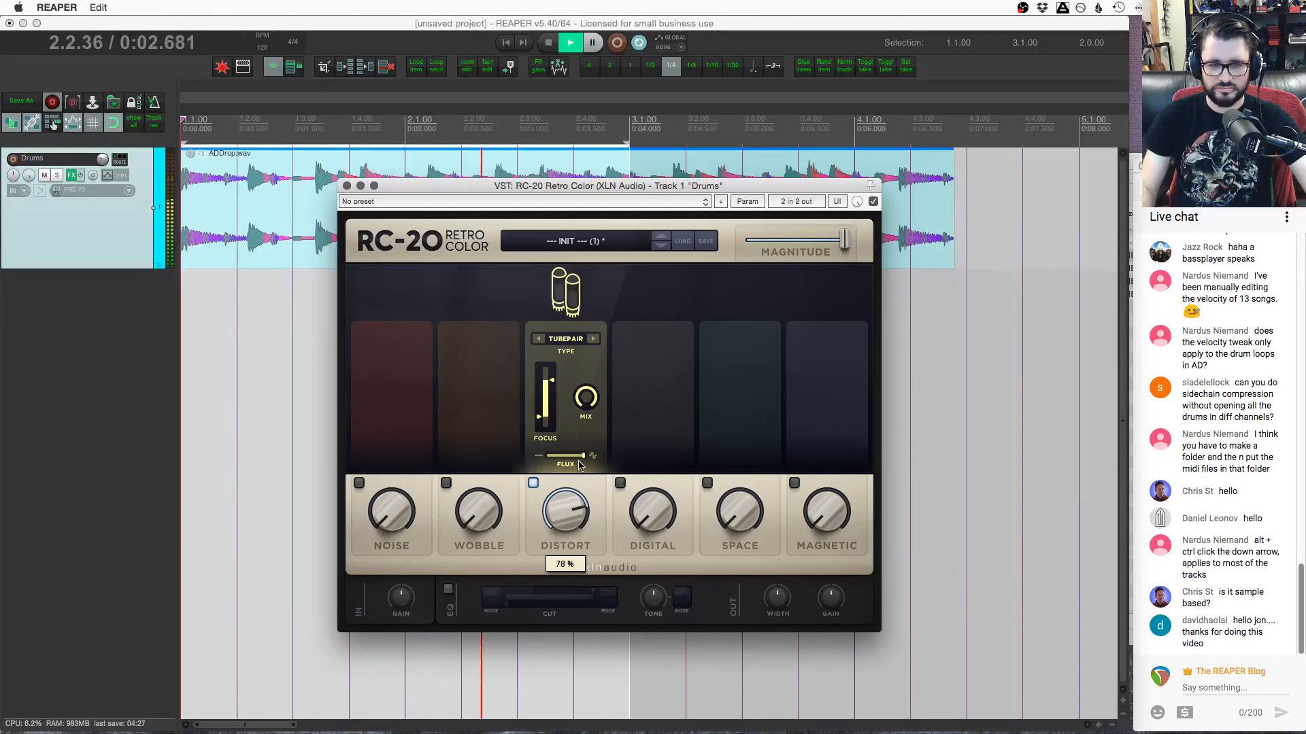
Try the Iron and Heavy distortion types with the Distort flux lowered to 54%
left_click(592, 339)
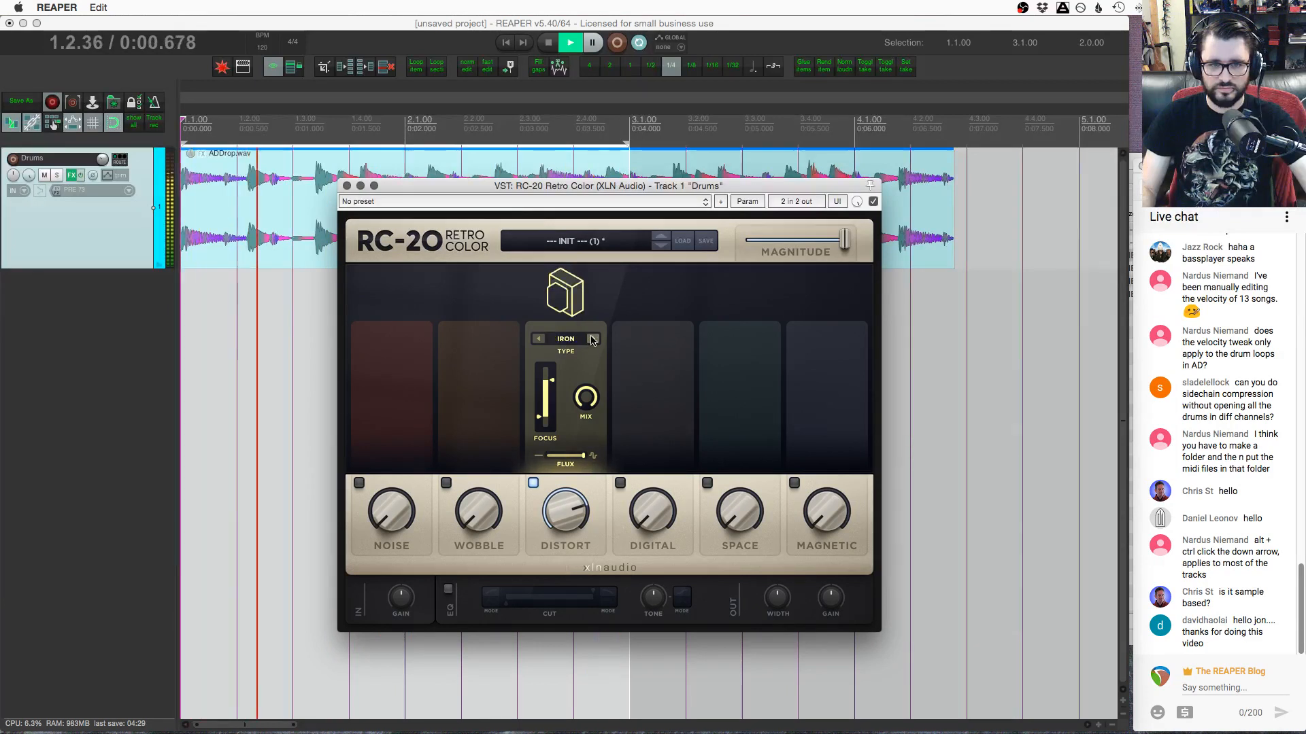
mouse_move(583, 455)
left_mouse_down()
mouse_move(558, 461)
mouse_move(573, 436)
left_mouse_up()
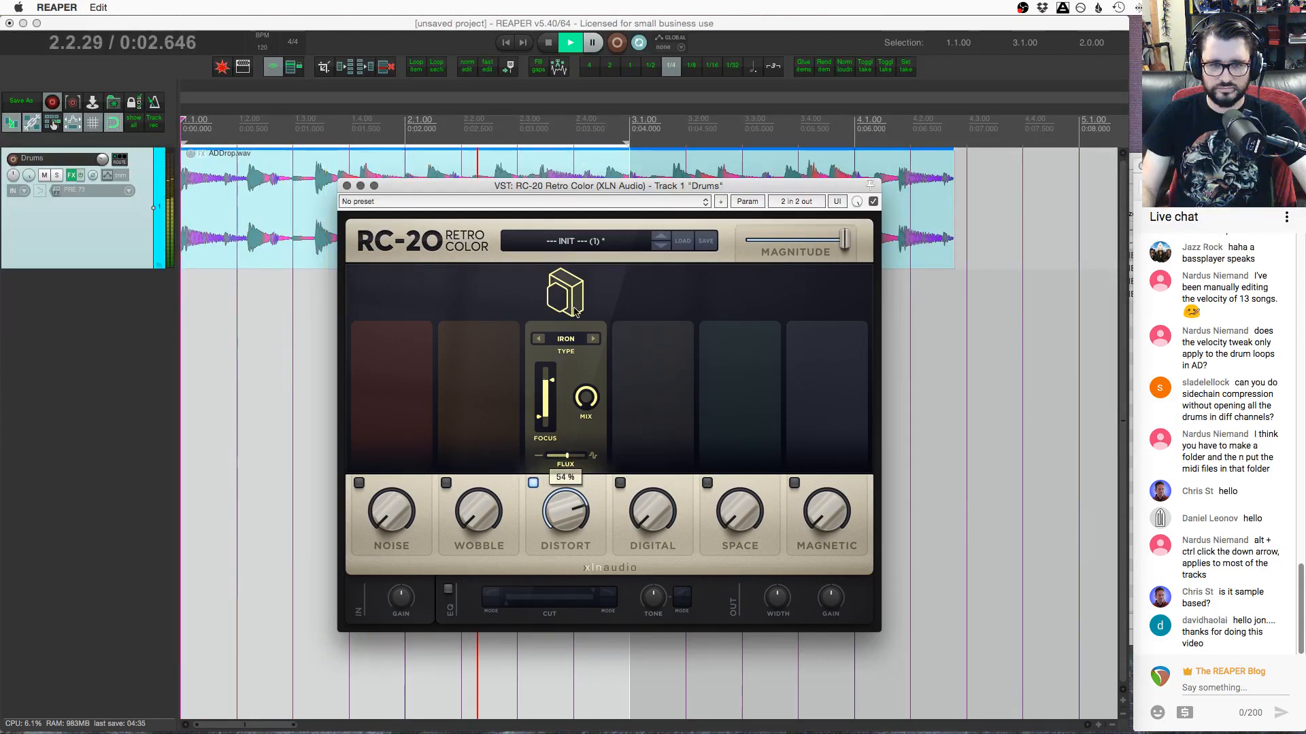
left_click(592, 339)
left_click(592, 339)
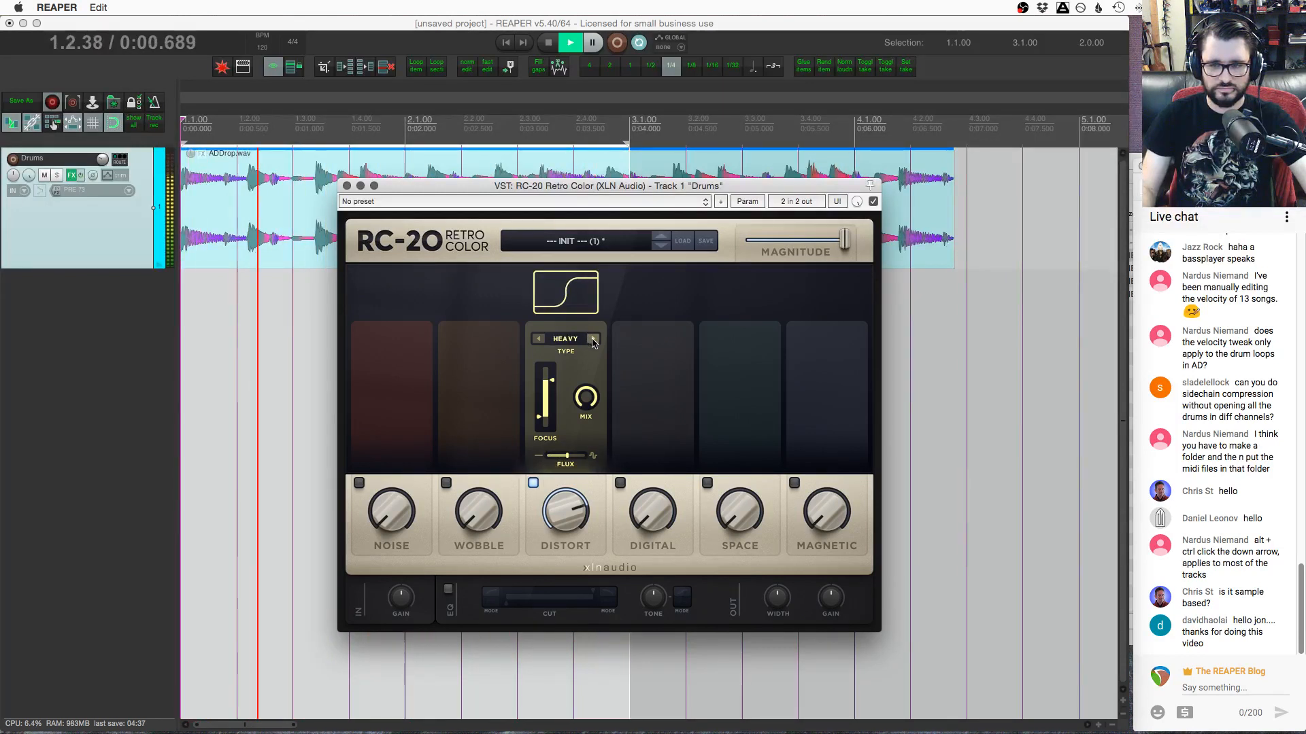
Switch the distortion type to Zap with a low-frequency focus and 100% flux, and reduce the Distort amount to about half
left_click(593, 340)
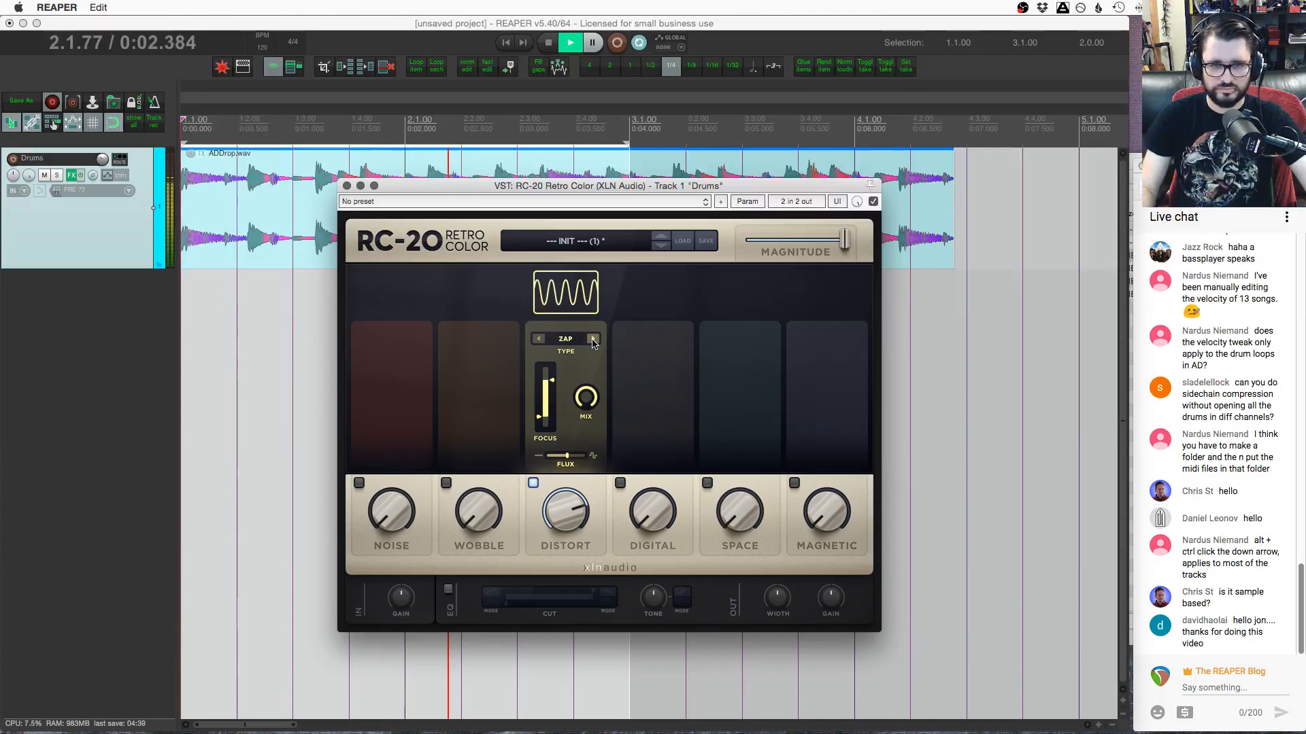
left_click_drag(561, 394, 598, 462)
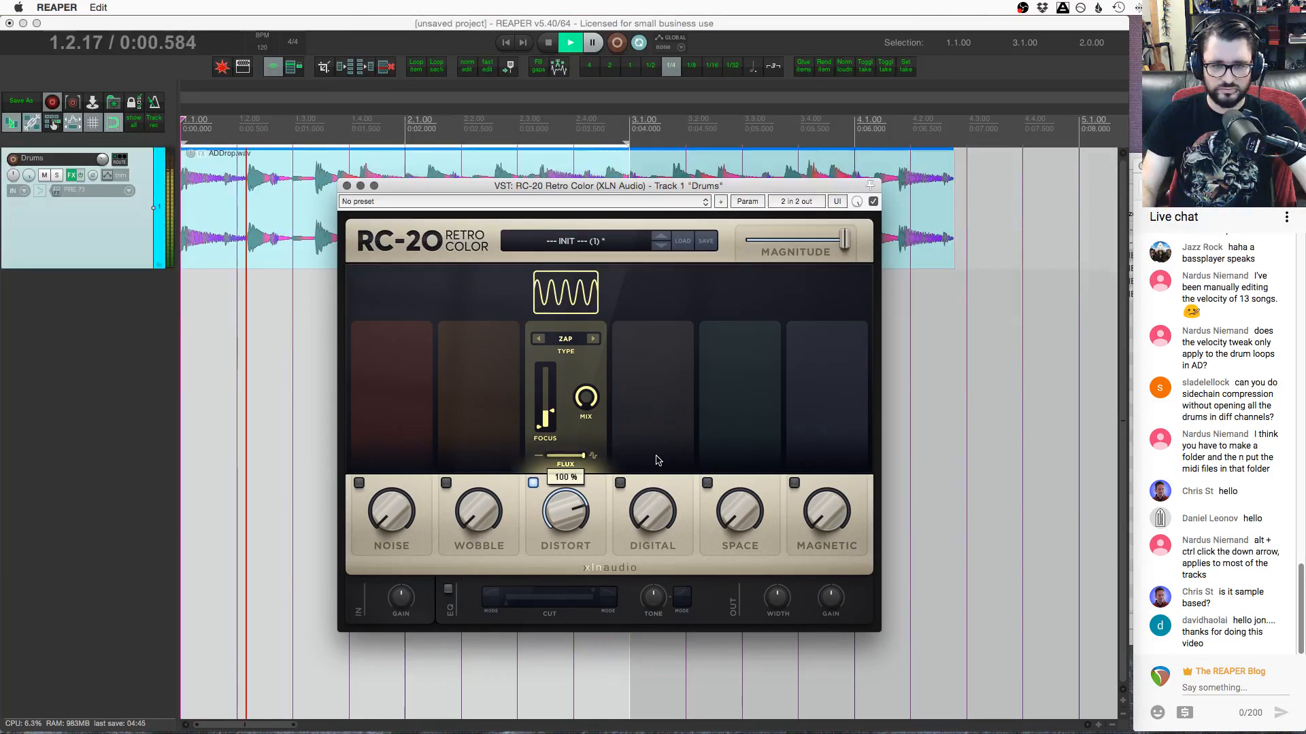
left_click_drag(565, 511, 570, 544)
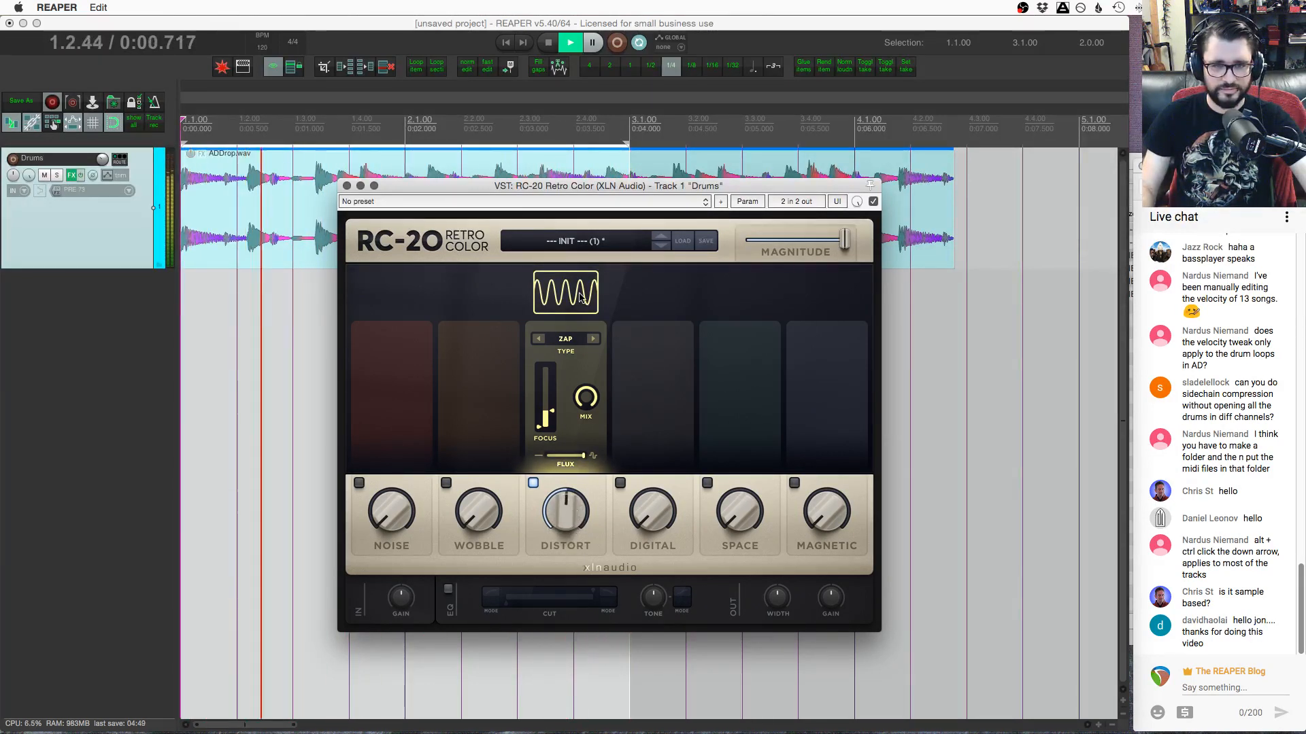
Audition the Air distortion type with the full focus range and 44% flux, and switch the Distort module off
left_click(593, 339)
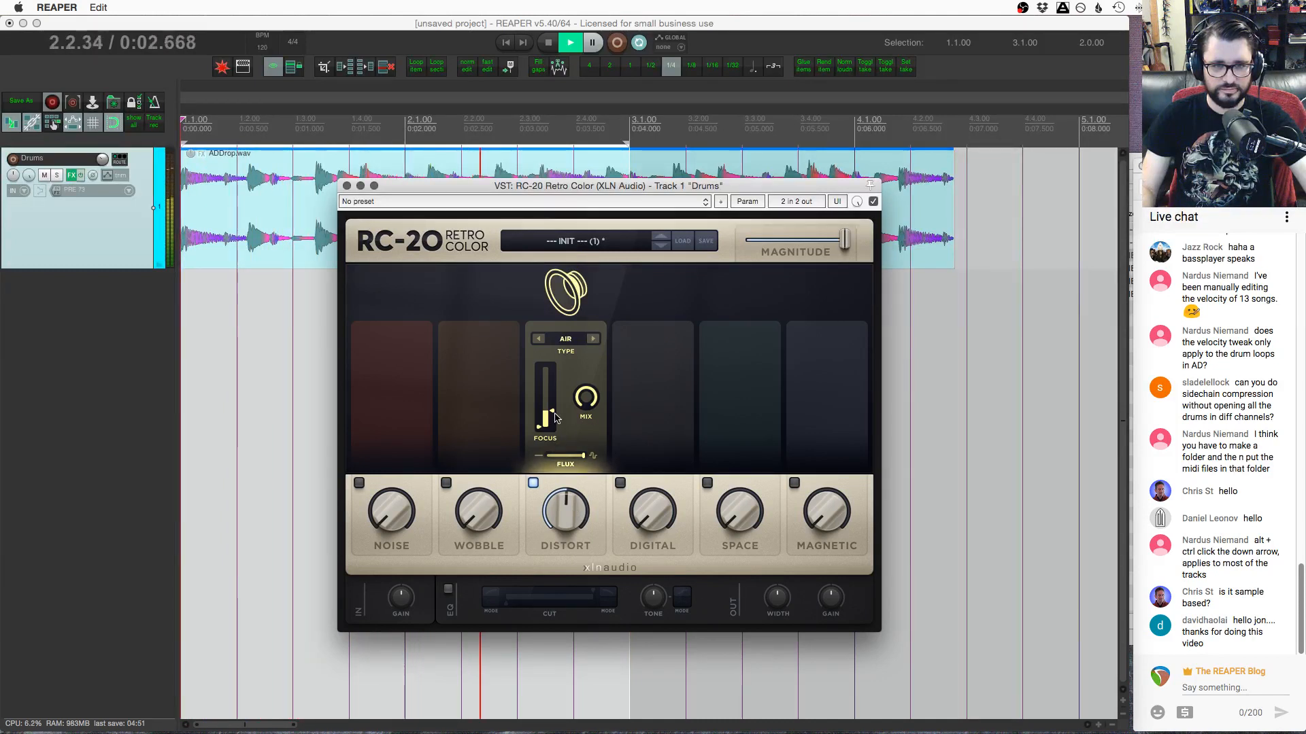
left_click_drag(553, 410, 553, 366)
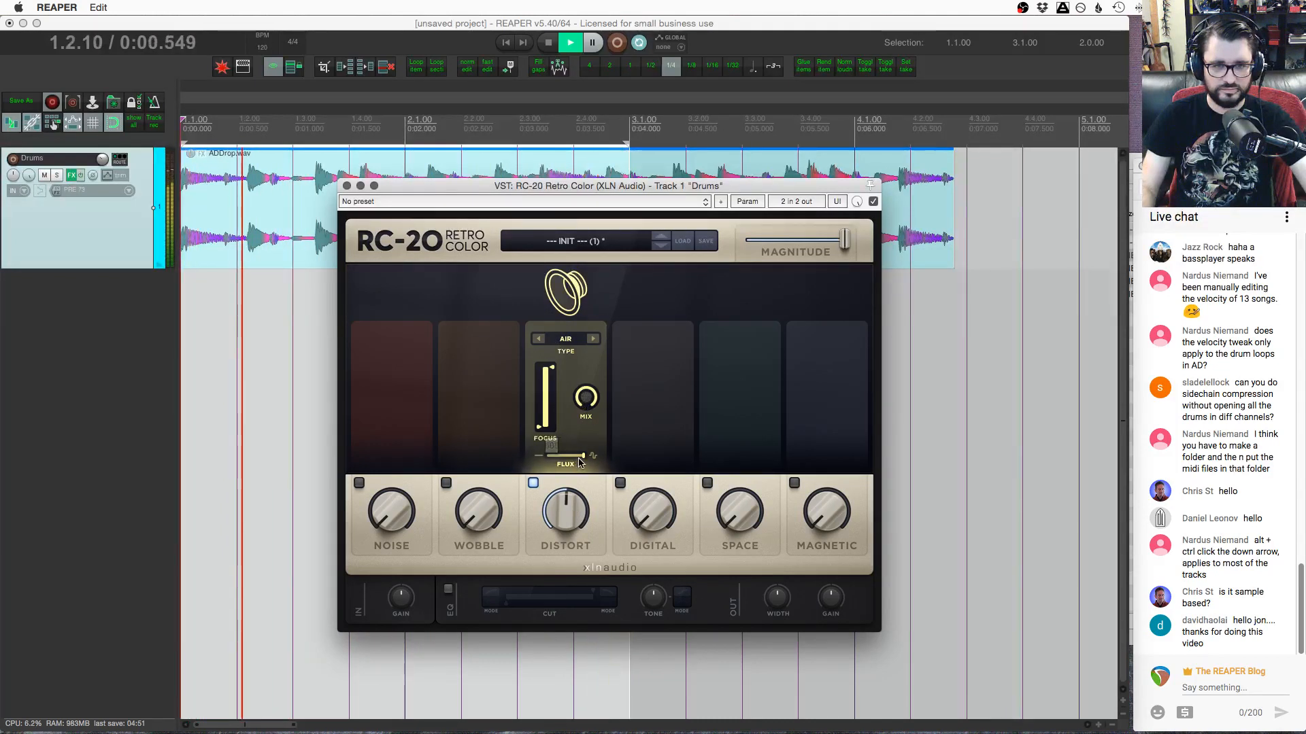
left_click_drag(581, 457, 562, 461)
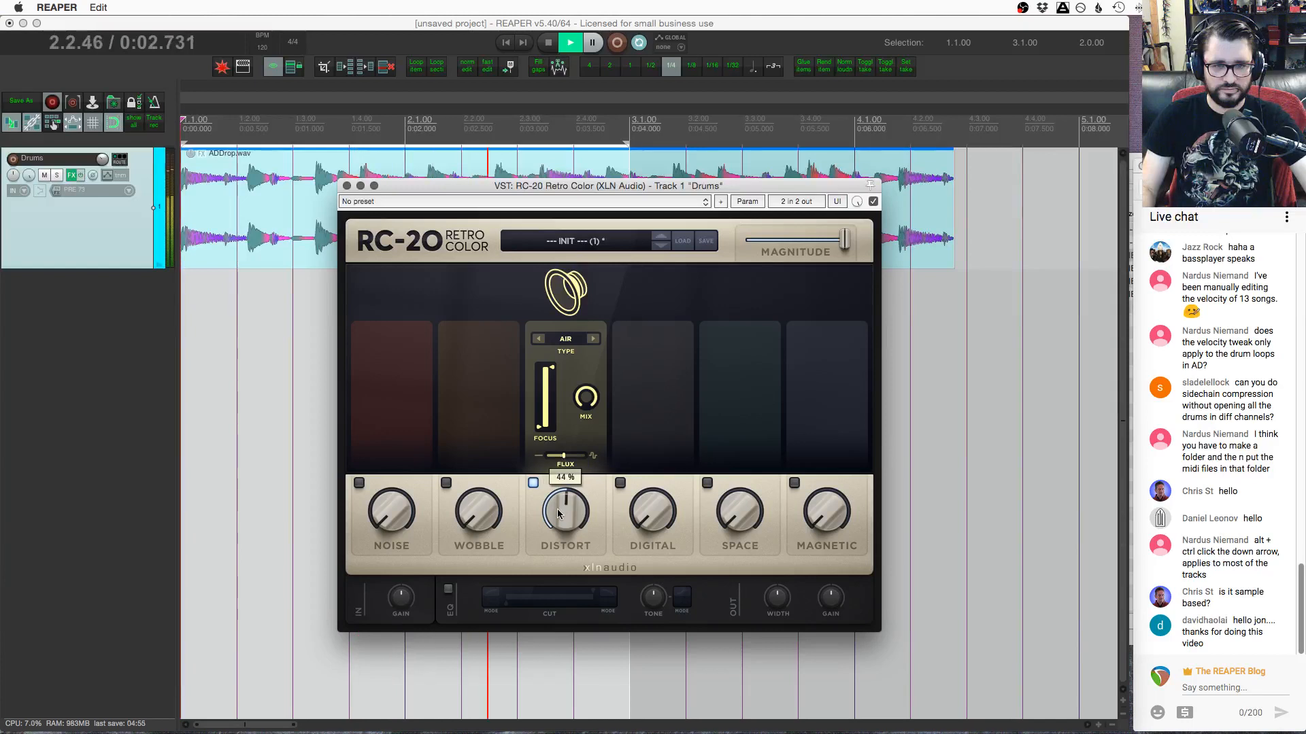
left_click(593, 339)
left_click(594, 340)
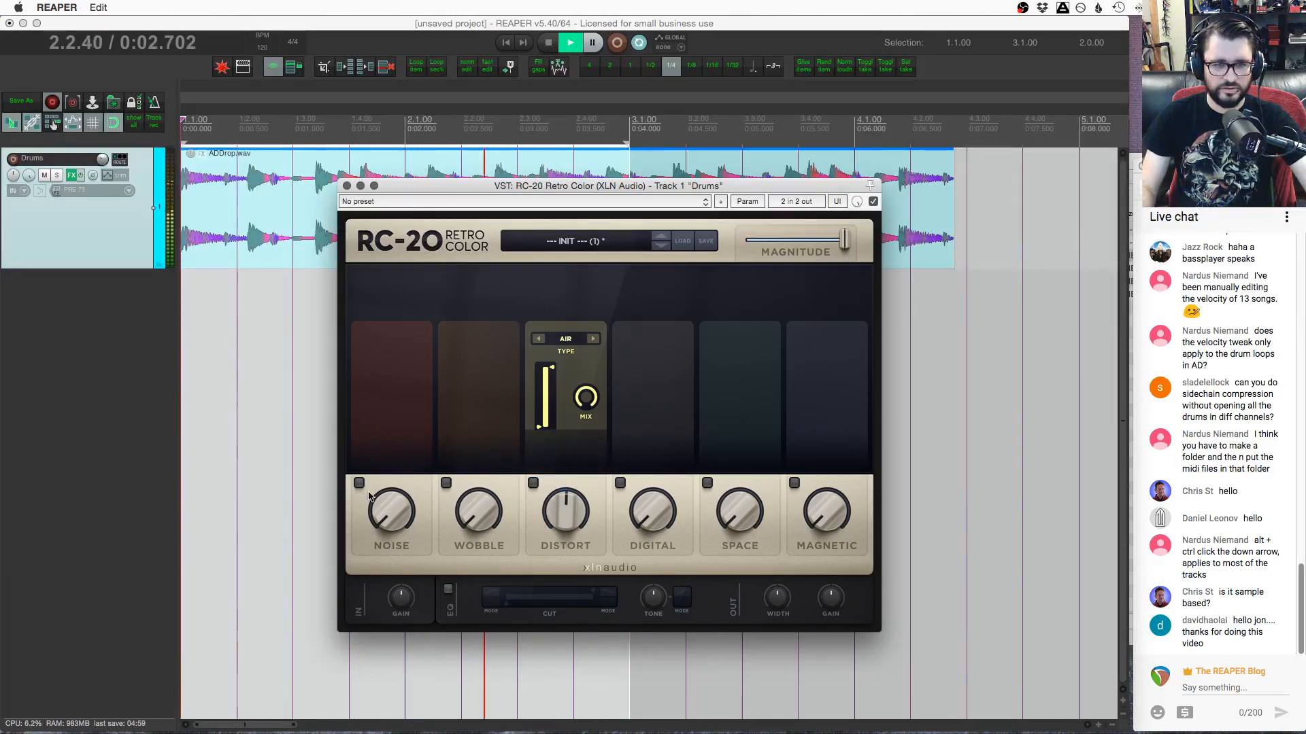
Enable the Noise module with the Vinyl 1 type, raise its amount and set Follow to 72%
left_click_drag(392, 517, 390, 504)
left_click_drag(398, 452, 378, 339)
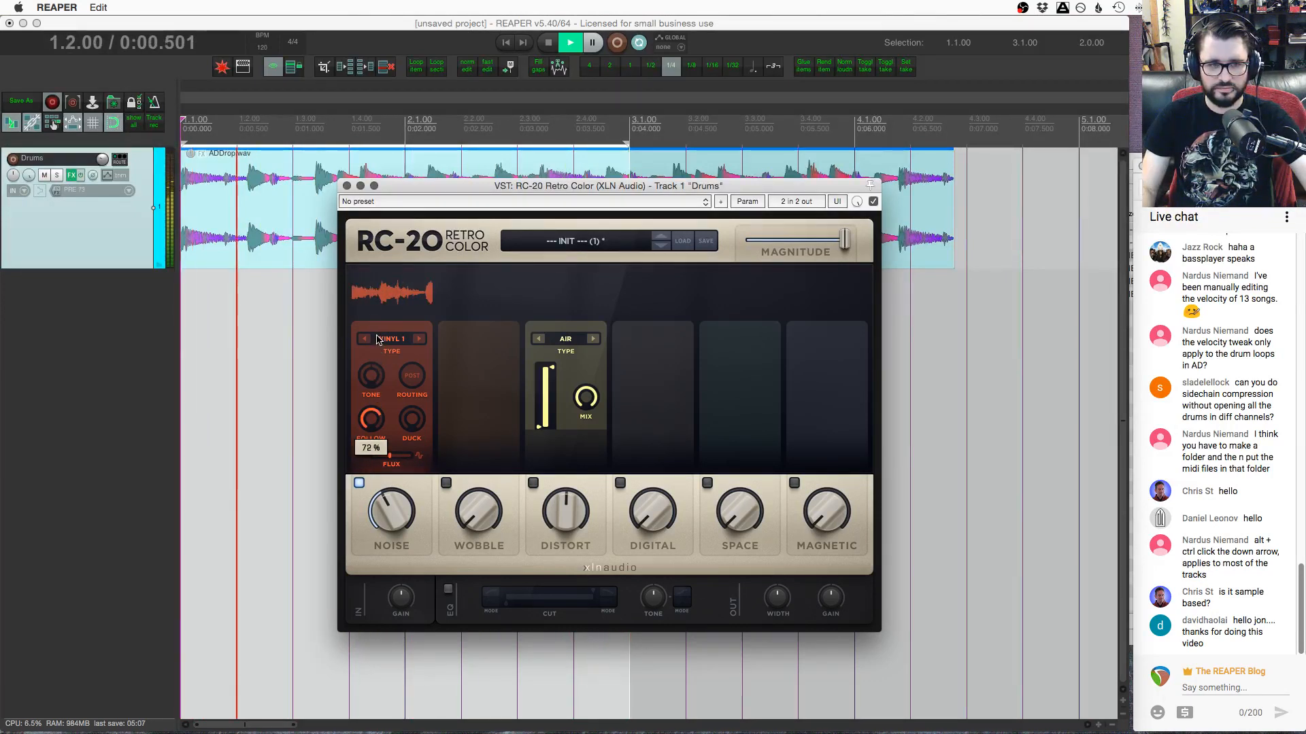
left_click(381, 405)
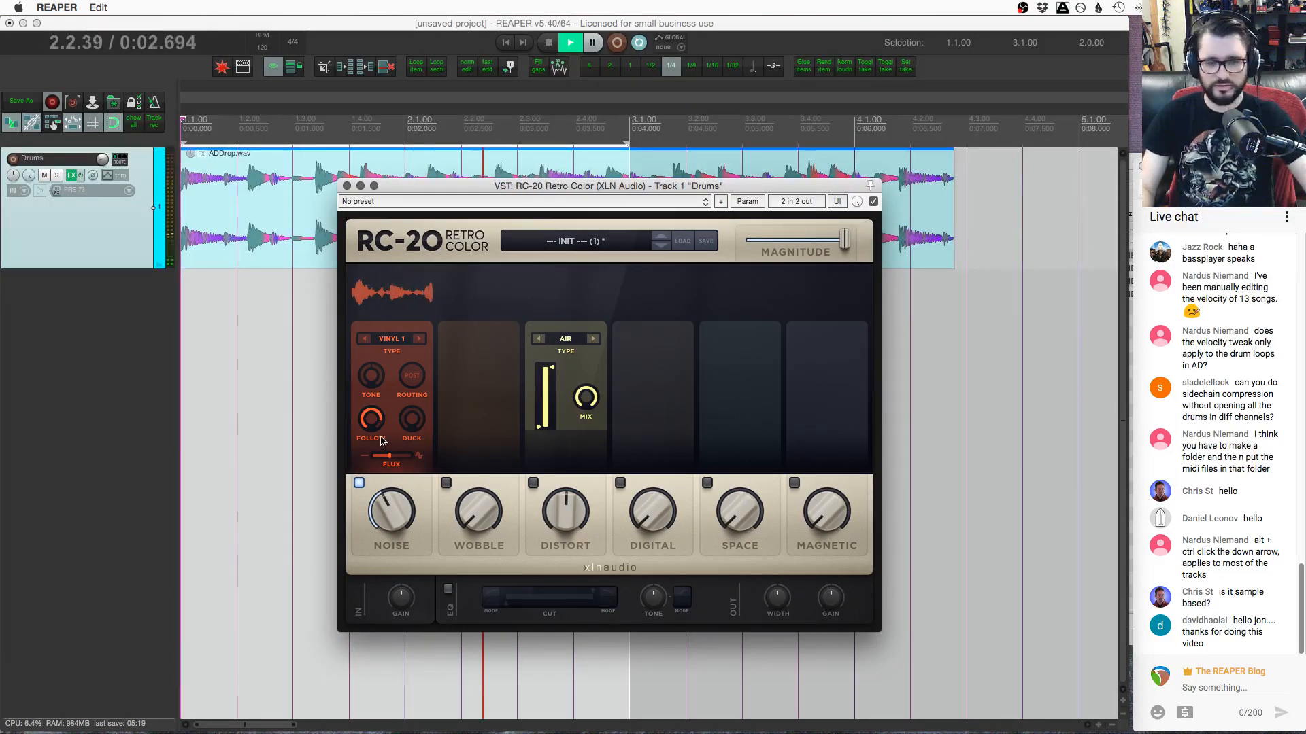
Raise the Noise module's Duck, reduce its Follow to a low amount and set its Tone to 5.4 dB
mouse_move(372, 427)
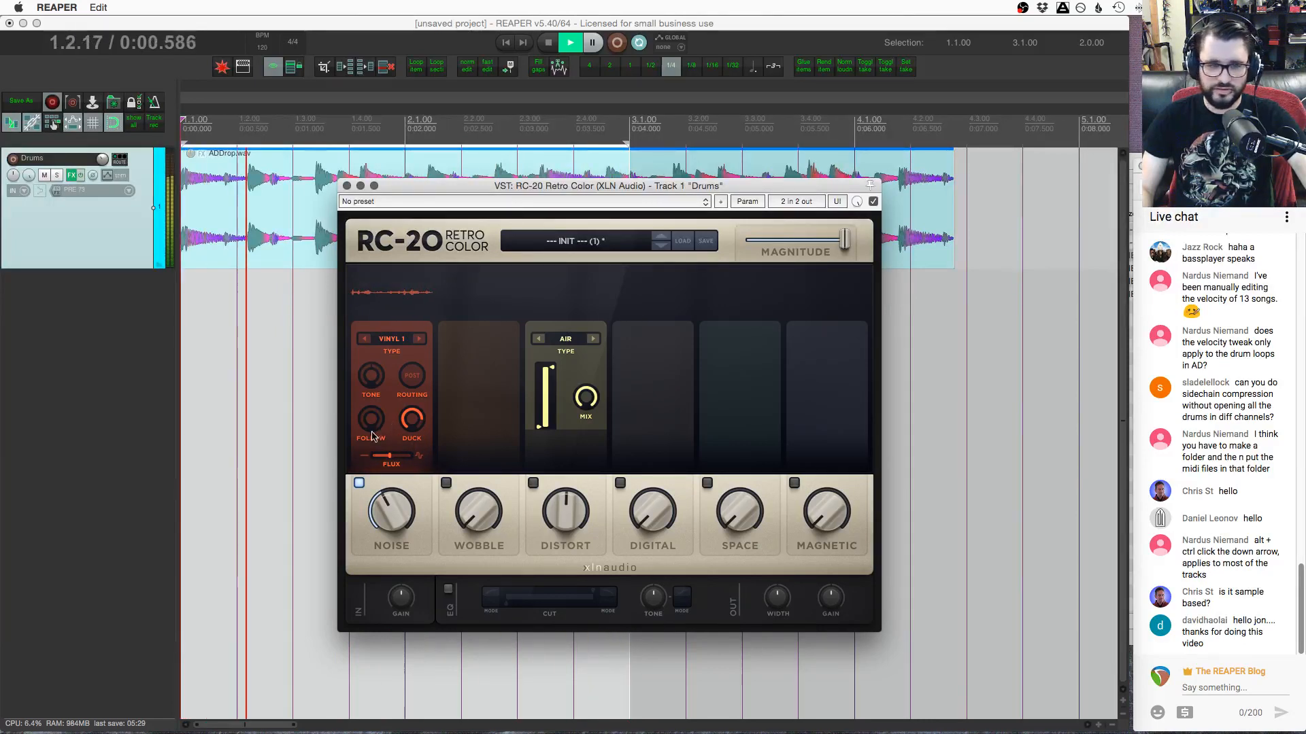
left_click_drag(373, 426, 381, 342)
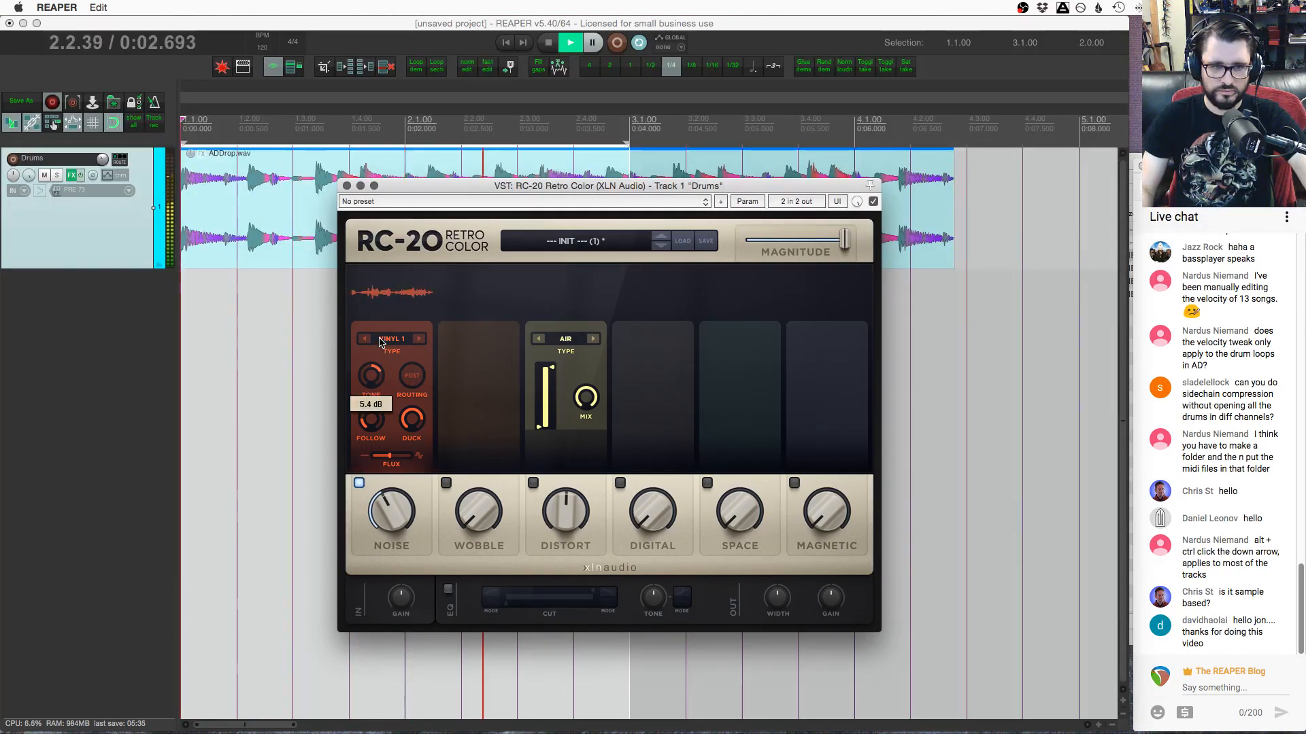
left_click_drag(386, 419, 415, 343)
Compare the Vinyl 2, Vinyl 1, 7.5", 15" and DC noise types, with Duck at 82% and a higher Noise amount
left_click(418, 339)
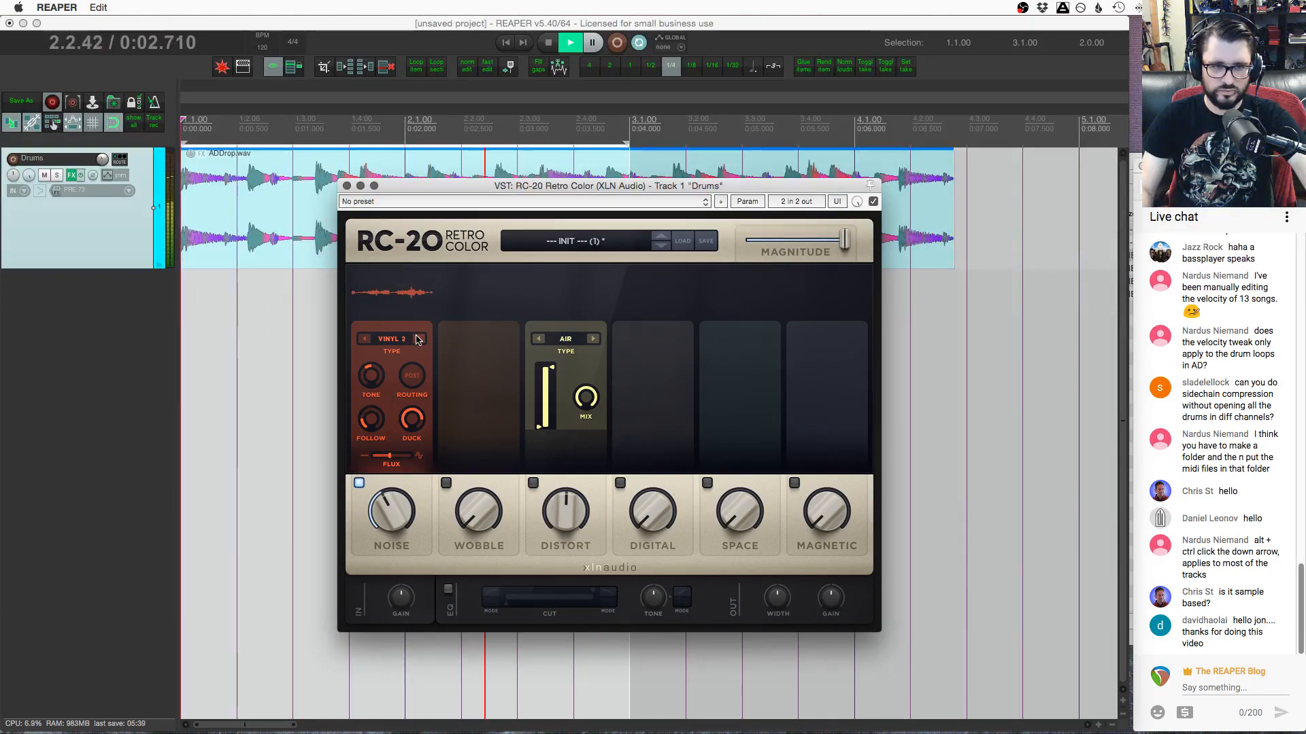
left_click(366, 340)
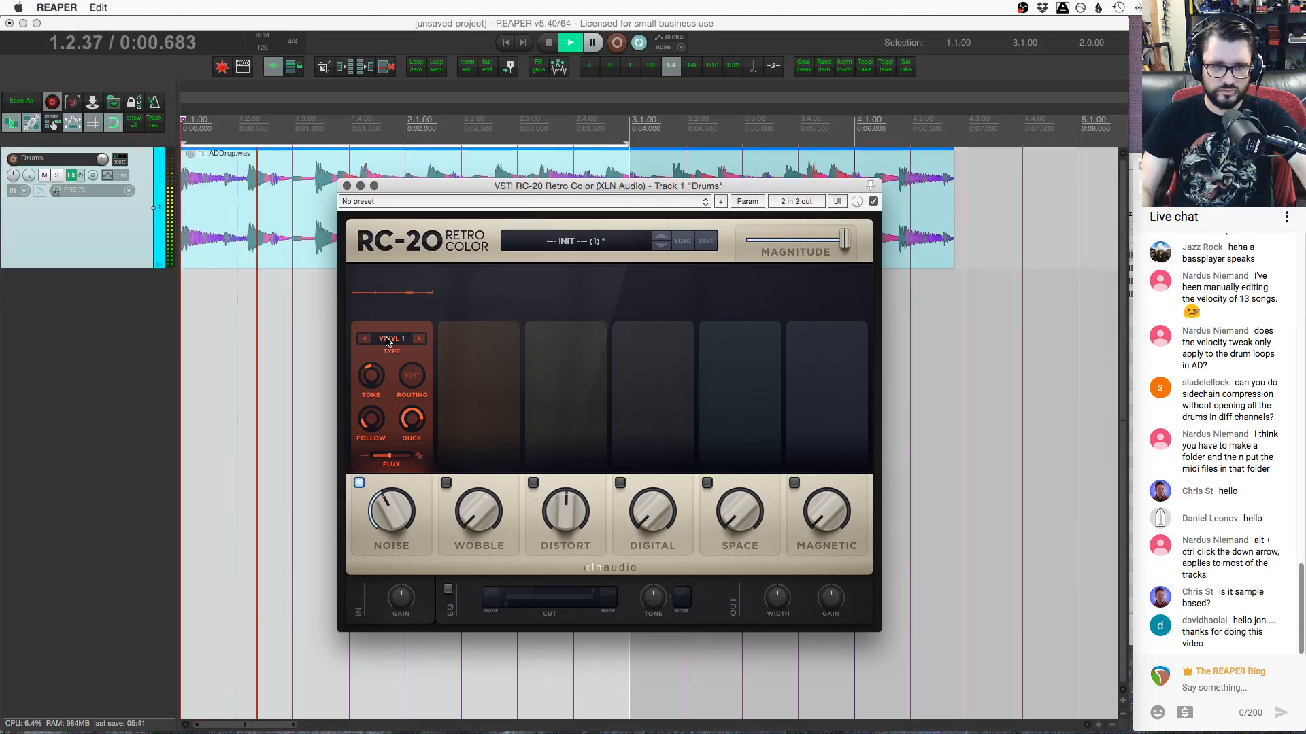
left_click(418, 340)
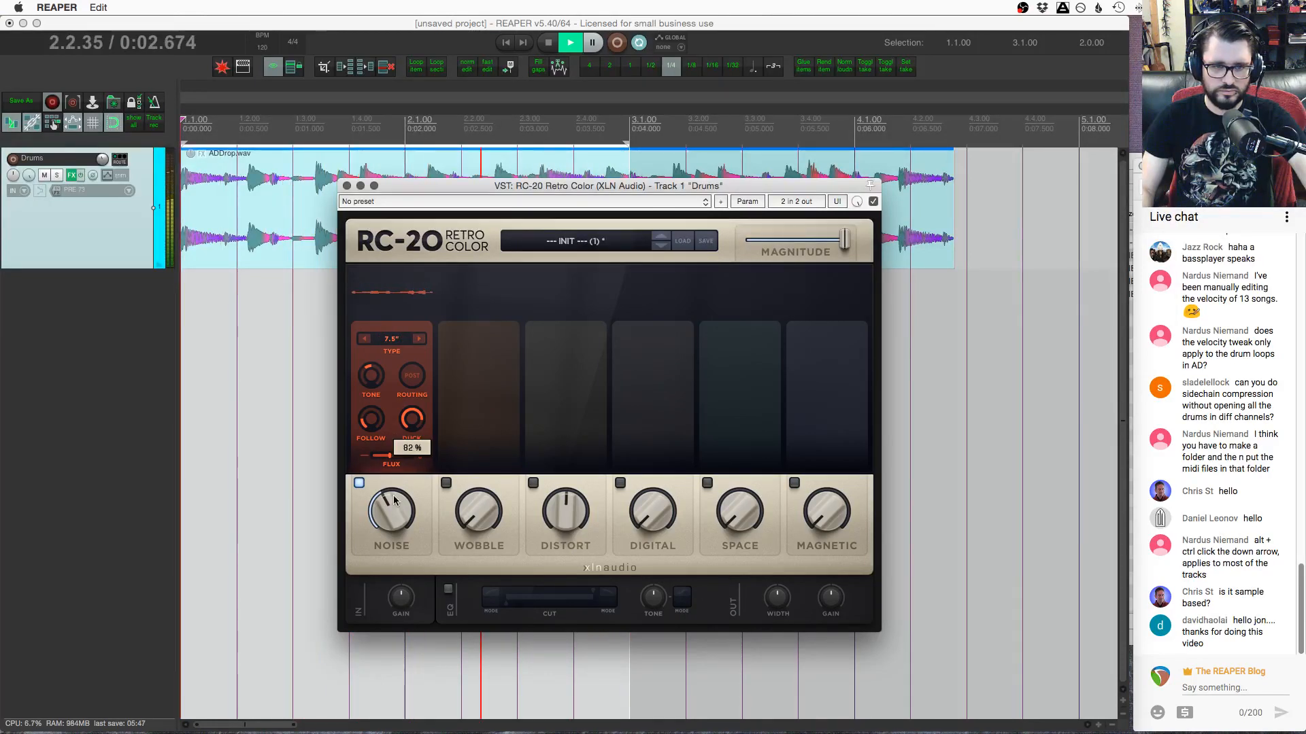
left_click(418, 341)
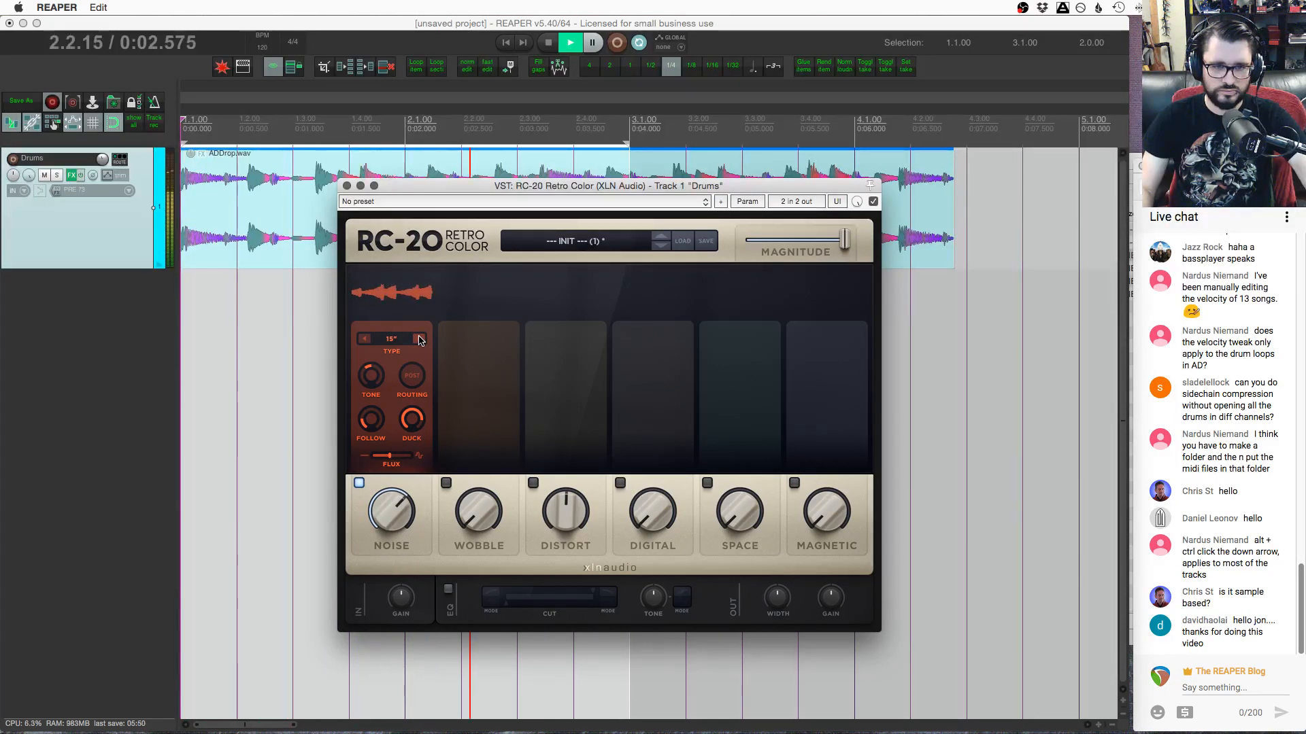
left_click(419, 341)
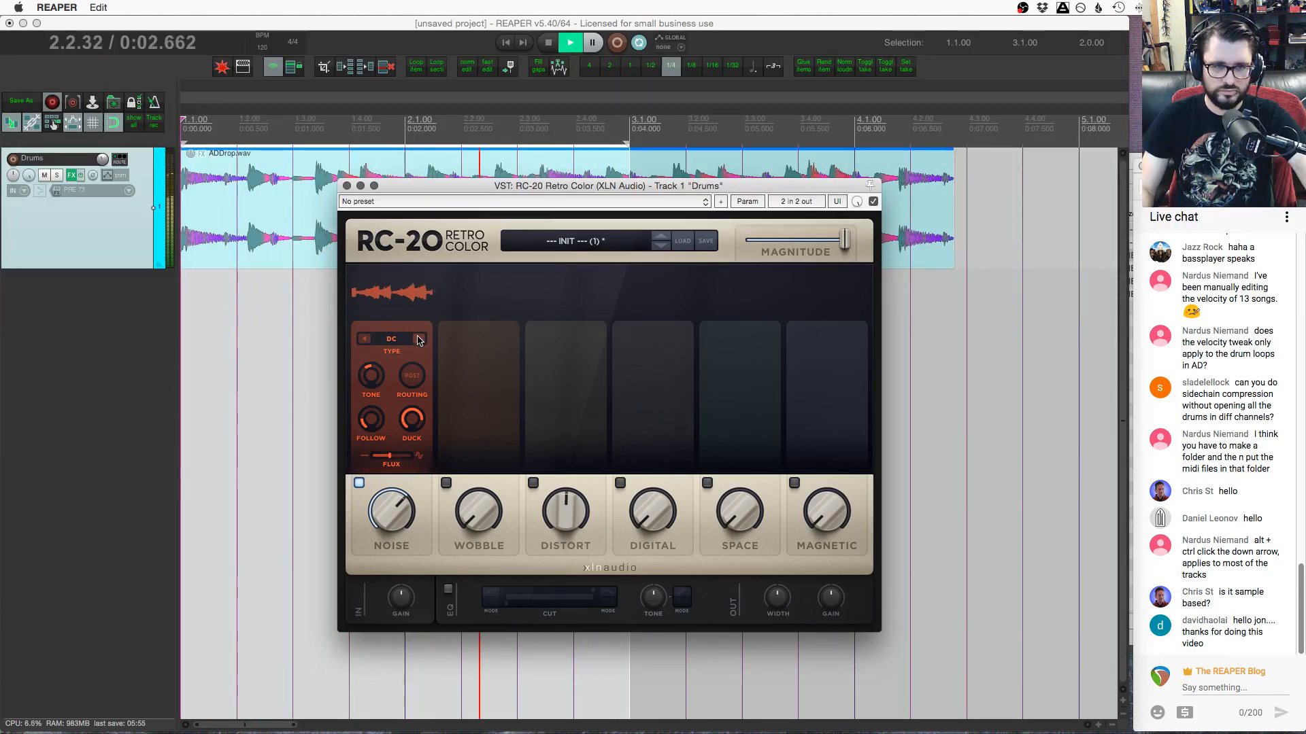
Change the noise type to Radio, lower Duck to 0% and raise the Noise module's Follow and Tone
left_click(418, 339)
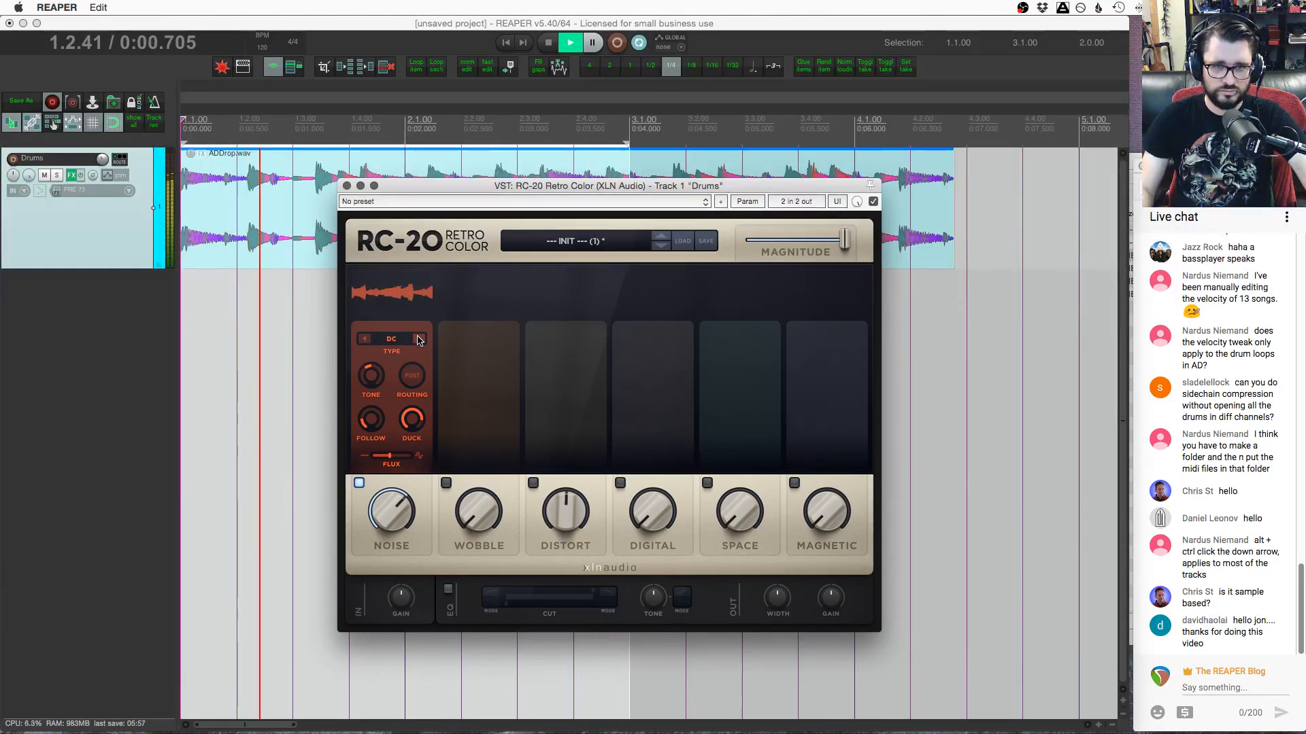
left_click(419, 340)
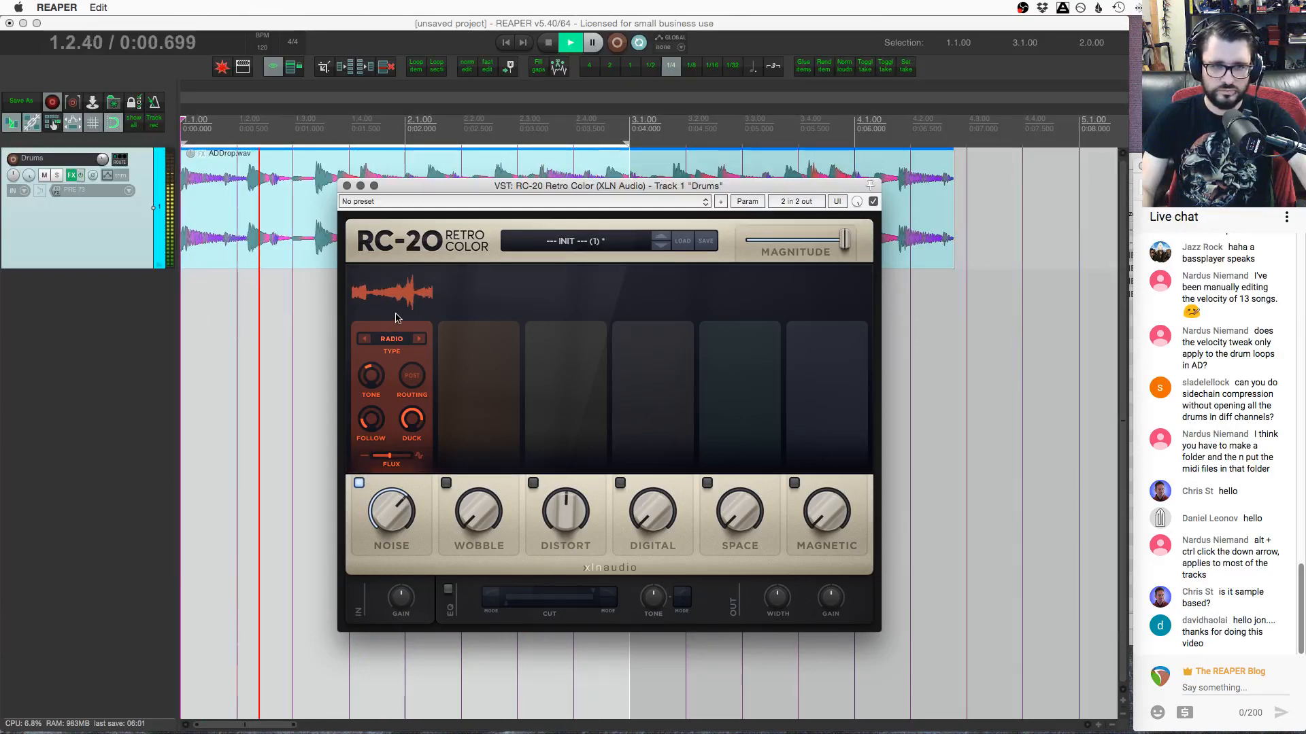
left_click_drag(412, 417, 406, 528)
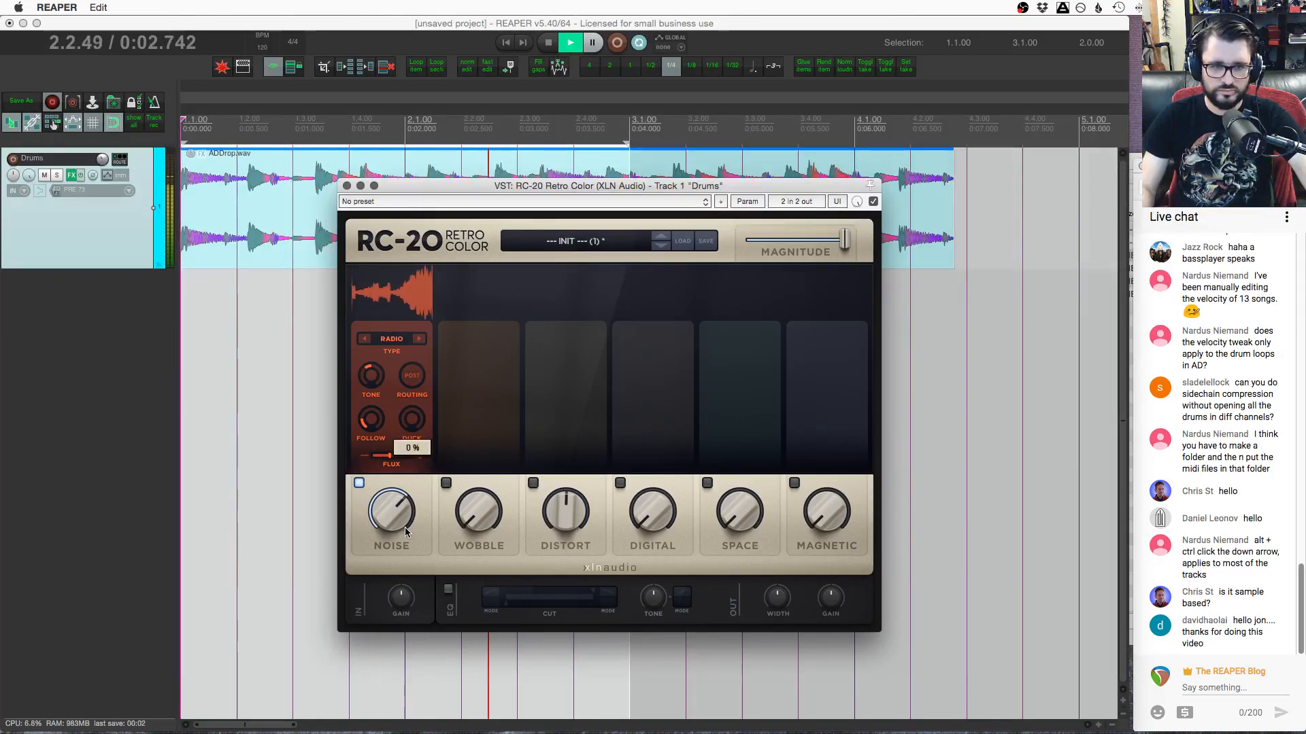
left_click_drag(379, 433, 362, 488)
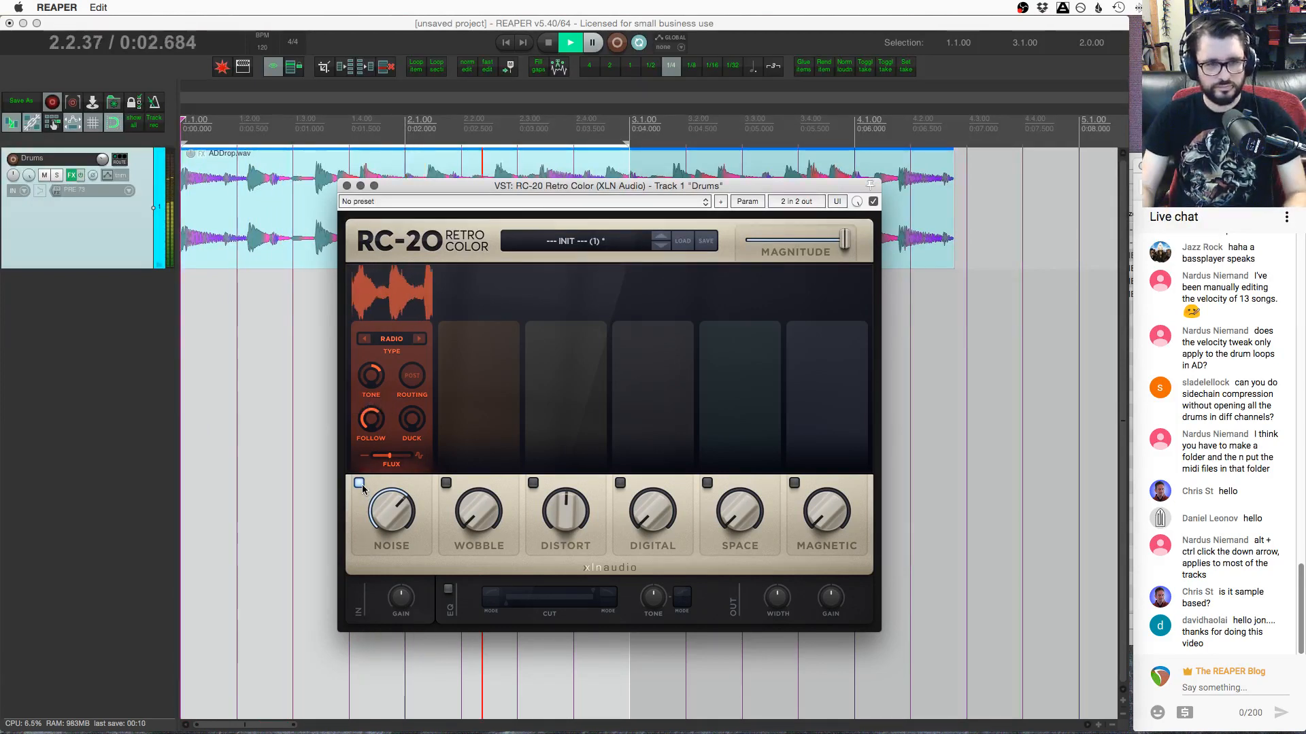
Stop playback and swap the active RC-20 module from Noise to Wobble
key("space")
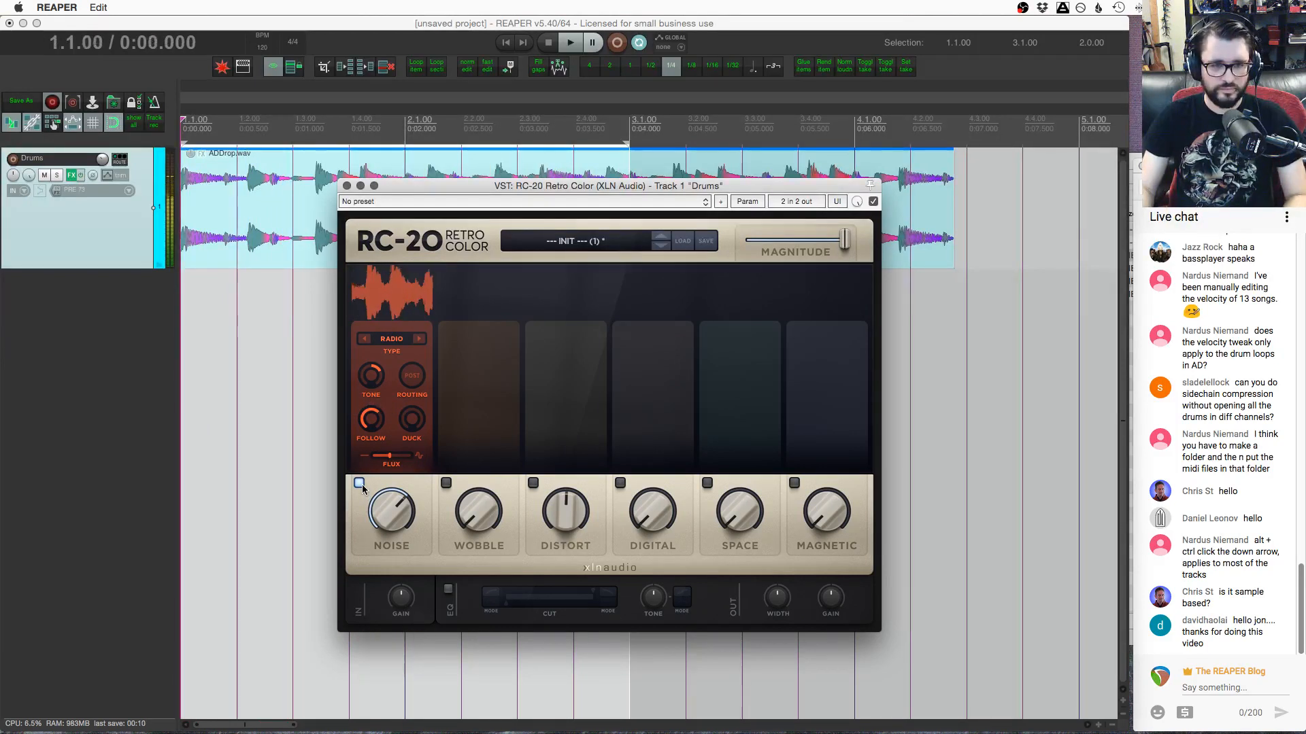
left_click(446, 483)
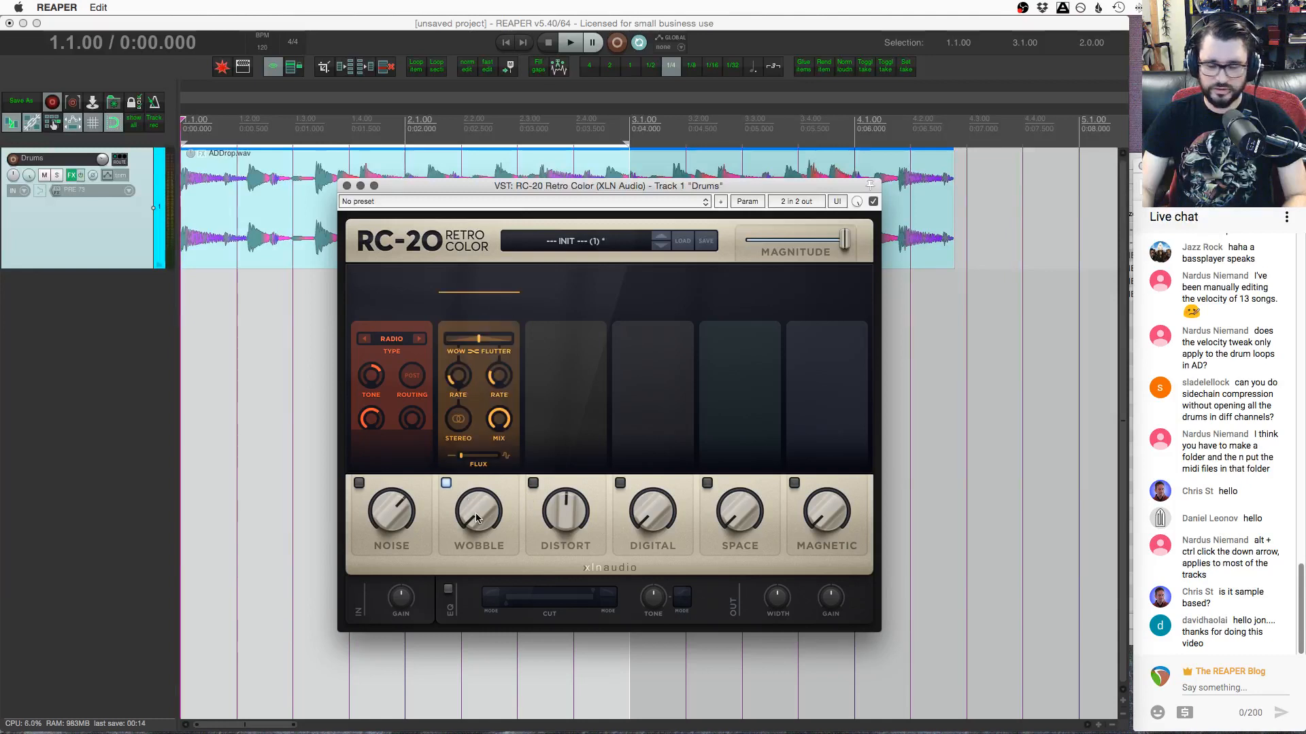
Enable the Noise module alongside Wobble, start playback, and raise Wobble to 38% with its balance shifted toward Wow
left_click(360, 483)
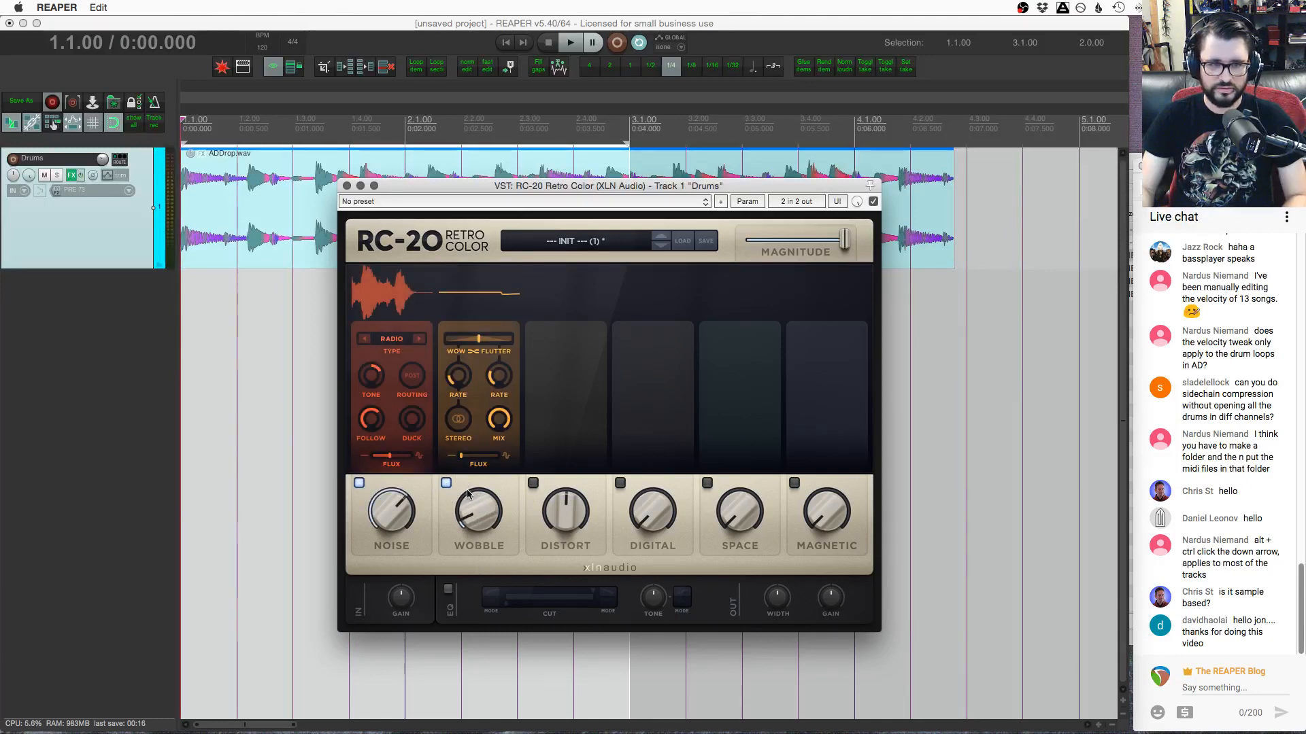
key("space")
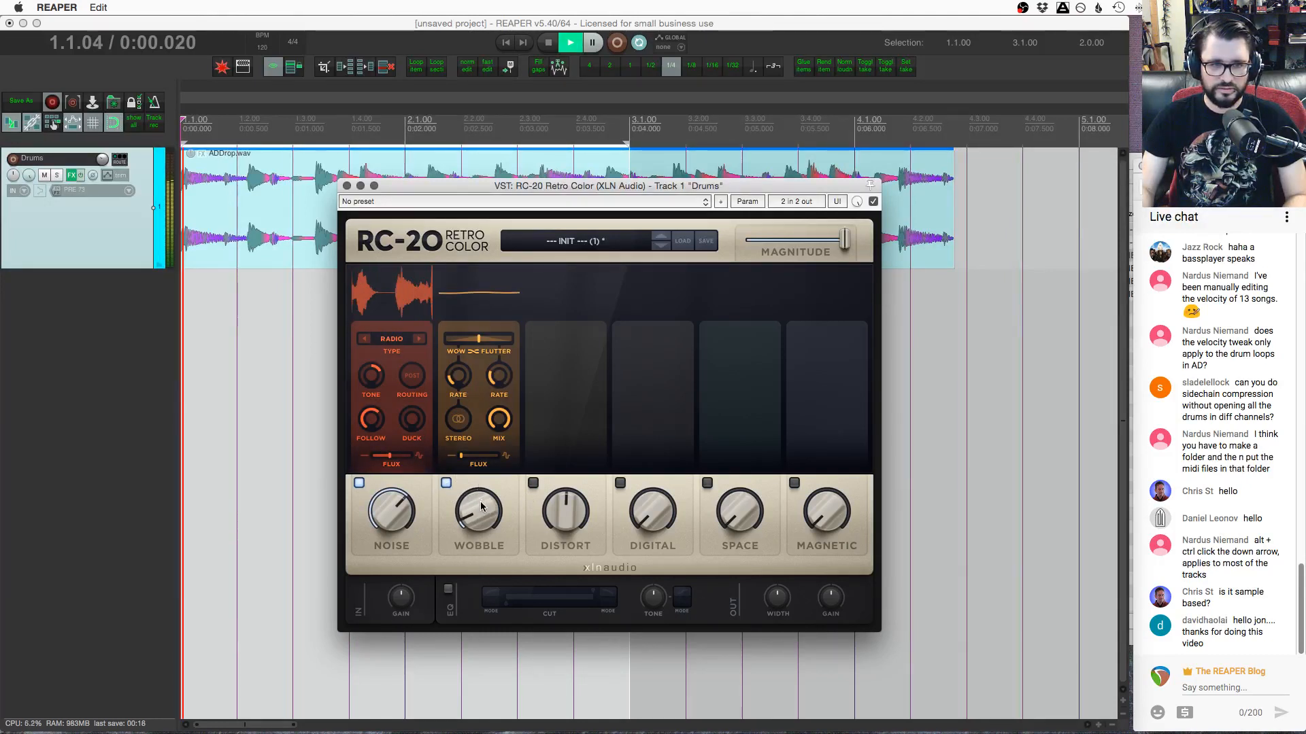
left_click_drag(478, 485, 480, 446)
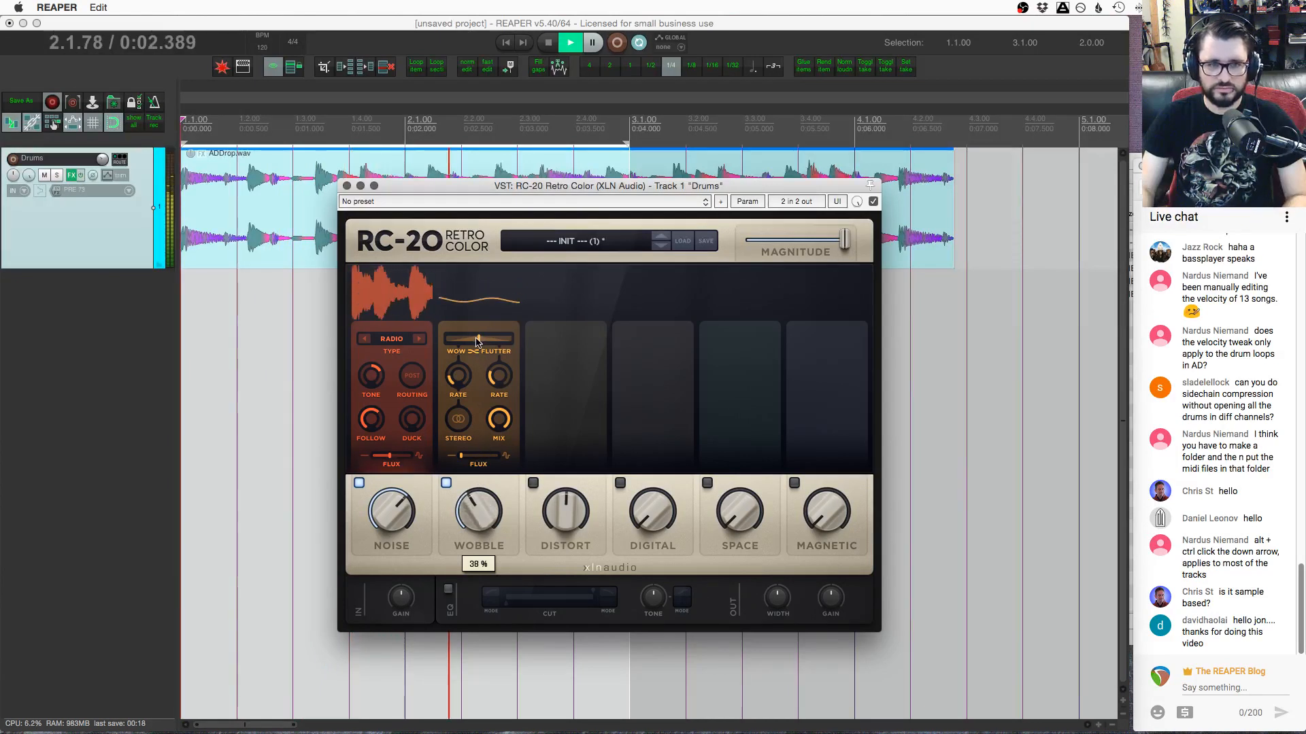
left_click_drag(478, 338, 454, 348)
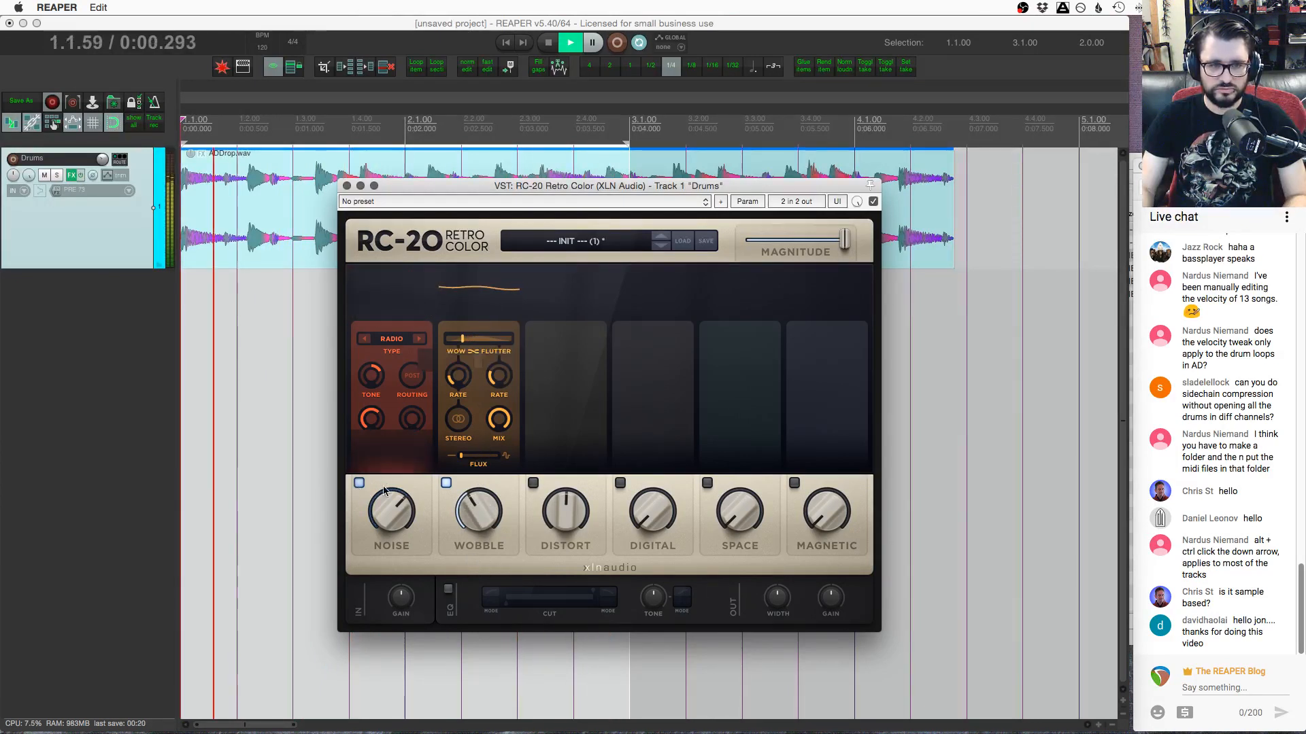
Raise Wobble's amount, Flutter rate and Flux, and enable its Stereo mode while the drum loop plays
mouse_move(462, 455)
left_mouse_down()
mouse_move(493, 459)
mouse_move(482, 459)
left_mouse_up()
left_click_drag(479, 512, 479, 487)
left_click_drag(499, 376, 469, 344)
left_click(459, 419)
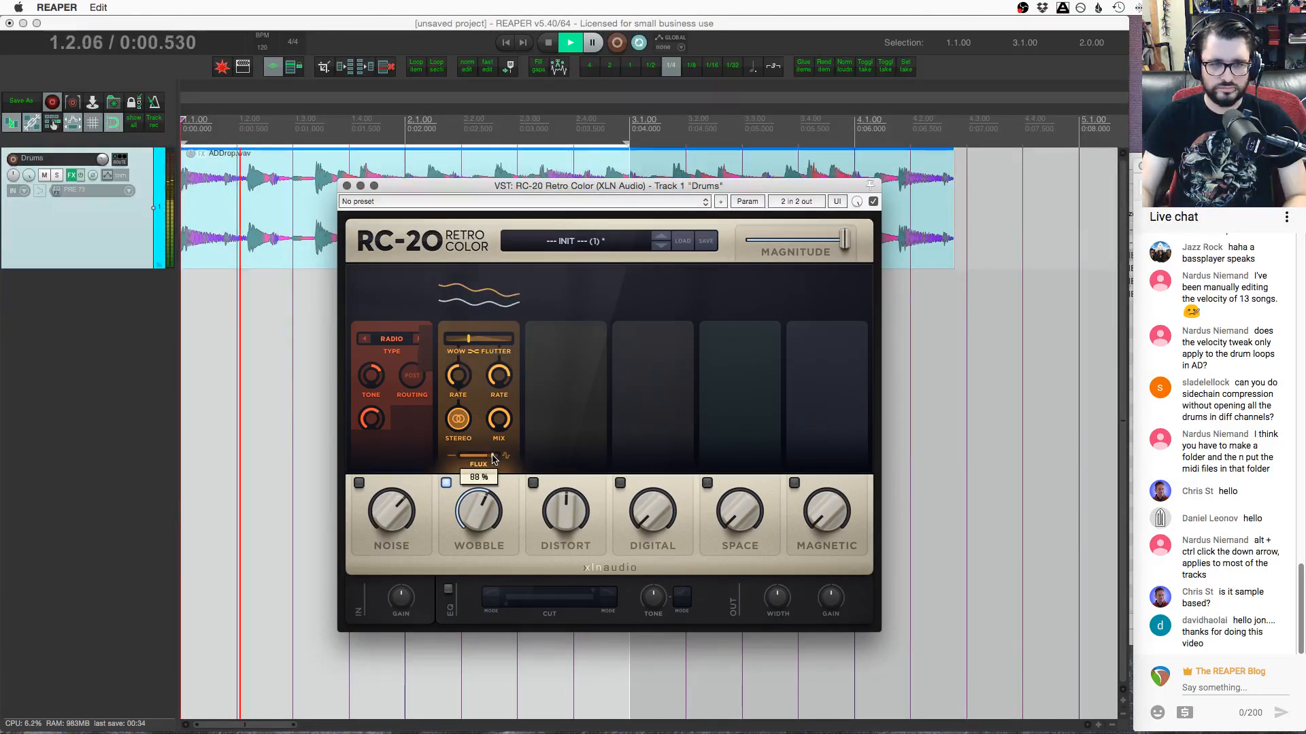
left_click_drag(481, 456, 484, 461)
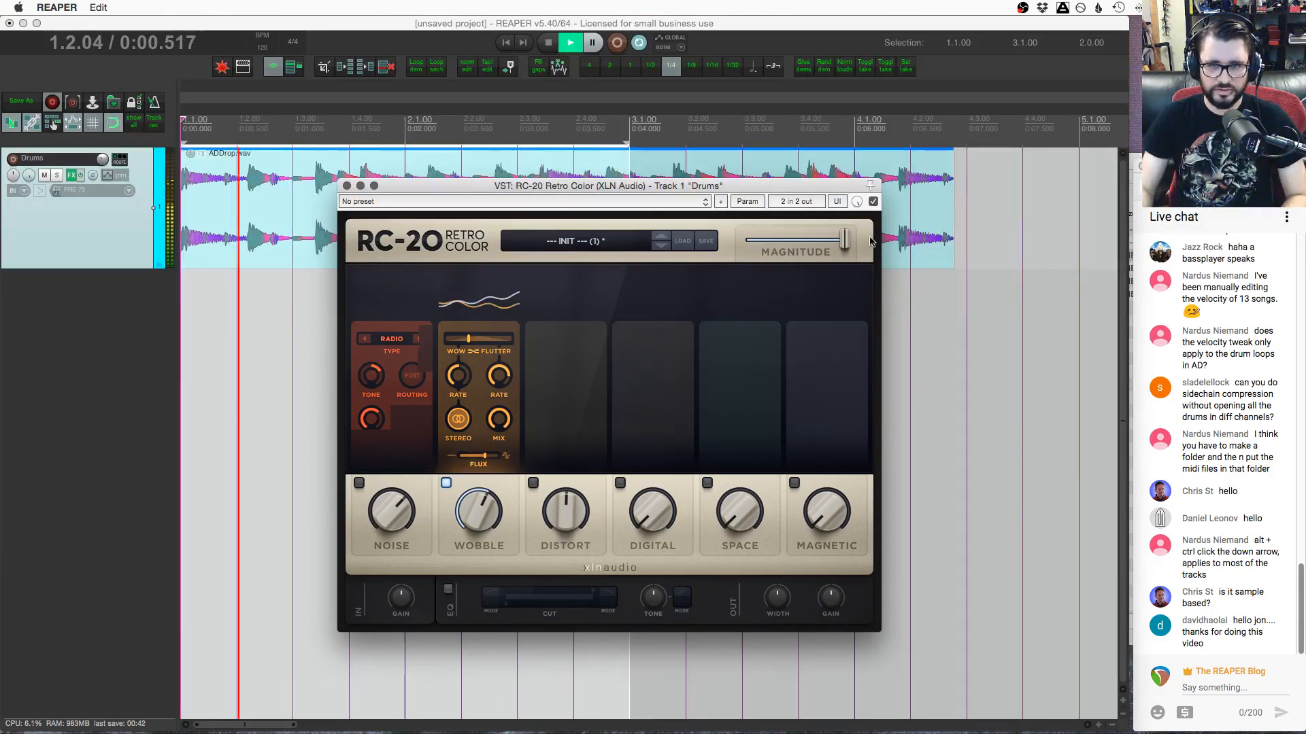
Enable the Space module, set its amount to 48% and raise its Flux
mouse_move(842, 244)
left_mouse_down()
mouse_move(761, 246)
mouse_move(843, 247)
left_mouse_up()
left_click(743, 519)
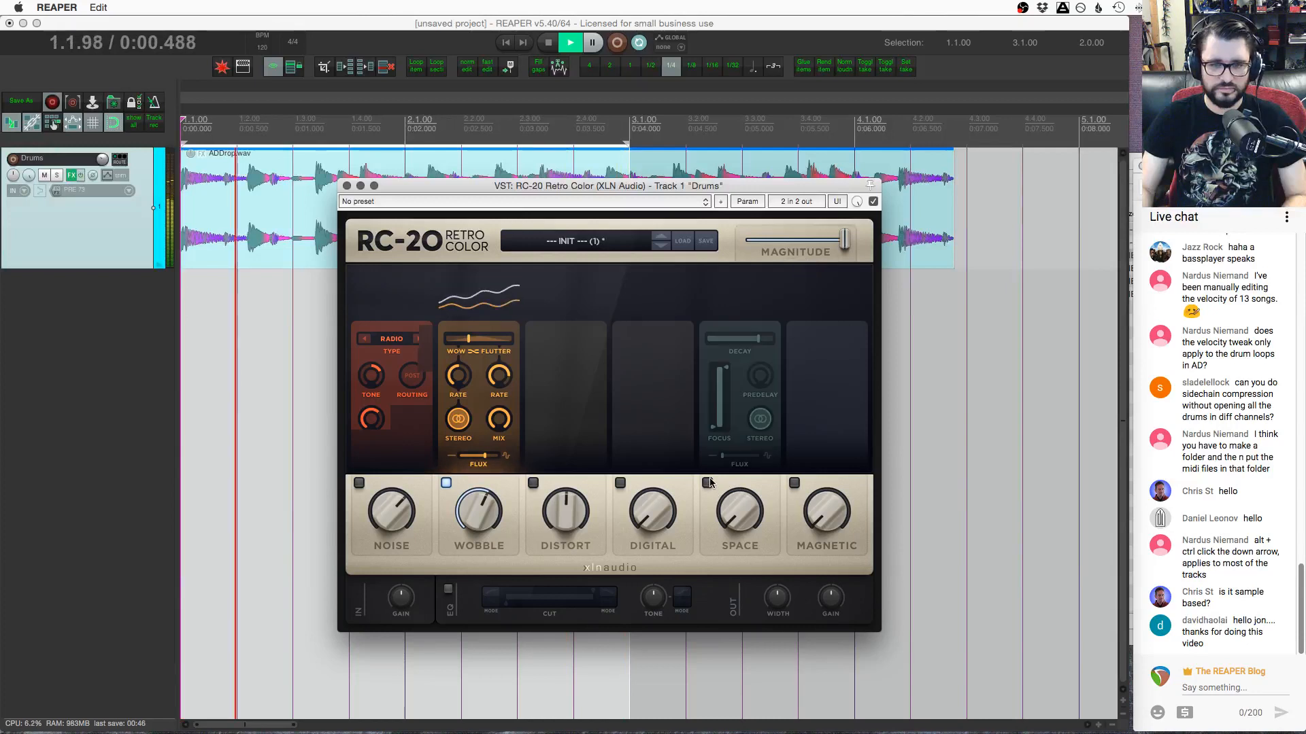
left_click_drag(743, 520, 746, 396)
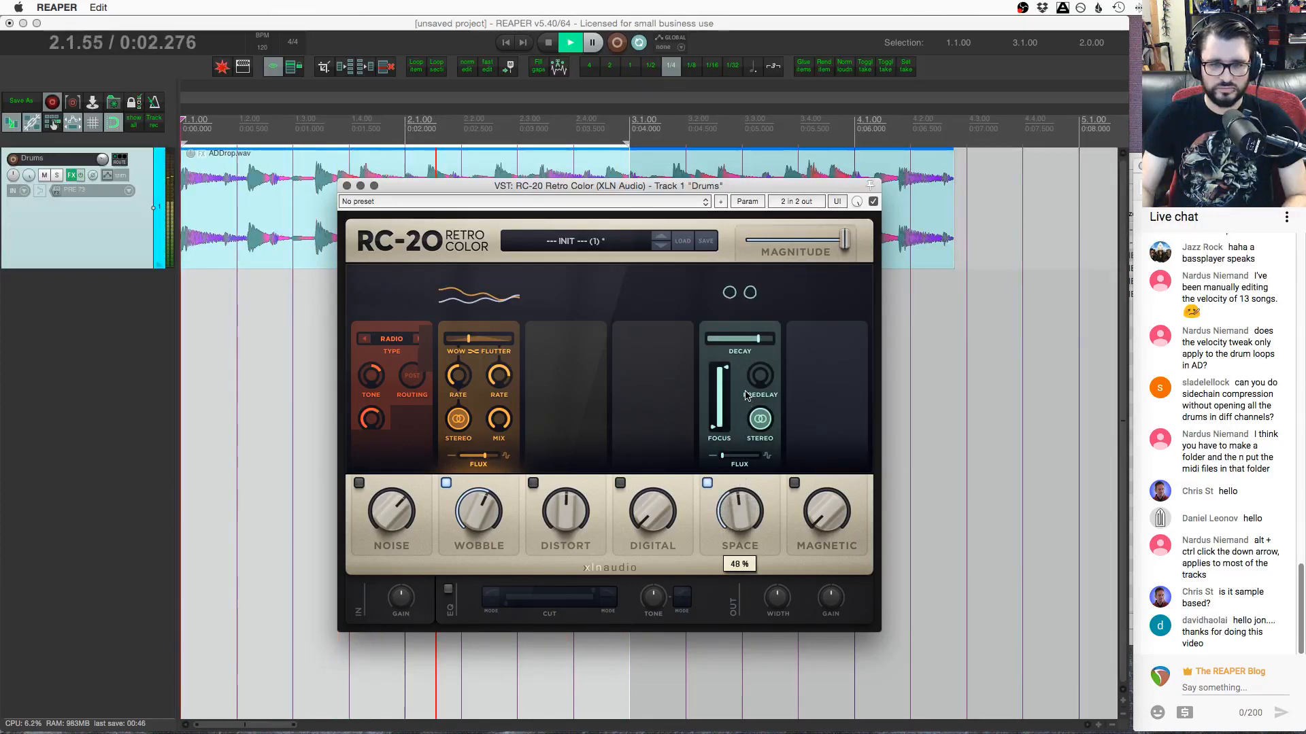
left_click(726, 457)
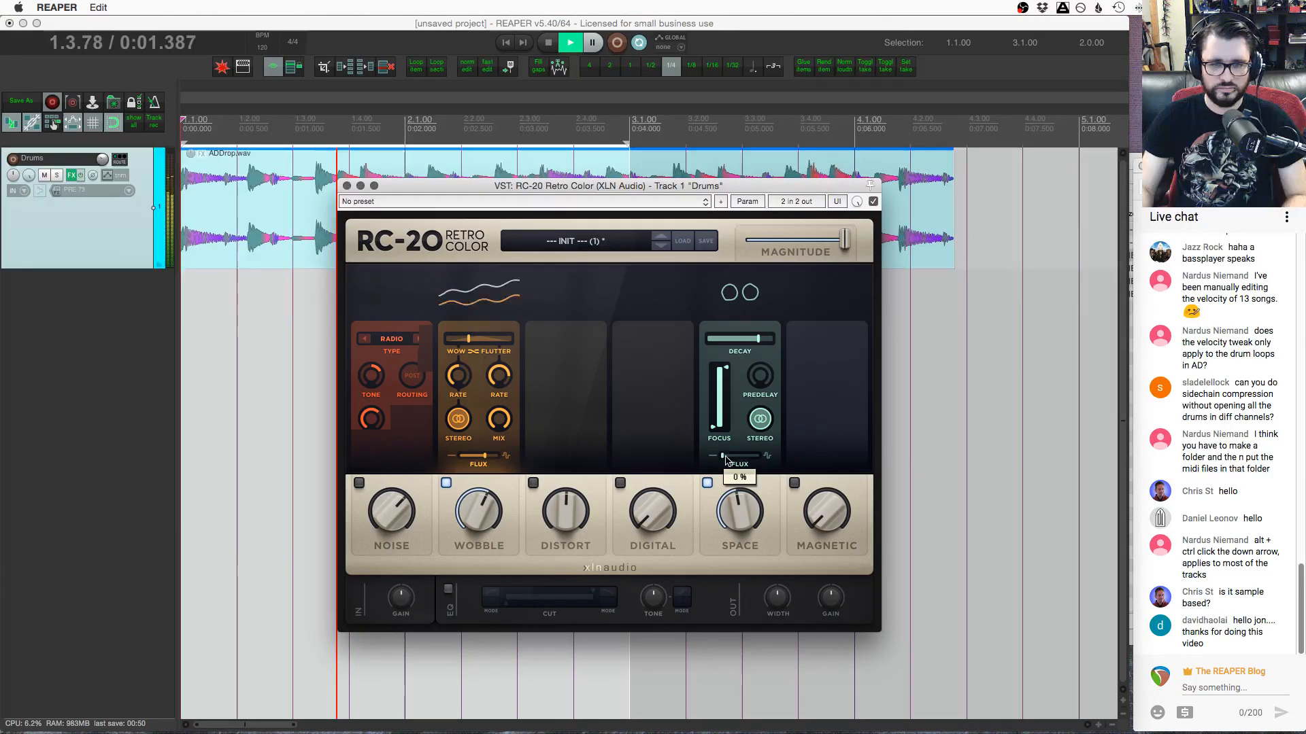
left_click_drag(726, 460, 744, 457)
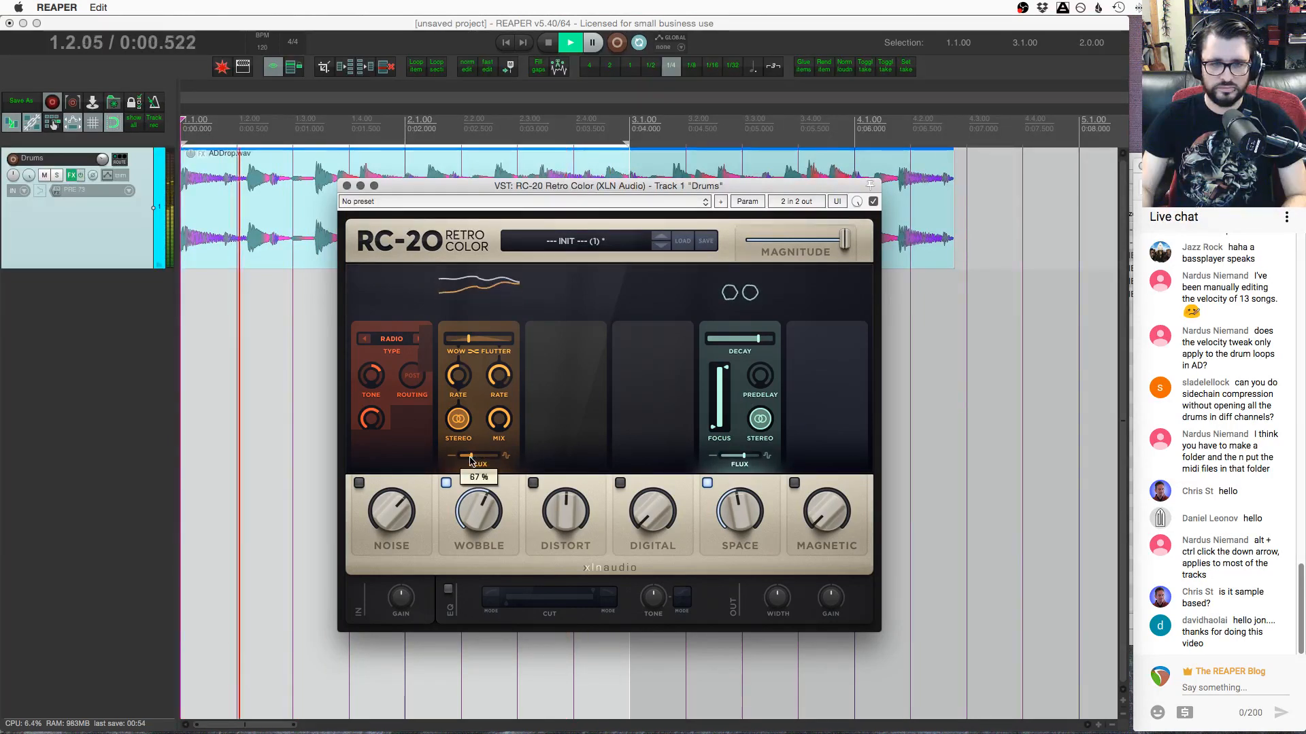
Lower Wobble's Flux and switch the module off, narrow Space's Focus to 557–16000 Hz, and stop playback
left_click_drag(484, 457, 478, 462)
left_click(446, 483)
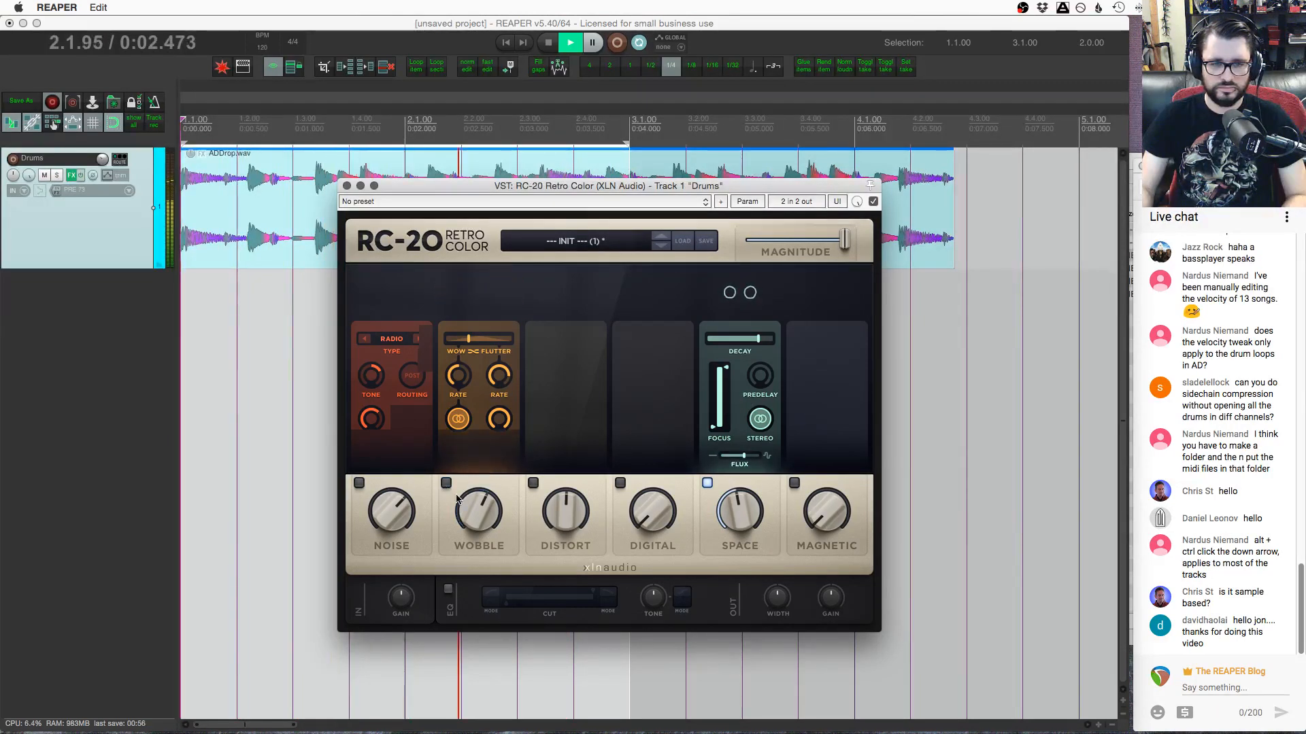
left_click_drag(713, 427, 712, 383)
key("space")
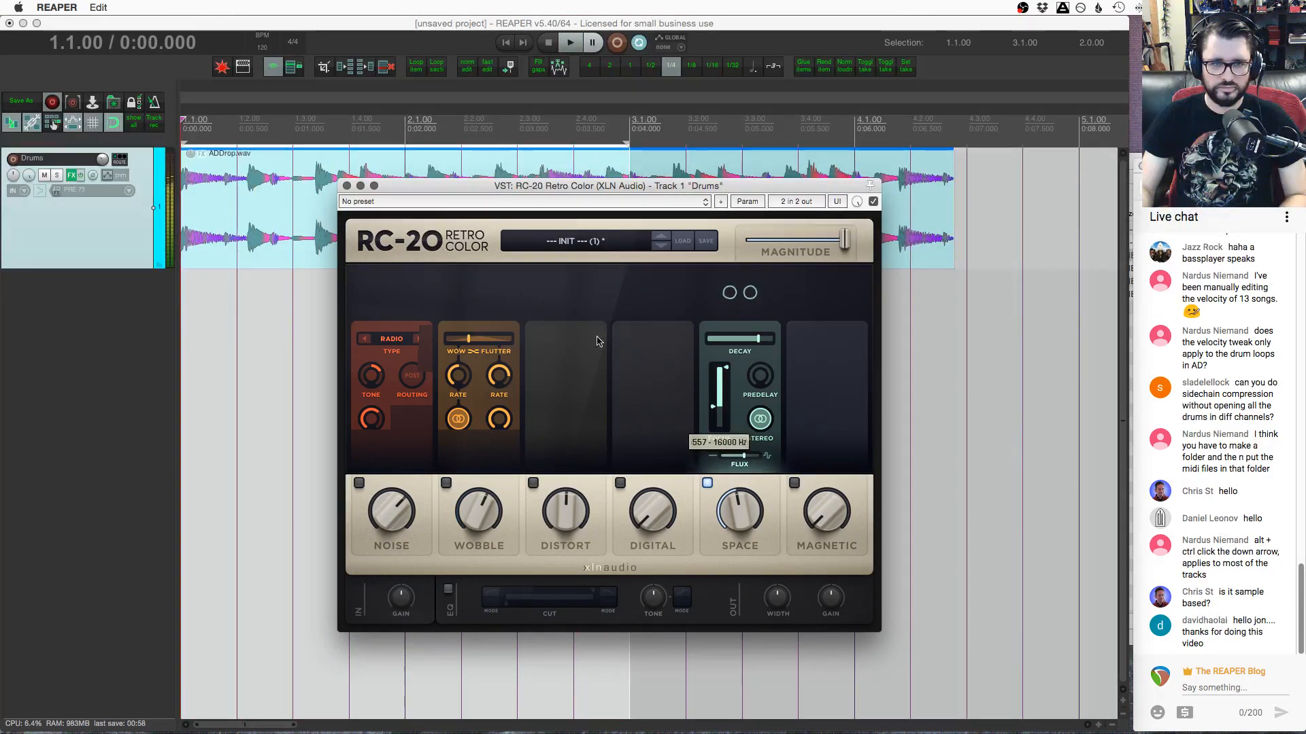
Browse RC-20's presets, load 808 Crush and play the drum loop through it
left_click(568, 243)
scroll(553, 357, "down", 5)
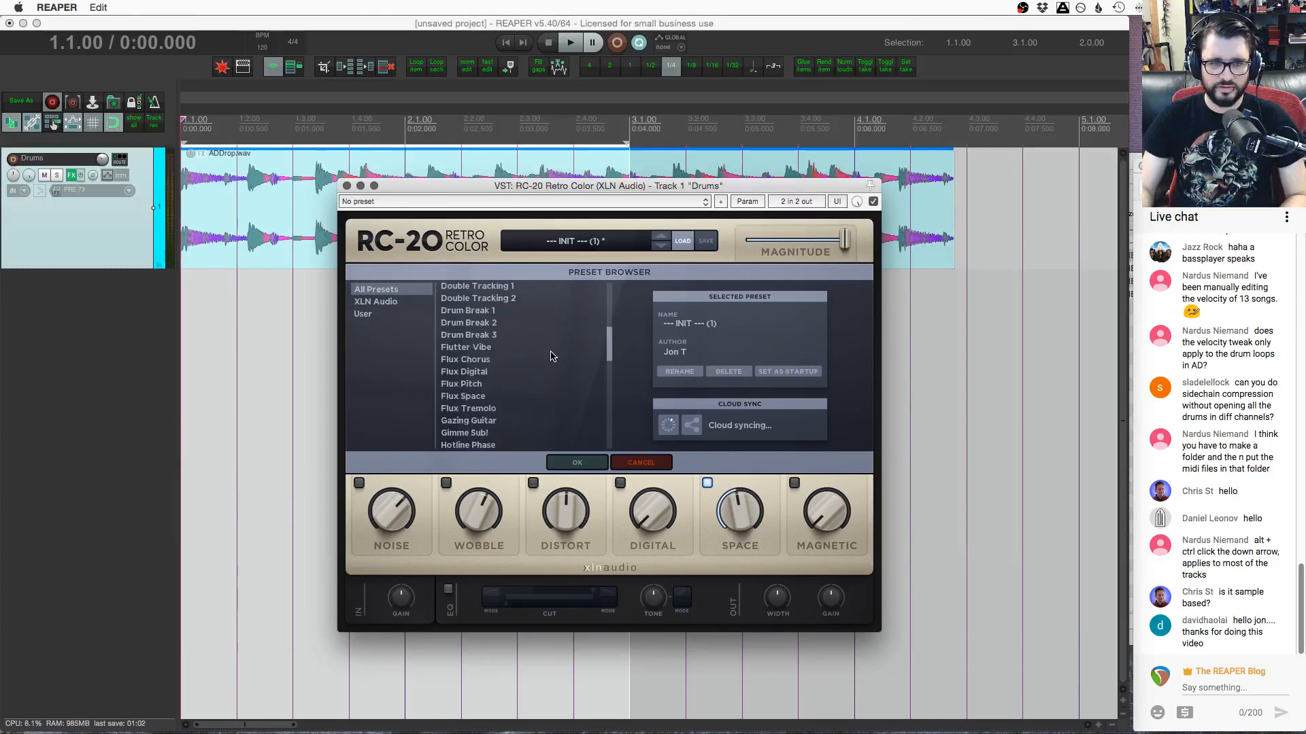
scroll(552, 356, "down", 10)
scroll(552, 357, "up", 10)
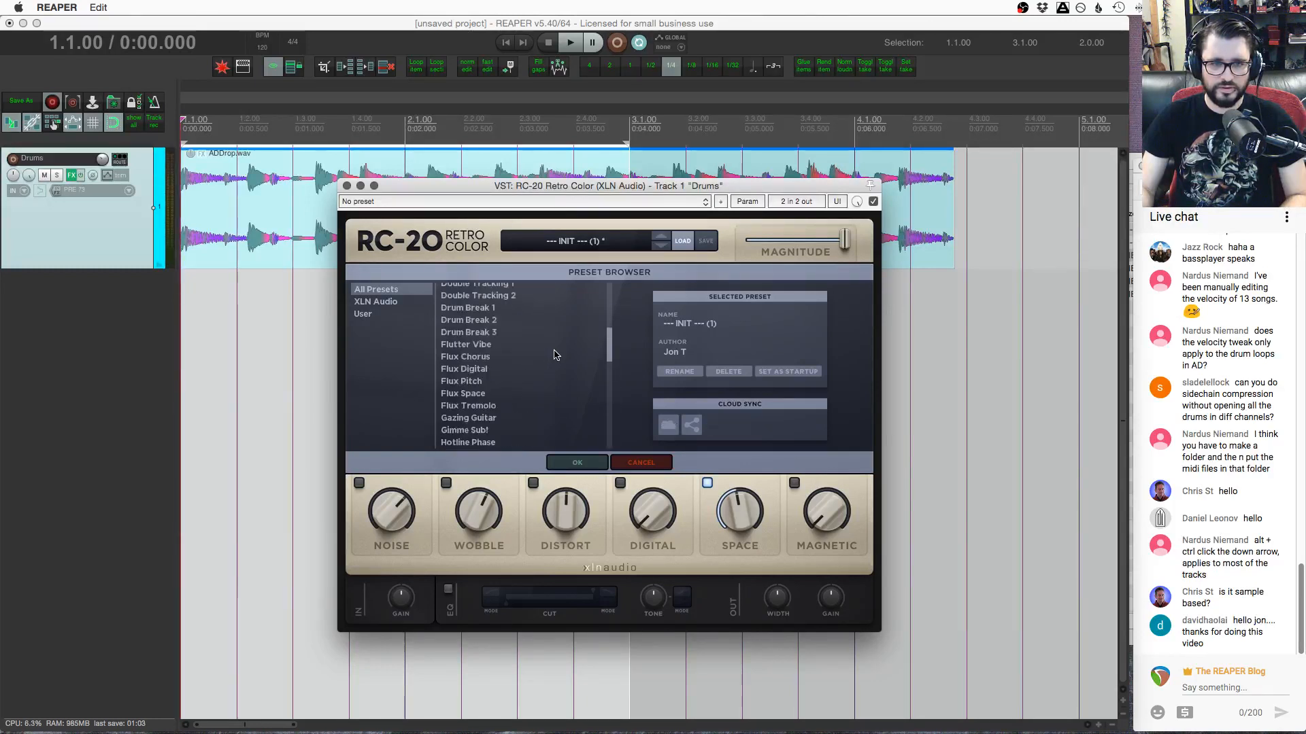
scroll(555, 355, "up", 10)
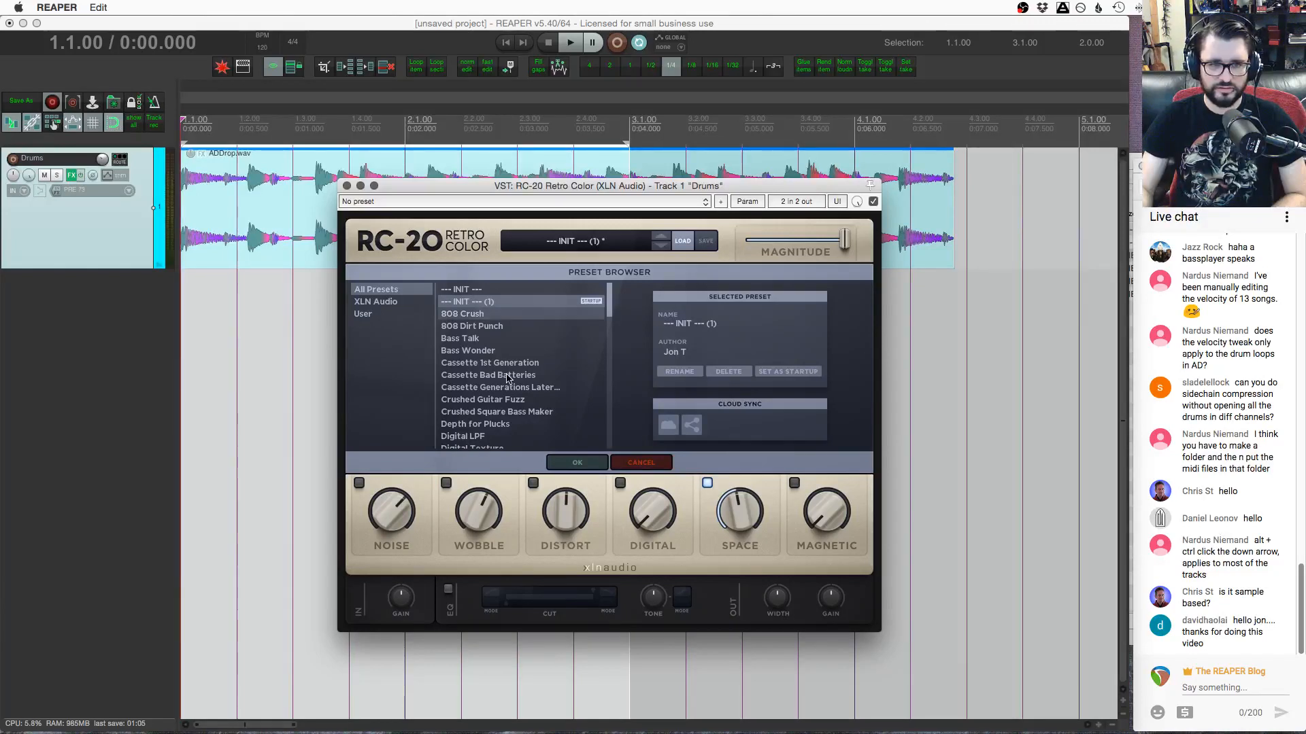
left_click(480, 314)
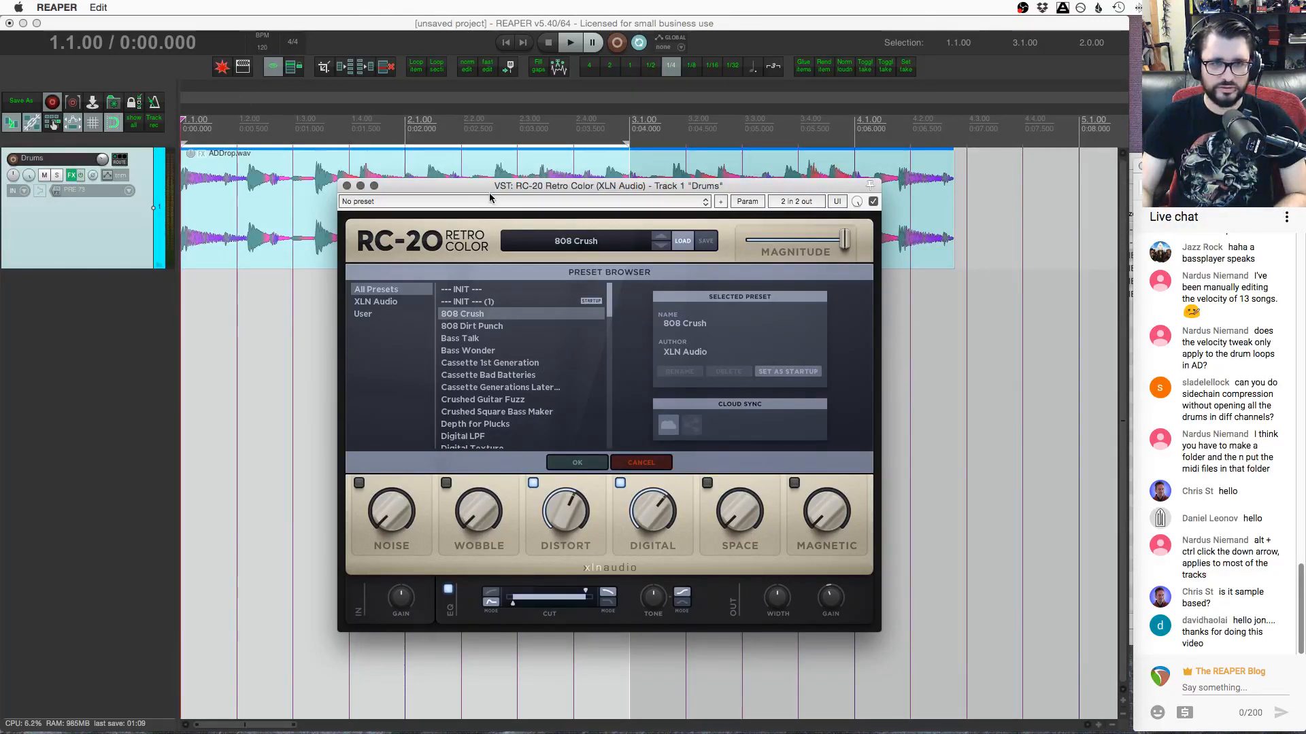
key("space")
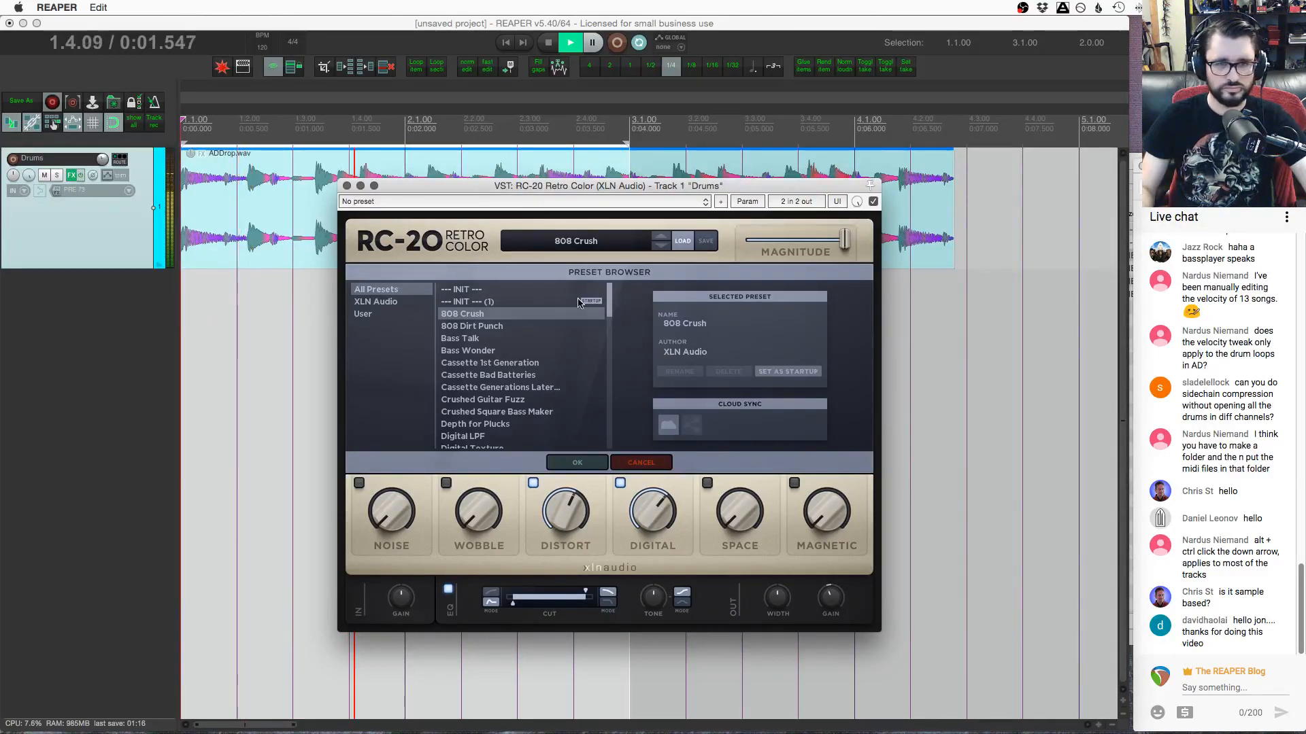
Audition the 808 Dirt Punch, Bass Talk, Bass Wonder, Cassette 1st Generation and Cassette Bad Batteries presets on the loop
left_click(514, 328)
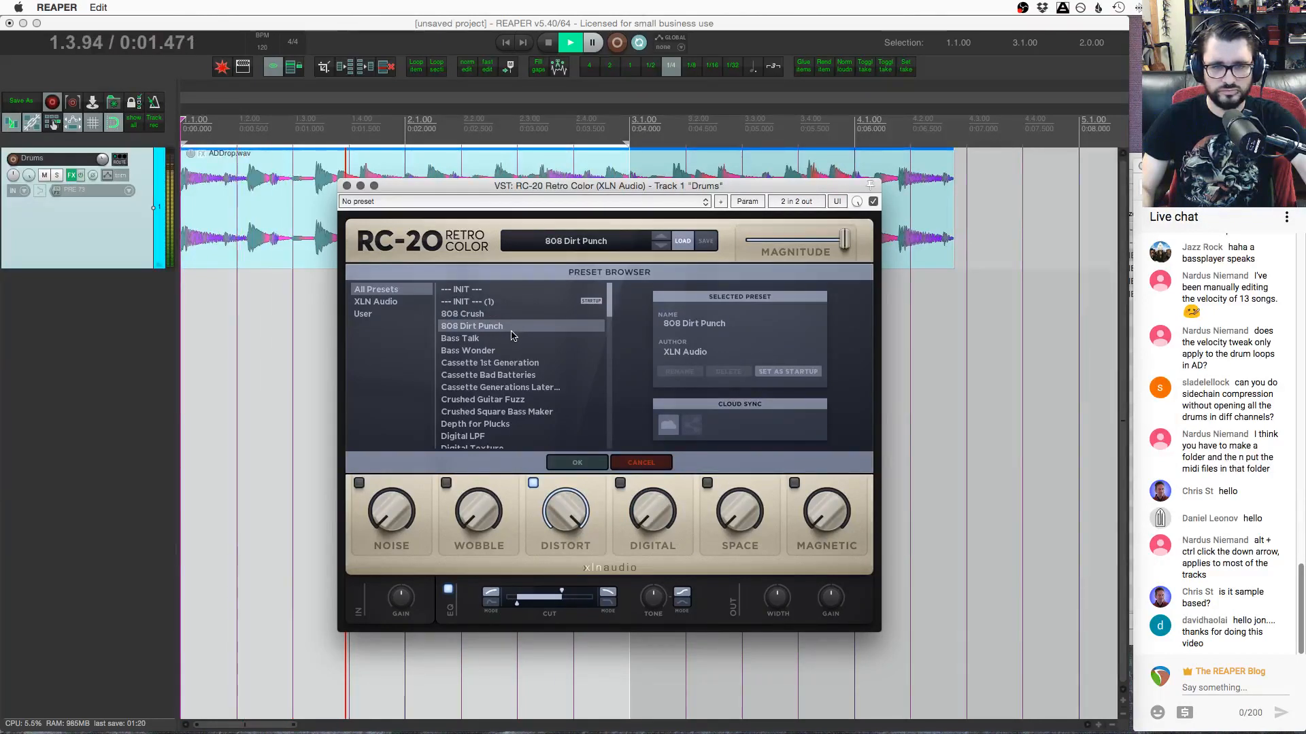
left_click(501, 340)
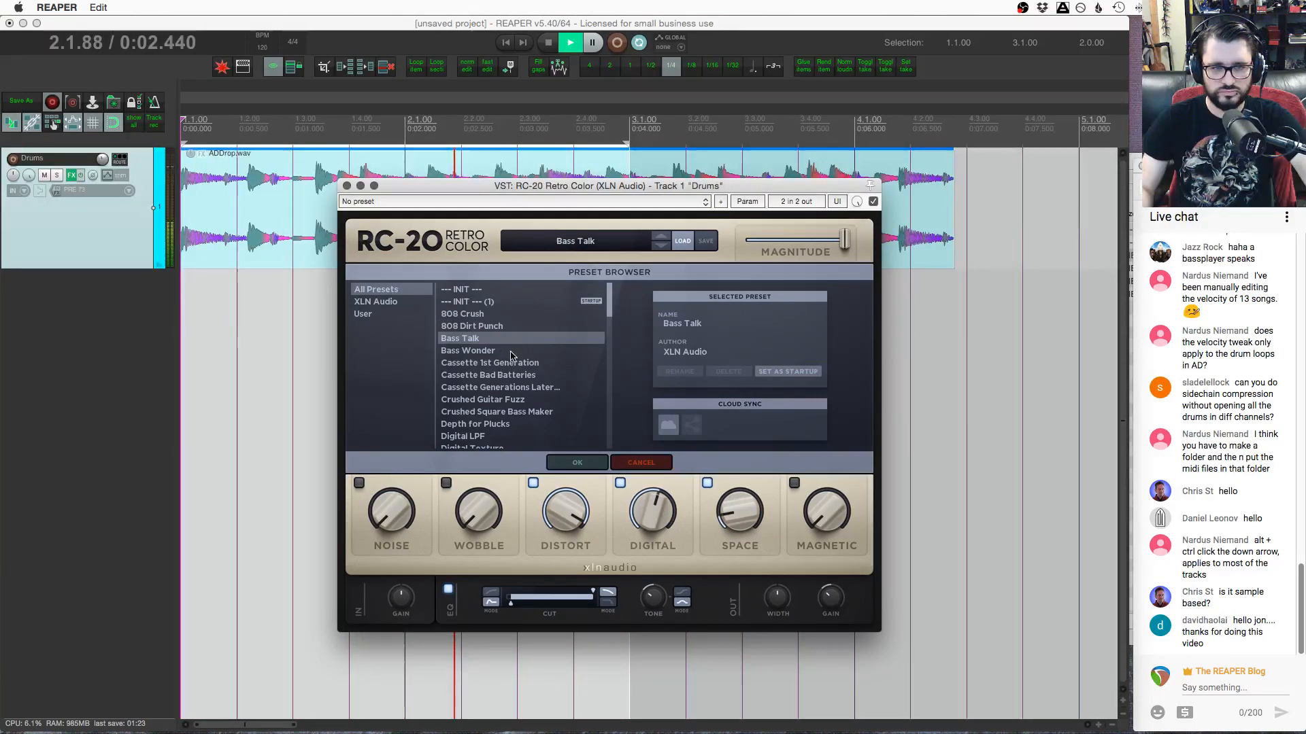
left_click(511, 352)
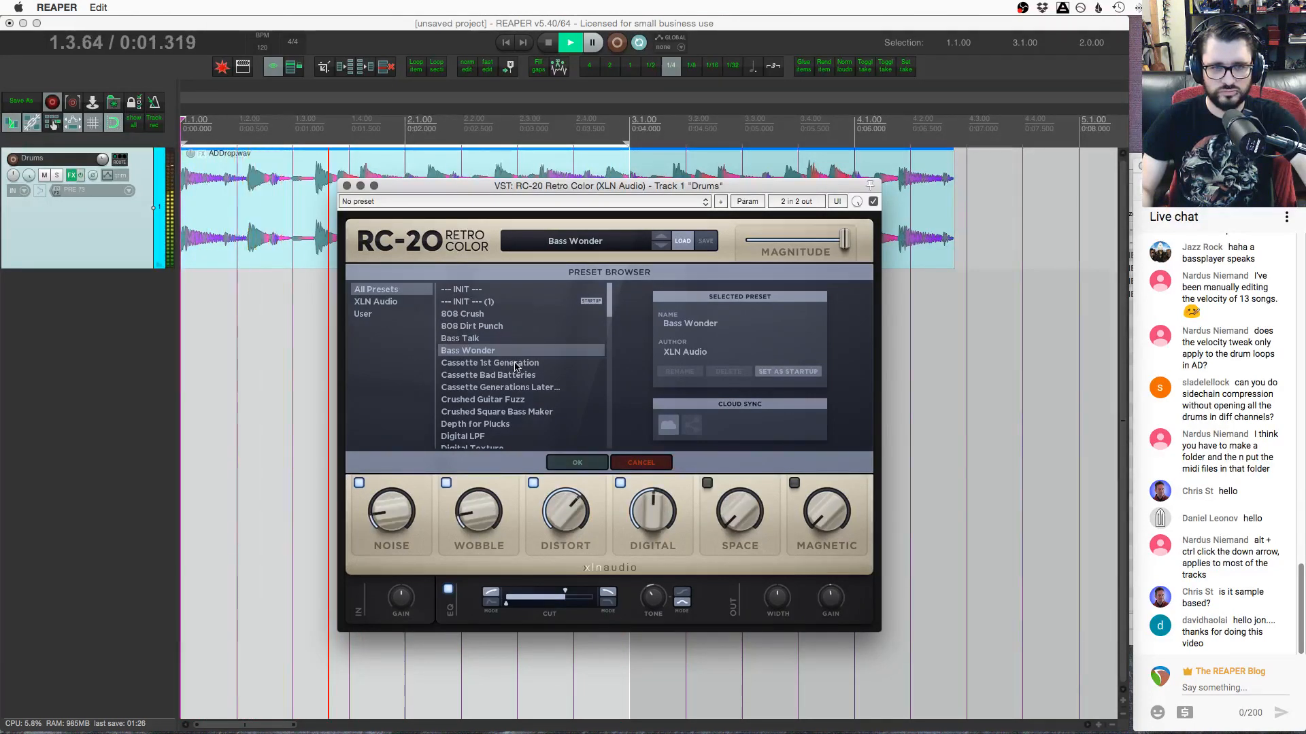
left_click(515, 366)
left_click(513, 376)
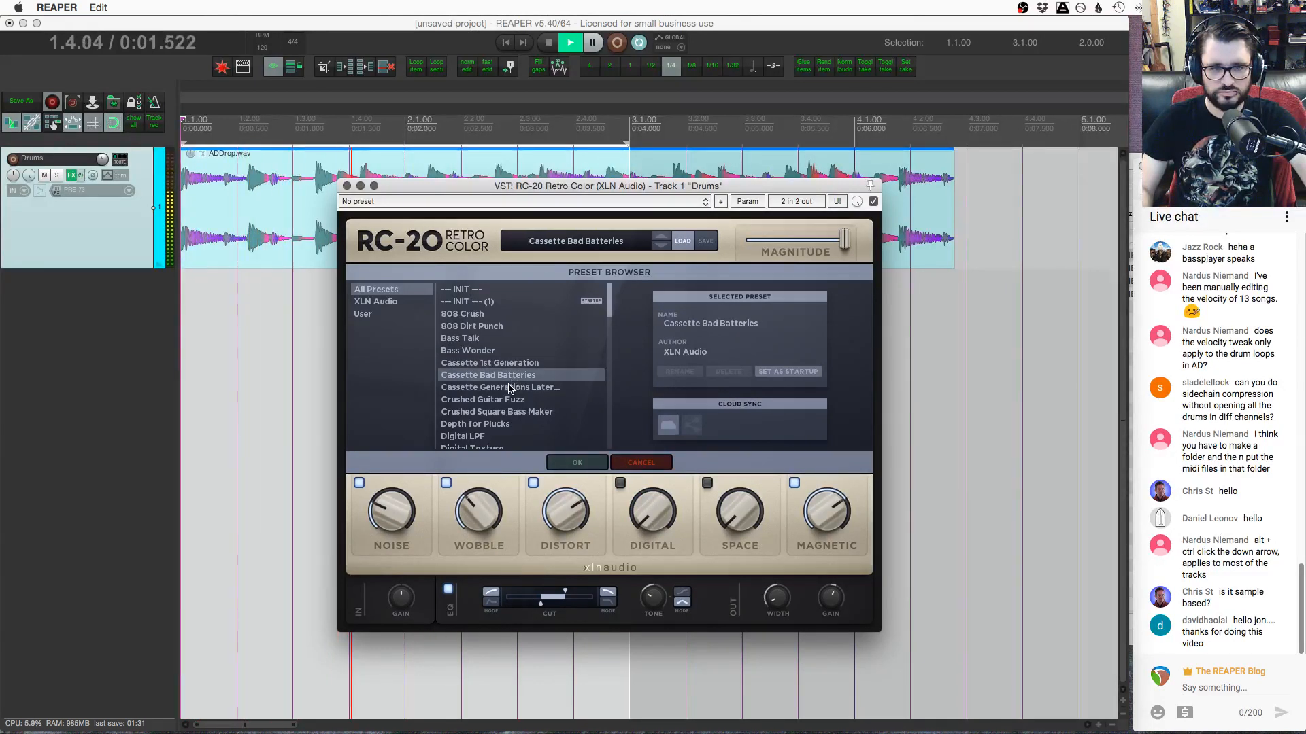
Audition the Cassette Generations Later, Crushed Guitar Fuzz, Crushed Square Bass Maker and Depth for Plucks presets
left_click(510, 387)
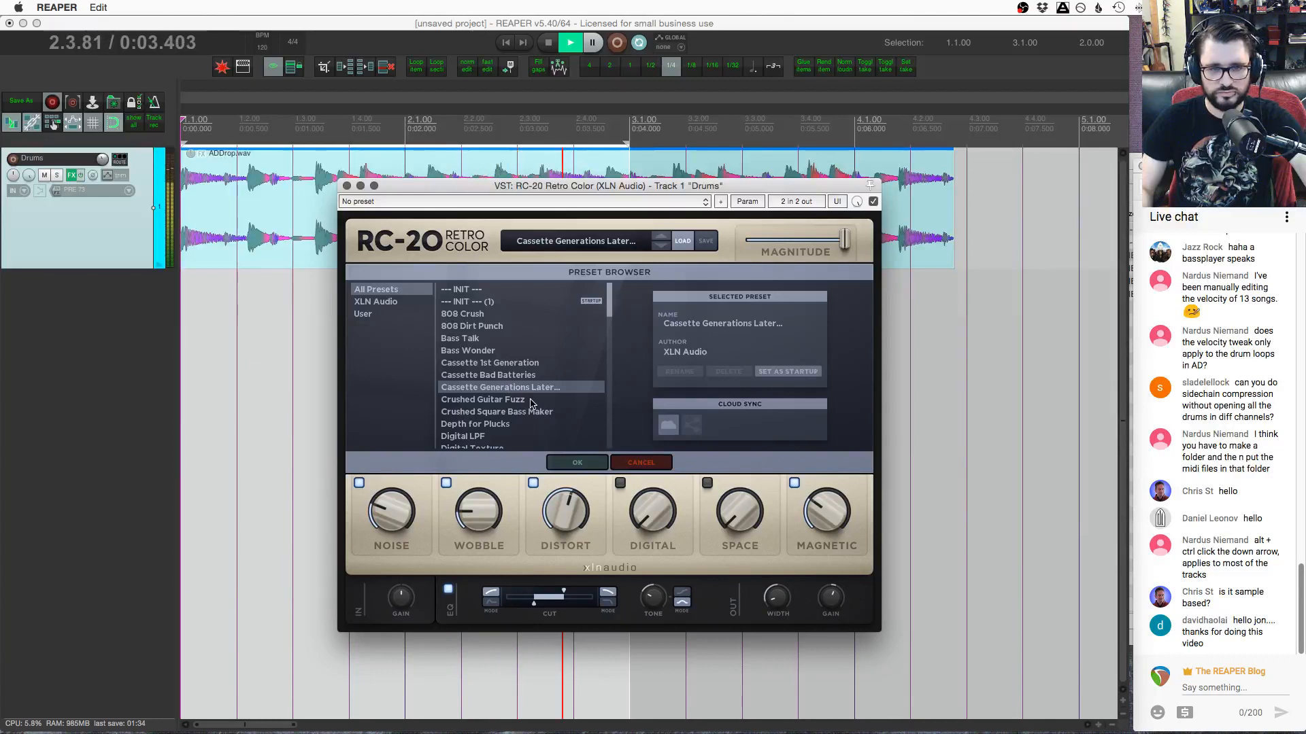
left_click(530, 401)
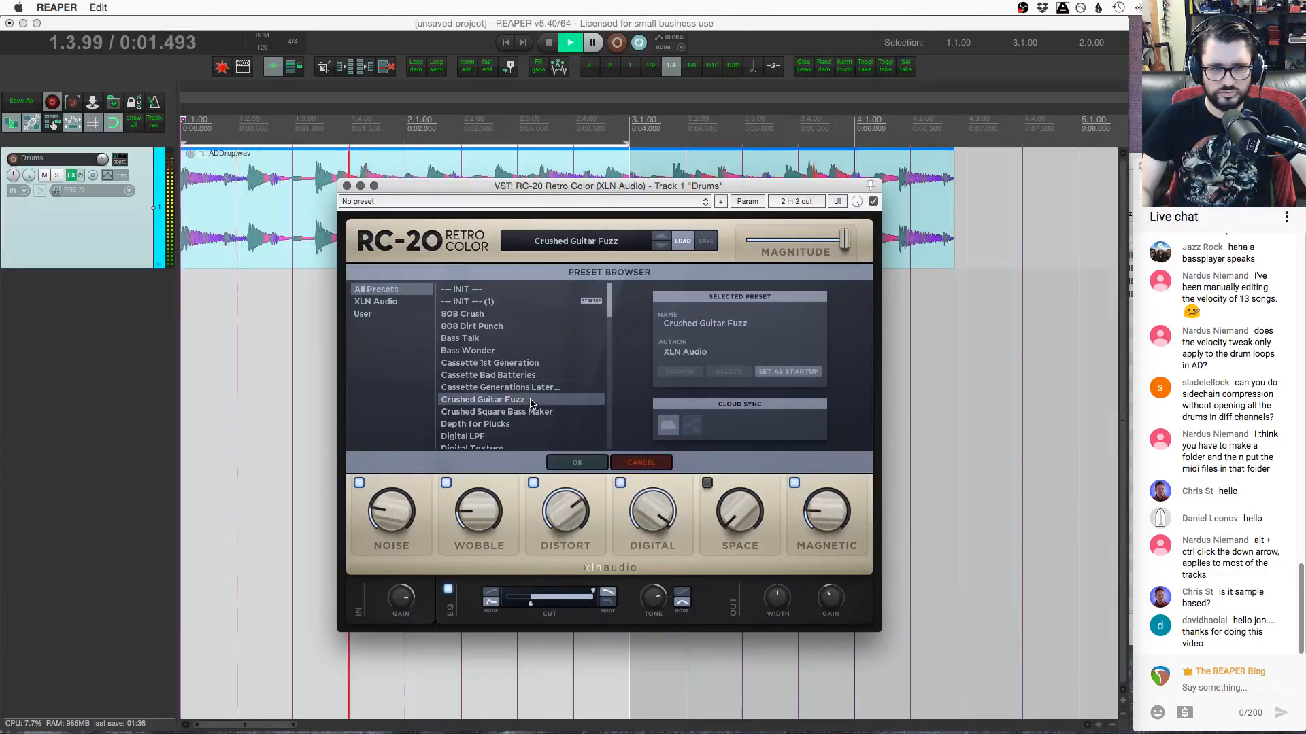
left_click(532, 412)
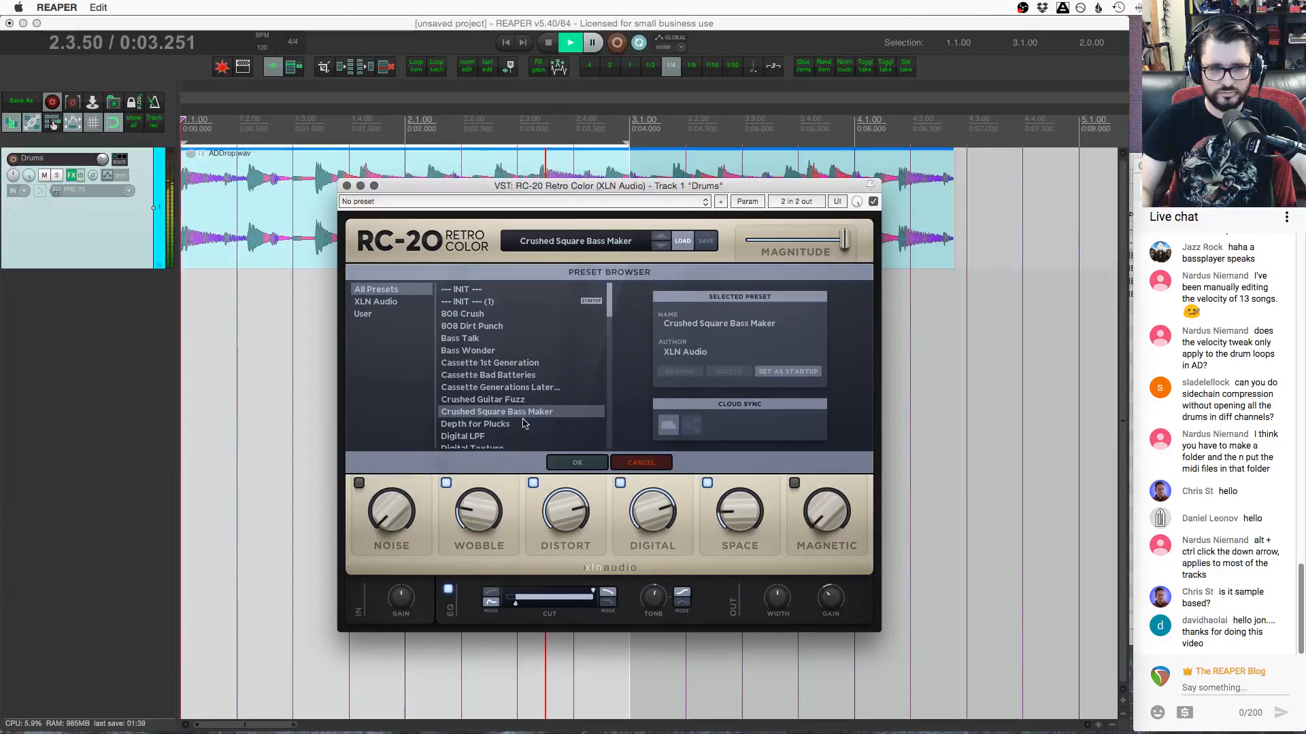
left_click(523, 426)
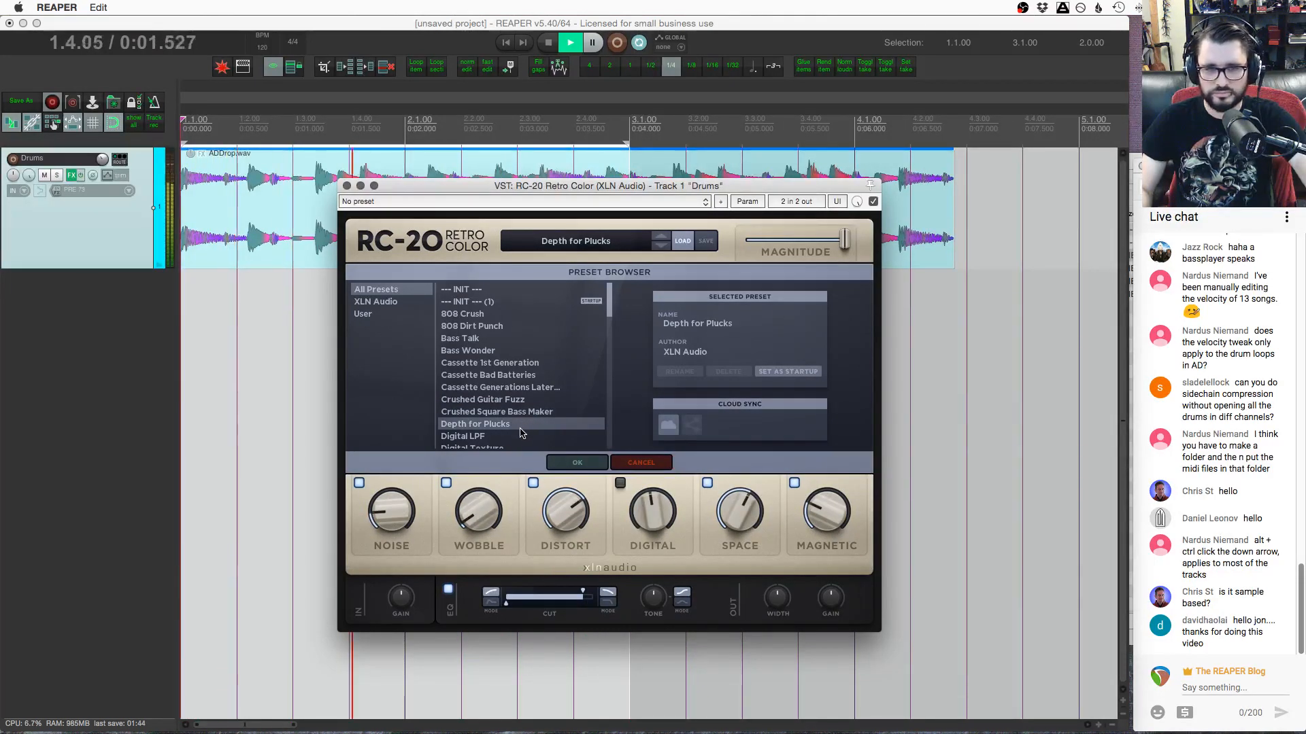
Audition the Digital LPF, Digital Texture, Dist Bright Tubes and Dist Fat Iron presets on the playing loop
scroll(496, 408, "down", 3)
left_click(484, 378)
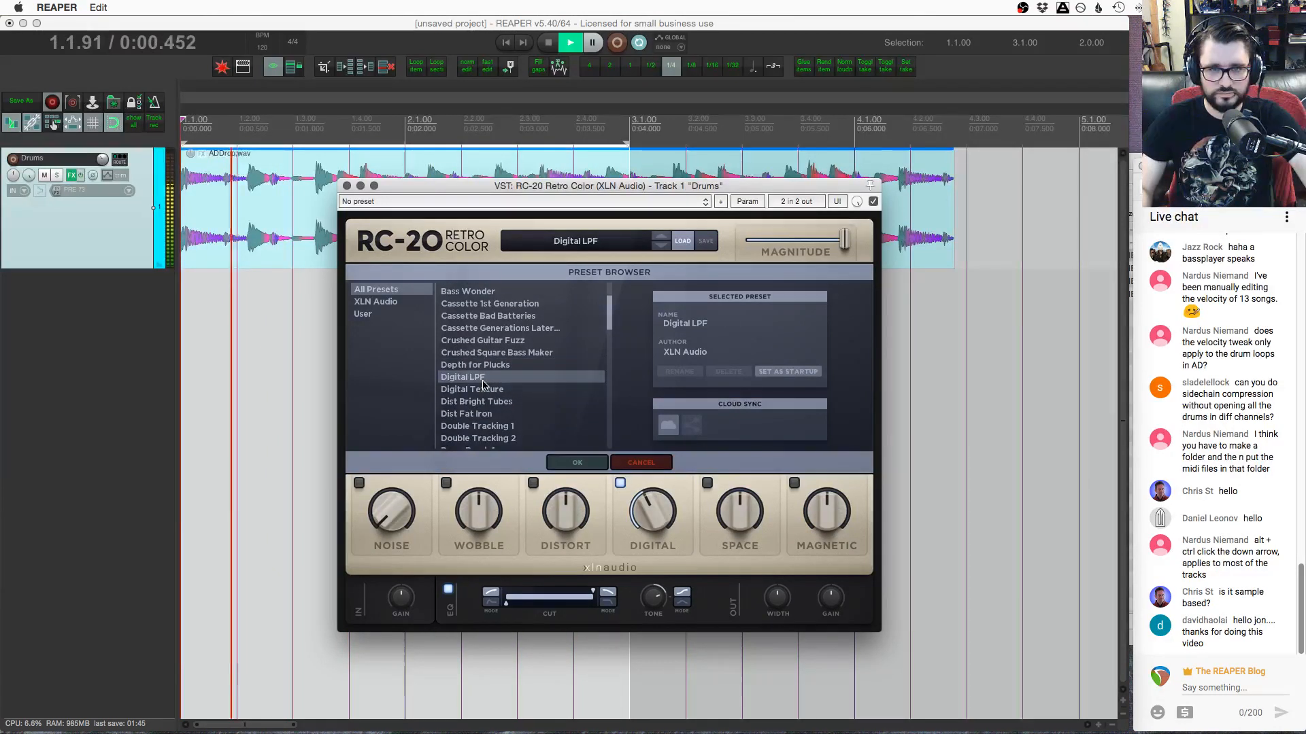
left_click(484, 388)
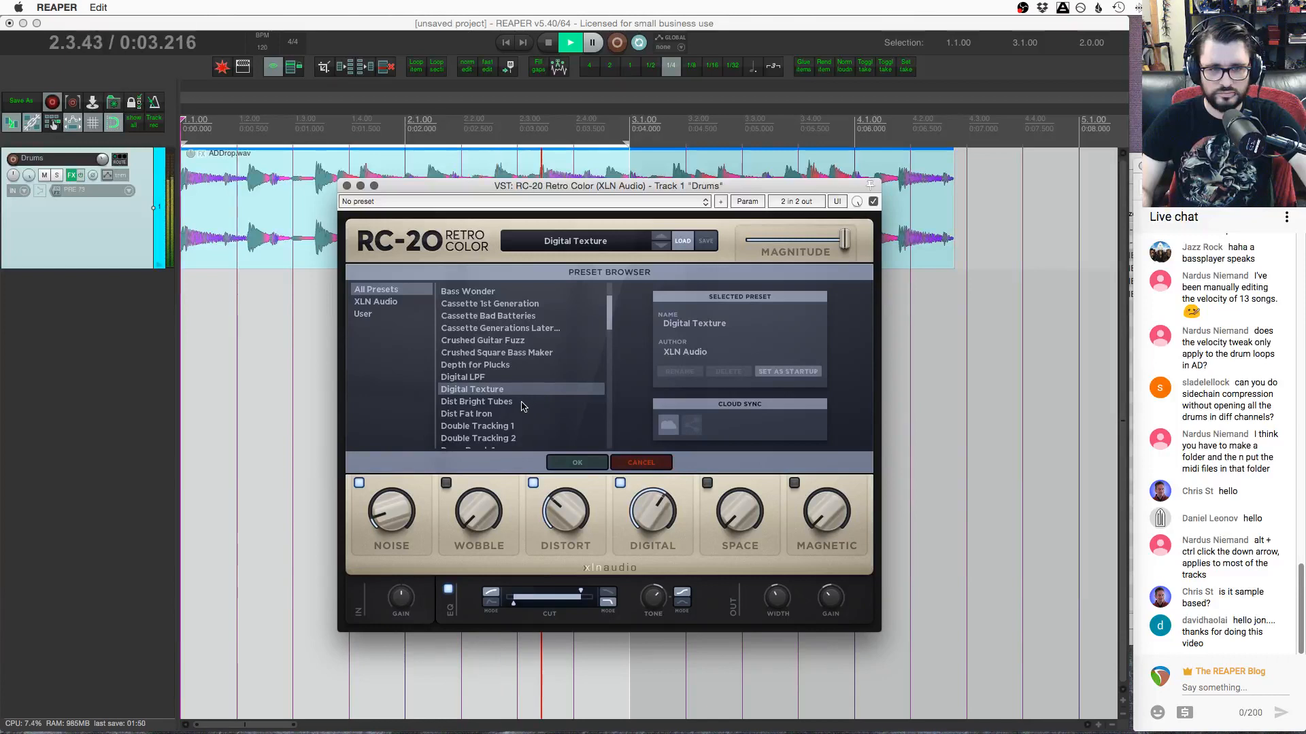
left_click(523, 403)
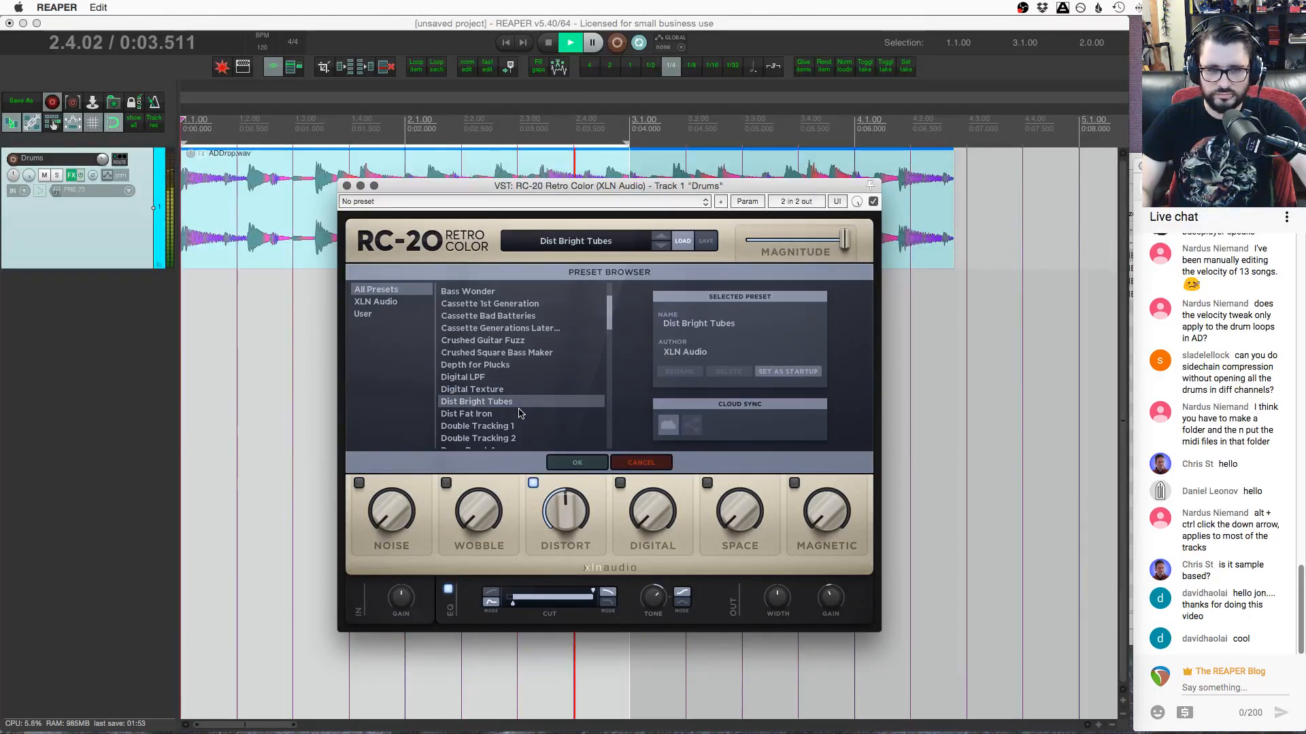
left_click(520, 413)
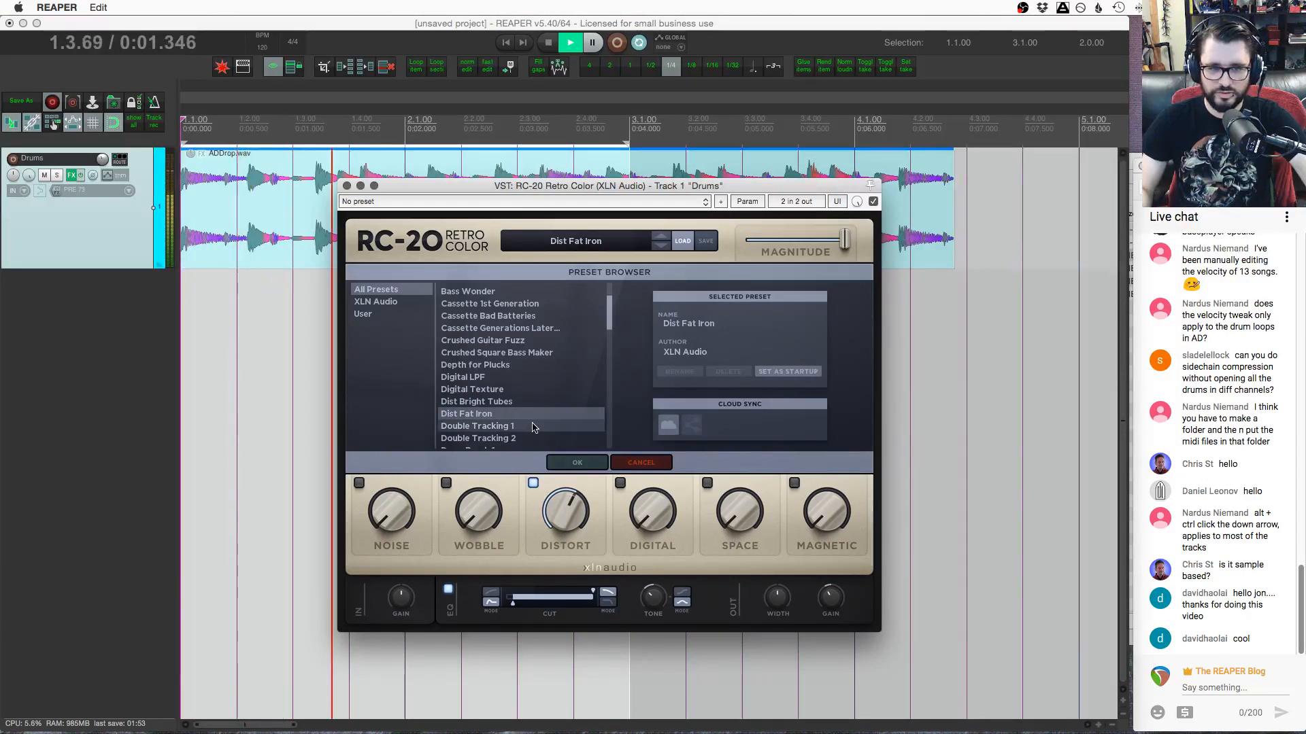
Compare the Double Tracking 1 and Double Tracking 2 presets on the playing drum loop
left_click(533, 427)
scroll(532, 422, "down", 2)
left_click(530, 404)
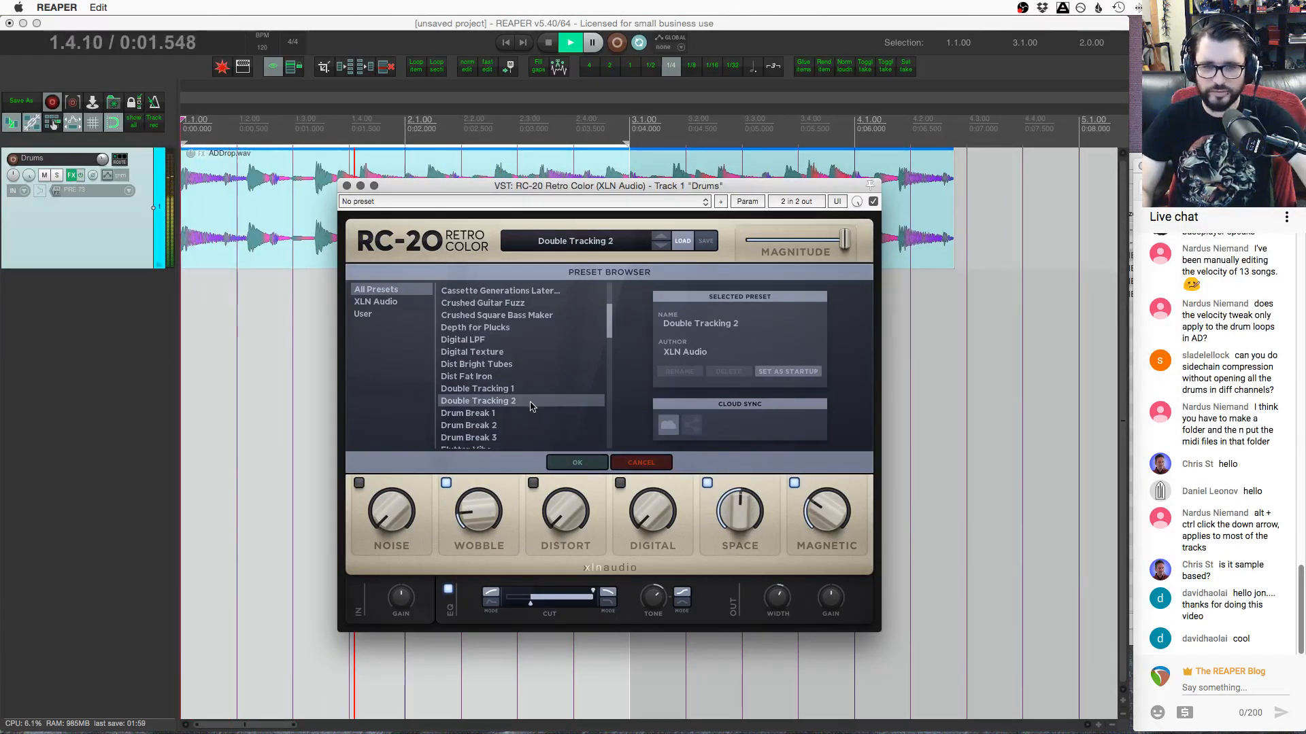
Audition the Drum Break 1, Drum Break 2, Drum Break 3, Flutter Vibe and Flux Chorus presets
left_click(518, 417)
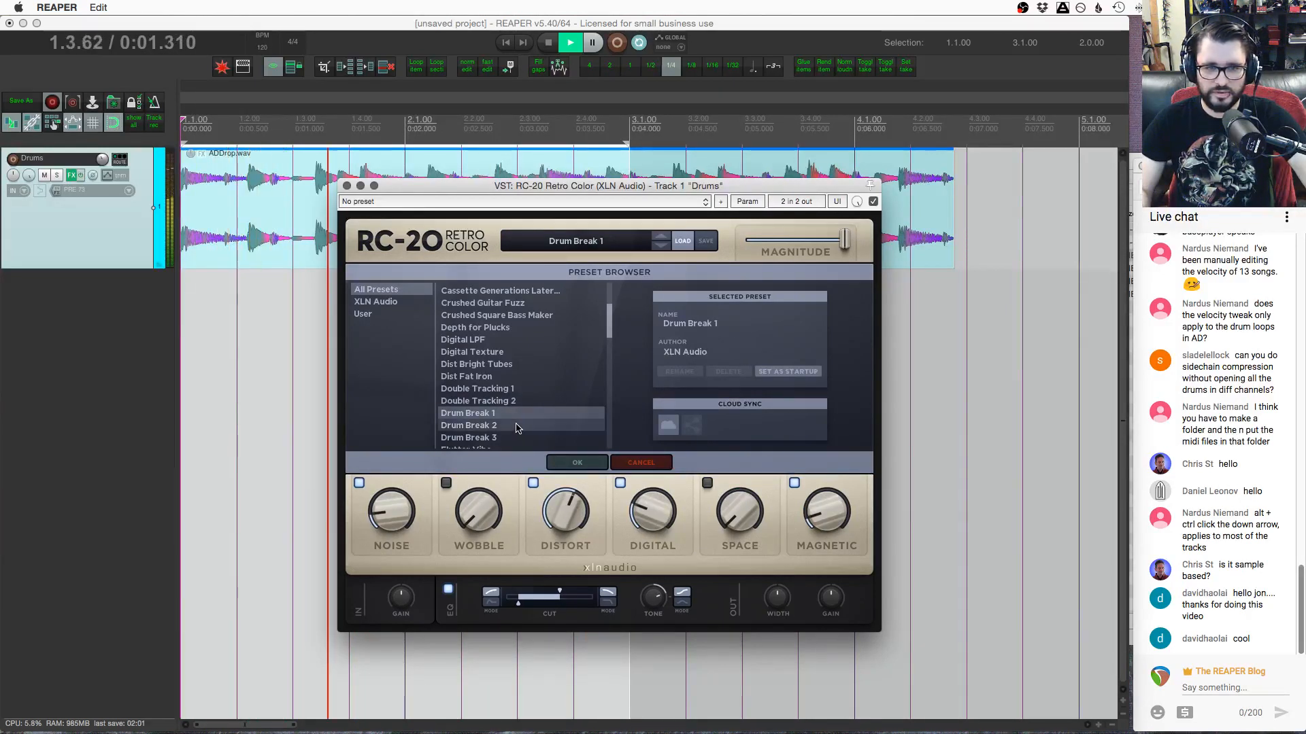
left_click(518, 426)
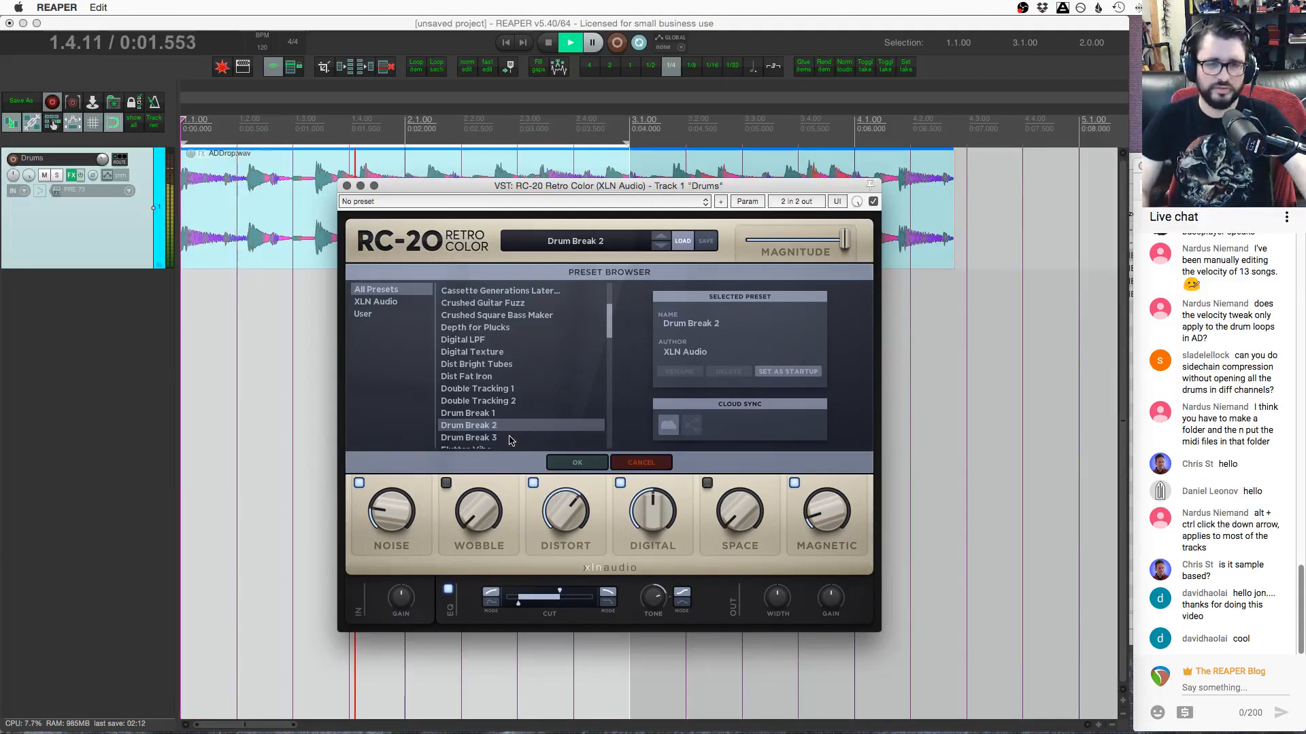
left_click(528, 436)
scroll(529, 428, "down", 3)
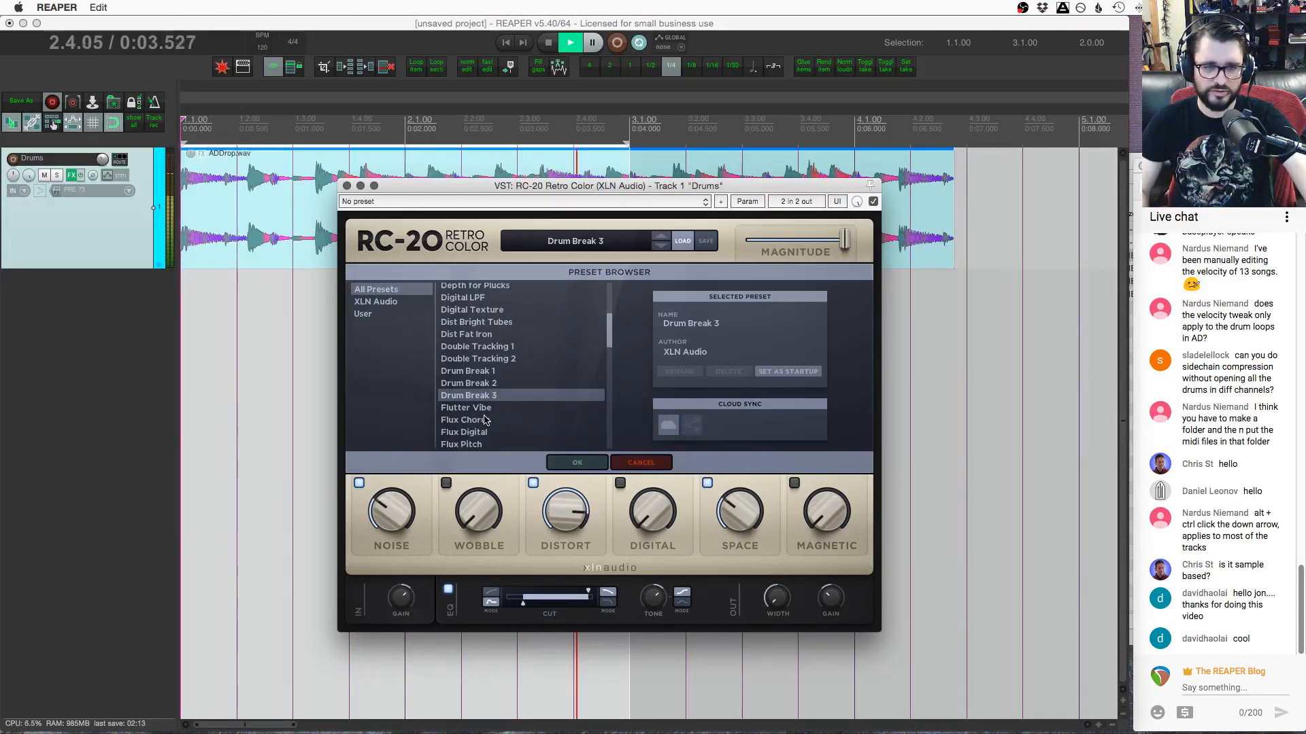
left_click(496, 410)
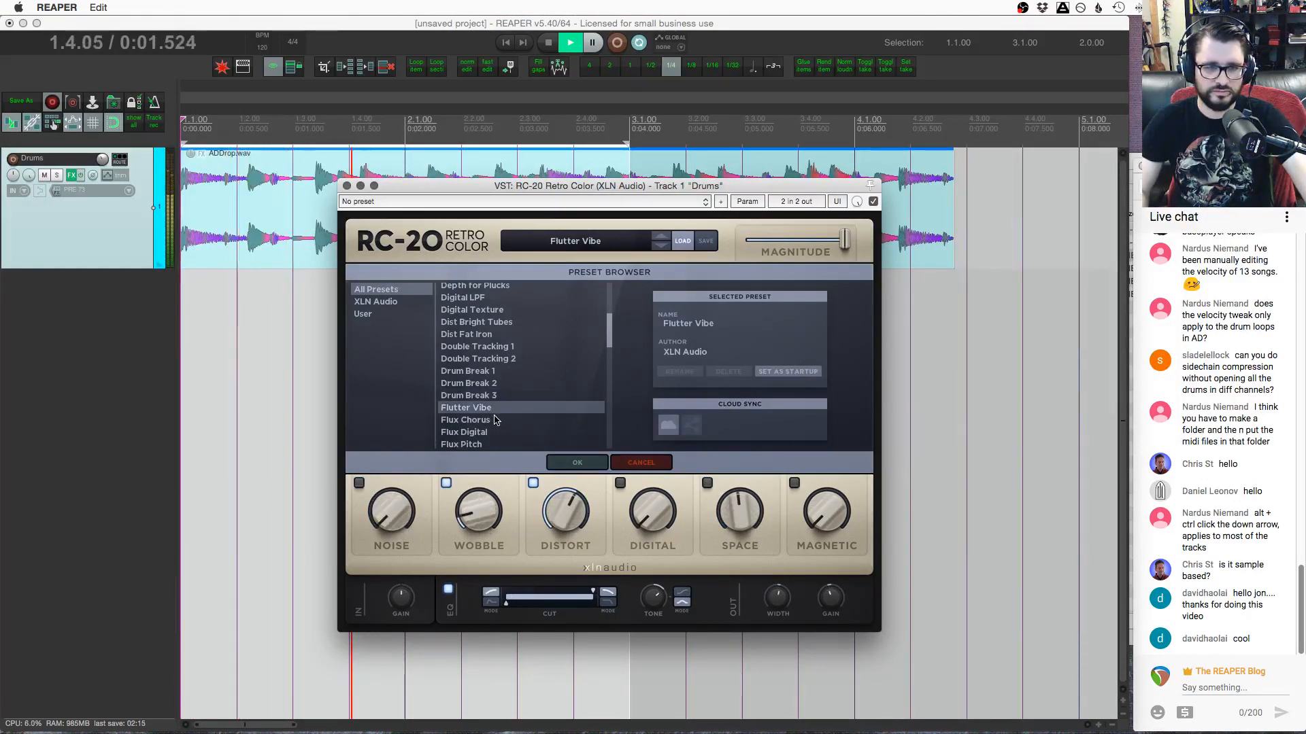
left_click(508, 421)
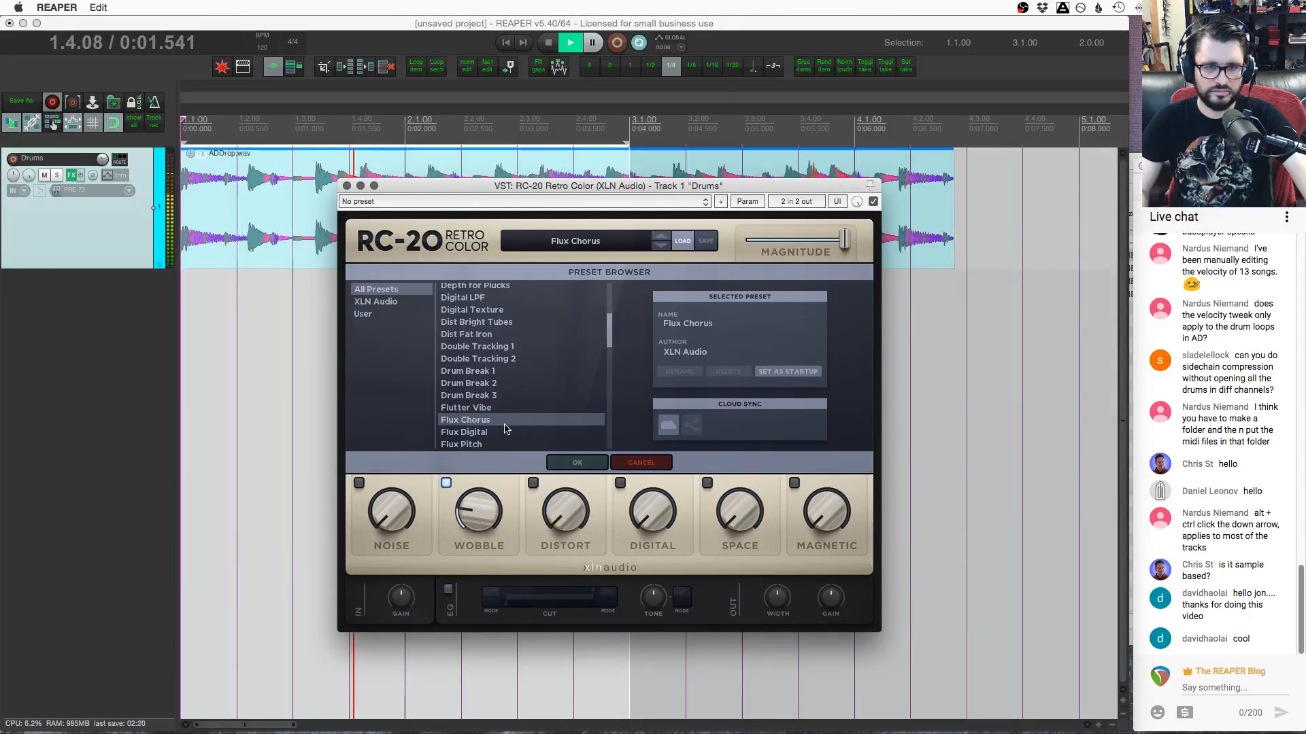
Audition the Flux Pitch, Flux Space and Flux Tremolo presets on the playing loop, and load Gazing Guitar
scroll(504, 428, "down", 2)
left_click(505, 420)
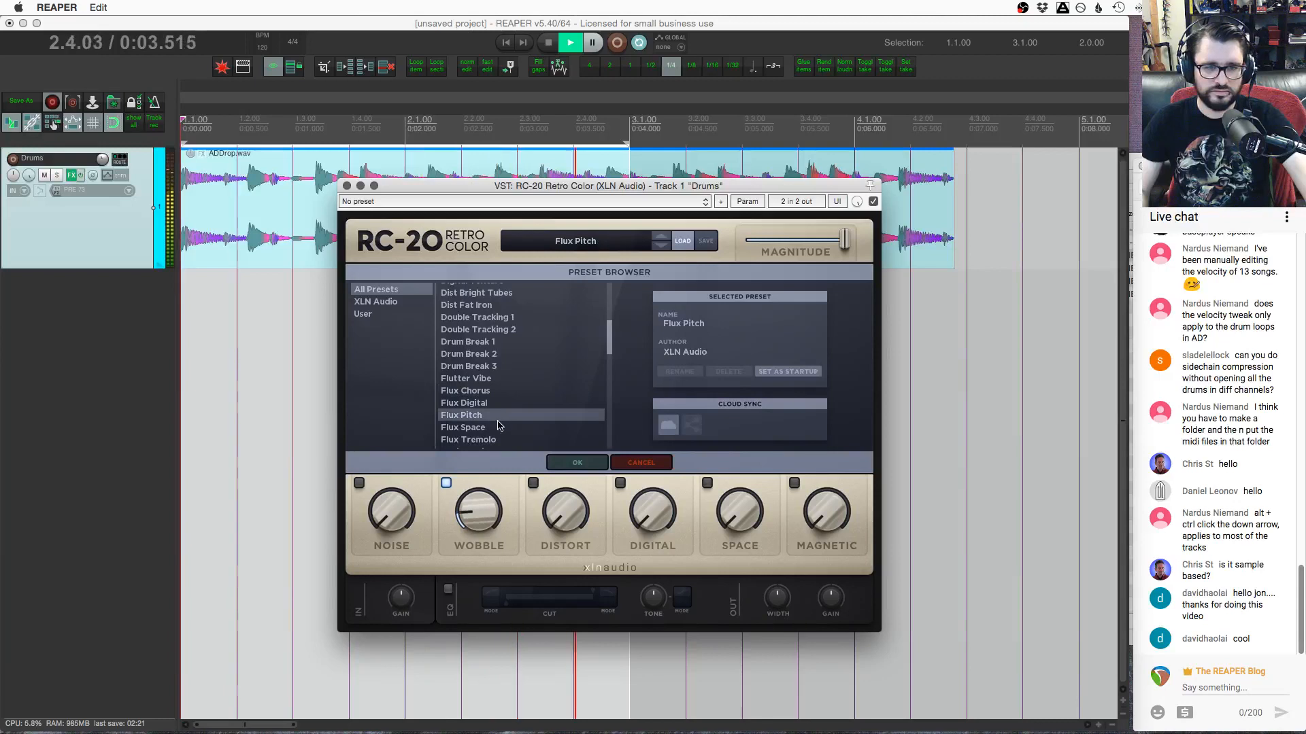
left_click(497, 427)
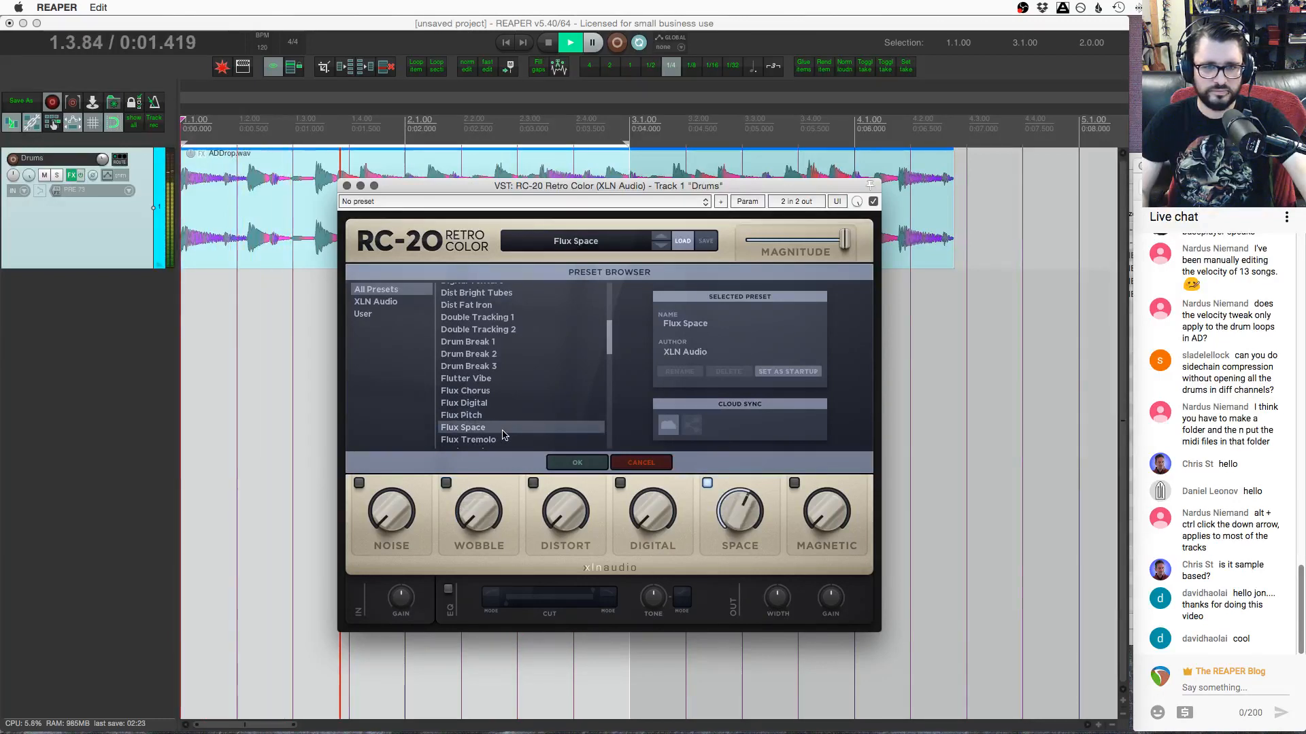
scroll(503, 433, "down", 3)
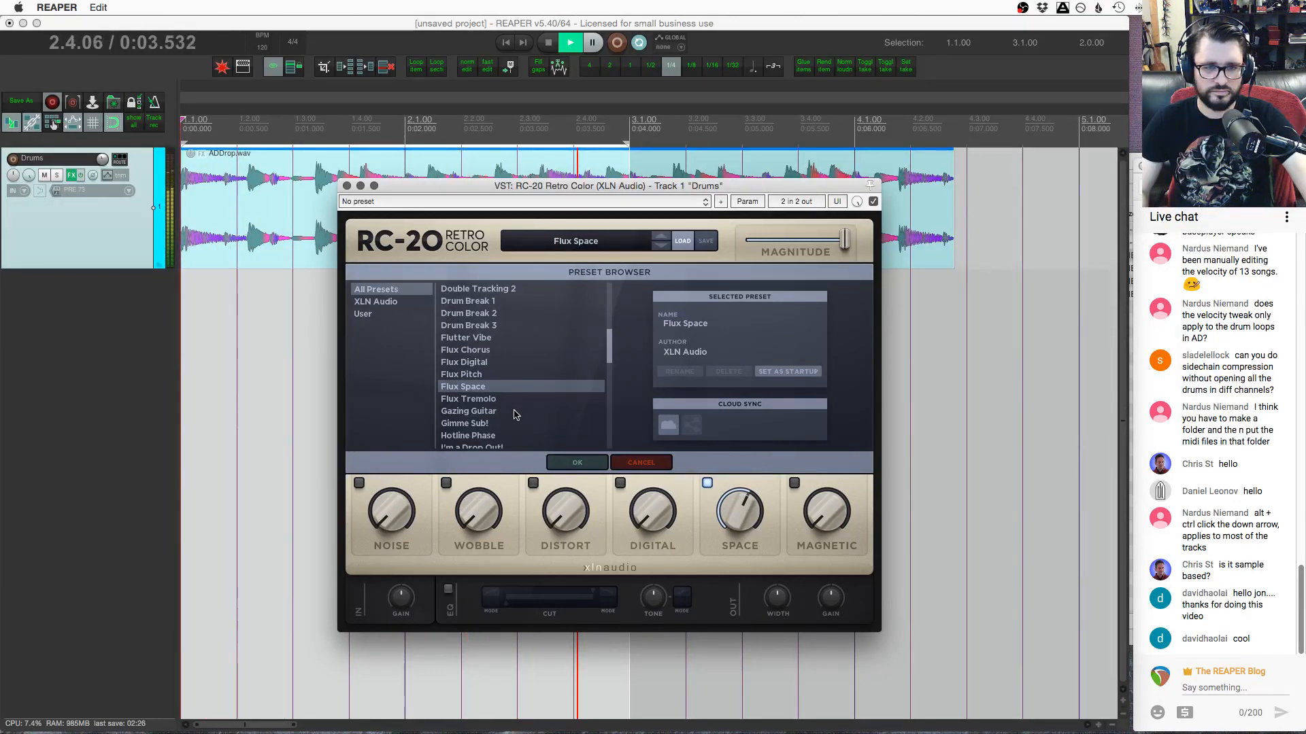
left_click(515, 401)
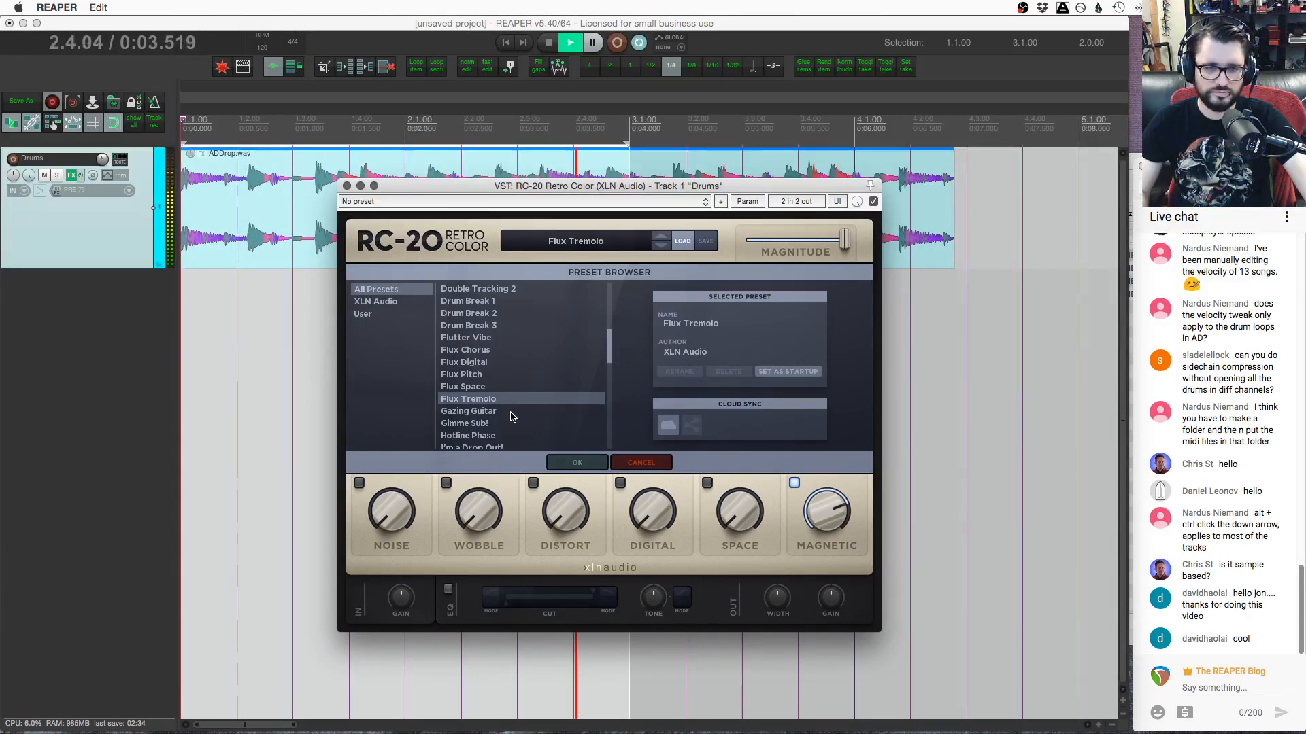
left_click(510, 412)
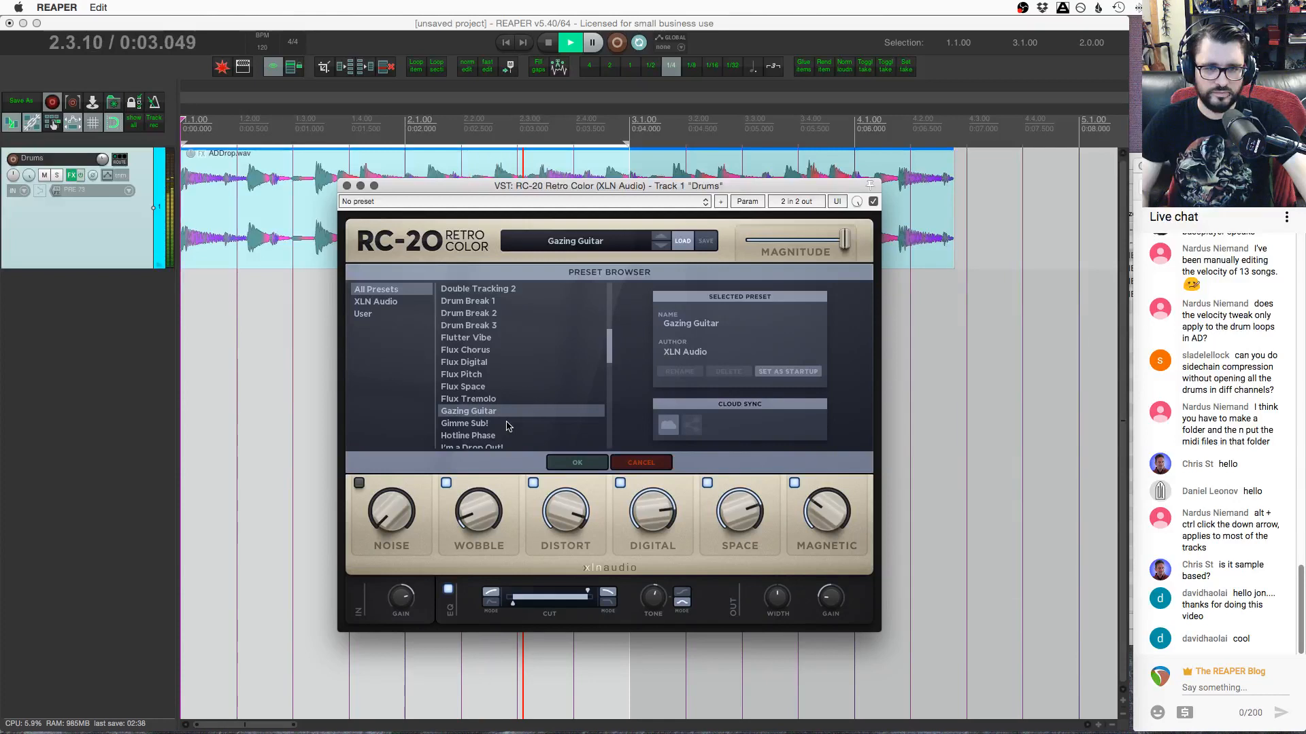
left_click(574, 463)
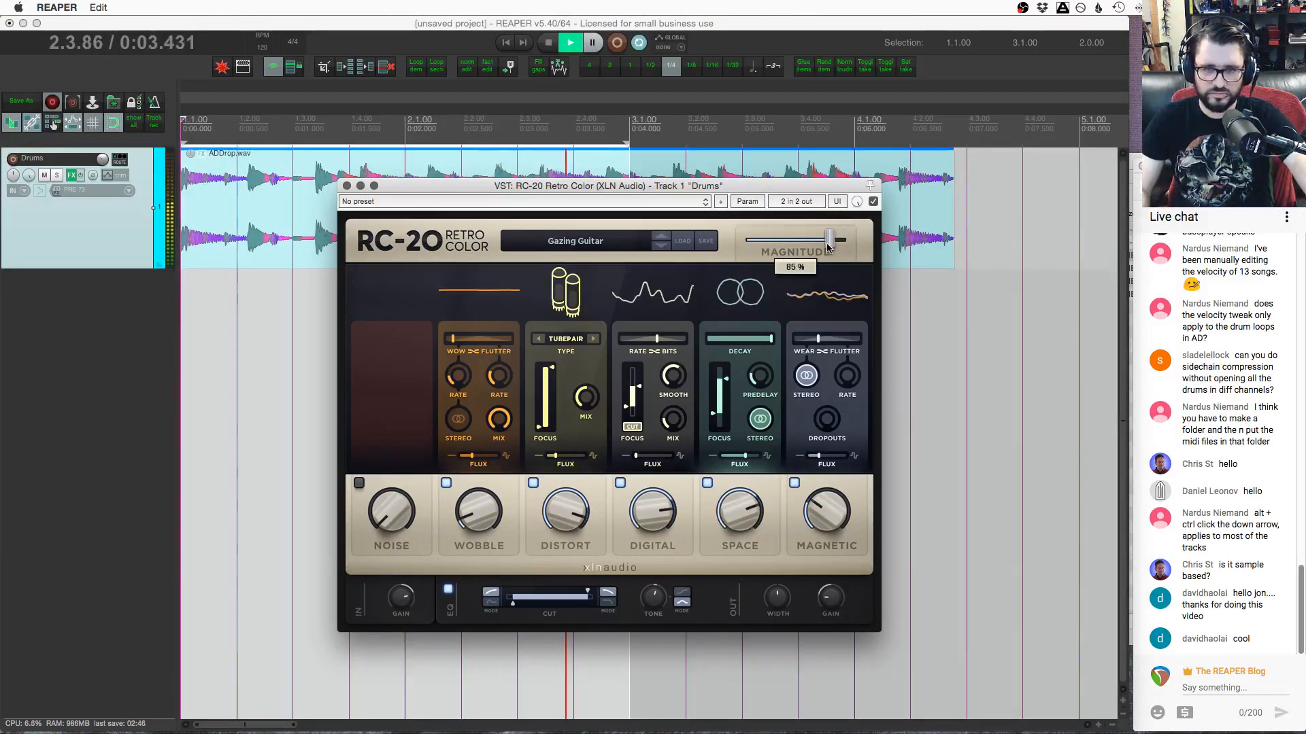
Reduce the Gazing Guitar preset's Magnitude and Space amount, and adjust the output width
mouse_move(829, 246)
left_mouse_down()
mouse_move(746, 246)
mouse_move(803, 253)
left_mouse_up()
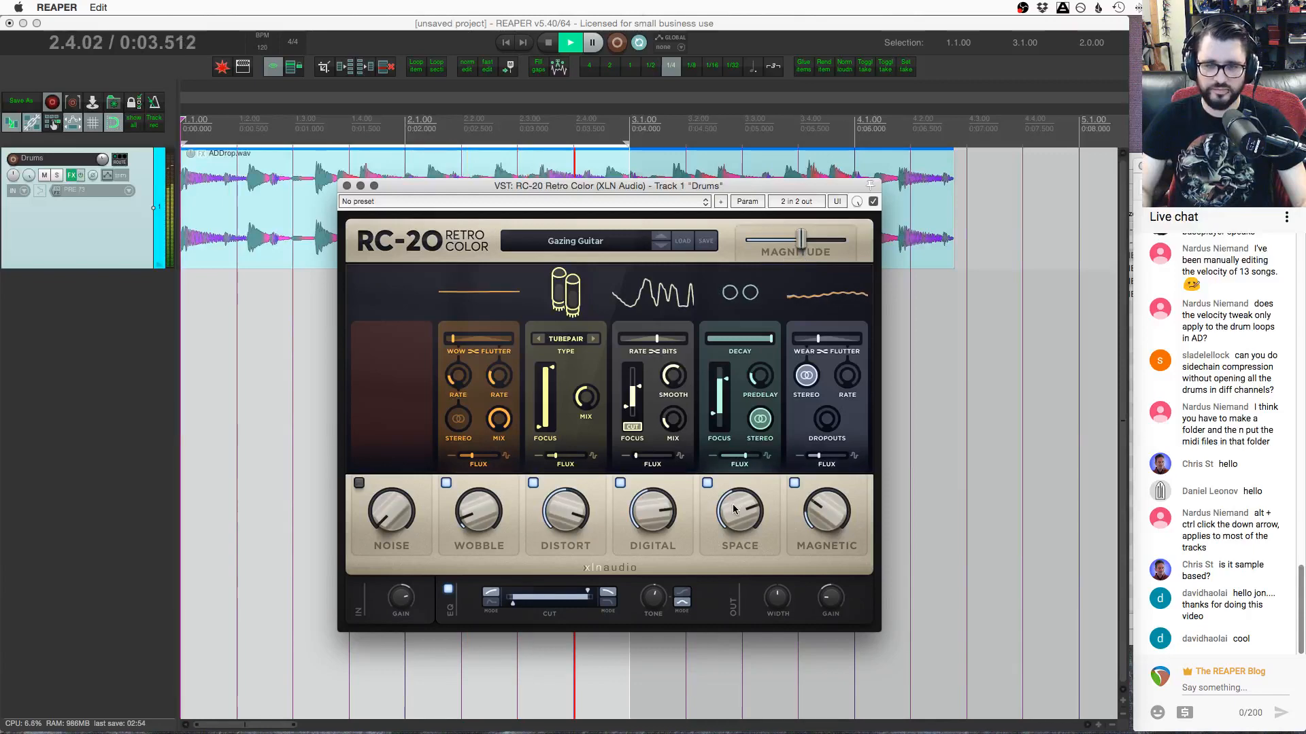
left_click_drag(733, 508, 753, 589)
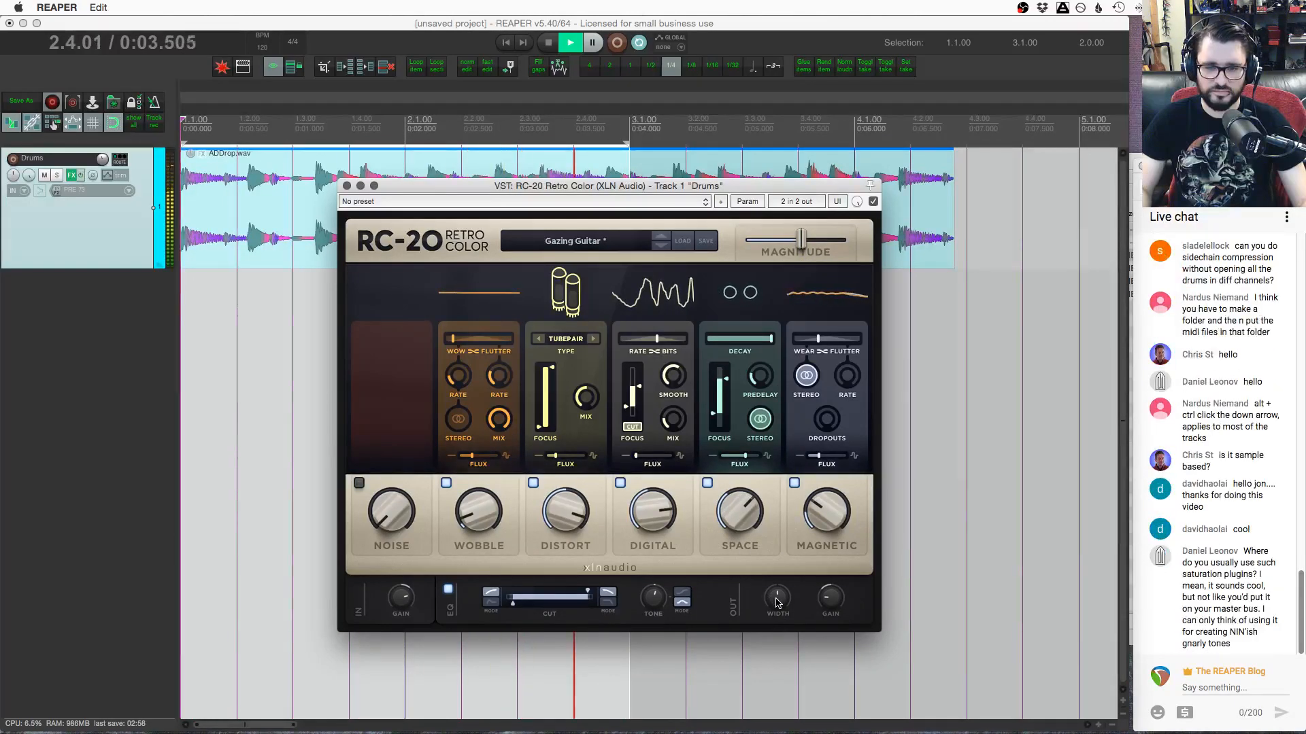
left_click_drag(777, 603, 776, 529)
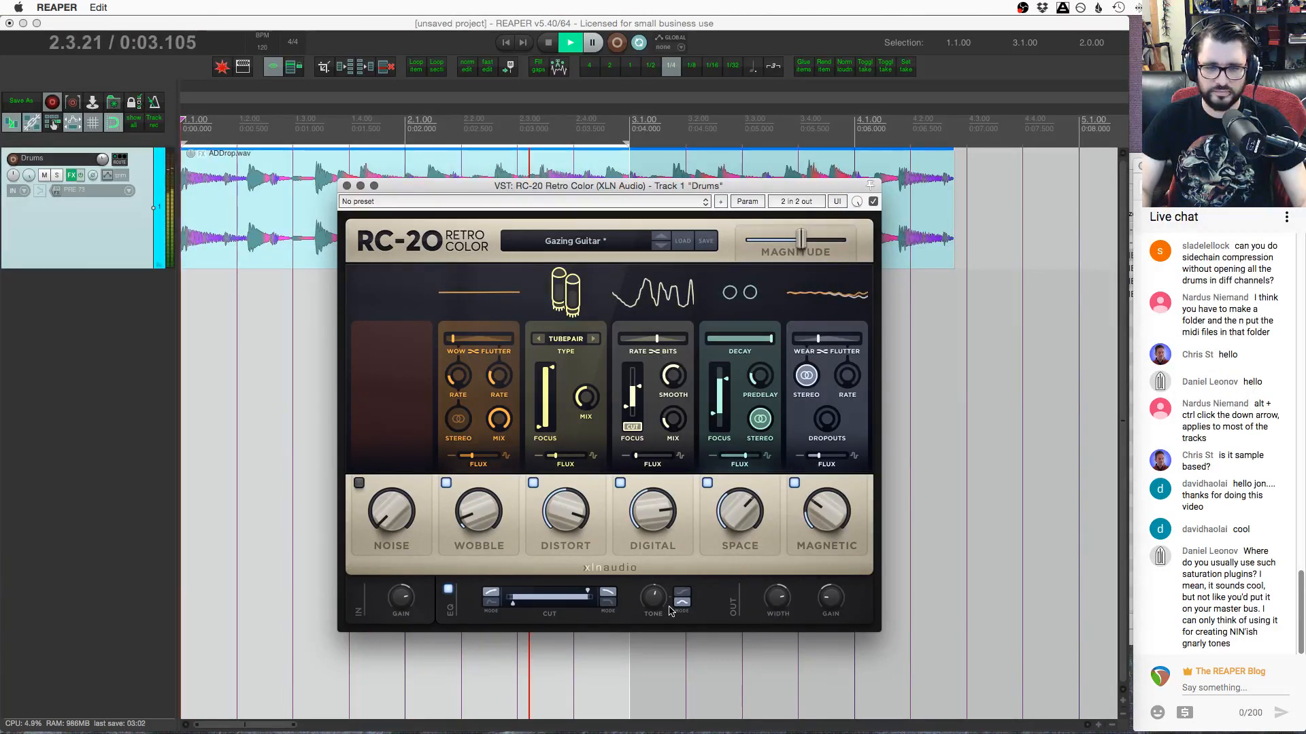
Narrow the EQ cut range from both ends with Magnitude returned to full, and stop playback
left_click_drag(588, 595, 530, 593)
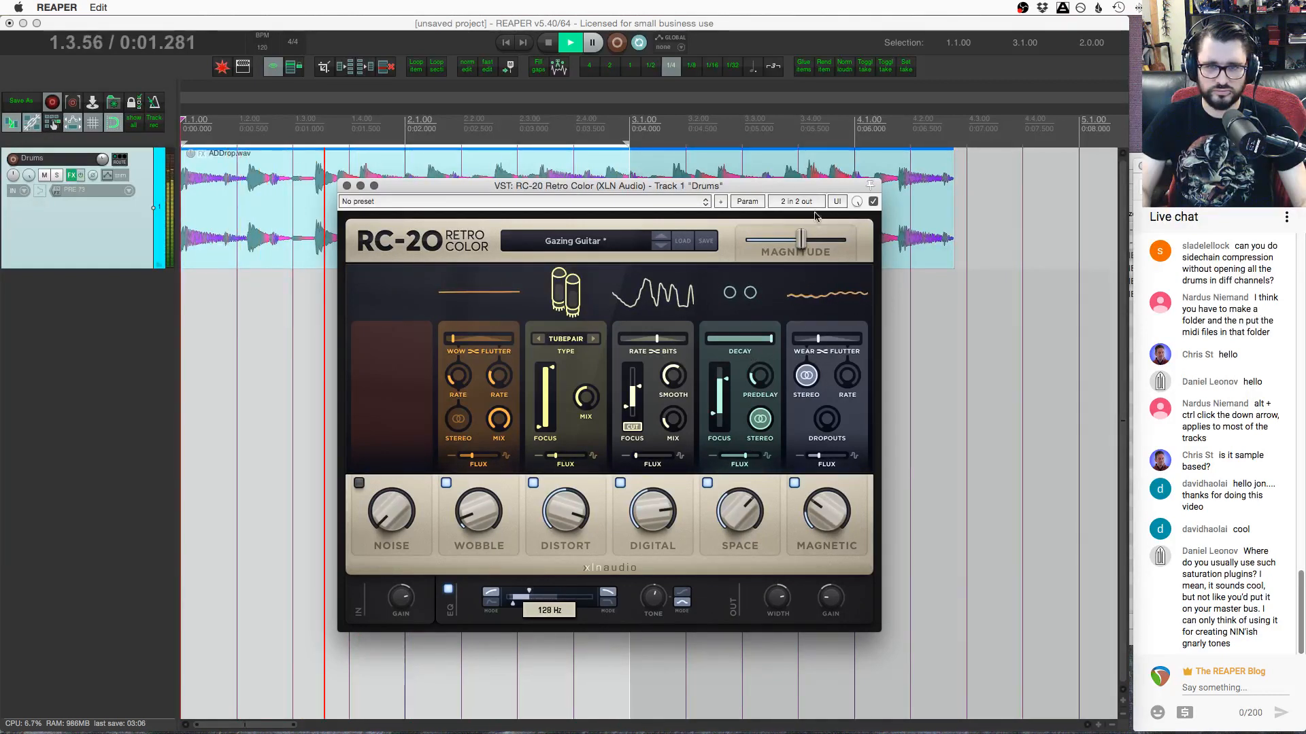
left_click_drag(801, 239, 884, 325)
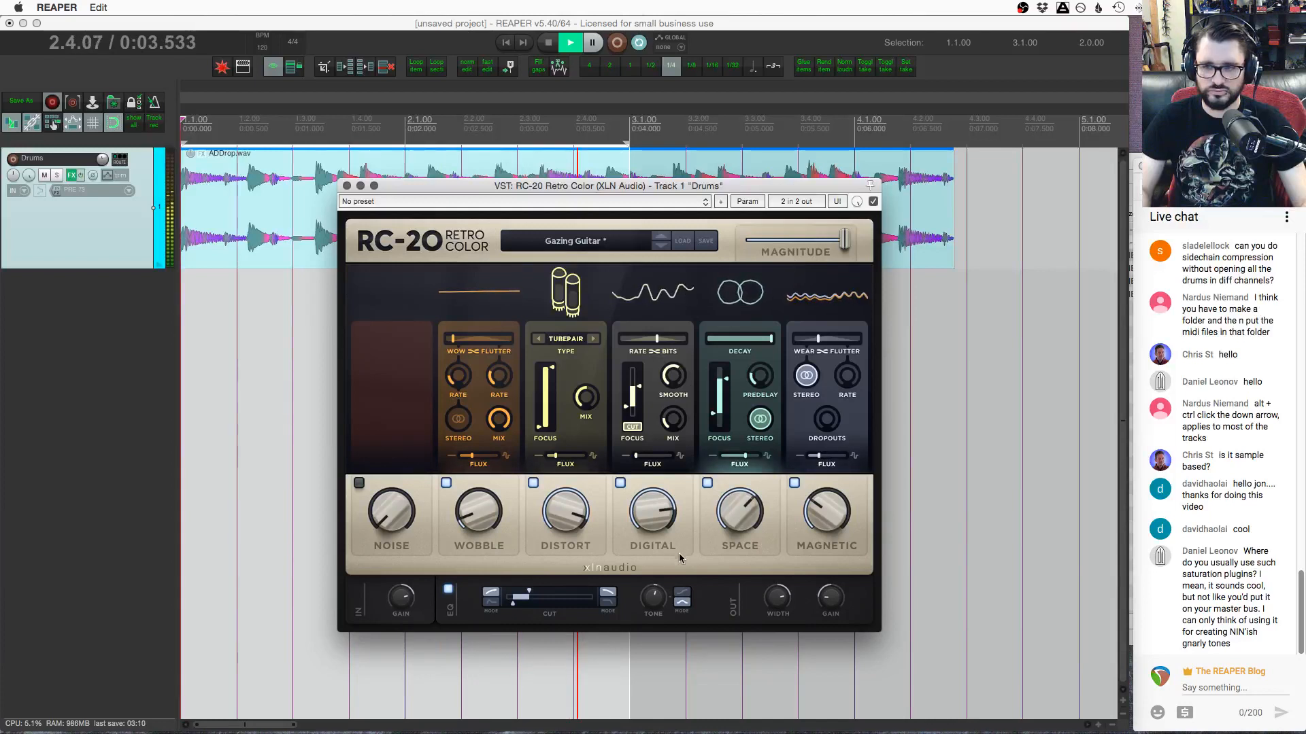
left_click(559, 596)
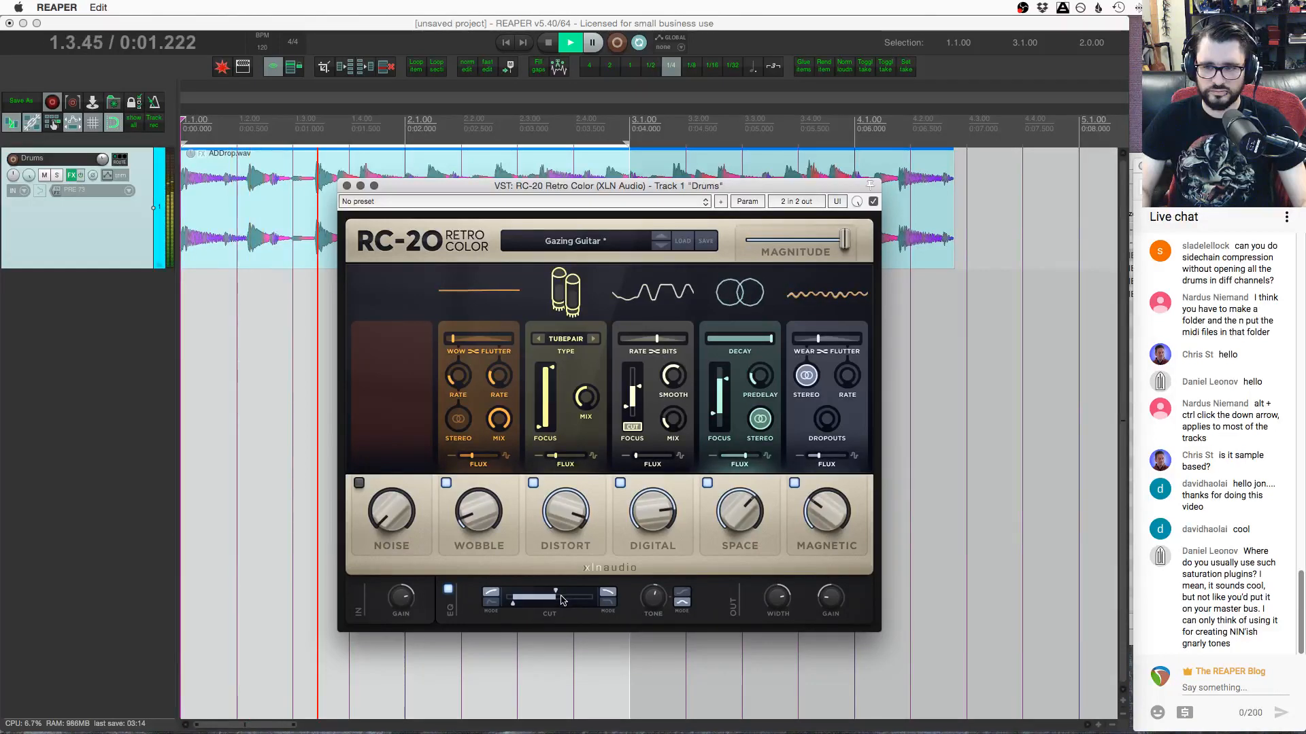
mouse_move(552, 602)
left_mouse_down()
mouse_move(565, 603)
mouse_move(545, 603)
left_mouse_up()
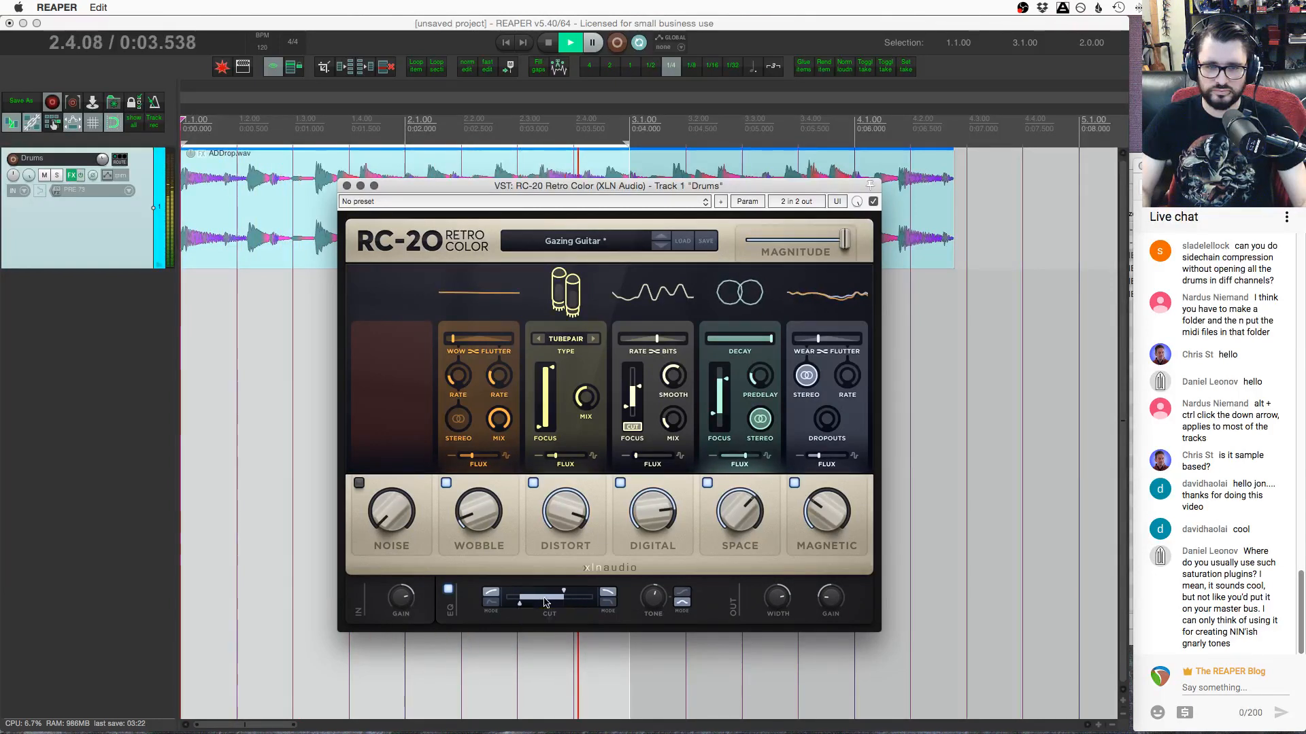
left_click(220, 297)
key("space")
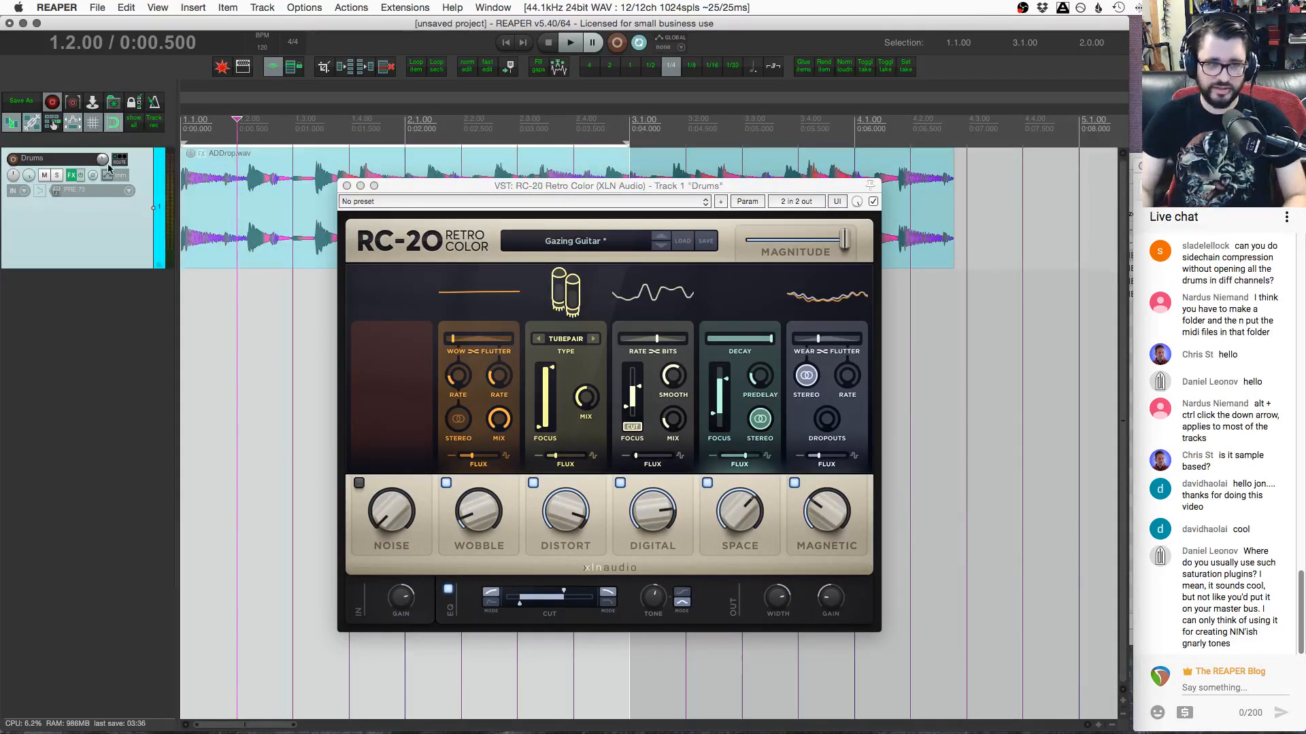
Load the Hotline Phase preset and play the drum loop through it
scroll(257, 278, "down", 5)
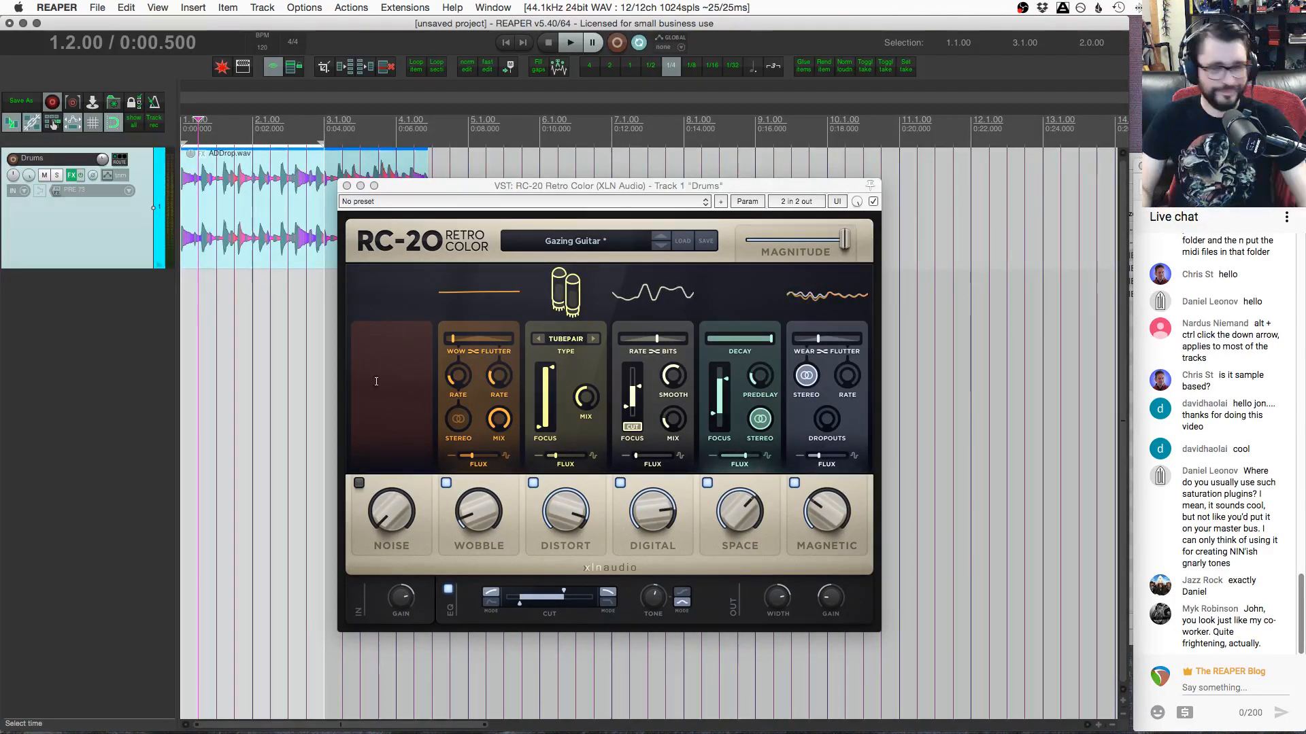
left_click(682, 241)
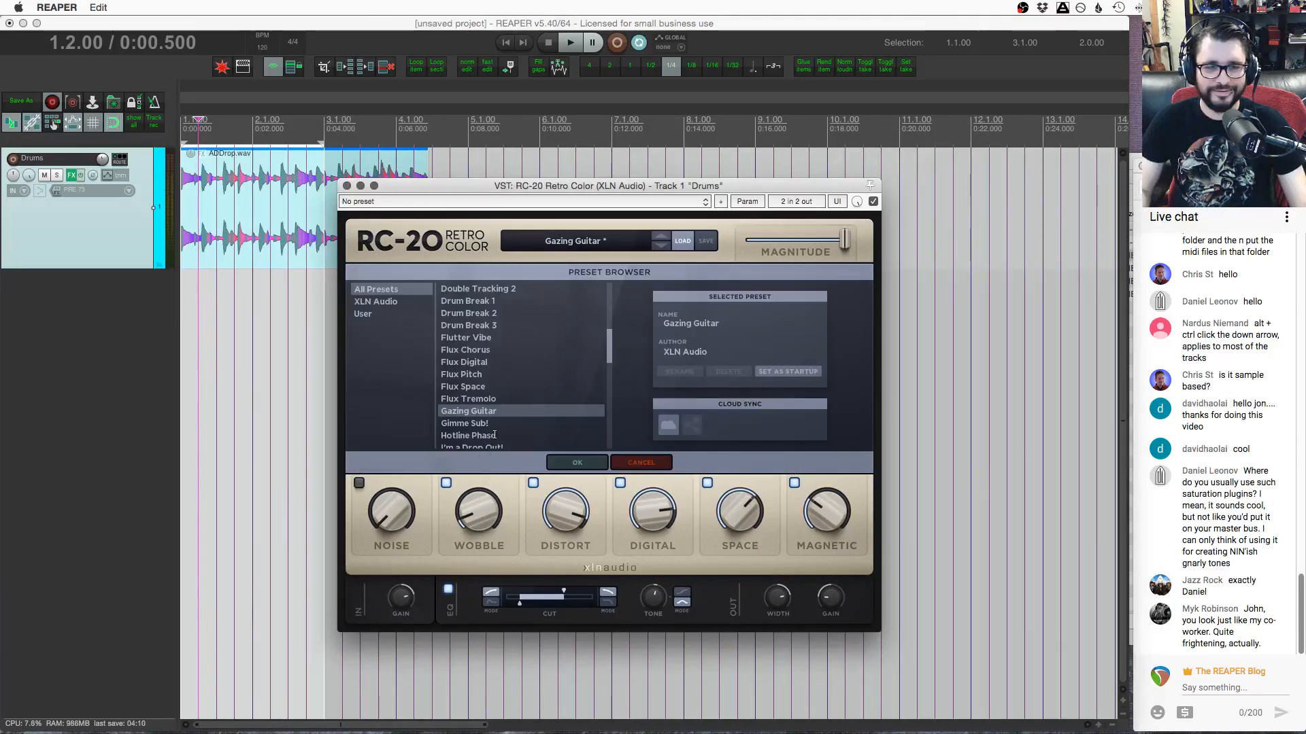
left_click(494, 435)
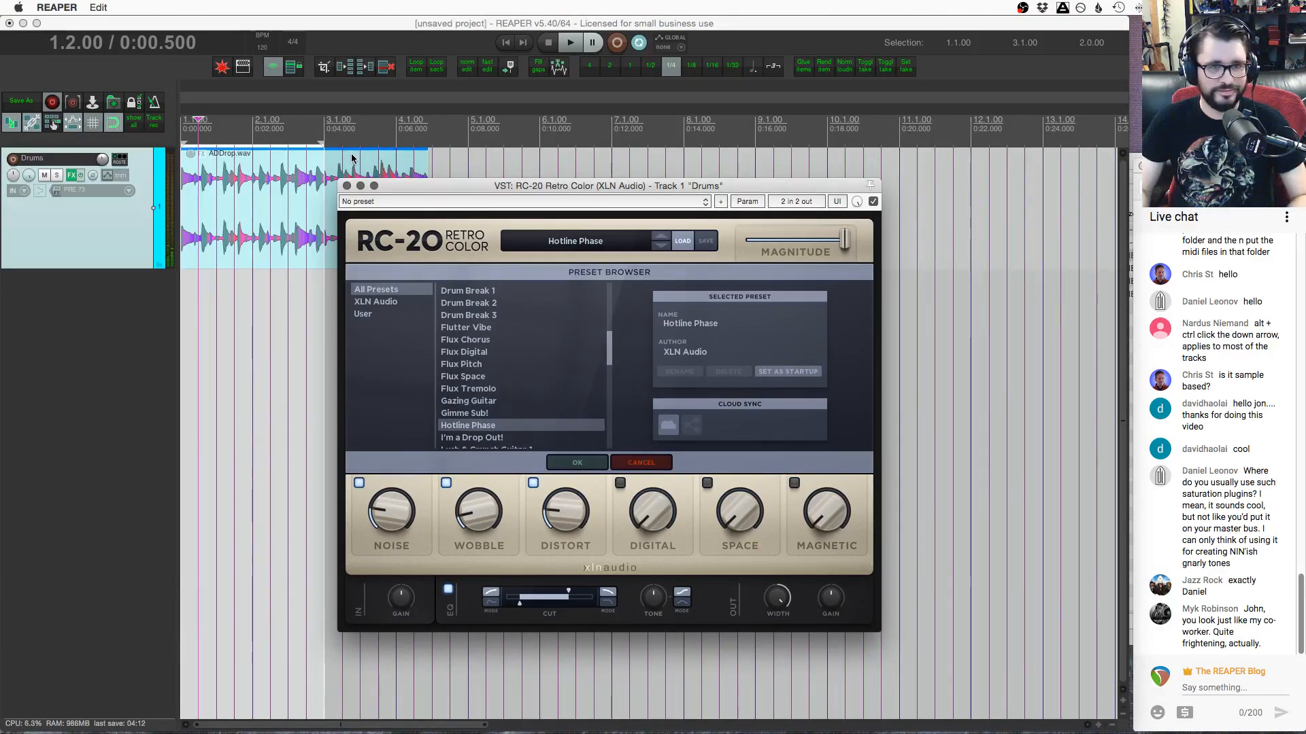
key("space")
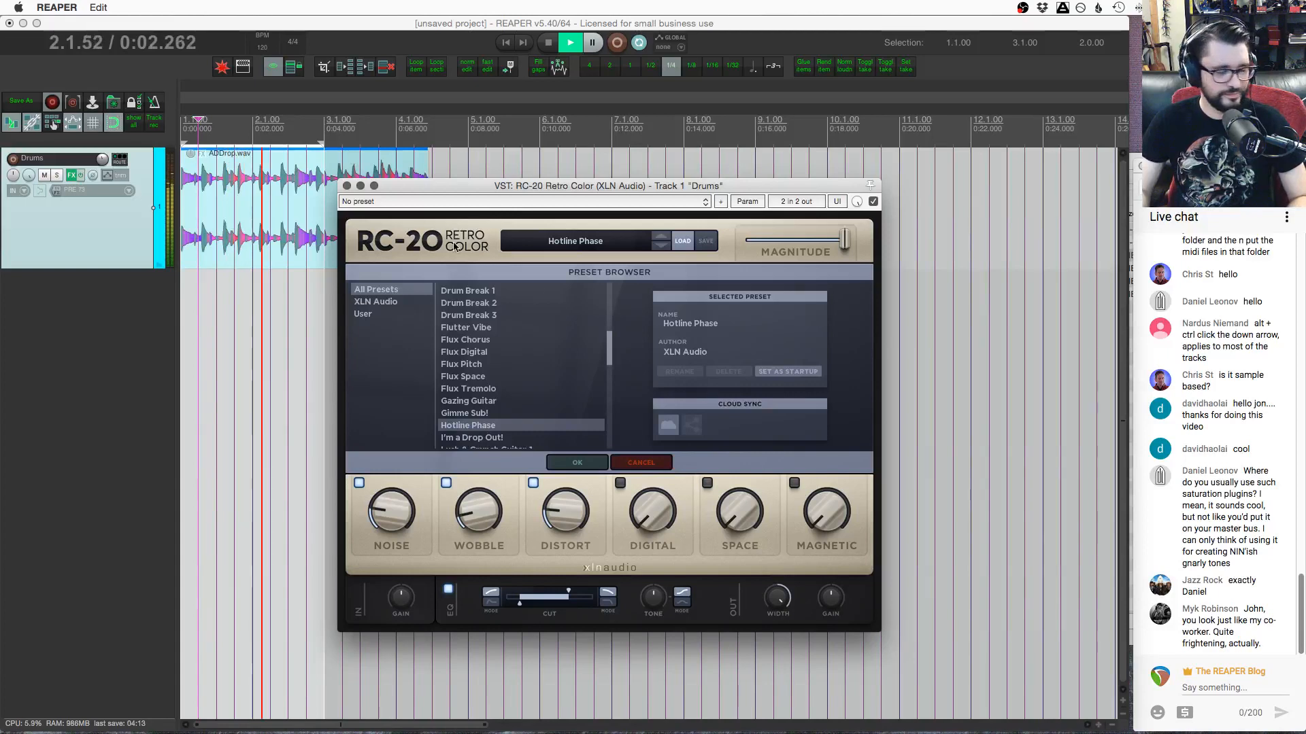
left_click_drag(556, 187, 654, 197)
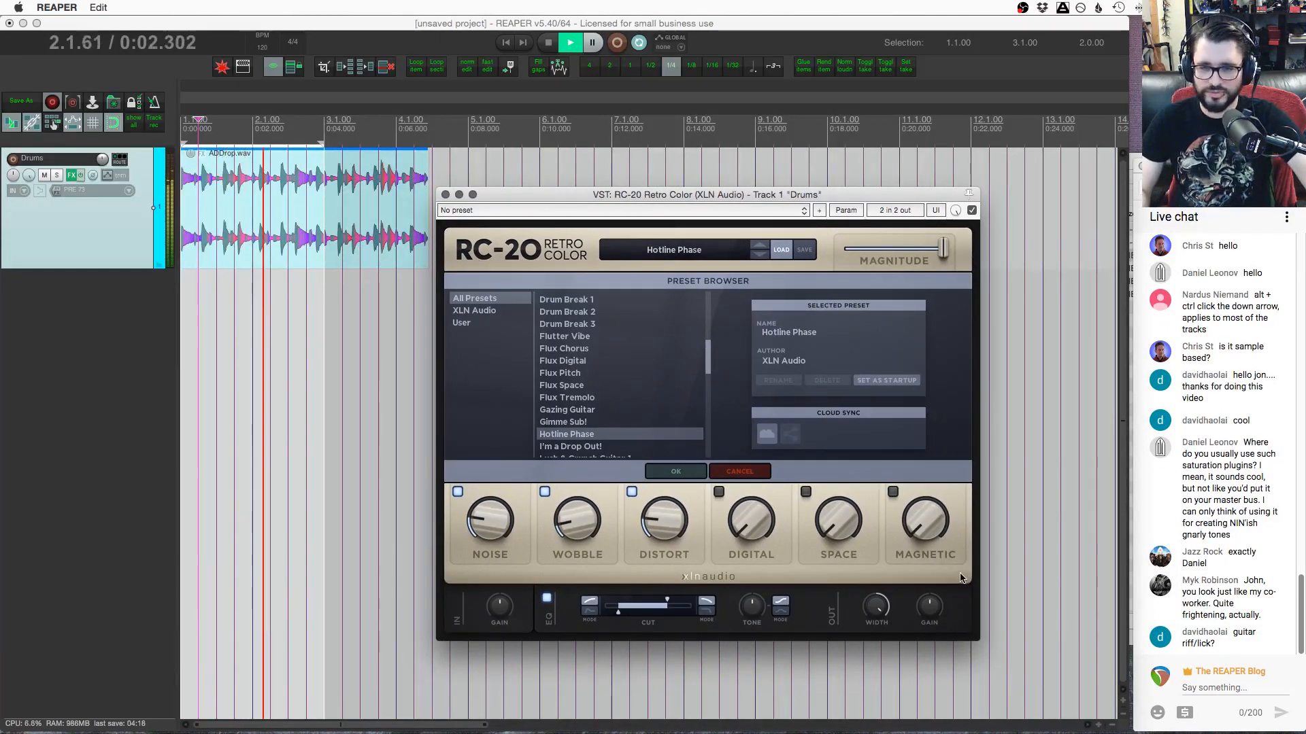
Enable the Magnetic module on the accepted Hotline Phase preset and raise its amount beyond 13%
left_click(892, 492)
left_click_drag(919, 520, 916, 482)
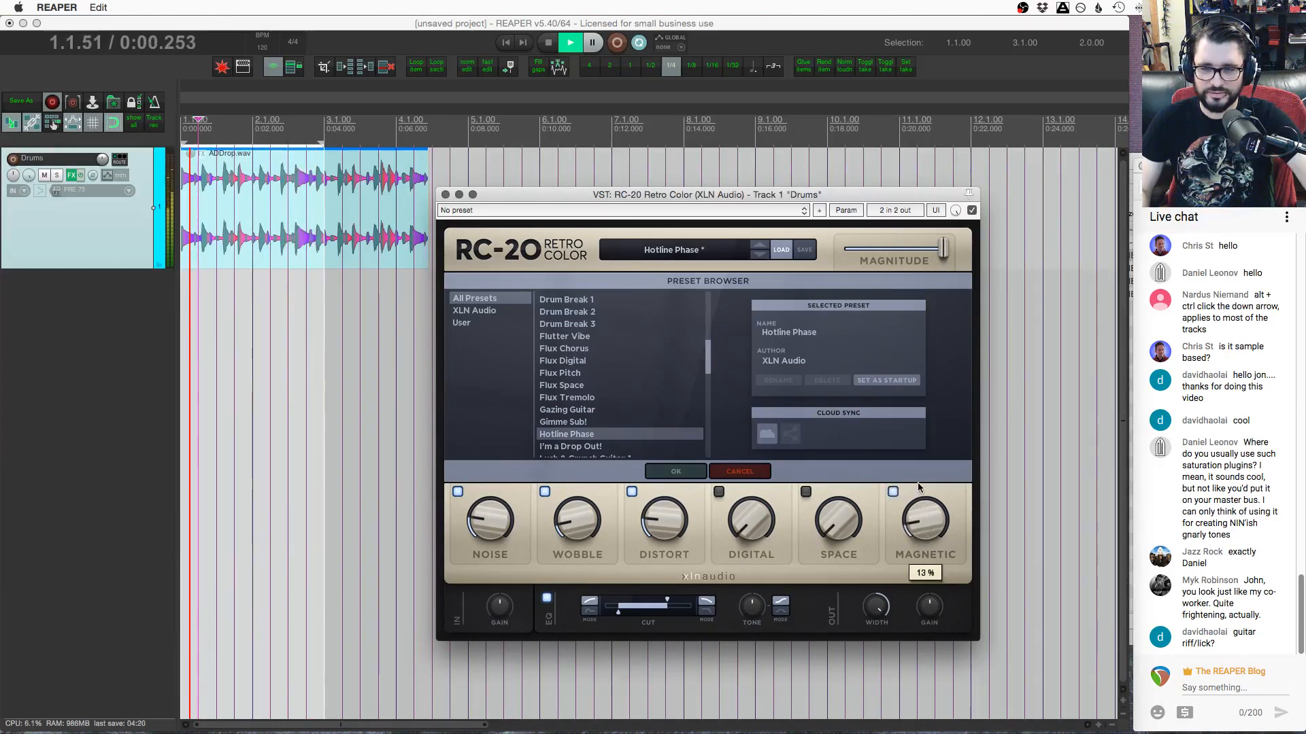
left_click(679, 471)
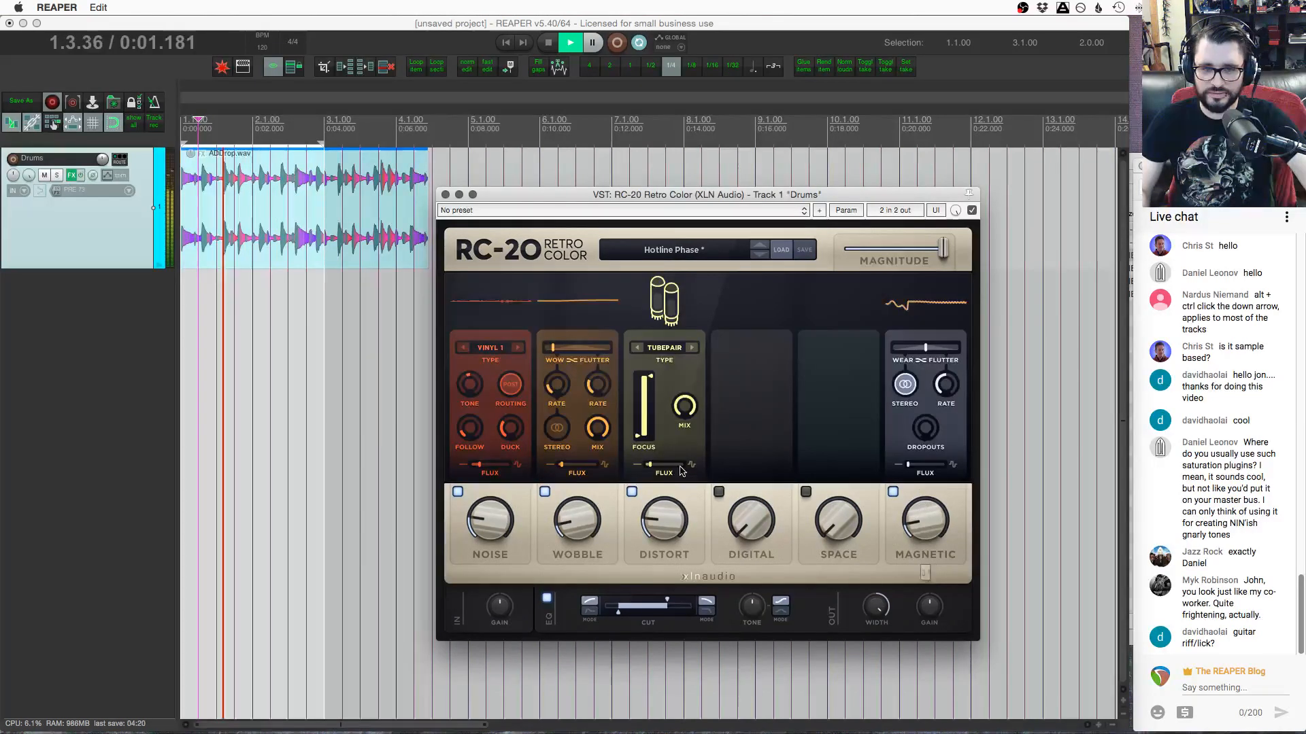
left_click_drag(923, 520, 915, 487)
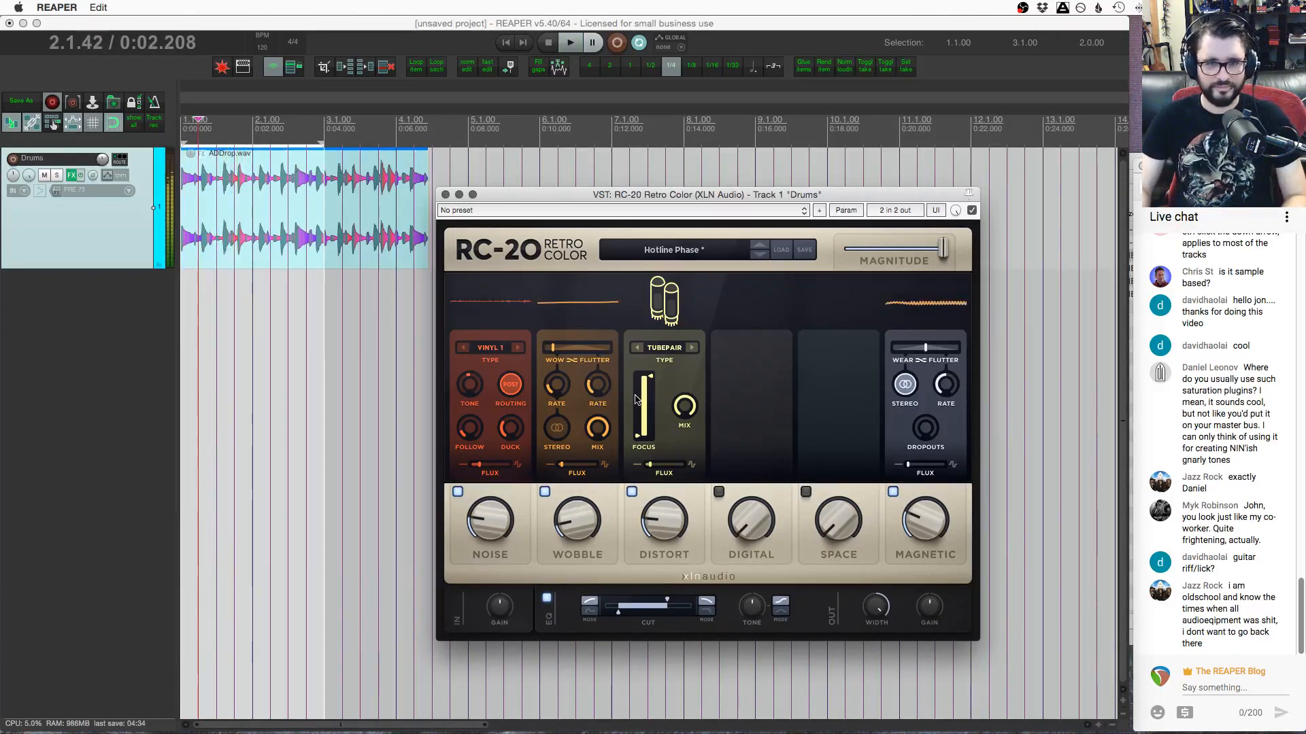
key("space")
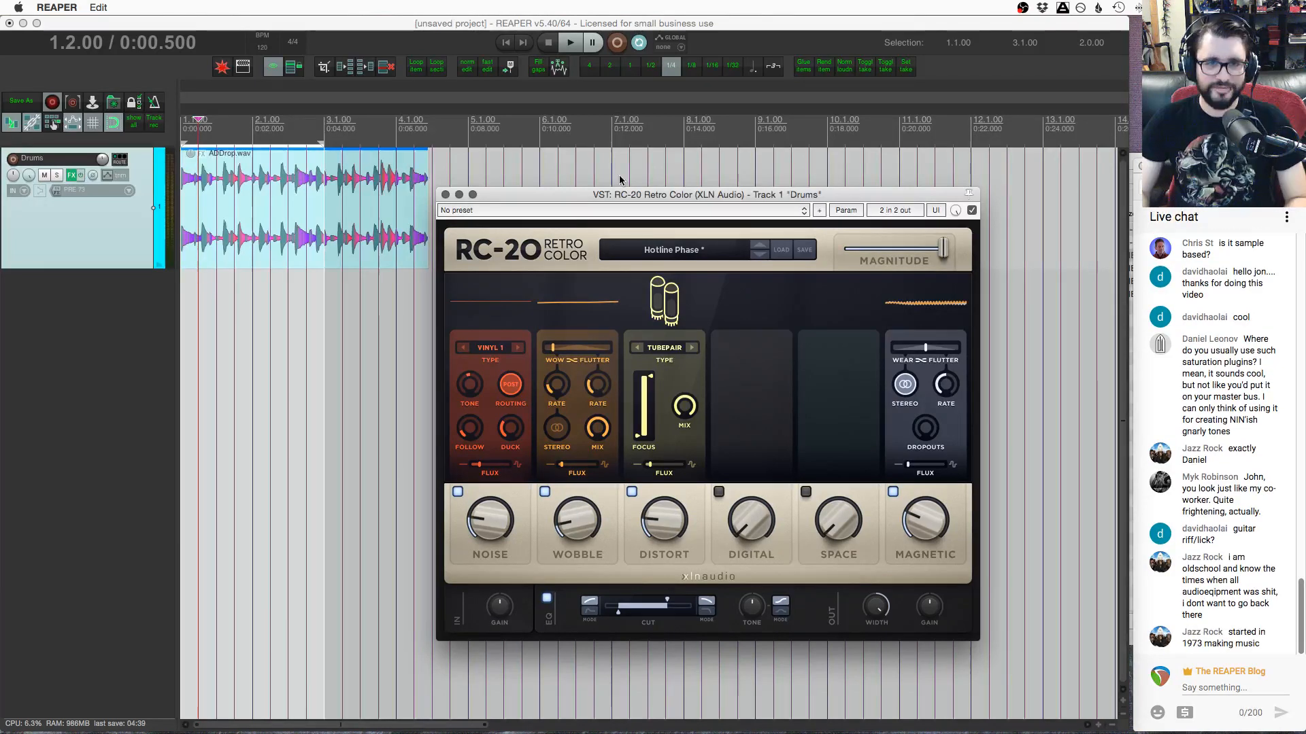
Split the ADDrop.wav item at 3.1.00 and delete the part after the split
left_click_drag(610, 194, 598, 180)
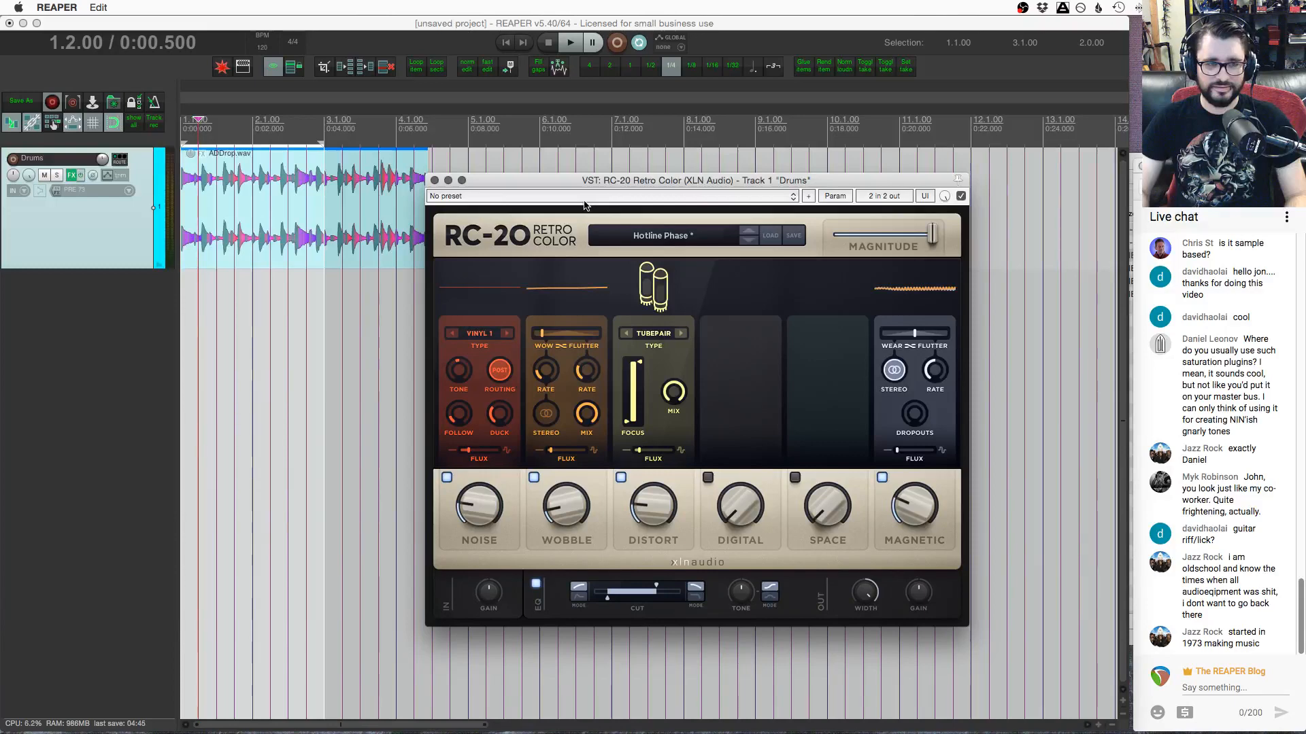
mouse_move(585, 190)
left_mouse_down()
mouse_move(544, 189)
mouse_move(576, 179)
left_mouse_up()
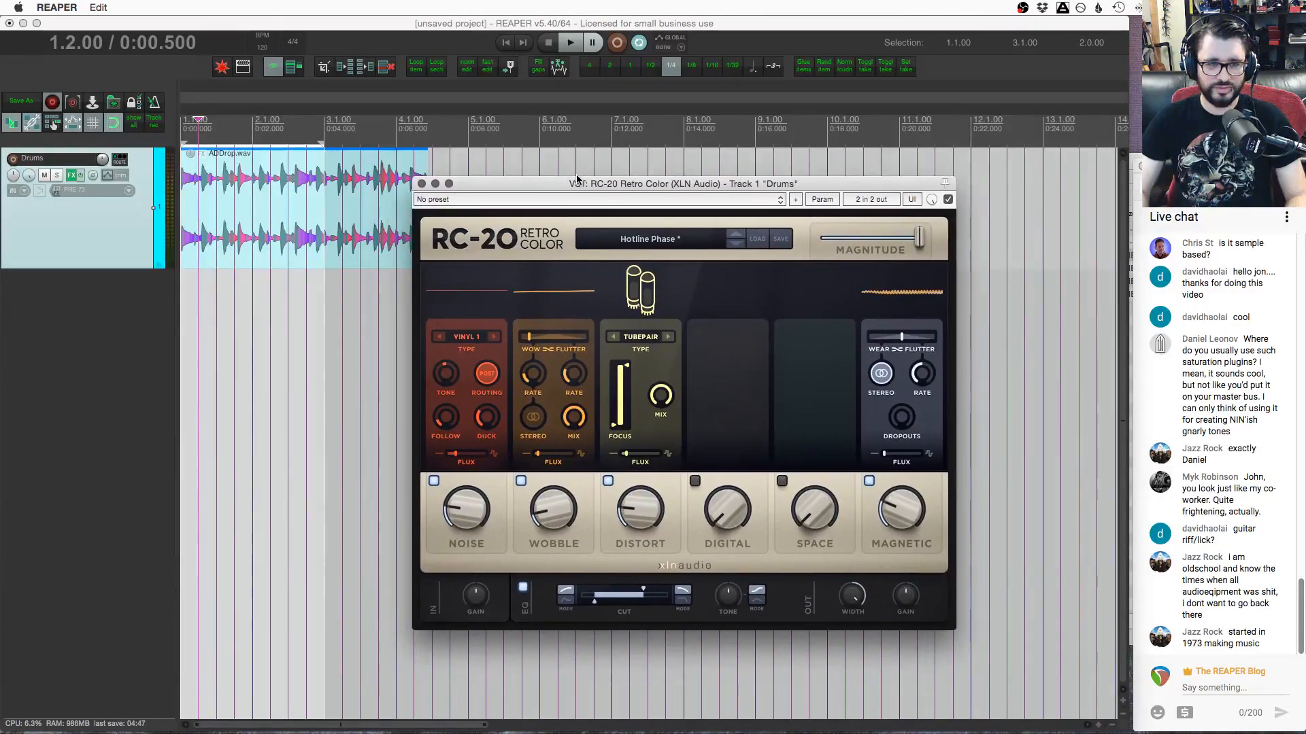
left_click(298, 246)
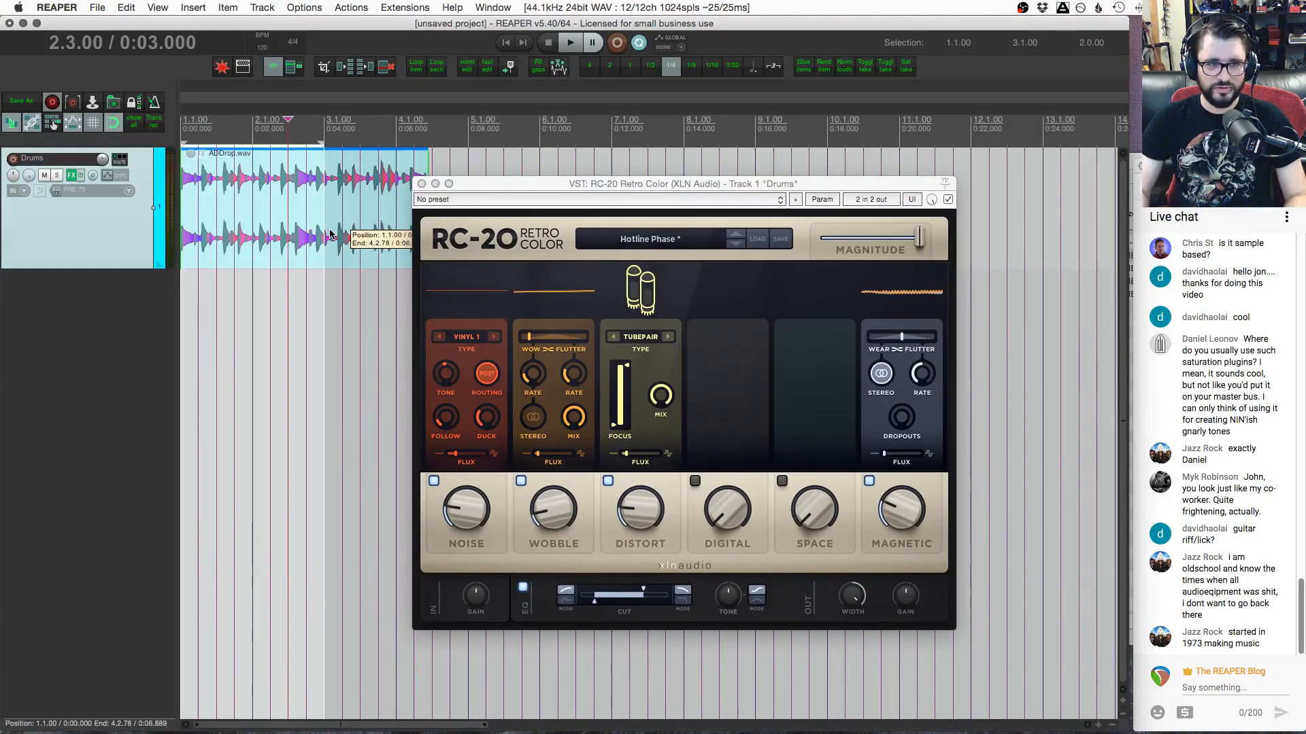
left_click(325, 239)
key("s")
left_click(349, 236)
key("Delete")
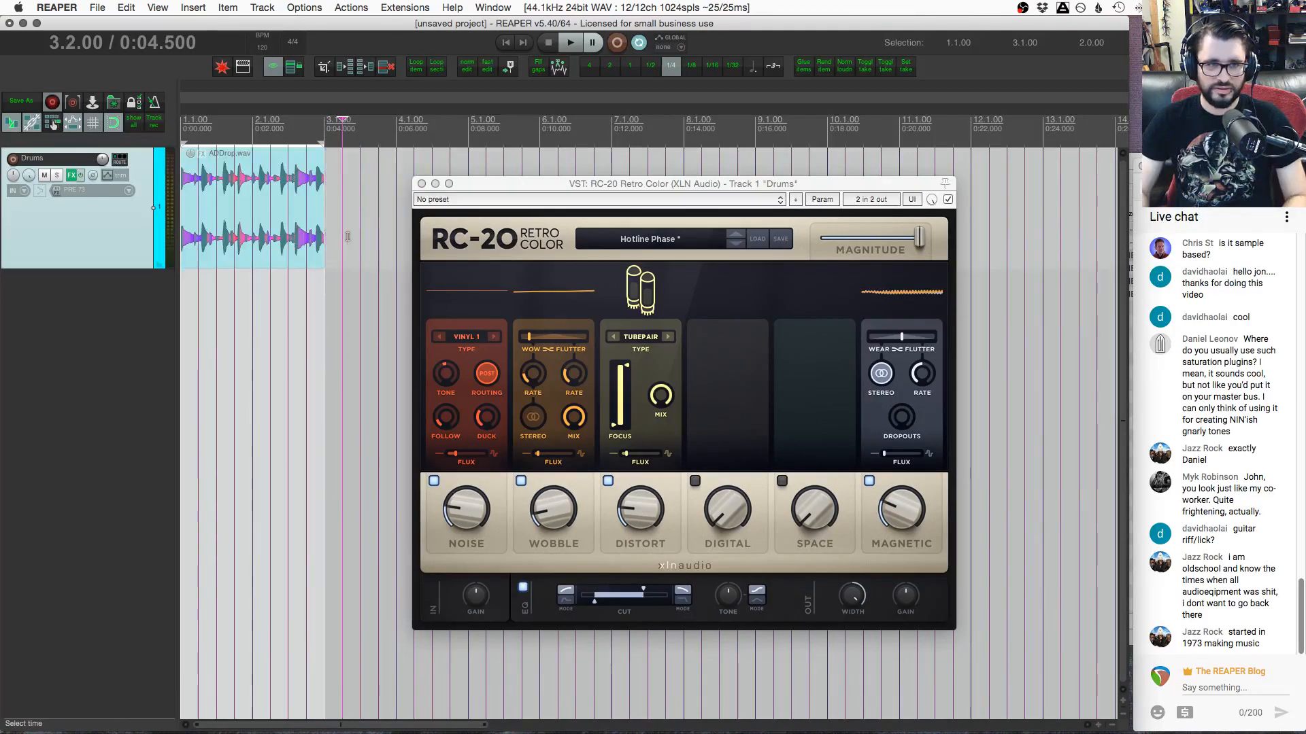
left_click(331, 239)
key("Home")
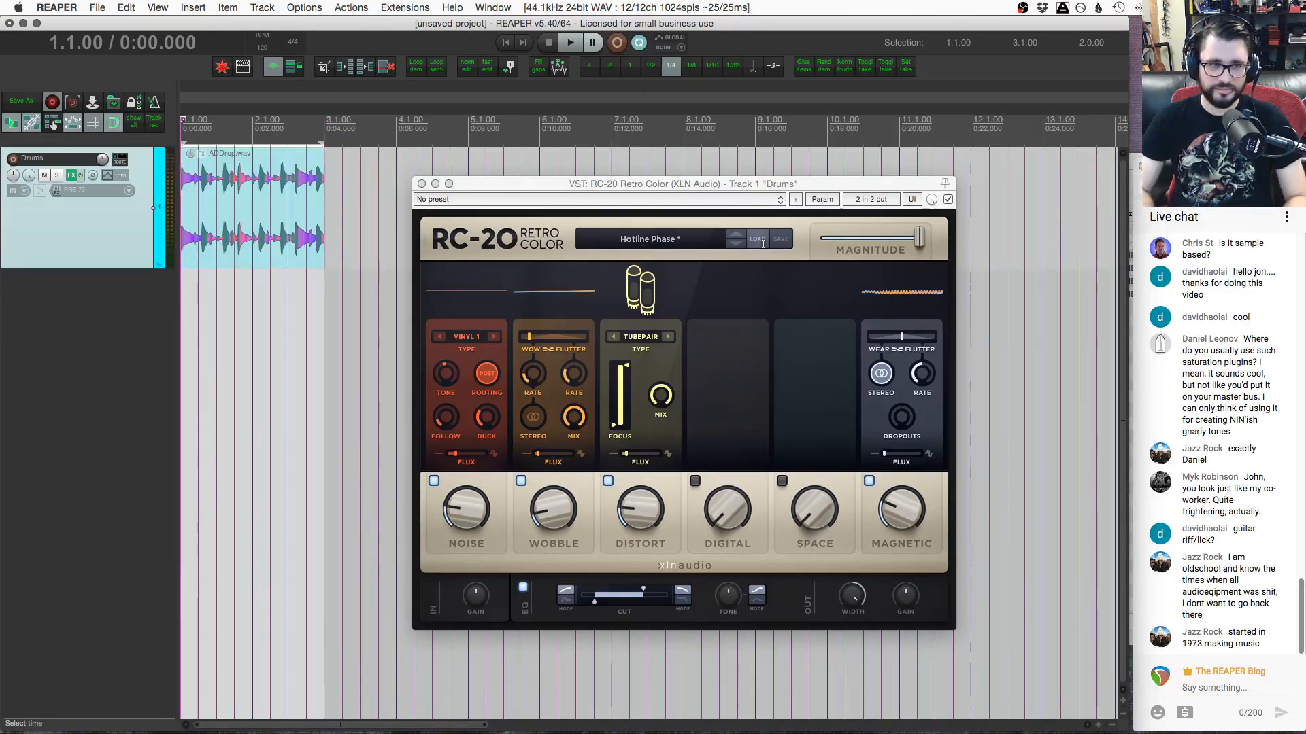
Duplicate the trimmed ADDrop.wav item and move the copy, starting at 3.1.00, to a new track below Drums
left_click(202, 229)
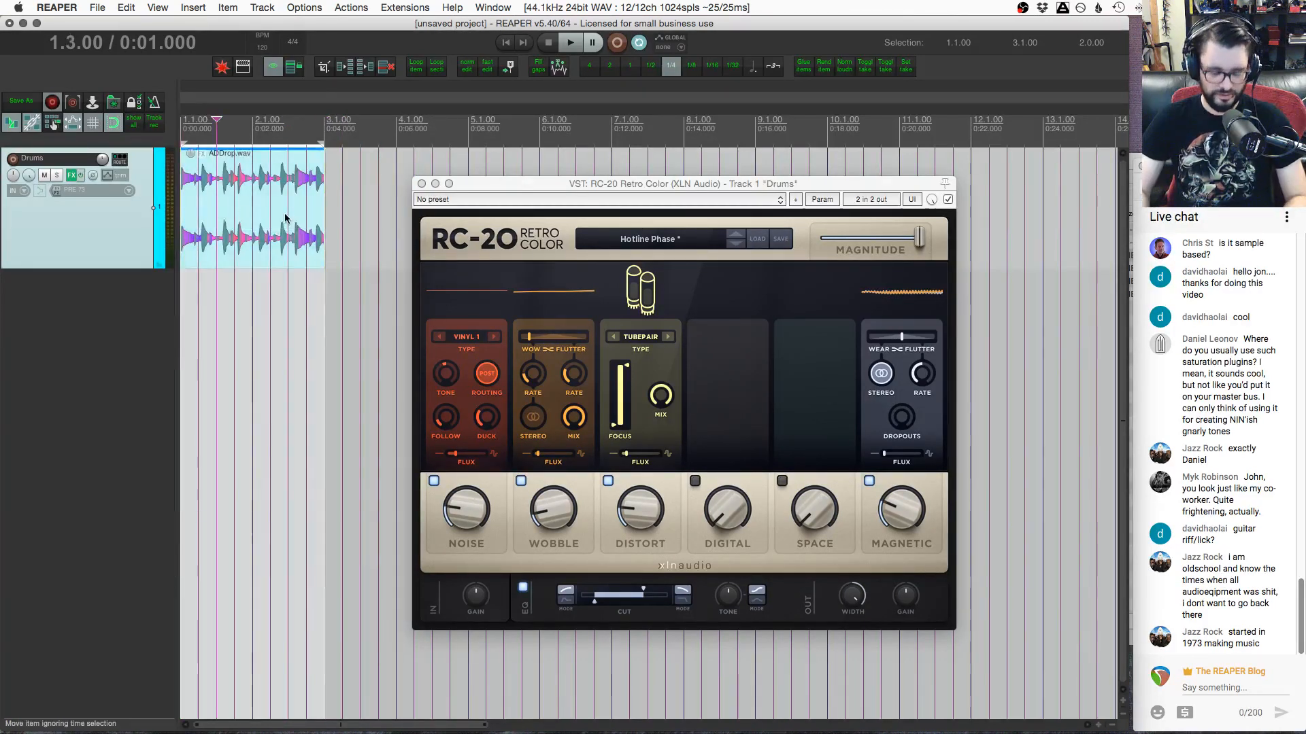
key("ctrl+d")
left_click_drag(488, 183, 476, 261)
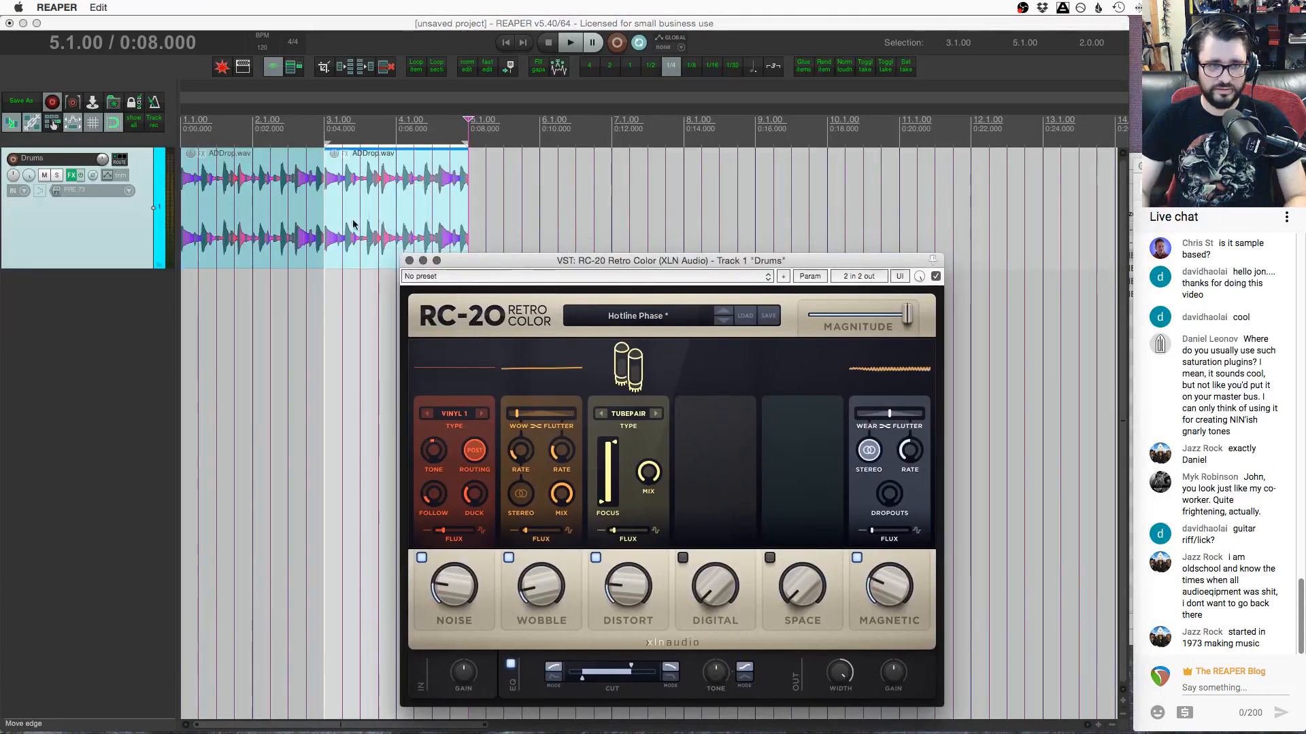
left_click_drag(352, 225, 340, 279)
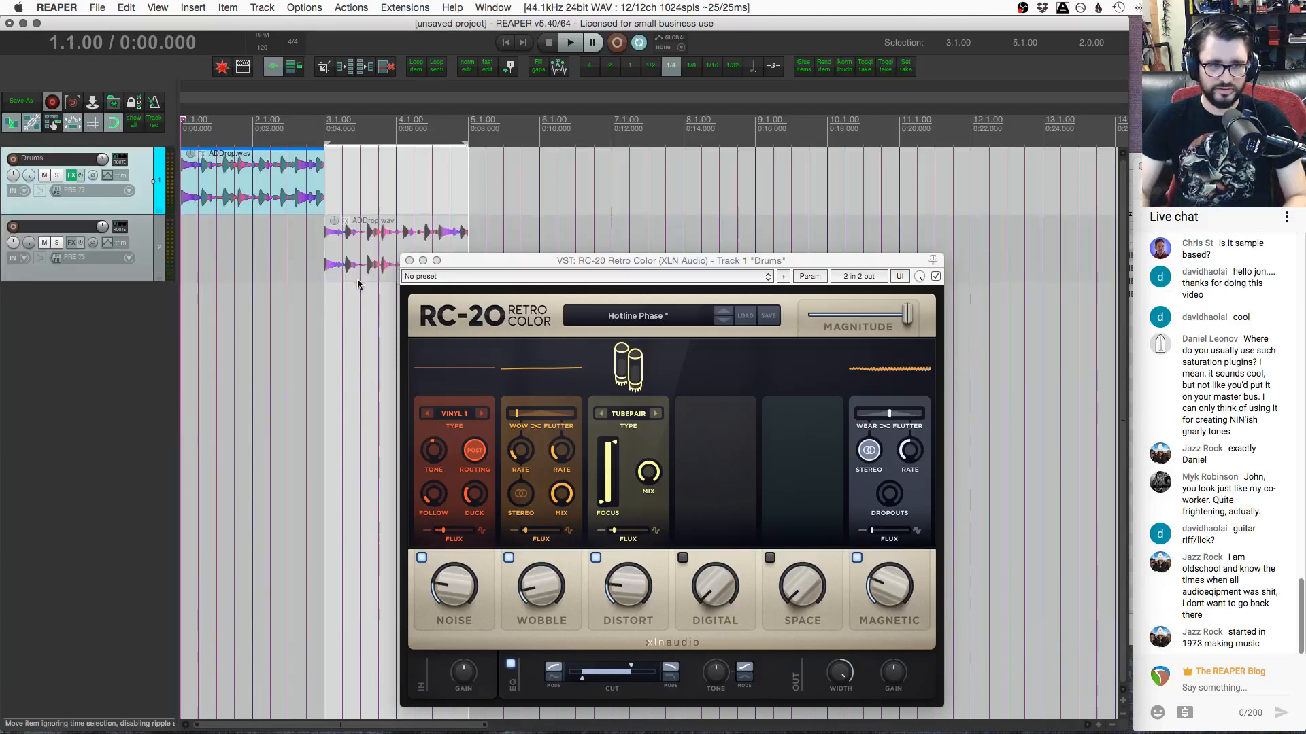
Play from the project start to compare the RC-20 processed loop with the dry copy on the new track
key("space")
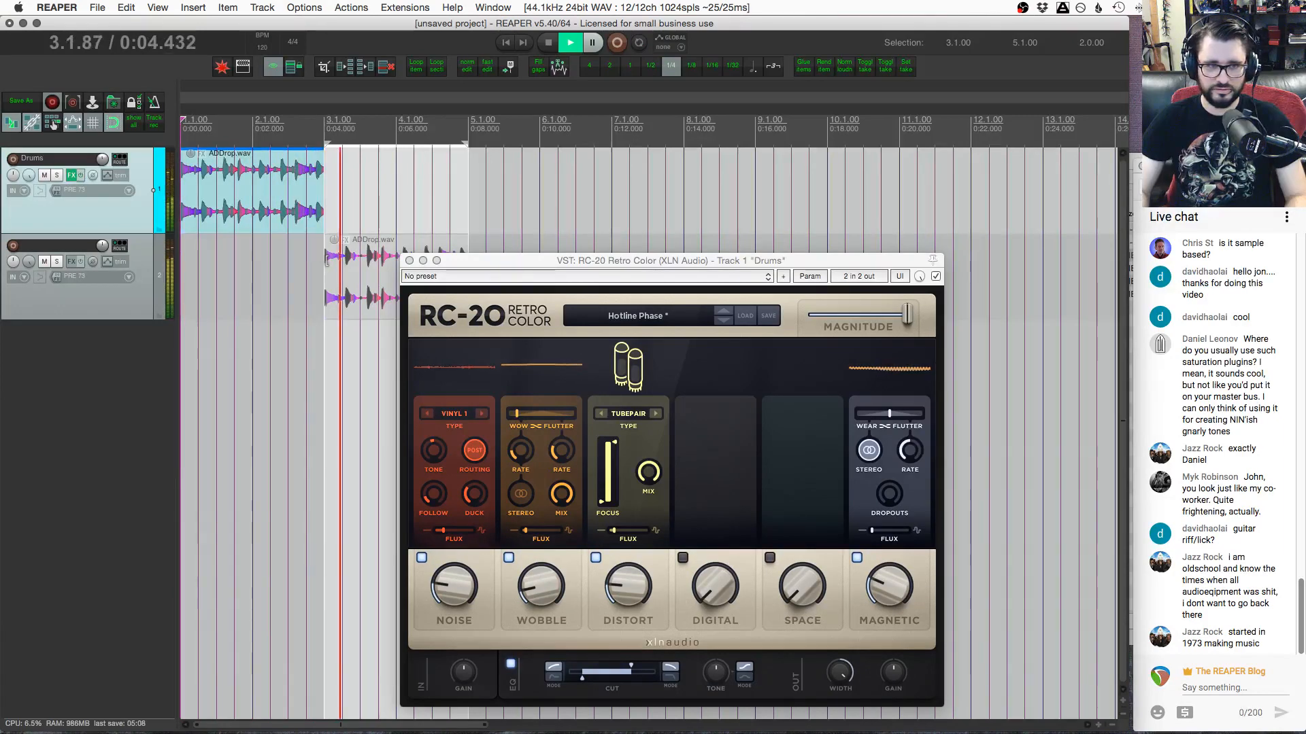
left_click_drag(495, 262, 589, 231)
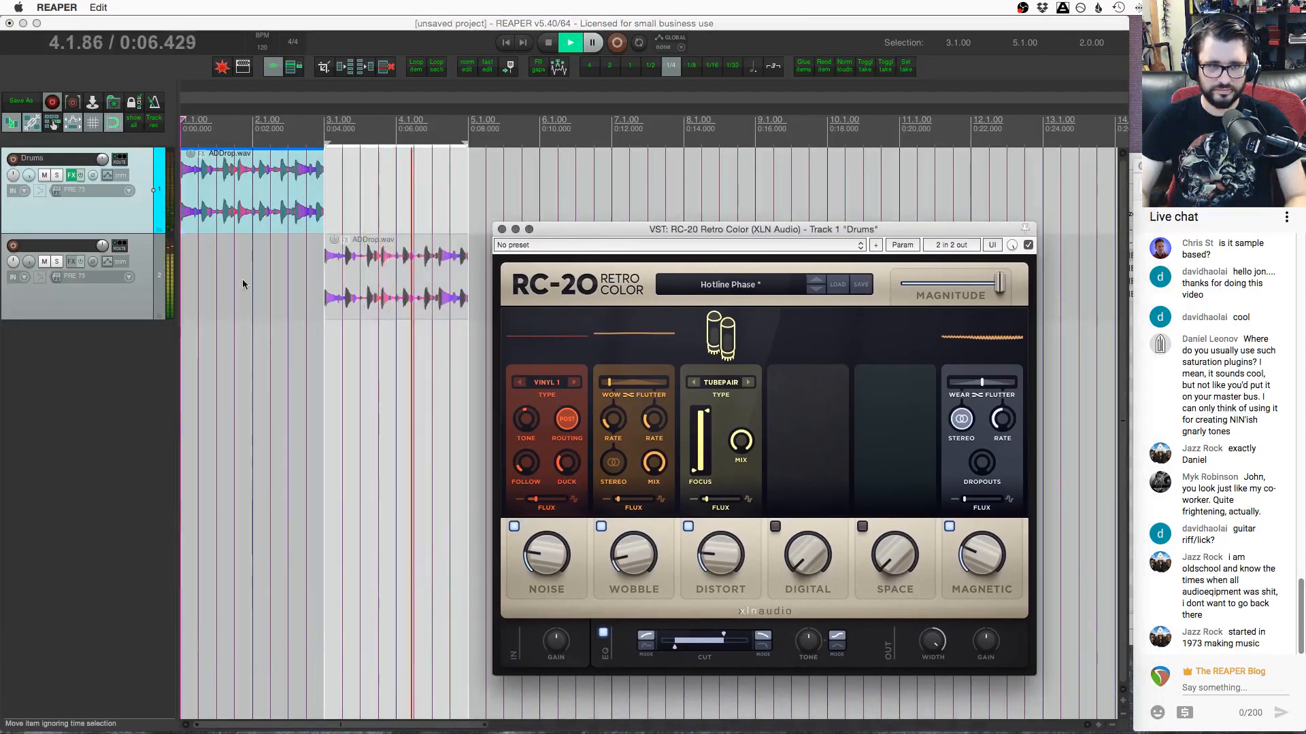
left_click(207, 257)
Add a fade-in across the full length of the ADDrop.wav item on the Drums track, and select the copy below
left_click(251, 199)
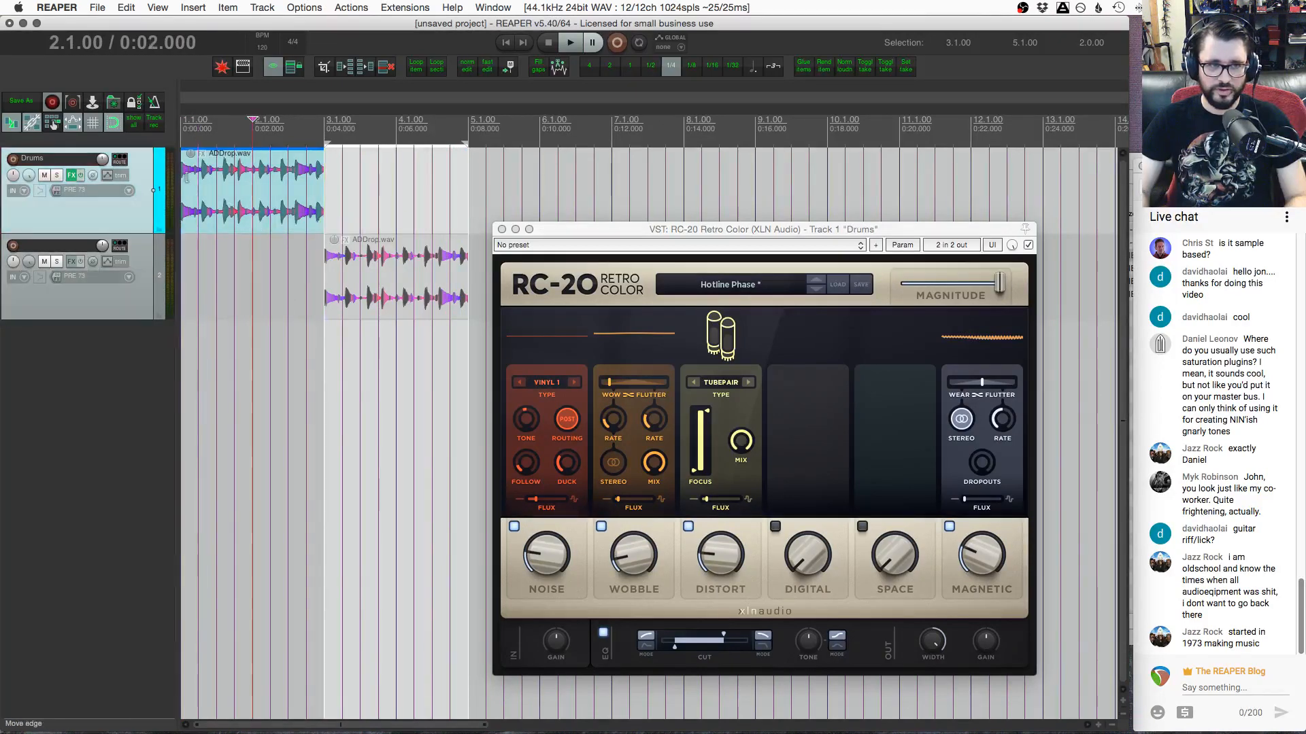
left_click_drag(189, 153, 325, 140)
left_click(344, 299)
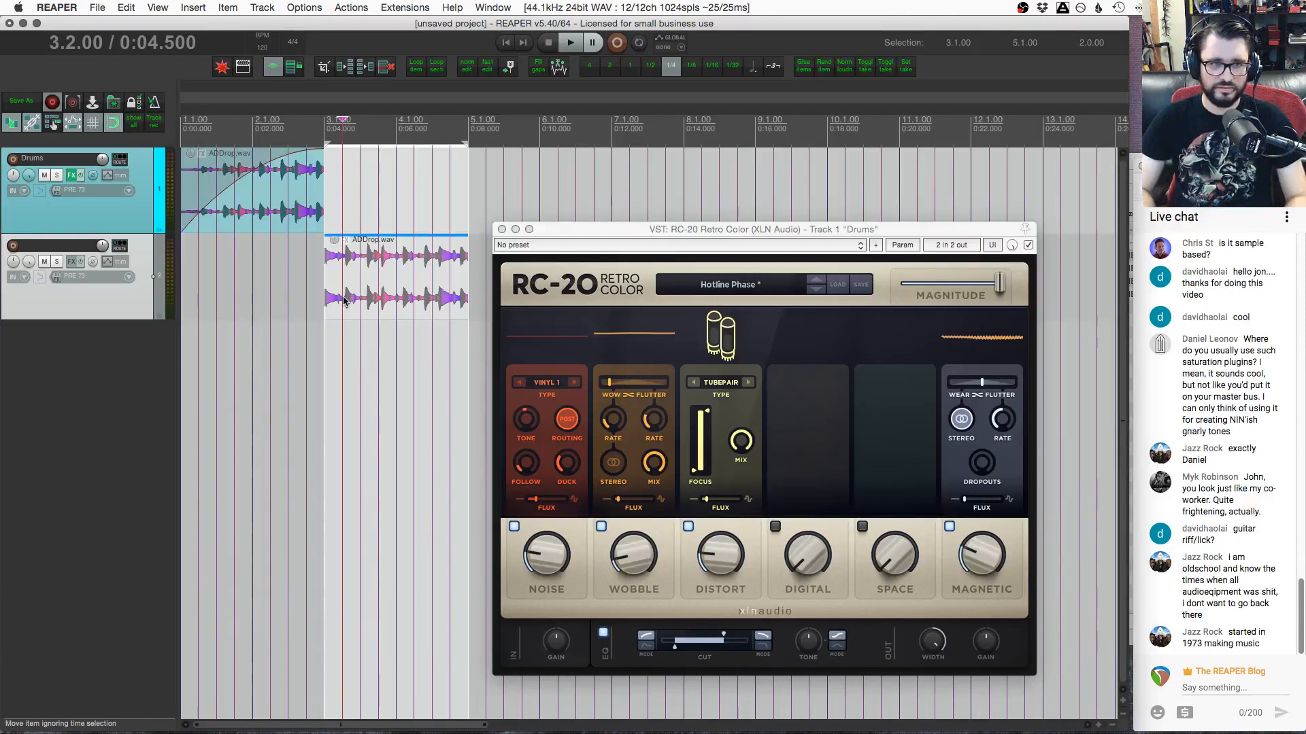
Clear the time selection and play the faded processed loop into the dry copy from the project start
key("Home")
key("space")
key("Escape")
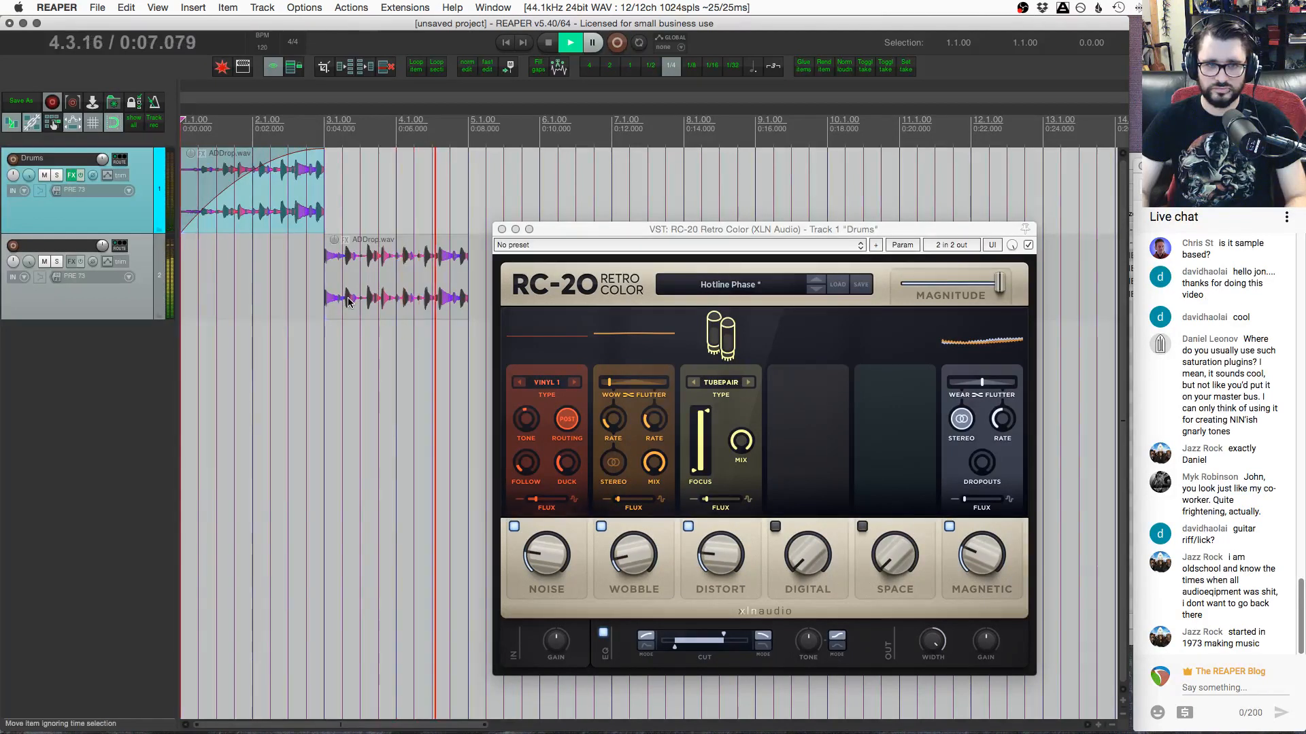
key("space")
Delete the unnamed track holding the dry loop copy and the Drums track with their items
left_click(329, 297)
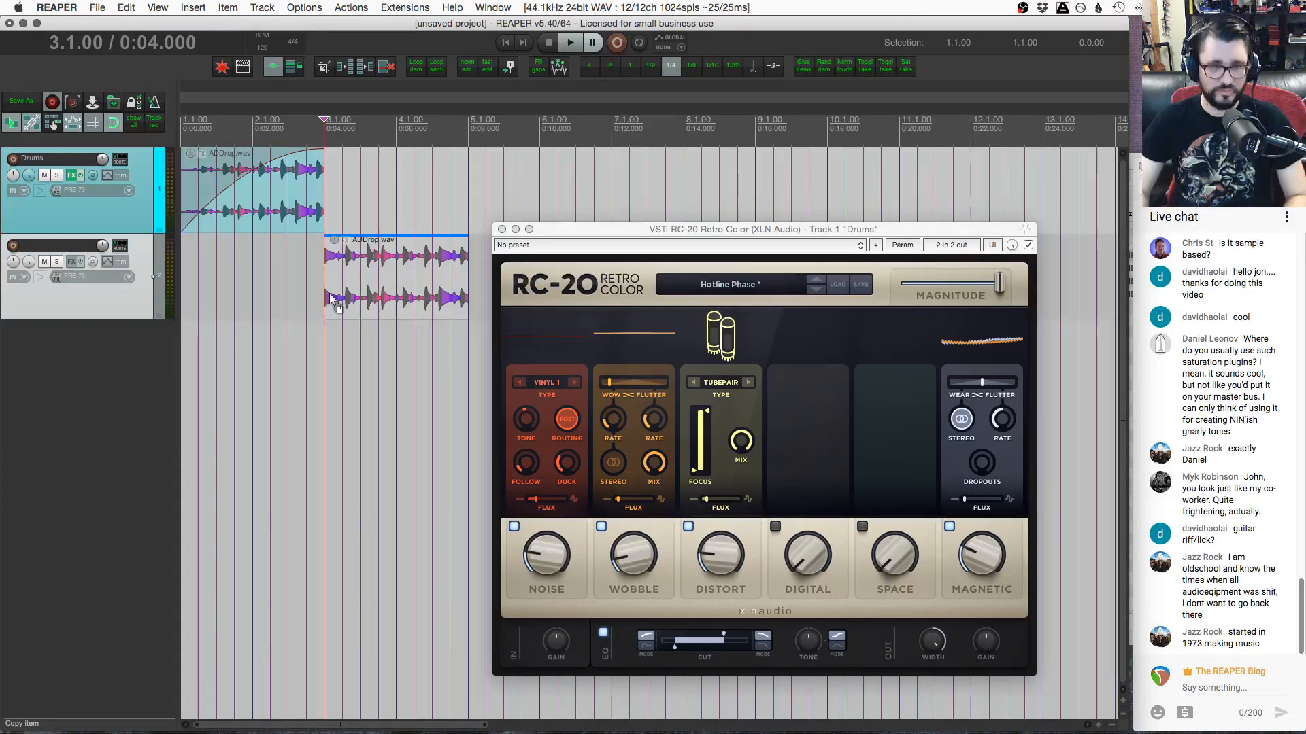
left_click(271, 294)
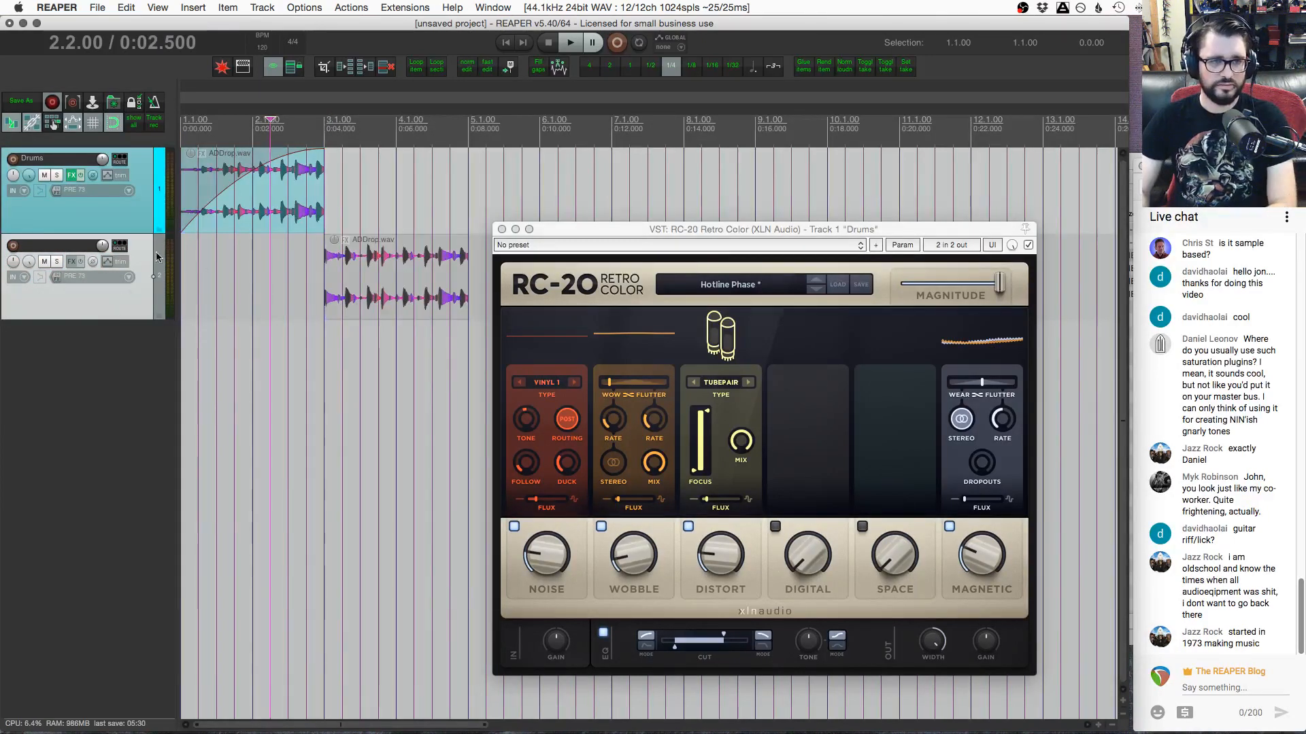
key("Delete")
key("Return")
left_click(129, 229)
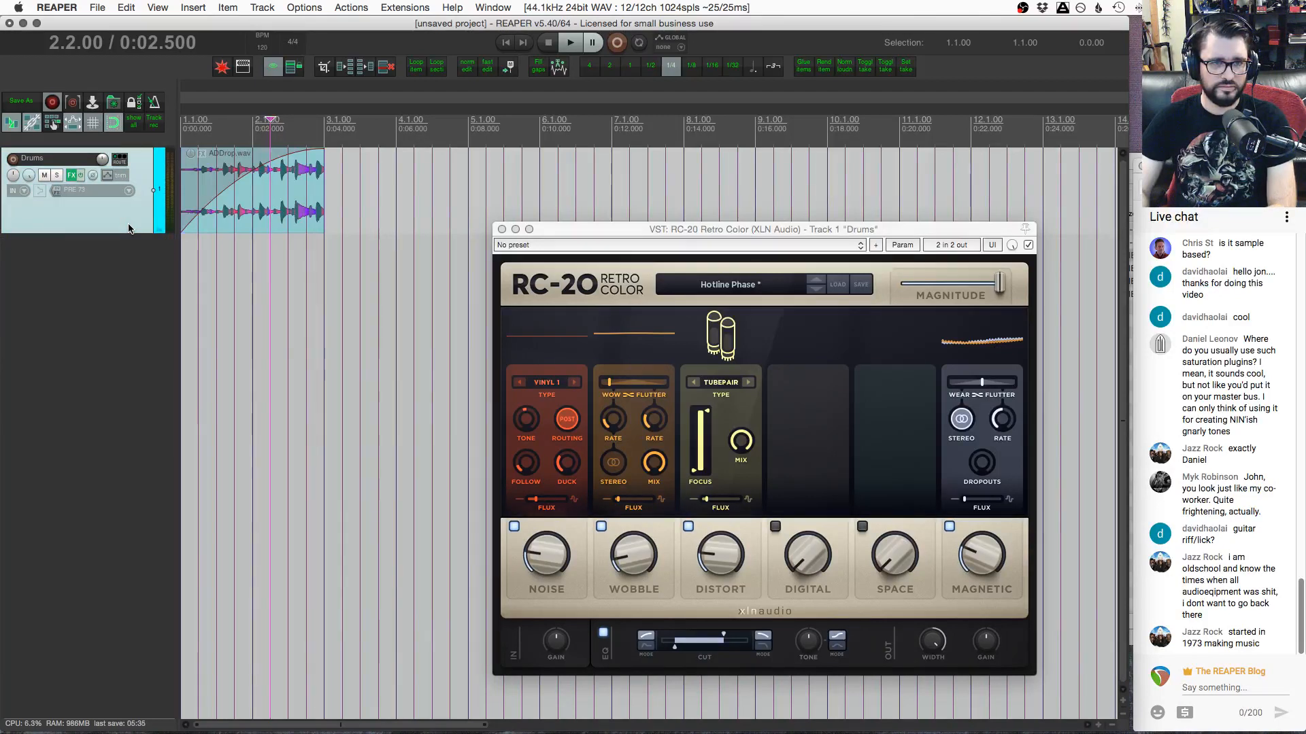
key("Delete")
key("Return")
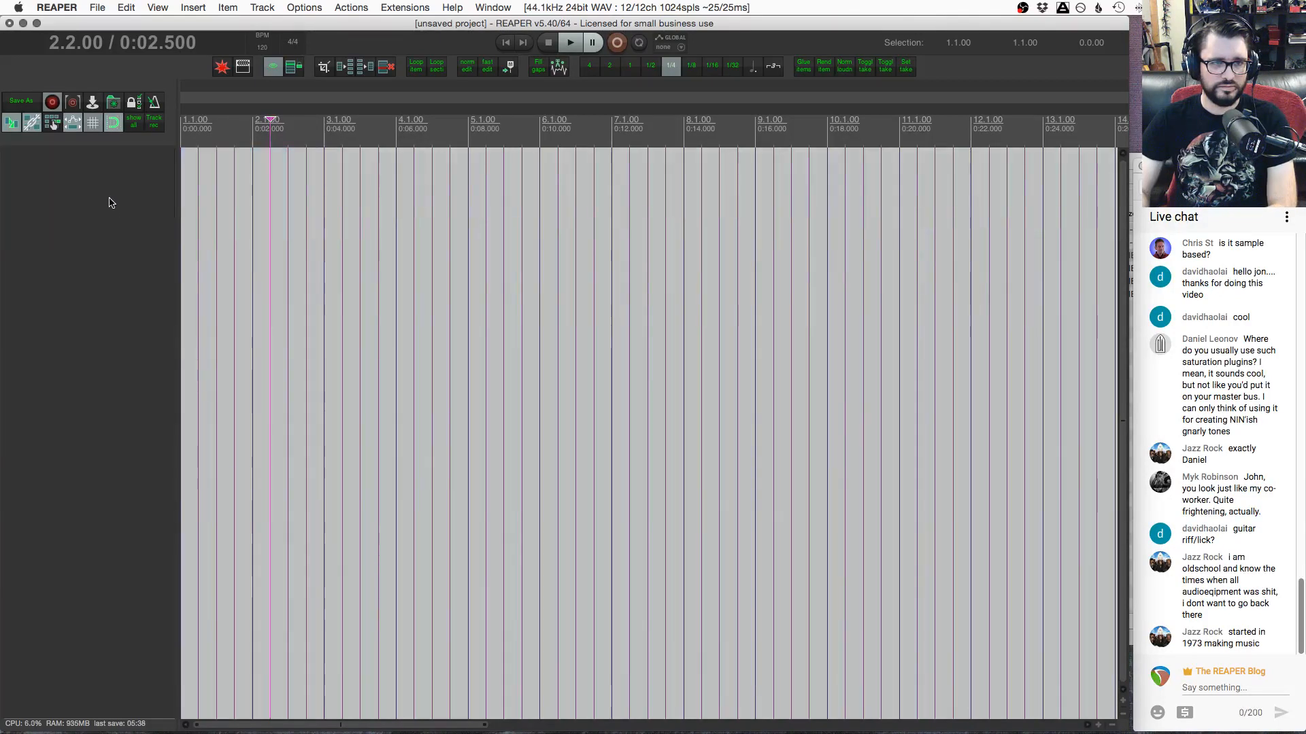
Insert tracks from the FX Tracks template "Inspired by DOOM BASS 2"
right_click(109, 199)
mouse_move(286, 243)
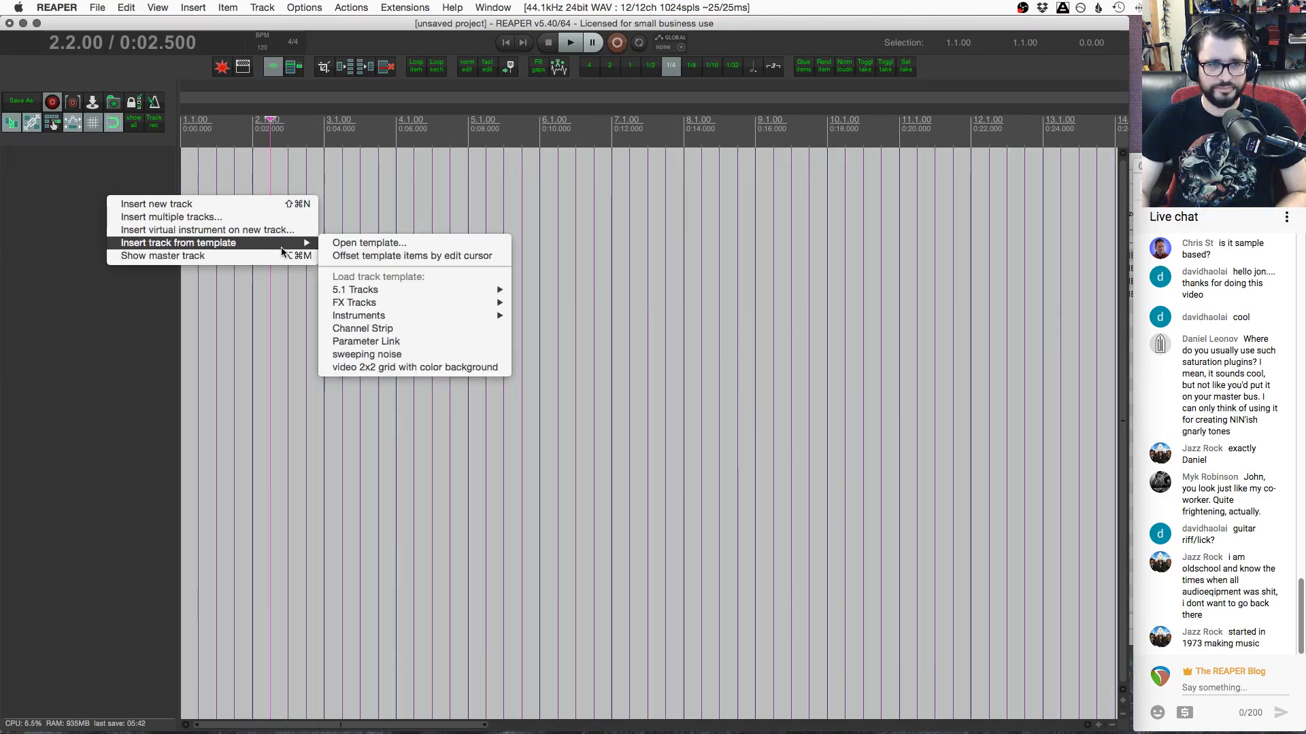
key("Escape")
right_click(165, 236)
mouse_move(285, 280)
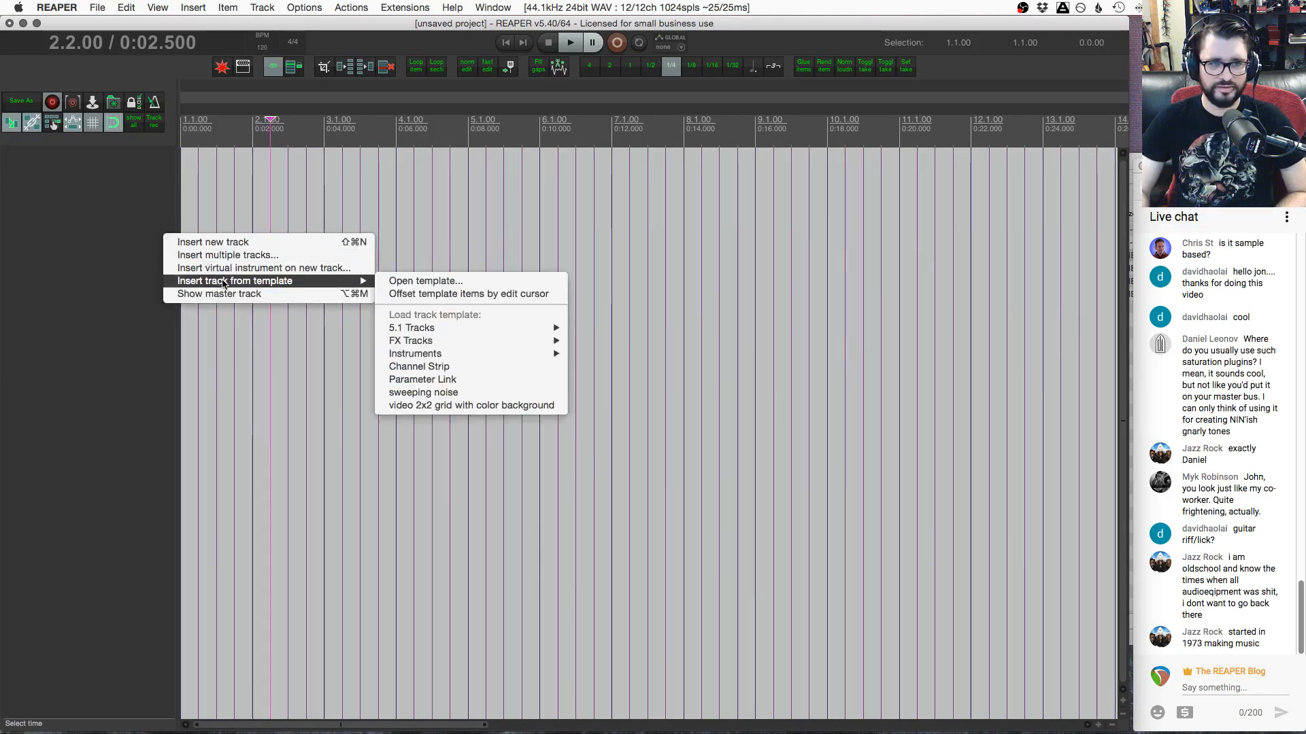
mouse_move(437, 355)
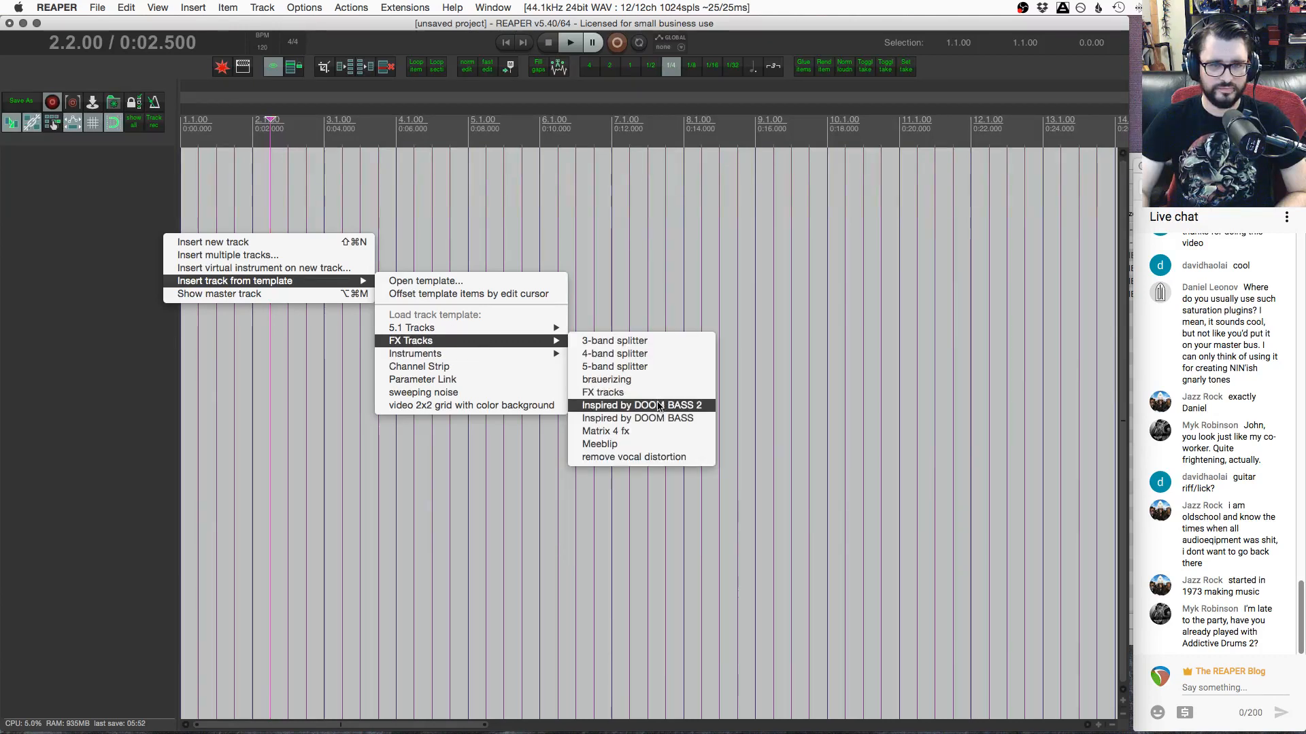
left_click(658, 406)
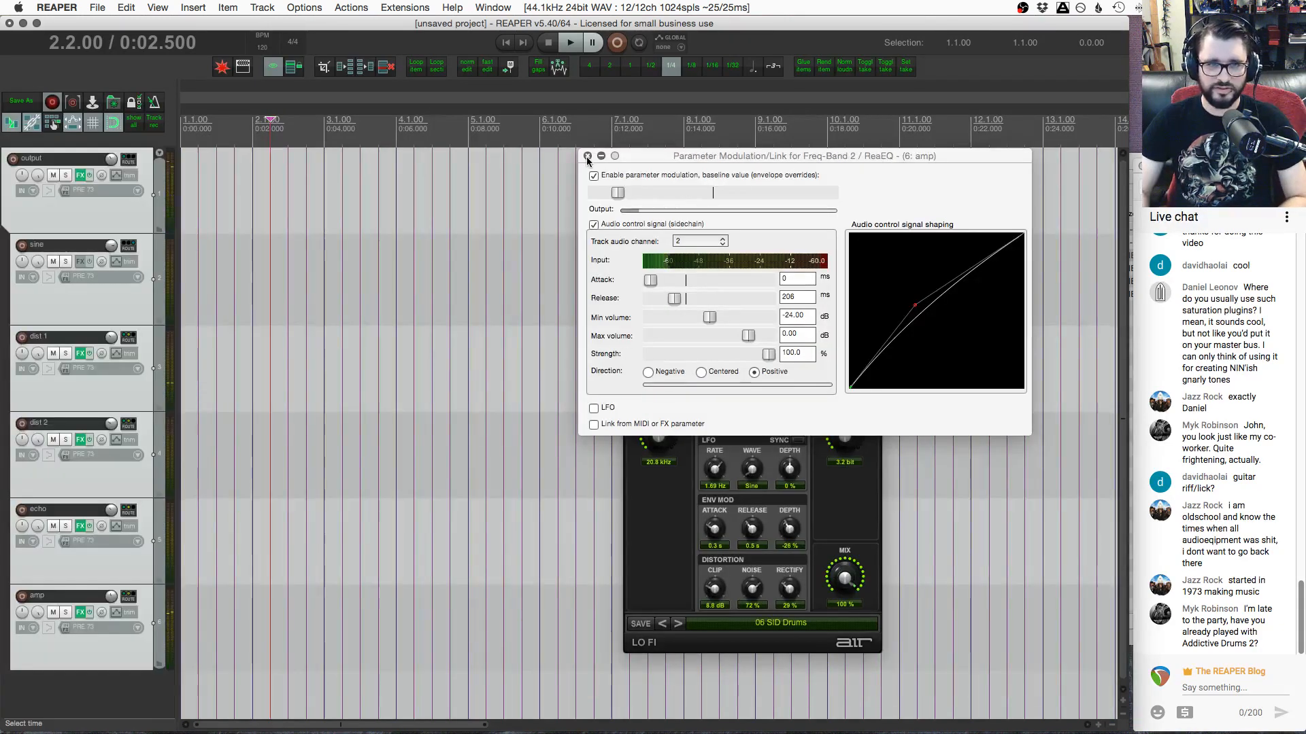
Close the parameter modulation and AIR Lo-Fi windows and select the output track
left_click_drag(683, 340, 622, 336)
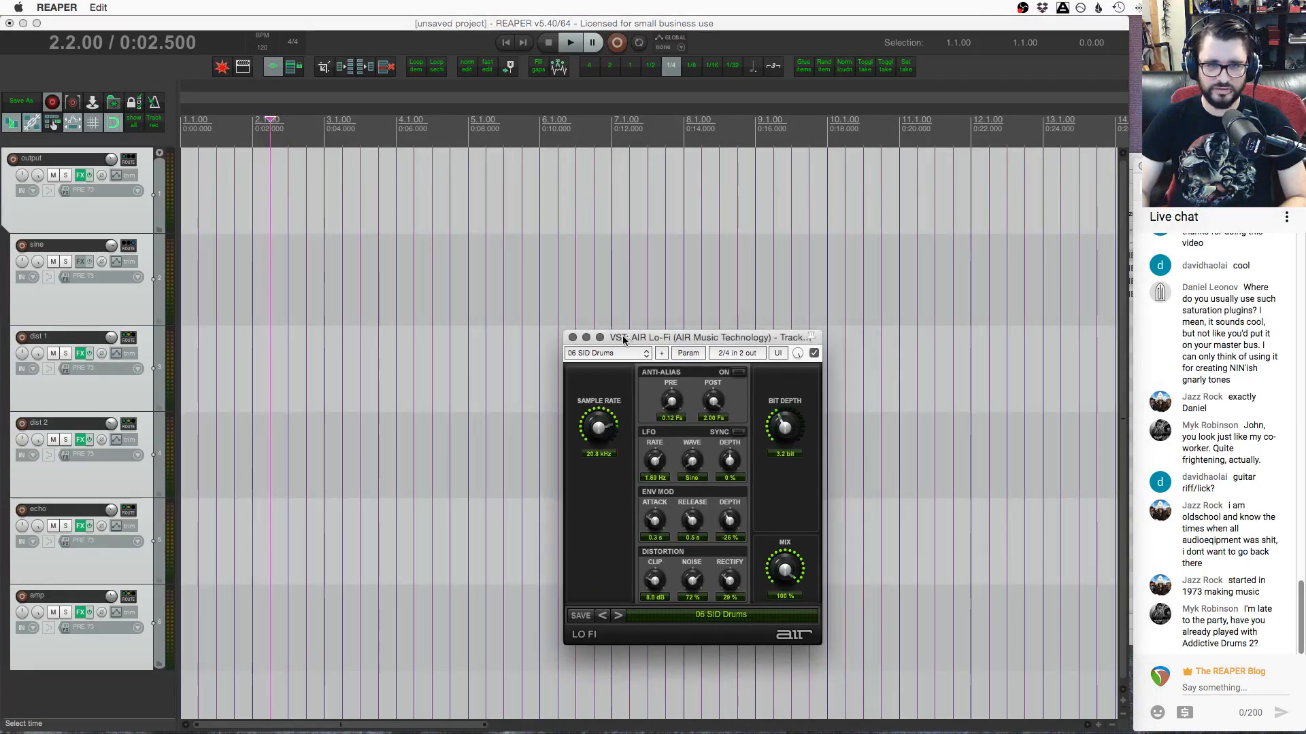
left_click(573, 337)
left_click(389, 266)
left_click(122, 226)
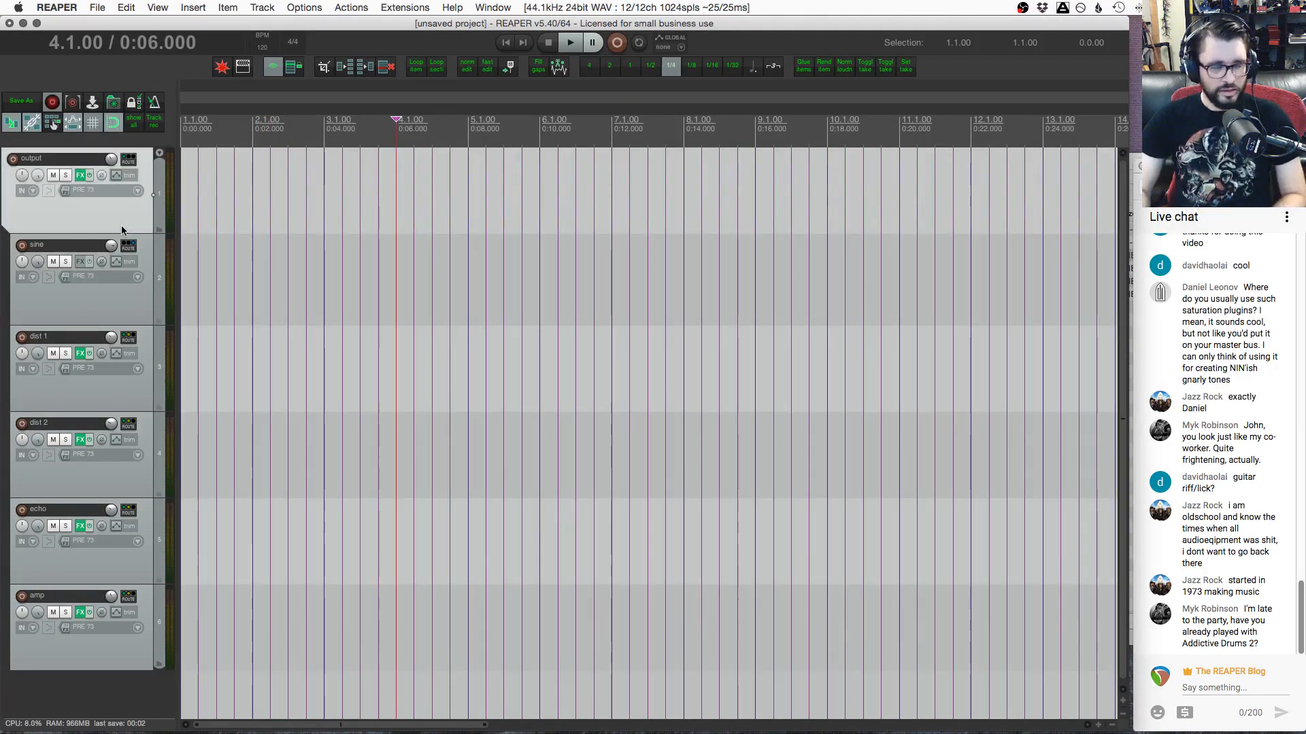
left_click(214, 207)
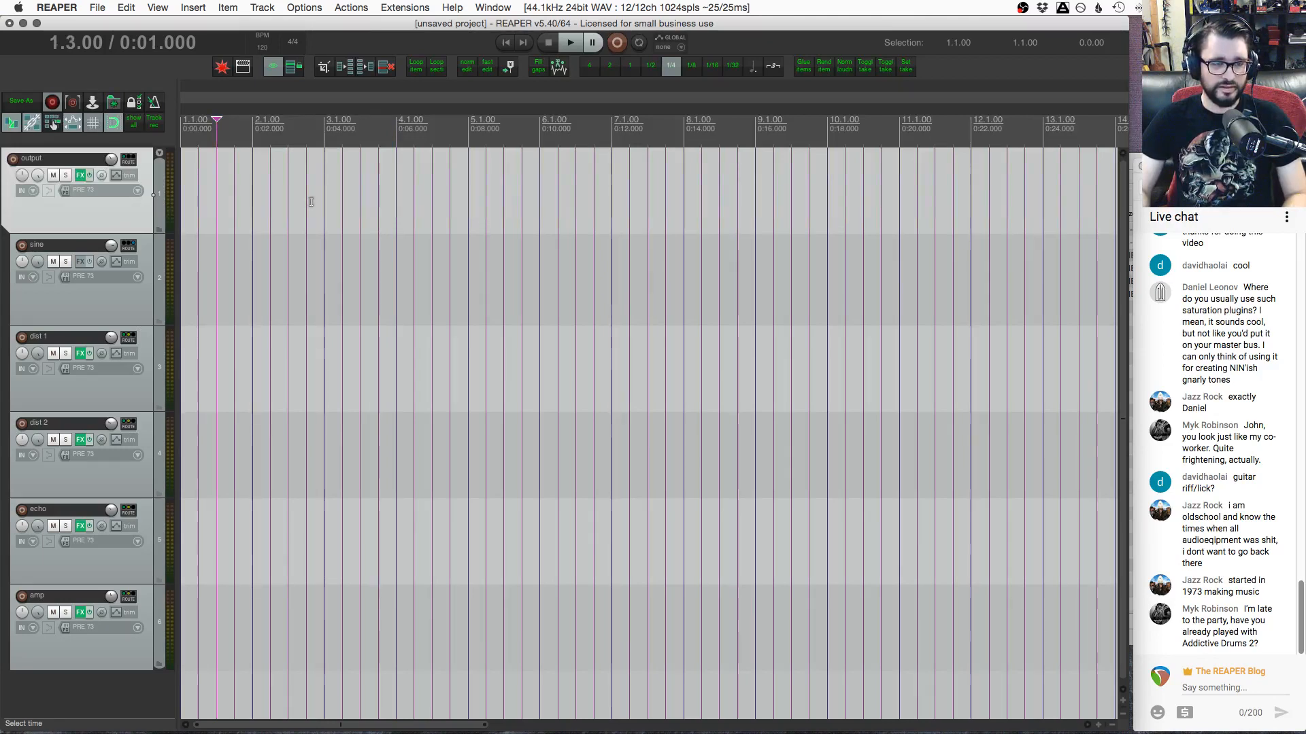
Solo the sine track and draw an empty item on it from 1.1.00 to 2.1.00
left_click(340, 286)
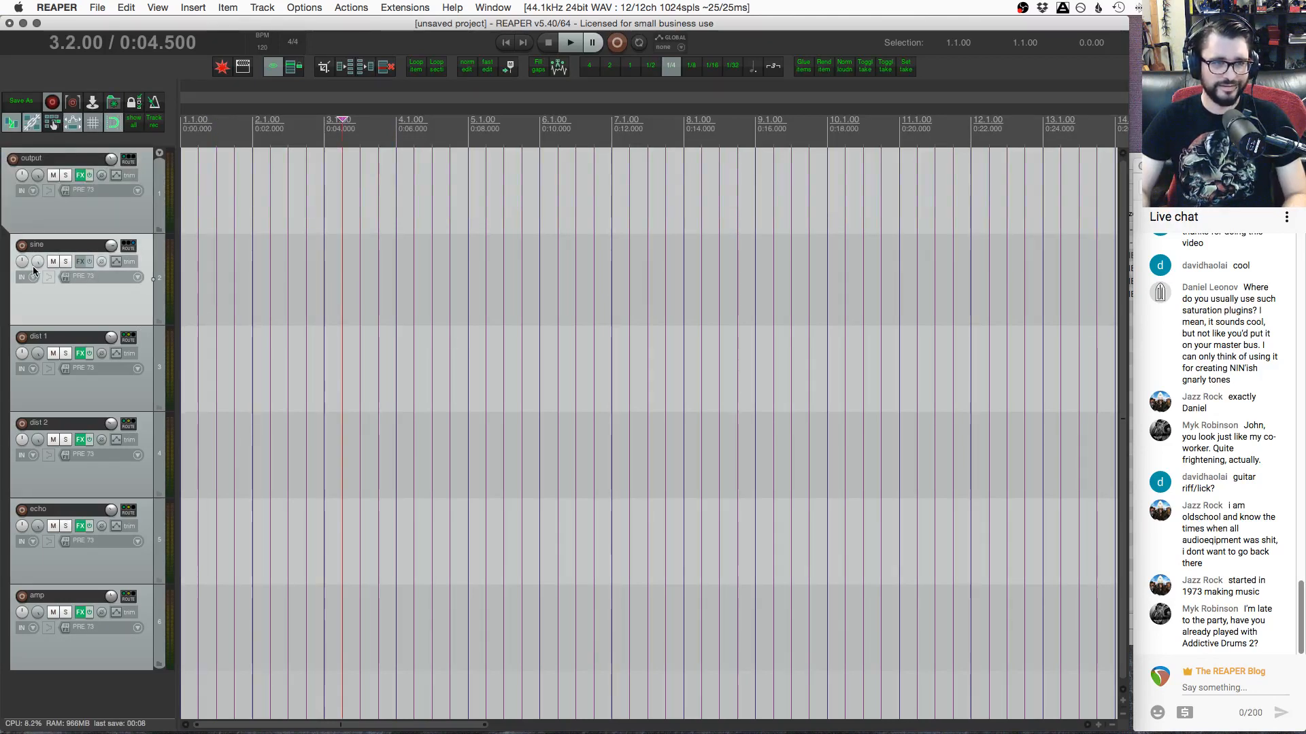
left_click(65, 261)
left_click(358, 284)
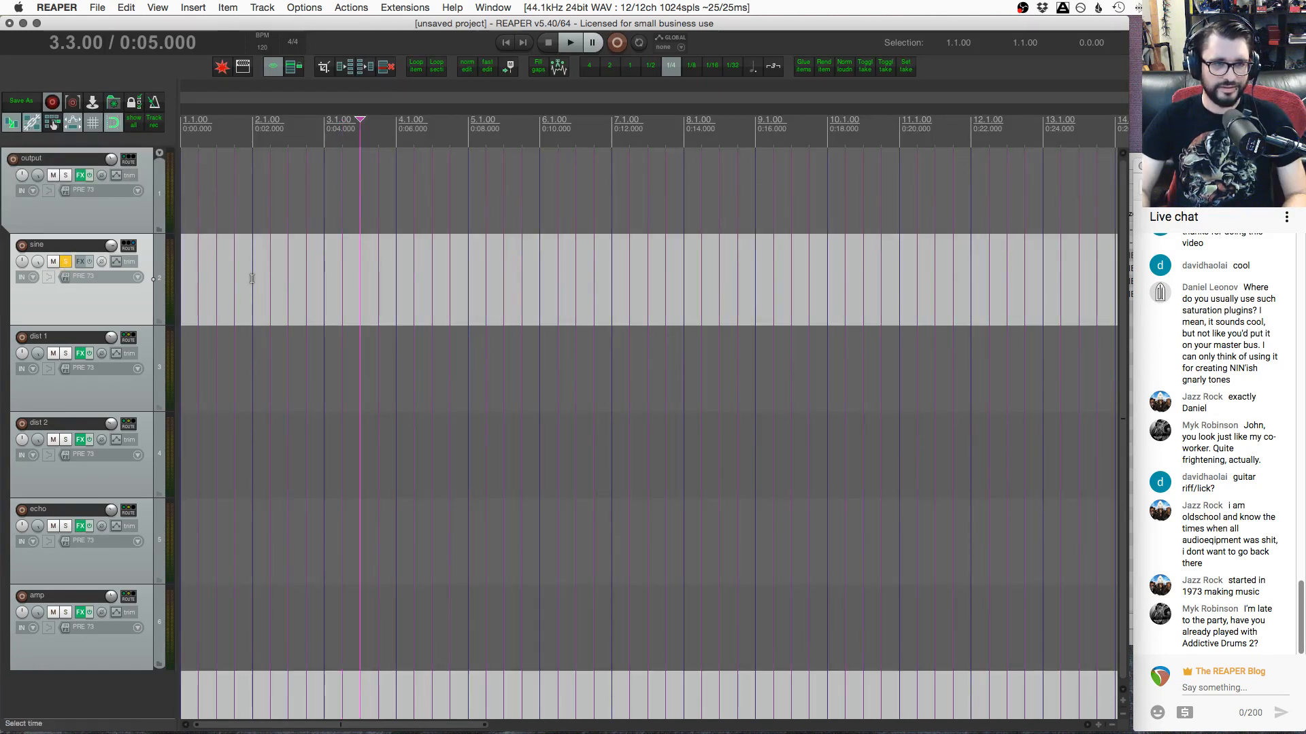
left_click(282, 273)
left_click_drag(252, 273, 177, 274)
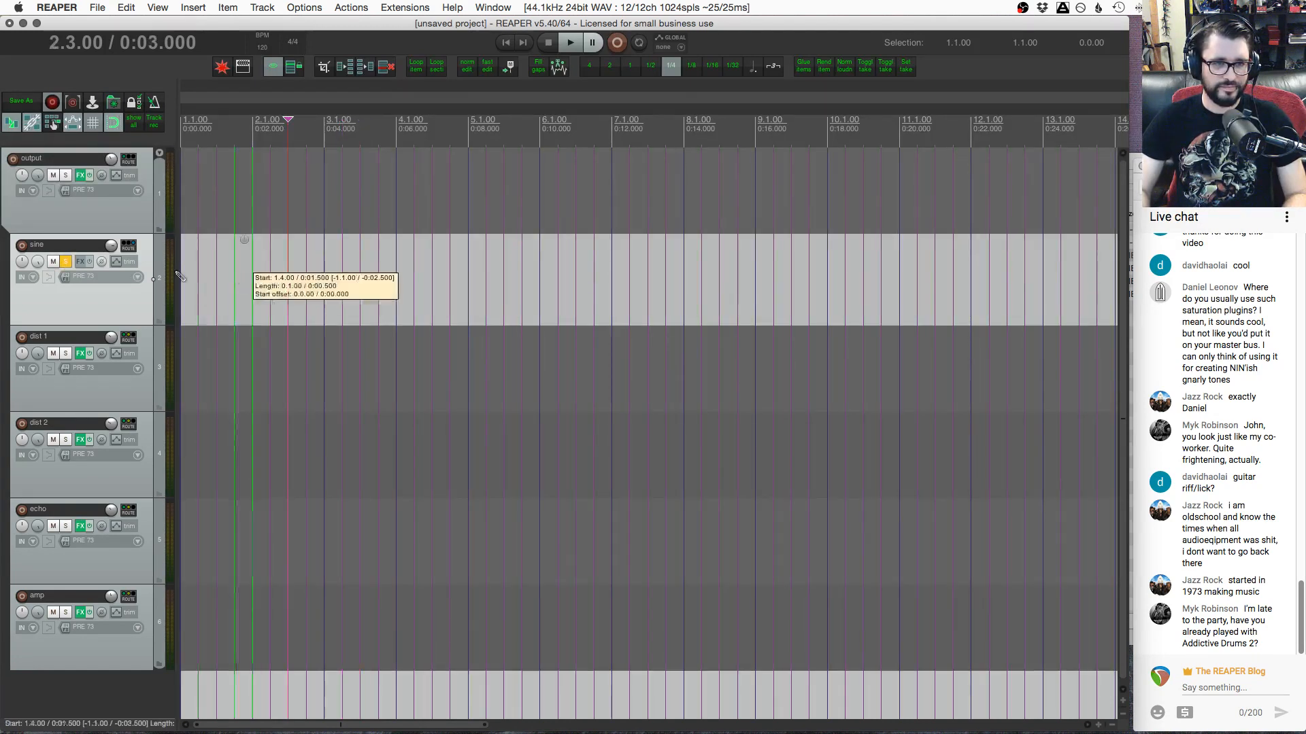
key("Escape")
Add the JS Tone Generator as an FX on the sine item and set its base frequency to 35 Hz
left_click(201, 239)
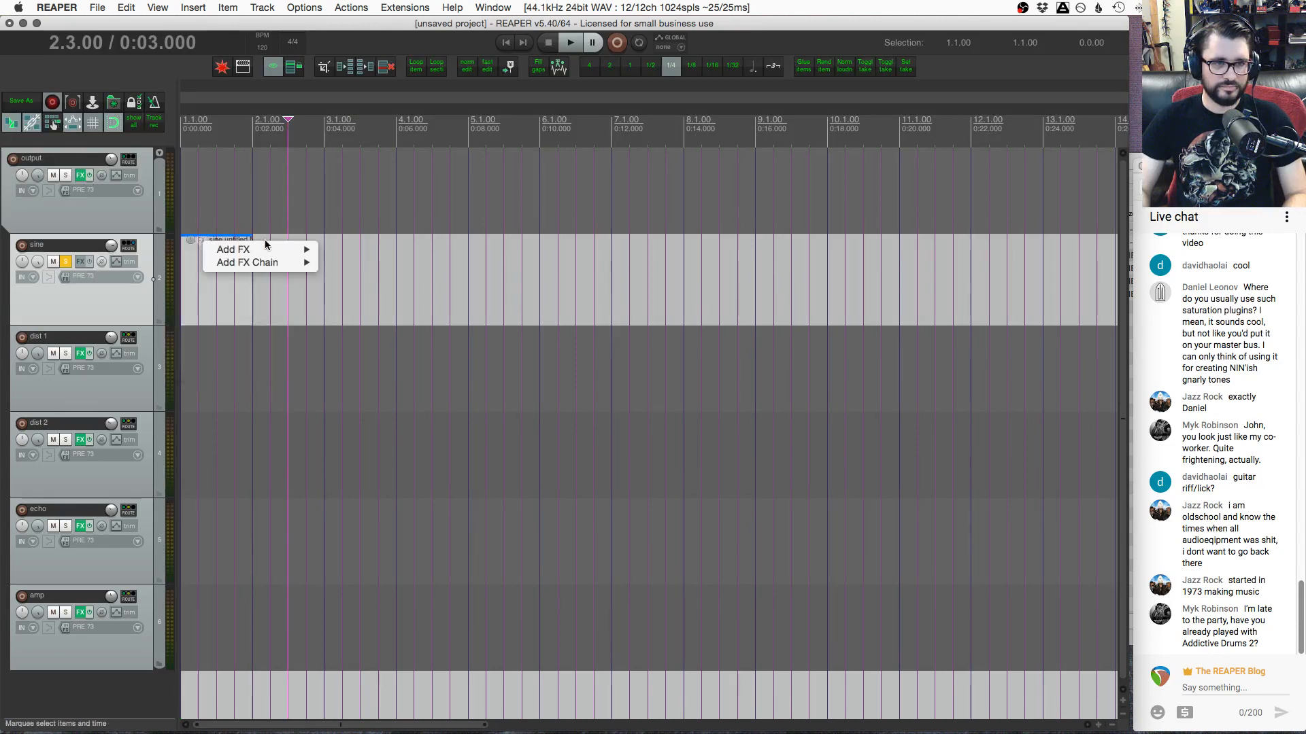
mouse_move(266, 248)
mouse_move(371, 251)
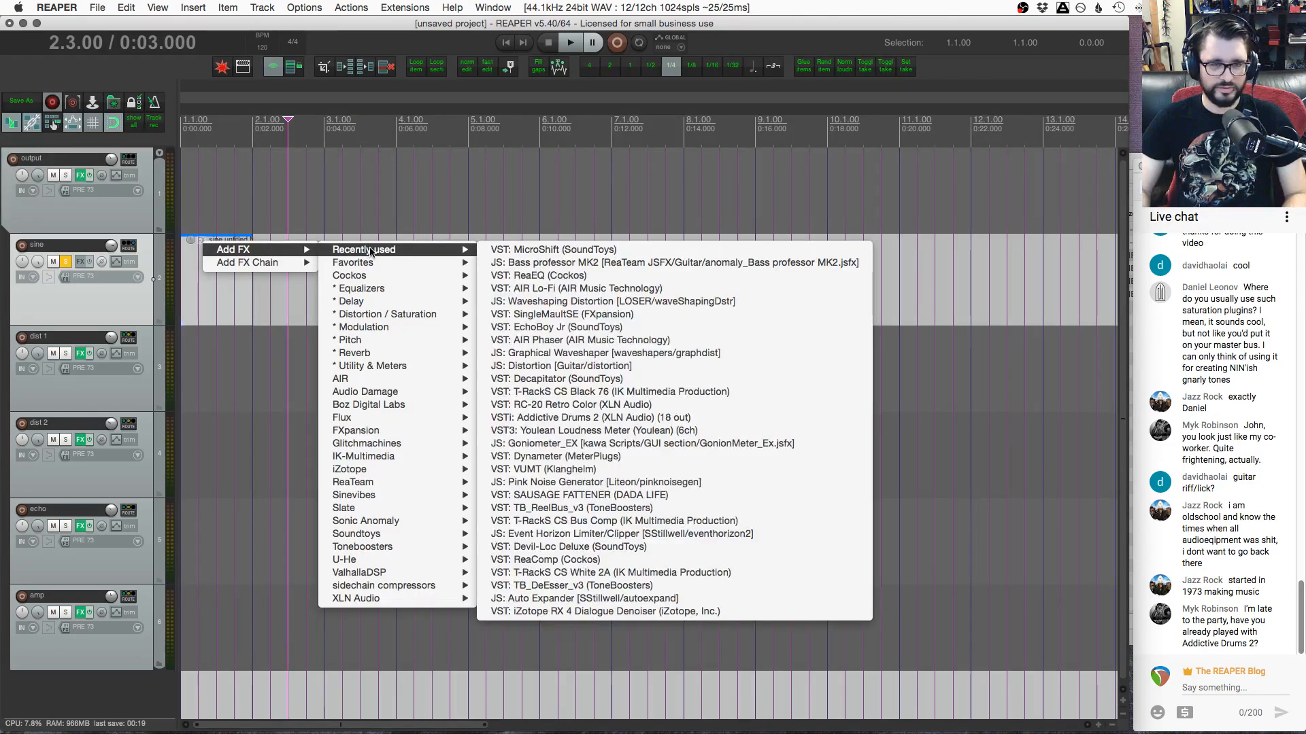
mouse_move(381, 366)
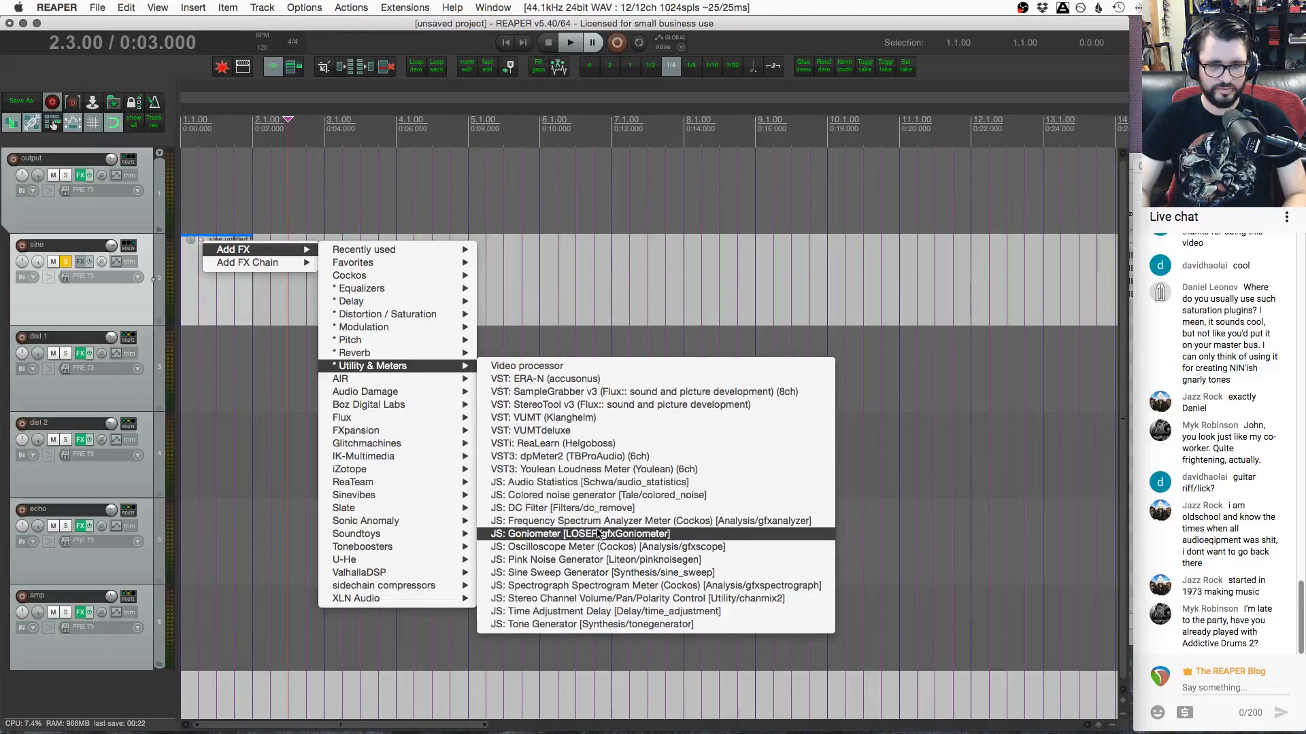
left_click(591, 627)
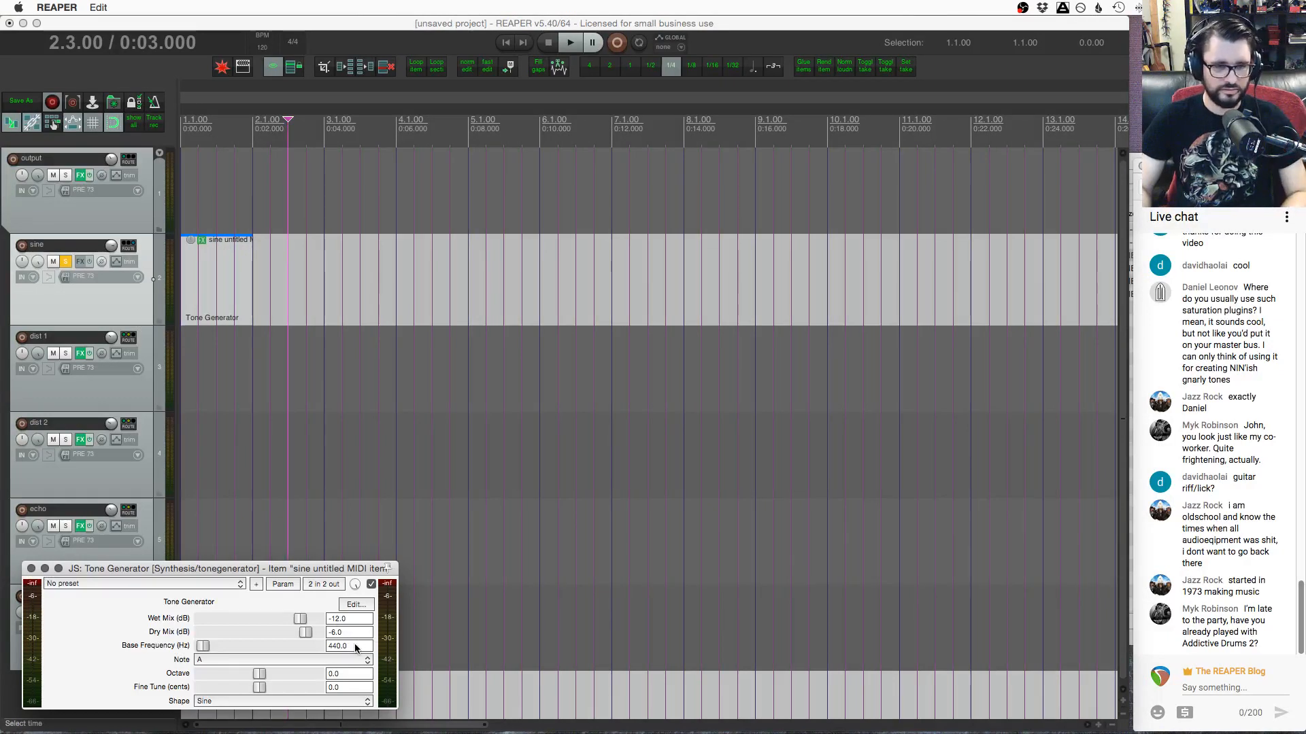
left_click(355, 646)
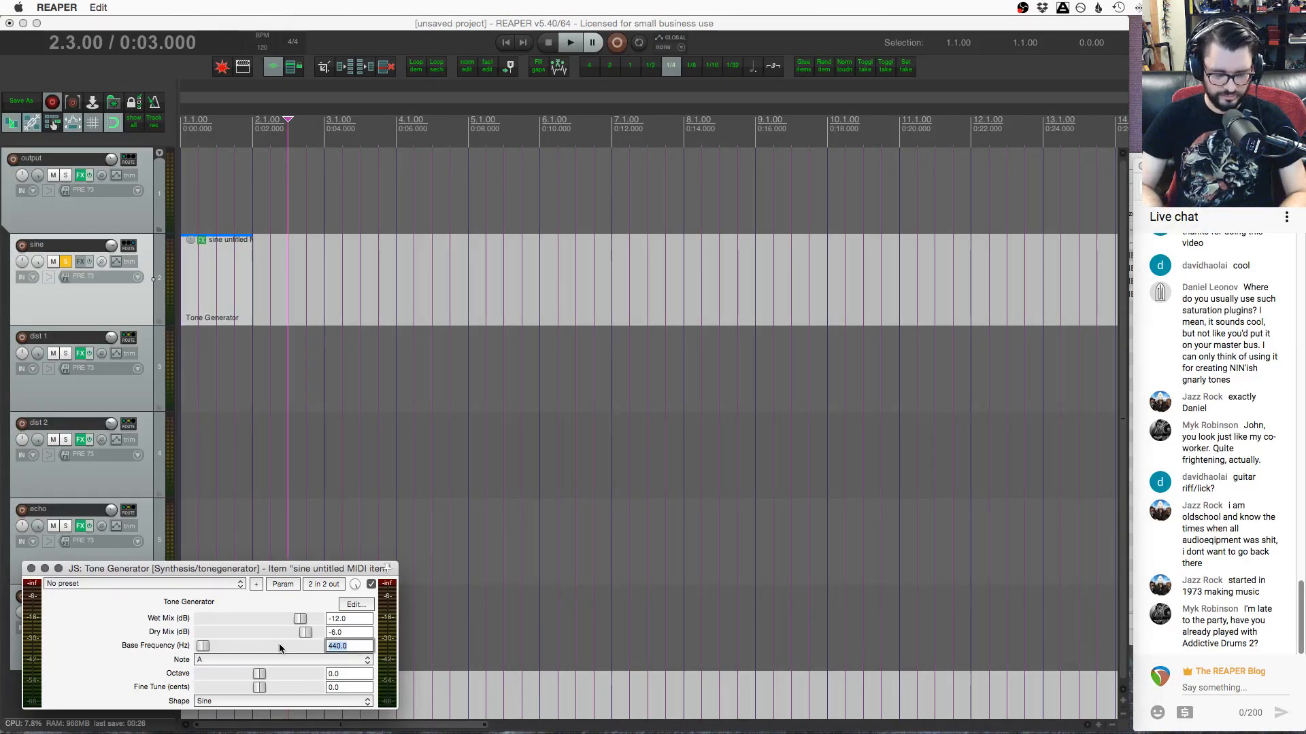
type("35")
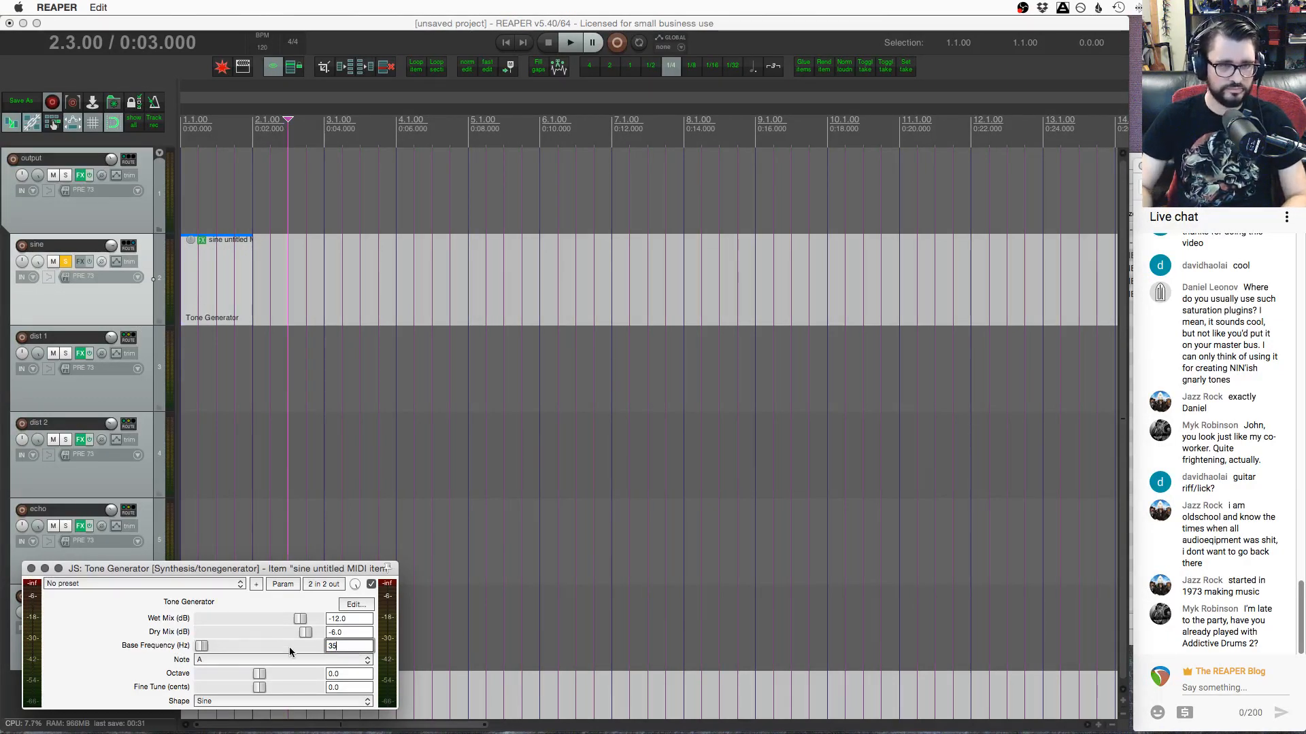
Apply the sine item's FX as a new take with mono output
left_click(216, 279)
right_click(216, 271)
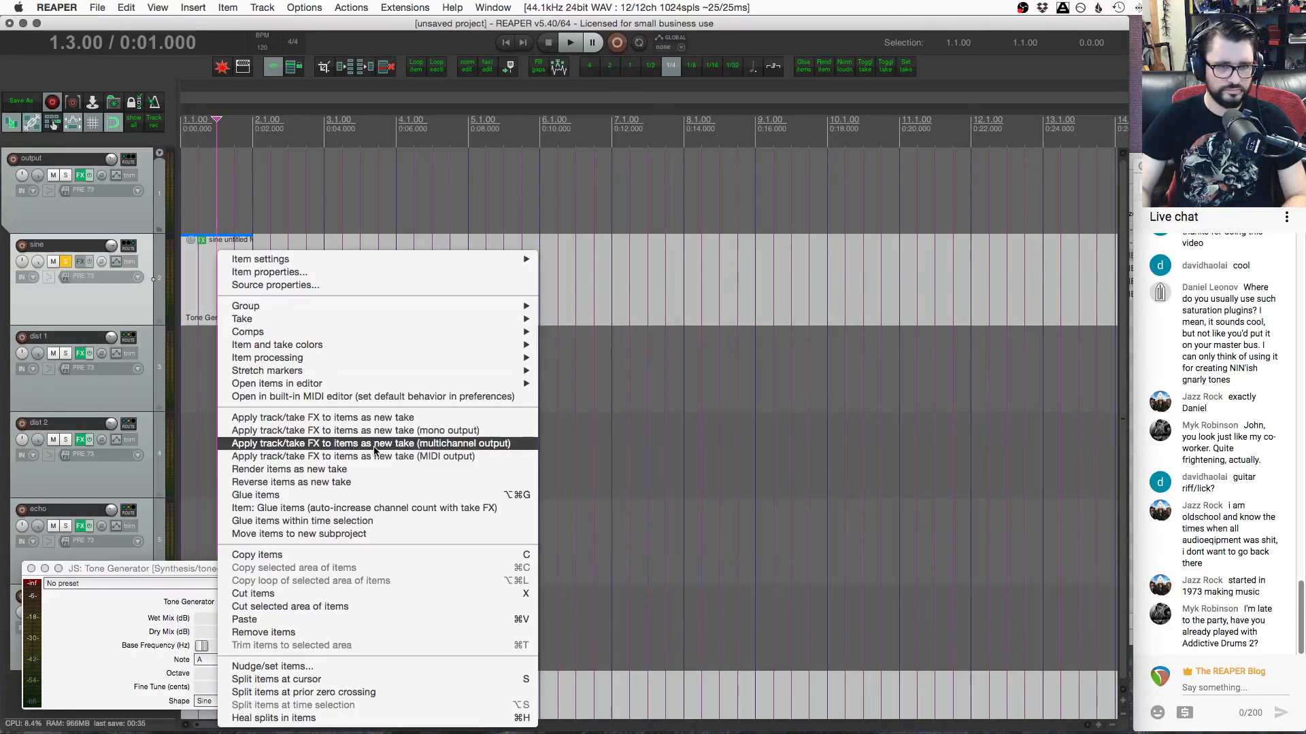
left_click(382, 431)
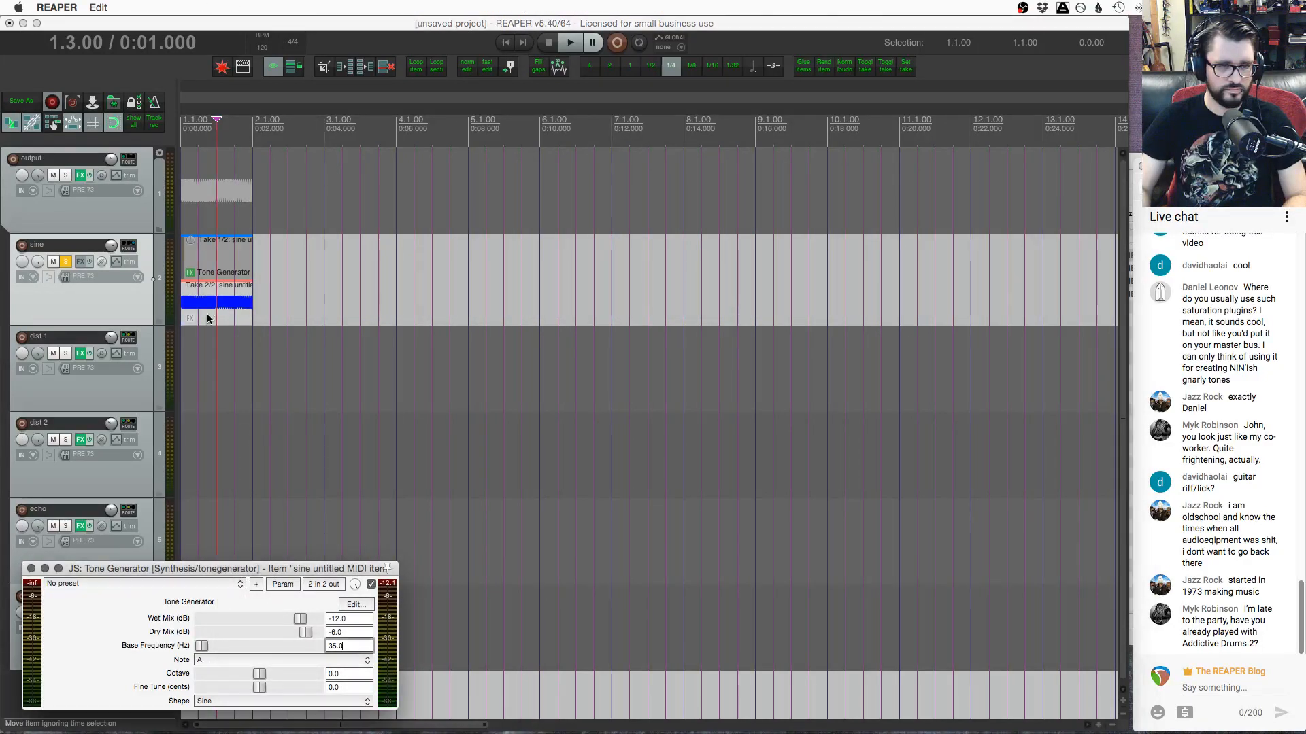
Play the rendered tone from the project start and unsolo the sine track
left_click(206, 313)
key("Home")
key("space")
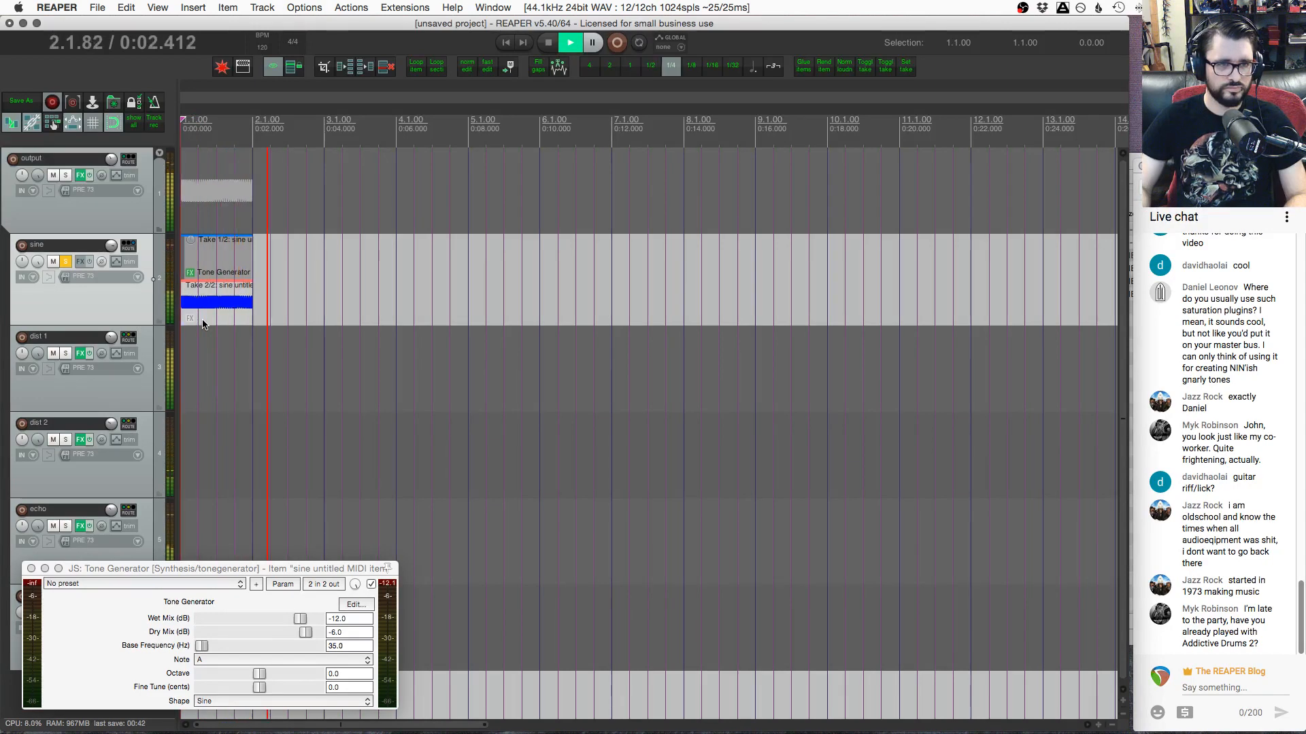
key("space")
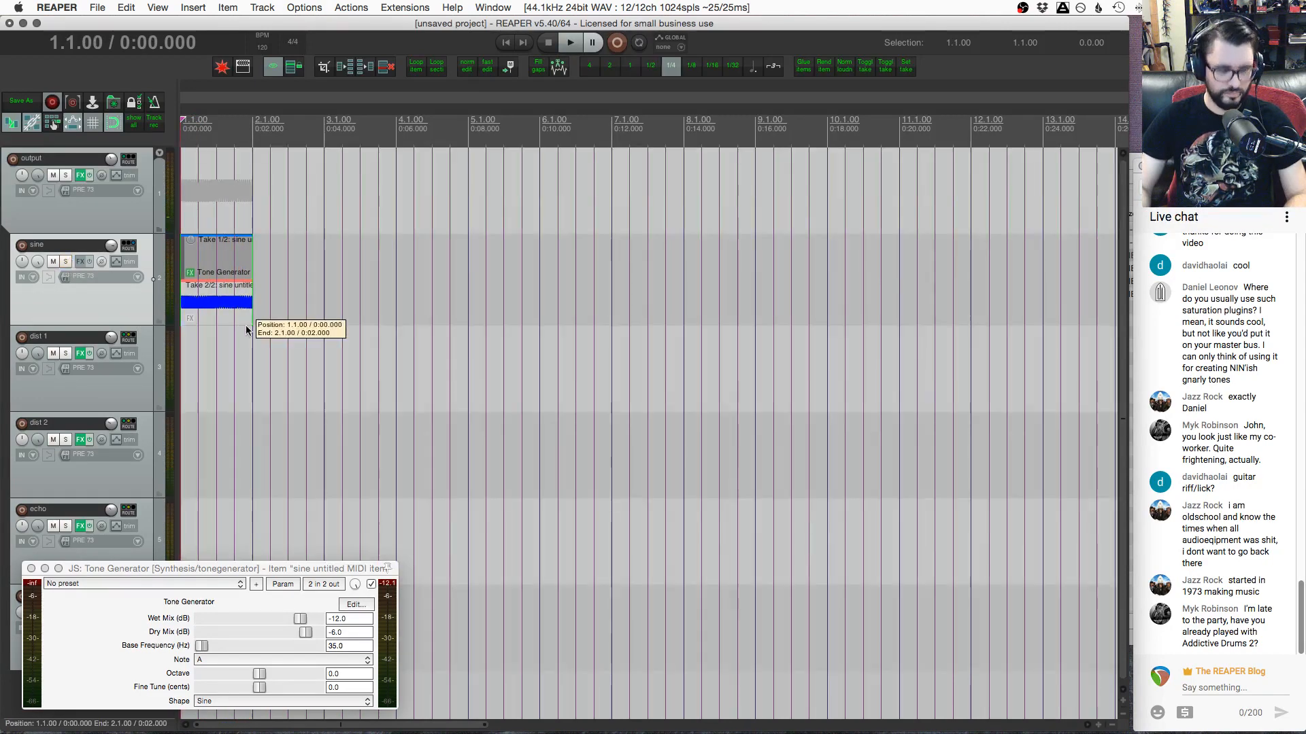
Close the Tone Generator window and show the mixer, resized to leave several tracks visible above it
left_click(234, 327)
left_click(31, 569)
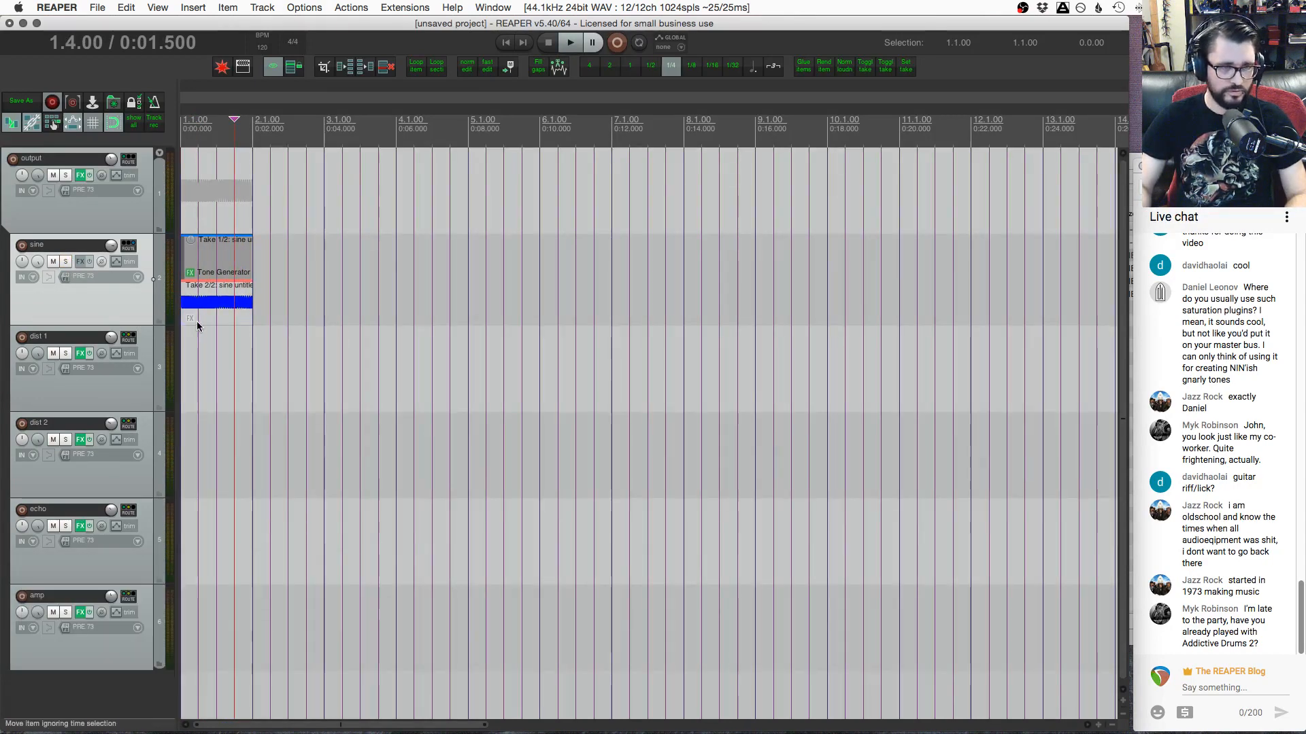
left_click(197, 327)
left_click(53, 123)
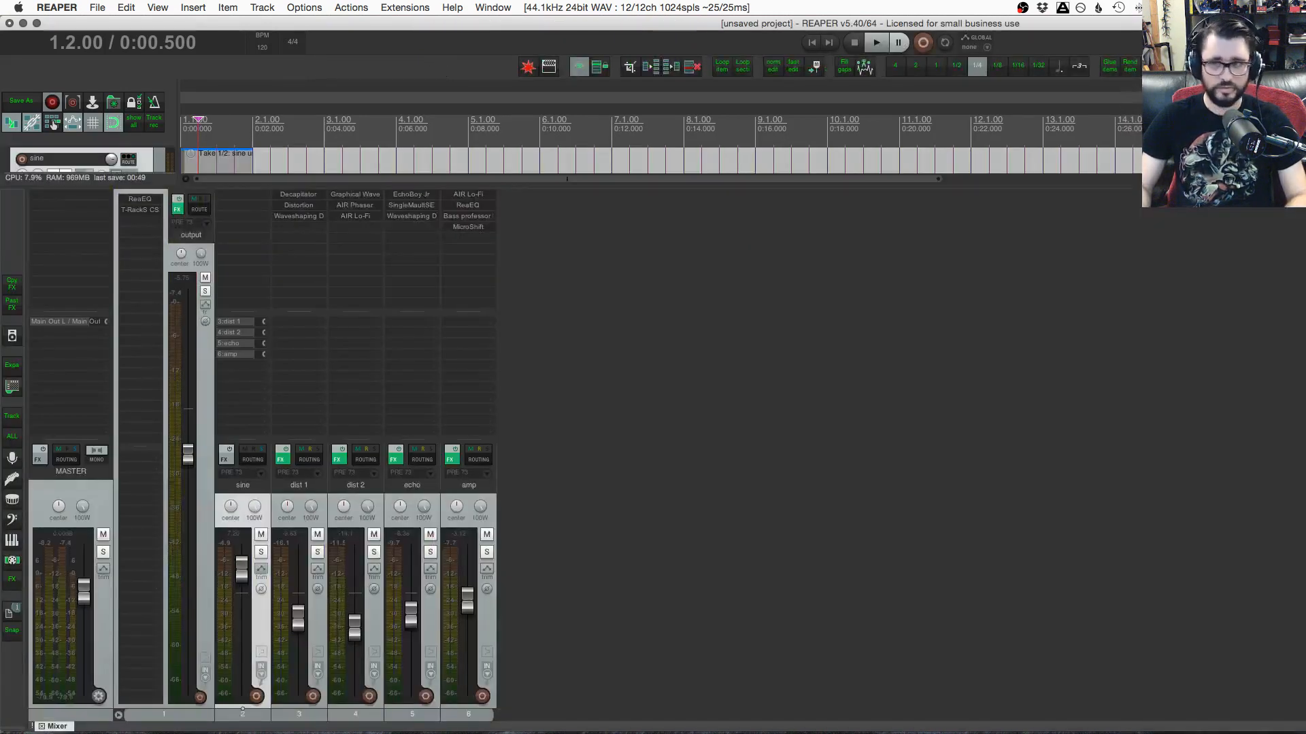
left_click(36, 24)
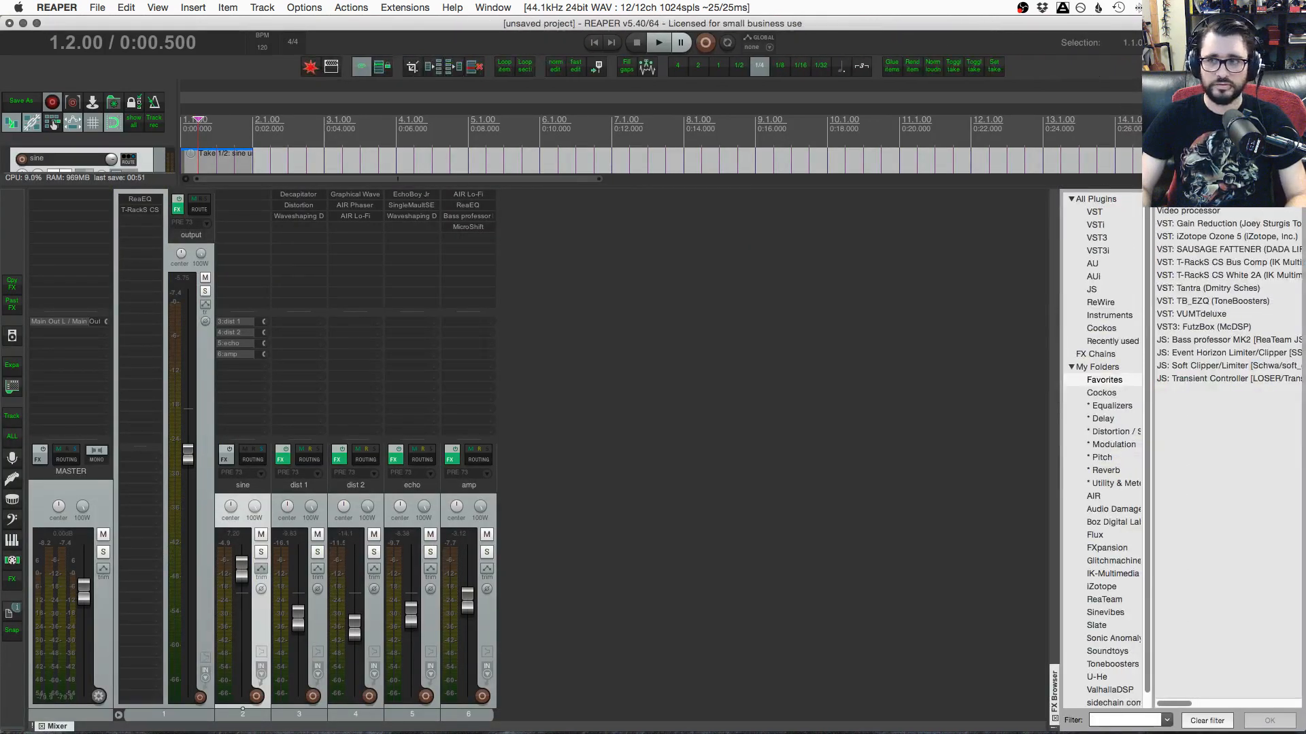
left_click_drag(1304, 98, 1133, 98)
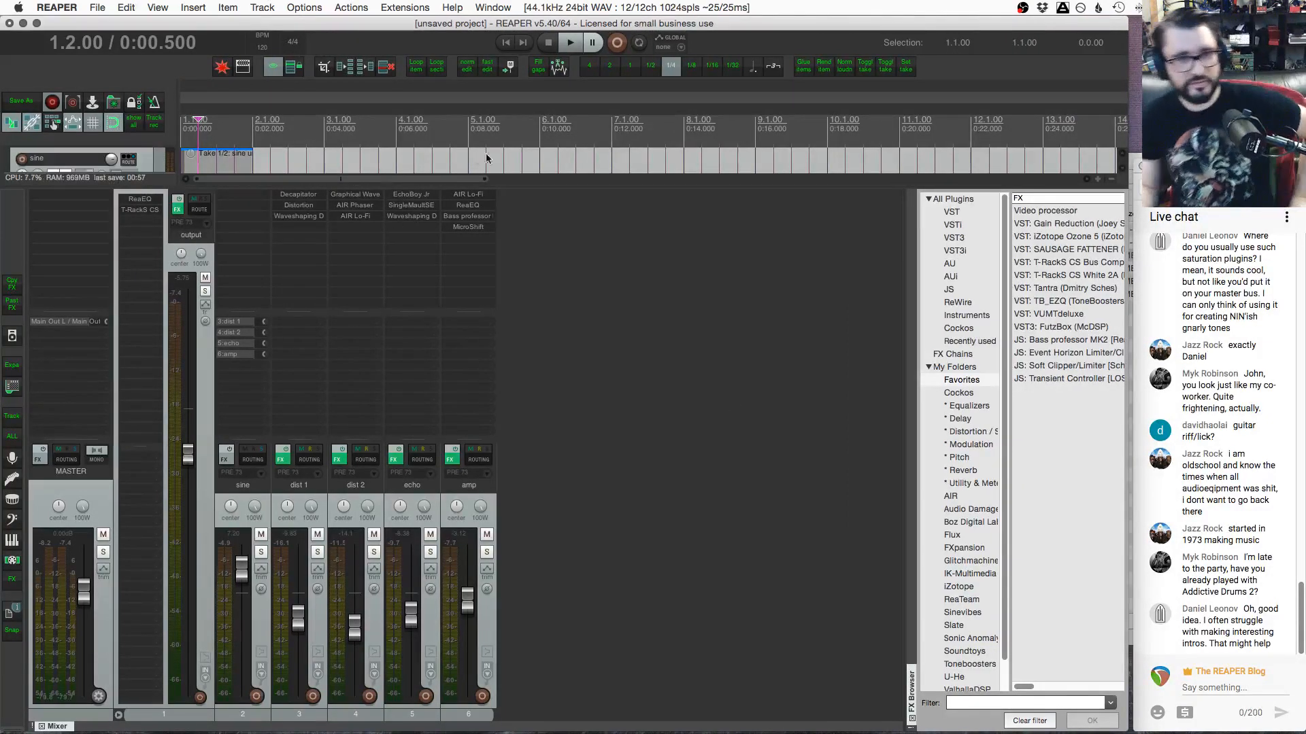
left_click_drag(531, 188, 431, 381)
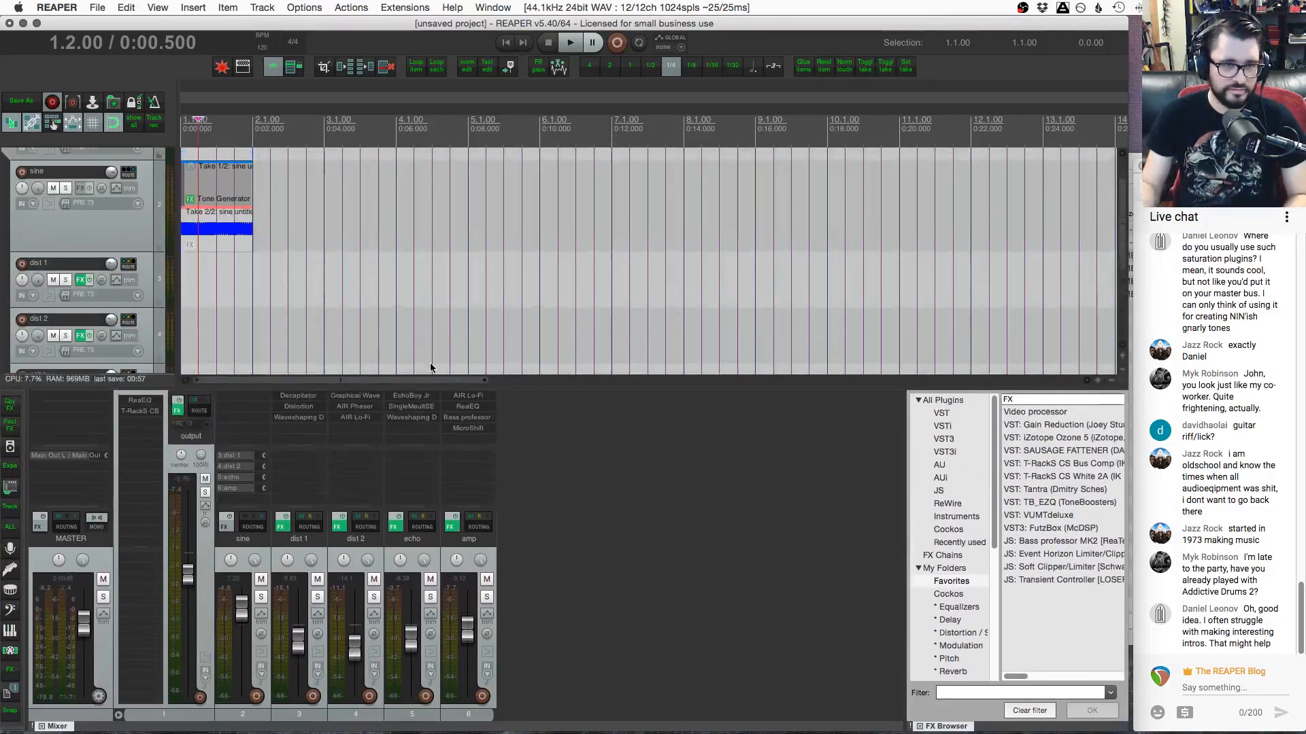
Bypass the FX chains of the dist 1, dist 2, echo and amp tracks
left_click(252, 301)
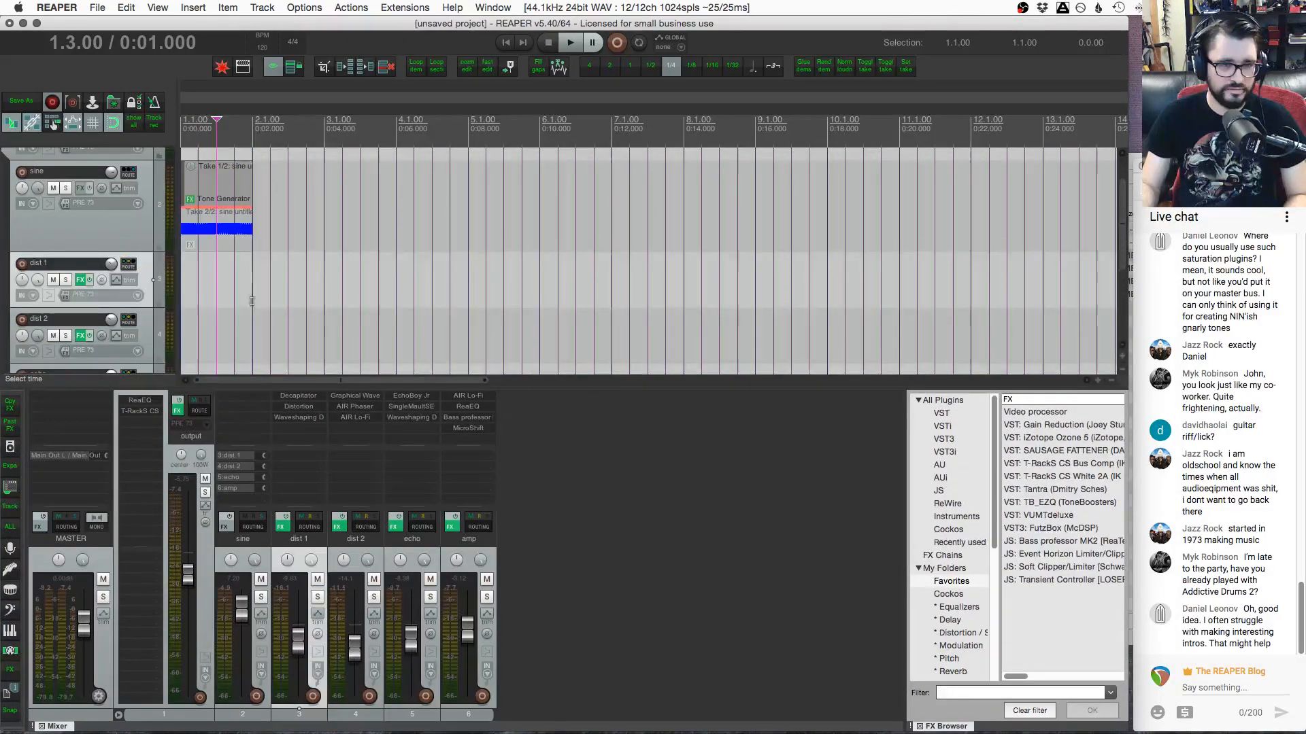
left_click(283, 518)
left_click(340, 518)
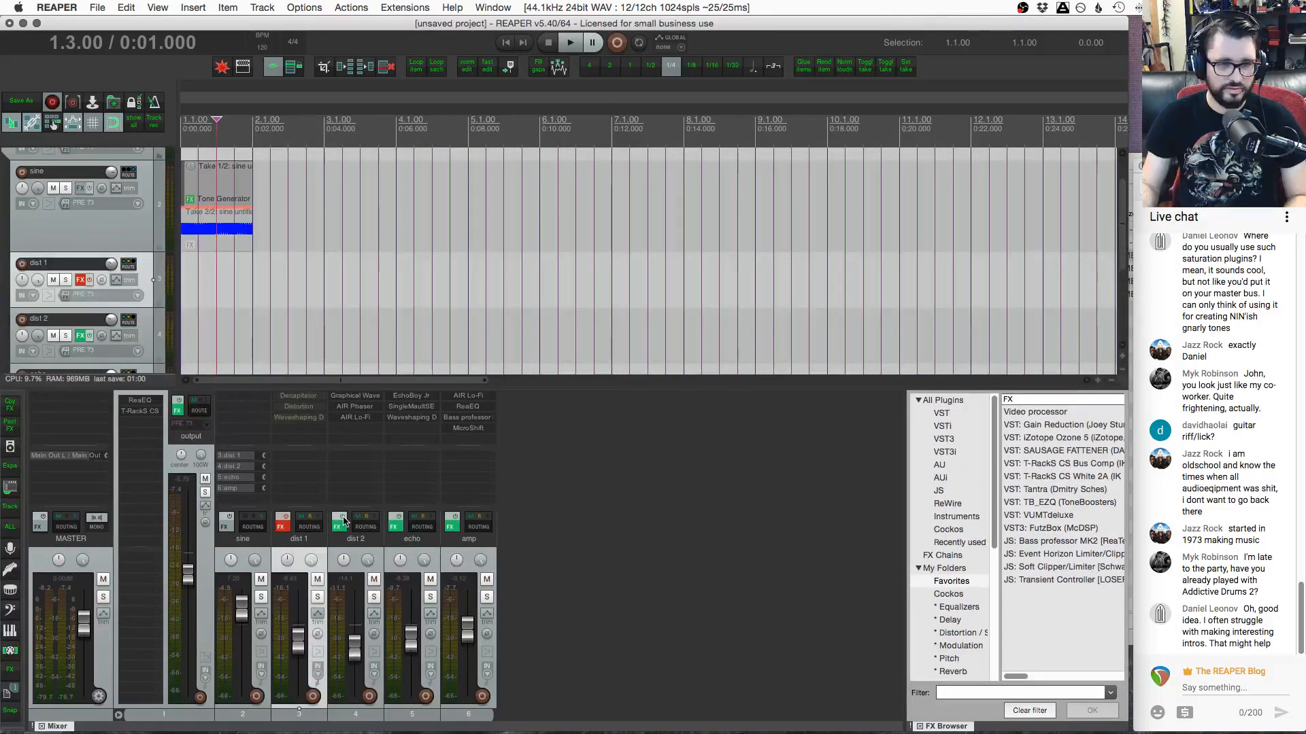
left_click(396, 518)
left_click(452, 518)
Play the sine tone from the project start with the four effect tracks bypassed
key("space")
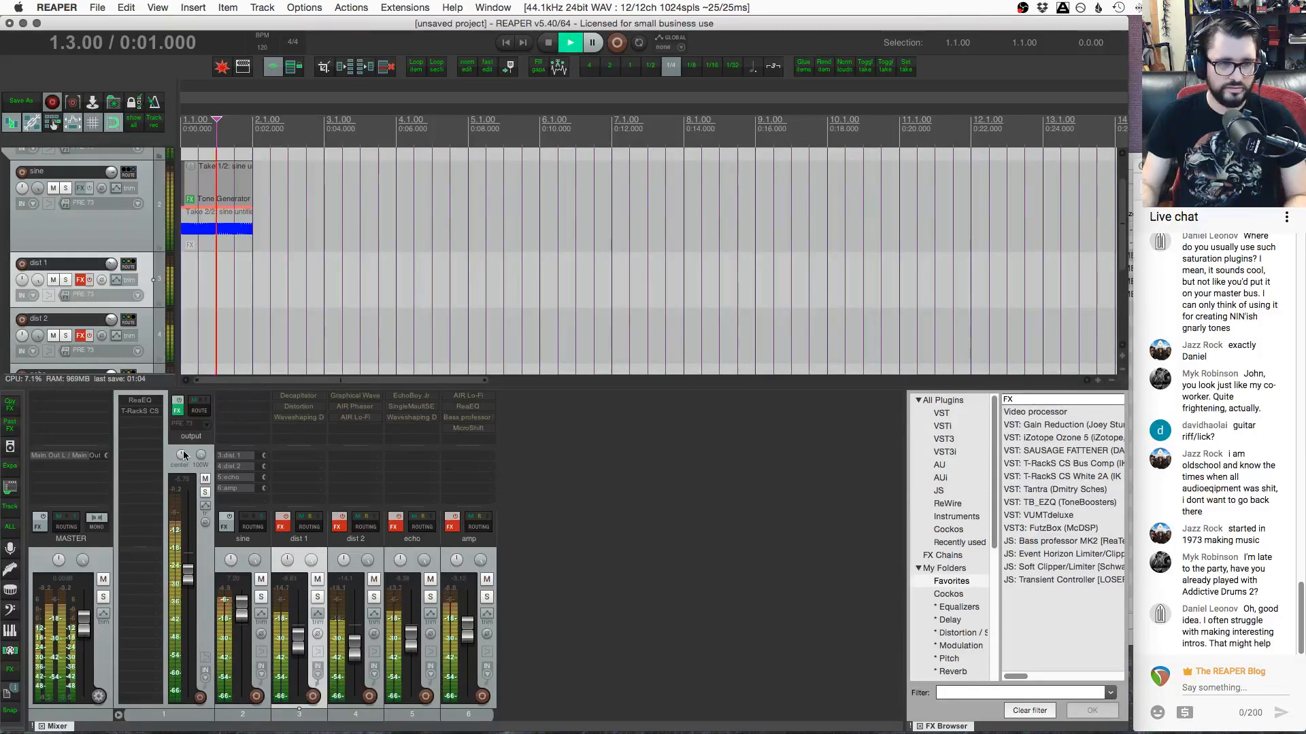
key("space")
left_click(185, 334)
key("space")
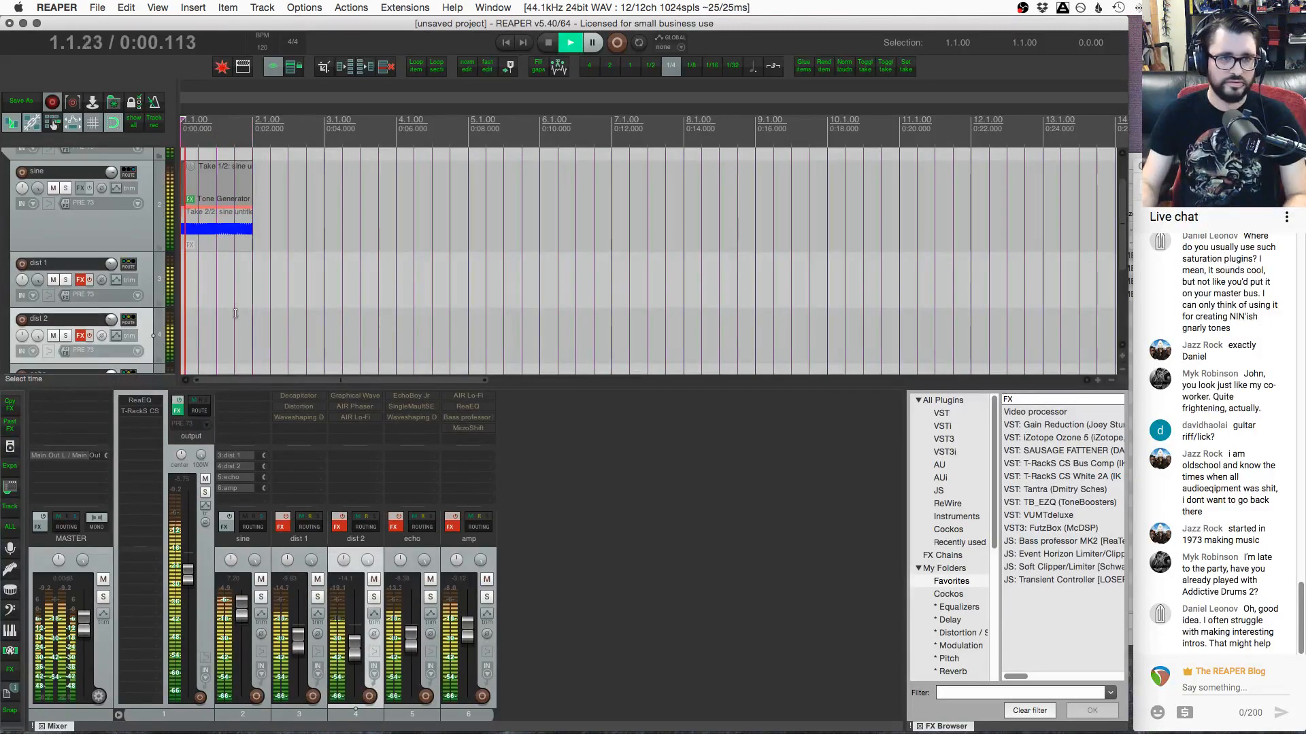
scroll(263, 345, "up", 3)
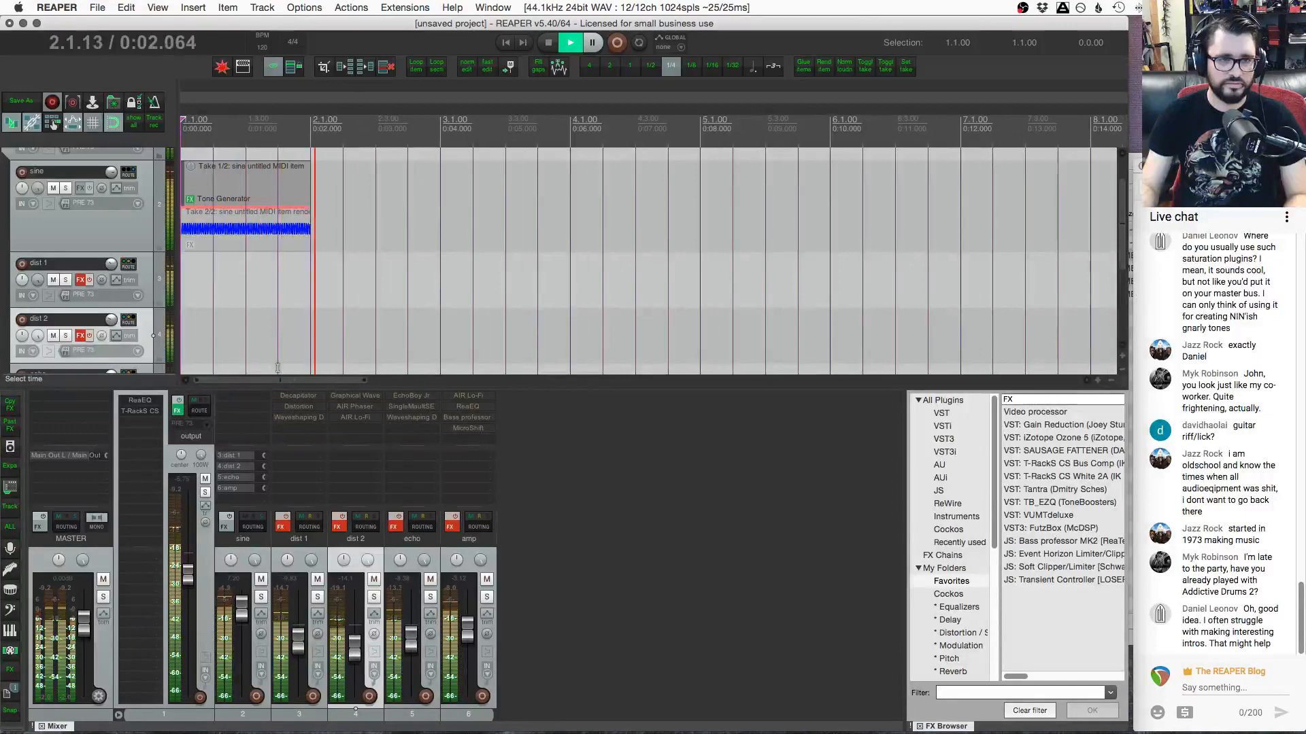
Stop playback and fade out the sine item from 1.4.00 to its end
key("space")
left_click(279, 230)
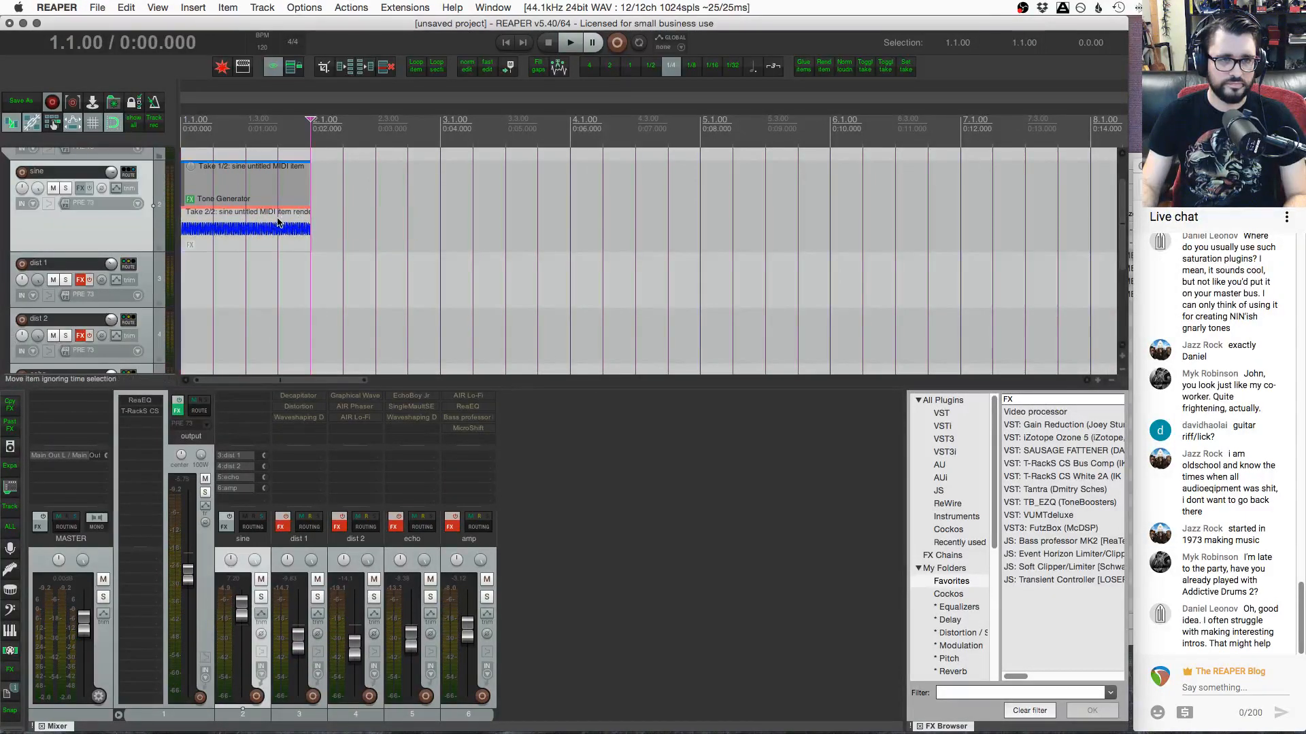
key("g")
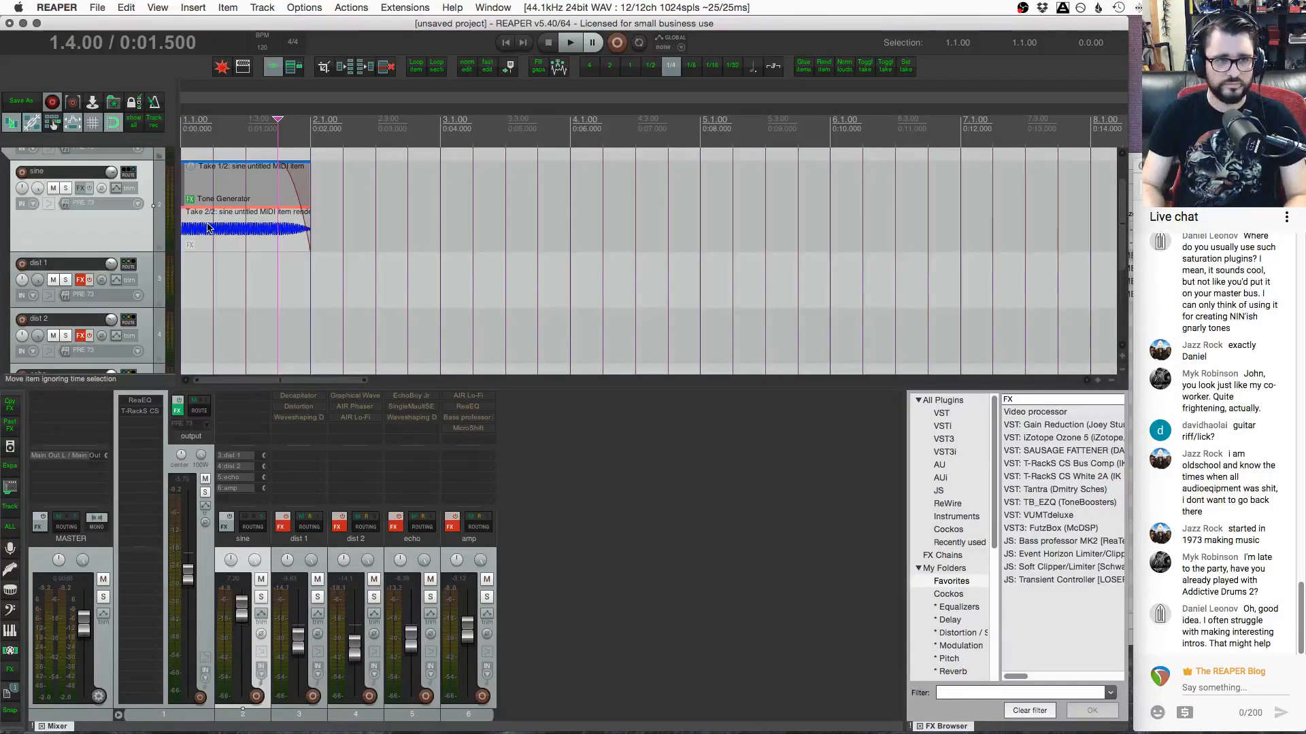
Play the faded sine item from the project start with the effect tracks still bypassed, and stop playback
key("w")
key("space")
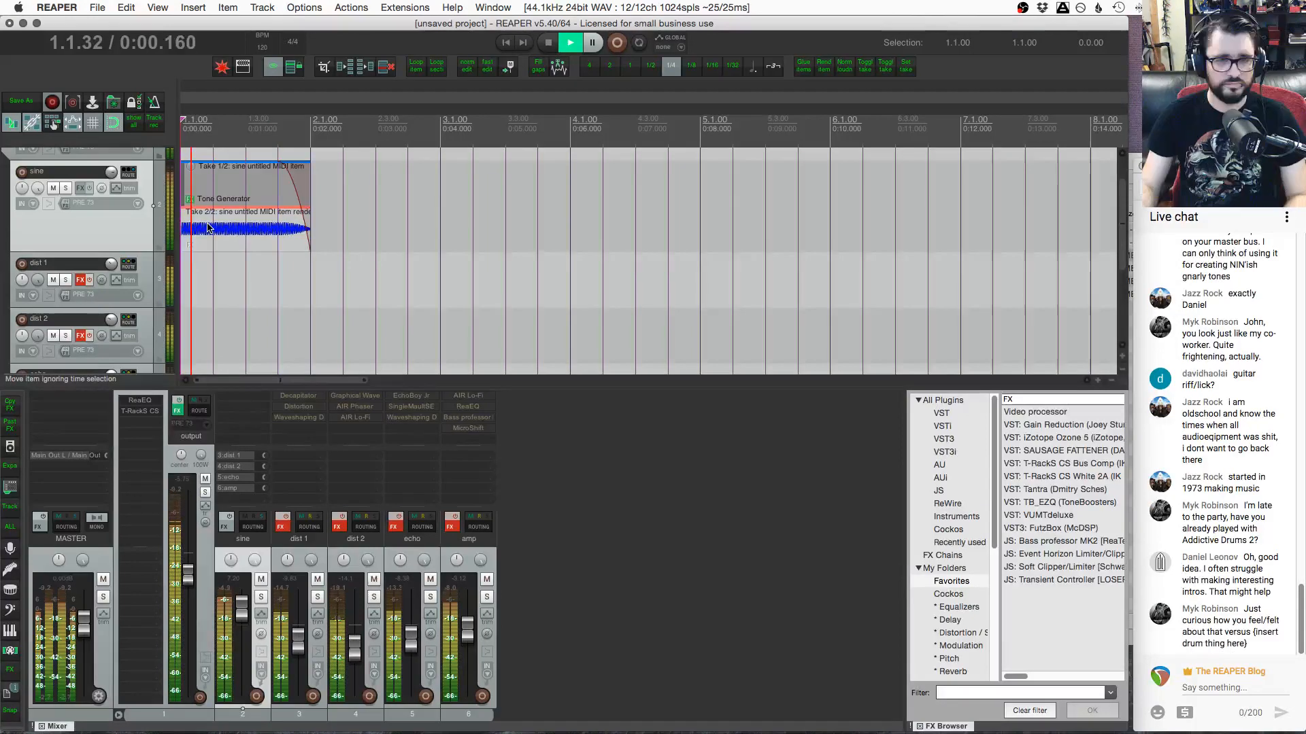
key("space")
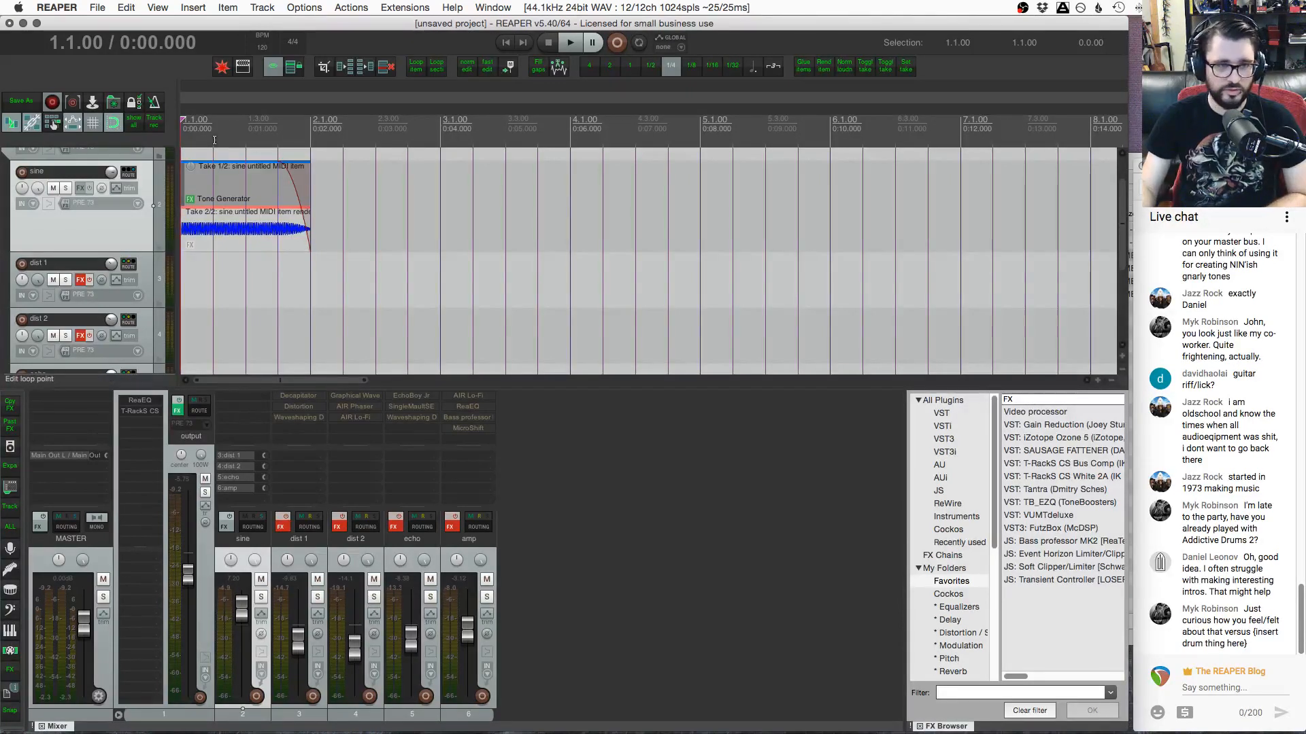
Turn off the display of all take lanes so the sine item shows only its rendered take
left_click(233, 245)
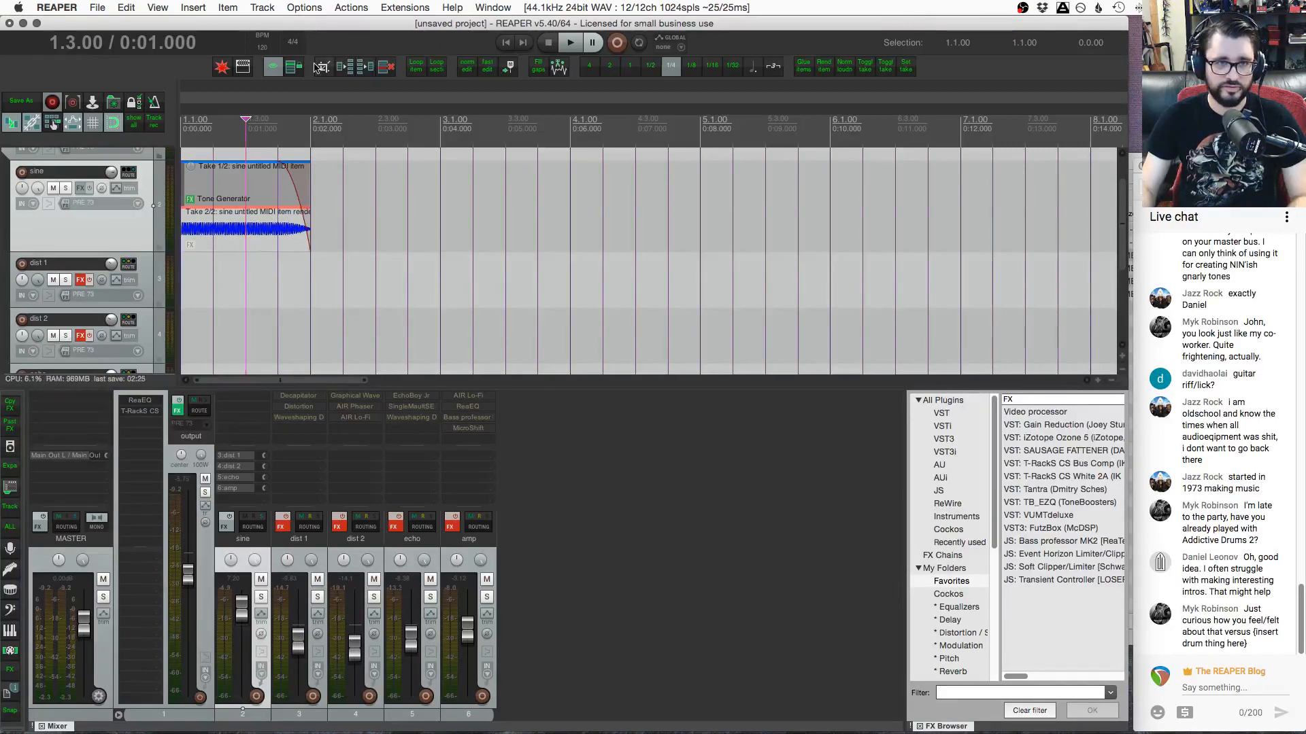
left_click(272, 66)
left_click(218, 215)
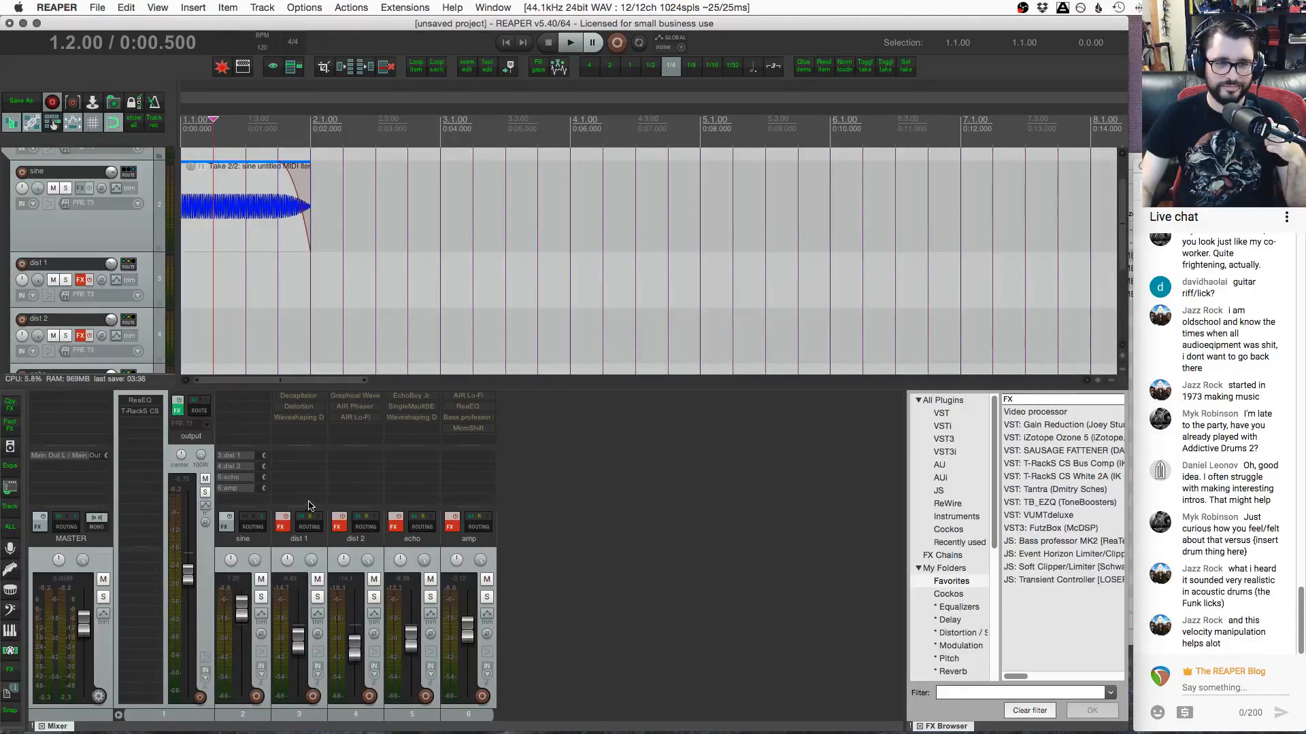
Enable the dist 1 FX chain and add the recently used RC-20 Retro Color plug-in after Waveshaping Distortion
left_click(286, 520)
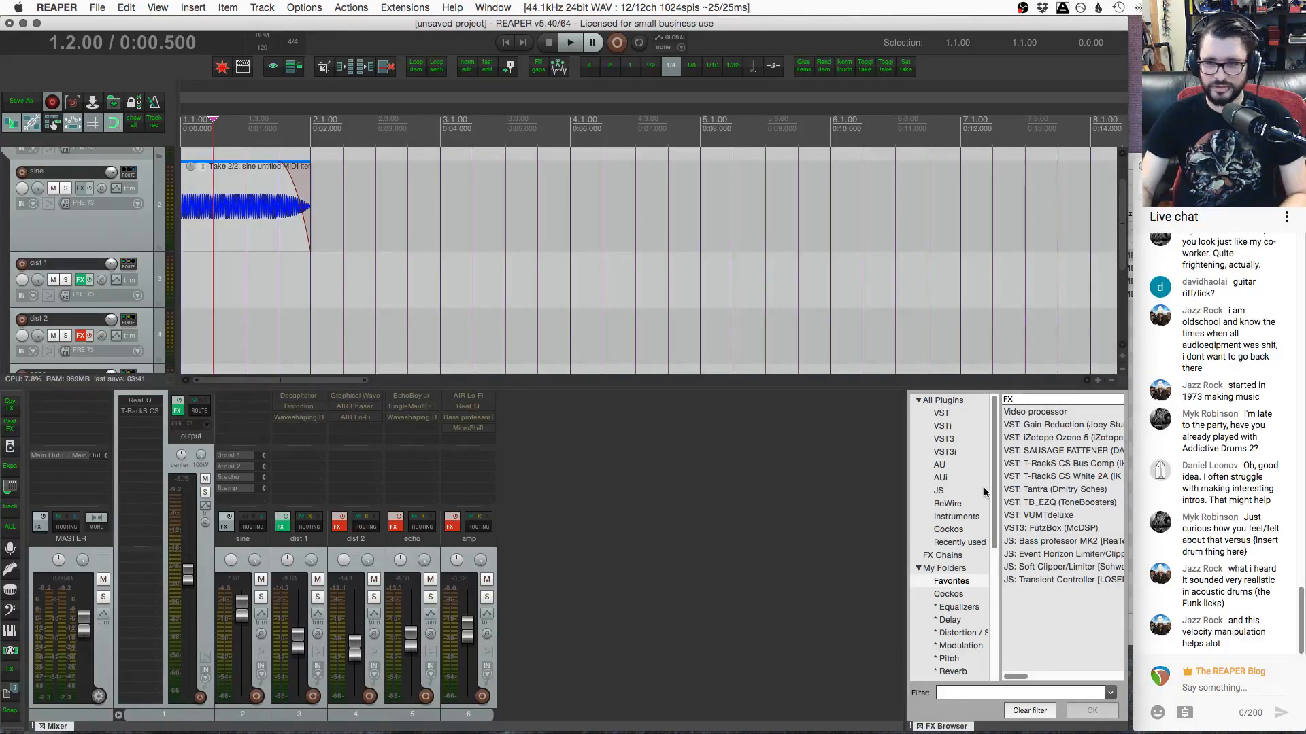
left_click(955, 544)
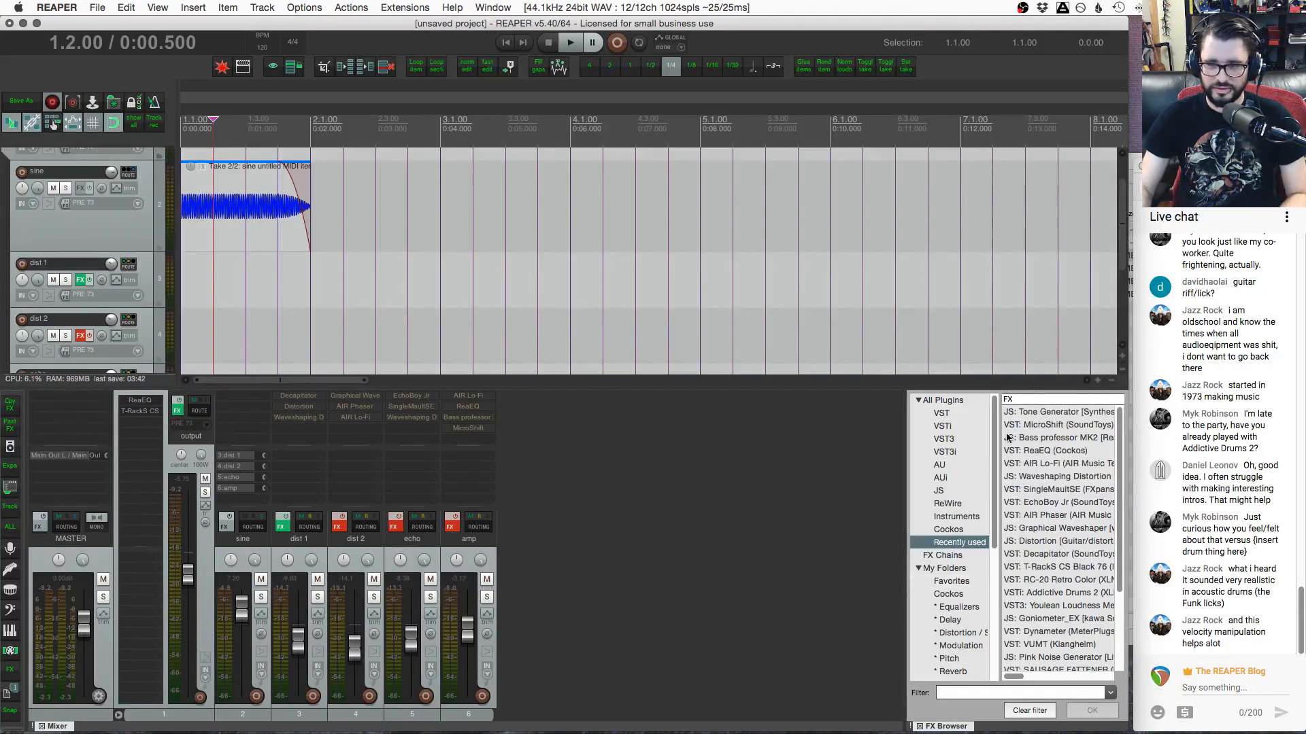
scroll(1042, 484, "down", 3)
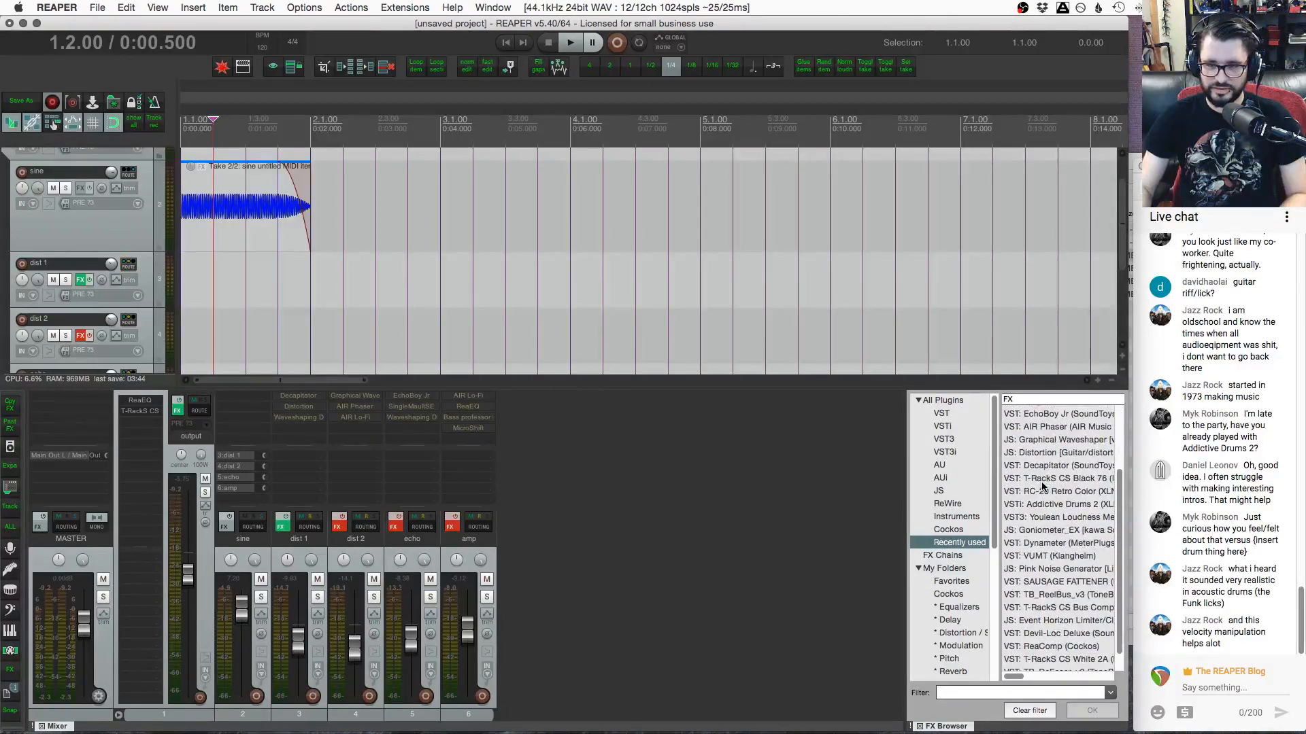
left_click(1046, 492)
left_click(293, 416)
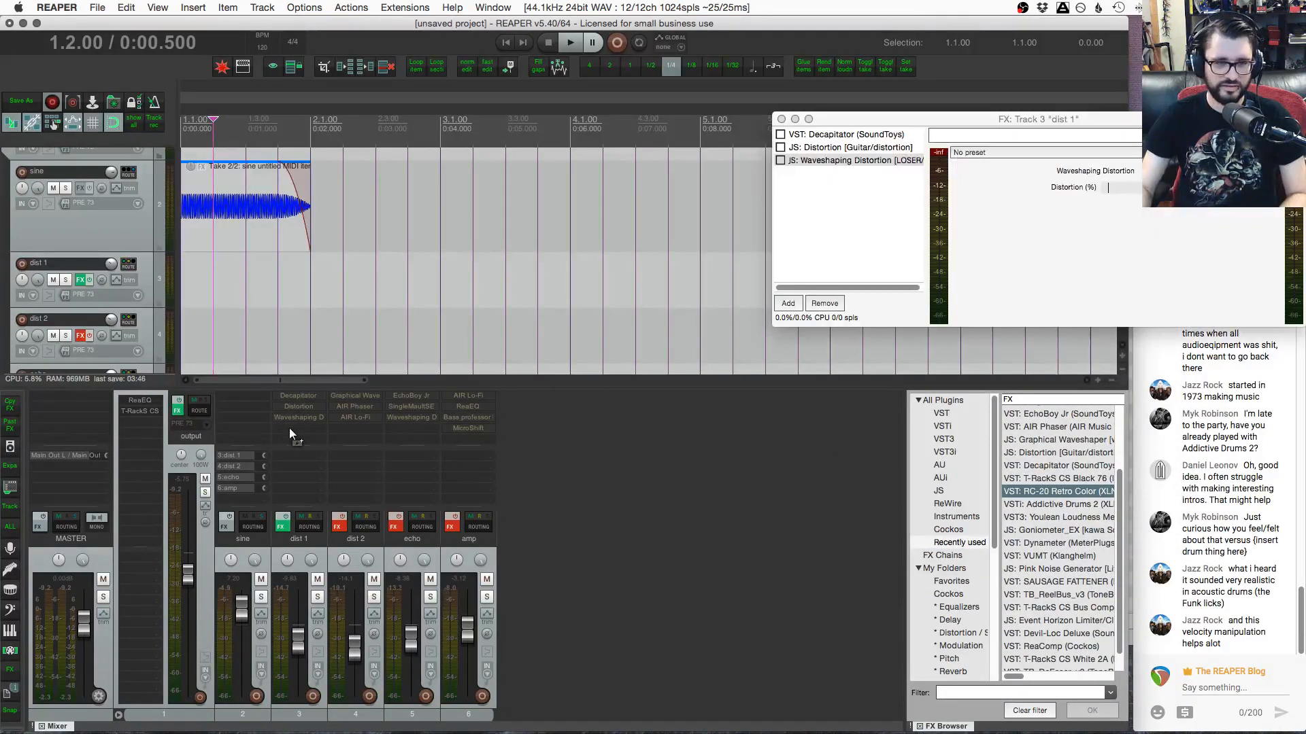
left_click_drag(938, 125, 717, 143)
Select the time range from 1.1.00 to 3.1.00, turn on repeat and start looped playback
left_click(326, 308)
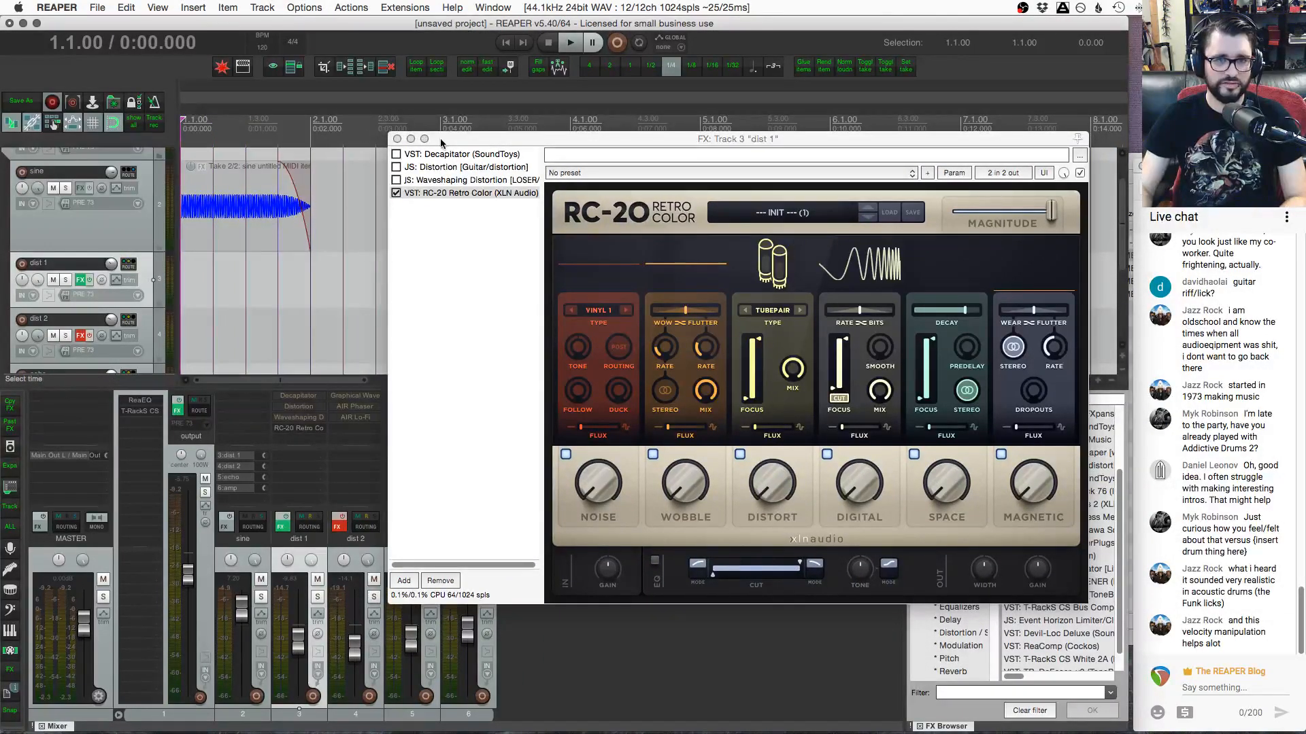
mouse_move(441, 143)
left_mouse_down()
mouse_move(424, 213)
mouse_move(129, 206)
left_mouse_up()
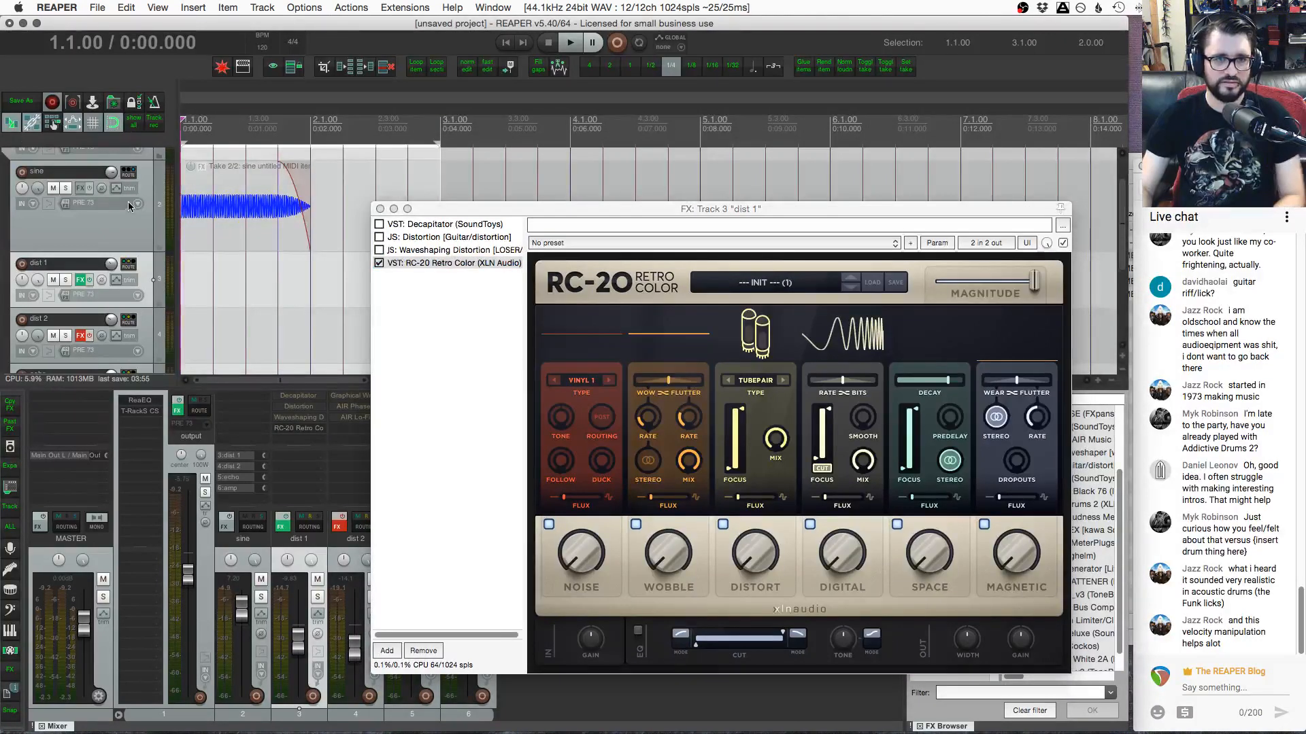
key("r")
key("space")
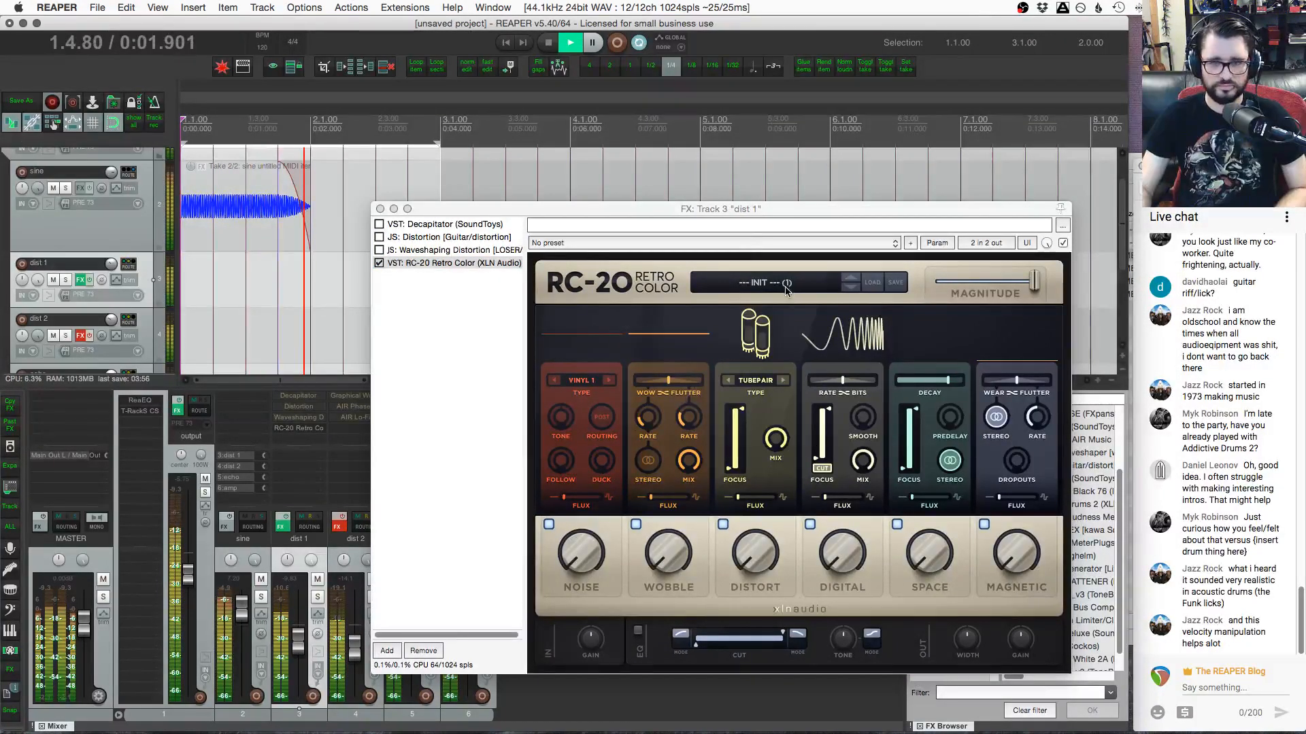
Audition the RC-20 presets 808 Crush, 808 Dirt Punch, Depth for Plucks and Crushed Square Bass Maker on the looping tone
left_click(763, 293)
left_click(663, 355)
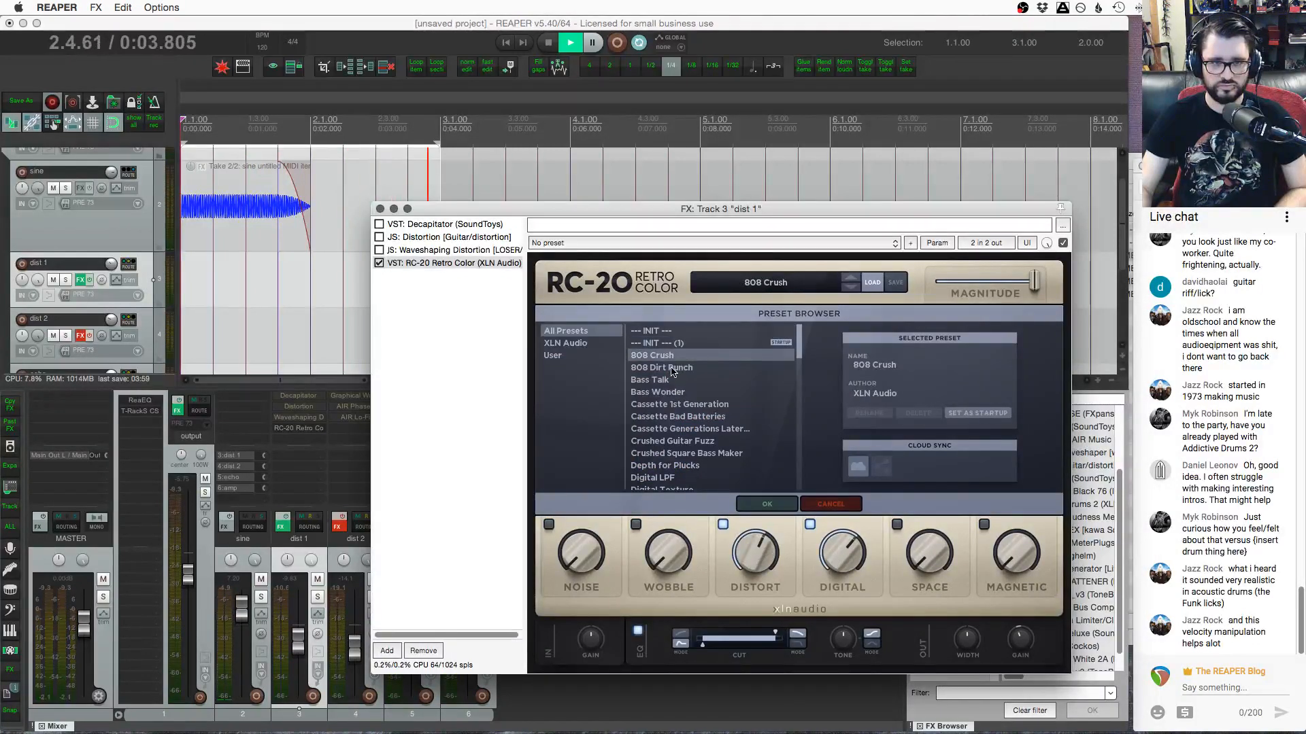
left_click(670, 368)
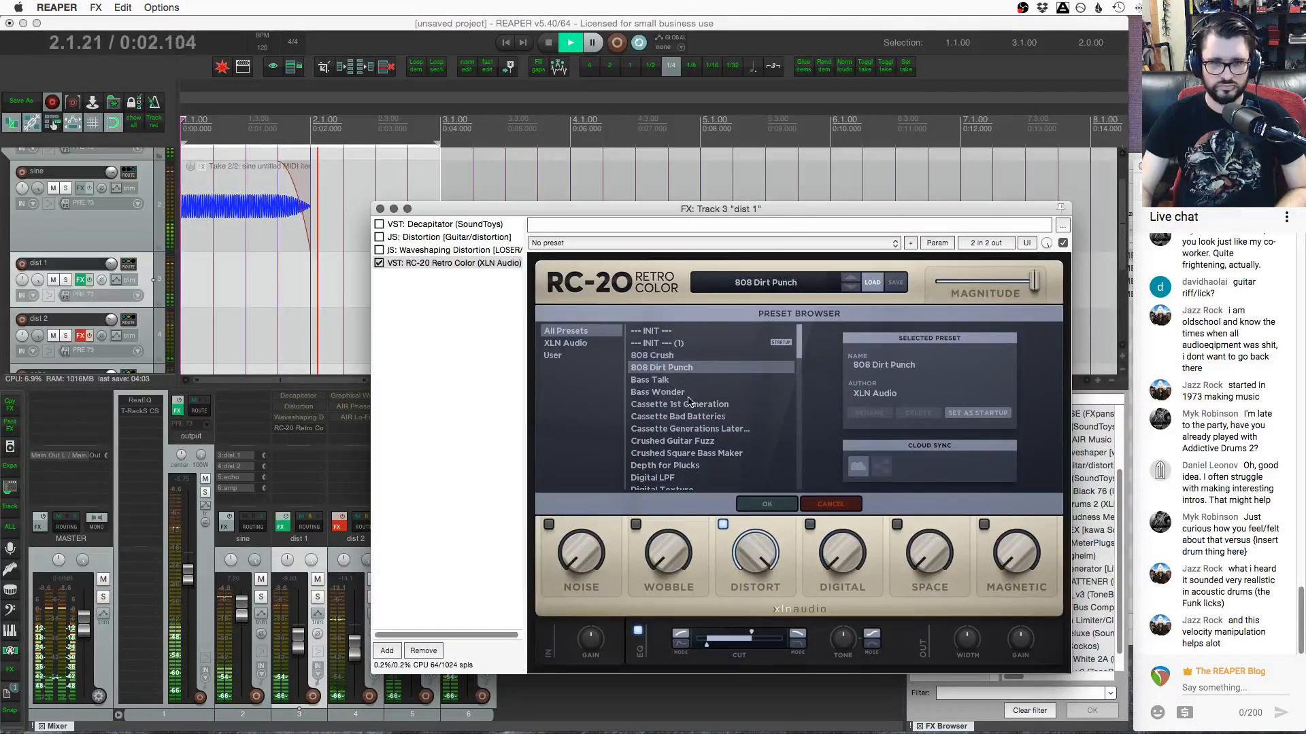
scroll(689, 401, "down", 2)
left_click(723, 433)
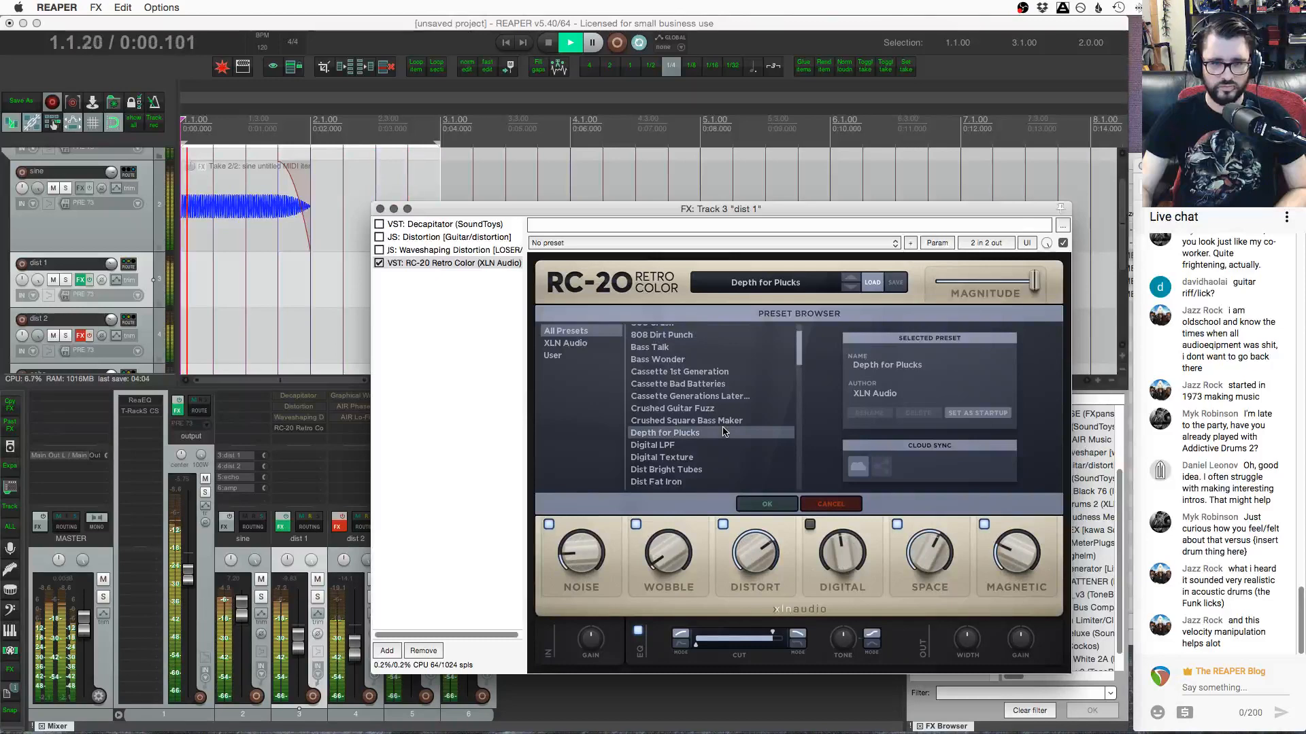
left_click(723, 424)
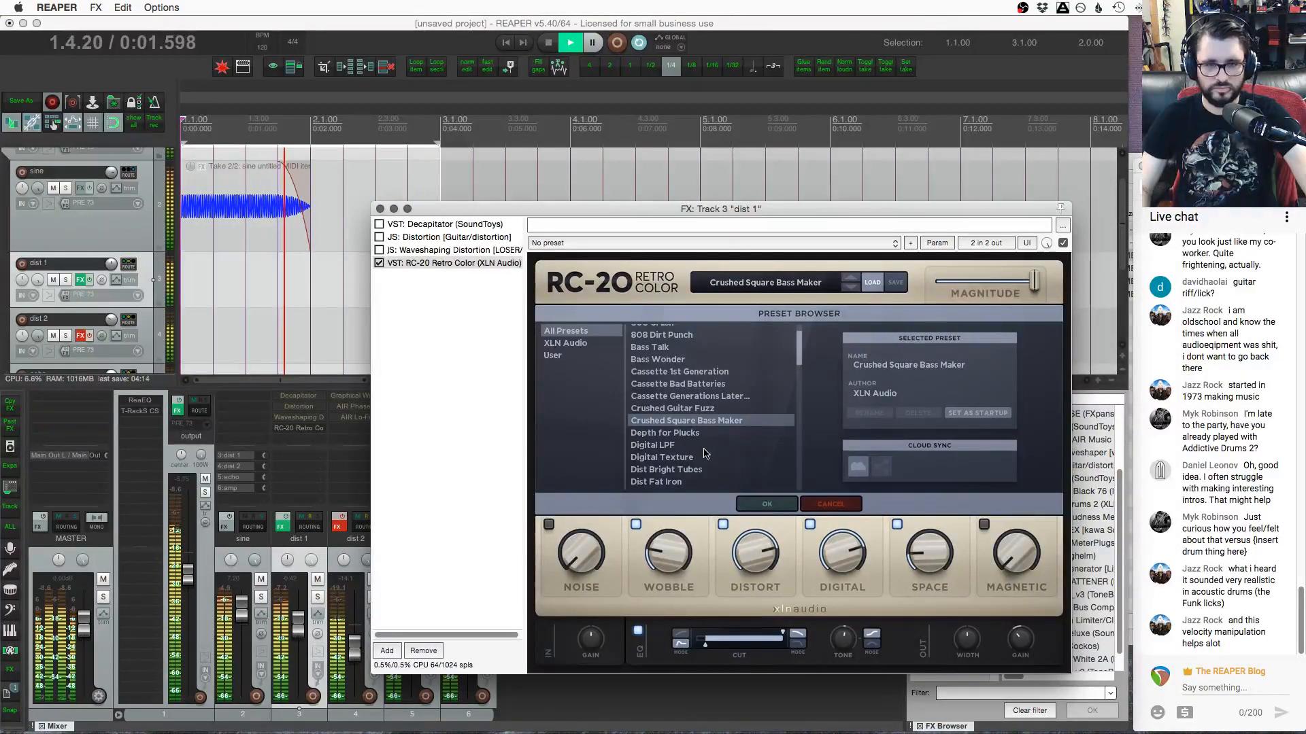
Step forward through the RC-20 presets Depth for Plucks, Digital LPF and Digital Texture while the loop plays
left_click(849, 287)
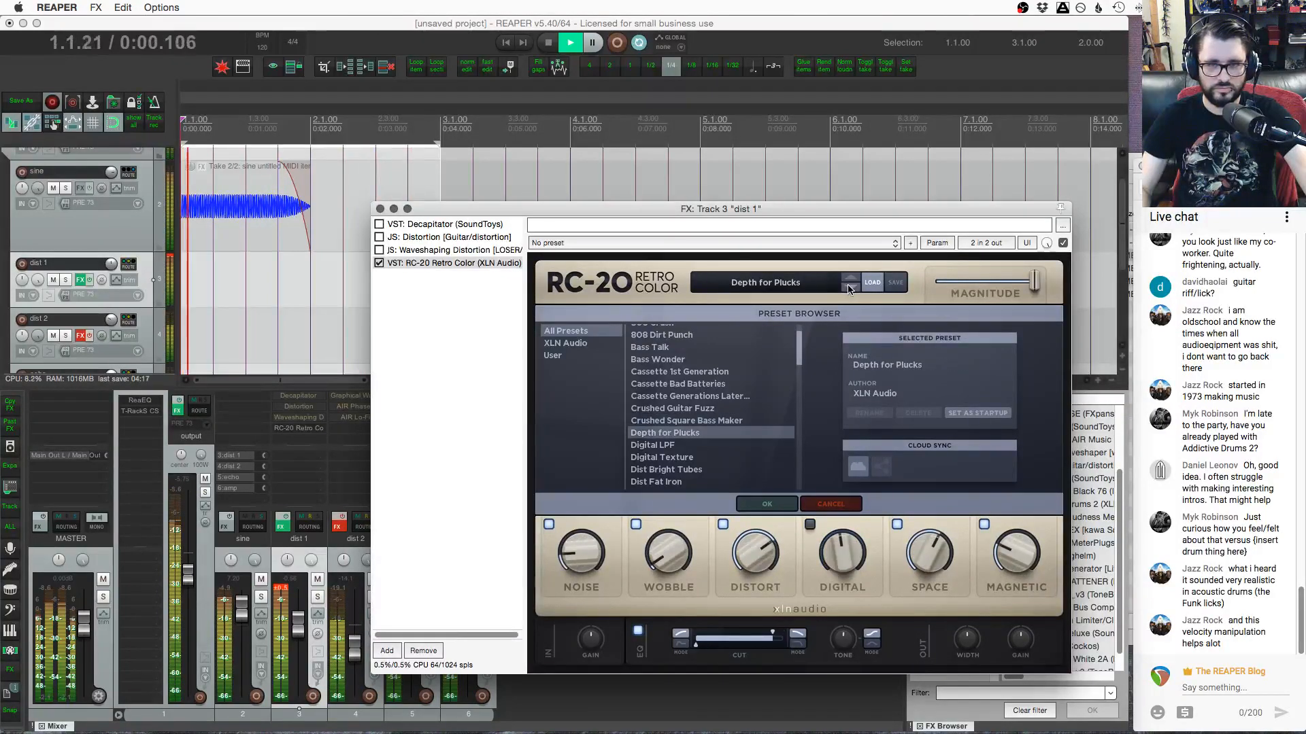
left_click(849, 287)
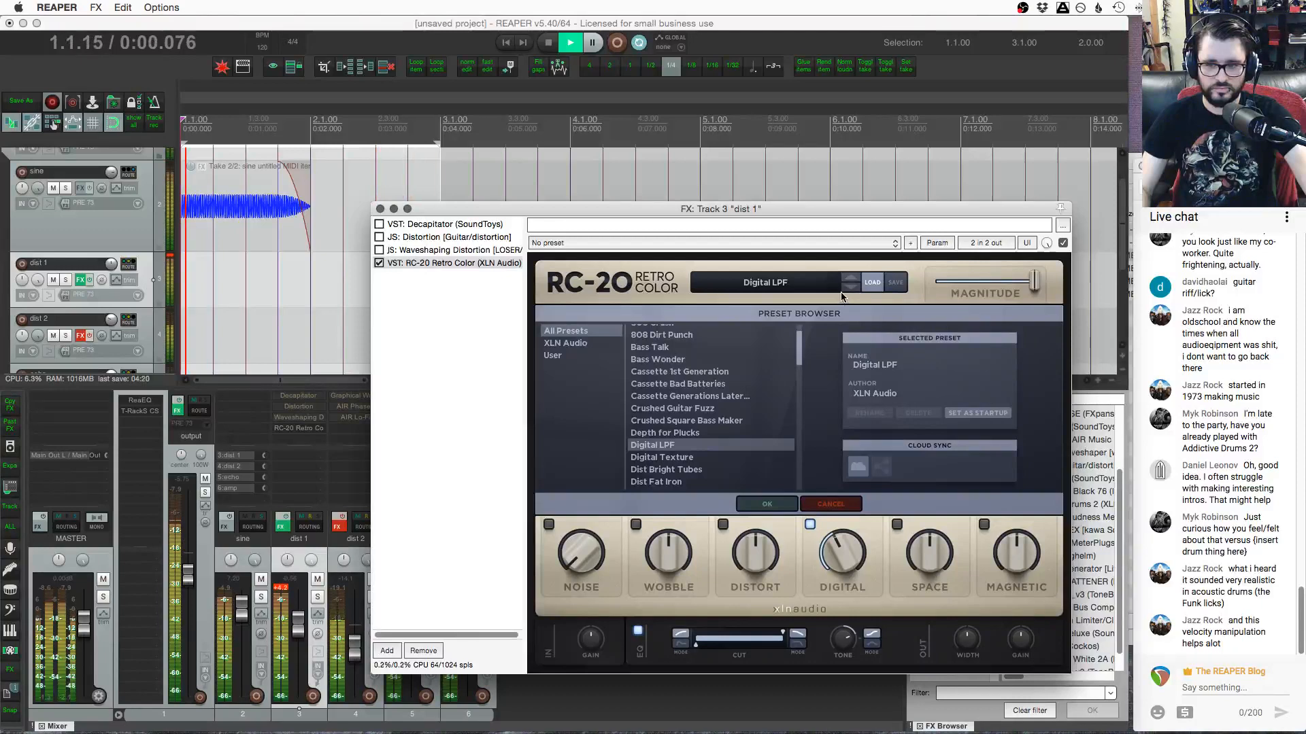
left_click(848, 287)
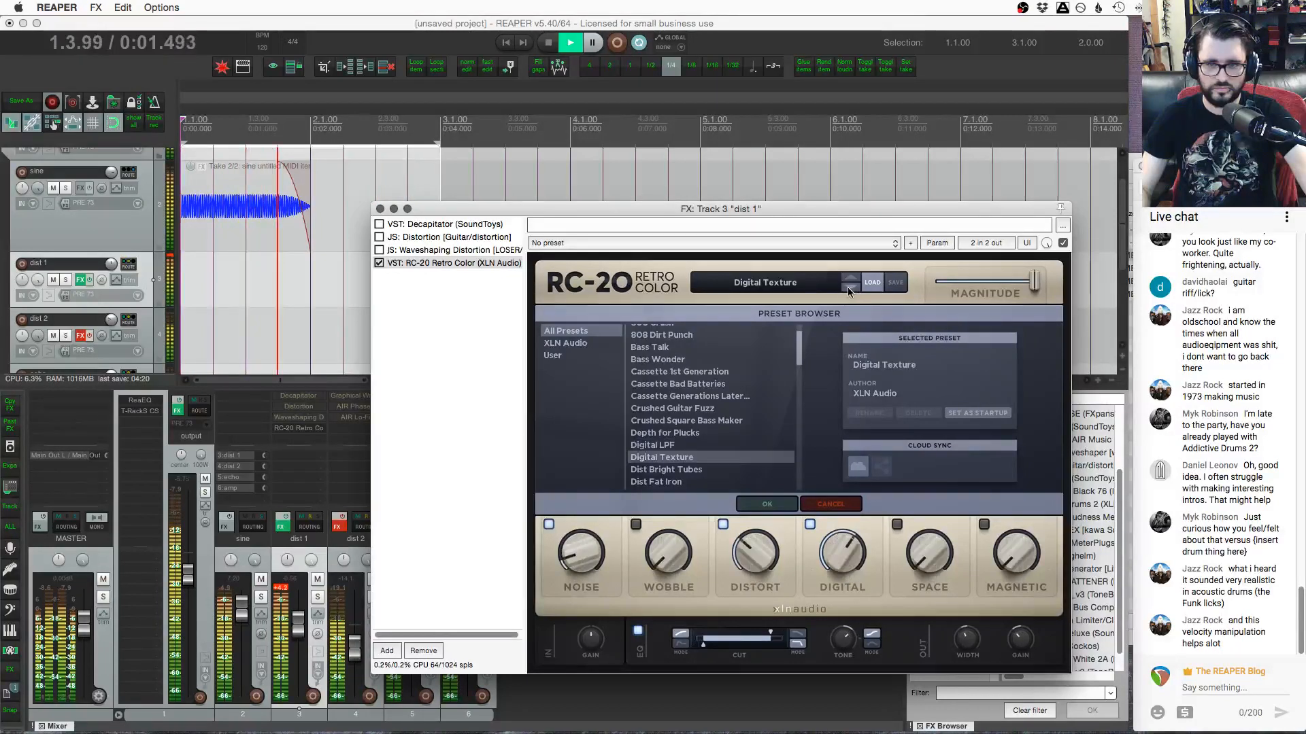
left_click(786, 286)
left_click(786, 284)
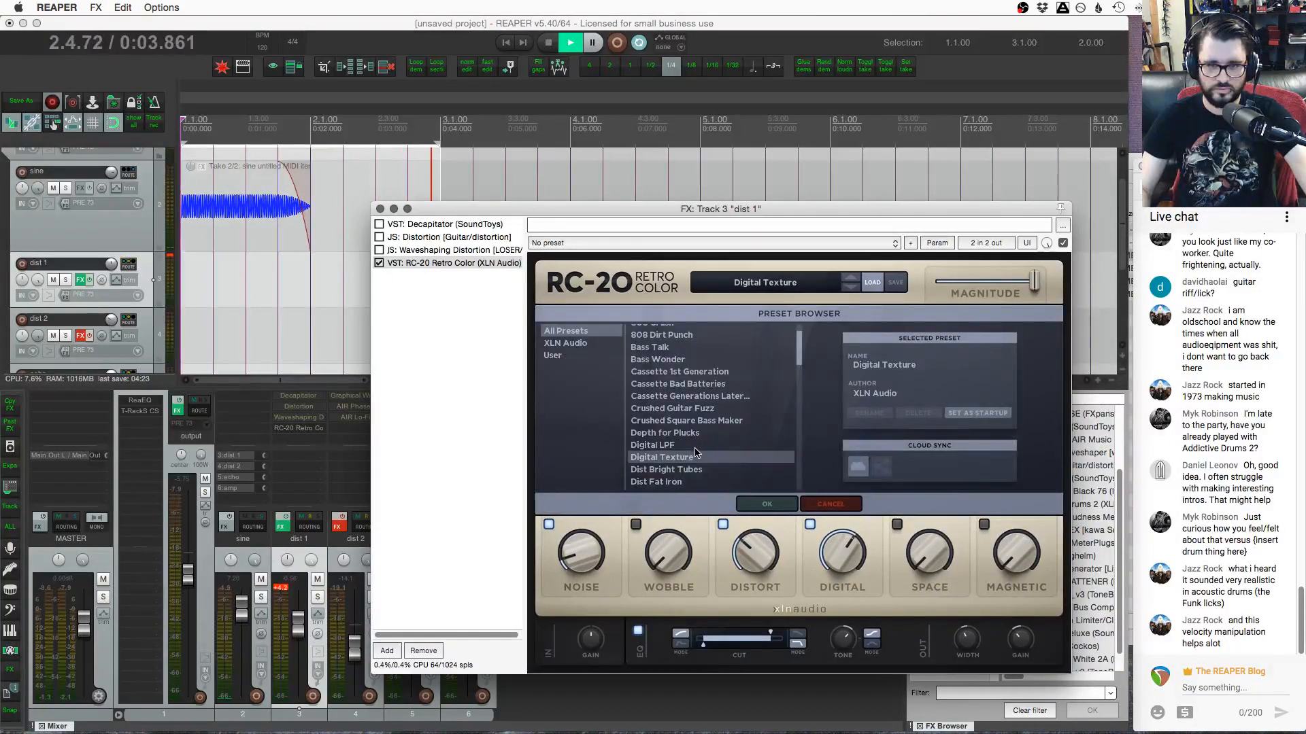
Compare the RC-20 presets Drum Break 1 and Dist Fat Iron, and settle on Drum Break 2
scroll(695, 452, "down", 3)
left_click(680, 431)
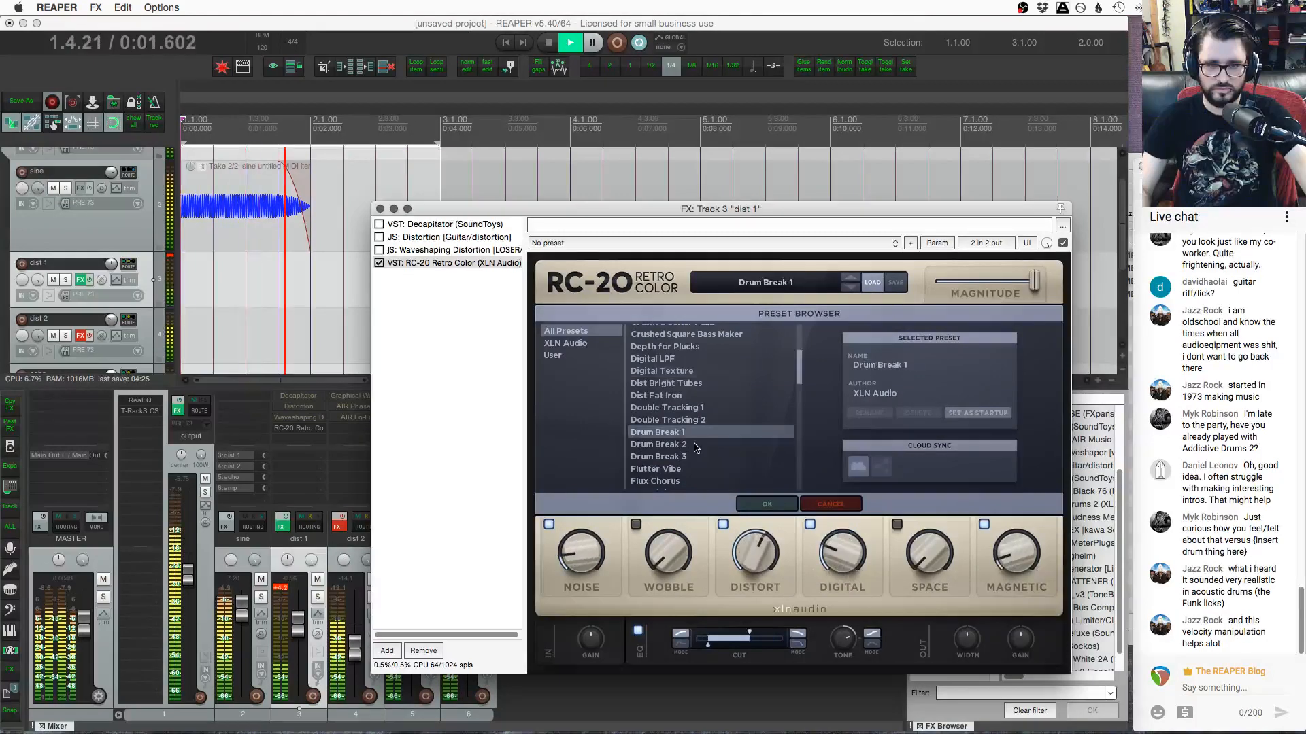
left_click(700, 396)
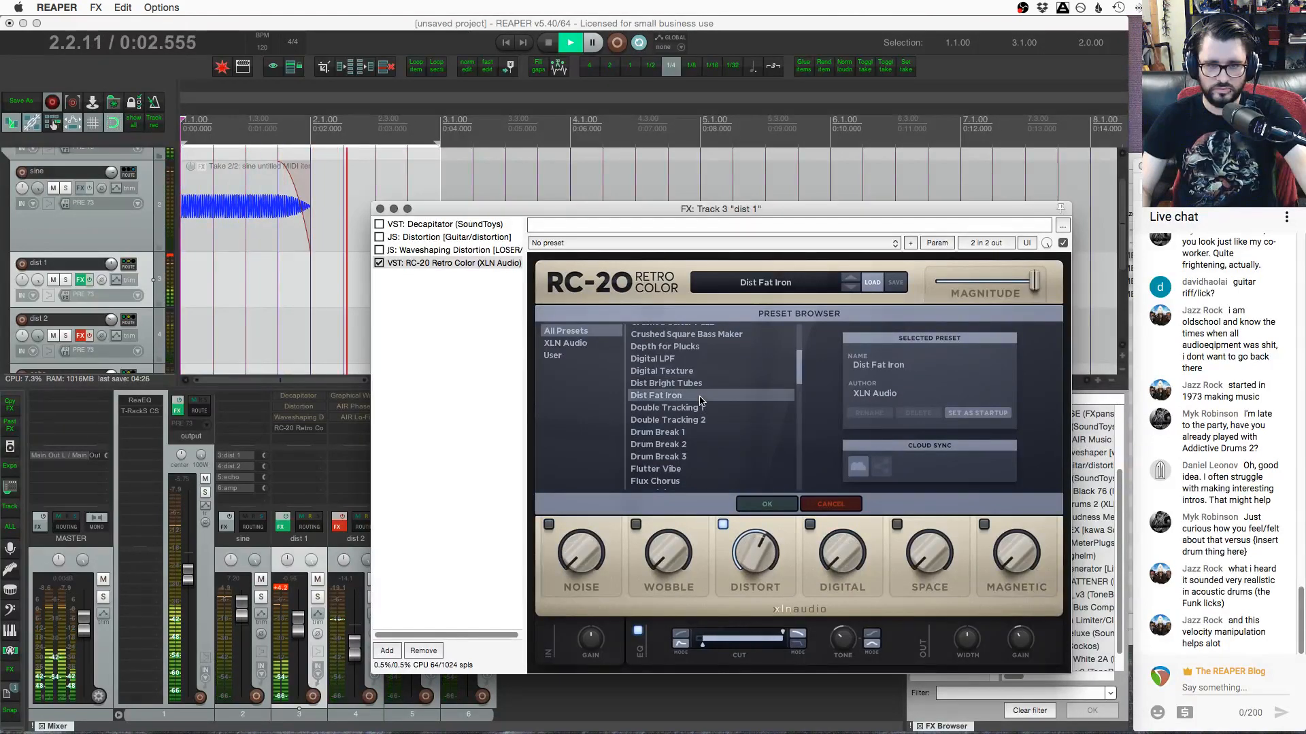
left_click(699, 436)
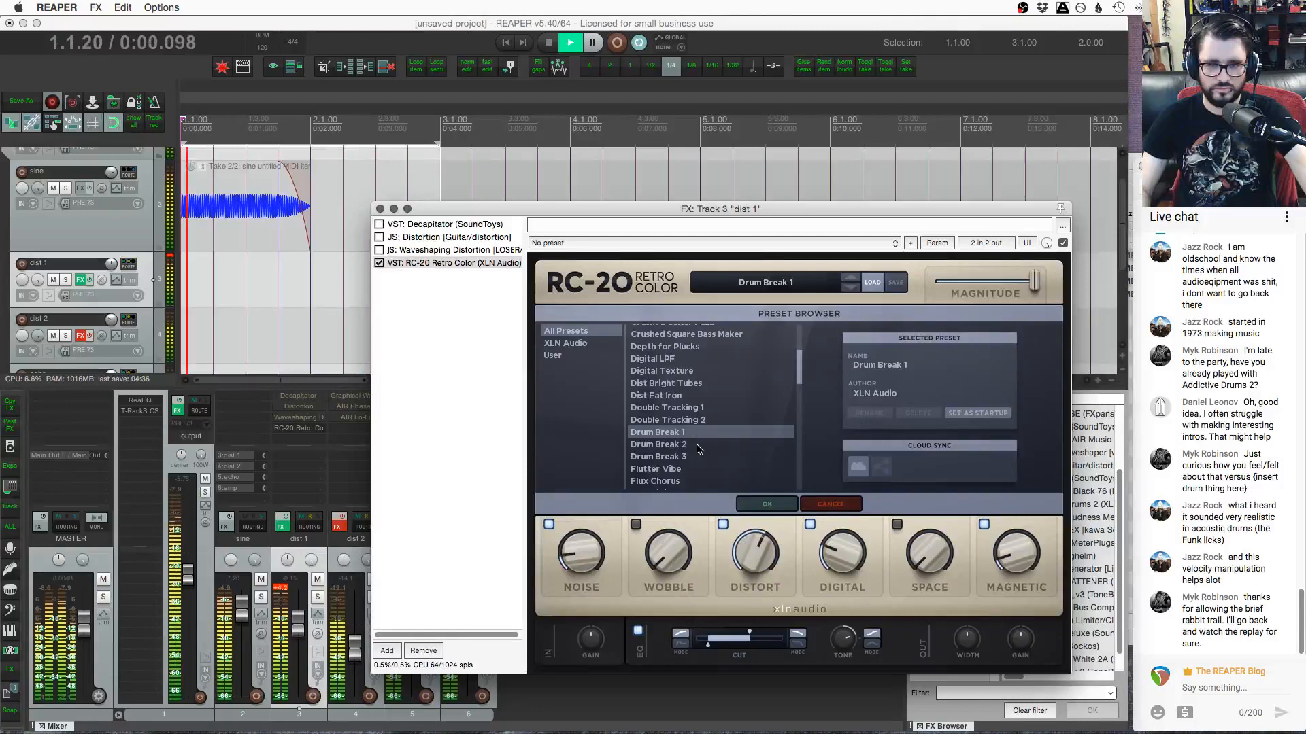
left_click(699, 446)
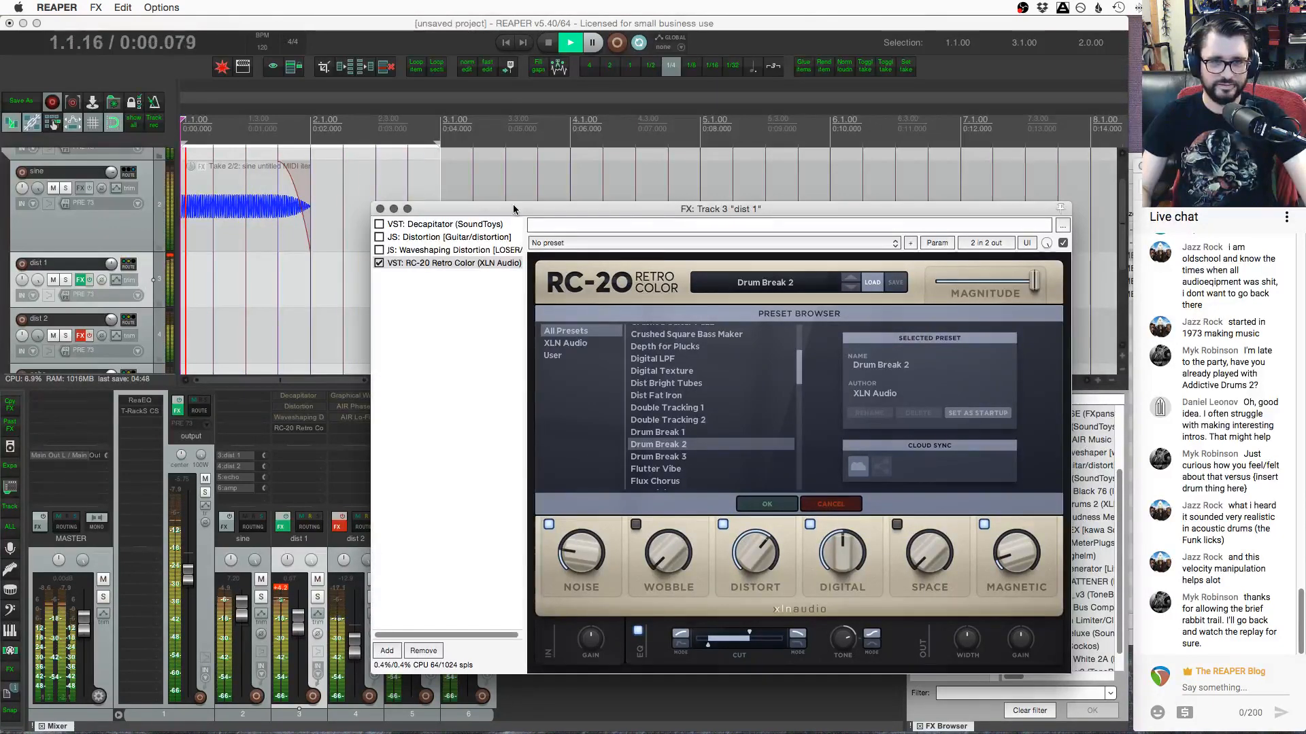
Move the dist 1 FX window clear of the mixer and insert a new track between echo and amp
left_click_drag(513, 204, 619, 125)
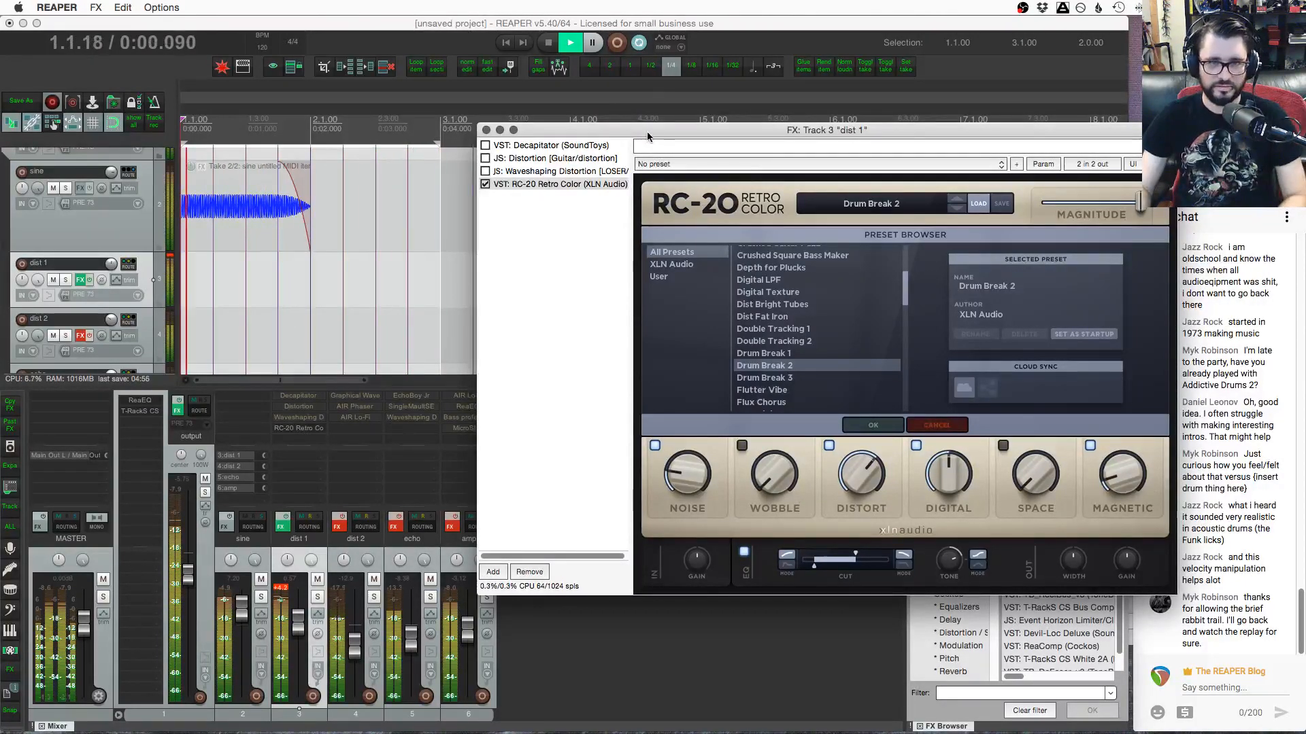
left_click_drag(647, 131, 760, 232)
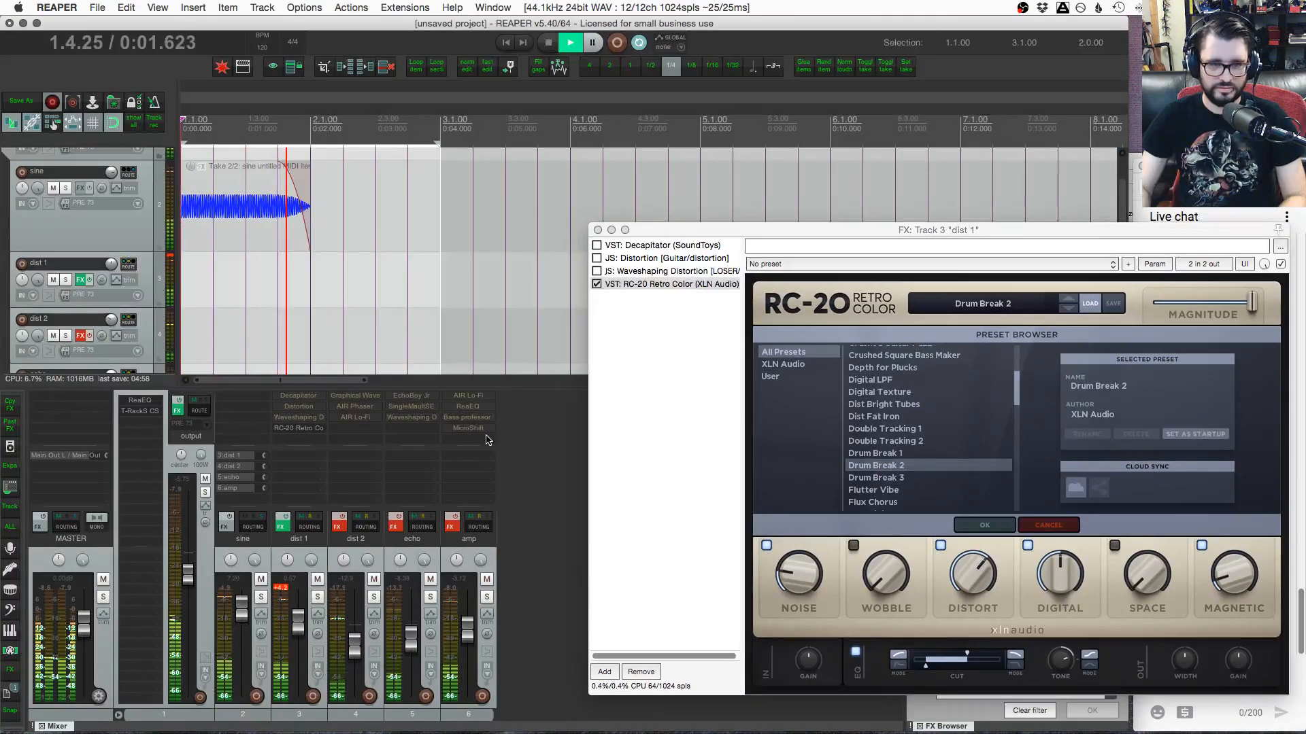
left_click(457, 514)
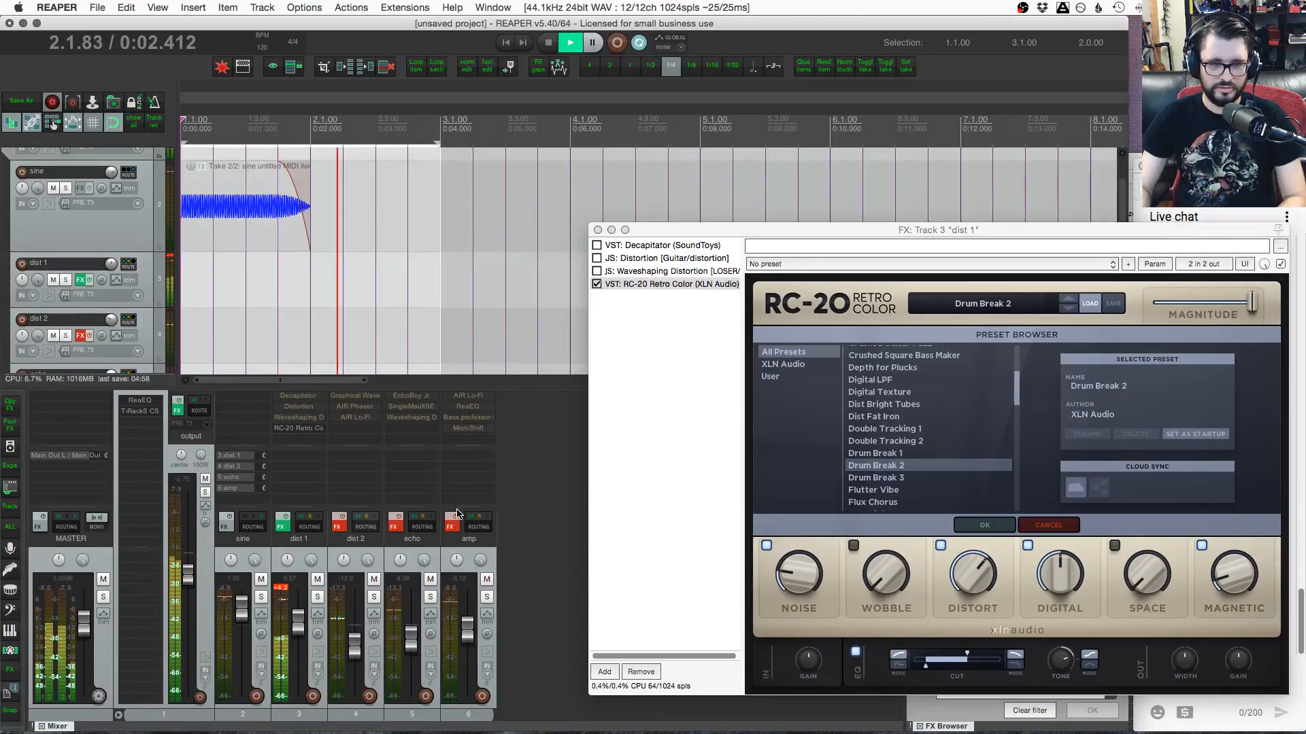
double_click(518, 515)
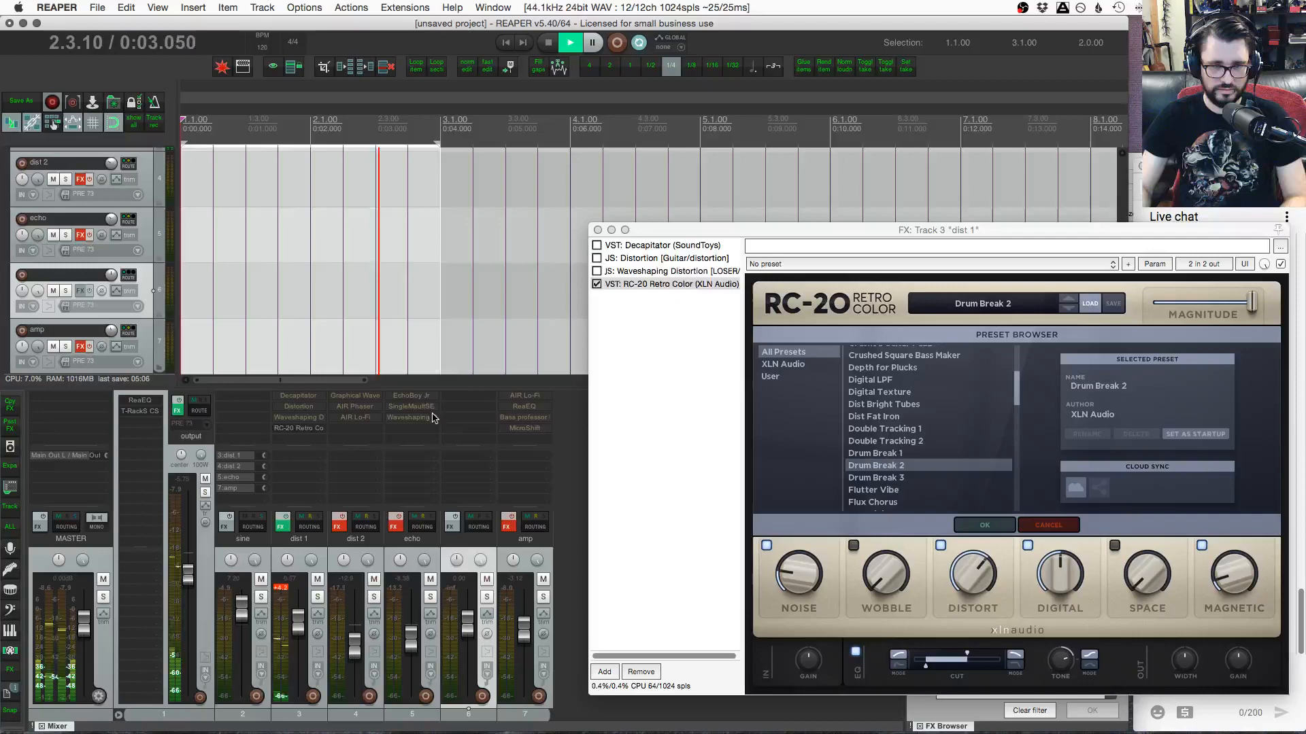
Stop playback, close the dist 1 FX window and move RC-20 Retro Color from dist 1 to the new track
key("space")
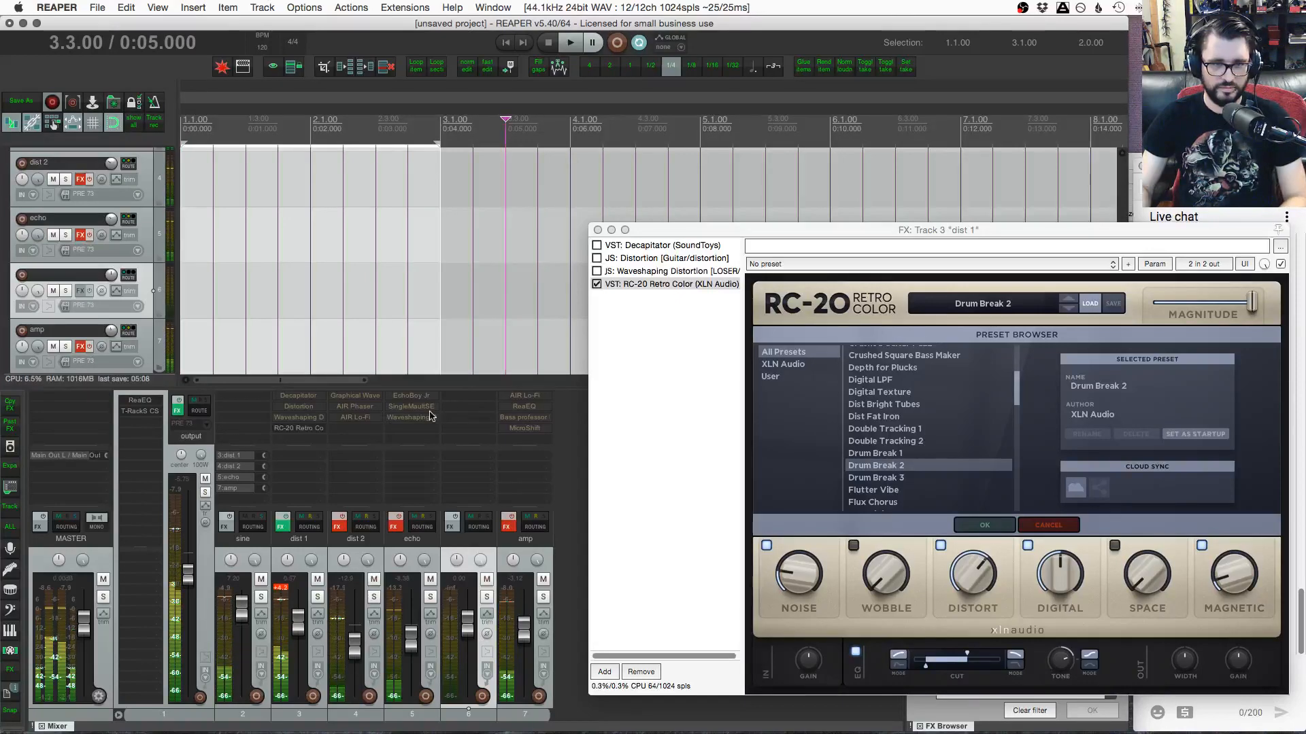
left_click(597, 230)
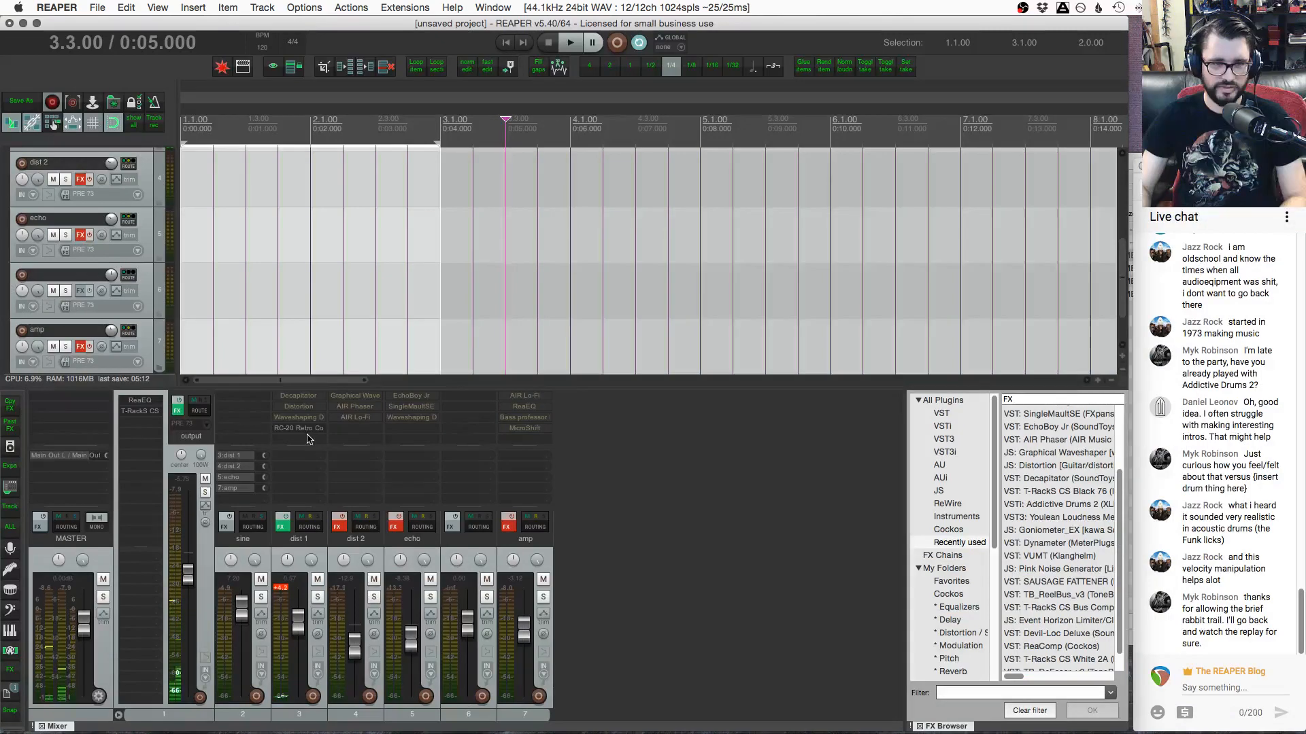
left_click_drag(304, 430, 468, 395)
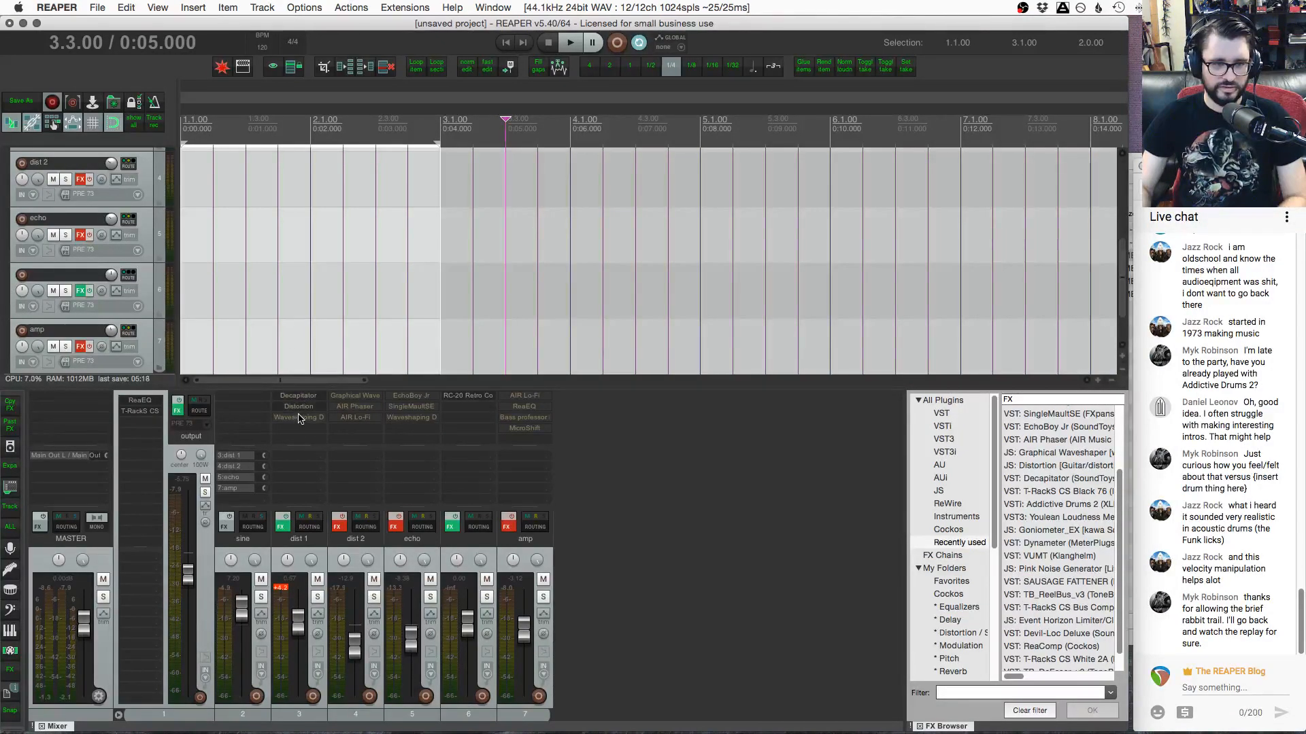
Re-enable the effects on the dist 1, dist 2, echo and amp tracks, and select the new RC-20 track
left_click(340, 517)
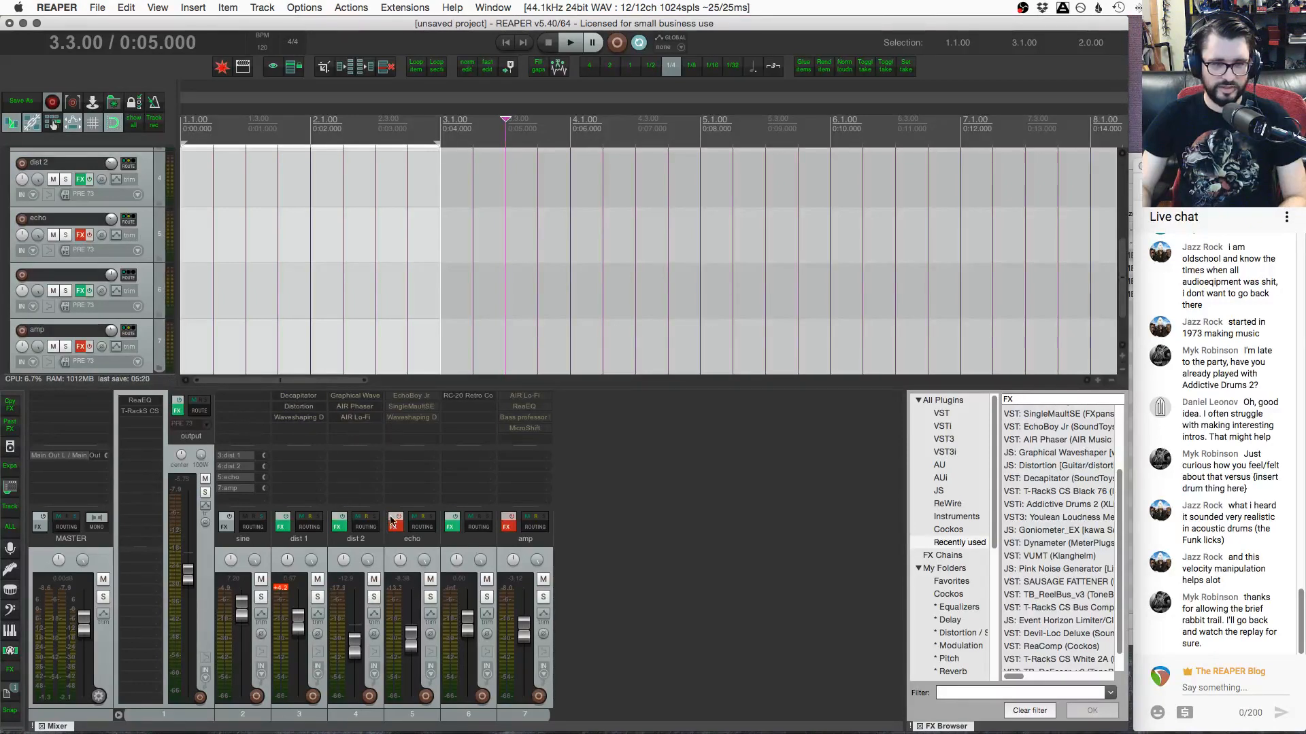
left_click(508, 522)
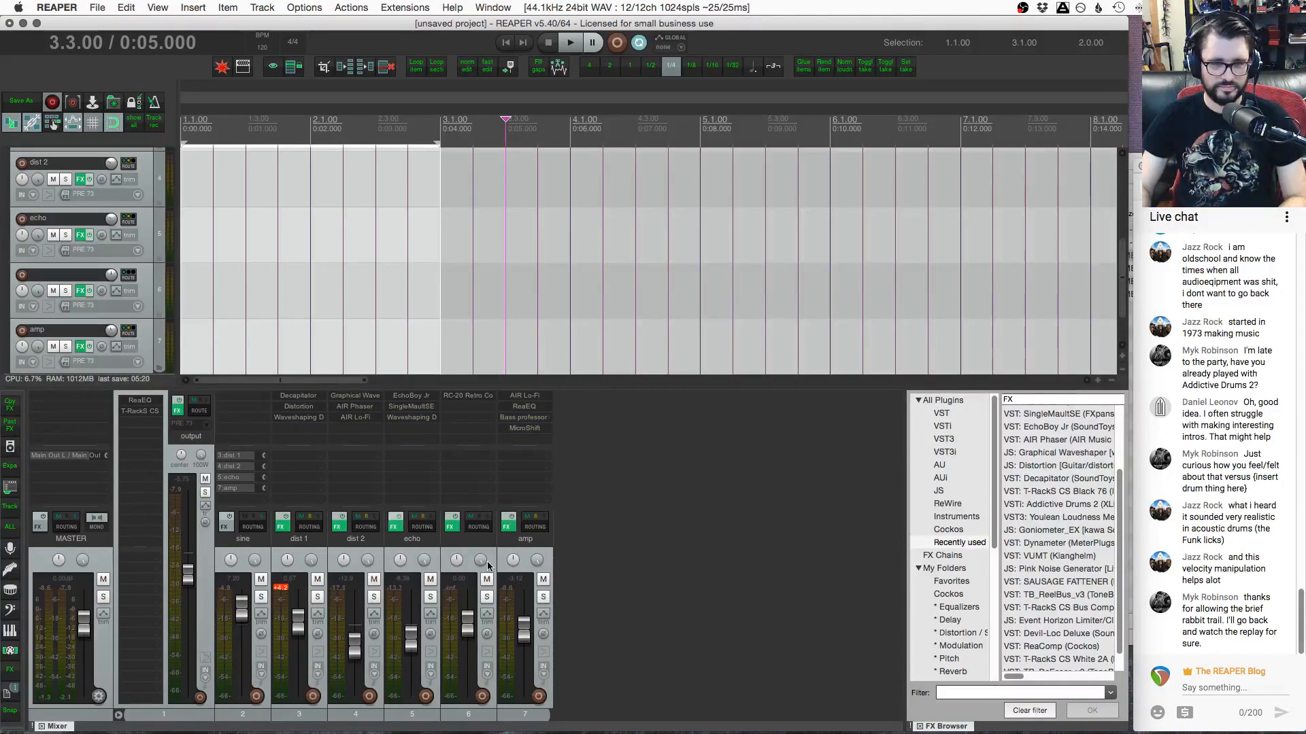
left_click(468, 548)
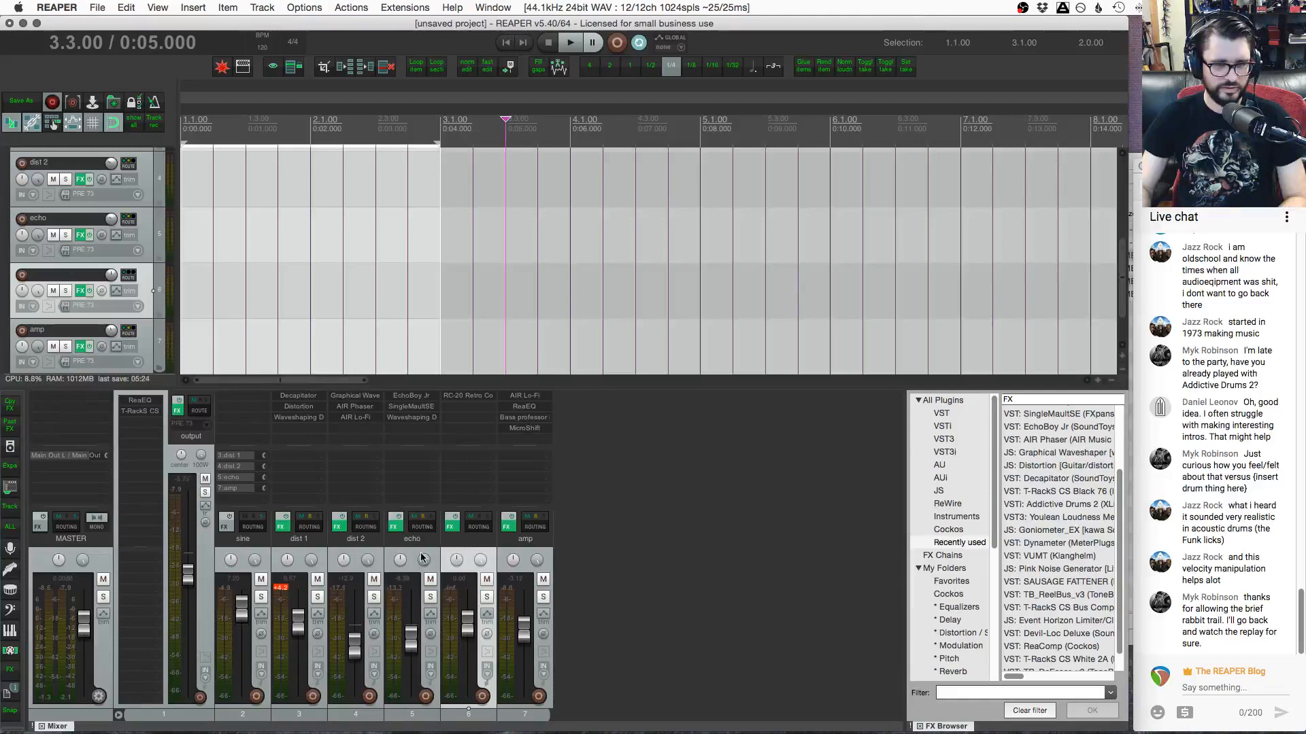
Try to copy the dist 2 track's receives onto the new RC-20 track
left_click(360, 549)
right_click(360, 549)
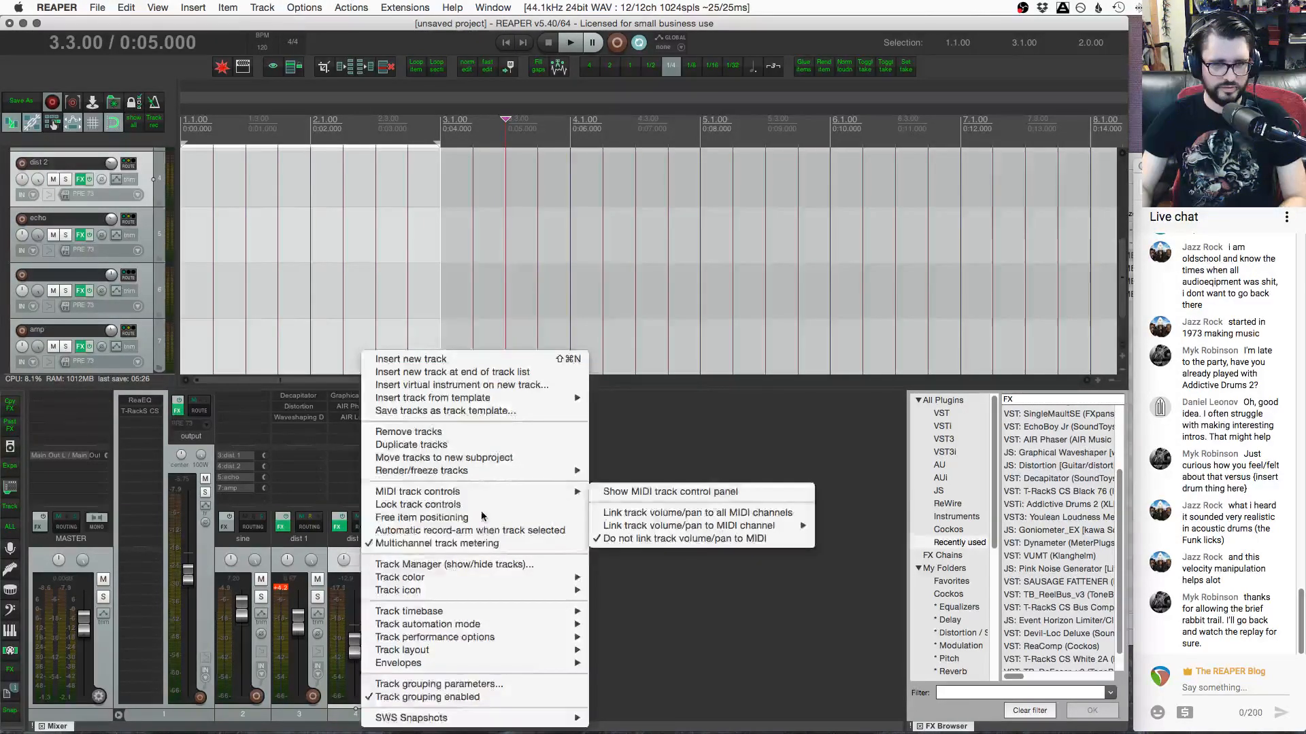
right_click(331, 463)
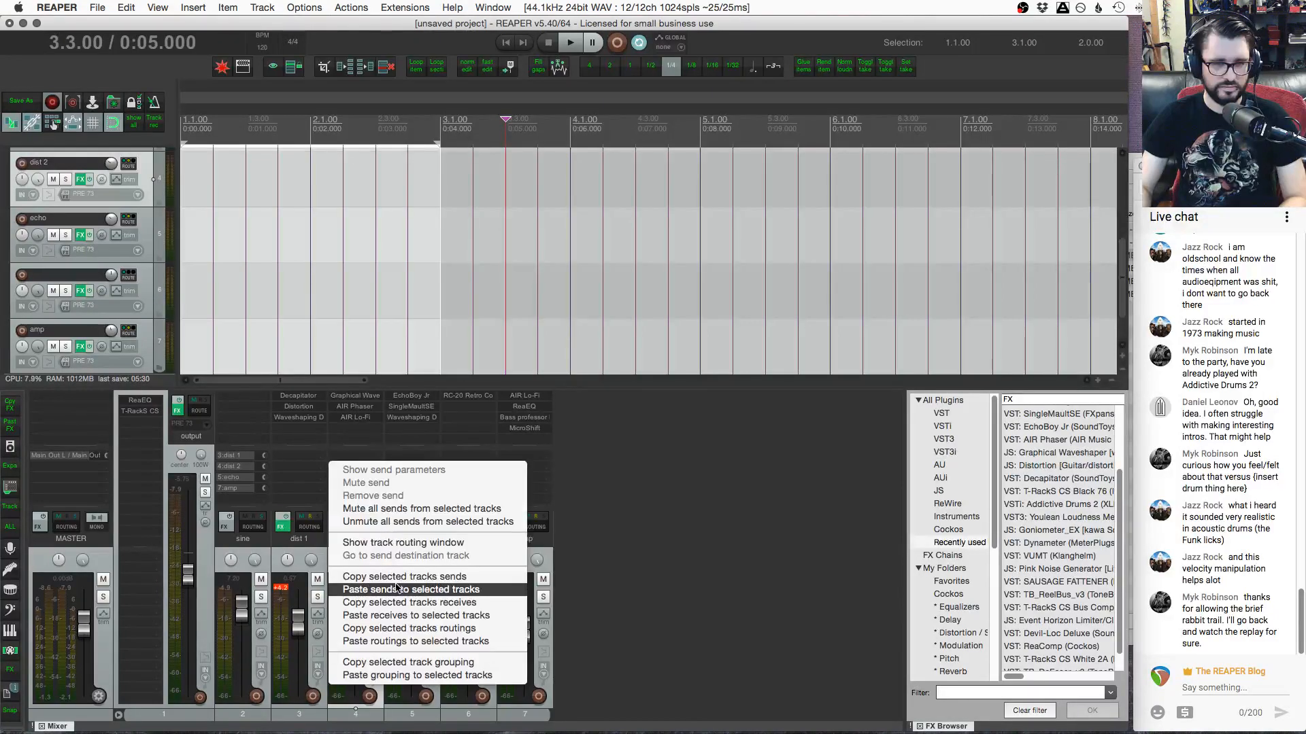
left_click(446, 607)
left_click(458, 552)
right_click(468, 468)
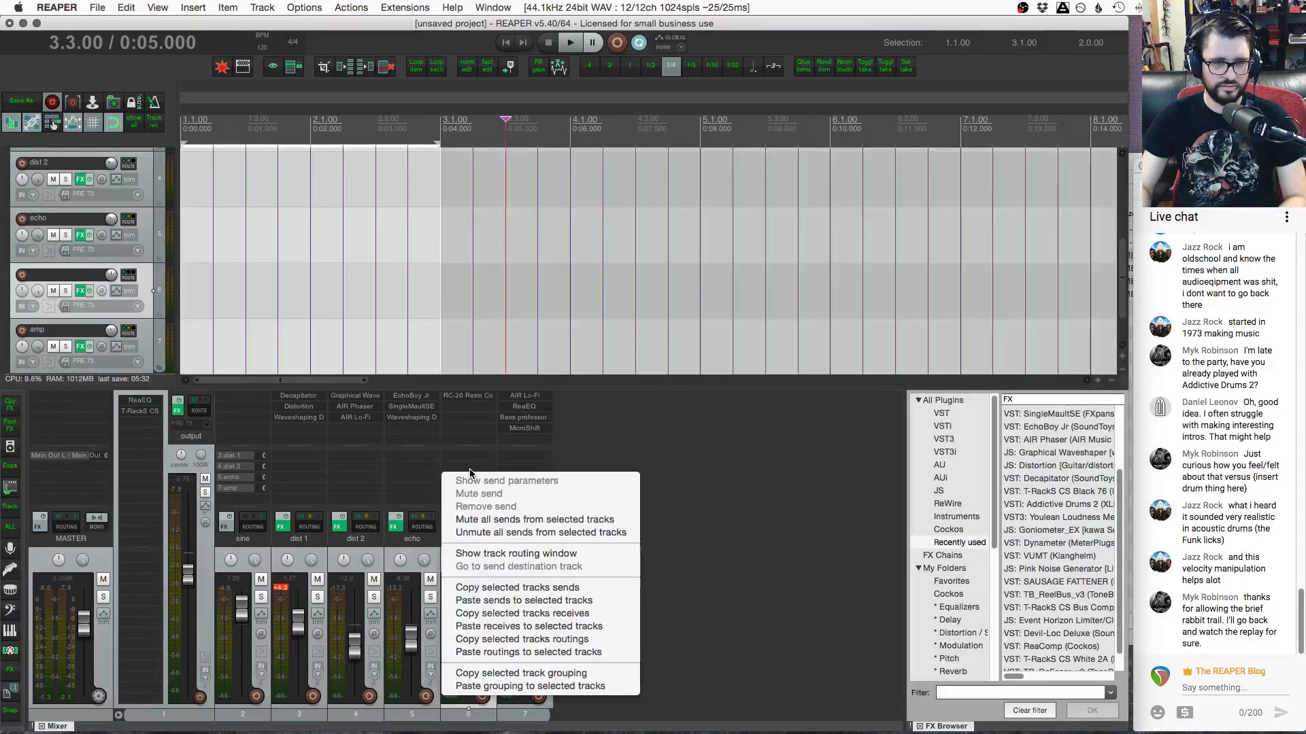
left_click(507, 600)
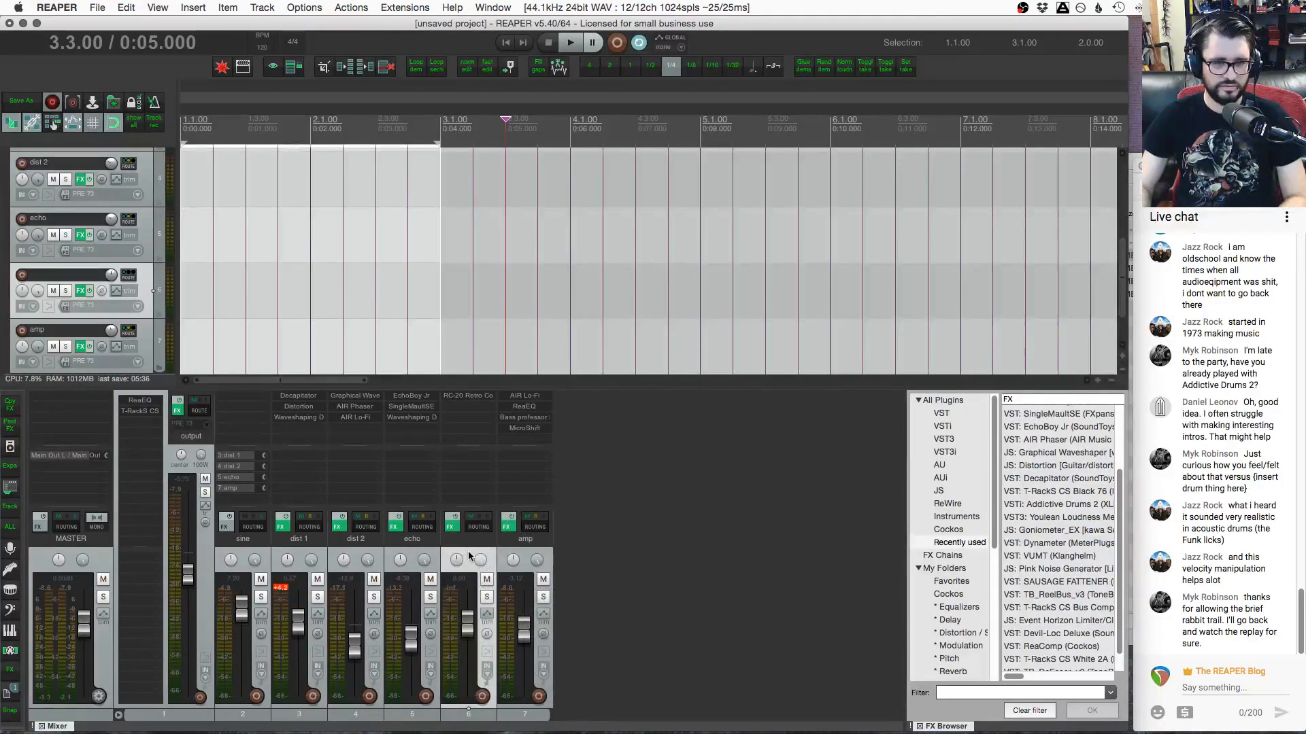
Create a send from the sine track to the new RC-20 track at 0 dB, set to Pre-Fader (Post-FX)
scroll(250, 433, "down", 2)
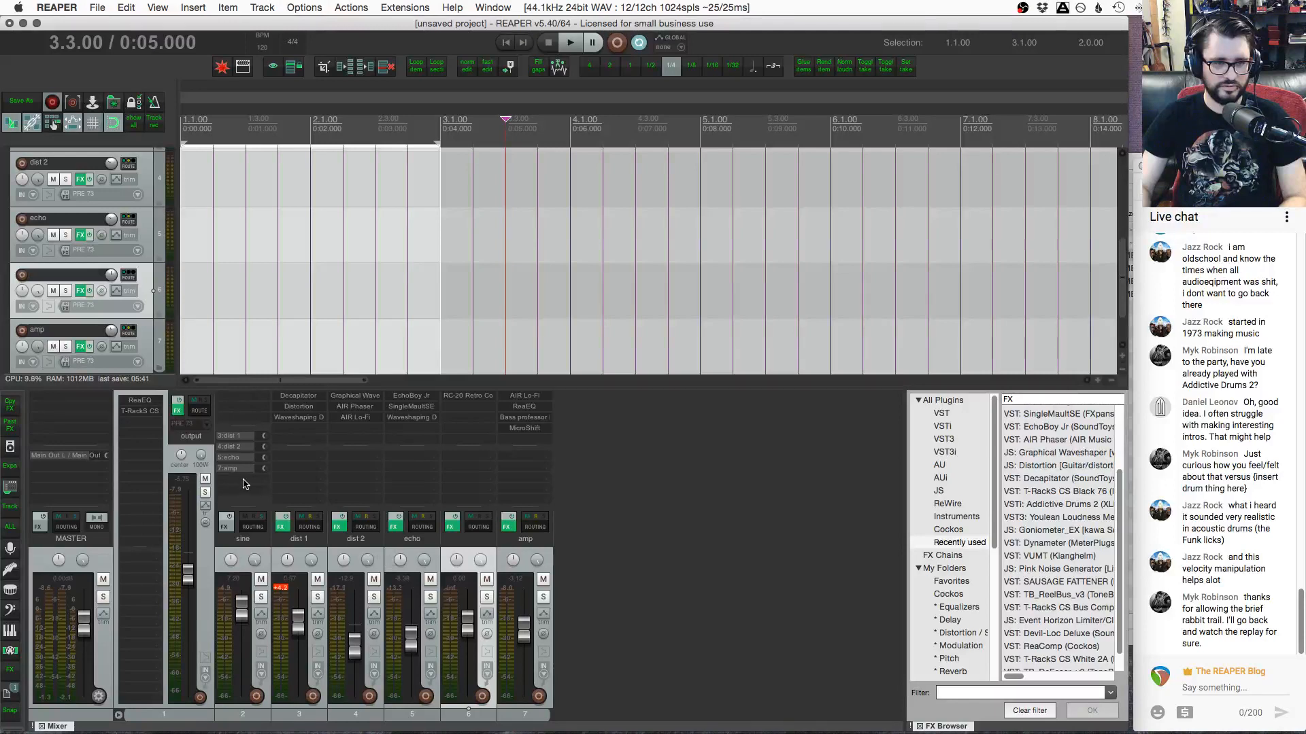
left_click_drag(457, 471, 454, 476)
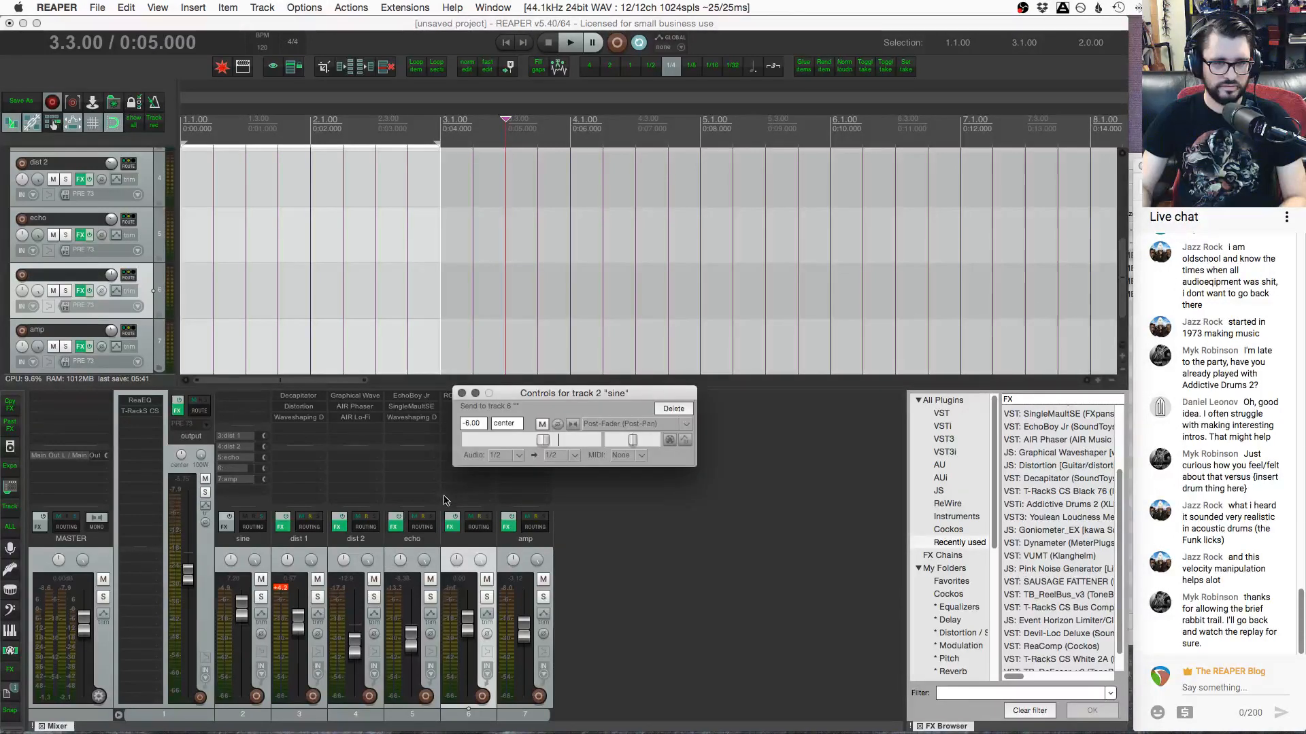
double_click(542, 440)
left_click(612, 424)
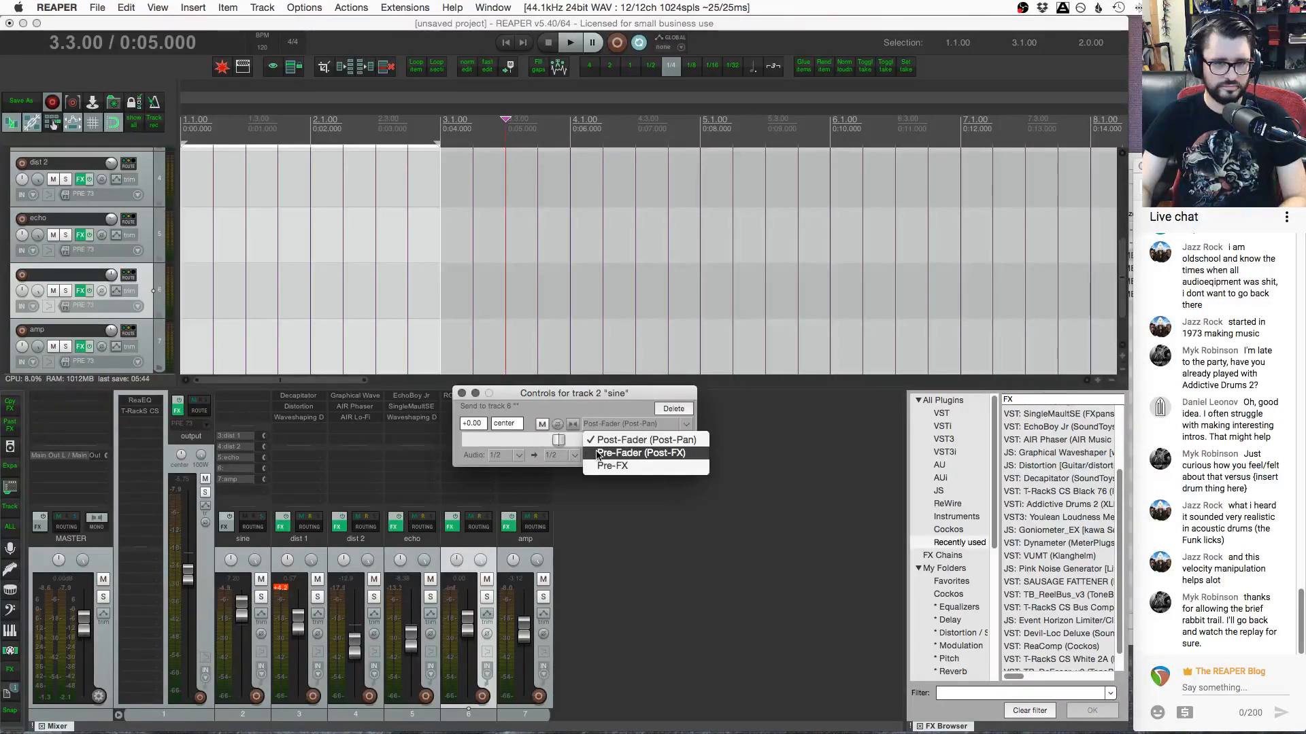
left_click(599, 453)
left_click(462, 394)
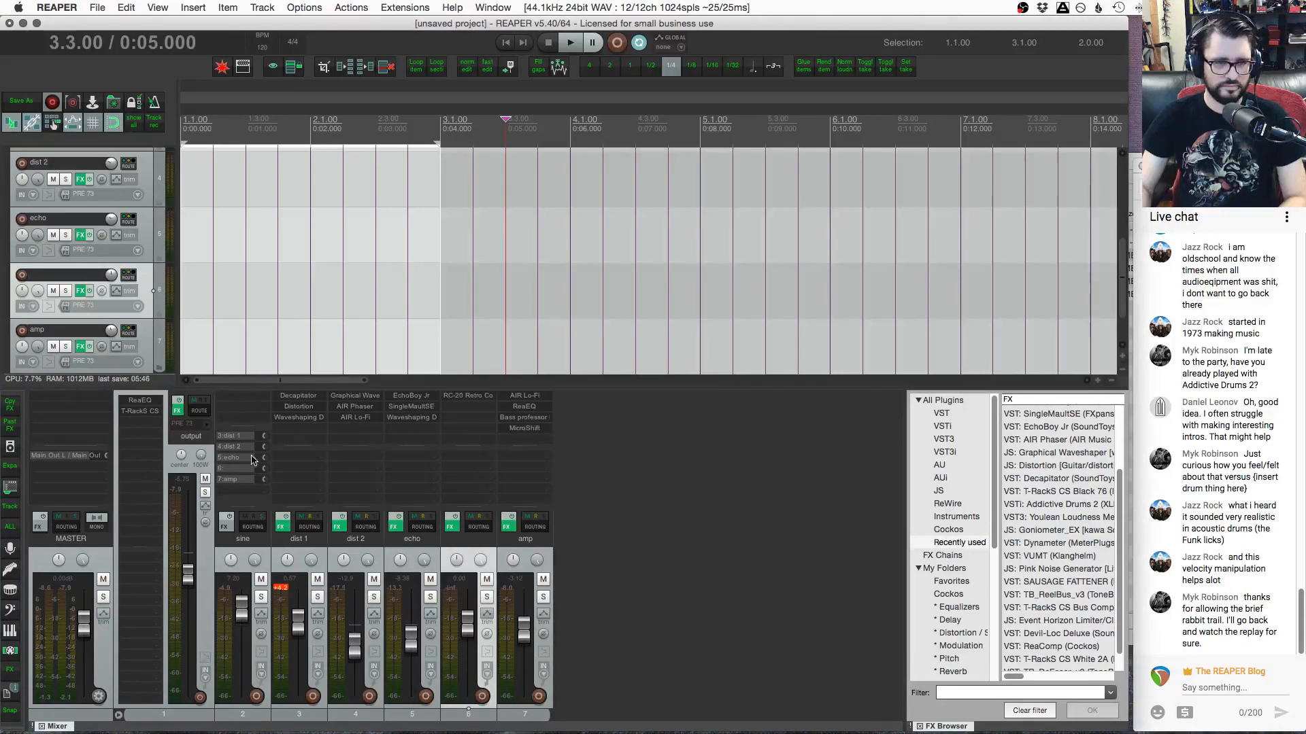
Compare the mode of sine's echo send with that of its RC-20 send, and close the send controls
left_click(245, 457)
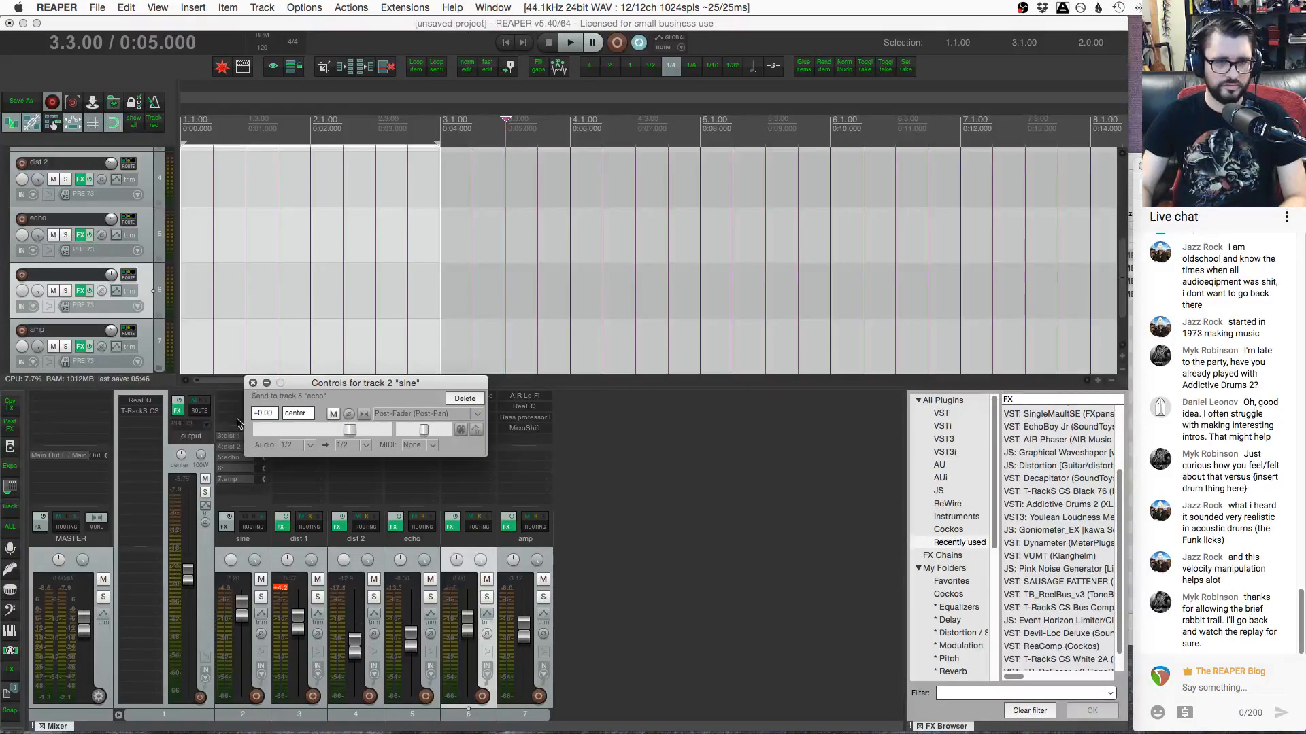
left_click(228, 468)
left_click(395, 431)
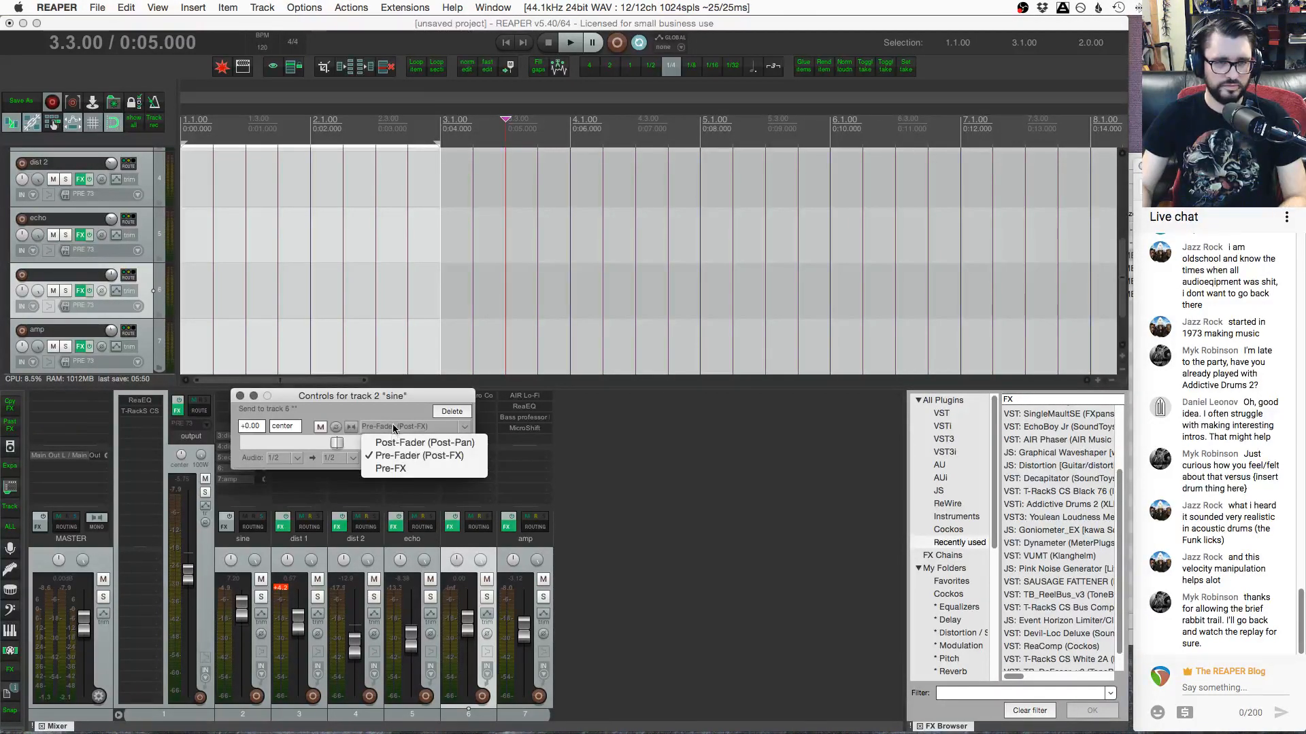
left_click(381, 423)
left_click(240, 396)
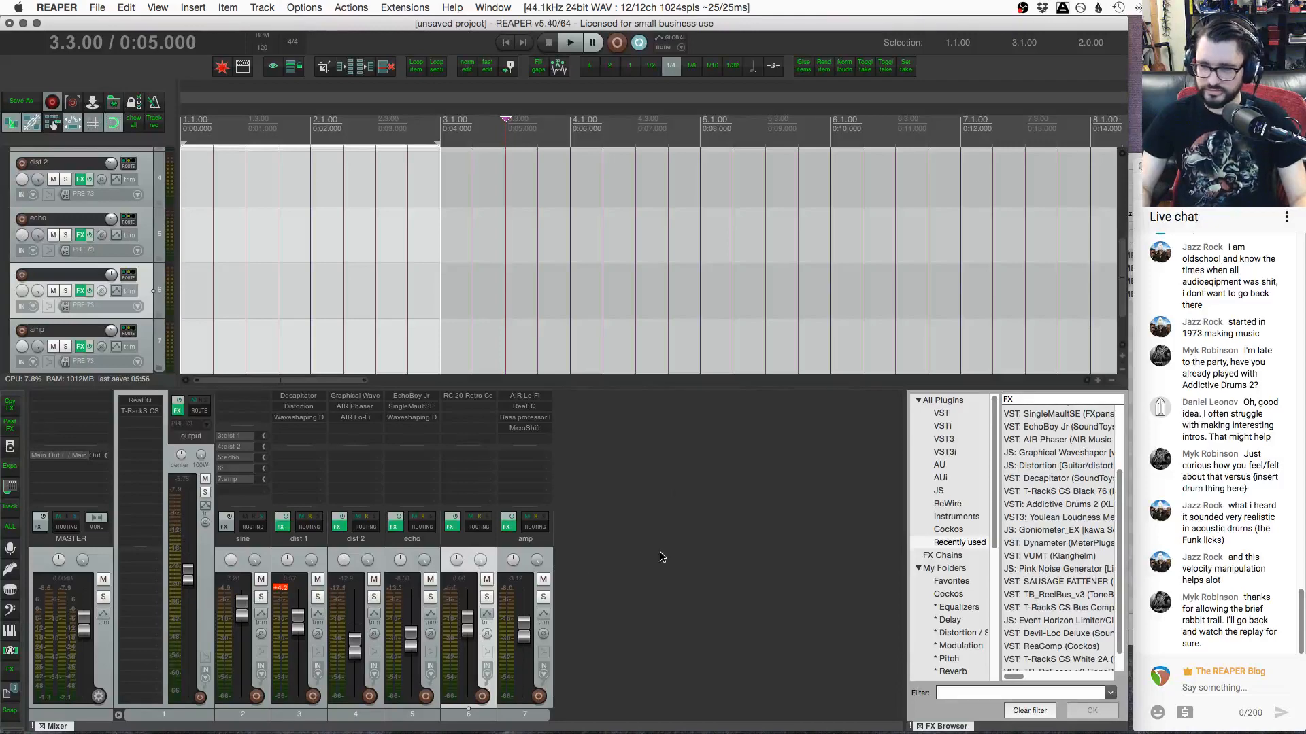
Pull down the faders of all five effect tracks and start playback from the project start
scroll(426, 348, "up", 5)
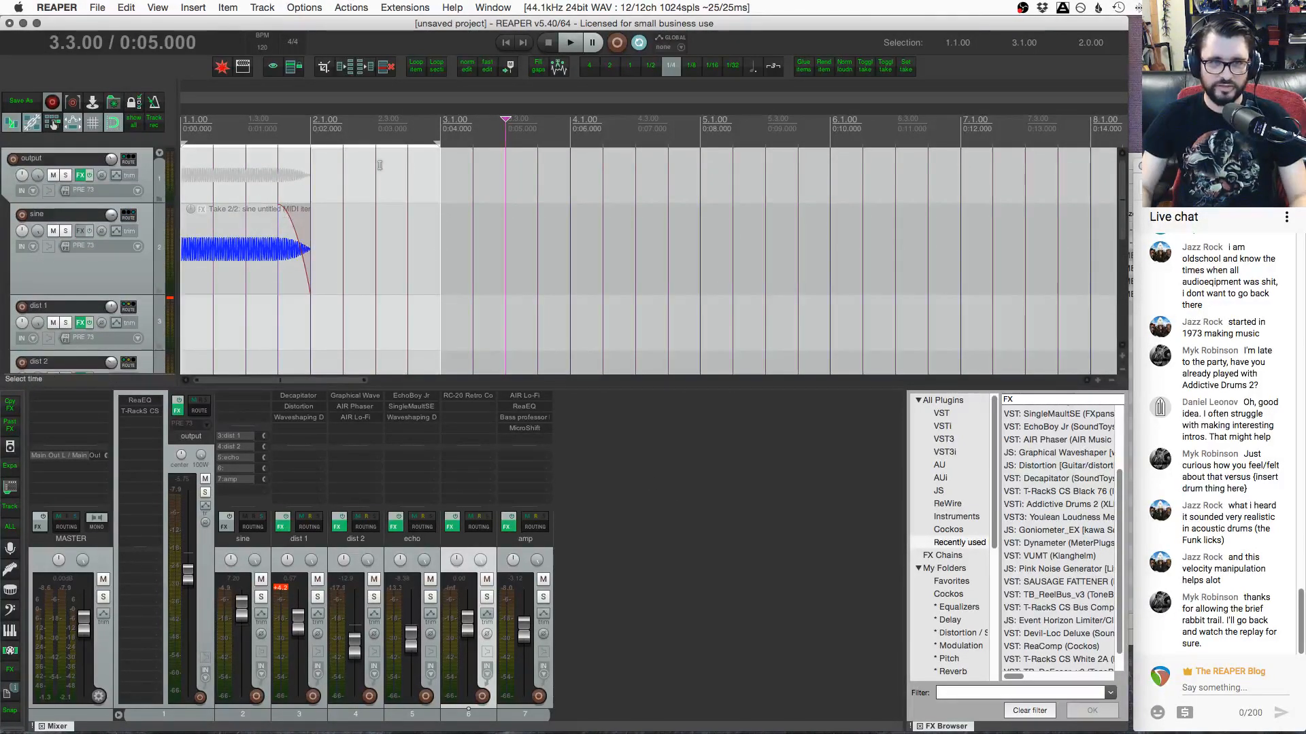
left_click(250, 119)
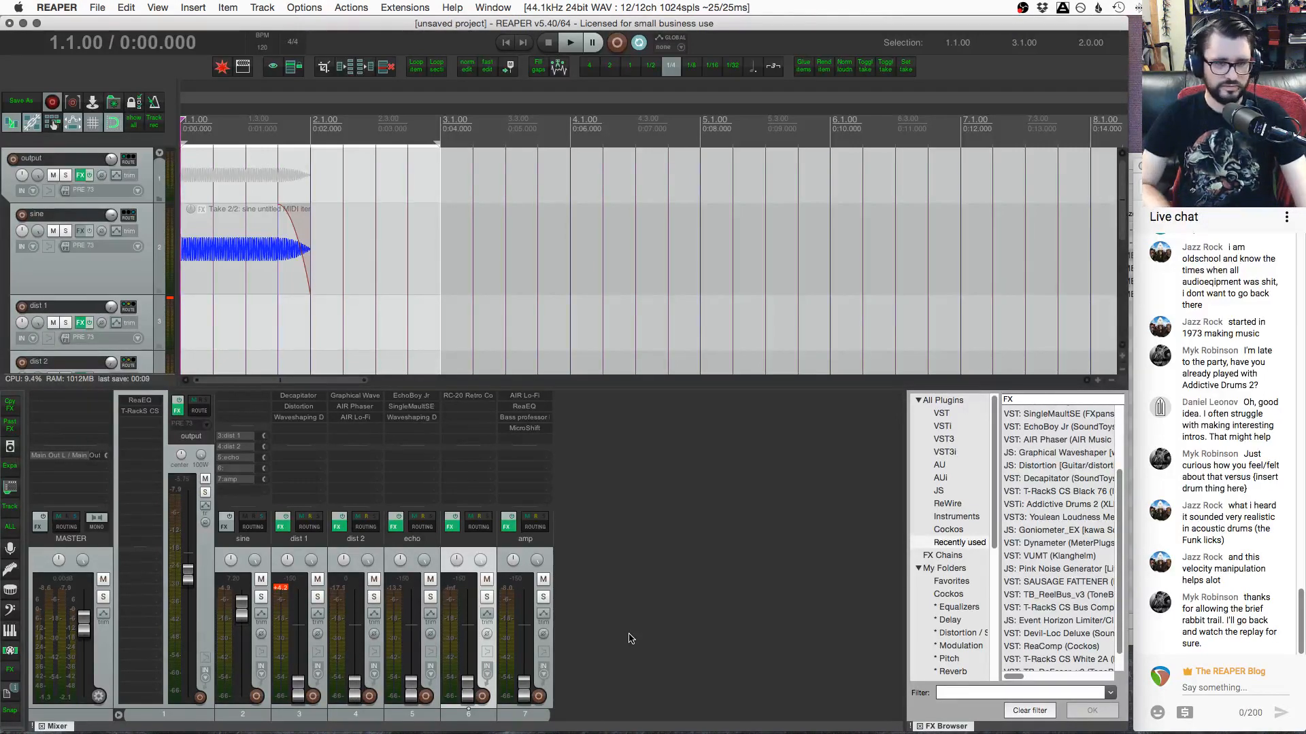
key("space")
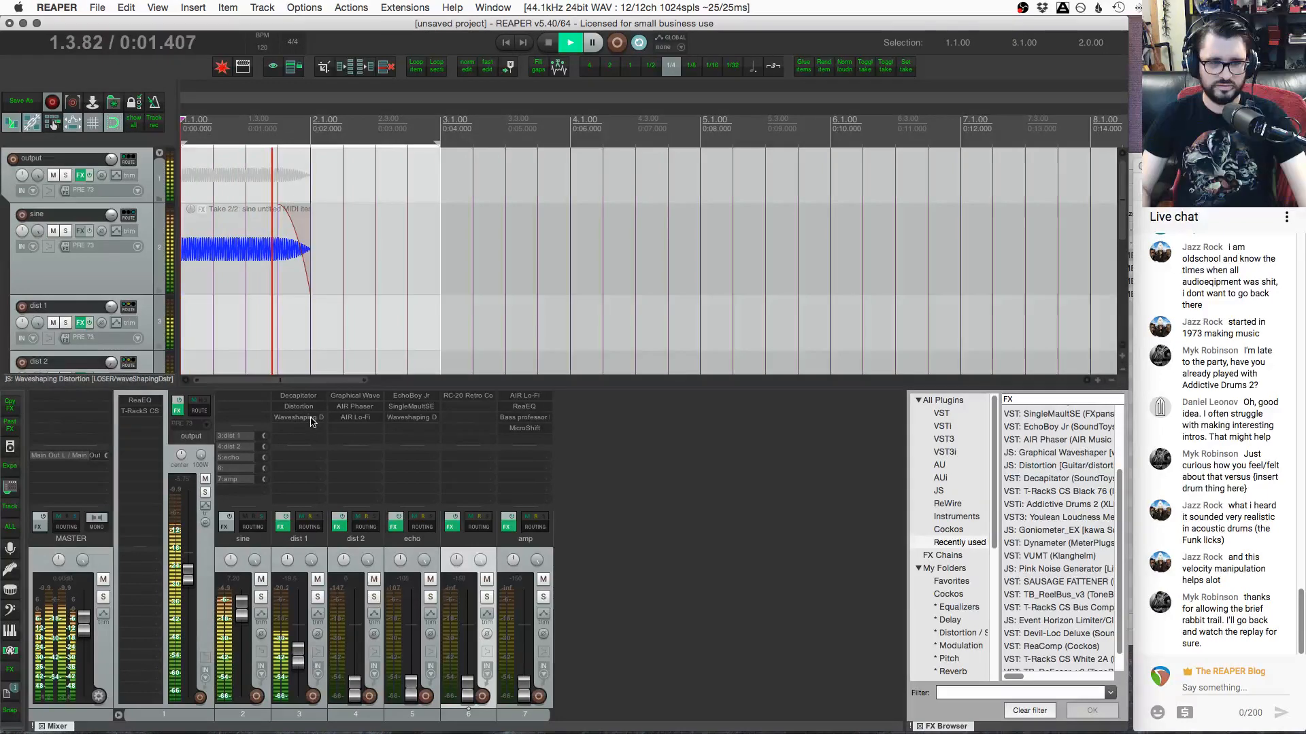
Audition the dist 2 track and inspect its Graphical Waveshaper, AIR Phaser and AIR Lo-Fi effects one by one
left_click(355, 395)
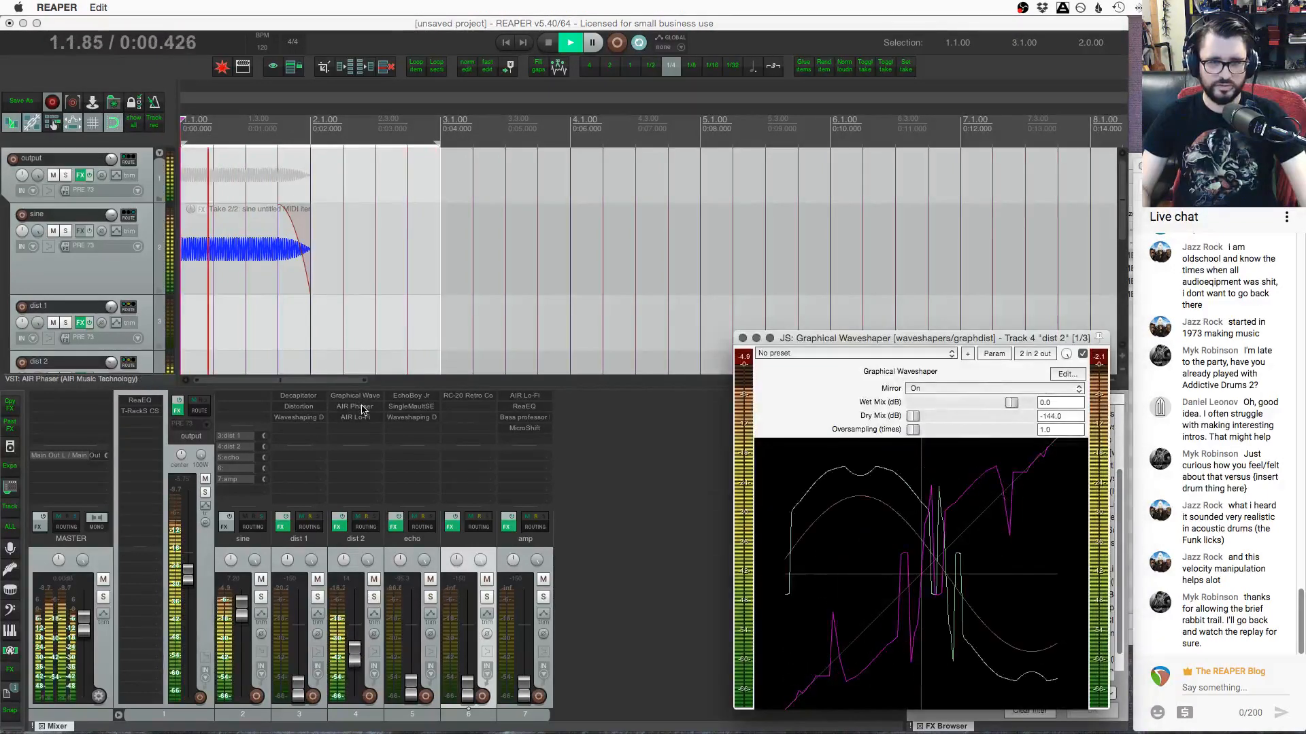
key("Escape")
left_click(360, 408)
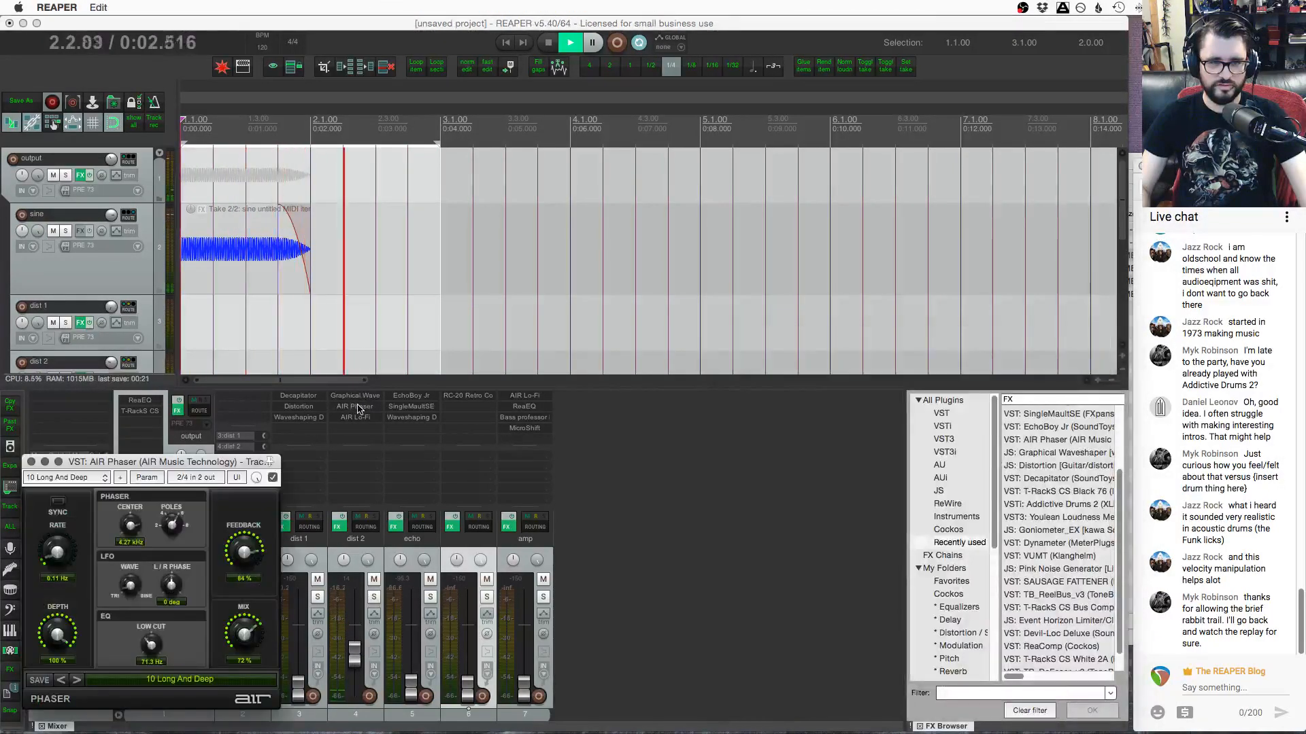
key("Escape")
left_click(352, 418)
key("Escape")
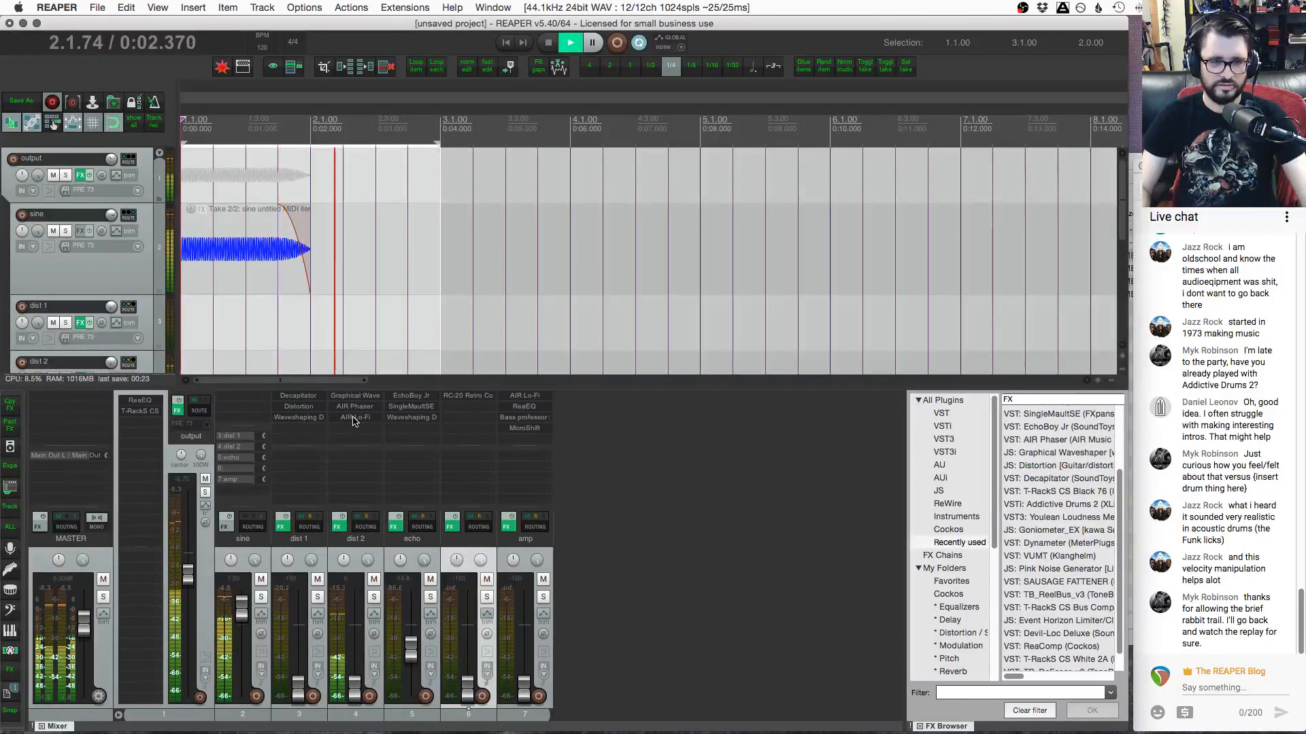
Show the echo track's EchoBoy Jr, SingleMaultSE and Waveshaping Distortion effects, arranging their windows clear of the mixer
left_click(408, 399)
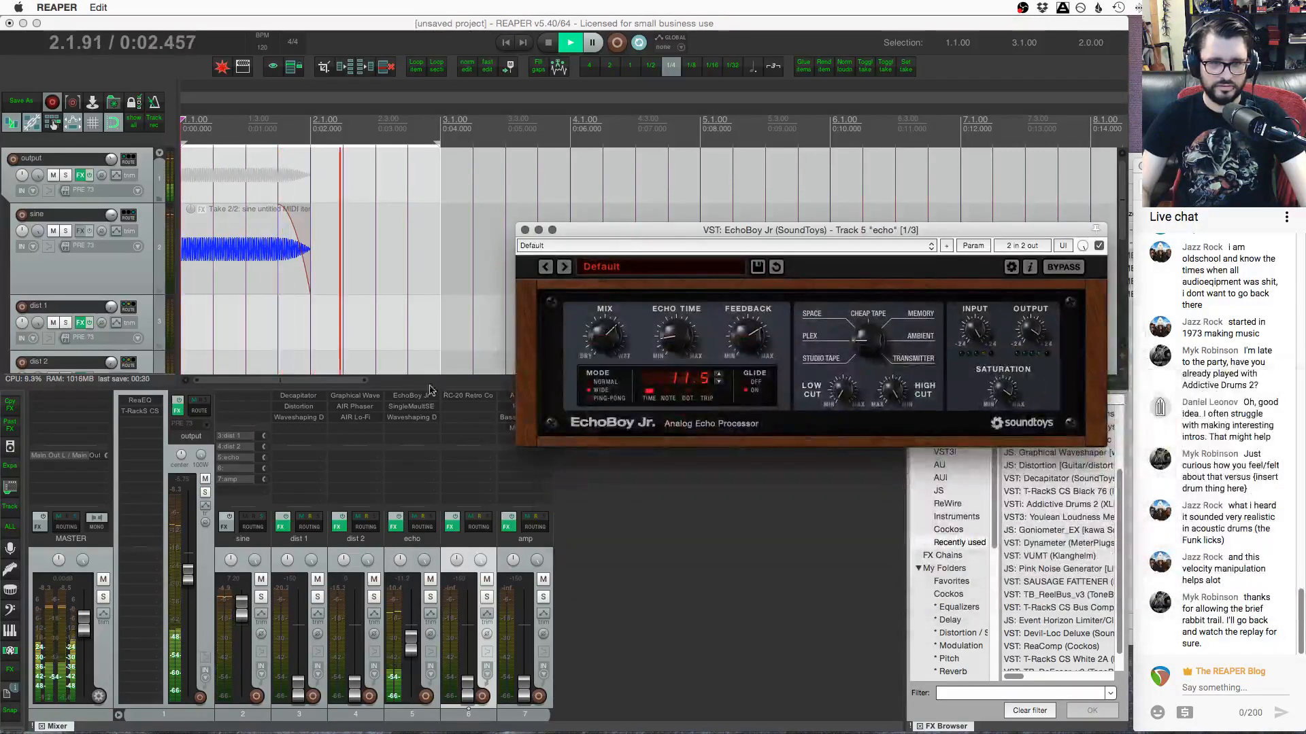
left_click(412, 406)
left_click_drag(153, 442, 703, 345)
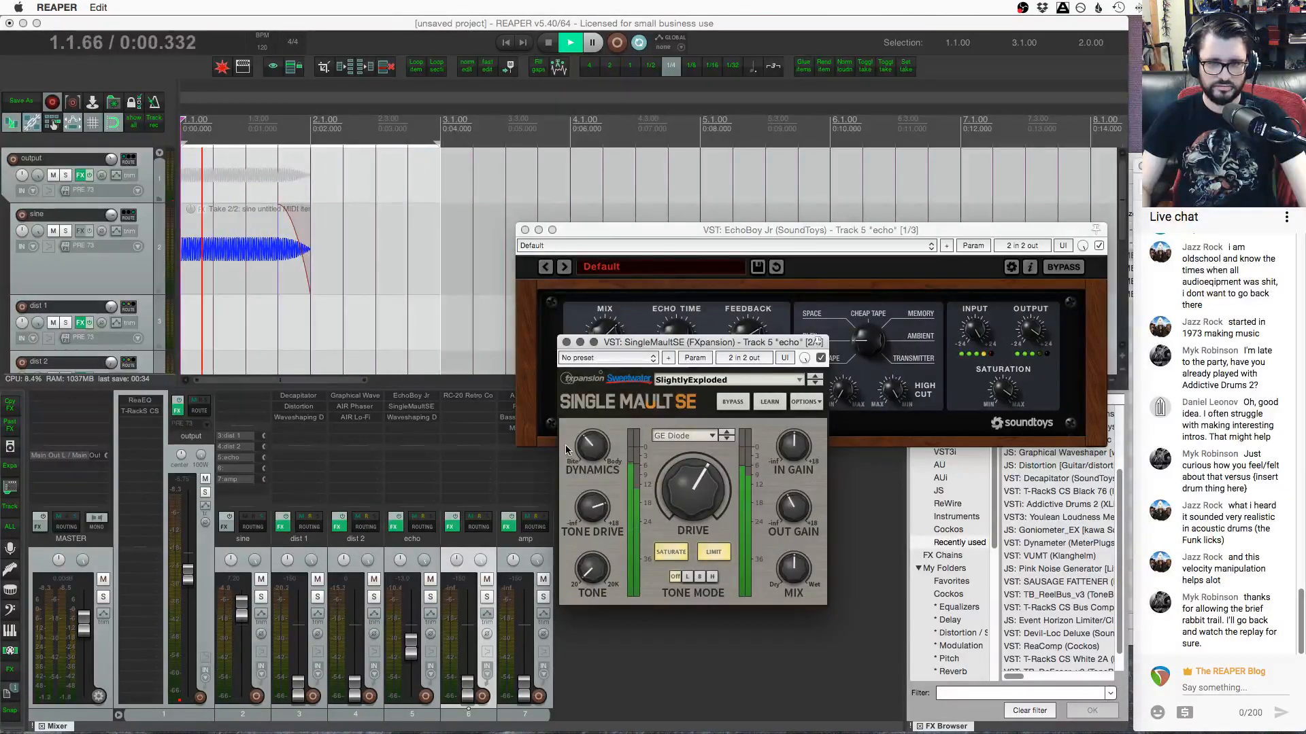
left_click(392, 425)
left_click_drag(290, 519, 797, 401)
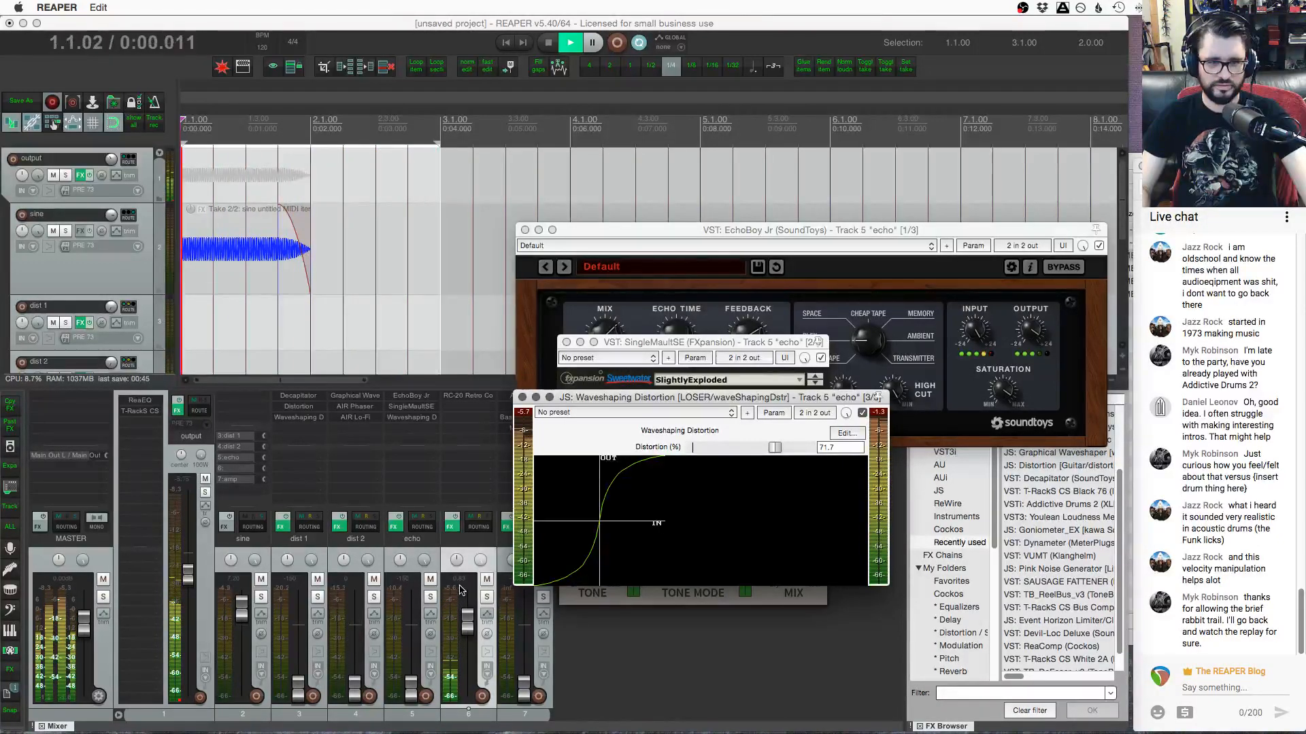
Open RC-20 Retro Color, dismiss the preset browser, set the distortion type to Zap, raise its Flux and set Distort to 91%
left_click(468, 395)
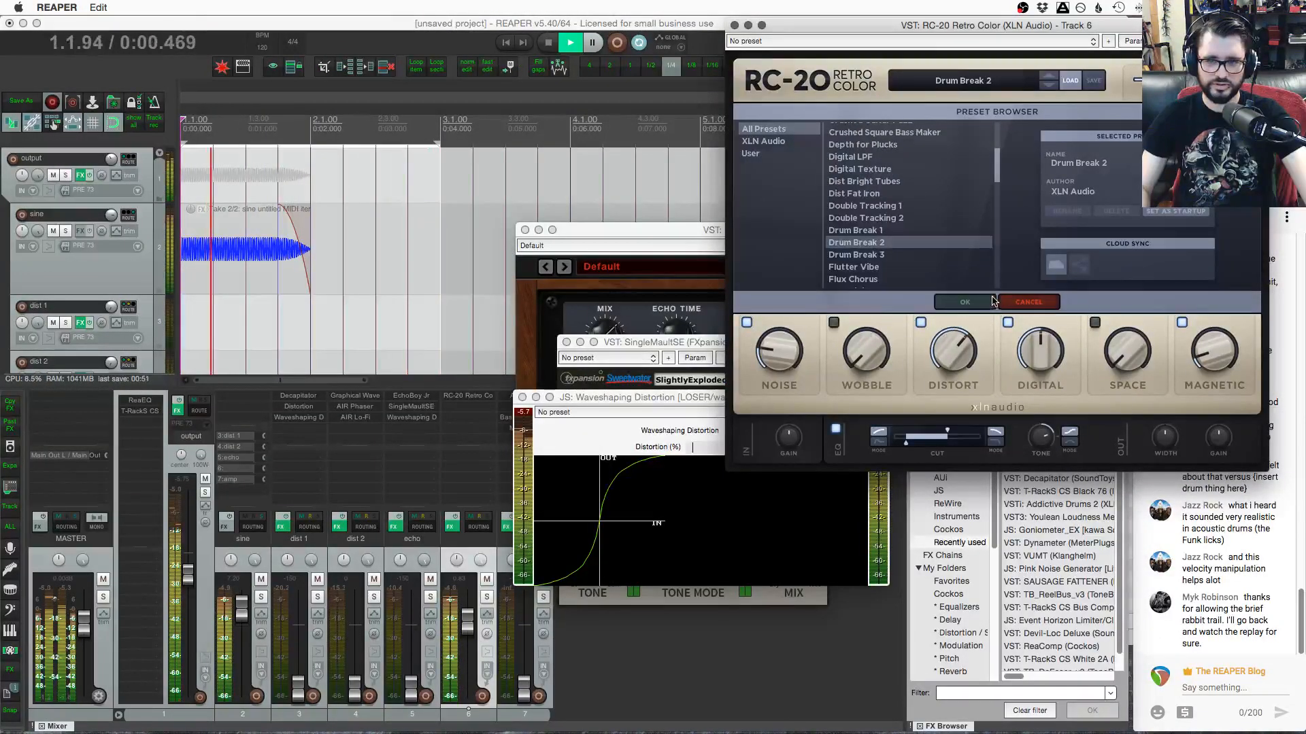
left_click(889, 358)
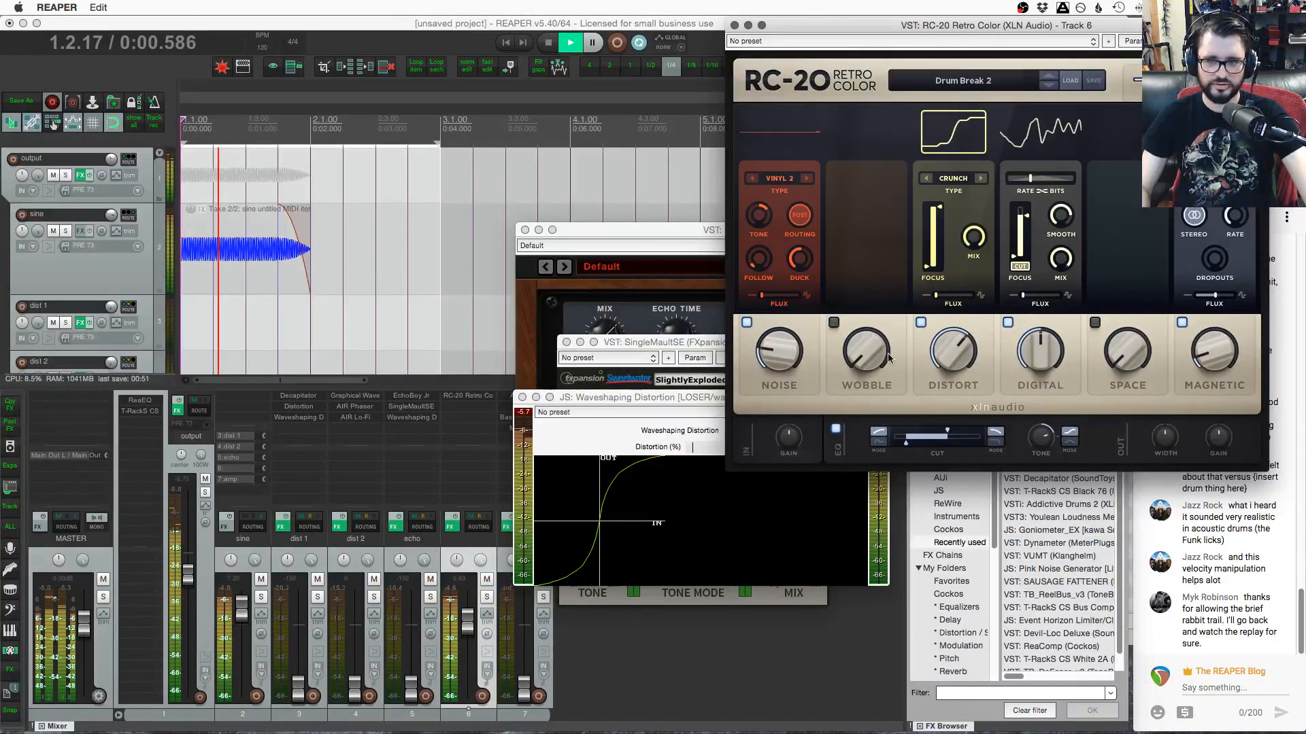
left_click(980, 178)
mouse_move(930, 258)
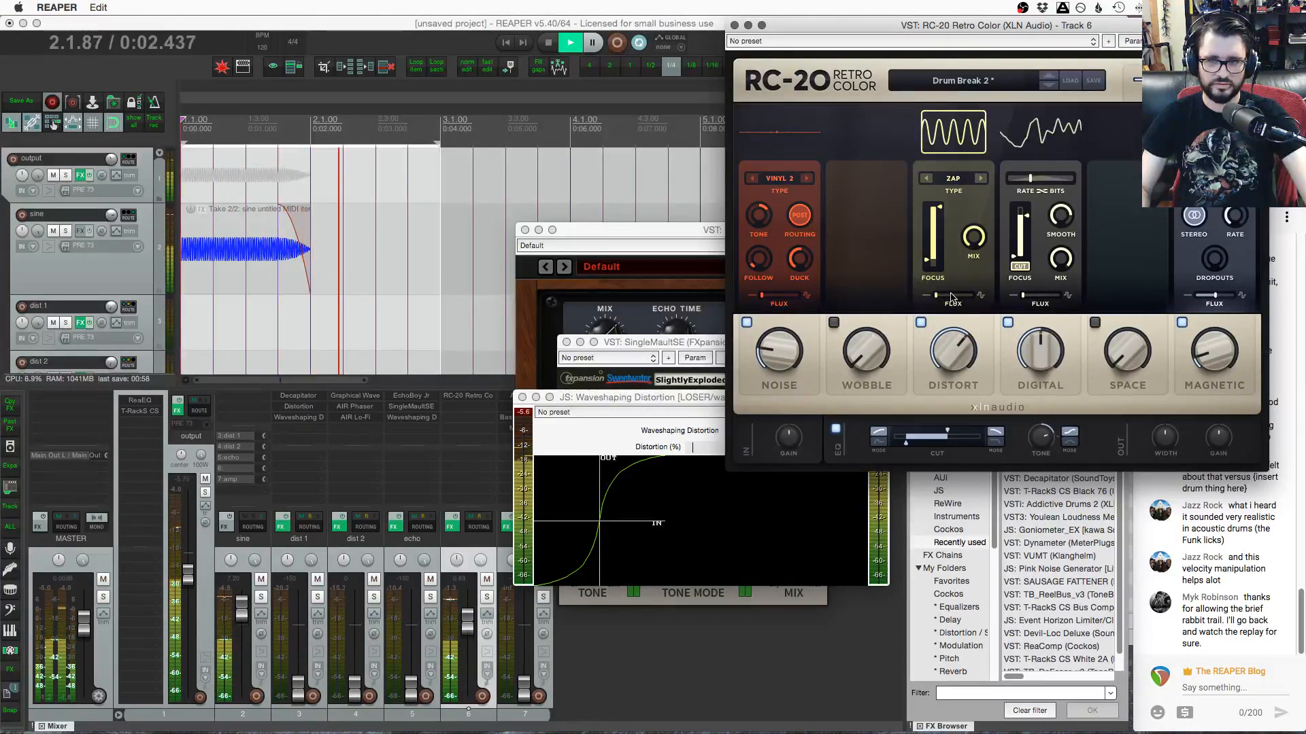
left_click_drag(955, 302, 958, 288)
left_click_drag(971, 348, 967, 366)
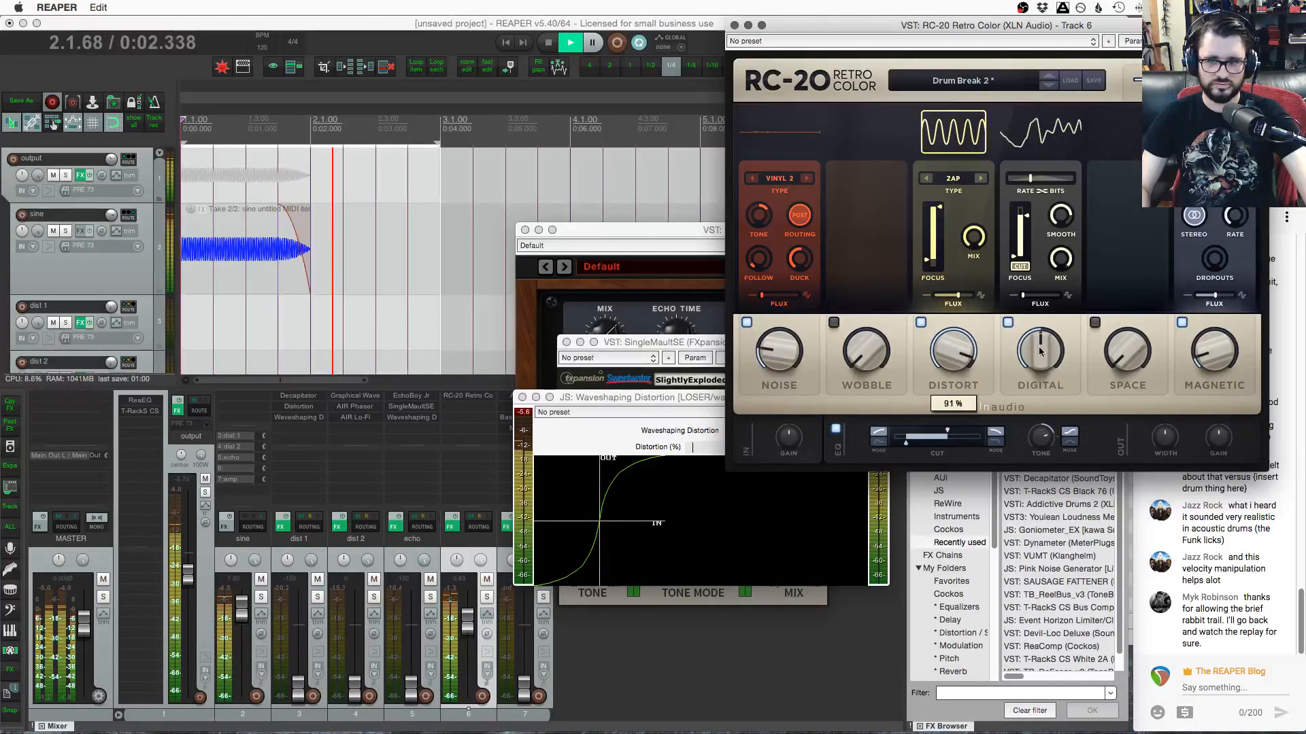
Raise RC-20's Digital amount, shift its Rate/Bits balance towards Bits, and close all open effect windows
mouse_move(1039, 341)
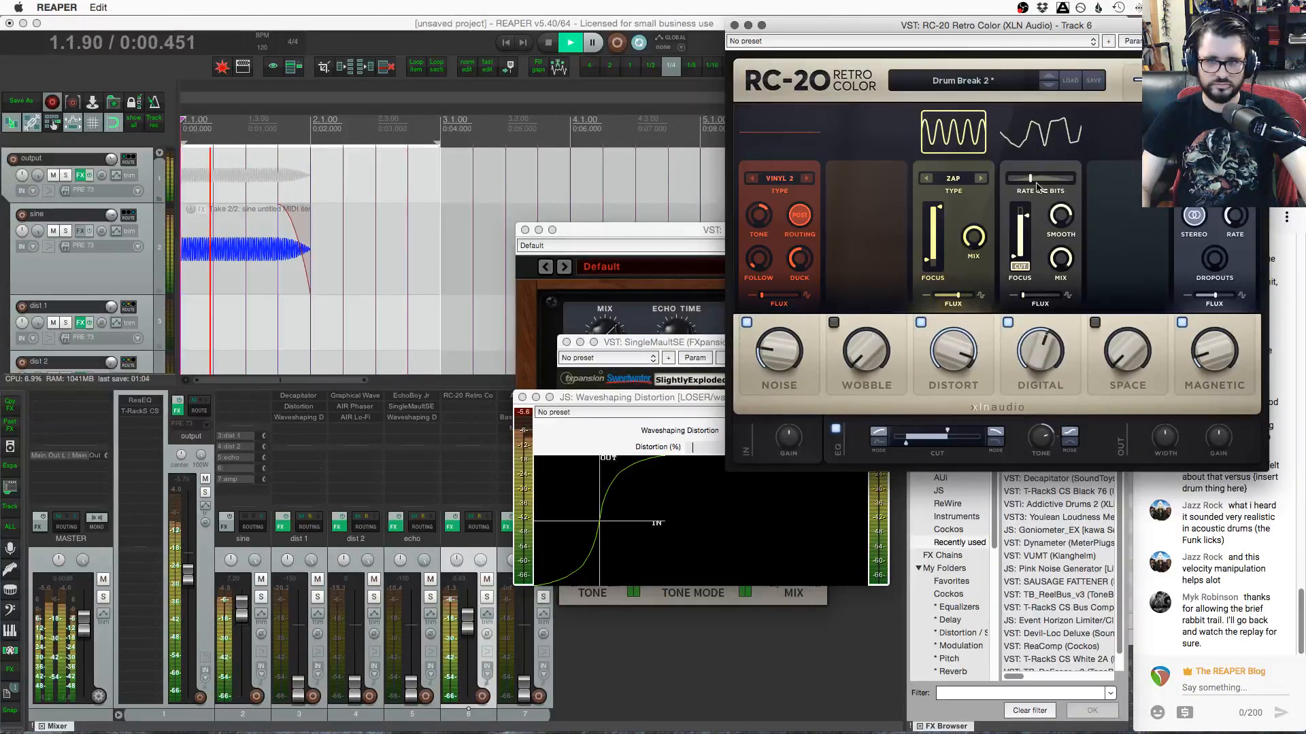
mouse_move(1041, 180)
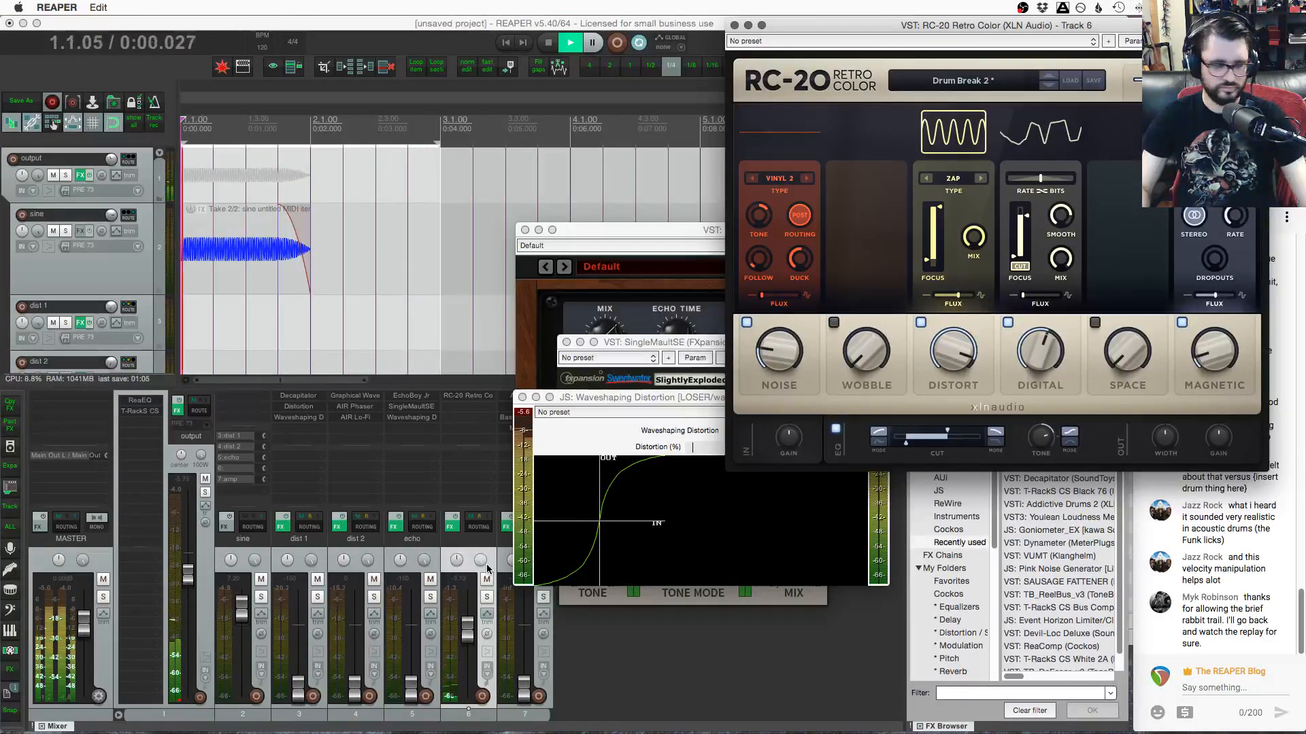
left_click(620, 634)
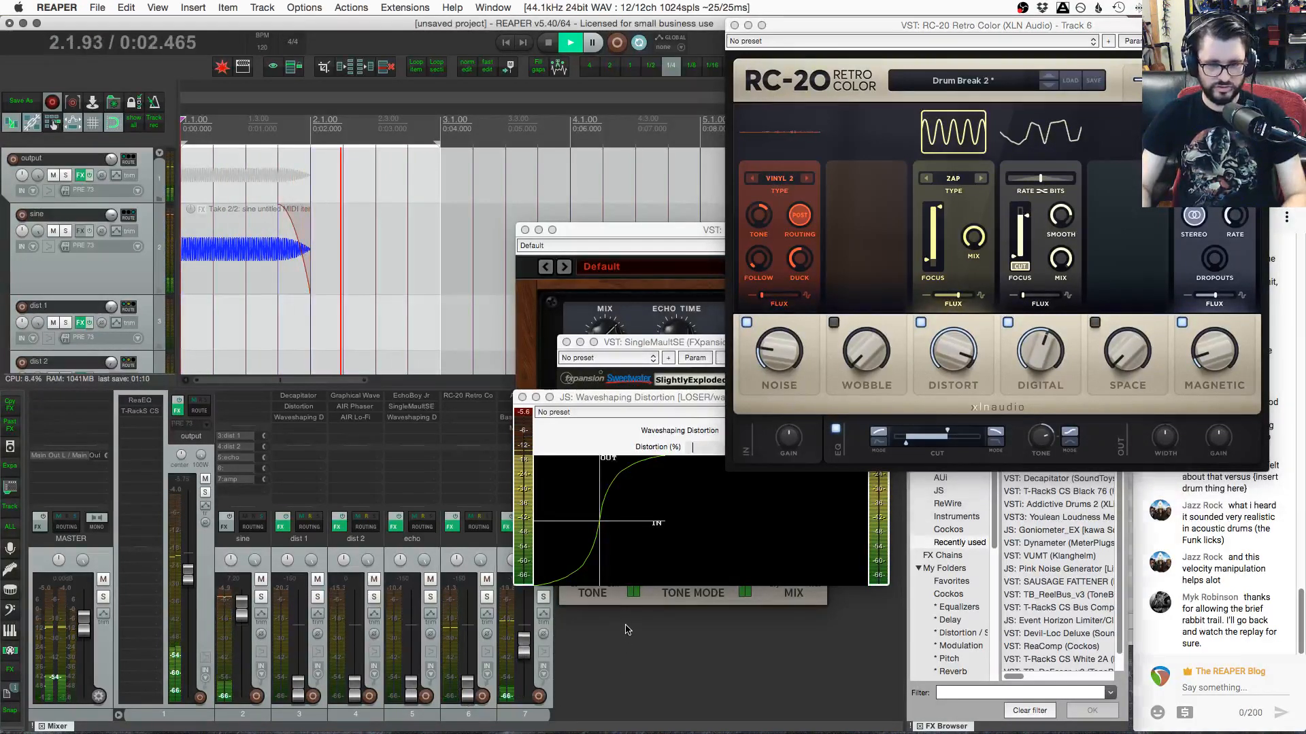
key("Escape")
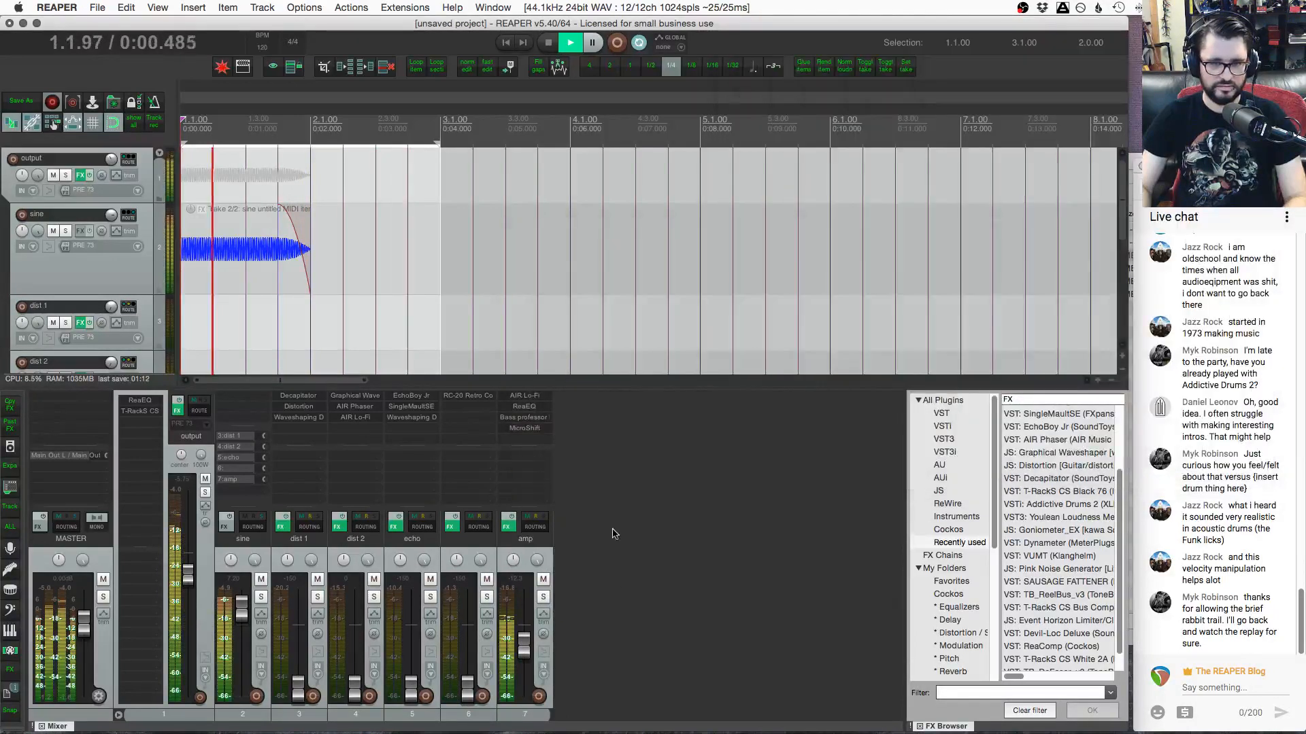
Inspect the amp track's AIR Lo-Fi, ReaEQ, Bass professor MK2 and MicroShift effects during playback, and close their windows
left_click(533, 396)
left_click(525, 407)
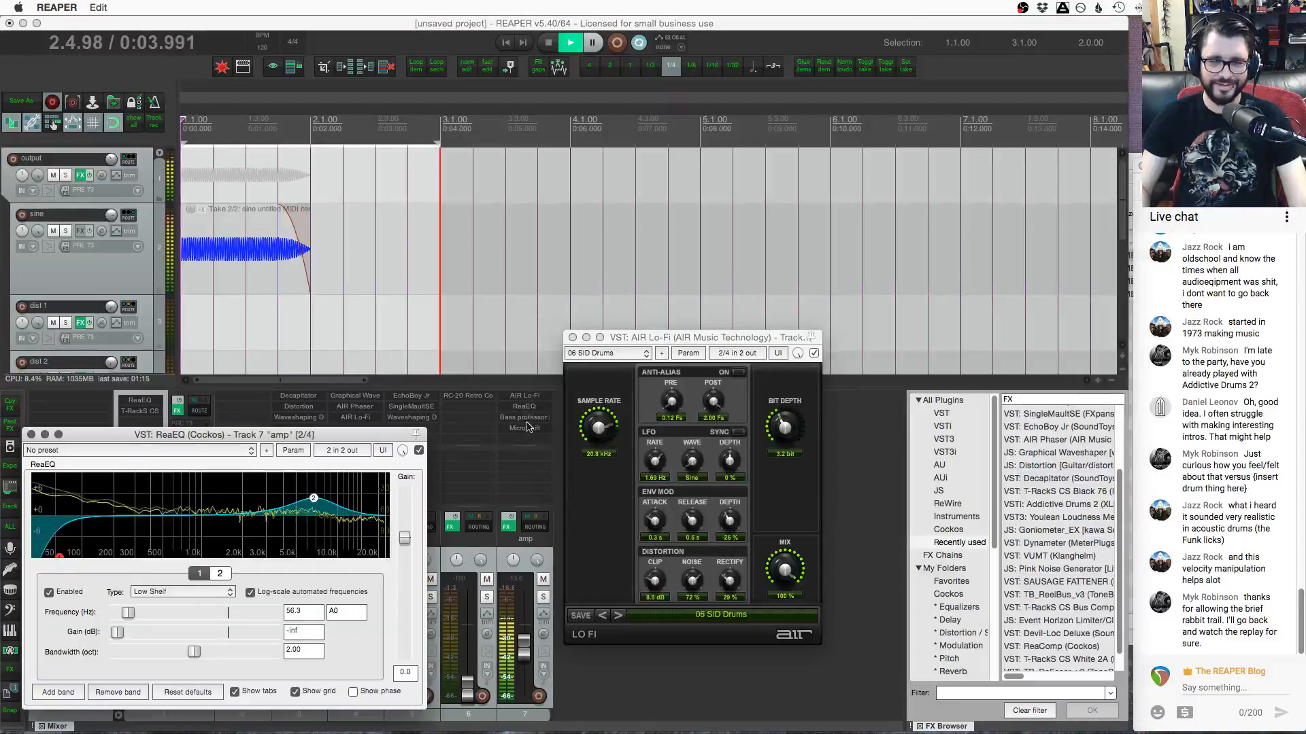
left_click(529, 418)
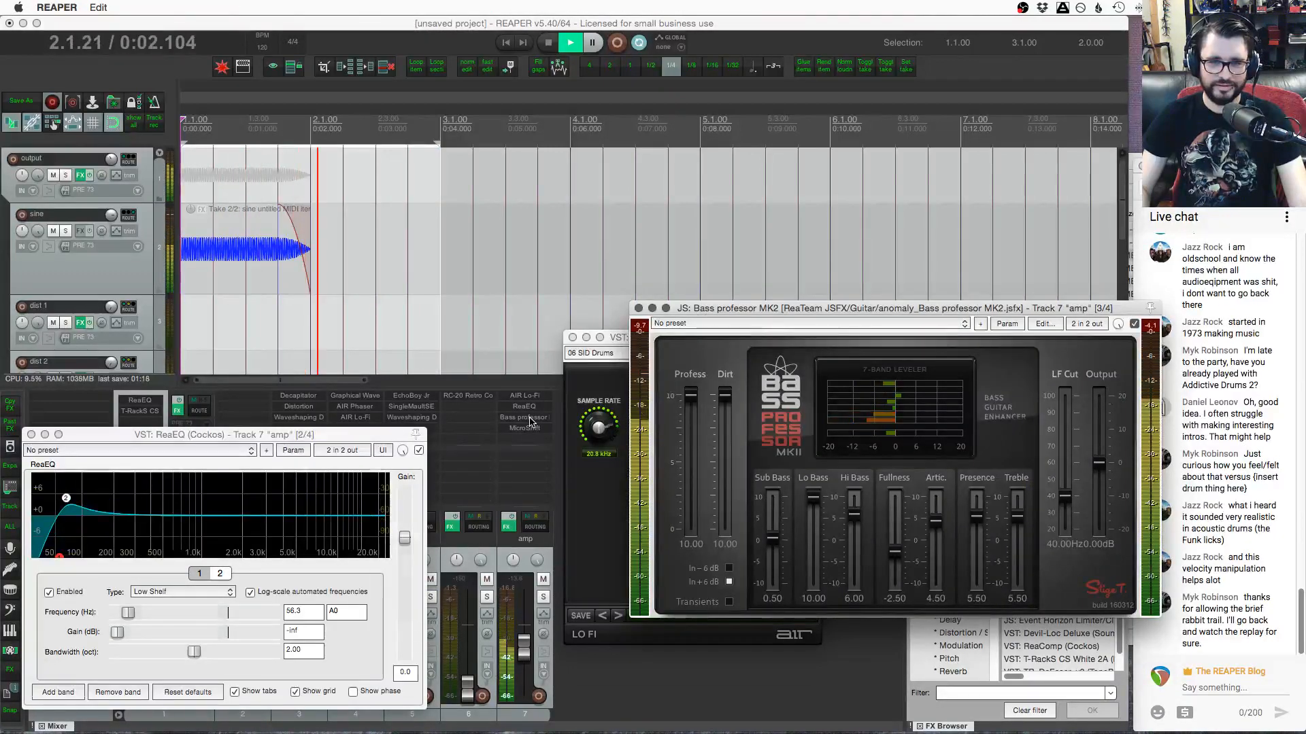
left_click(530, 420)
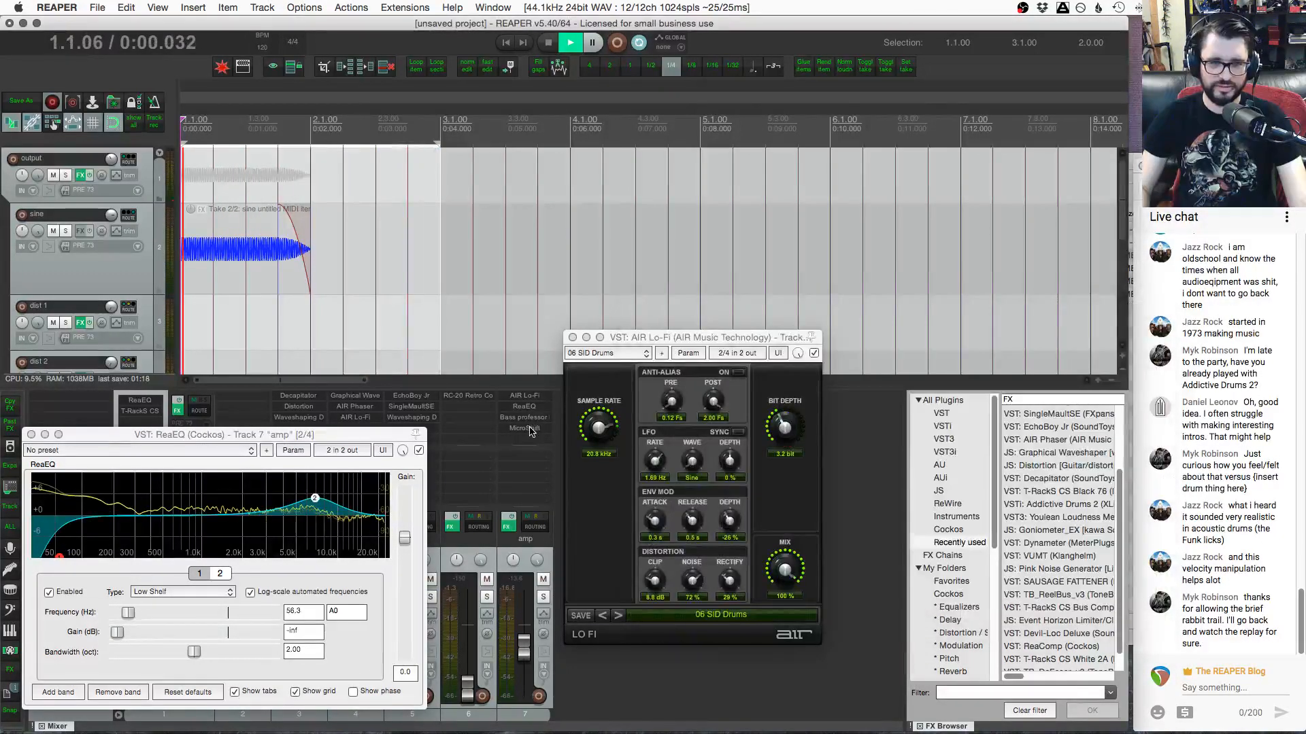
left_click(531, 429)
left_click(527, 428)
left_click(525, 395)
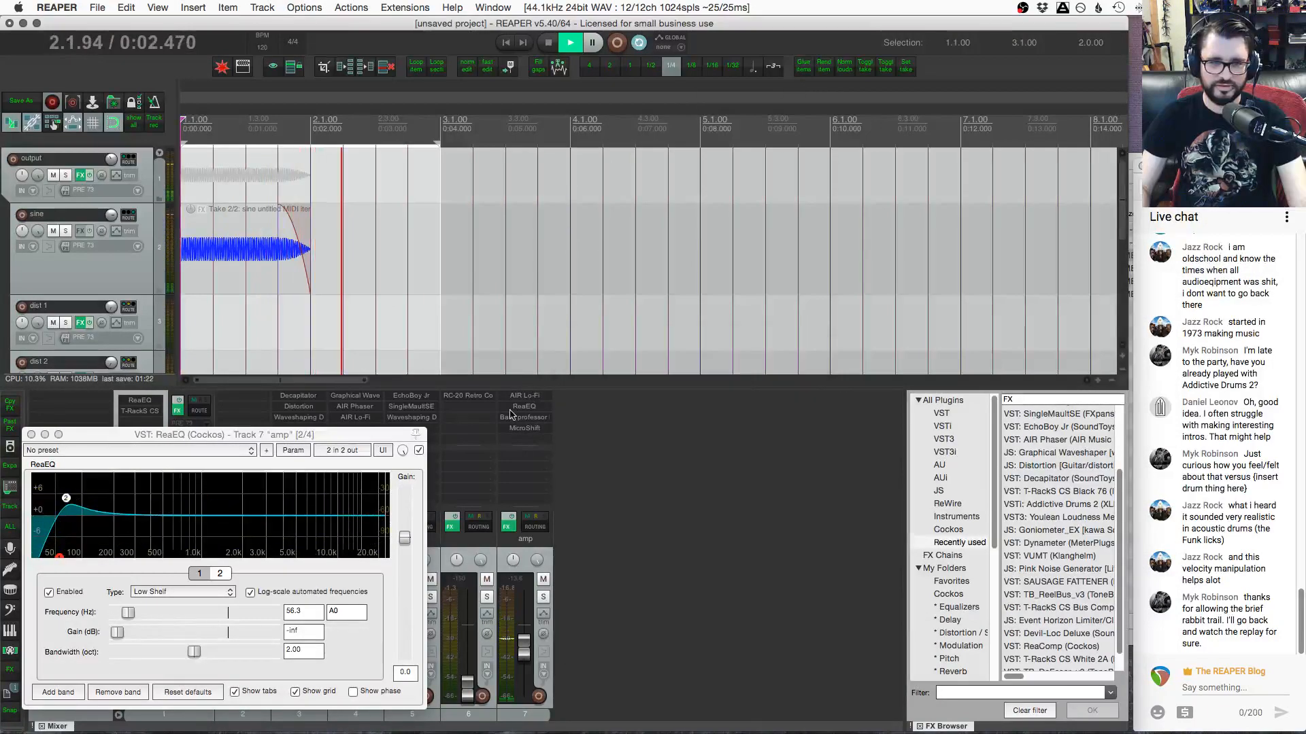
left_click(312, 445)
key("Escape")
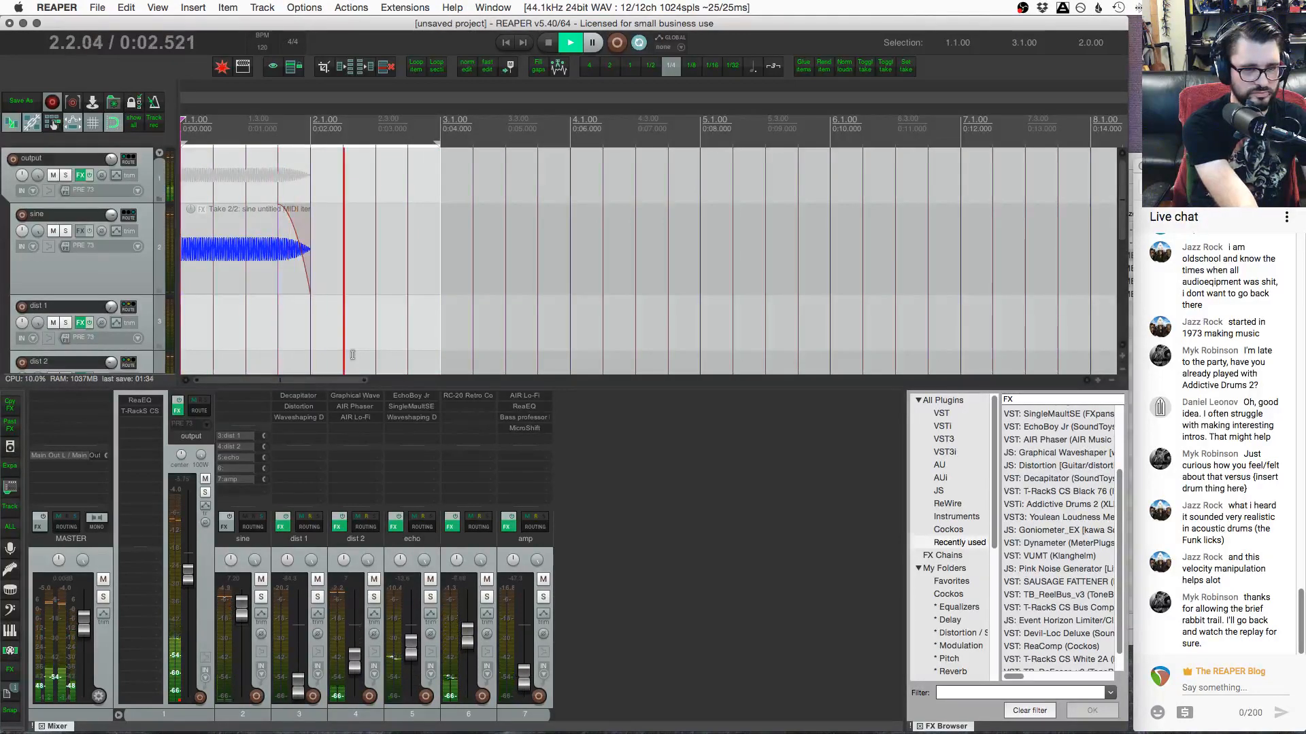
Show the T-RackS CS Black 76 limiter on the output track and move its window clear of the mixer
left_click(140, 412)
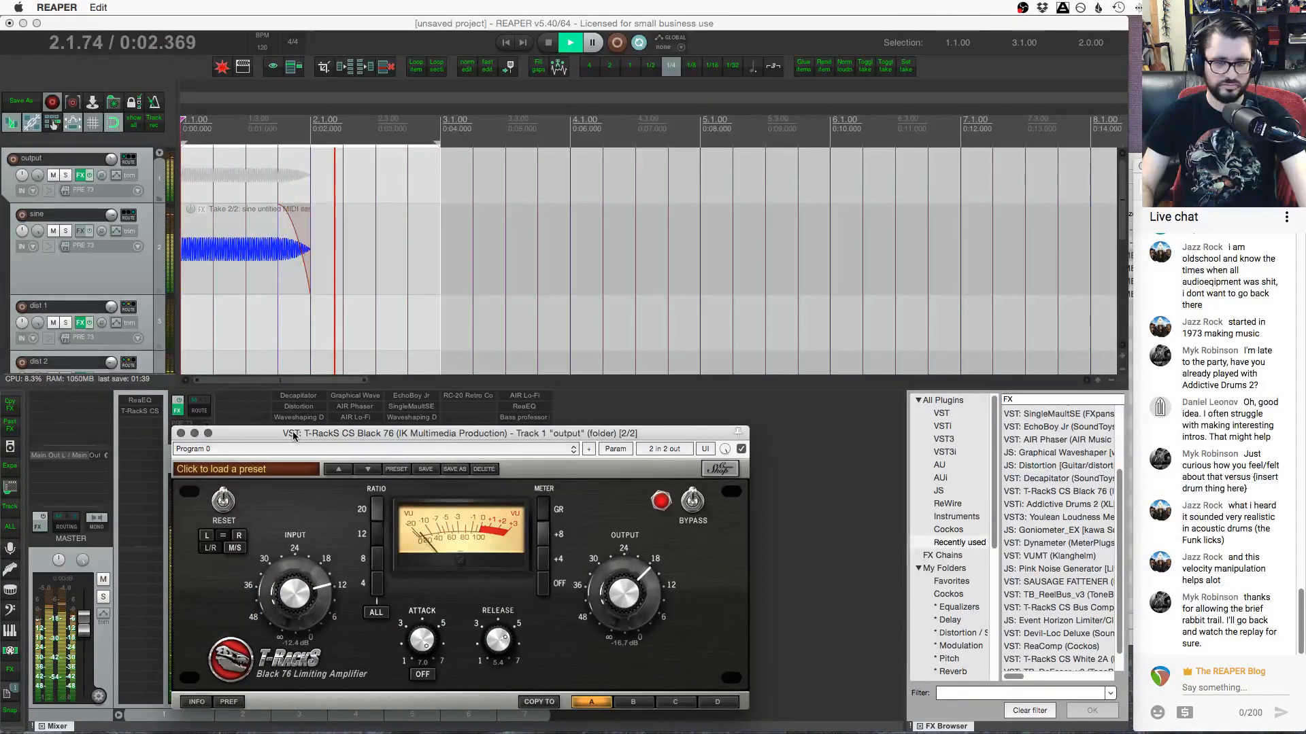
left_click_drag(293, 436, 623, 141)
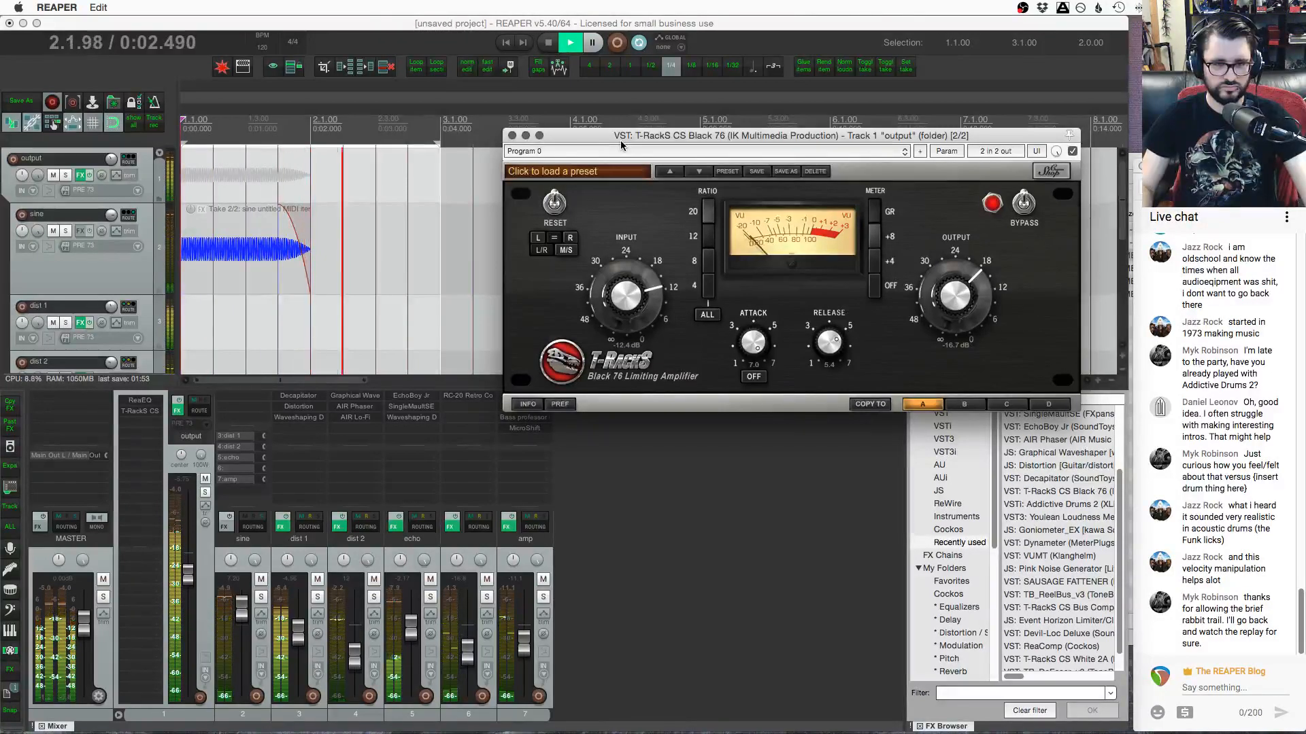
Close the limiter window, stop playback, copy the faded sine item to 2.2.00 and shorten the copy to one beat
left_click(512, 135)
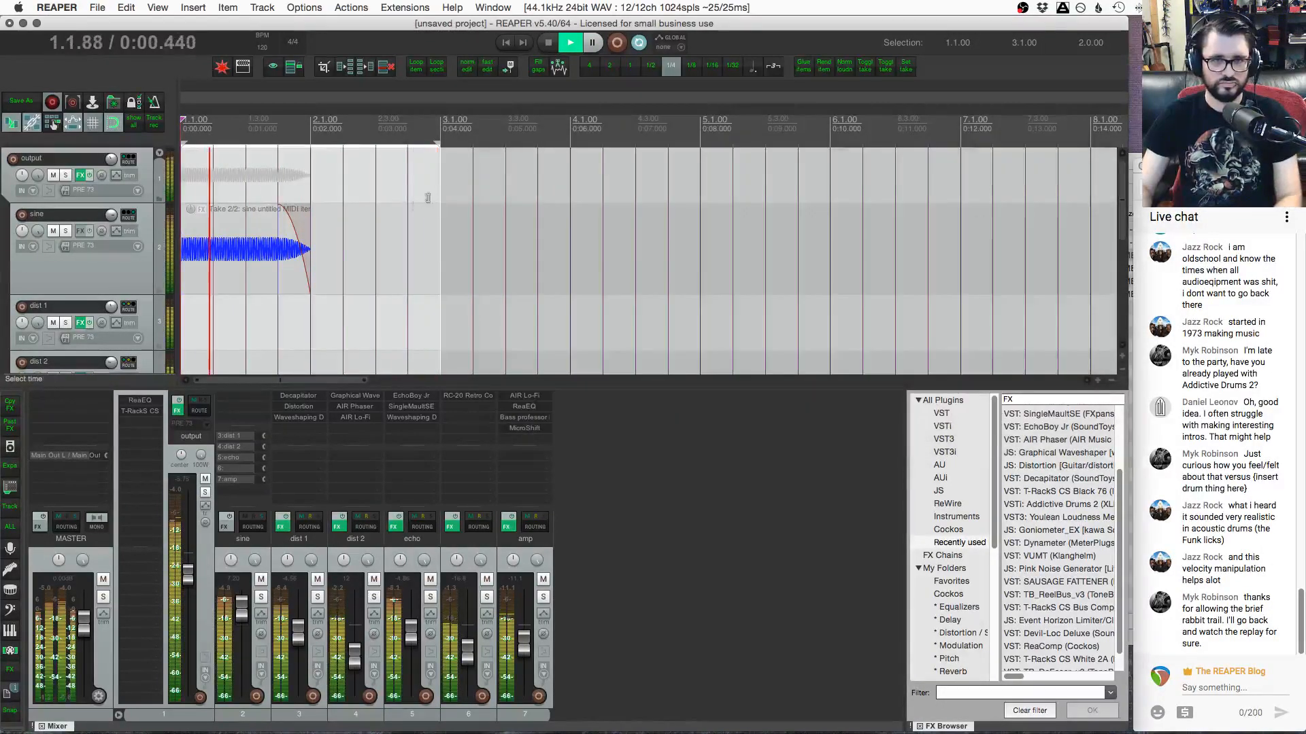
left_click(327, 256)
scroll(329, 266, "up", 4)
left_click(318, 262)
key("space")
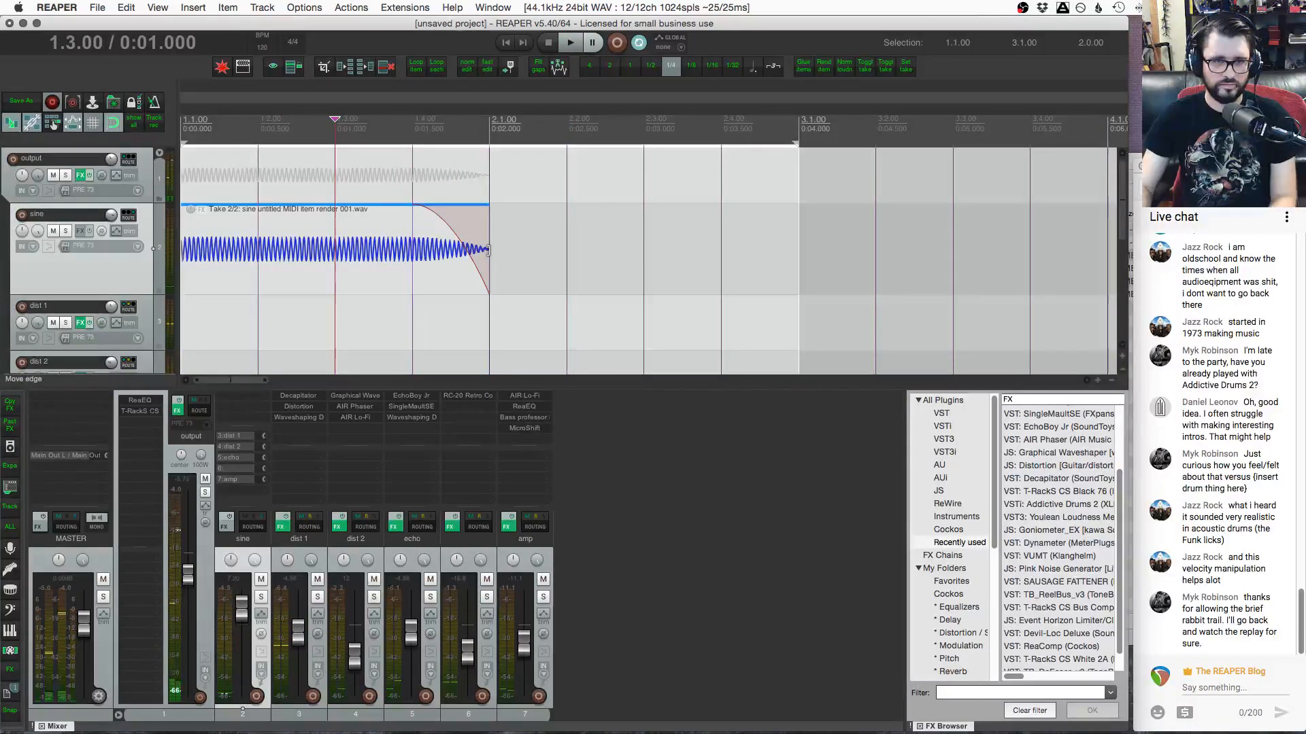
left_click_drag(306, 272, 689, 285)
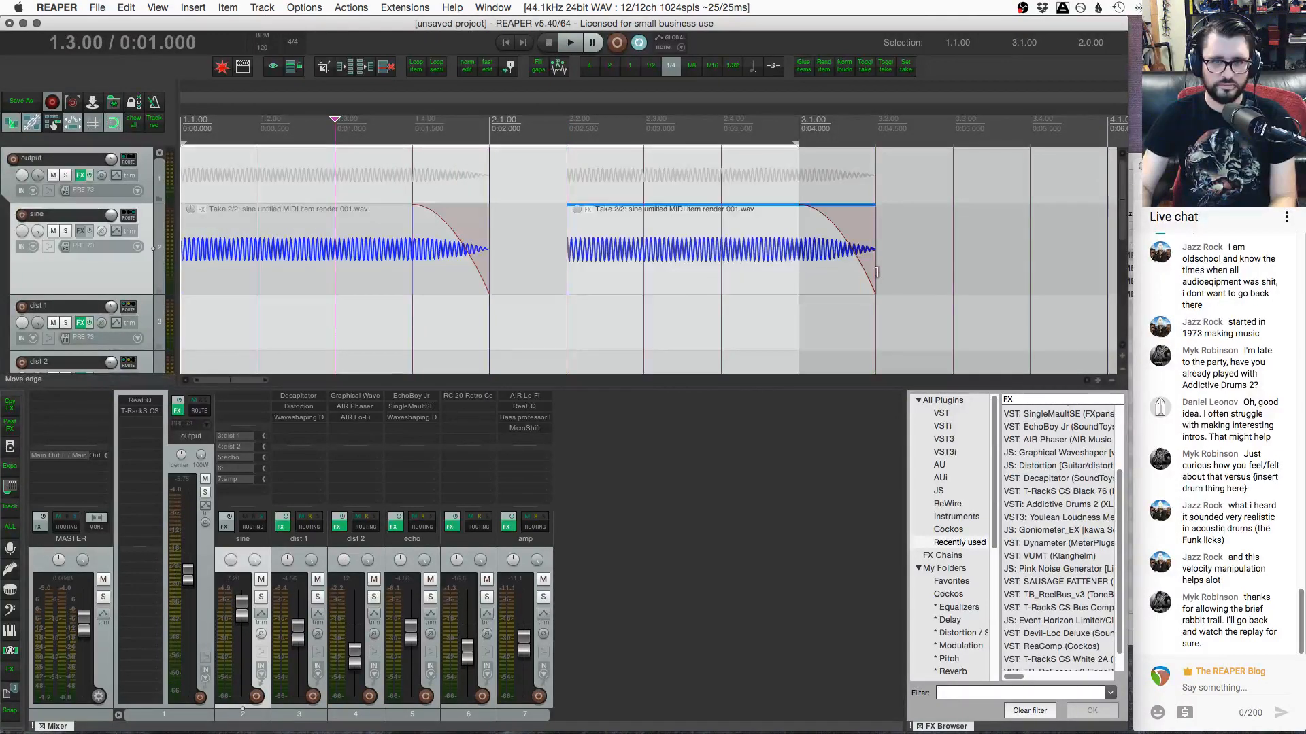
left_click_drag(877, 272, 833, 268)
Repeat the short sine note on the sine track at 2.4.00, 3.2.00 and 3.4.00
left_click_drag(729, 272, 884, 274)
scroll(877, 273, "down", 3)
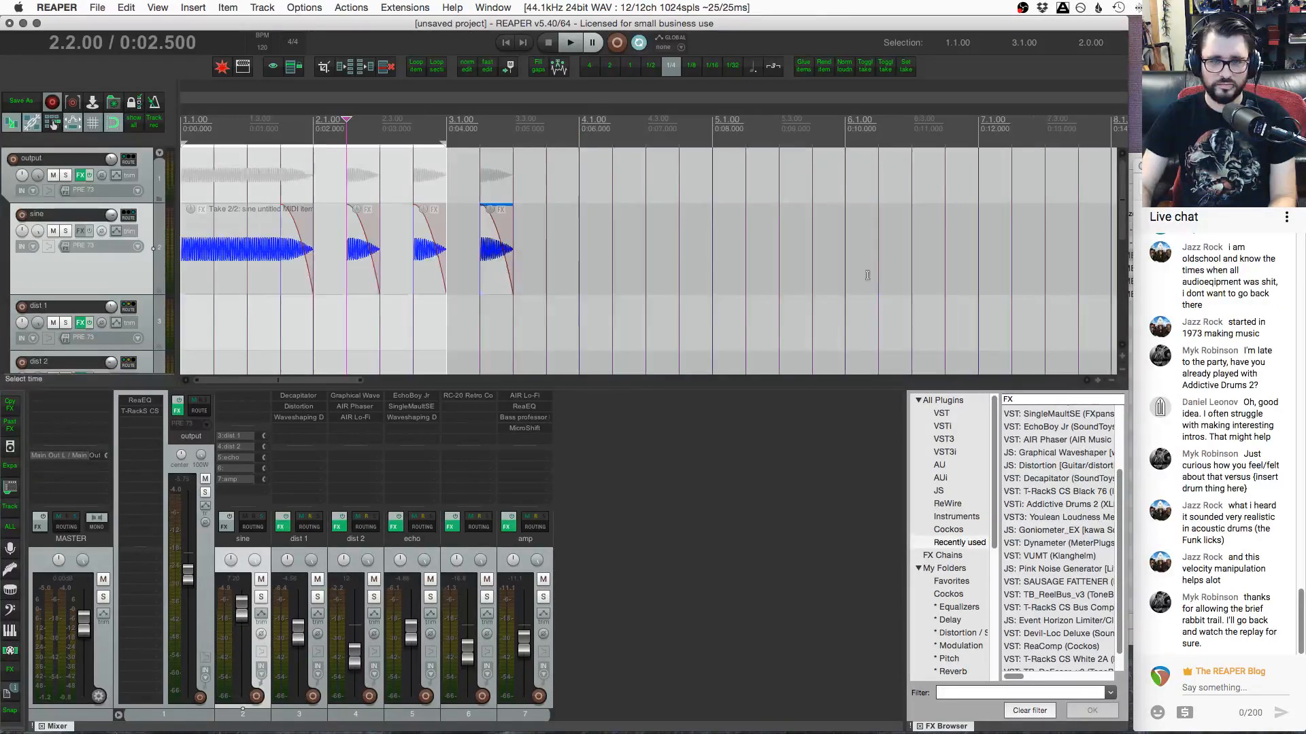
left_click_drag(496, 293, 568, 285)
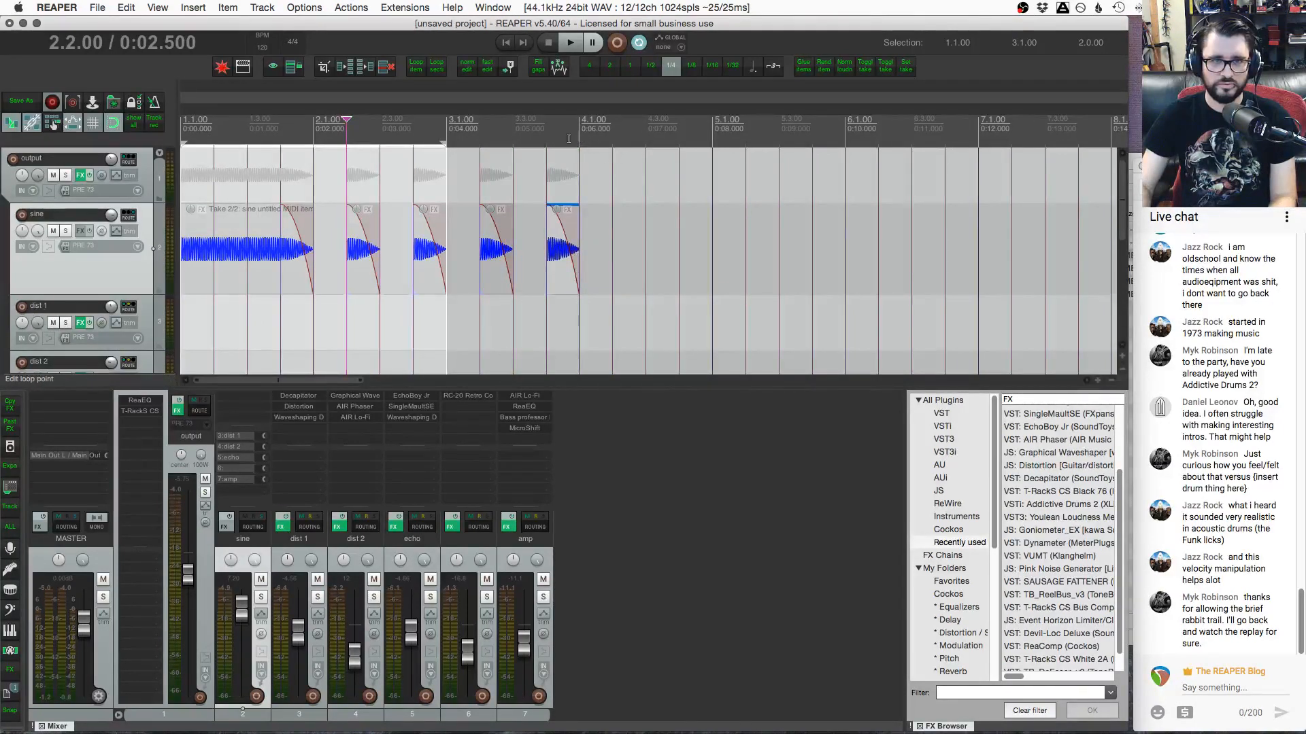
Extend the loop to 4.1.00, play it, and move the short note at 2.4.00 one beat earlier
key("super+a")
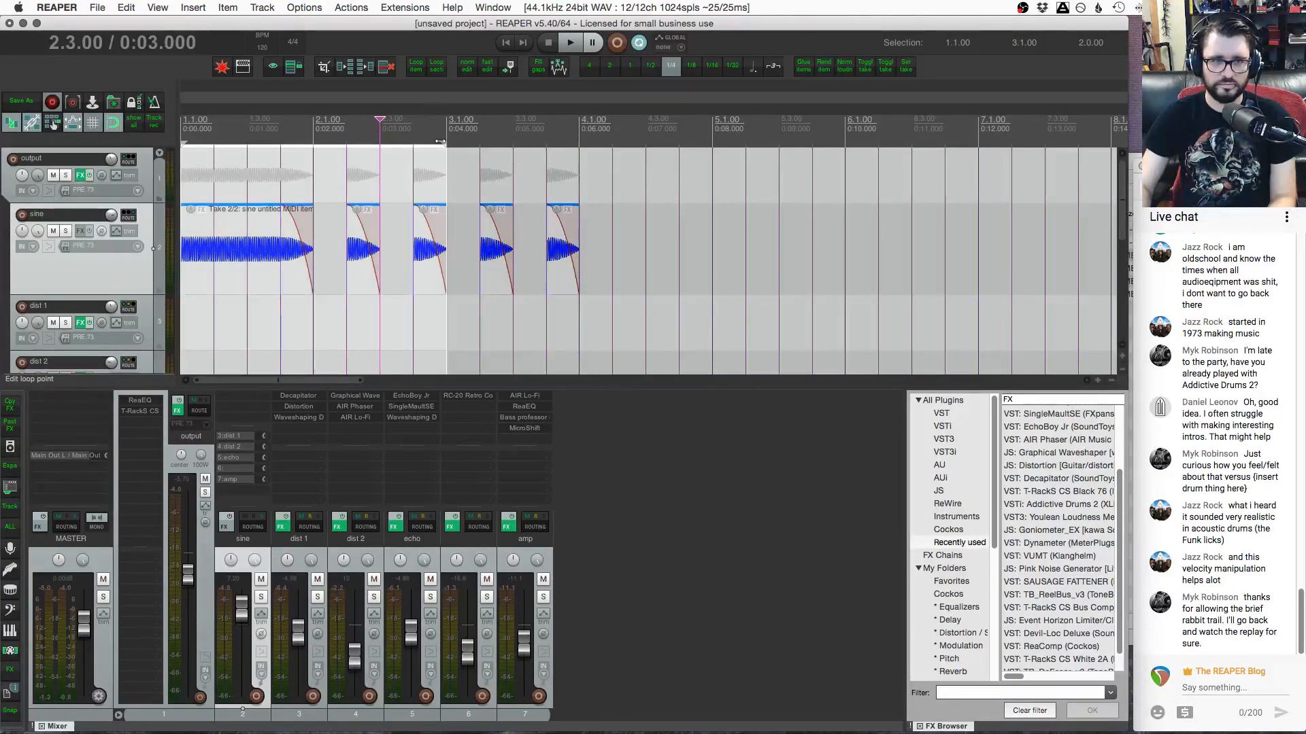
left_click_drag(440, 141, 576, 146)
key("space")
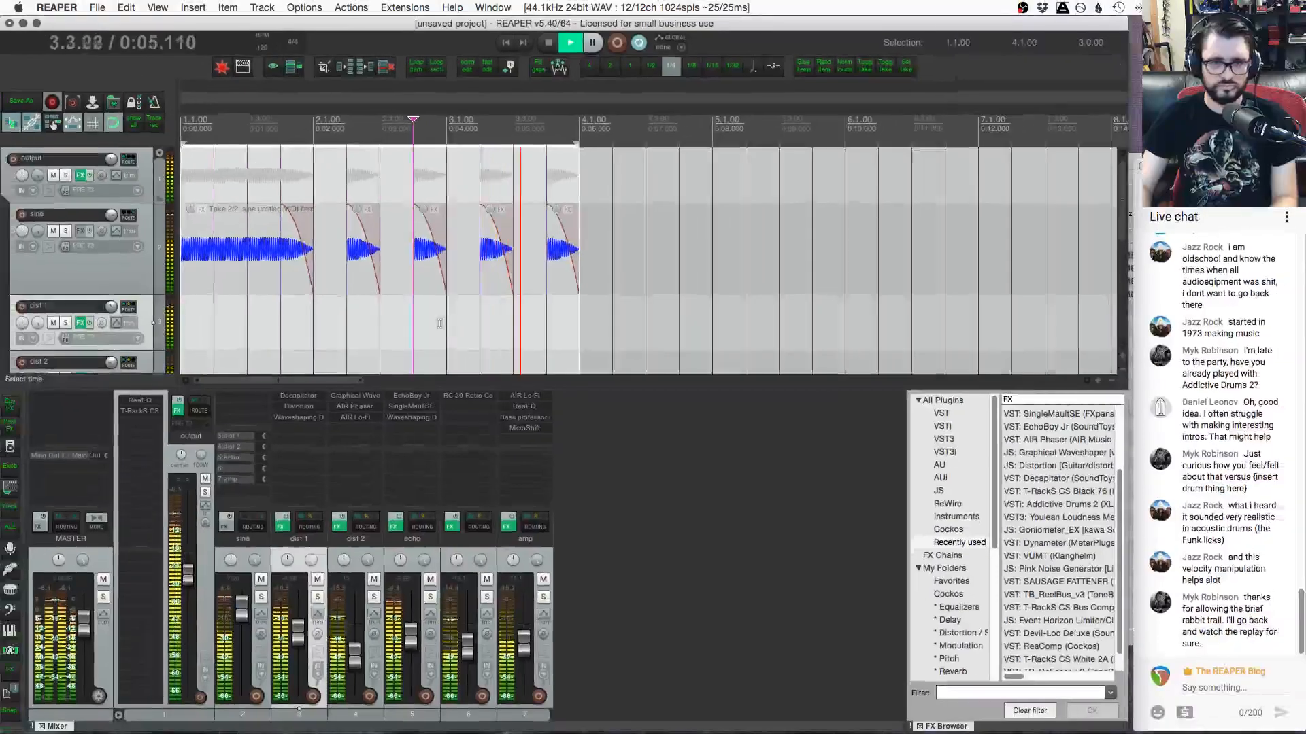
scroll(450, 324, "up", 5)
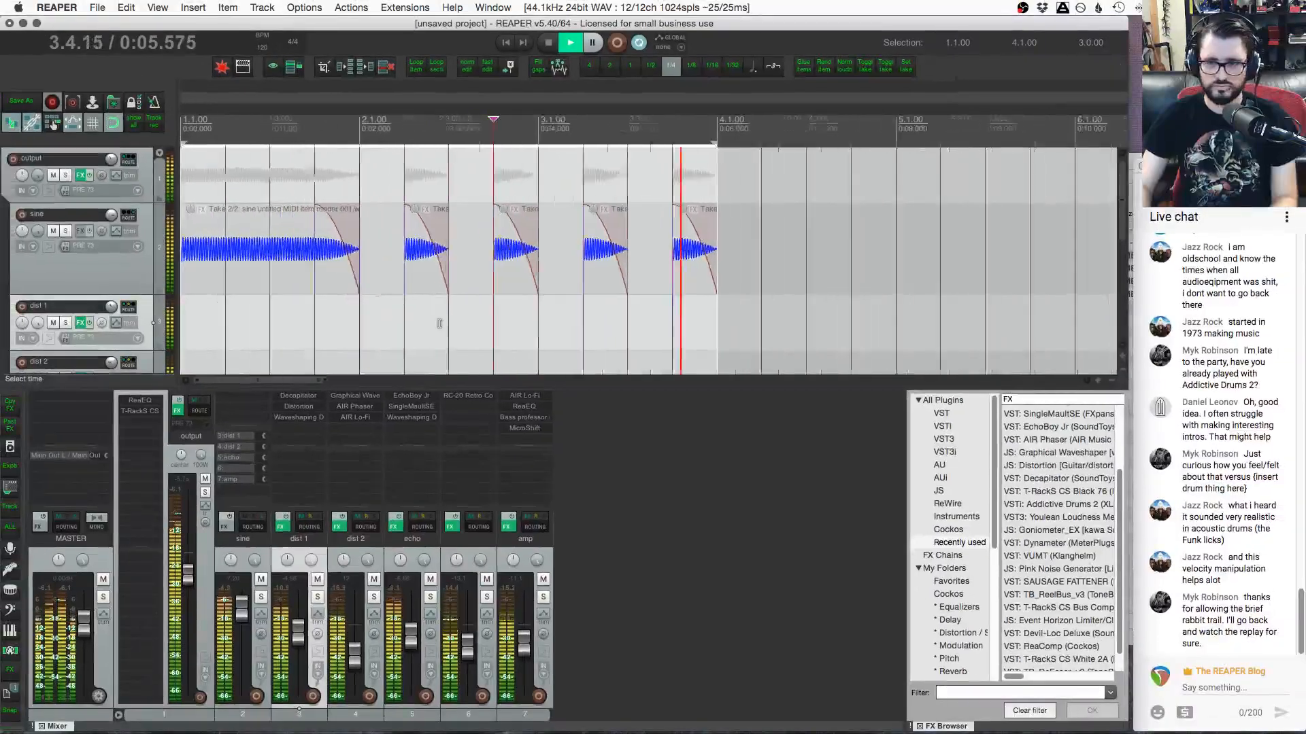
left_click_drag(698, 273, 616, 278)
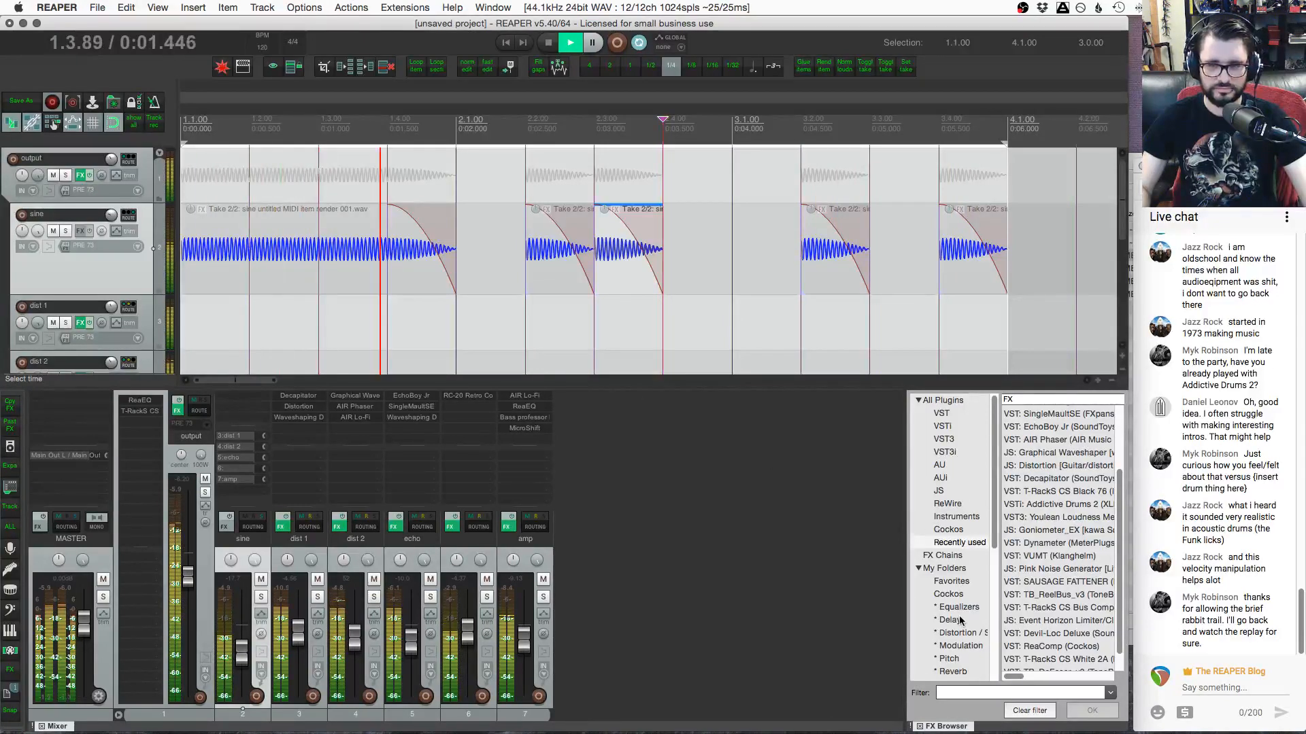
Find the reverb plug-ins in the FX browser and add Protoverb to the output track after the limiter
scroll(960, 620, "down", 6)
left_click(960, 439)
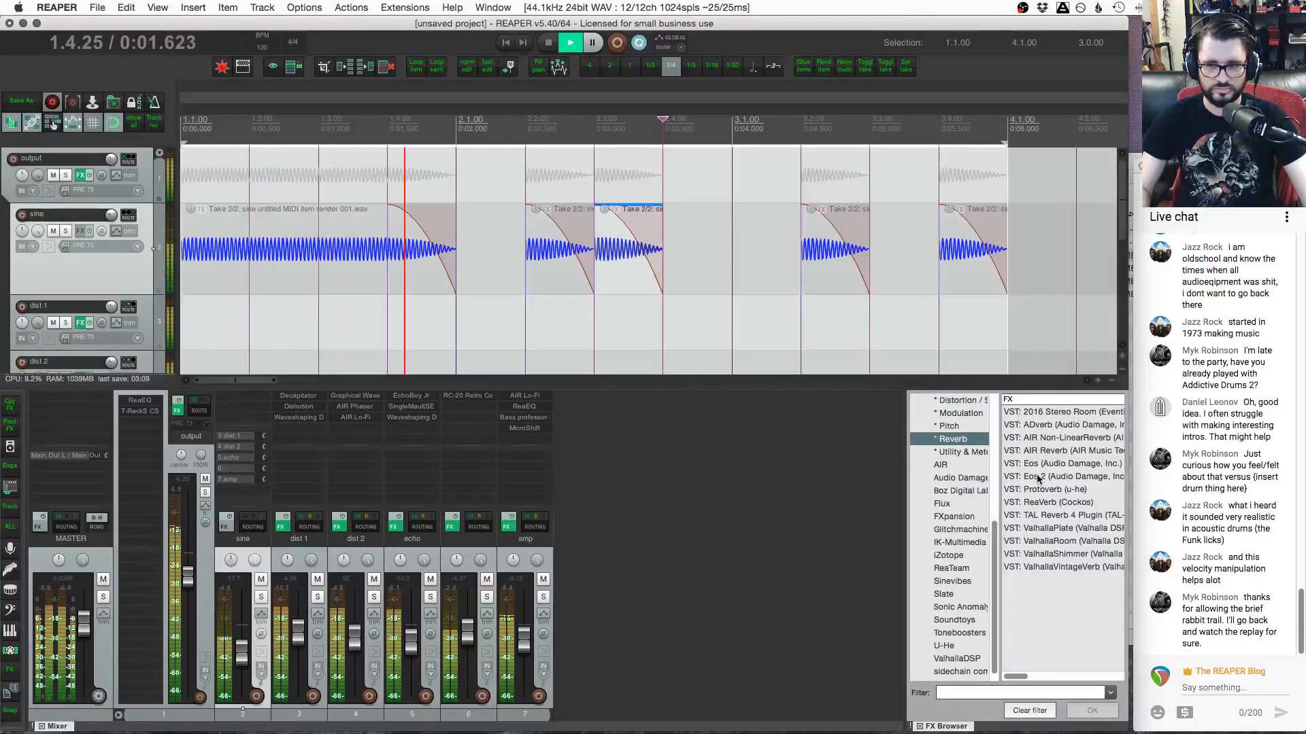
left_click_drag(1038, 489, 225, 466)
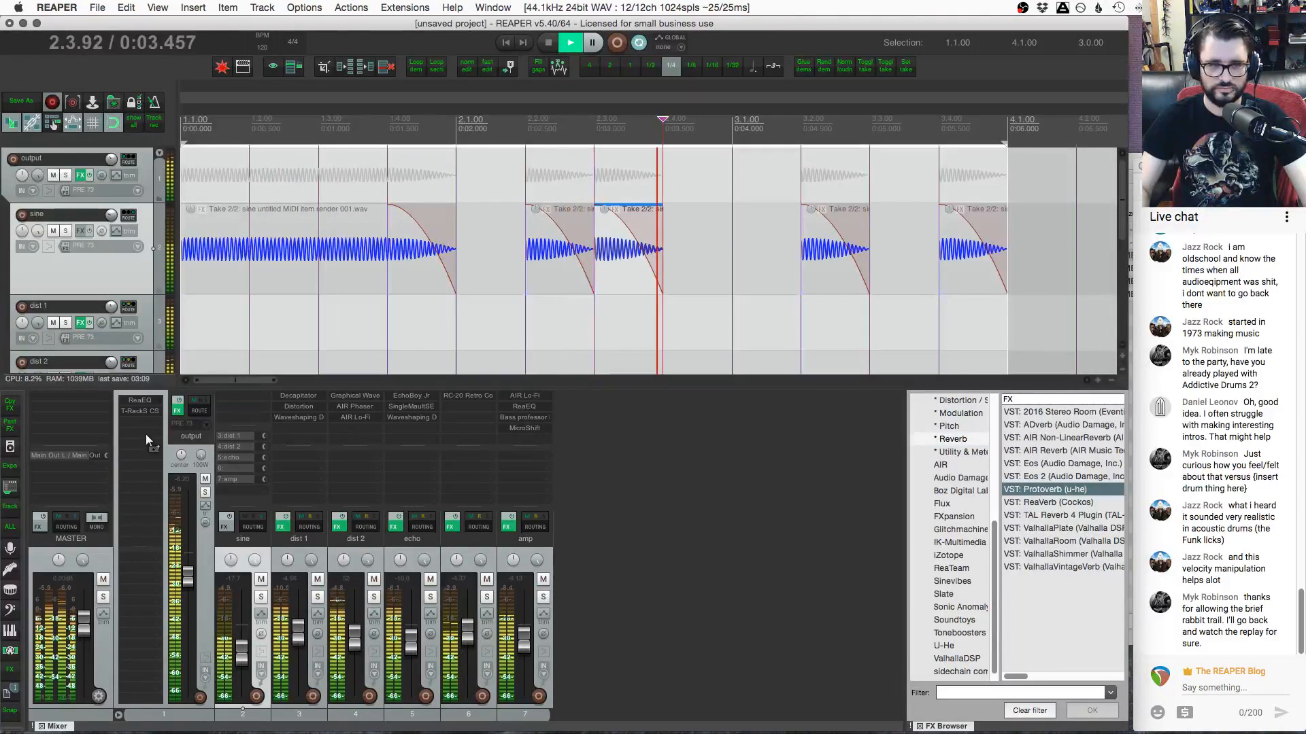
left_click_drag(146, 434, 146, 435)
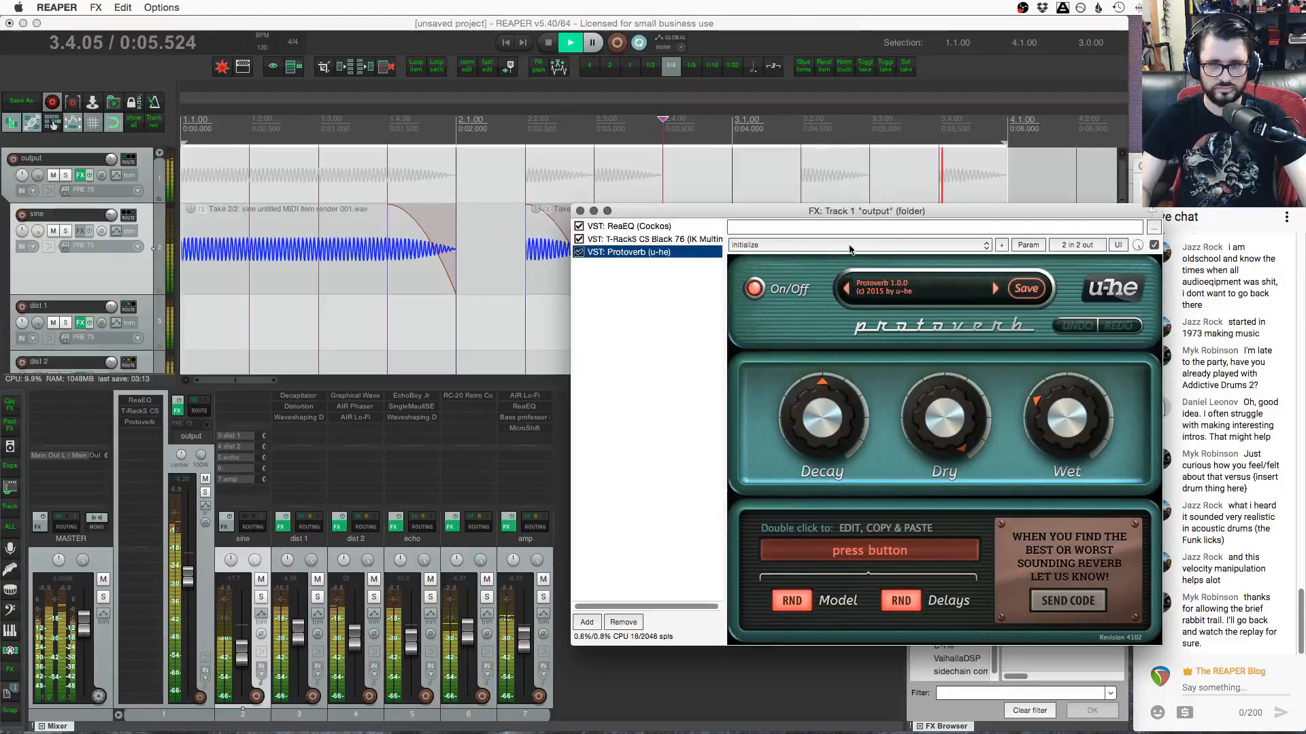
Load Protoverb's Claustrophobic_agz preset, lower the plug-in's overall wet mix to about 44%, and close its window
left_click(875, 291)
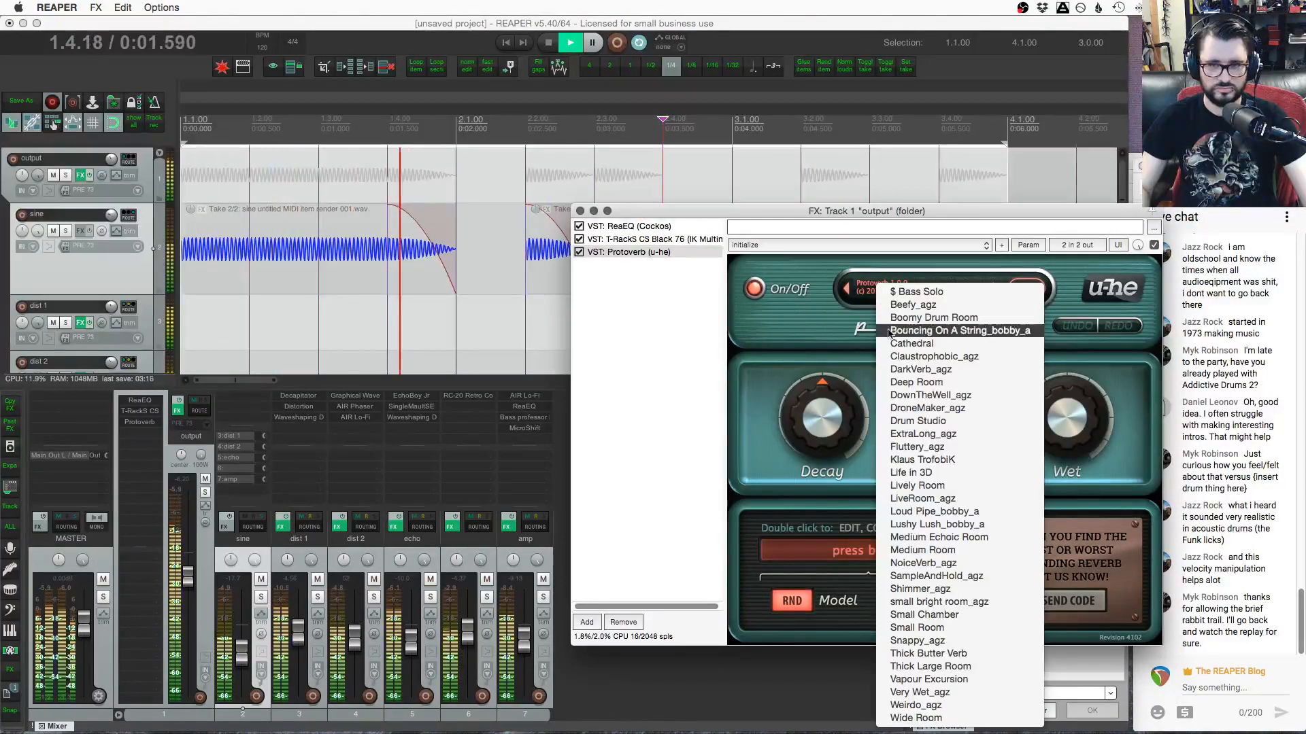
left_click(910, 363)
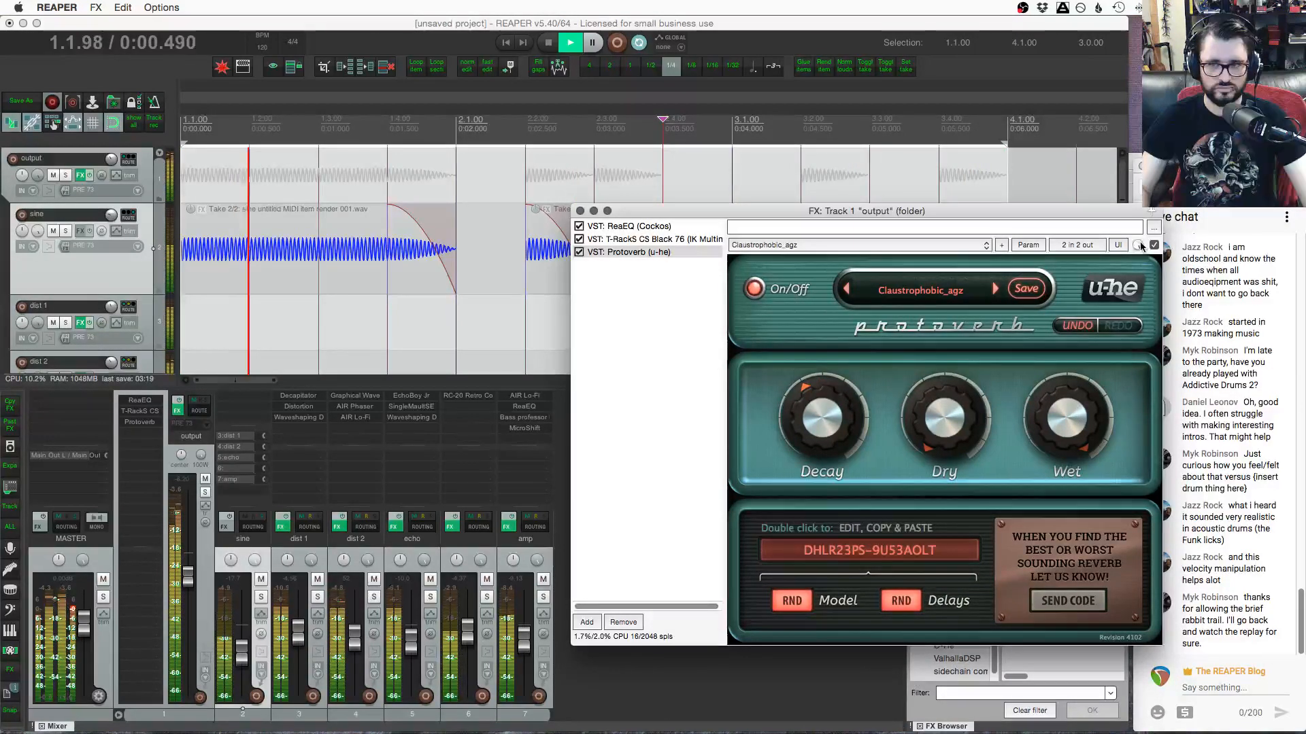
left_click_drag(1142, 246, 1142, 258)
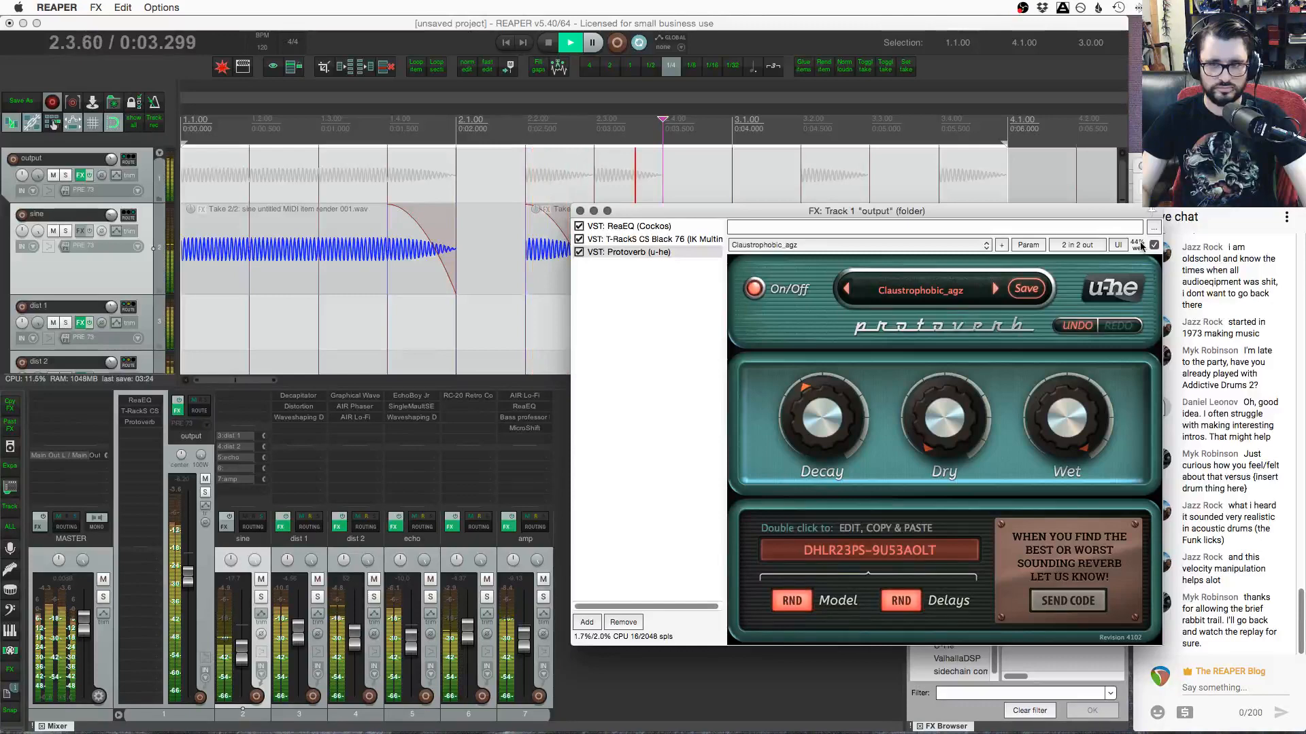
left_click_drag(964, 215, 880, 280)
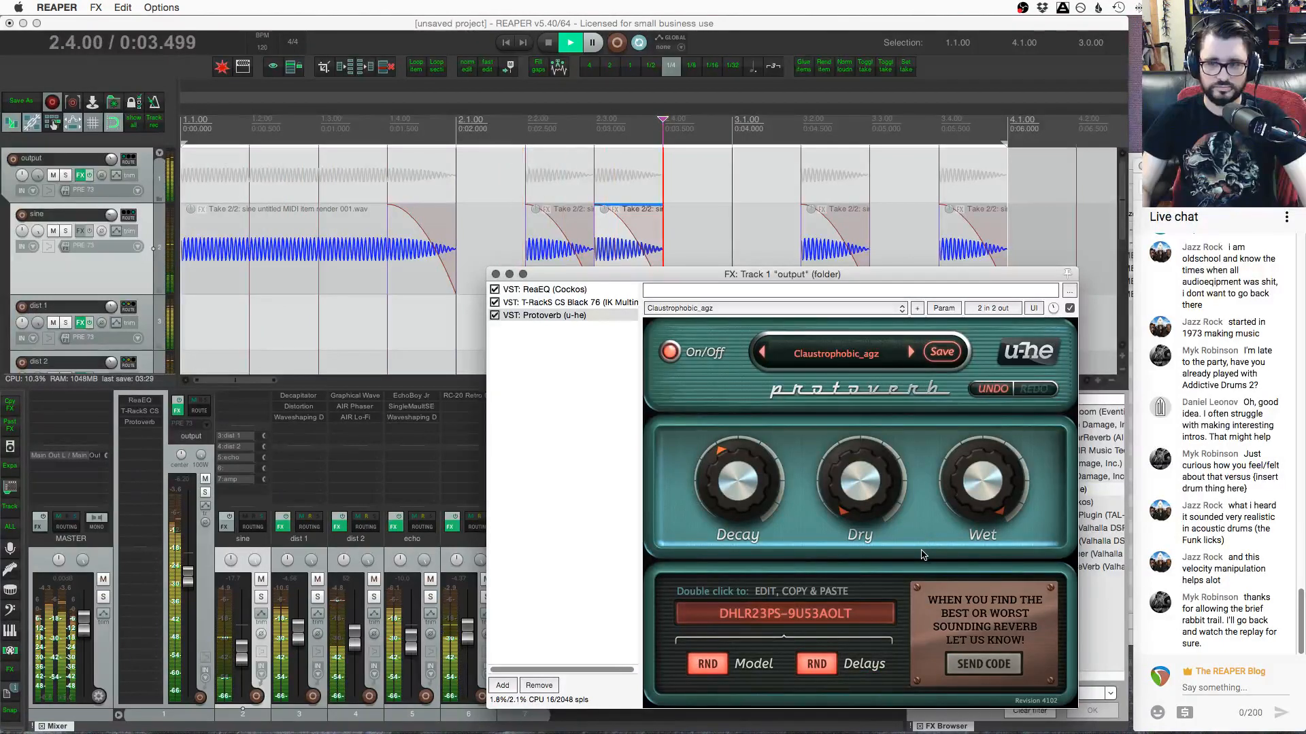
mouse_move(986, 725)
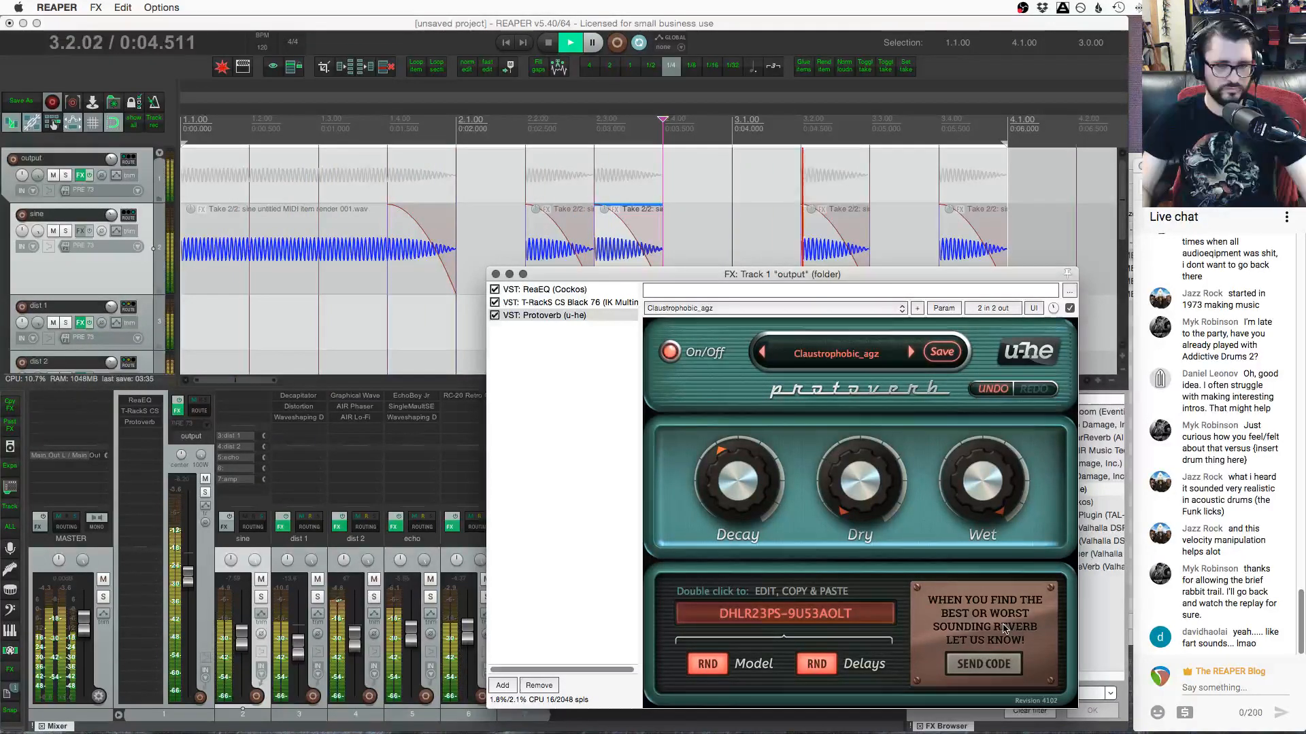
left_click(496, 274)
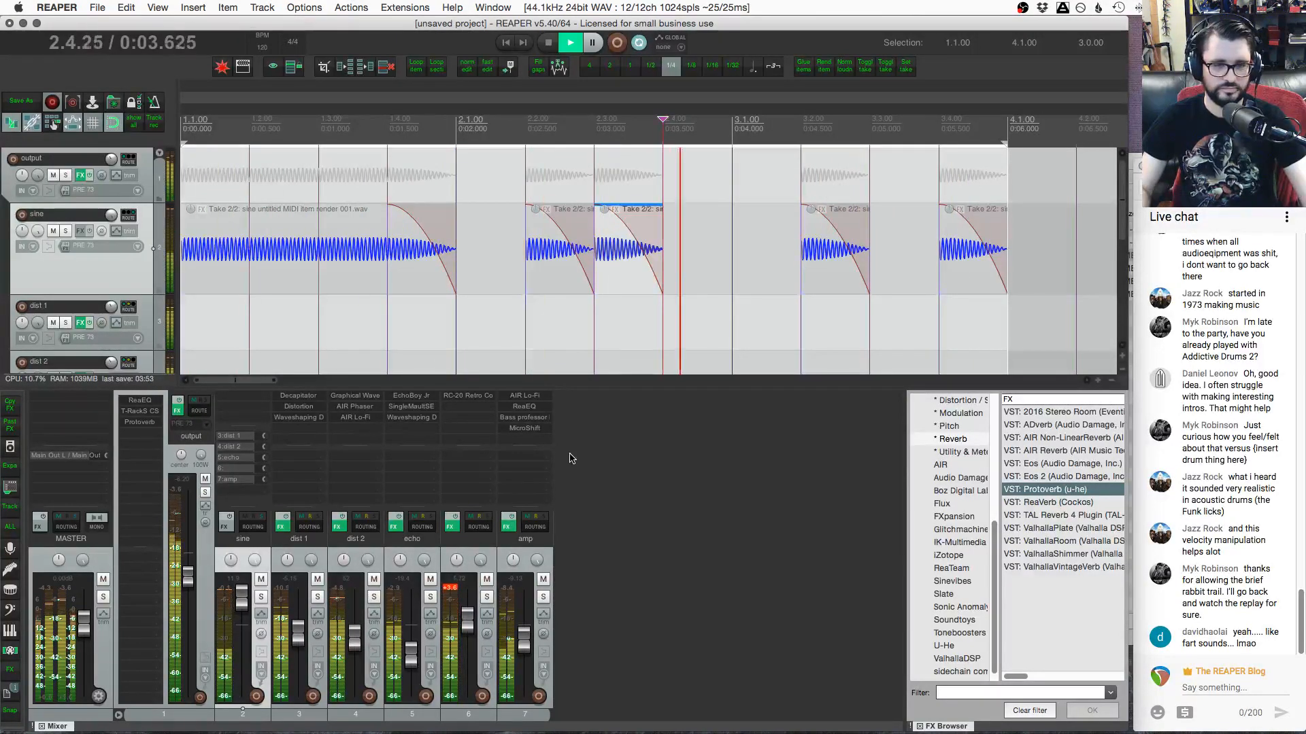
Open RC-20 Retro Color on track 6, try other noise types, switch Noise off, and compare the sound with Digital off and on
left_click(467, 396)
left_click_drag(886, 27, 607, 77)
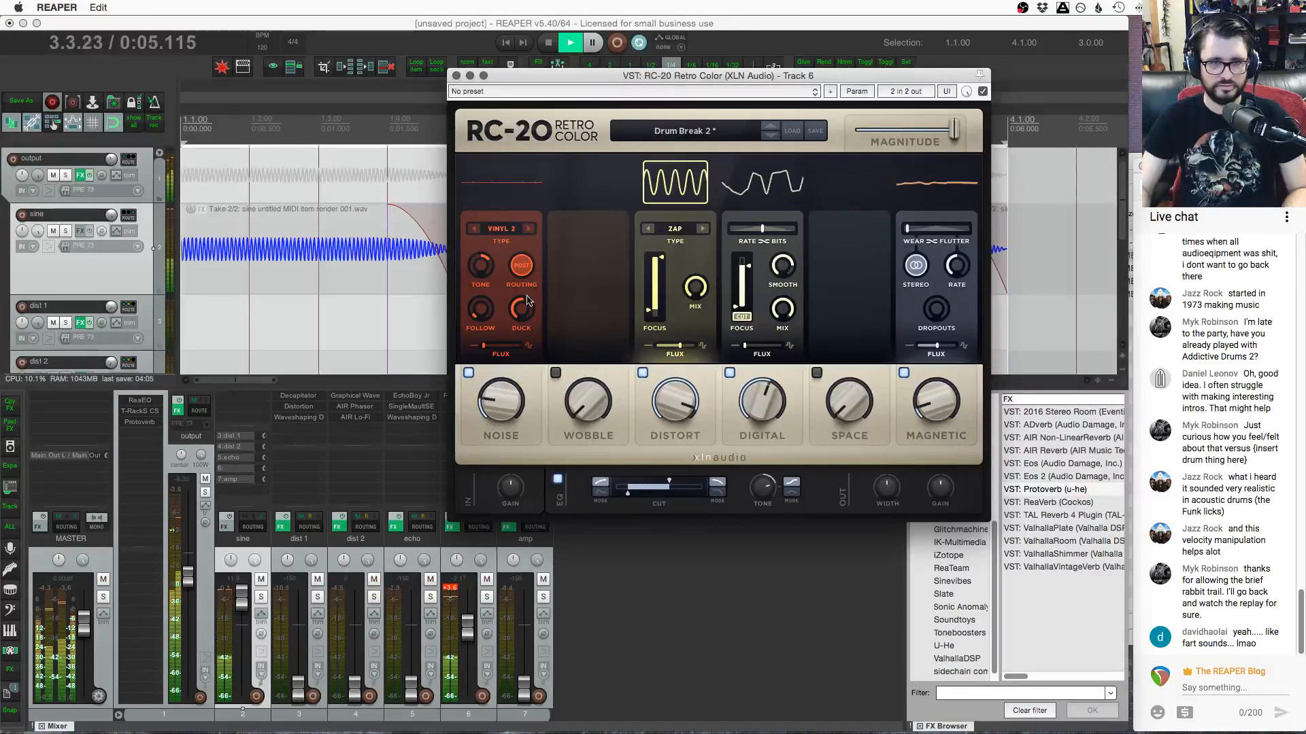
left_click(528, 229)
left_click(529, 230)
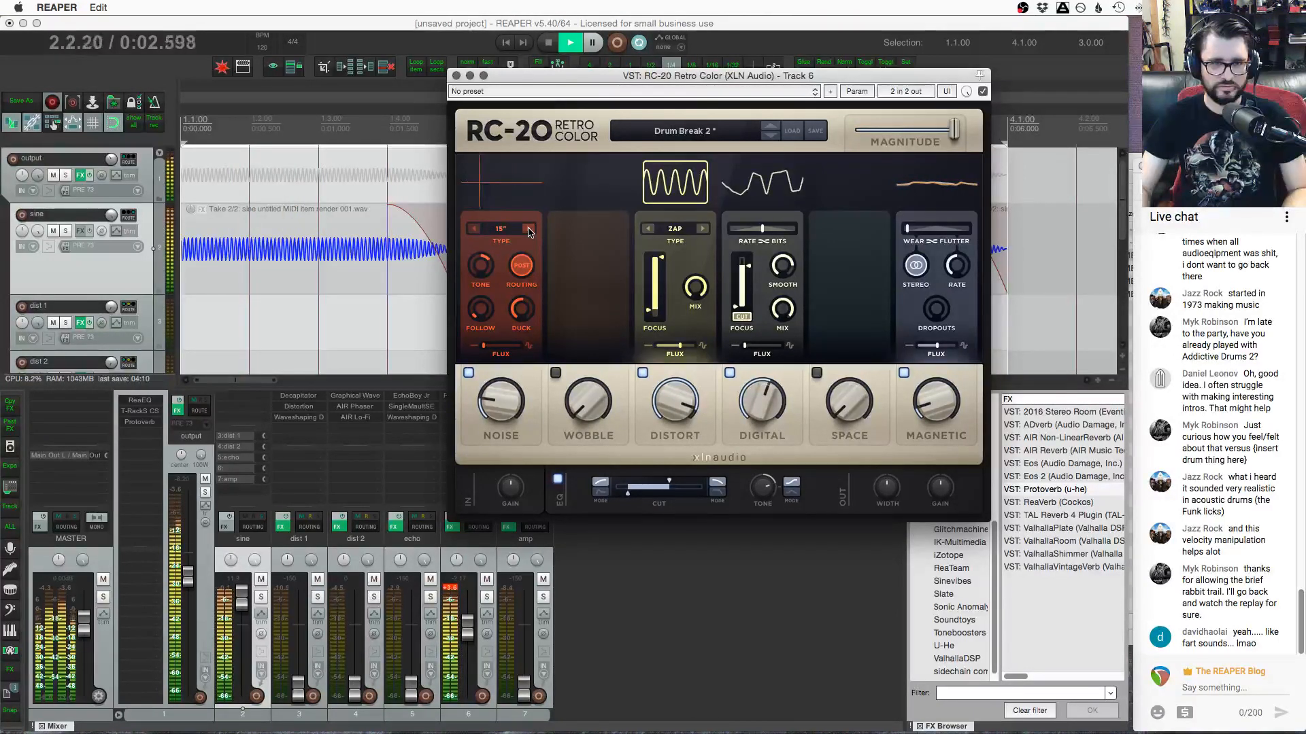
left_click(469, 373)
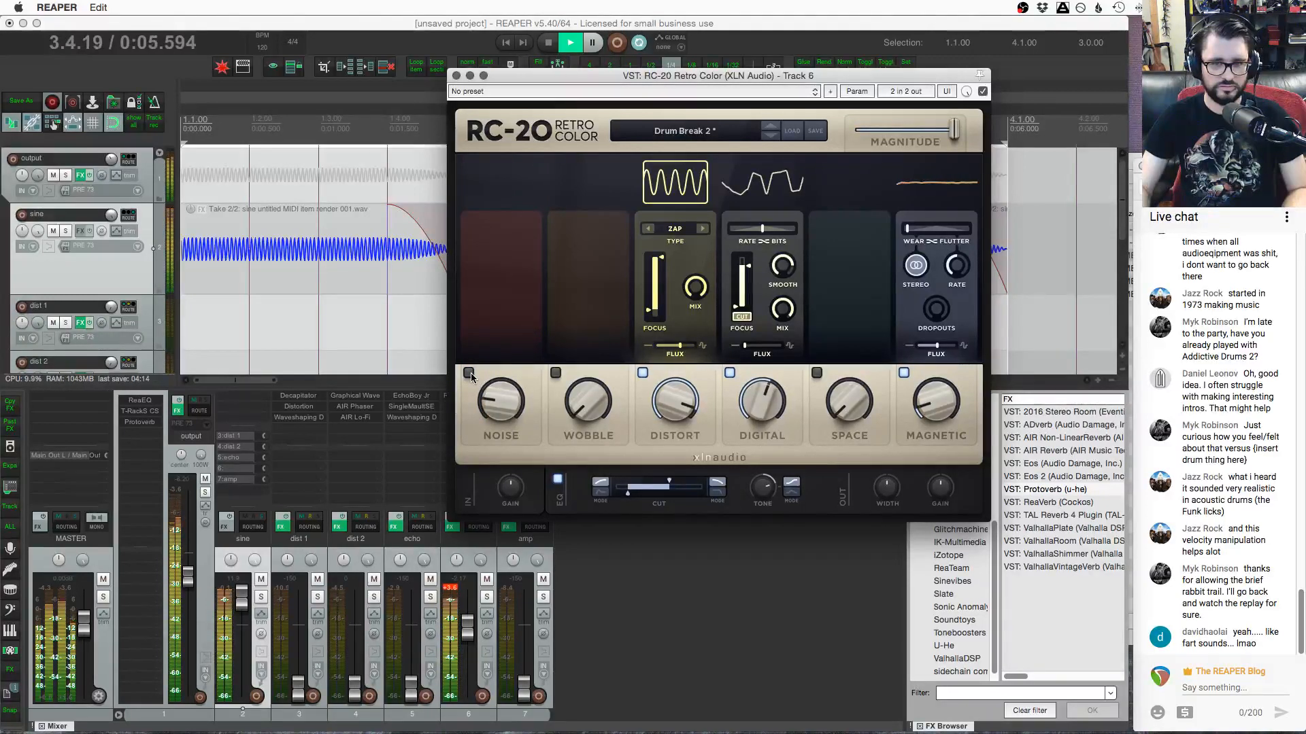
left_click(731, 373)
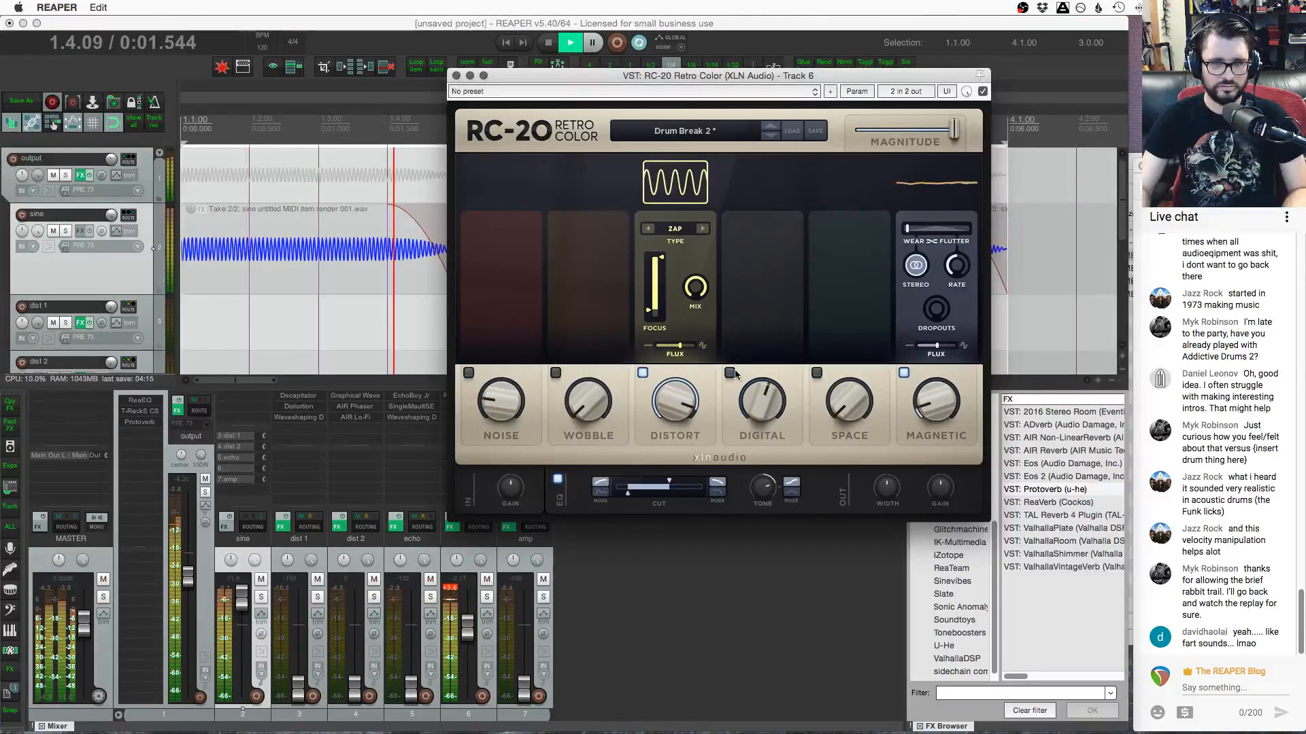
left_click(731, 373)
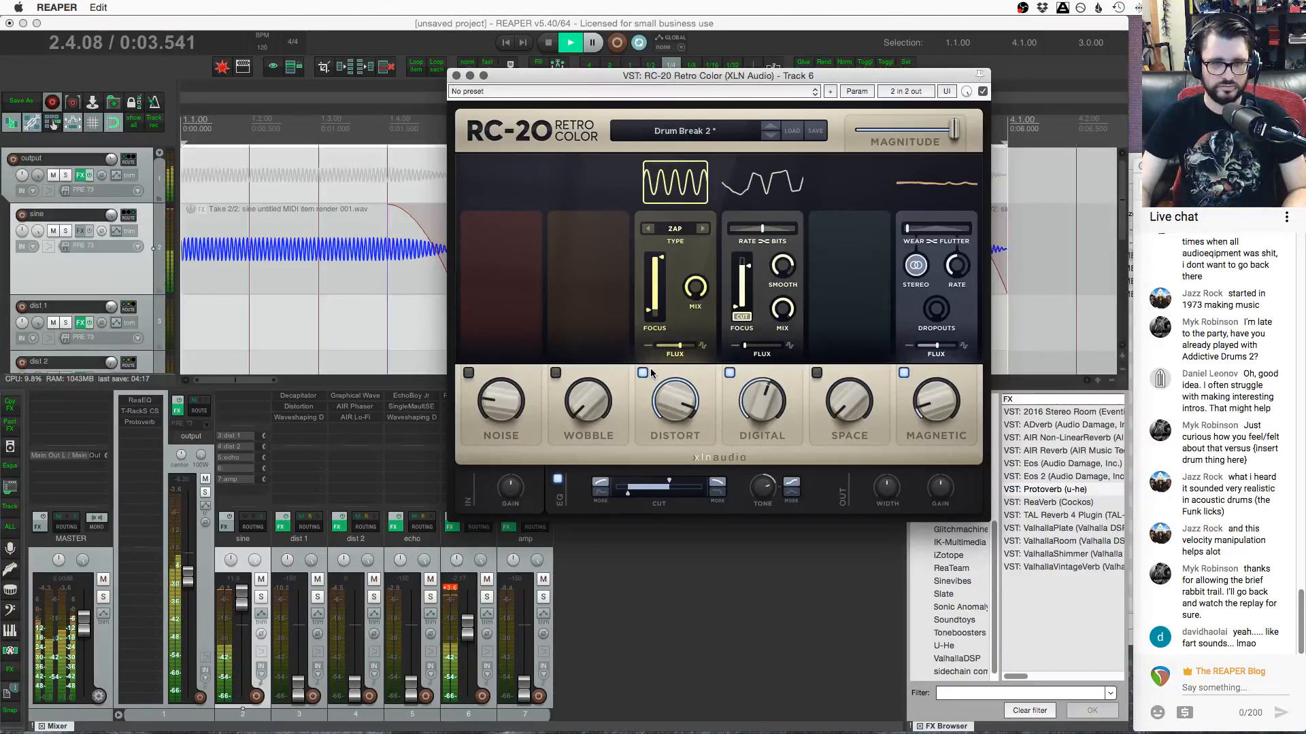
Raise RC-20's Distort flux, audition the Air and Tubepair distortion types, and set the type to Crunch
left_click_drag(686, 343, 697, 343)
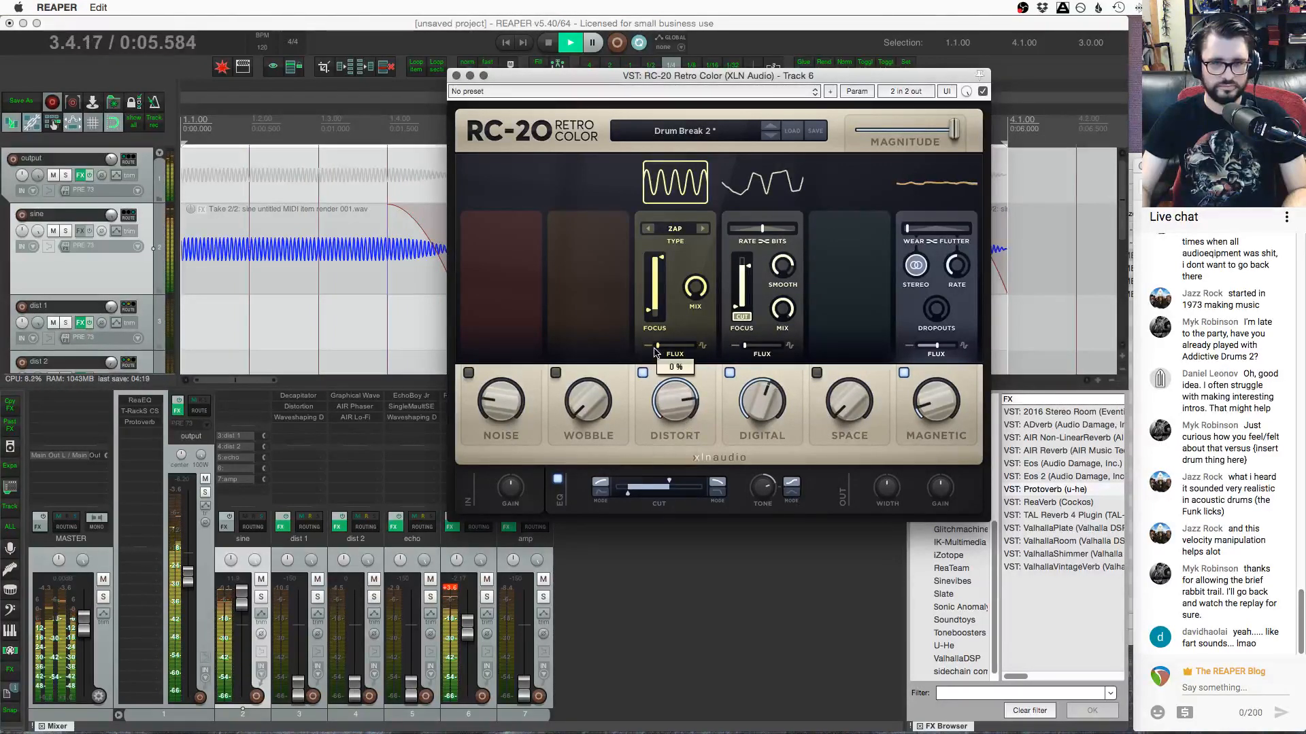
left_click(700, 229)
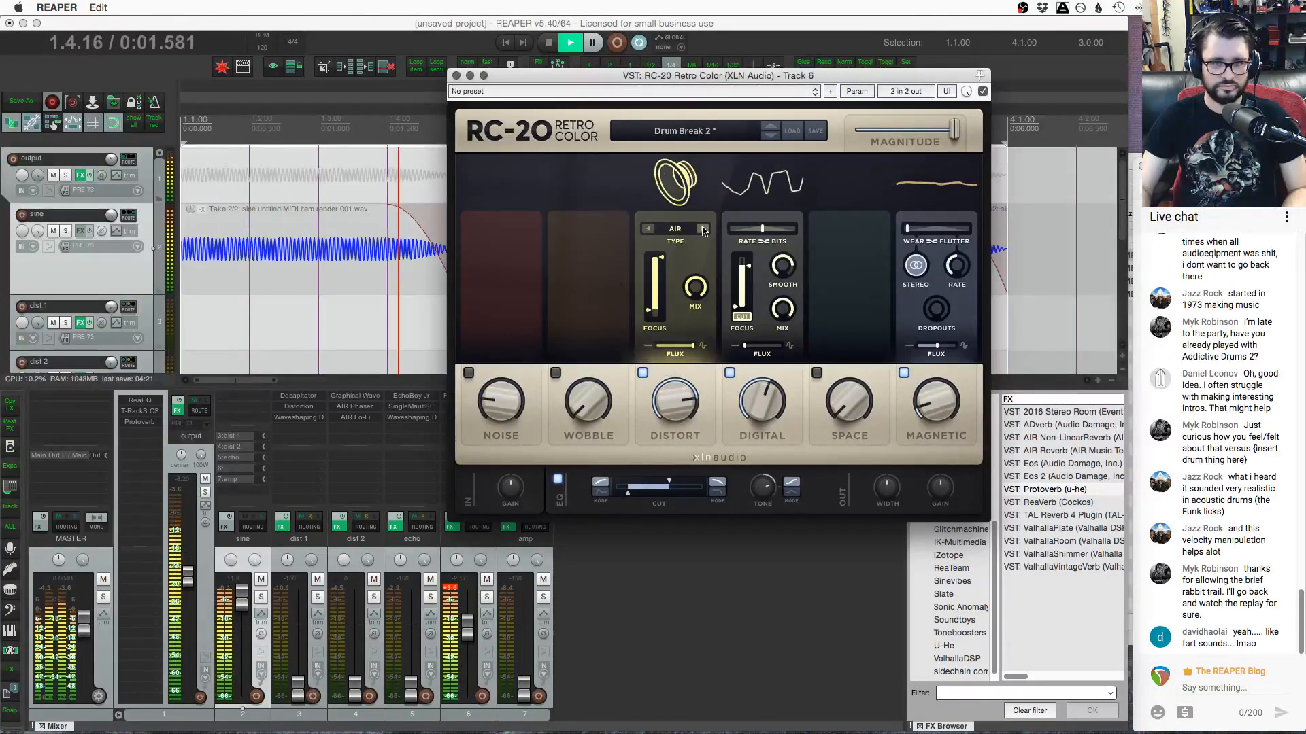
left_click(703, 230)
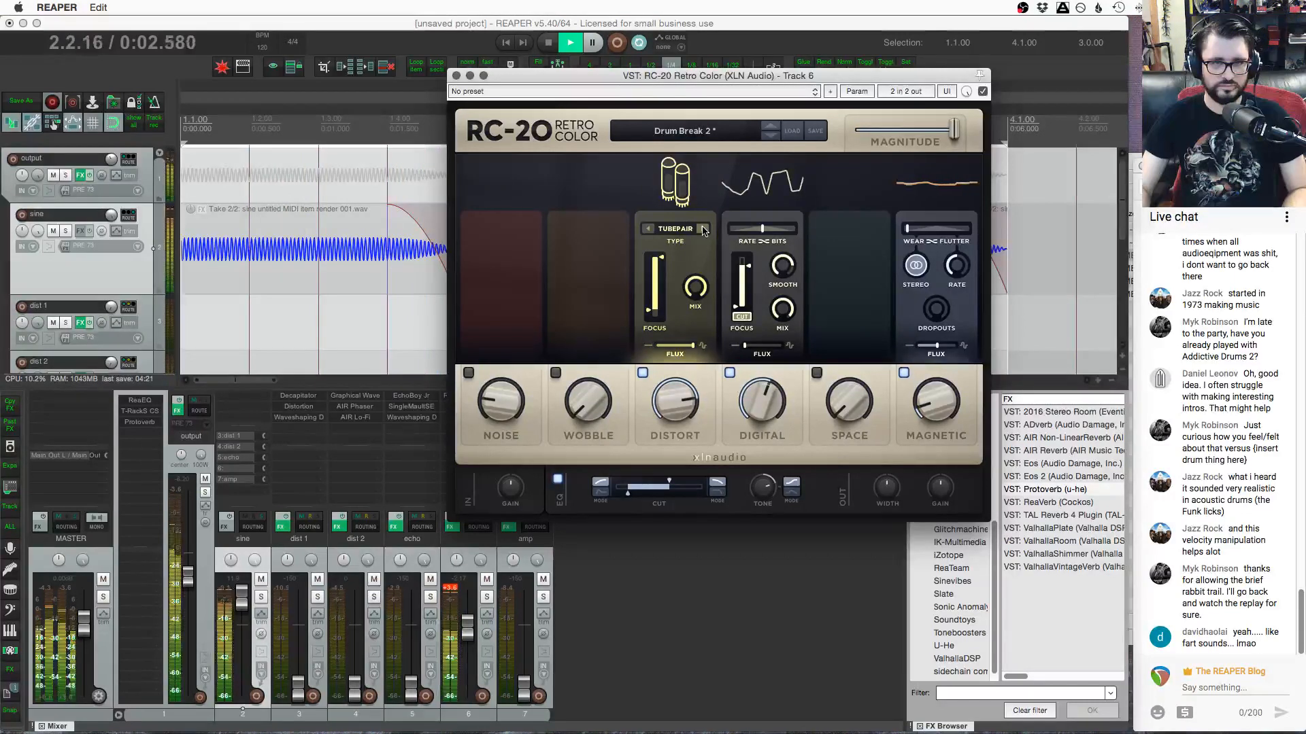
left_click(647, 229)
left_click(647, 229)
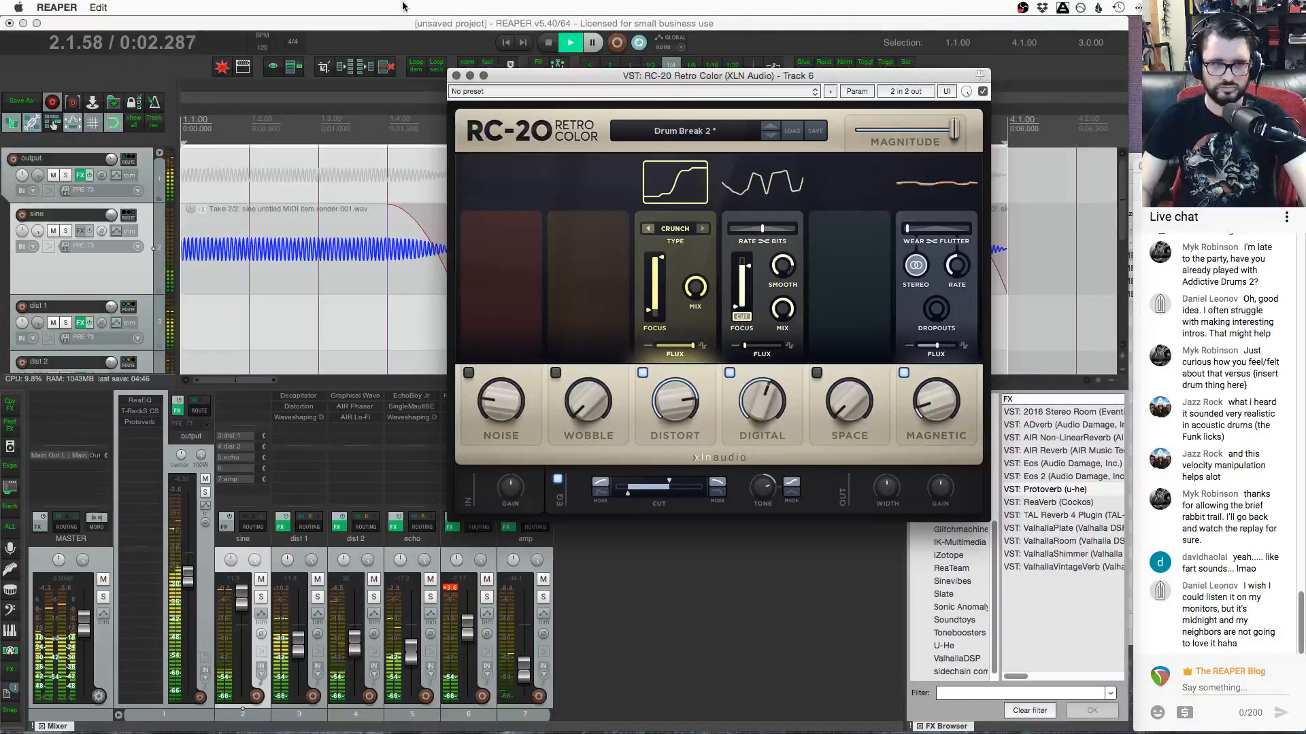
Add a fade-in up to 1.4.00 with a slow-rising curve to the first sine item, audition it, stop playback and close RC-20
left_click_drag(183, 205, 385, 216)
left_click_drag(287, 228, 410, 414)
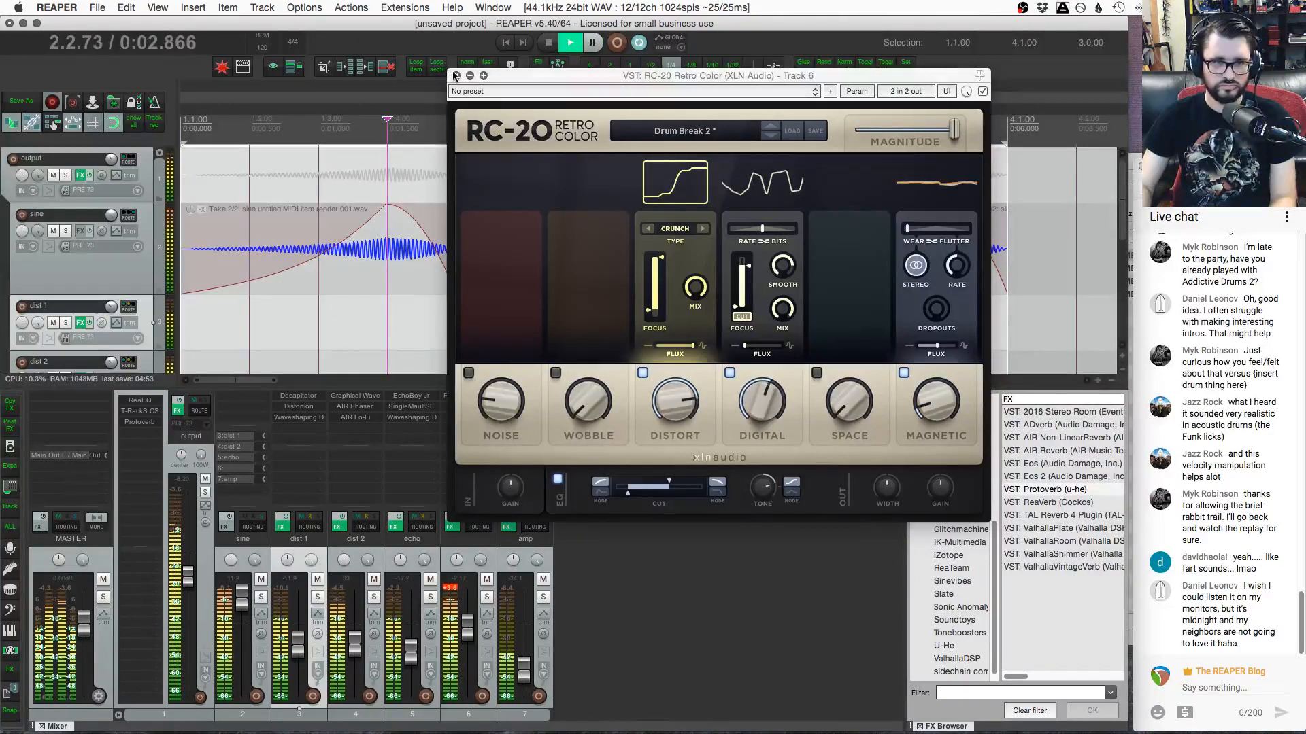
left_click_drag(527, 83, 524, 350)
scroll(480, 253, "down", 4)
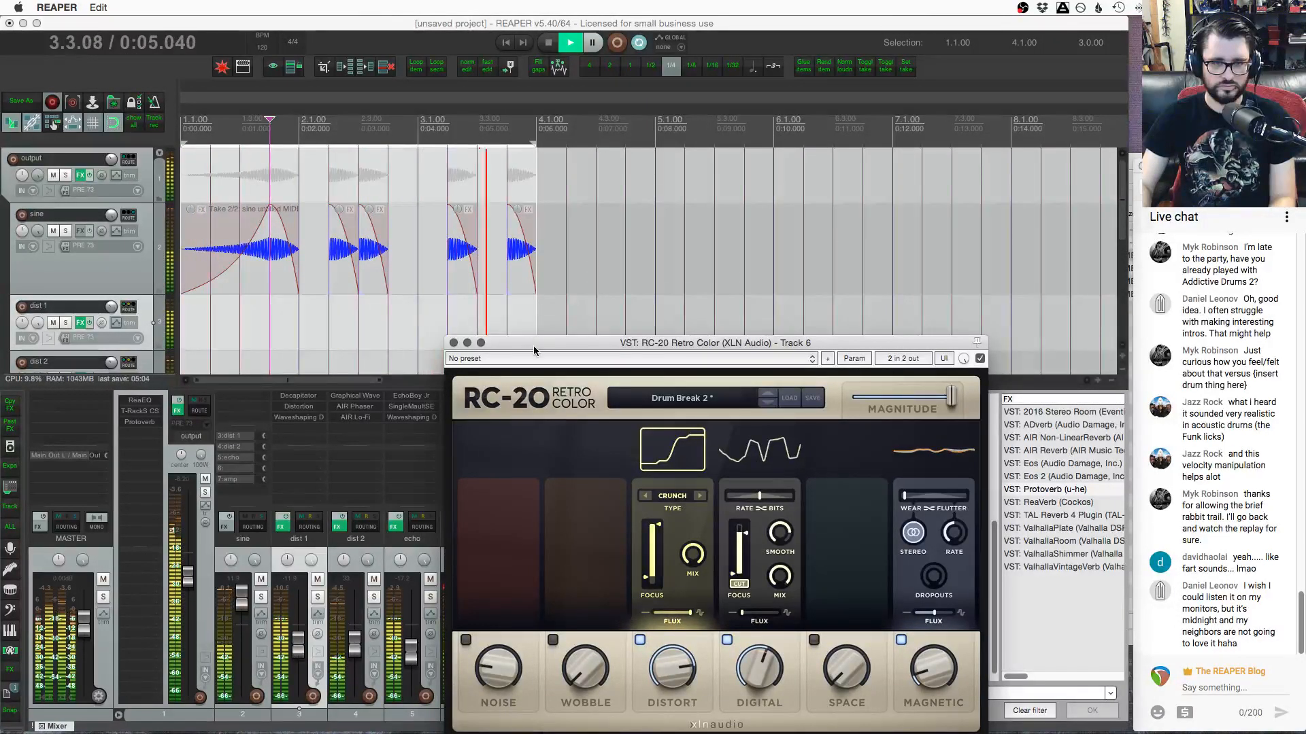
key("space")
left_click(453, 343)
left_click(421, 333)
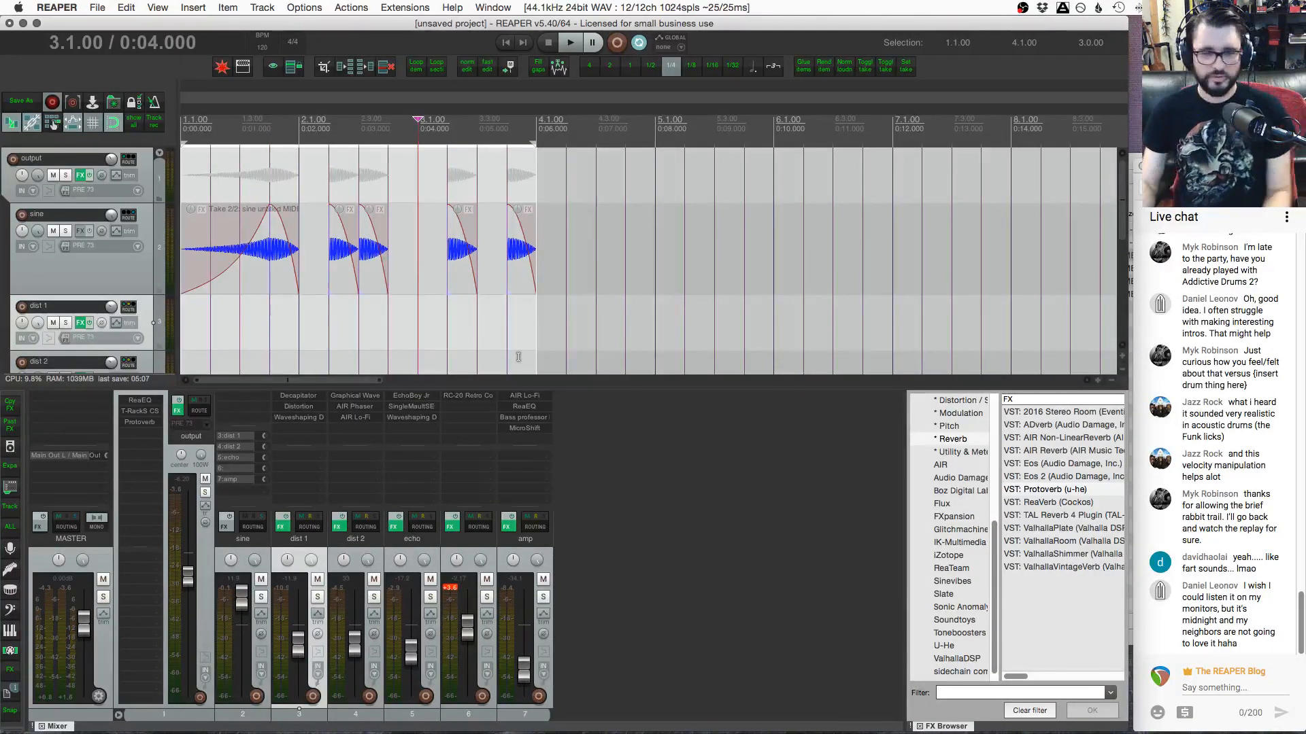
Shrink the track heights to show the whole template and reopen RC-20 on track 6 for a closer look
left_click(614, 495)
scroll(263, 221, "down", 1)
scroll(279, 230, "up", 1)
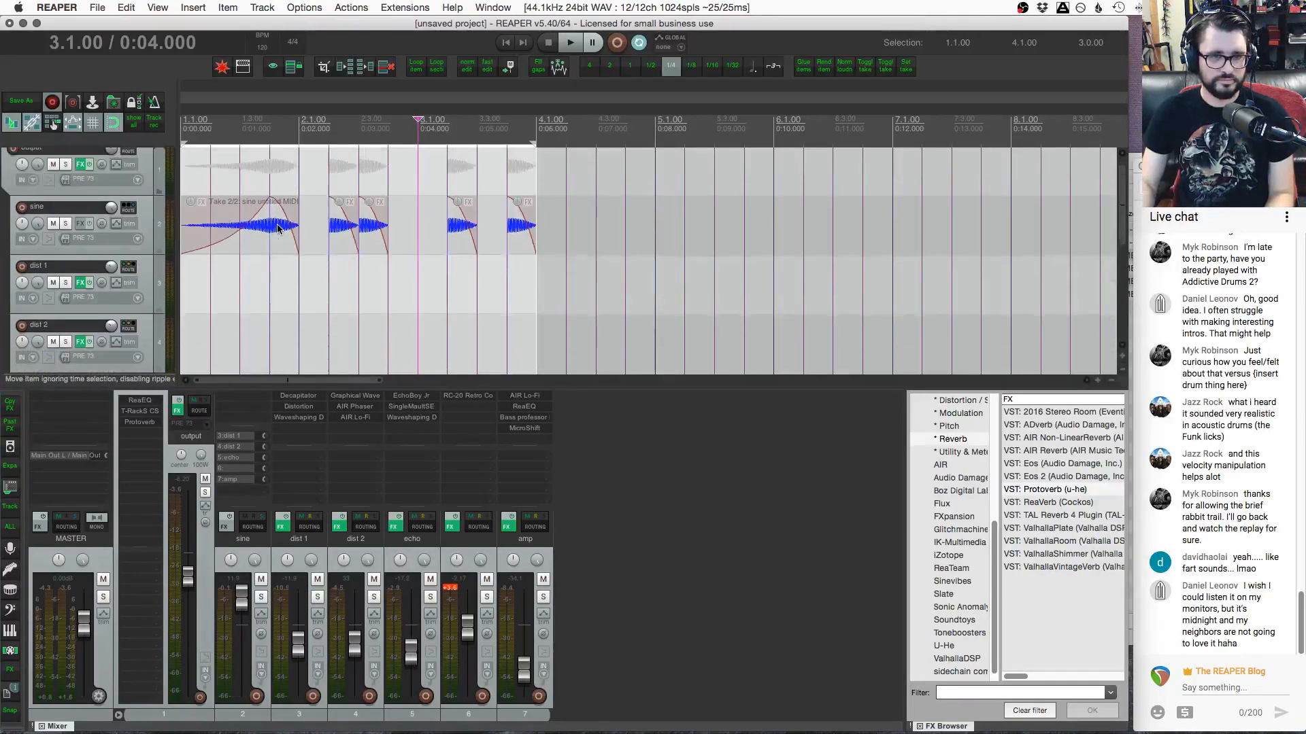
scroll(278, 229, "down", 3)
left_click(468, 396)
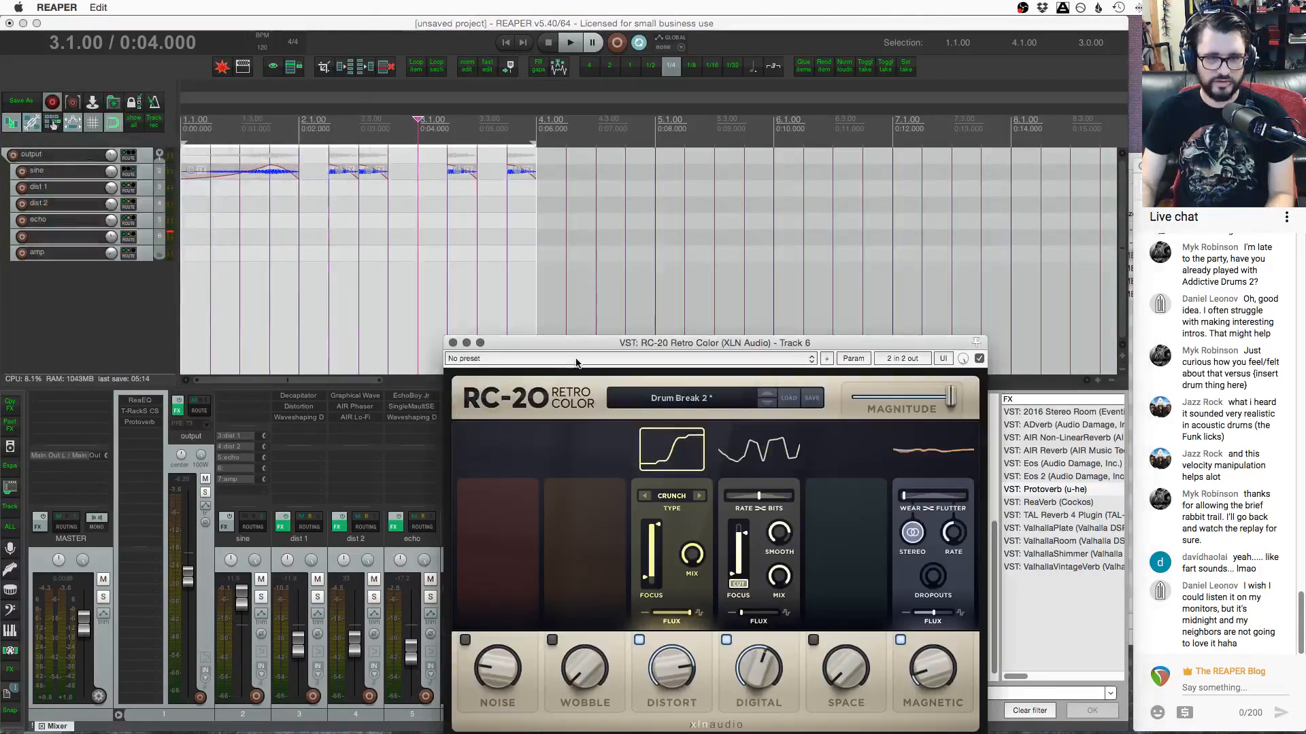
left_click_drag(573, 347, 504, 235)
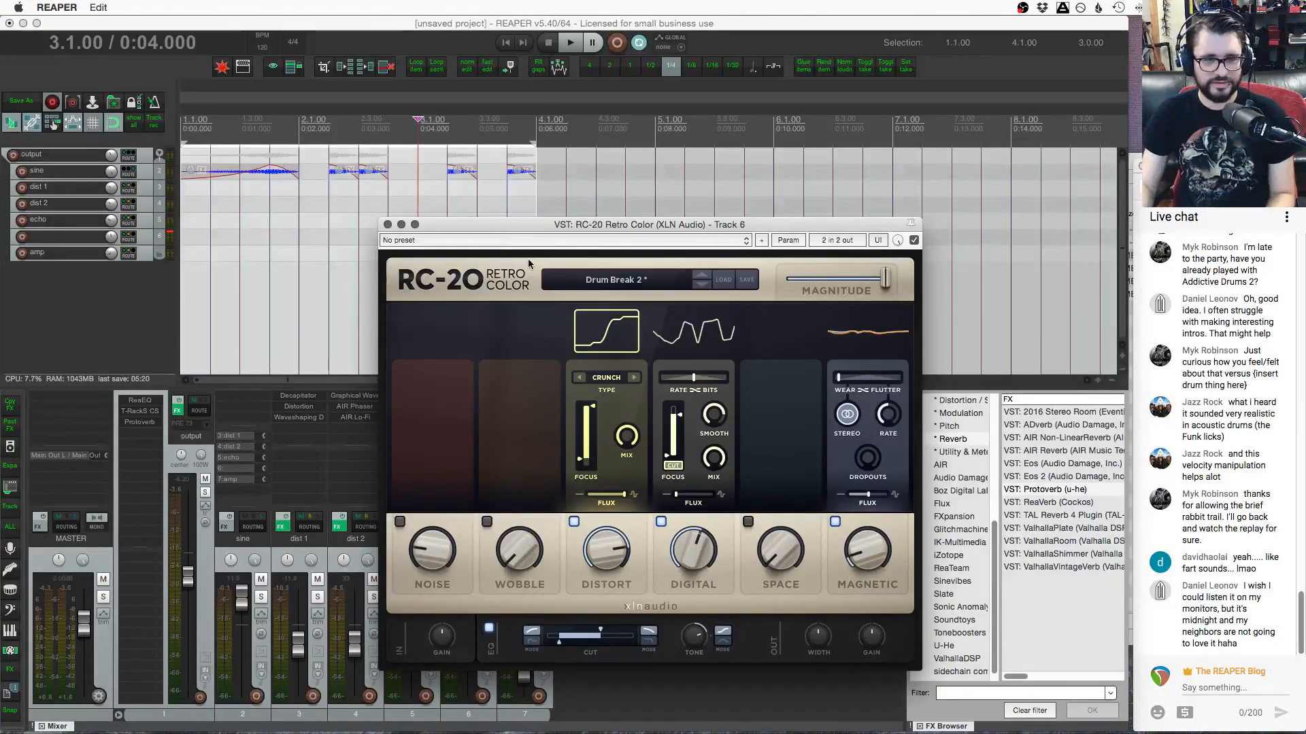
left_click_drag(534, 226, 390, 228)
Select all tracks of the bass template and delete them from the project
key("super+a")
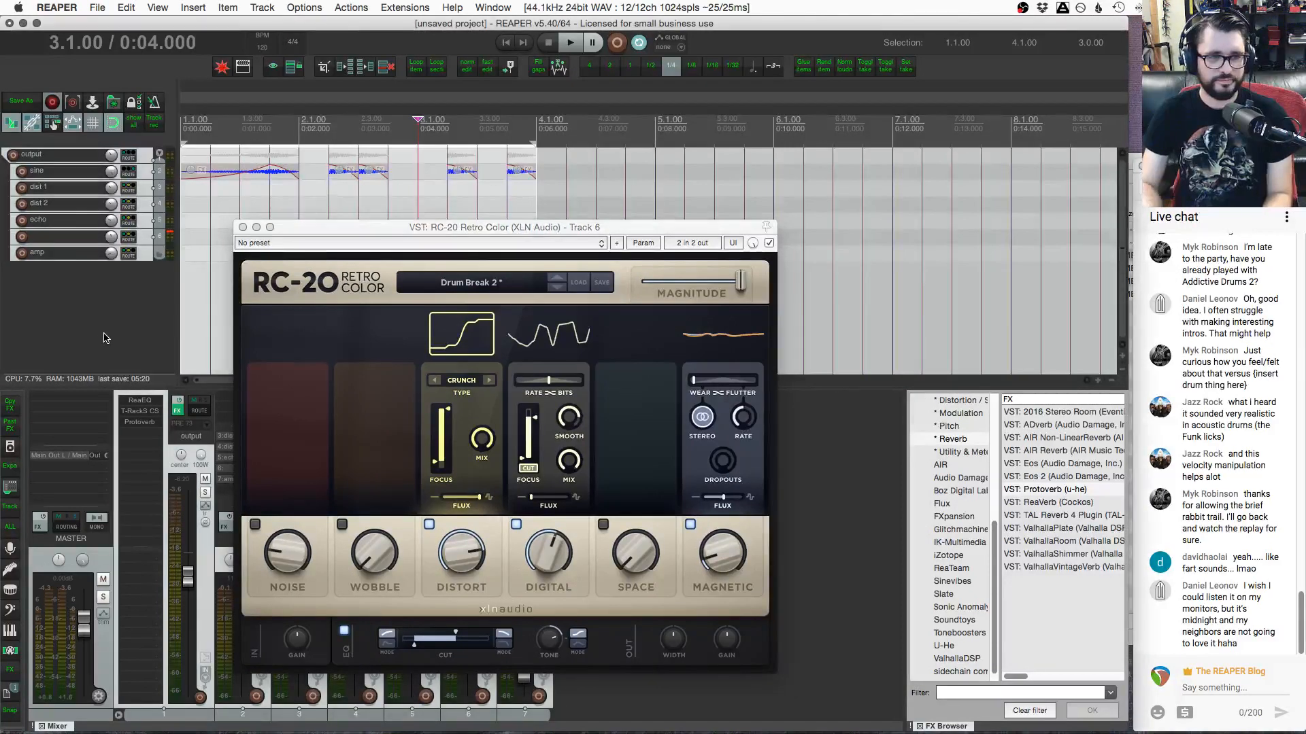
key("Delete")
key("Return")
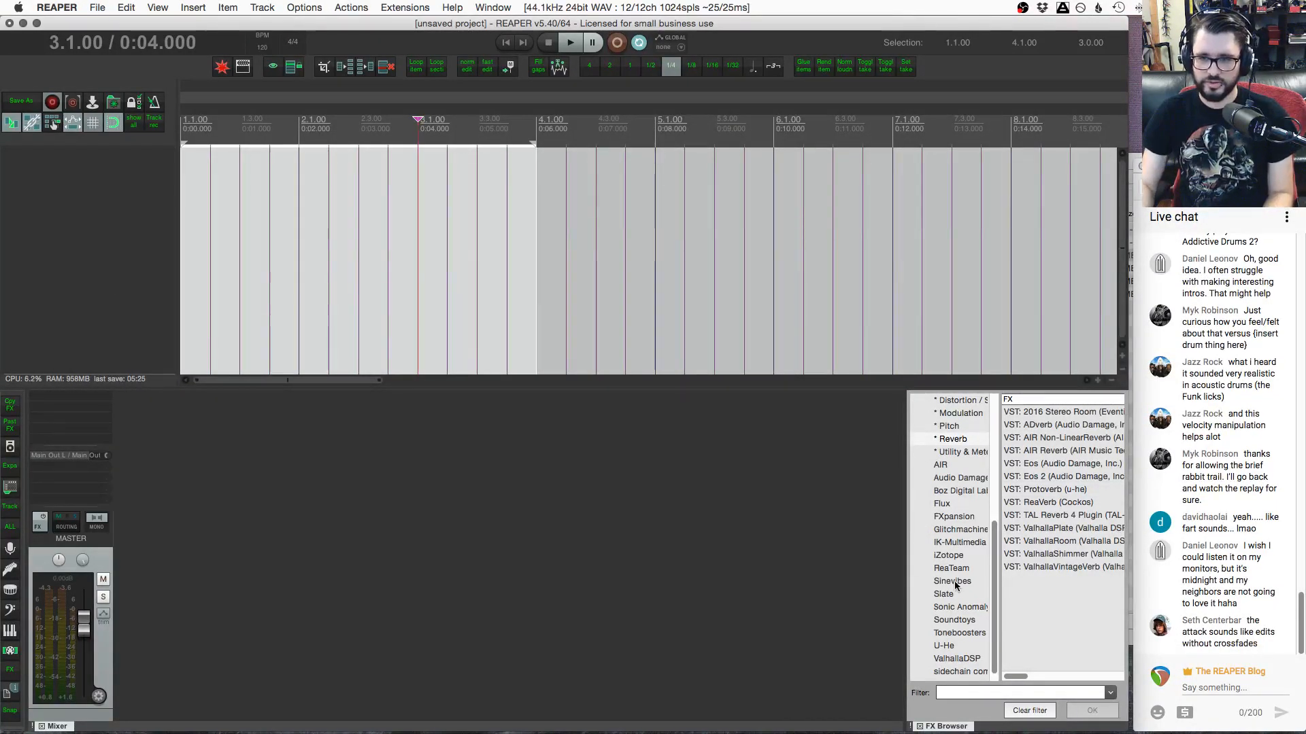
Add Addictive Drums 2 (VSTi) from the instruments list on a new track, decline the multi-output routing, and move its window higher
scroll(973, 599, "up", 5)
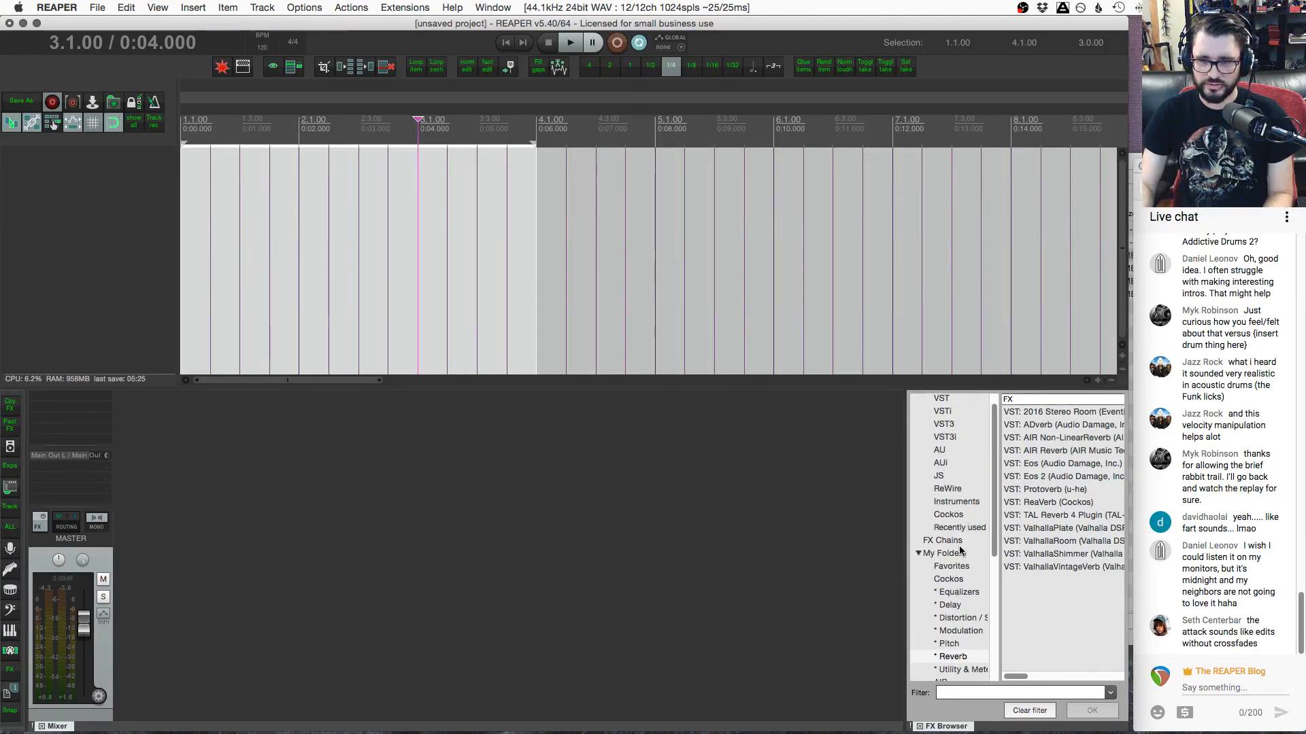
left_click(966, 503)
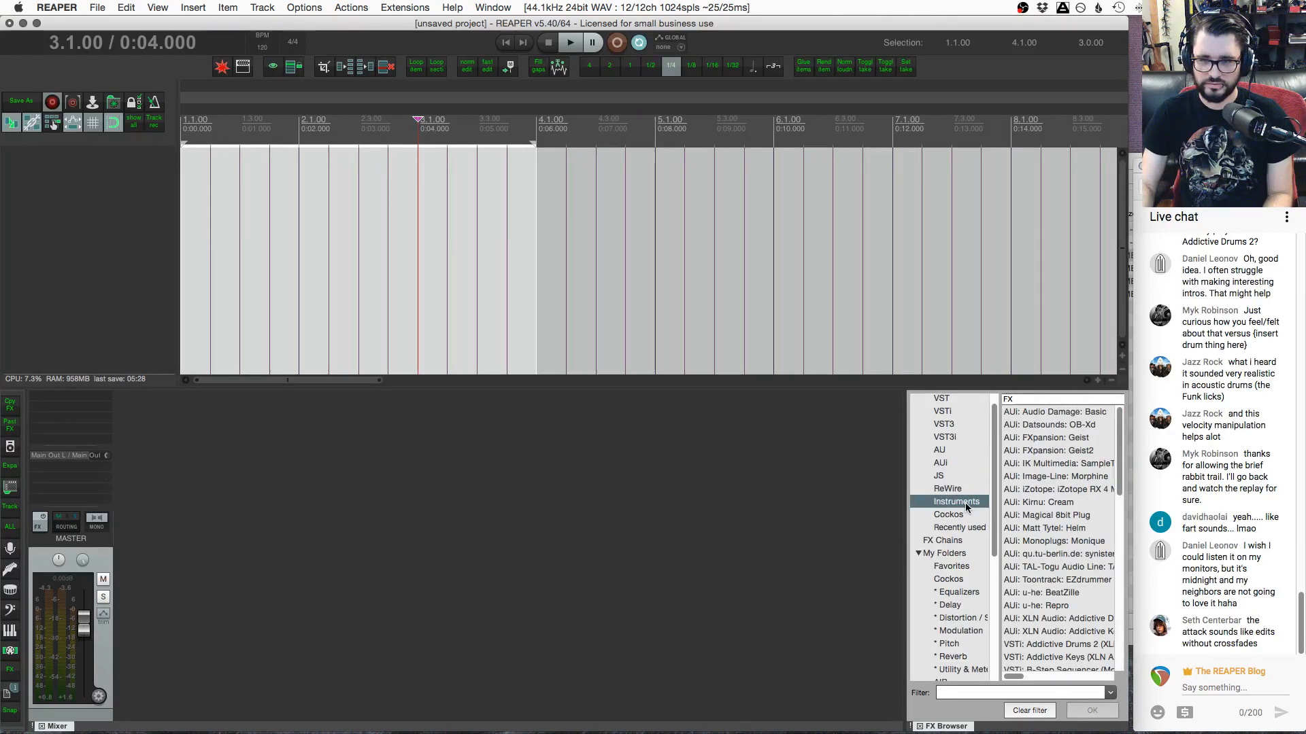
scroll(1057, 476, "down", 4)
left_click(1062, 471)
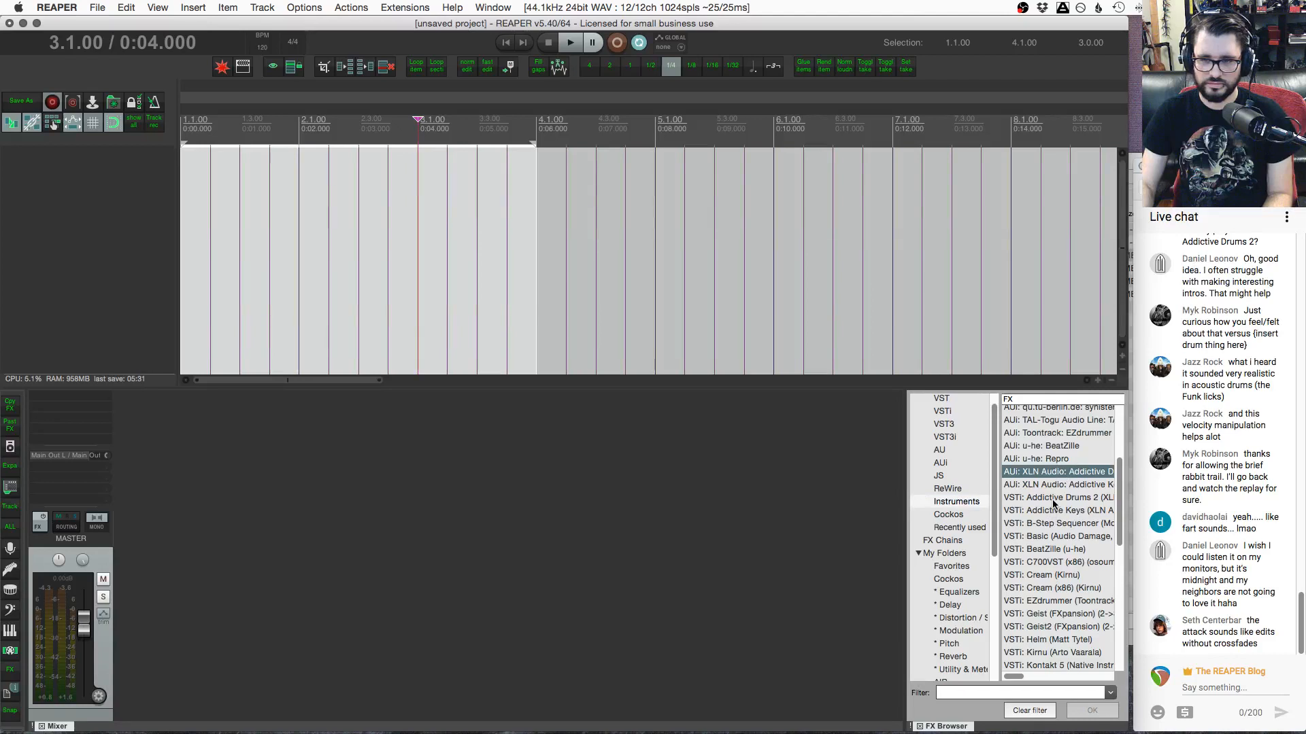
left_click(1075, 498)
left_click_drag(1075, 497, 193, 333)
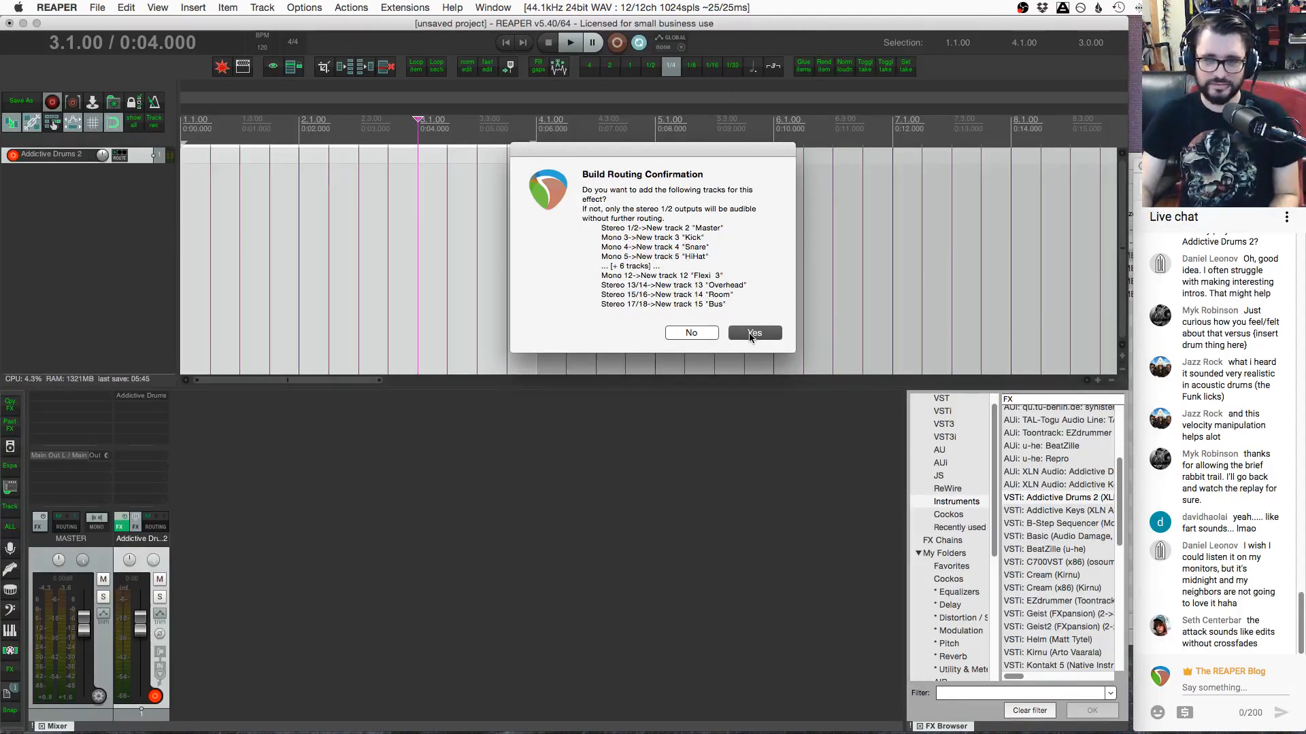
left_click(699, 336)
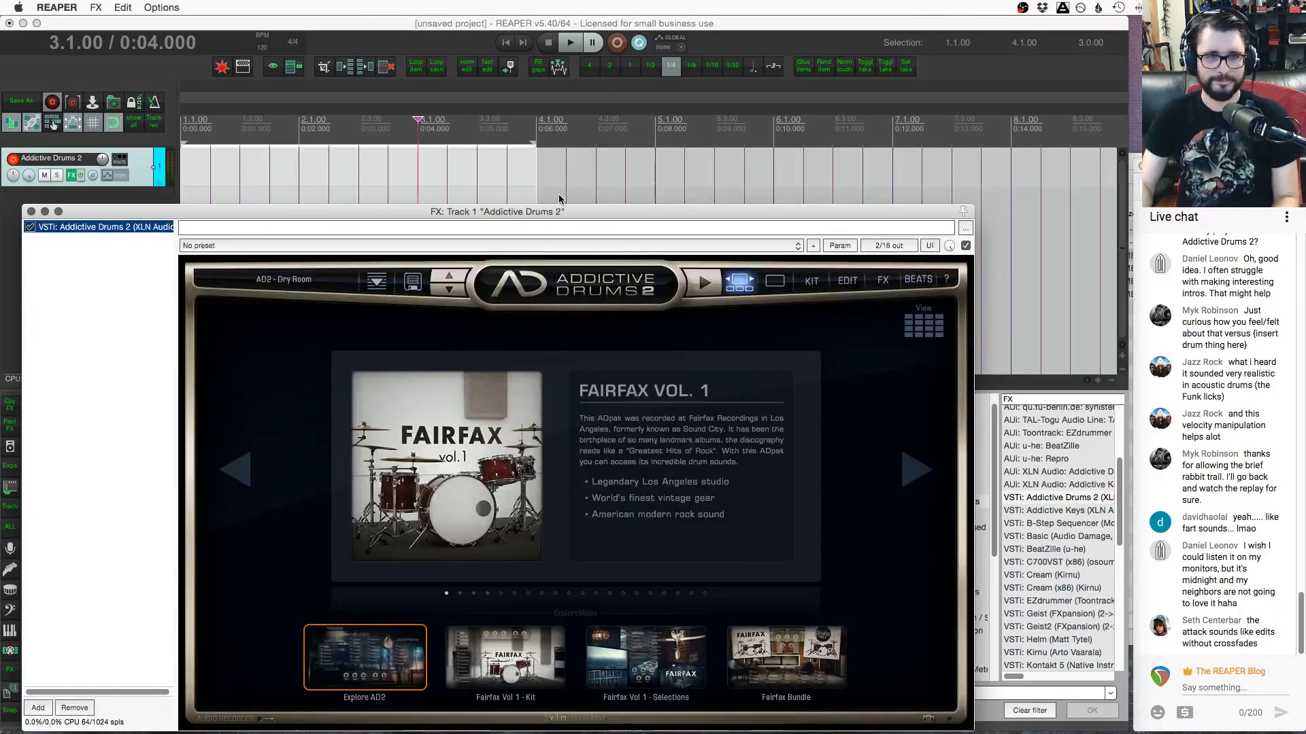
left_click_drag(554, 236, 612, 103)
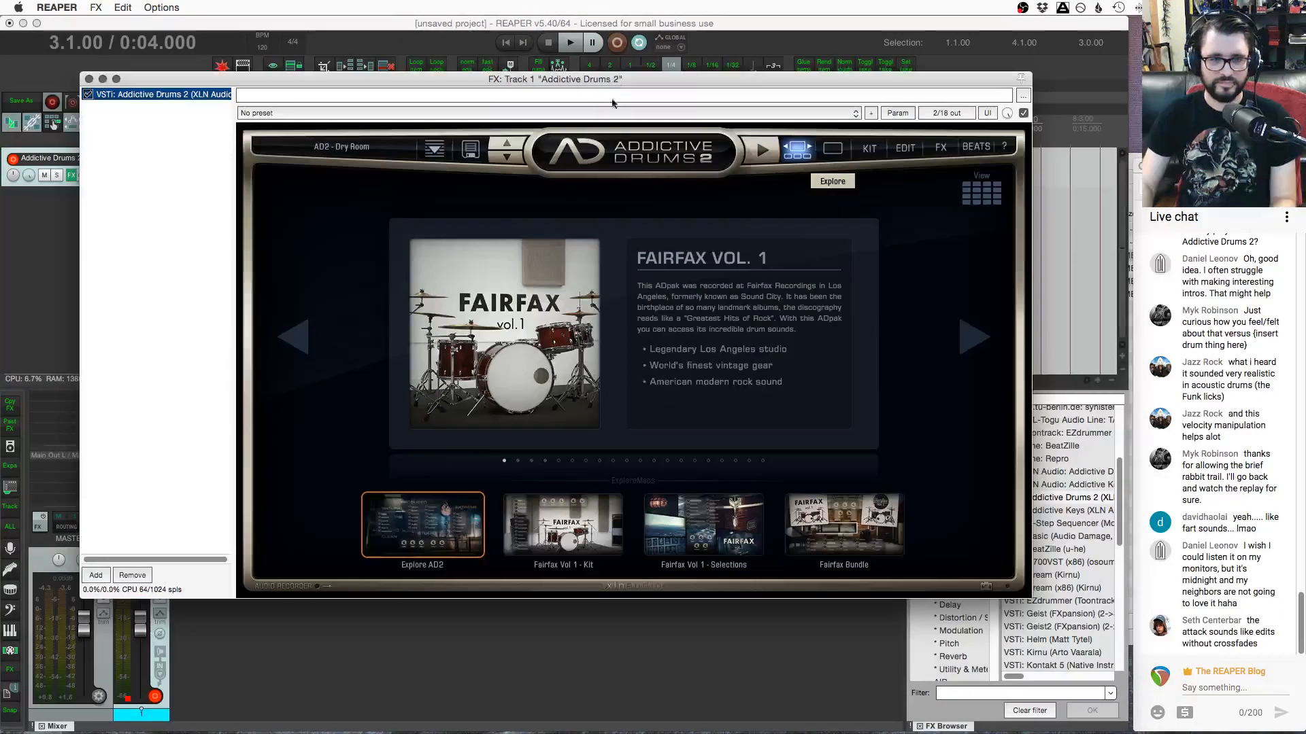
Browse the edit view and the Fairfax Vol 1 kit presets, and load the Big Drums Big Room preset from the Fairfax selections
left_click(886, 157)
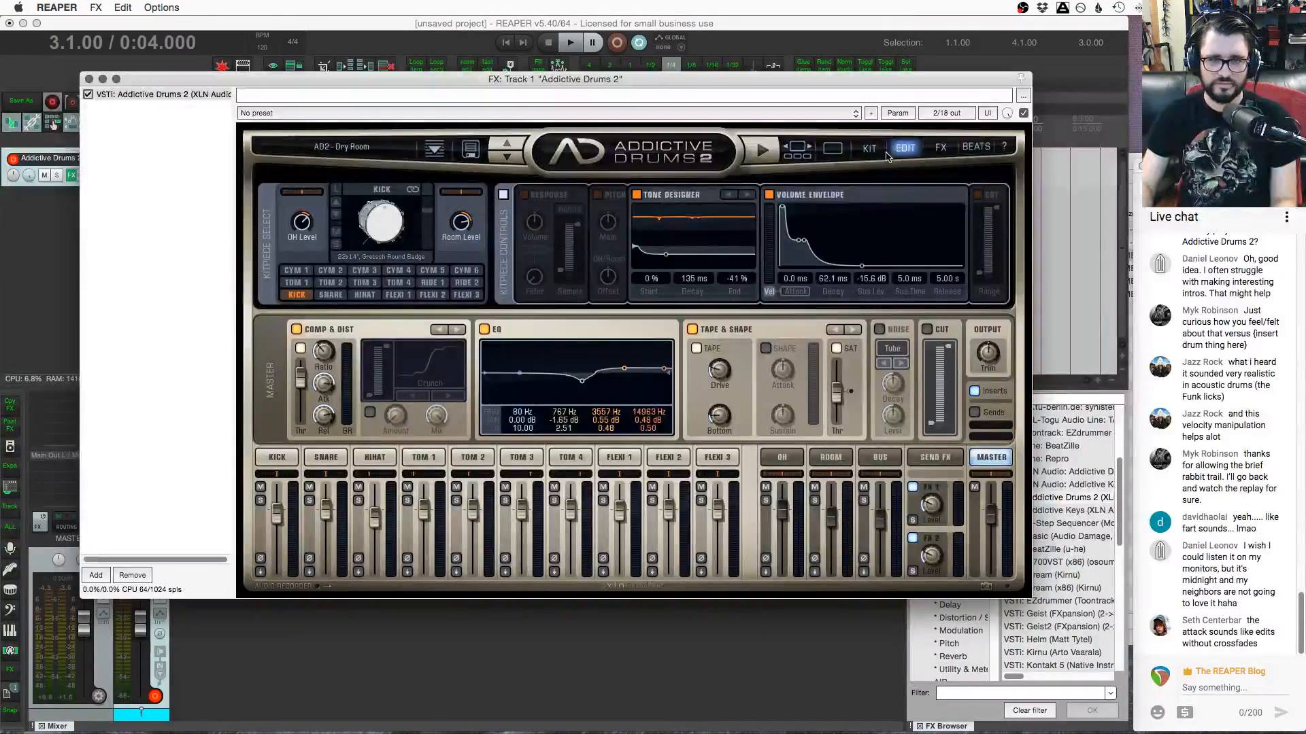
left_click(792, 158)
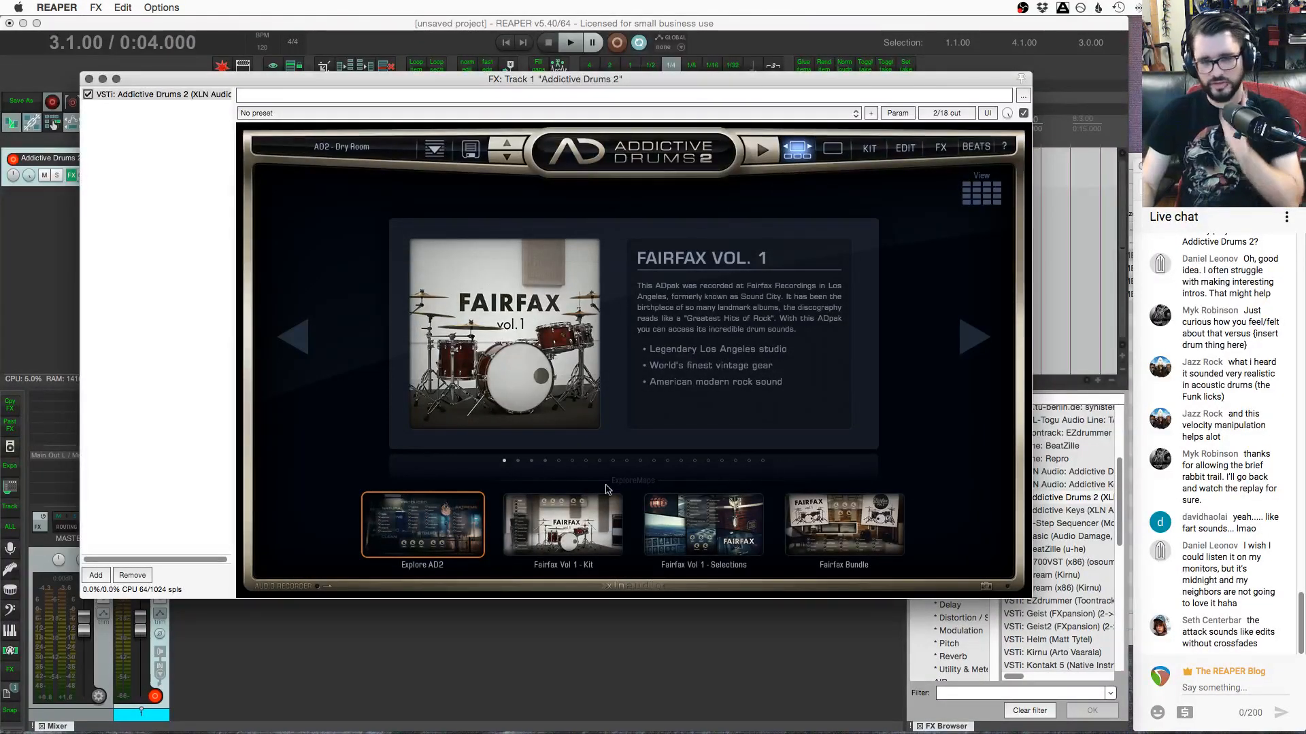
left_click(569, 525)
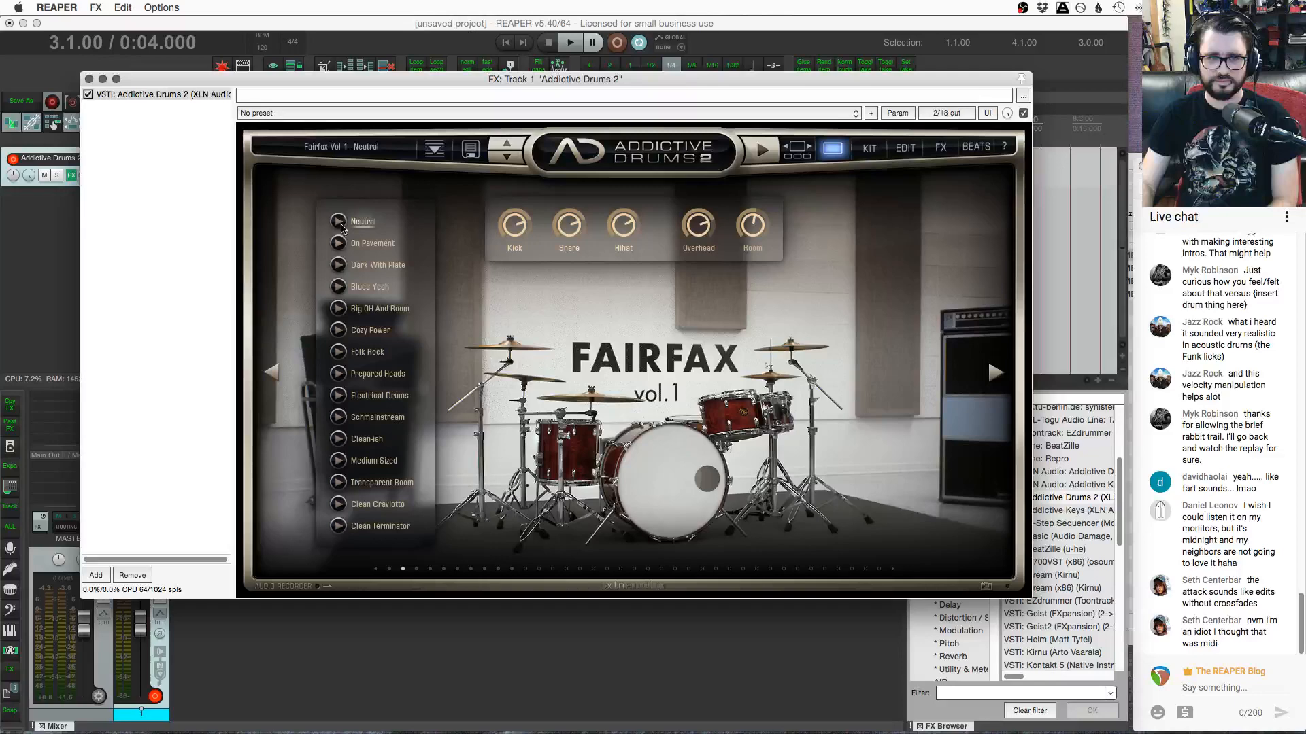
left_click(997, 372)
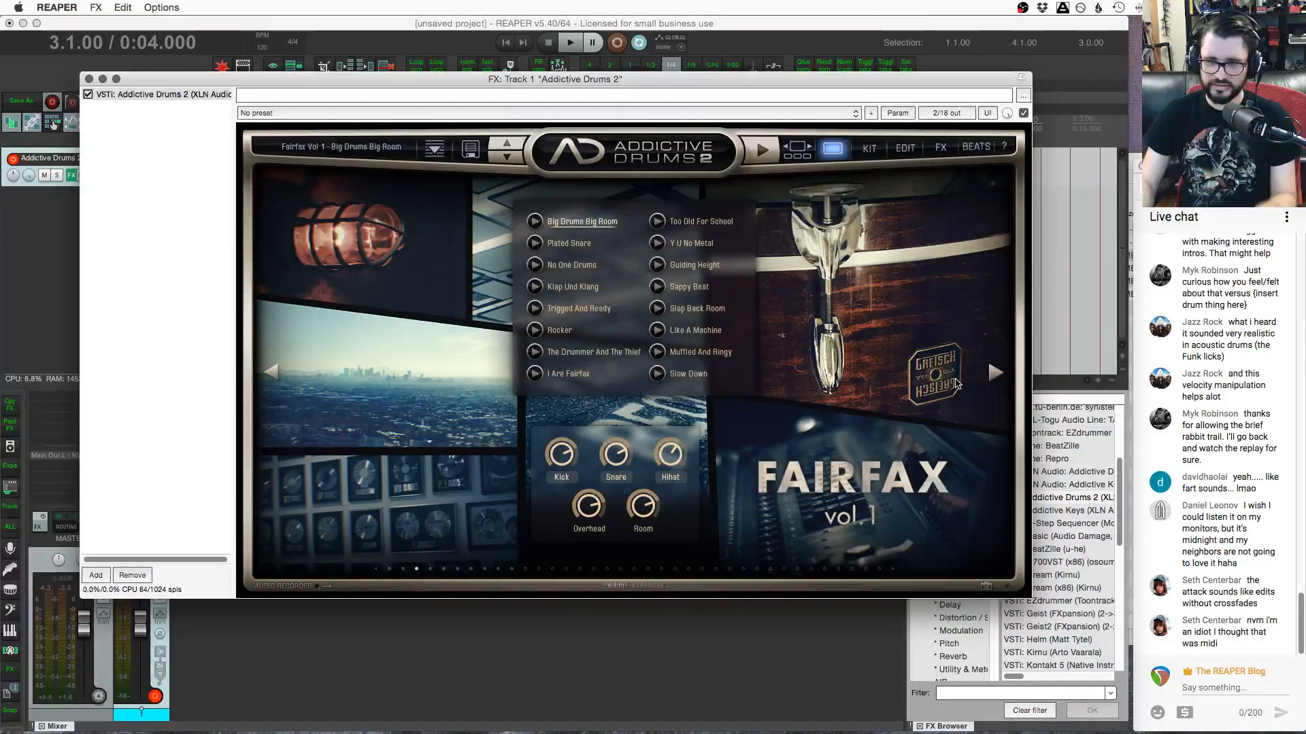
View the preset's kit pieces, check the edit view, and return to the kit view
left_click(869, 148)
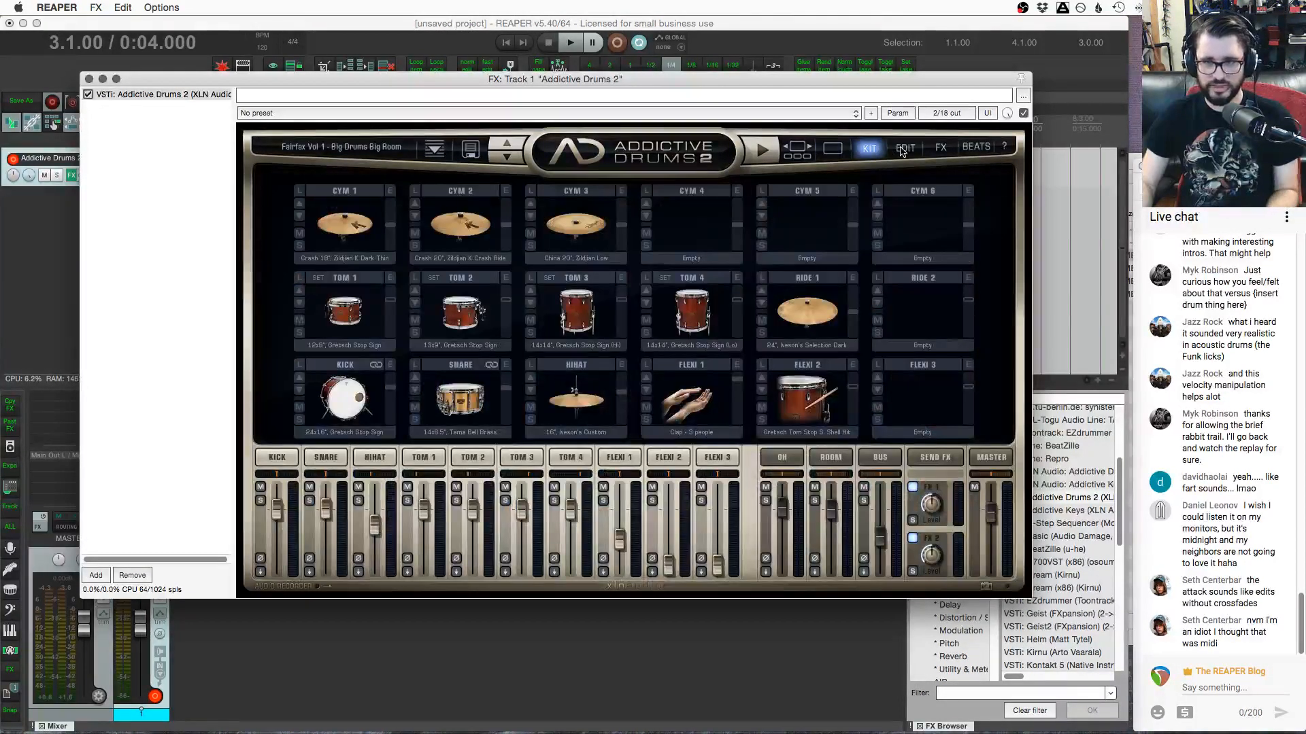
left_click(903, 148)
left_click(880, 152)
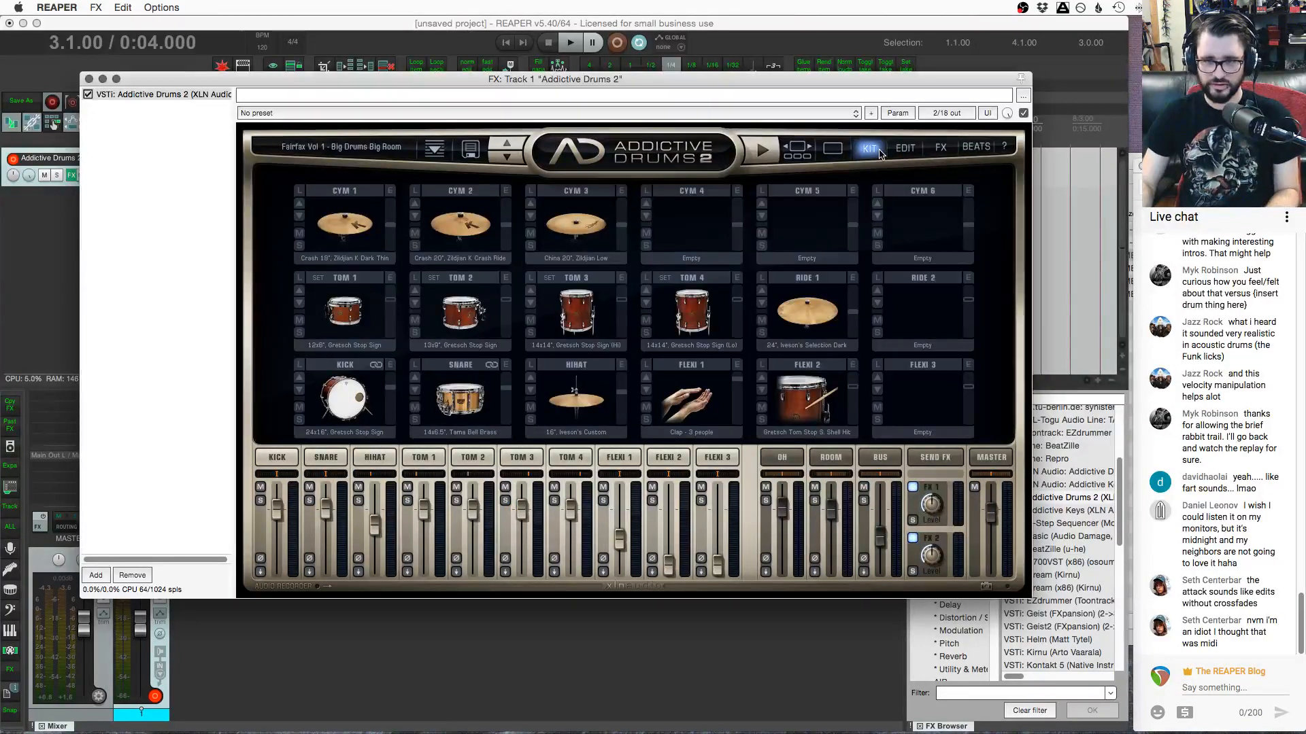
Switch the preset gallery to the grid overview and load the Modern Soul and R&B - Selections pack
left_click(793, 153)
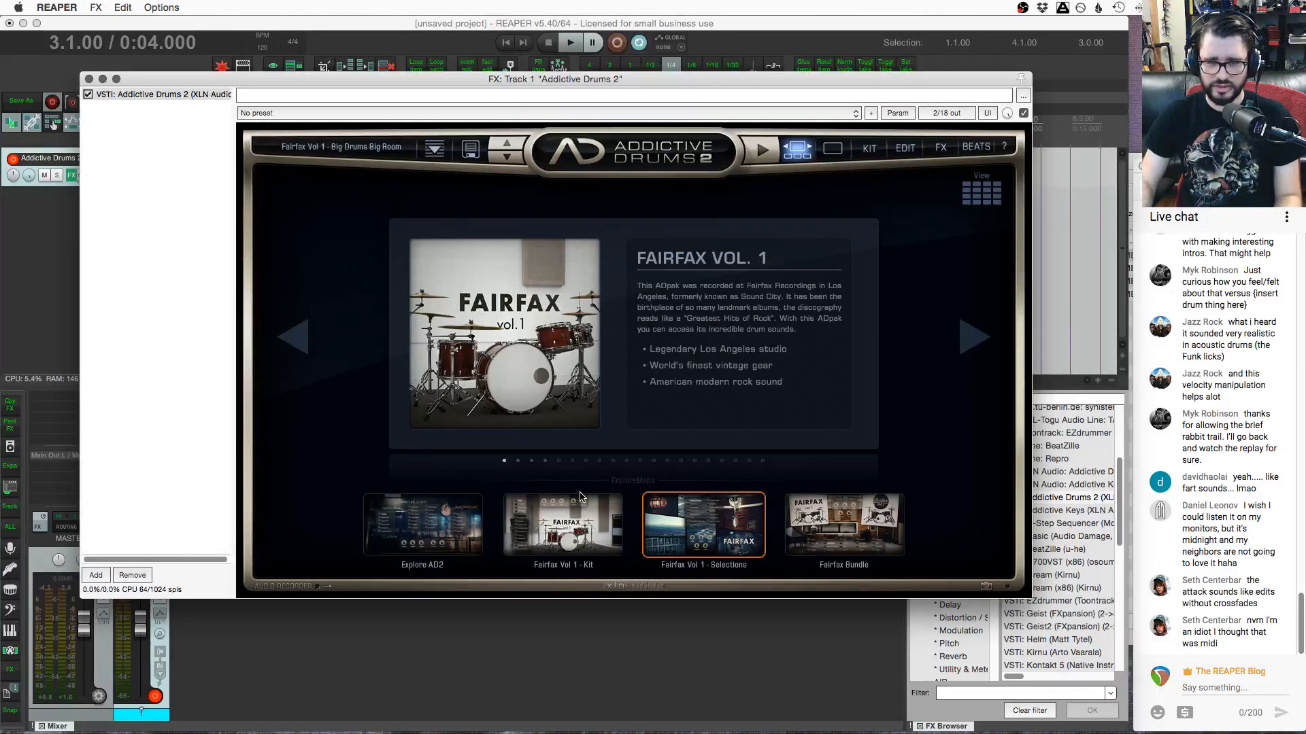
left_click(982, 192)
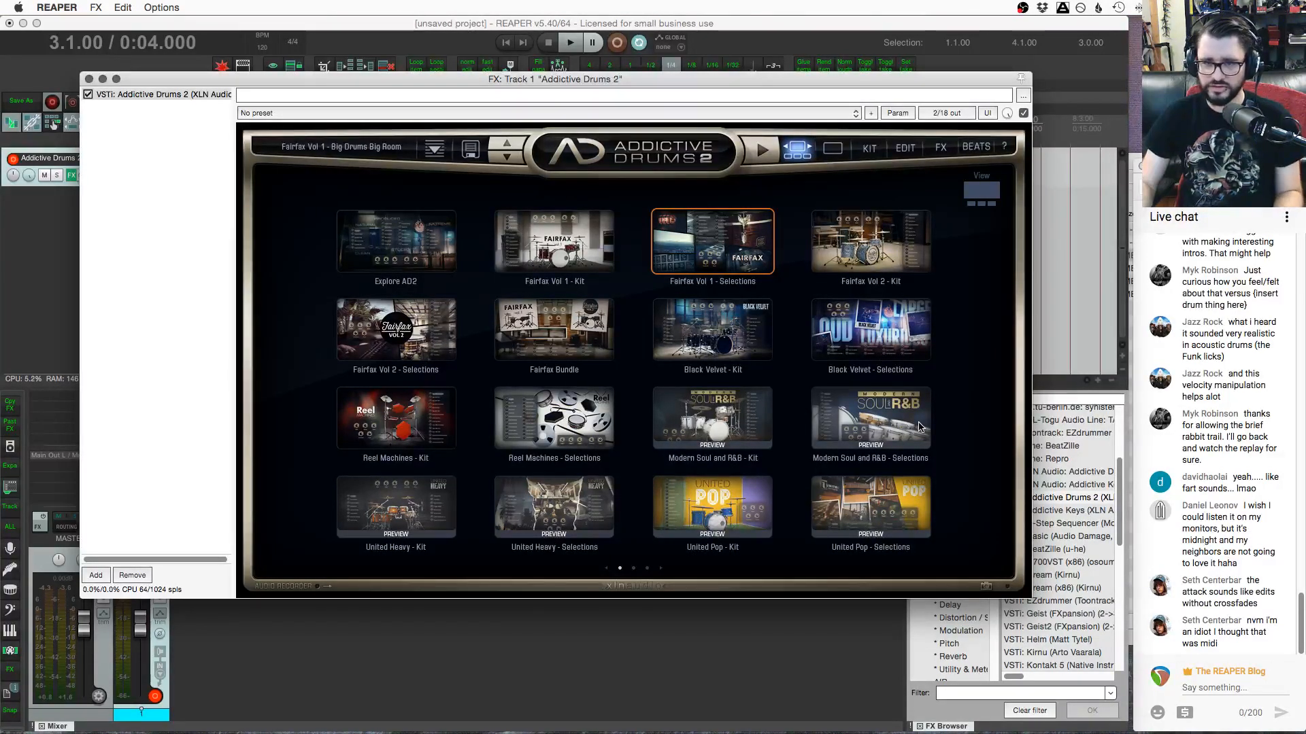
scroll(919, 427, "right", 3)
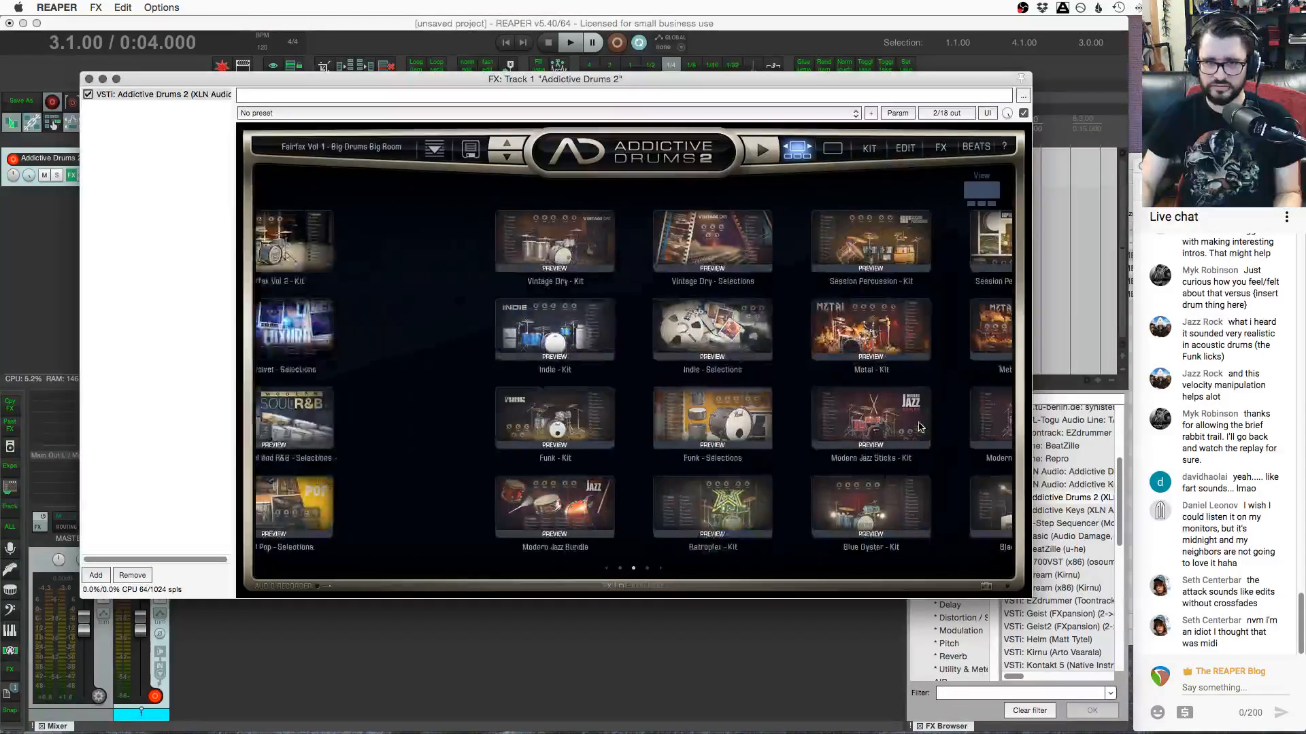
left_click(294, 416)
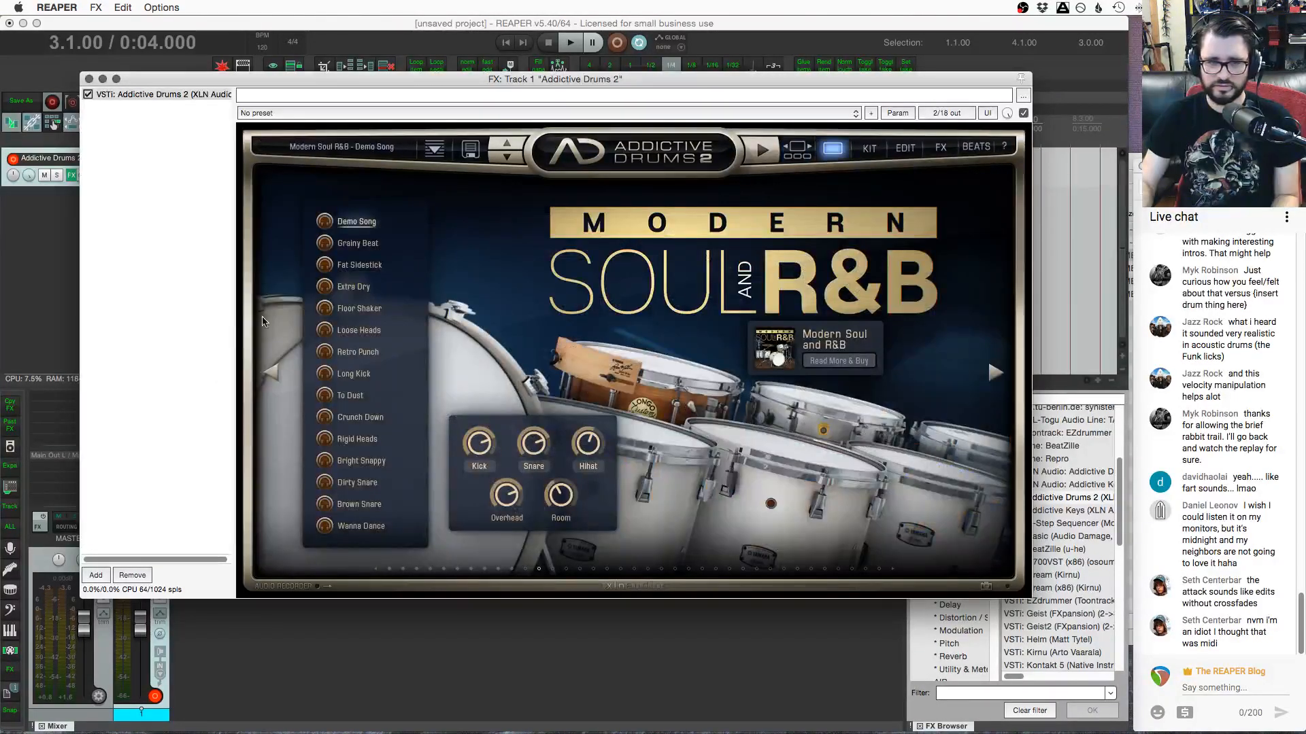
Audition the Fat Sidestick, Crunch Down, Rigid Heads and Dirty Snare presets, raising the Kick and Overhead levels on Crunch Down
left_click(322, 267)
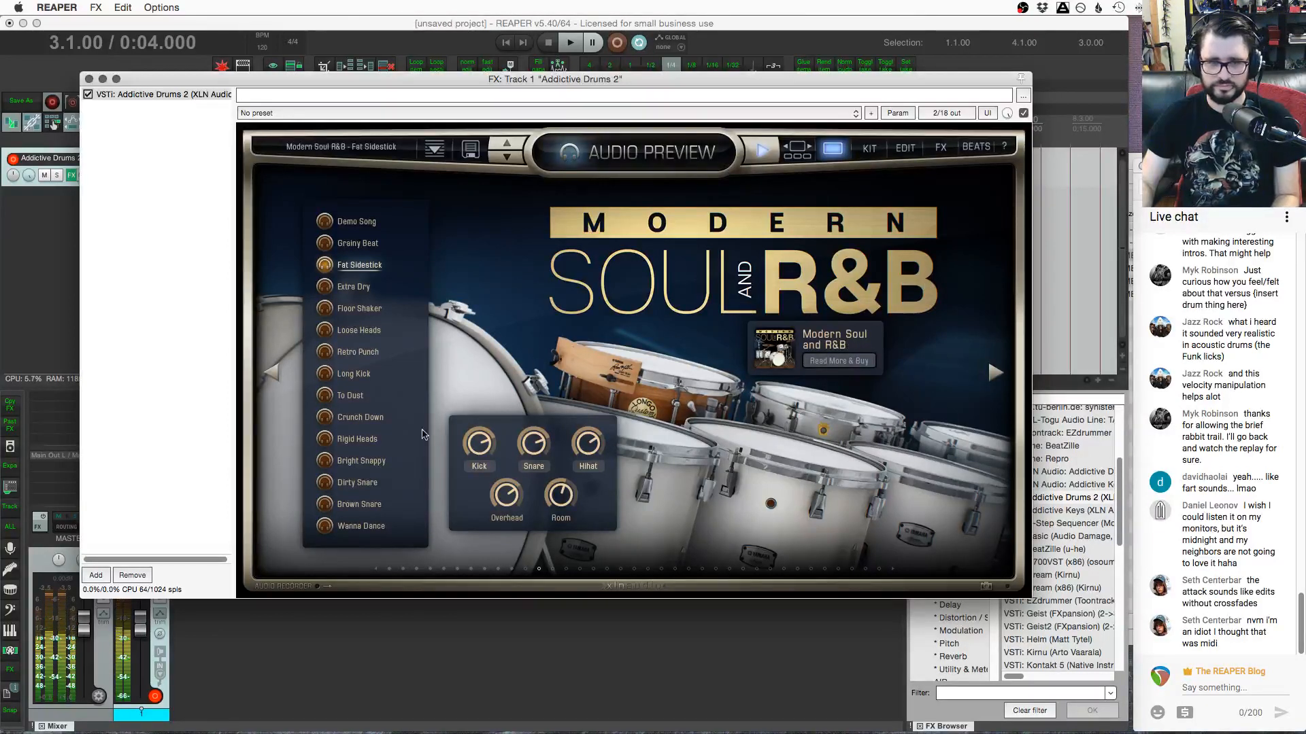
left_click(319, 417)
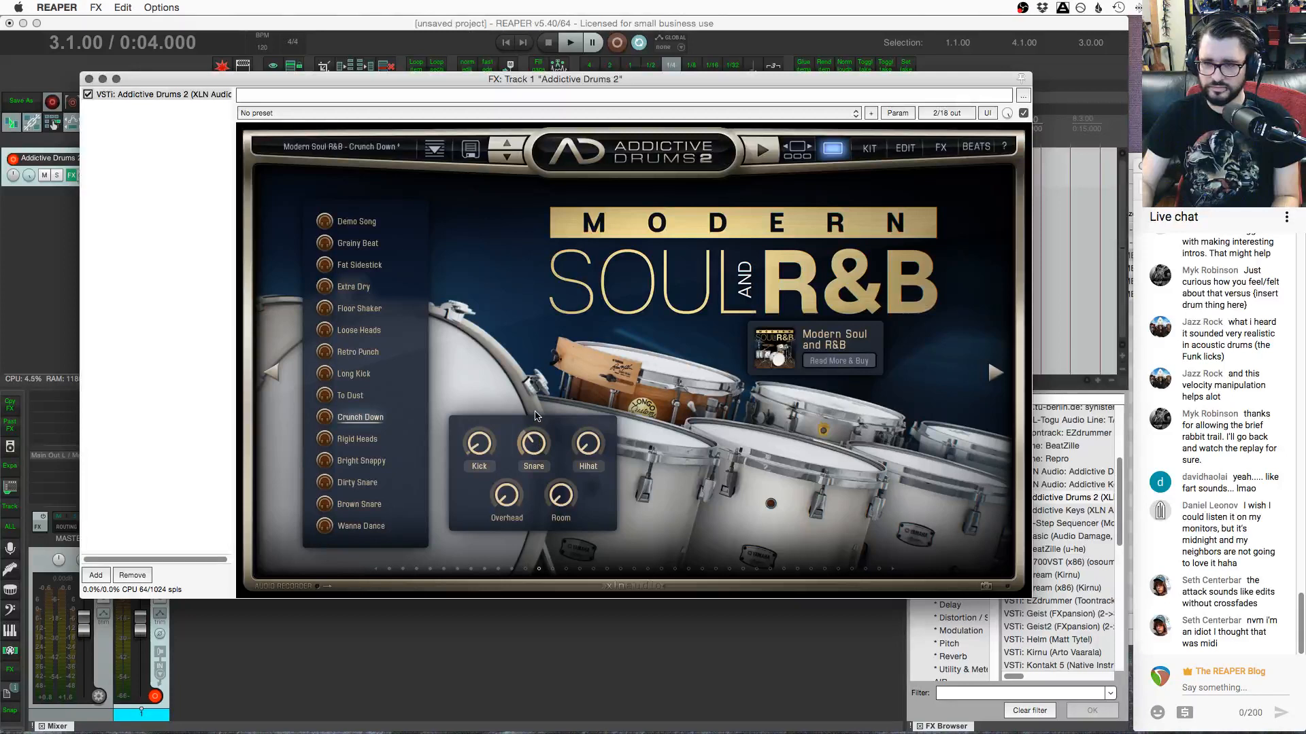
left_click_drag(482, 450, 484, 428)
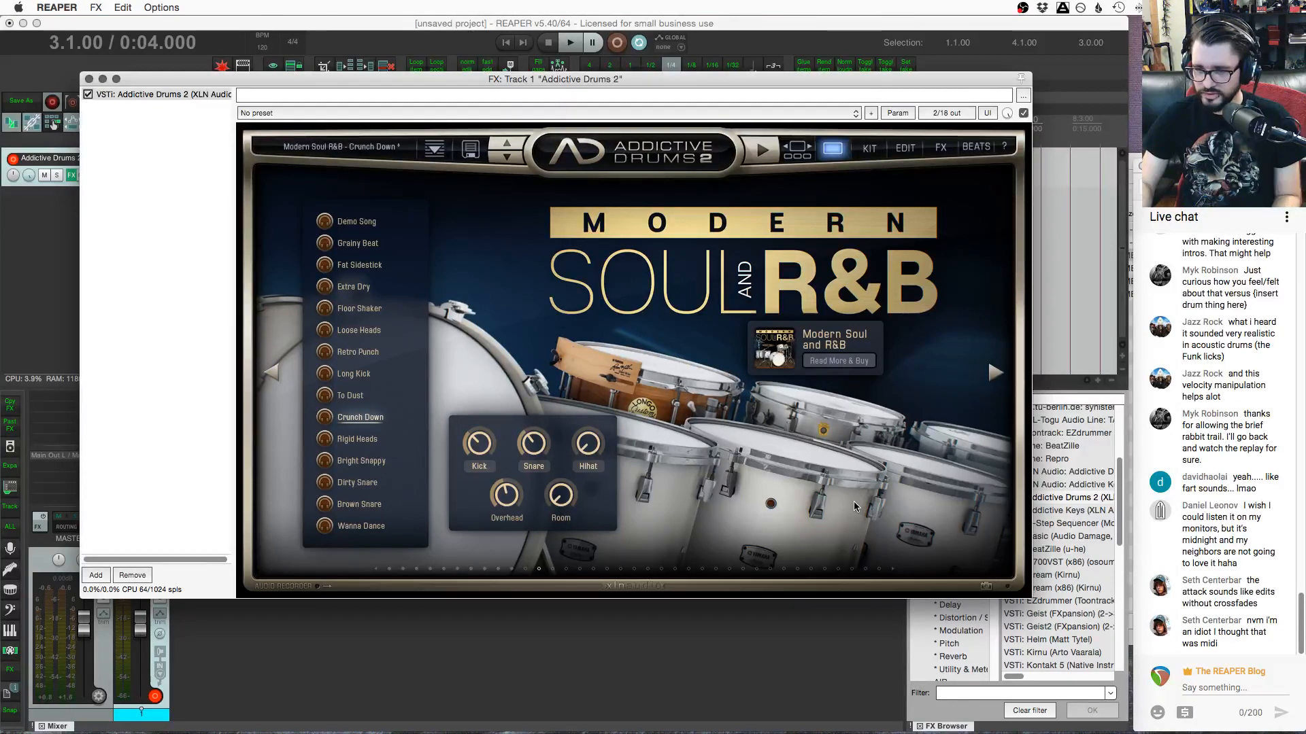
left_click(334, 443)
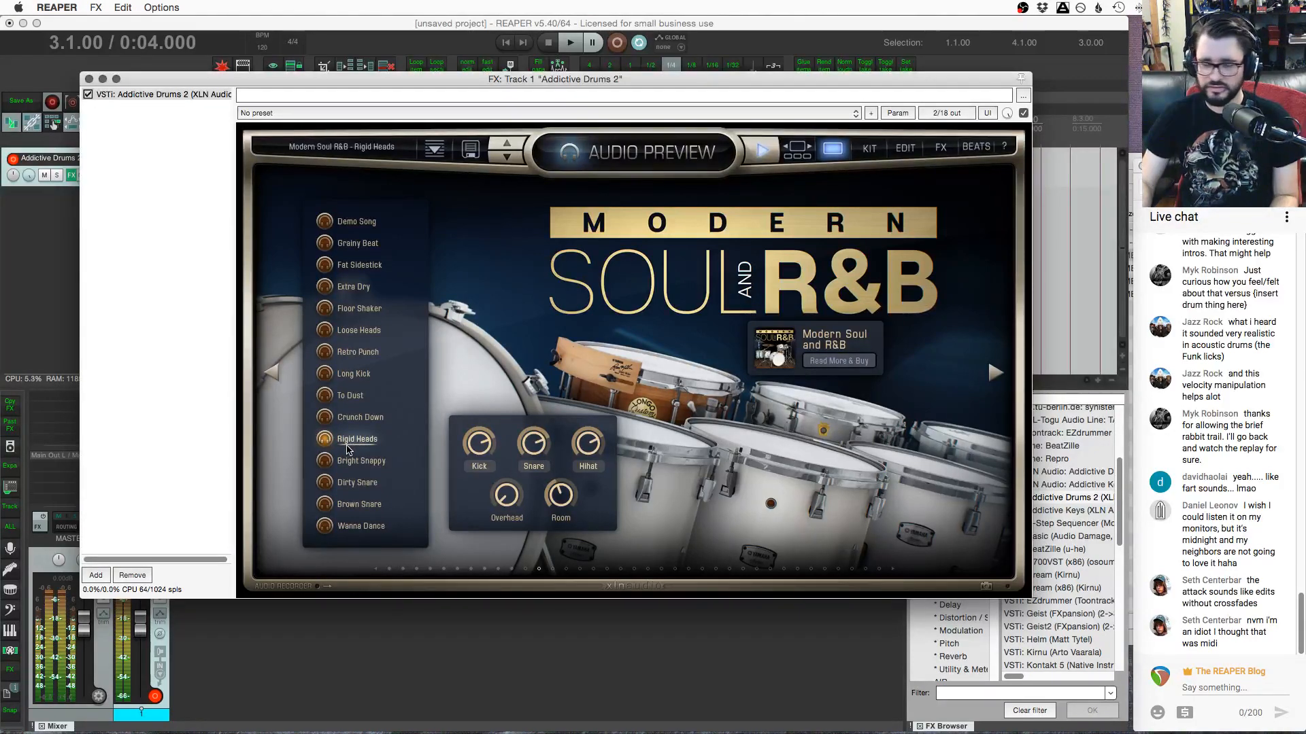
left_click(325, 483)
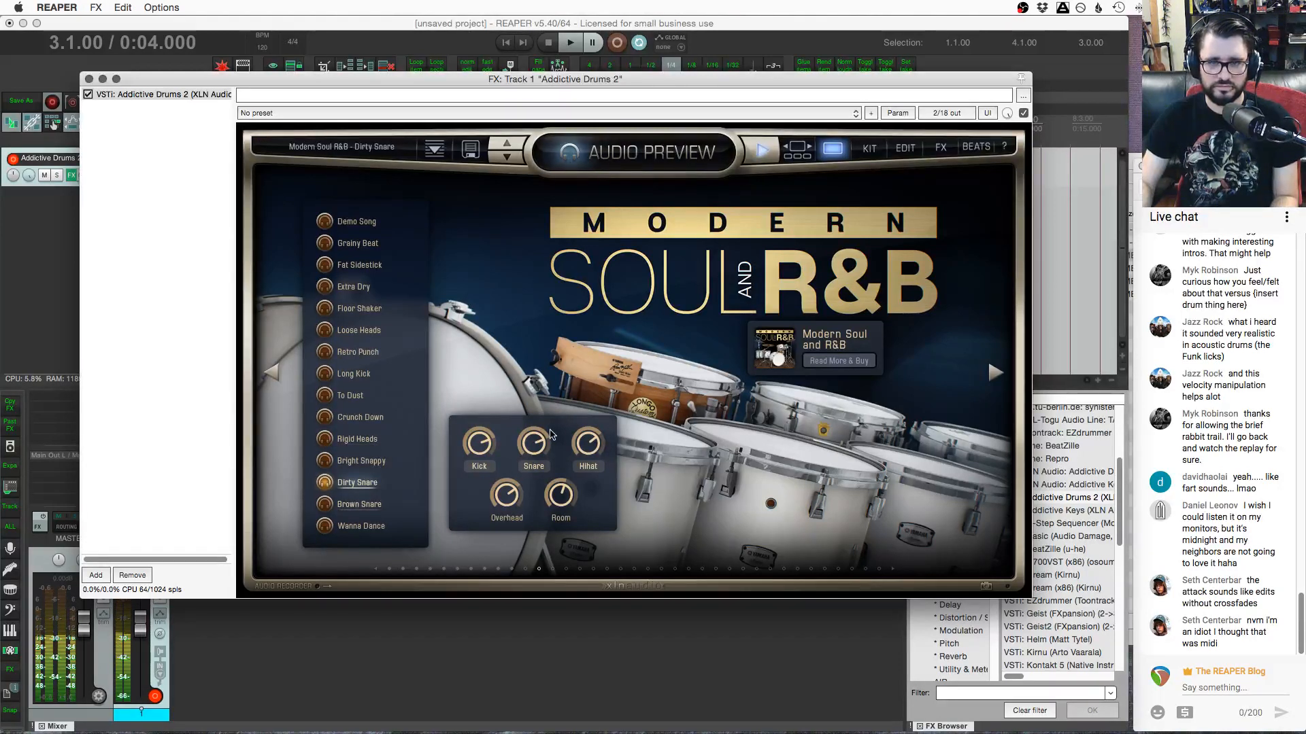
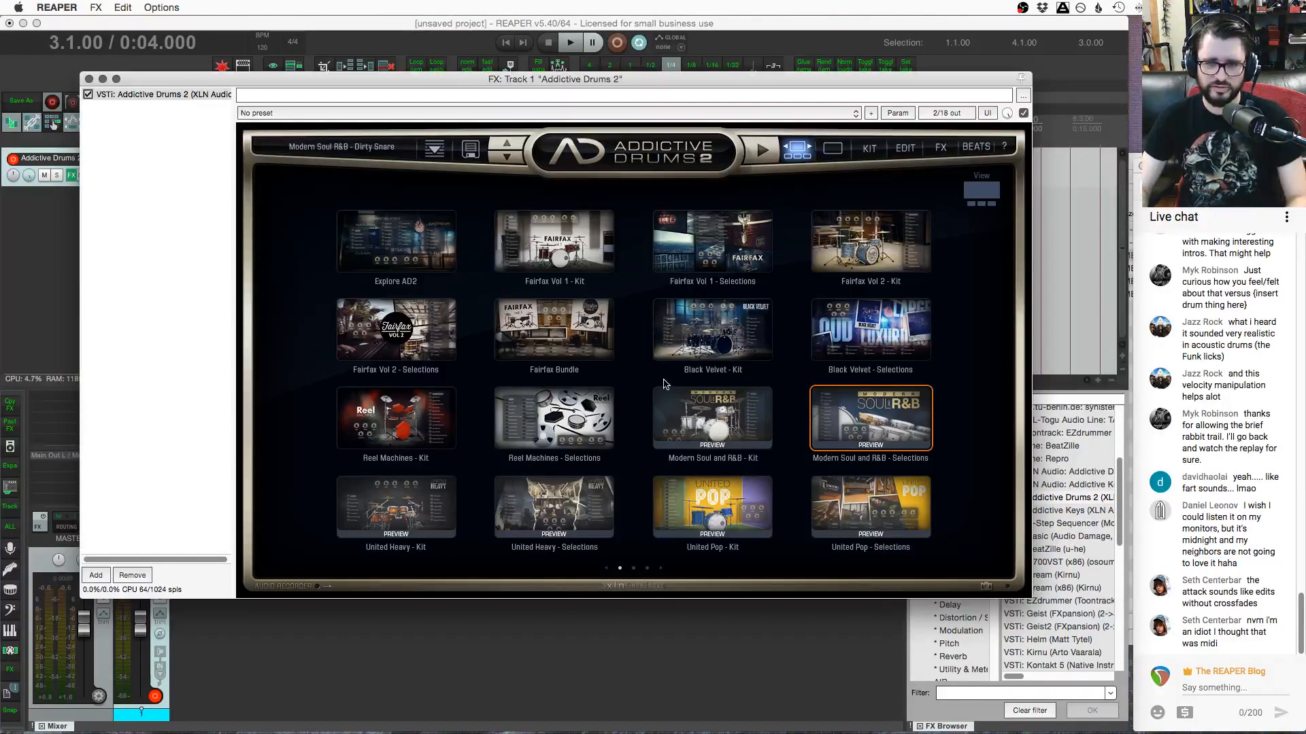
Load Black Velvet - Selections and audition the BIG OH And Room, BIGGER OH And Room and Gate To Heaven presets
left_click(891, 330)
left_click(364, 481)
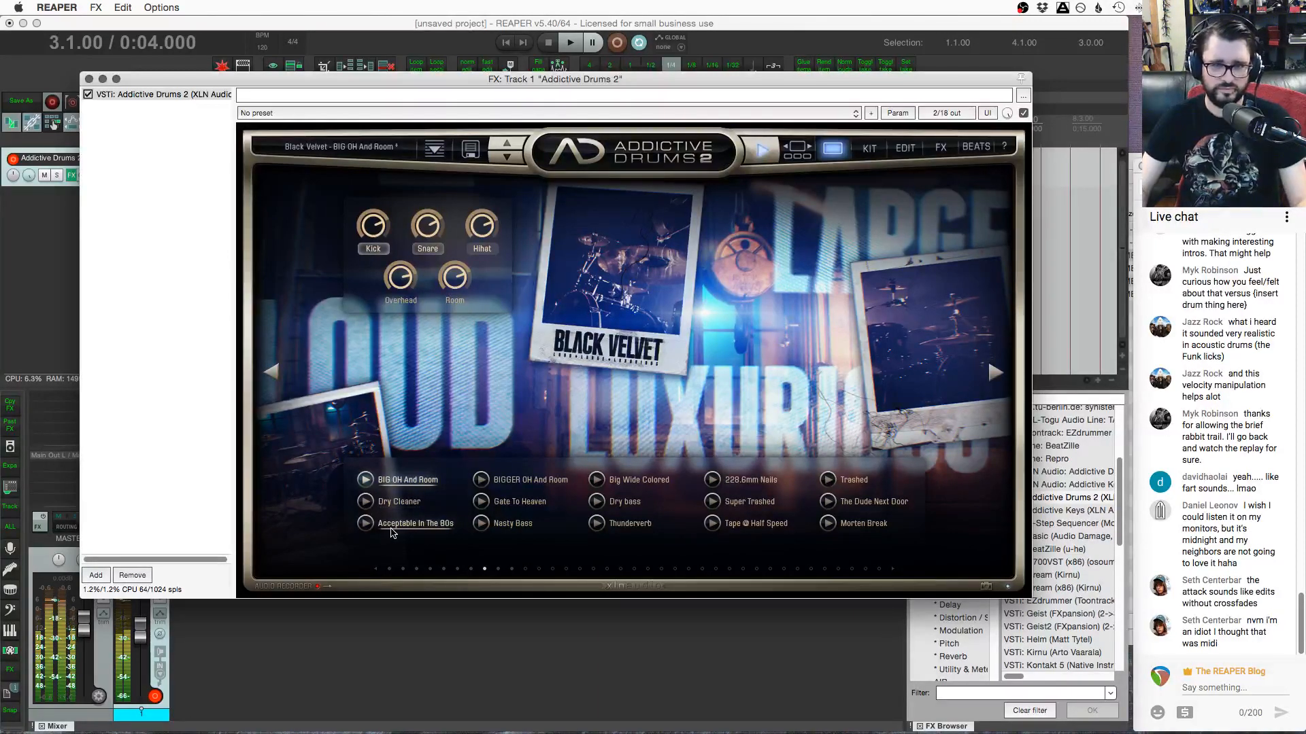
left_click(481, 480)
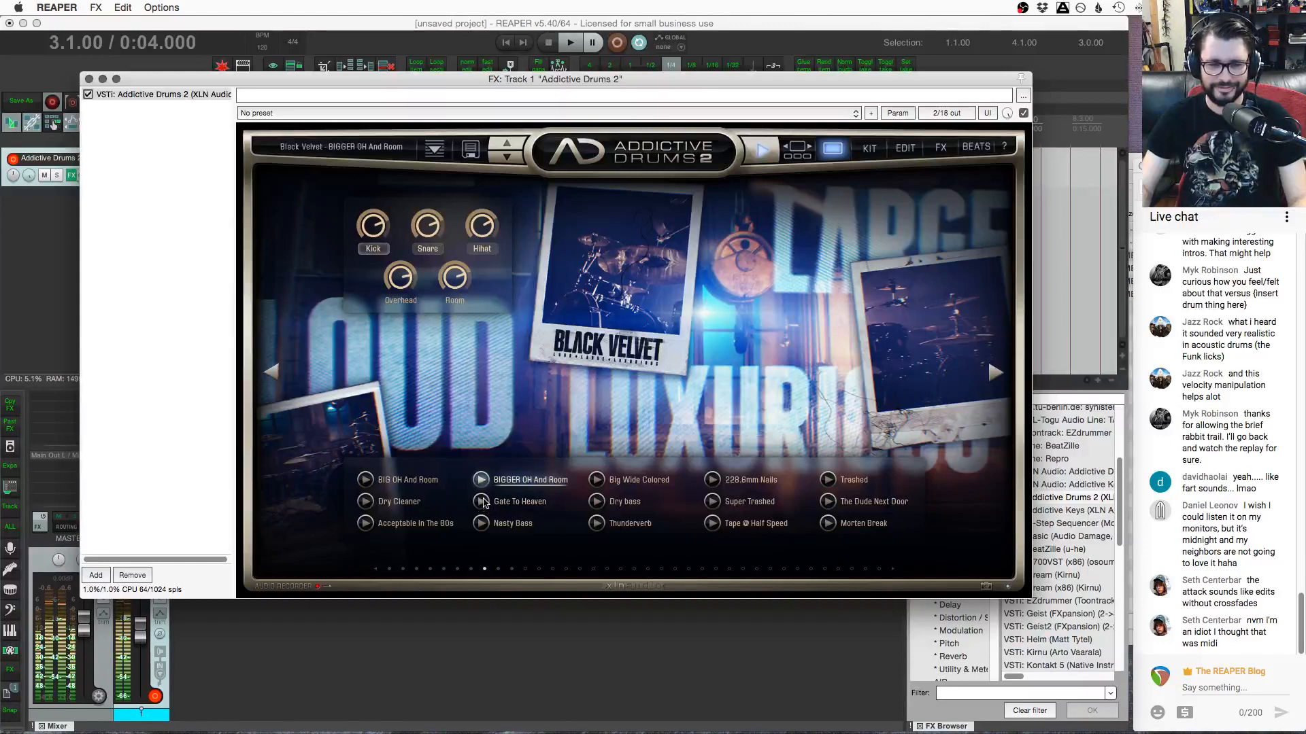
left_click(481, 504)
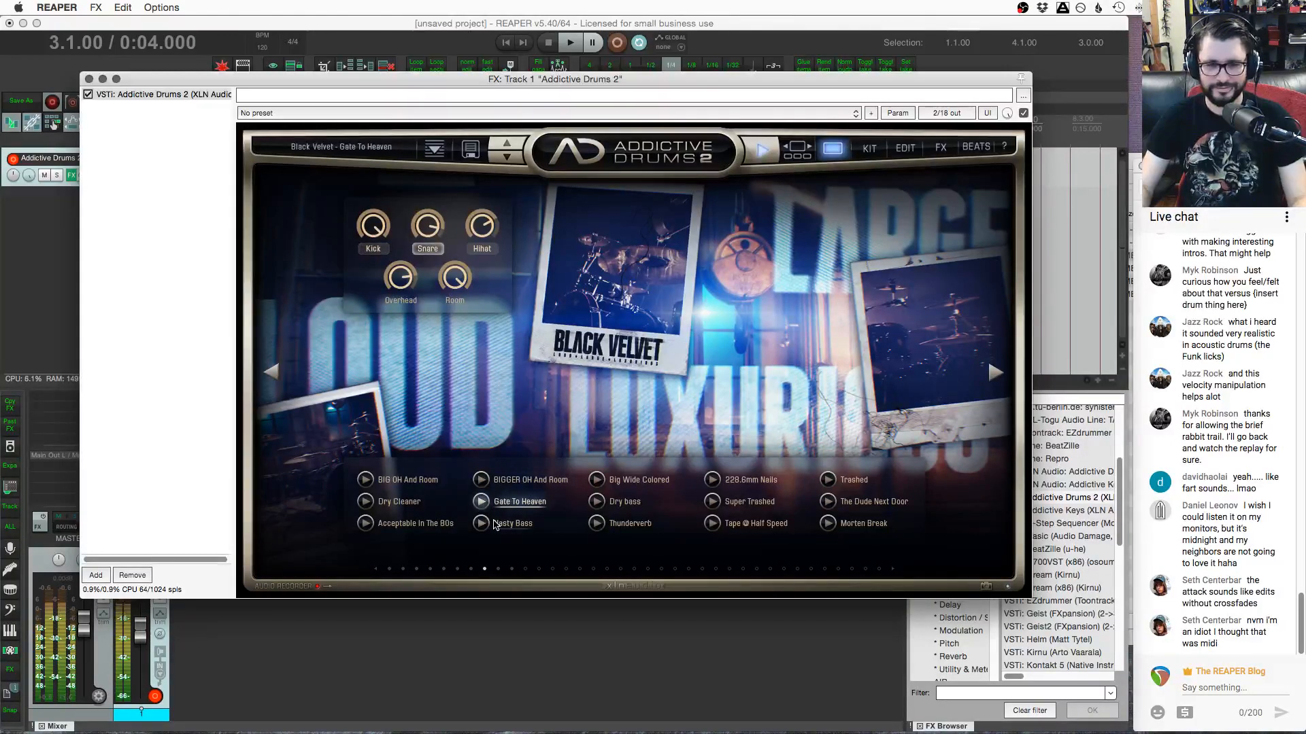
Audition the Black Velvet presets 228.6mm Nails, Trashed, Super Trashed and Tape @ Half Speed
left_click(711, 481)
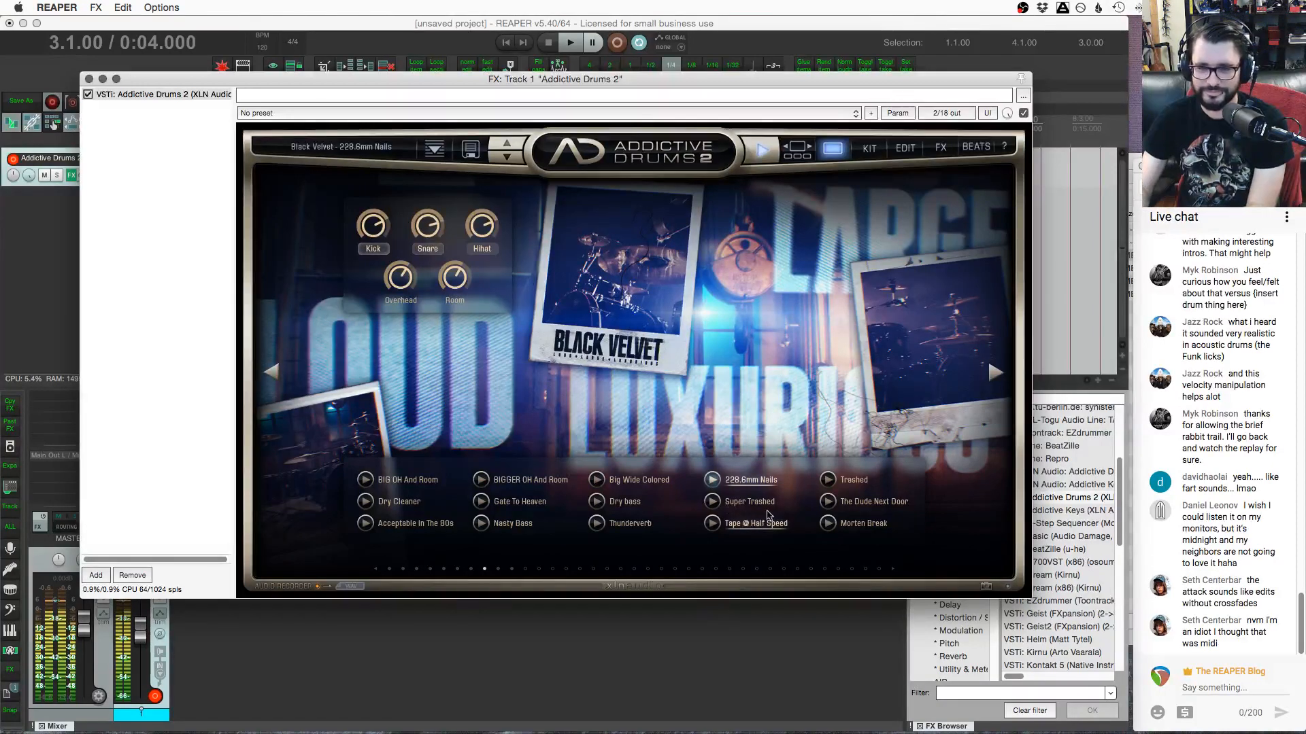
left_click(828, 480)
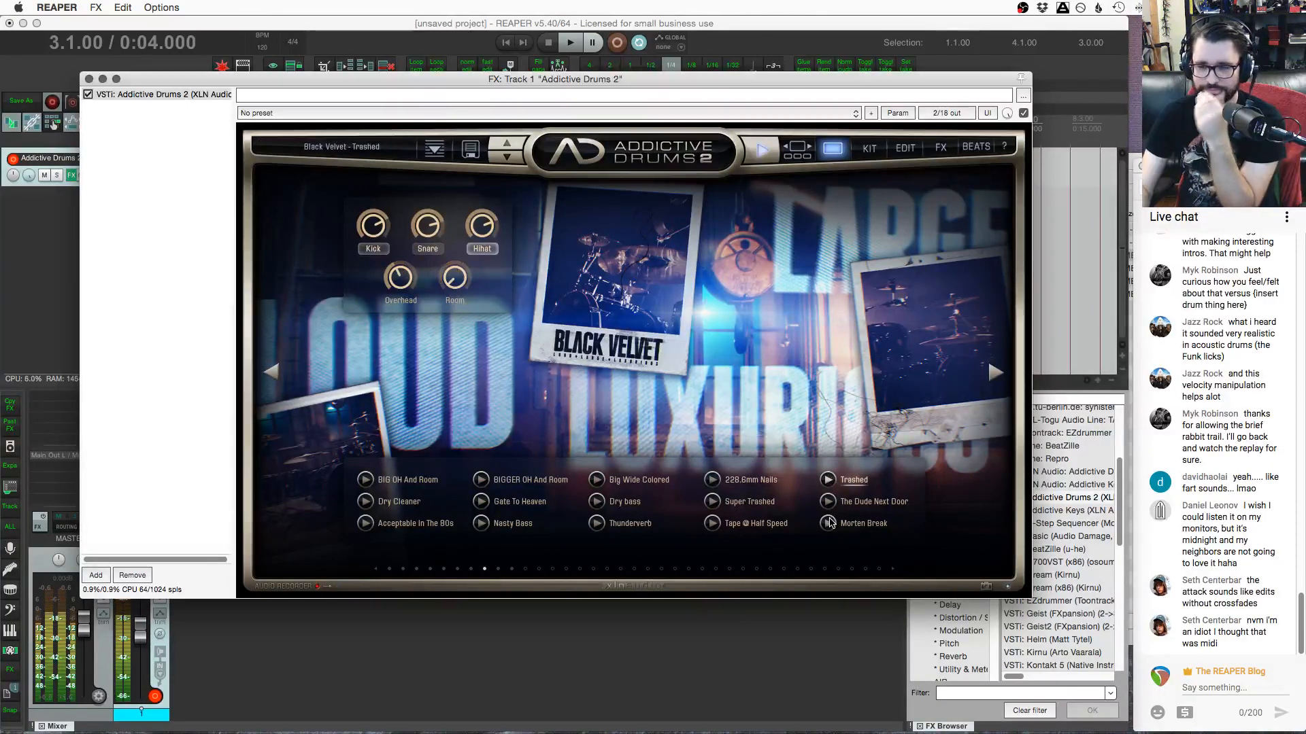
left_click(712, 501)
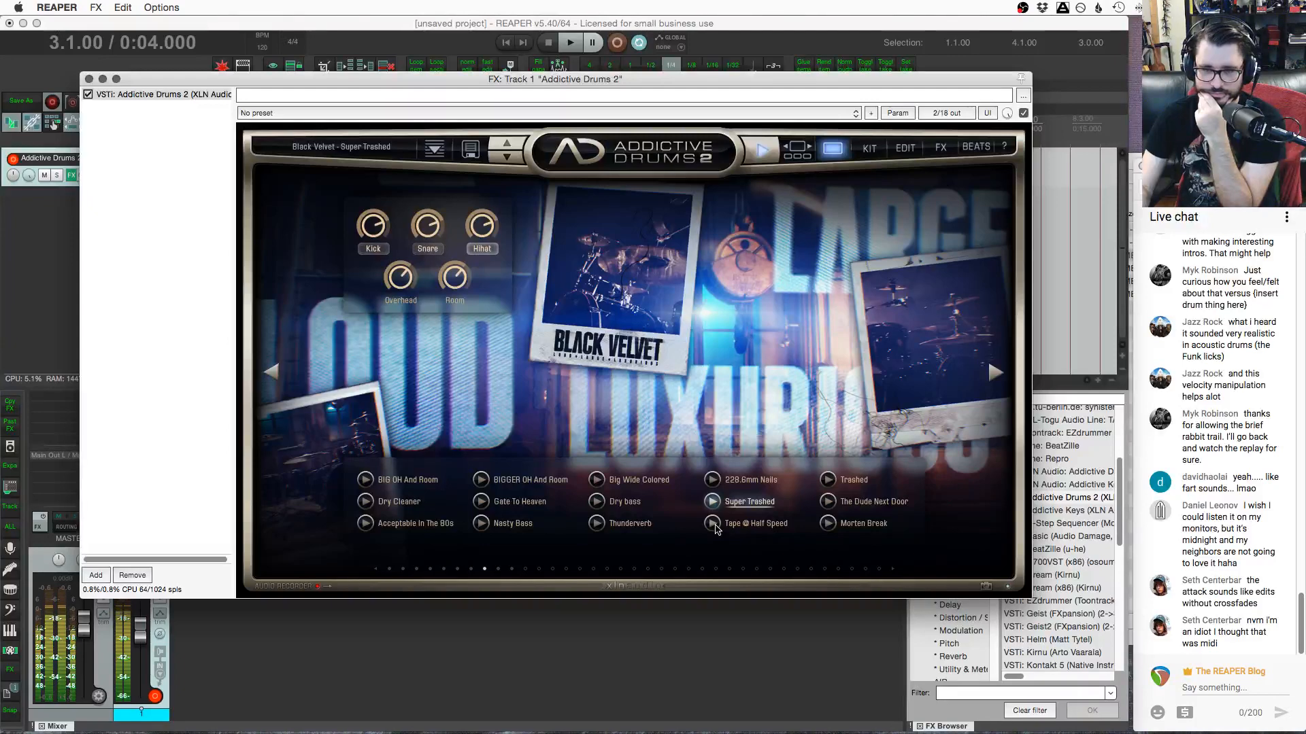
left_click(713, 524)
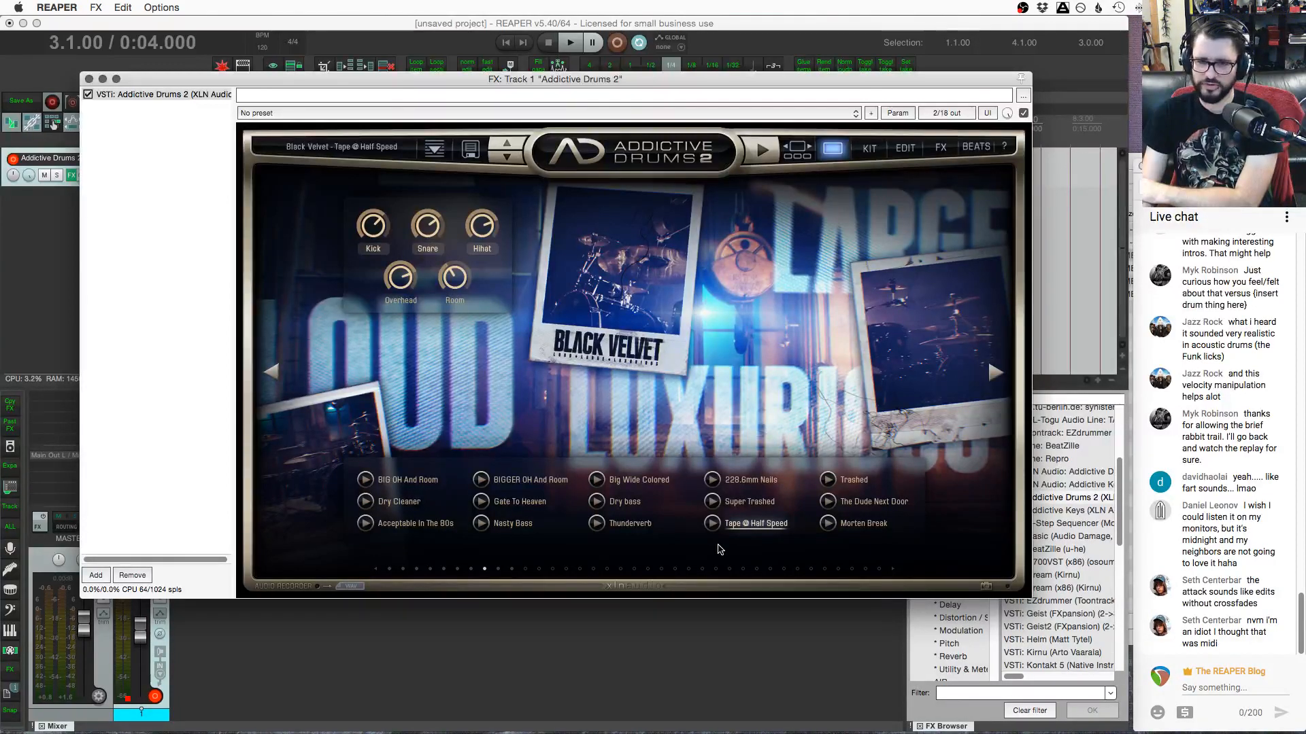
left_click(1101, 484)
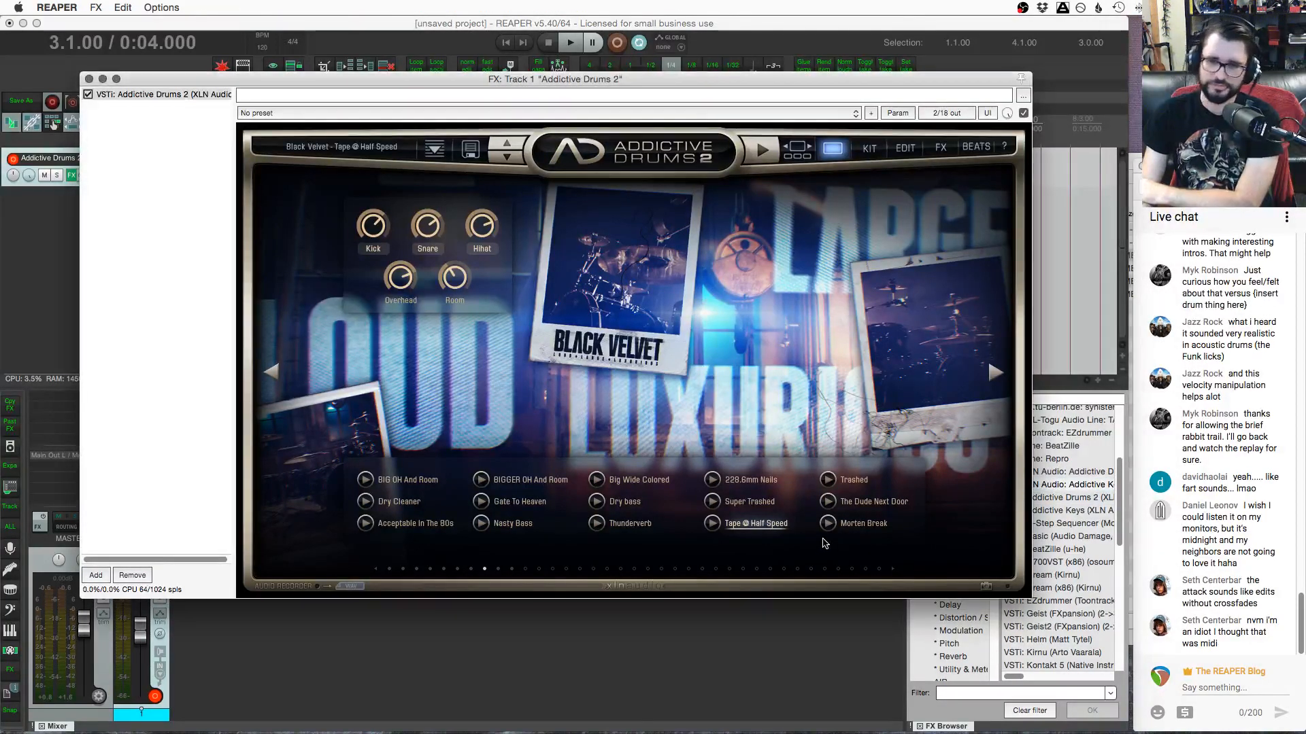
Audition The Dude Next Door, switch to Gate To Heaven, and finish on the 228.6mm Nails preset
left_click(831, 503)
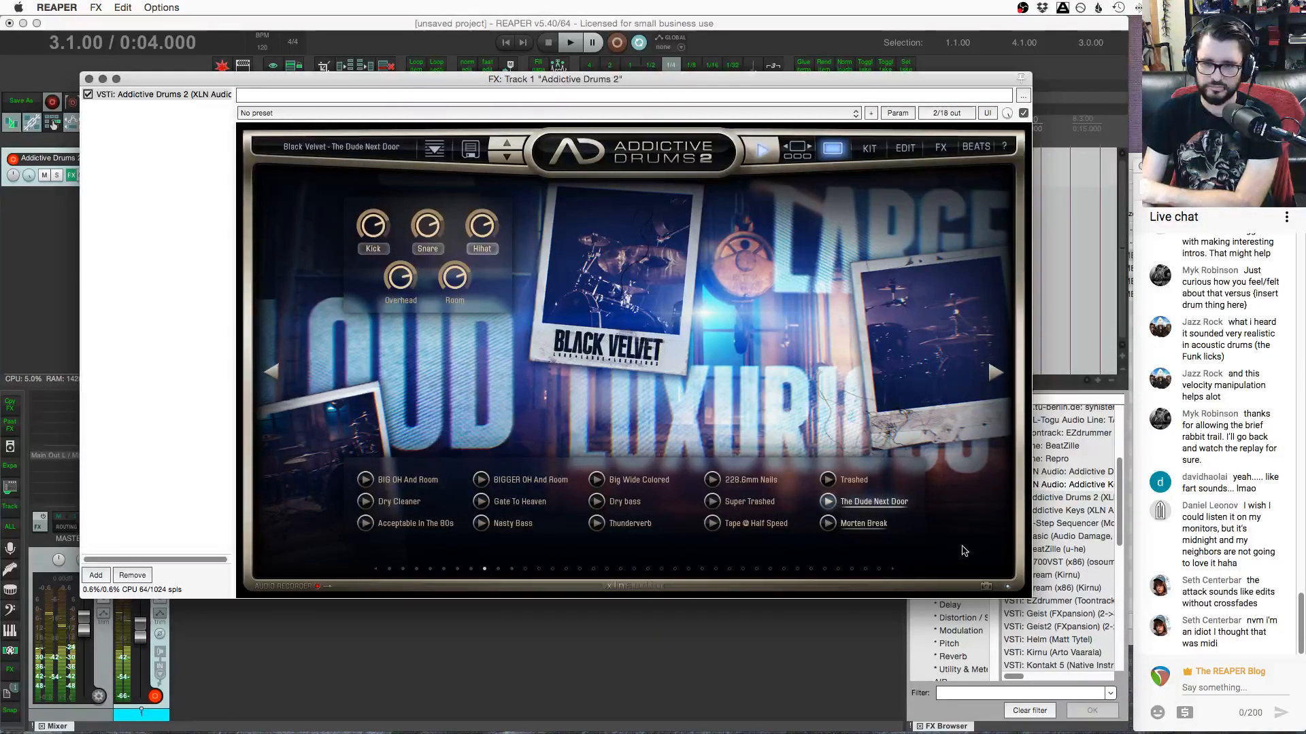
left_click(518, 503)
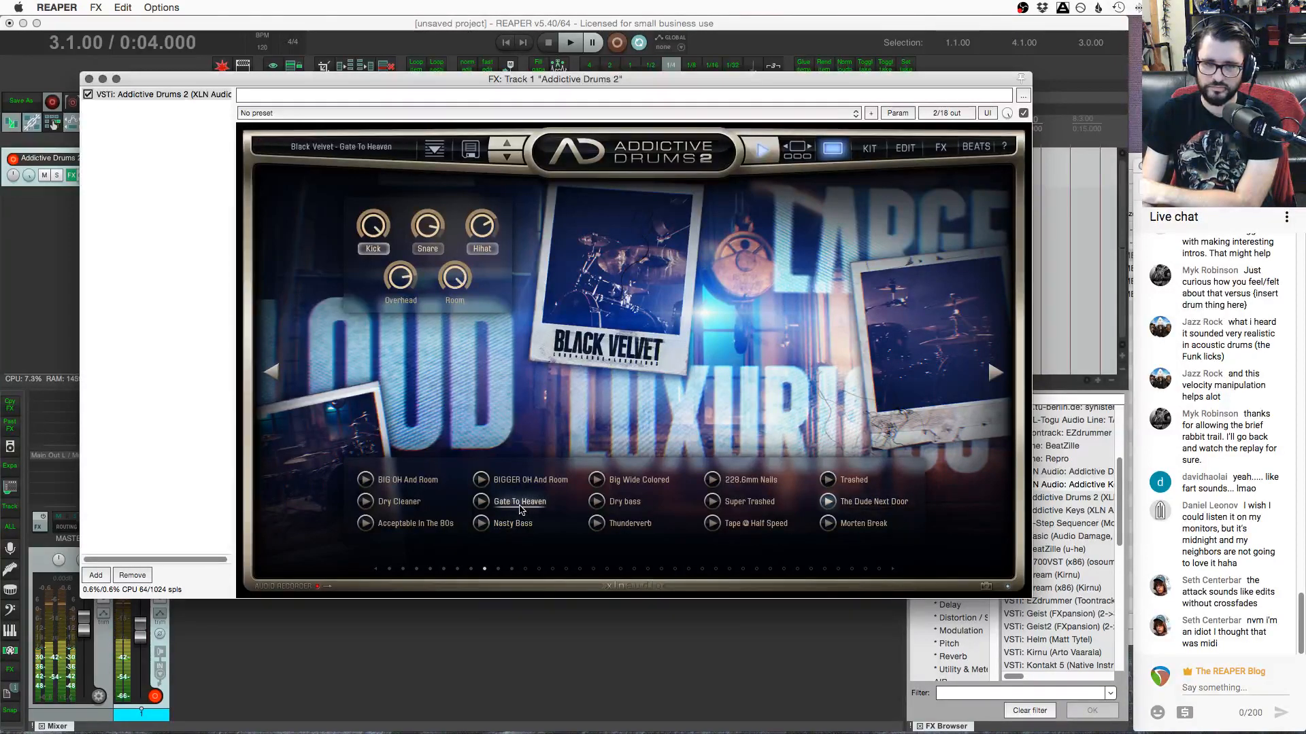
left_click(767, 481)
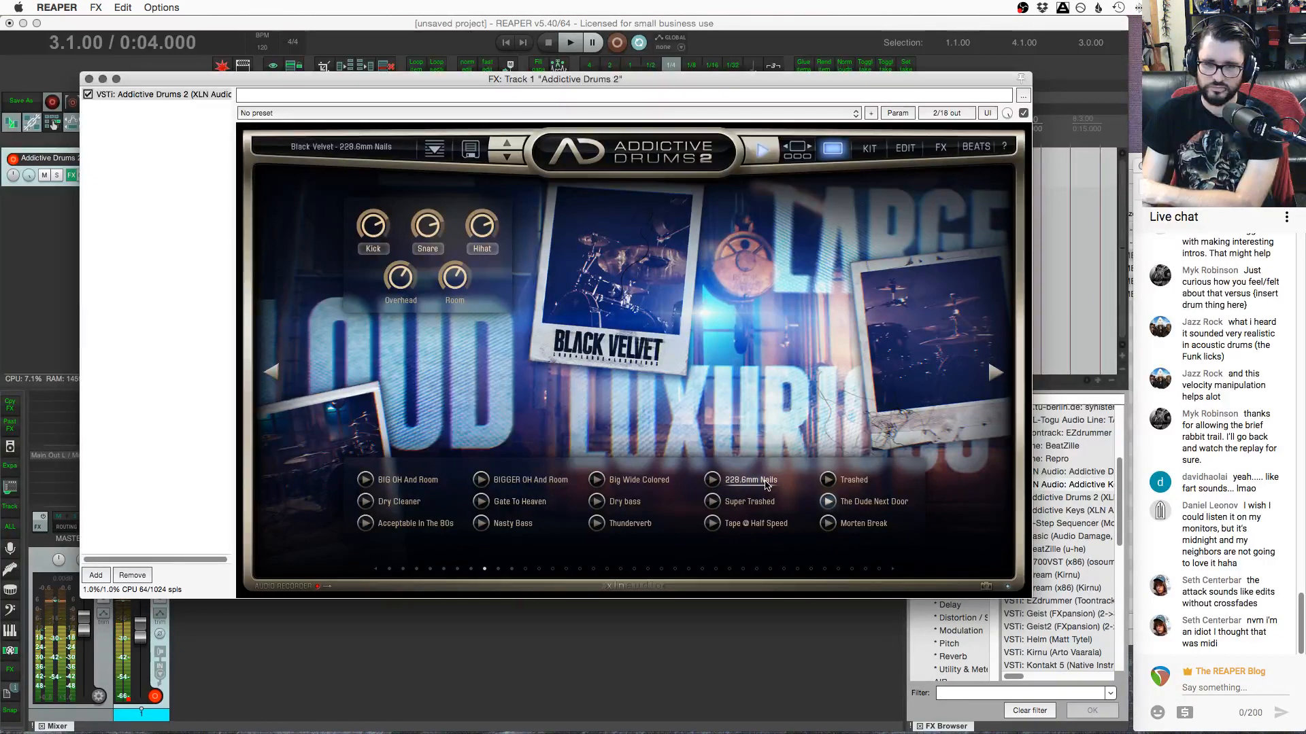
View the send effects and the master channel, comparing the master sound with Comp & Dist bypassed and re-enabled
left_click(939, 150)
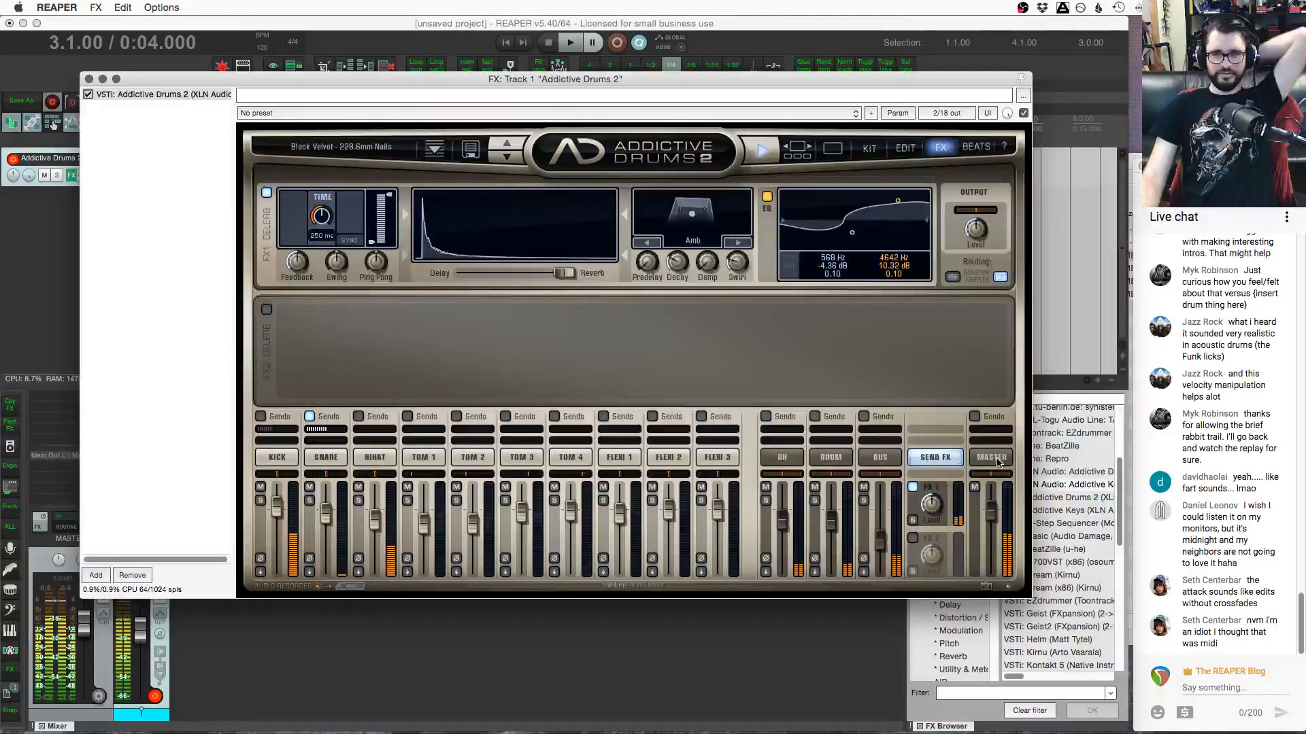
left_click(995, 458)
left_click(297, 331)
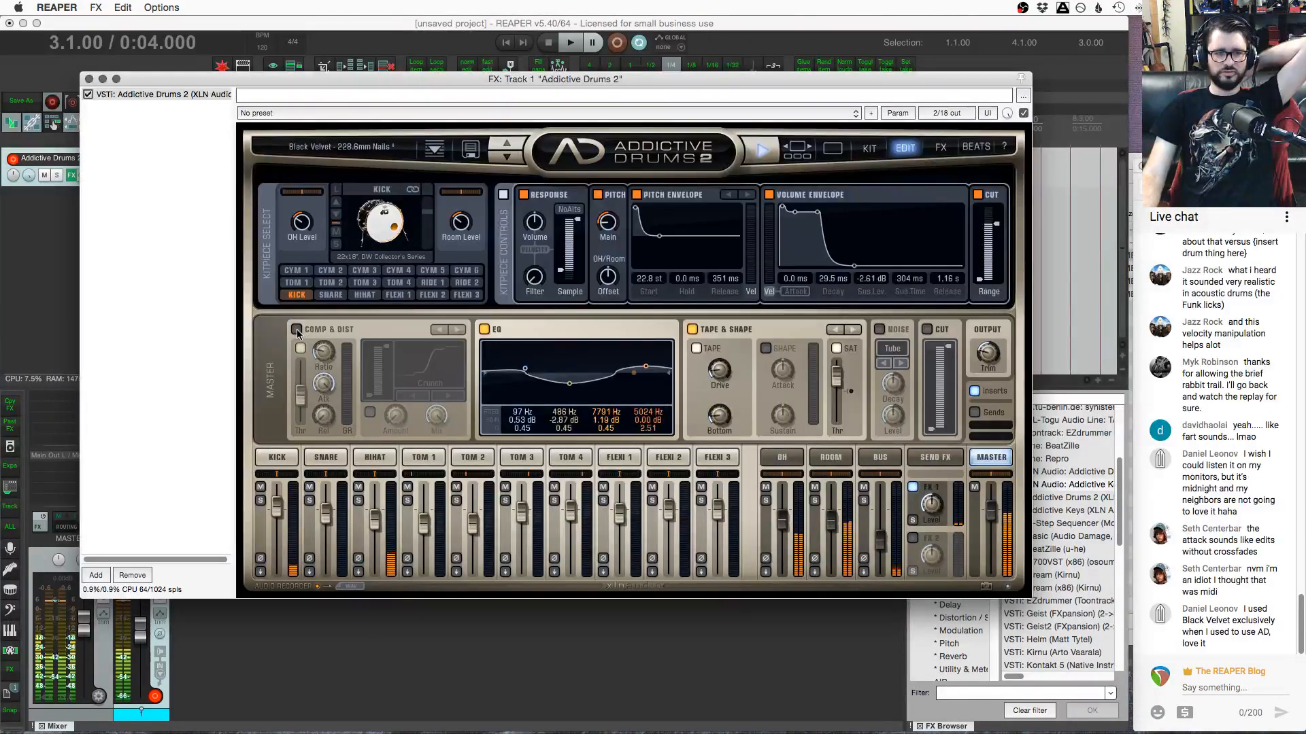
left_click(298, 331)
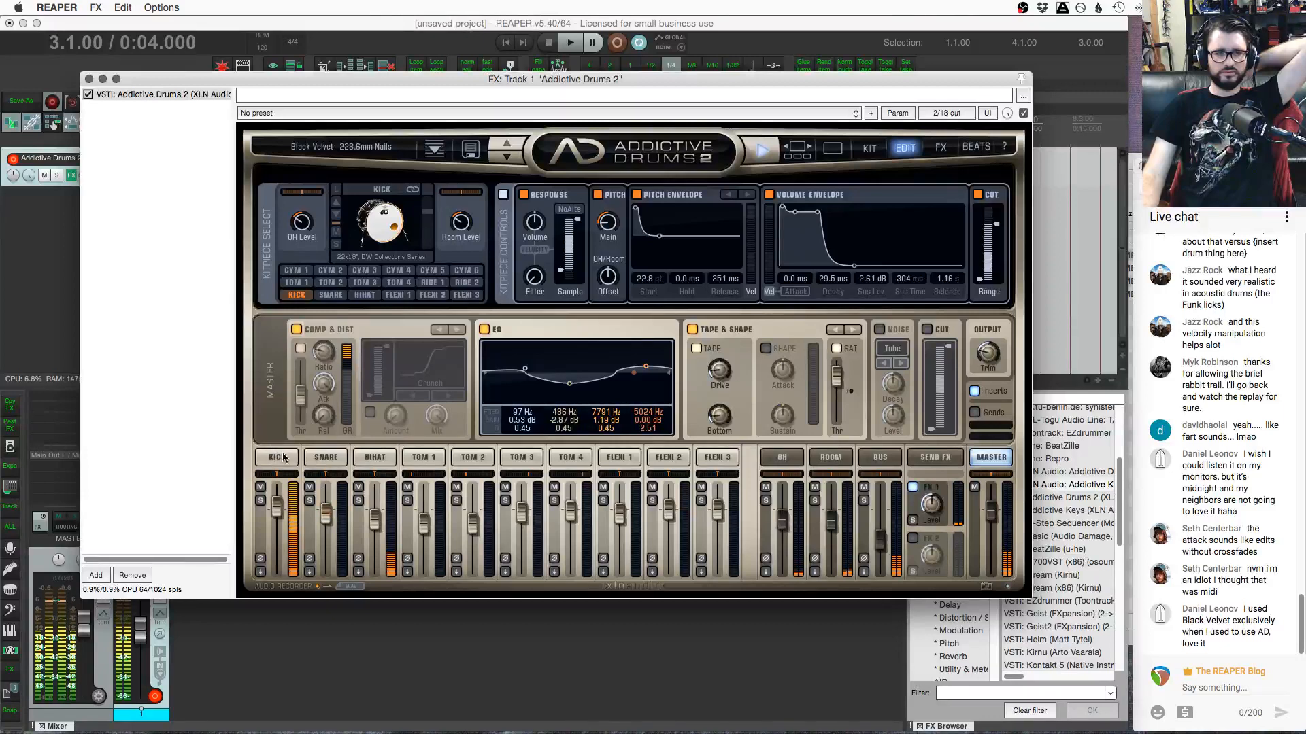
View the kick and snare channel settings, briefly soloing the snare to hear it alone
left_click(277, 457)
left_click(327, 458)
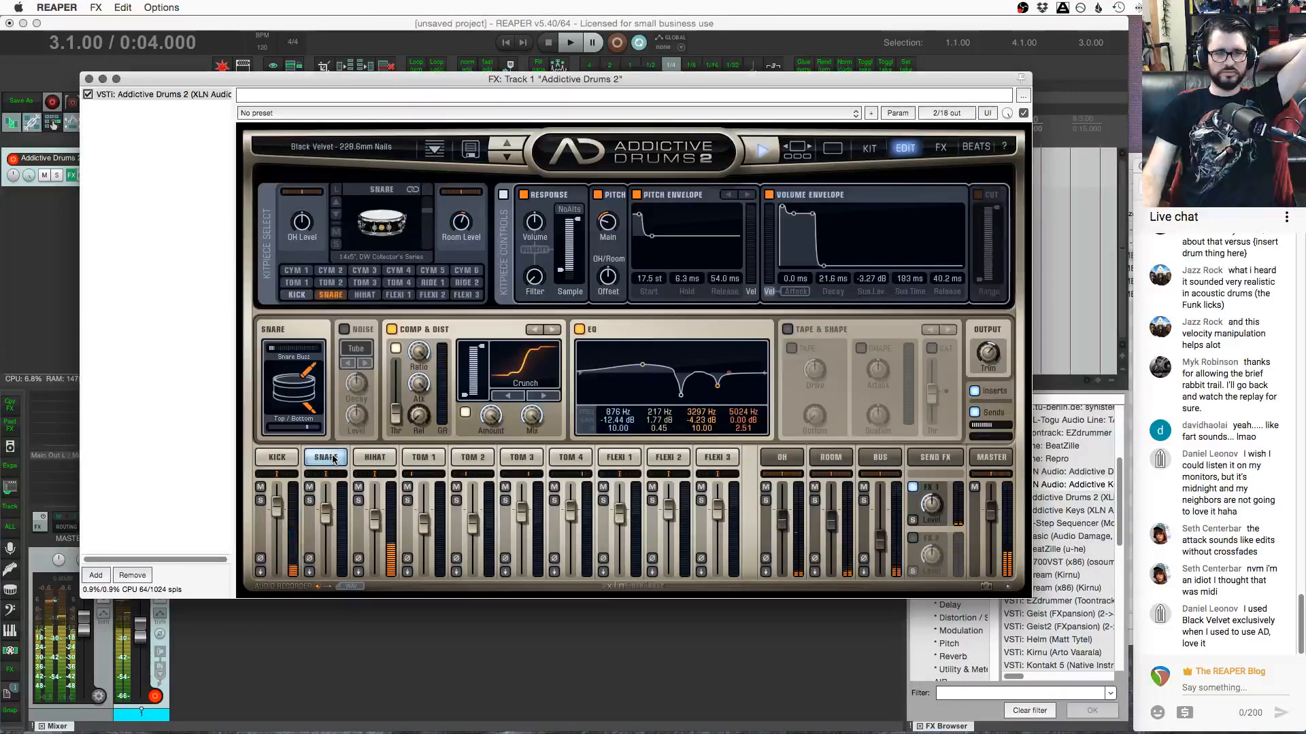
left_click(309, 500)
left_click(310, 501)
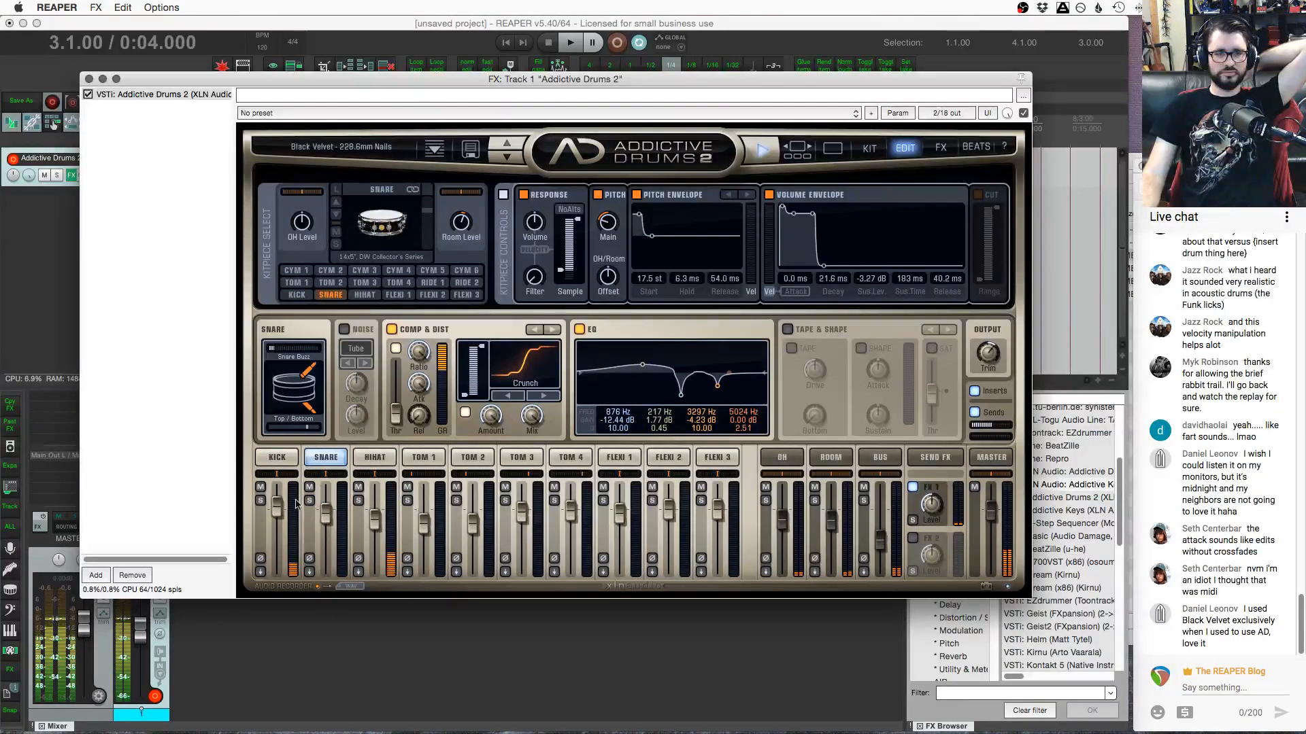
Set the kick's Beater/Front balance to -1% while it is soloed, unsolo it, and move its low EQ peak to 1135 Hz at 10.58 dB
left_click(260, 501)
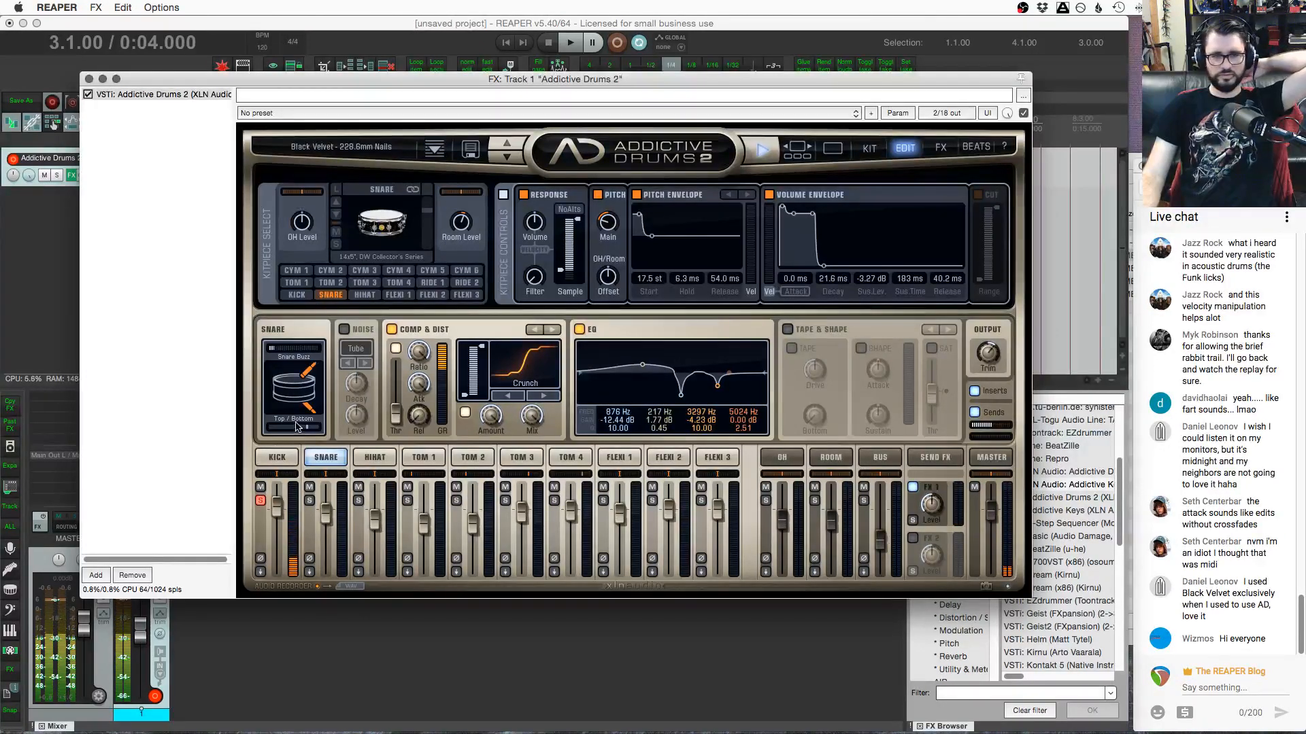
left_click(277, 458)
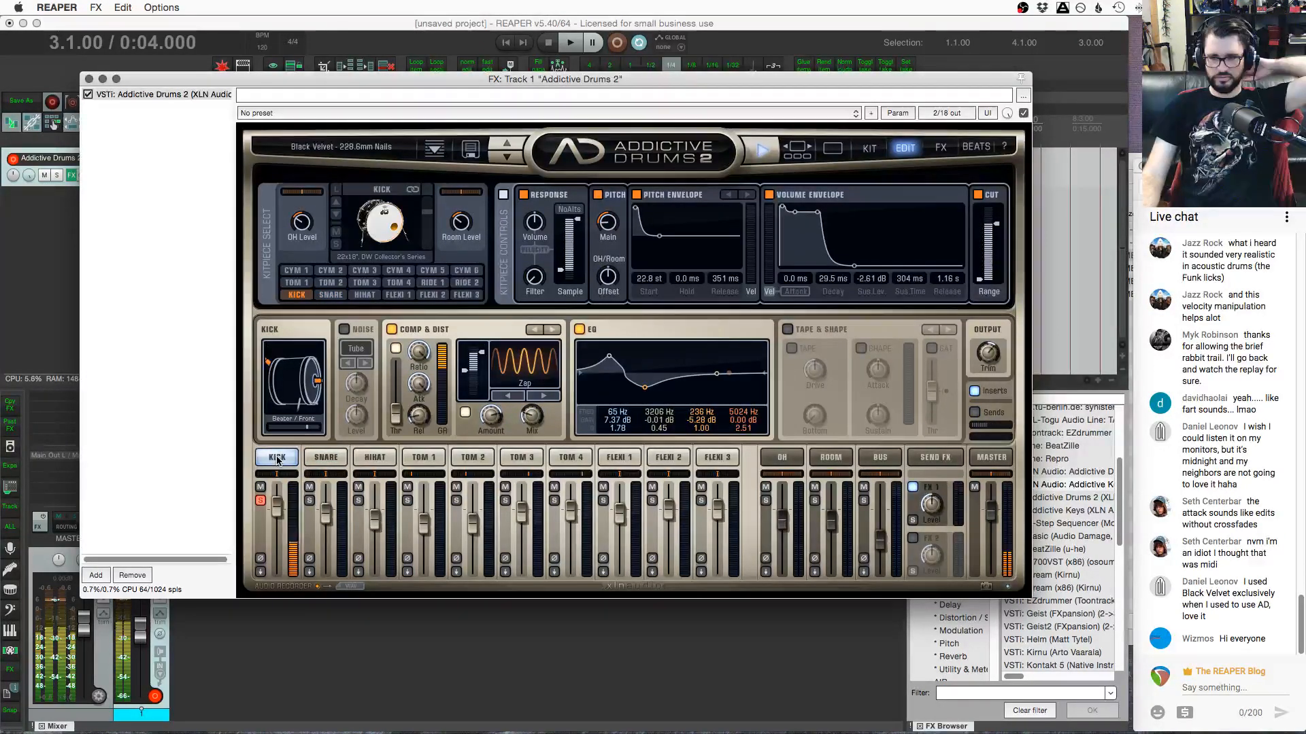
mouse_move(306, 428)
left_mouse_down()
mouse_move(272, 433)
mouse_move(284, 435)
left_mouse_up()
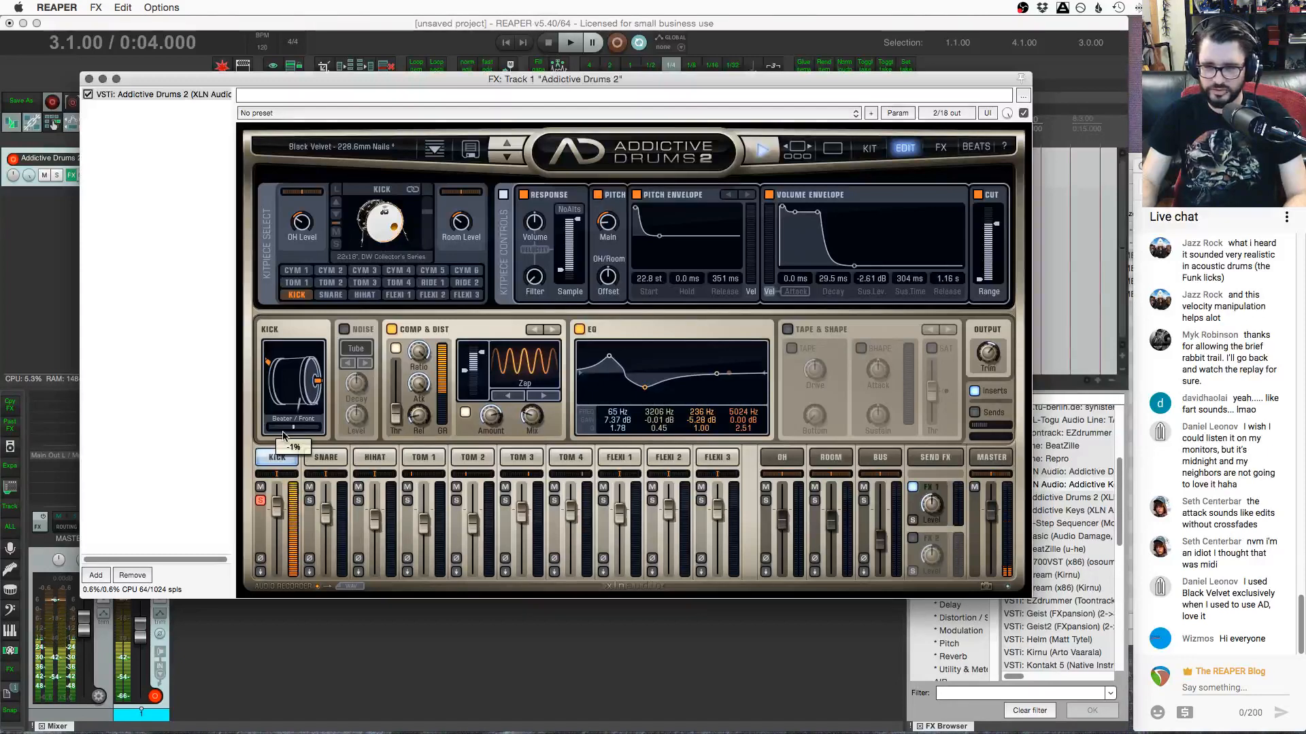
left_click(260, 501)
left_click_drag(609, 356, 688, 355)
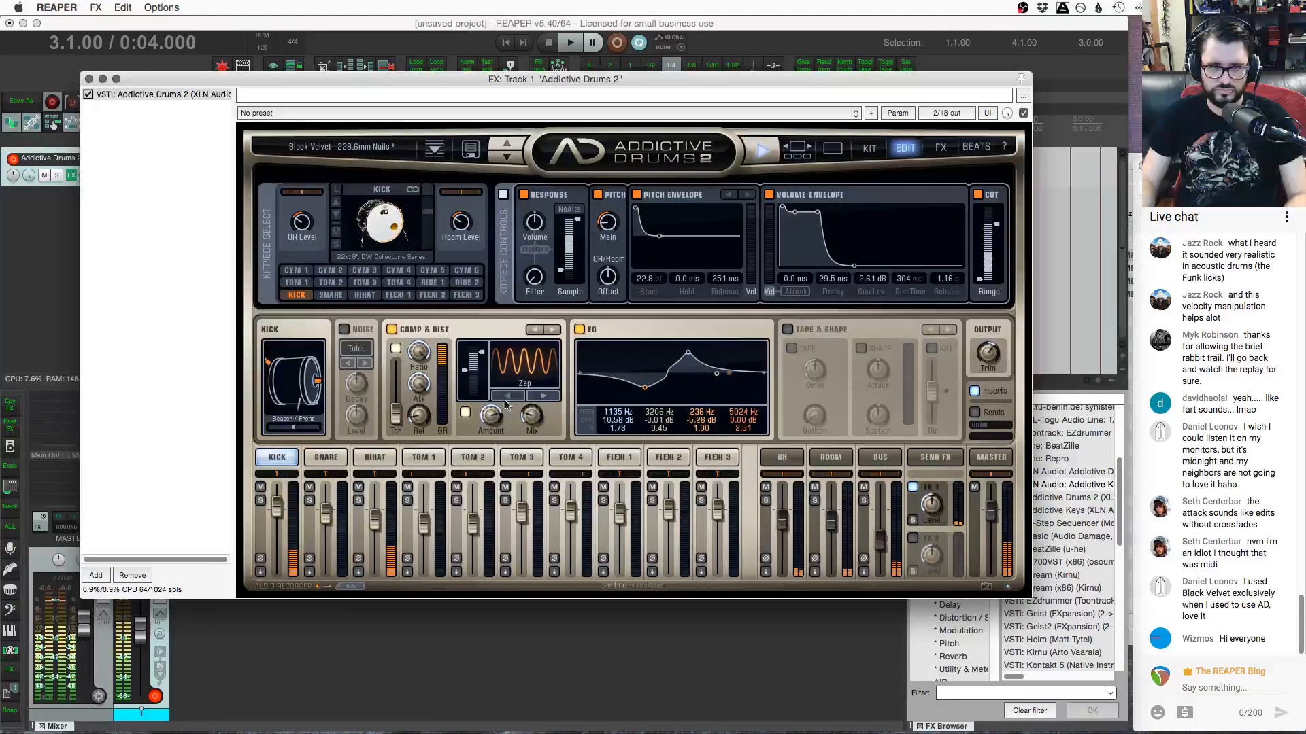
On the snare channel, set Snare Buzz to -3.06 dB, the Top/Bottom balance to -1% and the compressor threshold to -21.82 dB
left_click(326, 457)
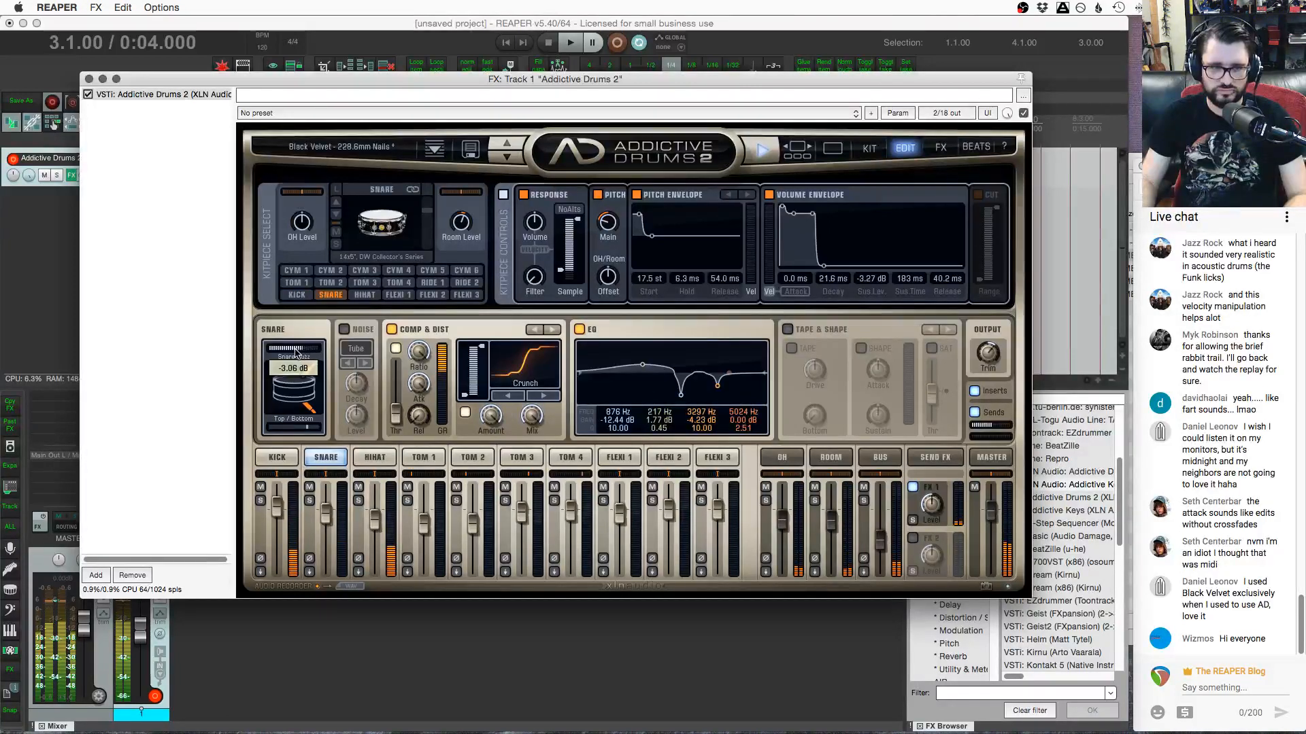
left_click_drag(307, 427, 293, 427)
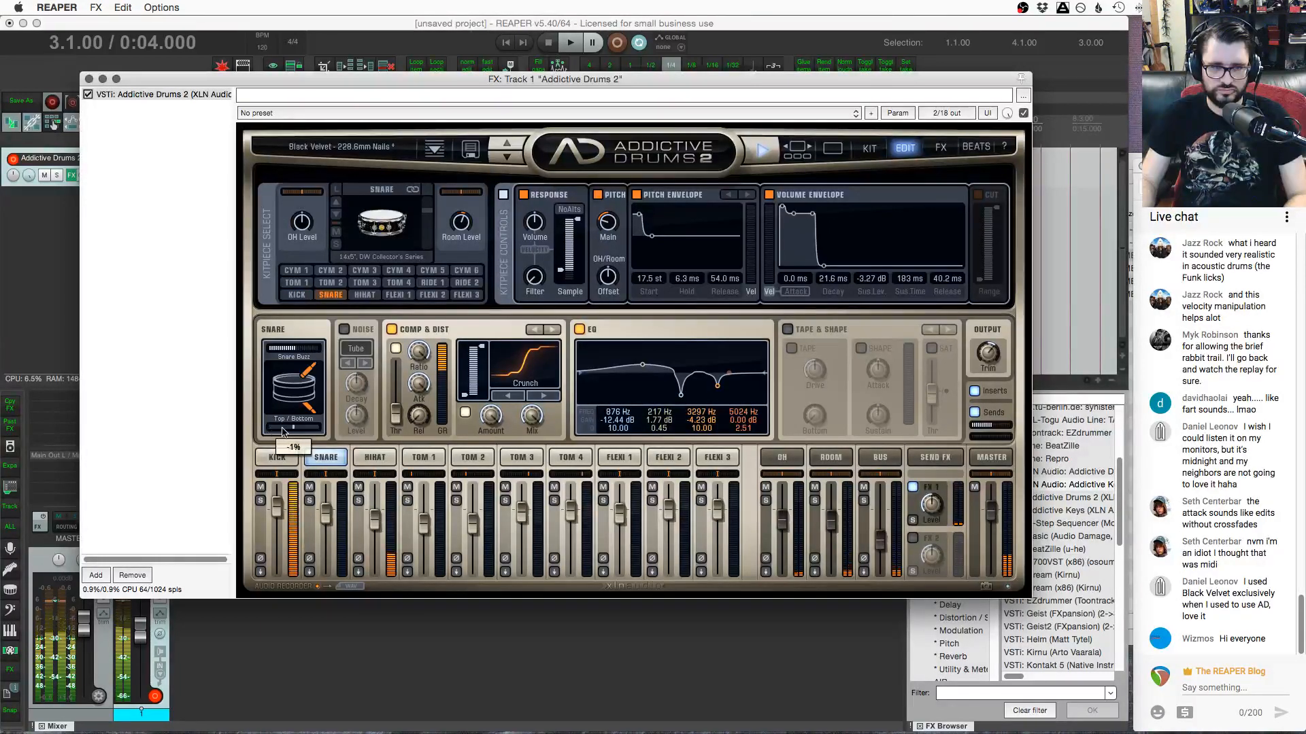
left_click_drag(386, 424, 393, 390)
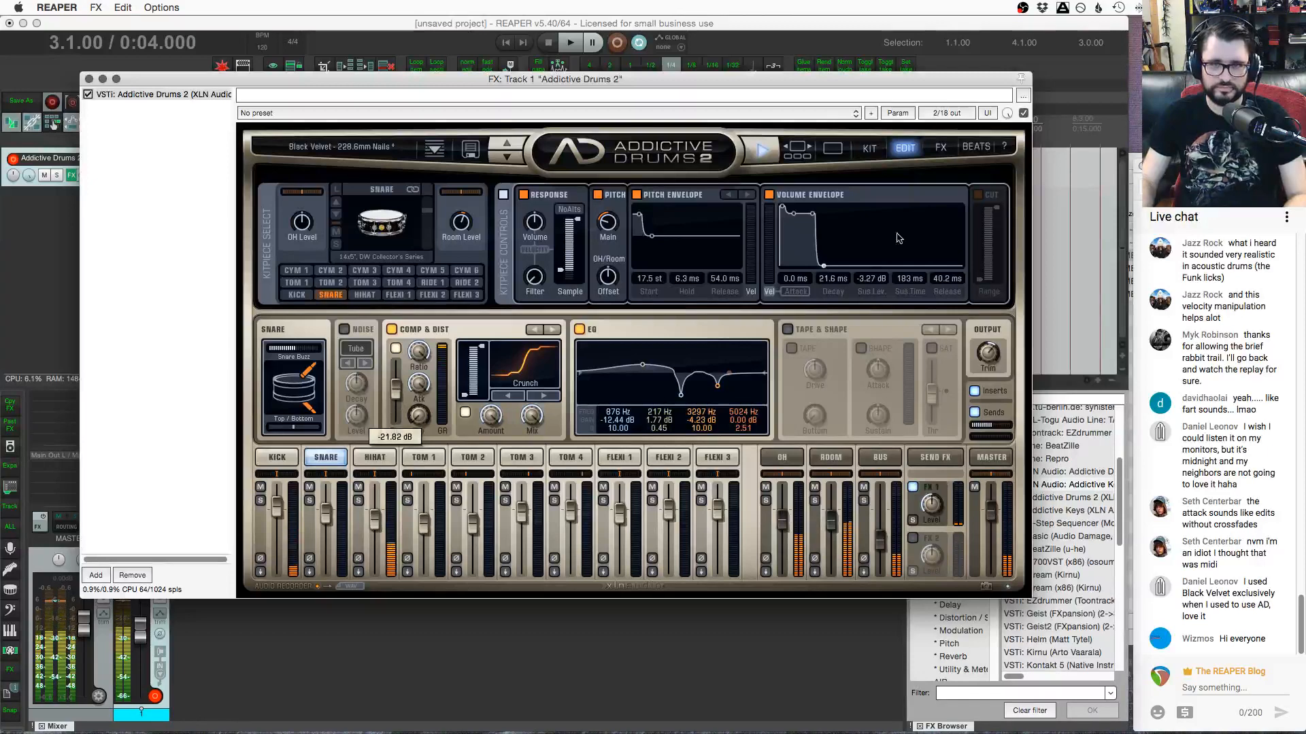
Return to the Black Velvet preset page and advance to the Reel Machines pack with Tape 808 Processed
left_click(832, 147)
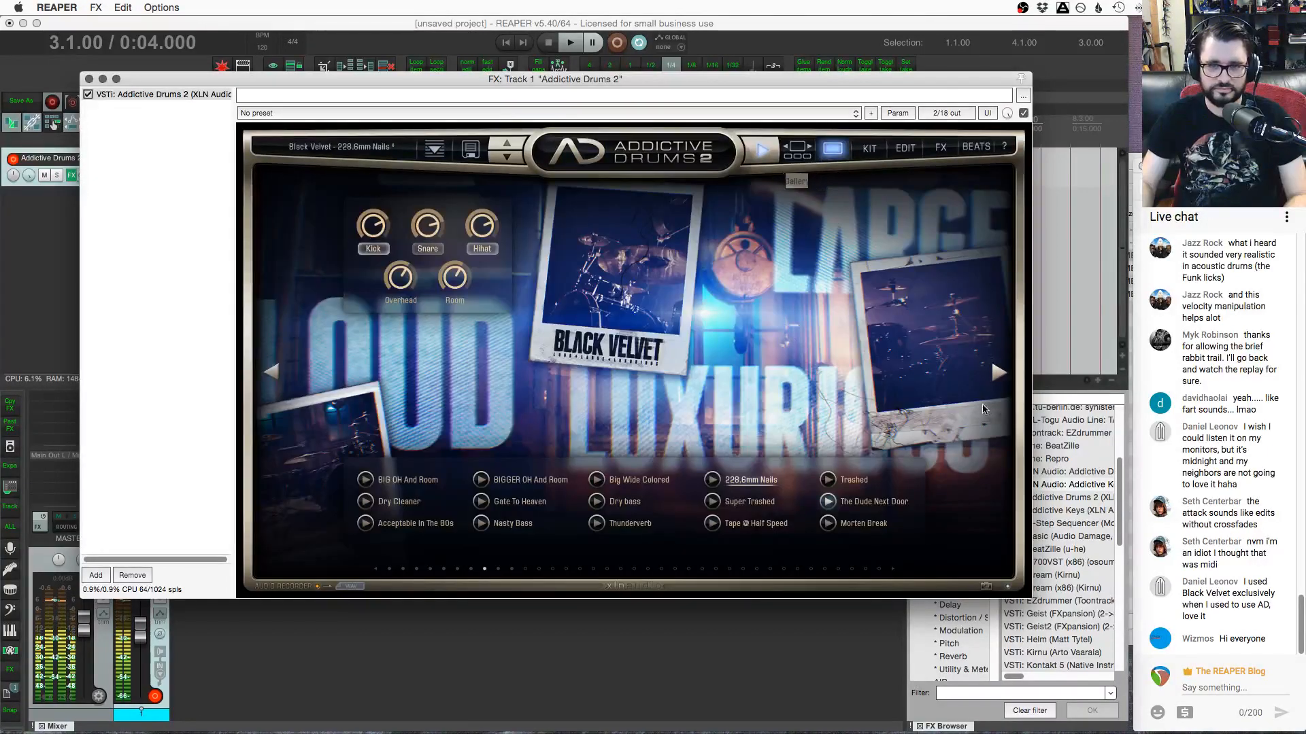
left_click(997, 369)
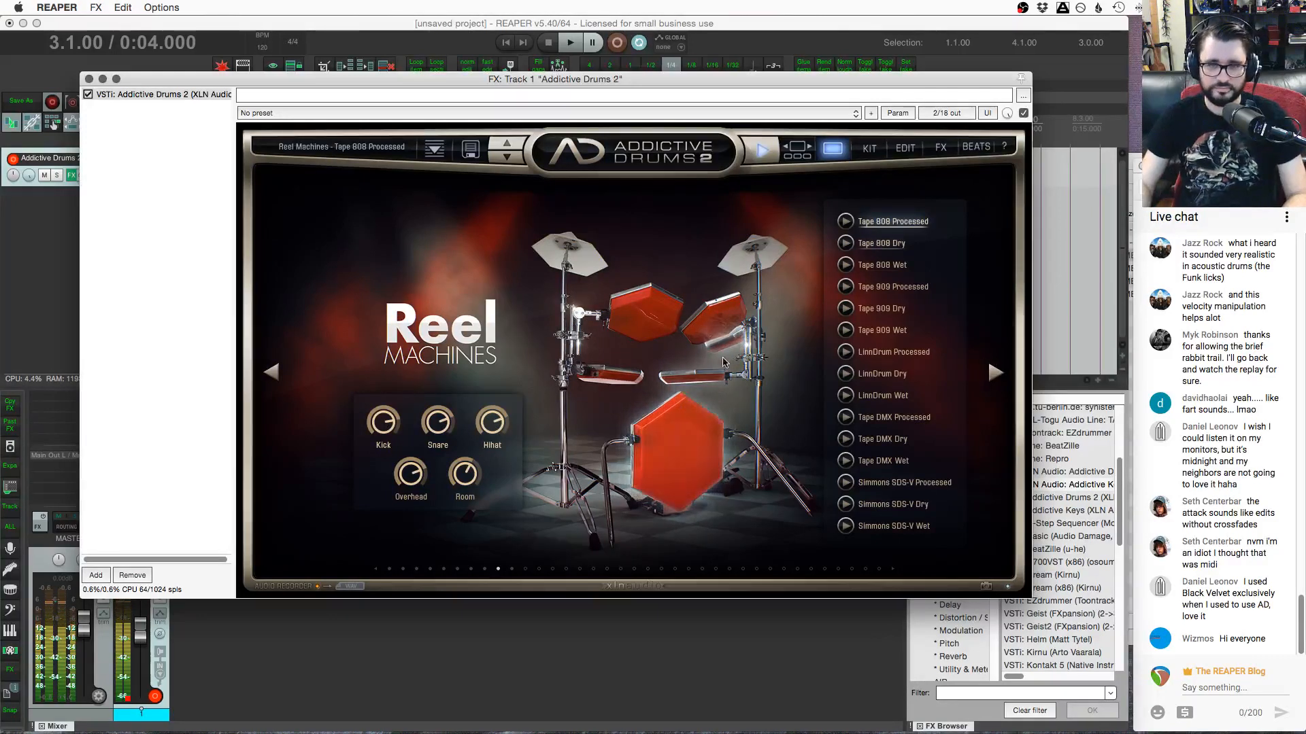
Audition the Reel Machines presets Tape 808 Wet, Tape 909 Processed, Tape 909 Wet and LinnDrum Processed, finishing on Simmons SDS-V Wet
left_click(845, 265)
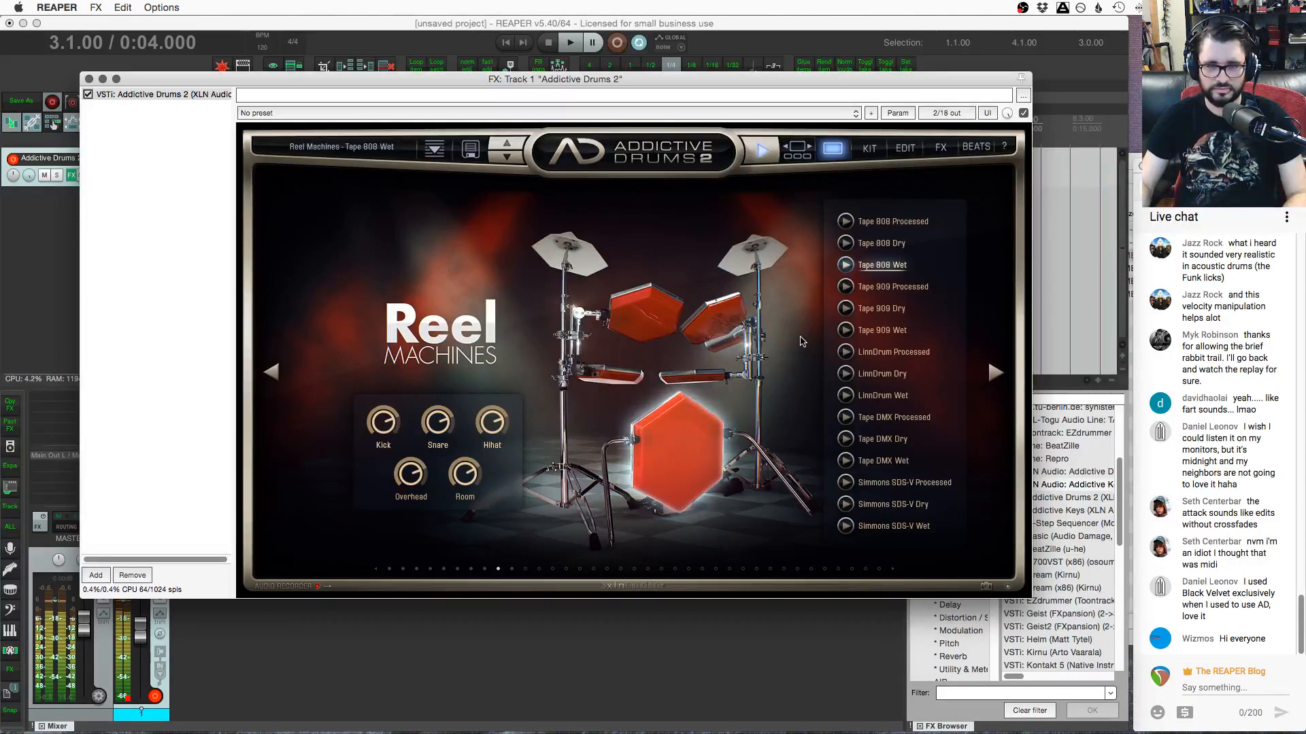
left_click(846, 286)
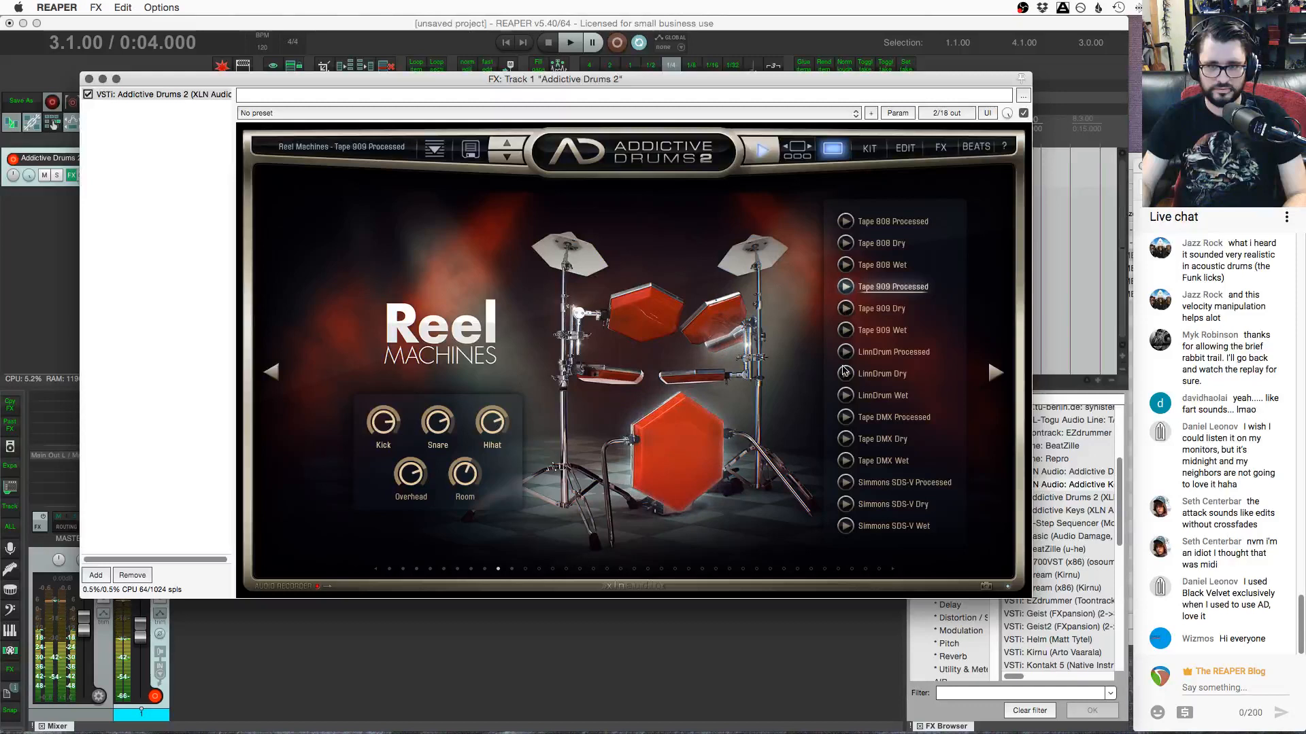
left_click(846, 332)
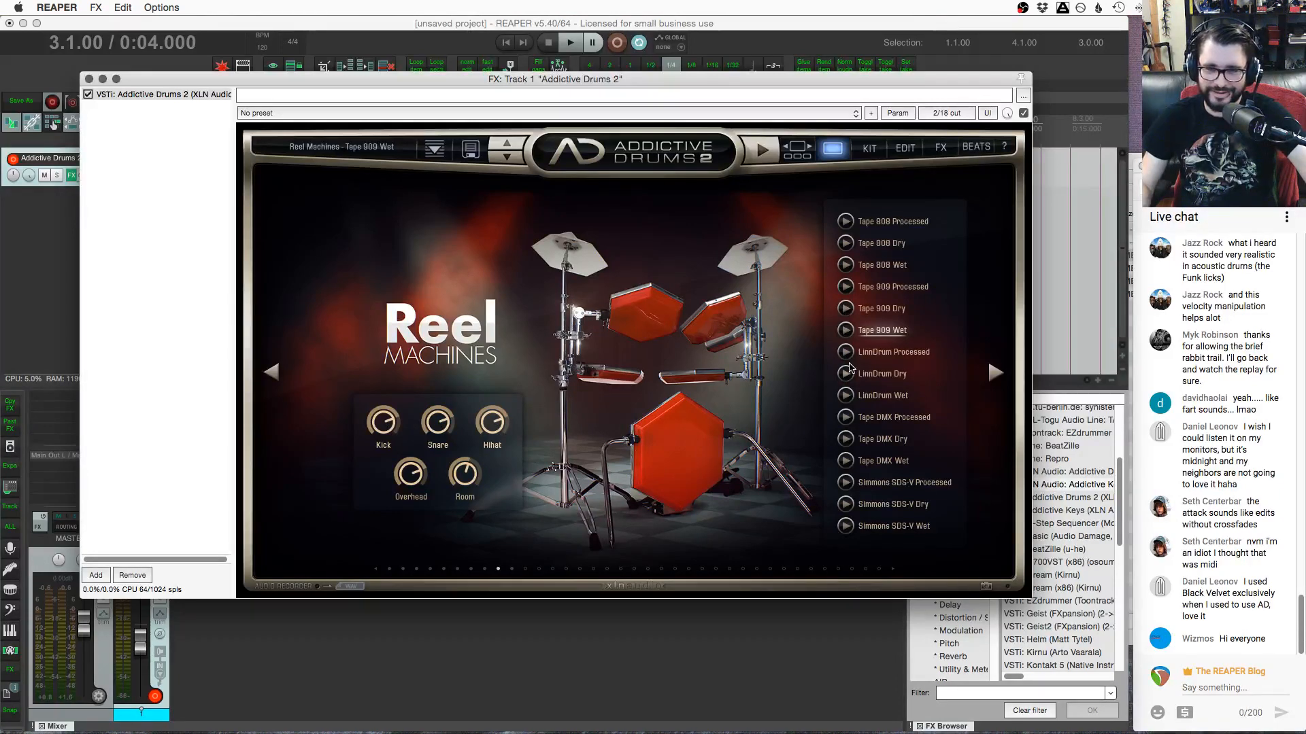
left_click(847, 353)
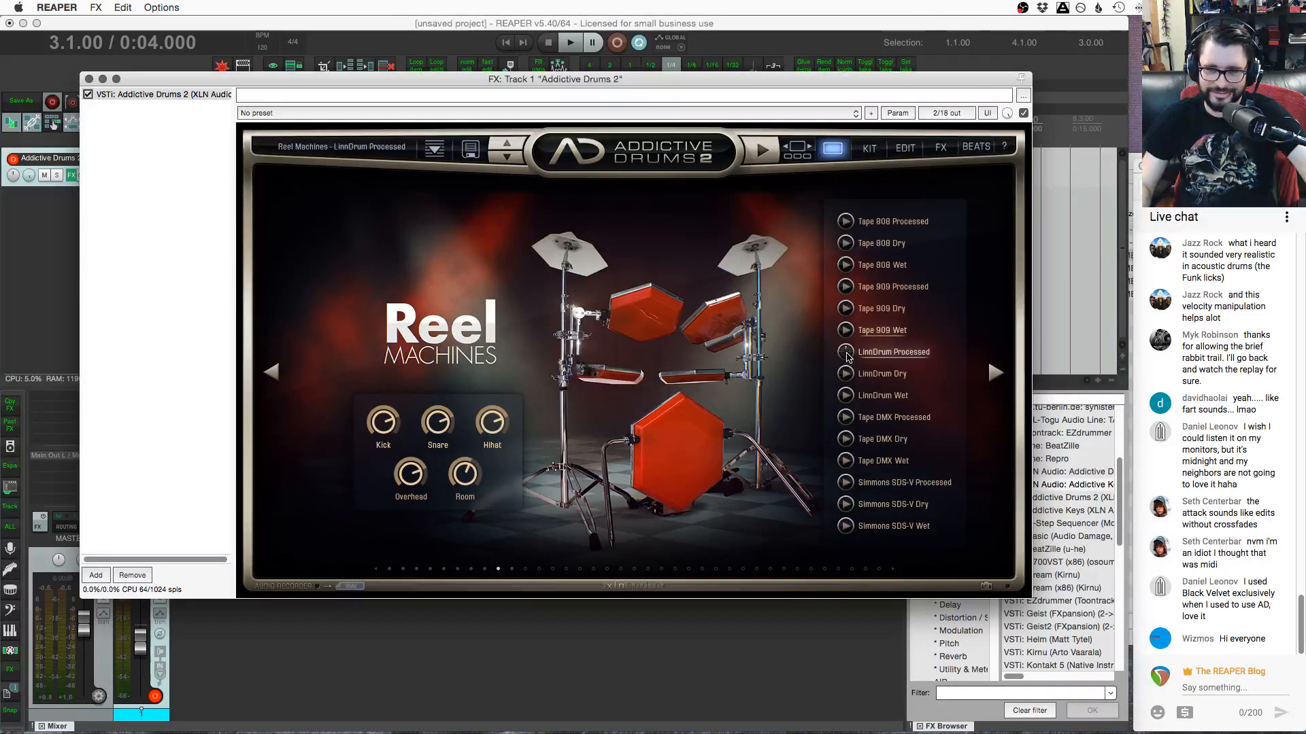
left_click(845, 354)
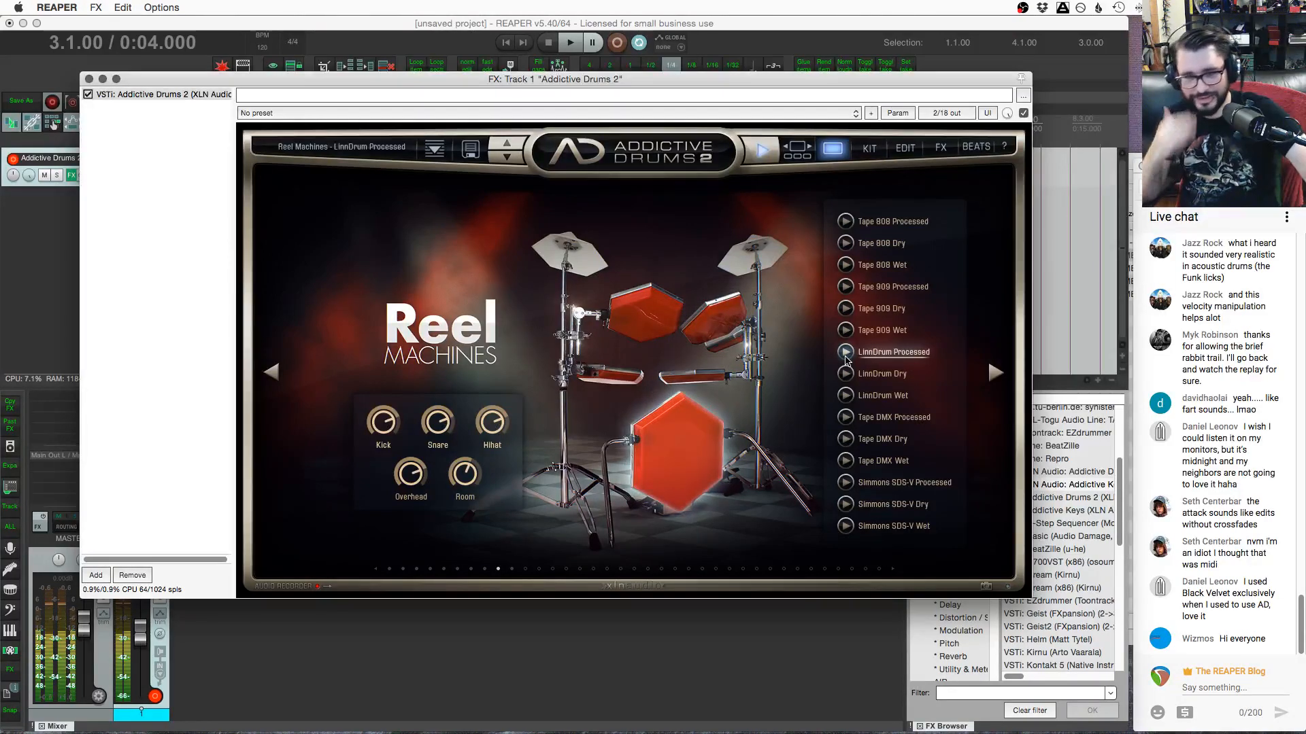
left_click(846, 527)
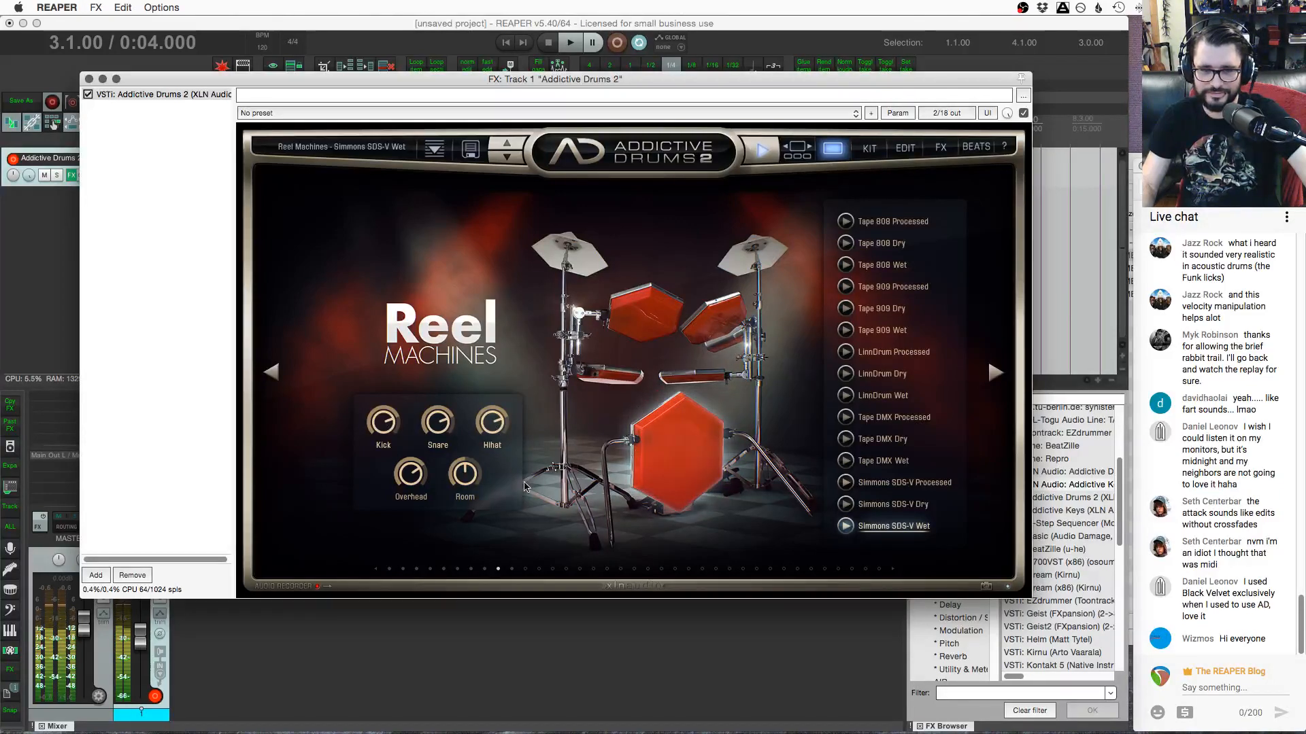
Enable the FX 1 Delerb send effect and set the snare's send to it at 84%
left_click(941, 147)
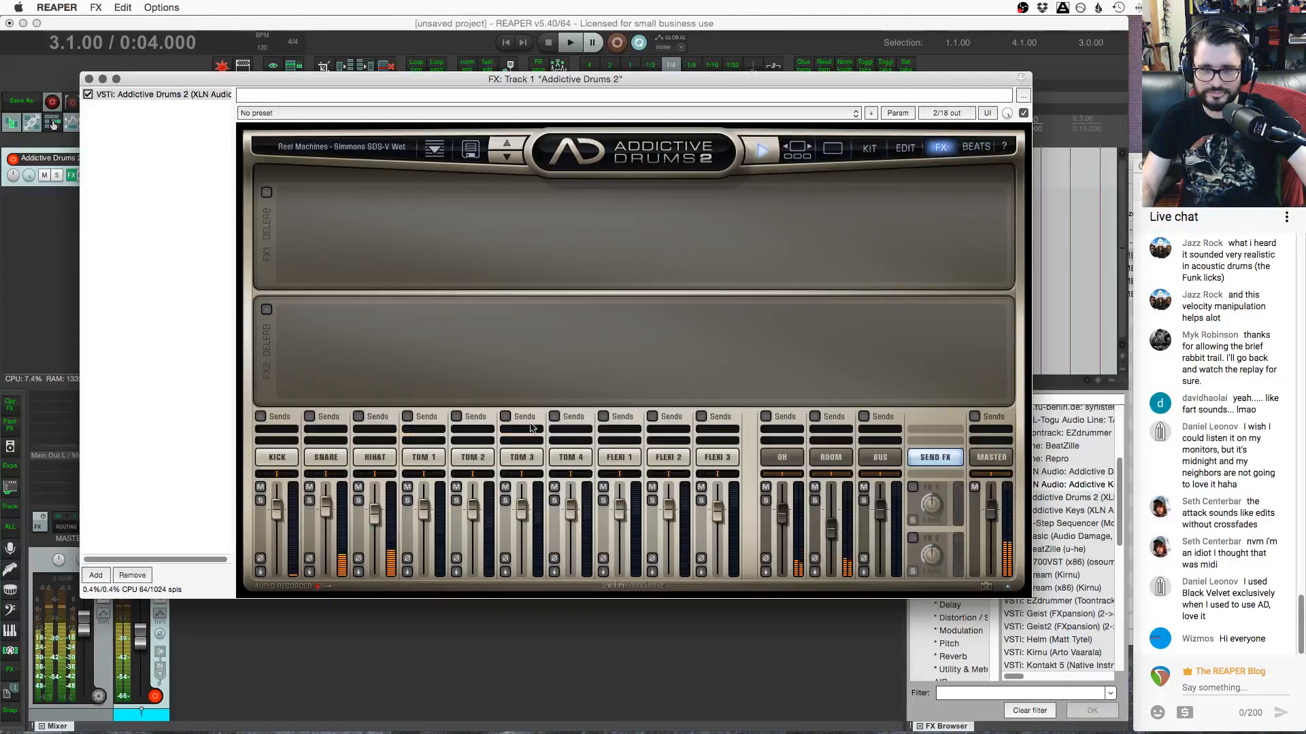
left_click(326, 457)
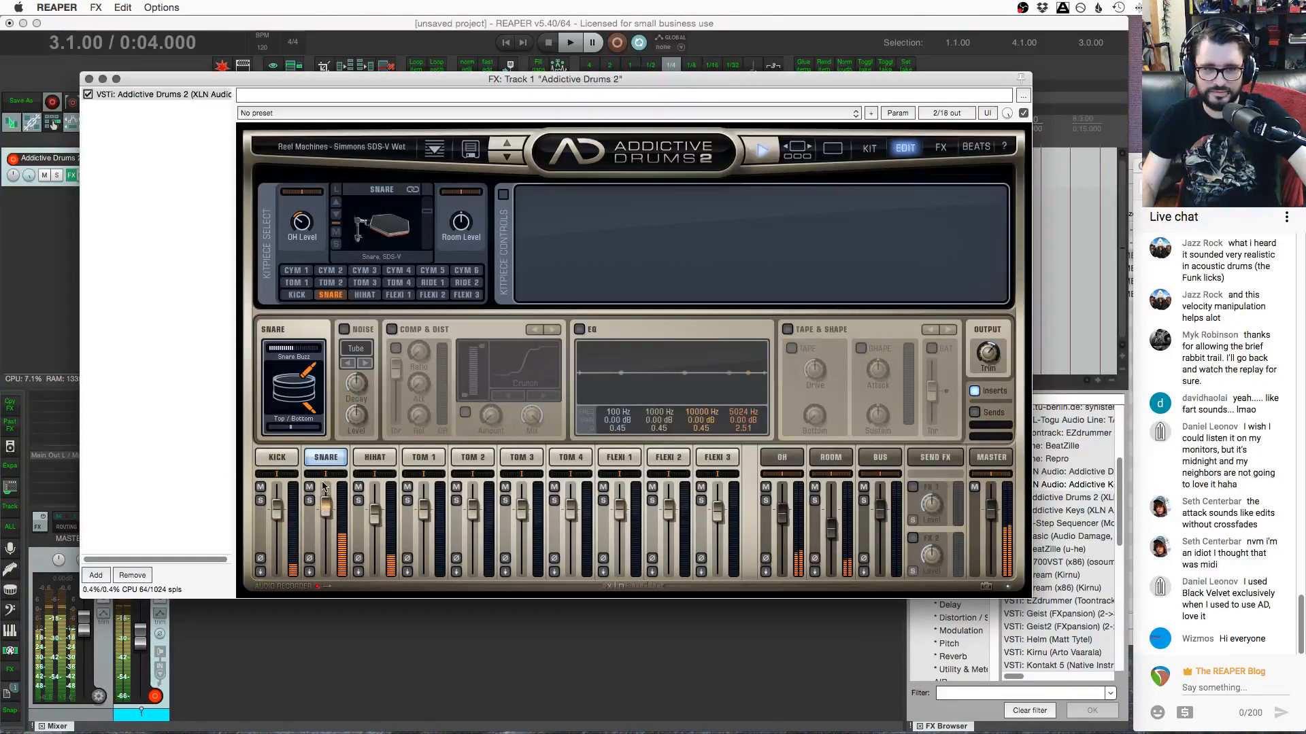
left_click(921, 464)
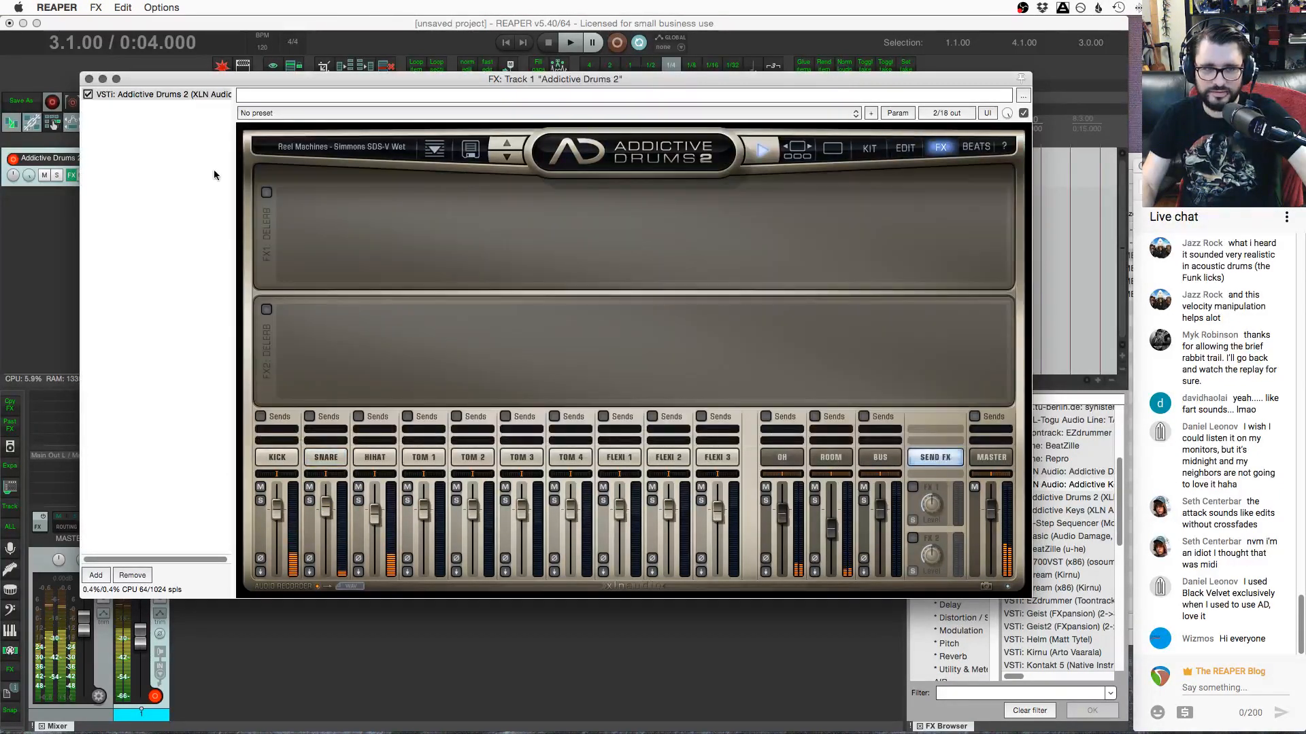
left_click(266, 192)
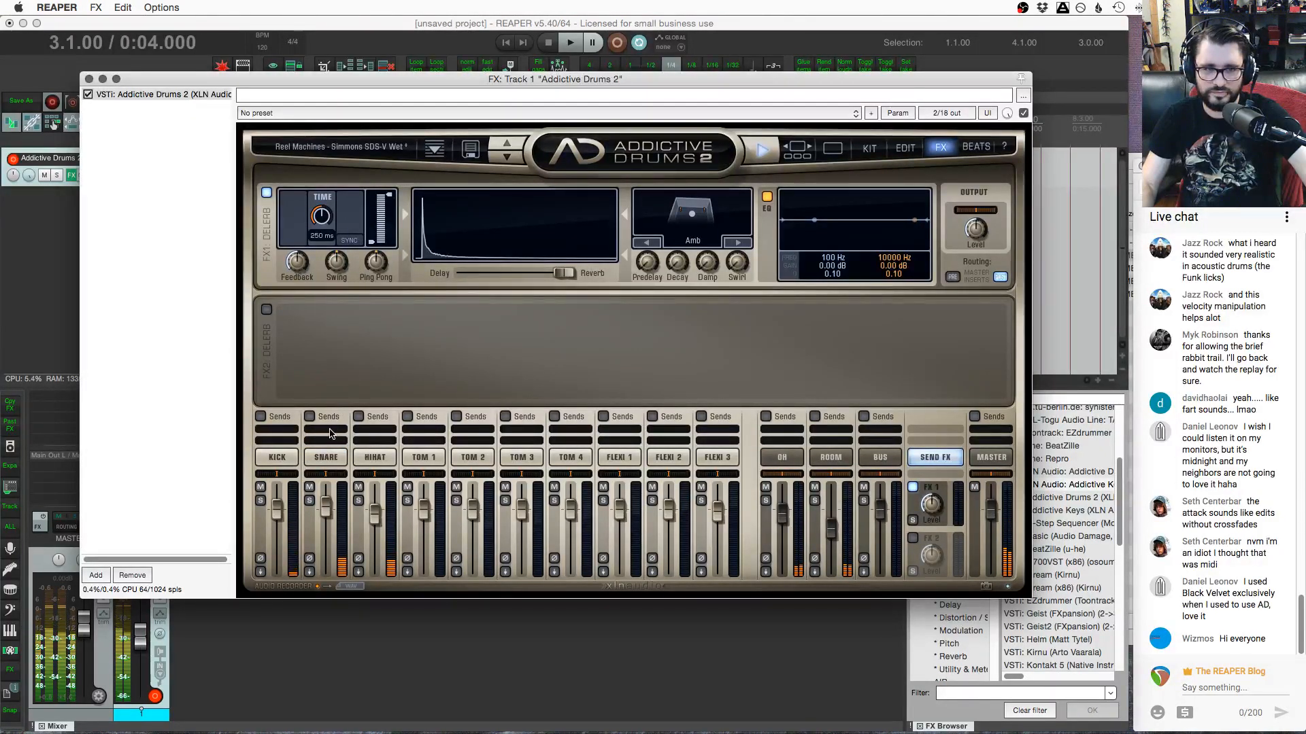
left_click_drag(331, 434, 340, 433)
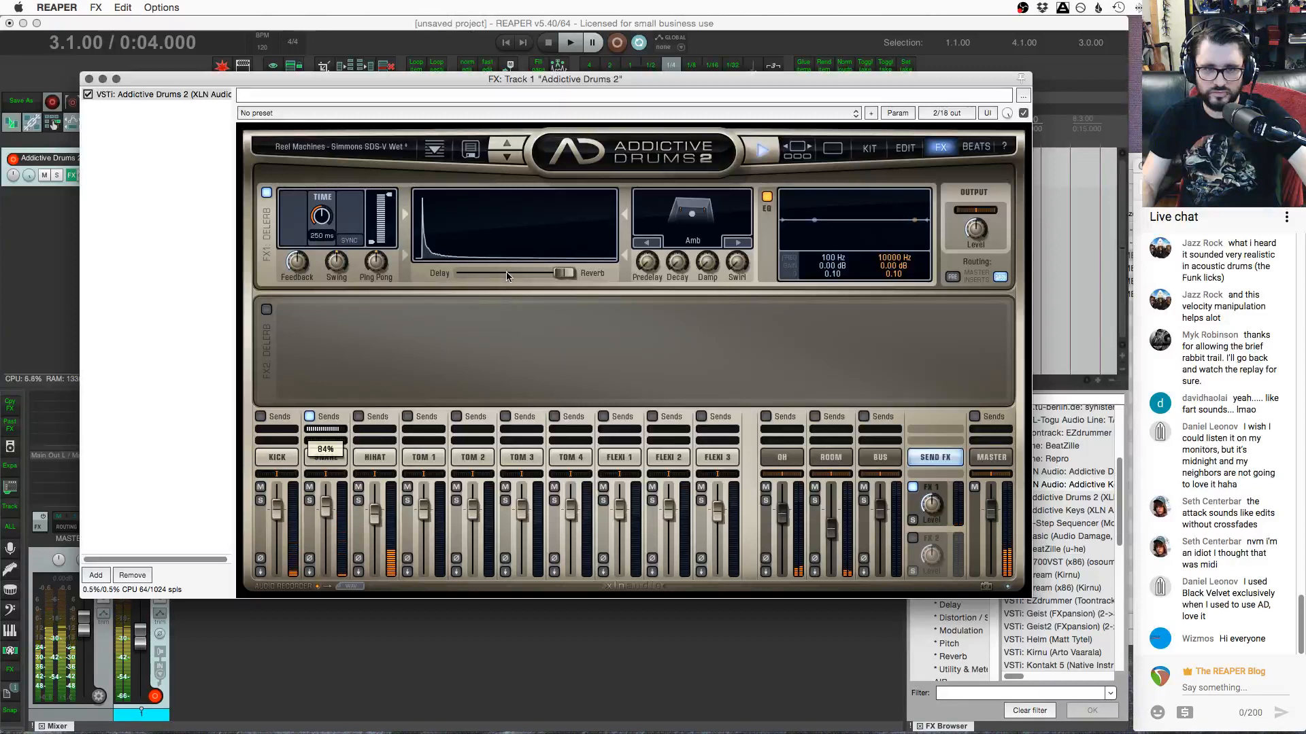
Change the FX 1 reverb type to Hall, lengthen its decay, set Damp to 38% and adjust Swirl
left_click(737, 242)
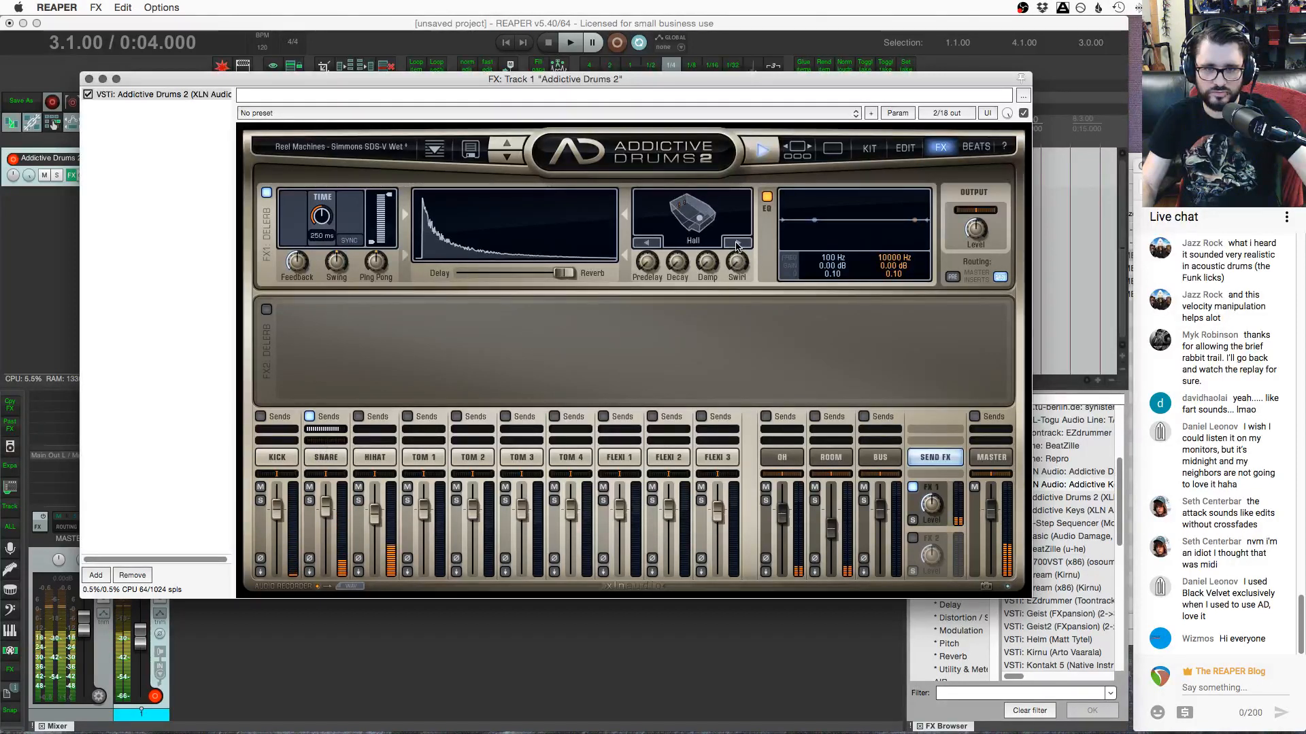
left_click_drag(681, 264, 692, 179)
left_click_drag(709, 264, 713, 198)
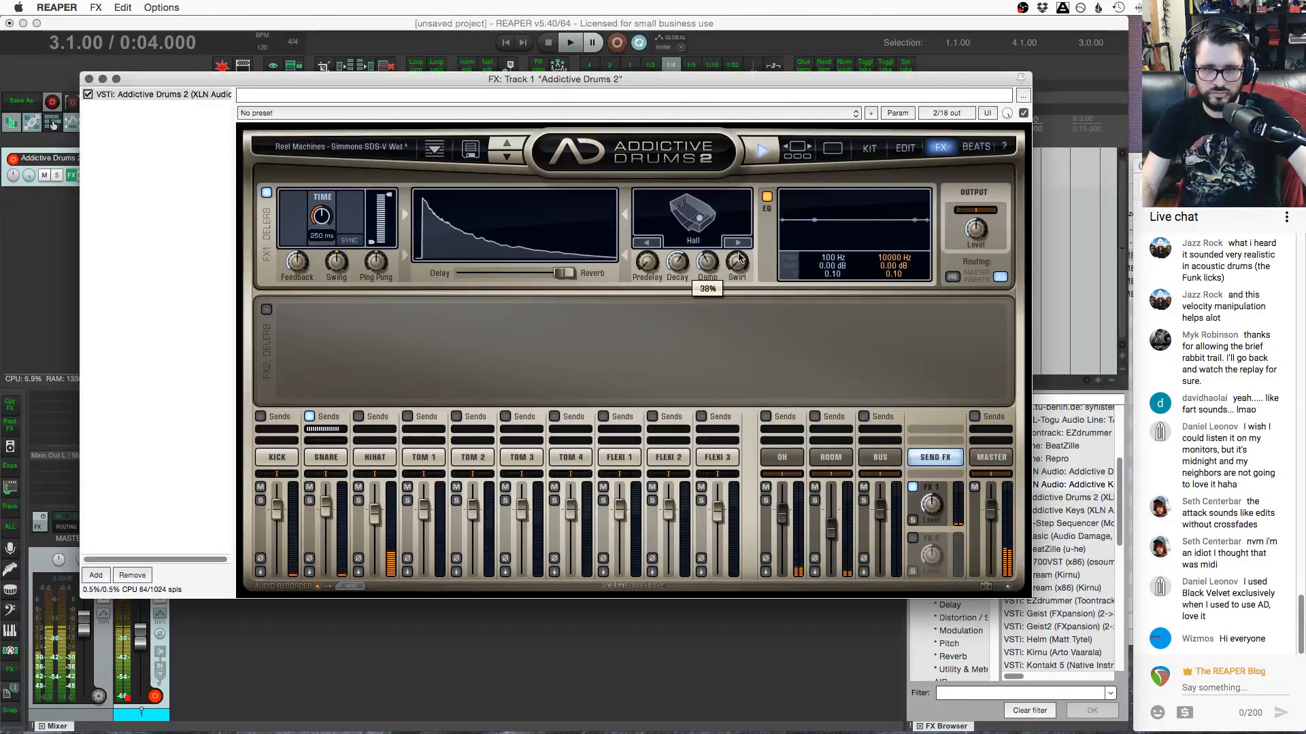
left_click_drag(739, 257, 727, 53)
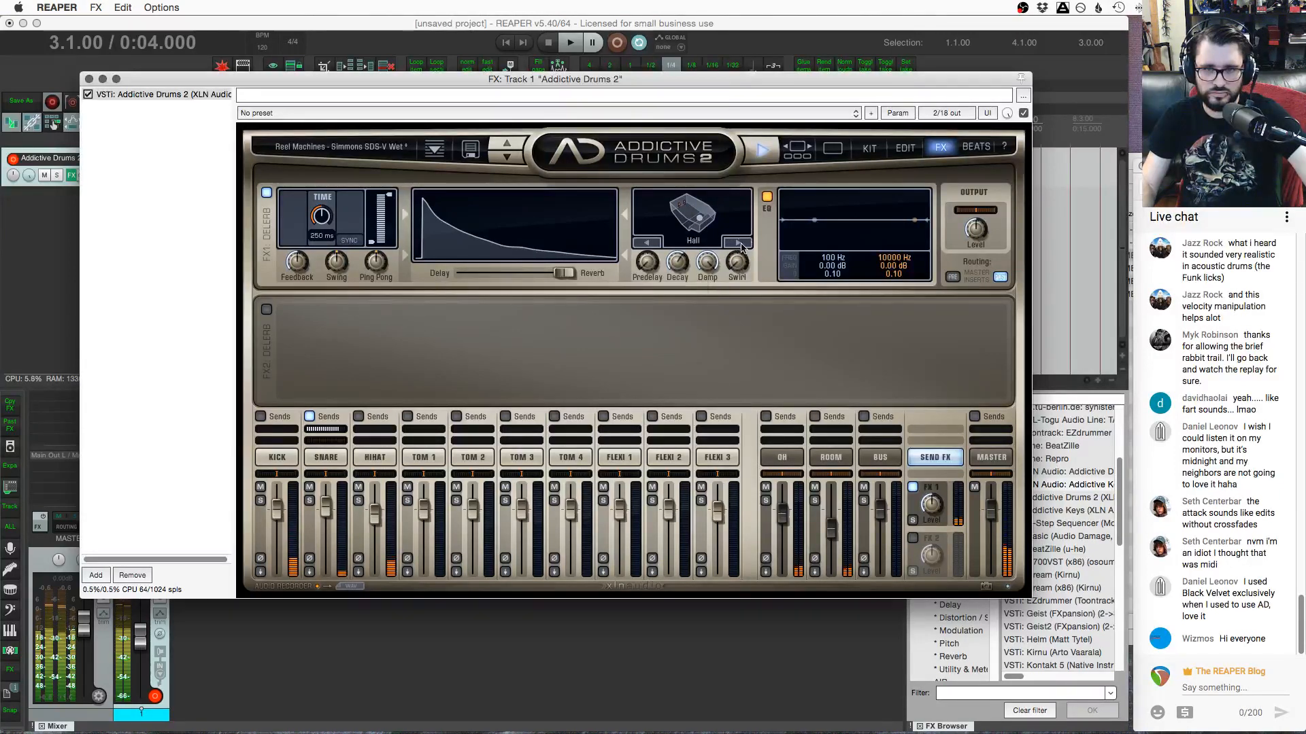
left_click_drag(739, 266, 766, 144)
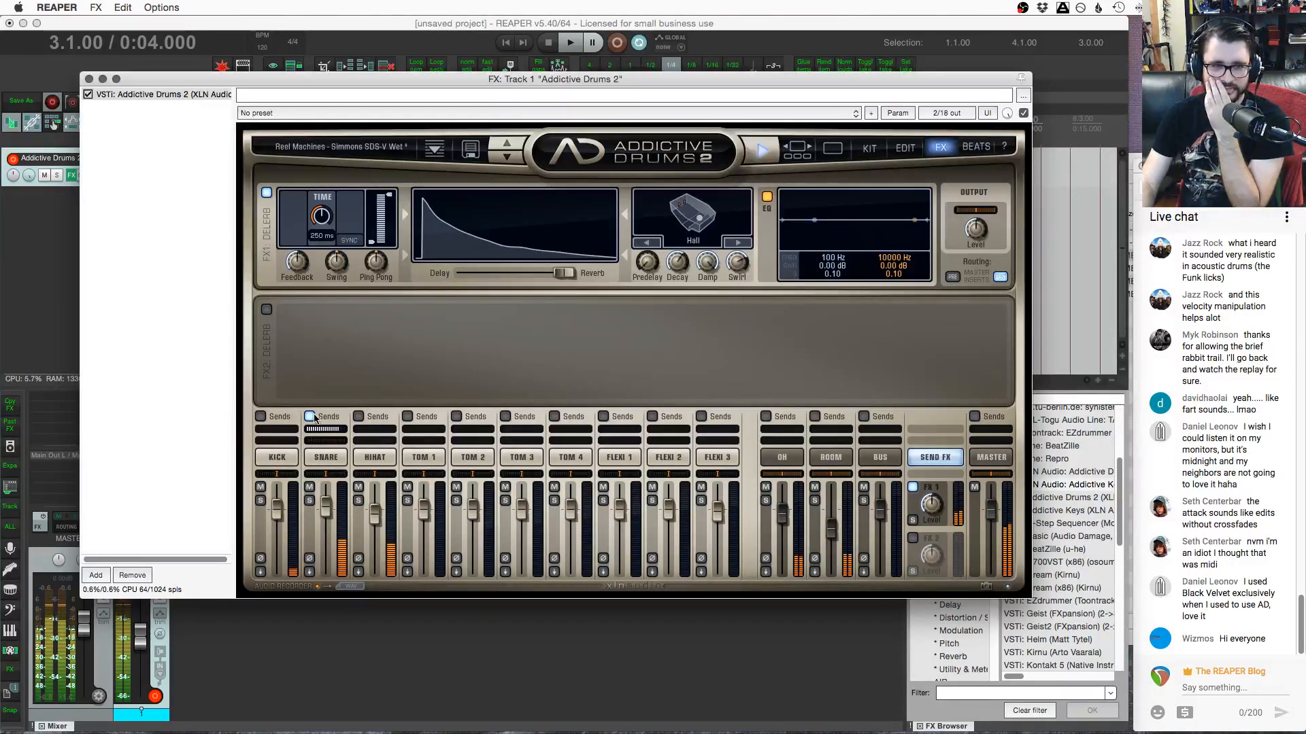
Bypass and restore the snare's sends to compare the sound, and also send the snare to an enabled FX 2
left_click(311, 417)
left_click(311, 416)
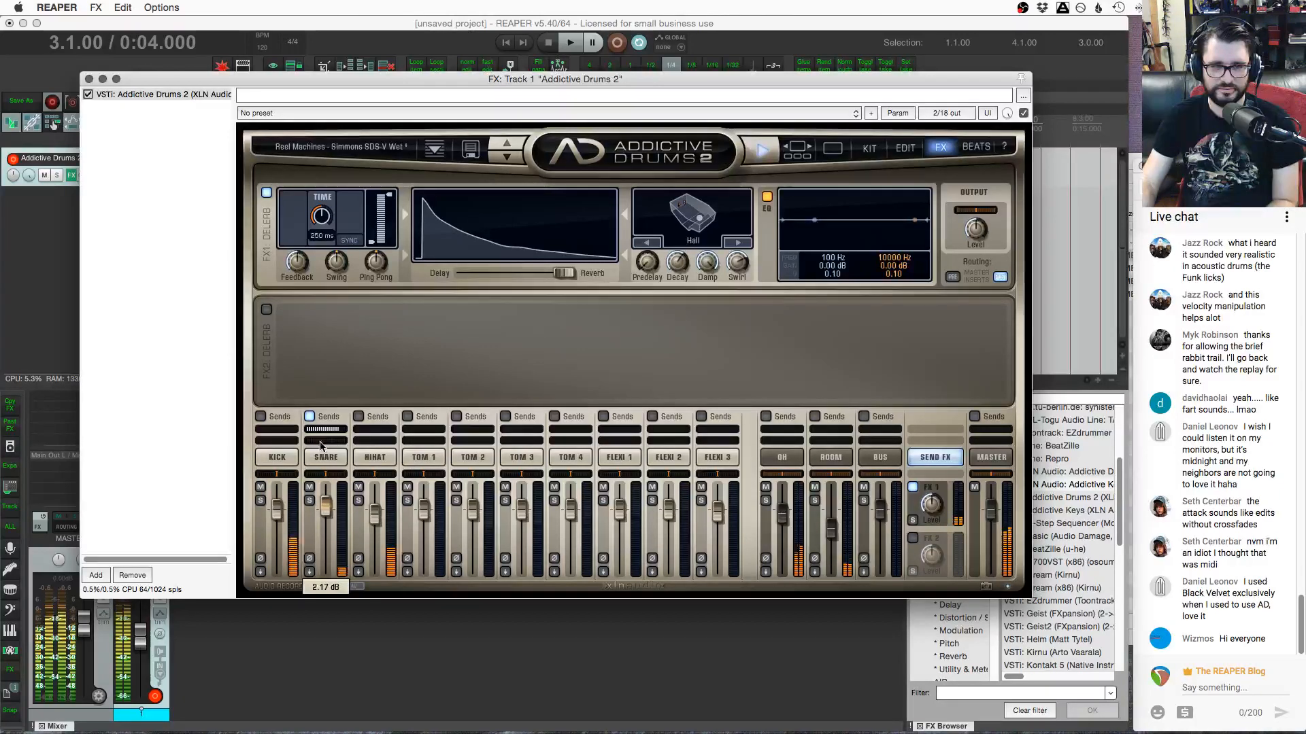
left_click_drag(322, 445, 327, 443)
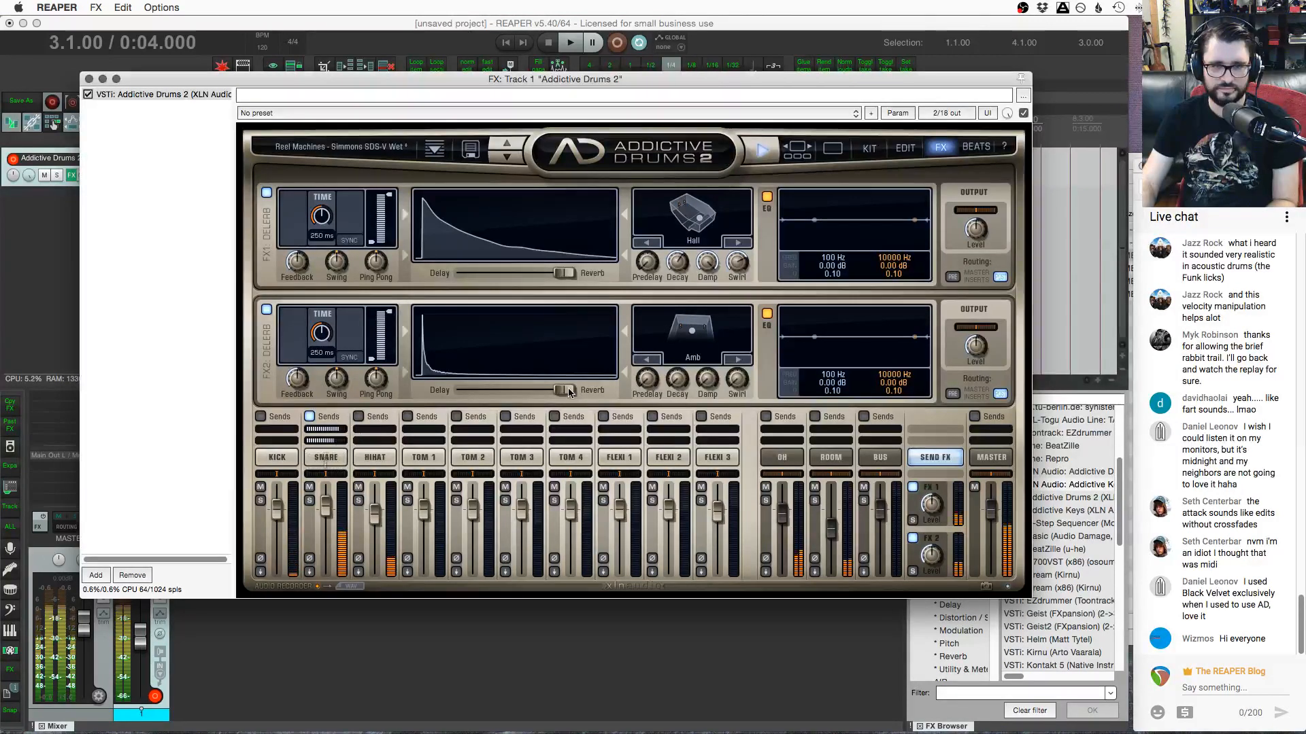
Turn FX 2 into a tempo-synced 3/16 delay with its balance moved to the Delay side, and switch off FX 1
left_click_drag(564, 390, 392, 348)
left_click(349, 356)
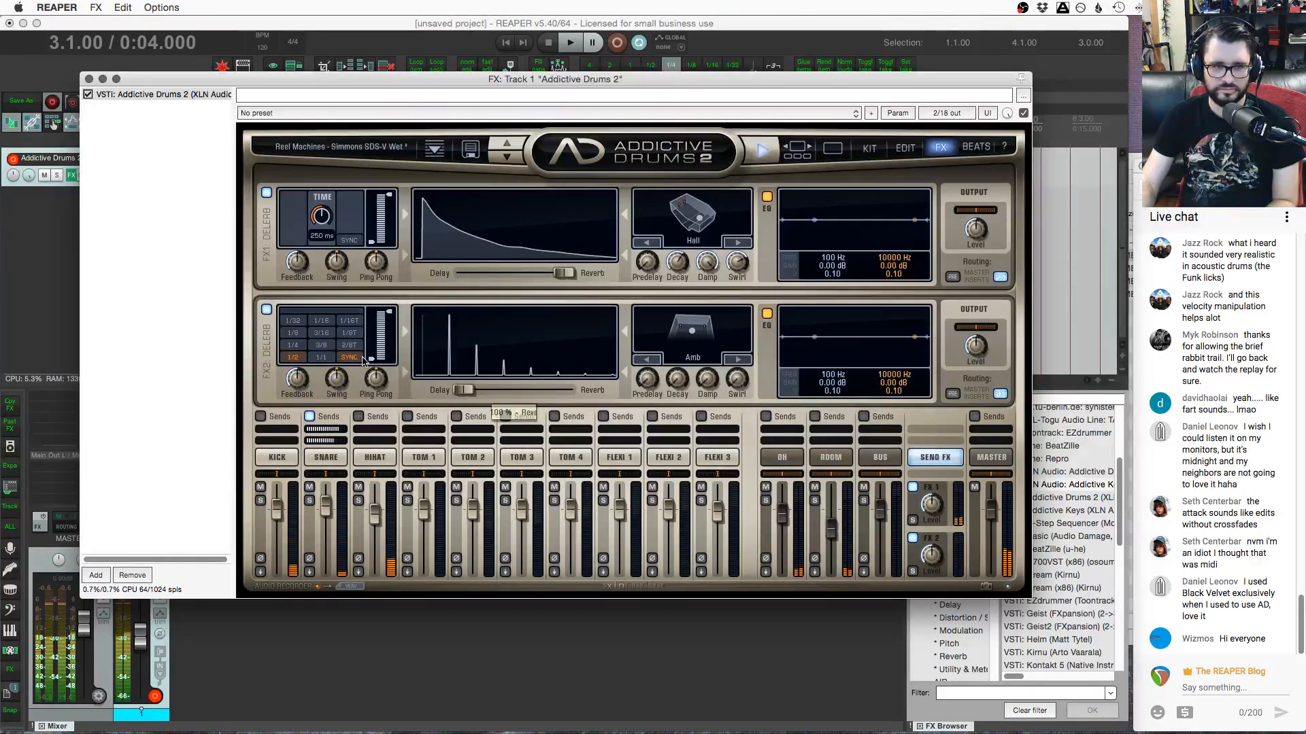
left_click(349, 332)
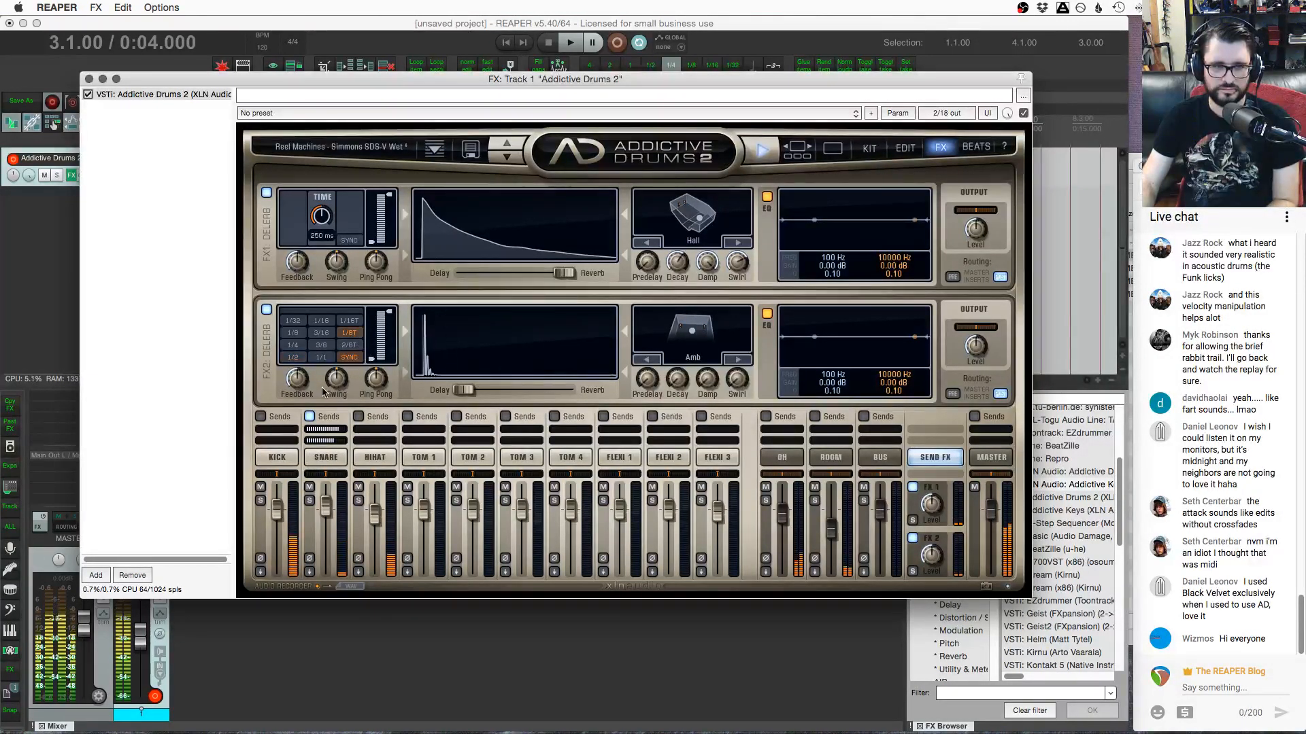
mouse_move(296, 382)
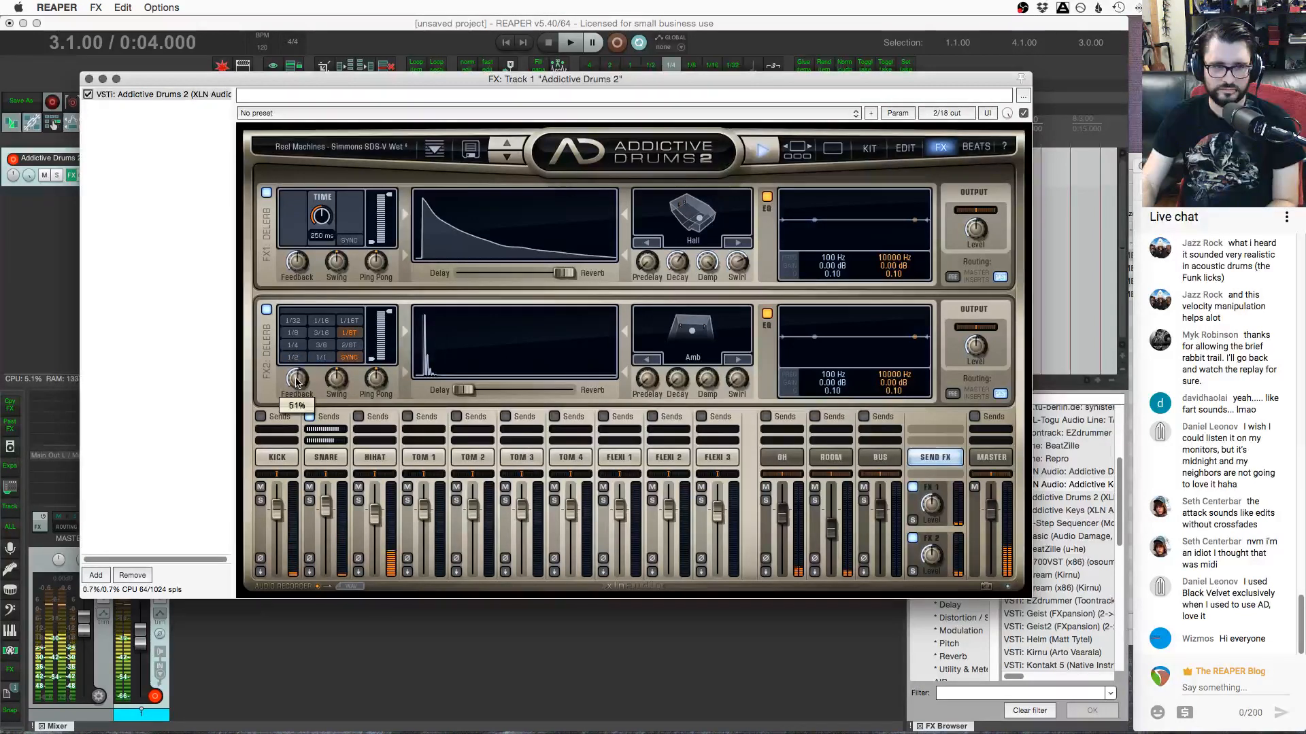
left_click(321, 333)
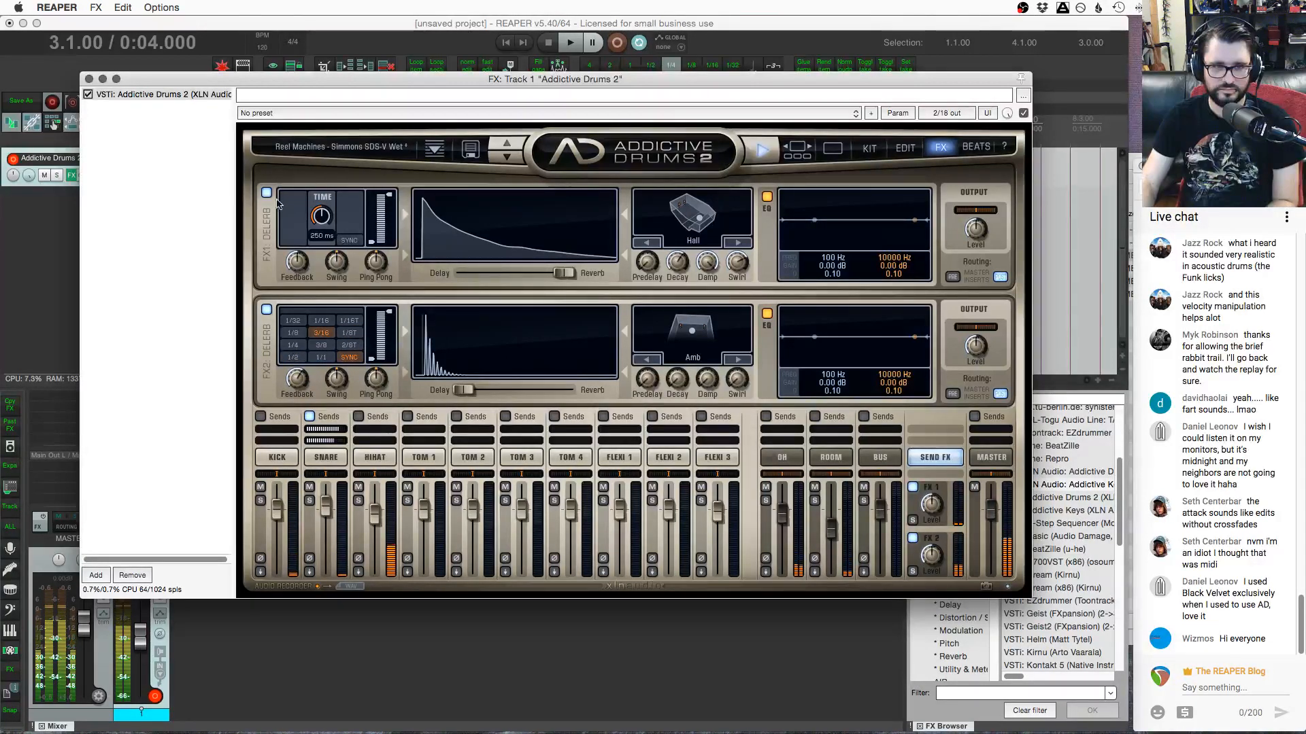
left_click(267, 193)
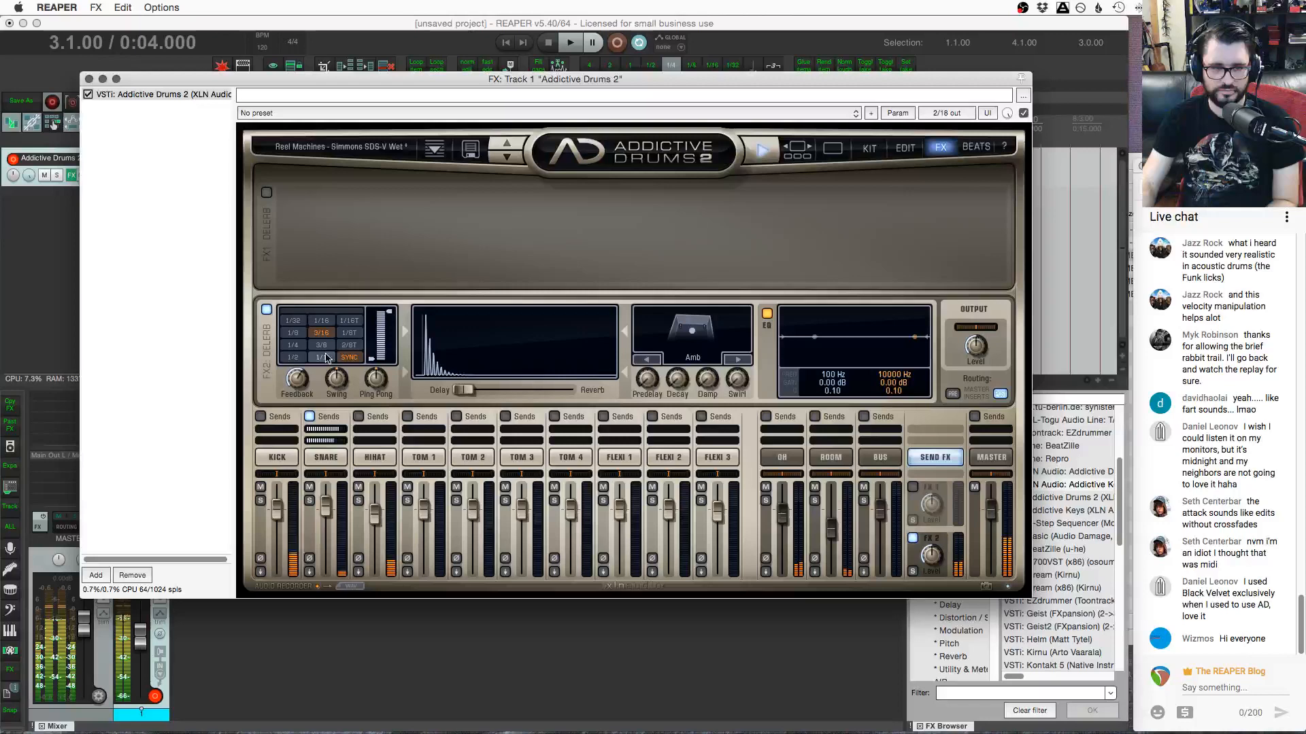
Enable Heavy distortion on the Bus channel's inserts and feed it with the kick at 57% and the snare
left_click(376, 458)
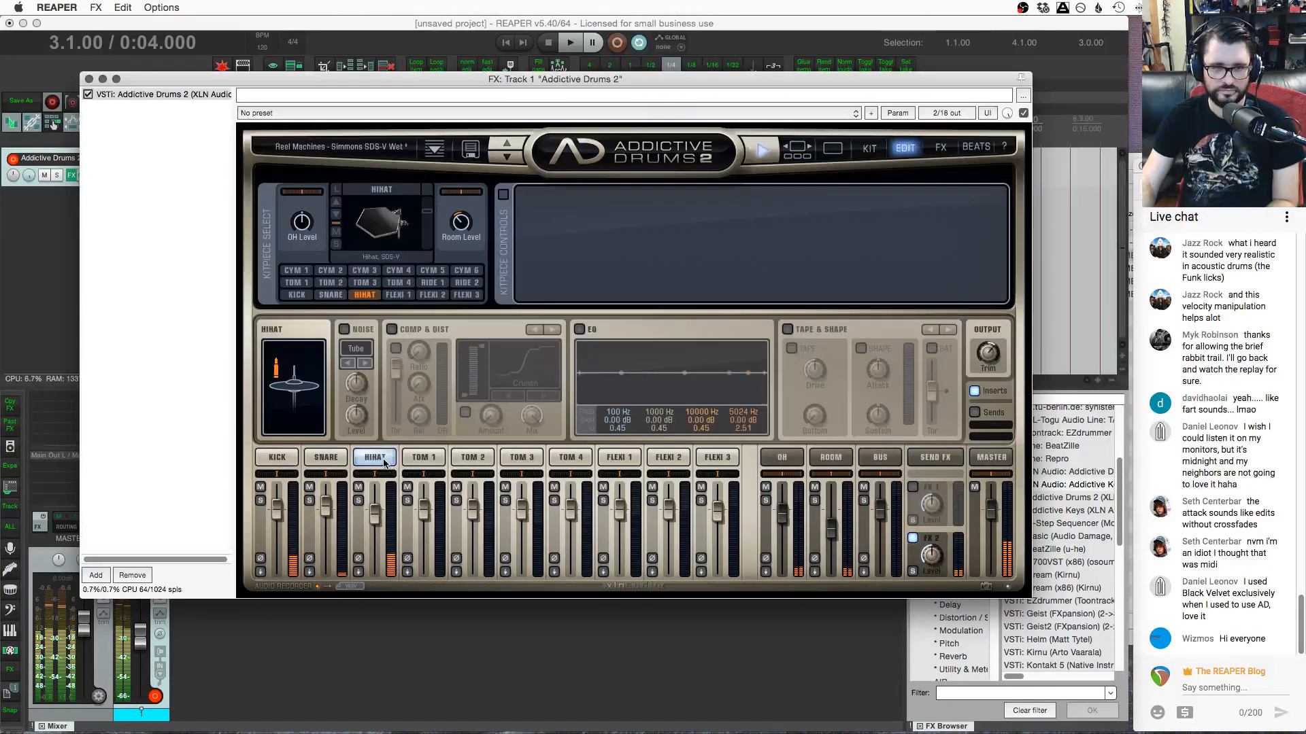
left_click(880, 457)
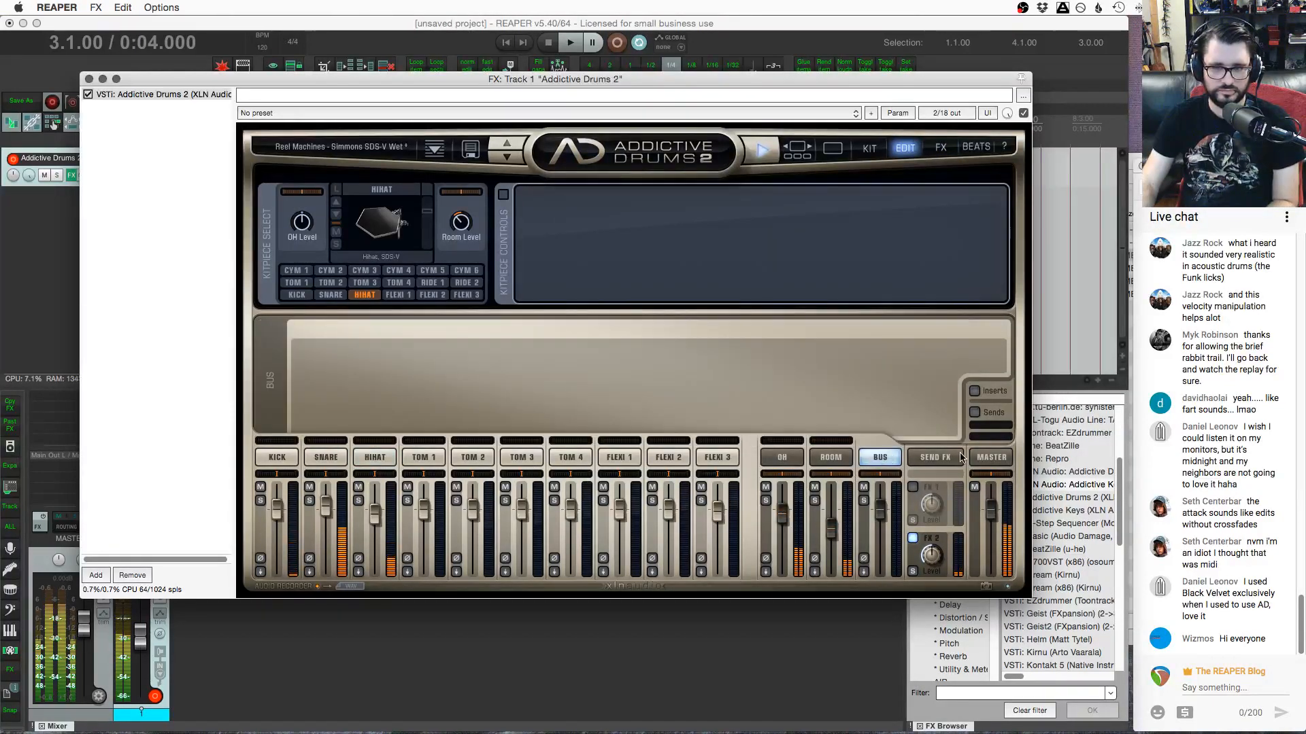
left_click(944, 458)
left_click(891, 461)
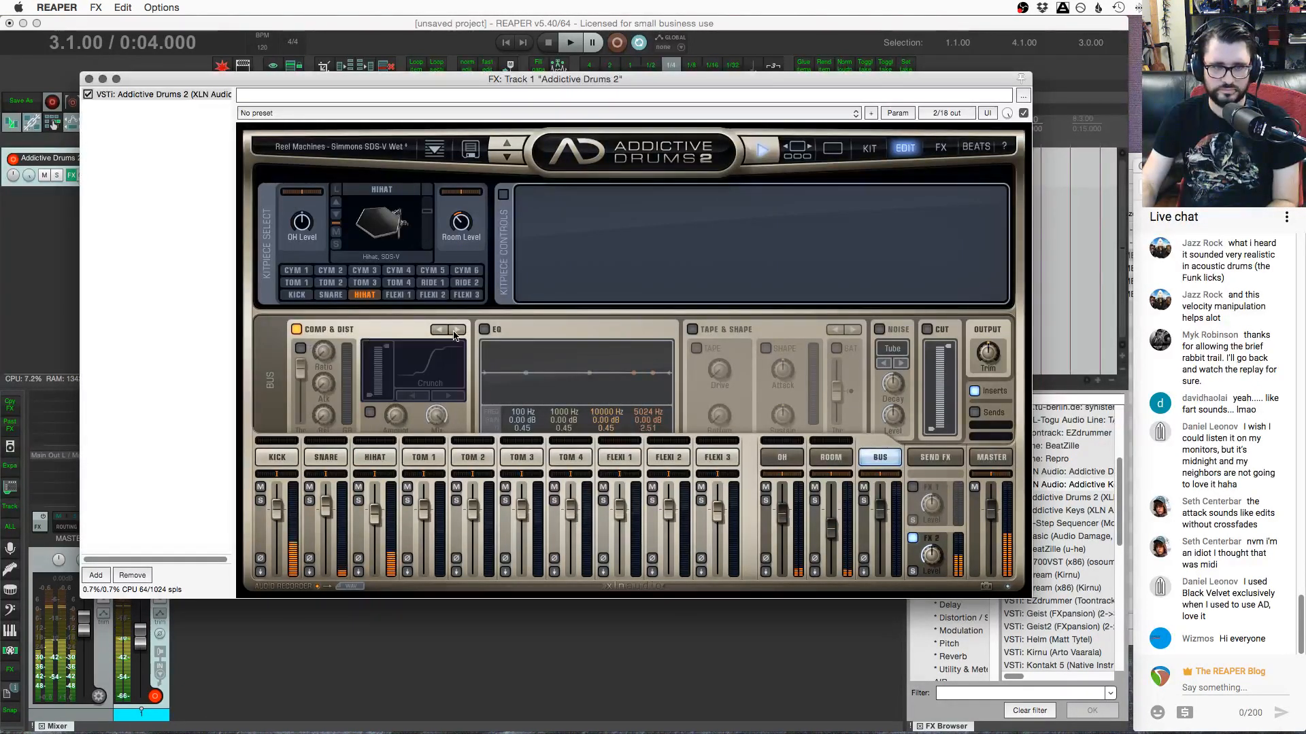
left_click(450, 395)
left_click(450, 395)
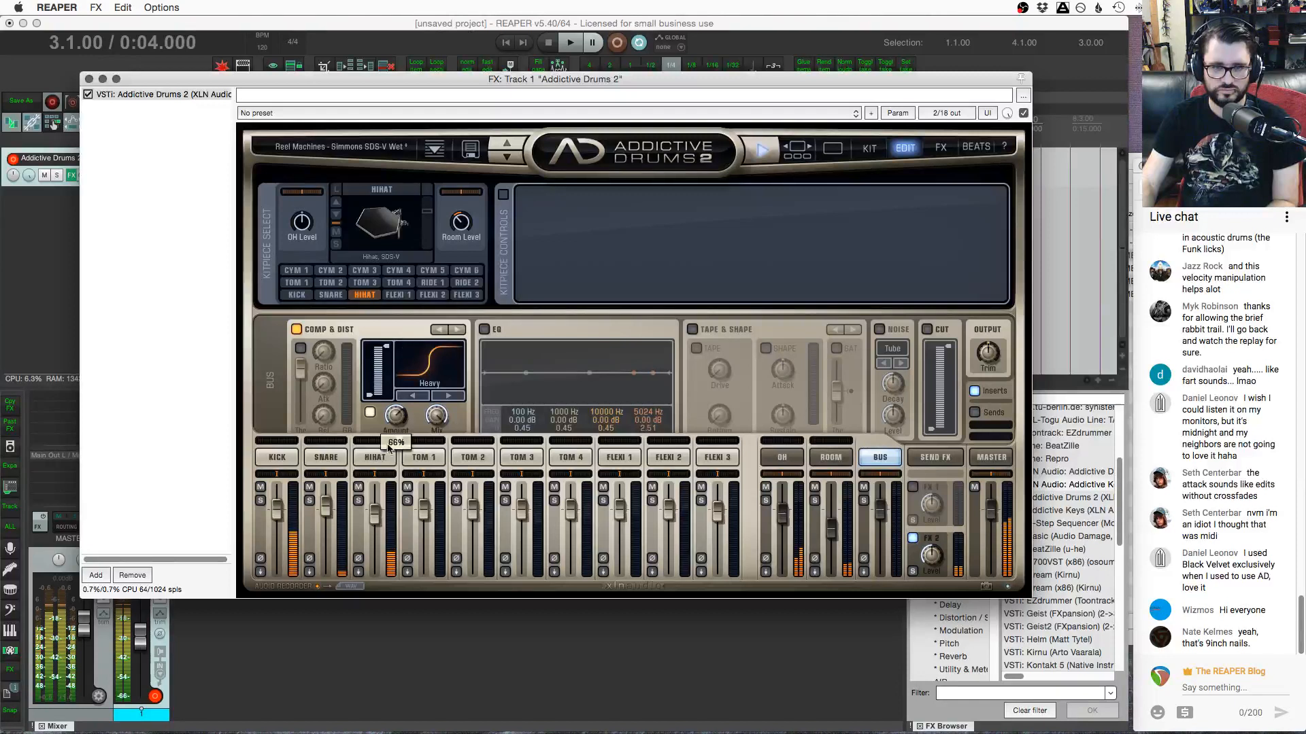
left_click(280, 443)
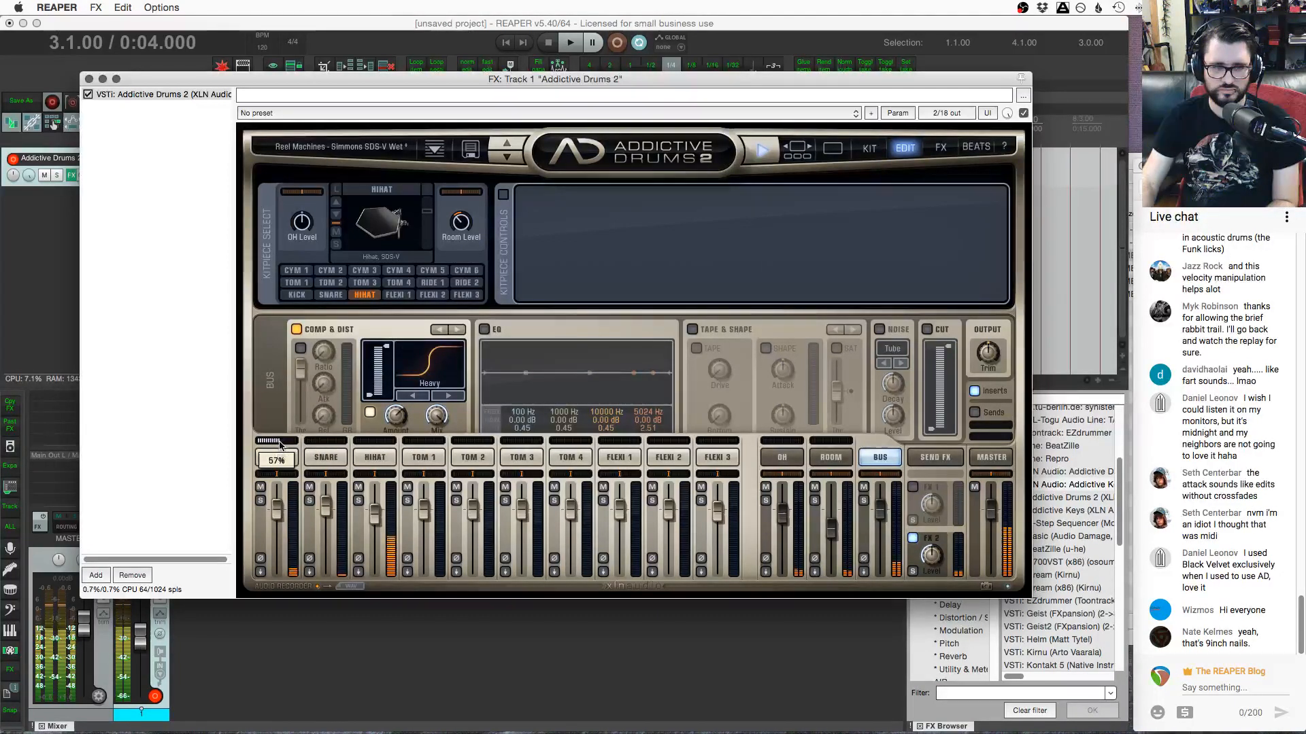
left_click(328, 442)
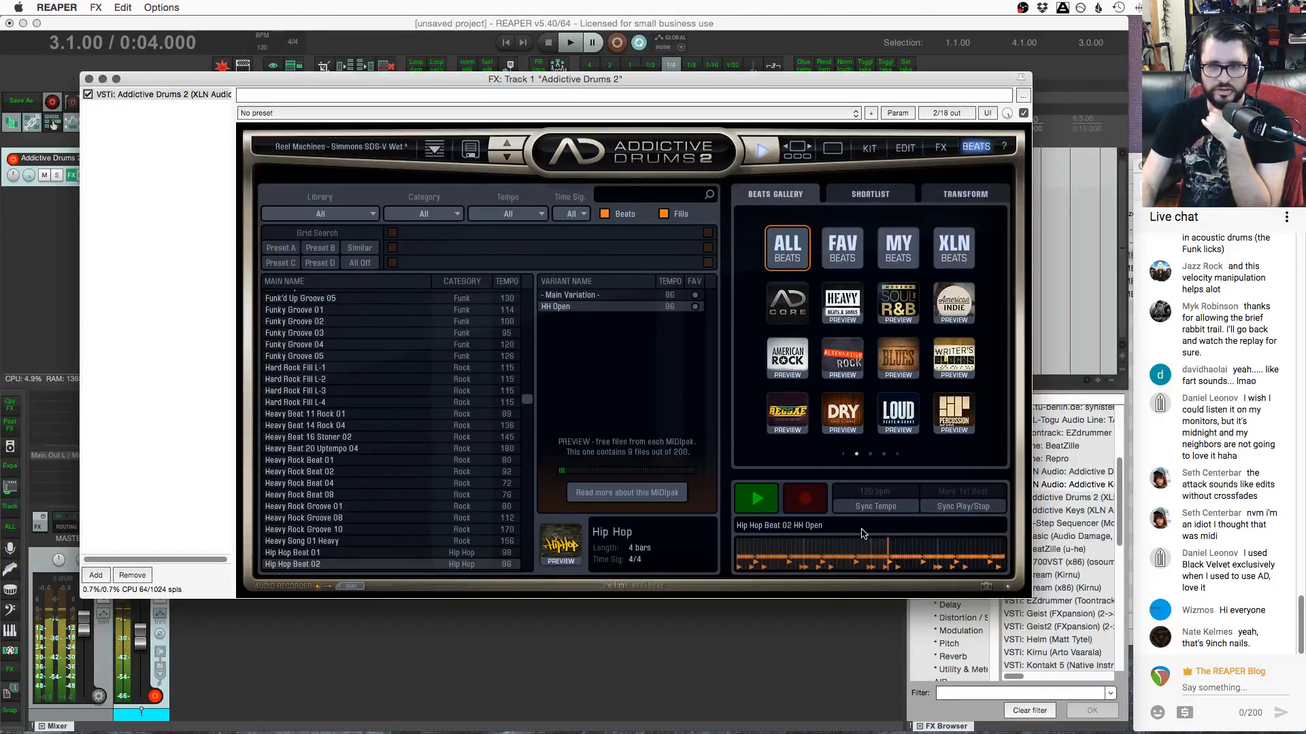
In the beat's Transform settings, try wide and low Velo ranges on Hip Hop Beat 02 HH Open, ending with a high velocity range
left_click(964, 197)
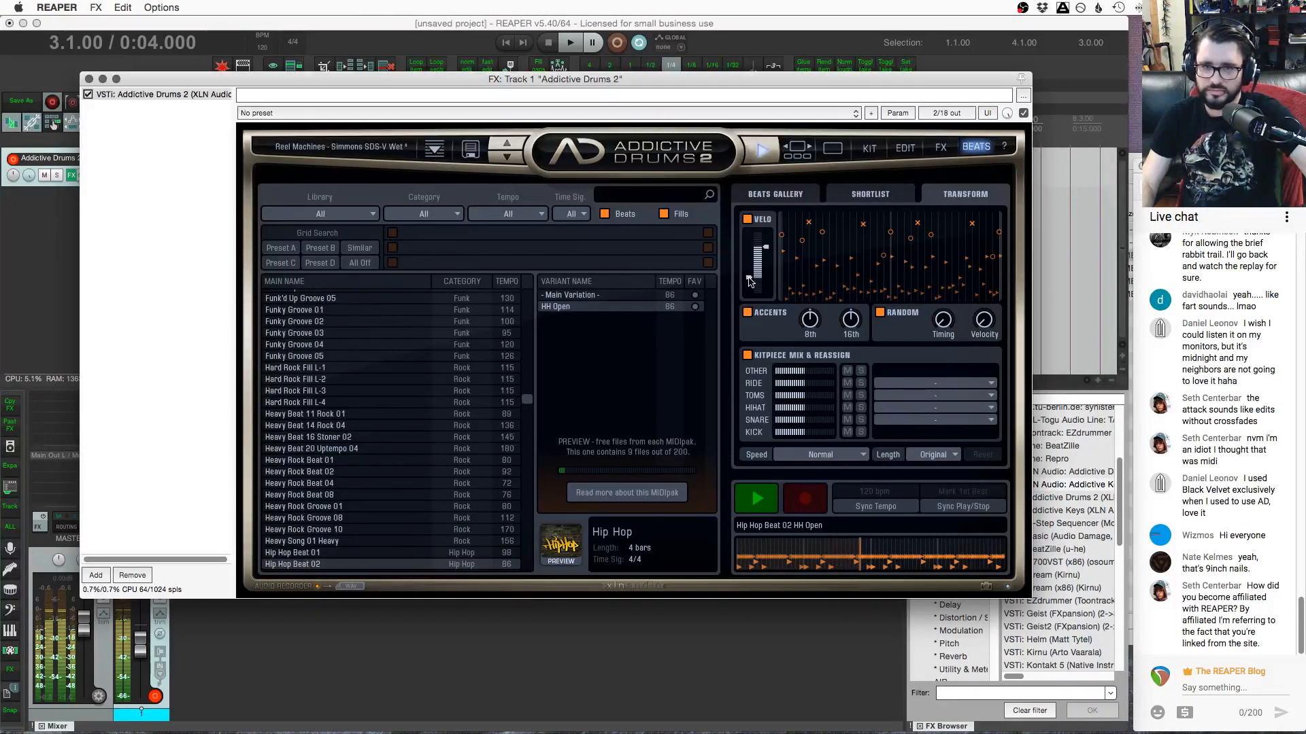
left_click_drag(750, 279, 748, 309)
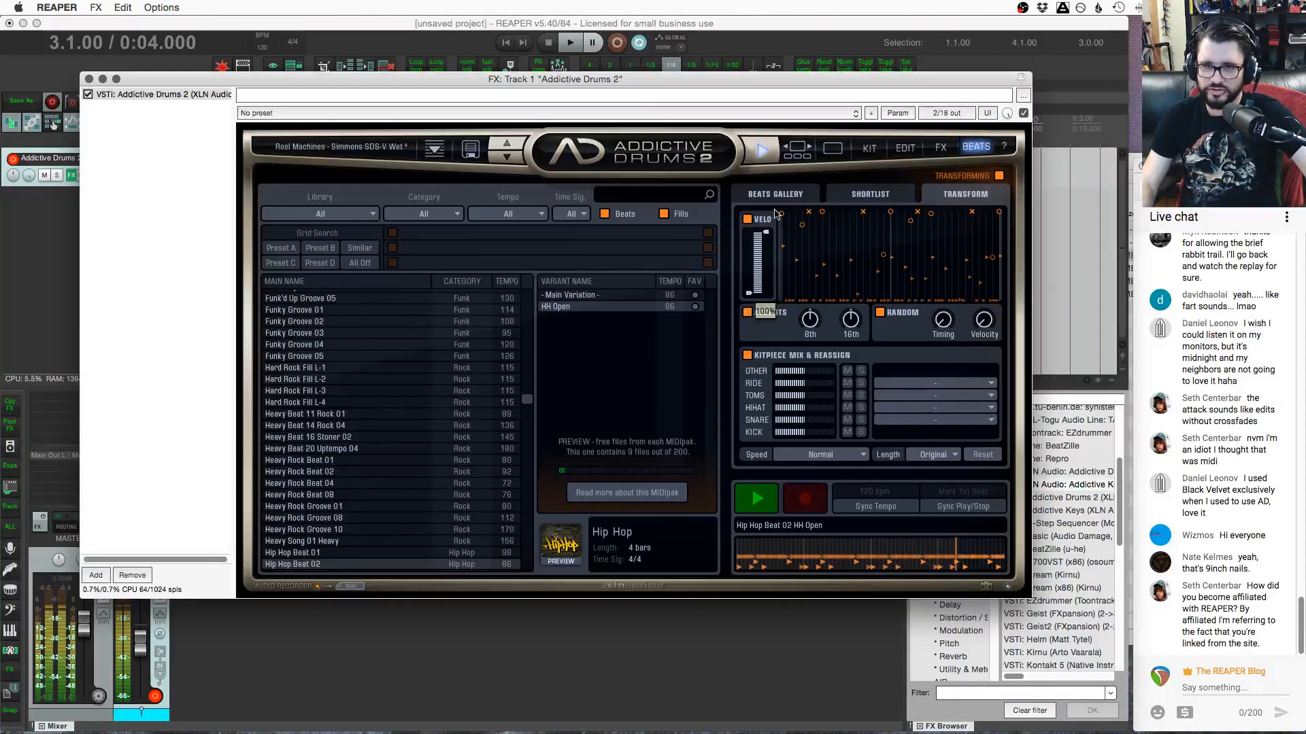
mouse_move(767, 289)
left_mouse_down()
mouse_move(767, 230)
mouse_move(757, 286)
left_mouse_up()
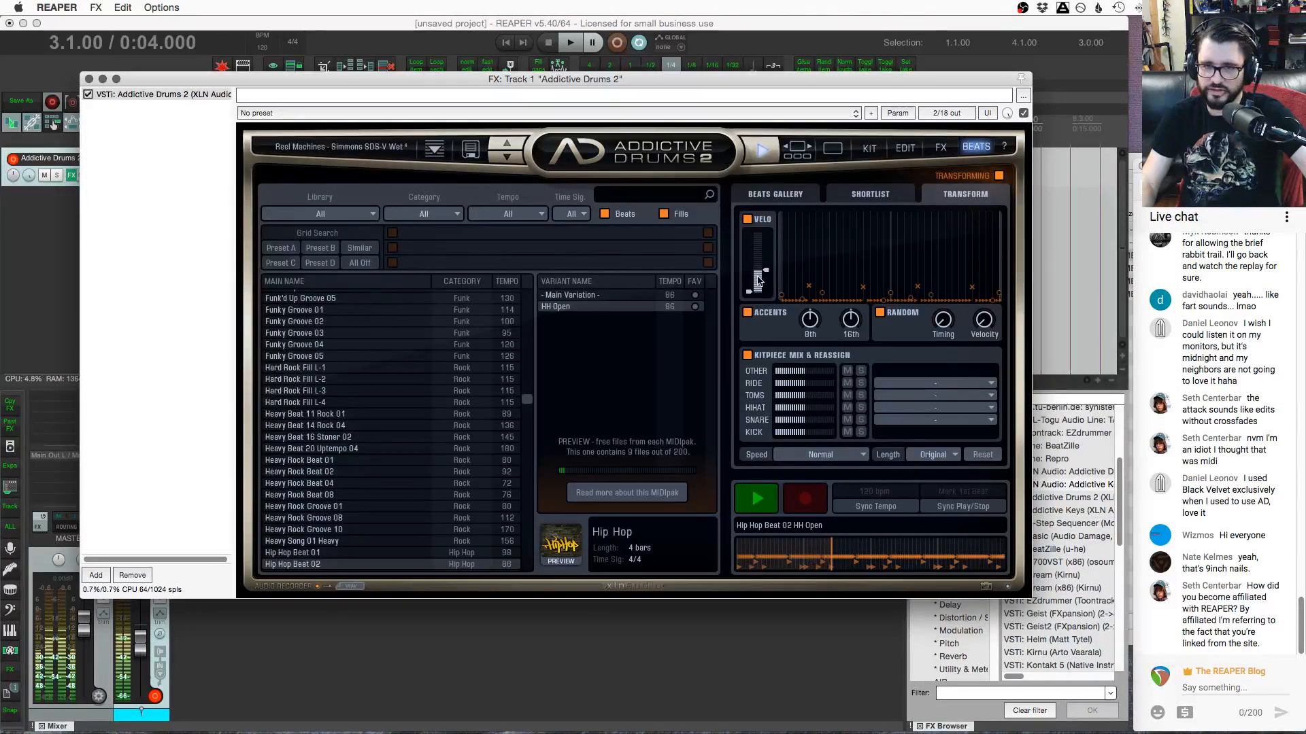
left_click_drag(758, 281, 760, 255)
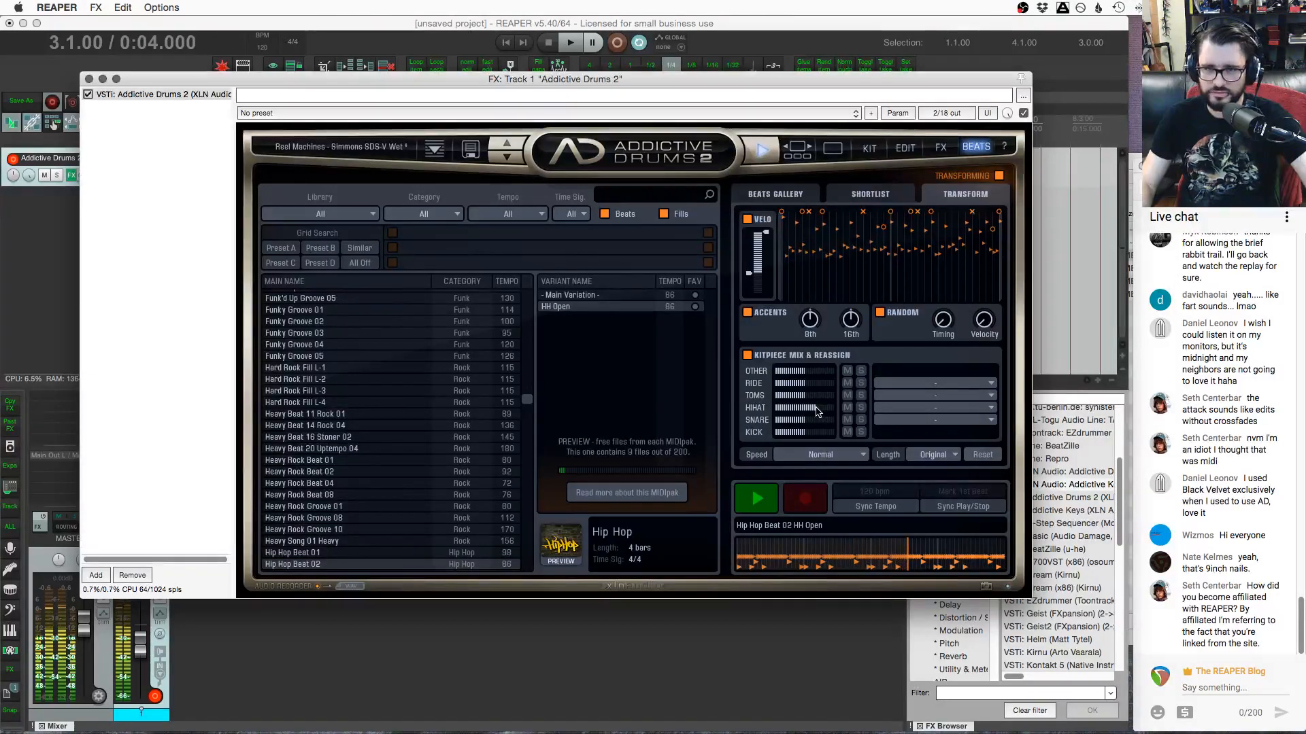
Raise the hi-hat level in the beat's kitpiece mix and reassign the hi-hat hits to More open
mouse_move(816, 411)
left_mouse_down()
mouse_move(783, 411)
mouse_move(816, 412)
left_mouse_up()
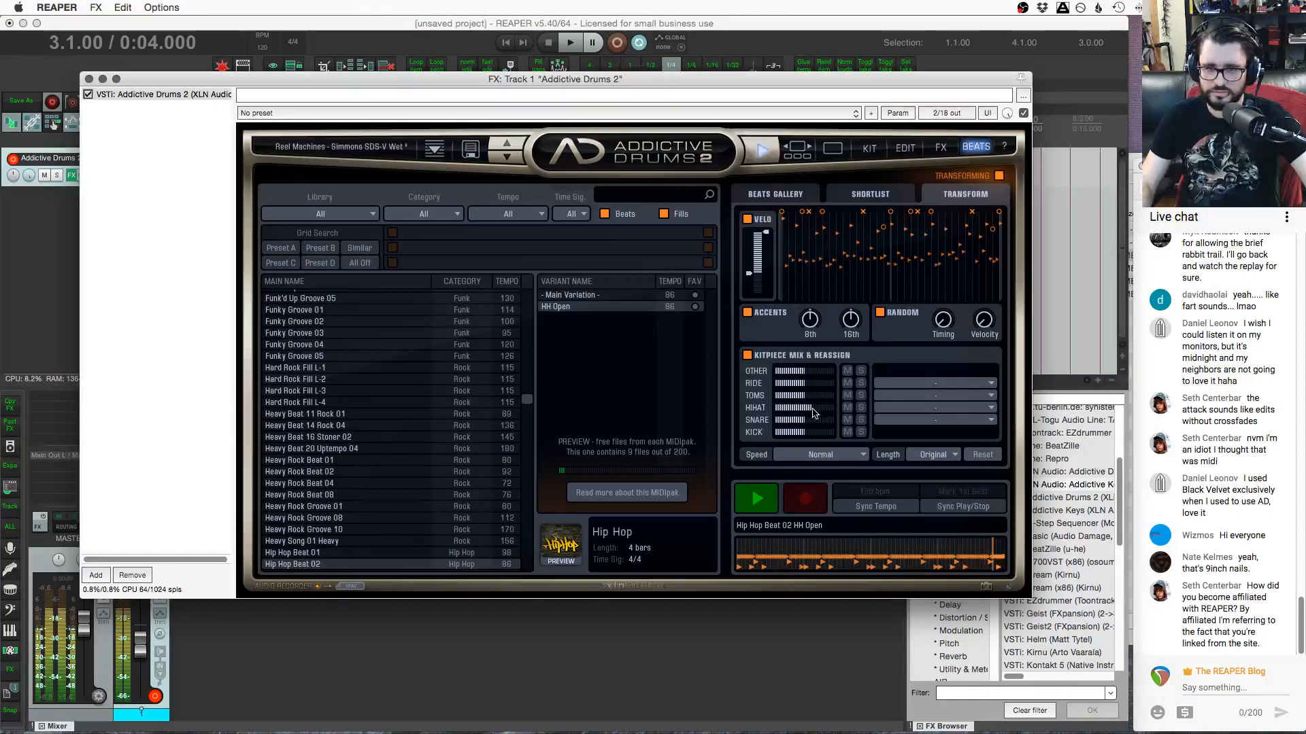
left_click(896, 420)
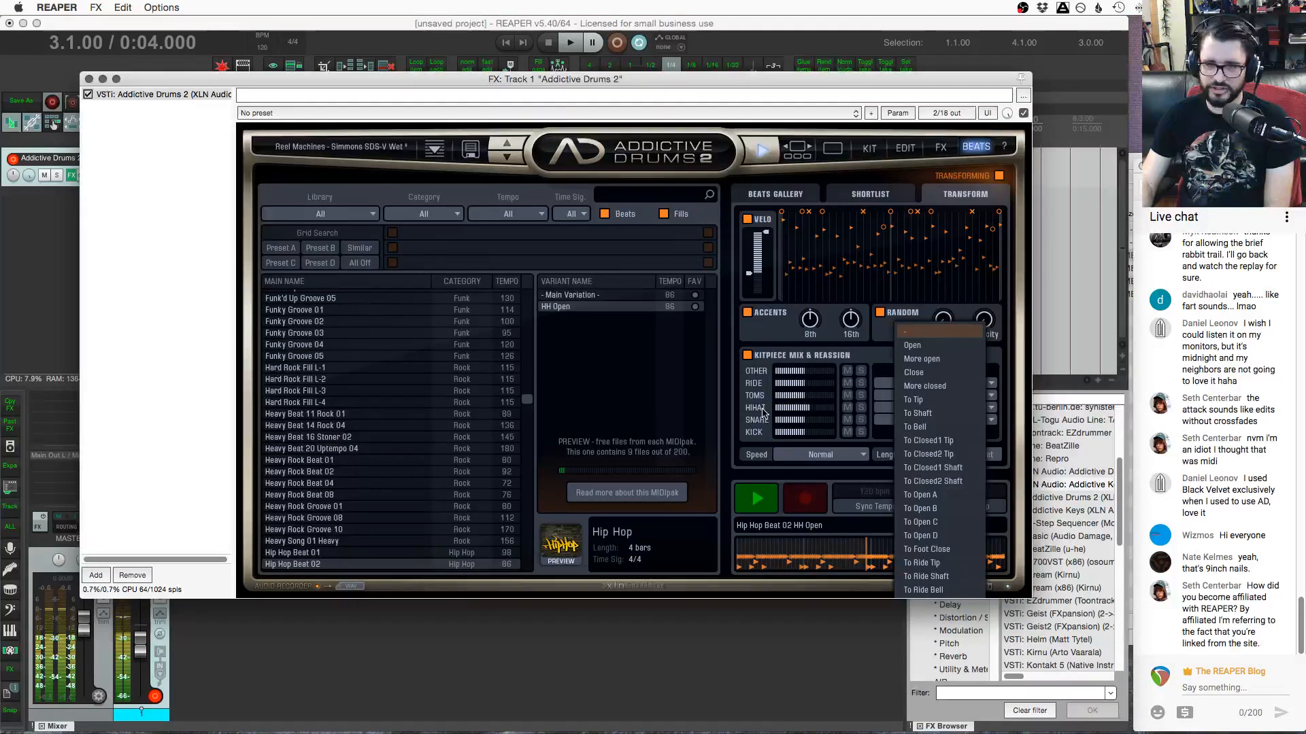
left_click(922, 358)
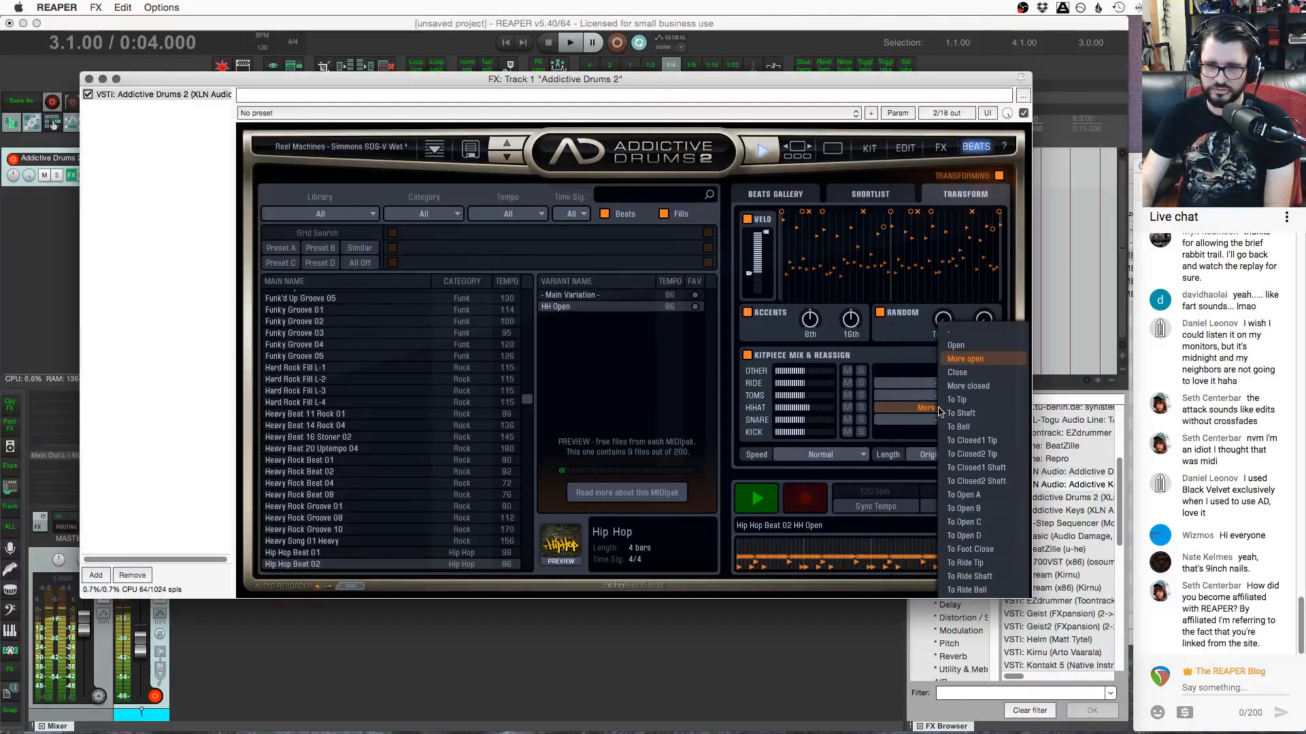
Audition More closed, To Shaft and To Bell as the beat's hi-hat reassignment
left_click(941, 408)
left_click(967, 385)
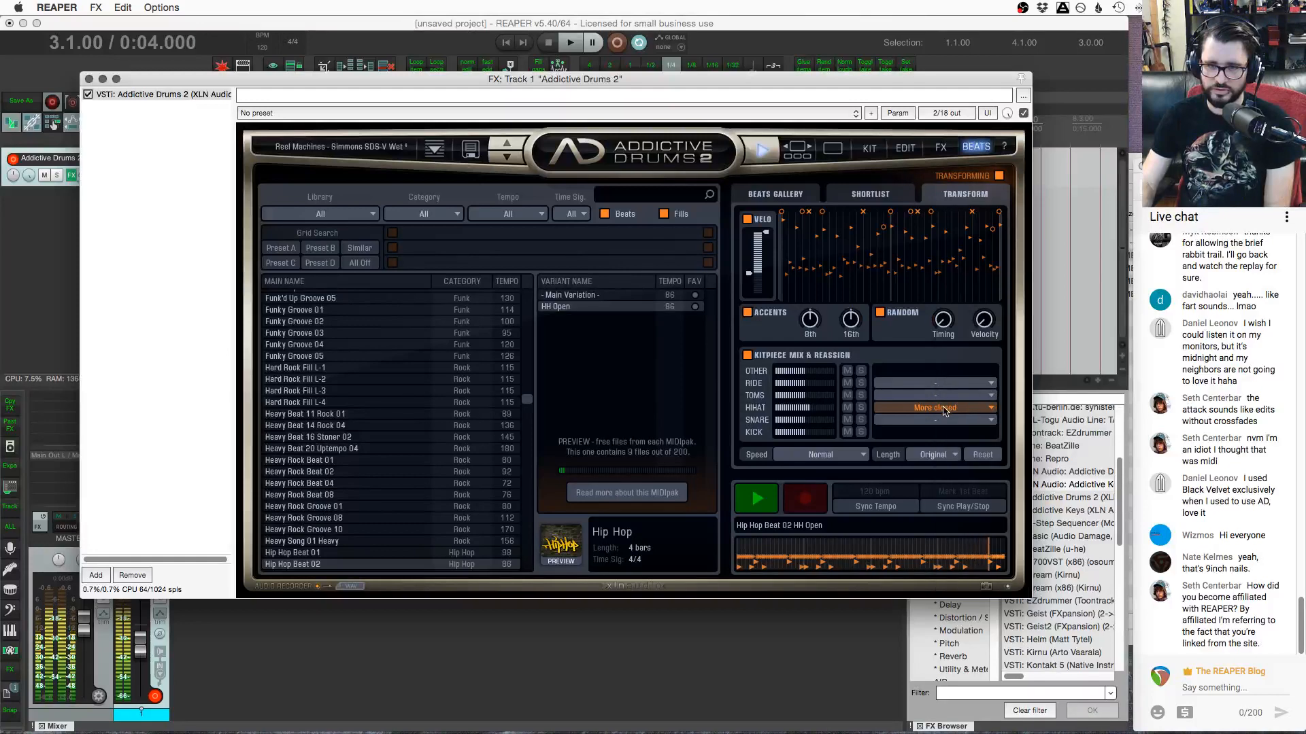
left_click(945, 408)
left_click(916, 417)
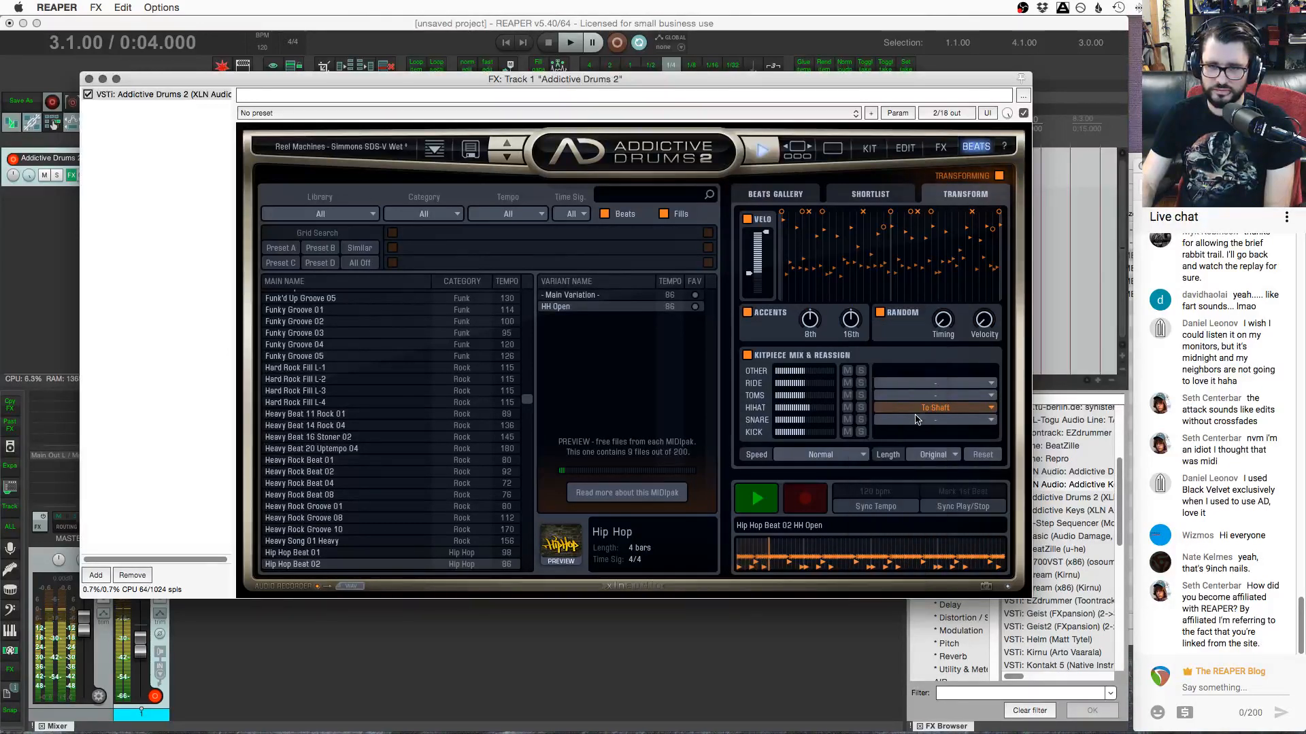
left_click(938, 412)
left_click(945, 427)
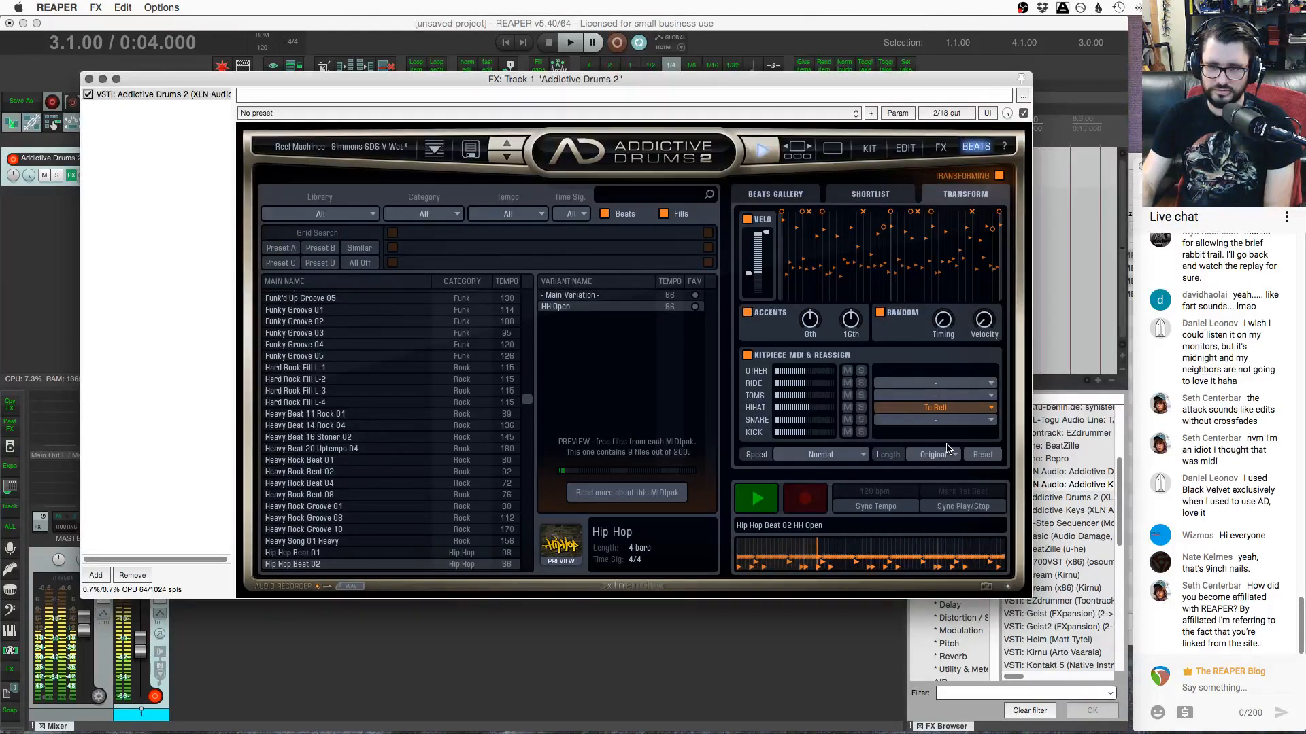
Solo the hi-hat and audition the To Closed1 Tip, To Closed2 Tip and To Closed1 Shaft reassignments
left_click(861, 408)
left_click(928, 409)
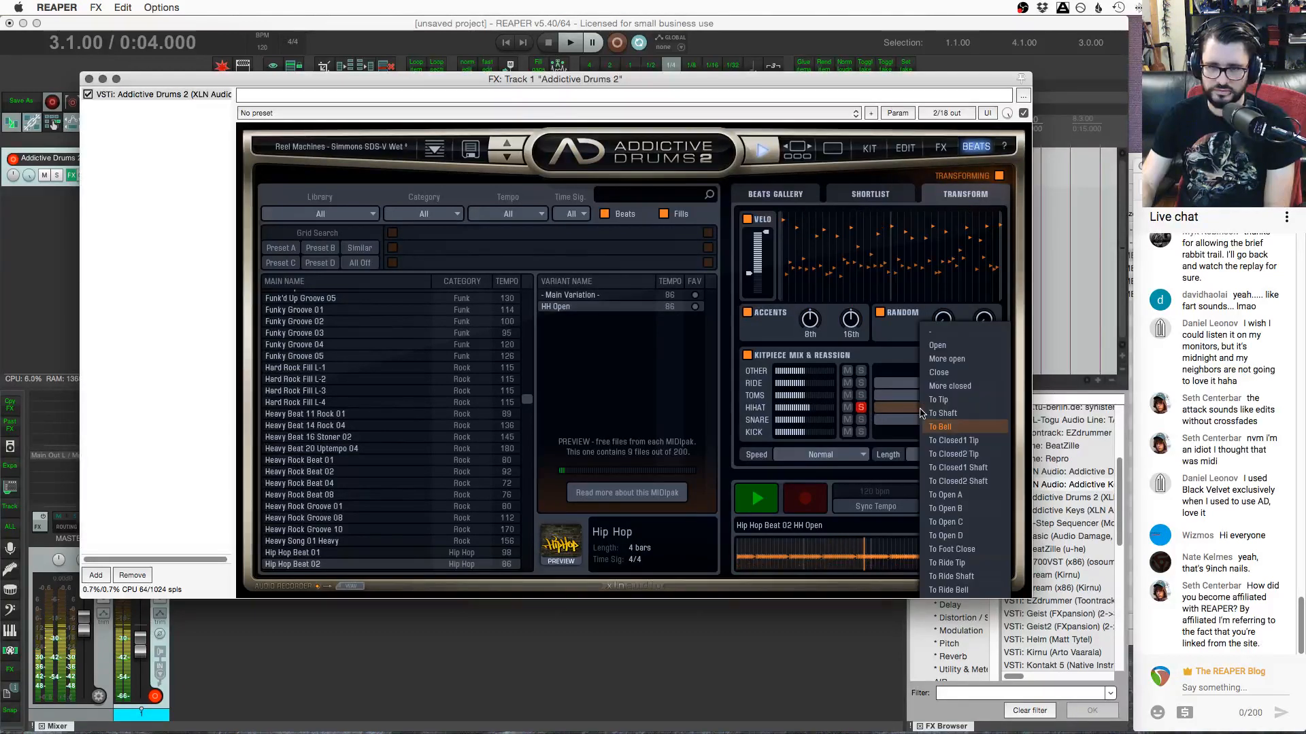
left_click(949, 408)
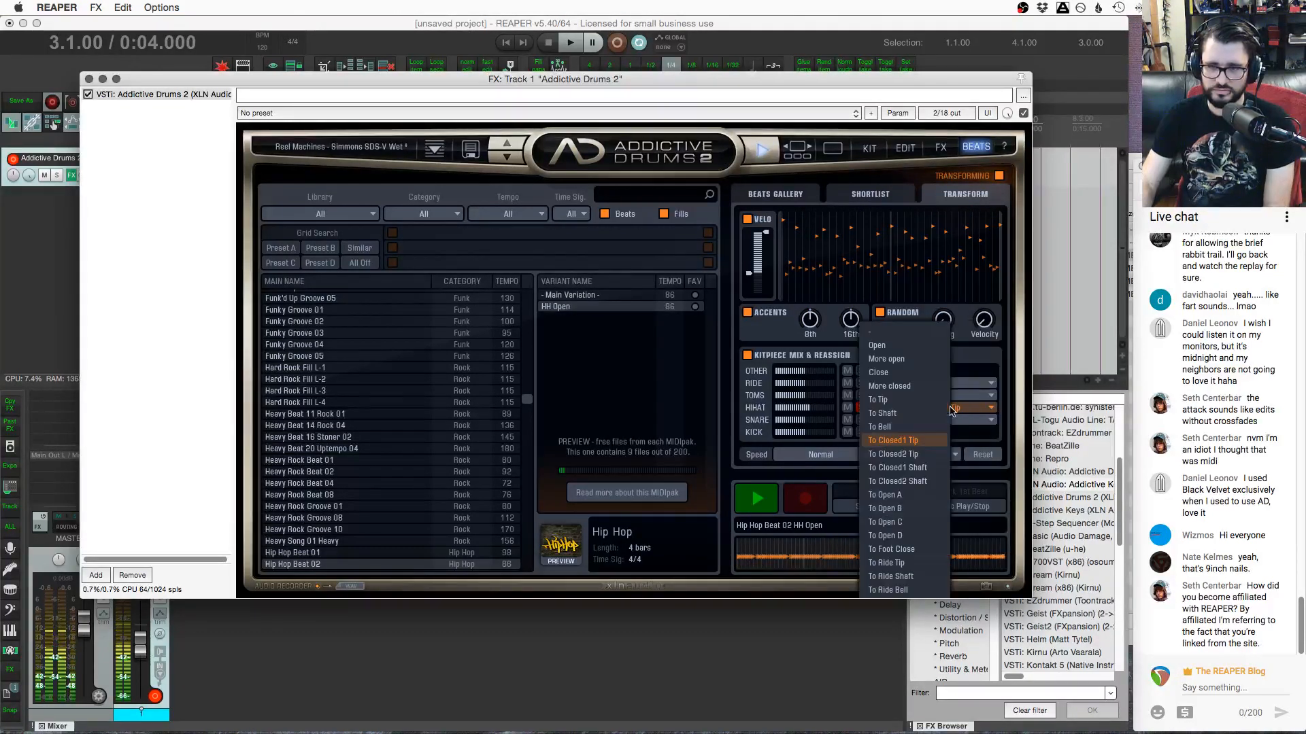
left_click(931, 452)
left_click(955, 408)
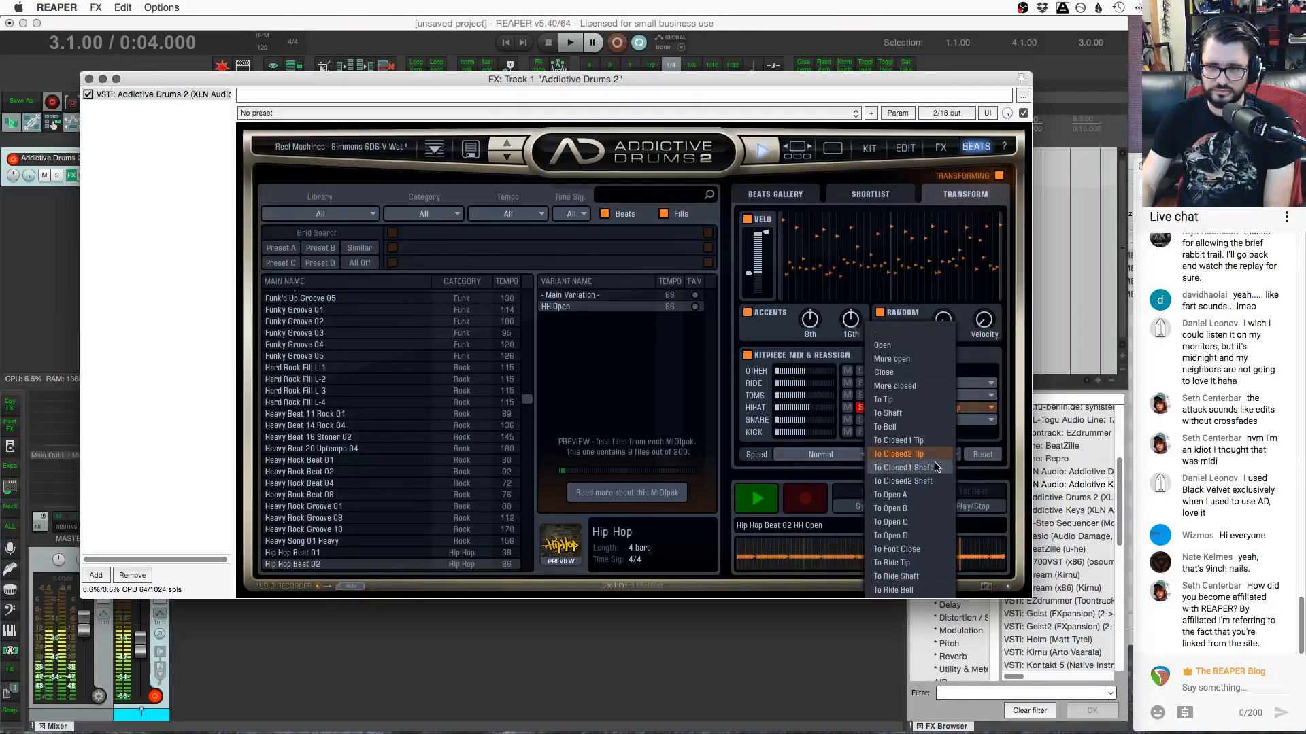
left_click(904, 467)
Try To Open A for the hi-hat, settle on To Foot Close, and unsolo the hi-hat
left_click(951, 410)
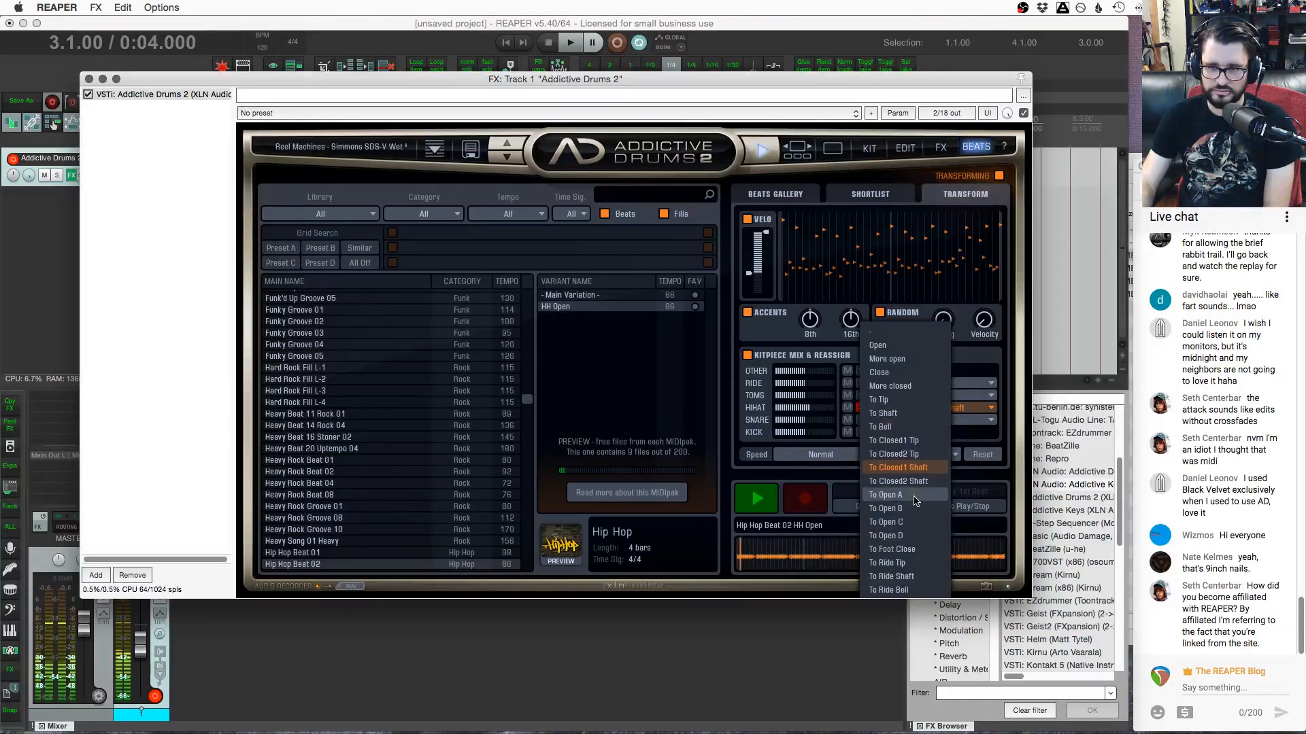
left_click(885, 495)
left_click(945, 412)
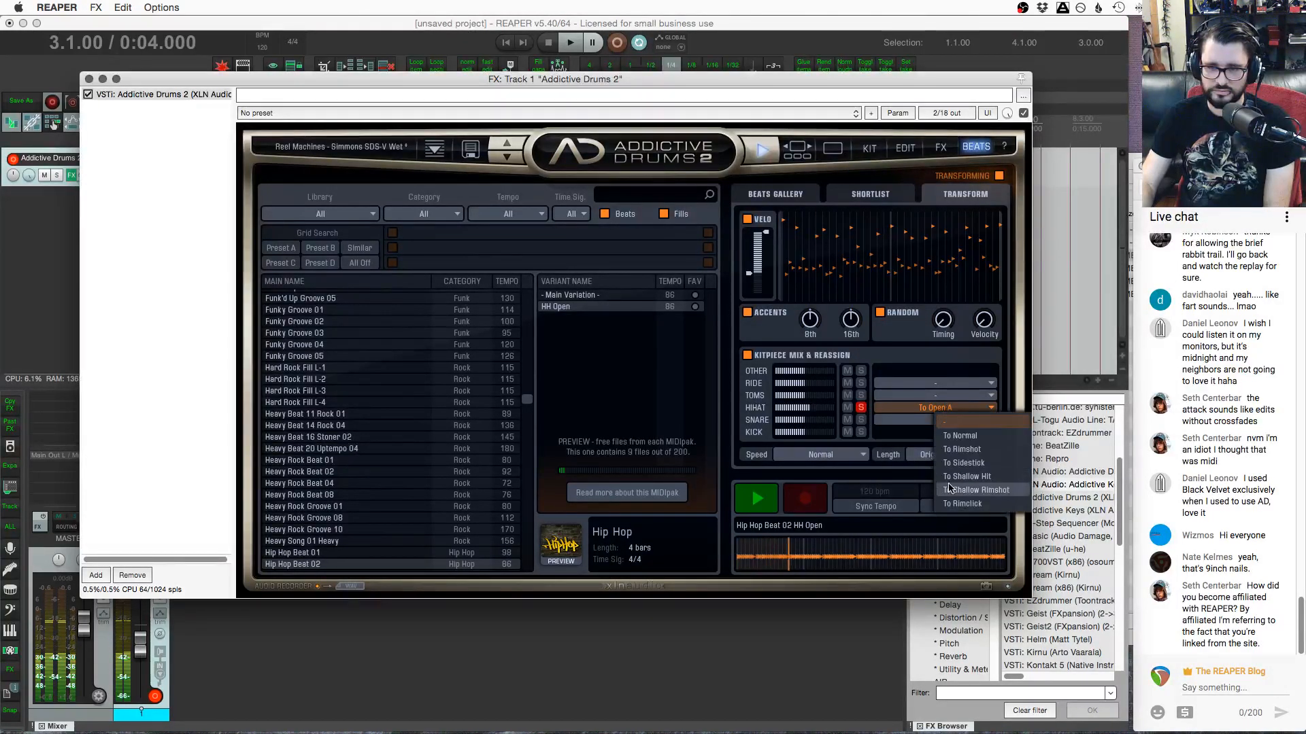
left_click(946, 408)
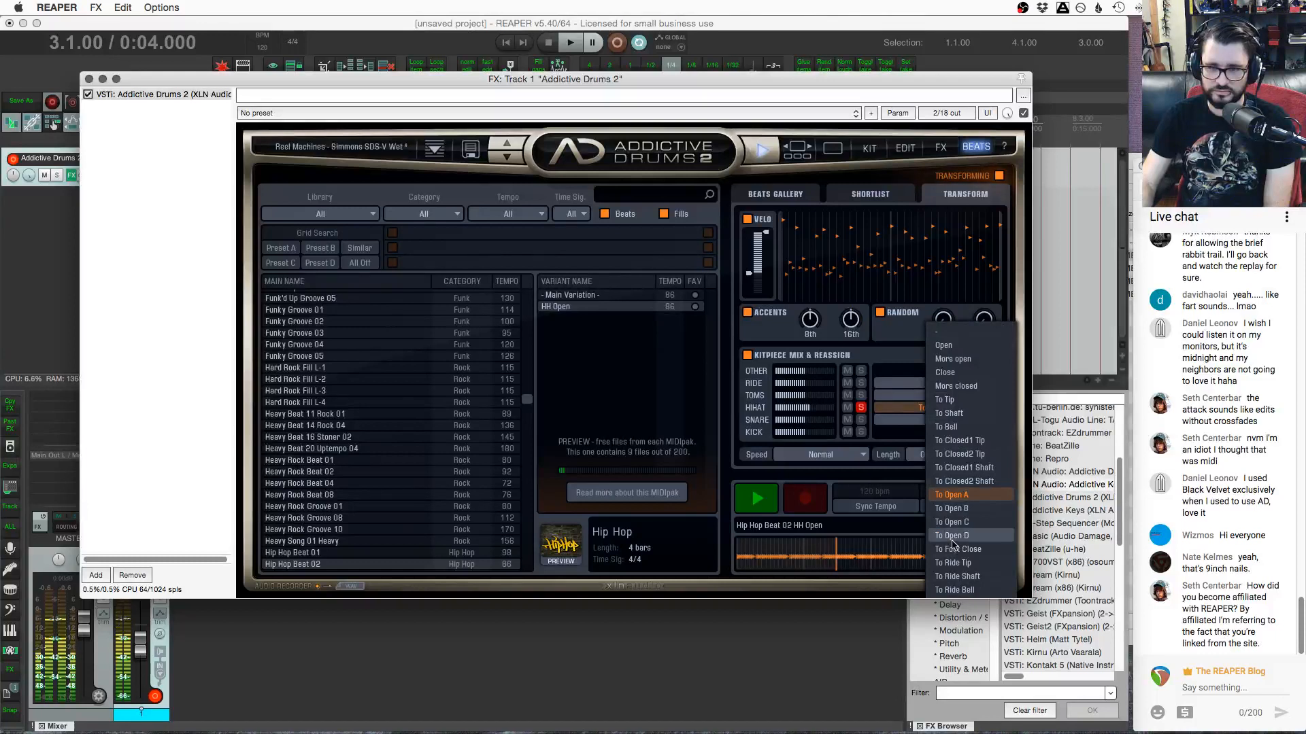
left_click(956, 549)
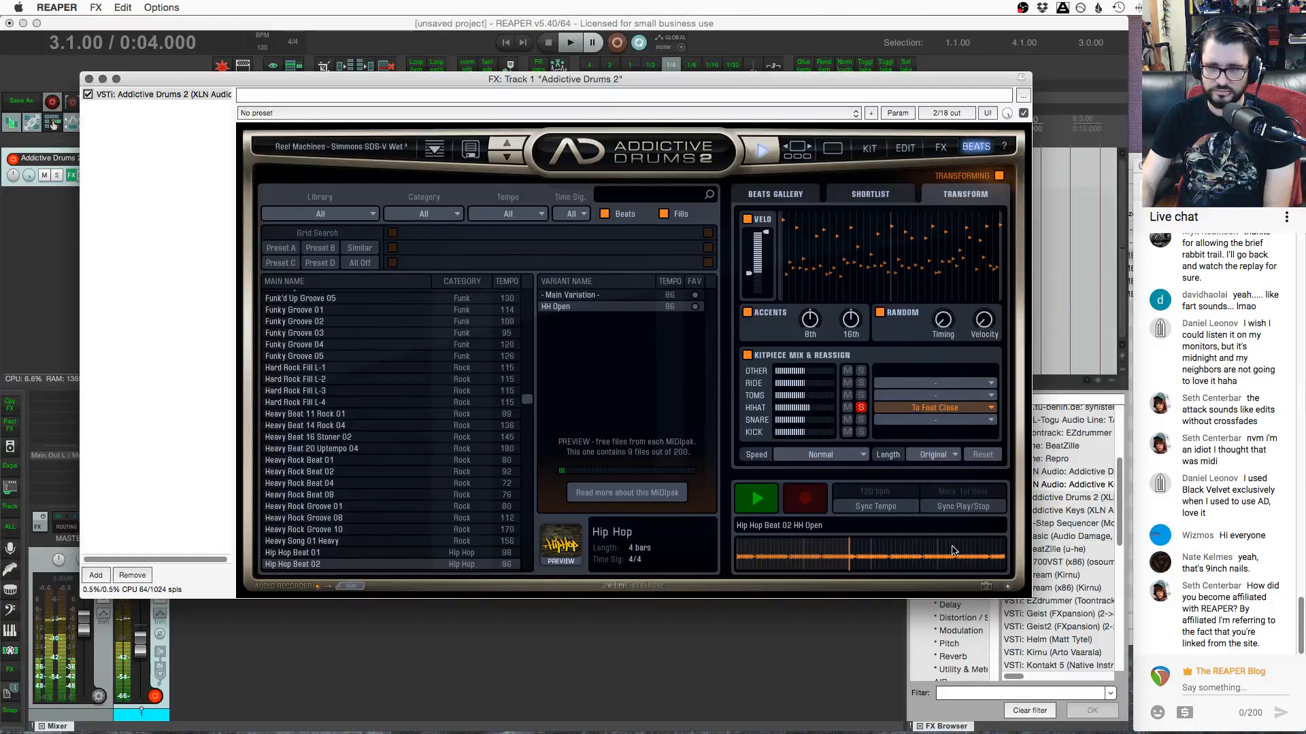
left_click(861, 408)
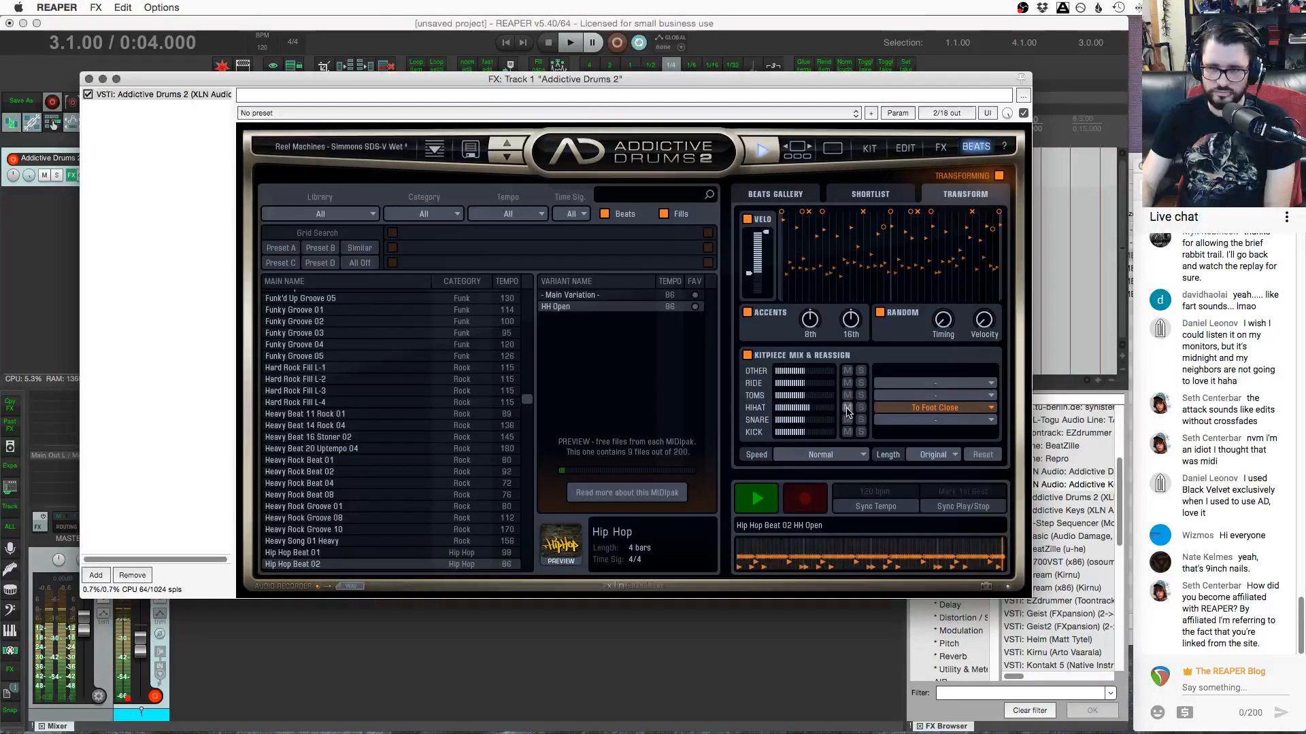
Solo the snare and audition the To Rimshot, To Sidestick and To Shallow Hit reassignments
left_click(861, 420)
left_click(935, 419)
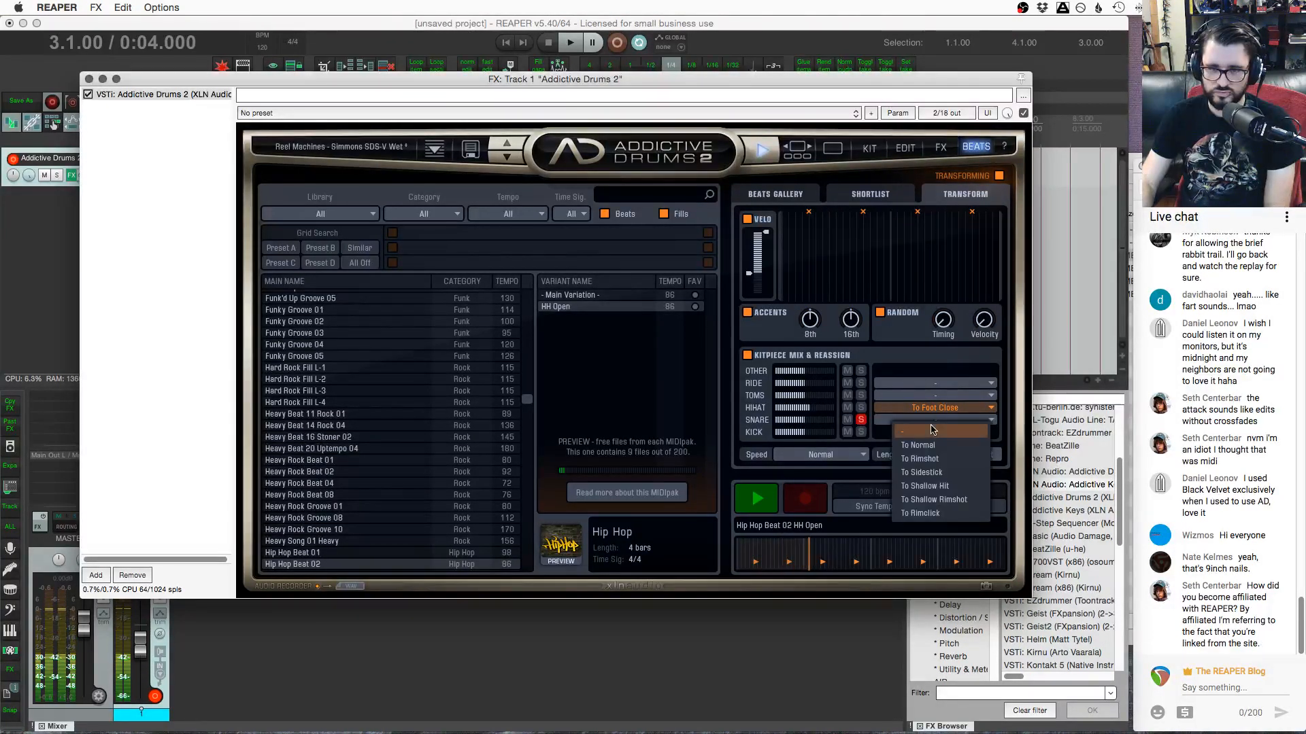
left_click(936, 461)
left_click(977, 420)
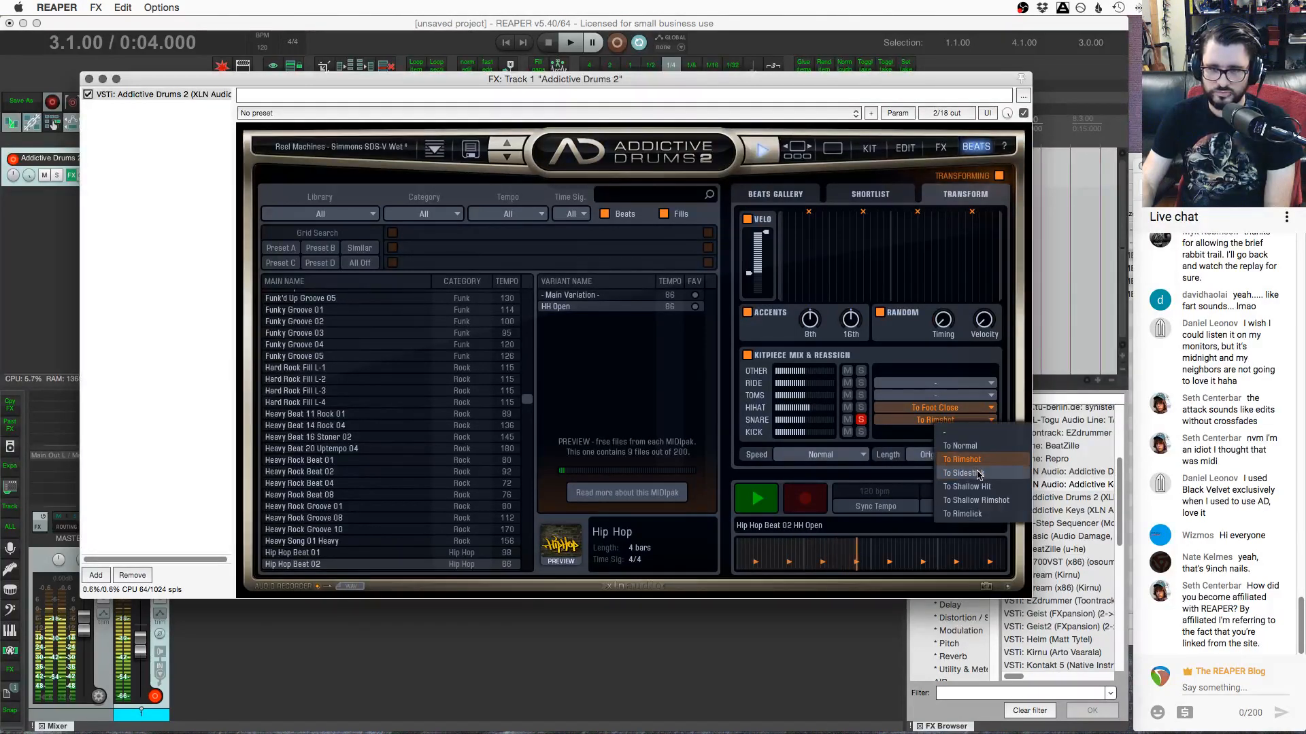
left_click(980, 473)
left_click(979, 420)
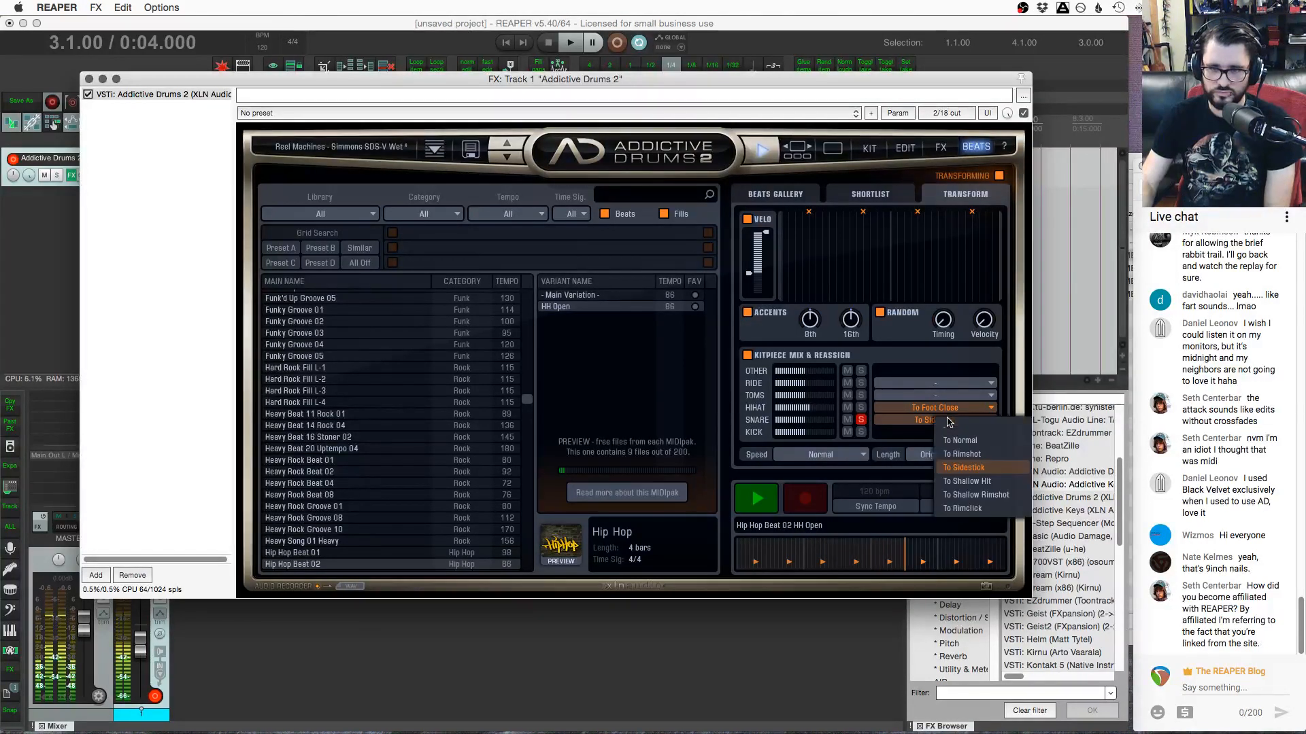
left_click(984, 482)
Compare To Shallow Rimshot and To Rimclick for the snare, keep To Shallow Rimshot, and unsolo the snare
left_click(979, 419)
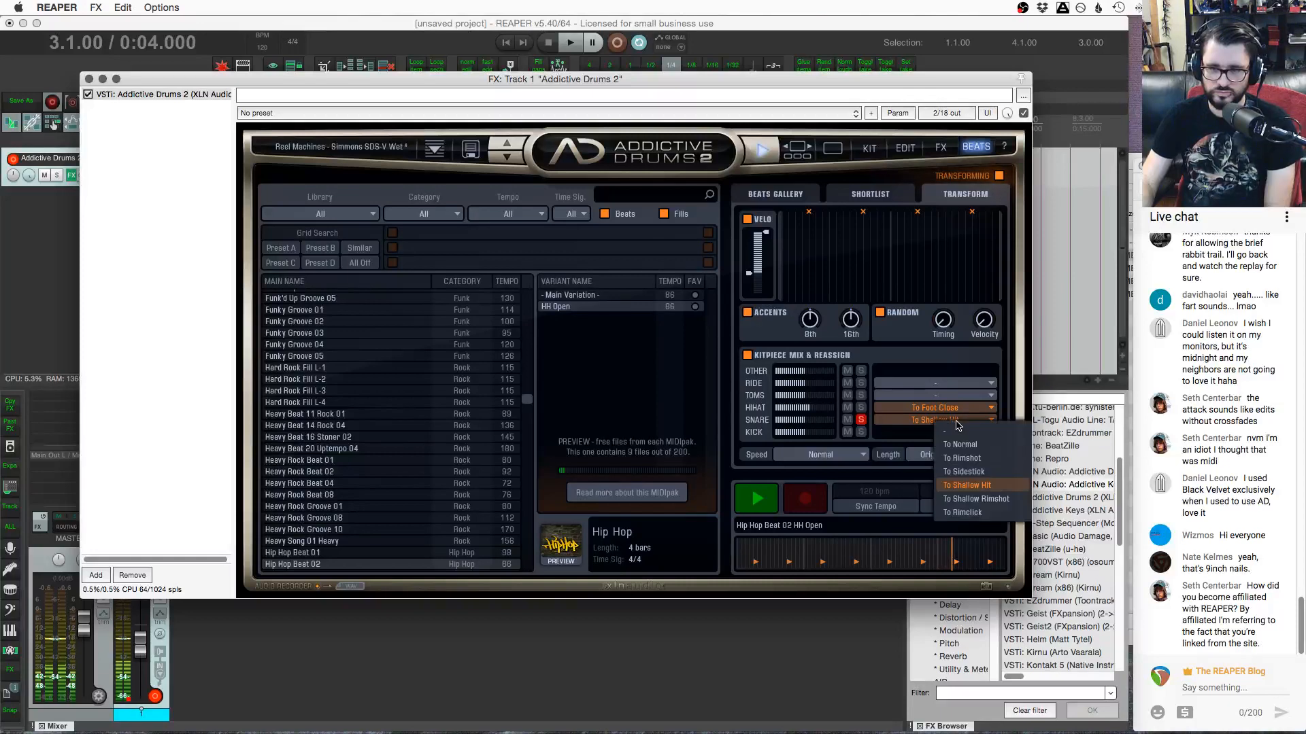
left_click(963, 502)
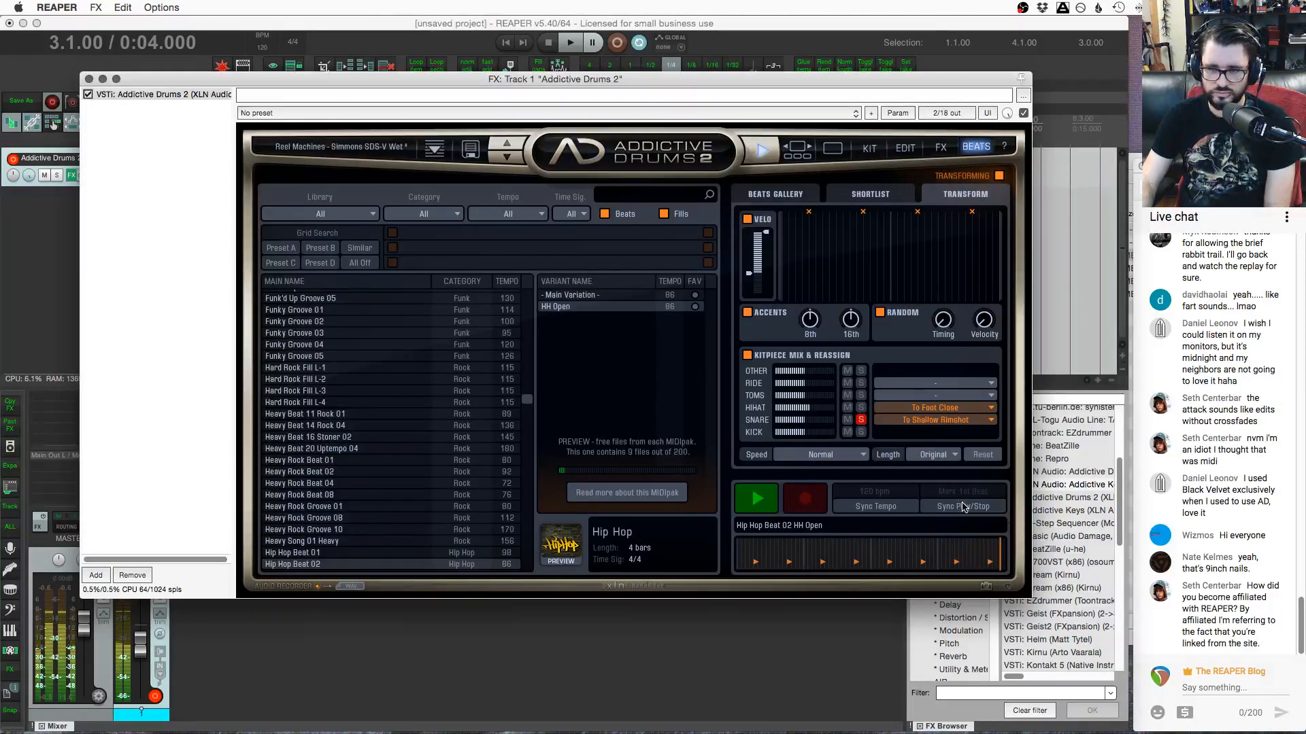
left_click(979, 420)
left_click(961, 510)
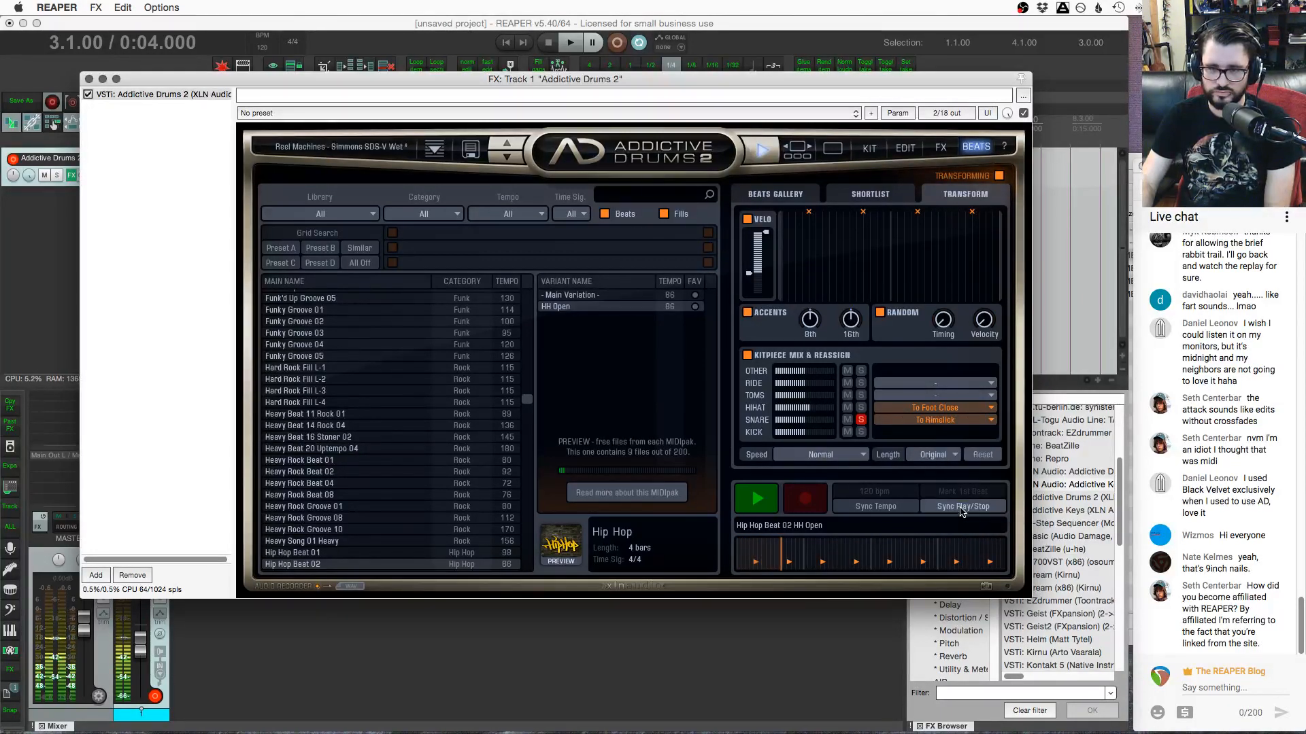
left_click(979, 419)
left_click(985, 498)
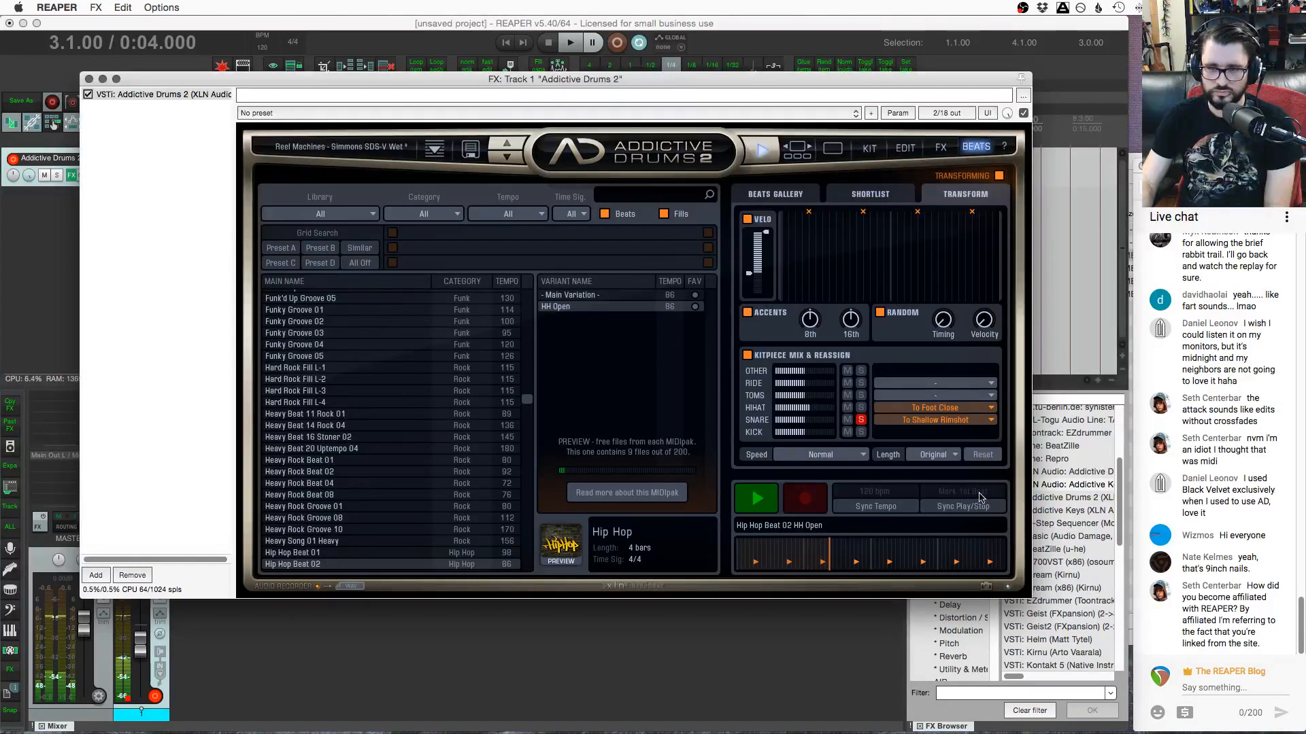
left_click(860, 419)
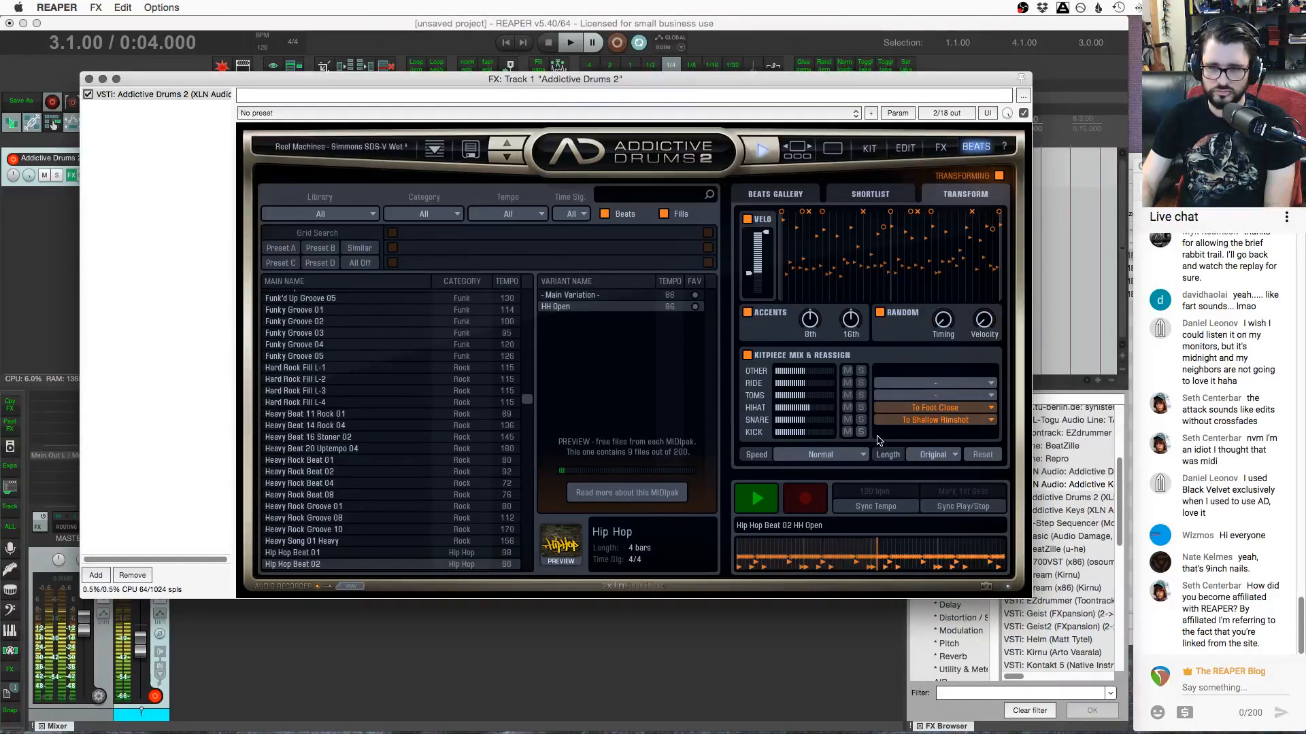
Raise the kick level in the kitpiece mix, try low and high hi-hat levels before settling on a medium one, and stop the beat
mouse_move(805, 435)
left_mouse_down()
mouse_move(784, 435)
mouse_move(832, 436)
mouse_move(798, 411)
left_mouse_up()
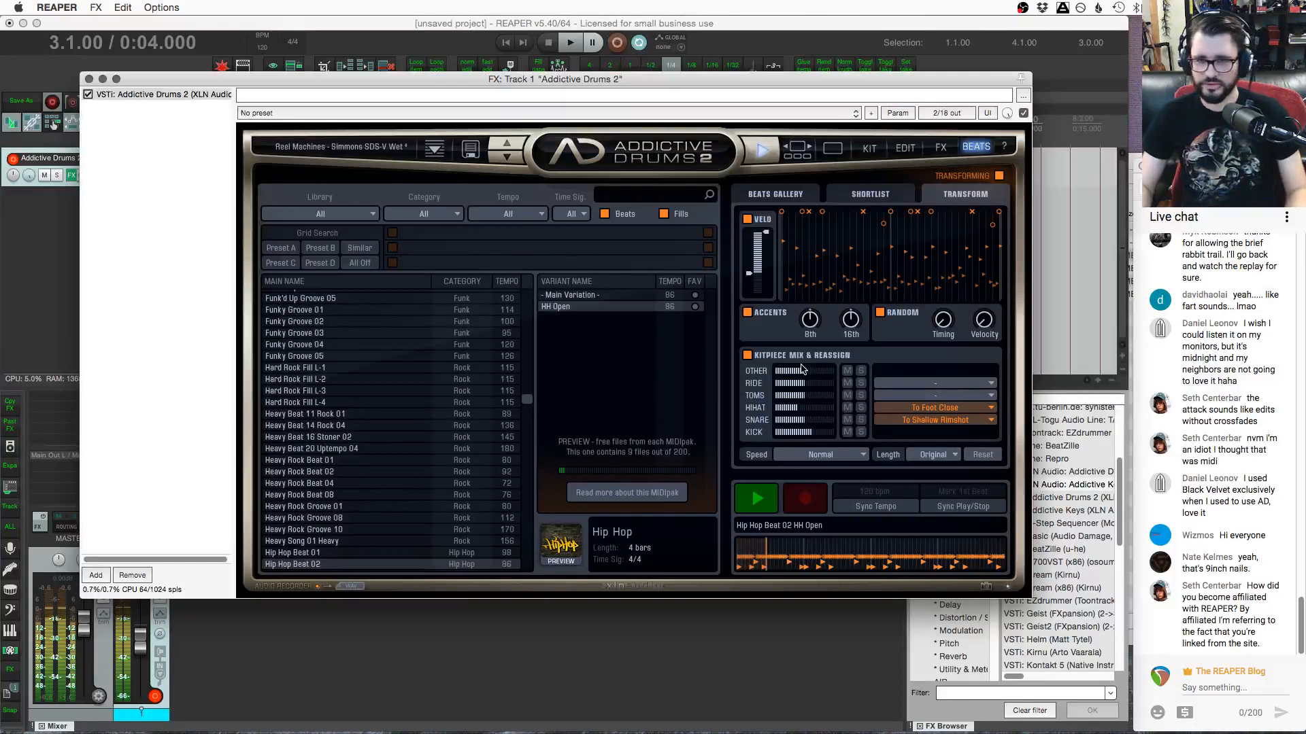
left_click(814, 412)
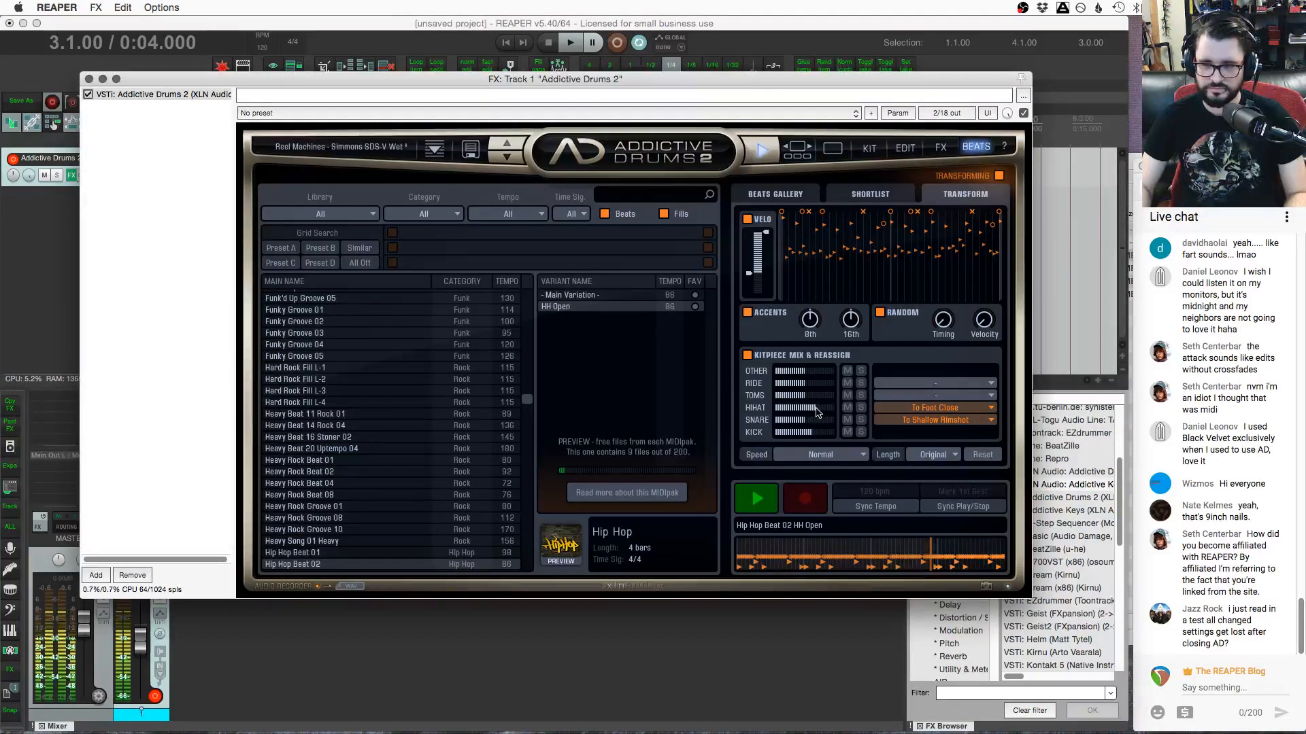
mouse_move(816, 412)
left_mouse_down()
mouse_move(794, 413)
mouse_move(805, 412)
left_mouse_up()
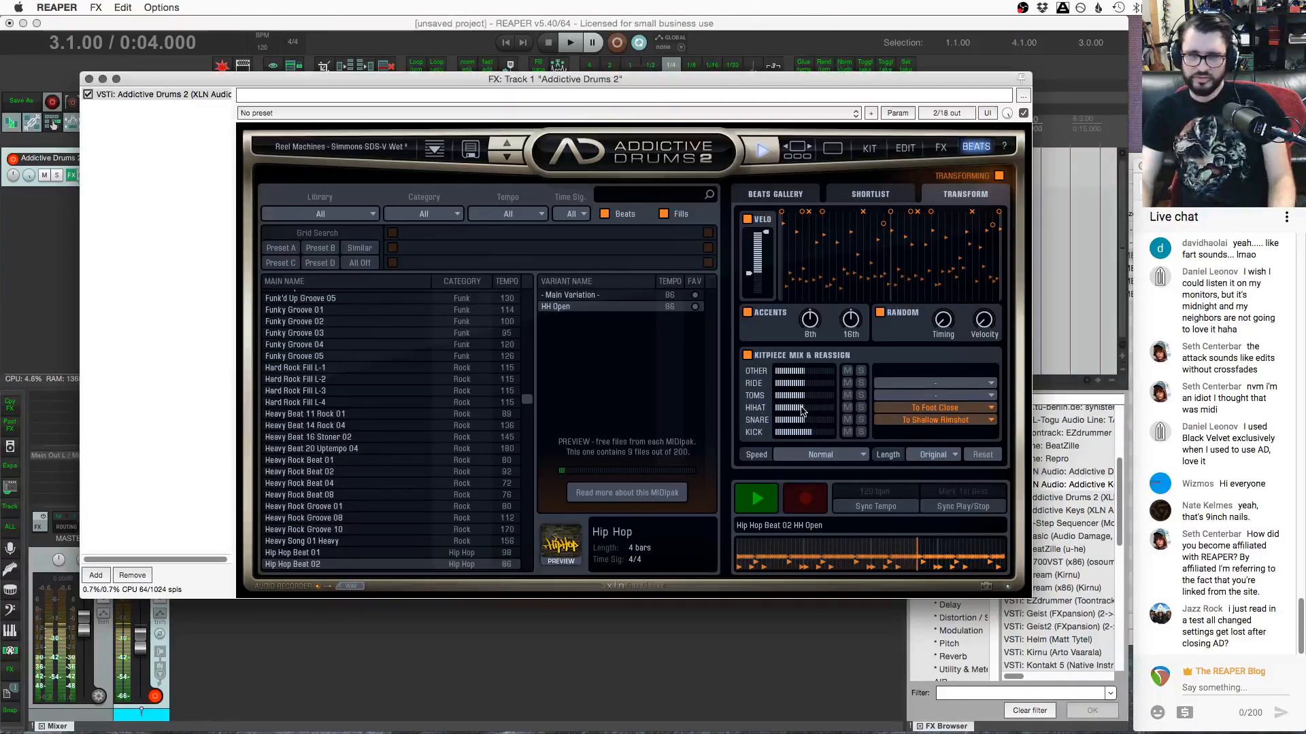
left_click(755, 498)
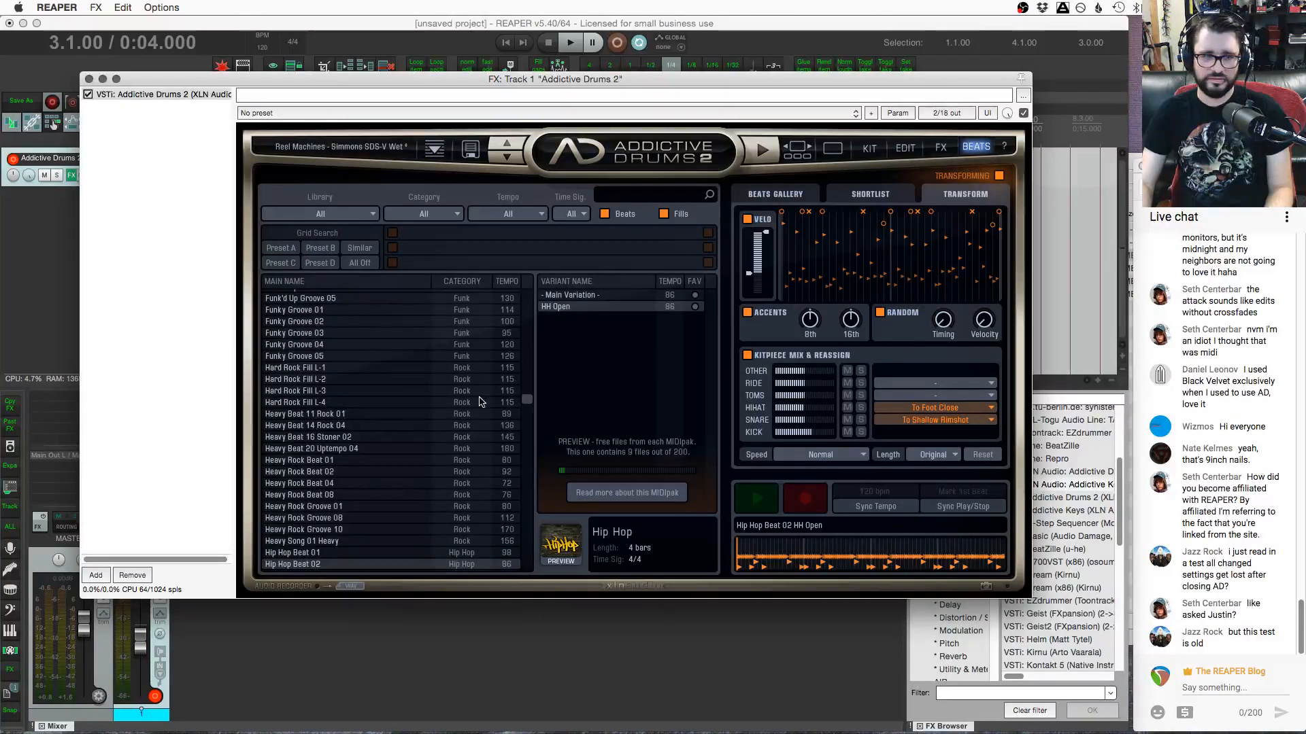
In the kit view, audition the Flexi 1 Simmons Digital ClapTrap clap at several hit strengths
left_click(861, 150)
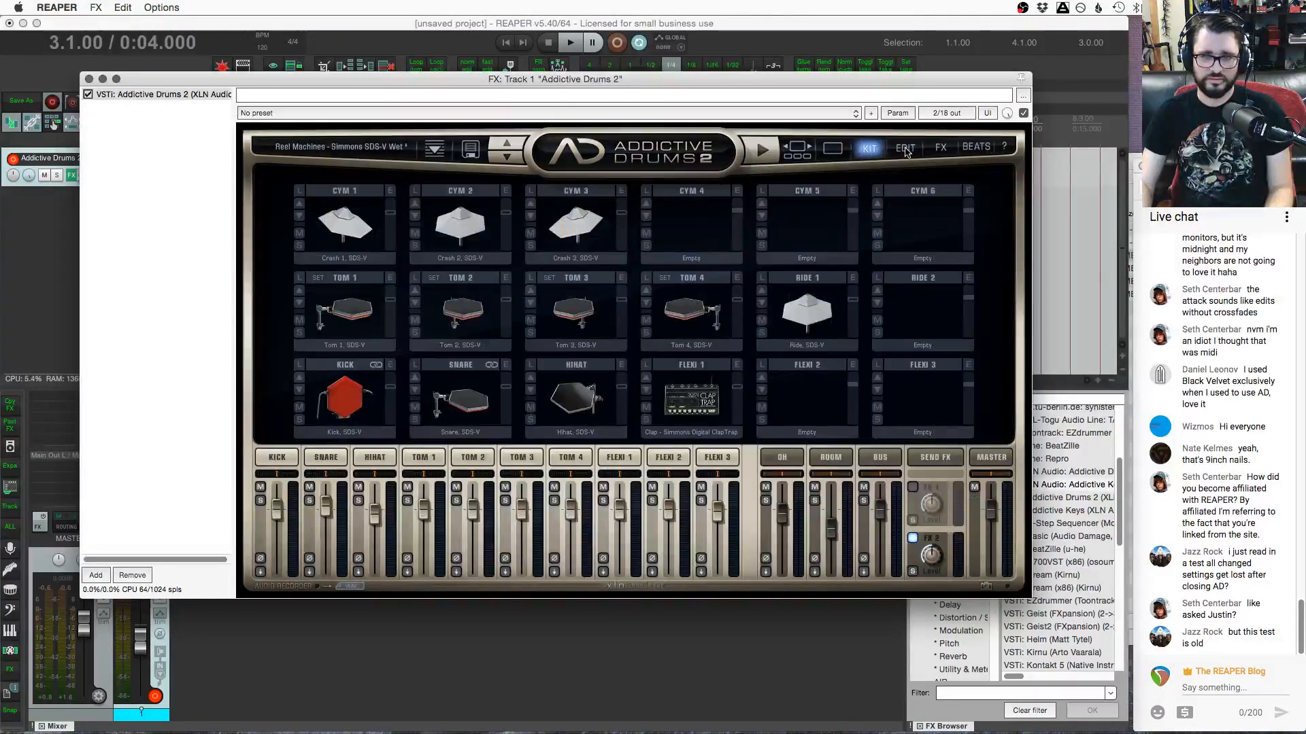
left_click(691, 416)
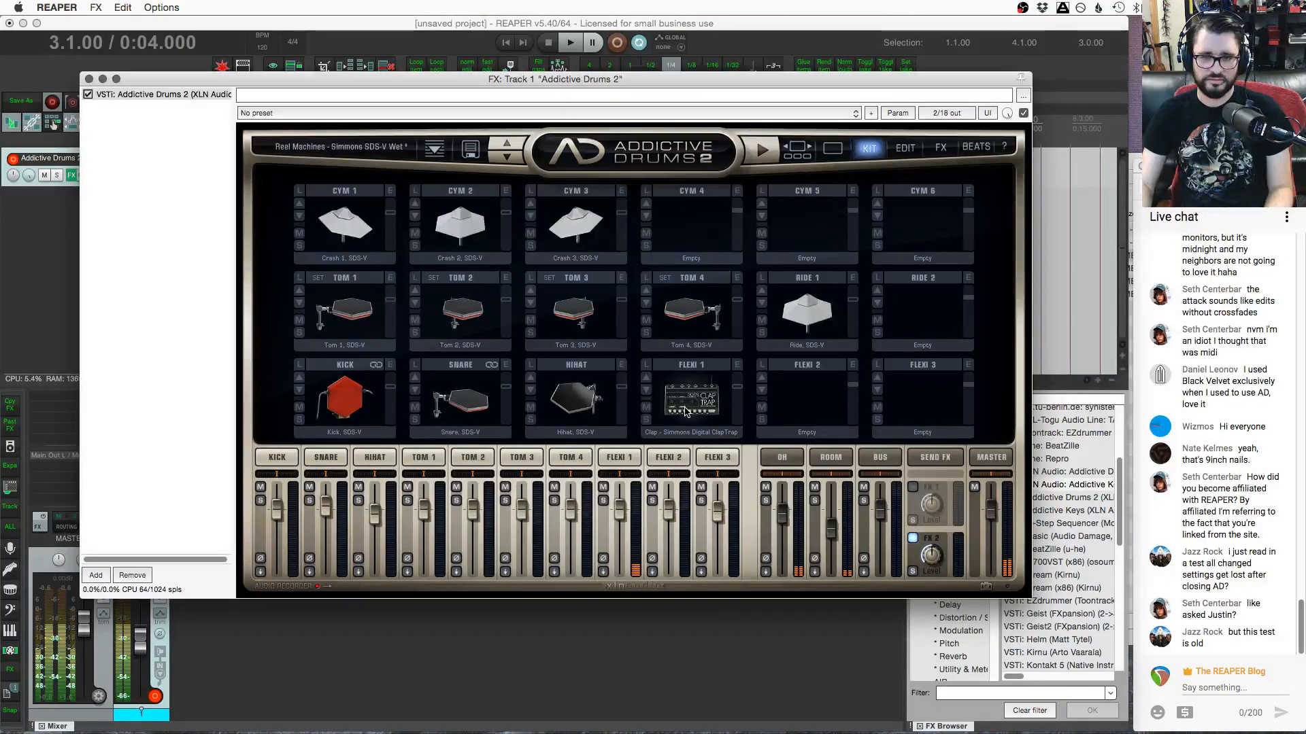
left_click(692, 416)
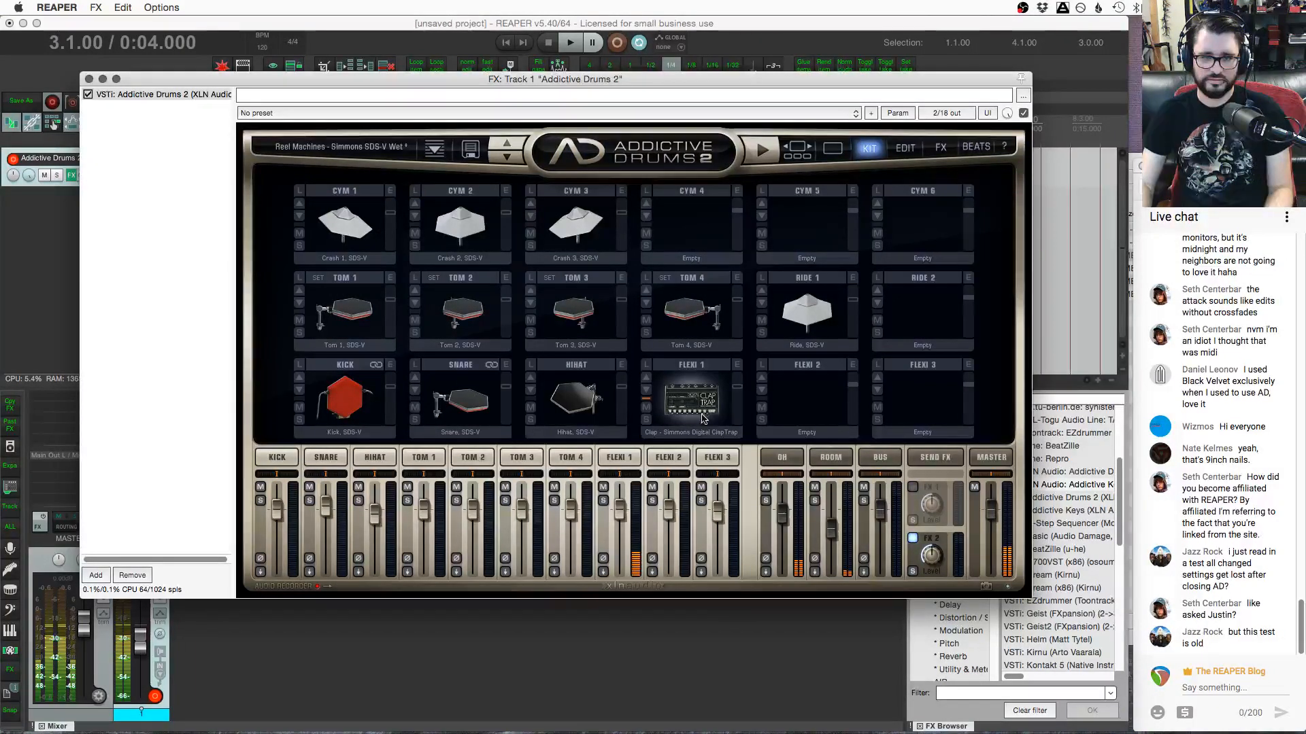
left_click(701, 417)
left_click(693, 411)
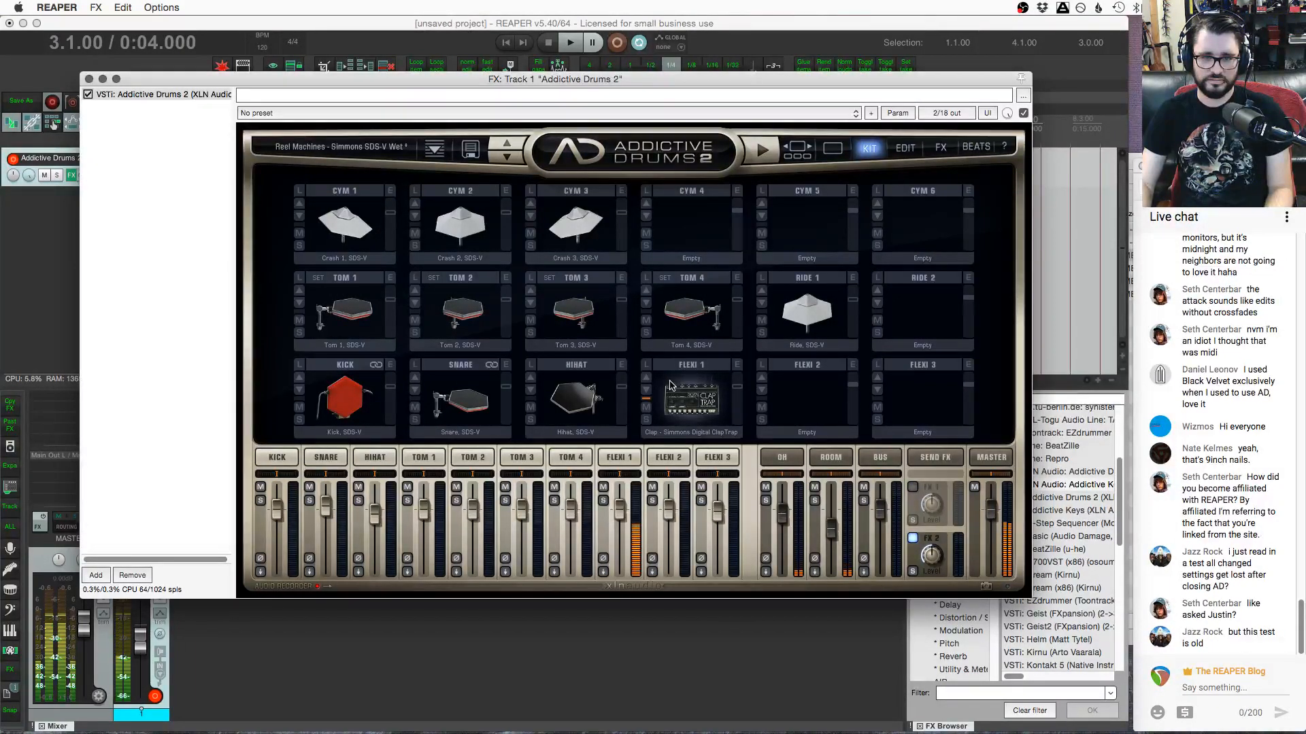
left_click(684, 403)
left_click(683, 403)
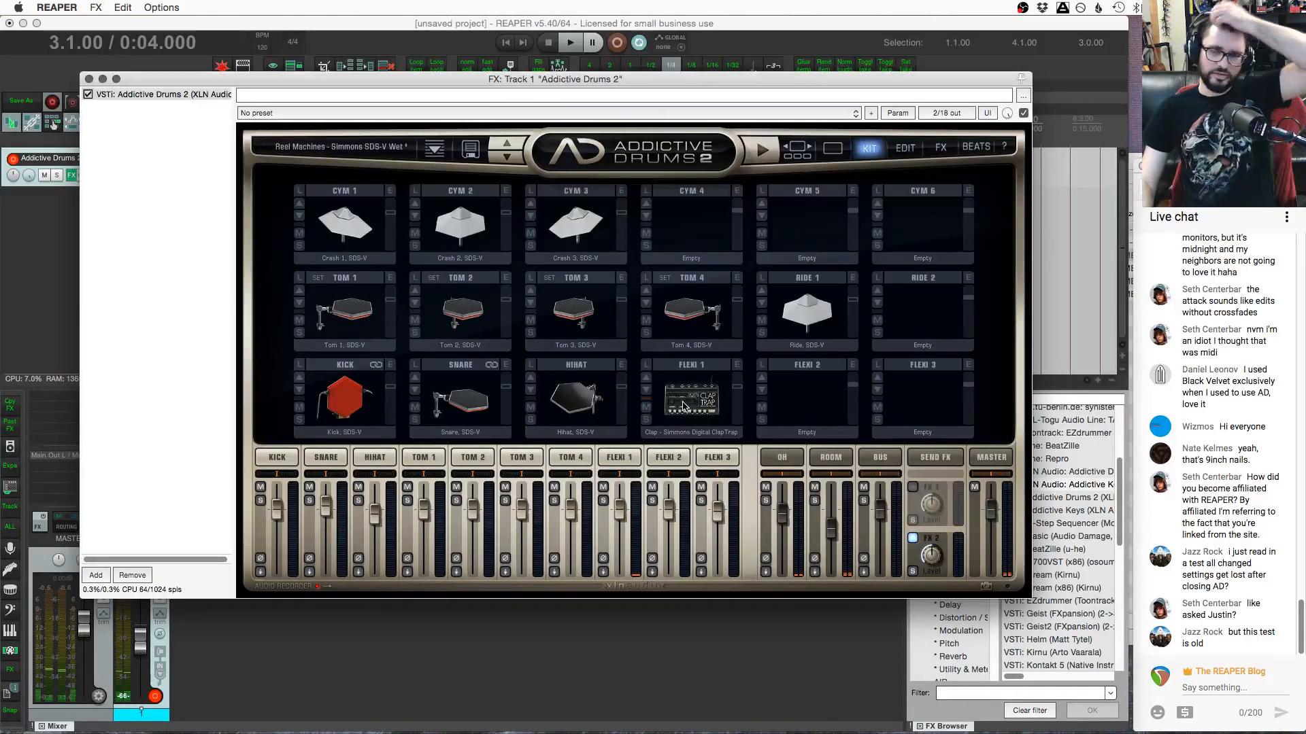
Return to the beats view, play the transformed Hip Hop Beat 02 HH Open, and stop it
left_click(976, 147)
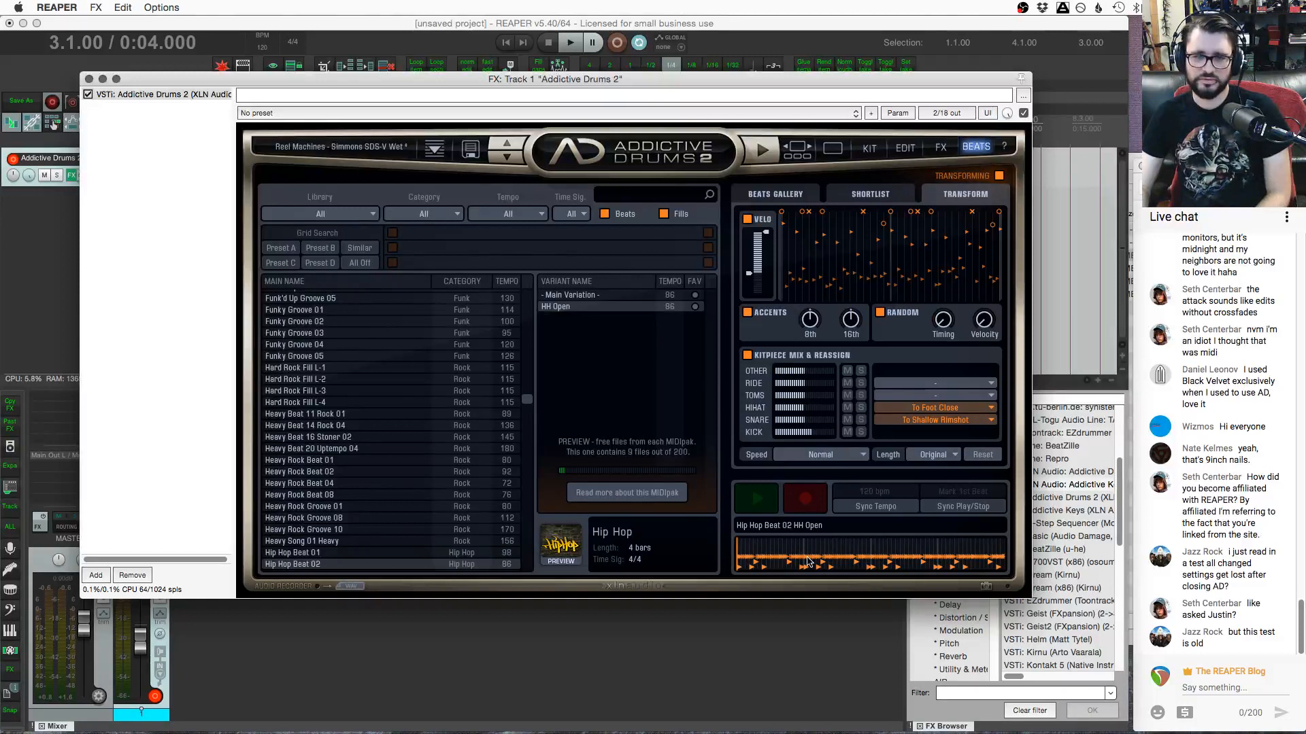
left_click(760, 504)
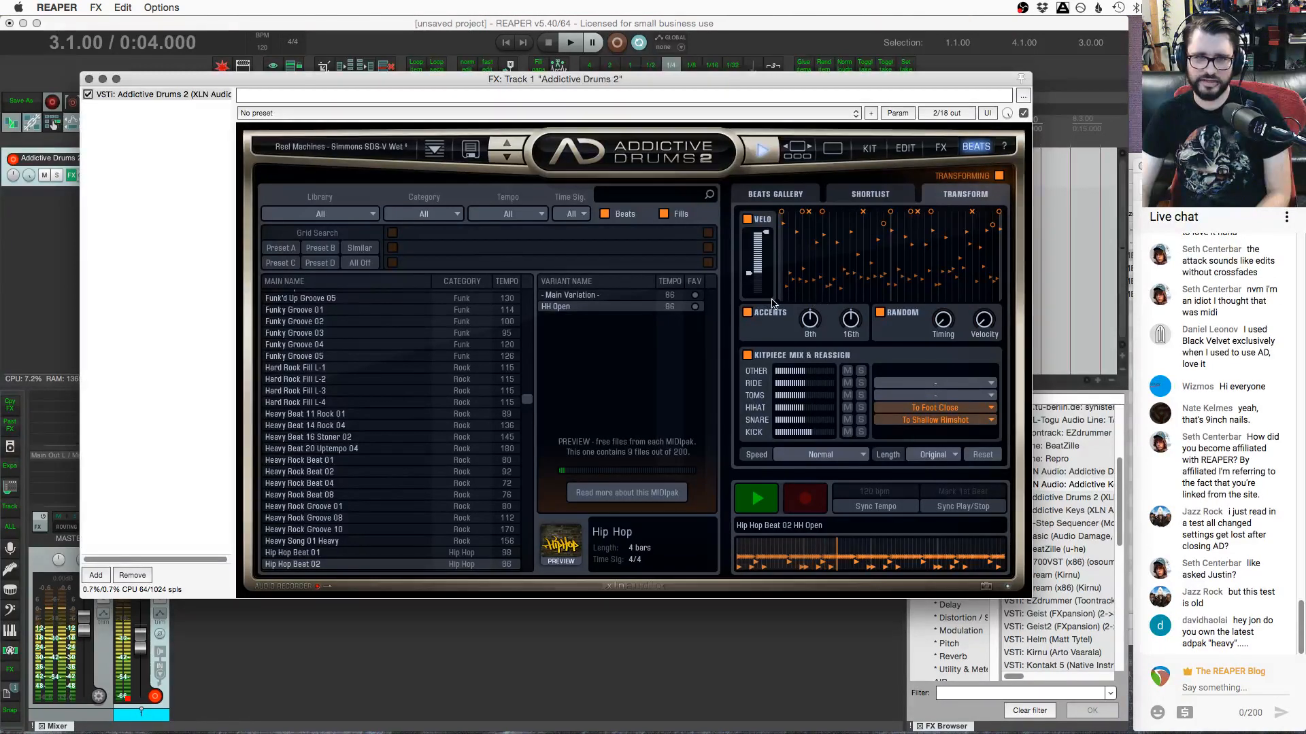
left_click(814, 195)
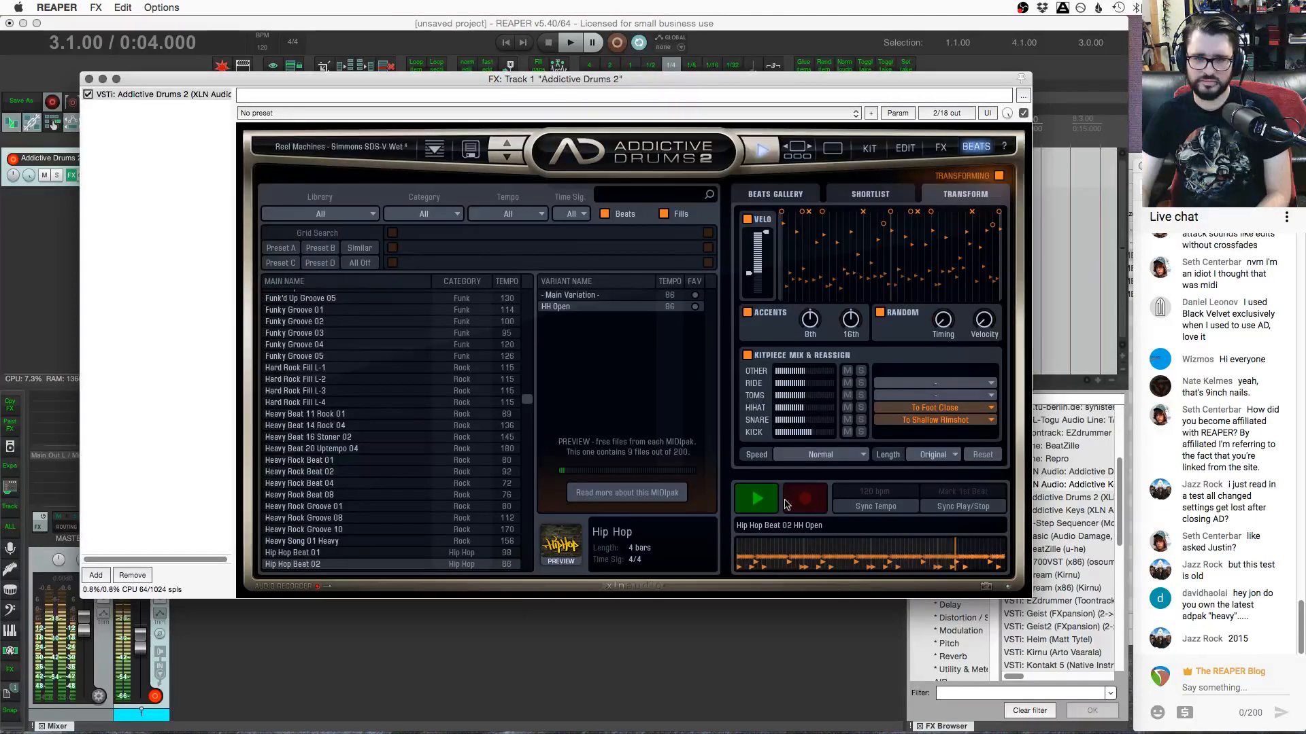
left_click(765, 504)
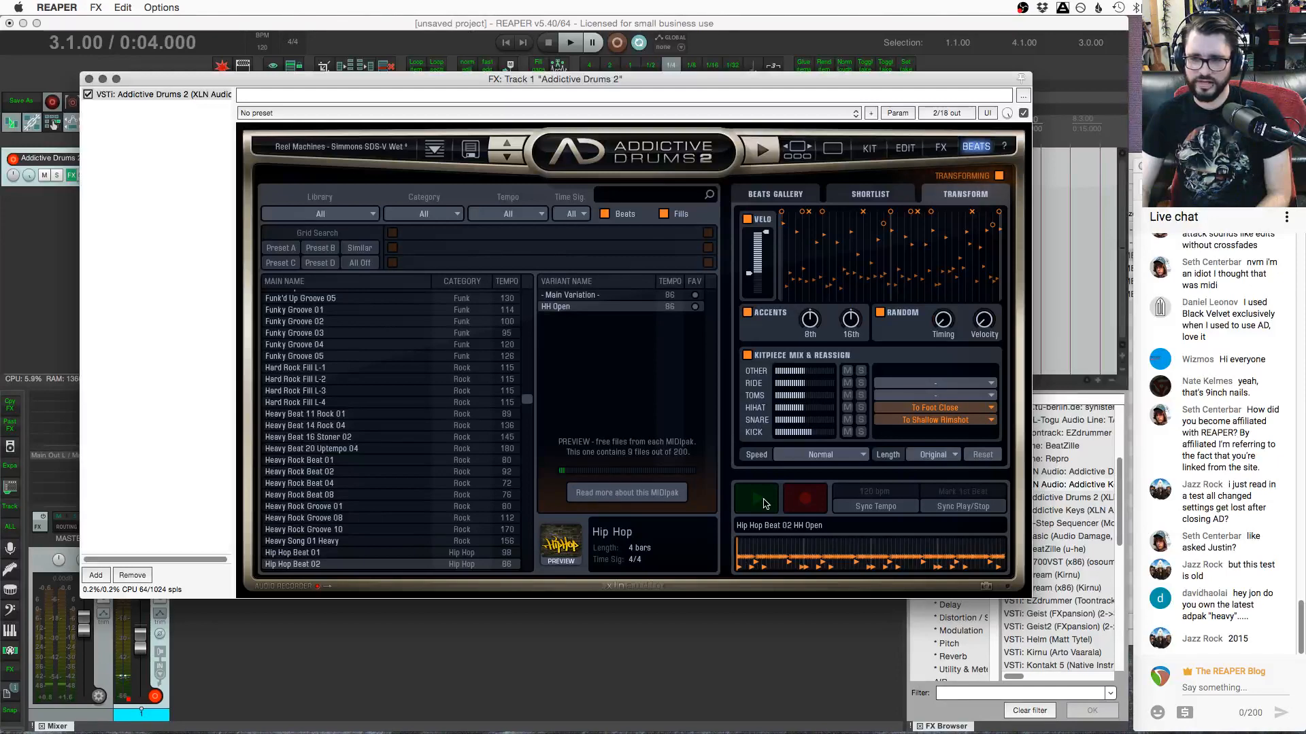
Open the drum pack gallery and browse to its third page, starting with the Vintage Dry packs
left_click(870, 149)
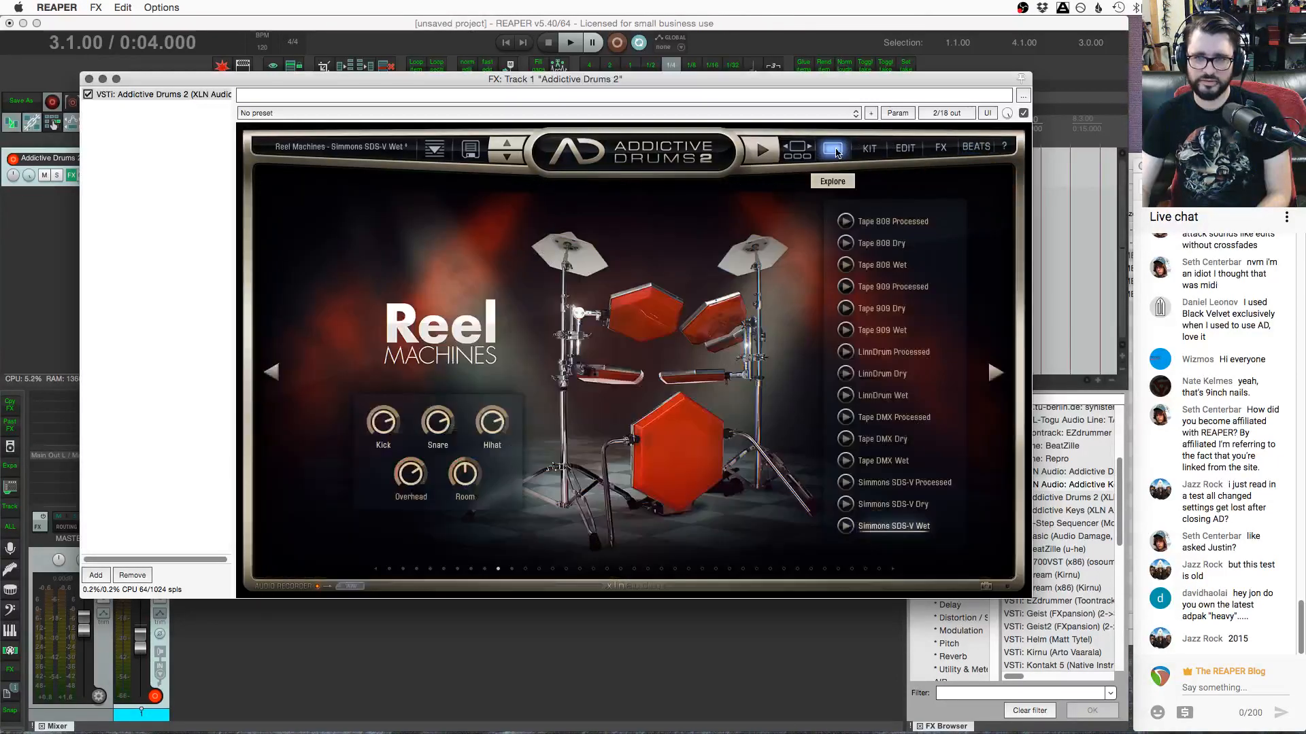
left_click(808, 151)
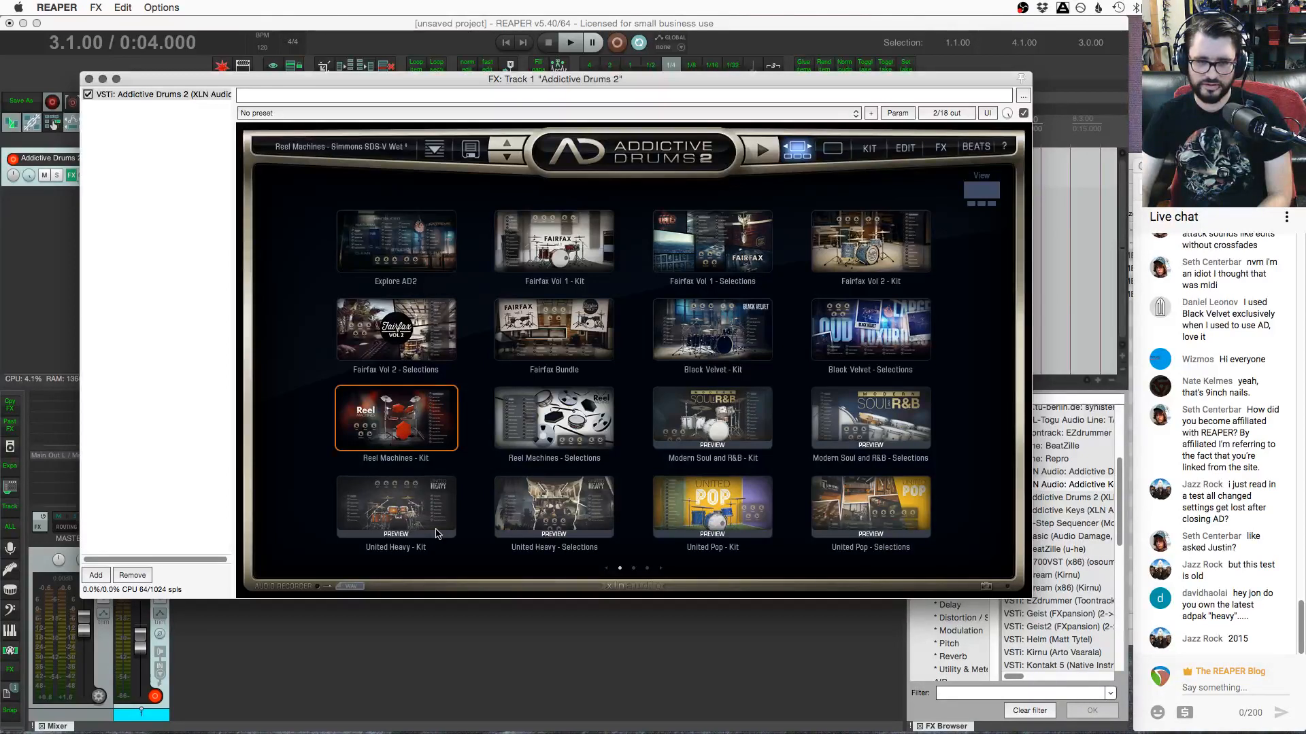
left_click(634, 570)
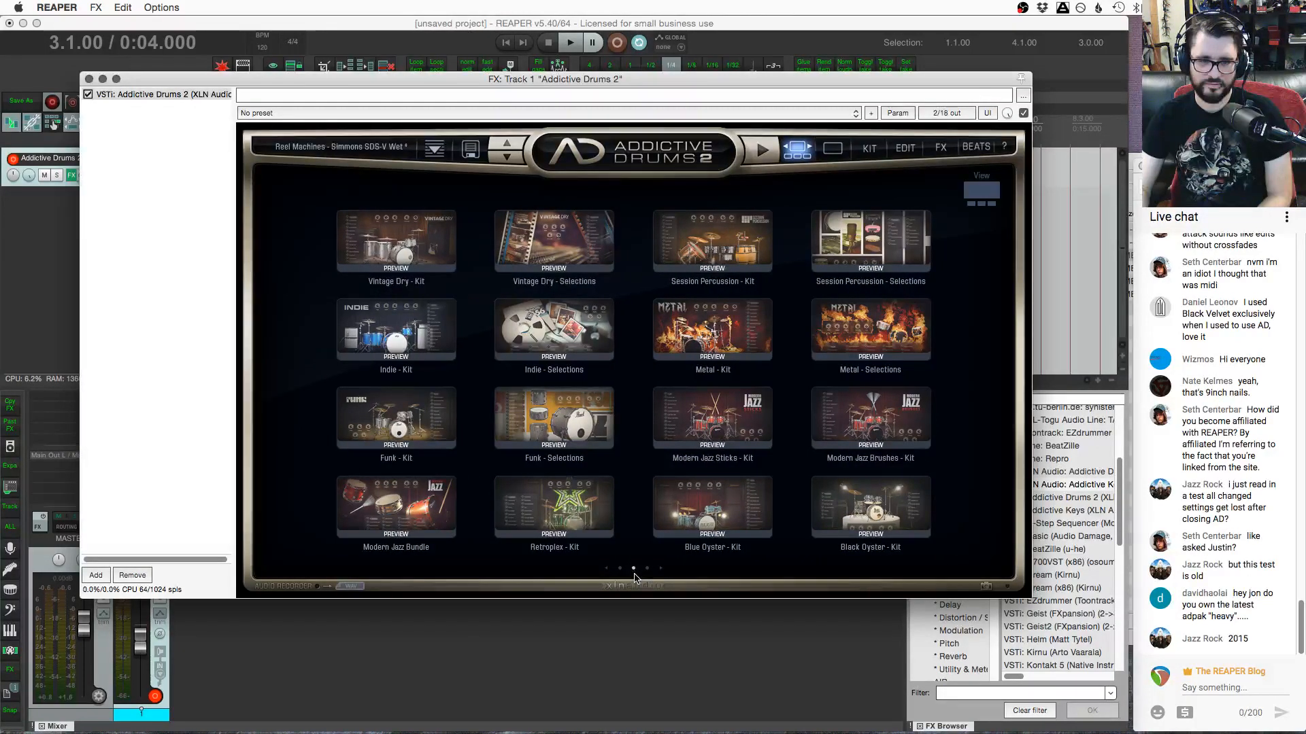
Browse the gallery pages, open the United Heavy - Selections pack, and preview its Broken Sign and The Other Way presets
scroll(635, 578, "down", 1)
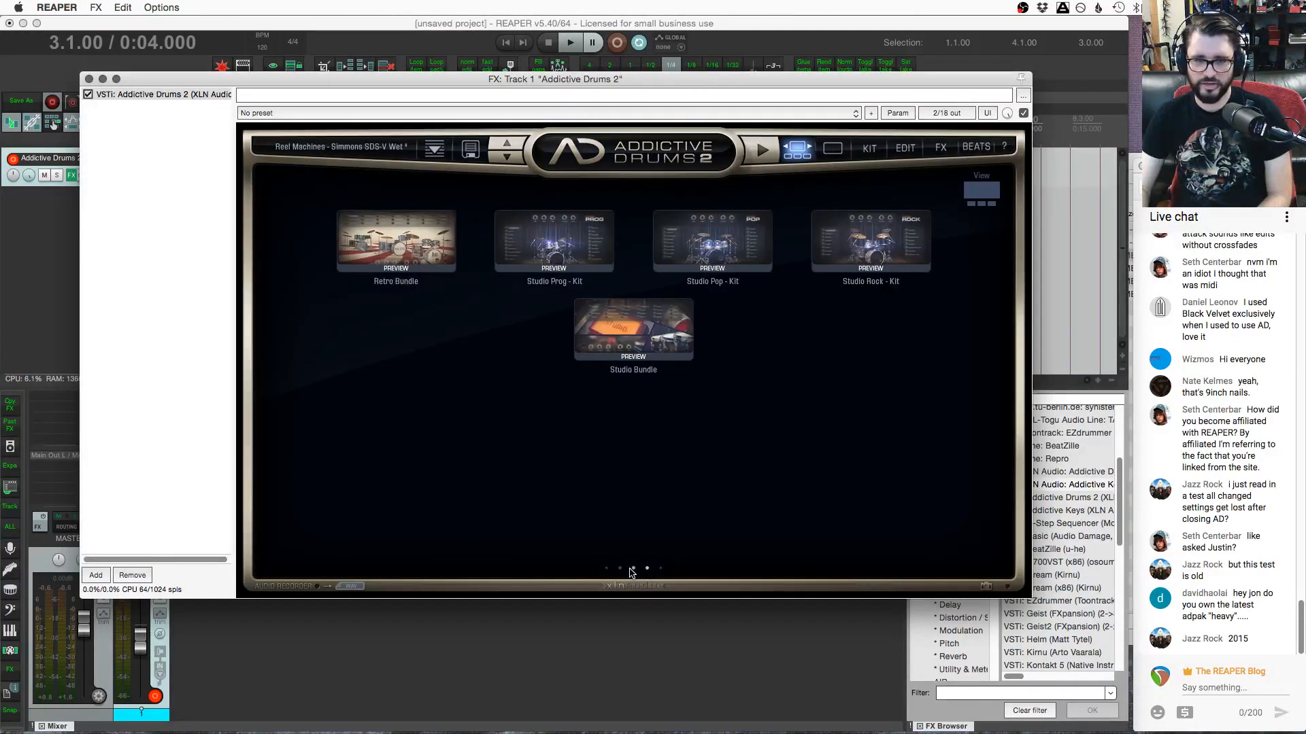
left_click(620, 568)
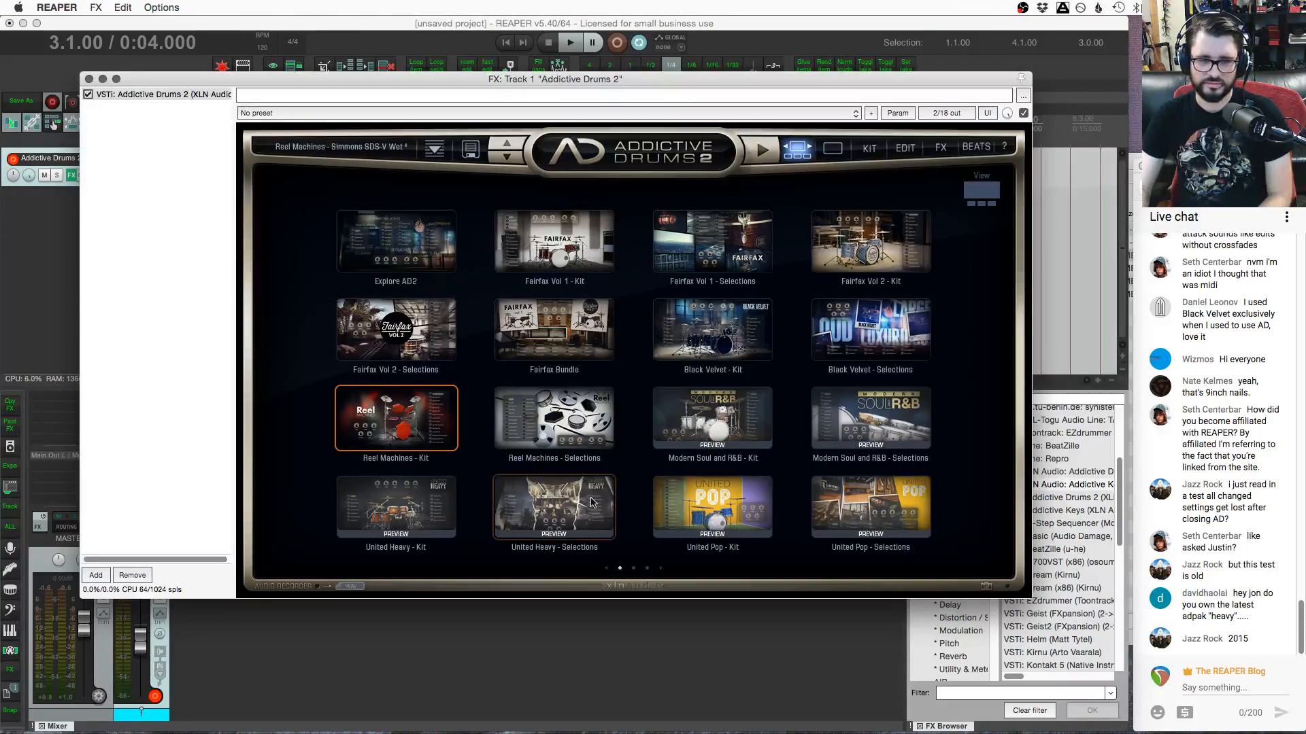
left_click(559, 504)
left_click(334, 307)
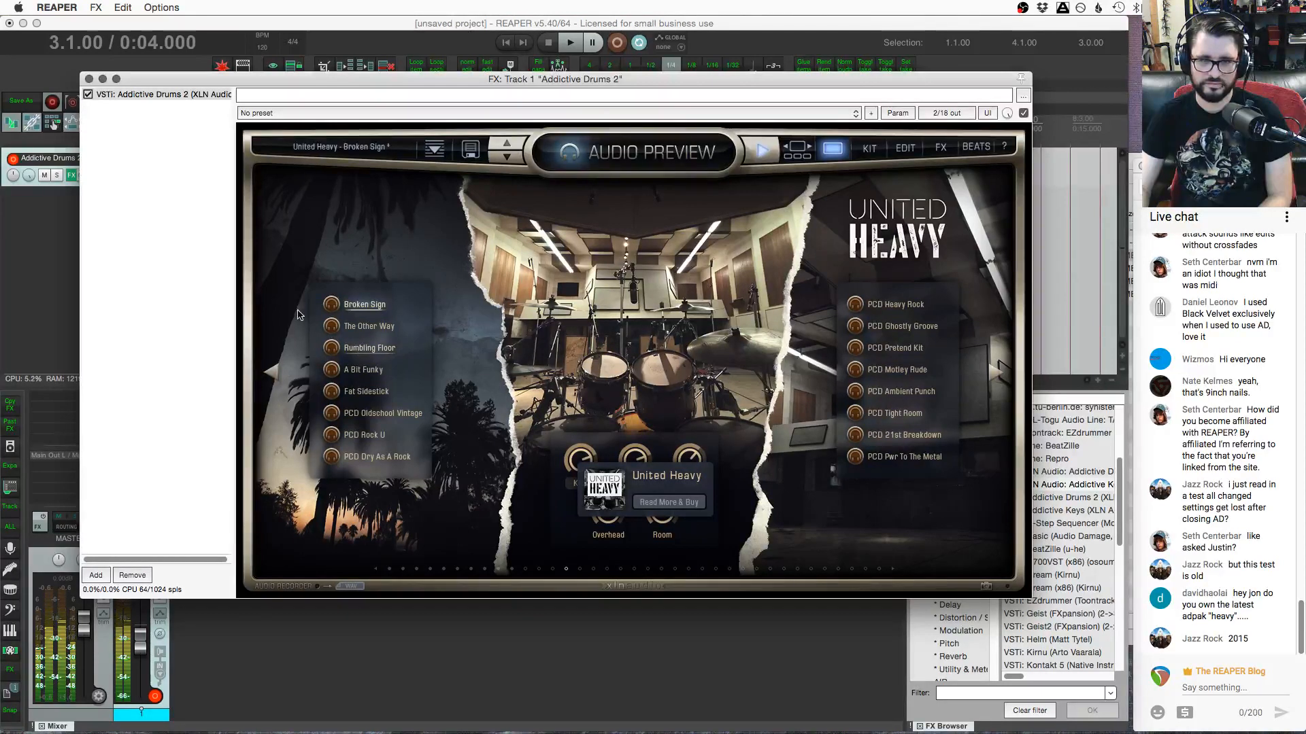
left_click(334, 327)
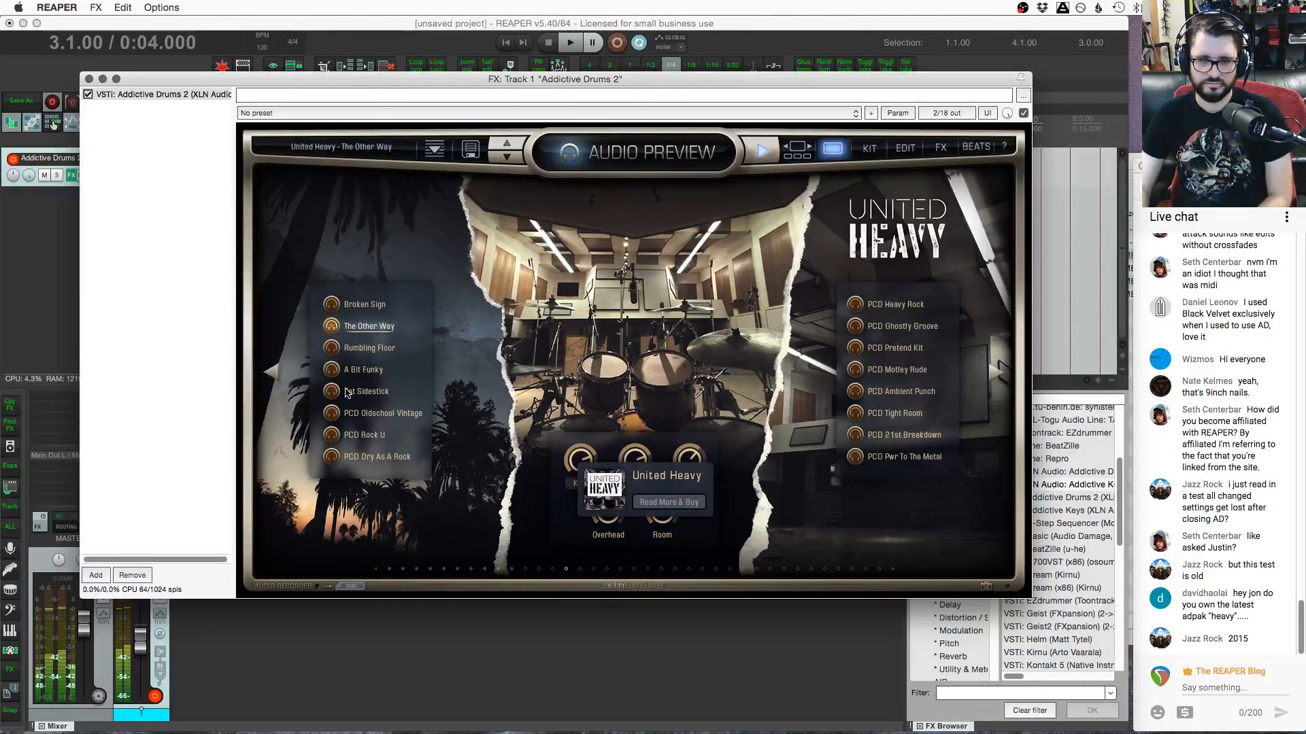
Look through the neighbouring United Heavy and Modern Soul and R&B kits, return to United Heavy - Selections, and preview Rumbling Floor
left_click(553, 570)
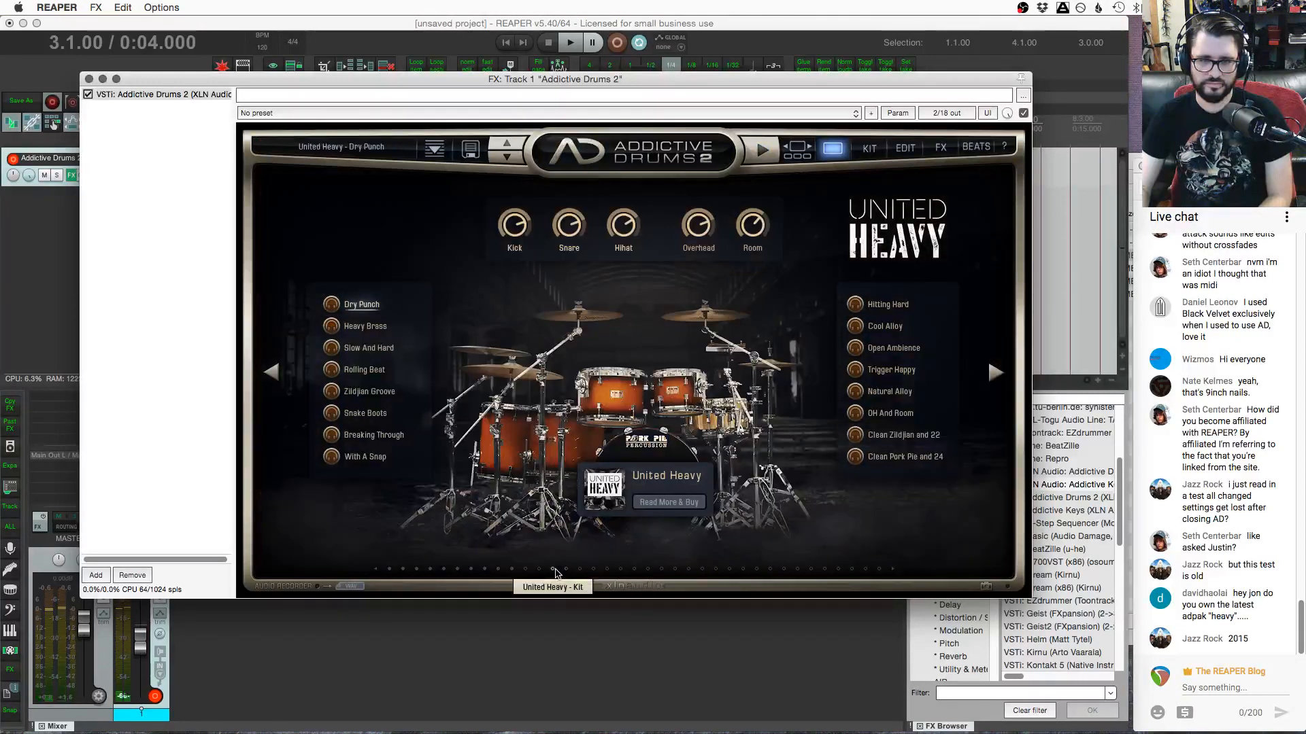
left_click(538, 569)
left_click(525, 569)
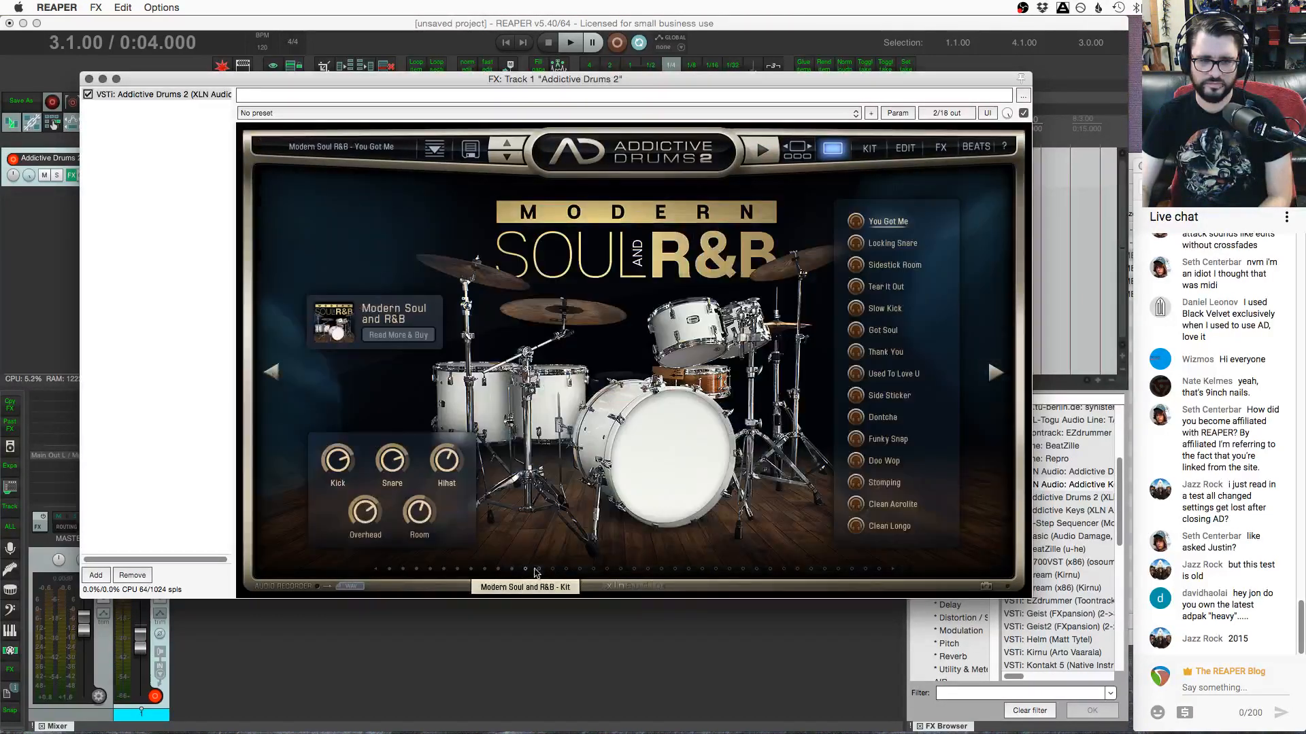
left_click(538, 570)
left_click(552, 570)
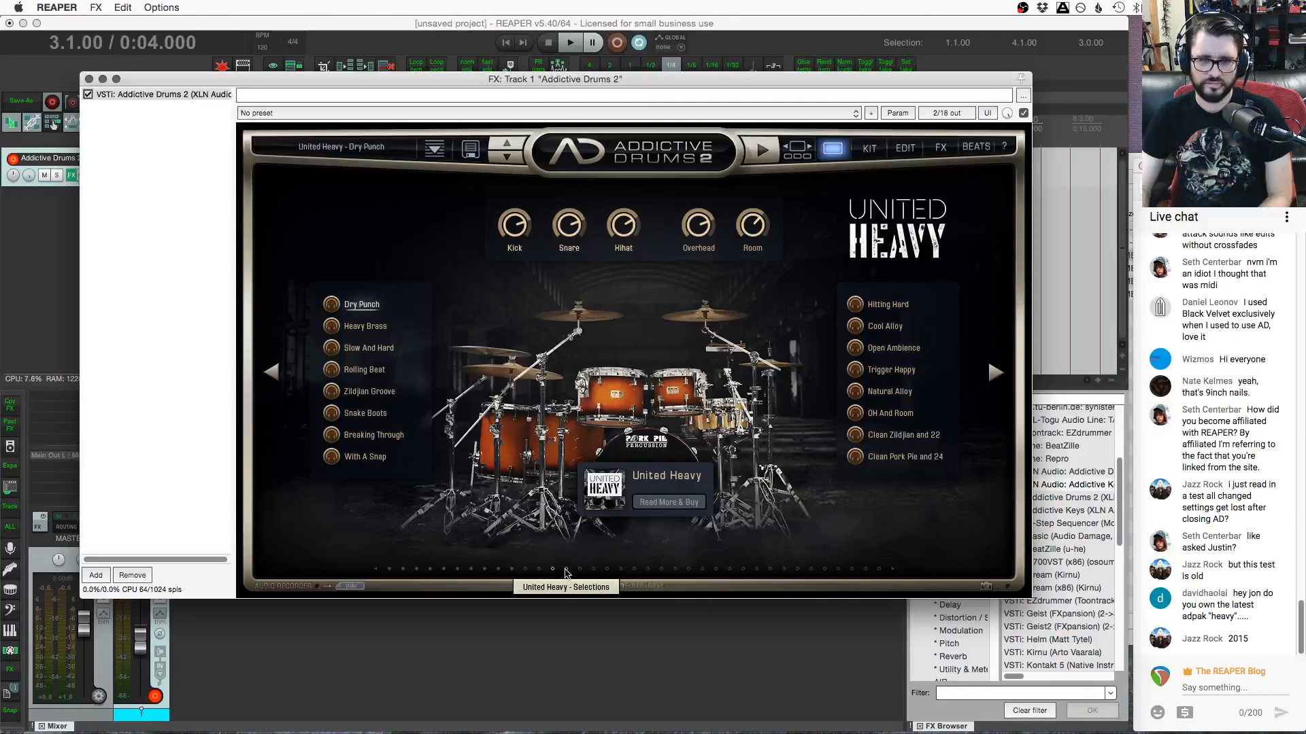
left_click(566, 570)
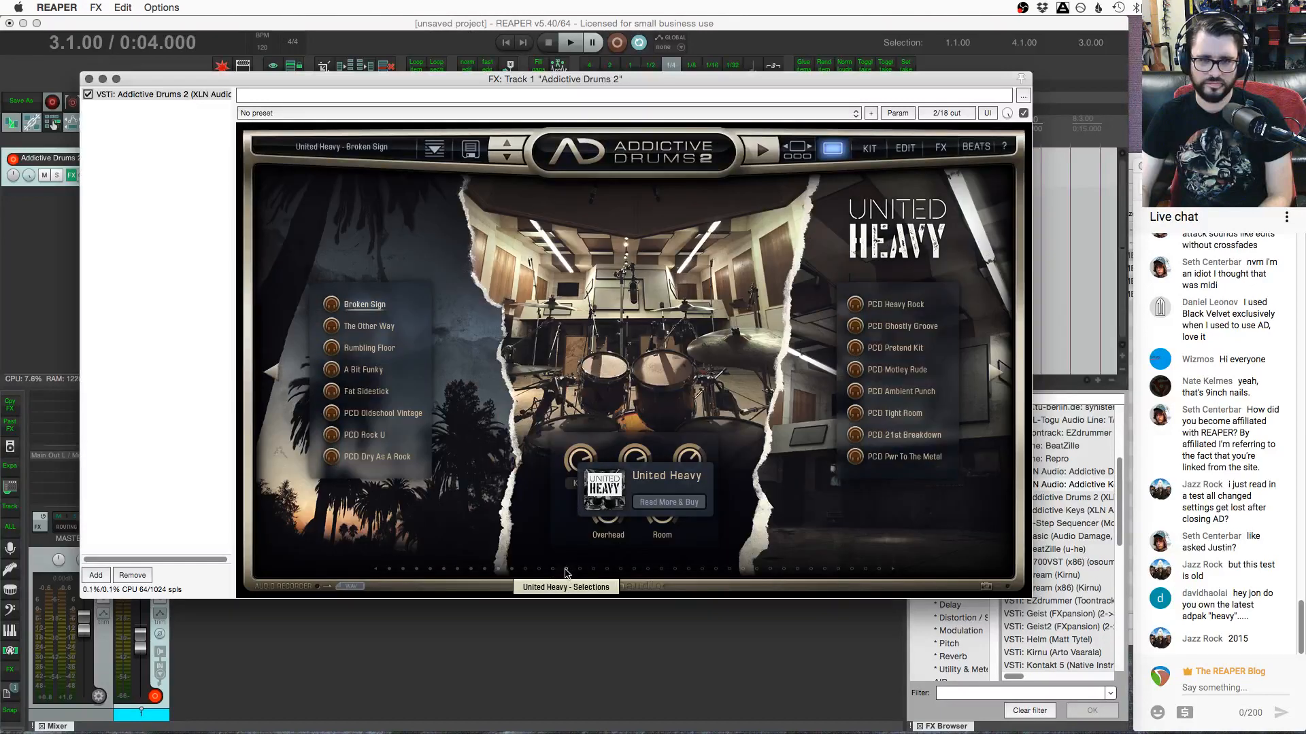
left_click(381, 348)
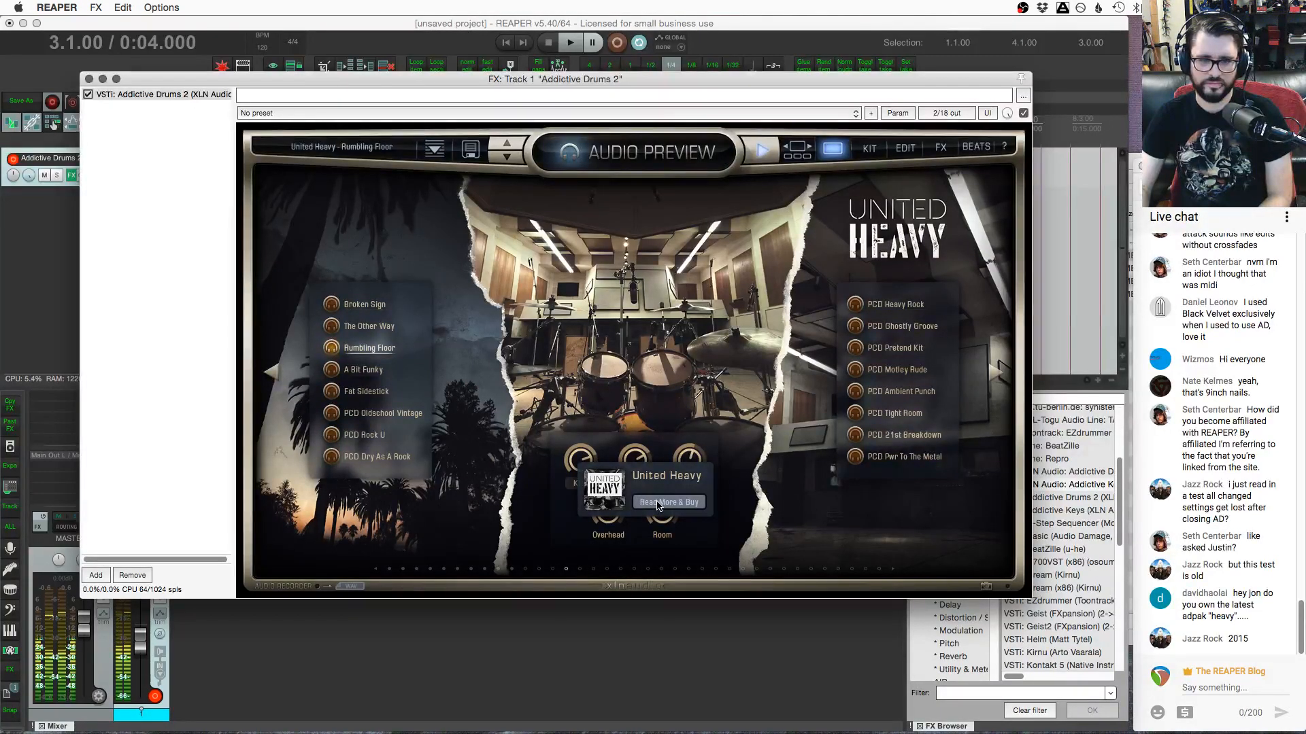
Open the United Heavy product page in Firefox and read down to the kit description and related products
left_click(657, 502)
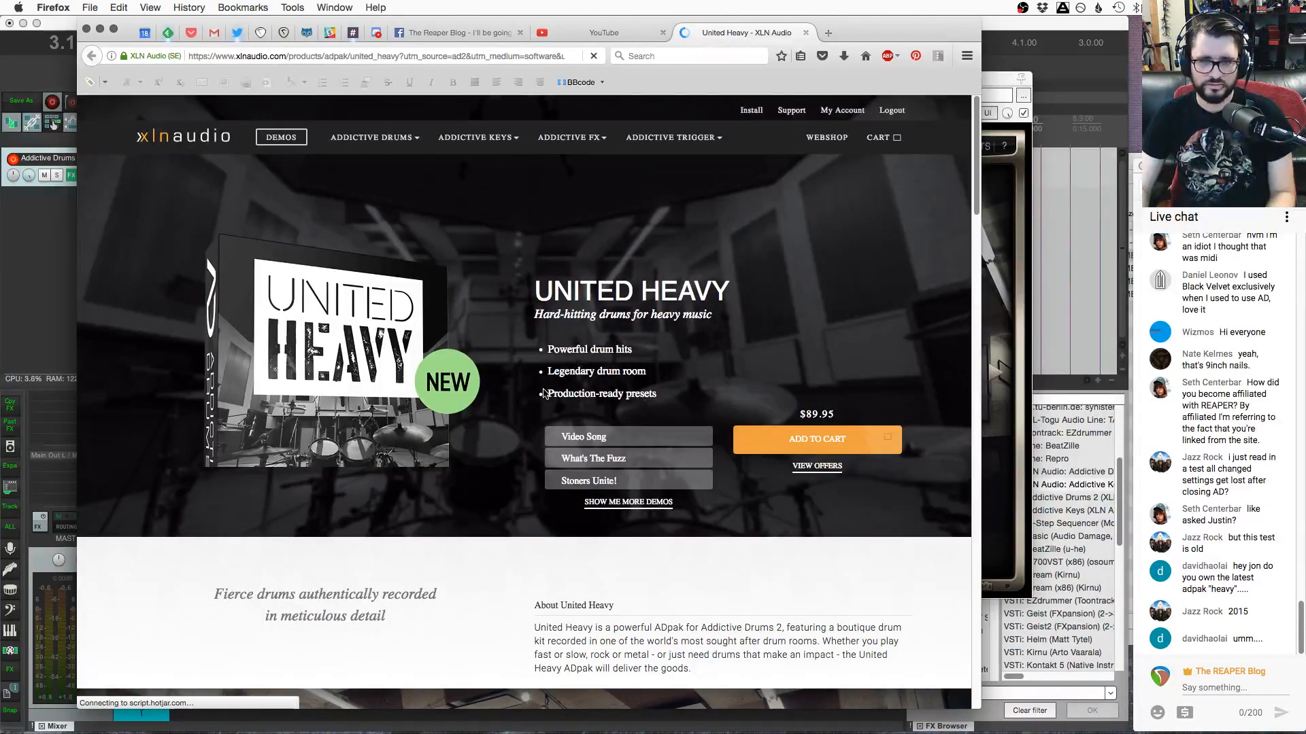
scroll(544, 393, "down", 2)
scroll(544, 393, "down", 8)
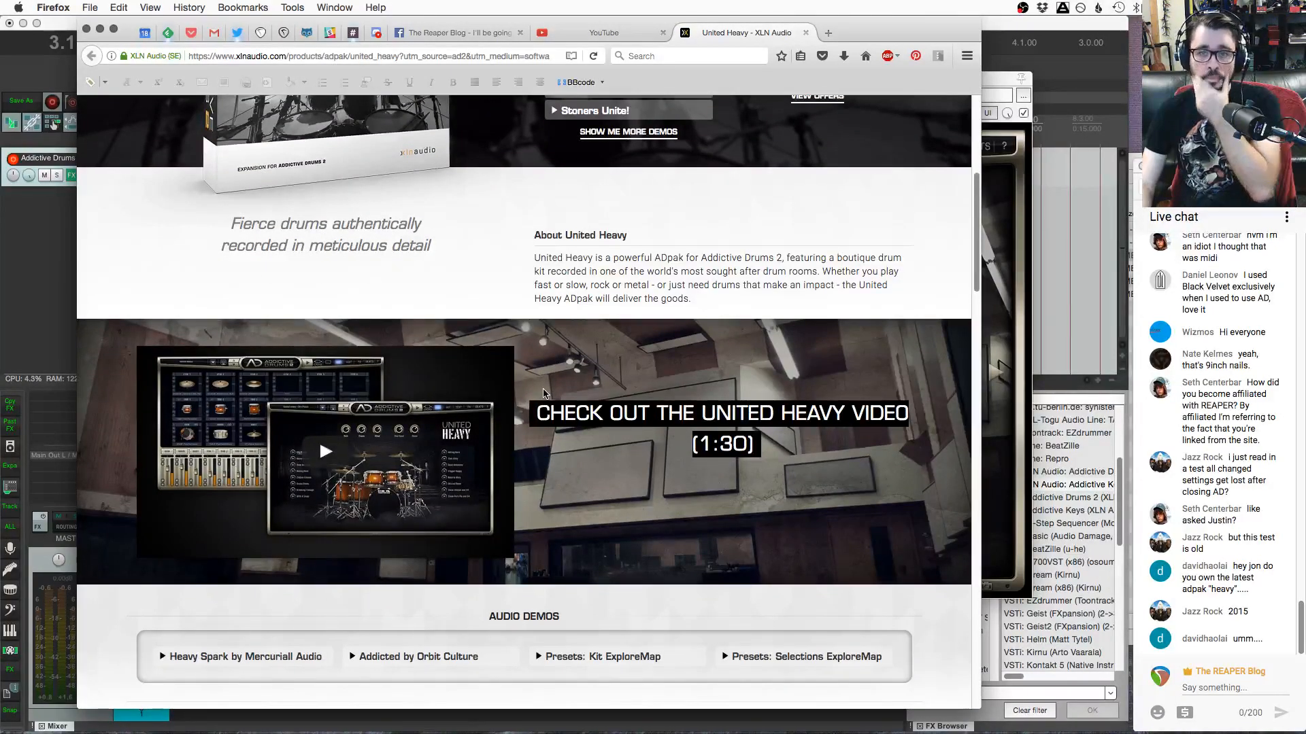
scroll(544, 393, "down", 12)
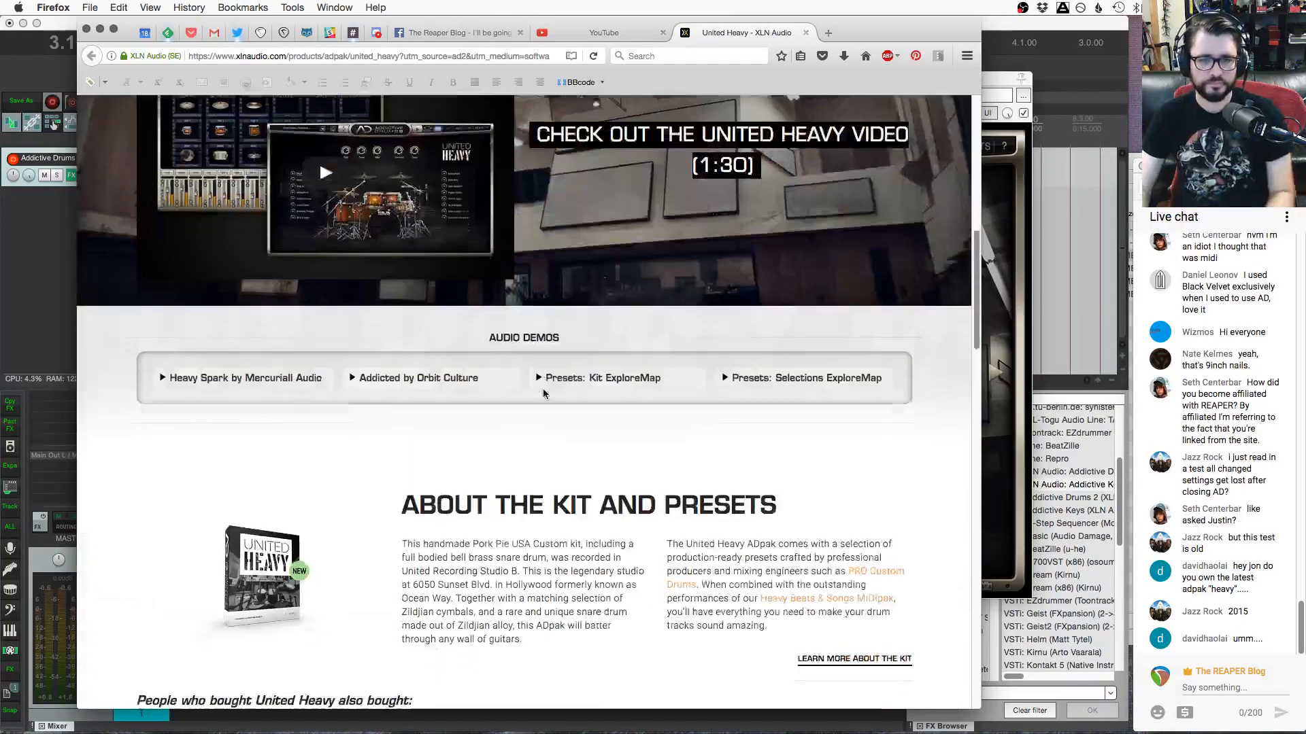
scroll(543, 389, "down", 3)
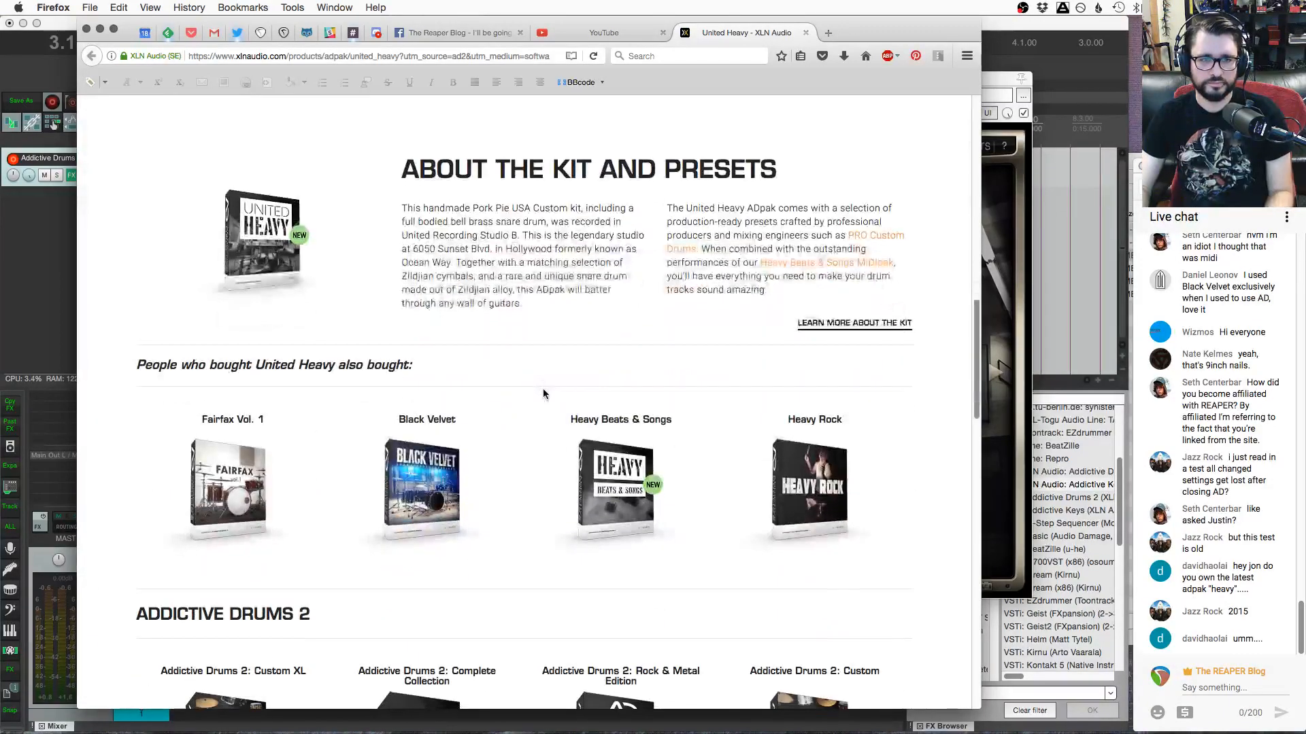
Switch back to Addictive Drums 2, return to the United Heavy - Selections pack, and preview PCD Motley Rude
left_click(995, 286)
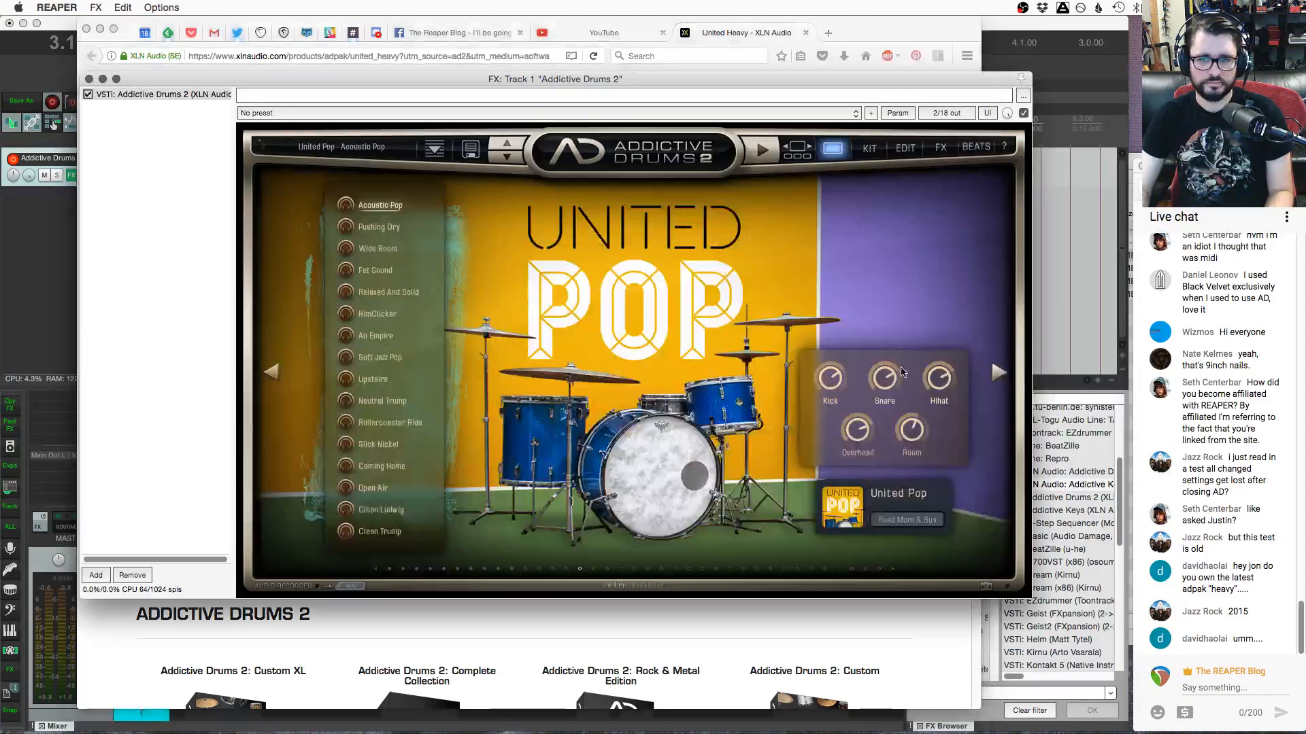
left_click(564, 570)
left_click(854, 370)
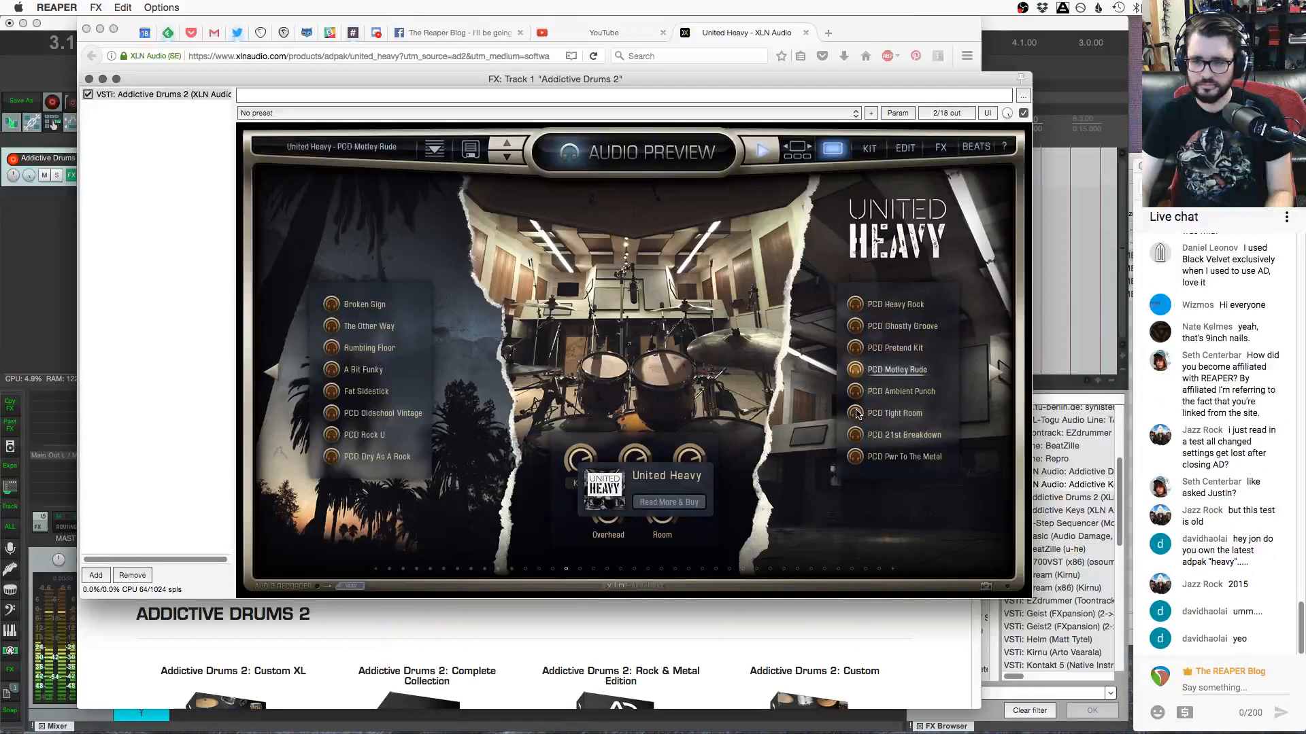
Switch to Firefox and review the United Heavy page from its header and price to the Addictive Drums 2 editions
key("super+Tab")
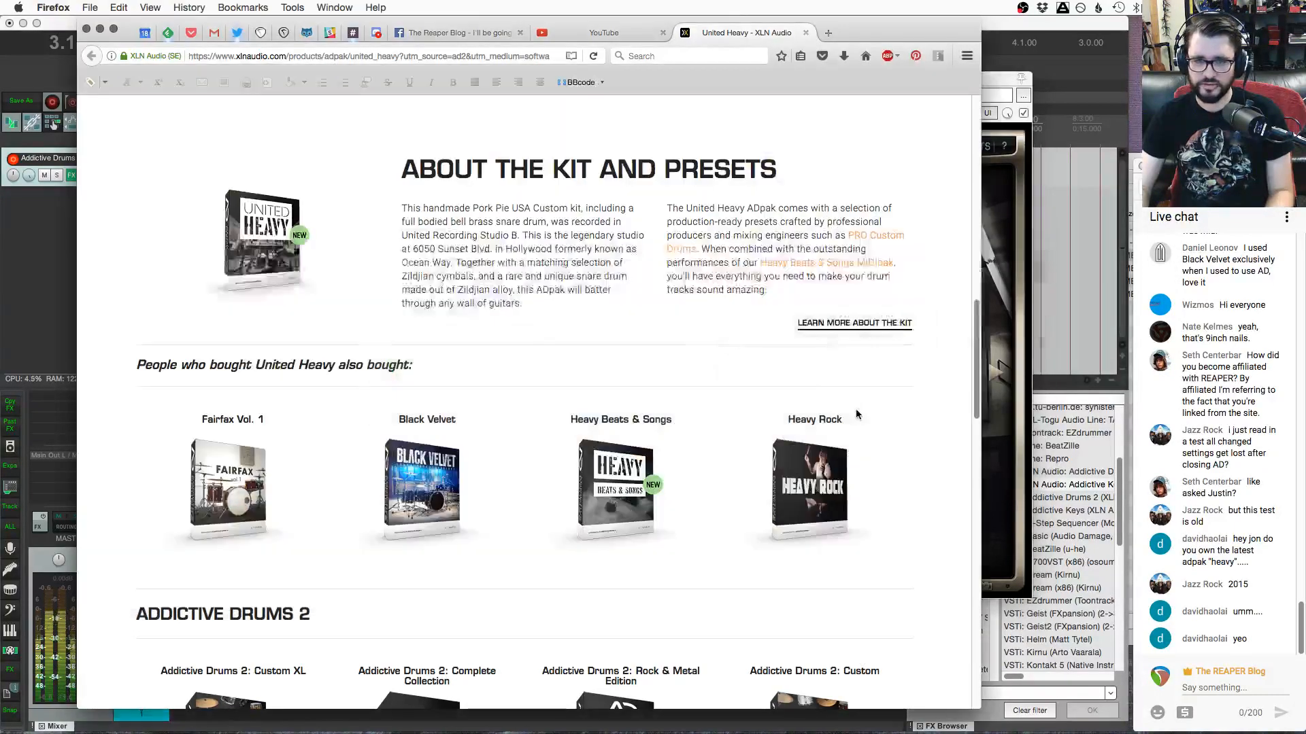
scroll(709, 420, "up", 10)
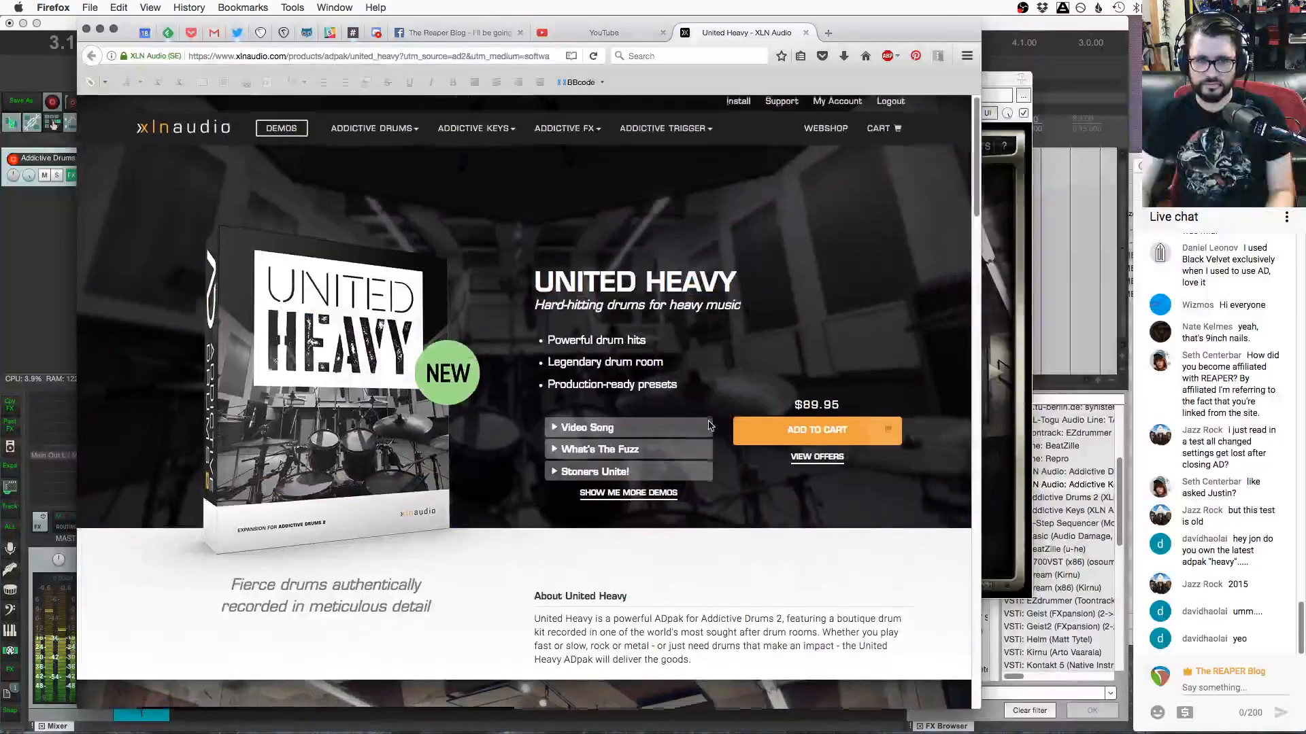
scroll(709, 426, "down", 15)
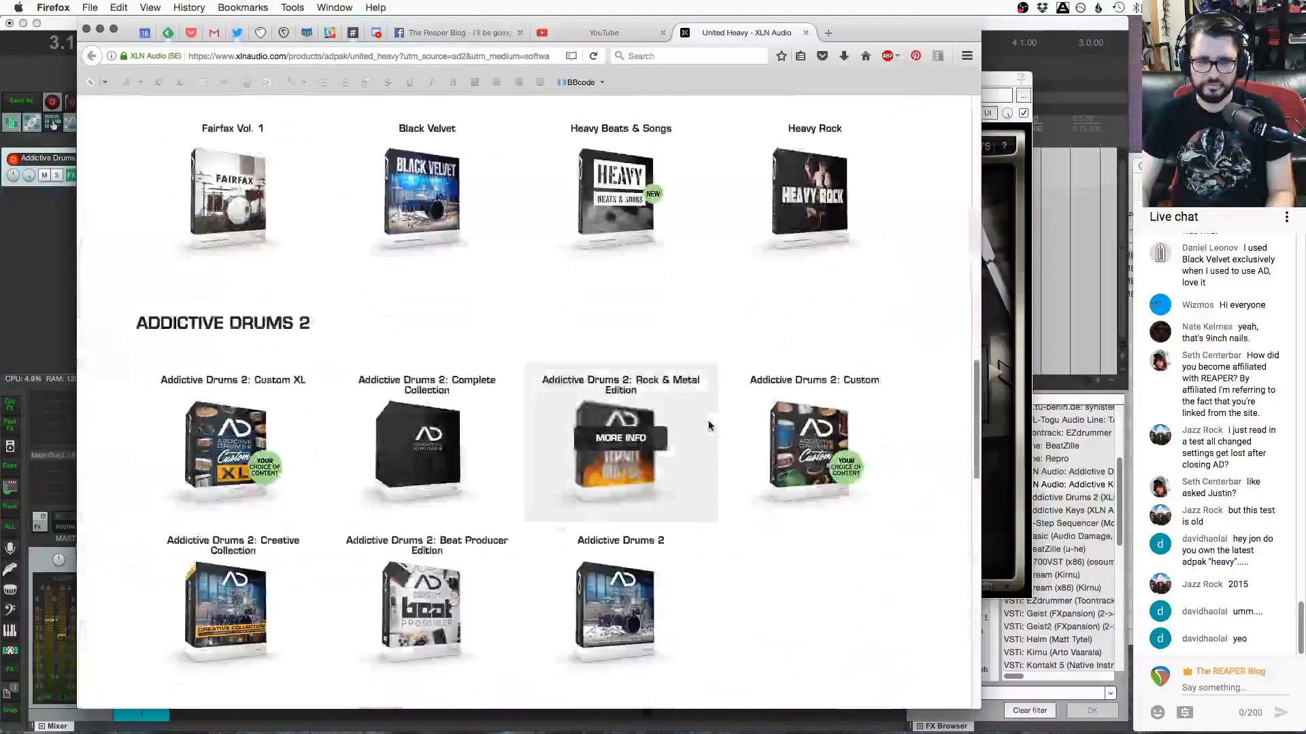
scroll(708, 426, "down", 2)
scroll(709, 426, "up", 3)
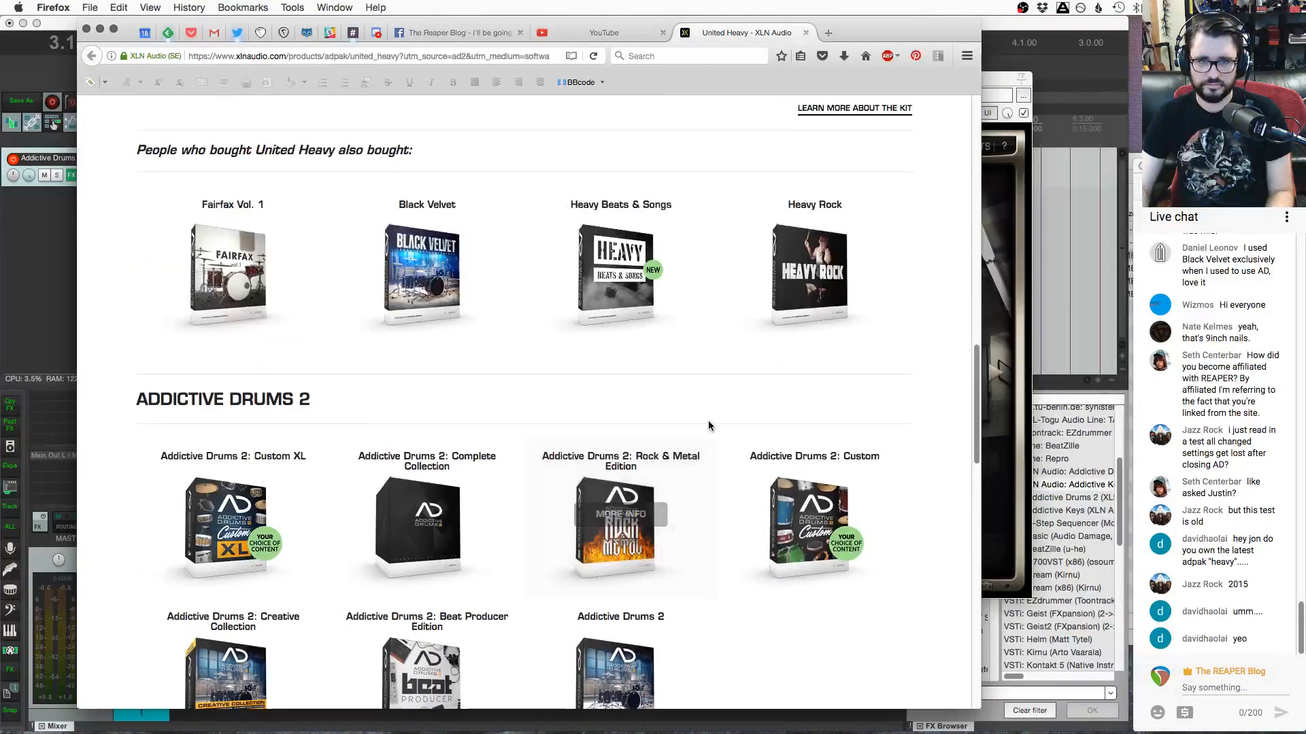
Back in Addictive Drums 2, audition PCD Tight Room, PCD 21st Breakdown, PCD Pwr To The Metal, PCD Dry As A Rock and PCD Rock U
key("super+Tab")
left_click(856, 413)
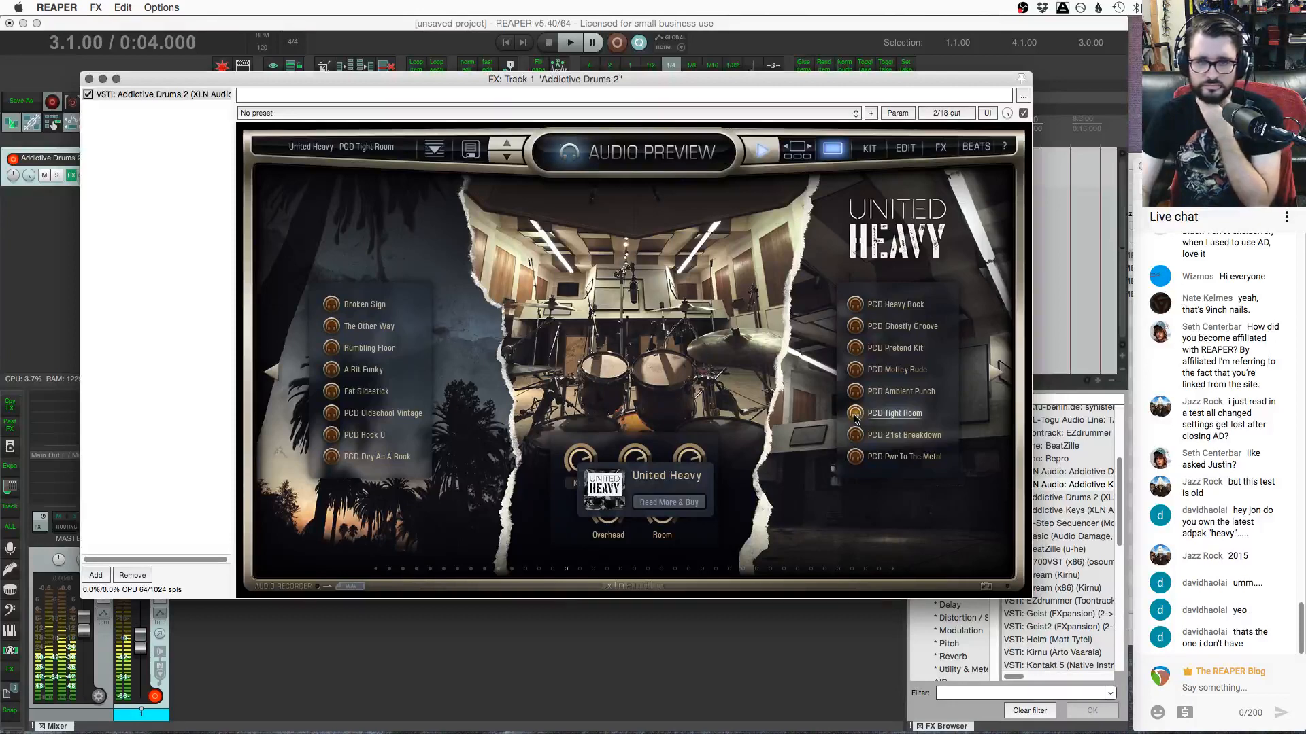
left_click(856, 436)
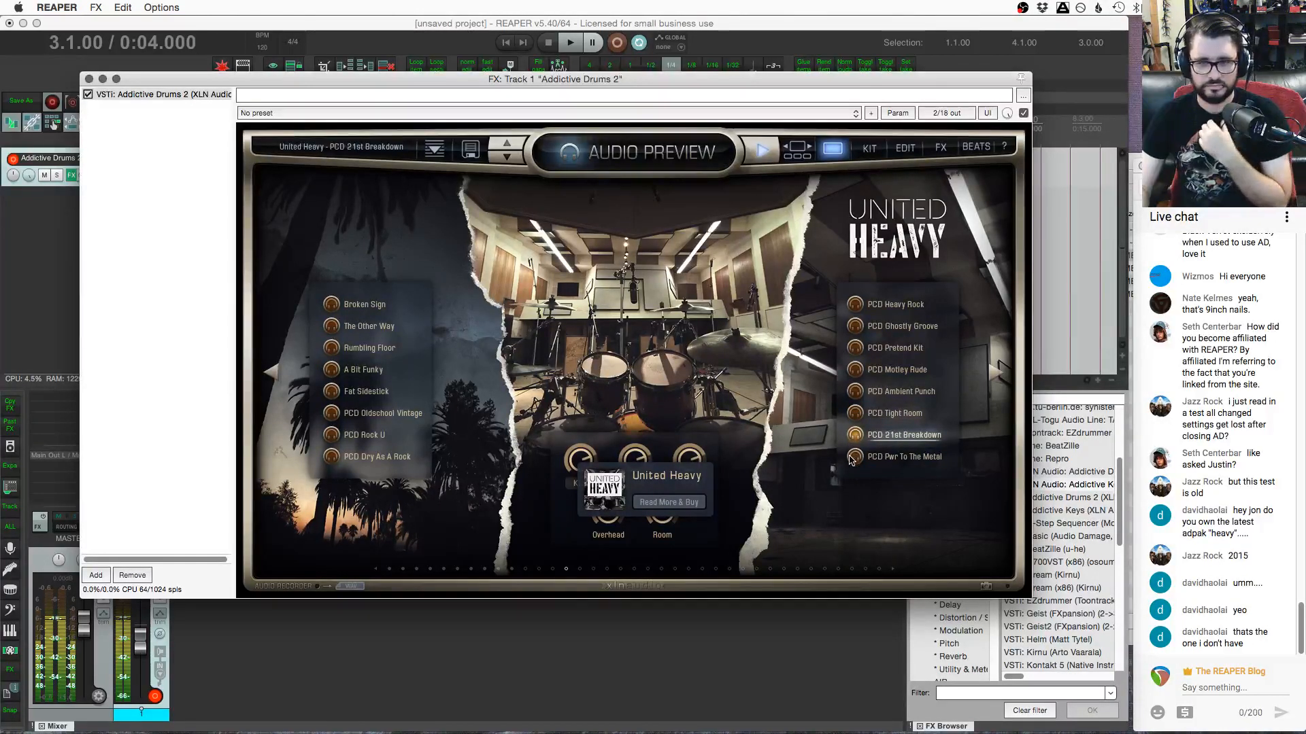
left_click(854, 458)
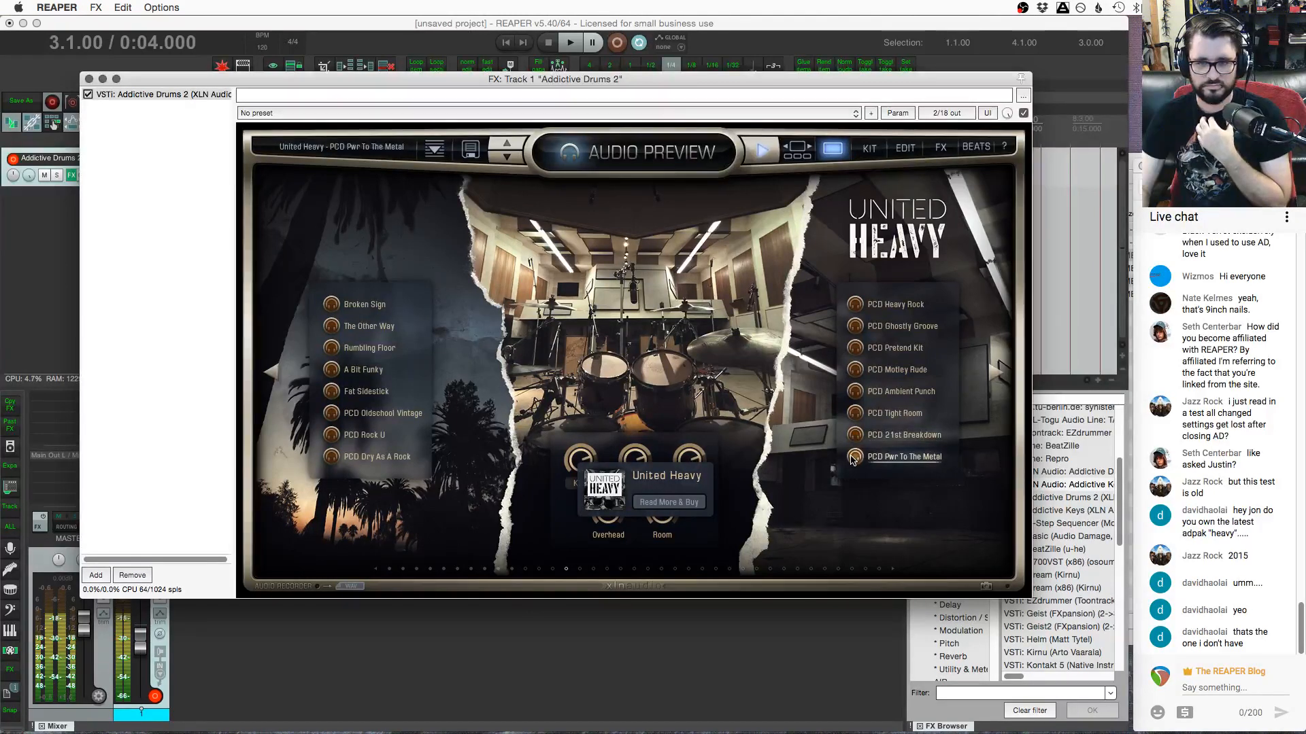
left_click(331, 458)
left_click(330, 436)
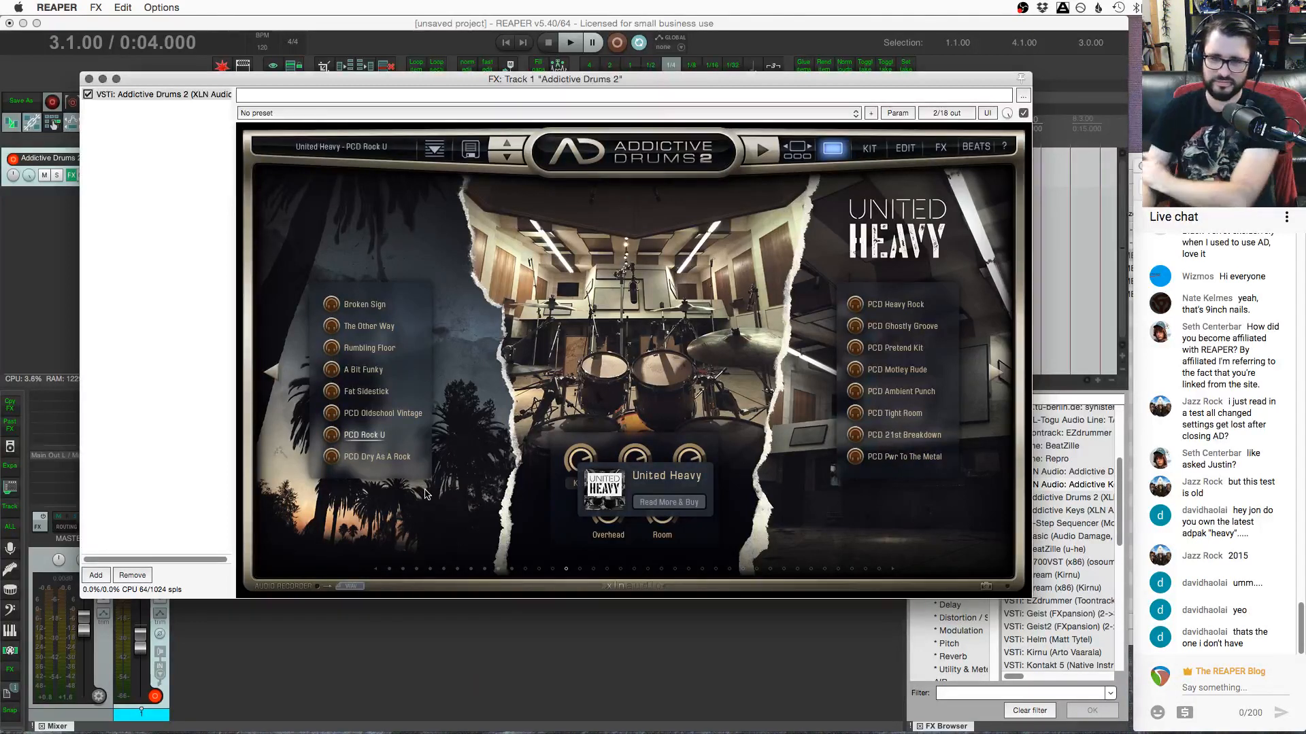
Audition the United Heavy presets PCD Ambient Punch, A Bit Funky, Fat Sidestick and PCD Oldschool Vintage
left_click(855, 392)
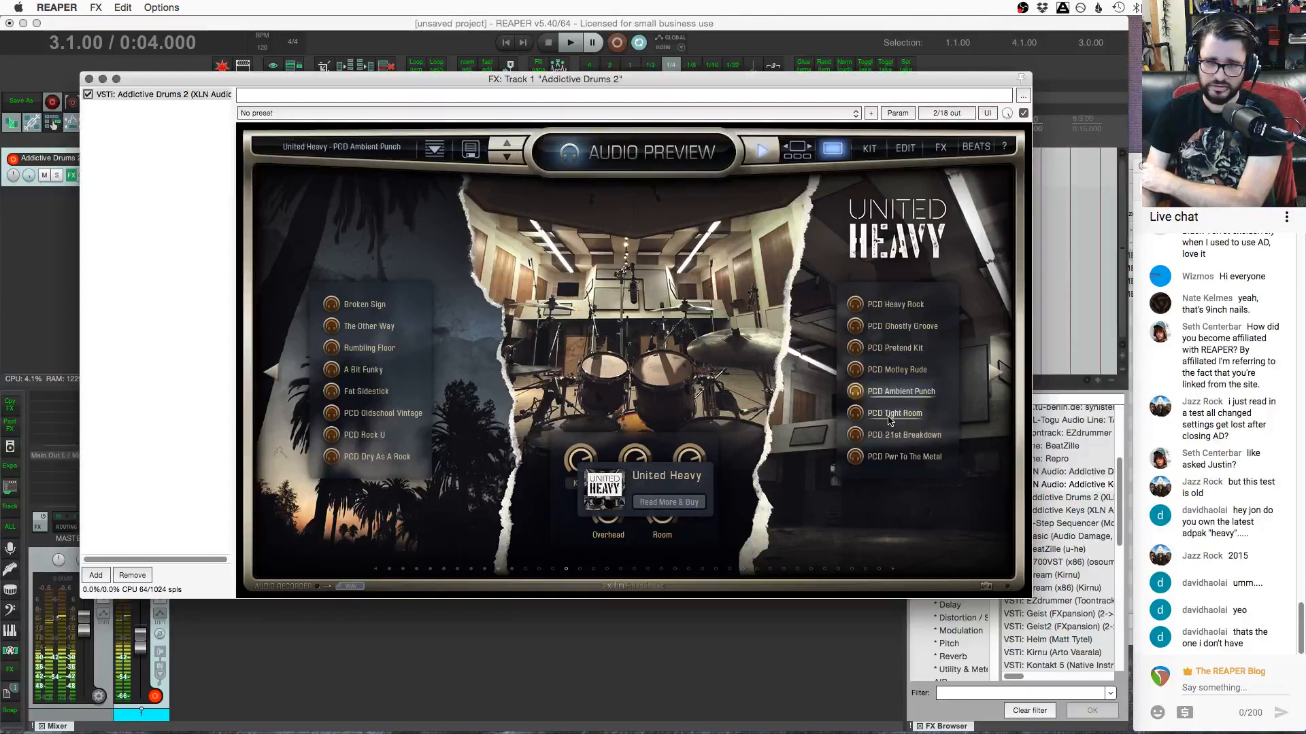
left_click(334, 373)
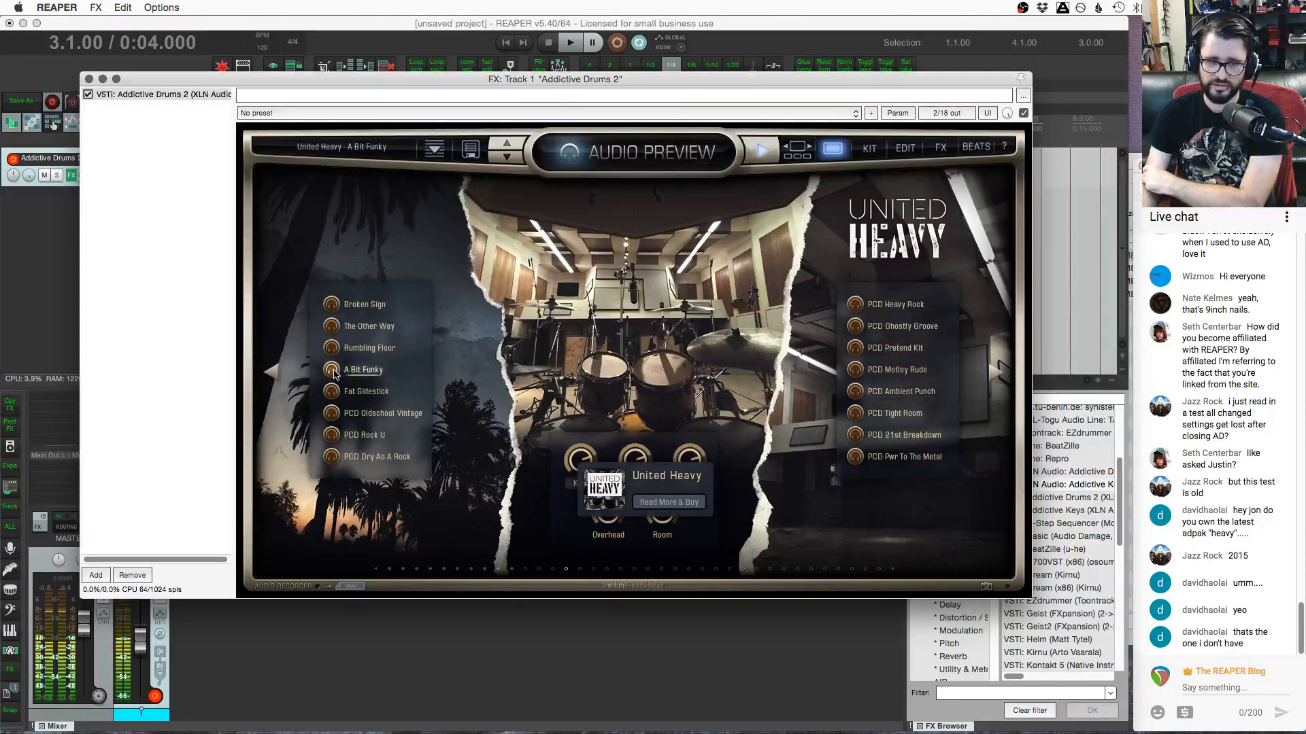
left_click(332, 400)
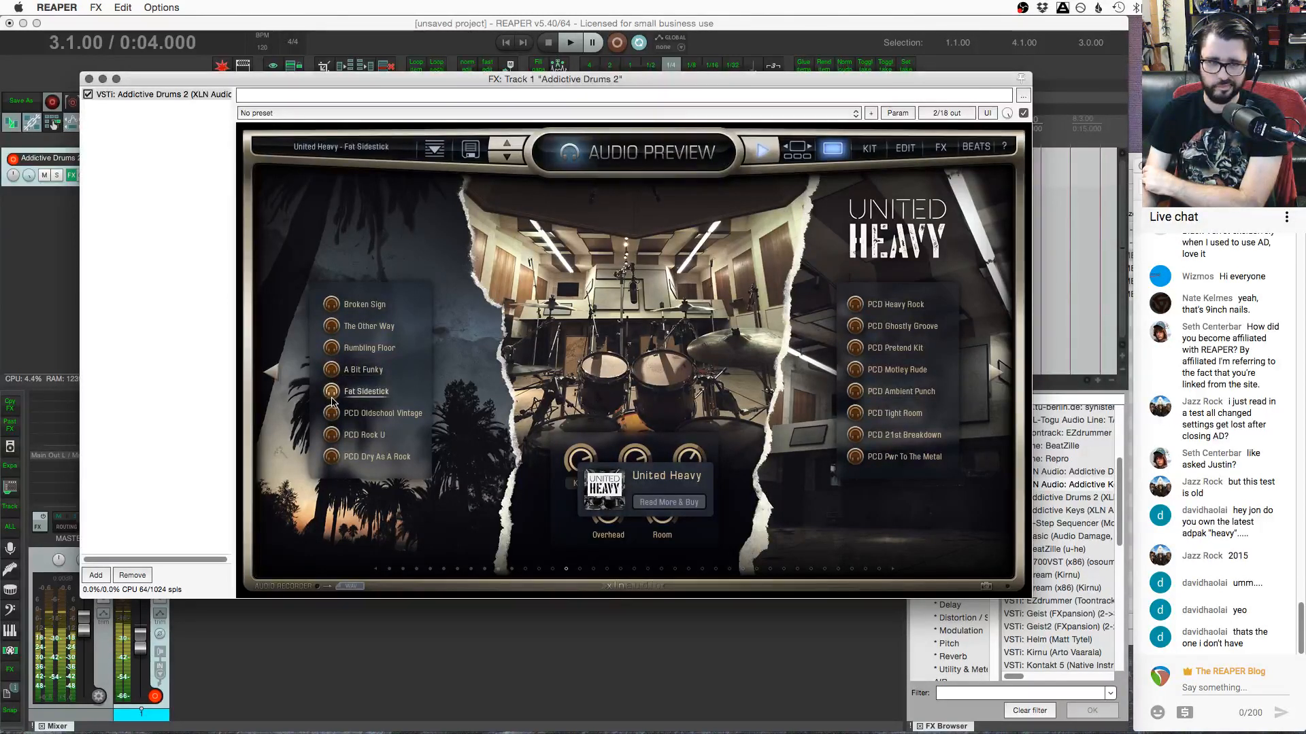
left_click(333, 414)
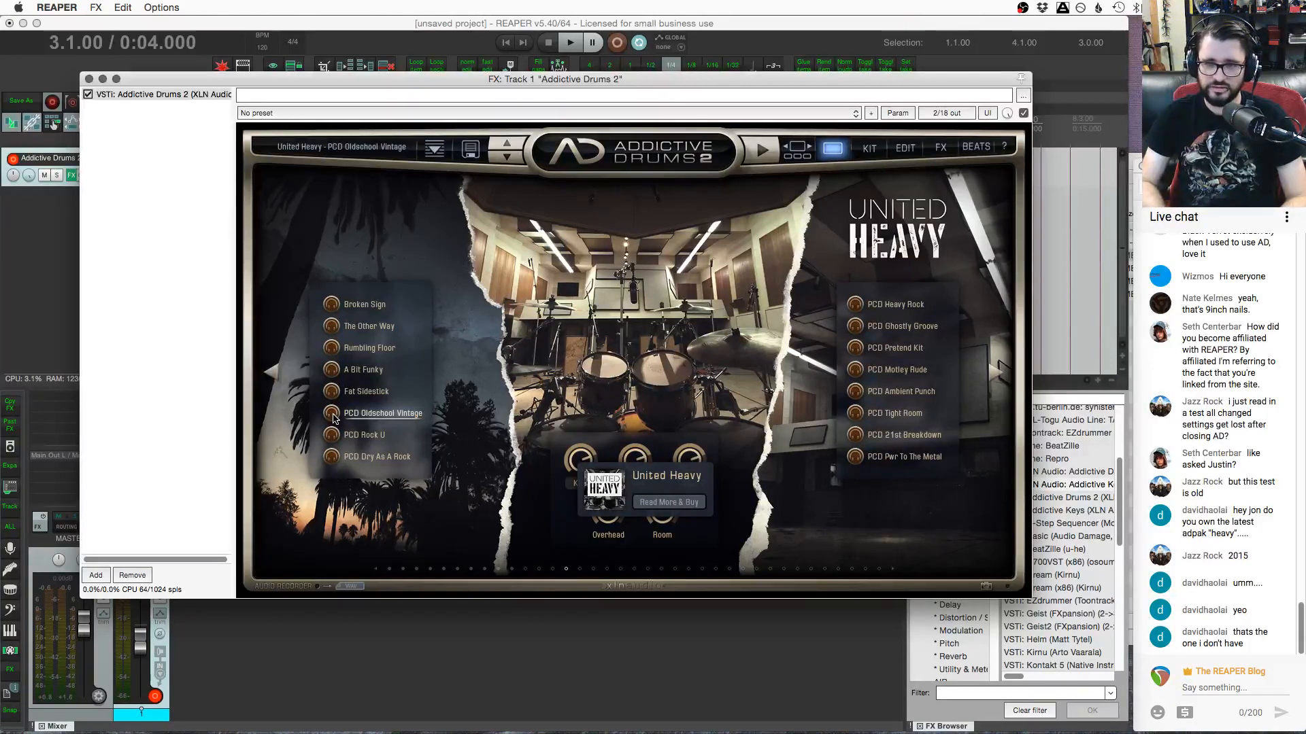
Replay the PCD Ambient Punch preset, and audition PCD Heavy Rock and PCD Ghostly Groove
left_click(891, 391)
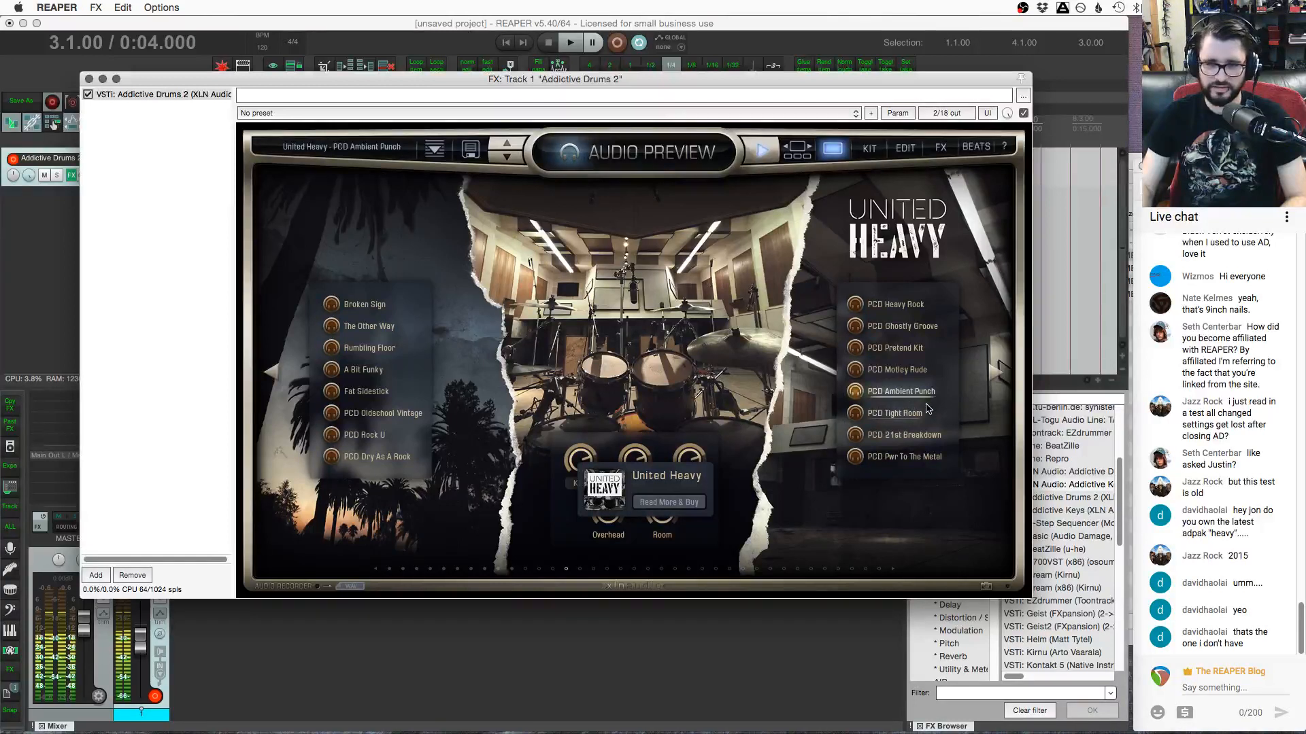
left_click(906, 305)
left_click(905, 325)
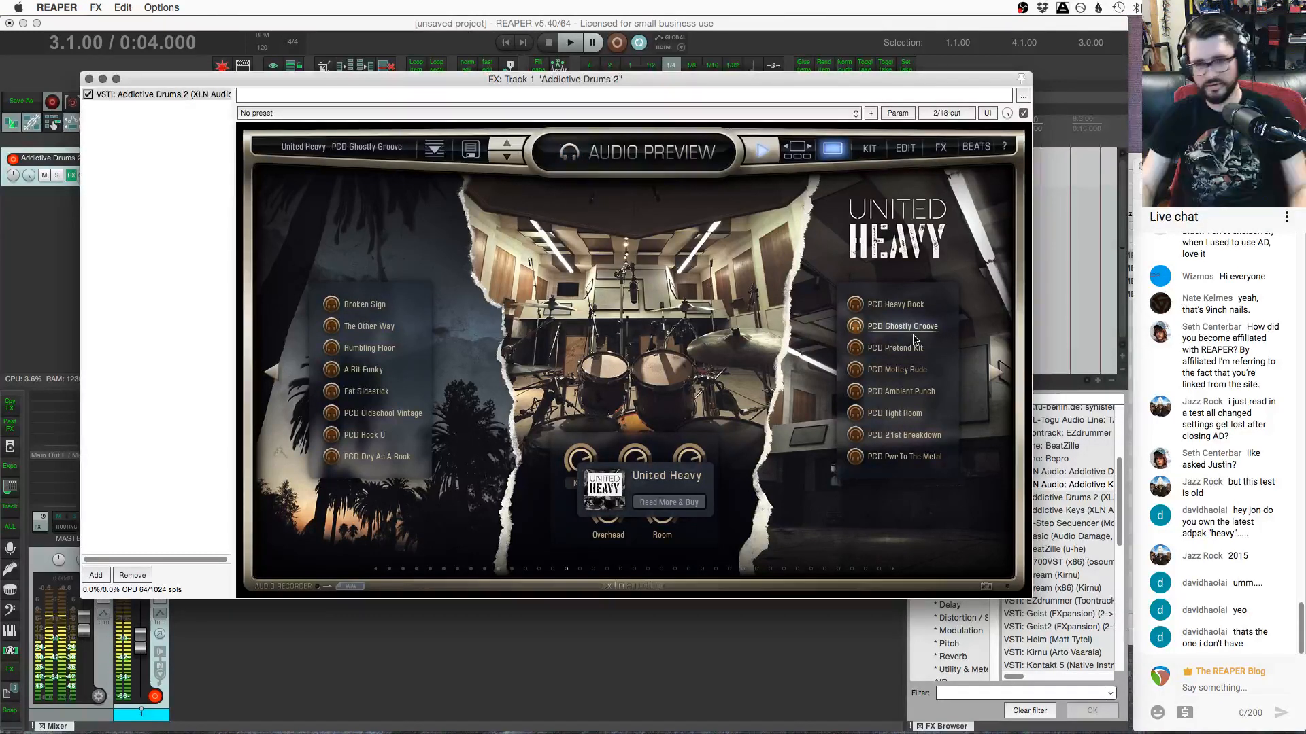
Return to the gallery, open the Retroplex - Kit pack, and audition its OH And Room, In The Club and Roomy presets
left_click(797, 148)
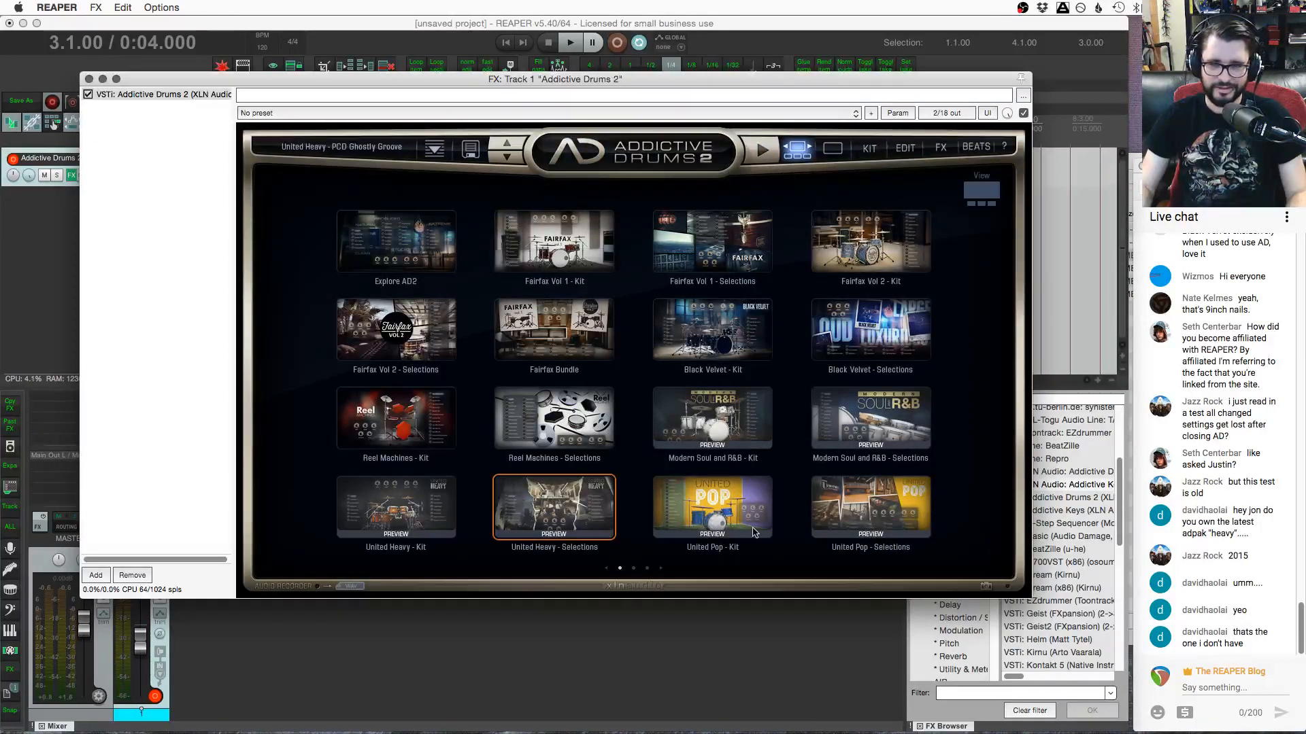
scroll(758, 547, "right", 3)
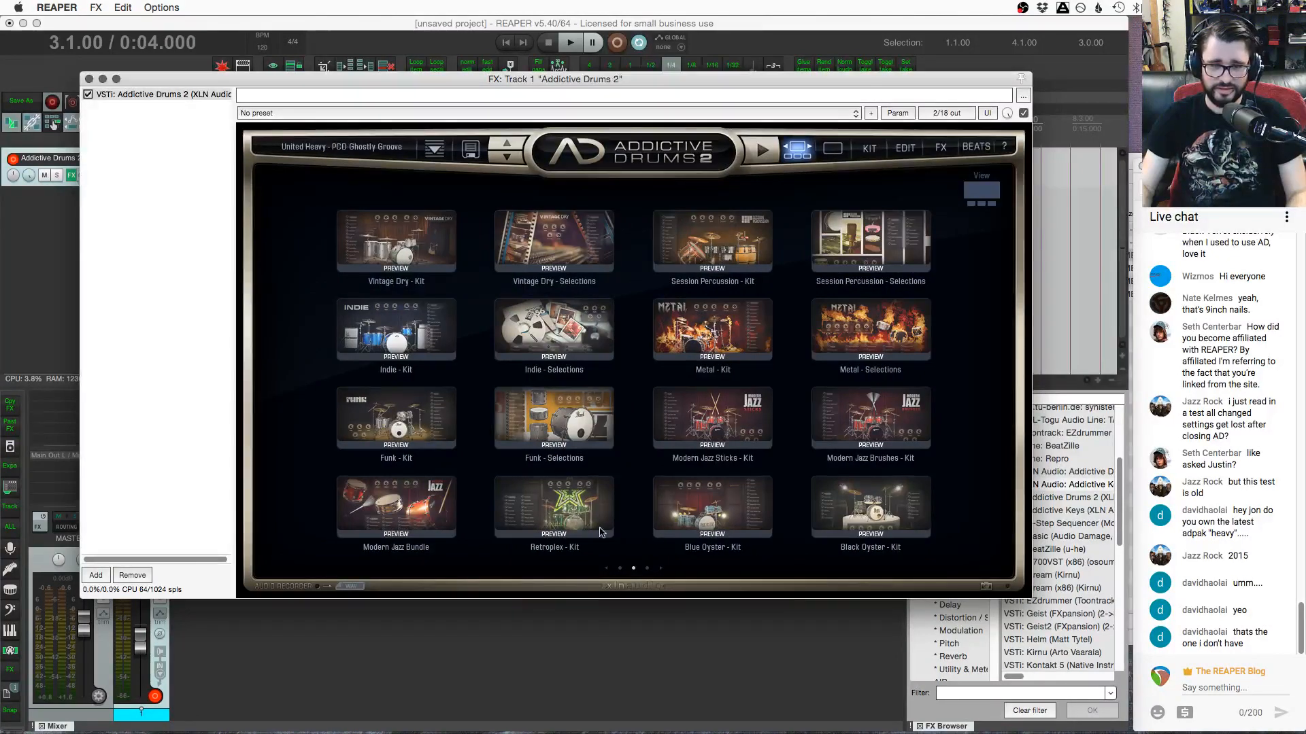
left_click(571, 509)
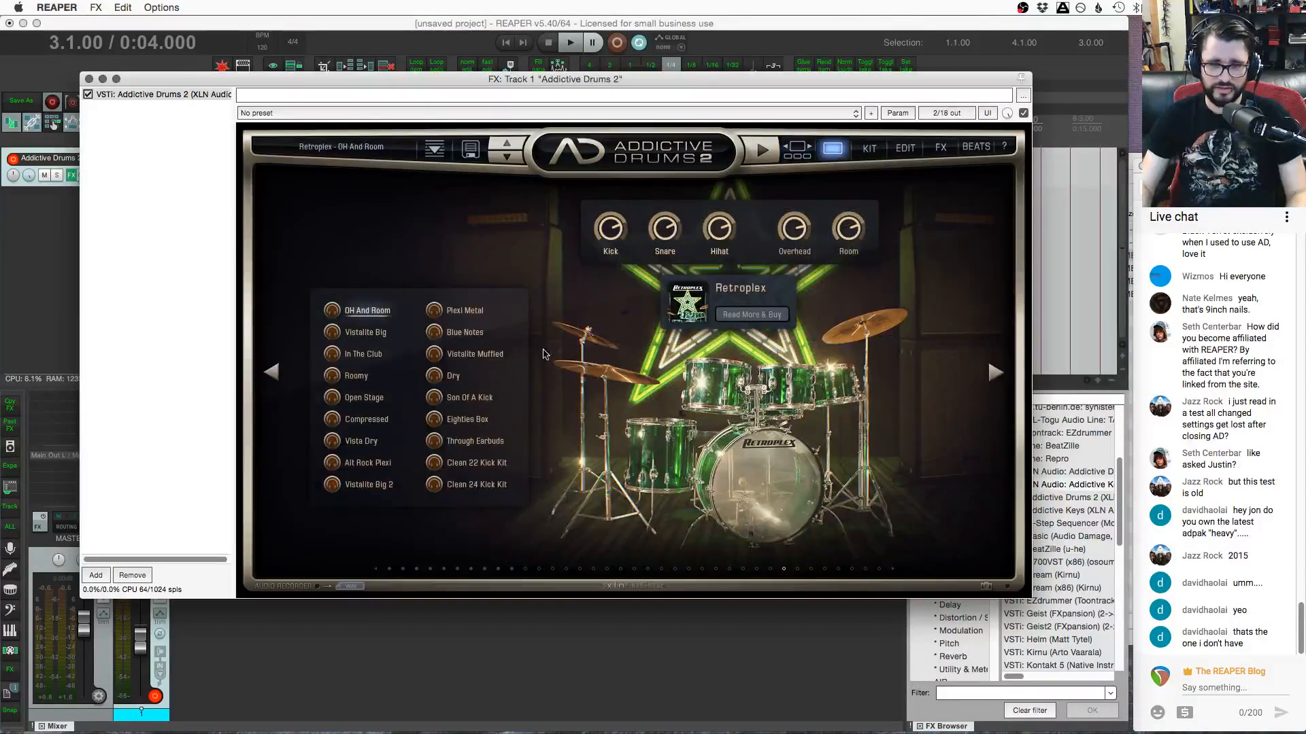
left_click(360, 312)
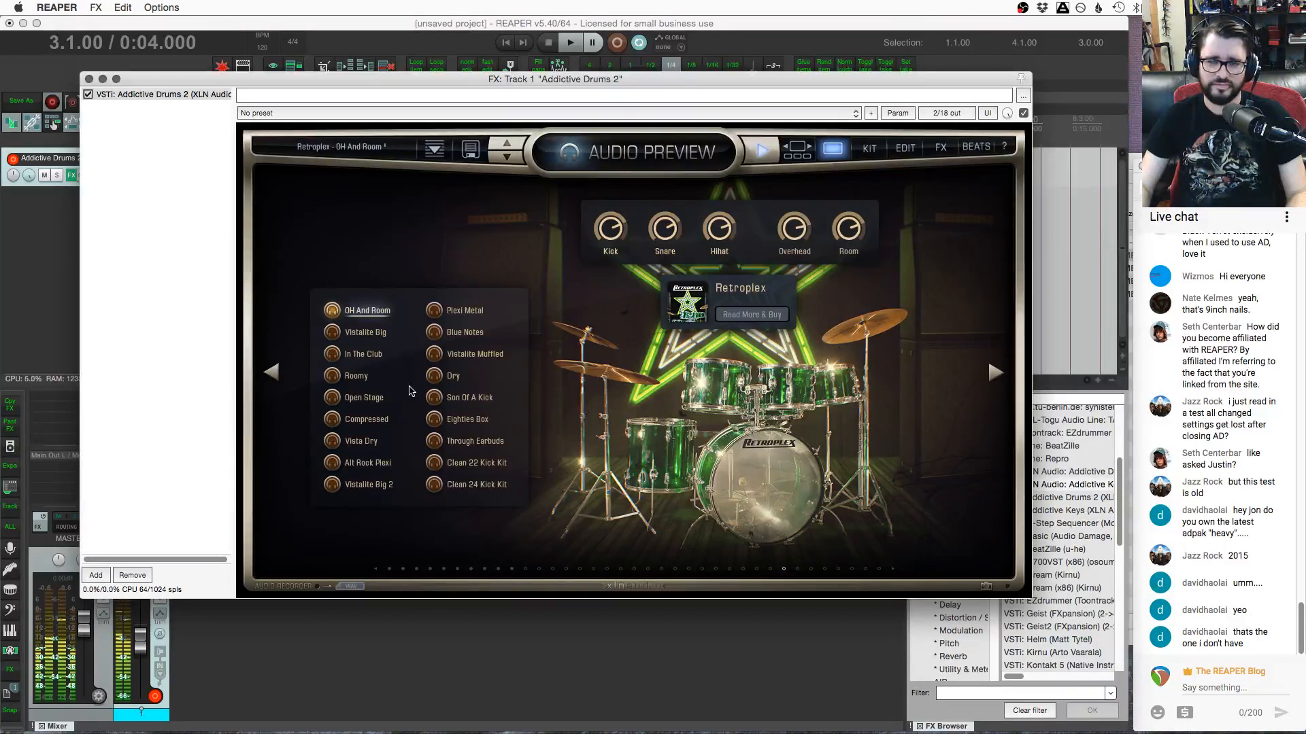
left_click(378, 355)
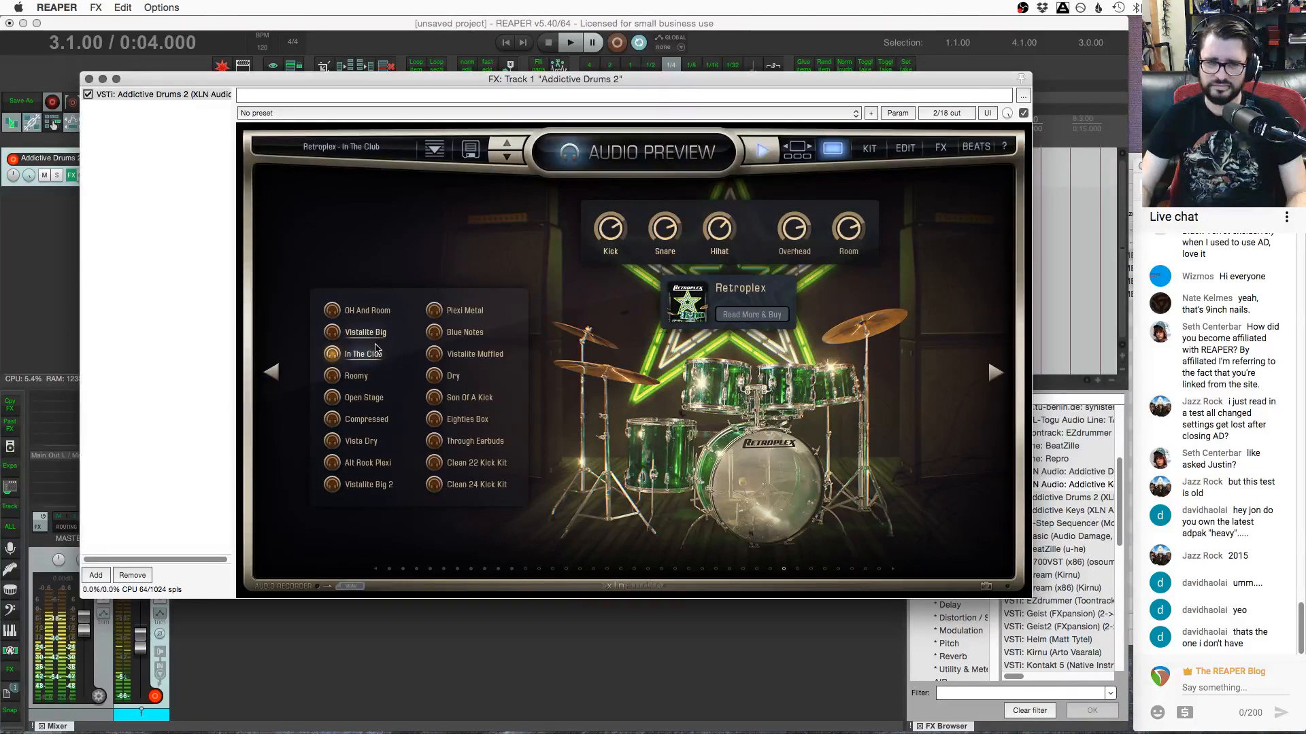
left_click(357, 377)
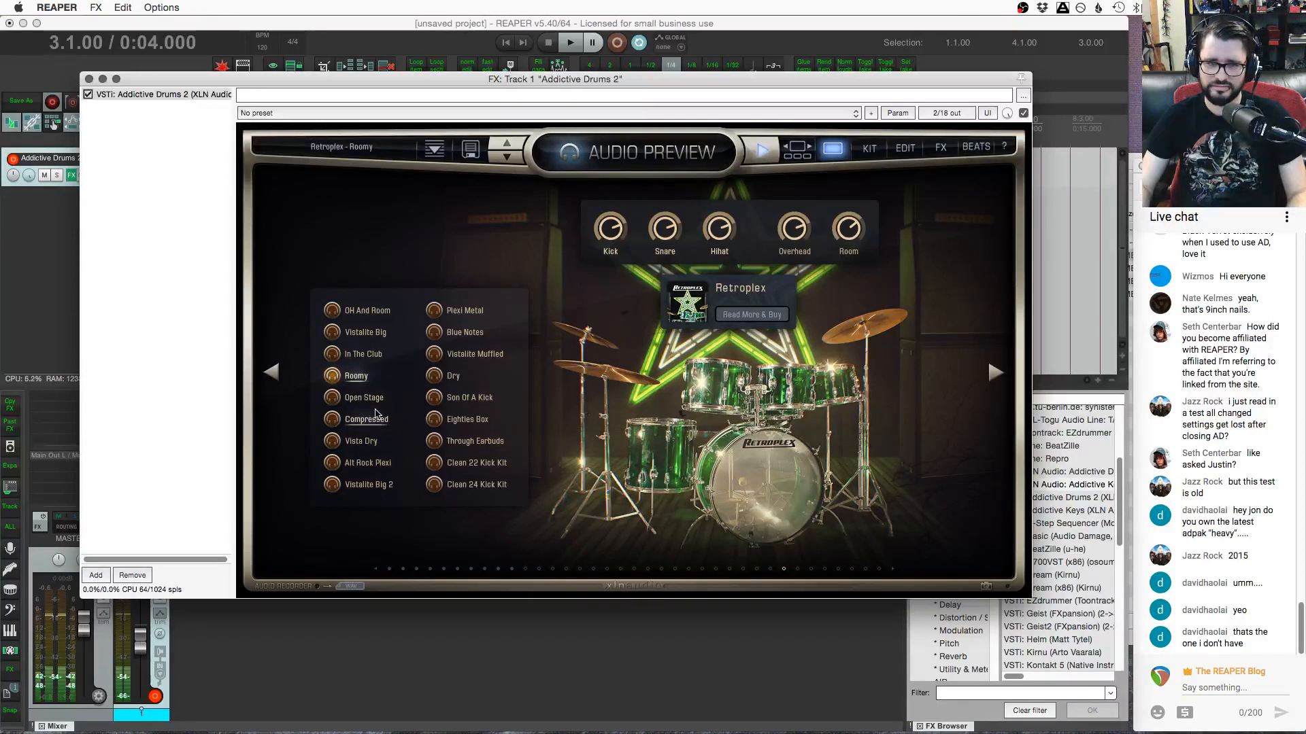
Audition Open Stage, Vista Dry, Alt Rock Plexi and Vistalite Big 2, raising the Room level on the first and the Kick level on the last
left_click(374, 400)
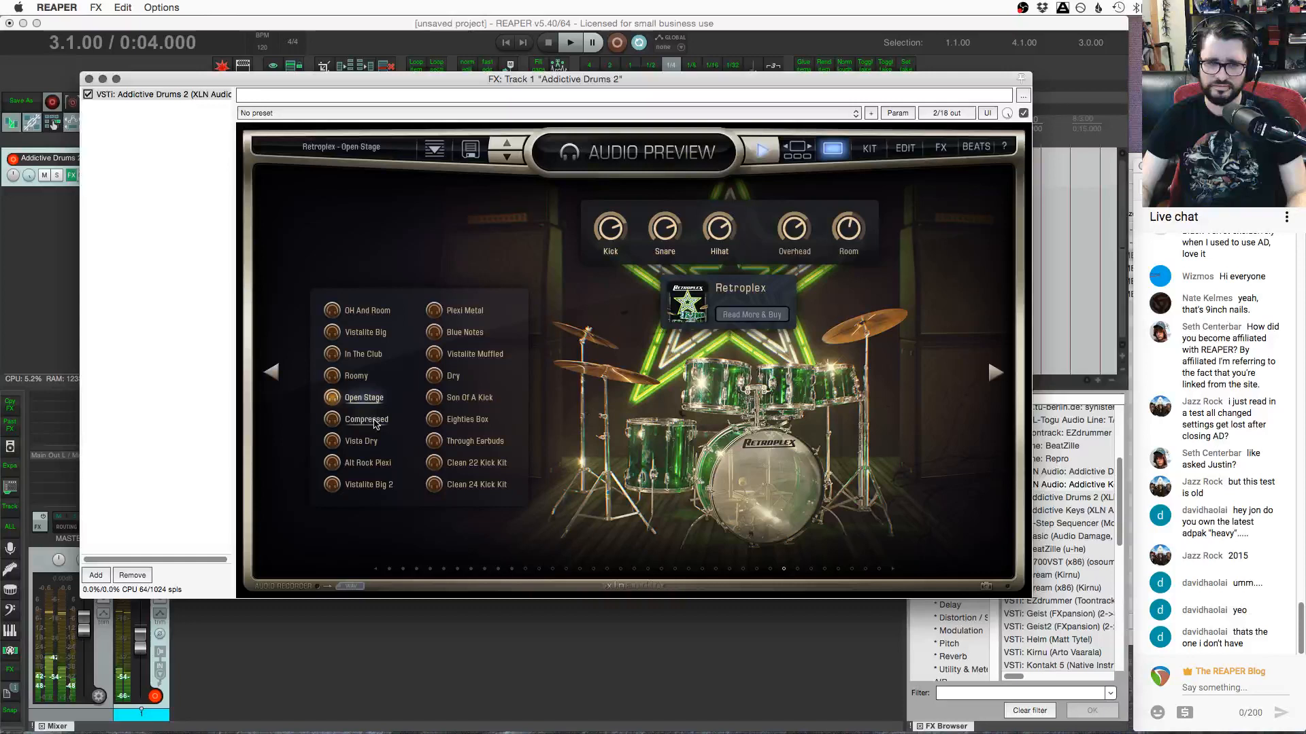
left_click_drag(794, 229, 806, 176)
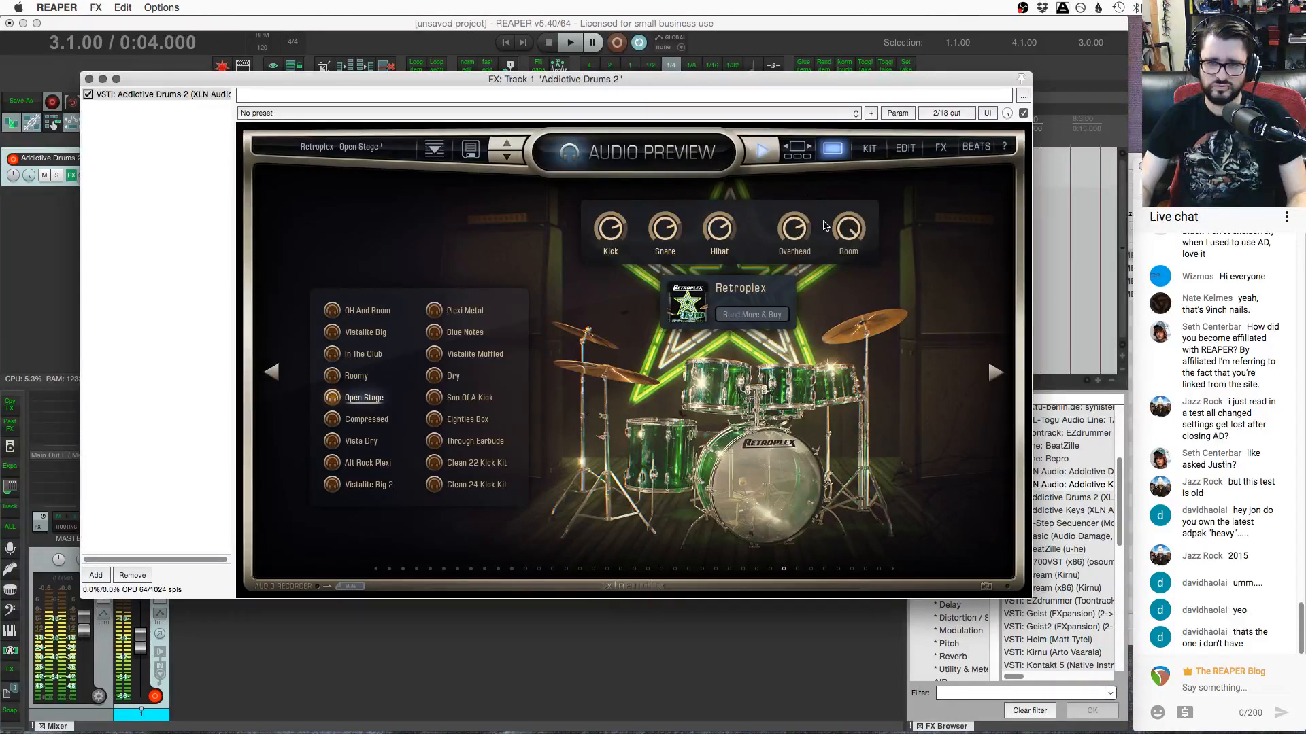
left_click(361, 441)
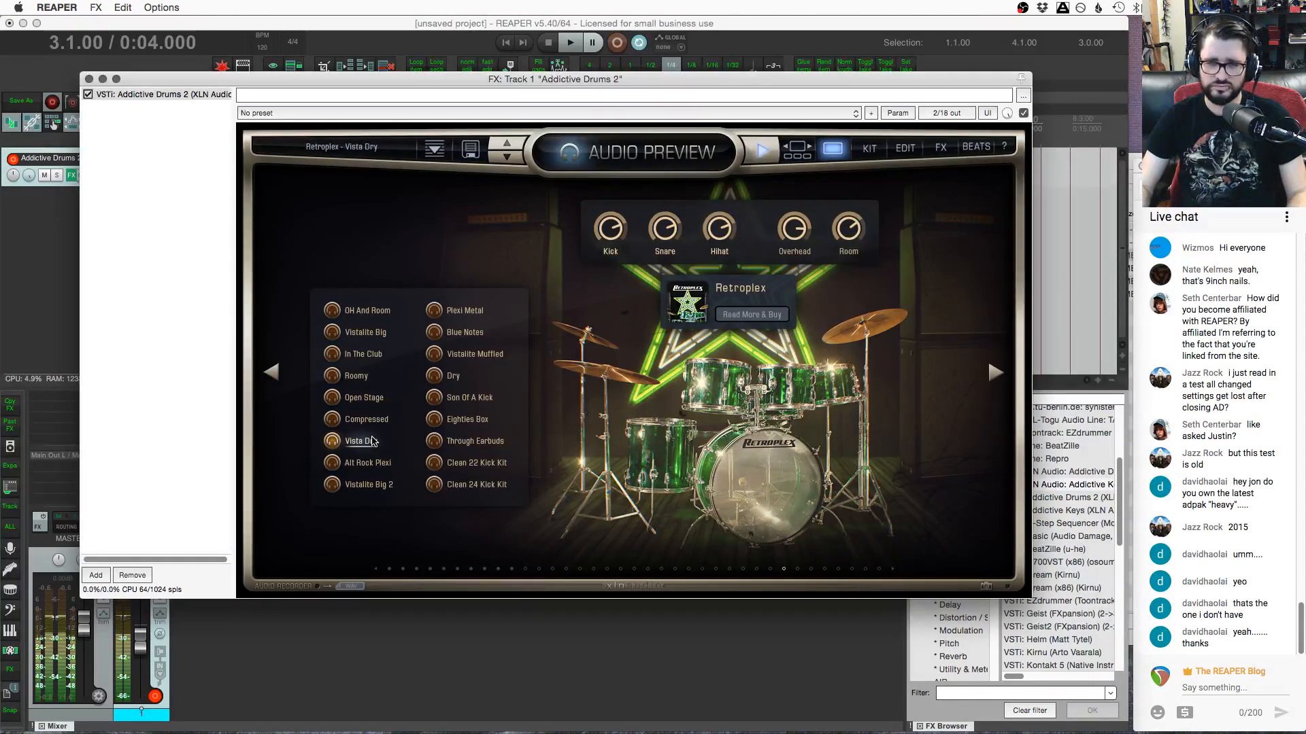
left_click(381, 463)
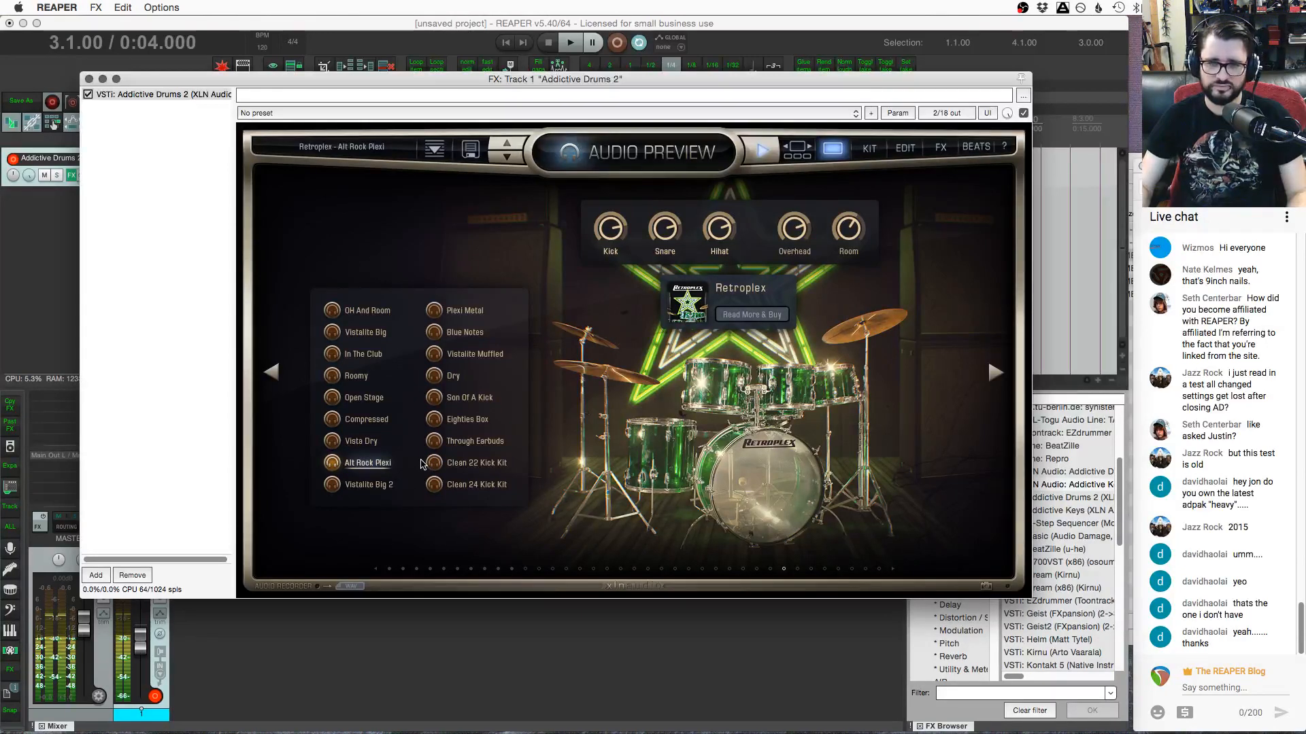
left_click(380, 484)
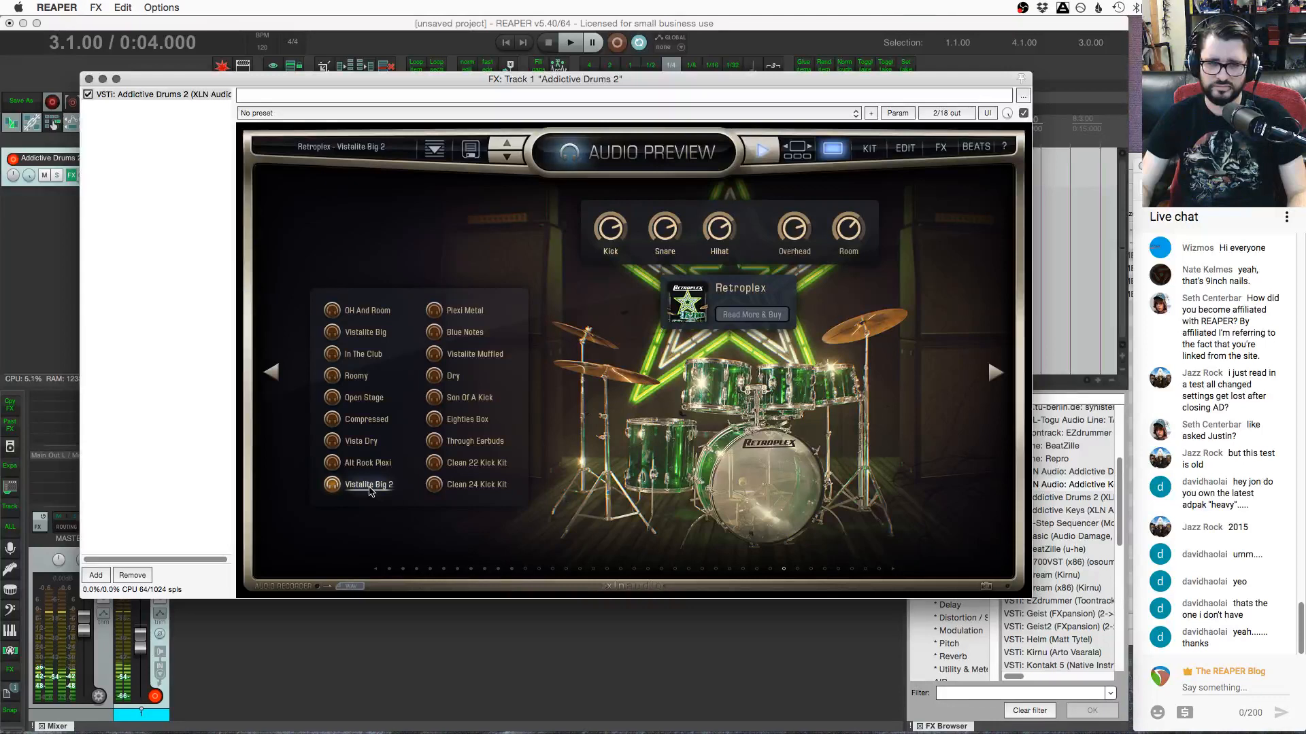
left_click_drag(597, 226, 599, 239)
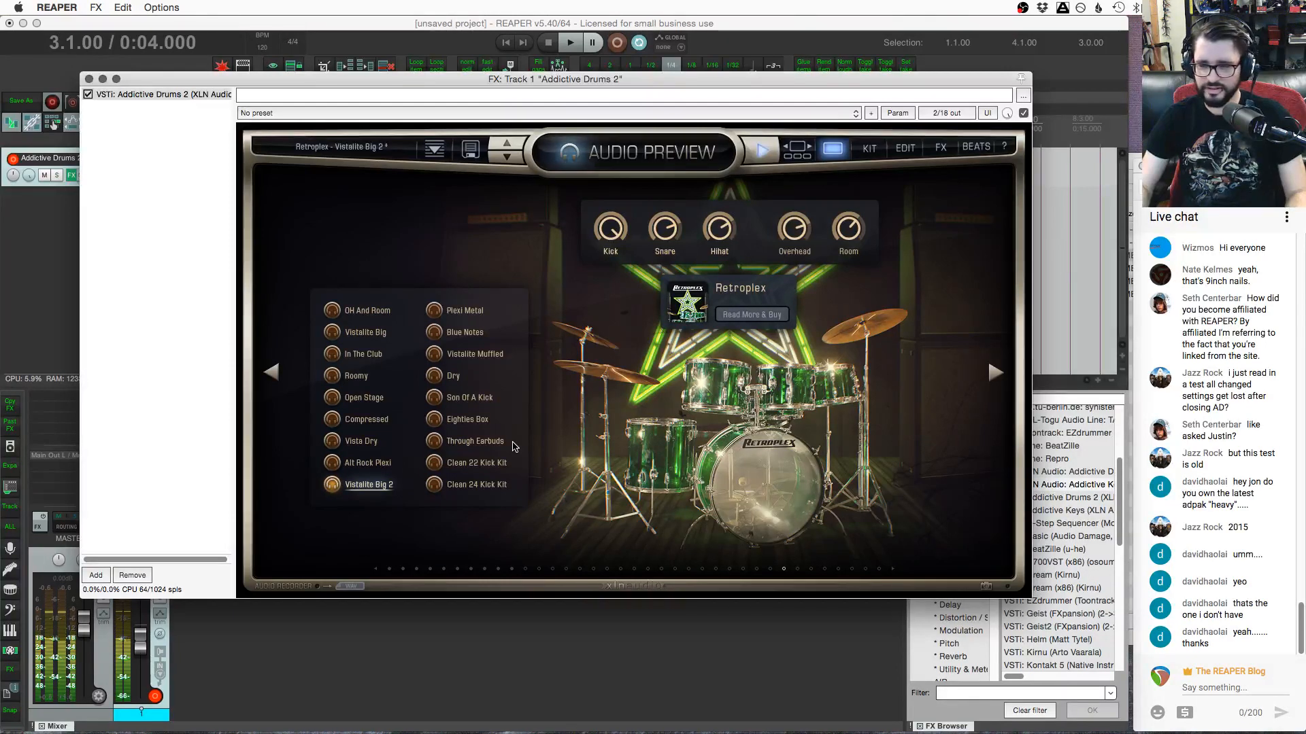
Audition Retroplex's Plexi Metal, Blue Notes, Vistalite Muffled, Eighties Box, Through Earbuds, Clean 22 Kick Kit and Clean 24 Kick Kit presets
left_click(462, 312)
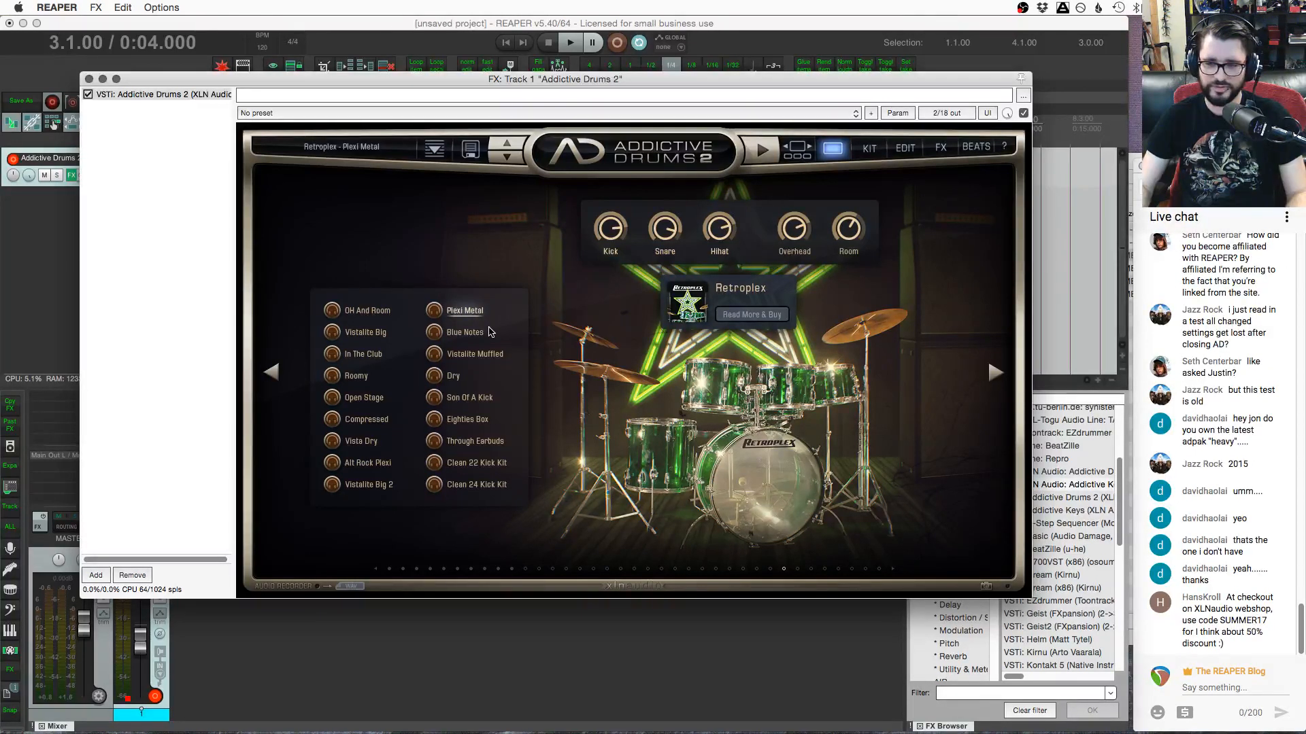
left_click(468, 332)
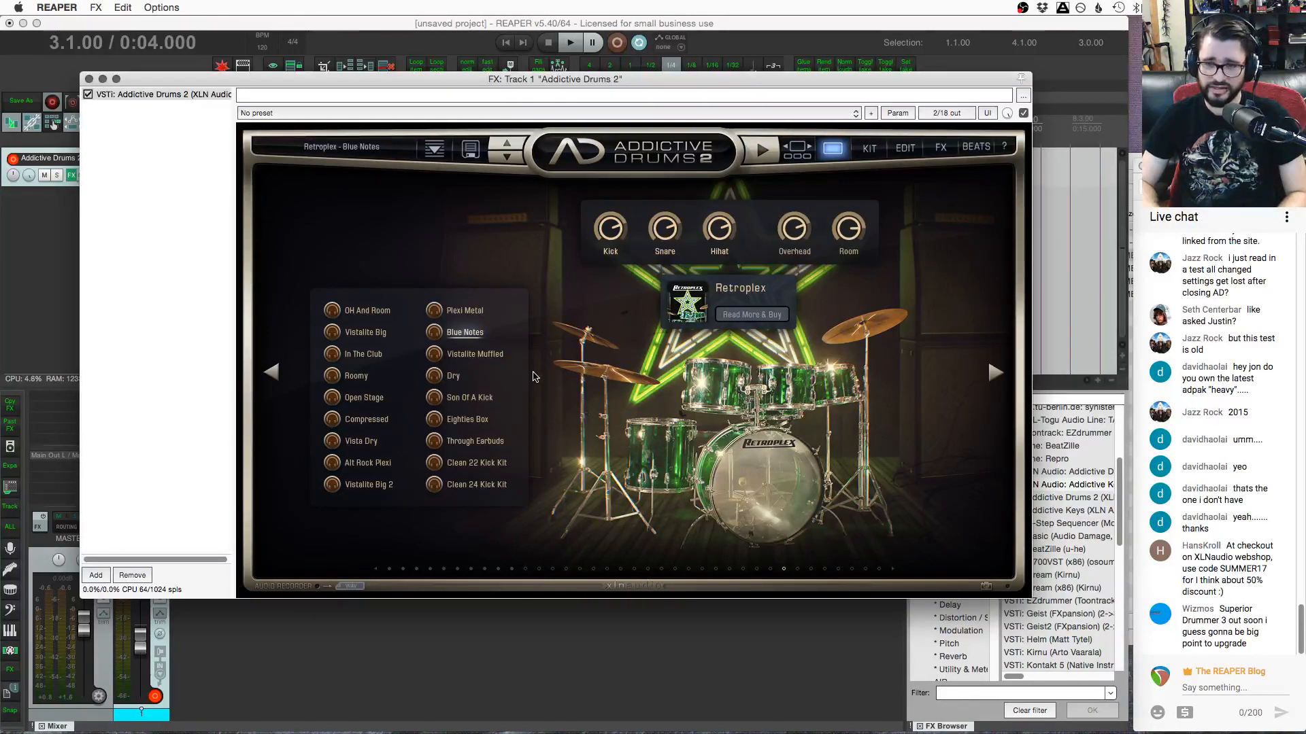
left_click(474, 355)
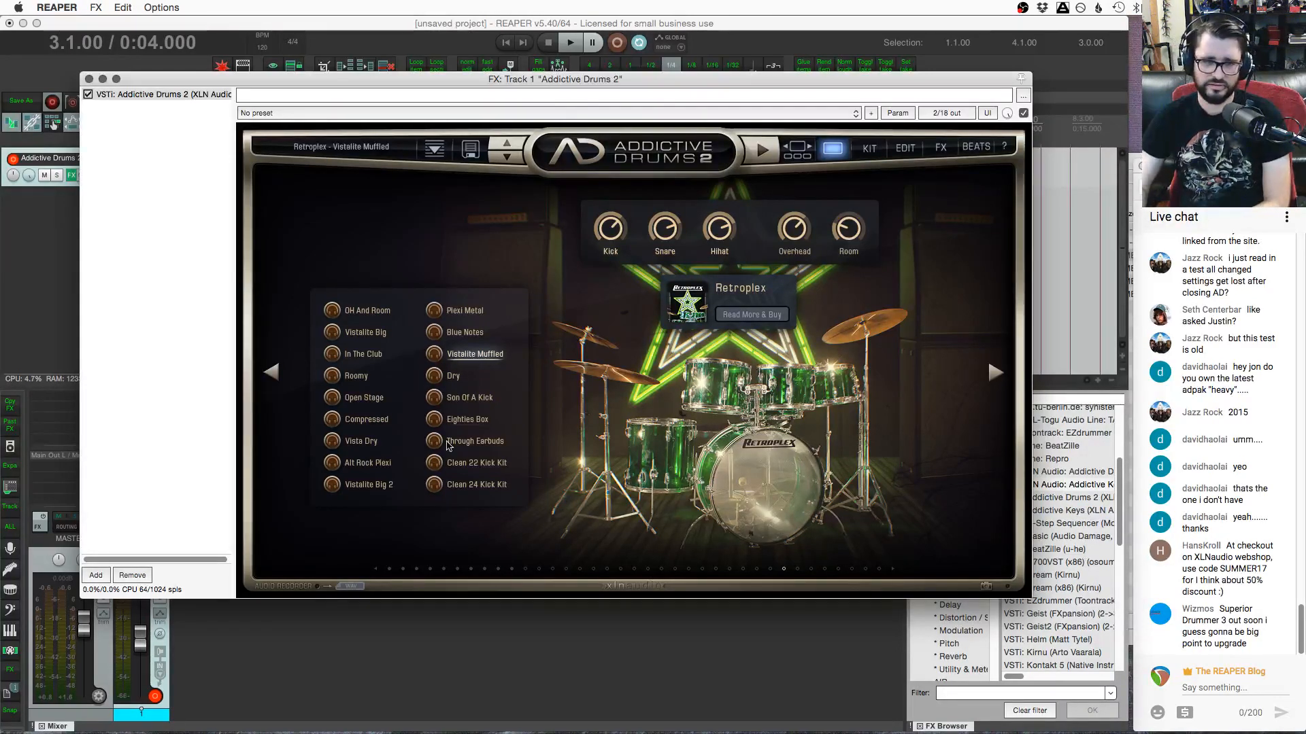
left_click(467, 419)
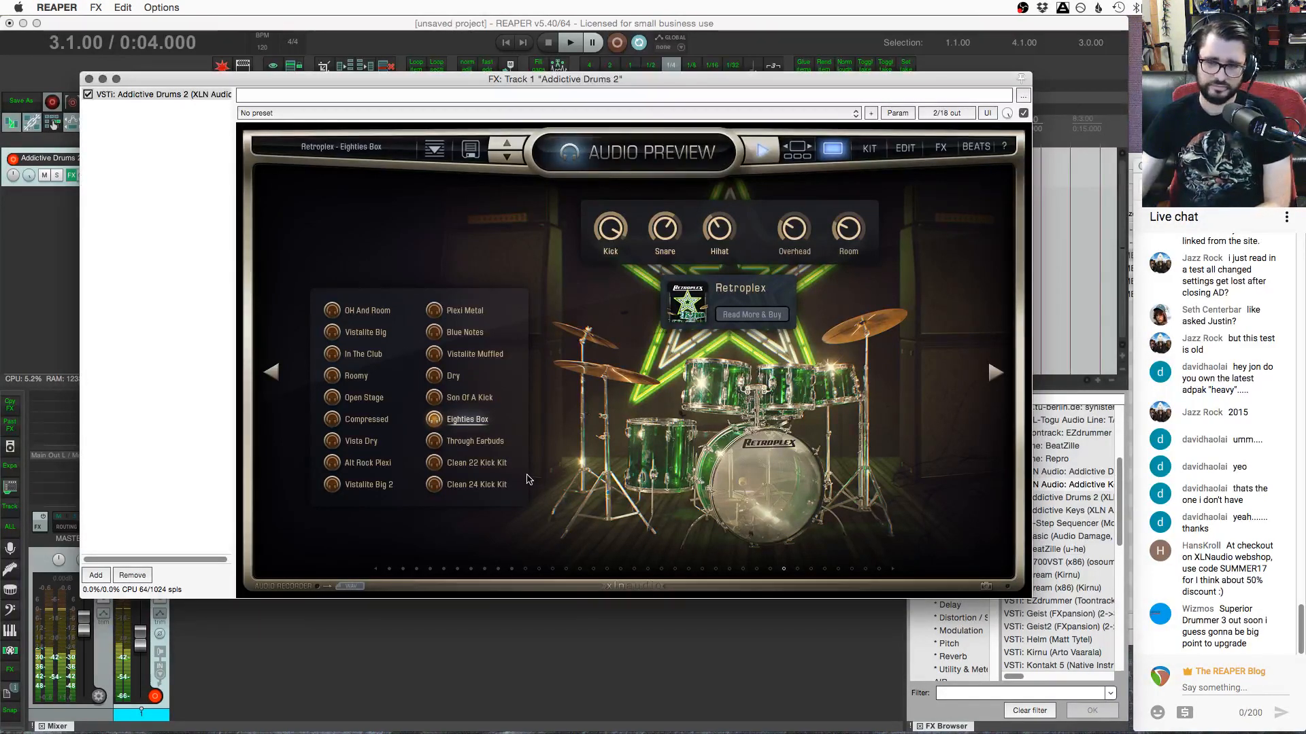
left_click(495, 443)
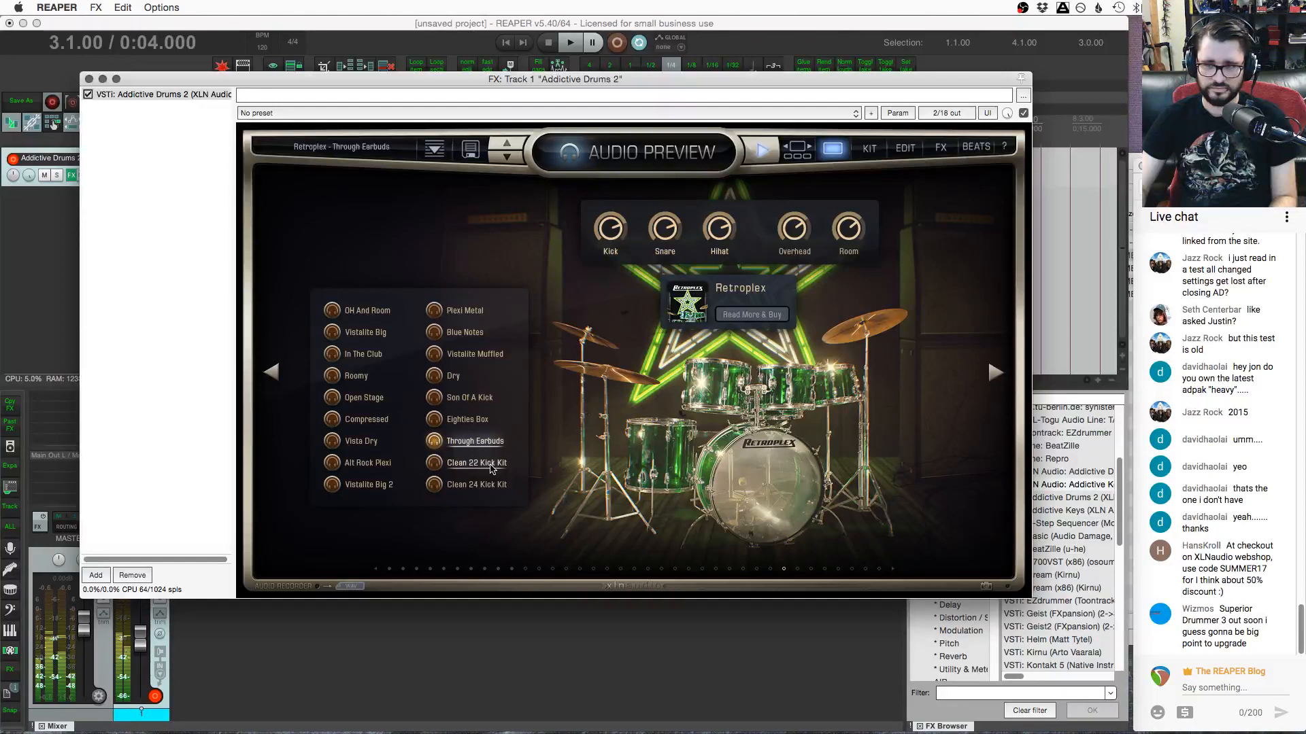
left_click(491, 466)
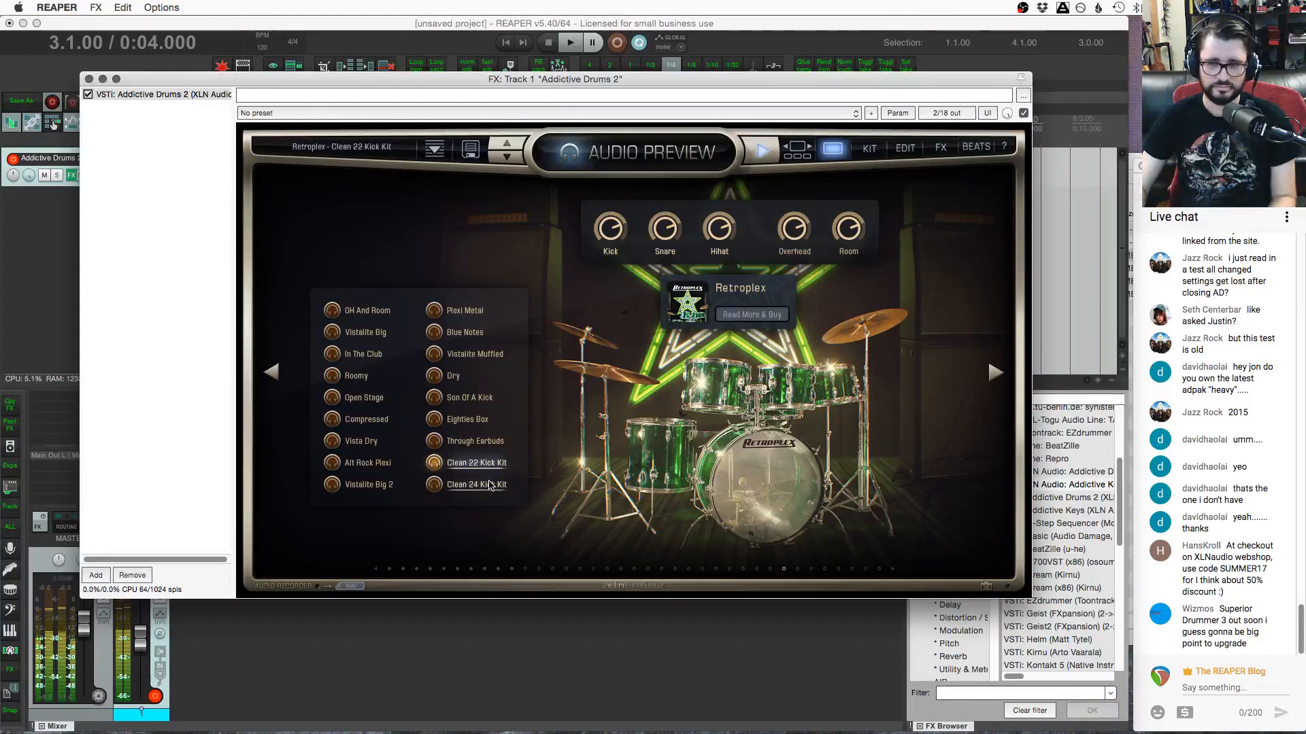
left_click(491, 485)
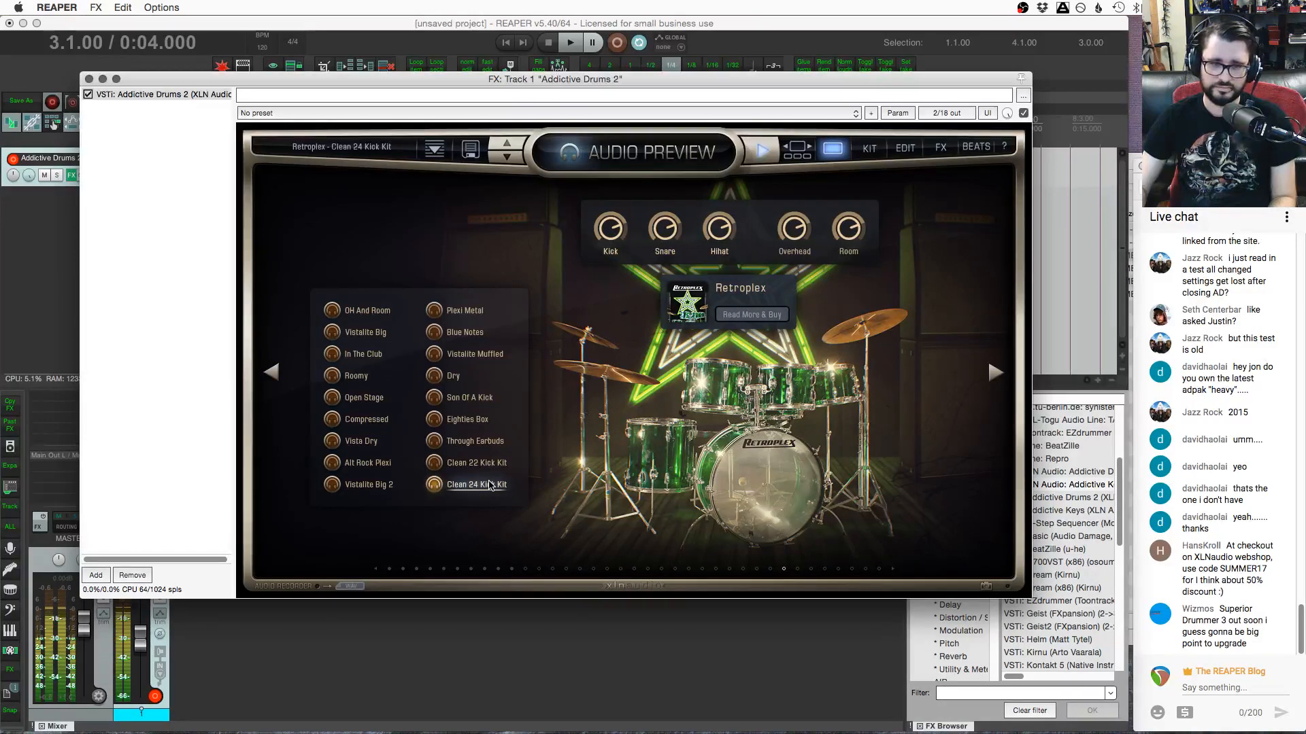
Open the Indie - Selections pack from the gallery and audition its Close Up, Basic Room and Basic Dry presets
left_click(798, 149)
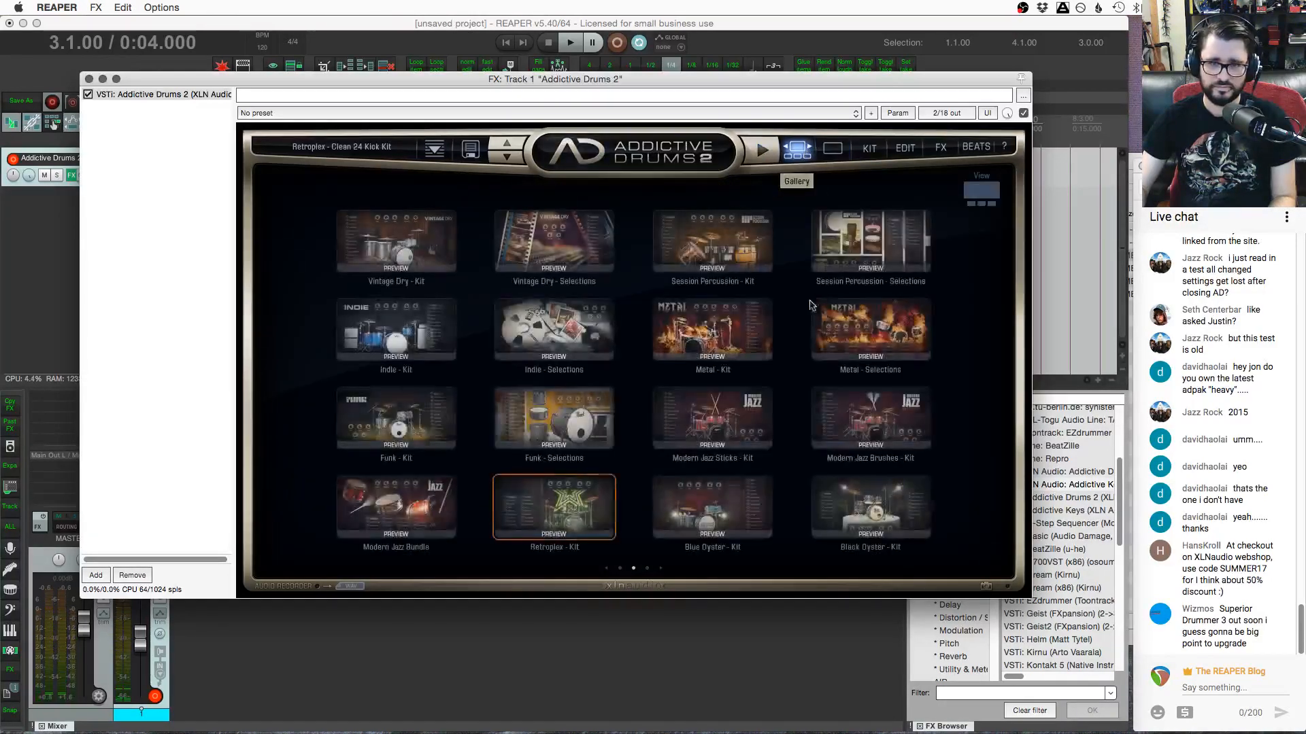
left_click(570, 332)
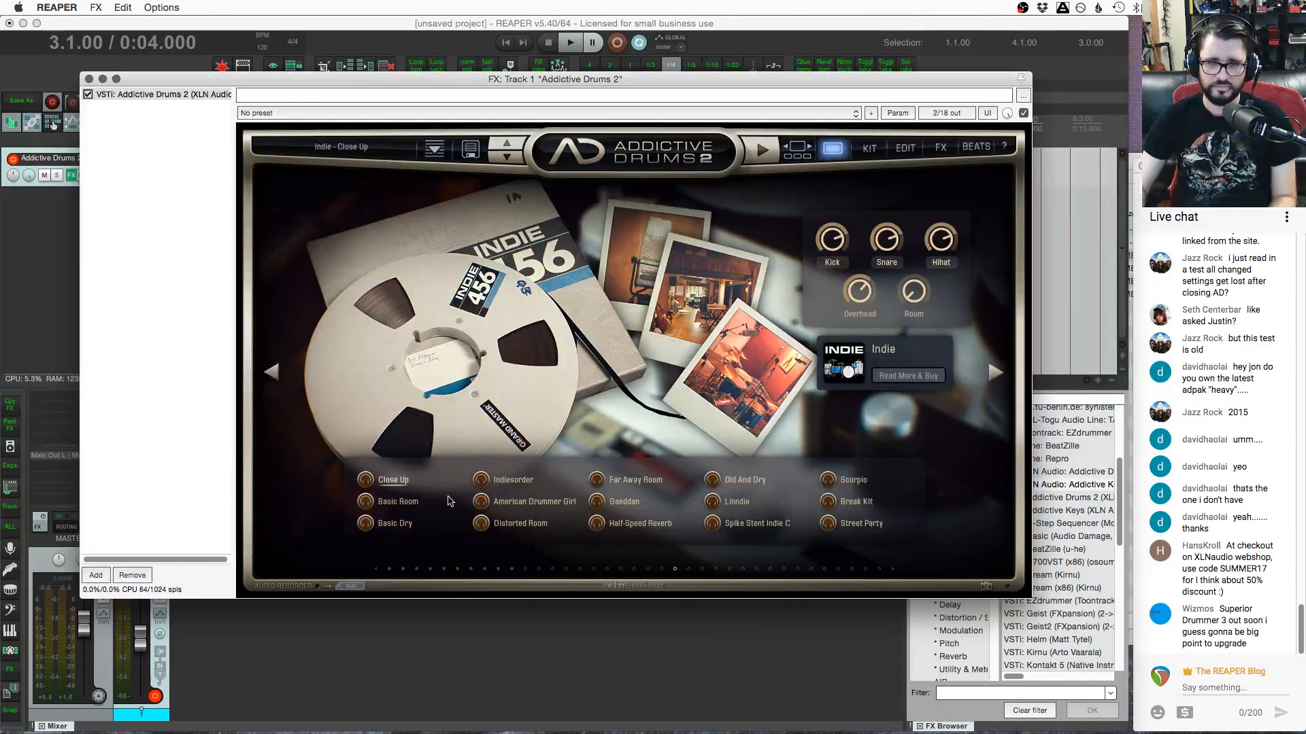
left_click(366, 481)
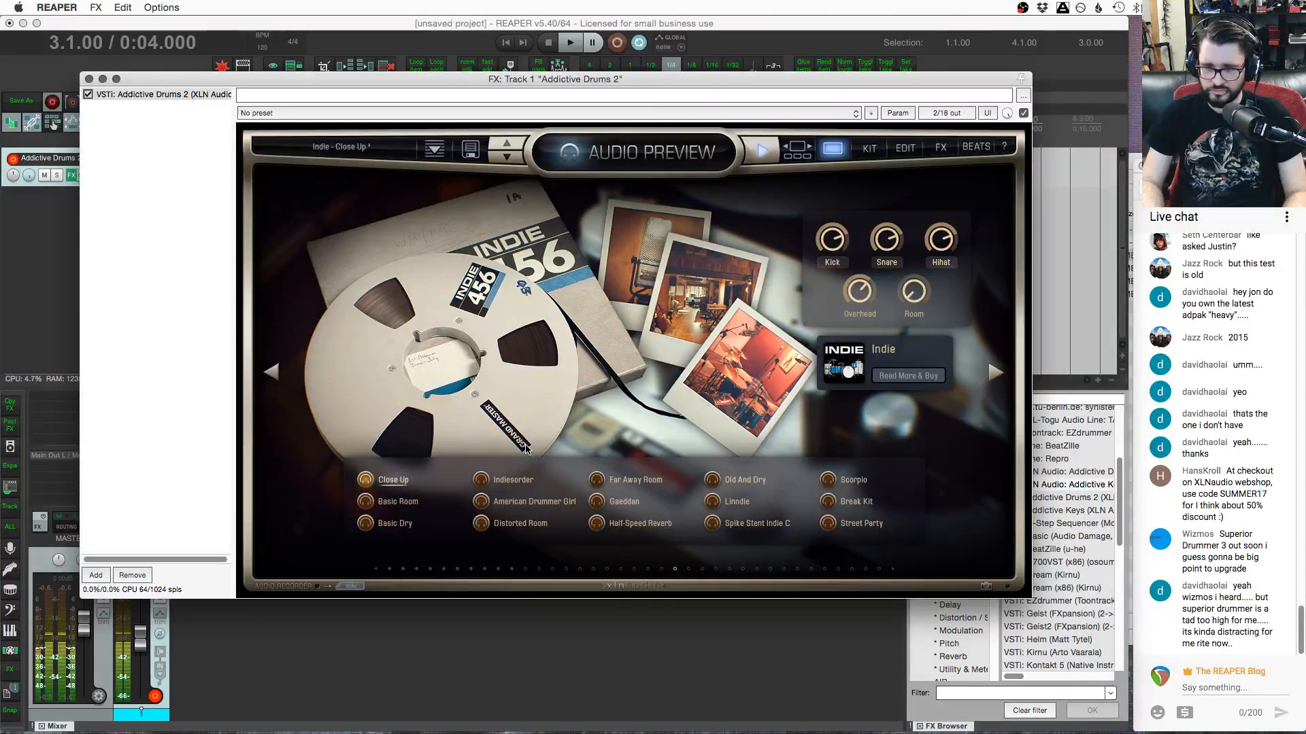
left_click(408, 502)
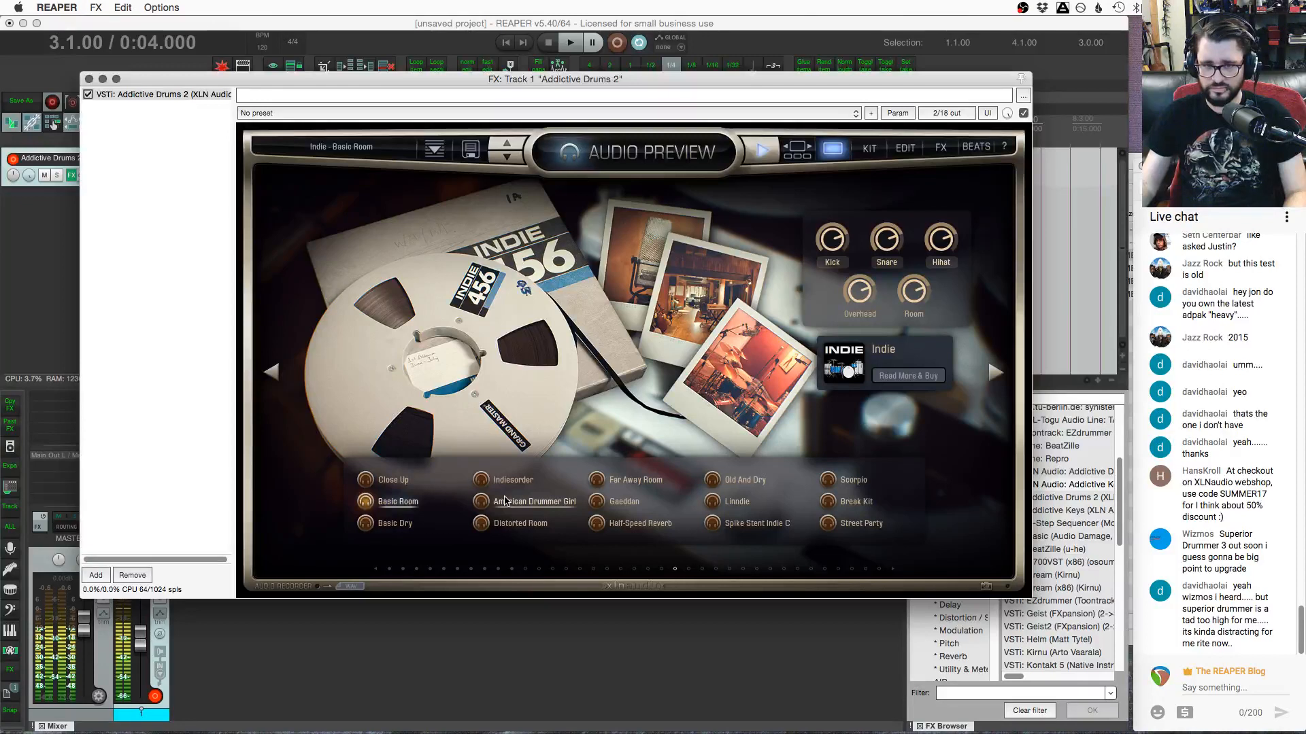
left_click(386, 530)
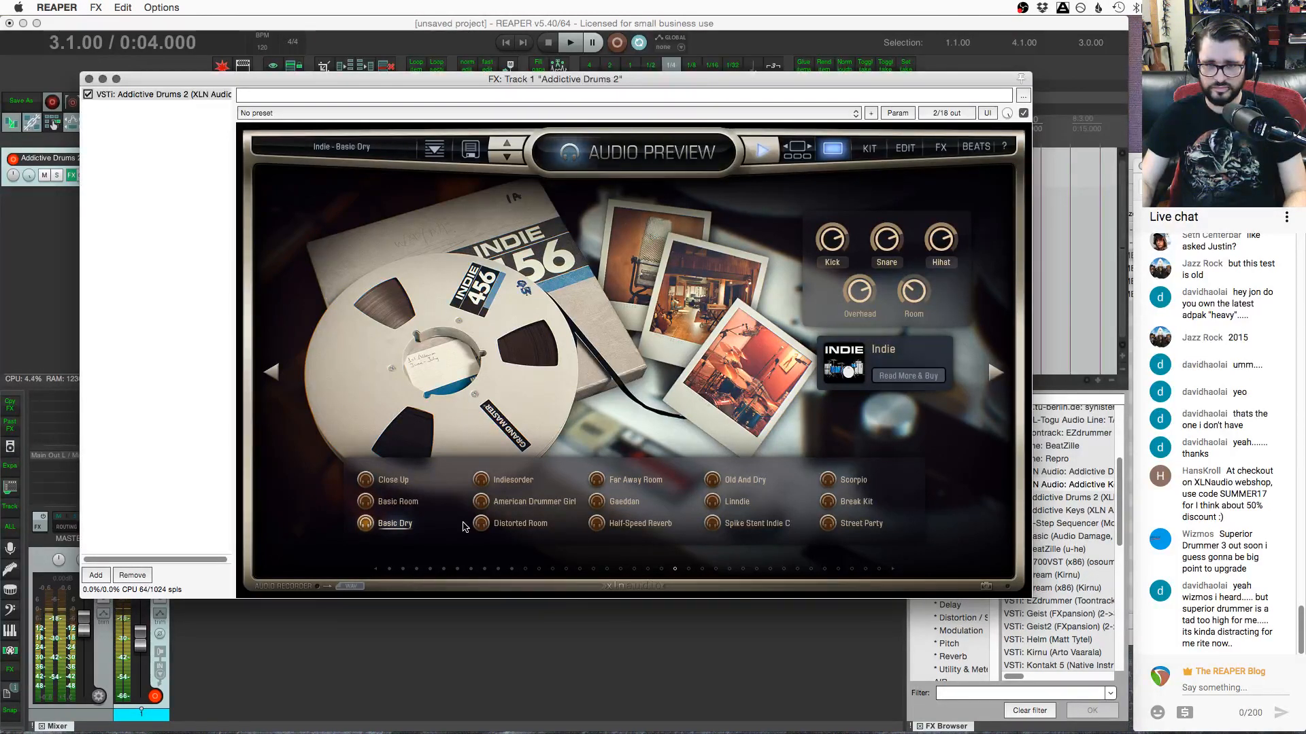
Audition the Indie presets Indiesorder, American Drummer Girl, Distorted Room, Far Away Room, Gaeddan and Half-Speed Reverb
left_click(517, 487)
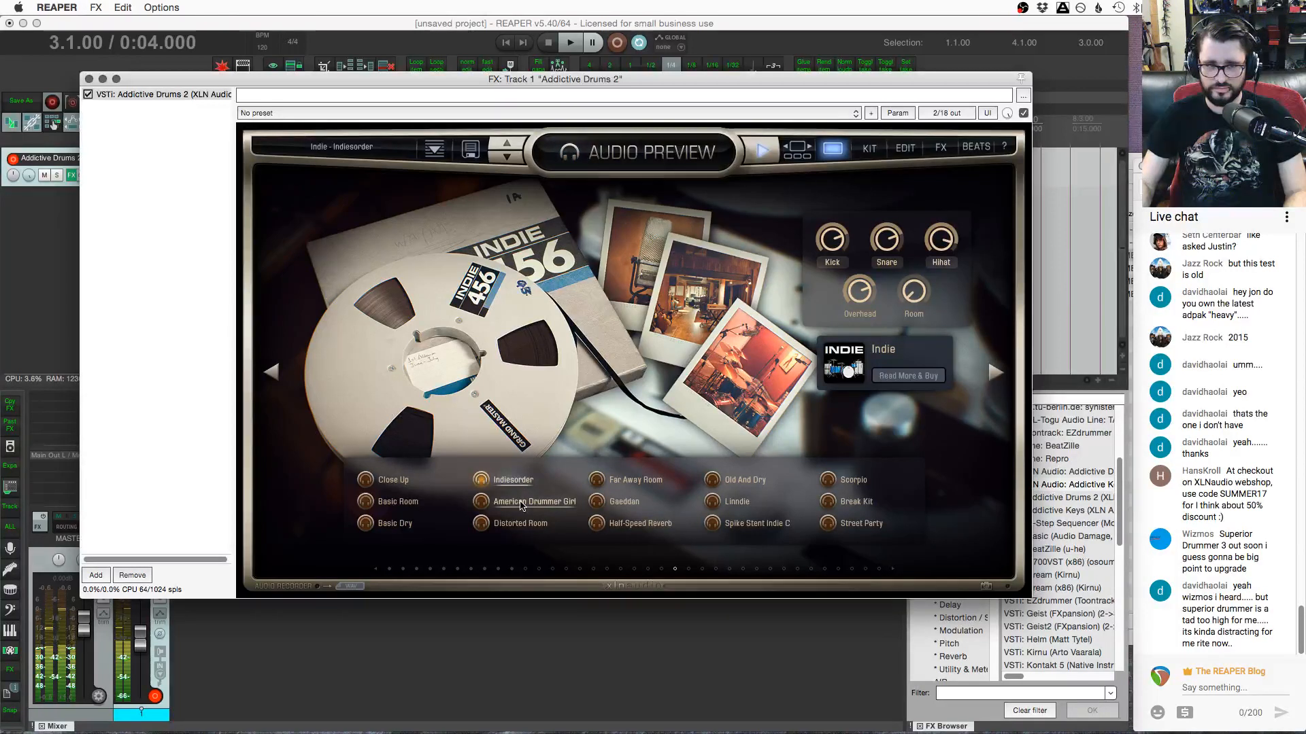
left_click(522, 503)
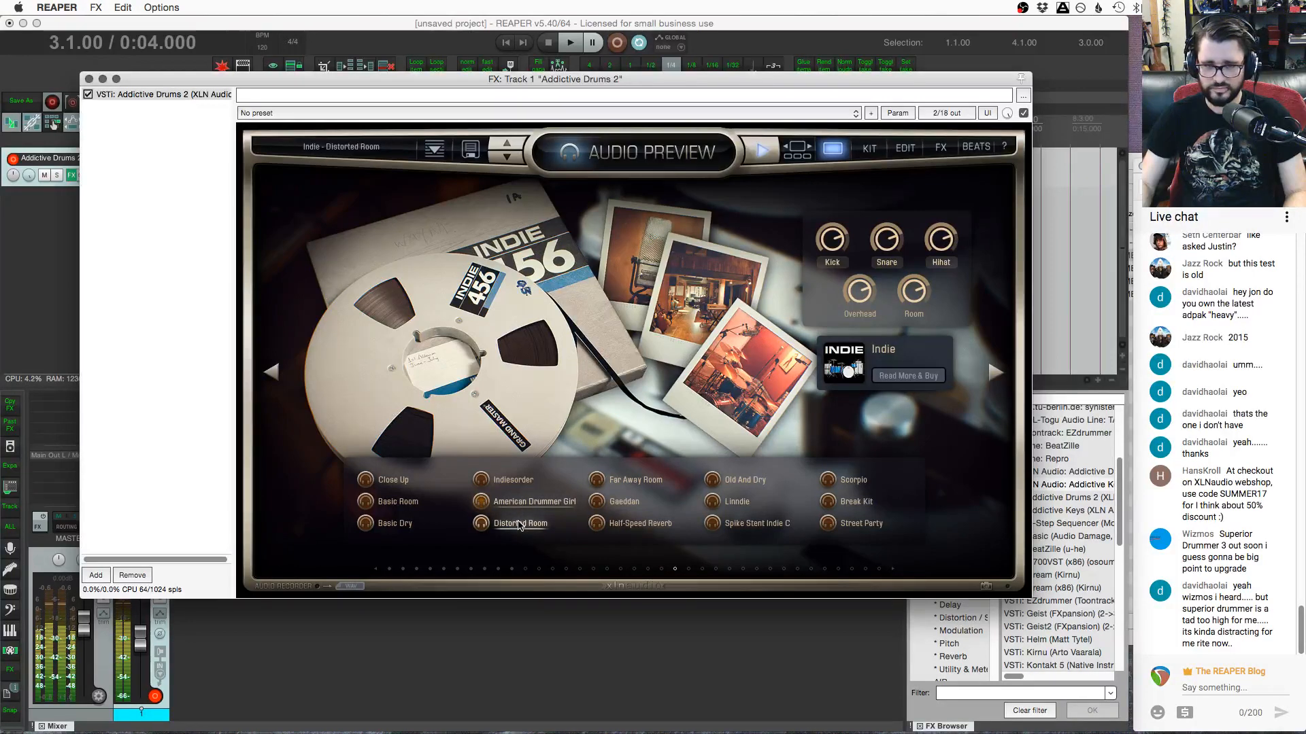
left_click(520, 524)
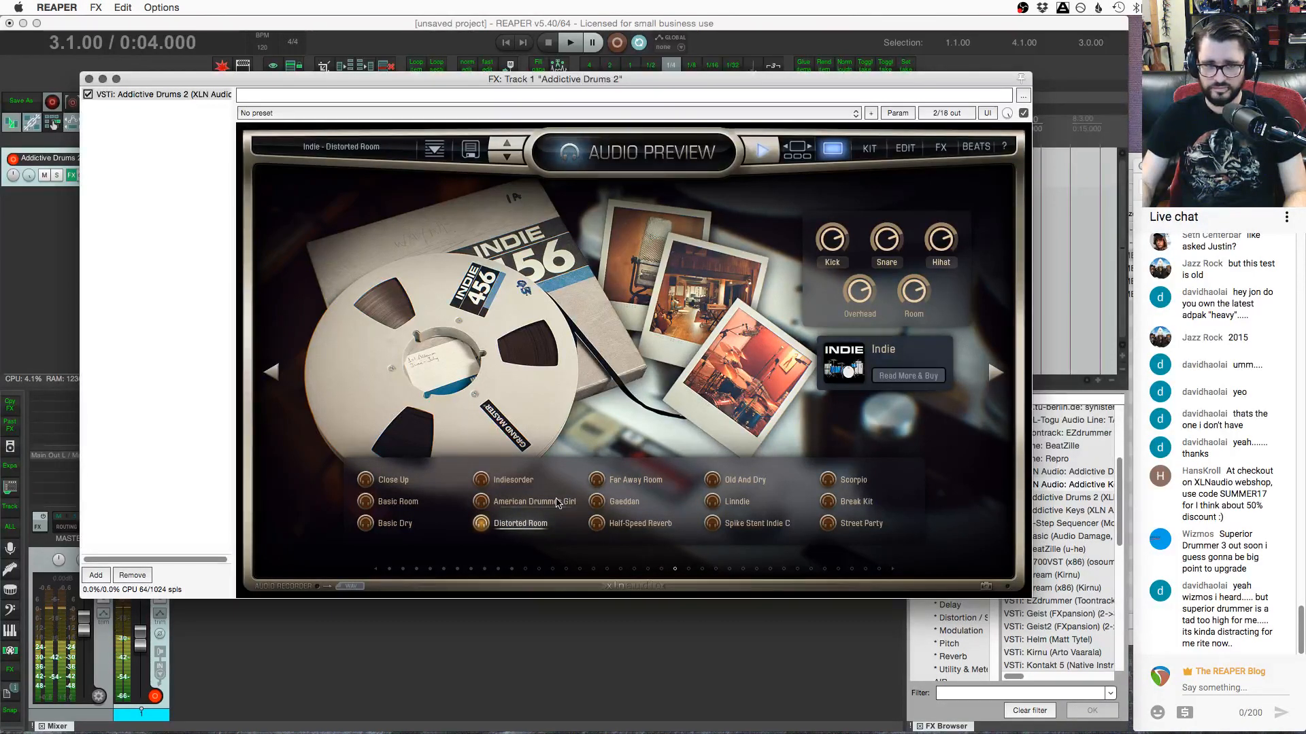
left_click(620, 481)
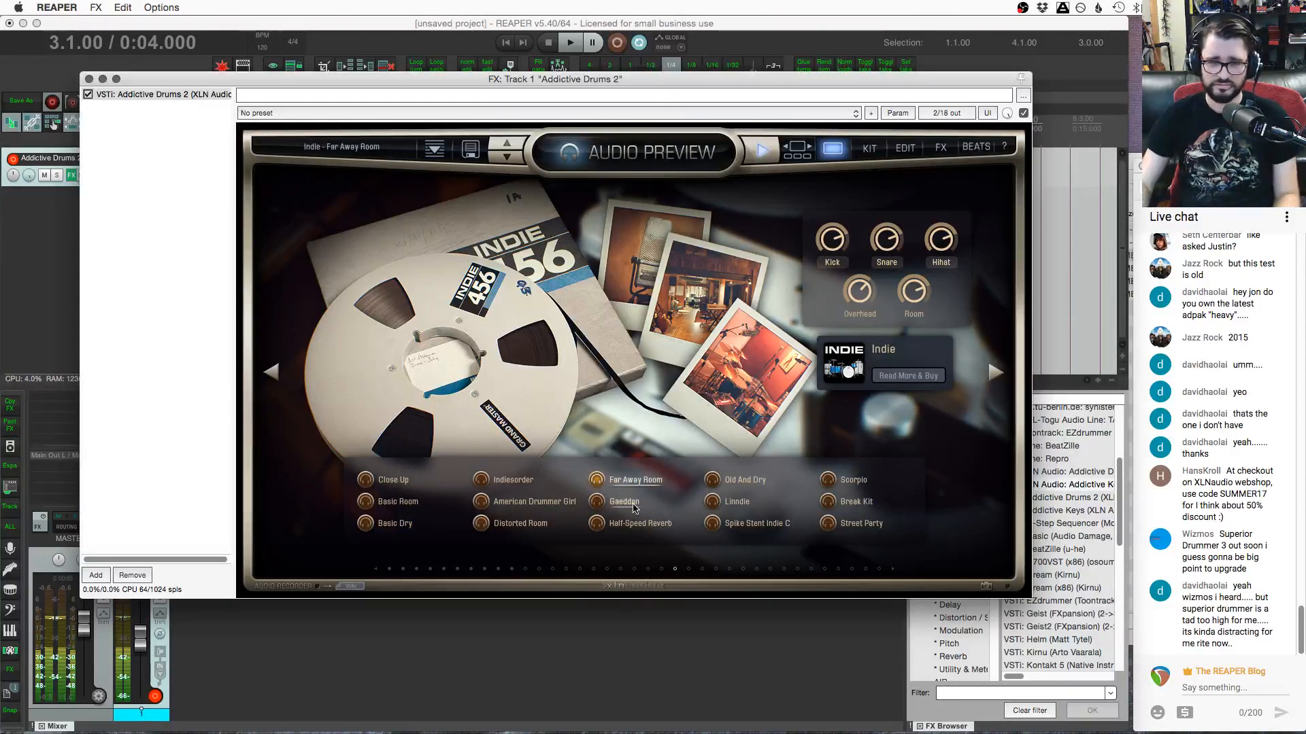
left_click(631, 504)
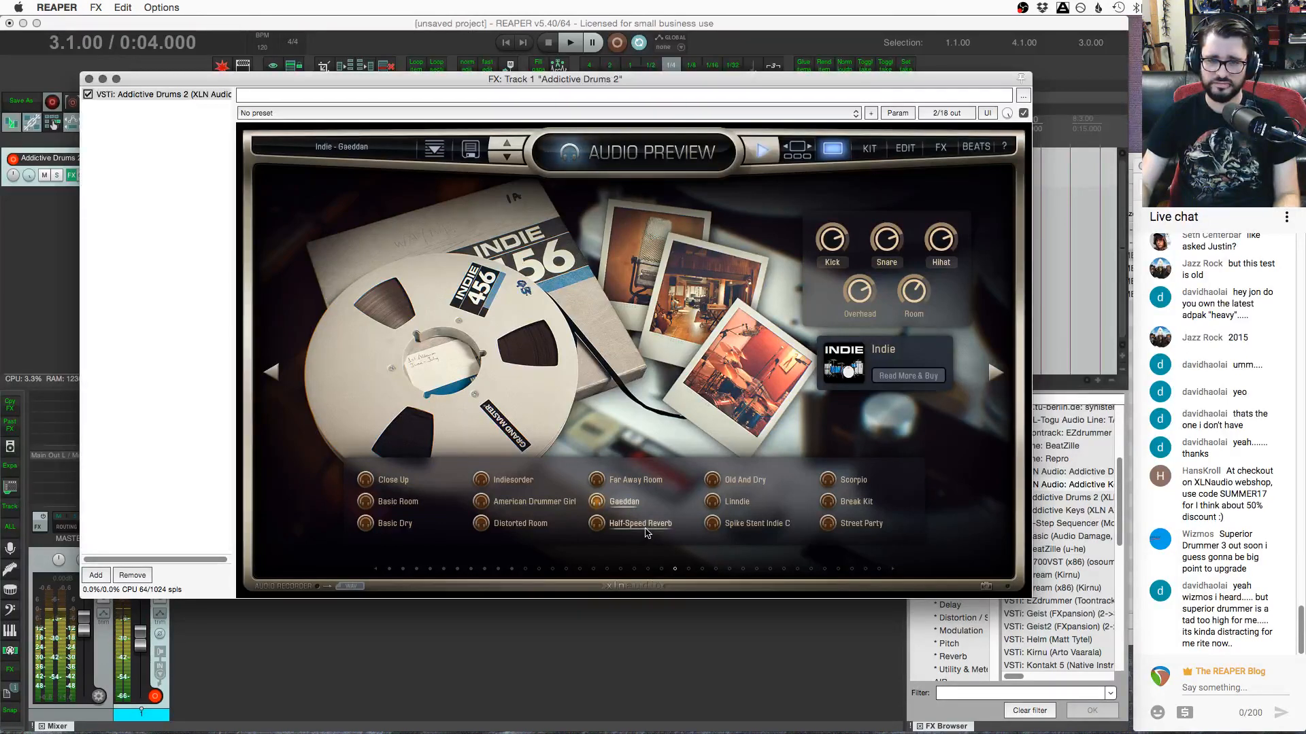
left_click(646, 528)
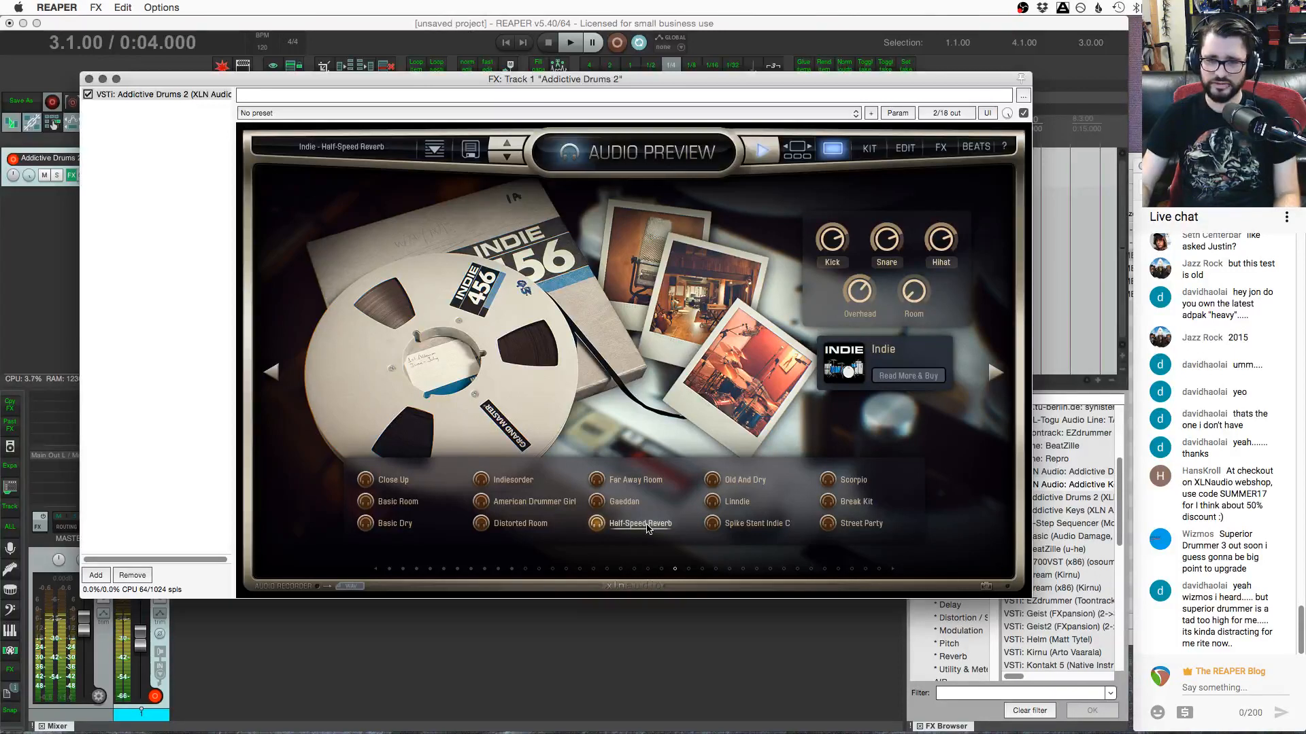
Audition the Indie presets Old And Dry, Linndie, Spike Stent Indie C, Scorpio and Break Kit
left_click(750, 478)
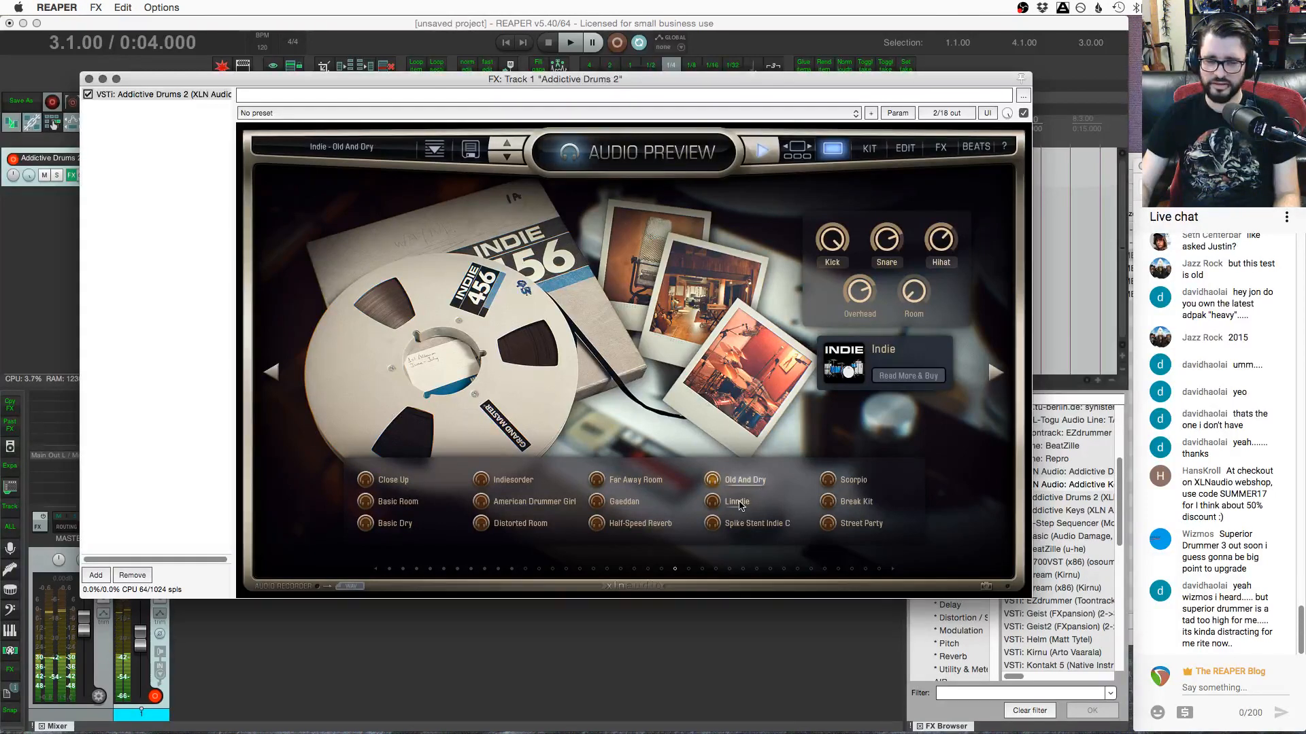
left_click(738, 503)
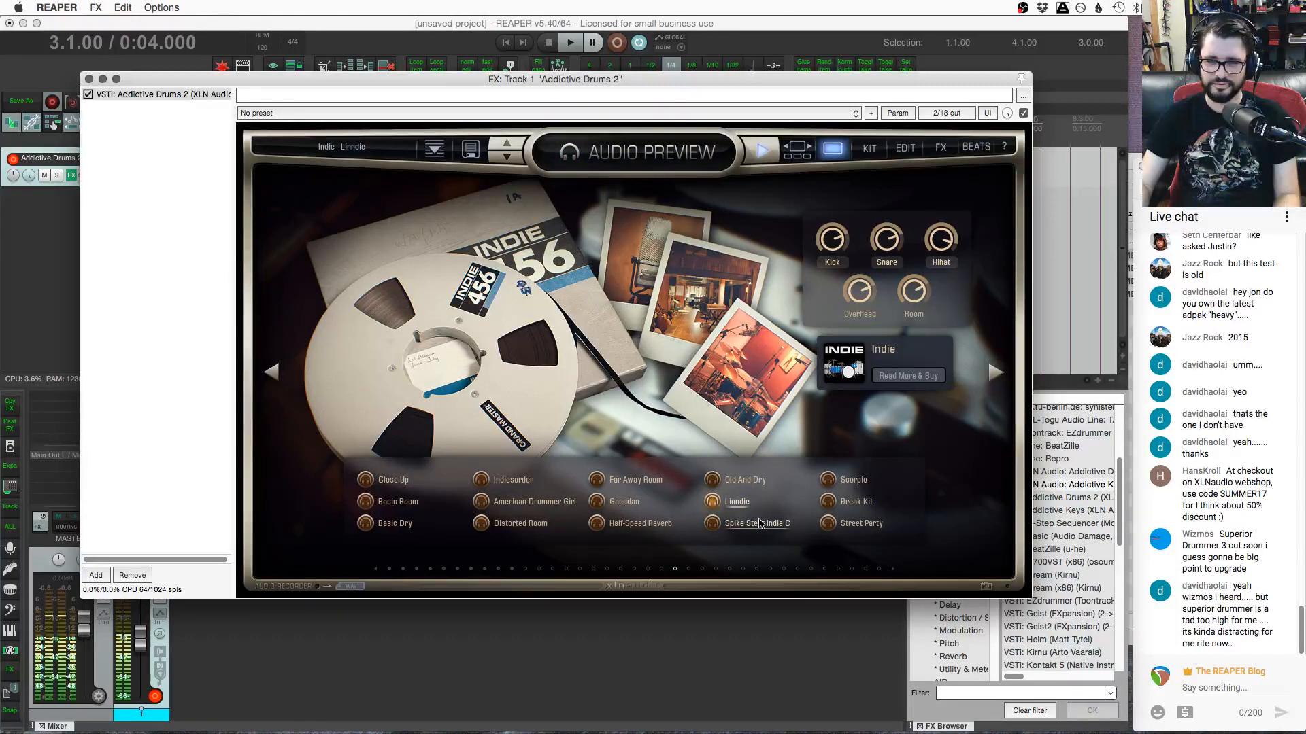
left_click(760, 524)
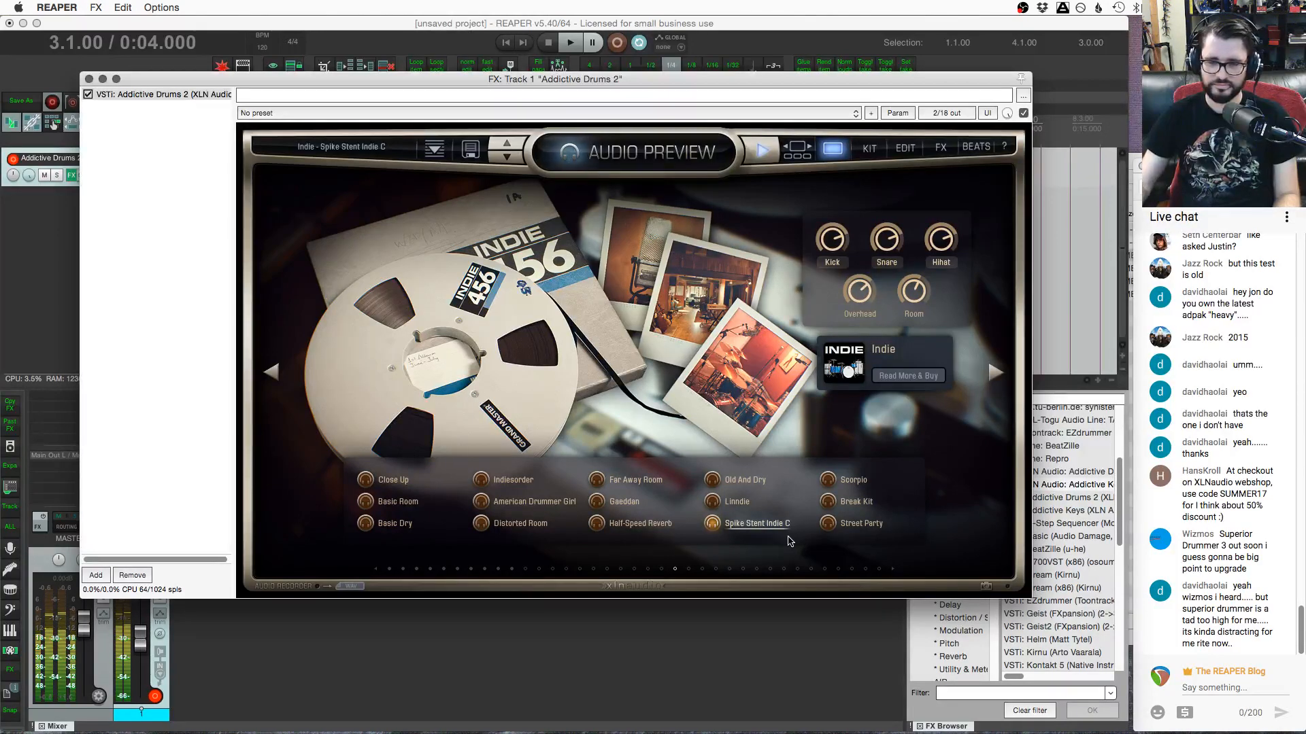
left_click(826, 480)
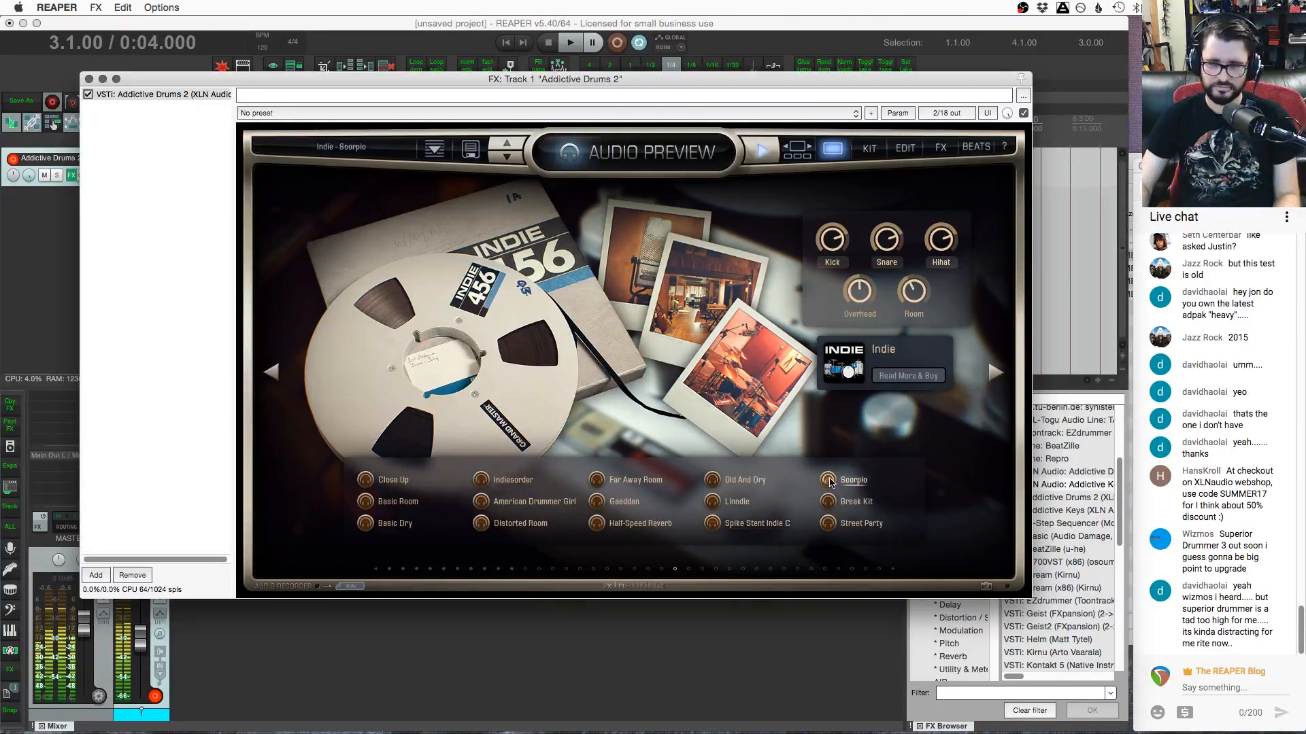
left_click(851, 506)
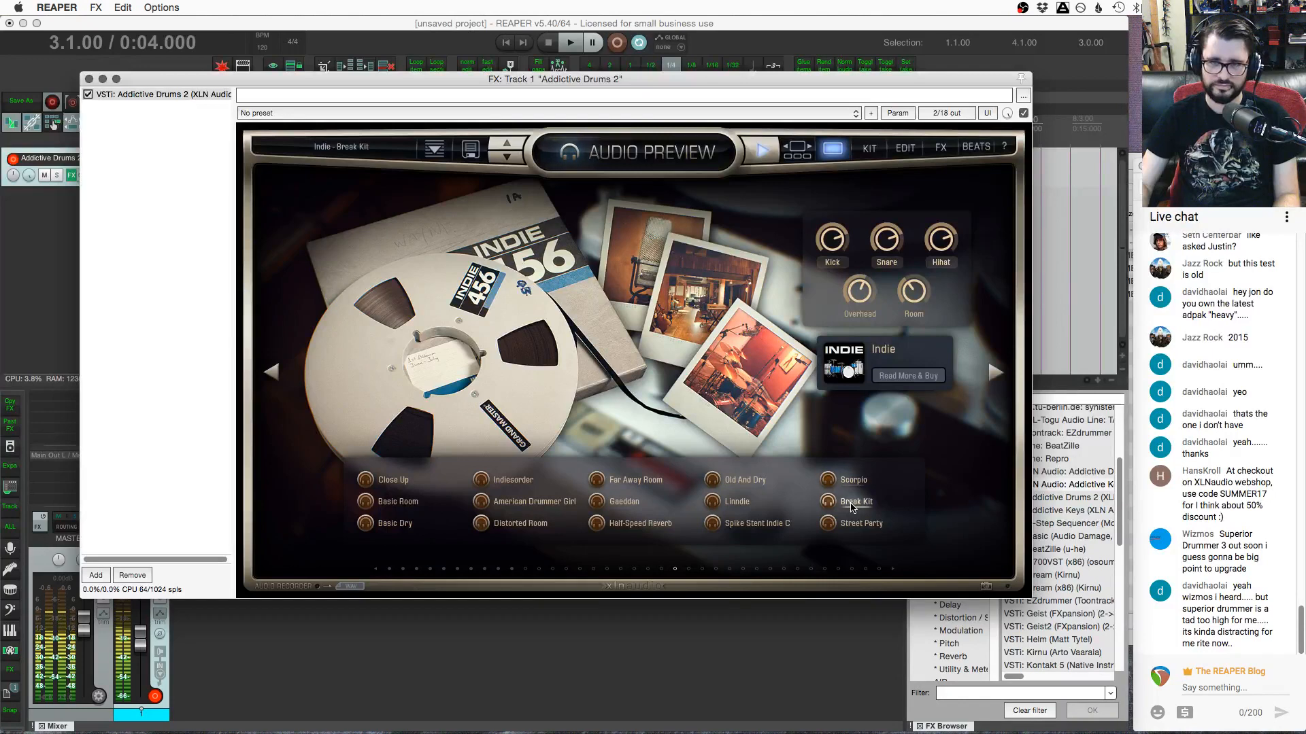
Open the Metal - Kit pack from the gallery and audition Unfaithful Devil, Lethal Injection, Metal Mayhem, Warm Metal and False Metal
left_click(802, 155)
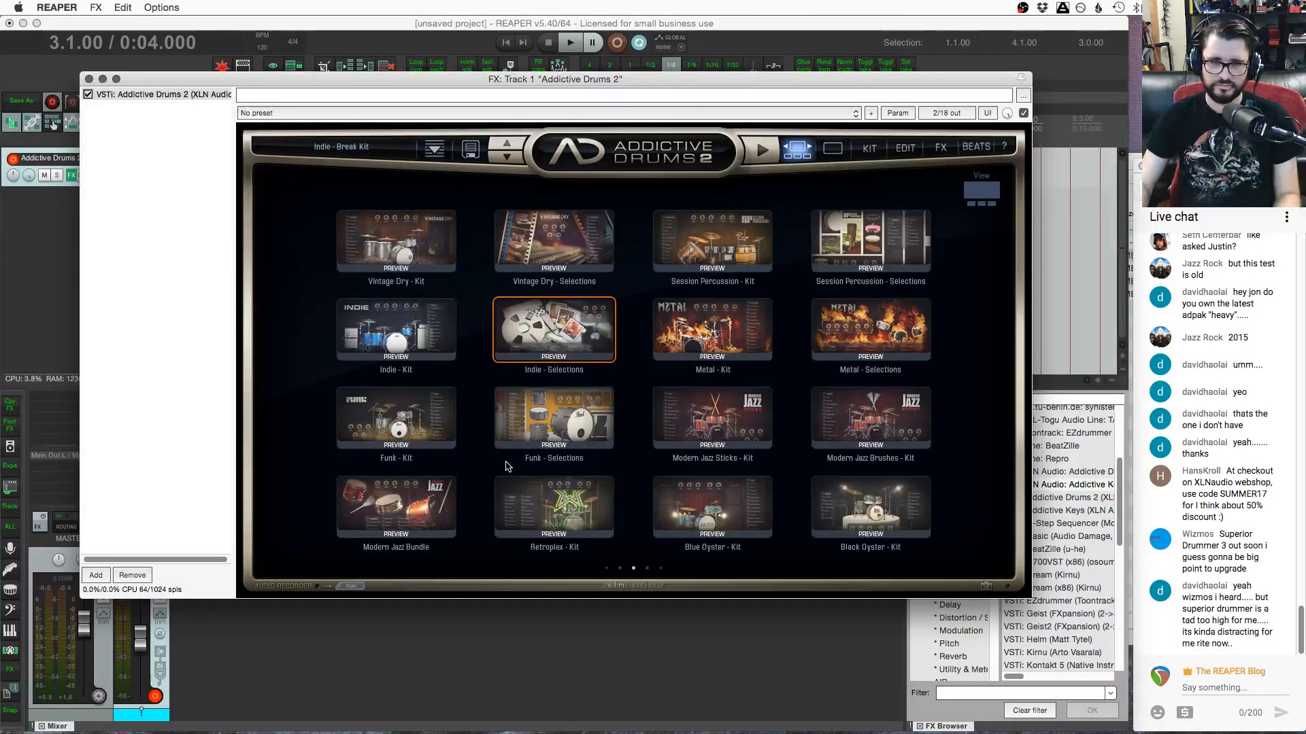
left_click(682, 353)
left_click(860, 206)
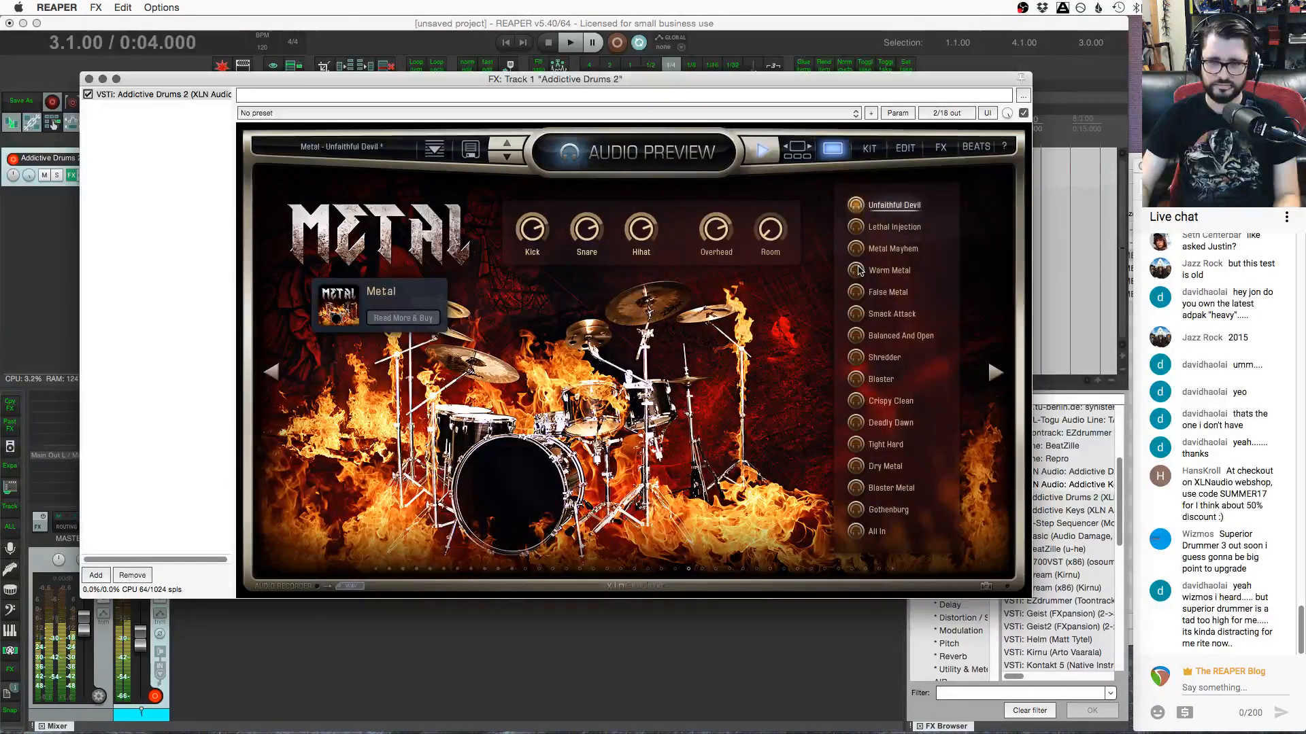
left_click(856, 227)
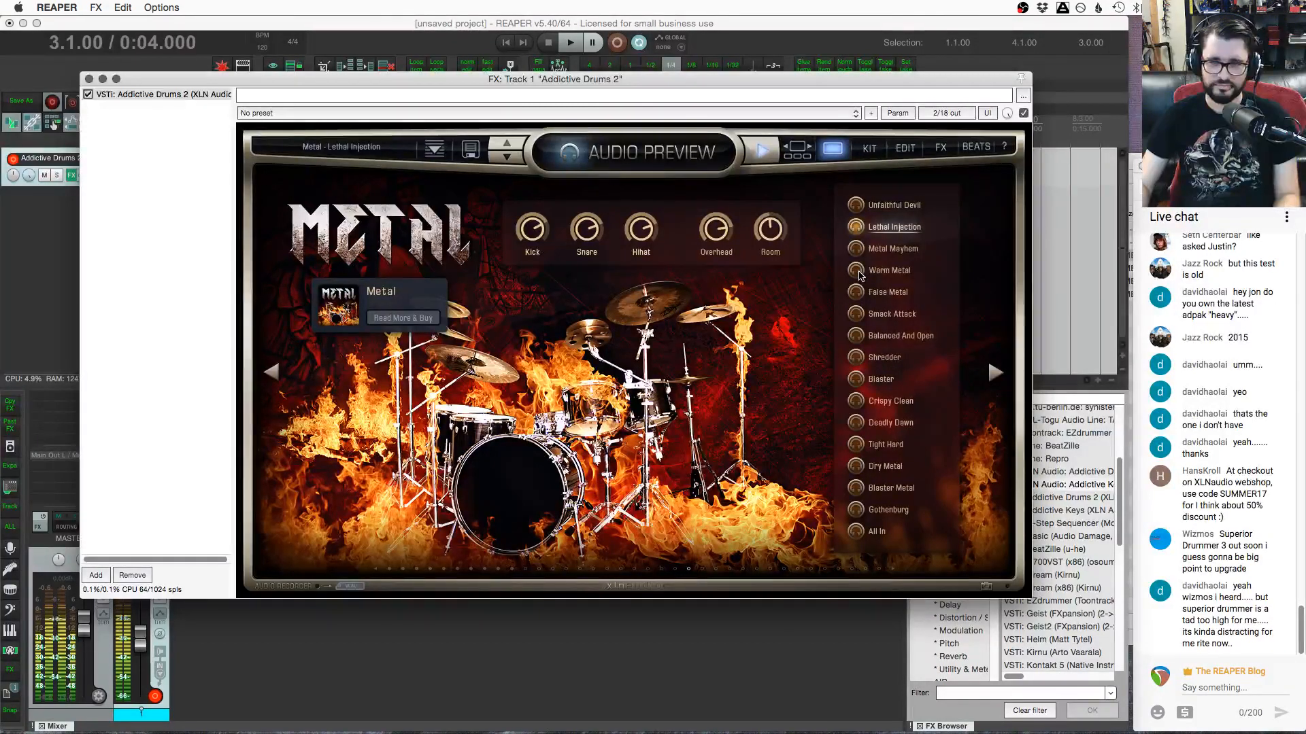
left_click(858, 249)
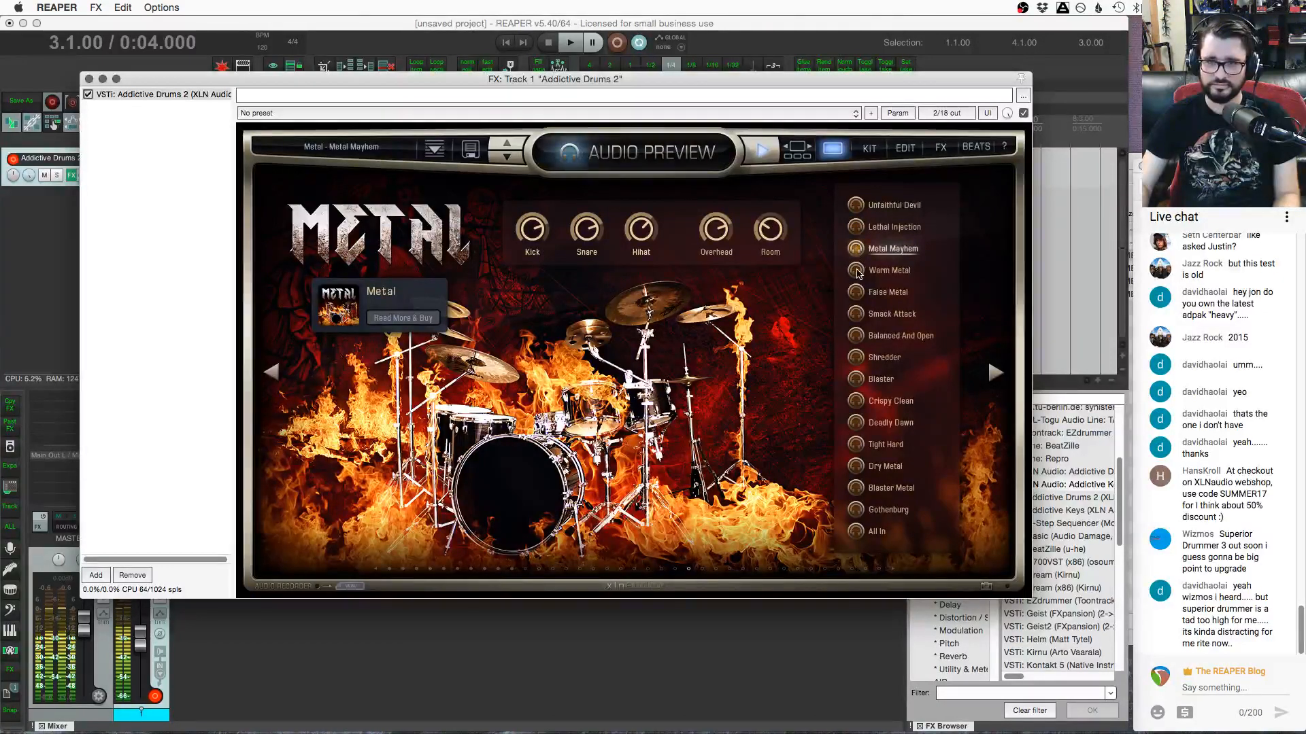
left_click(858, 270)
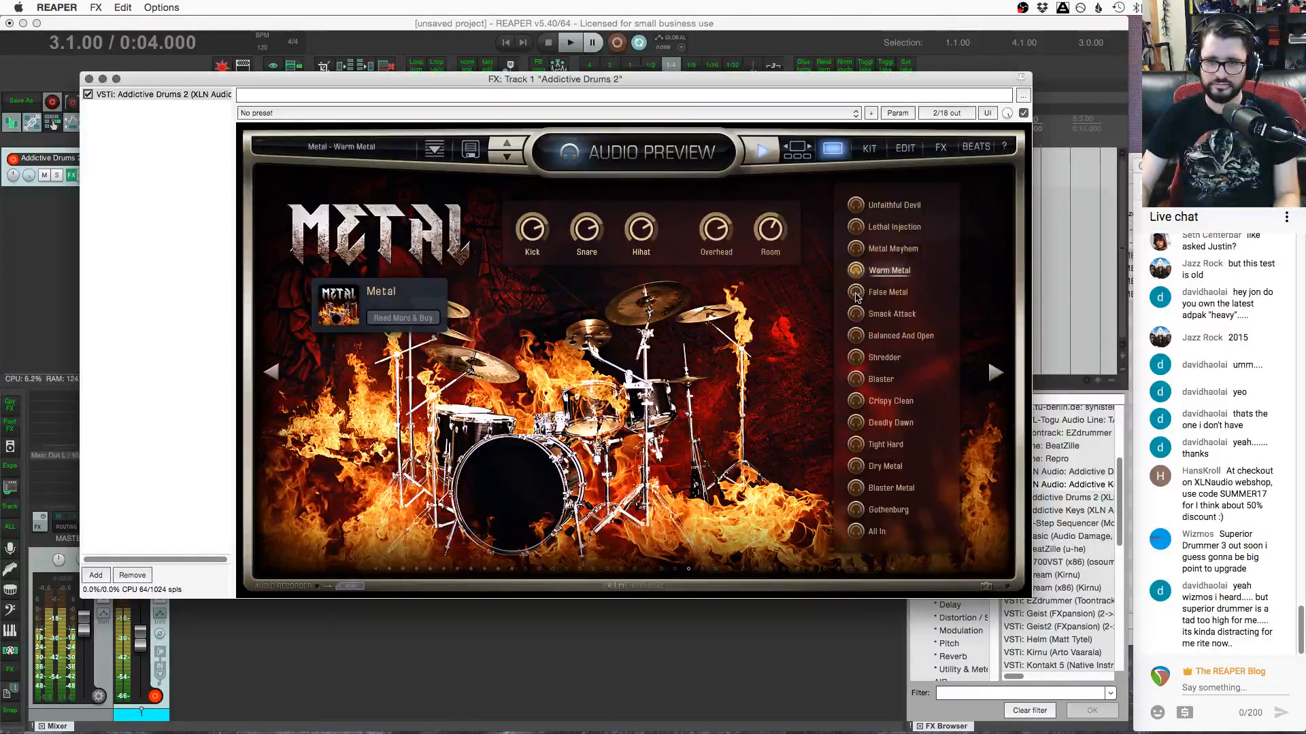
left_click(856, 294)
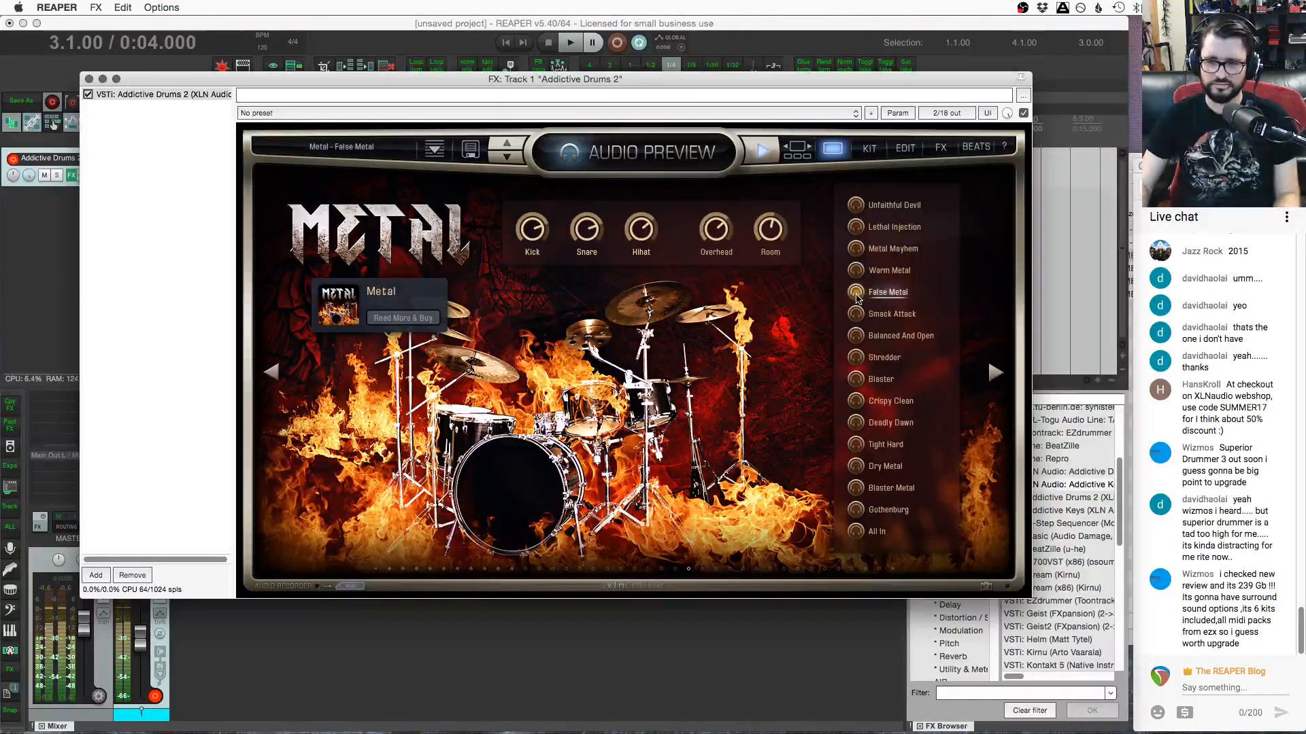
Audition the Metal presets Smack Attack, Balanced And Open, Shredder, Blaster and Crispy Clean
left_click(856, 312)
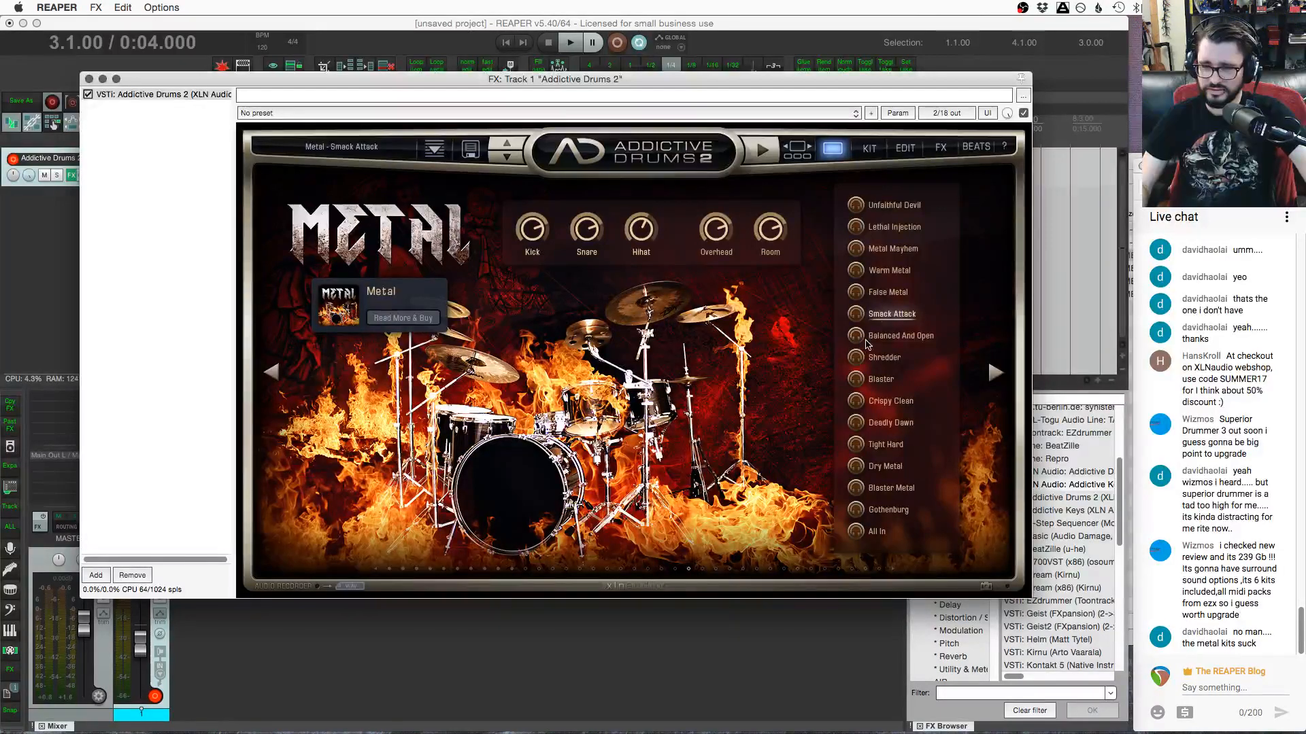
left_click(860, 320)
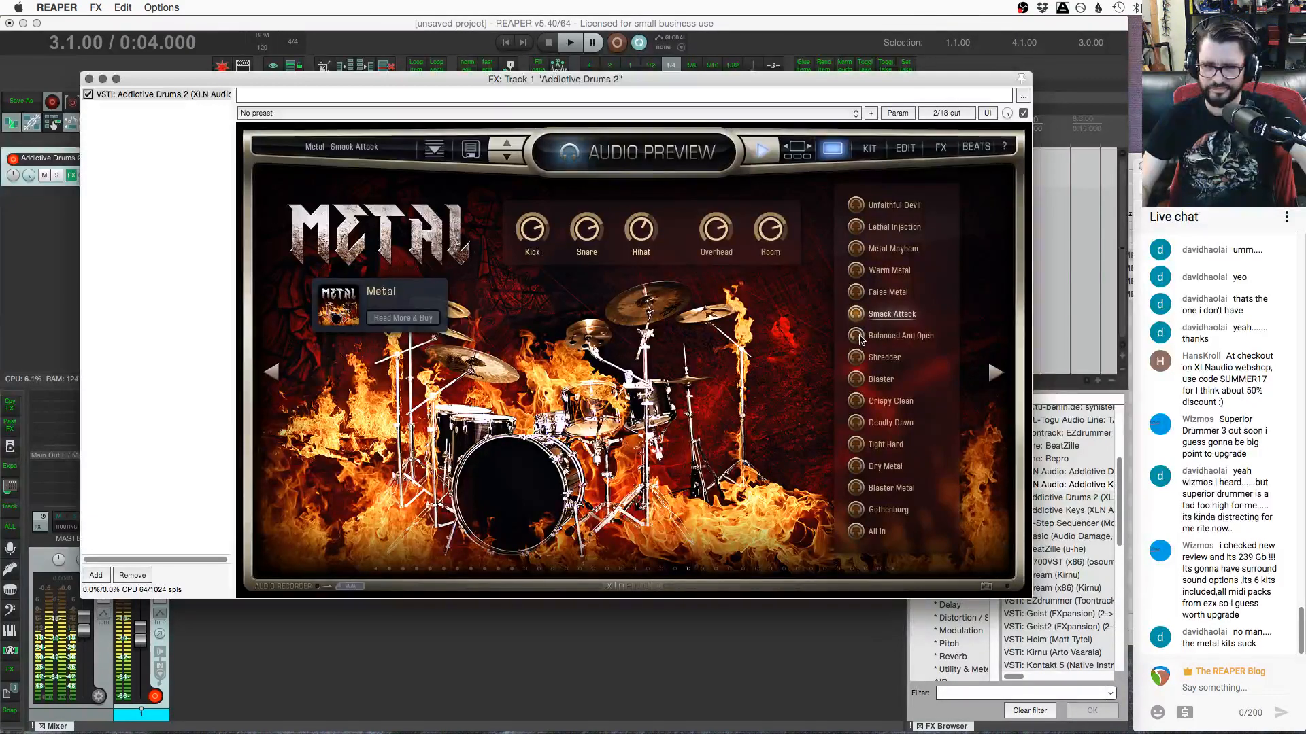
left_click(860, 340)
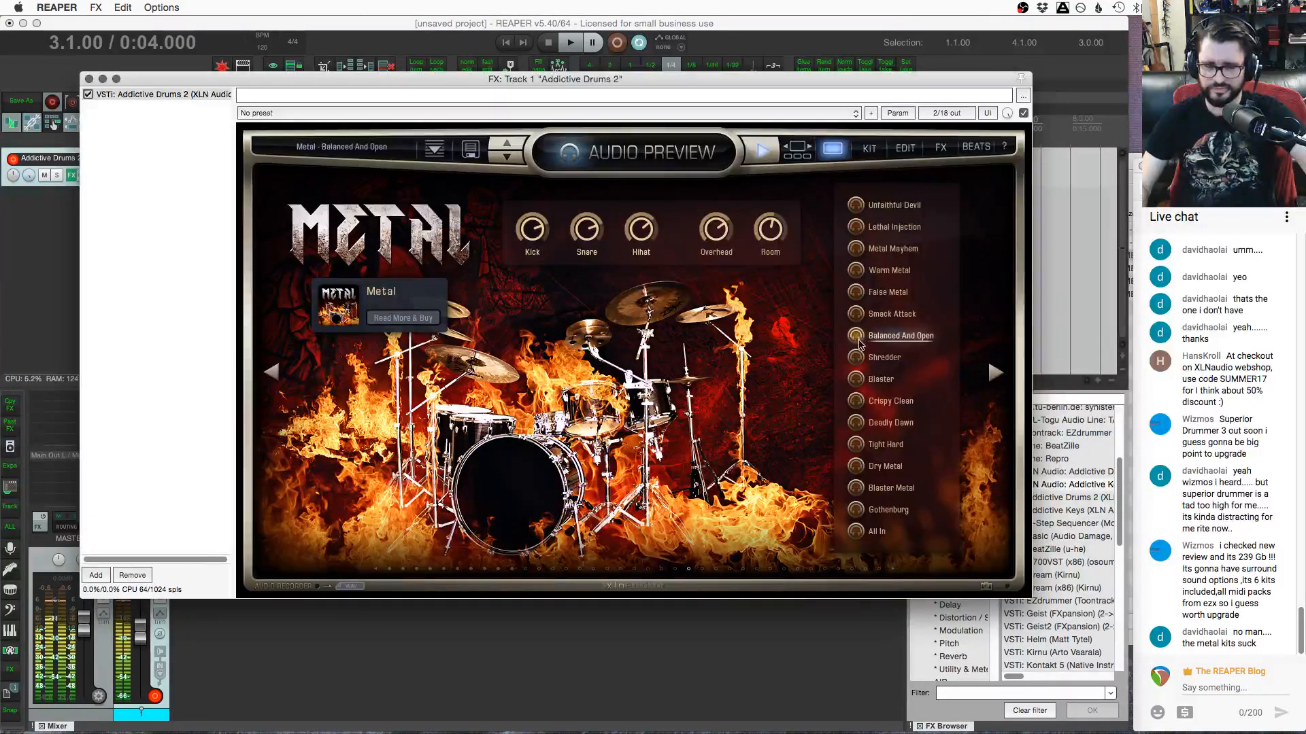
left_click(866, 360)
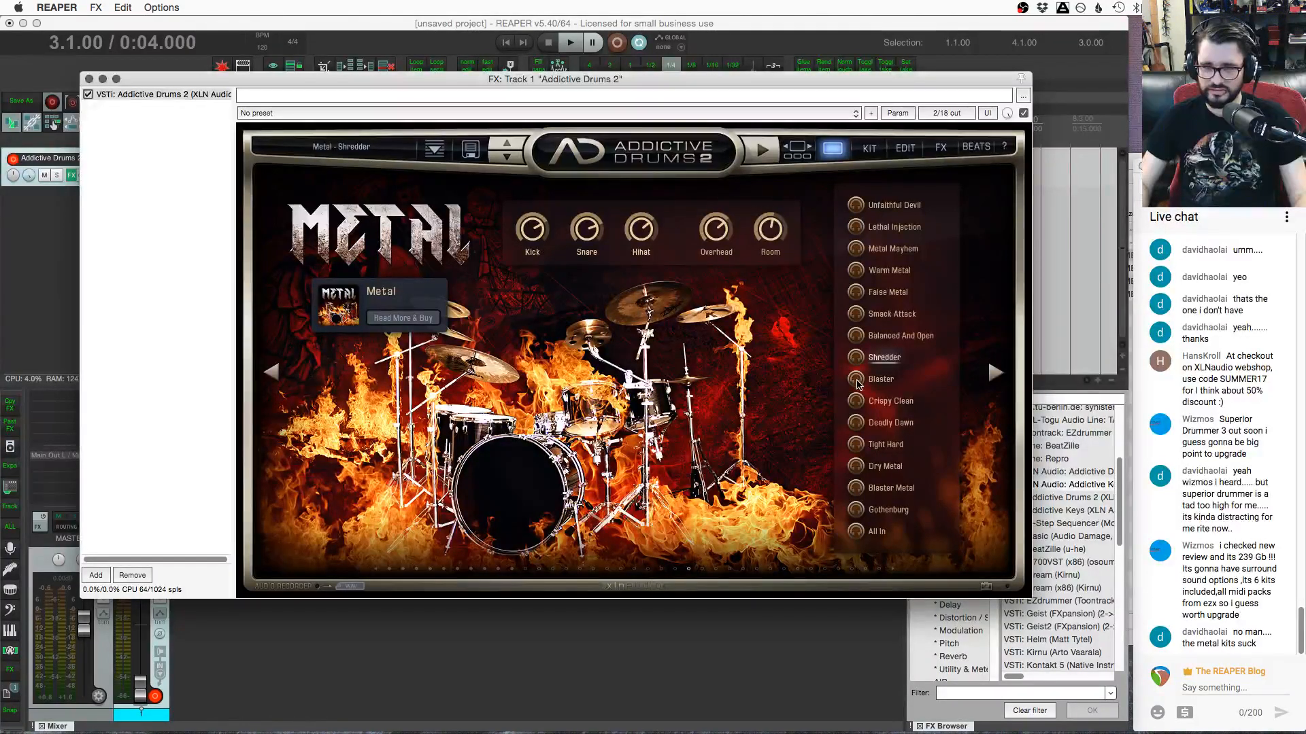
left_click(857, 381)
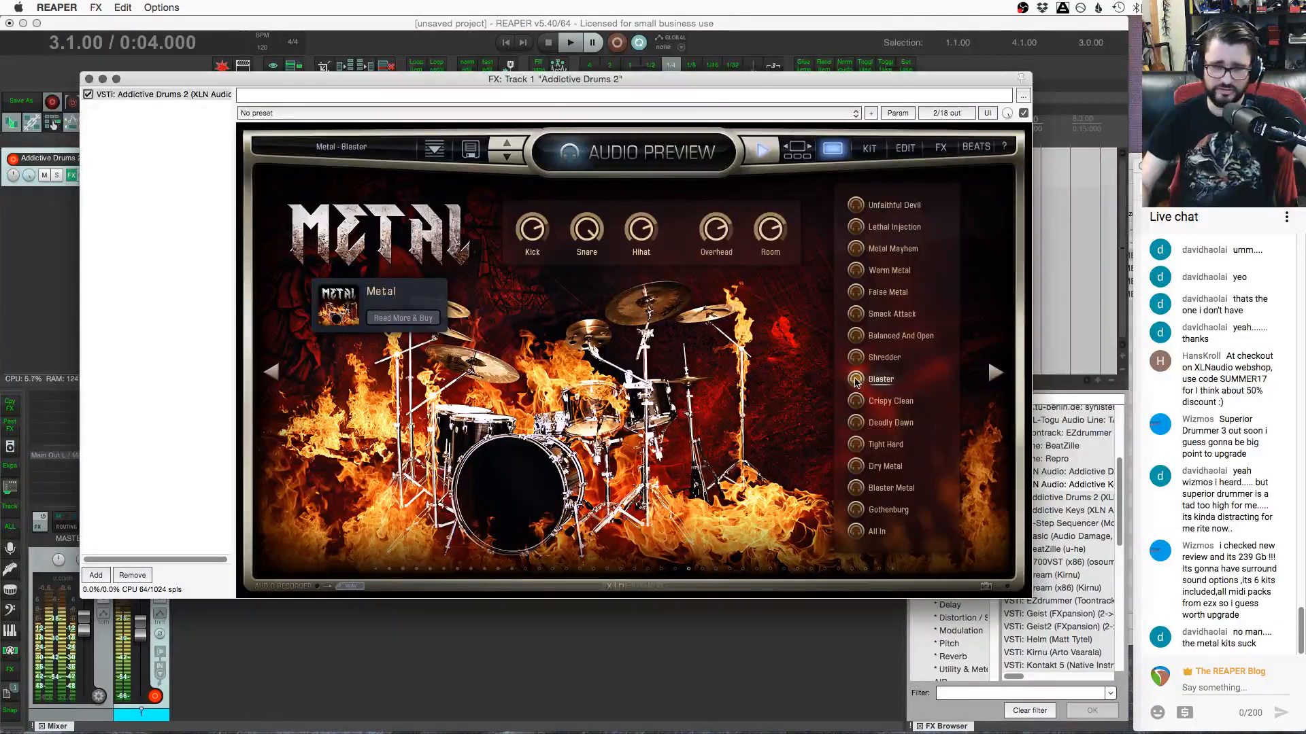
left_click(858, 402)
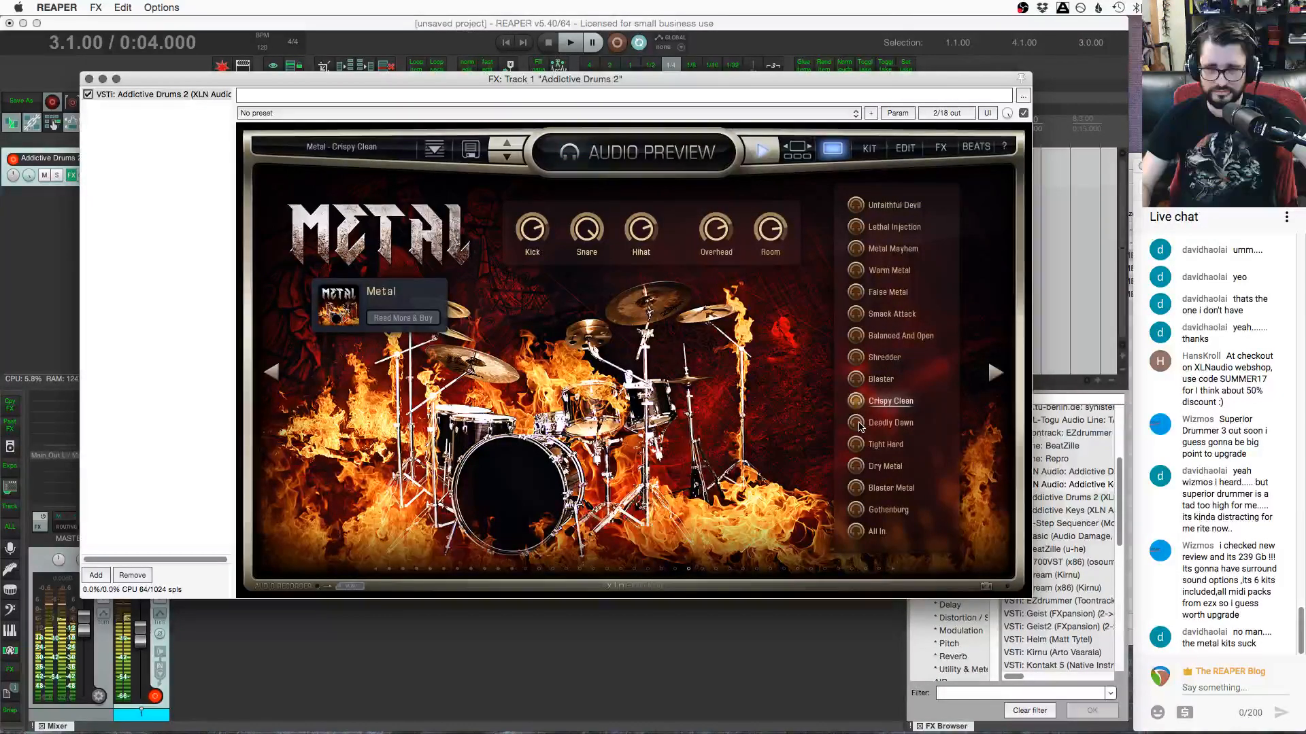
Audition the Metal presets Deadly Dawn, Tight Hard, Dry Metal, Blaster Metal, Gothenburg and All In
left_click(859, 426)
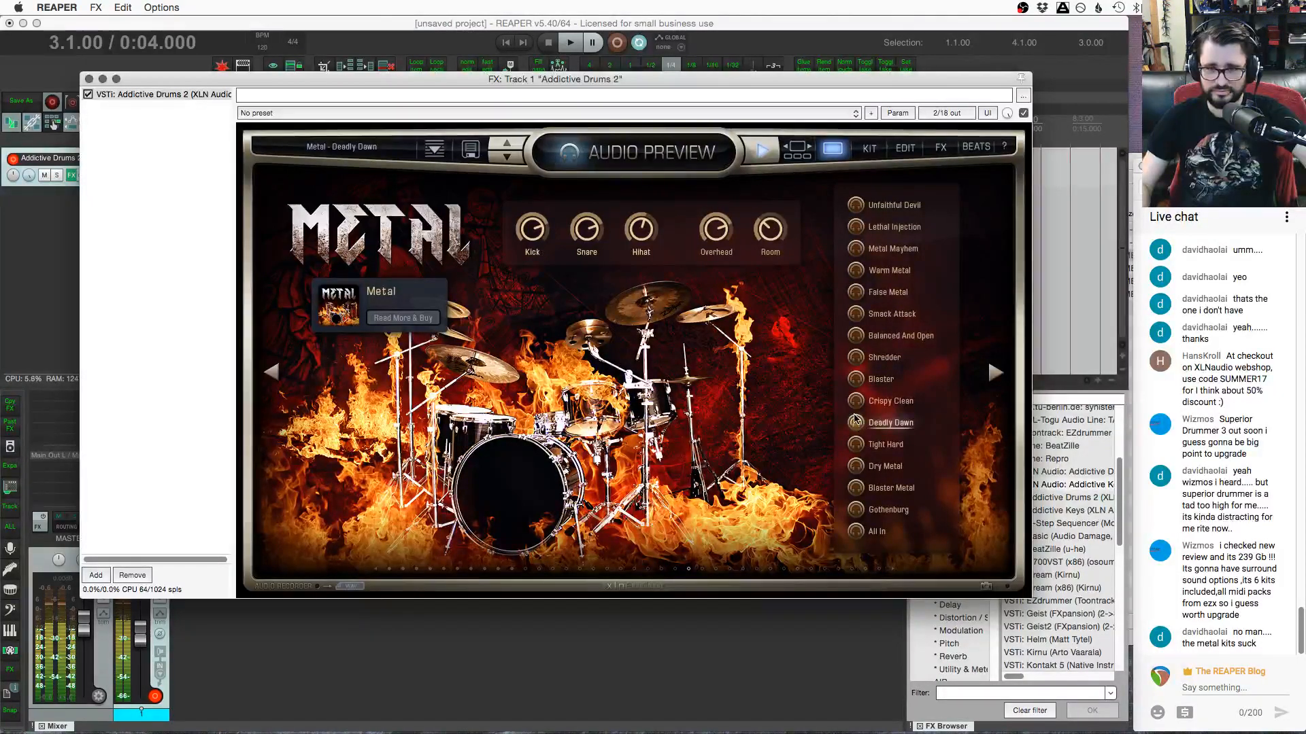
left_click(860, 446)
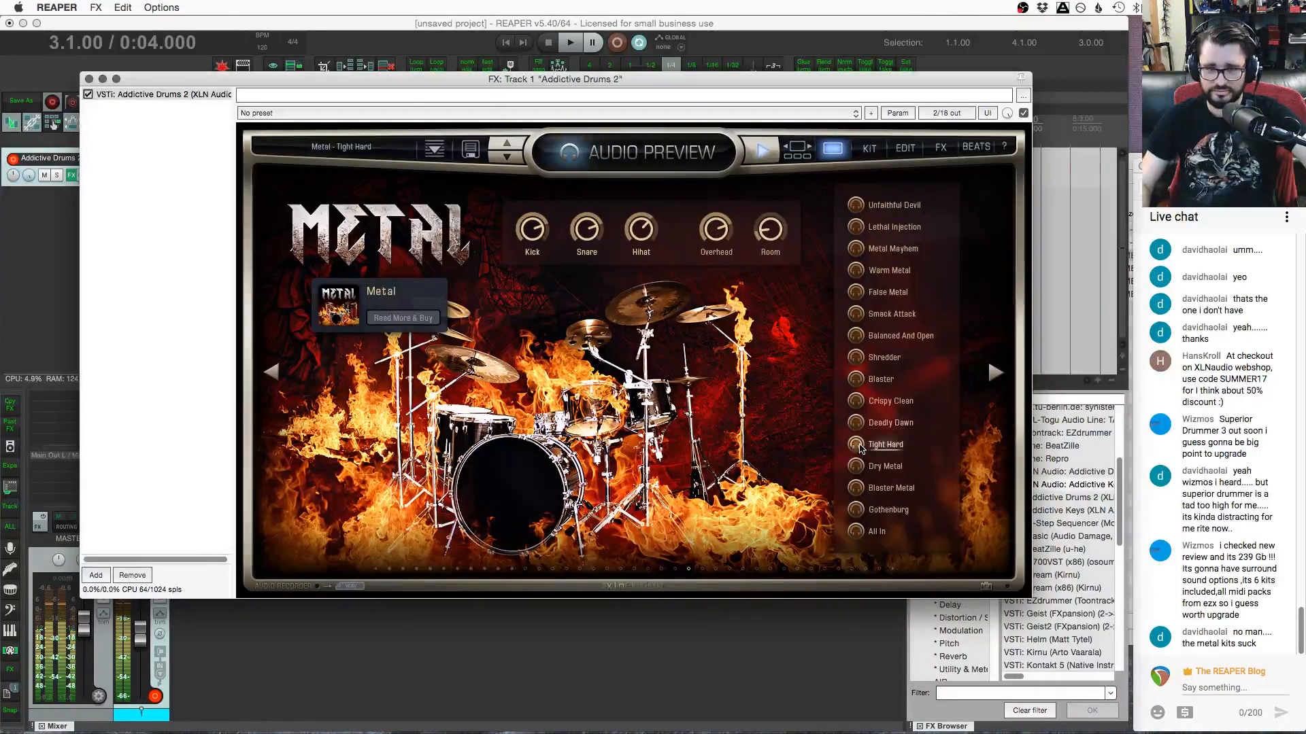
left_click(861, 469)
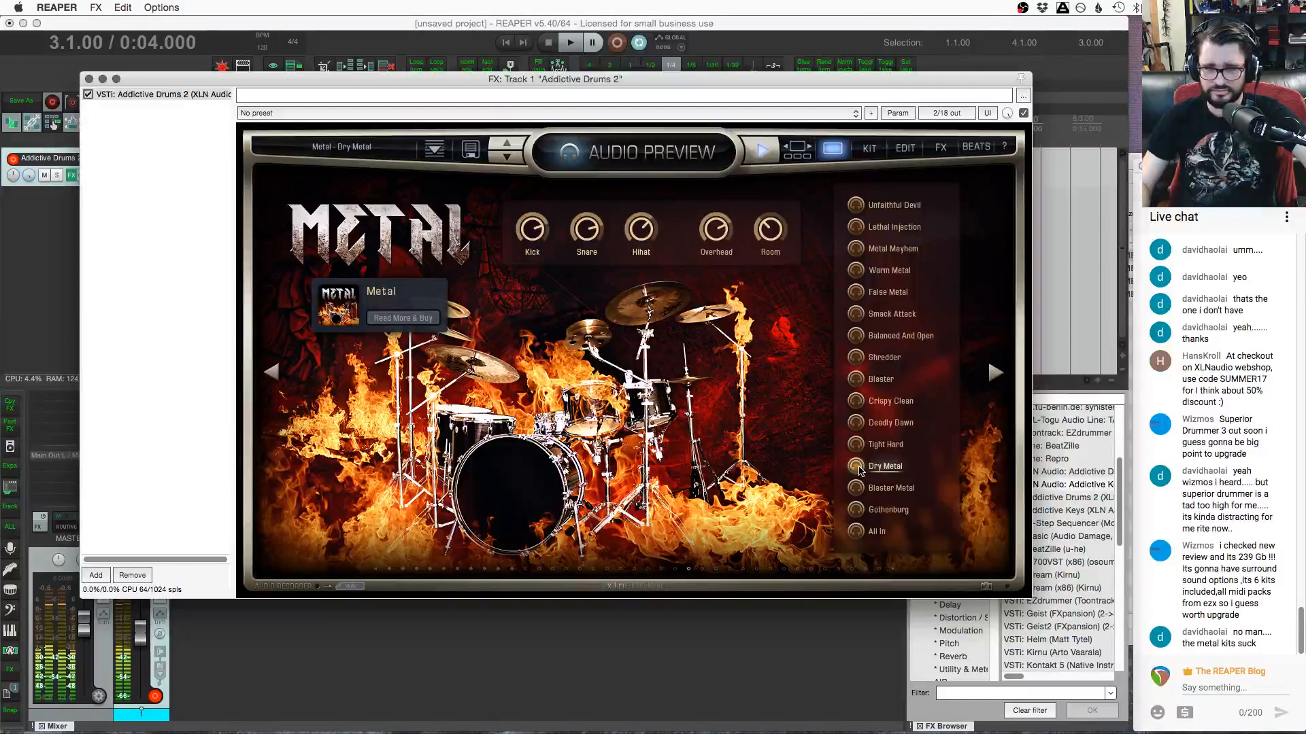
left_click(857, 489)
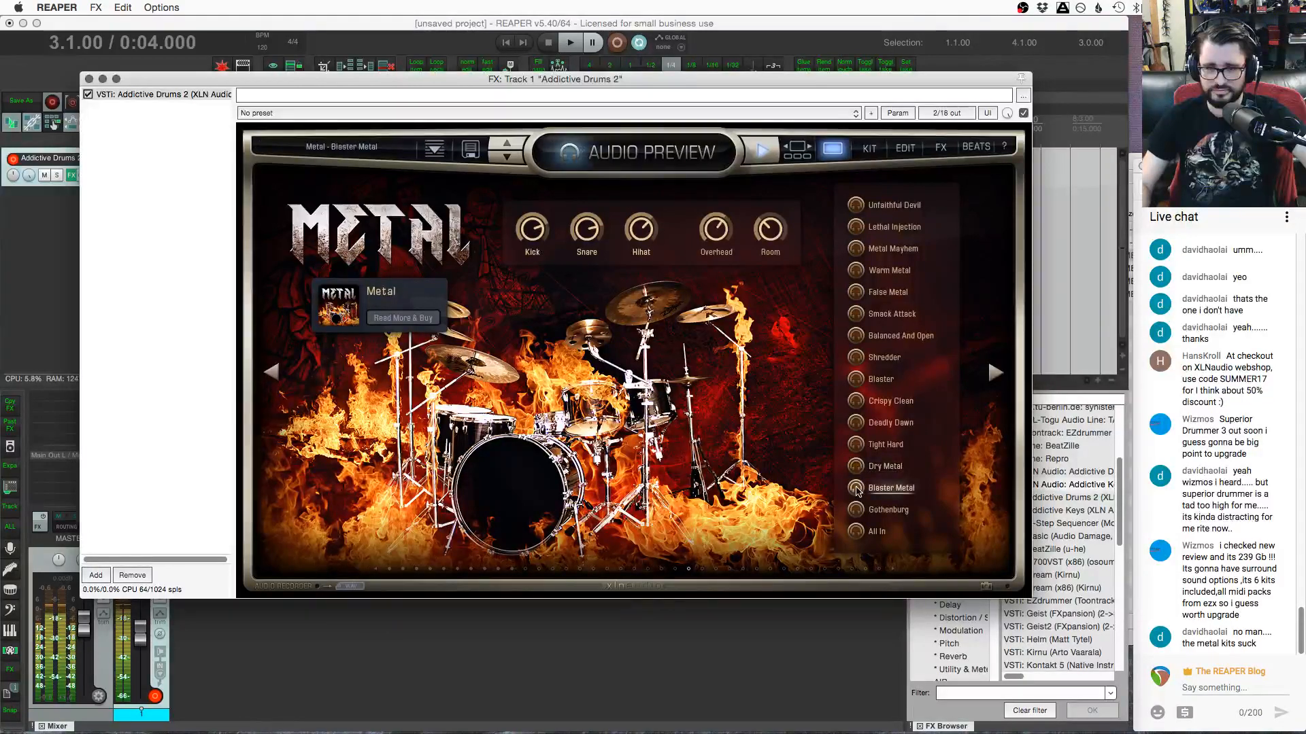
left_click(858, 511)
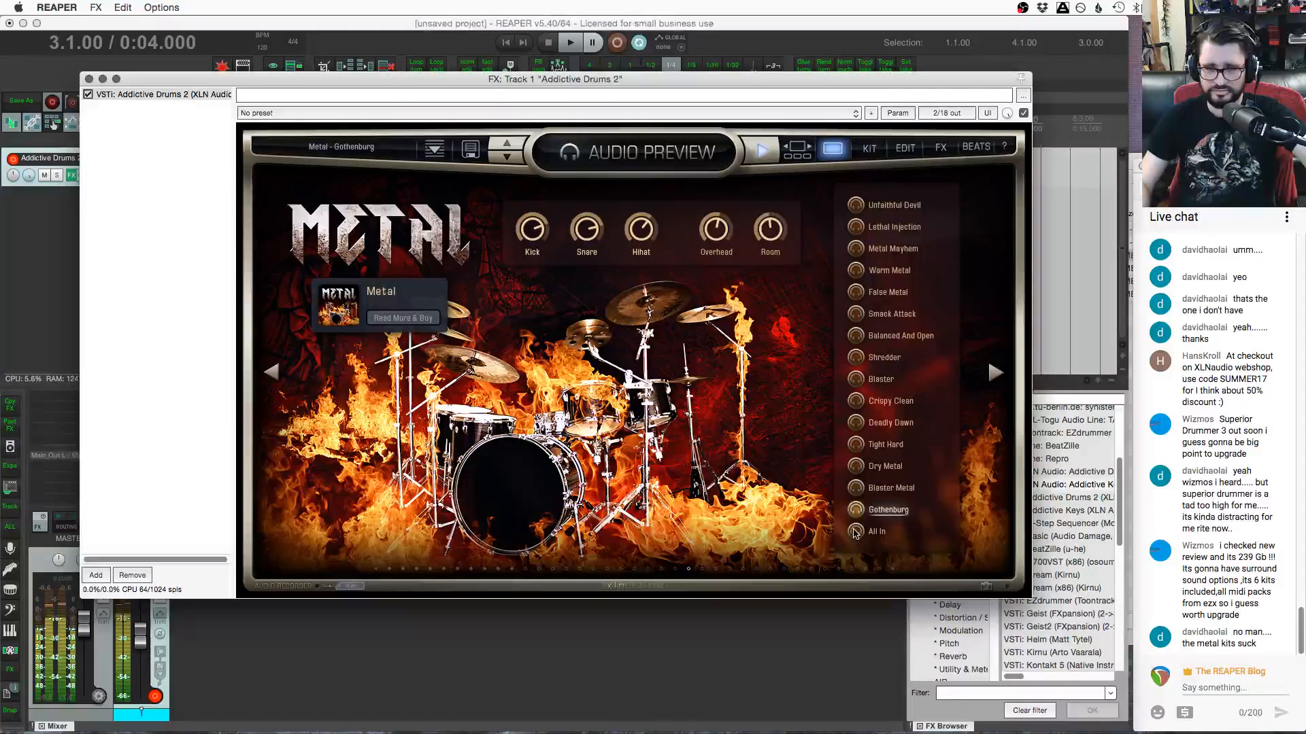
left_click(856, 533)
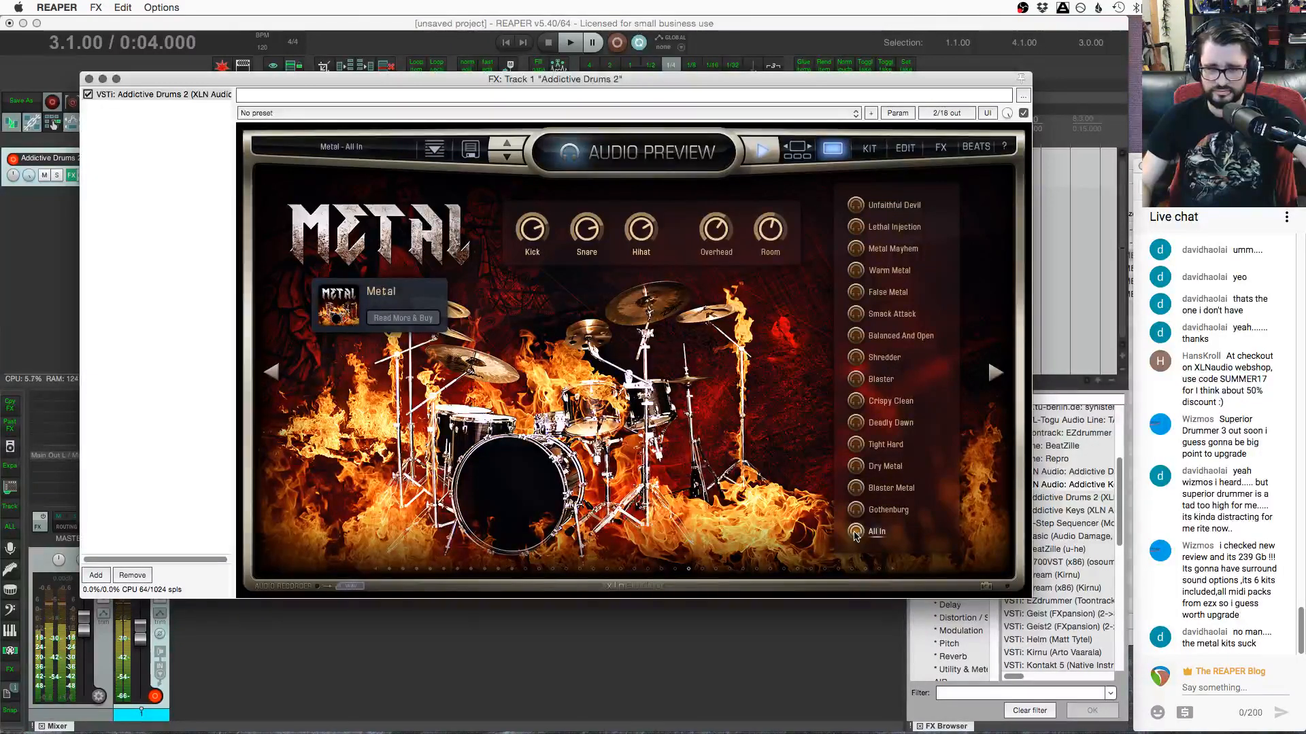
Open the Funk - Selections pack from the gallery and audition Crisp And Funky, Full Rich, Slight Dist and Roomy Attack
left_click(797, 150)
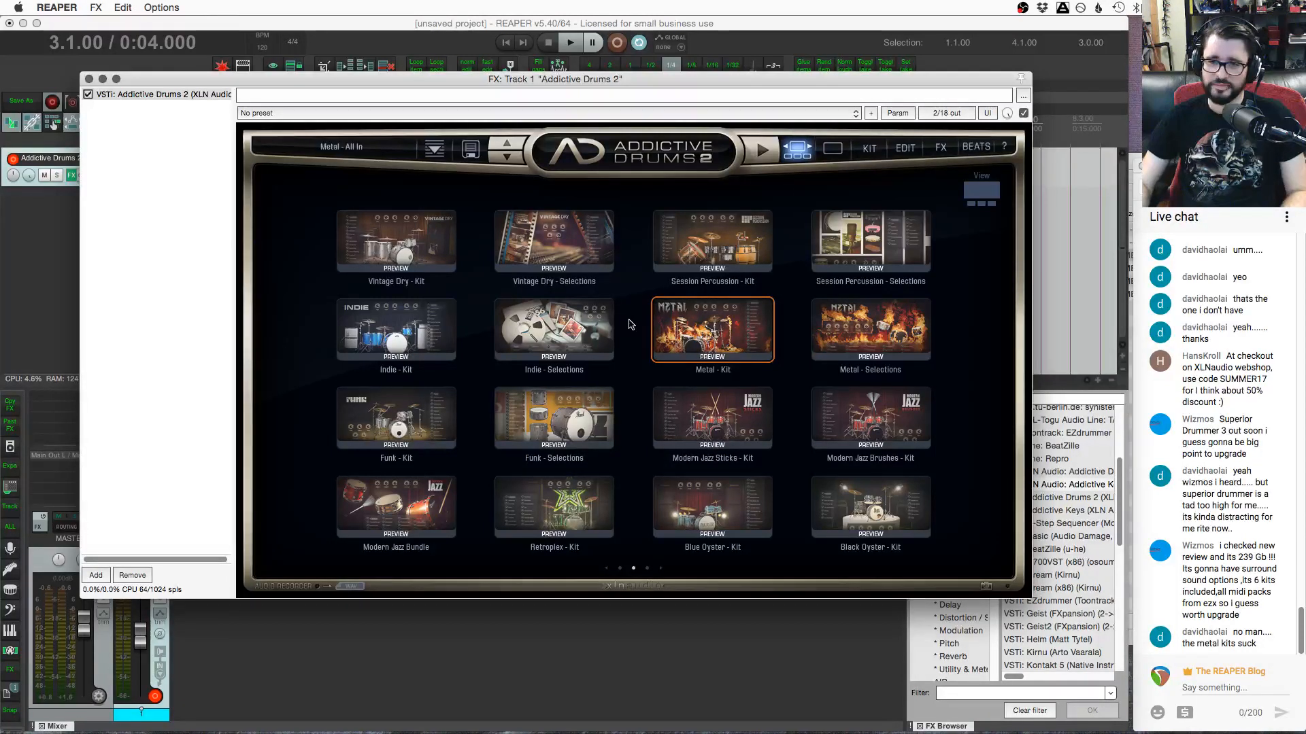
left_click(561, 411)
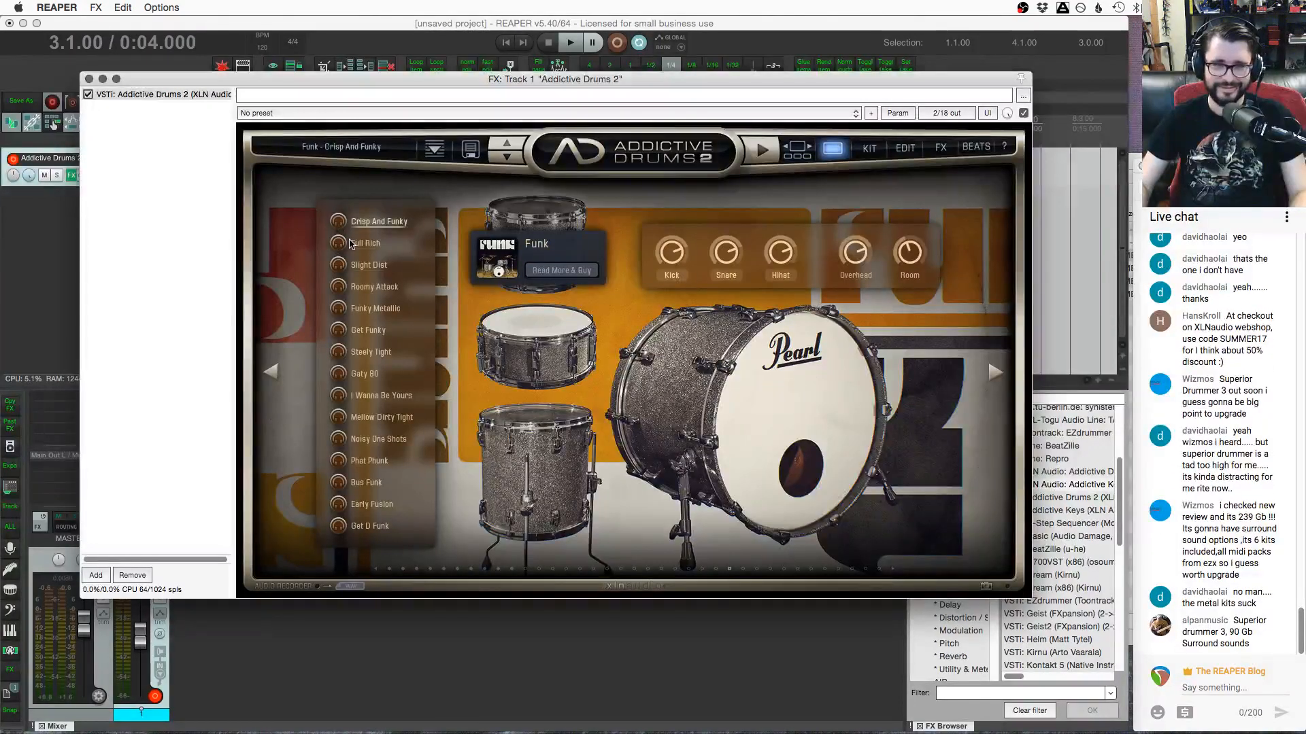
left_click(338, 221)
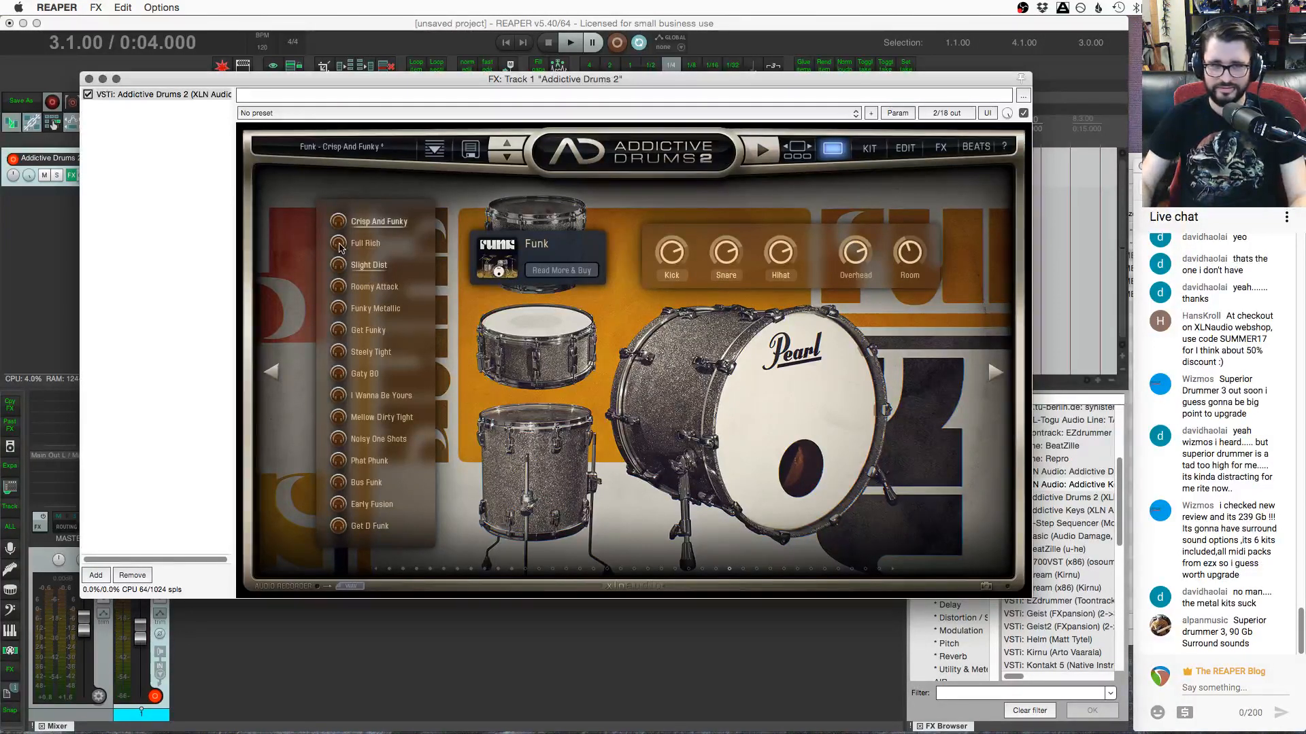
left_click(360, 243)
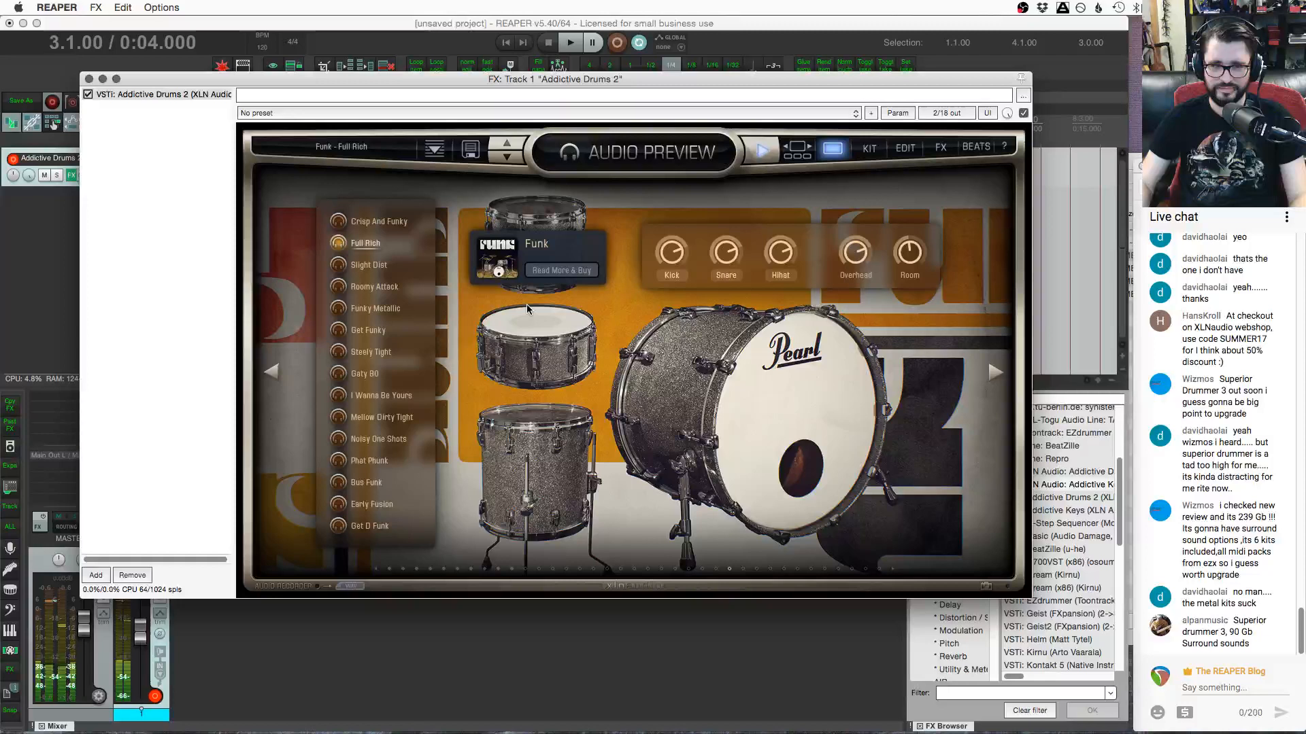
left_click(351, 268)
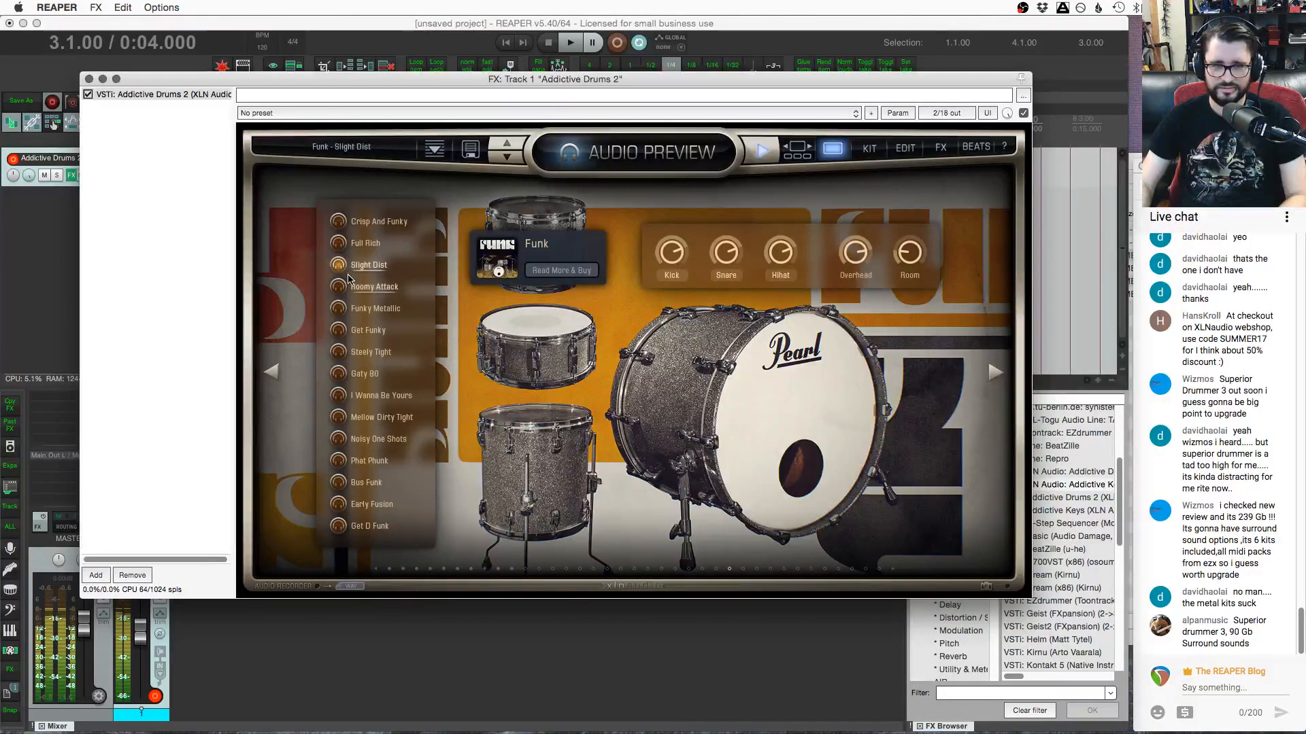
left_click(345, 288)
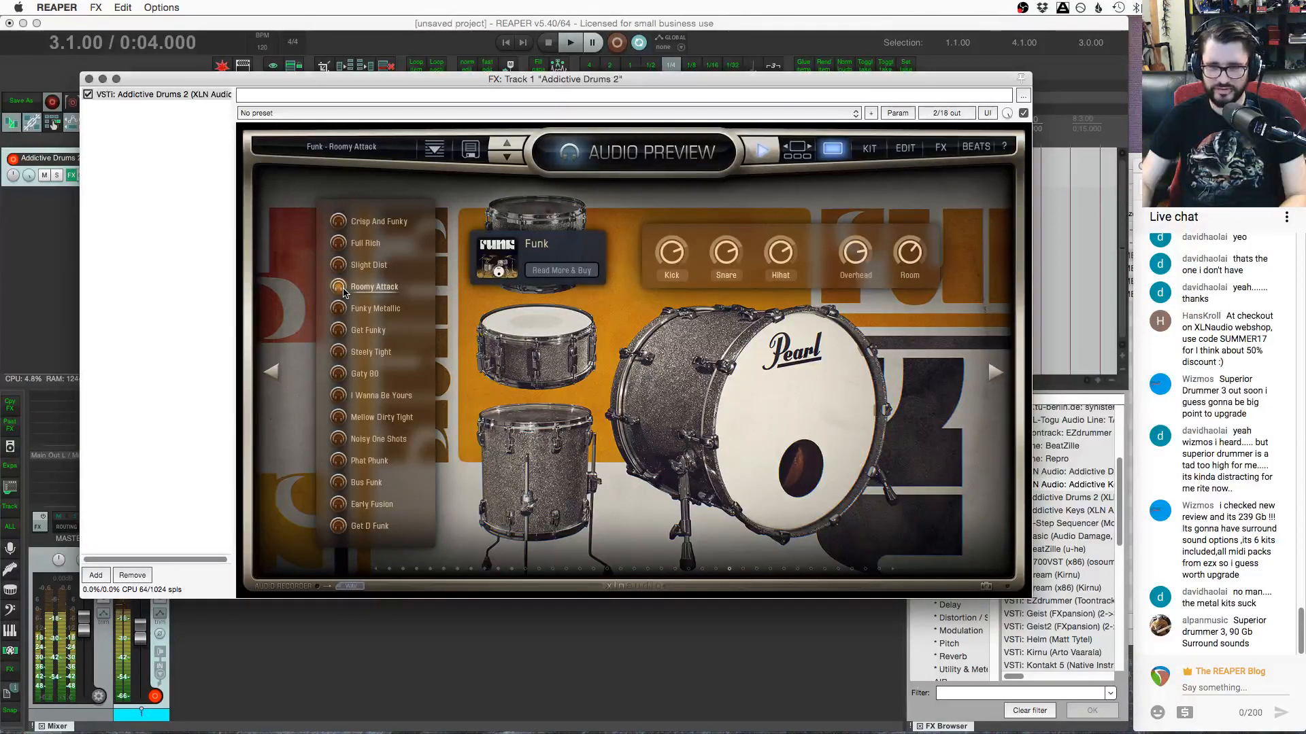
Audition the Funk presets Funky Metallic, Get Funky, Gaty 80, I Wanna Be Yours and Mellow Dirty Tight
left_click(347, 310)
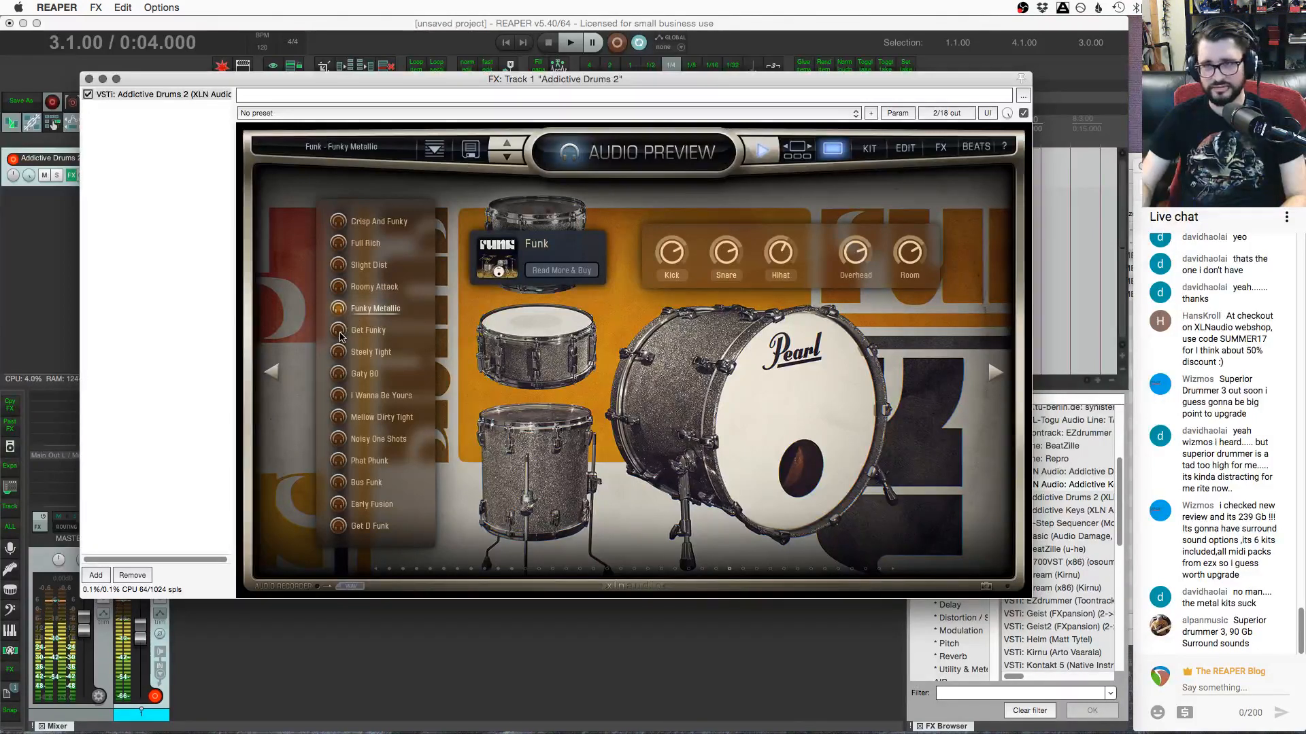
left_click(341, 332)
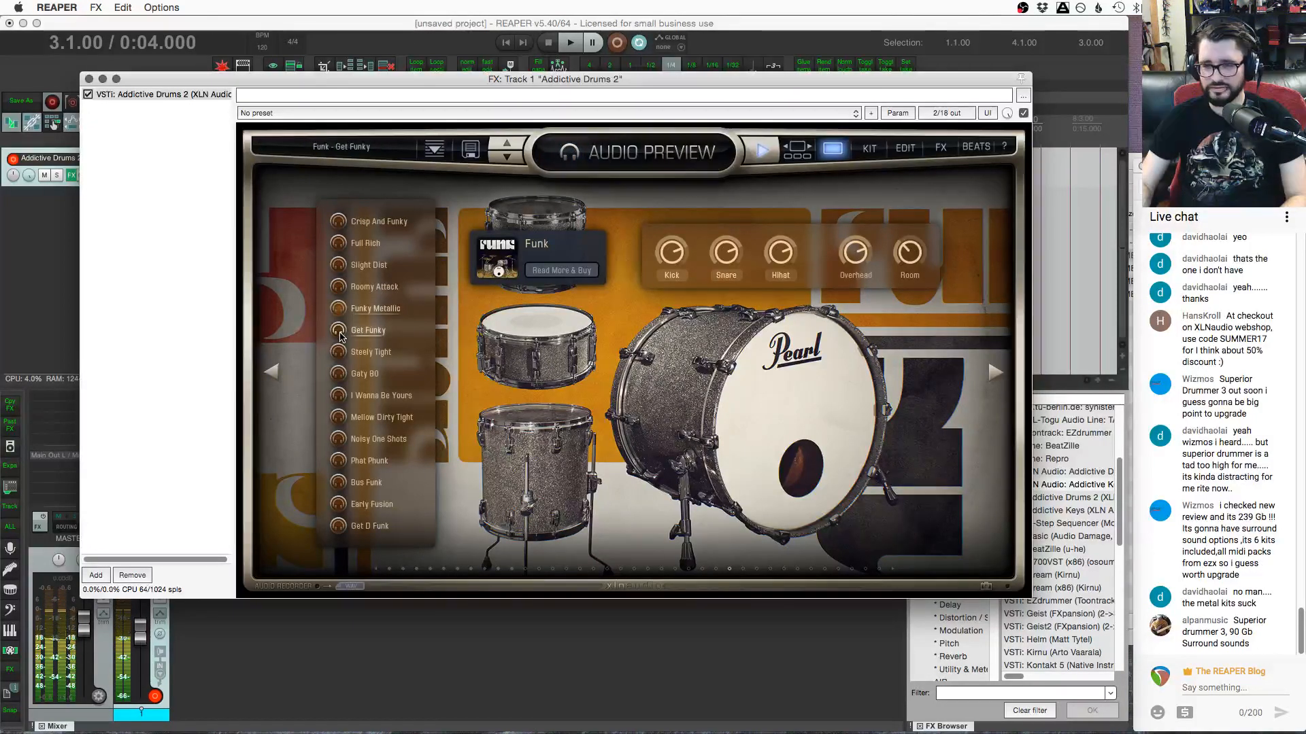
left_click(343, 376)
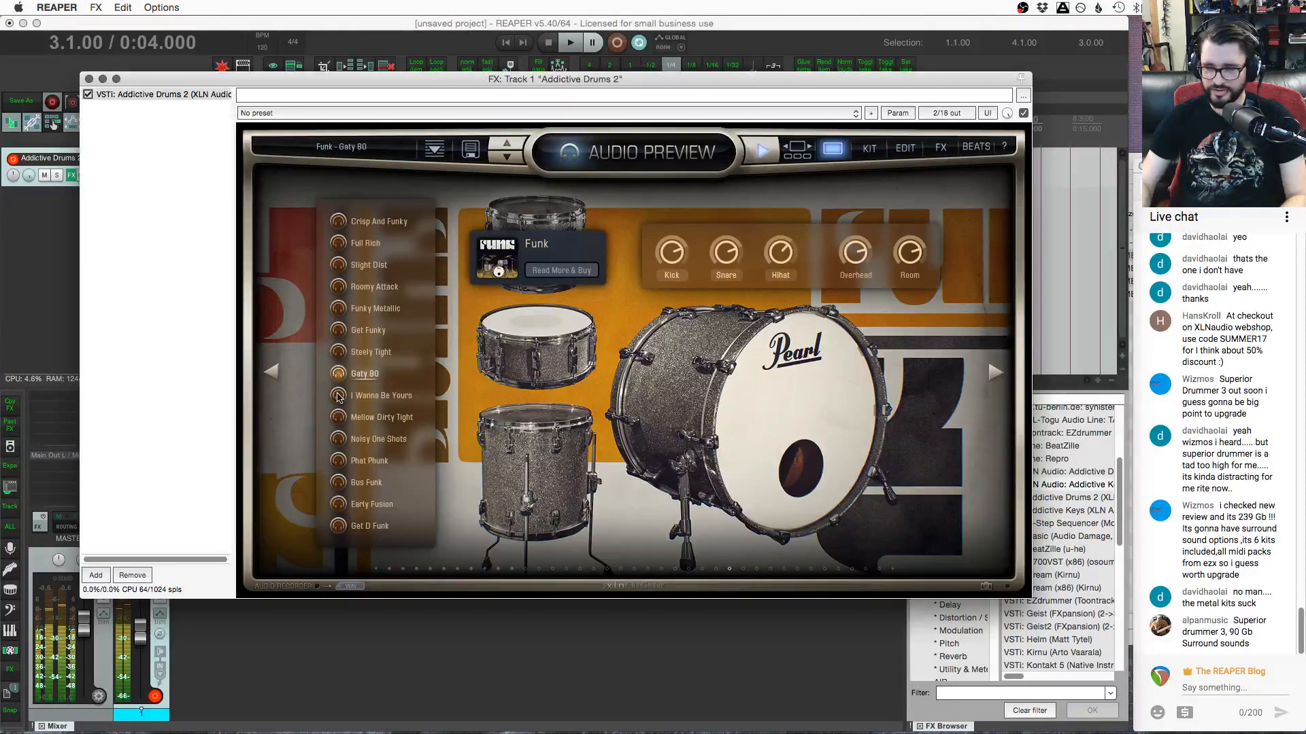
left_click(338, 397)
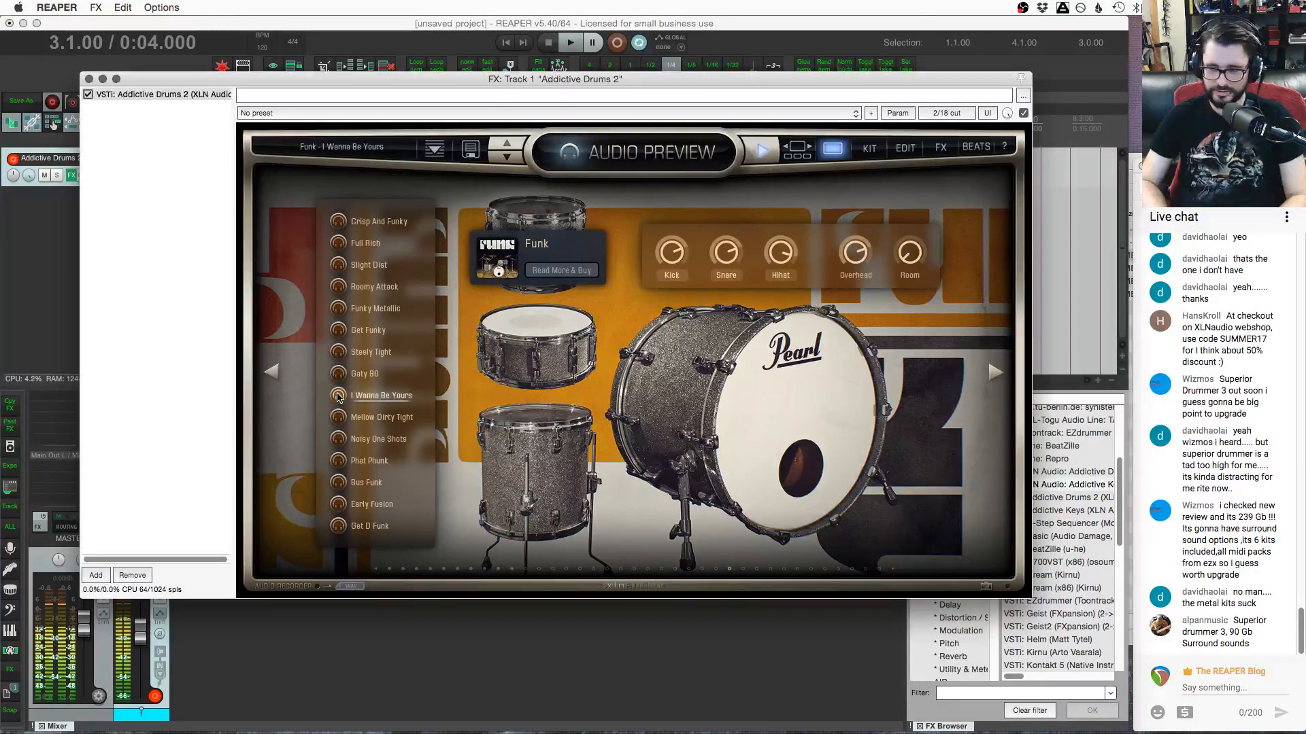
left_click(338, 419)
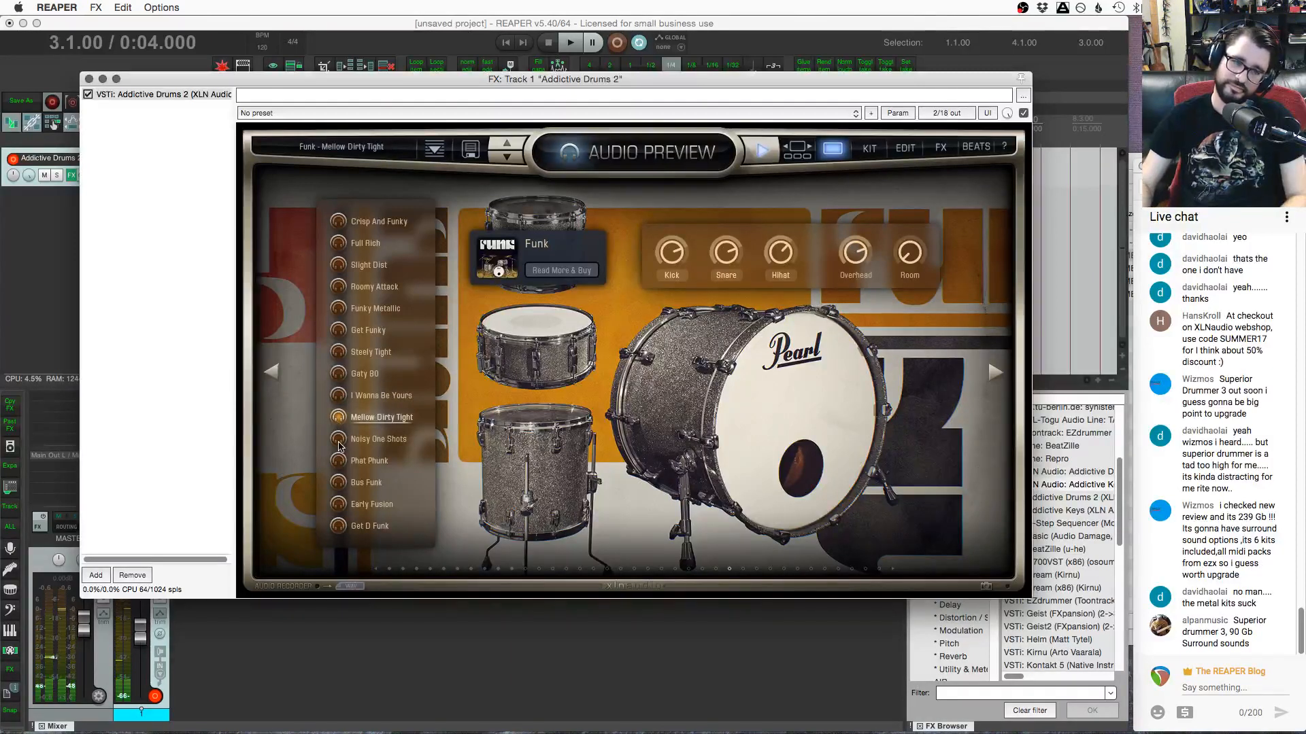
Audition the Funk presets Noisy One Shots, Phat Phunk, Bus Funk, Early Fusion and Get D Funk
left_click(339, 440)
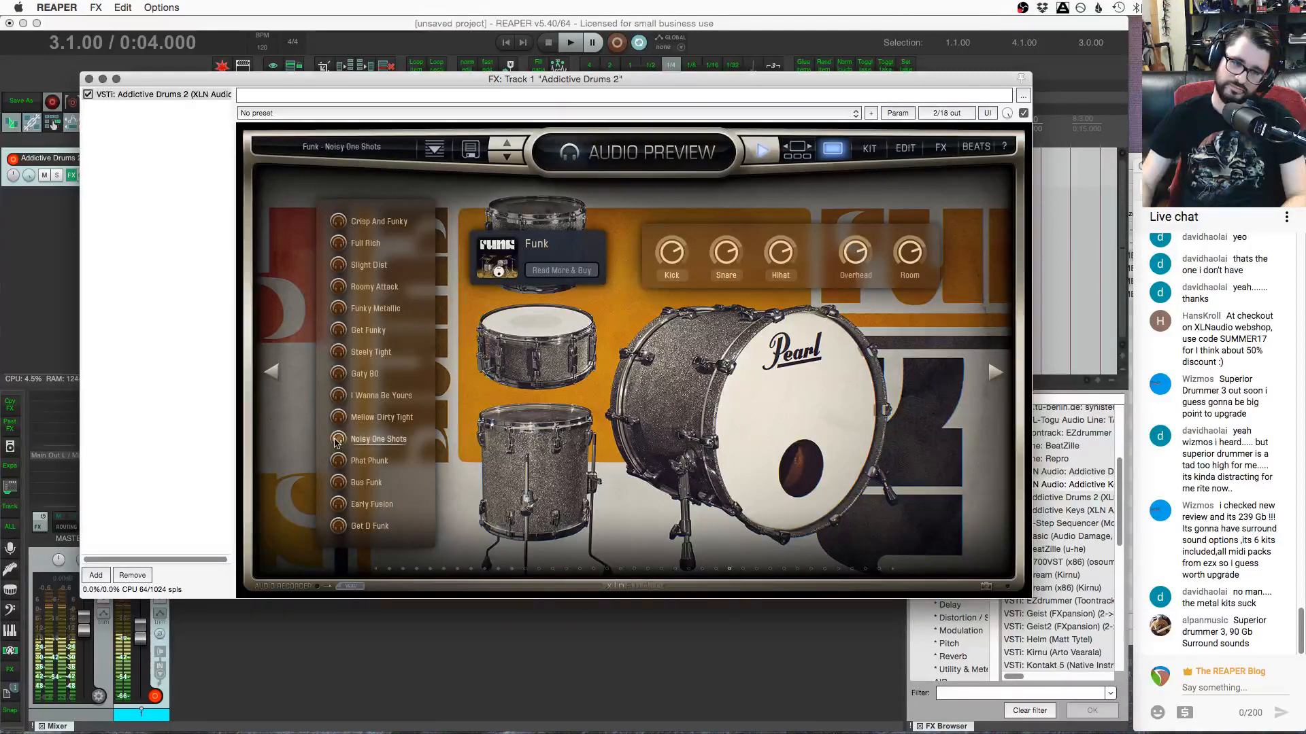
left_click(338, 462)
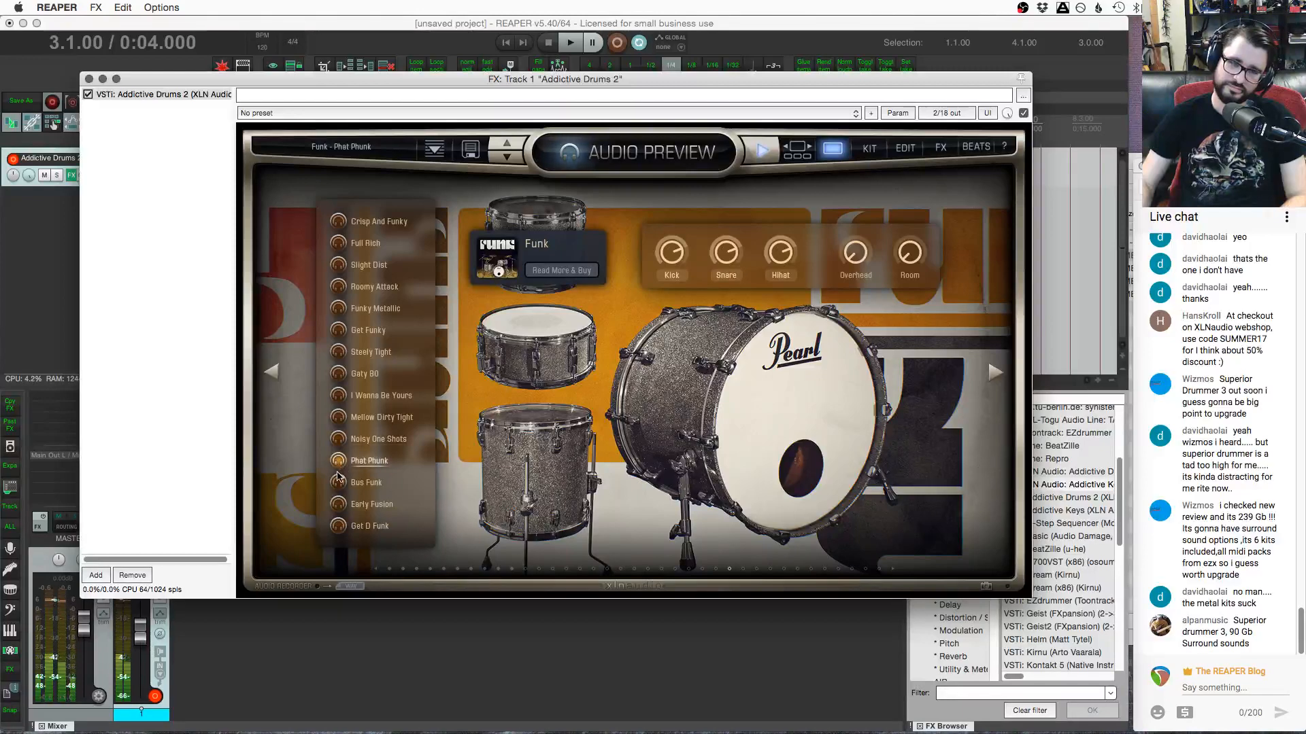
left_click(338, 483)
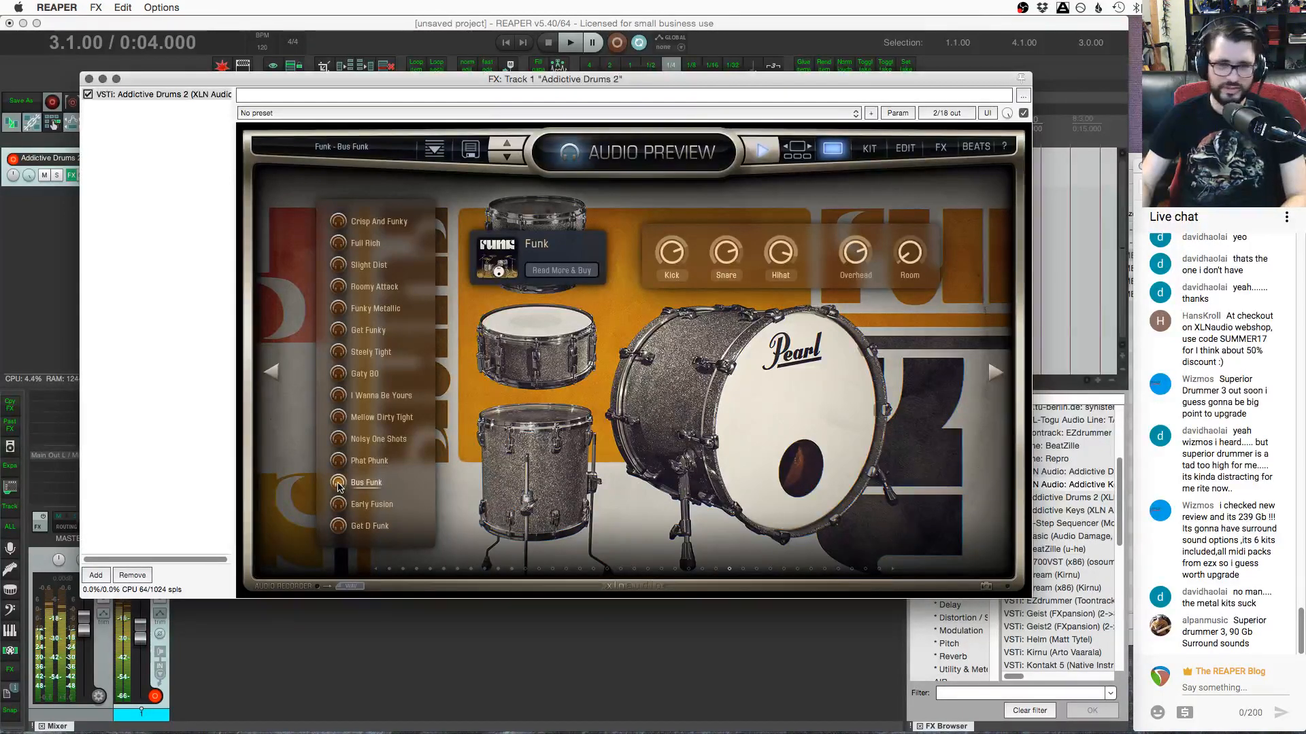
left_click(368, 506)
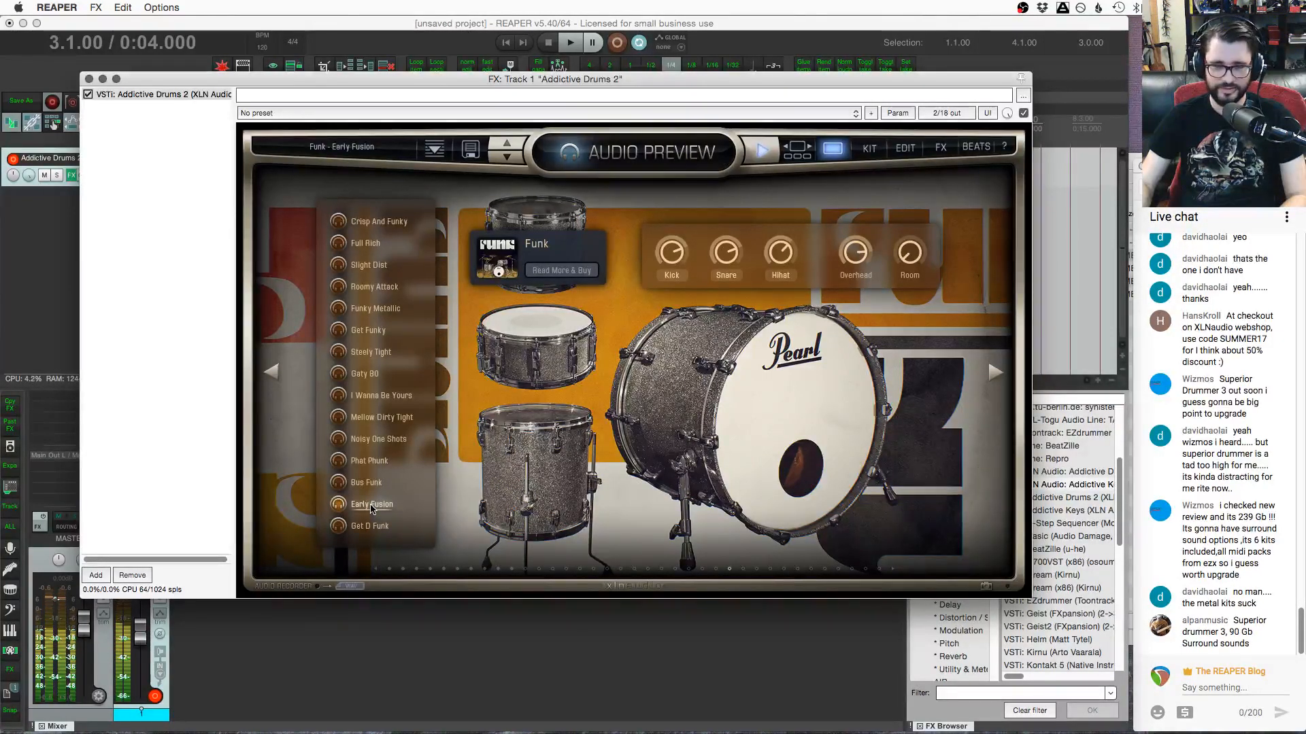
left_click(355, 523)
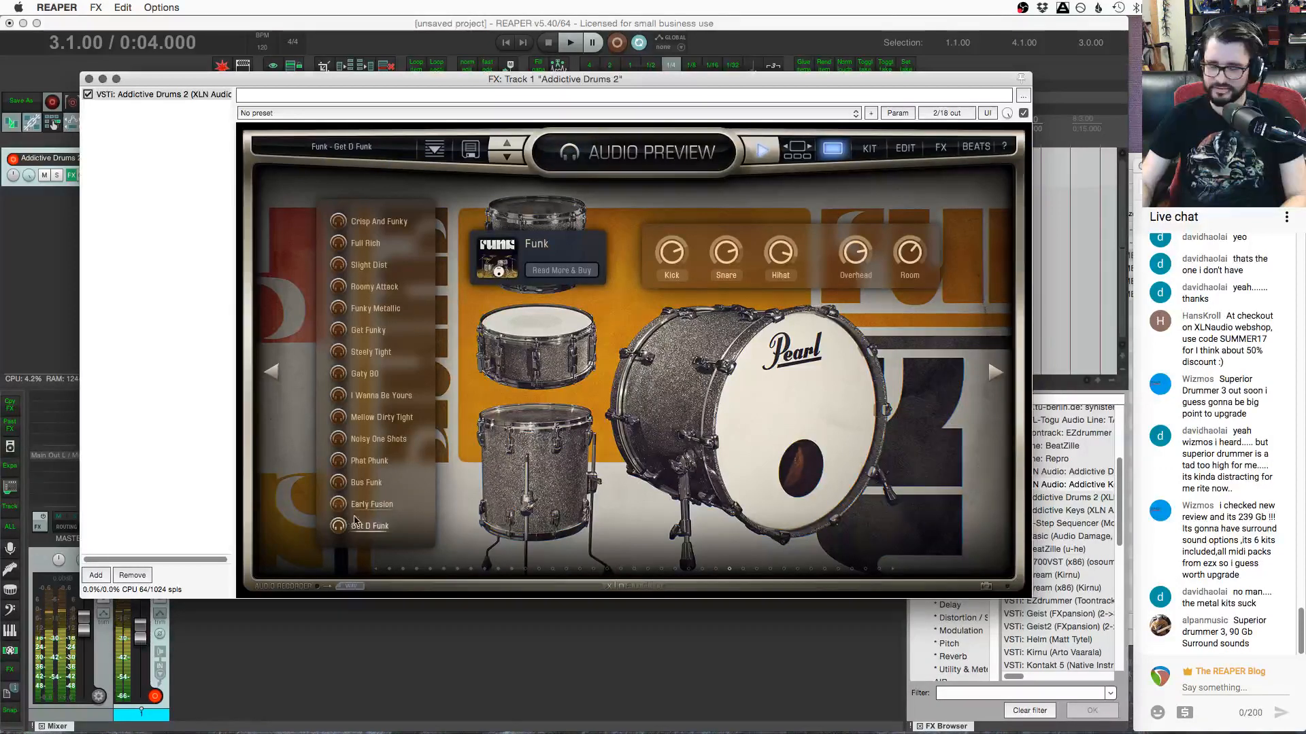
Open the Reel Machines - Selections pack from the gallery and audition Simmons SDS-V, Current Value A, Current Value B and Current Value C
left_click(797, 149)
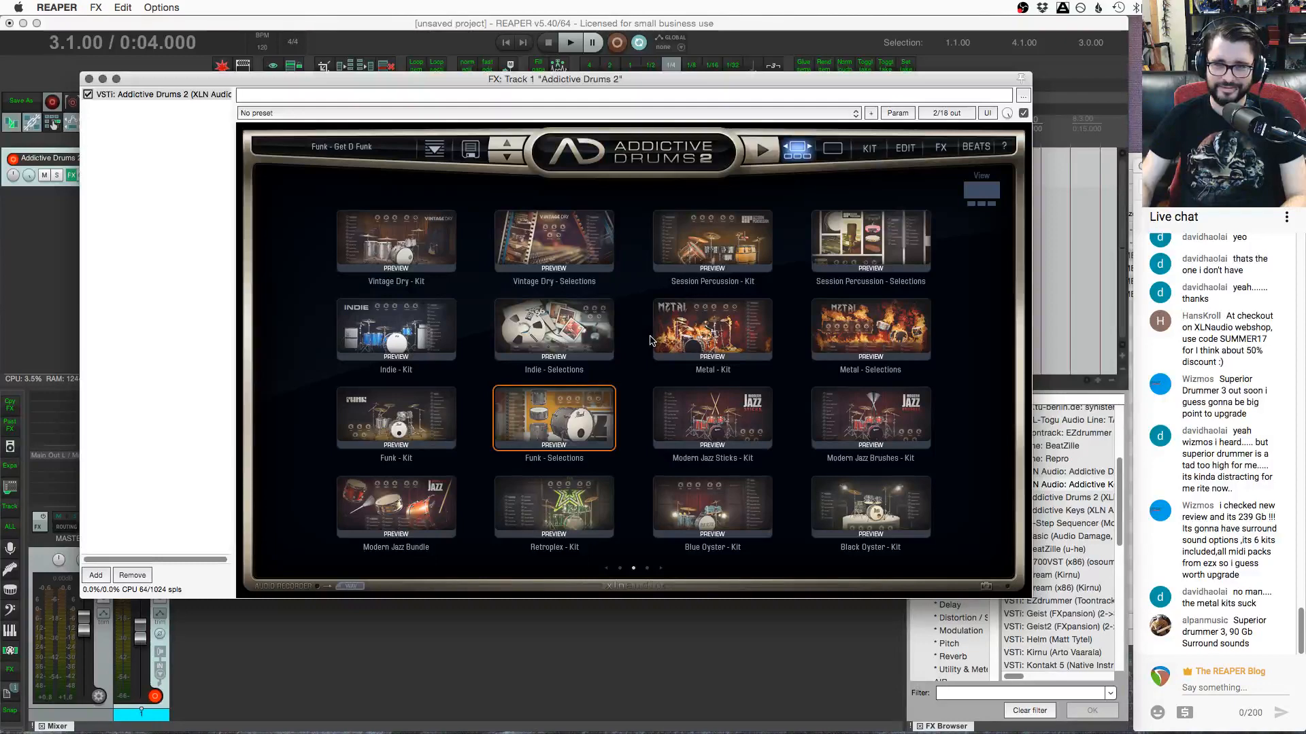
scroll(649, 340, "up", 2)
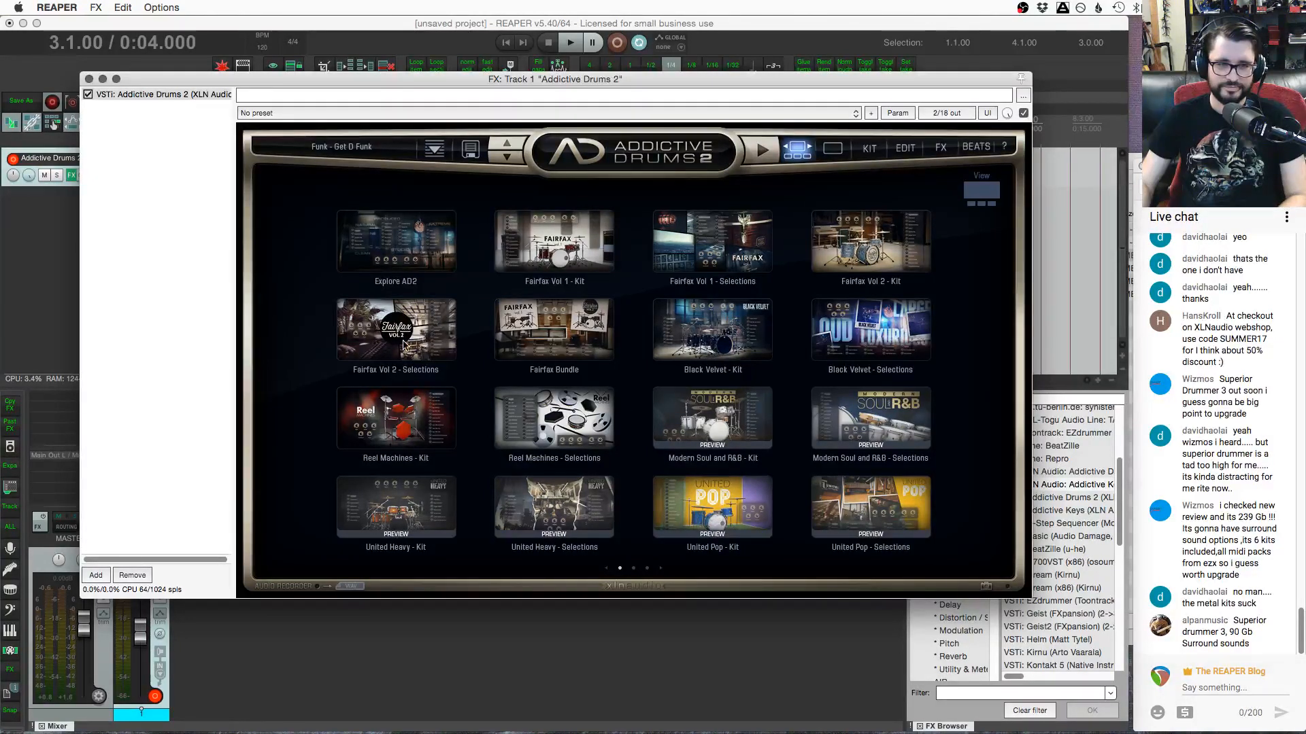
left_click(500, 418)
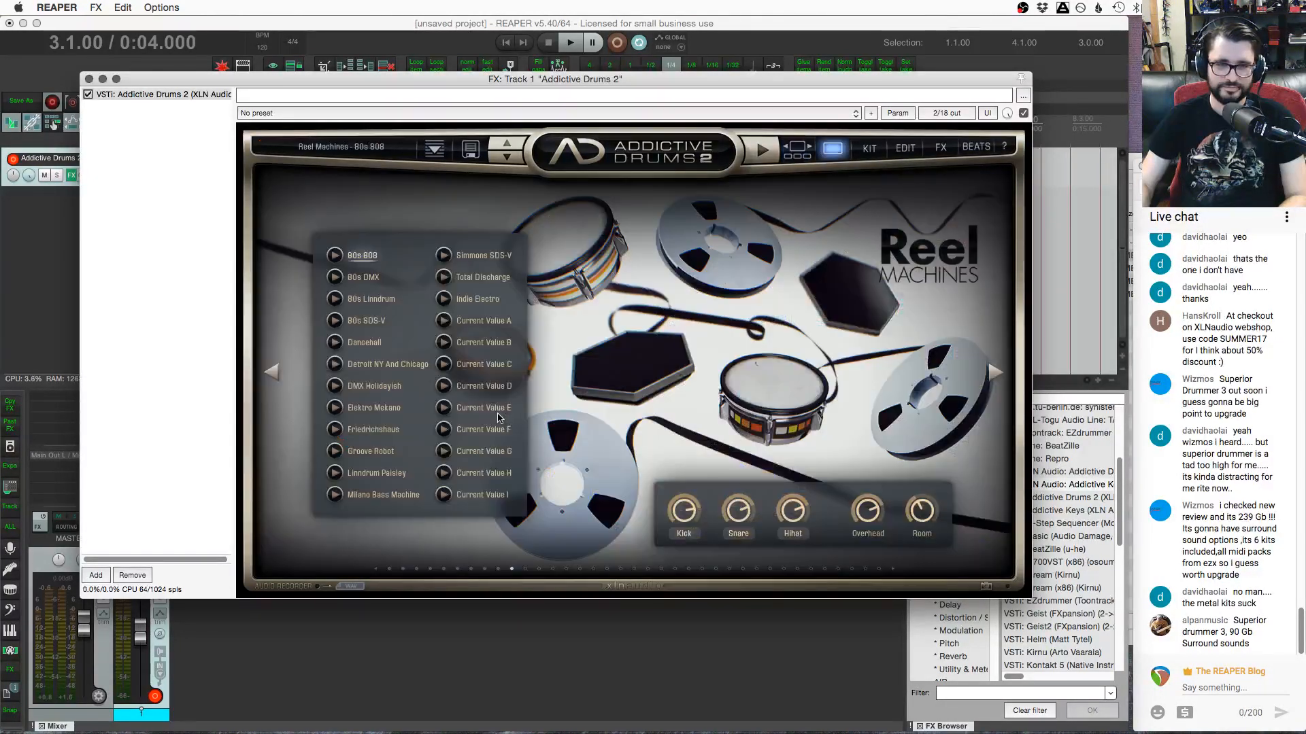
left_click(444, 256)
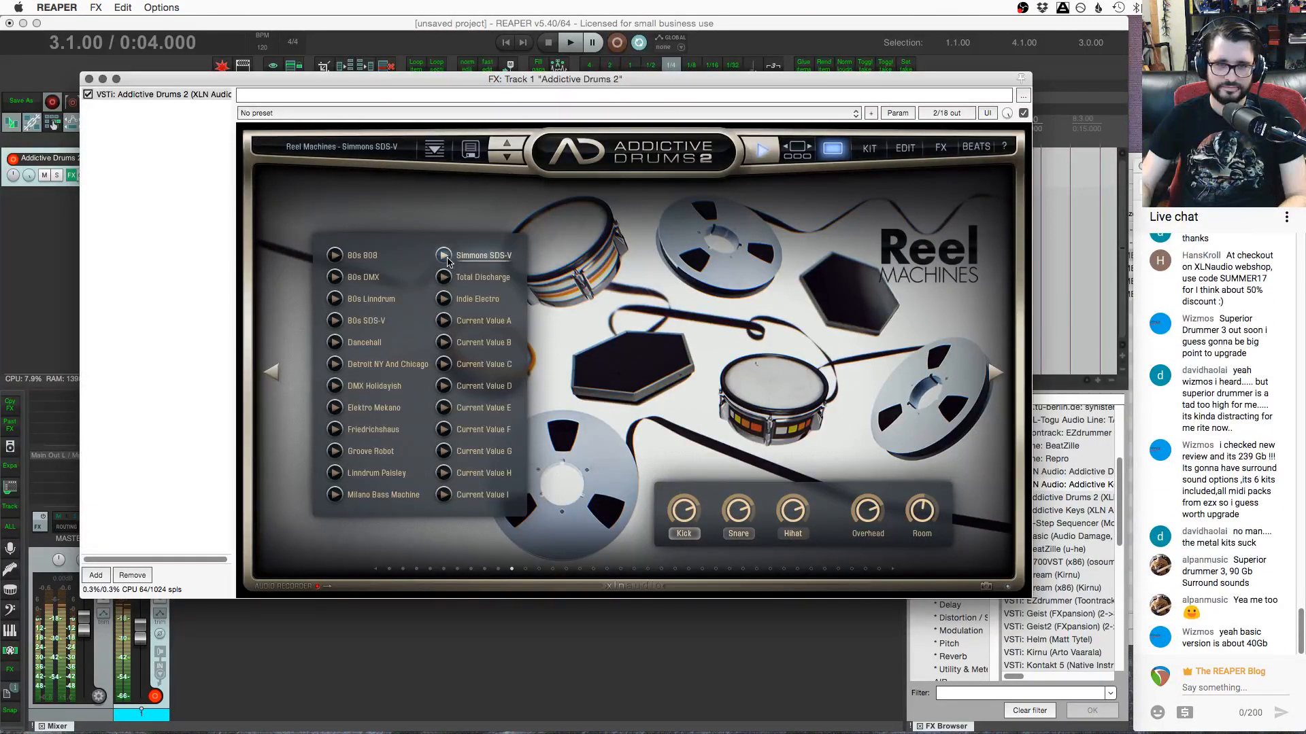
left_click(444, 321)
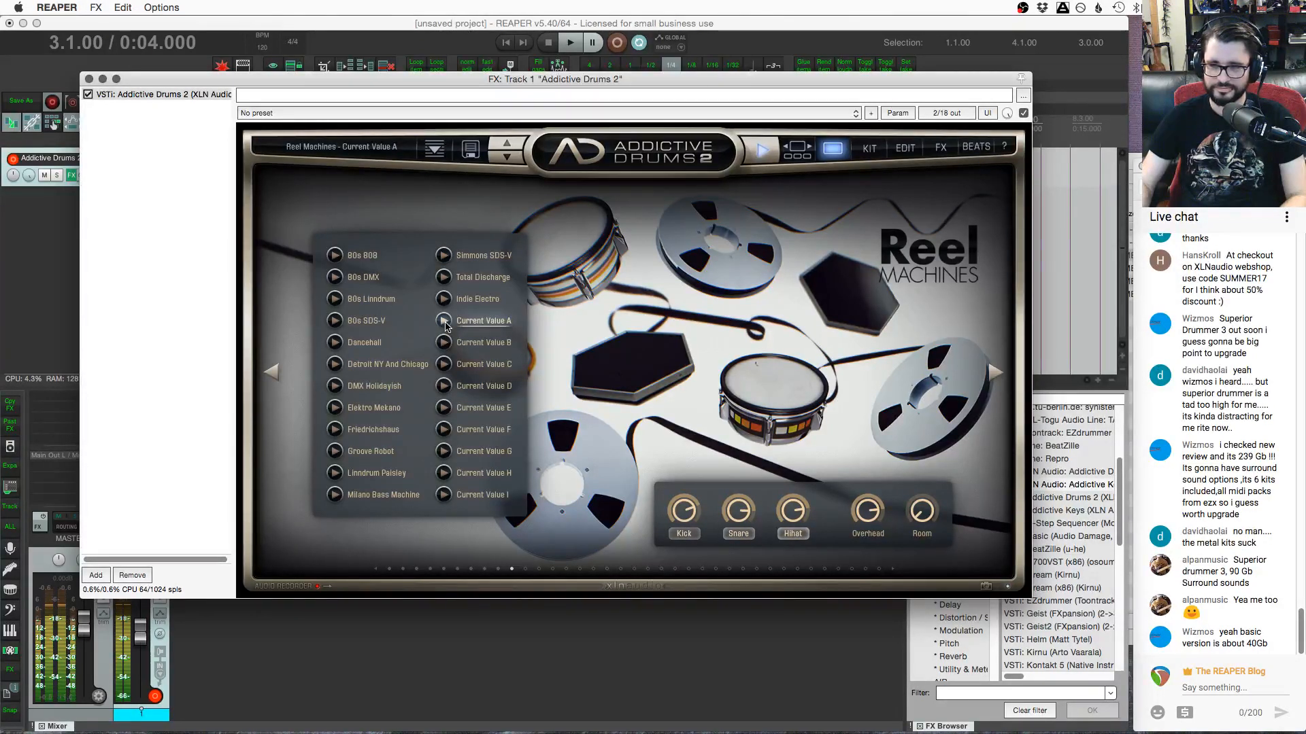
left_click(444, 343)
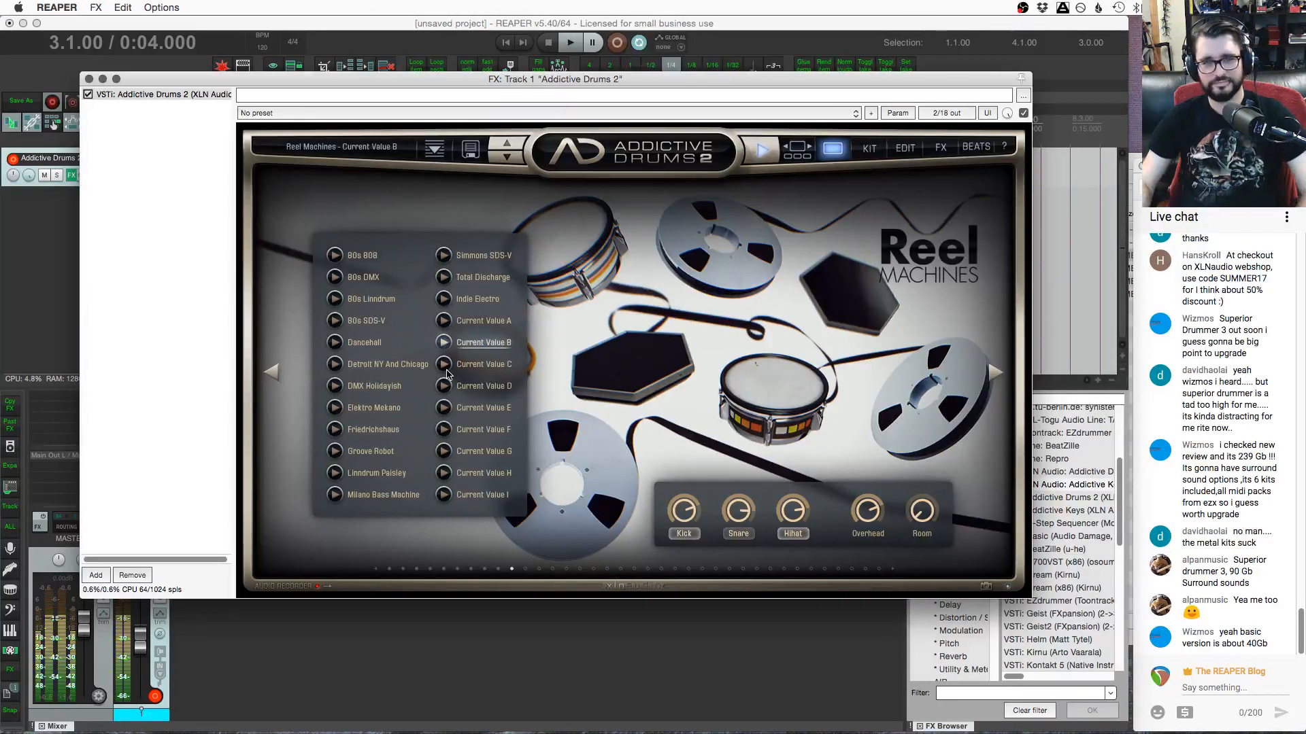
left_click(445, 365)
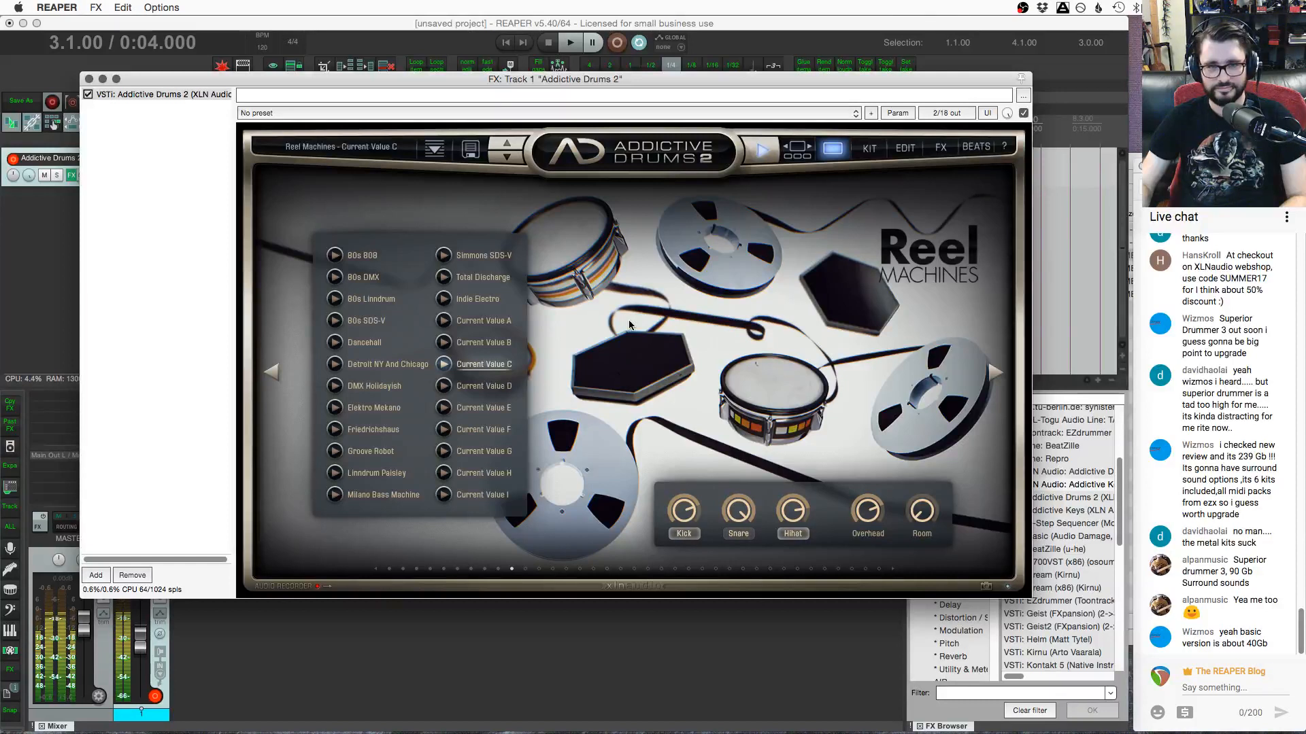
Audition the Reel Machines presets Current Value D, E, F, G, H and I in order
left_click(446, 387)
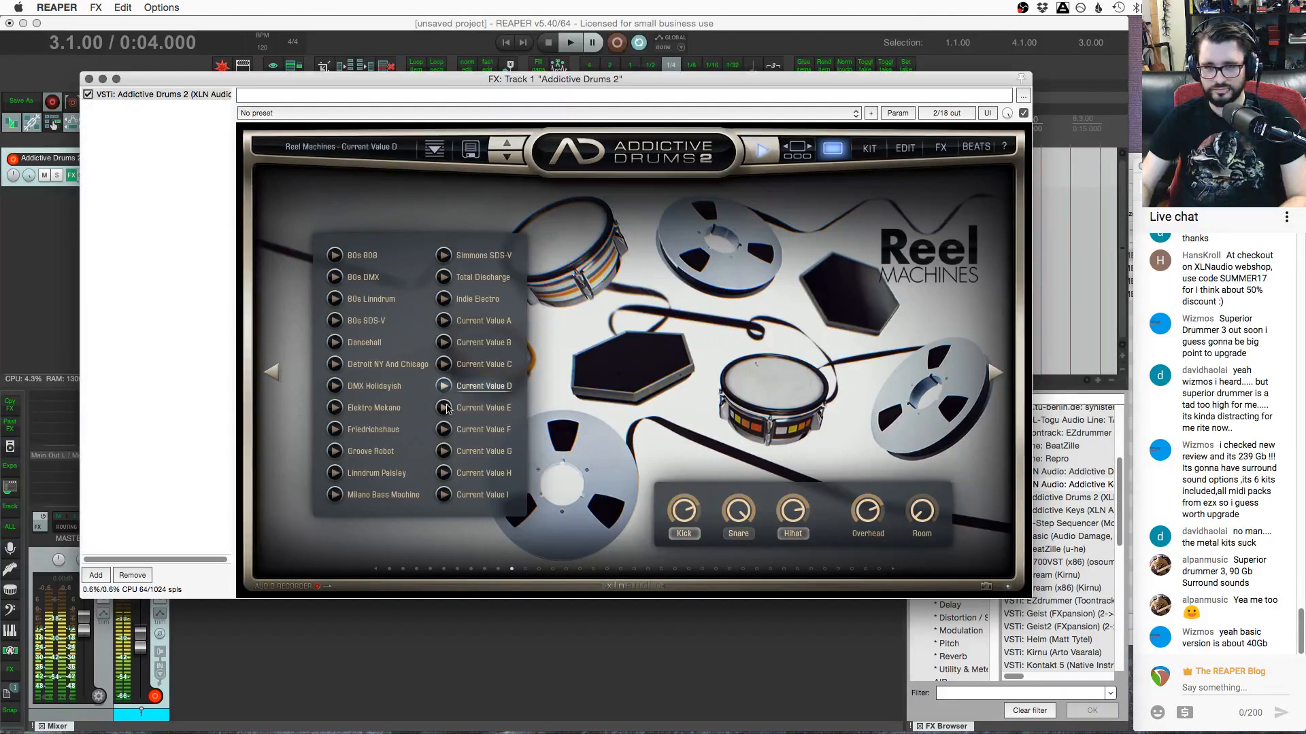
left_click(444, 408)
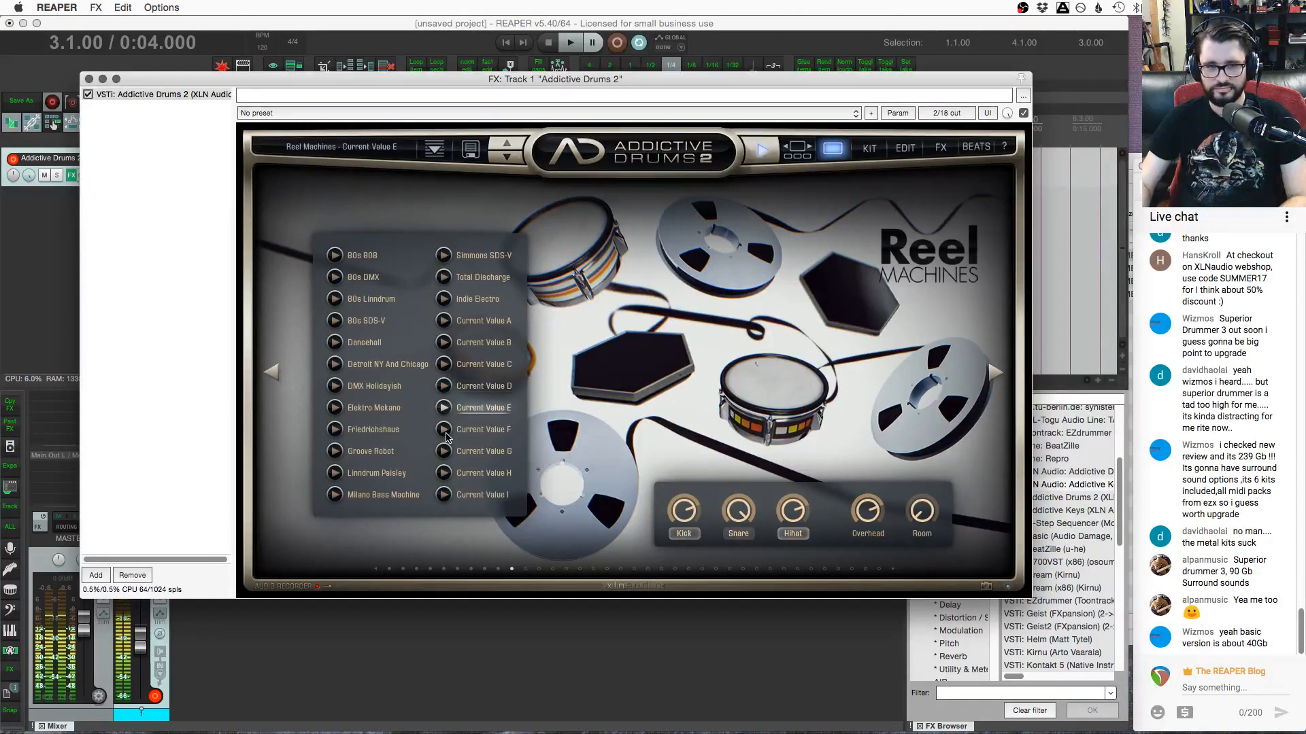
left_click(444, 430)
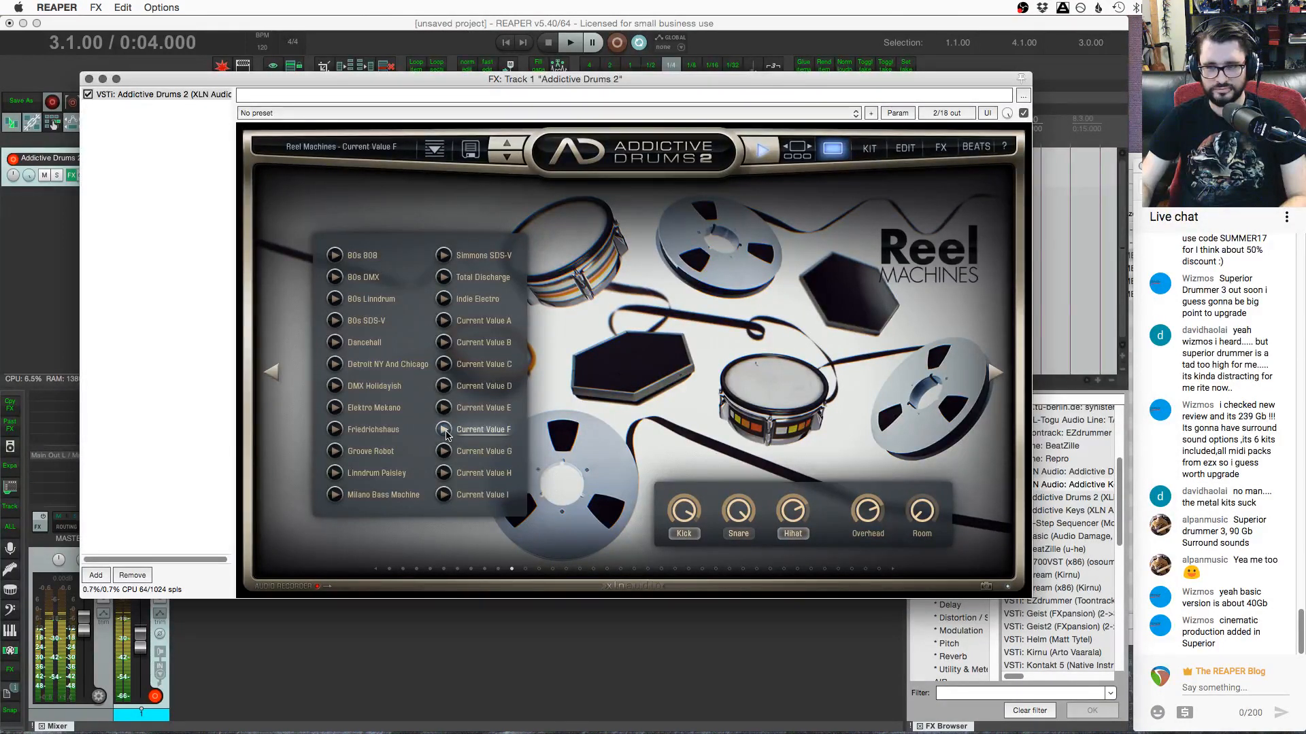
left_click(443, 452)
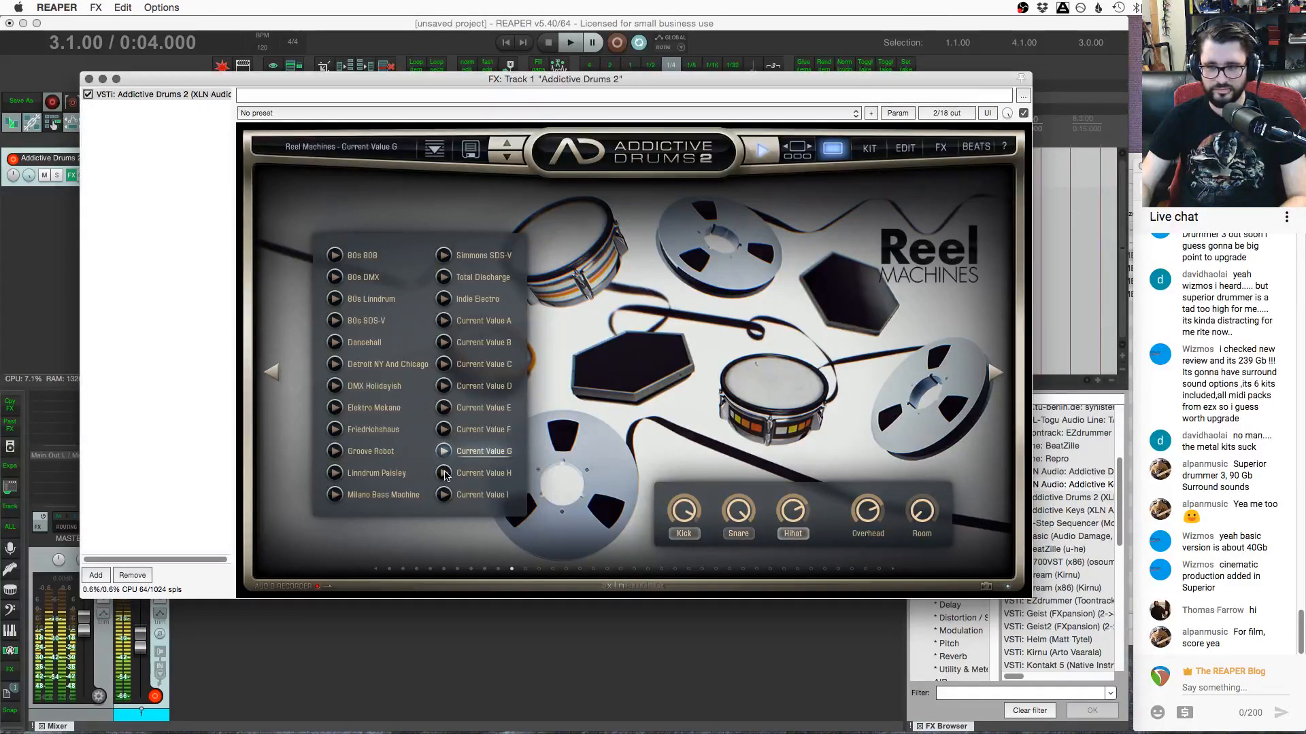
left_click(445, 473)
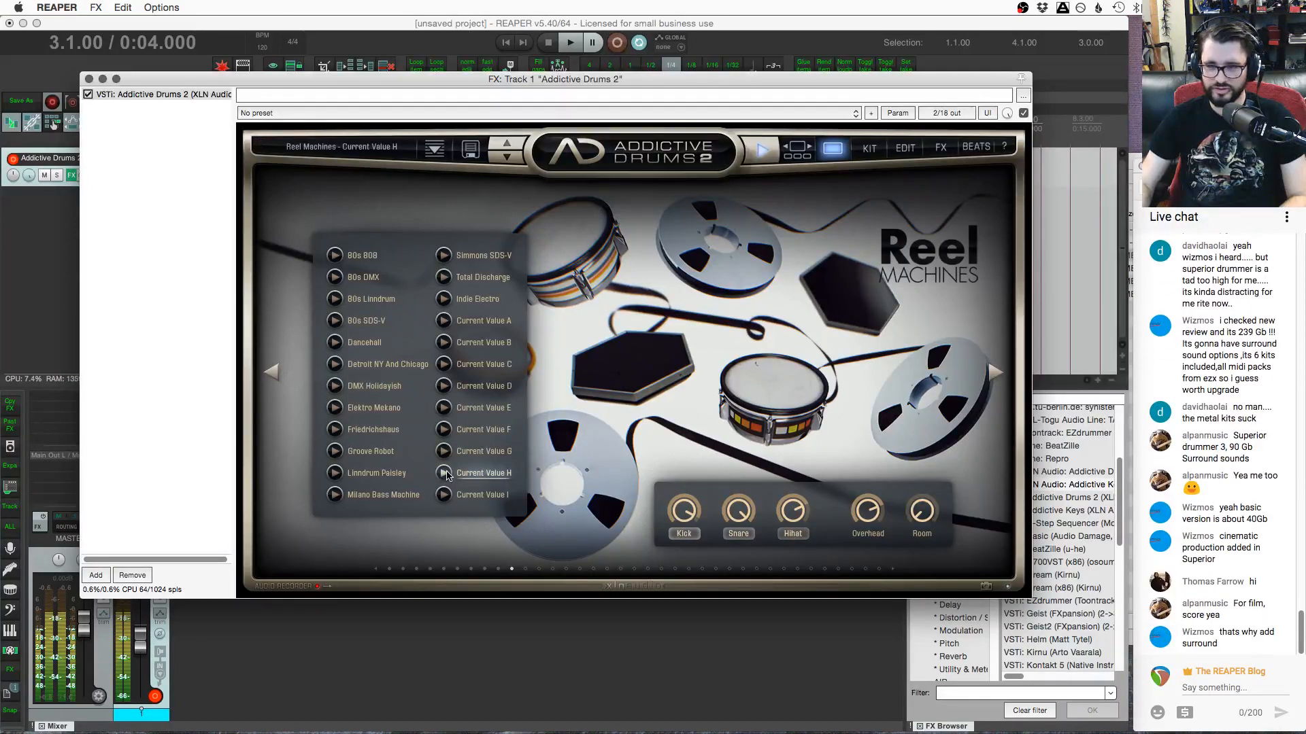
left_click(443, 495)
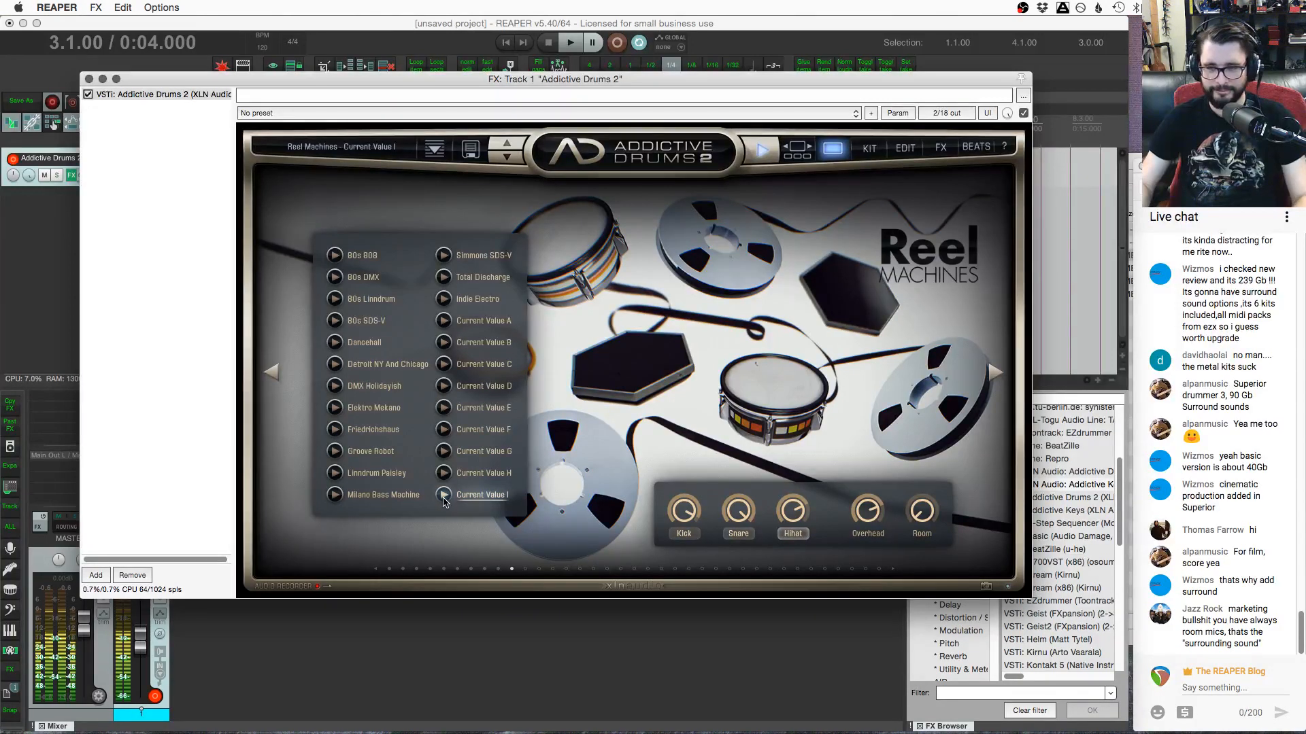
Audition the Reel Machines presets Milano Bass Machine and Current Value E, and stop the preview
left_click(336, 496)
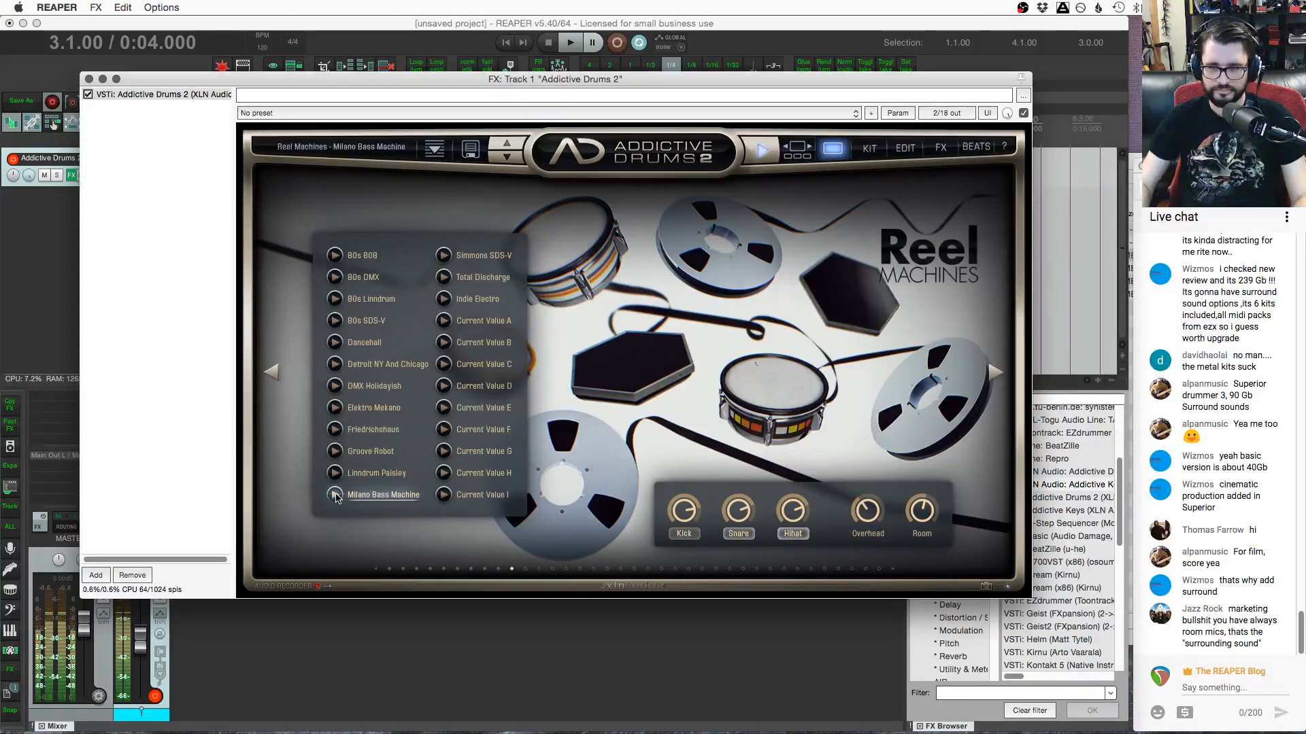
left_click(446, 411)
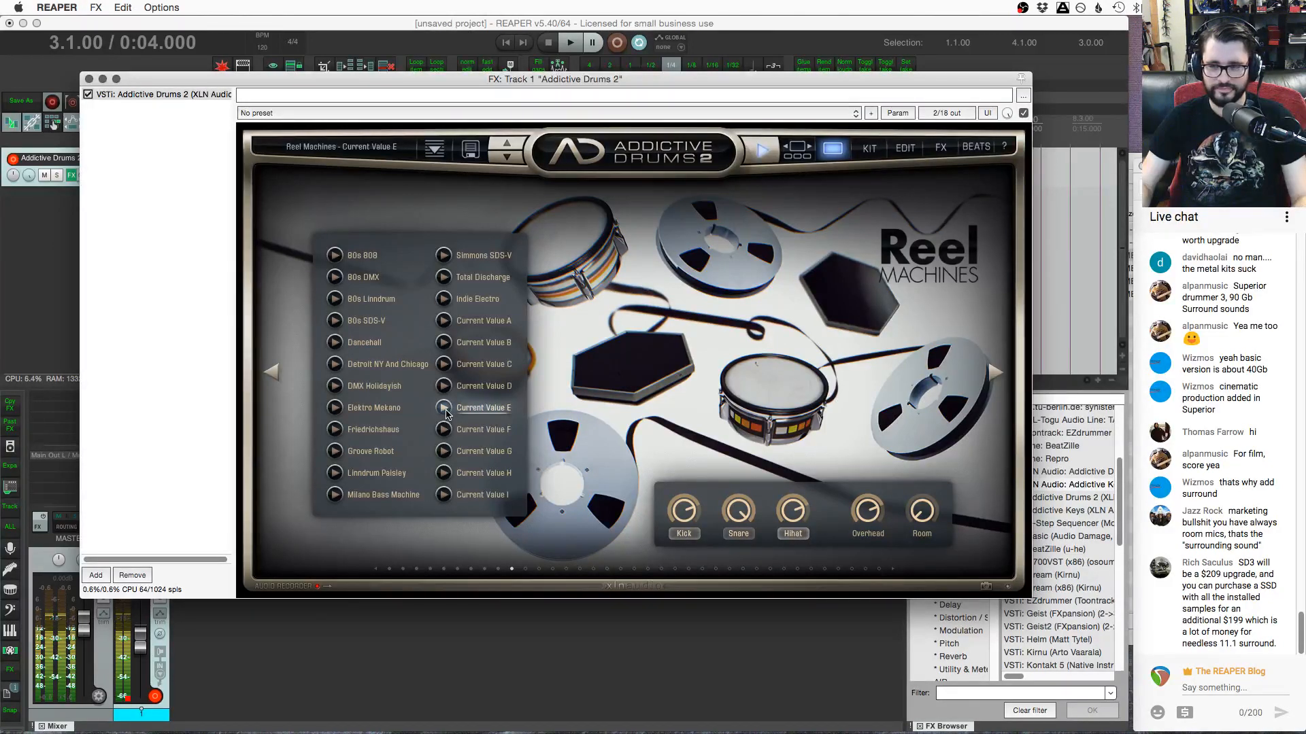
left_click(444, 408)
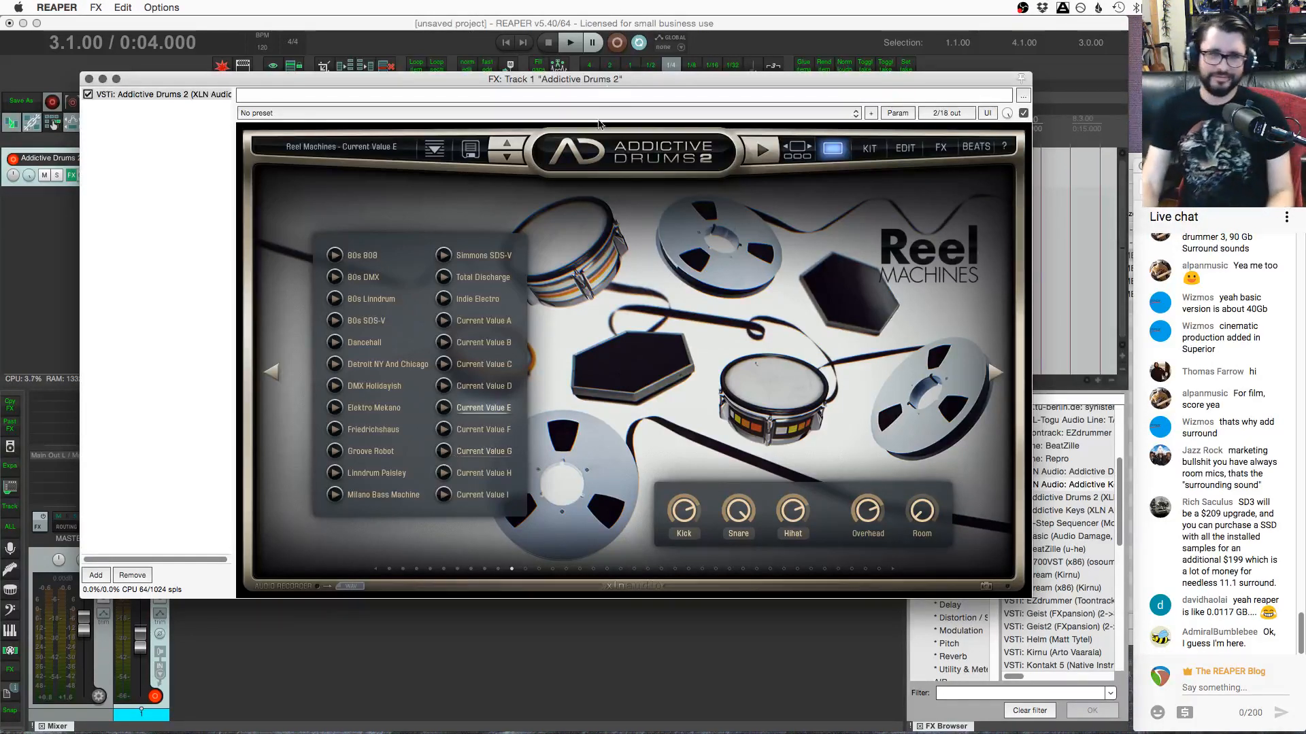
left_click_drag(620, 79, 654, 119)
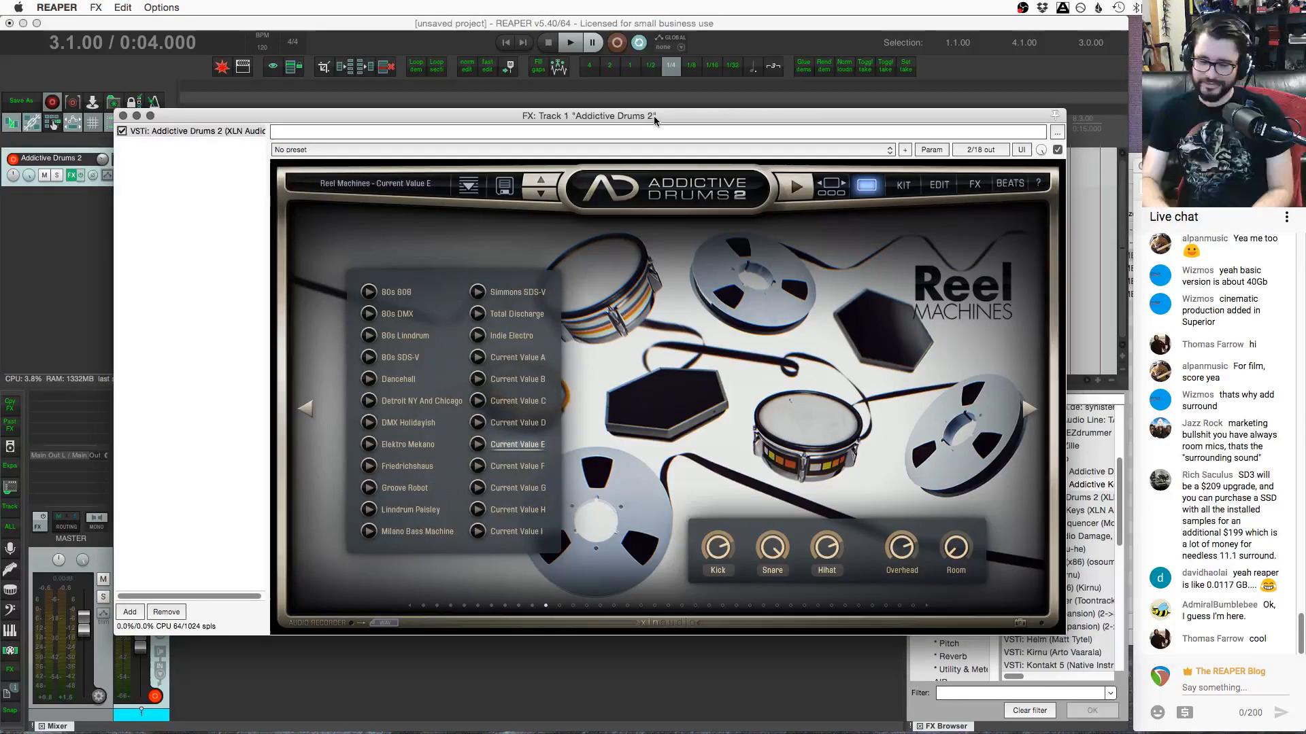
Audition the Reel Machines presets 80s DMX, Friedrichshaus and Groove Robot
left_click(371, 316)
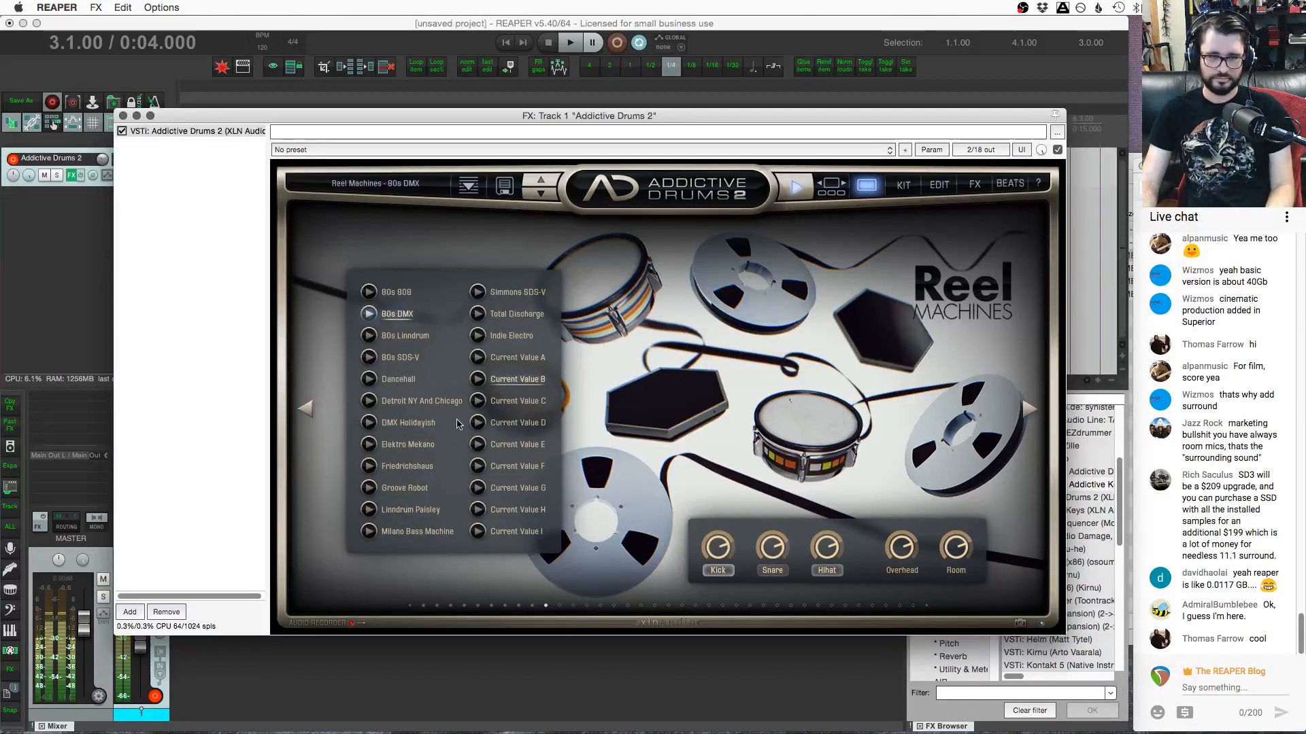
left_click(370, 467)
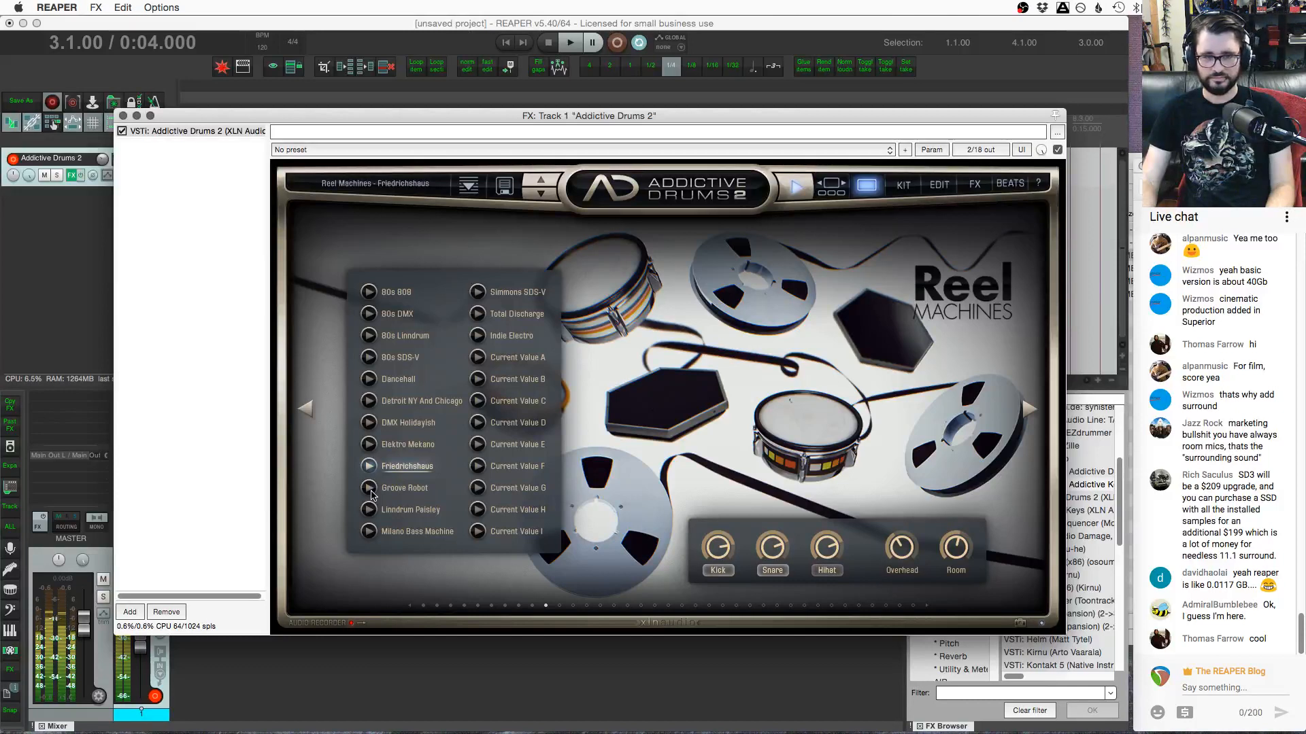
left_click(369, 489)
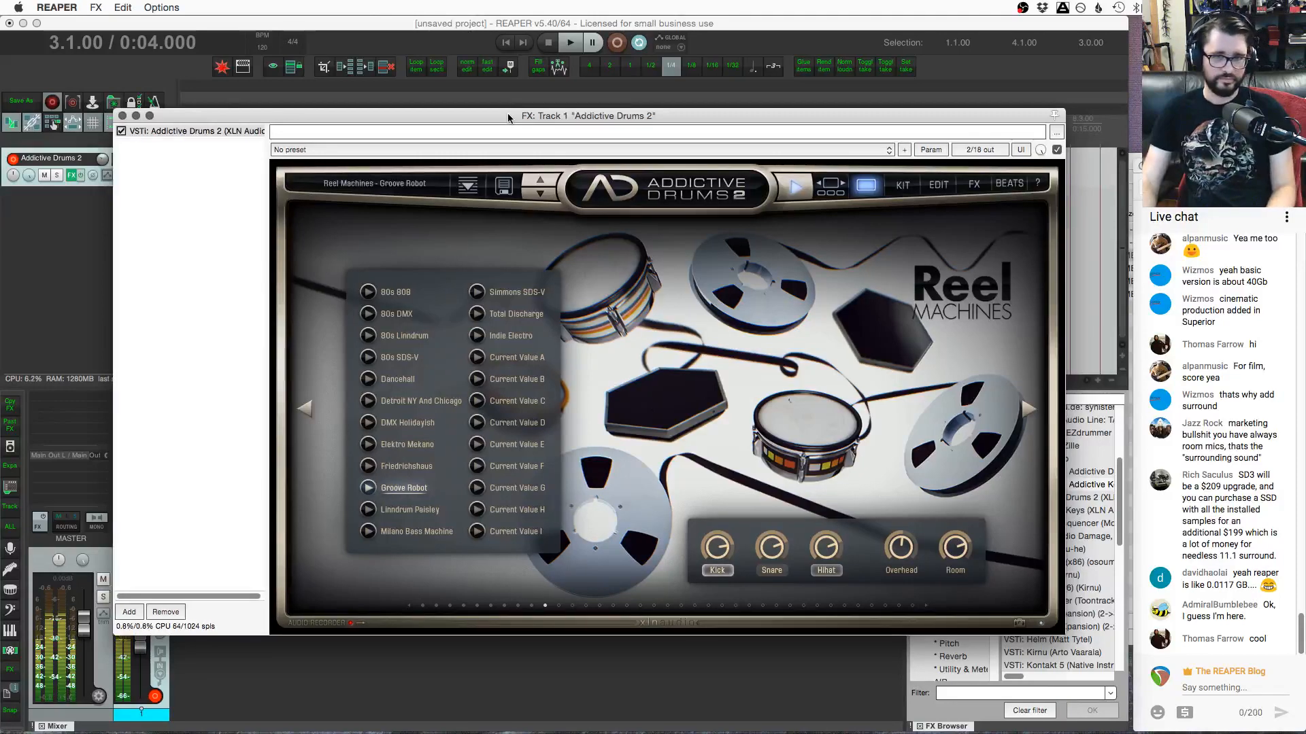
left_click_drag(510, 119, 476, 154)
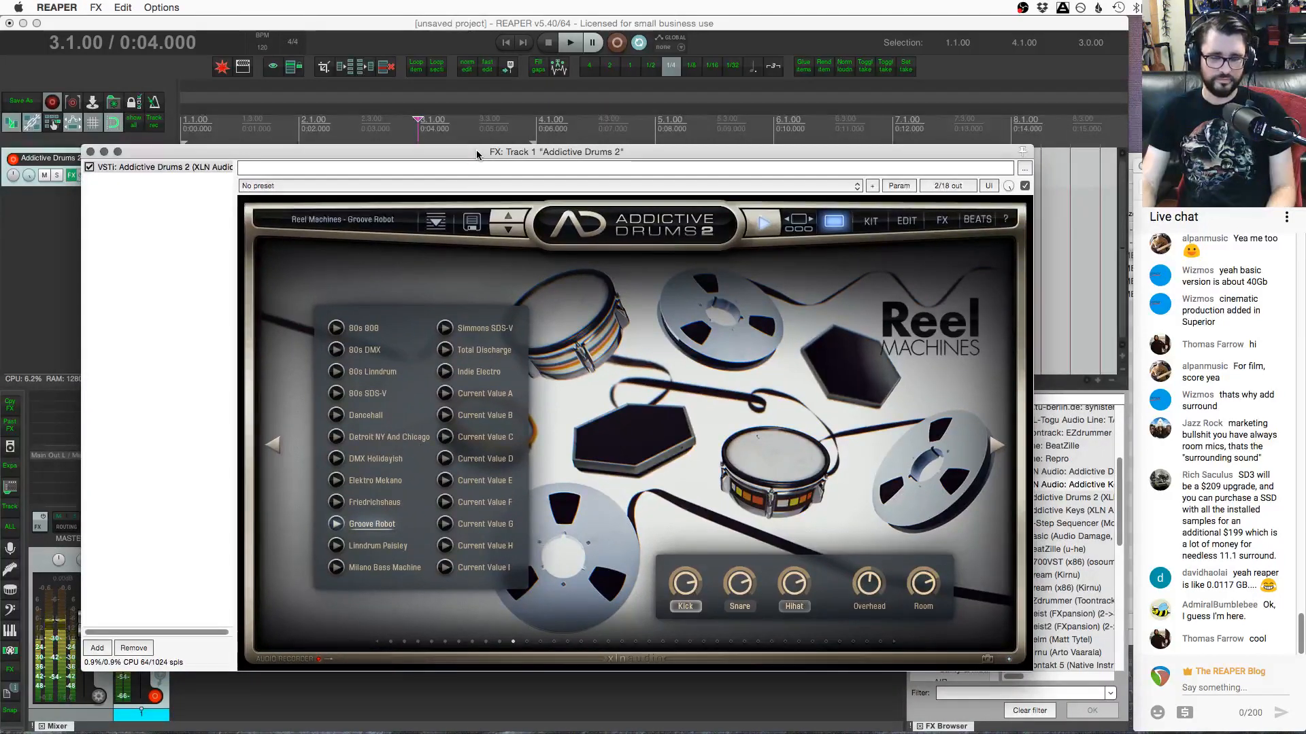
Open the Fairfax Vol 1 - Selections pack from the gallery and audition Y U No Metal, Sappy Beat and Slap Back Room
left_click(800, 229)
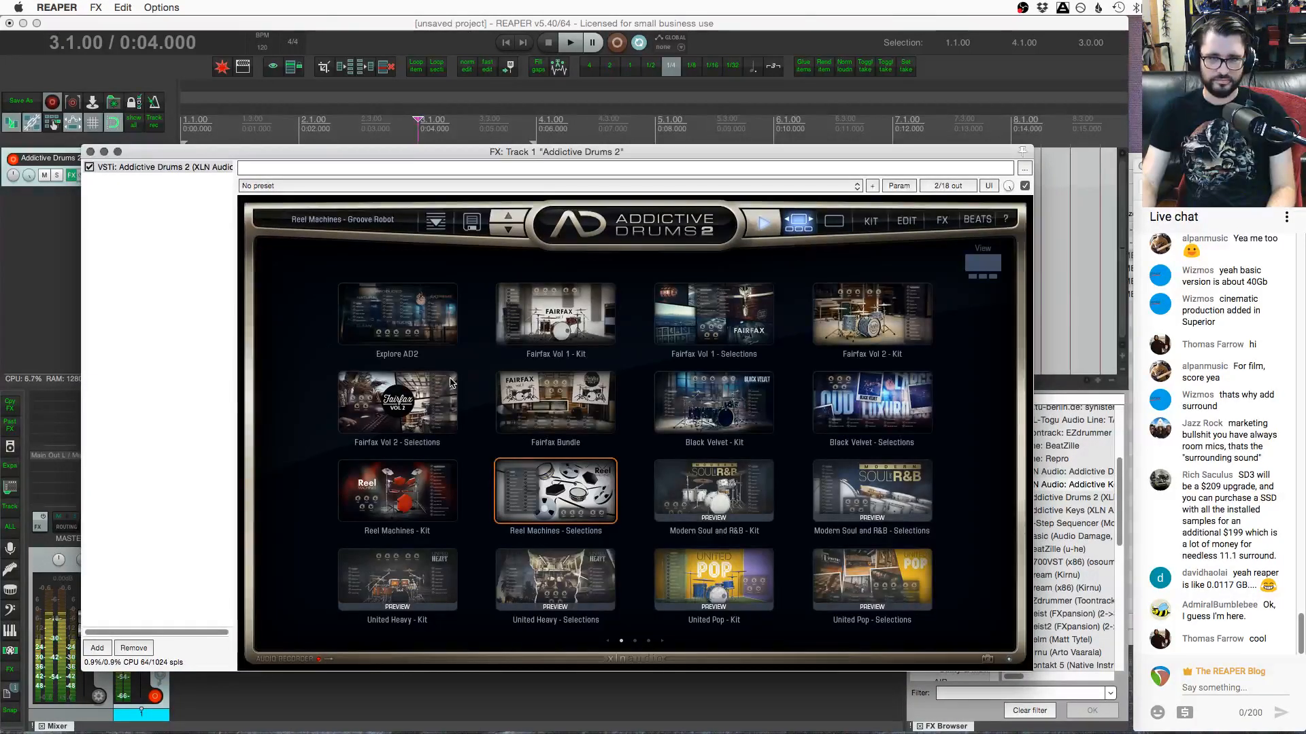
left_click(714, 316)
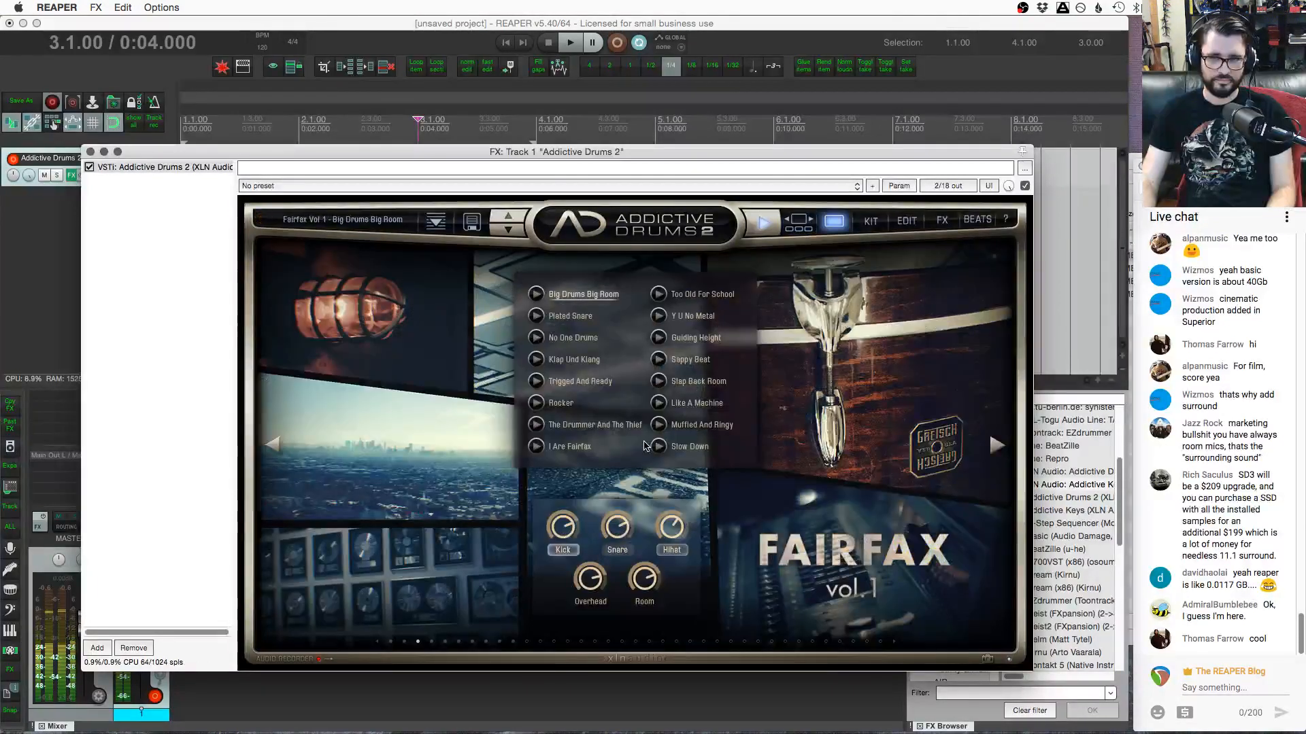
left_click(665, 321)
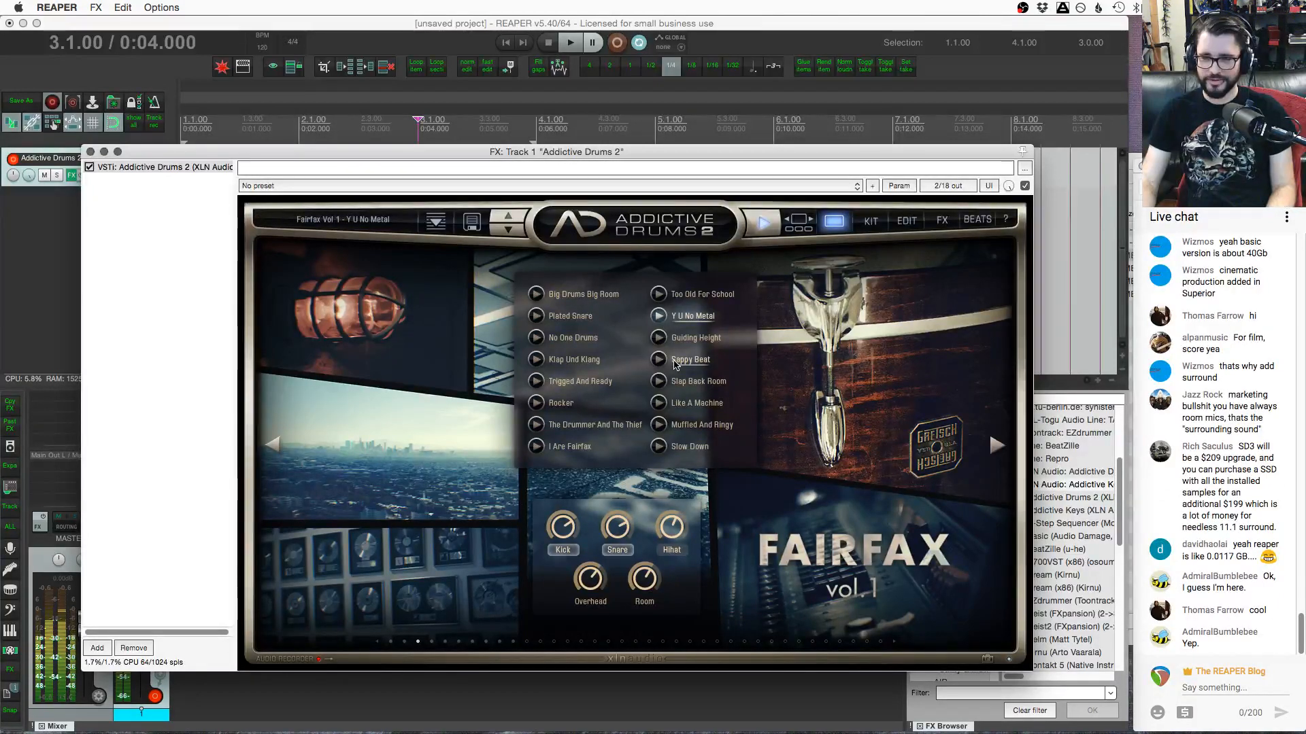
left_click(674, 363)
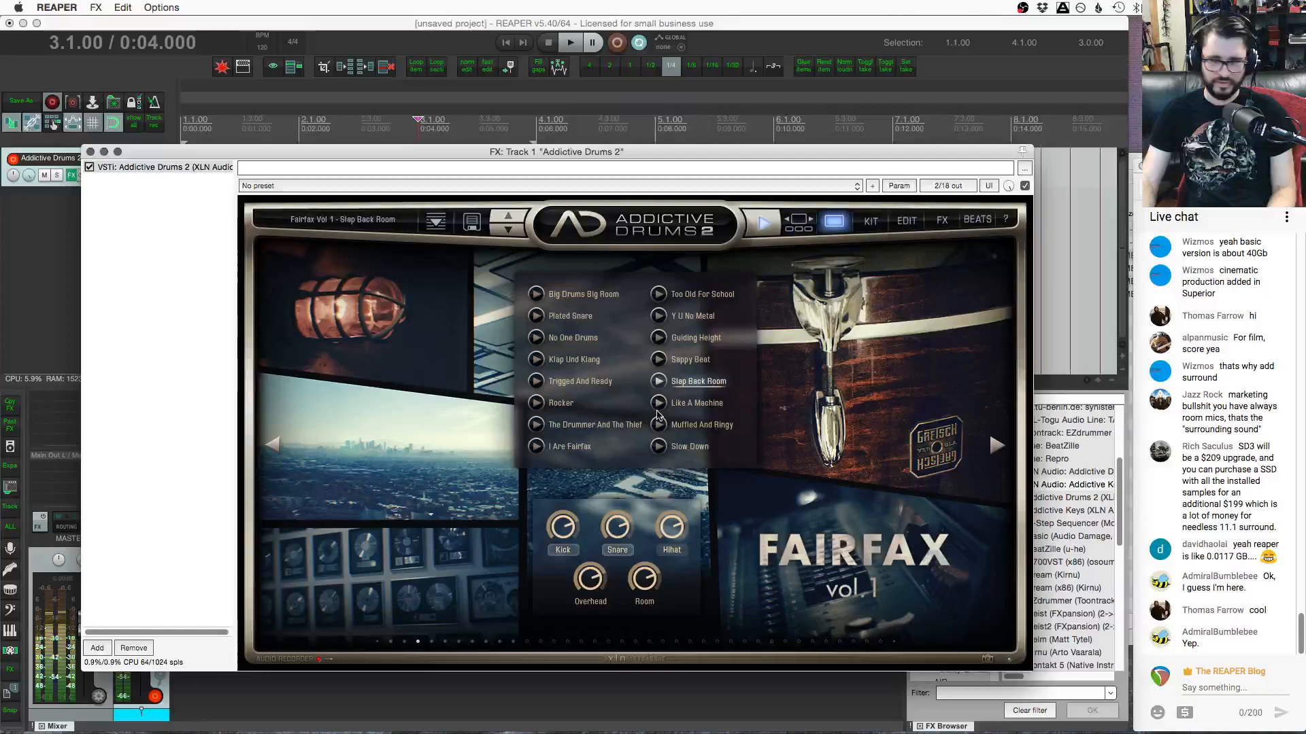
Audition the Fairfax Vol 1 presets Muffled And Ringy, The Drummer And The Thief, I Are Fairfax and Slow Down
left_click(681, 426)
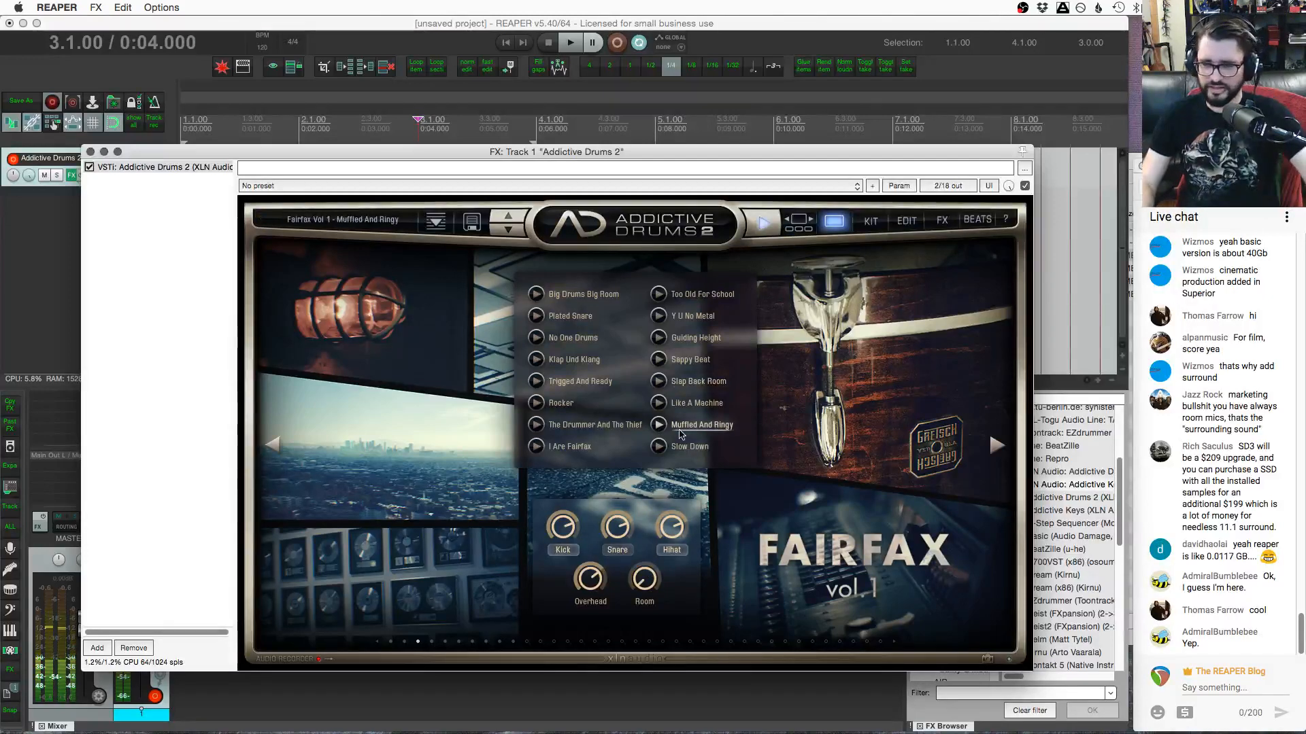
left_click(560, 427)
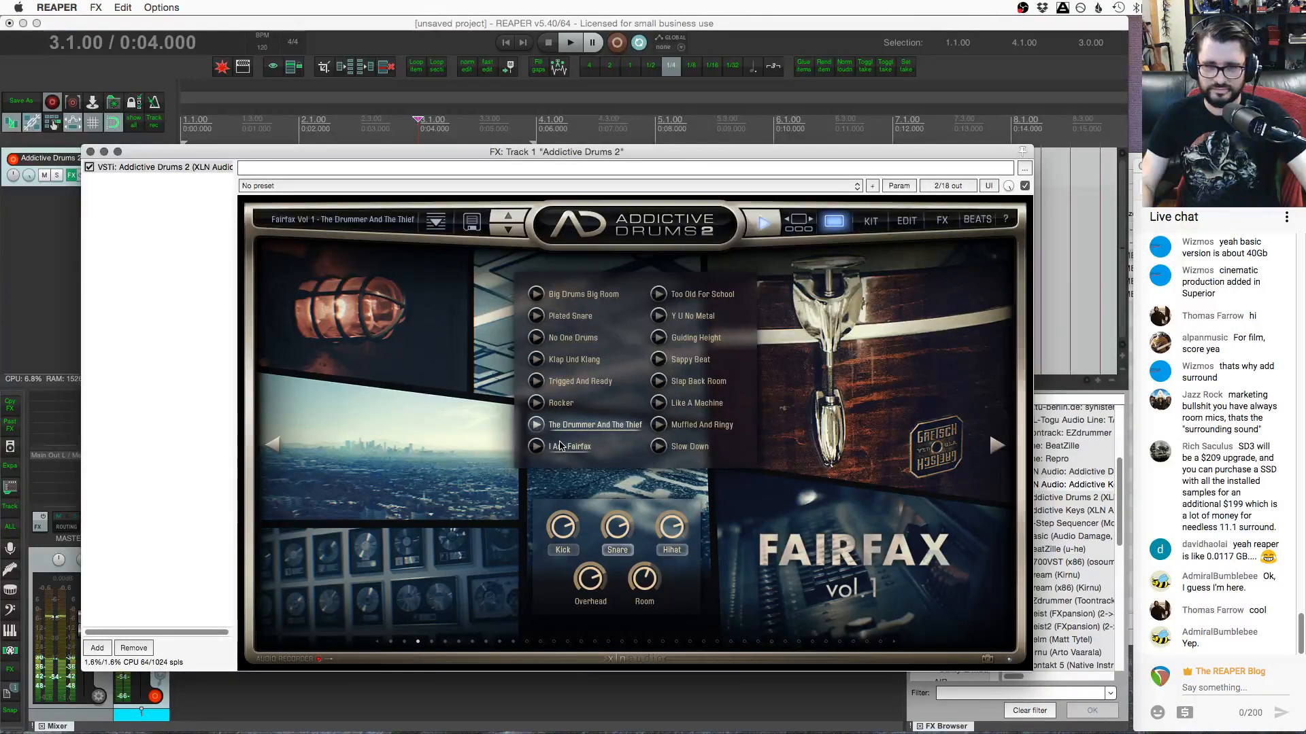
left_click(534, 450)
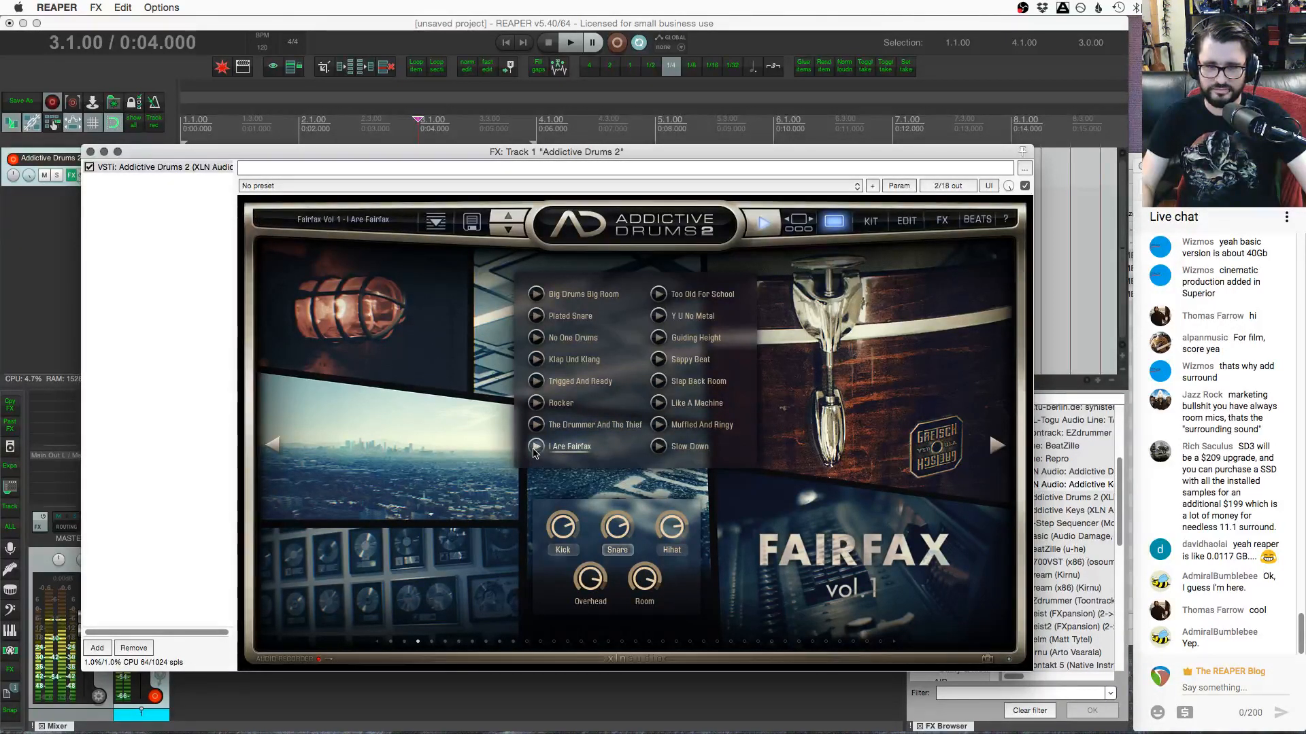
left_click(659, 447)
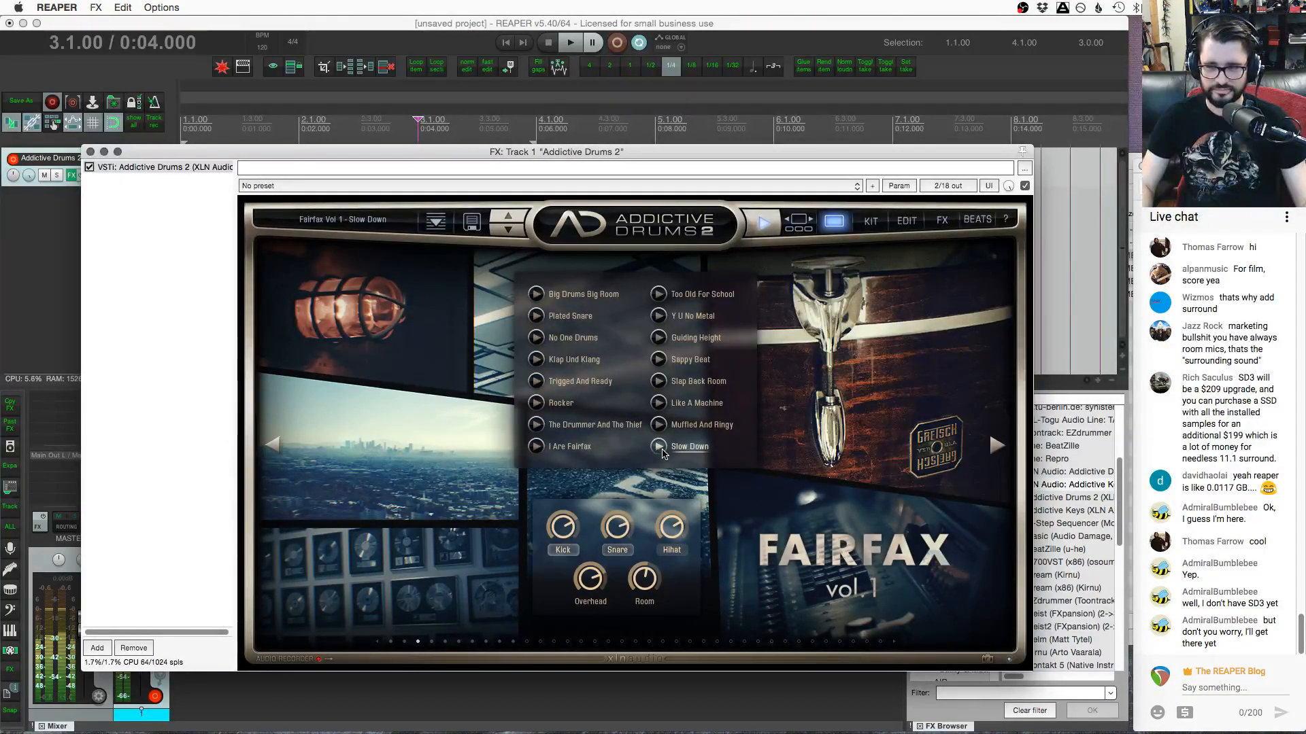
View the Edit page of the Slow Down preset and return to its Kit page
left_click(871, 221)
left_click(907, 222)
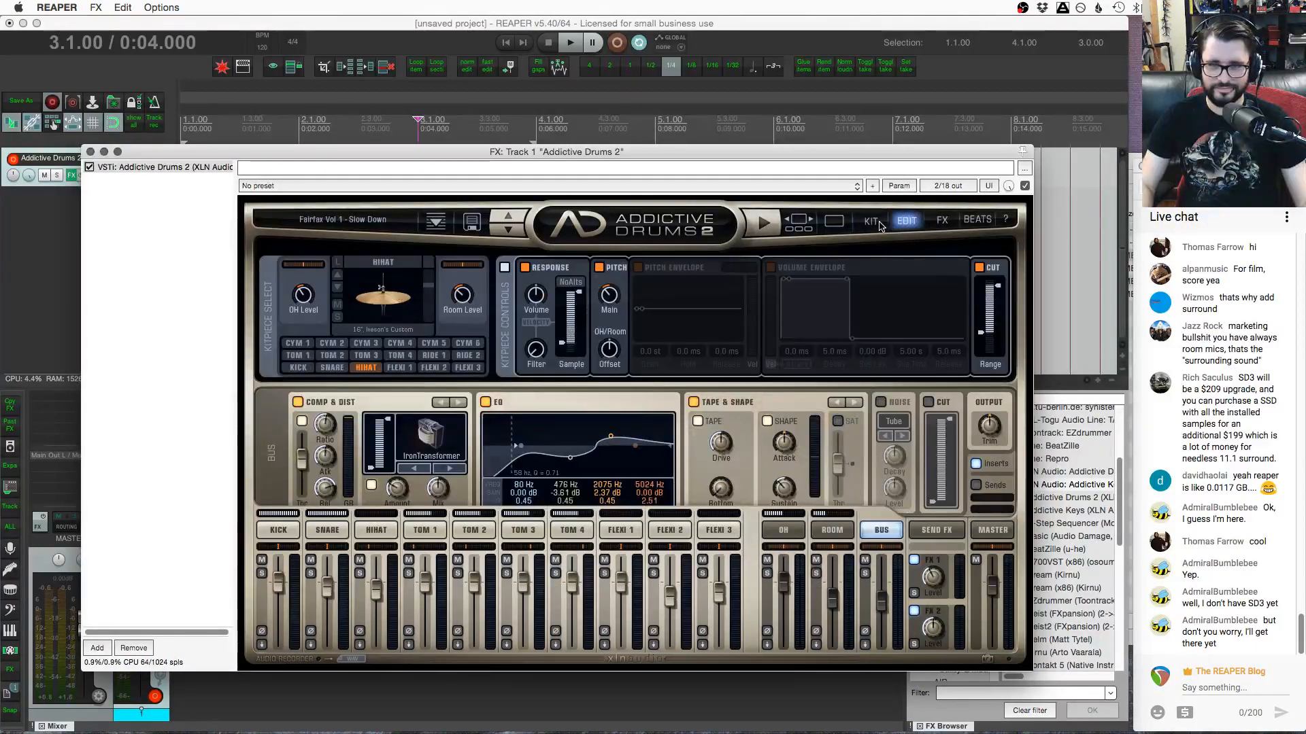
left_click(874, 222)
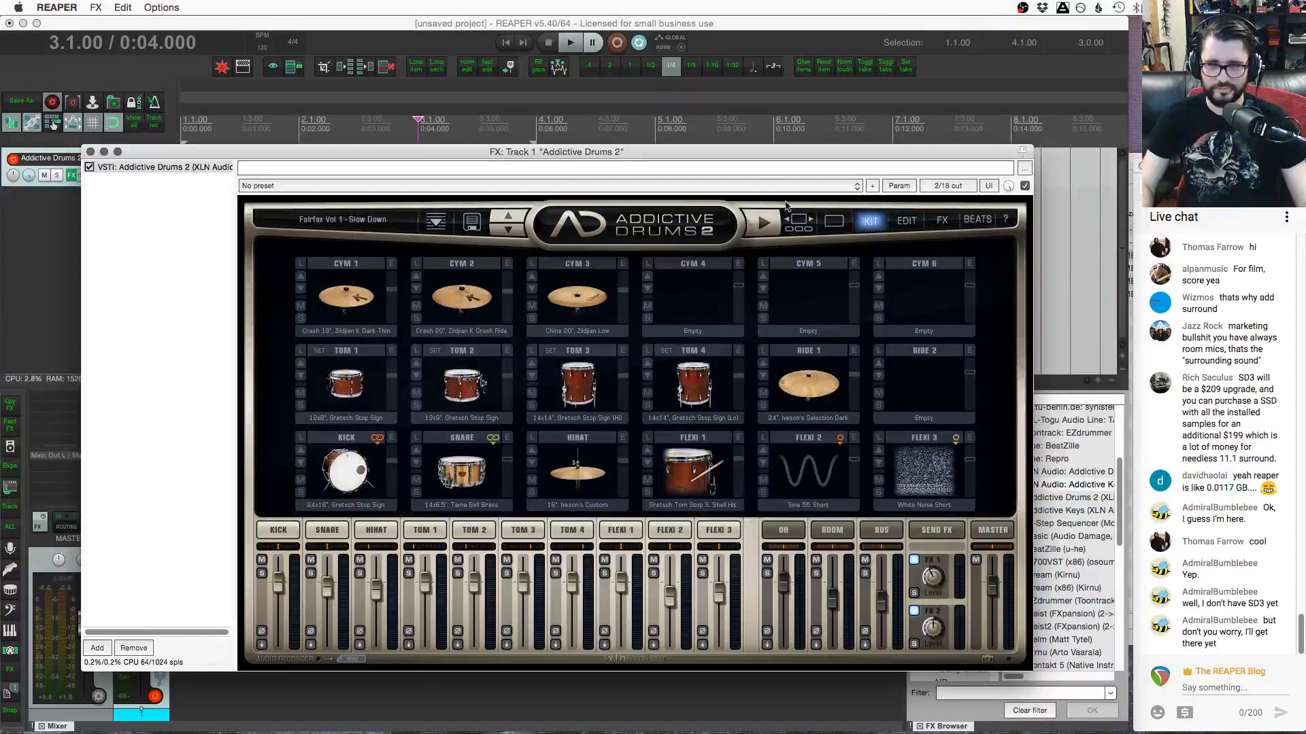
left_click_drag(755, 156, 783, 91)
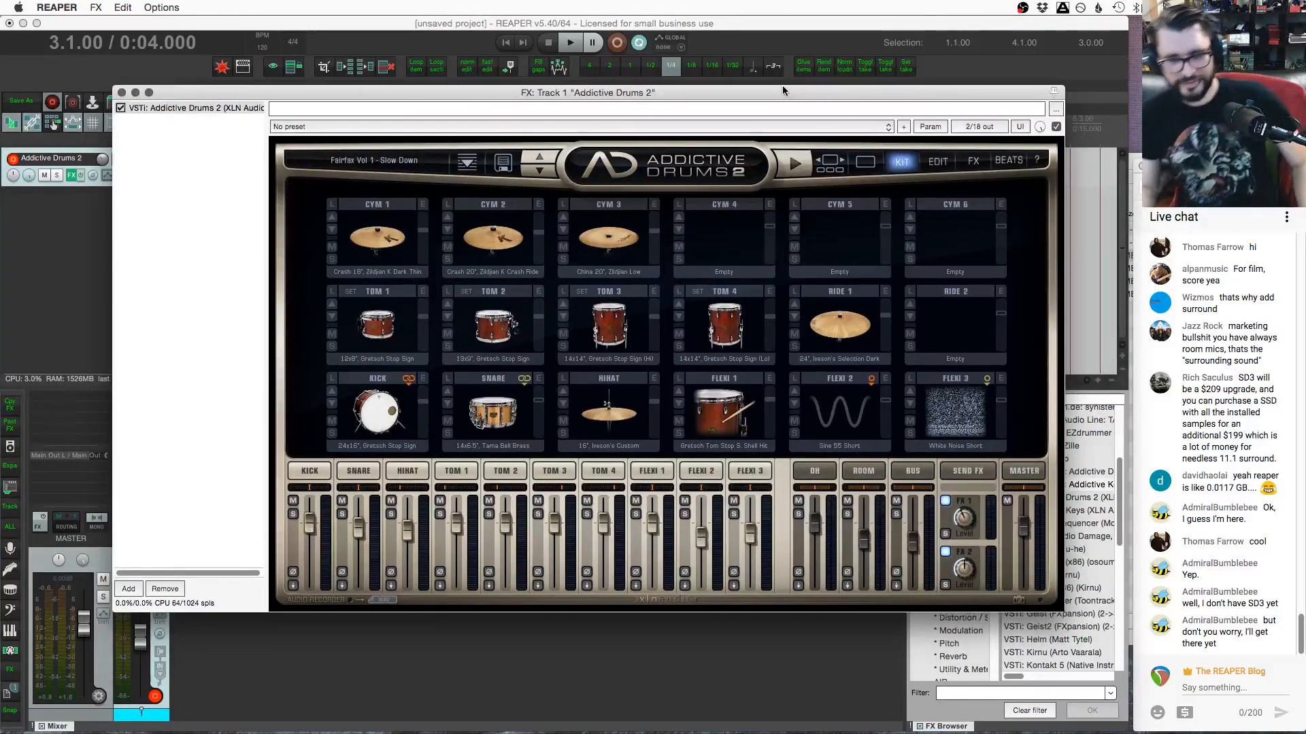
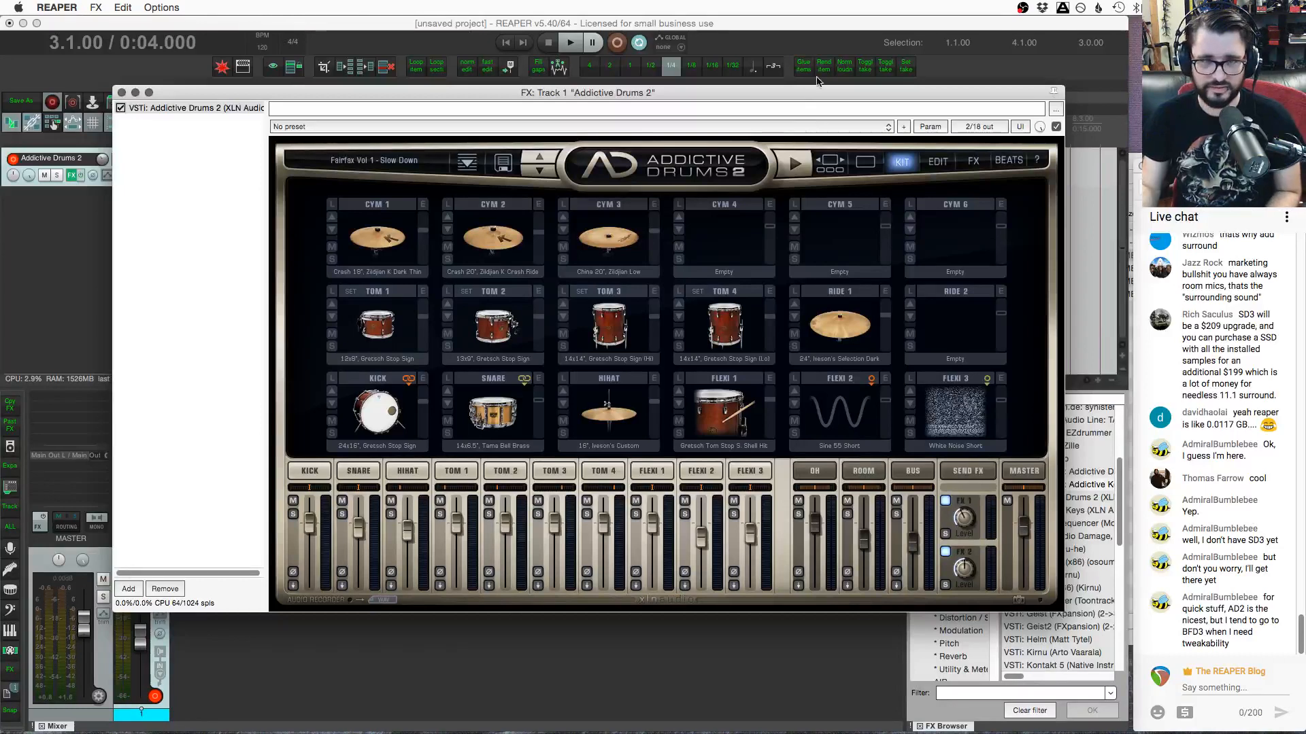
Move the plugin window clear of the FX browser and look through the rest of the Instruments list
left_click_drag(801, 91, 774, 228)
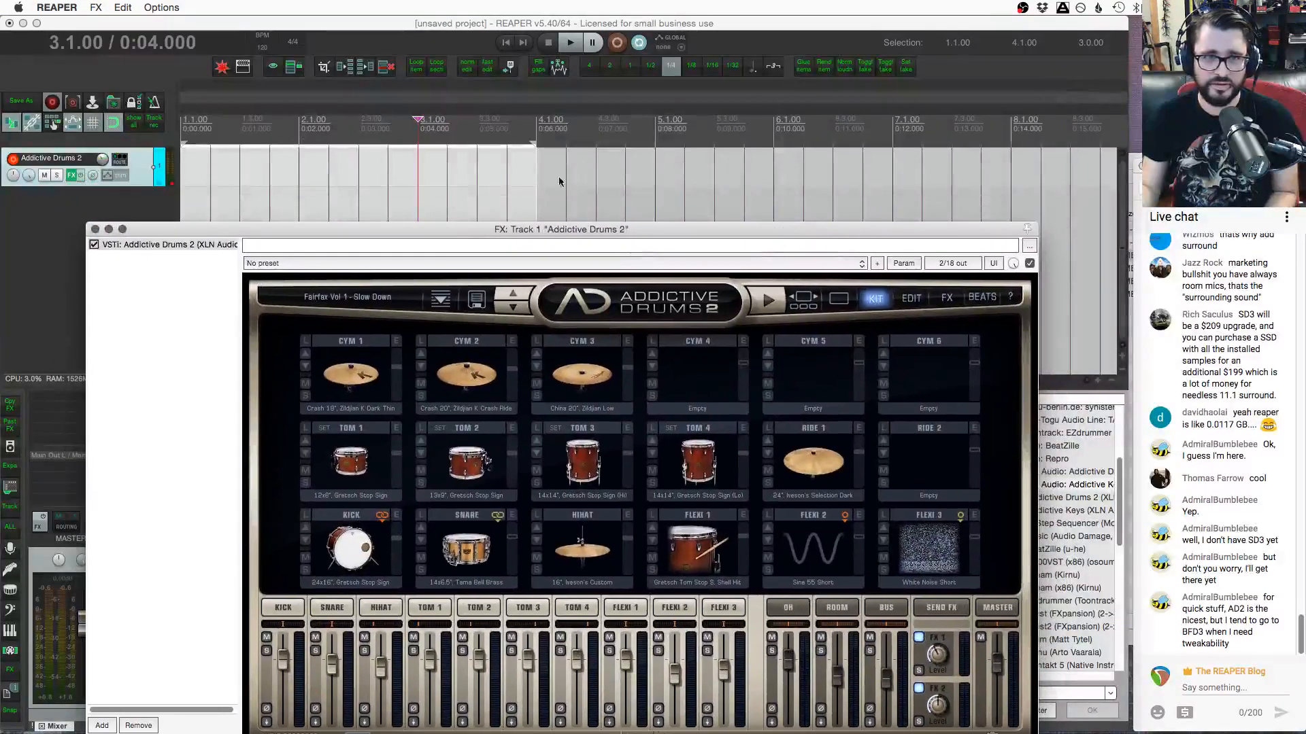
left_click(425, 159)
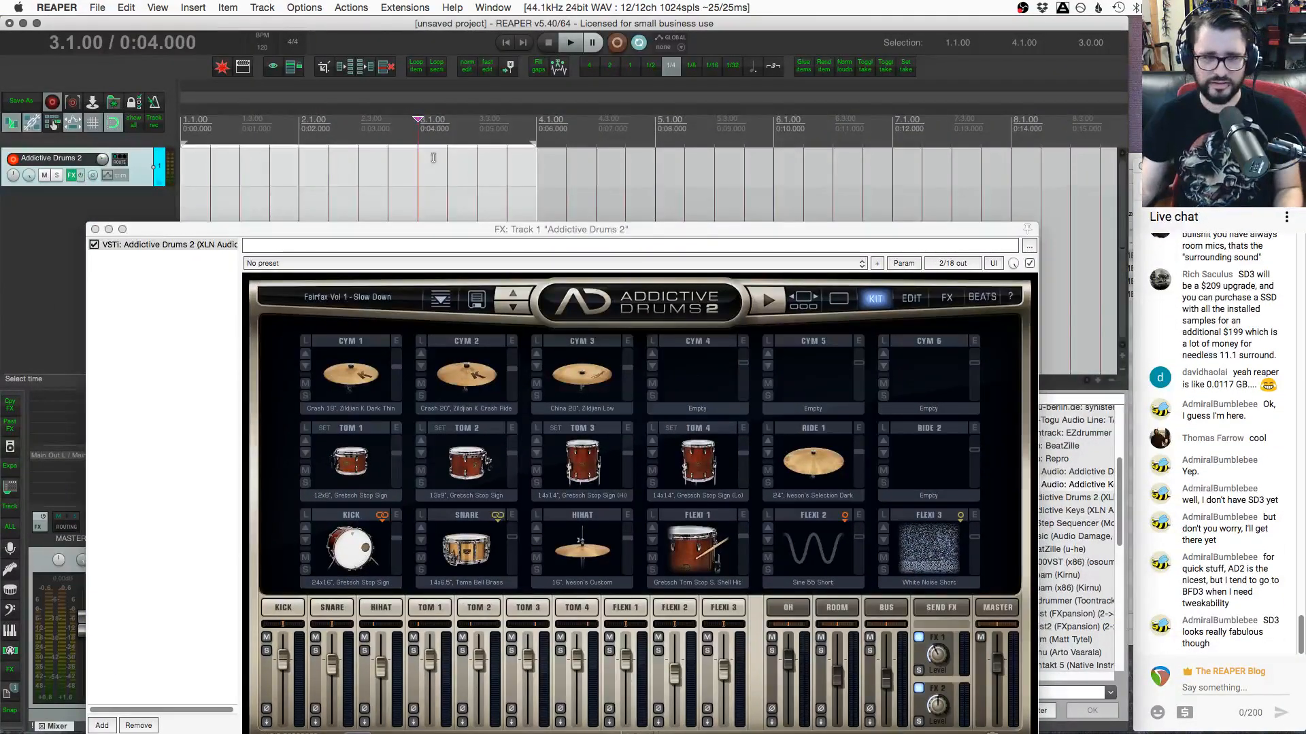
left_click_drag(609, 231, 497, 211)
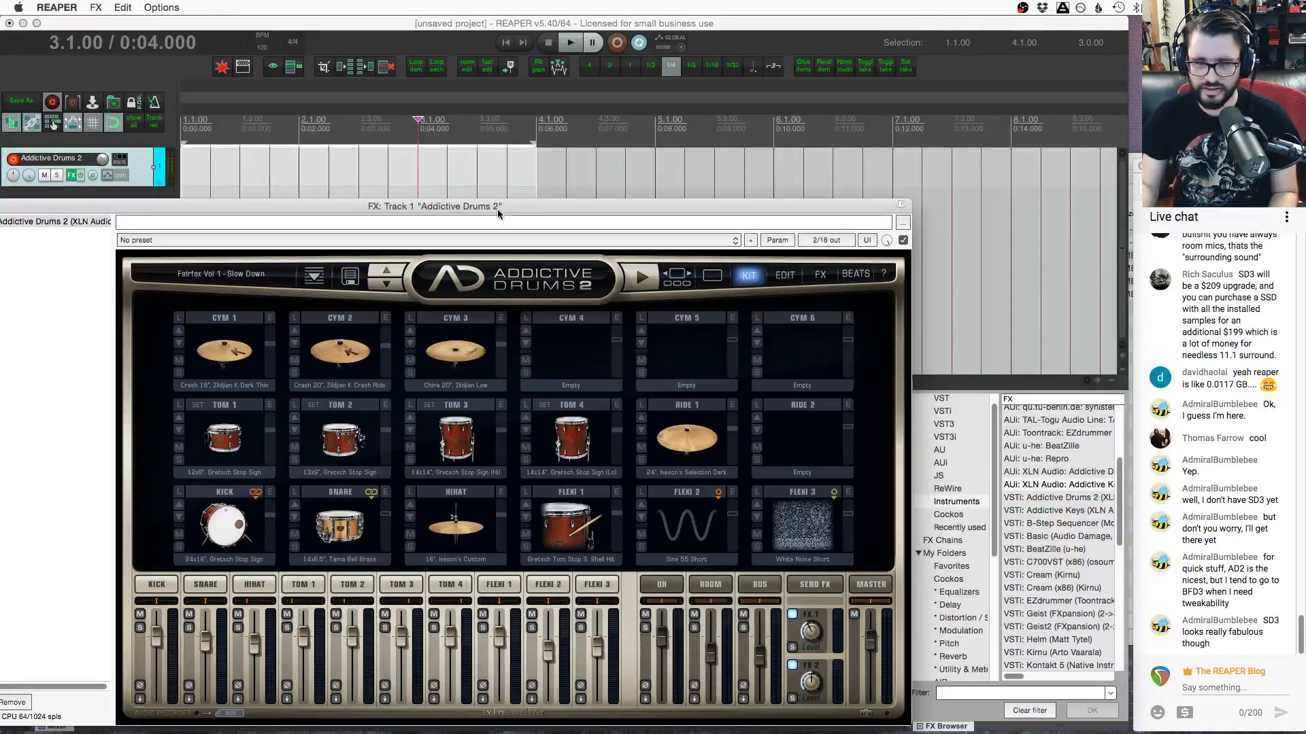
scroll(1061, 503, "down", 2)
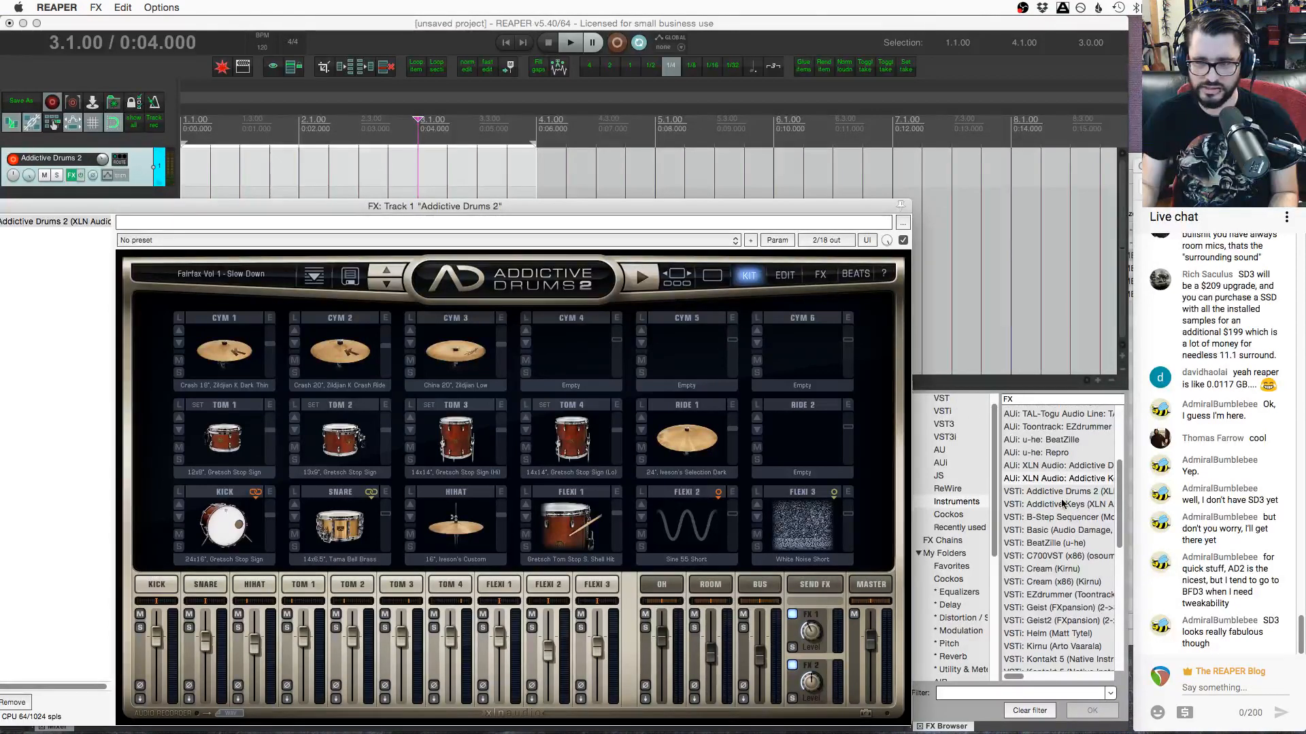
scroll(1063, 503, "down", 5)
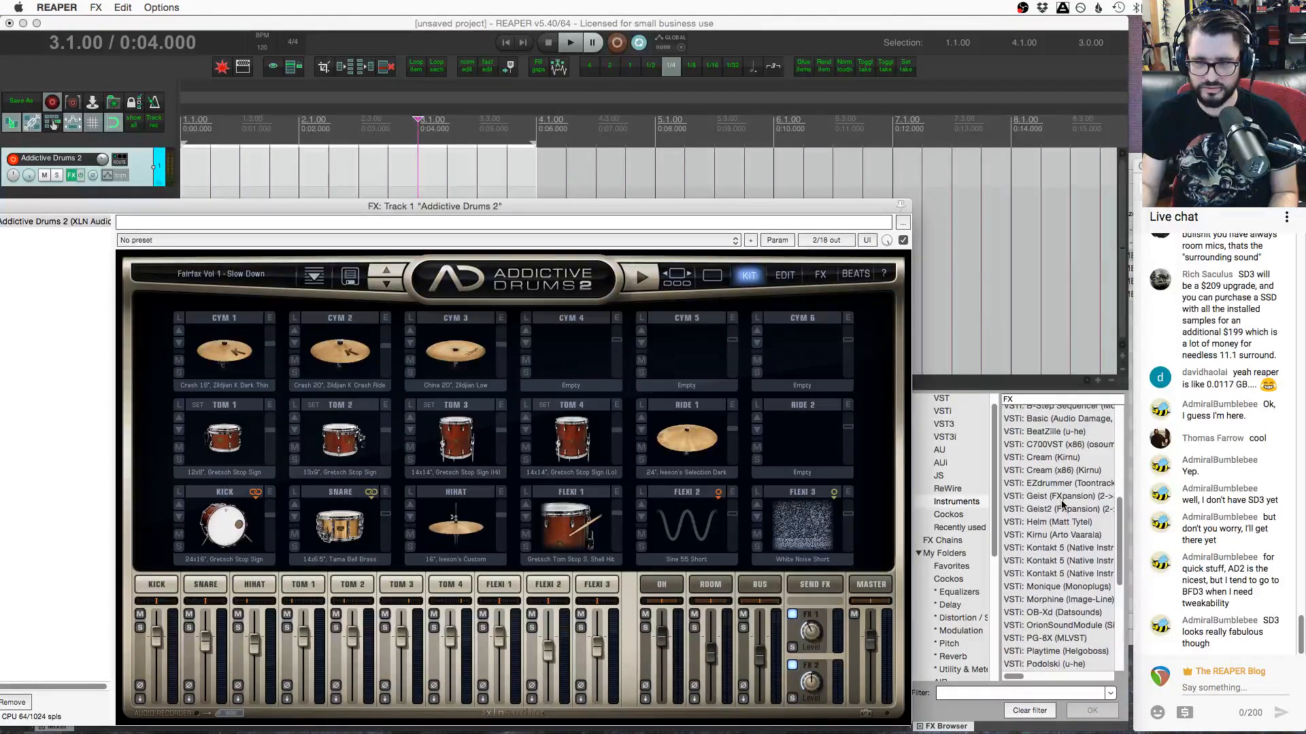
scroll(1063, 503, "down", 1)
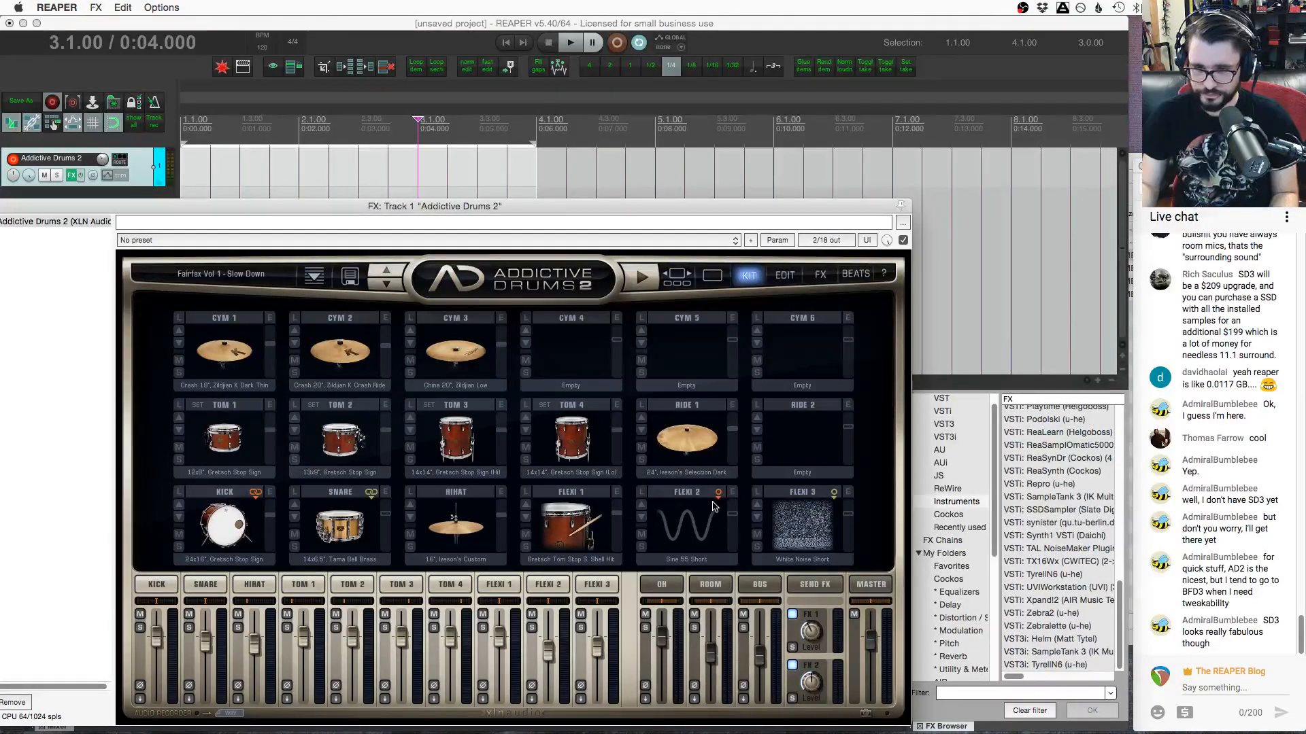
Unlink the Flexi 2 kitpiece from the kick, and audition the Flexi 2 sine and Flexi 3 white noise sounds
left_click(707, 514)
left_click_drag(718, 492, 750, 490)
left_click(684, 515)
left_click(682, 514)
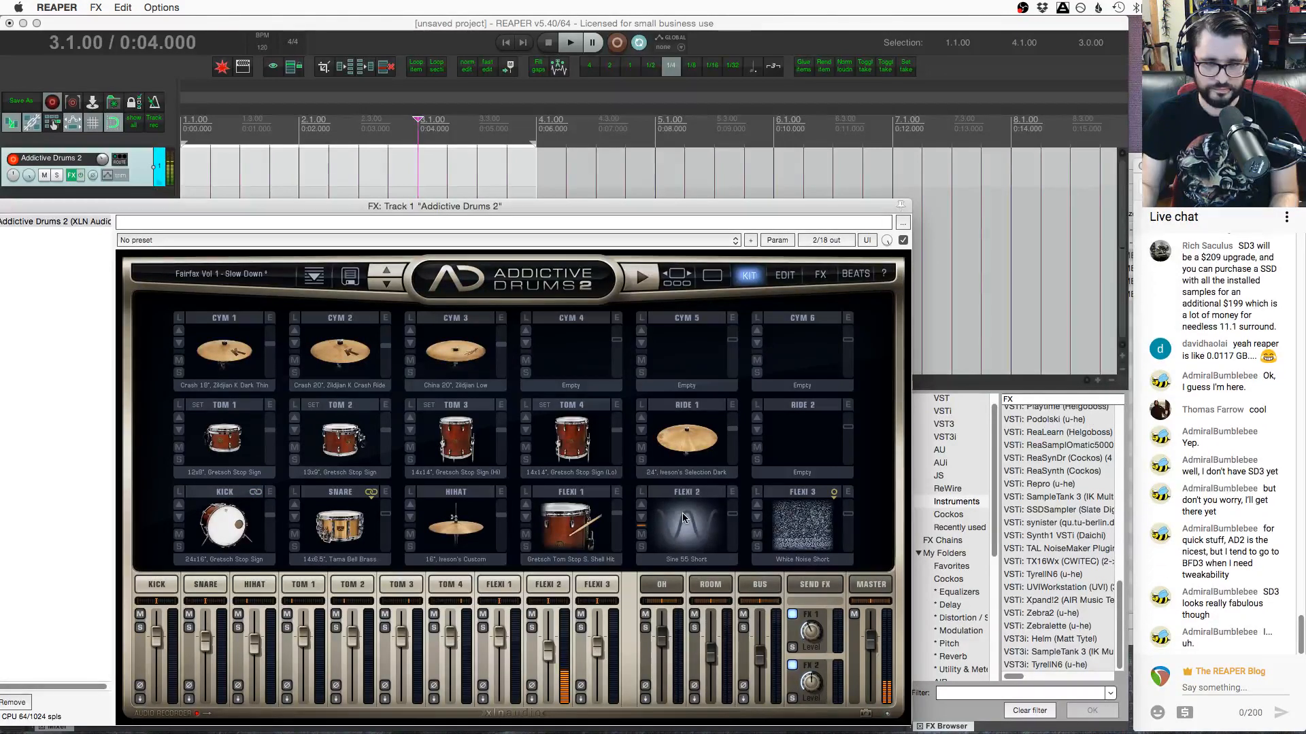
left_click(701, 515)
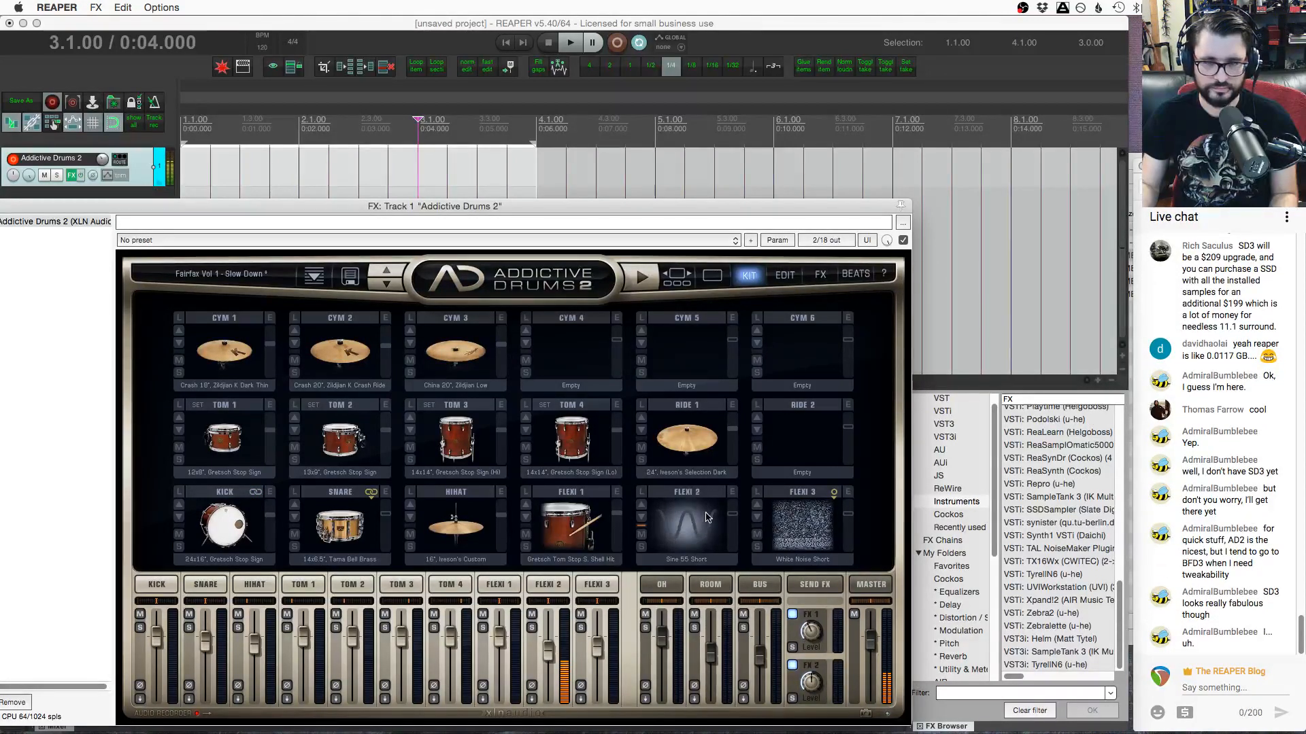
left_click(786, 521)
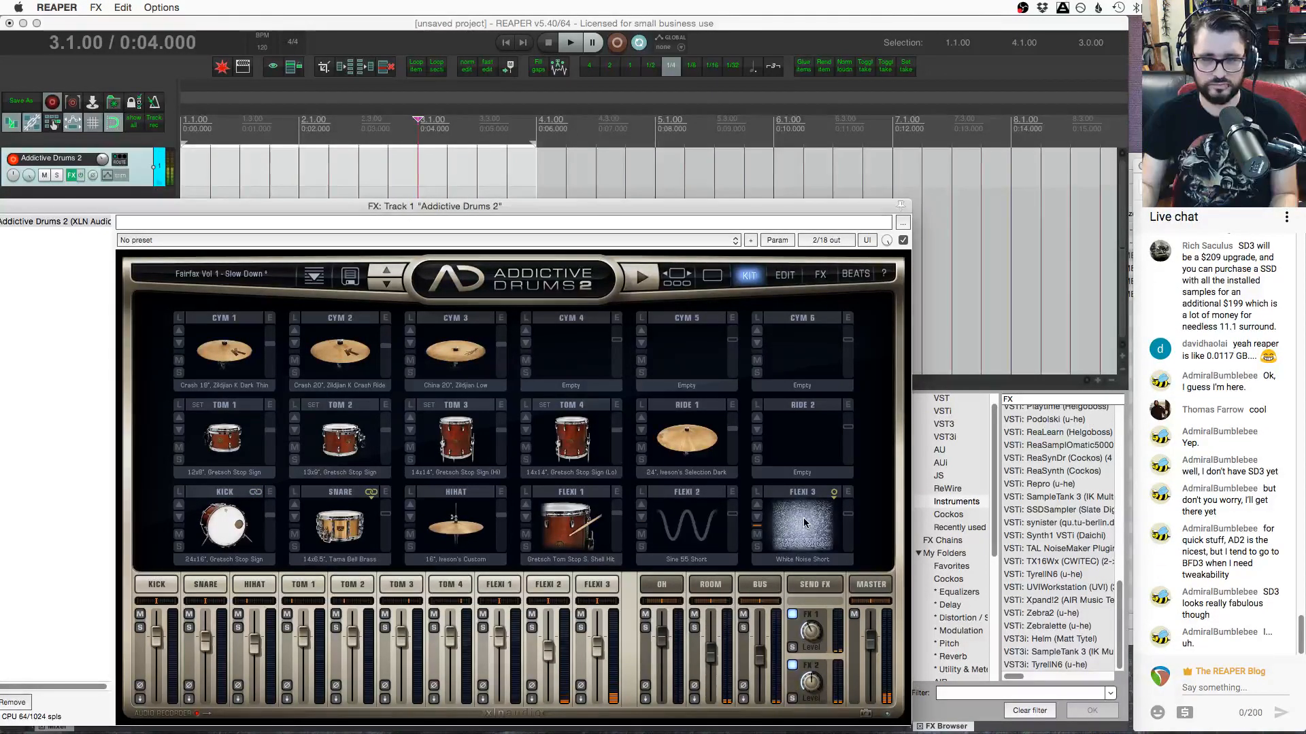
Show the Beats page and move the plugin window up clear of the FX browser list
left_click(709, 506)
left_click(818, 274)
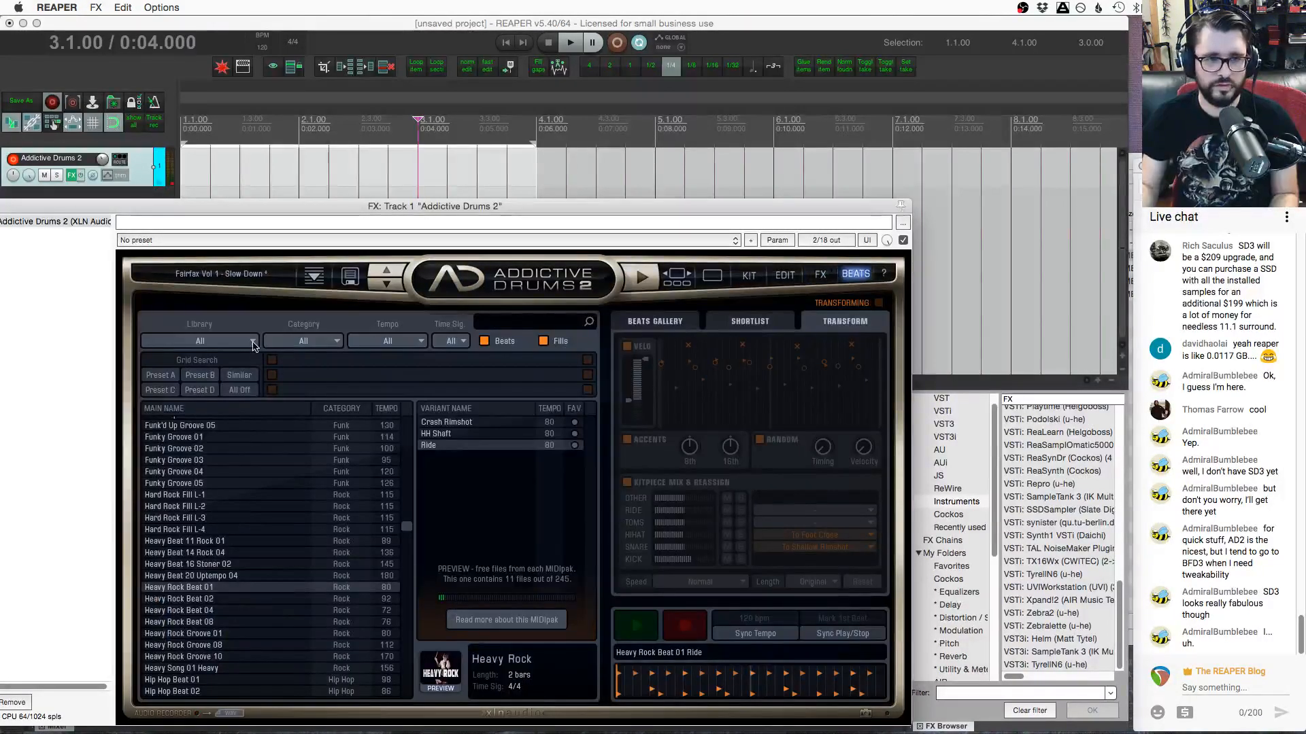
left_click_drag(378, 206, 449, 9)
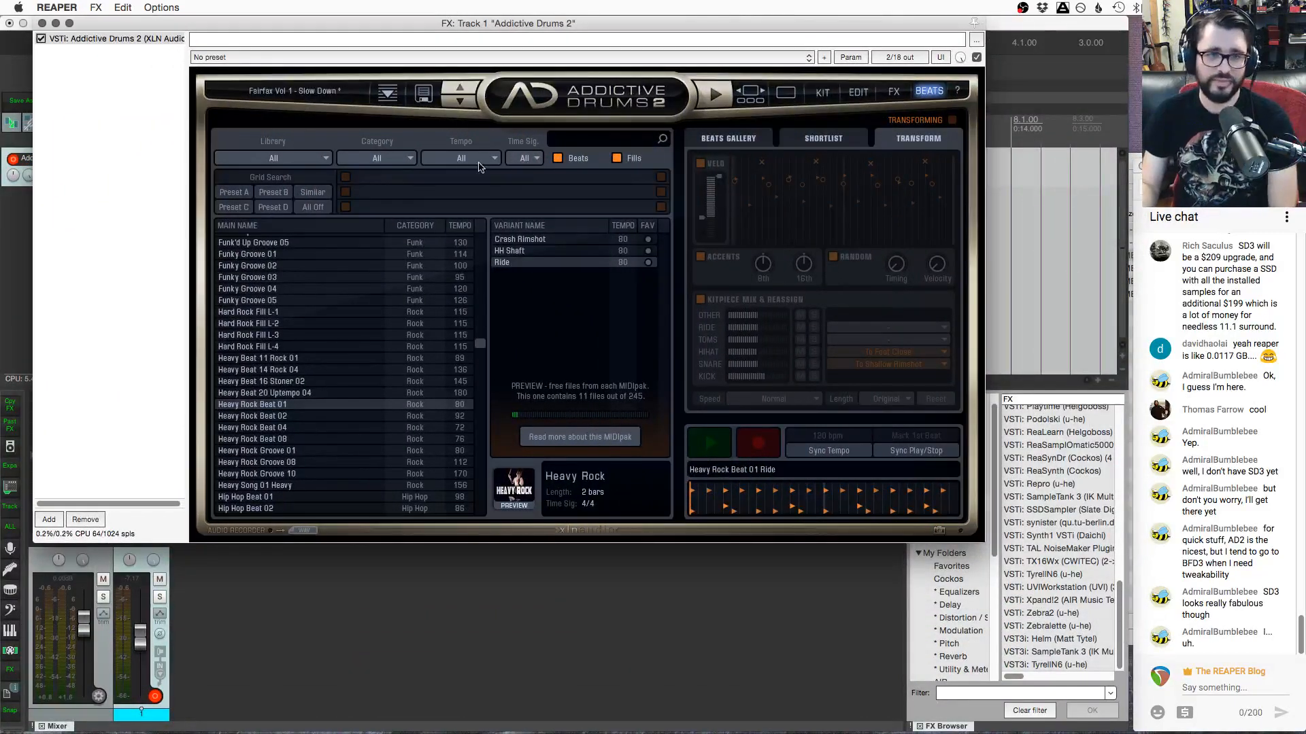
Look through the beat libraries offered by the Library filter, leaving the filter set to All
left_click(328, 157)
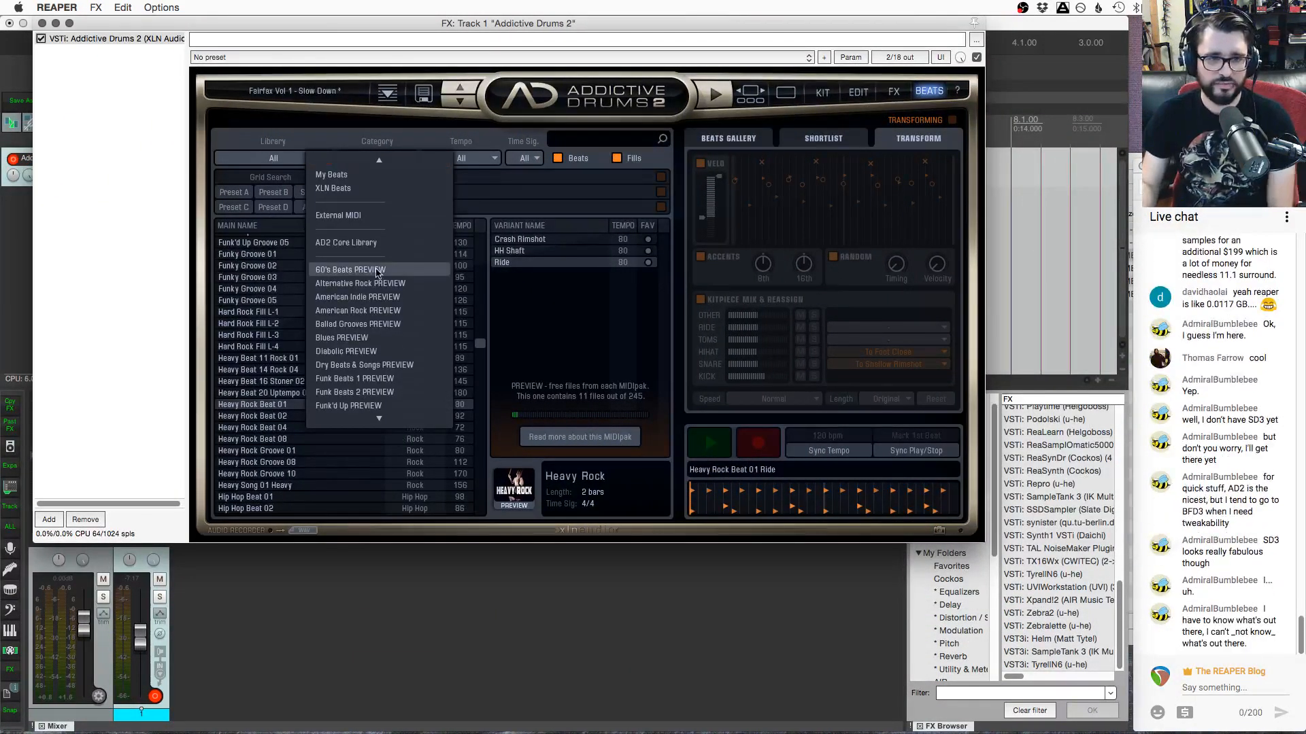
scroll(349, 417, "down", 6)
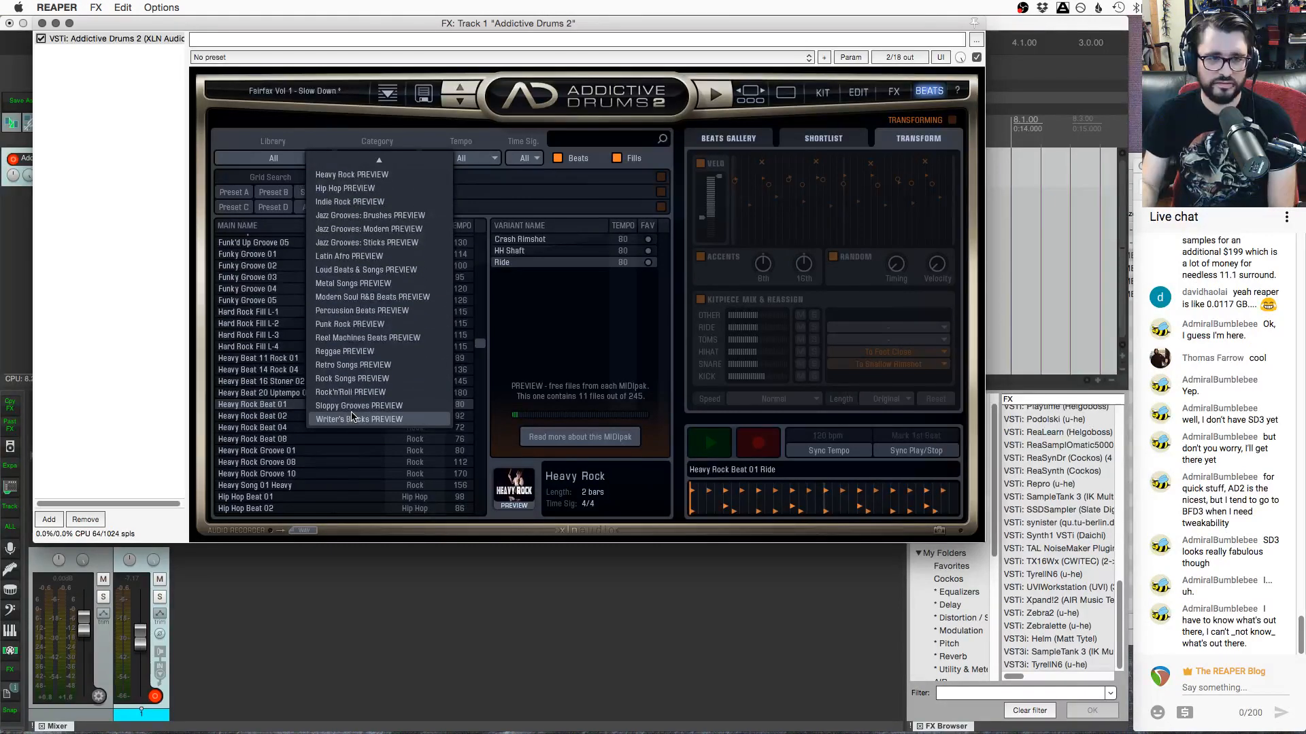
scroll(361, 408, "up", 6)
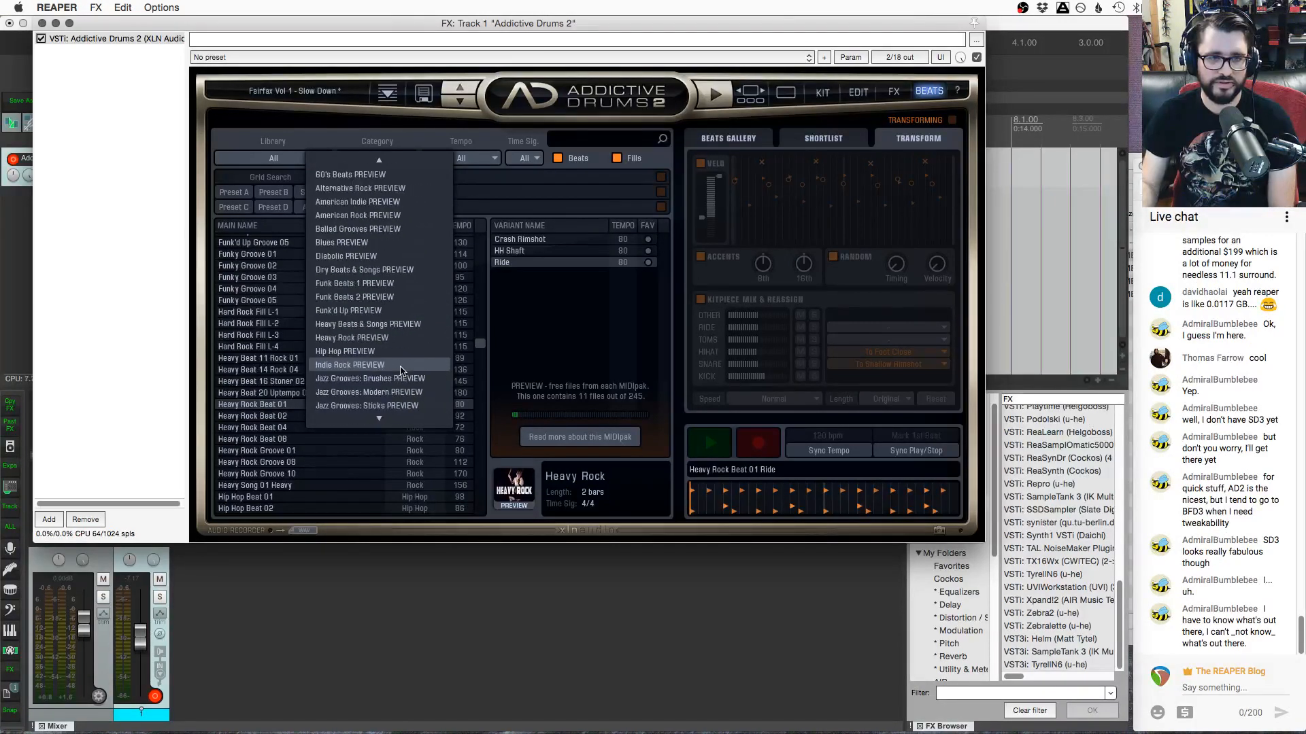
scroll(401, 370, "up", 3)
left_click(392, 157)
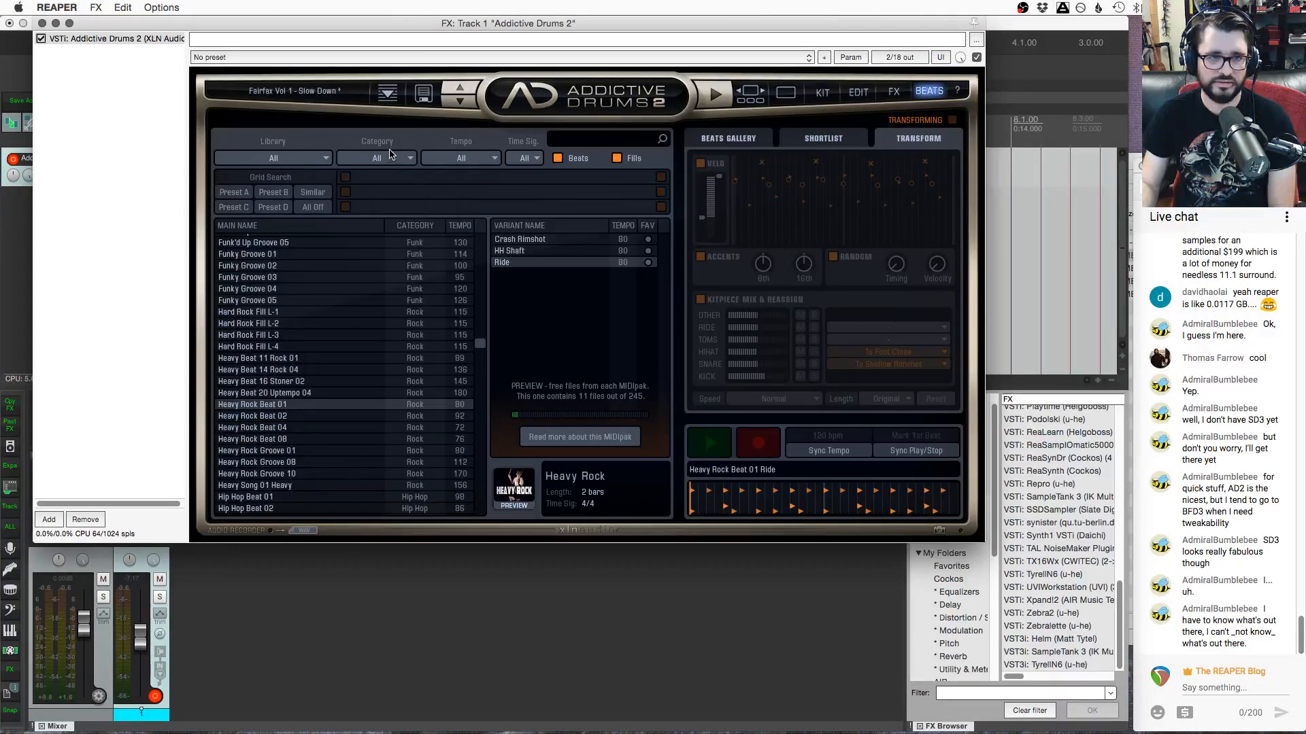
Filter the beats to the Dance category and play Basic Electro Light Swing, Bundle - Bosh Beat and Current Value DnB Common
left_click(388, 159)
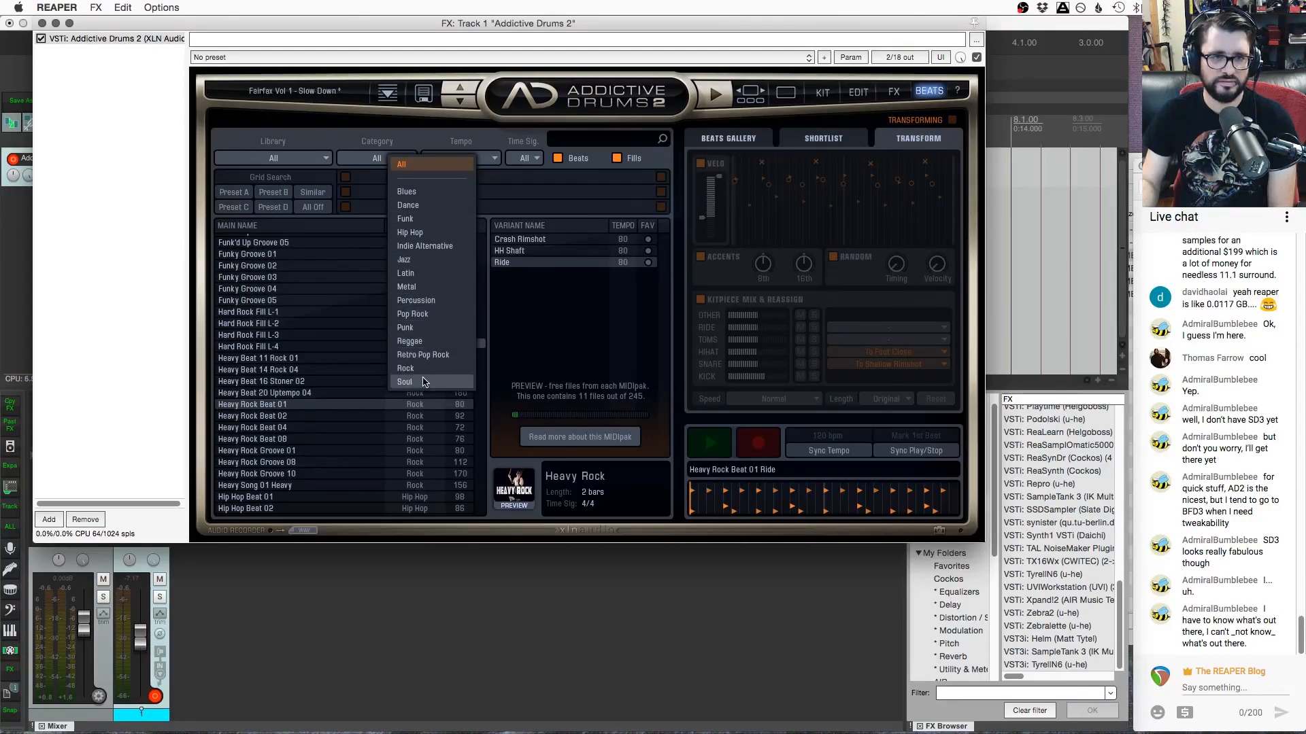
left_click(420, 207)
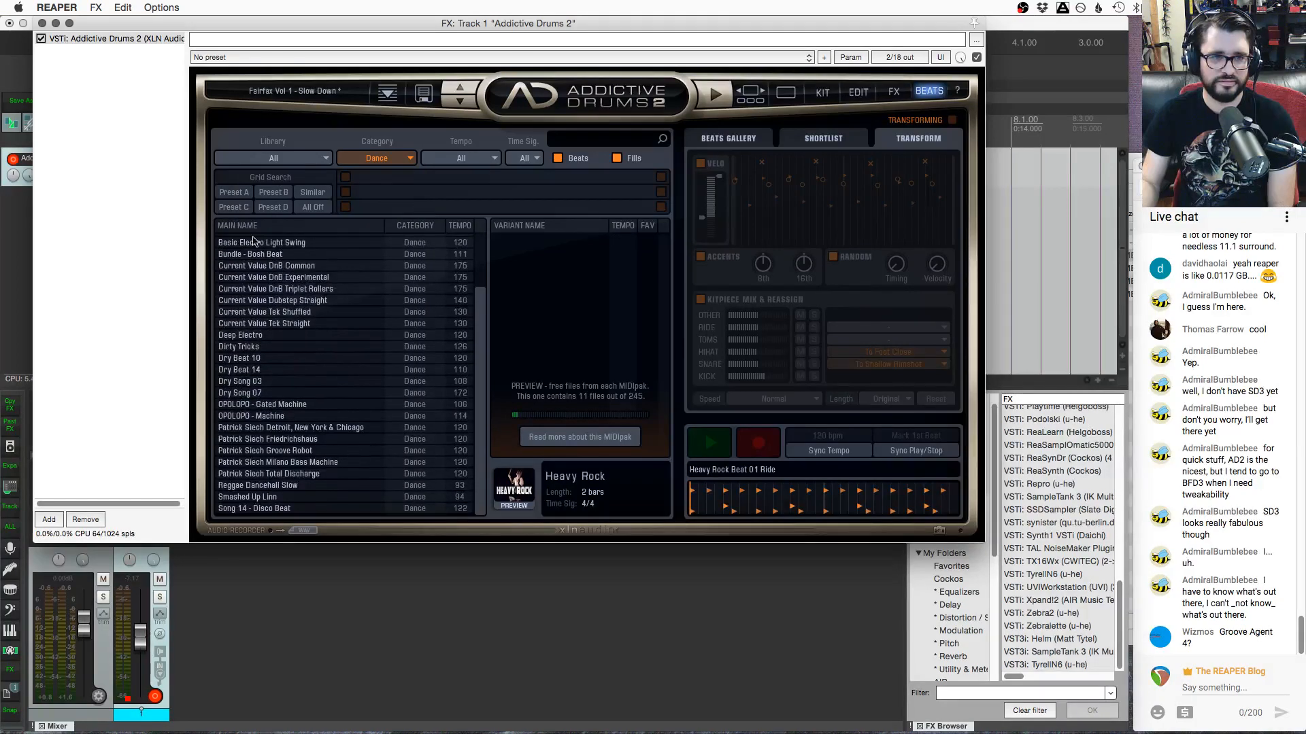
left_click(297, 245)
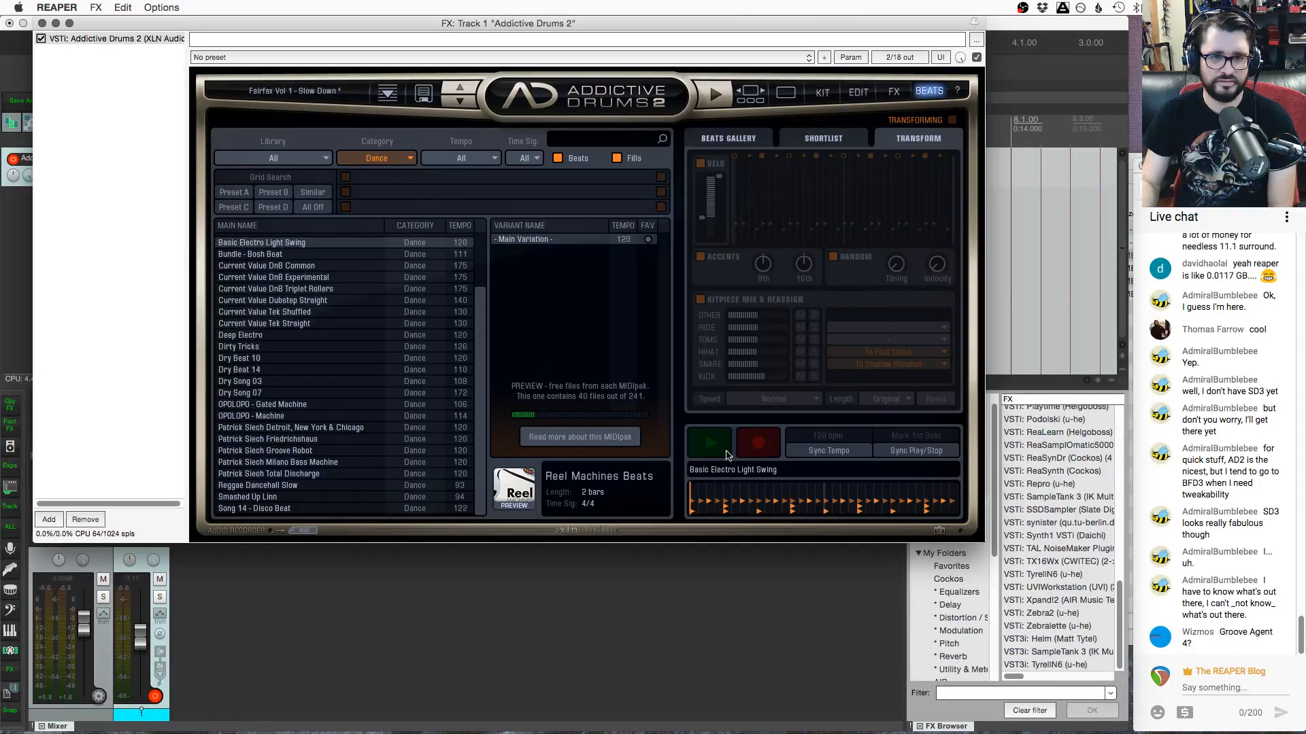
left_click(725, 453)
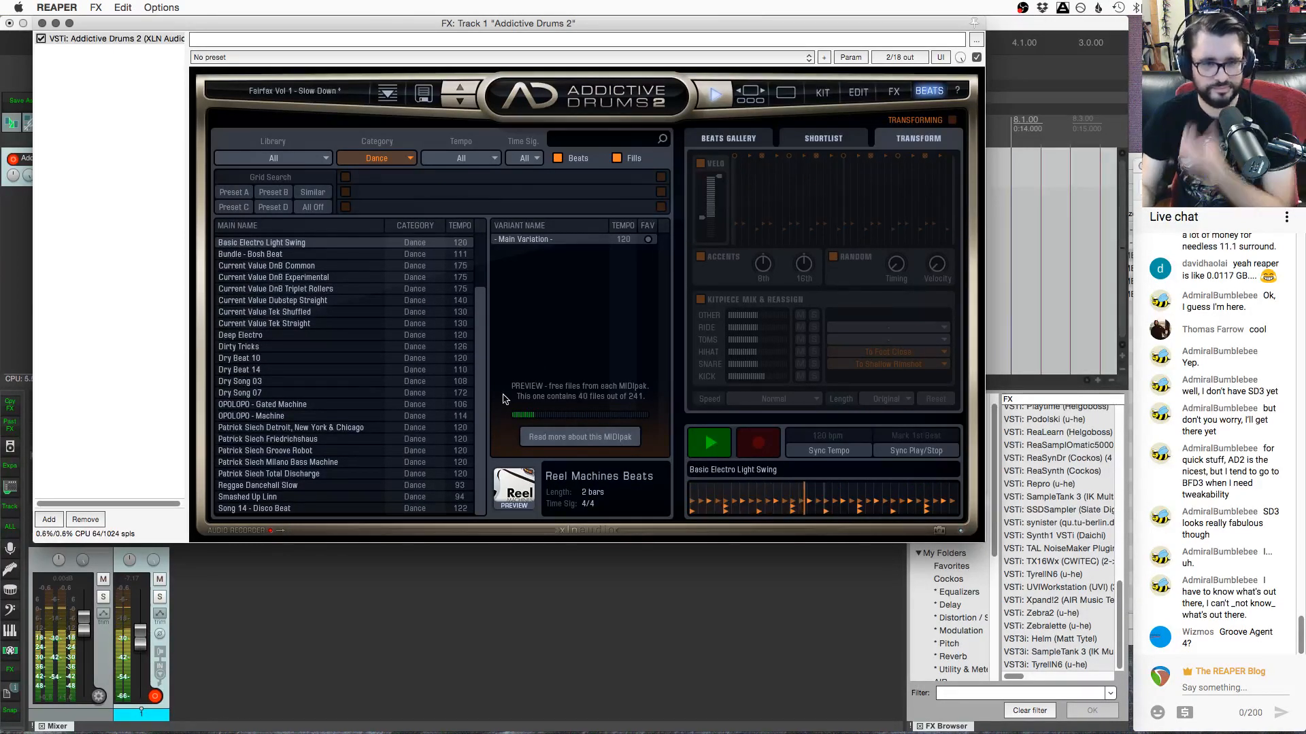
left_click(278, 254)
left_click(278, 266)
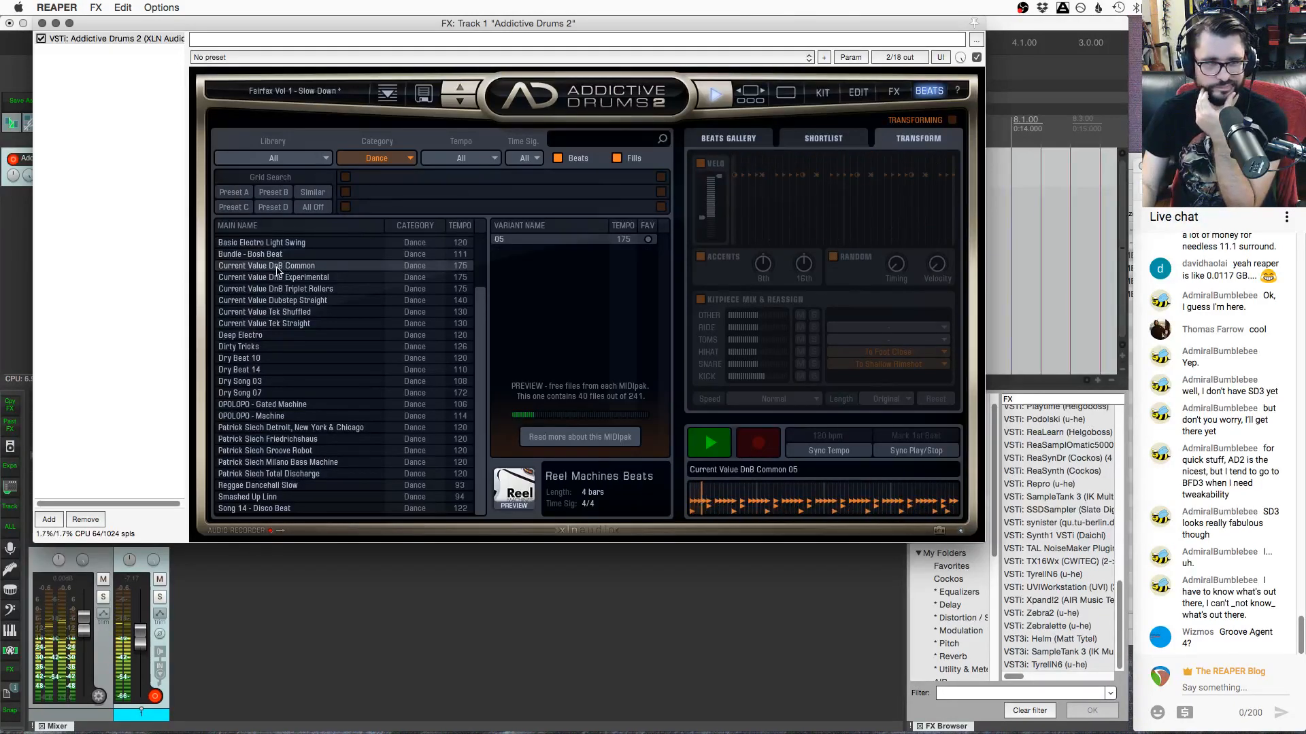
Glance at the Kit page during playback, and load the Reel Machines preset Tape 808 Wet for the beats
left_click(824, 95)
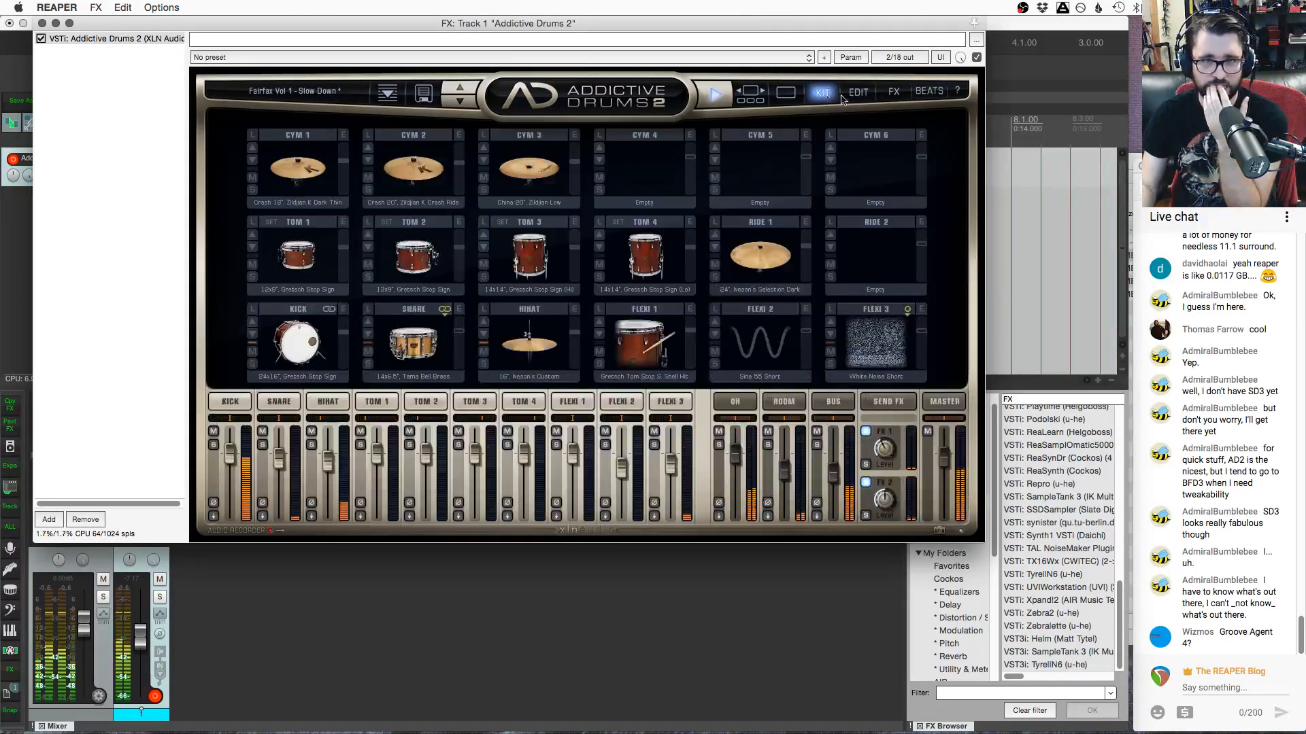
left_click(928, 91)
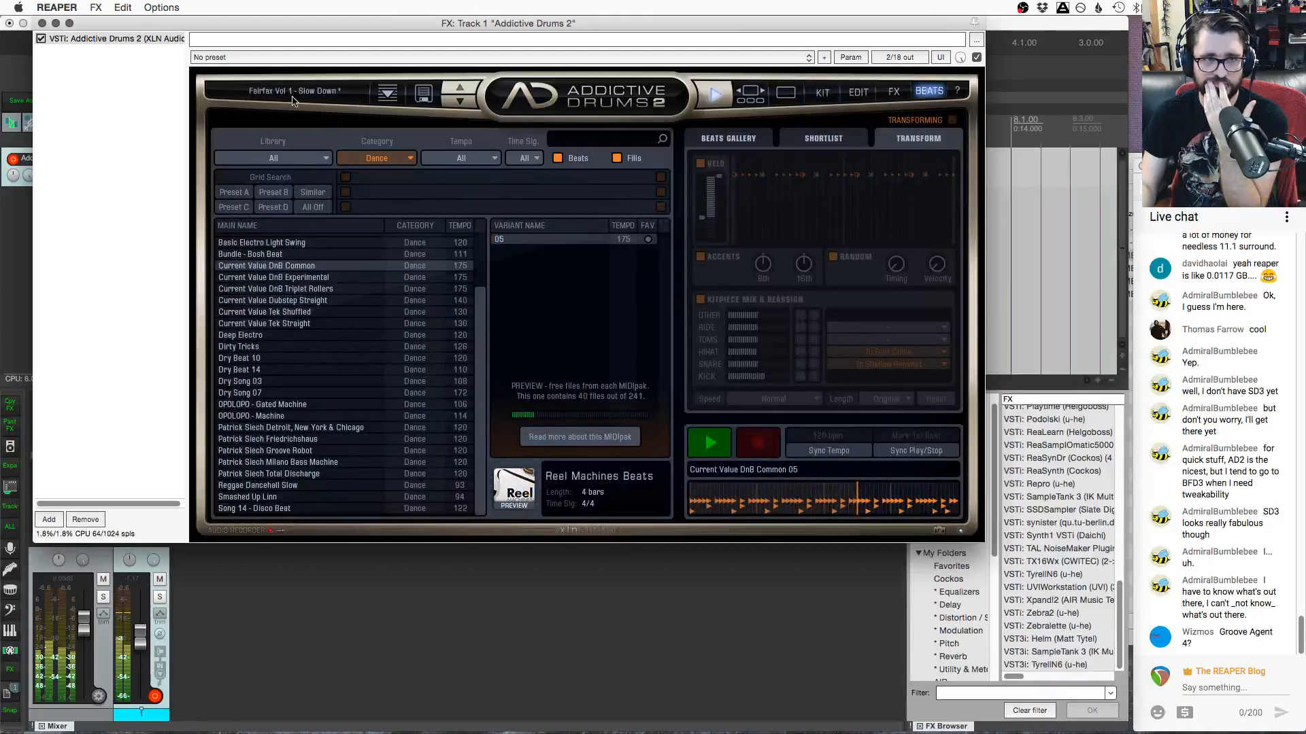
left_click(293, 96)
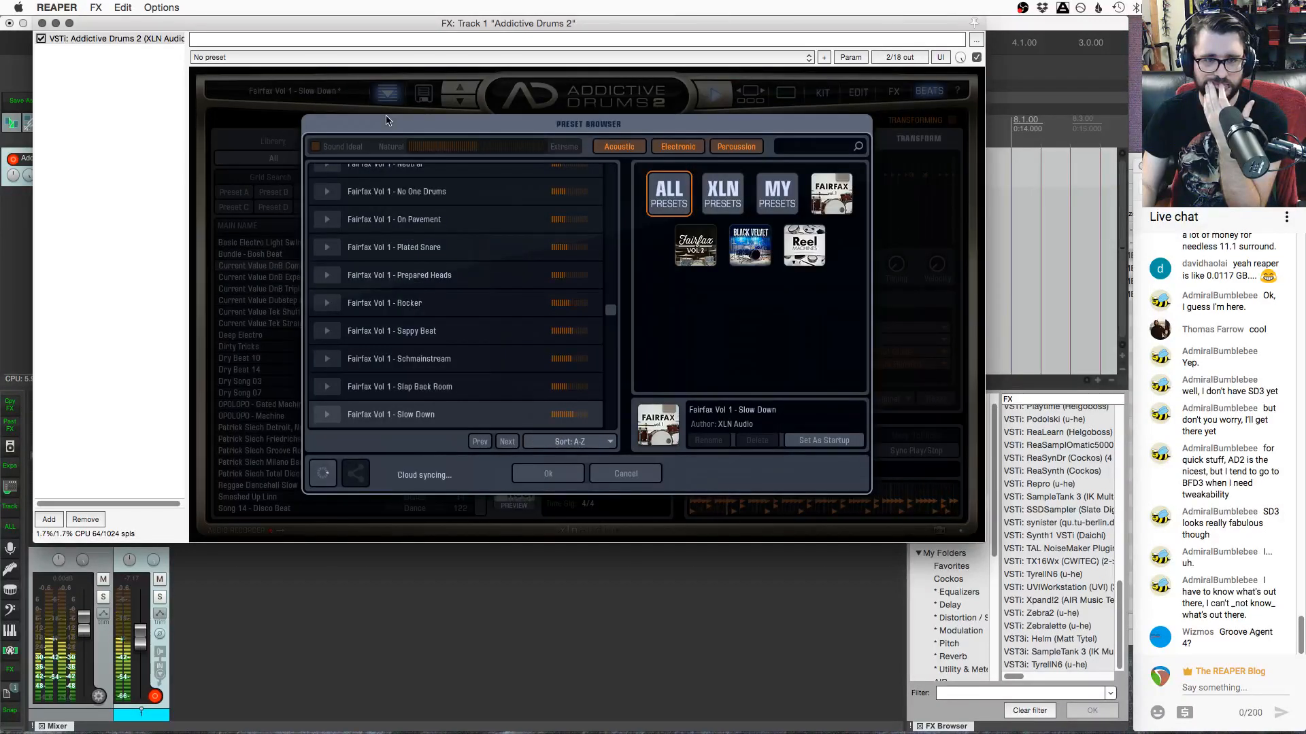
left_click(804, 264)
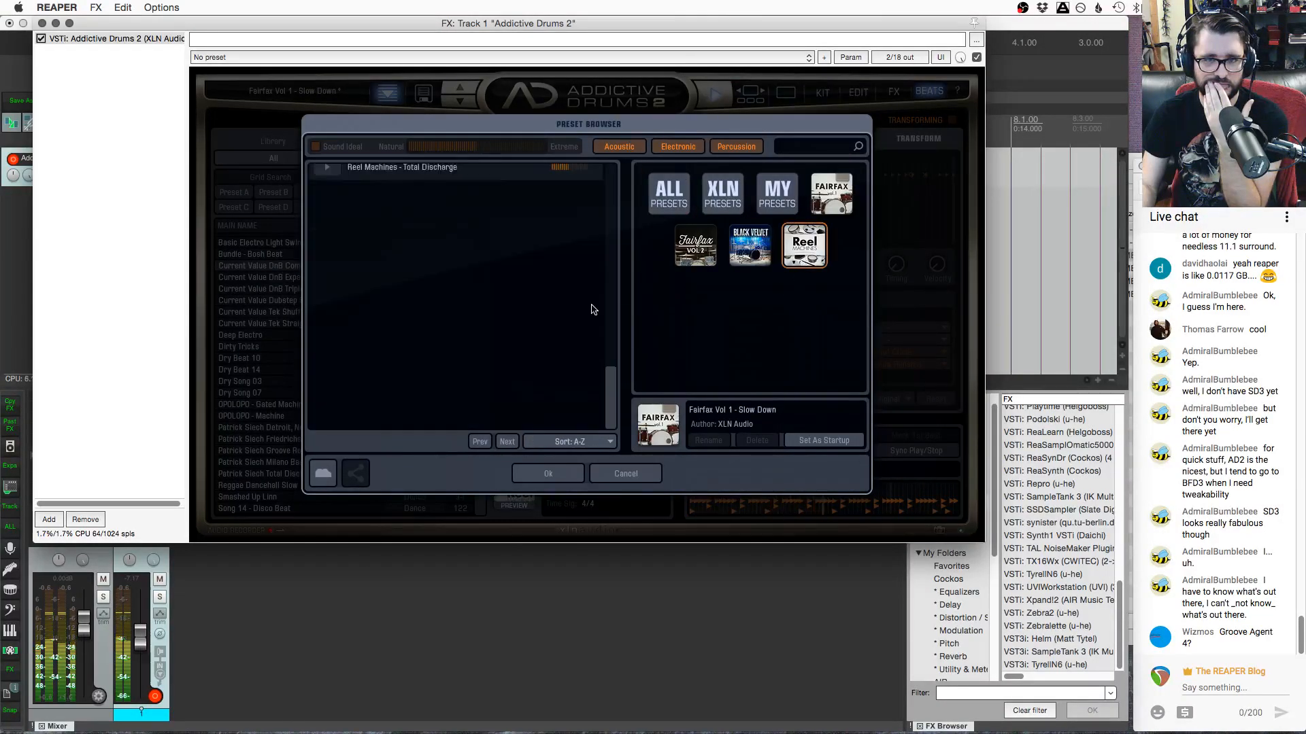
left_click(327, 221)
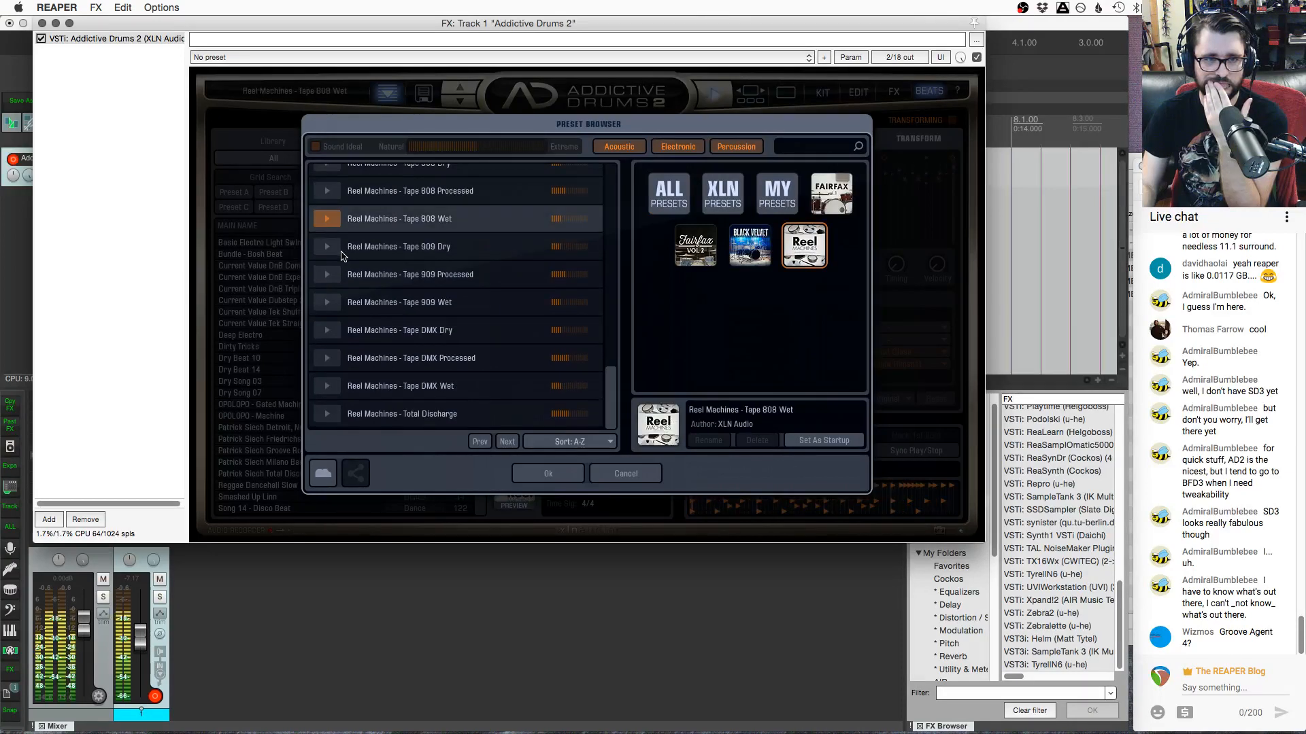
left_click(558, 478)
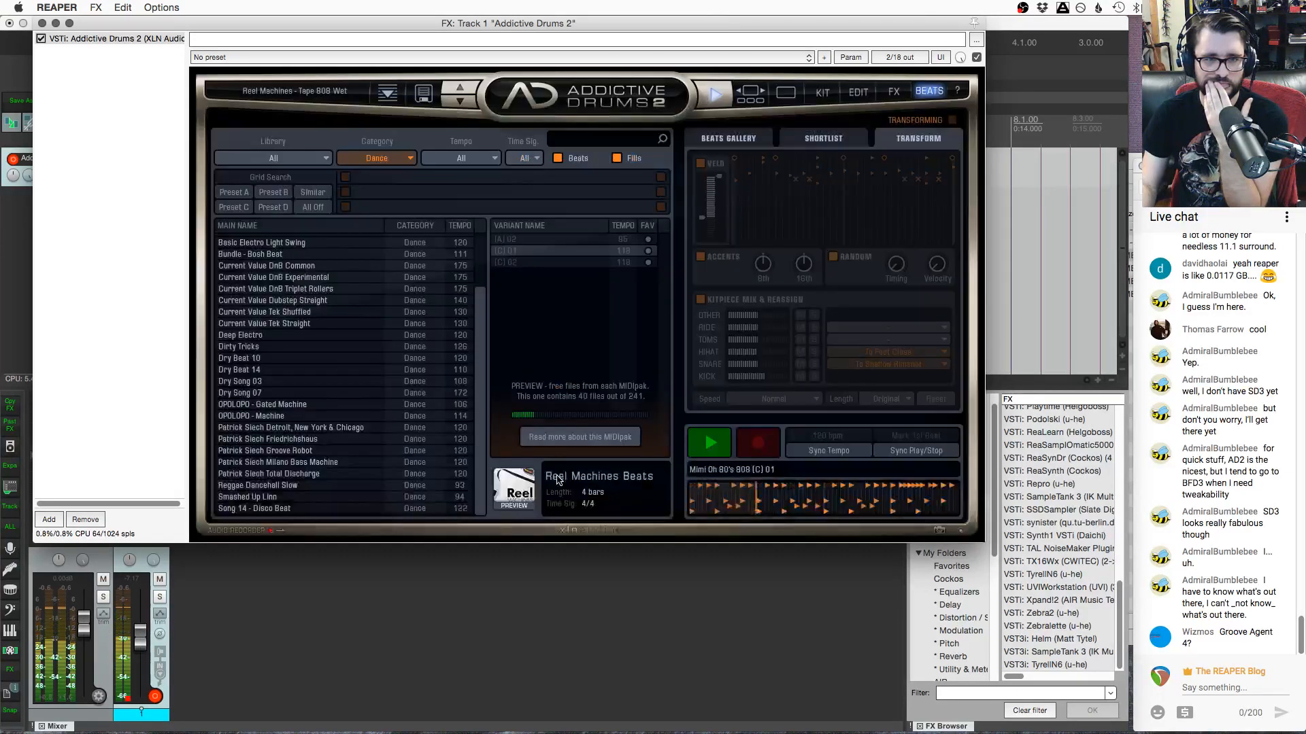
Audition Bundle - Bosh Beat and the Current Value beats DnB Common, DnB Triplet Rollers, Dubstep Straight, Tek Shuffled and Tek Straight
left_click(294, 254)
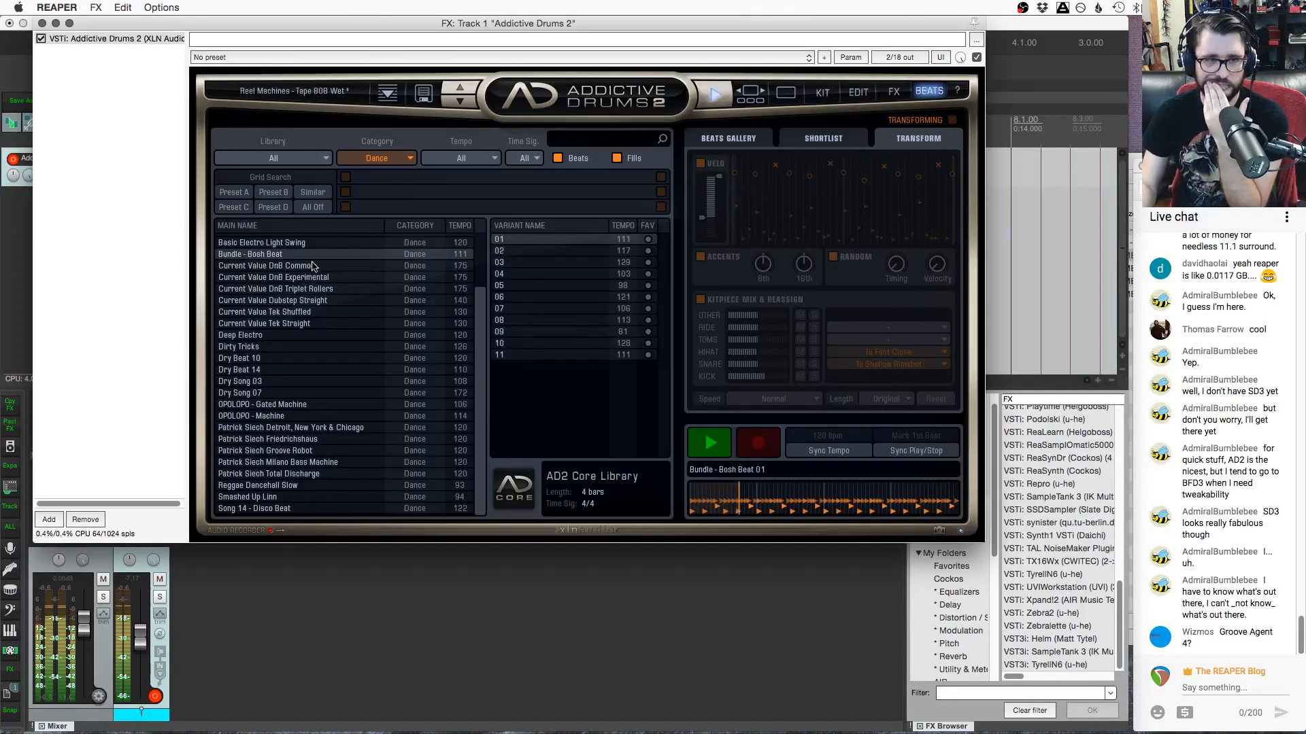
left_click(310, 267)
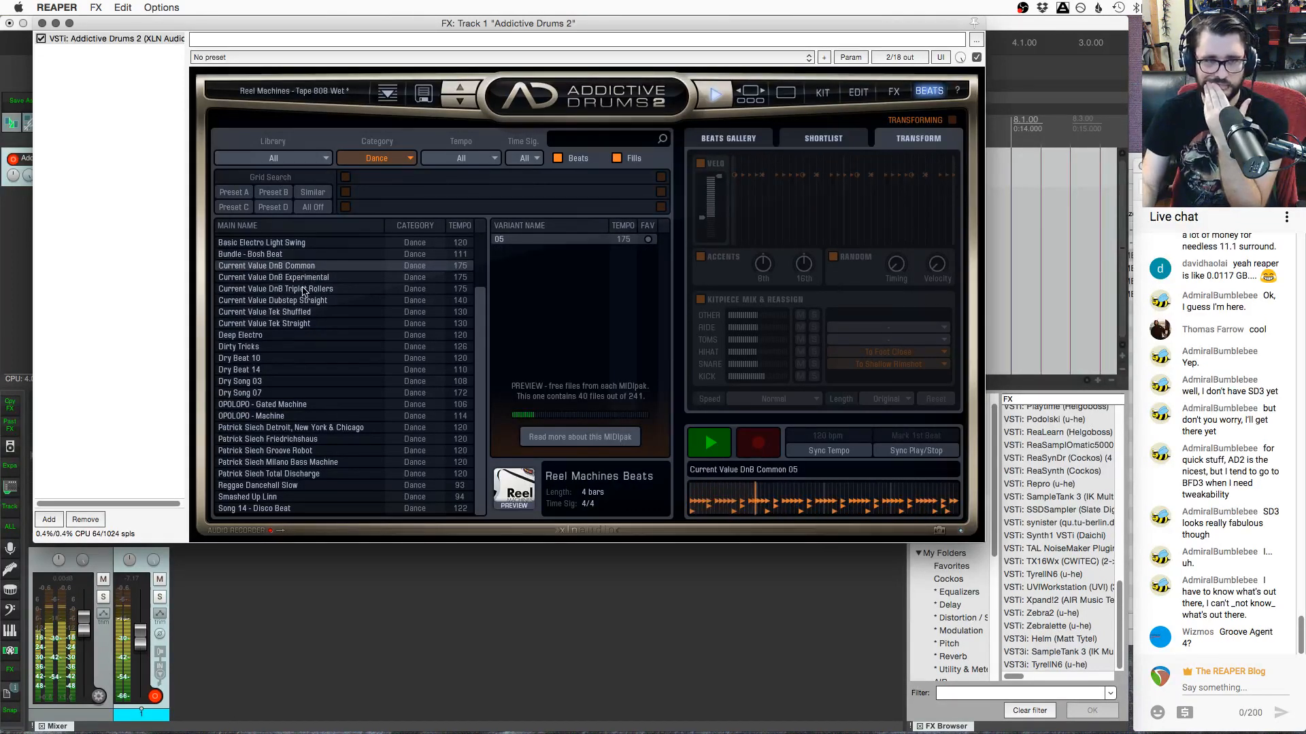
left_click(304, 290)
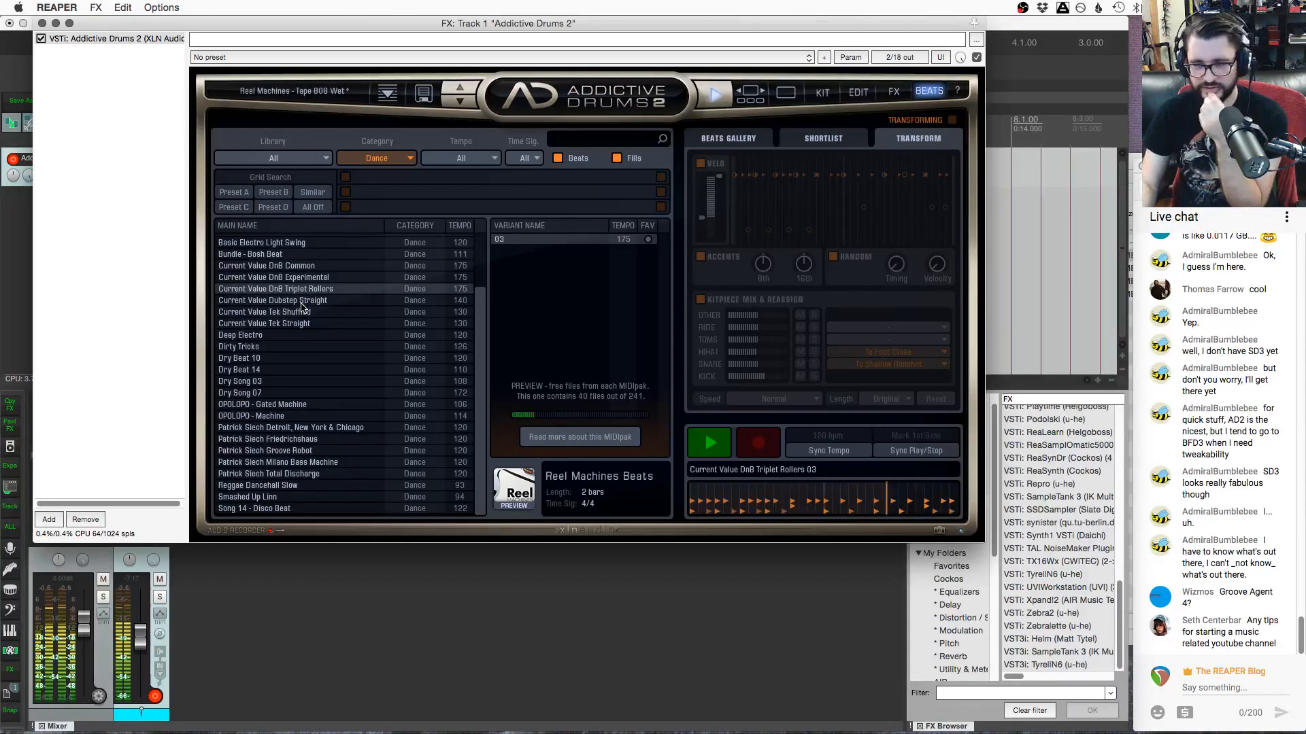
left_click(301, 302)
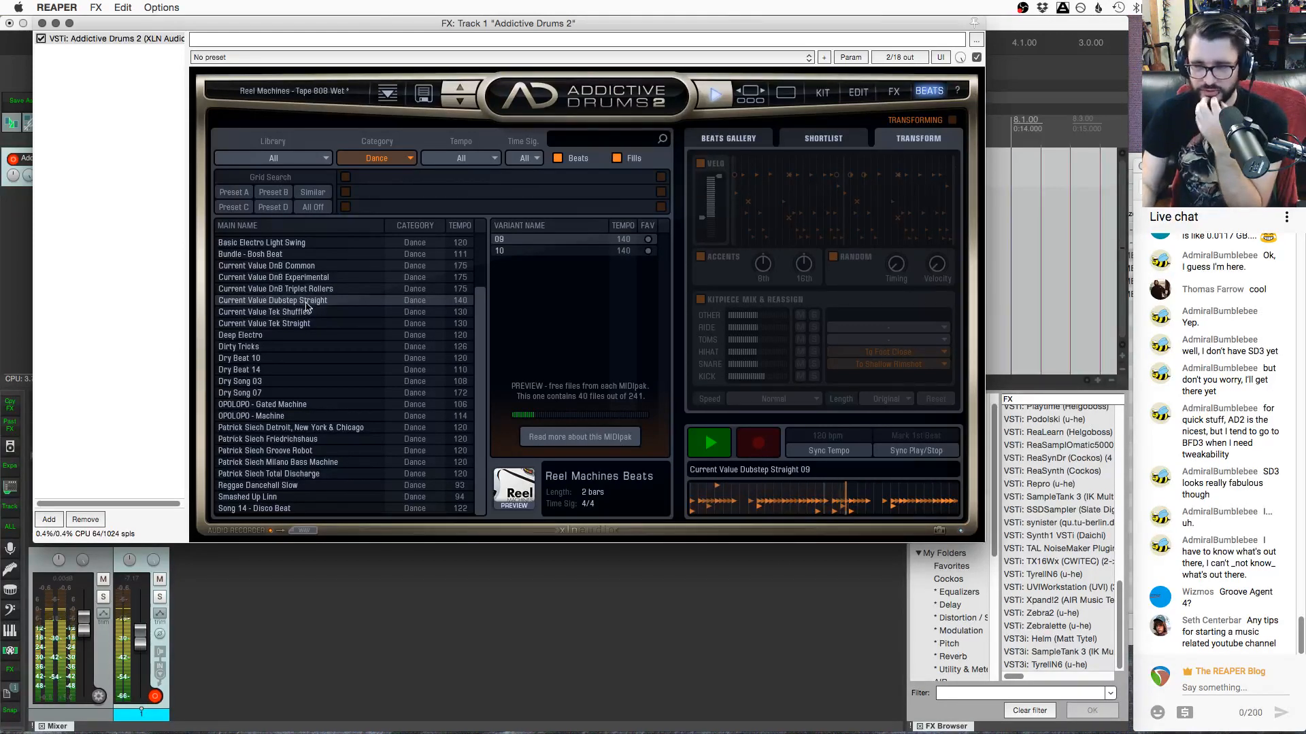
left_click(303, 312)
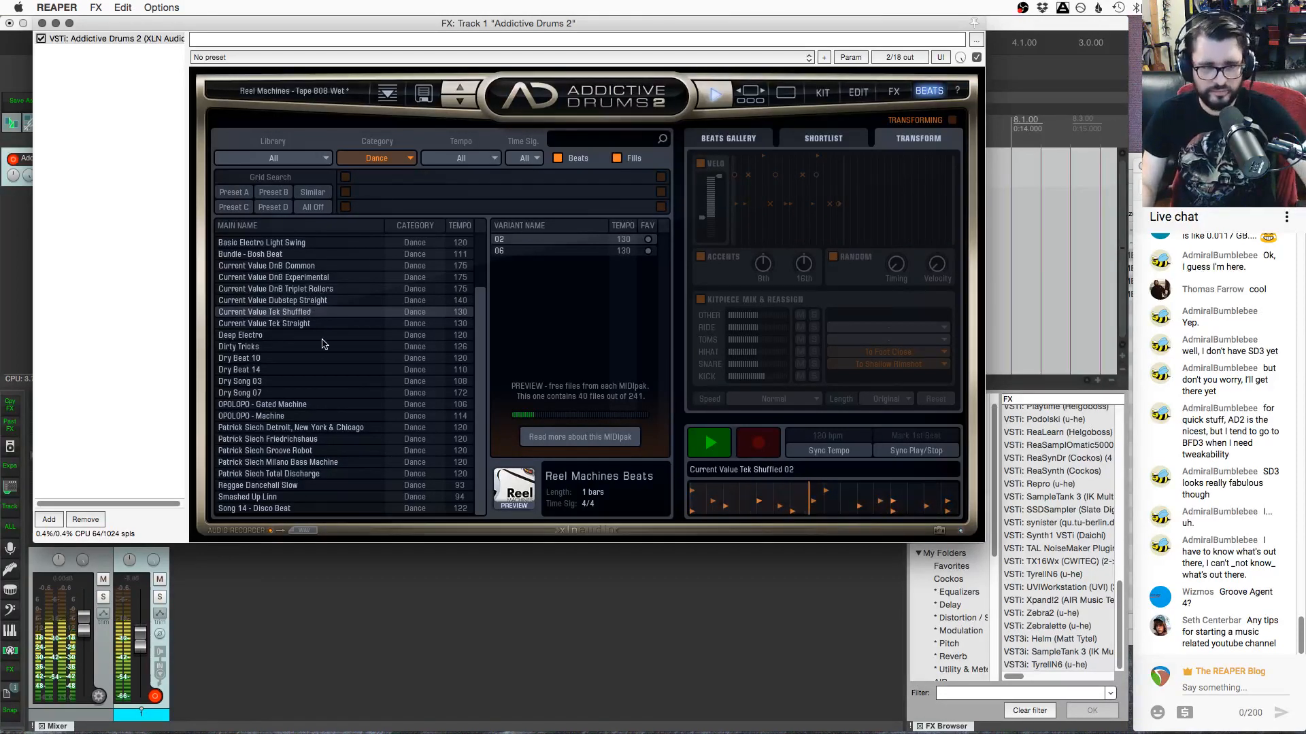
left_click(317, 326)
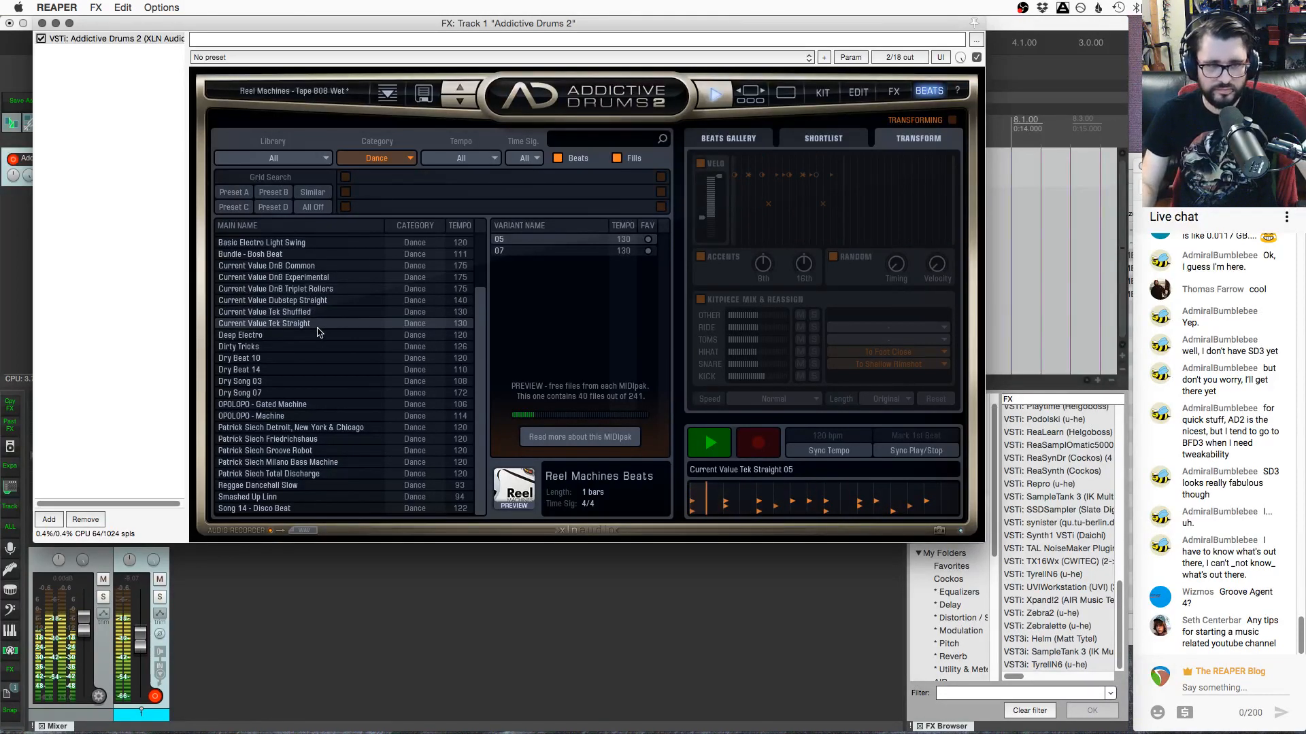
Audition the Dance beats Deep Electro, Dirty Tricks, Dry Beat 10, Dry Beat 14, Dry Song 03 and Dry Song 07
left_click(298, 337)
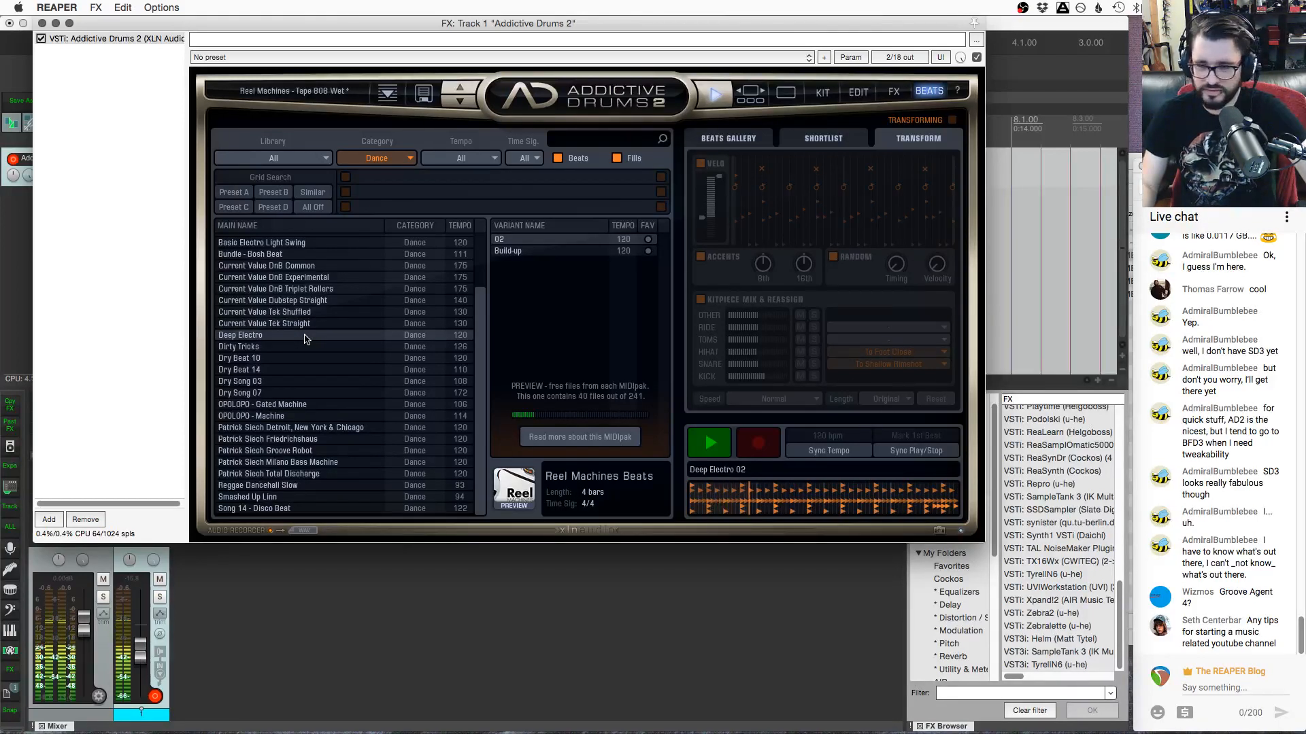
left_click(301, 347)
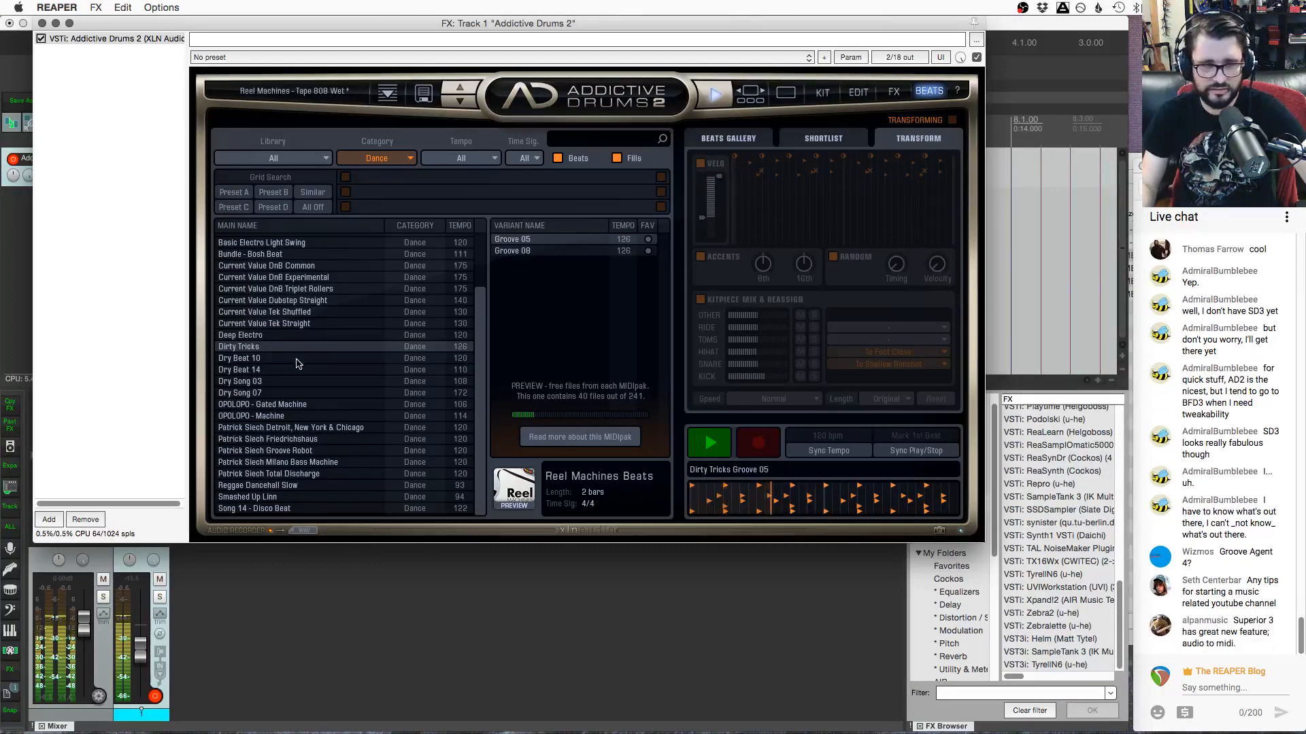
left_click(302, 359)
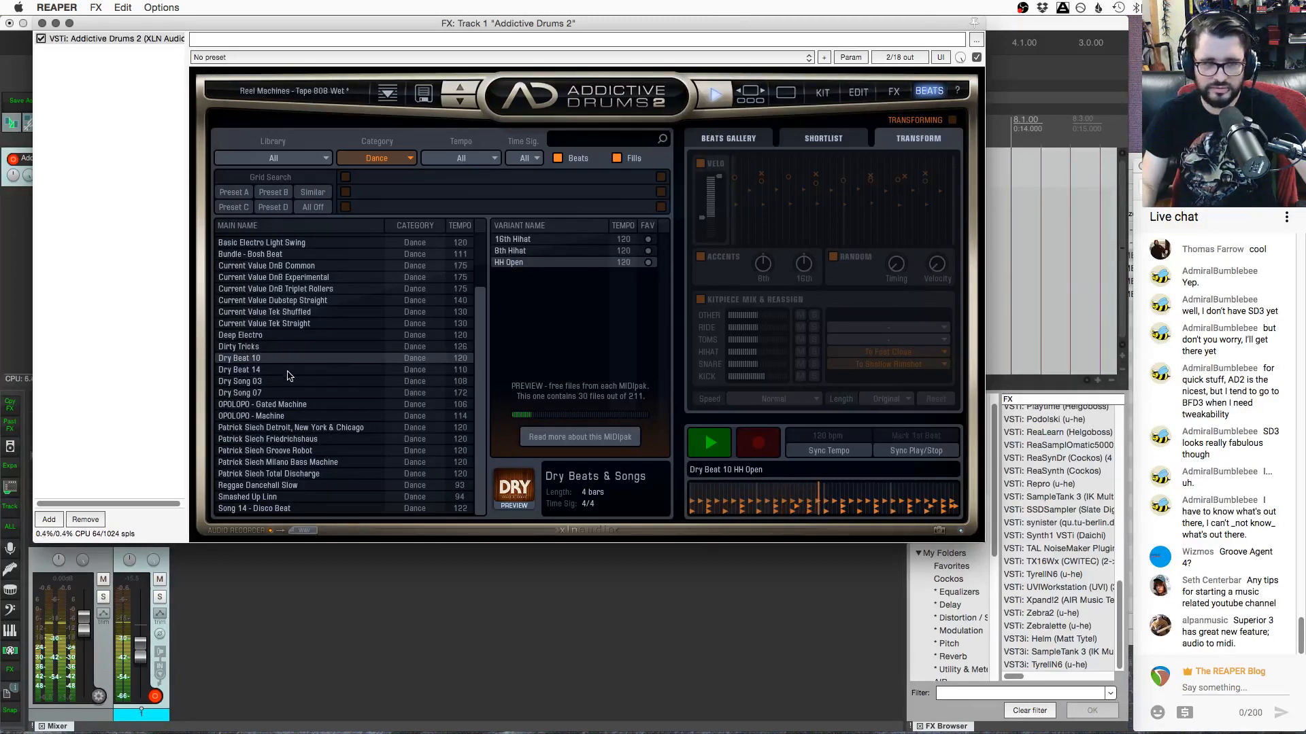
left_click(289, 371)
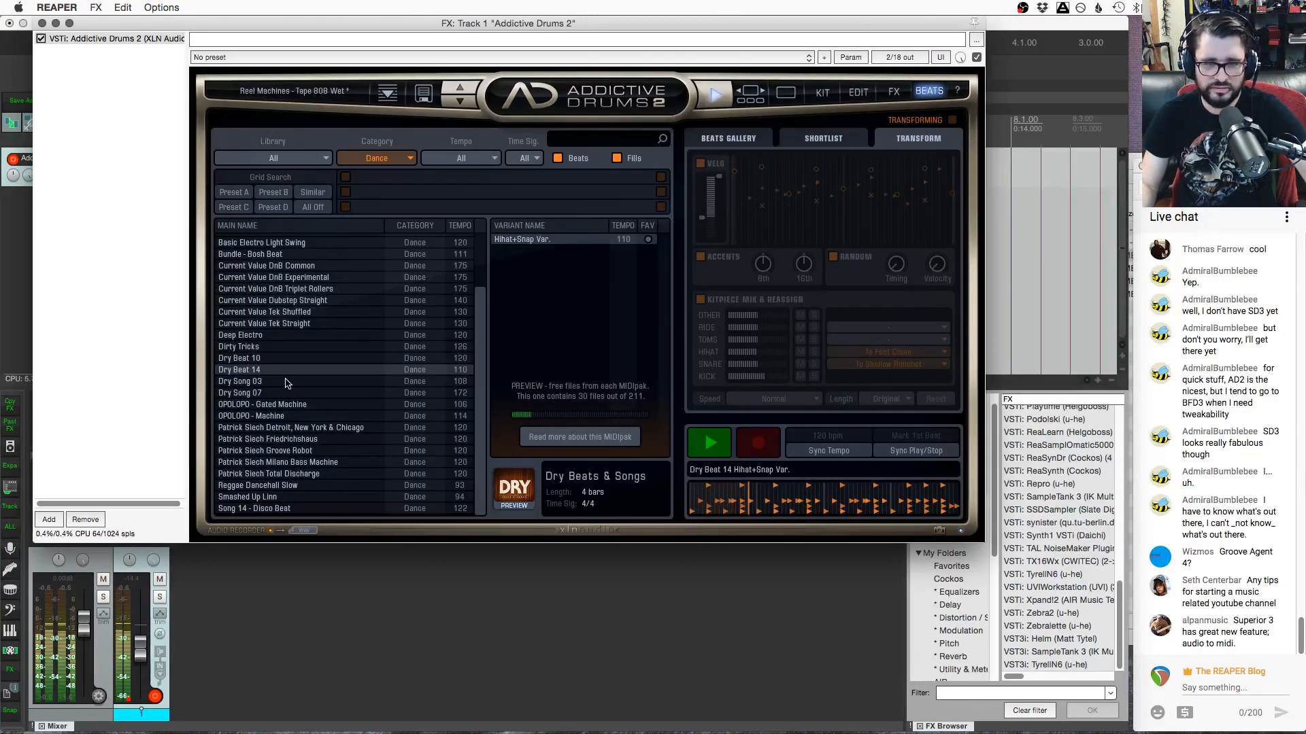
left_click(285, 382)
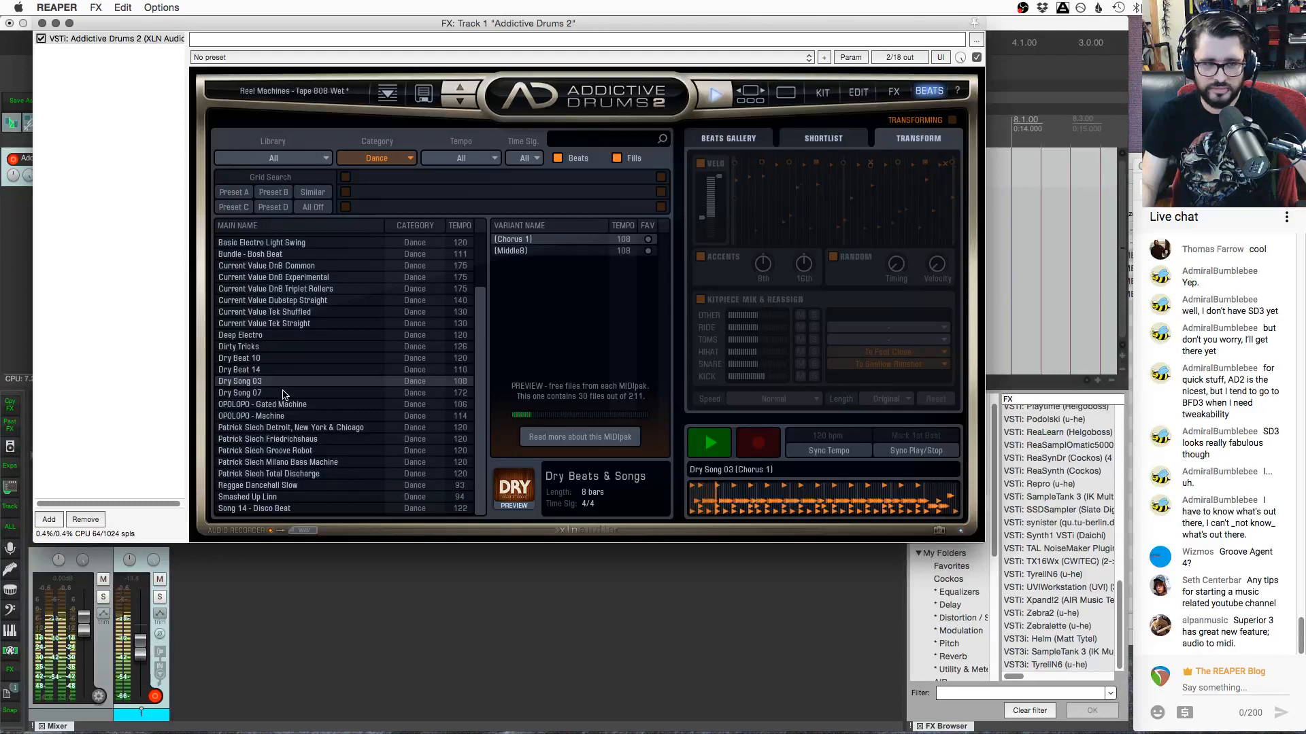
left_click(283, 394)
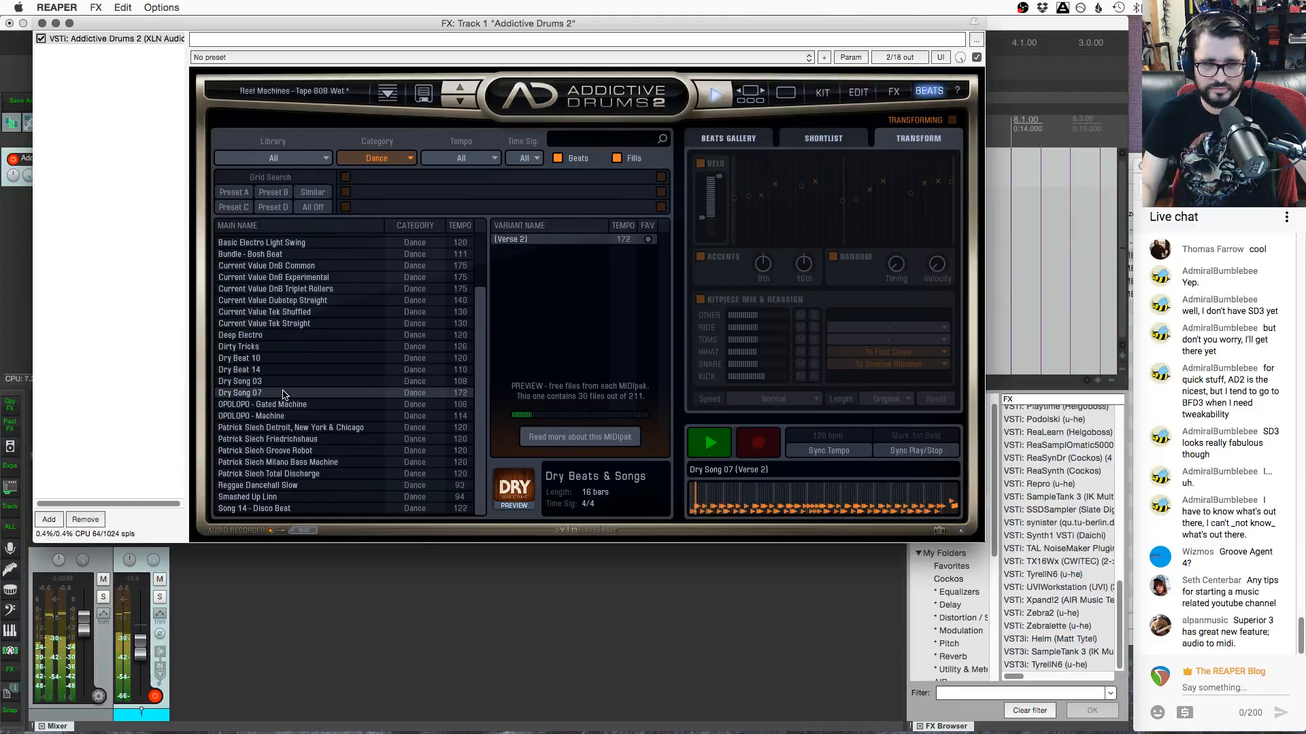
Audition the Dance beats OPOLOPO - Gated Machine, OPOLOPO - Machine, Friedrichshaus, Groove Robot and Total Discharge
left_click(324, 406)
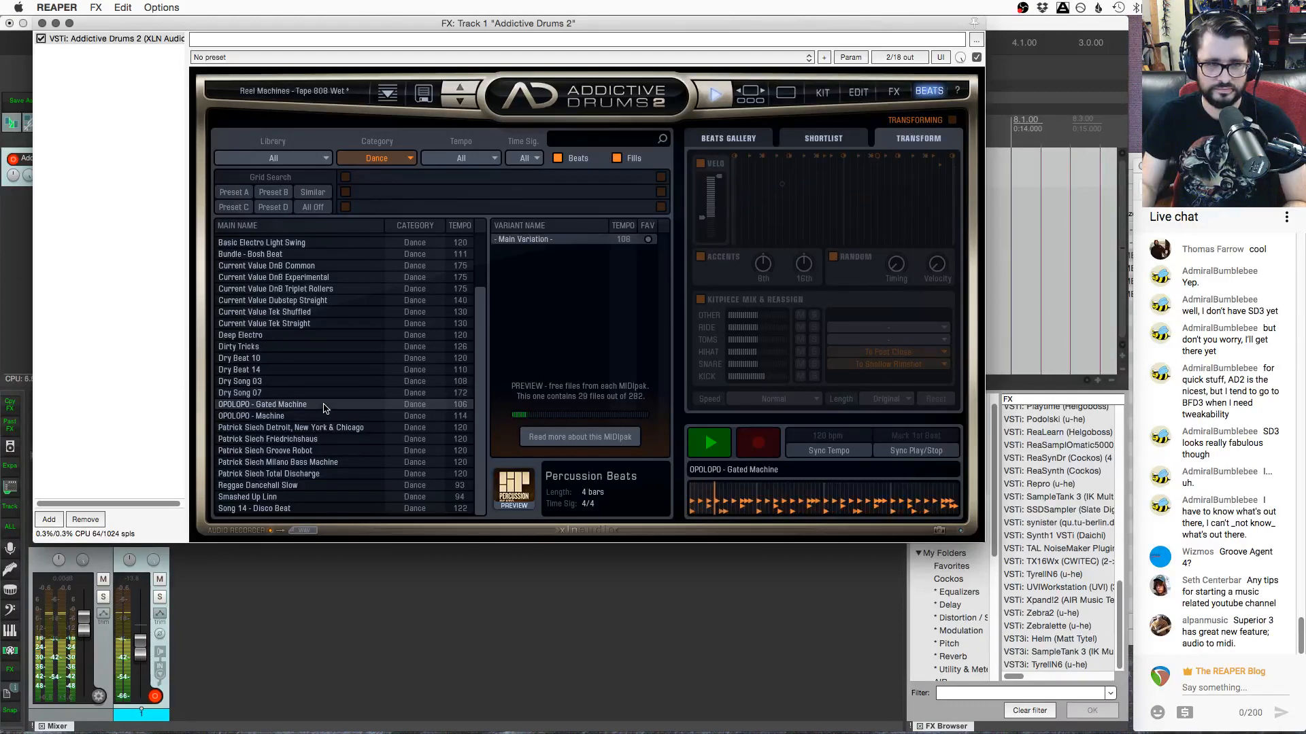
left_click(323, 416)
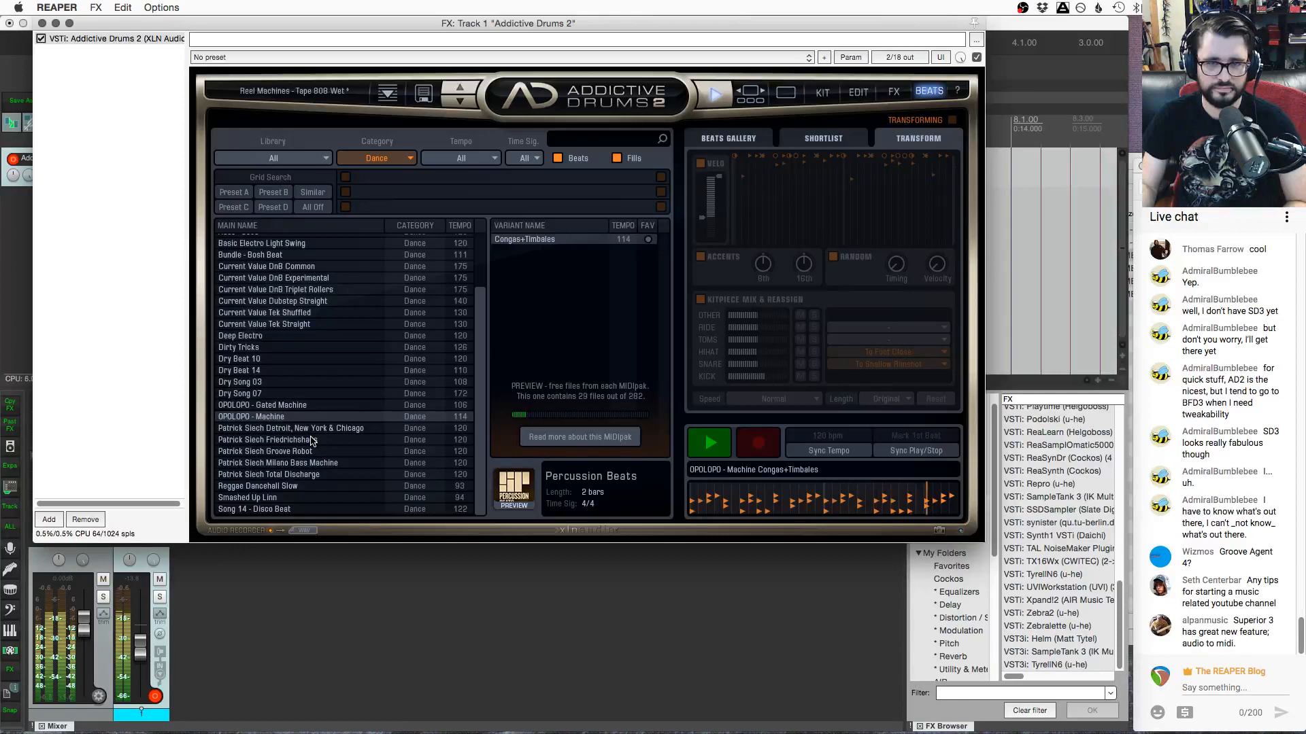
left_click(312, 440)
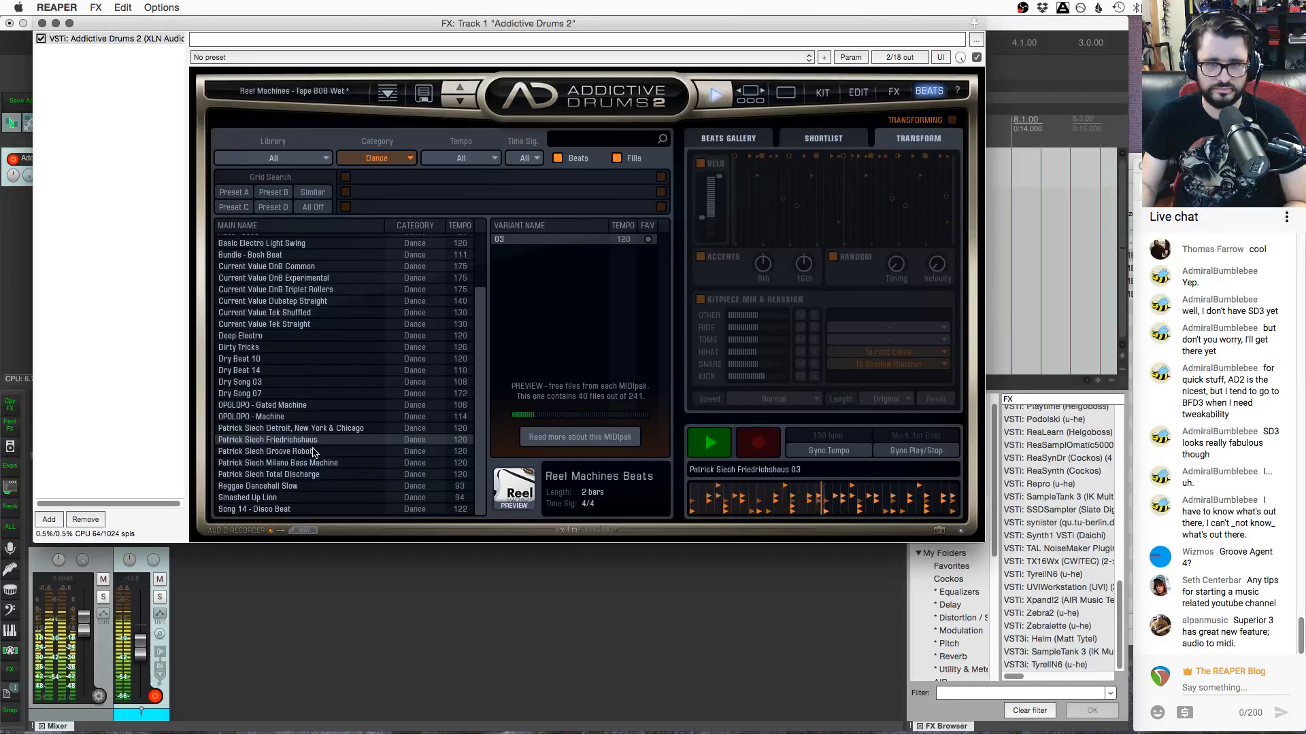
left_click(312, 452)
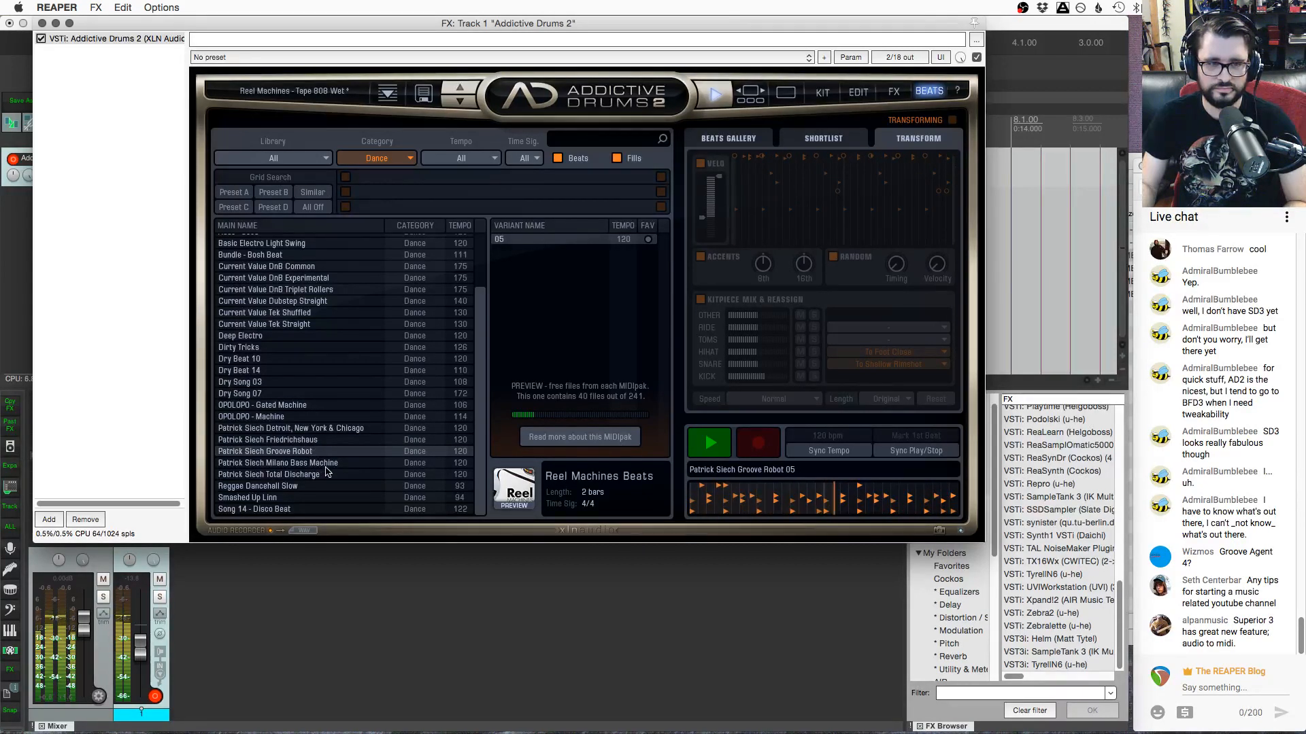
left_click(319, 475)
Reset the beats' Category filter to All
scroll(334, 394, "up", 3)
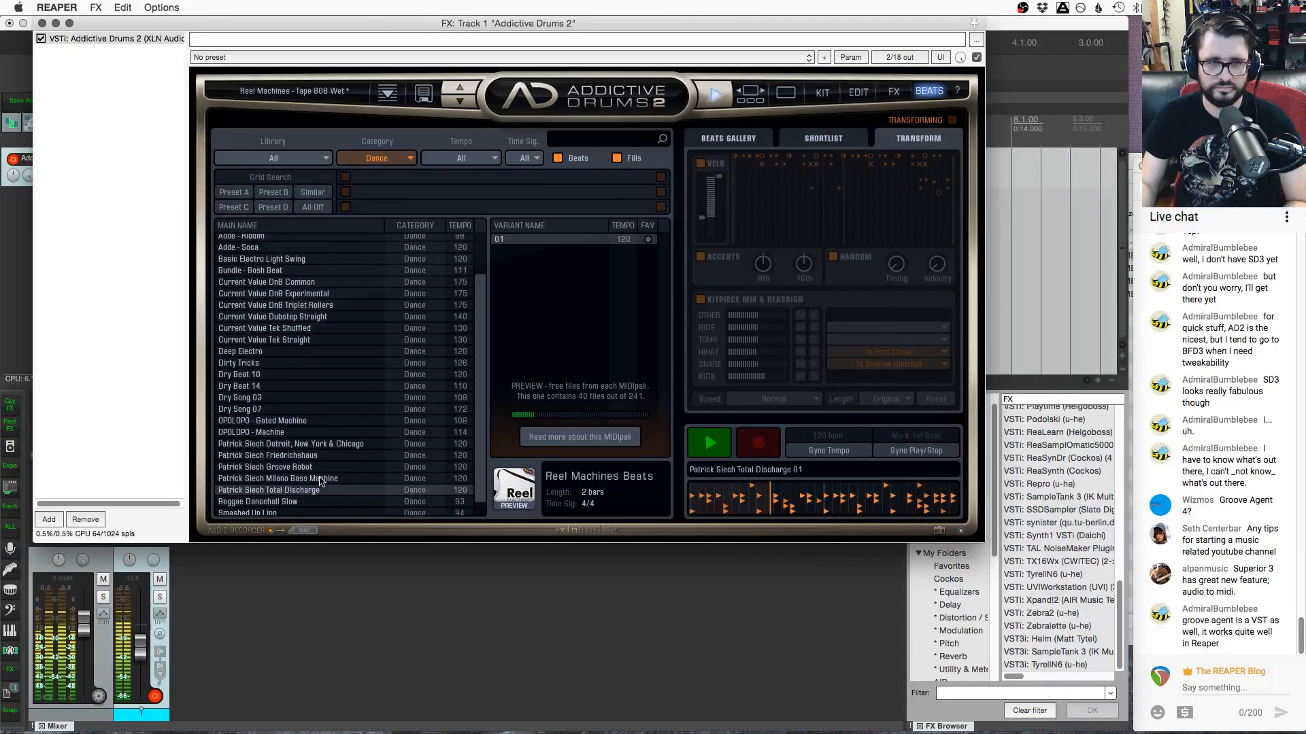
left_click(376, 159)
left_click(377, 175)
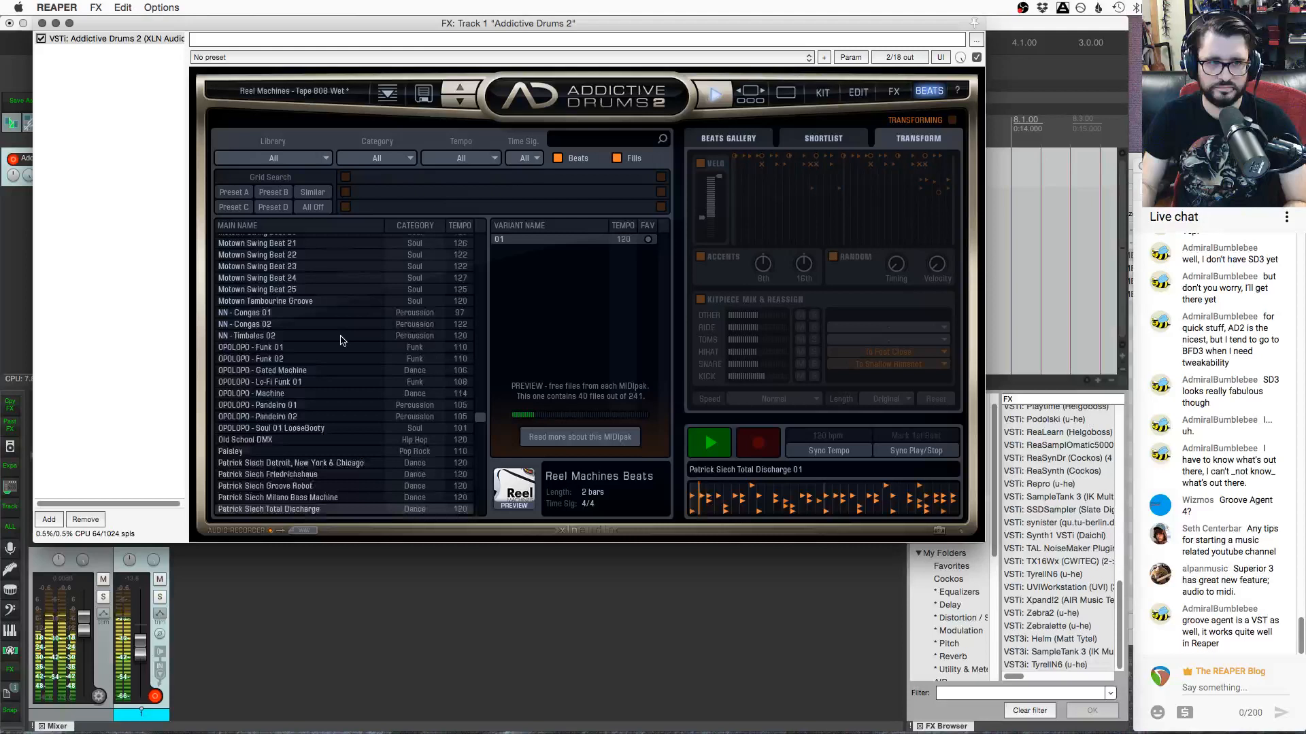
Audition 3-4 Straight Beat 02 near the start of the beat list
scroll(319, 306, "up", 20)
left_click(300, 251)
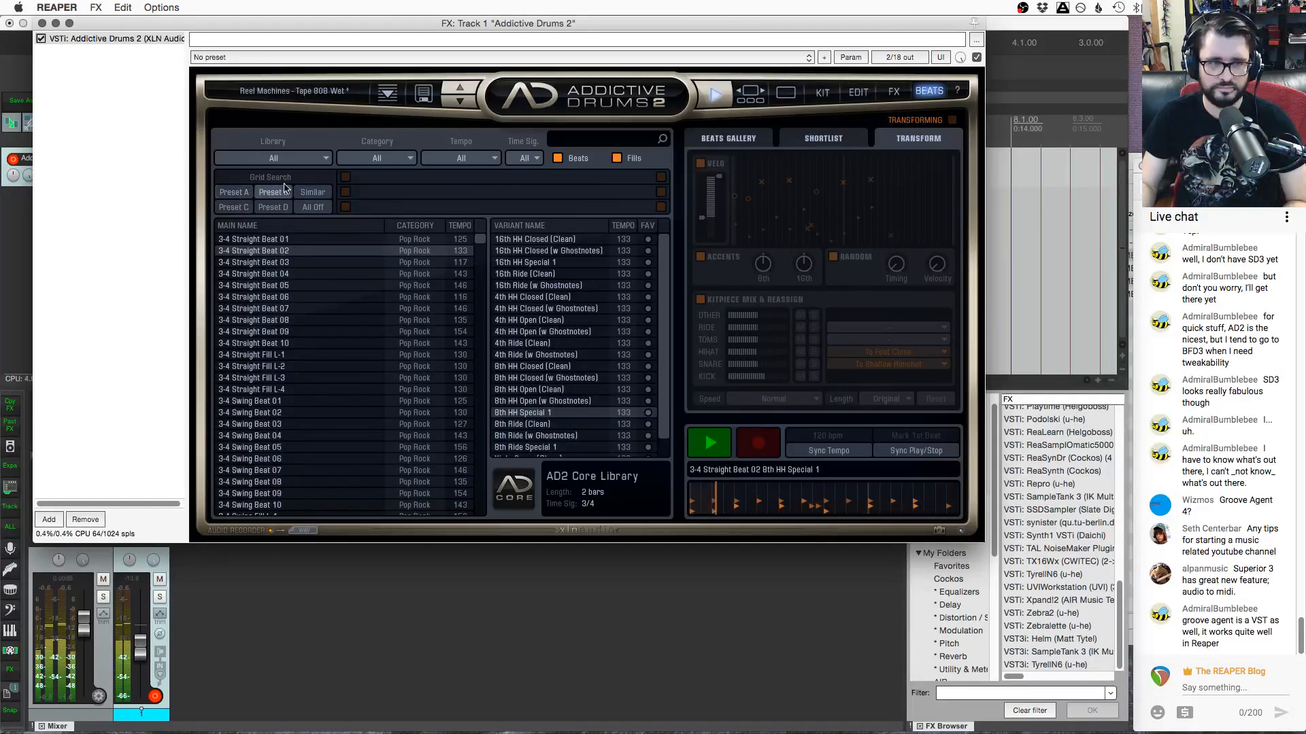
Filter the beats with Grid Search Preset A, switch to Preset B, and audition Bread'n'Butter Beat 05 before stopping playback
left_click(233, 193)
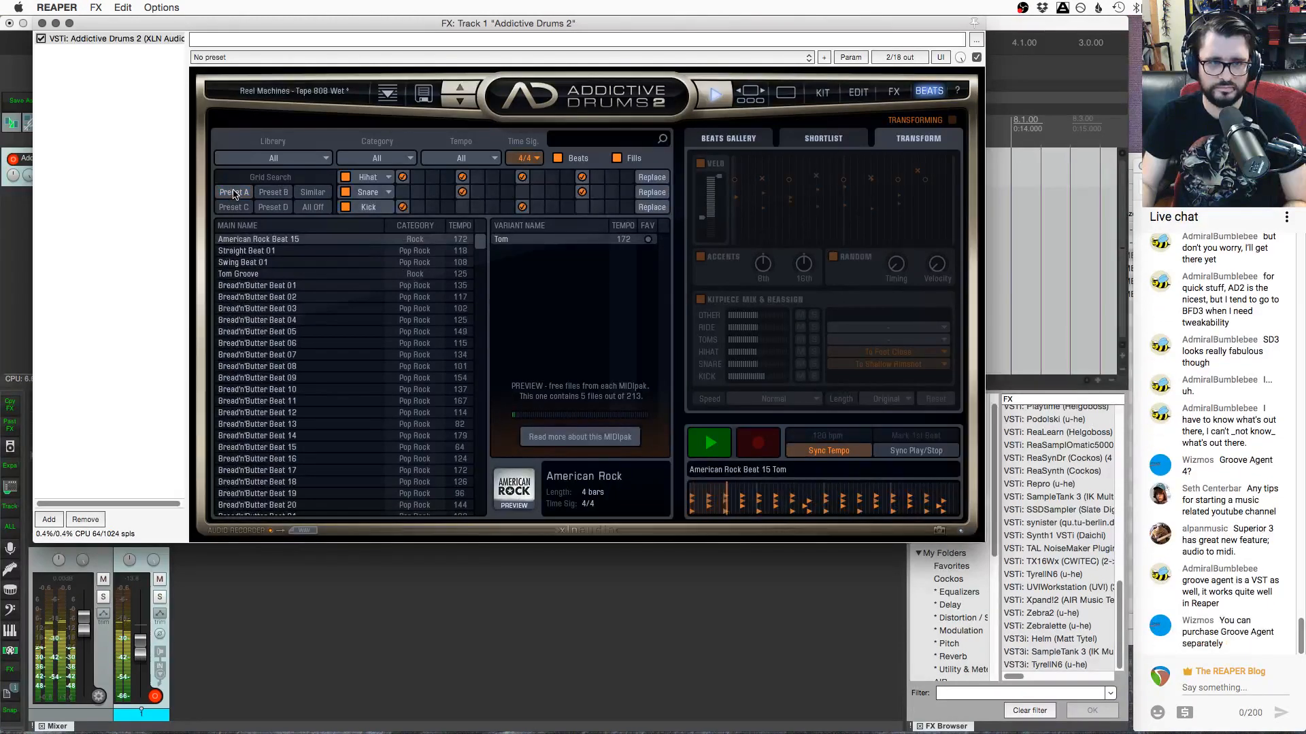
left_click(272, 193)
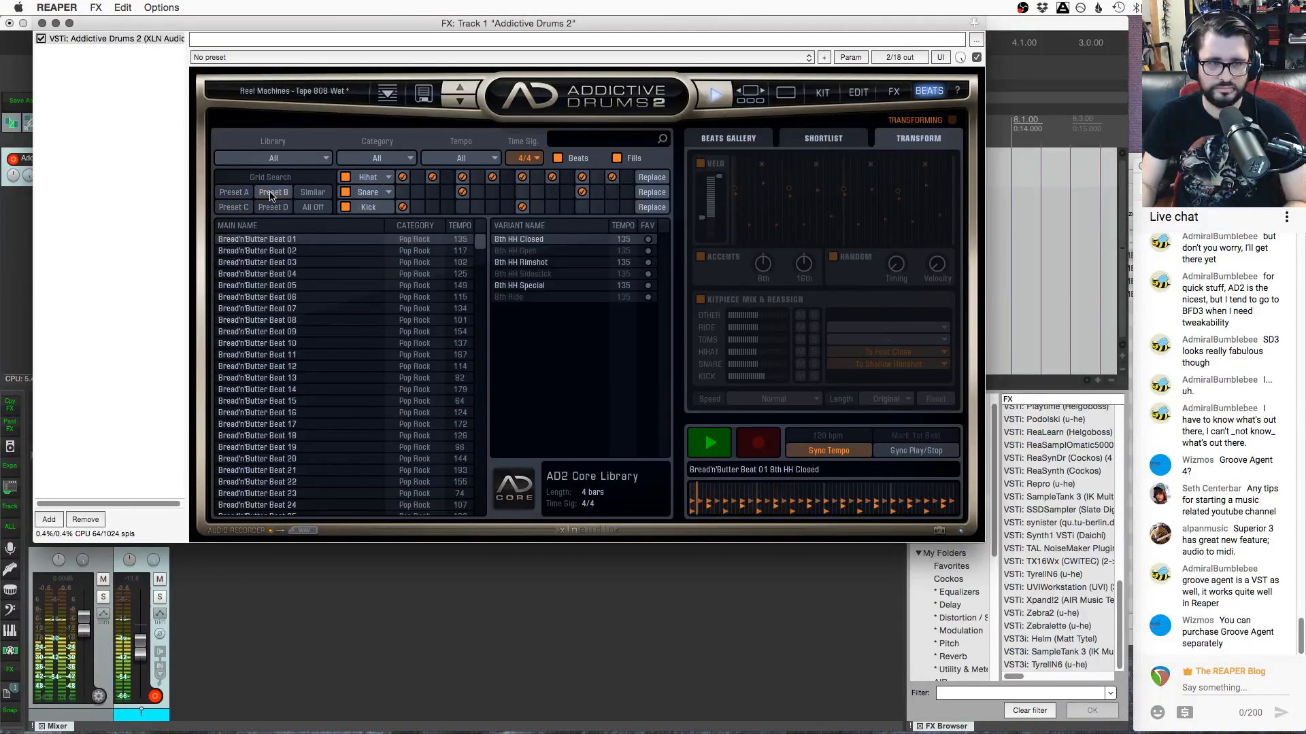
left_click(302, 285)
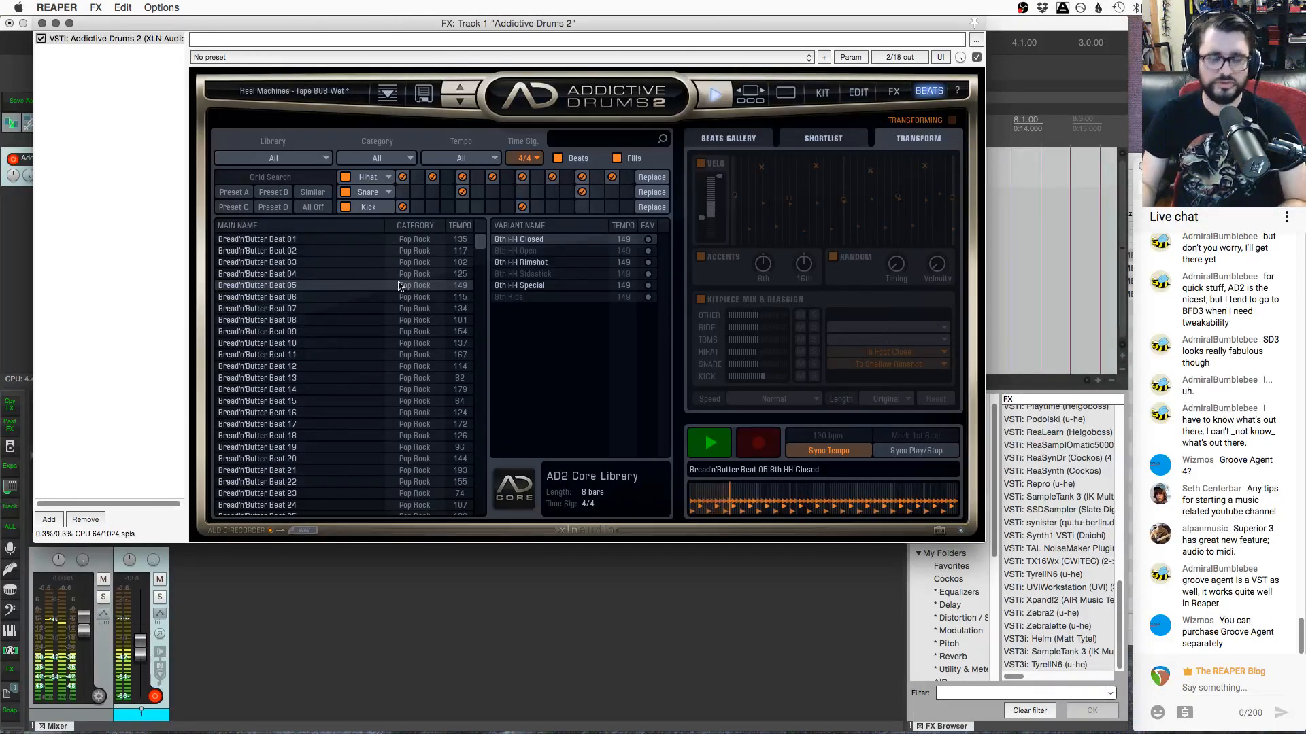
left_click(709, 441)
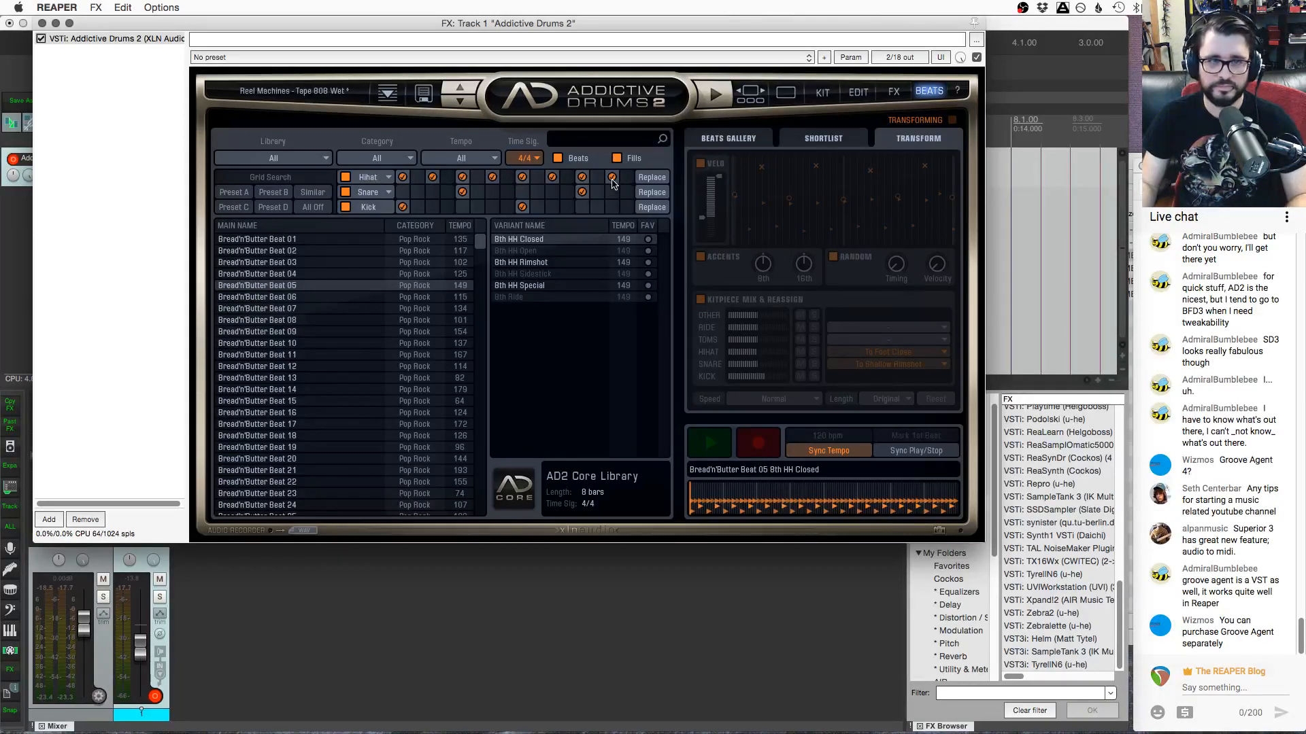
Turn off the snare and kick rows in the grid search and audition Ballad Groove 21
left_click(386, 177)
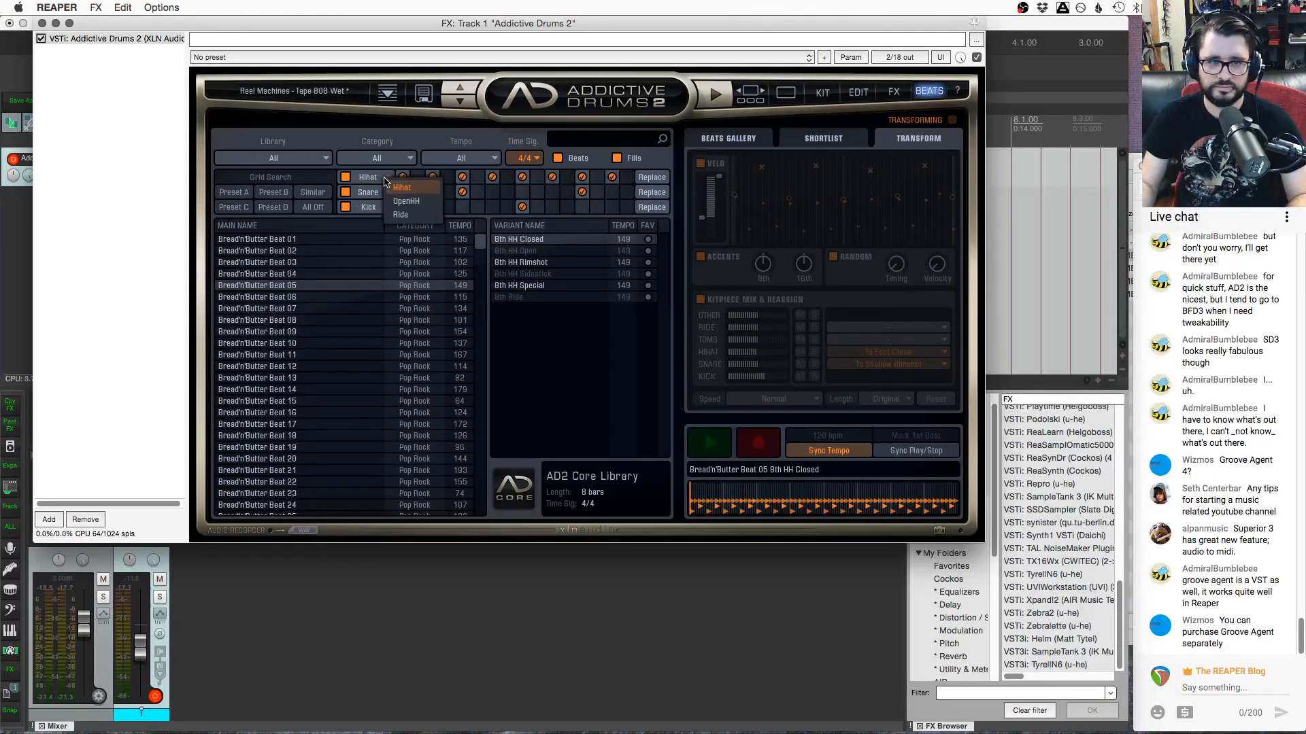
left_click(399, 148)
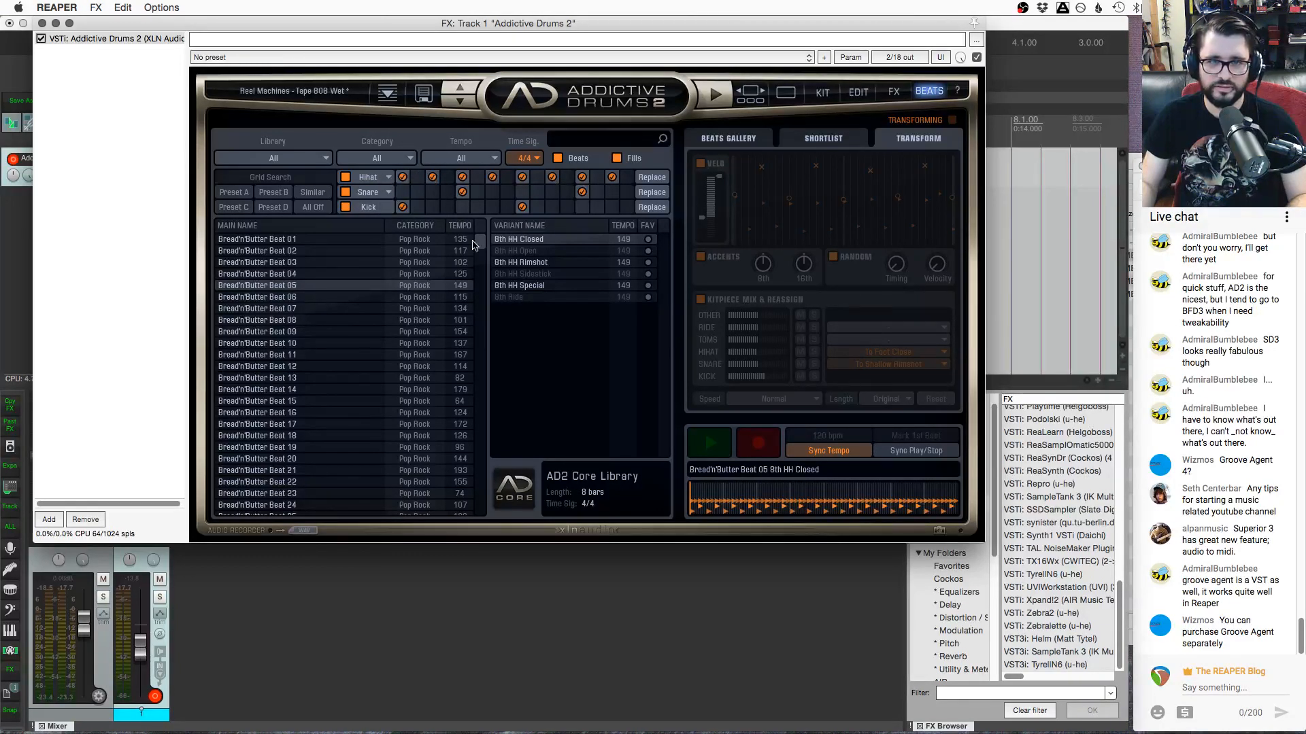
left_click(345, 193)
left_click(346, 207)
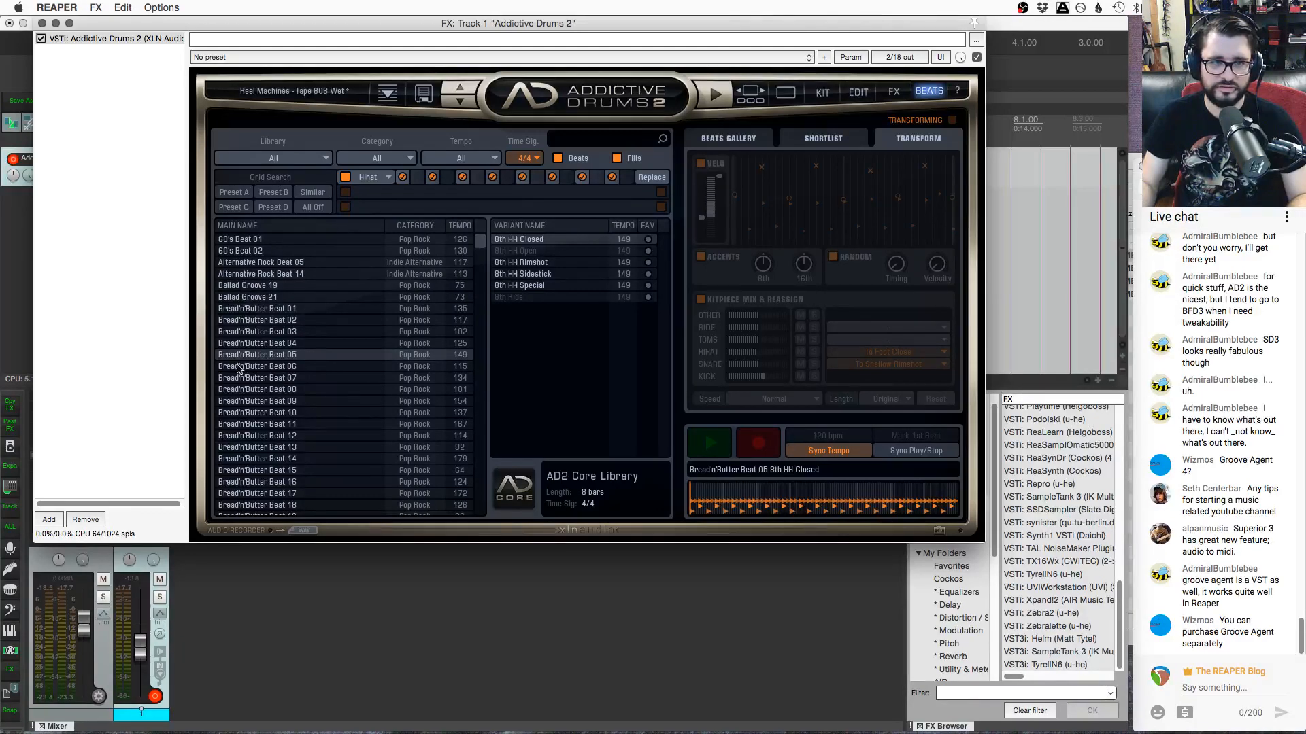
left_click(275, 298)
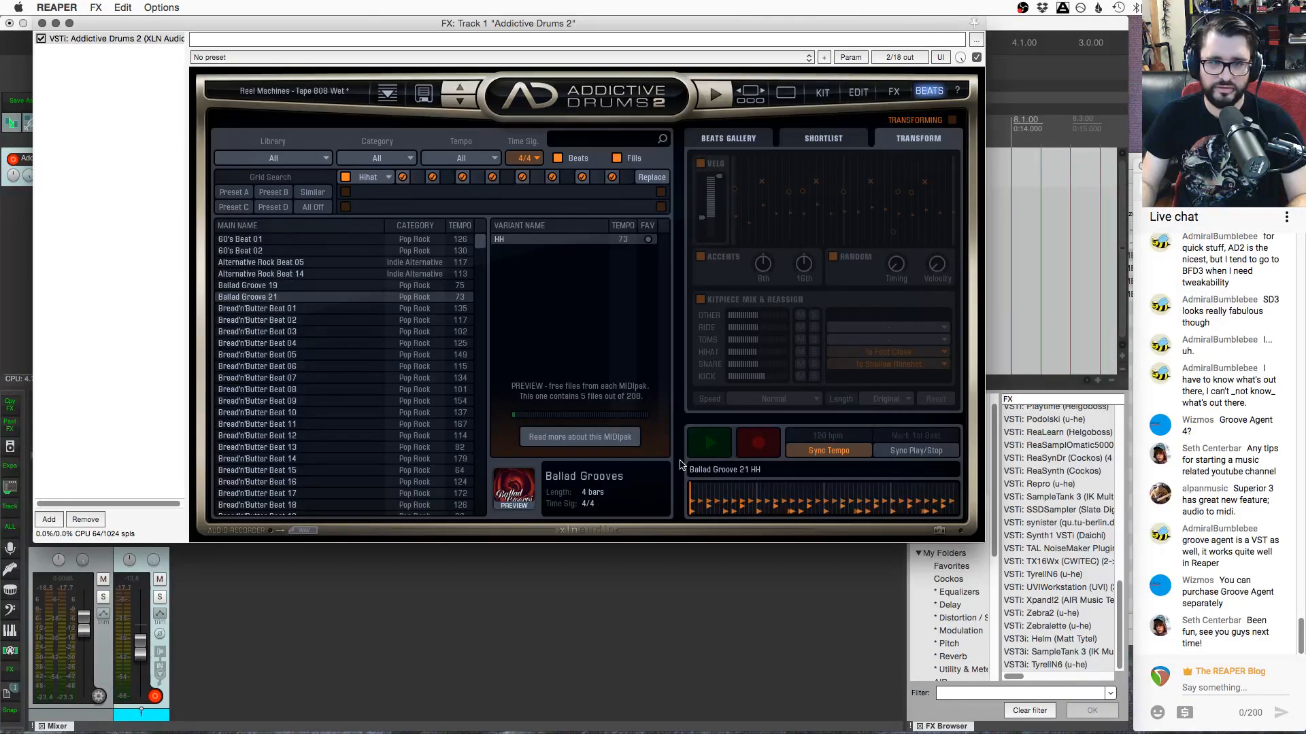
left_click(727, 451)
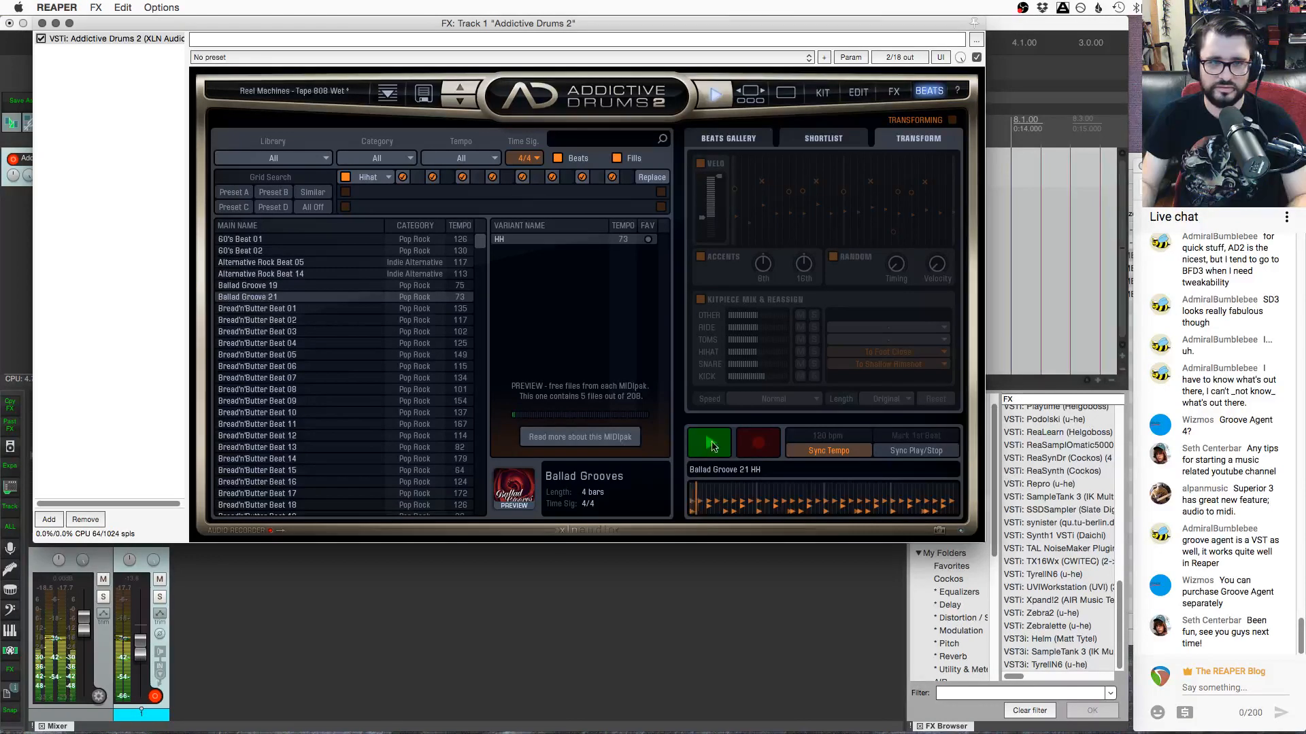
Try the My Beats and Fav Beats library filters and set the beats' Library filter to XLN Beats
left_click(301, 160)
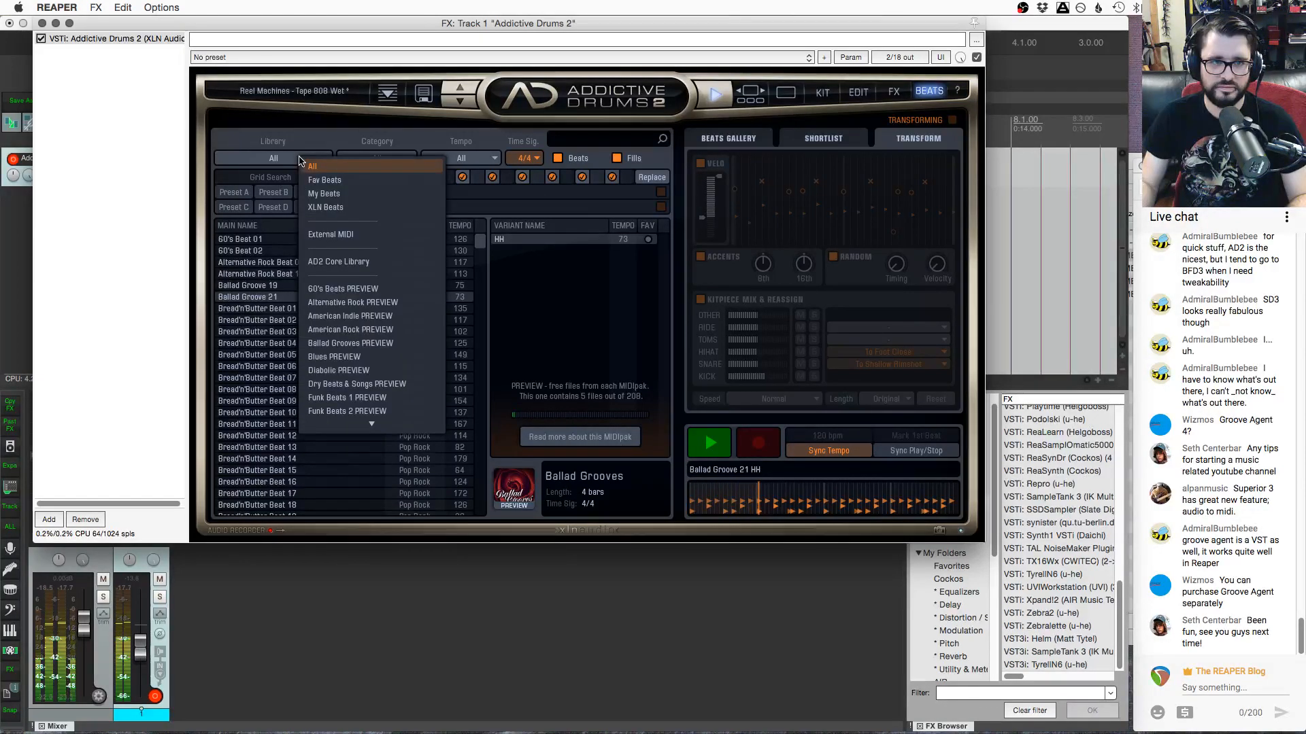
left_click(362, 196)
left_click(314, 157)
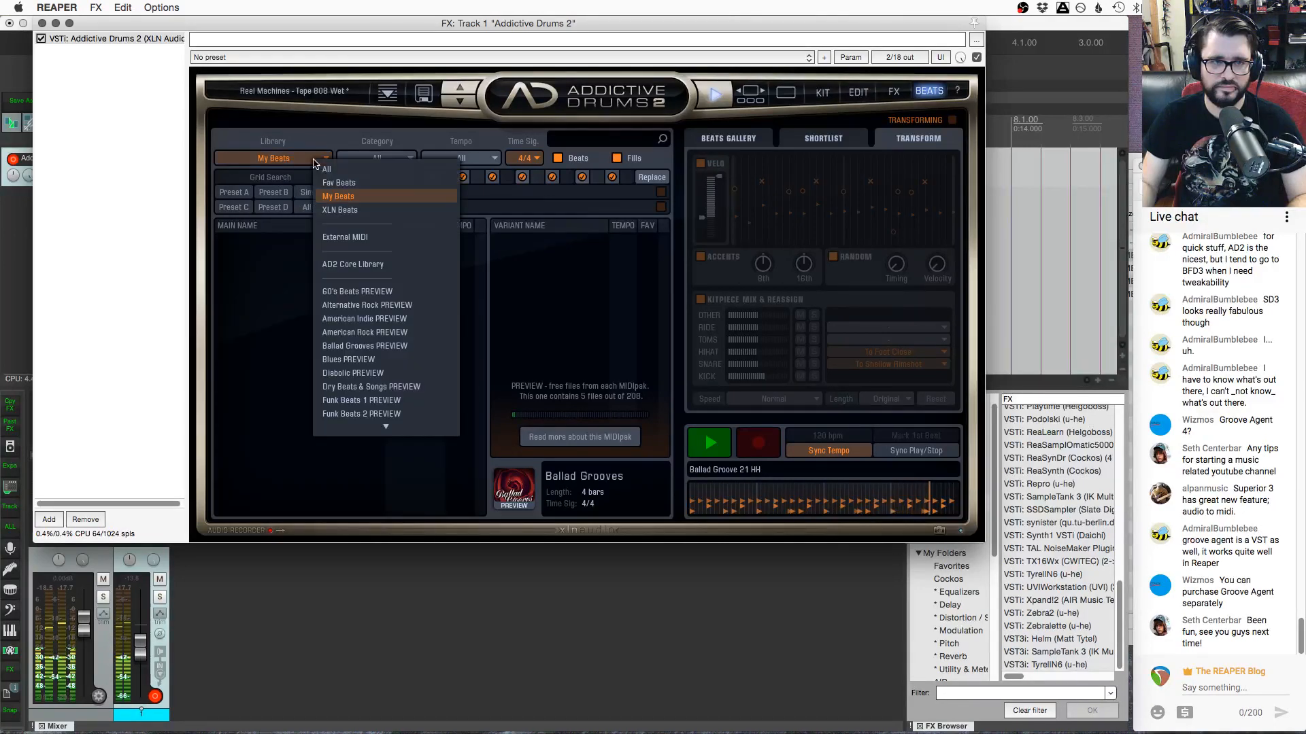
left_click(334, 179)
left_click(309, 157)
left_click(325, 207)
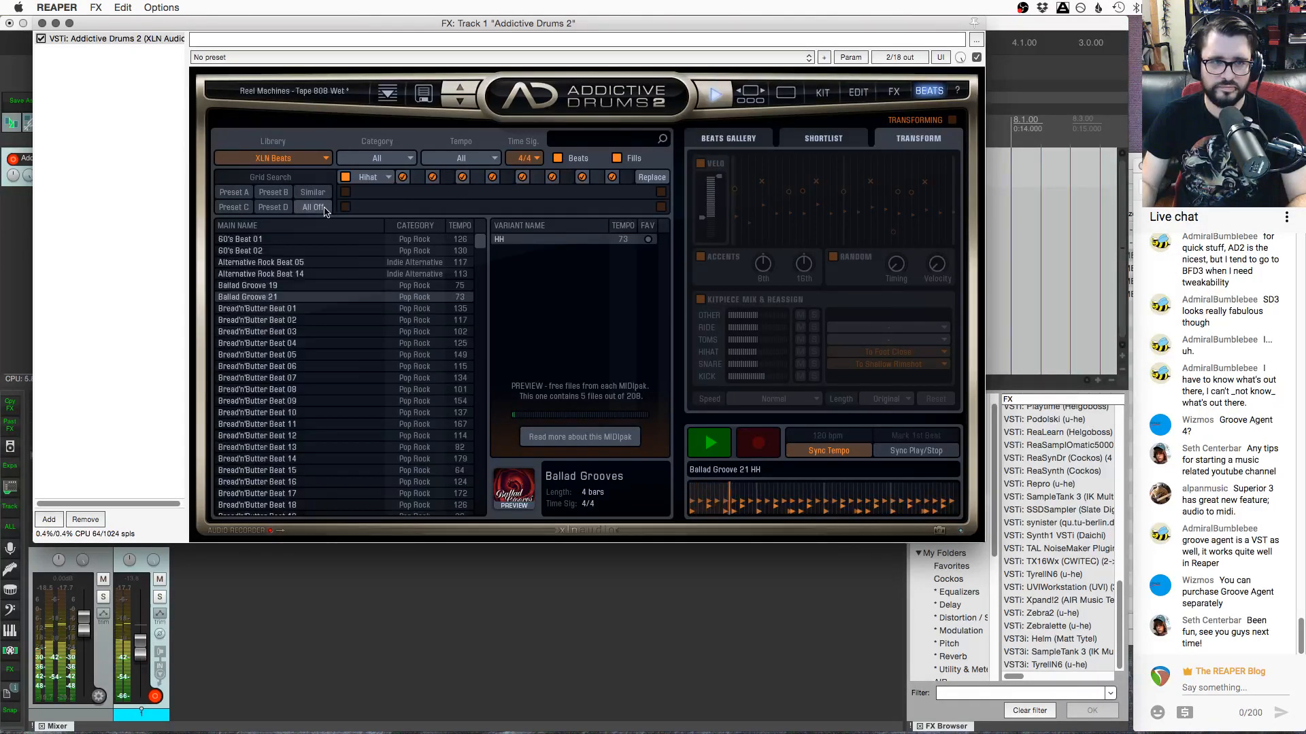
Audition Alternative Rock Beat 05 and Bread'n'Butter Beats 02, 07, 13, 17, 20 and 23
left_click(344, 263)
left_click(341, 320)
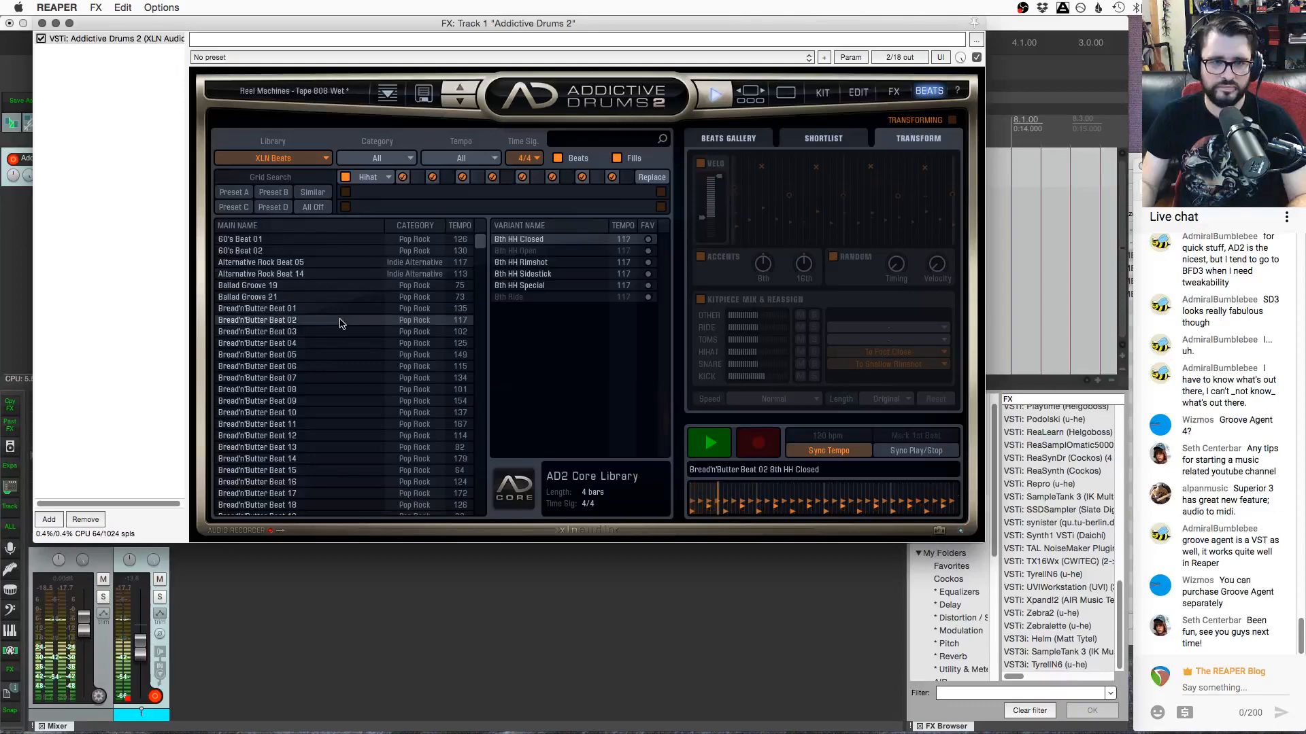
left_click(358, 378)
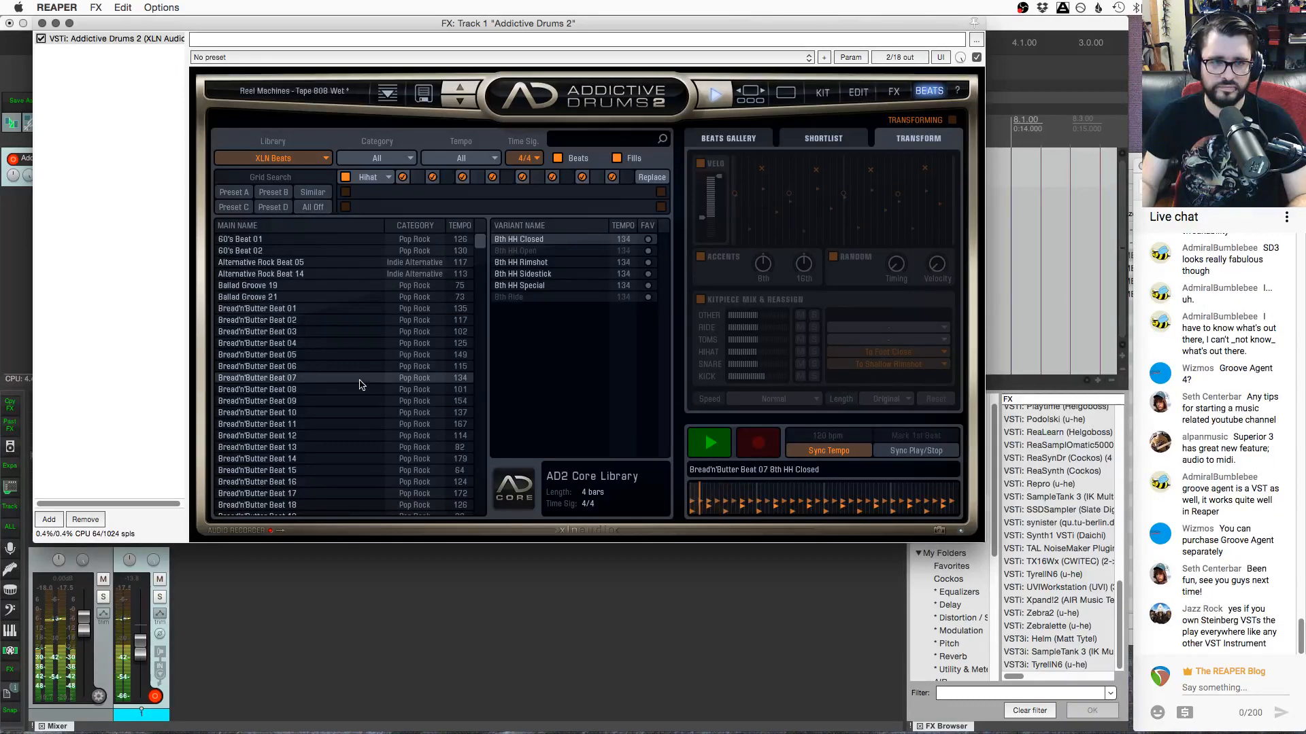
left_click(365, 448)
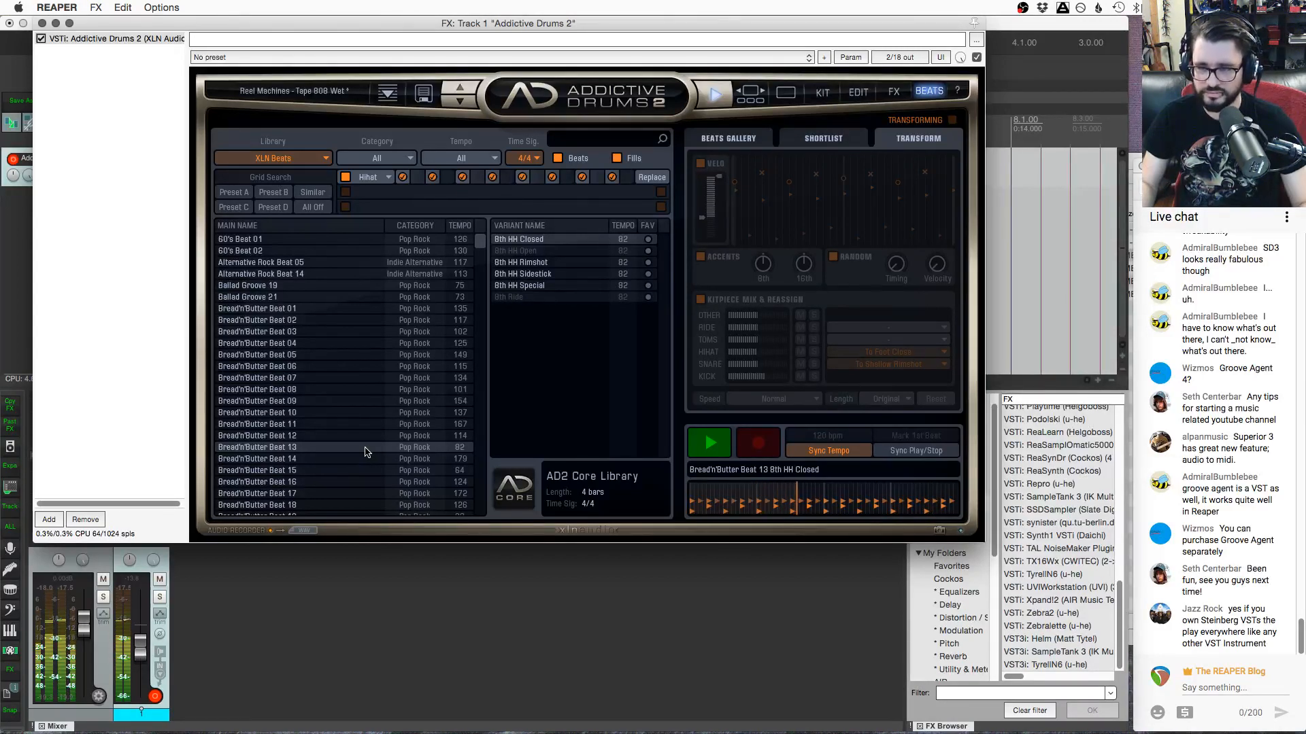
left_click(331, 494)
scroll(347, 493, "down", 2)
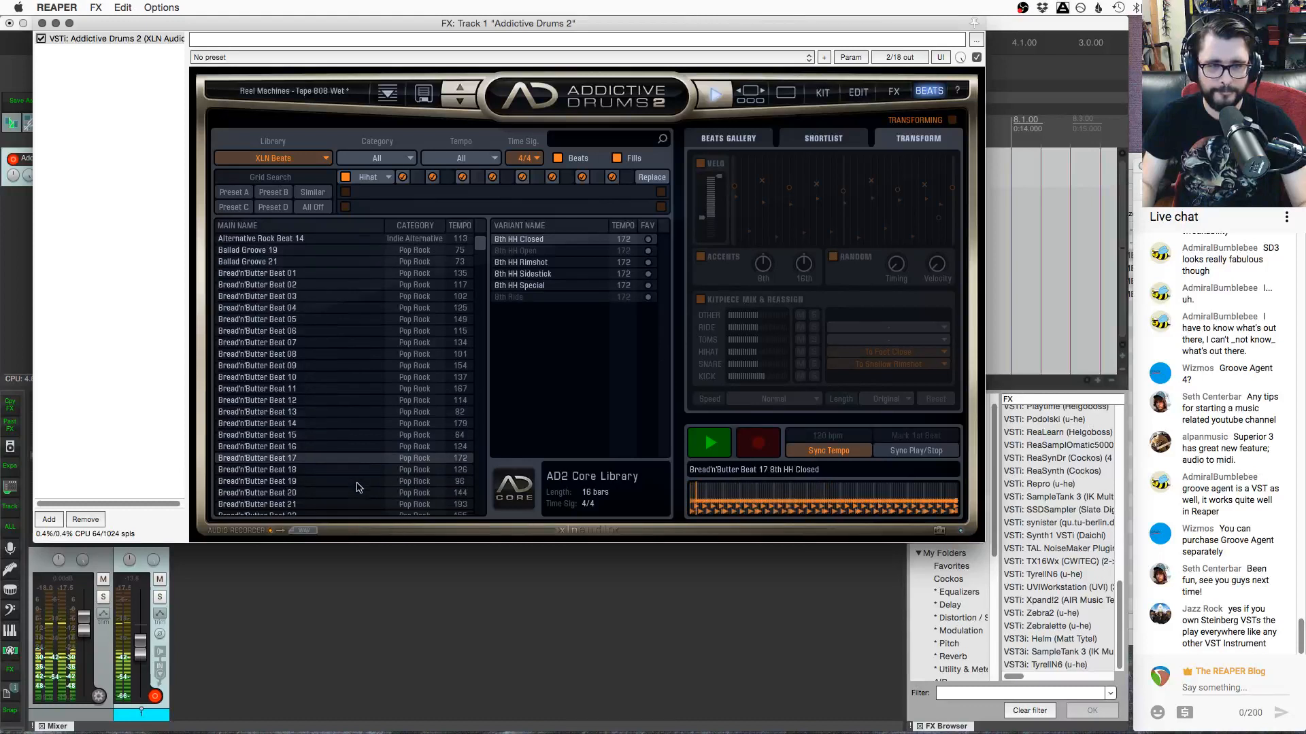
left_click(355, 495)
scroll(355, 495, "down", 3)
left_click(355, 492)
scroll(355, 493, "down", 5)
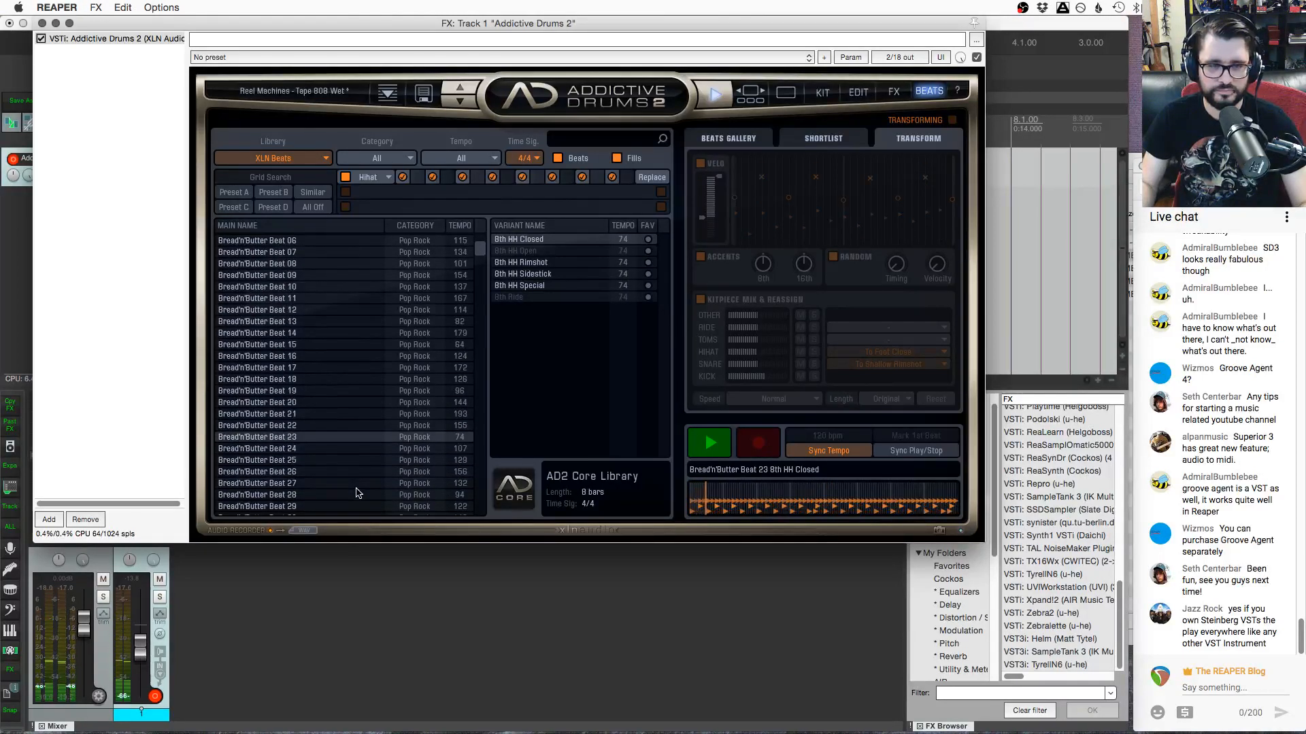
Try the snare row in the grid search, replace it with the kick row, and add a kick hit on step 7
left_click(345, 193)
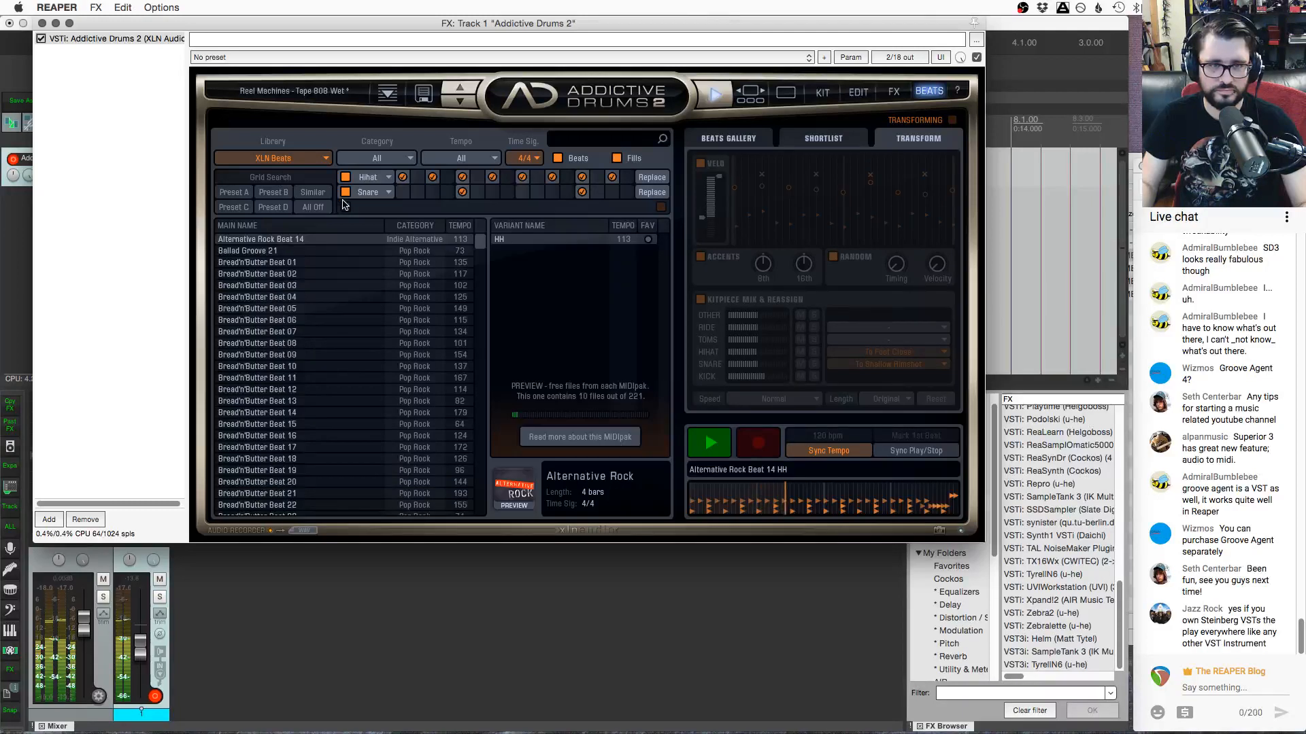
left_click(346, 207)
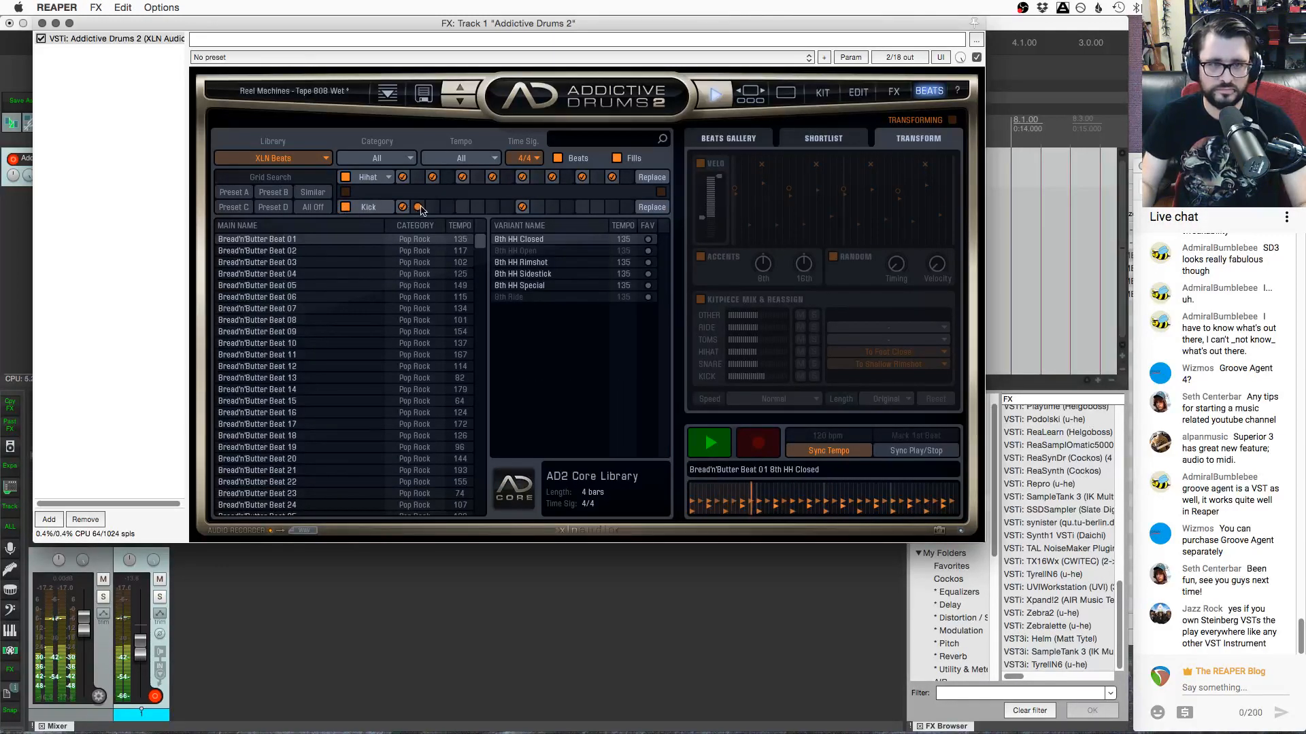
left_click(463, 208)
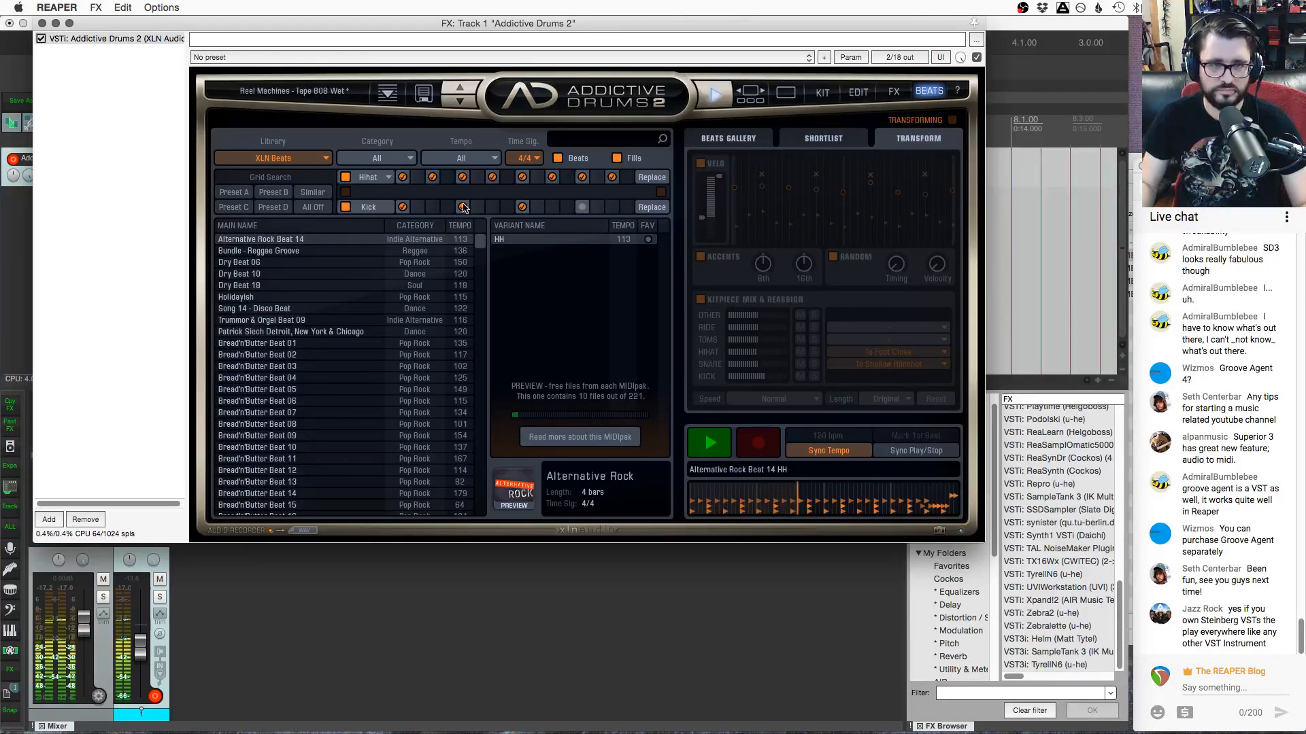
left_click(462, 207)
left_click(491, 208)
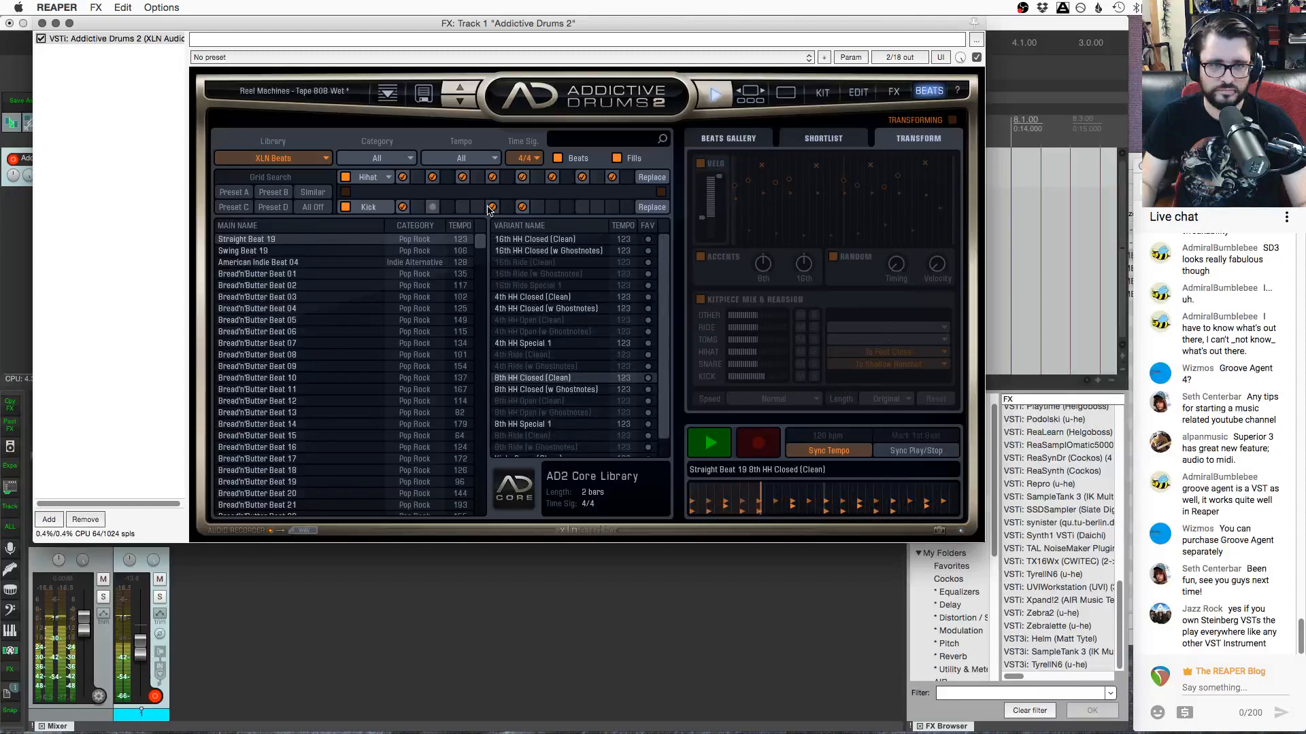
Audition American Indie Beat 04 and Bread'n'Butter Beats 04 and 18
left_click(307, 262)
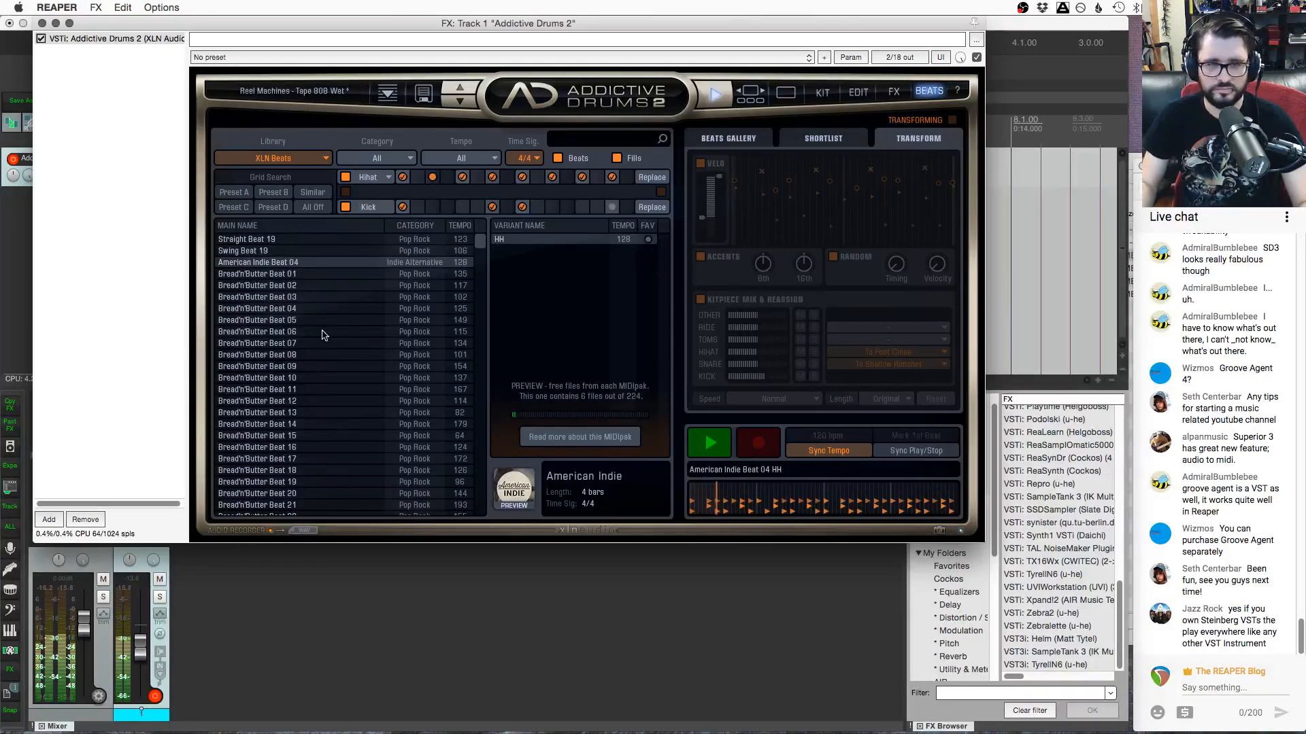
left_click(321, 309)
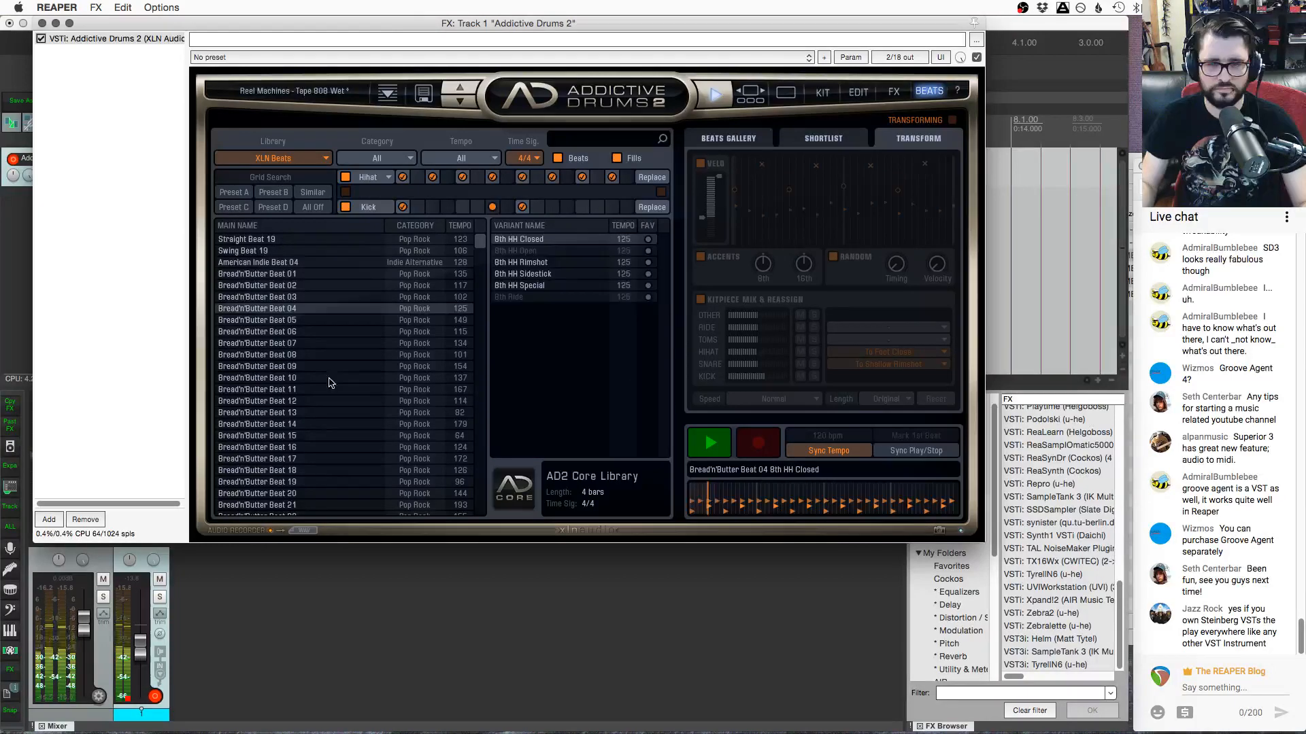
left_click(328, 471)
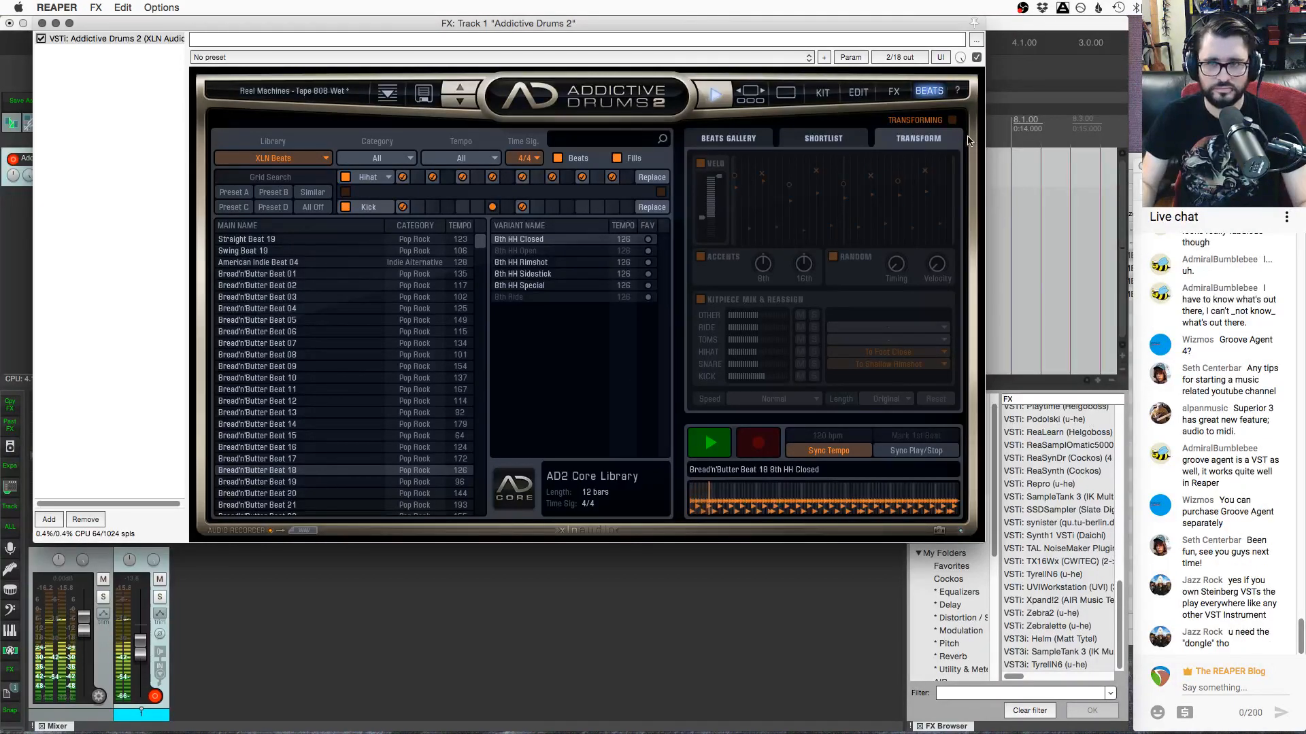
Enable beat transforming with a lower velocity range and reassign the snare to Normal
left_click(952, 120)
left_click_drag(709, 198, 710, 216)
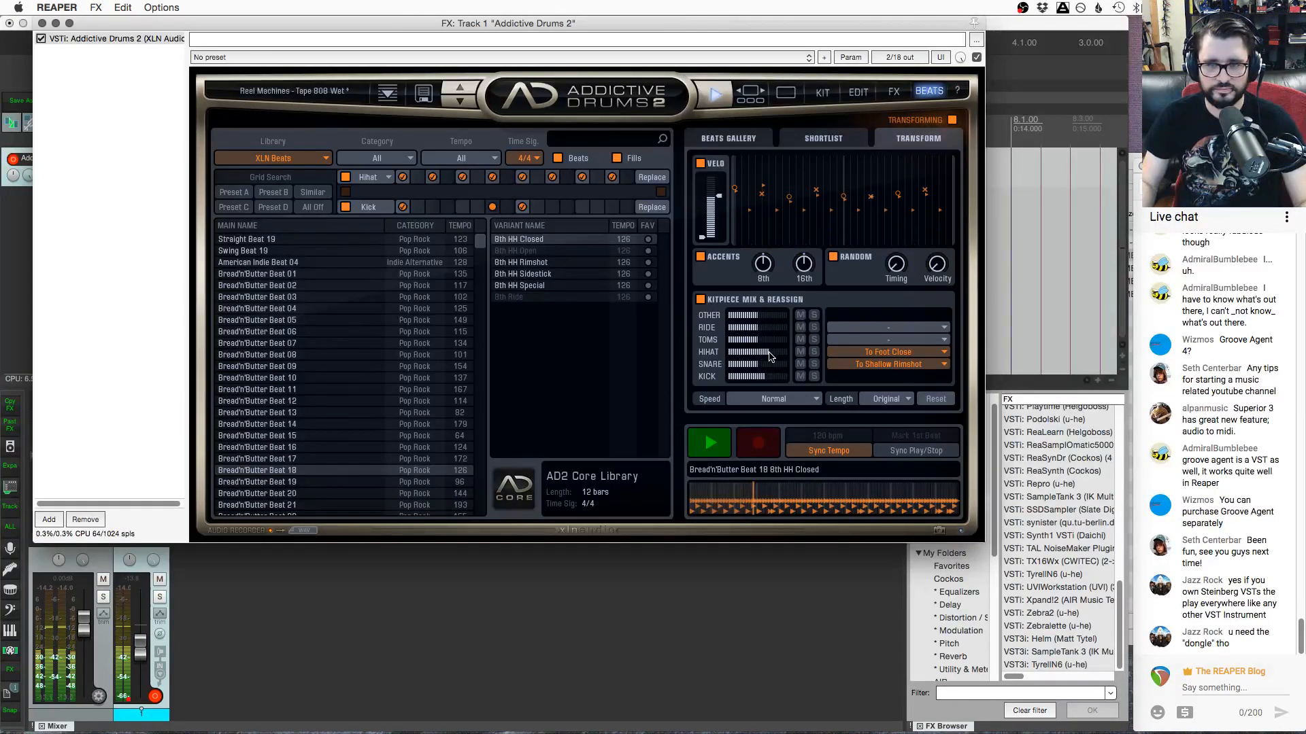
left_click(897, 365)
left_click(905, 382)
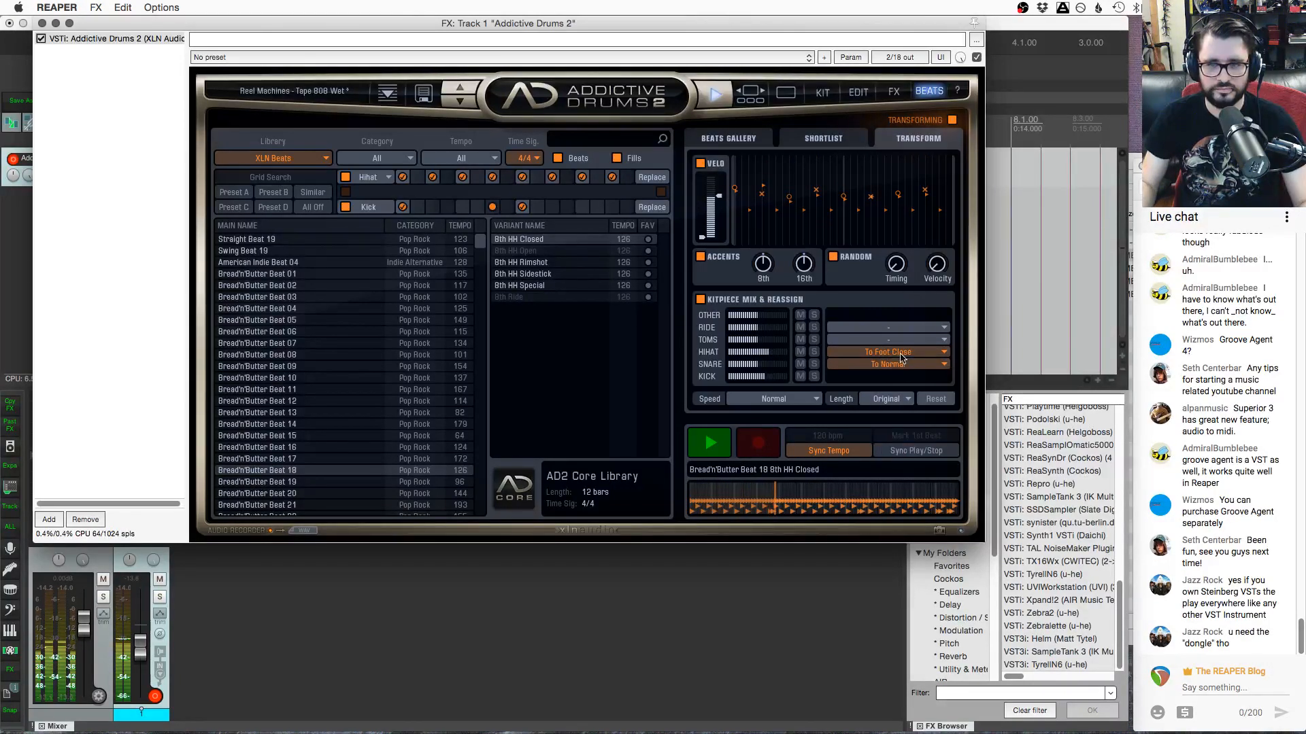
Try reassigning the hihat to Closed2 Tip, settle on Open A, and lower the hihat level in the kitpiece mix
left_click(900, 354)
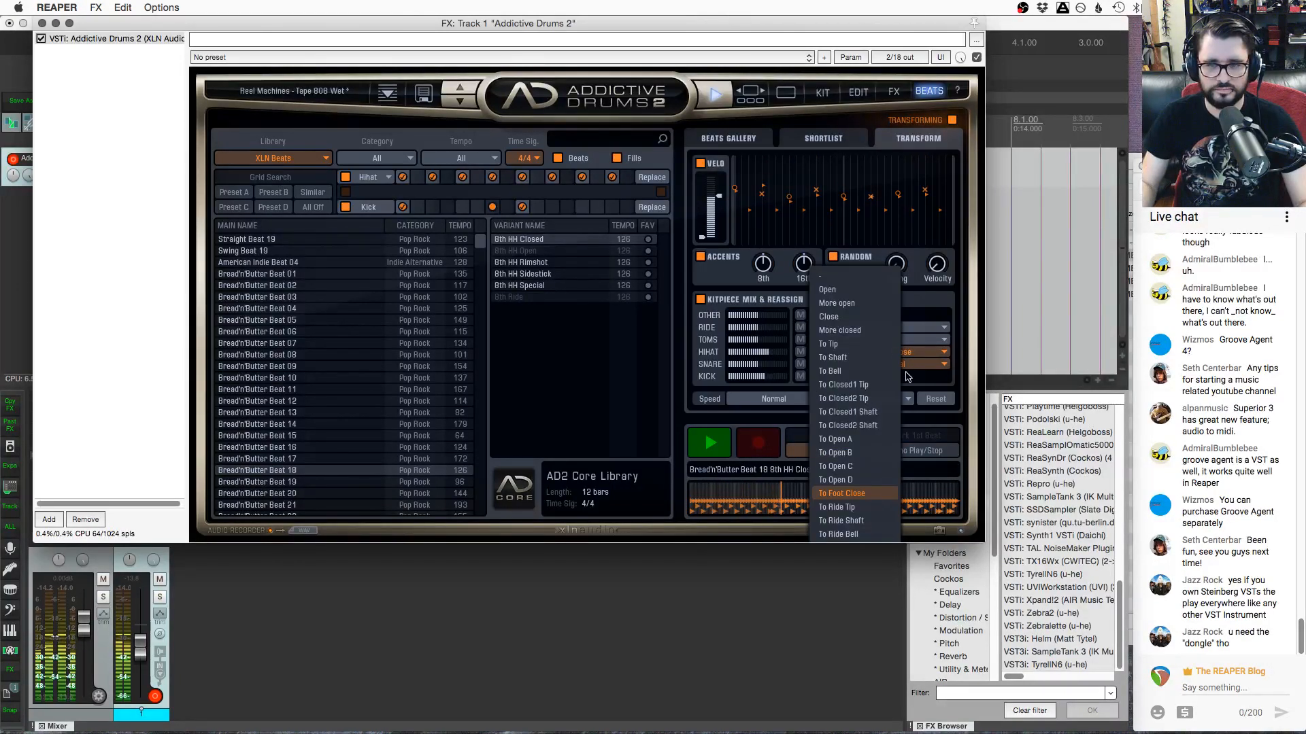
left_click(876, 398)
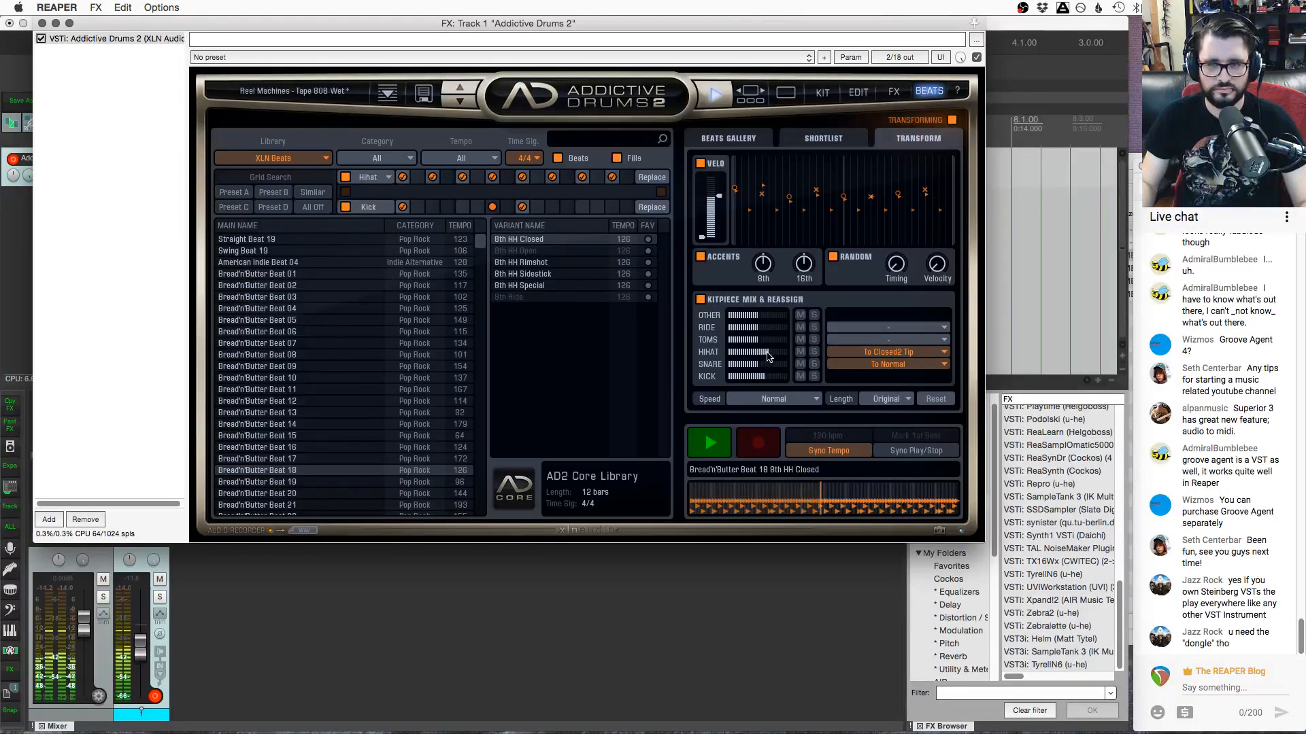
left_click(891, 353)
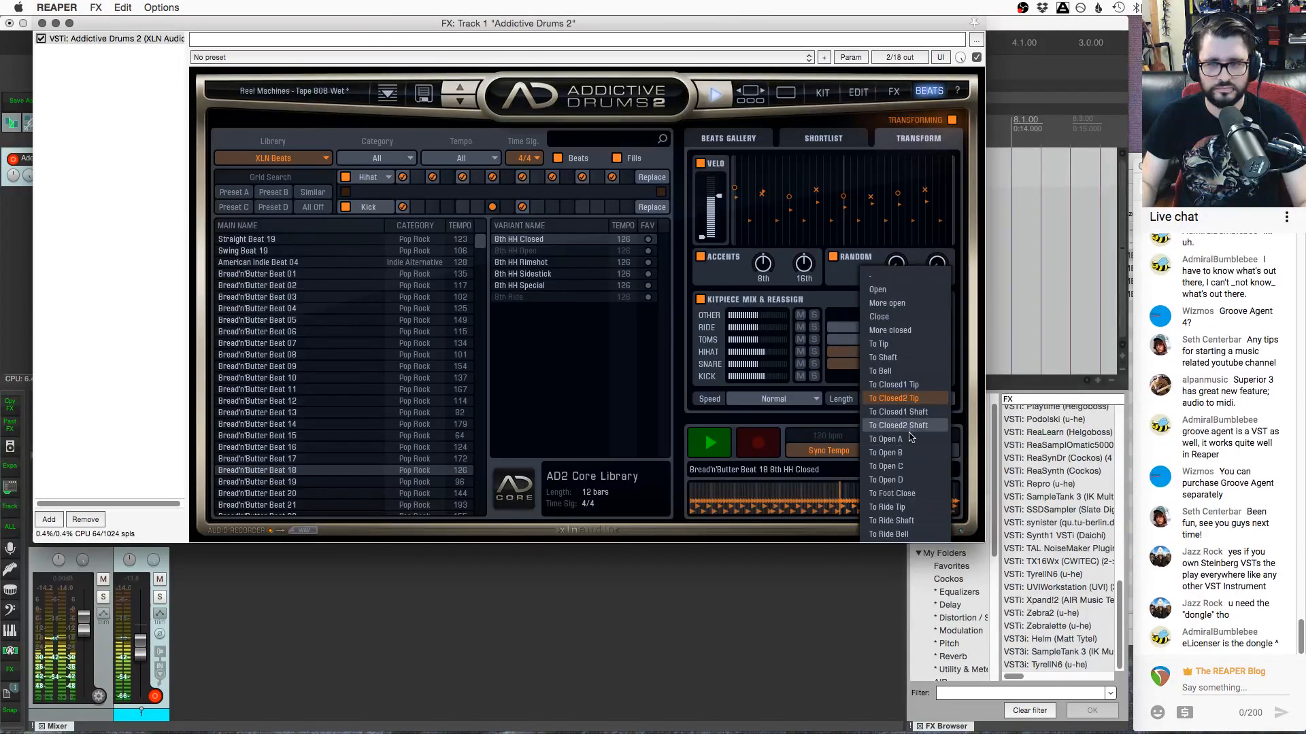
left_click(909, 438)
left_click_drag(755, 355, 742, 353)
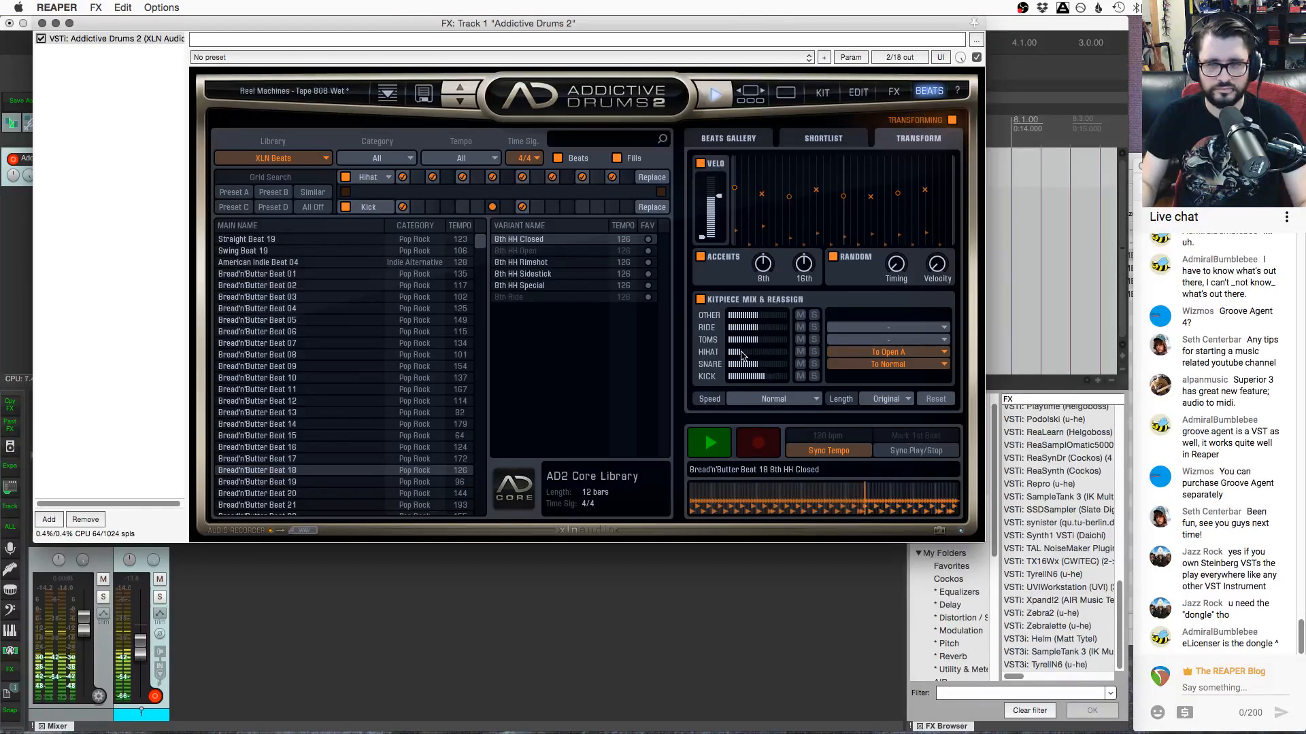
Thin out the hihat row in the grid search so only steps 1, 5 and 9 hold hits
left_click(433, 179)
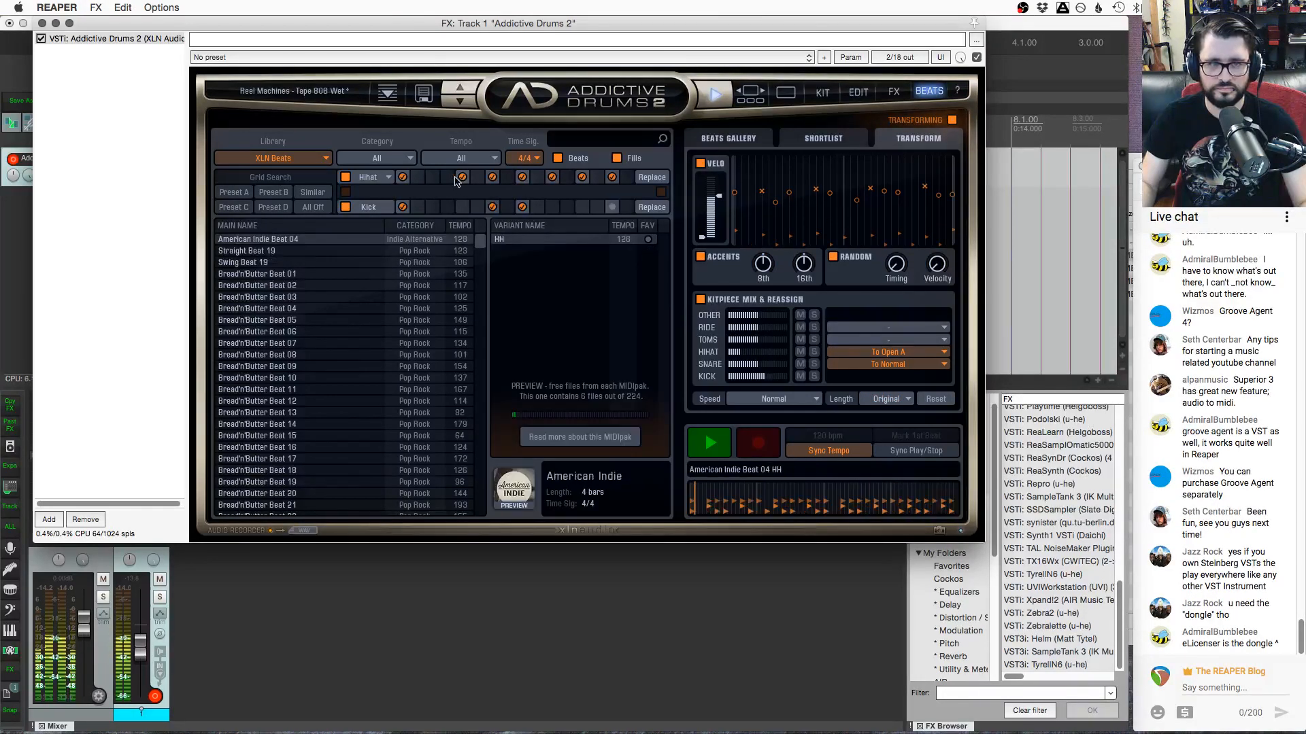
left_click(462, 179)
left_click(522, 177)
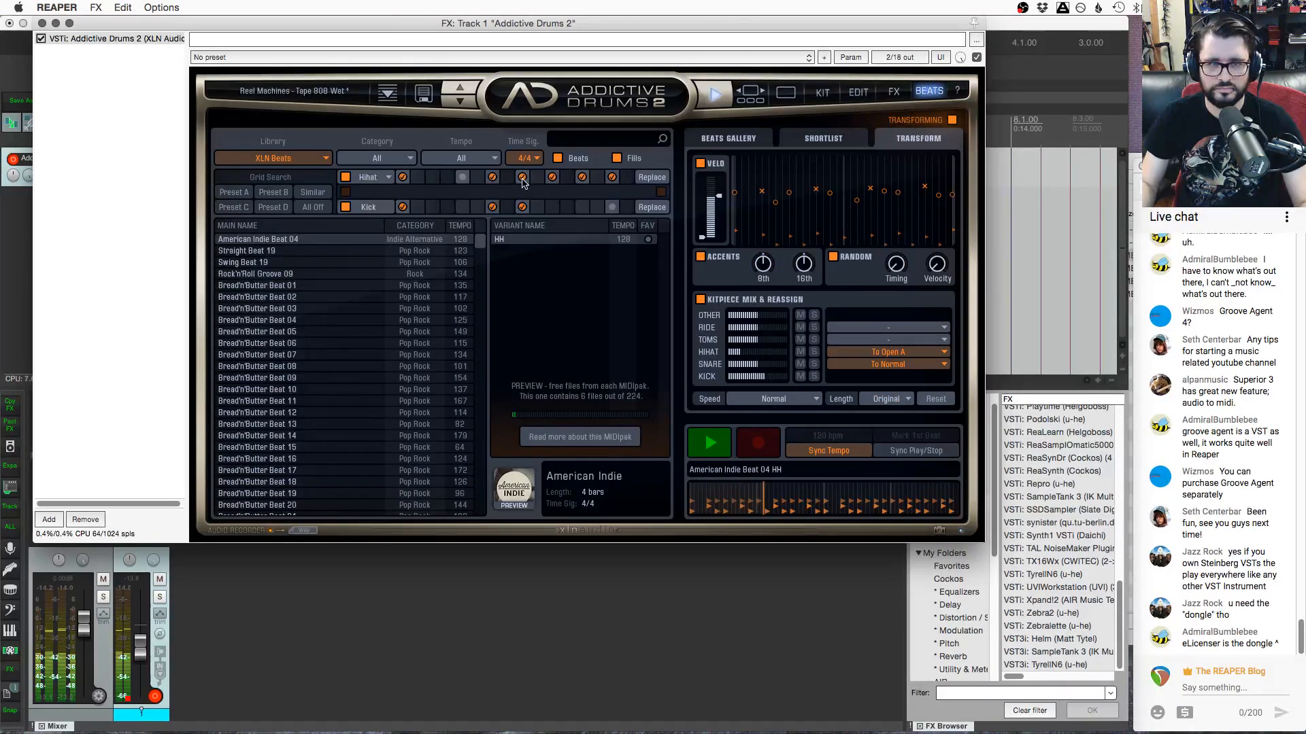
left_click(551, 177)
left_click(581, 177)
left_click(612, 177)
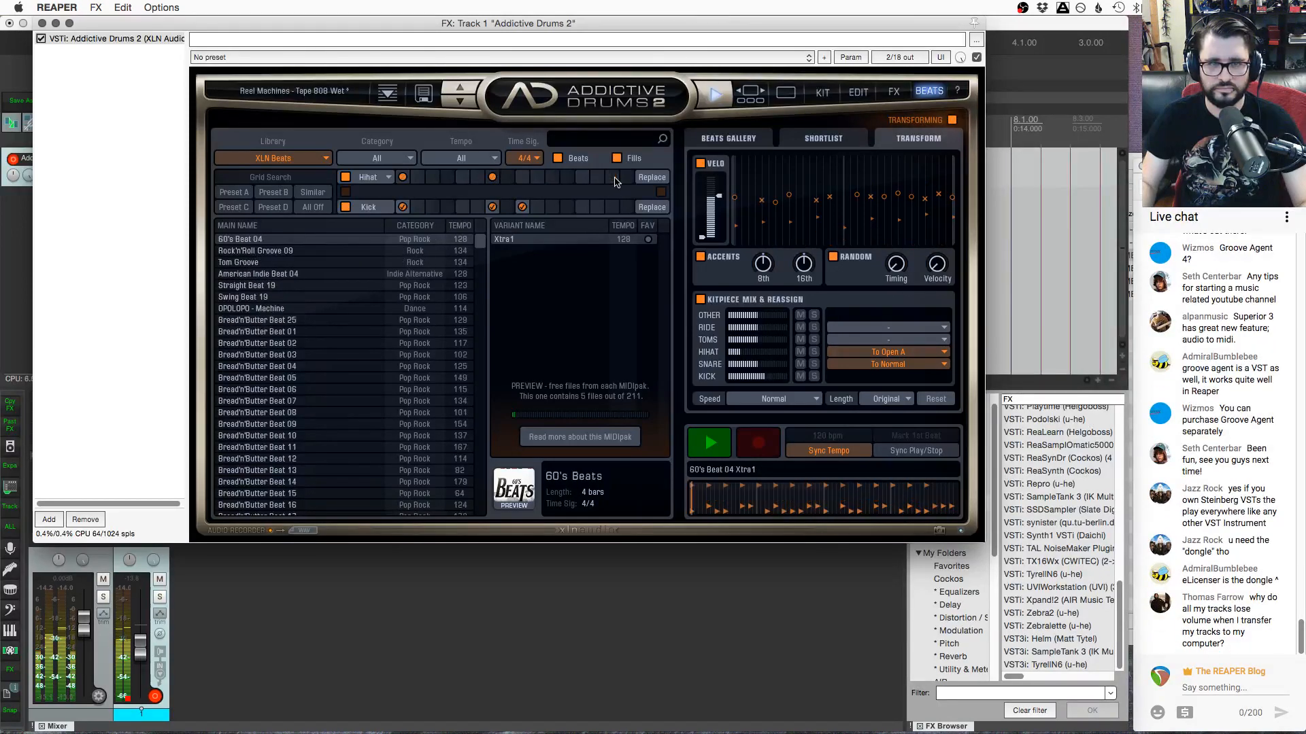
left_click(522, 177)
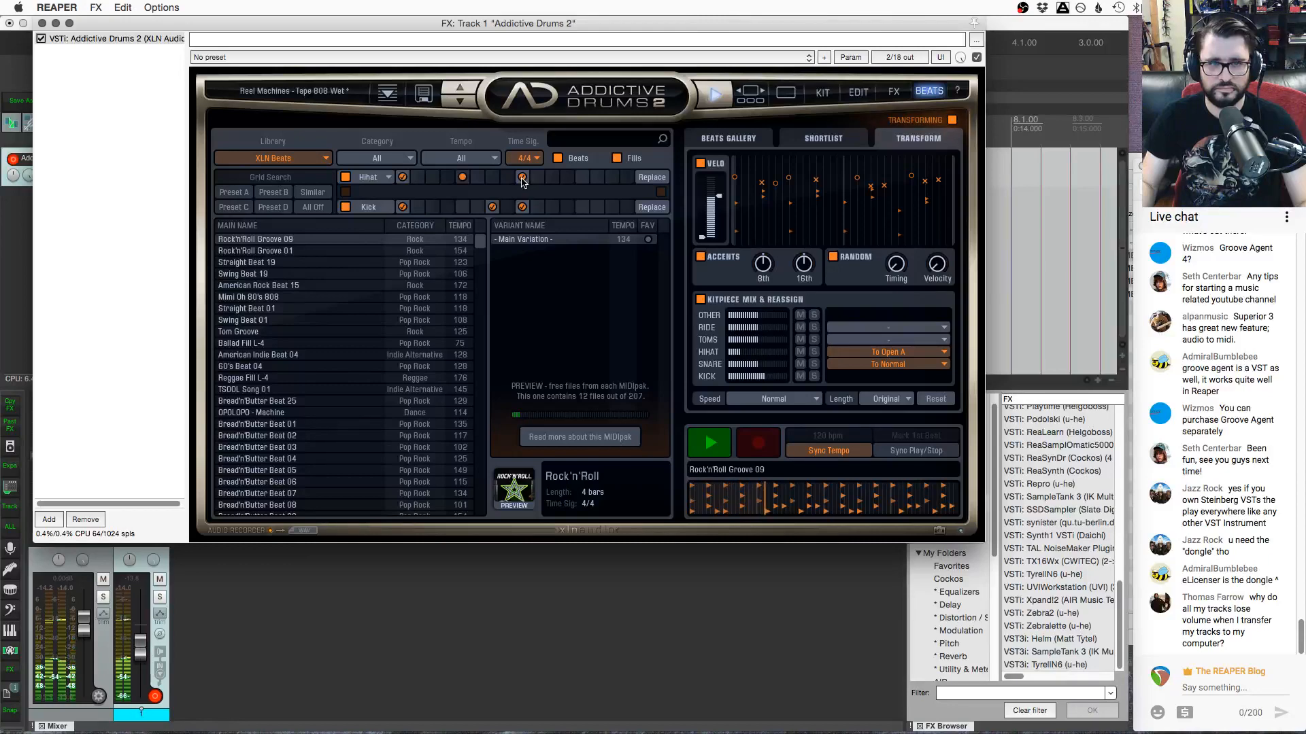
Audition Straight Beat 19, Bread'n'Butter Beat 25, TSOOL Song 01 and Bread'n'Butter Beat 06
left_click(298, 264)
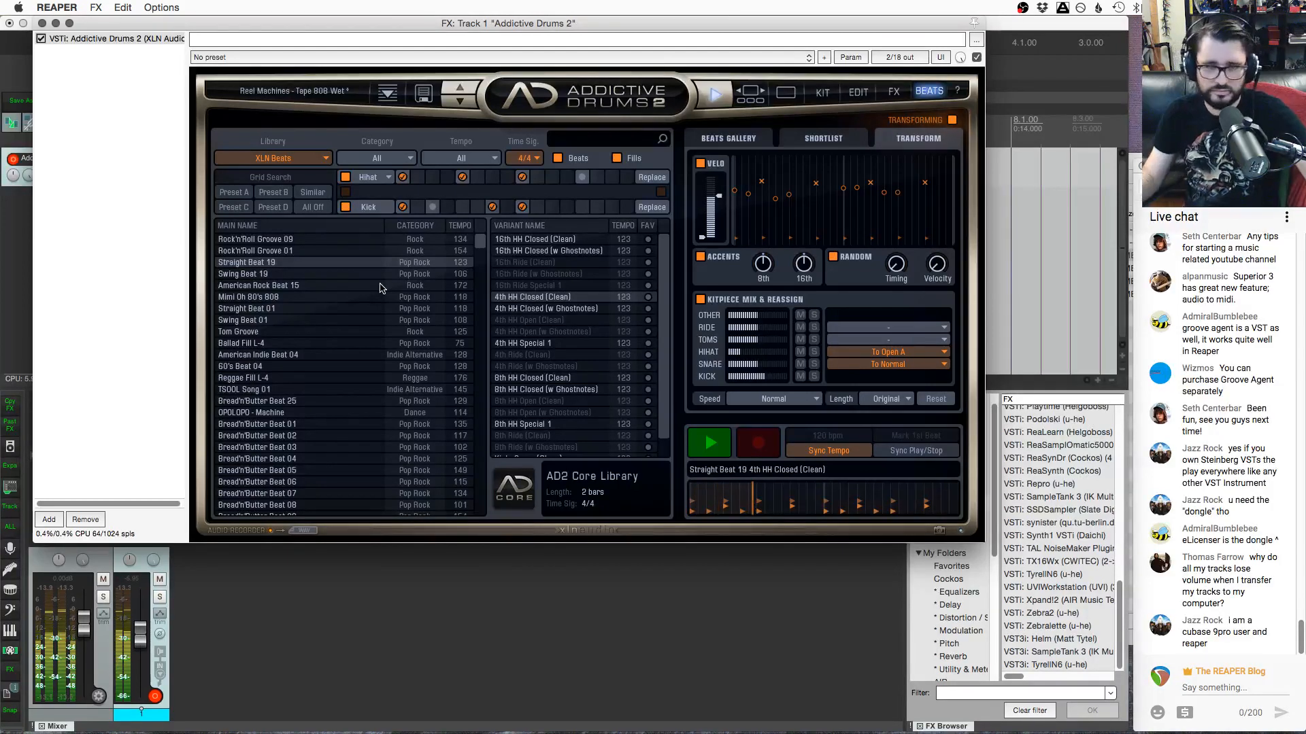
left_click(334, 403)
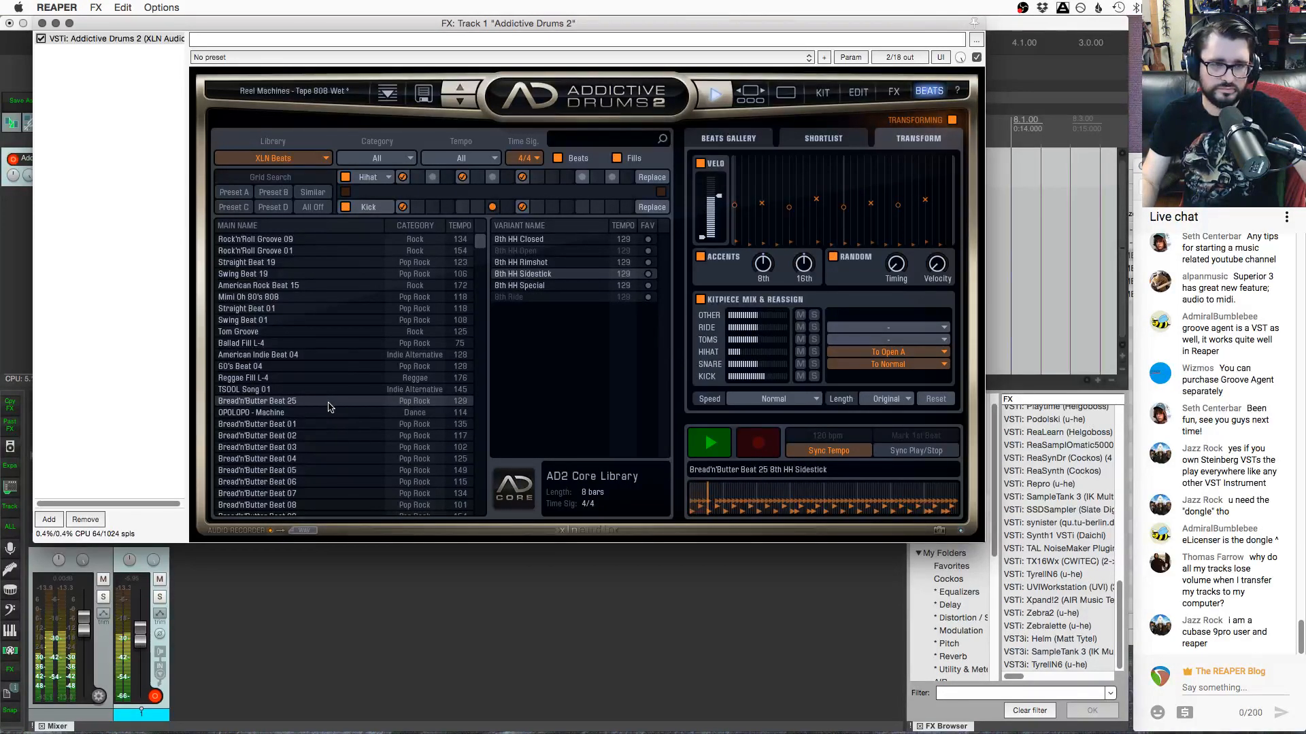
left_click(311, 390)
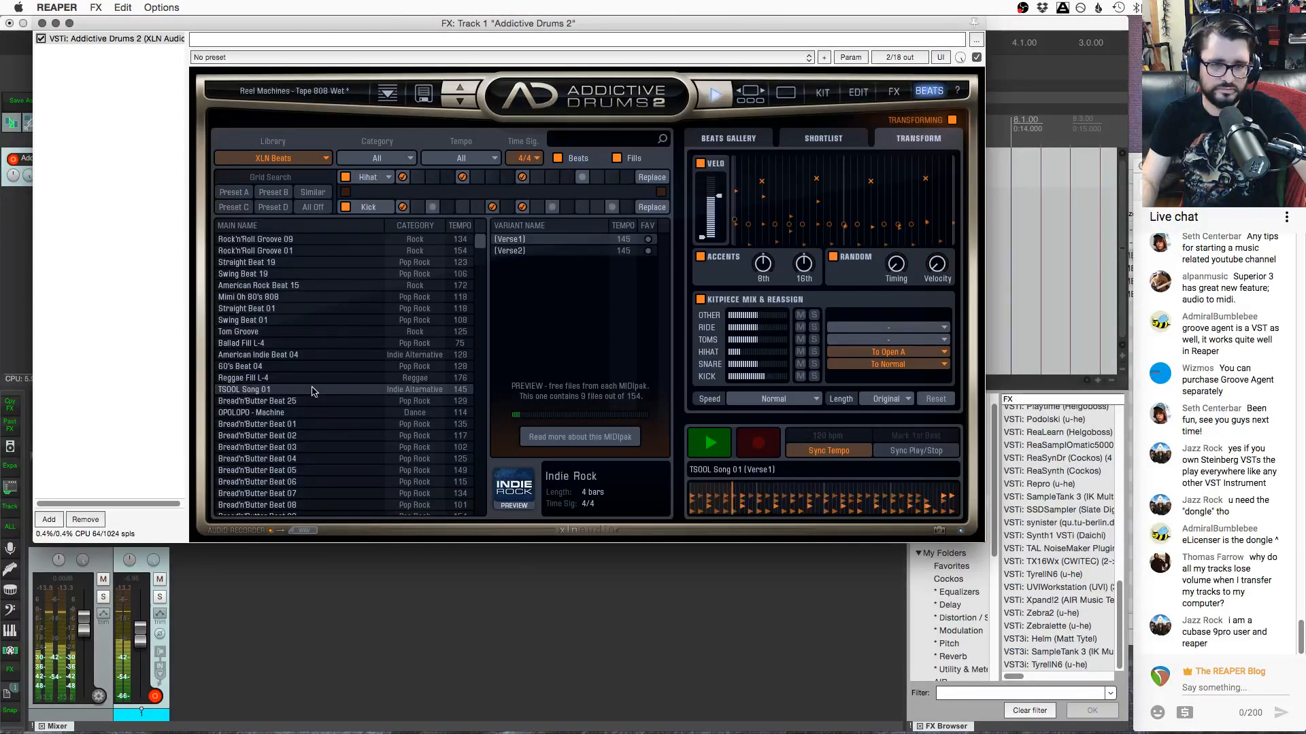
scroll(319, 448, "down", 1)
left_click(319, 448)
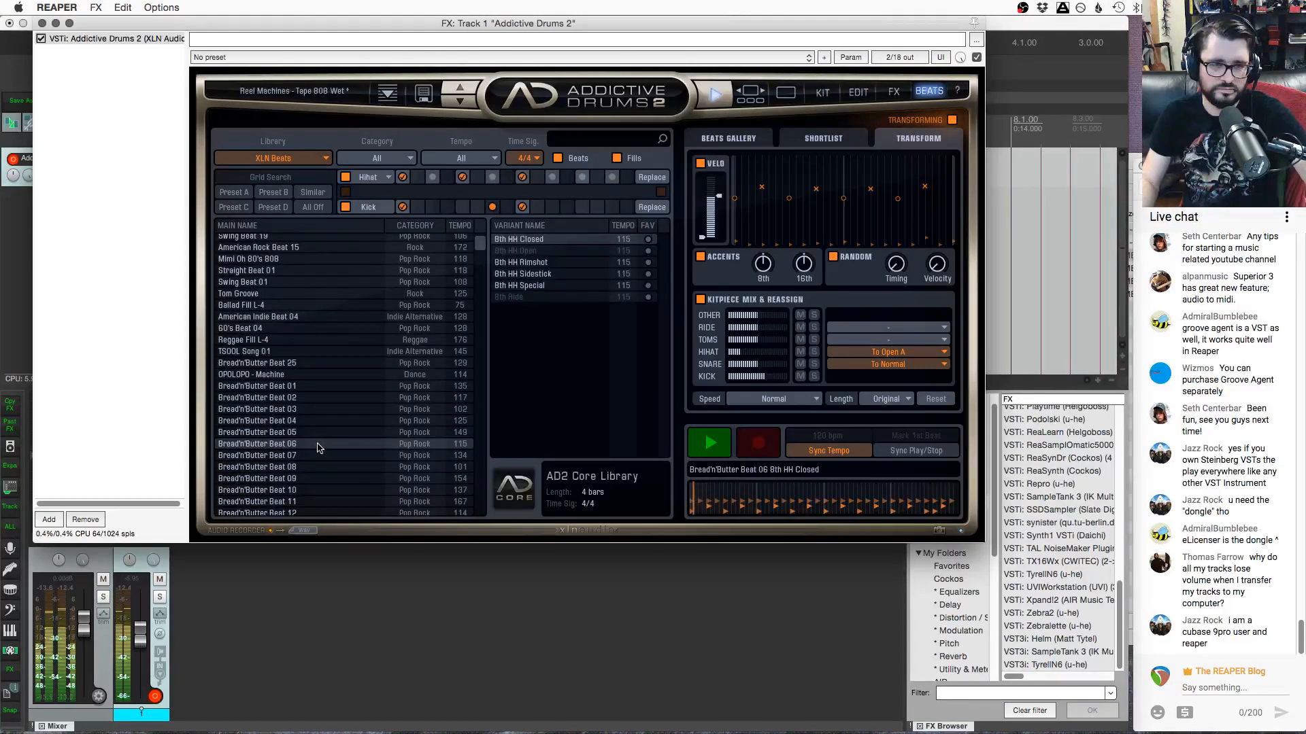
Set the beat library filter to All and audition Mimi Oh 80's 808
left_click(291, 158)
left_click(307, 168)
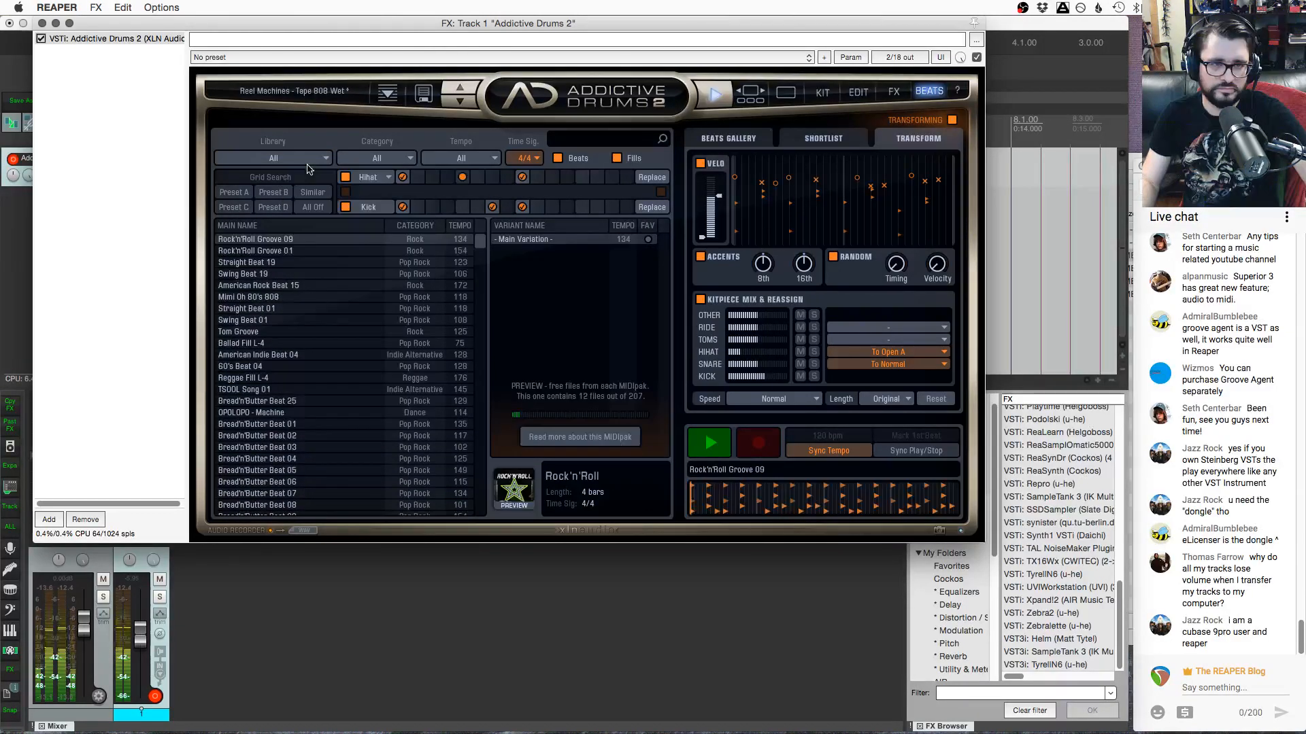
left_click(344, 298)
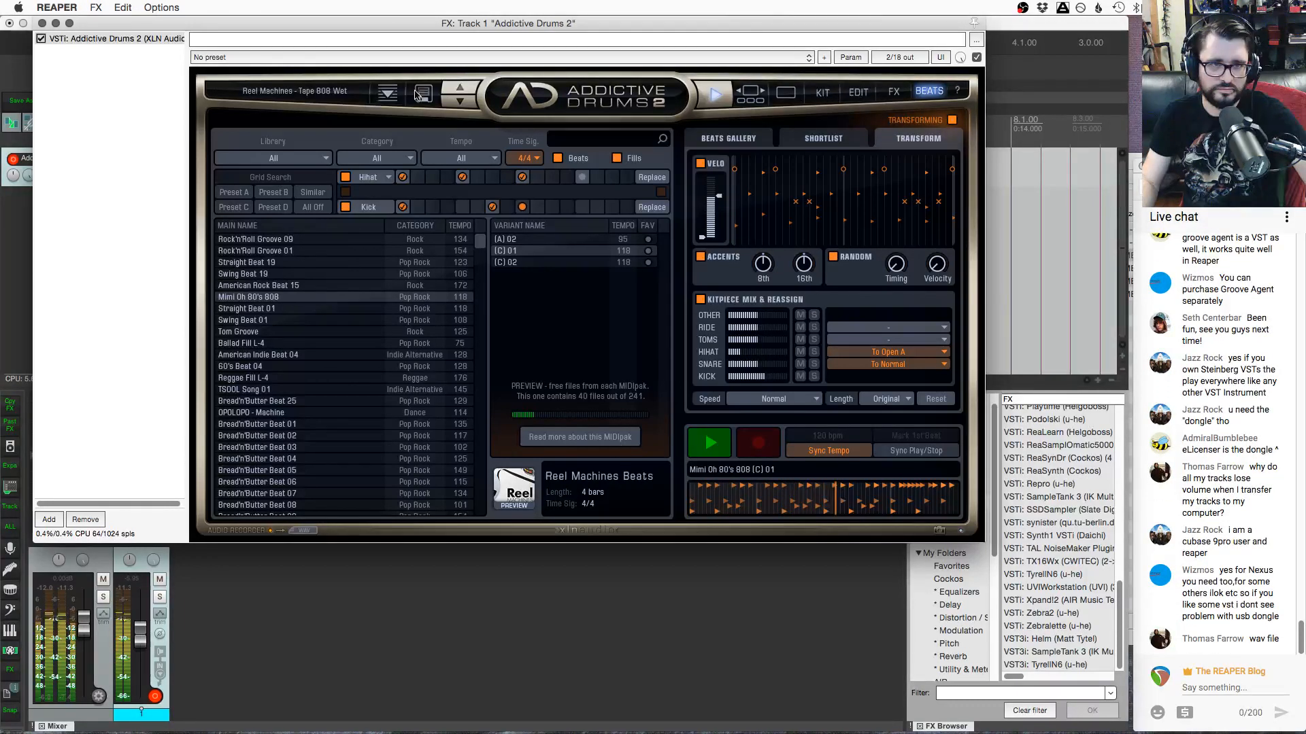
left_click(421, 93)
left_click(484, 249)
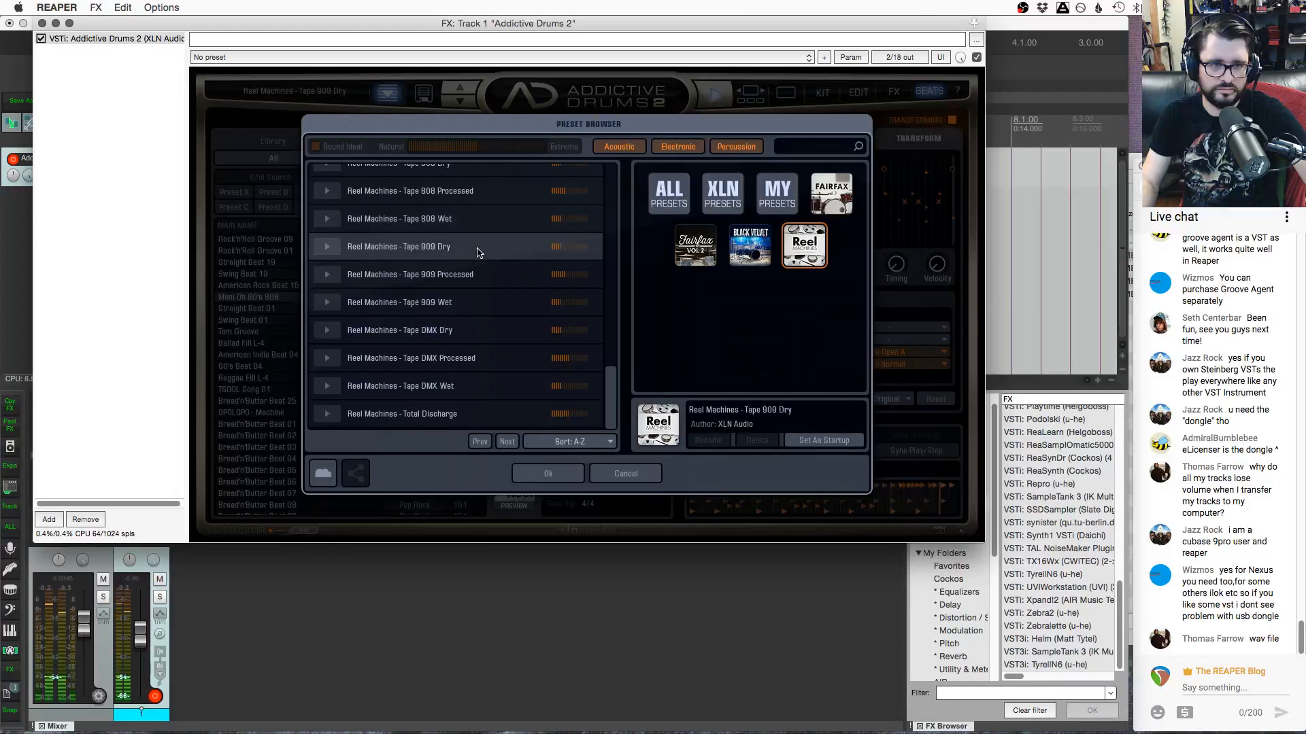
left_click(594, 476)
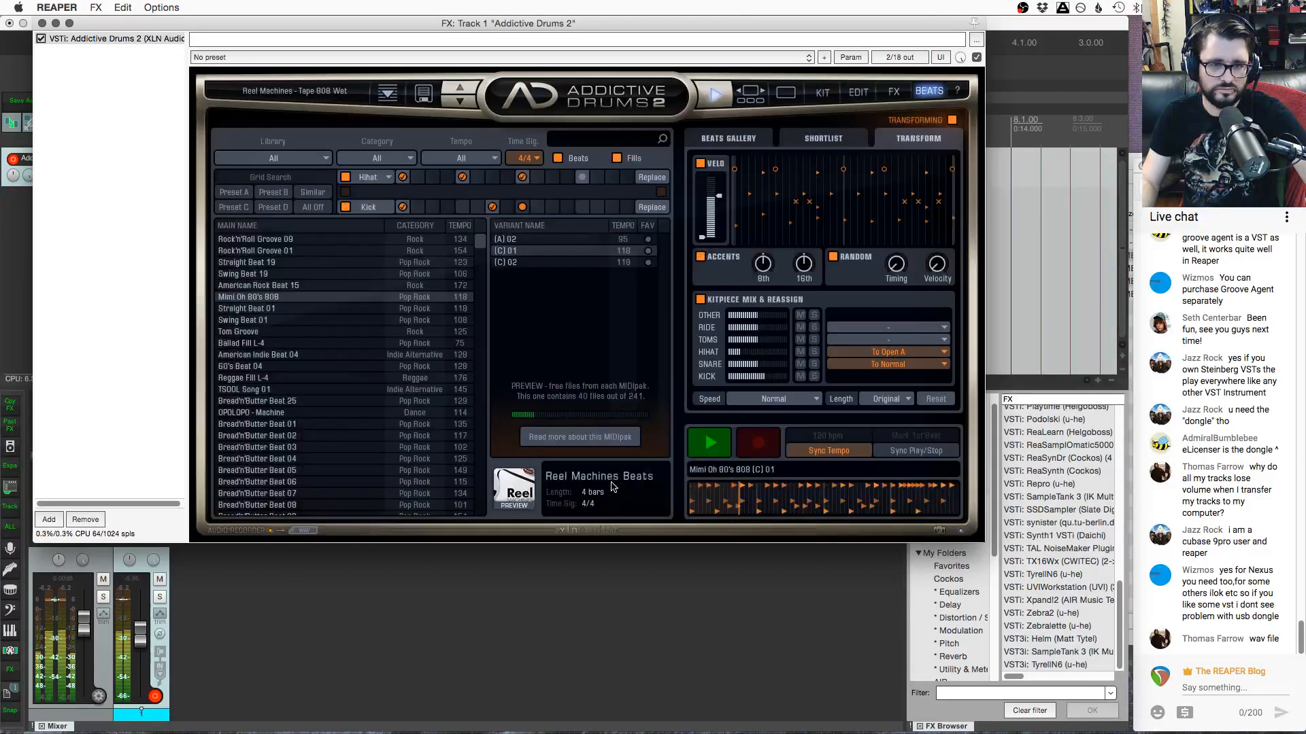
Audition American Indie Beat 04 while stepping forward through the kit presets to Reel Machines - Tape DMX Processed
left_click(345, 355)
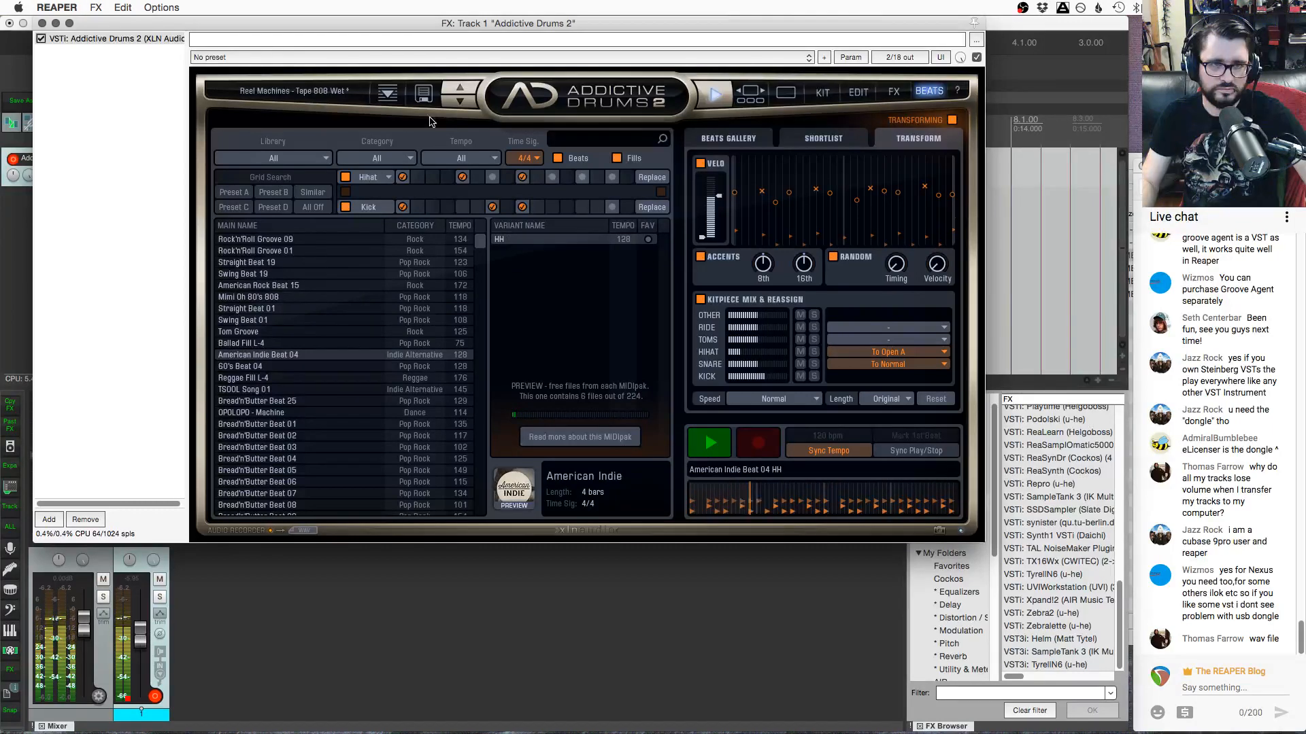
left_click(461, 104)
left_click(462, 103)
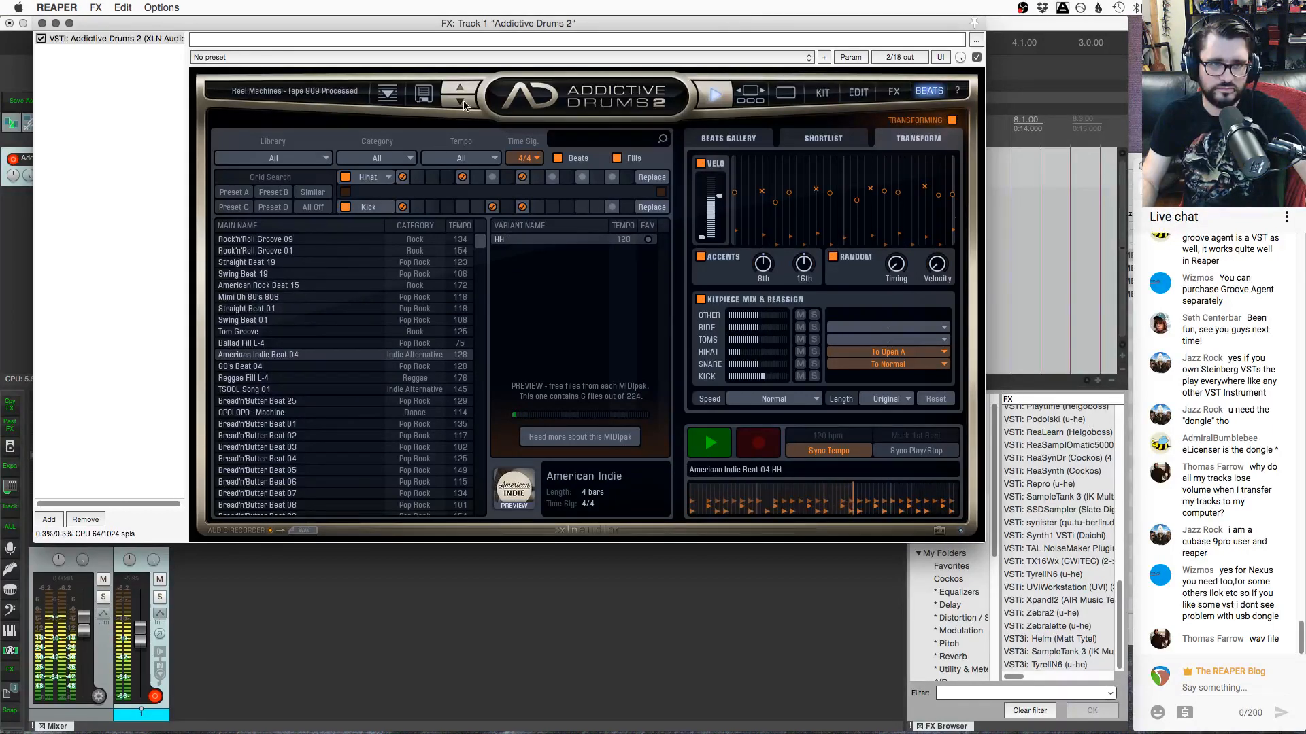
left_click(462, 104)
left_click(462, 106)
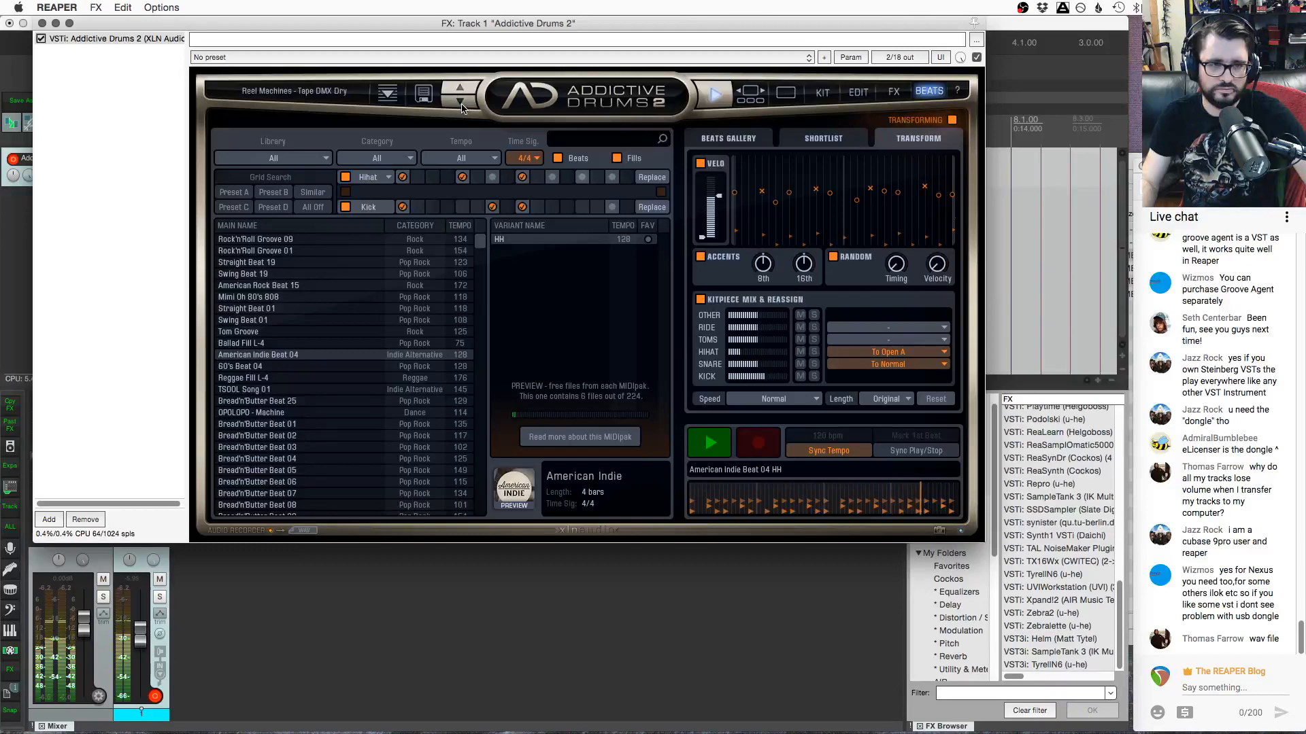
left_click(461, 106)
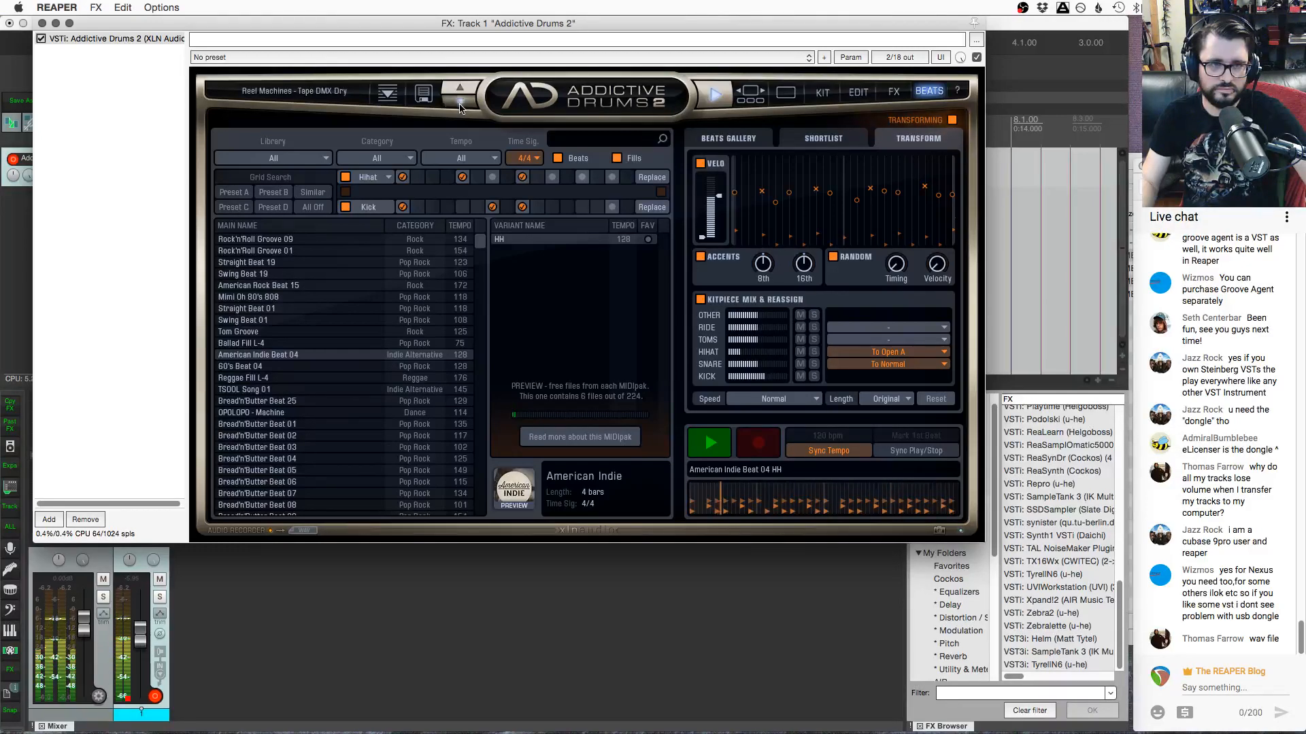
Browse the Reel Machines presets and load the Fairfax Vol 1 - Sappy Beat kit preset instead
left_click(387, 93)
scroll(481, 281, "up", 10)
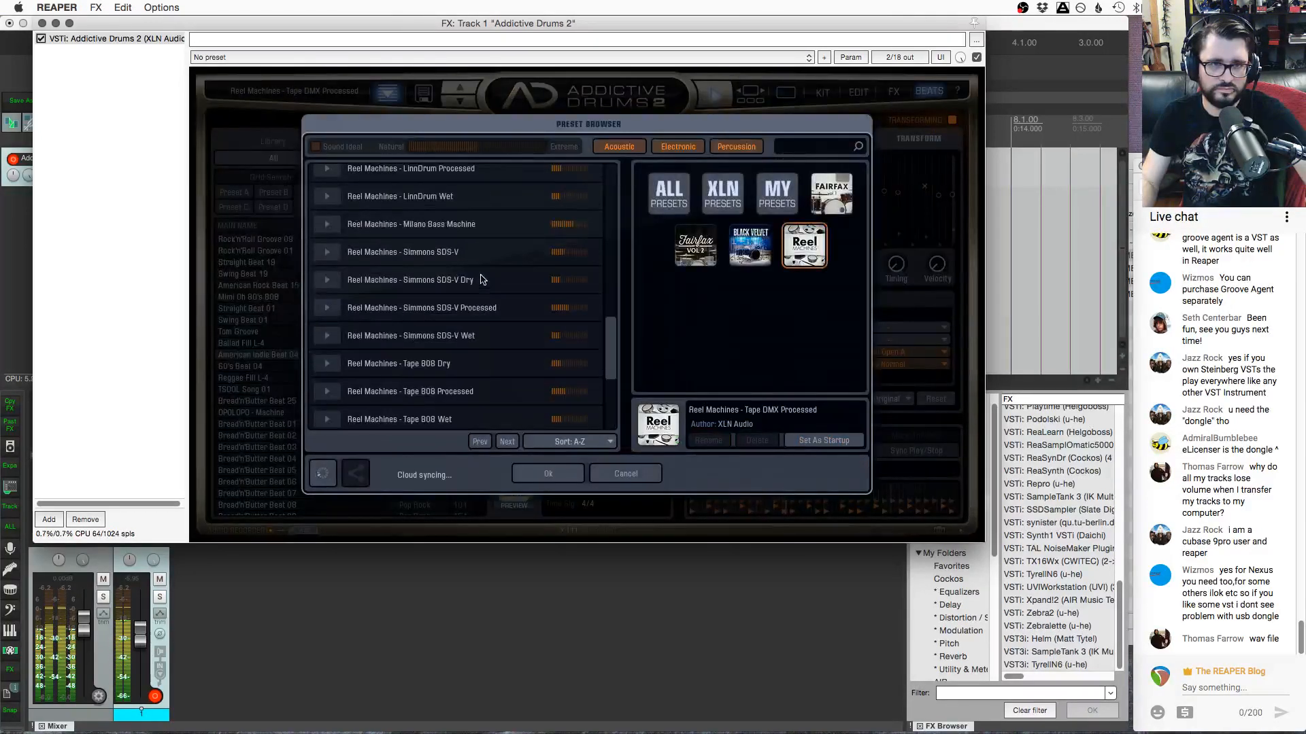
scroll(481, 281, "up", 5)
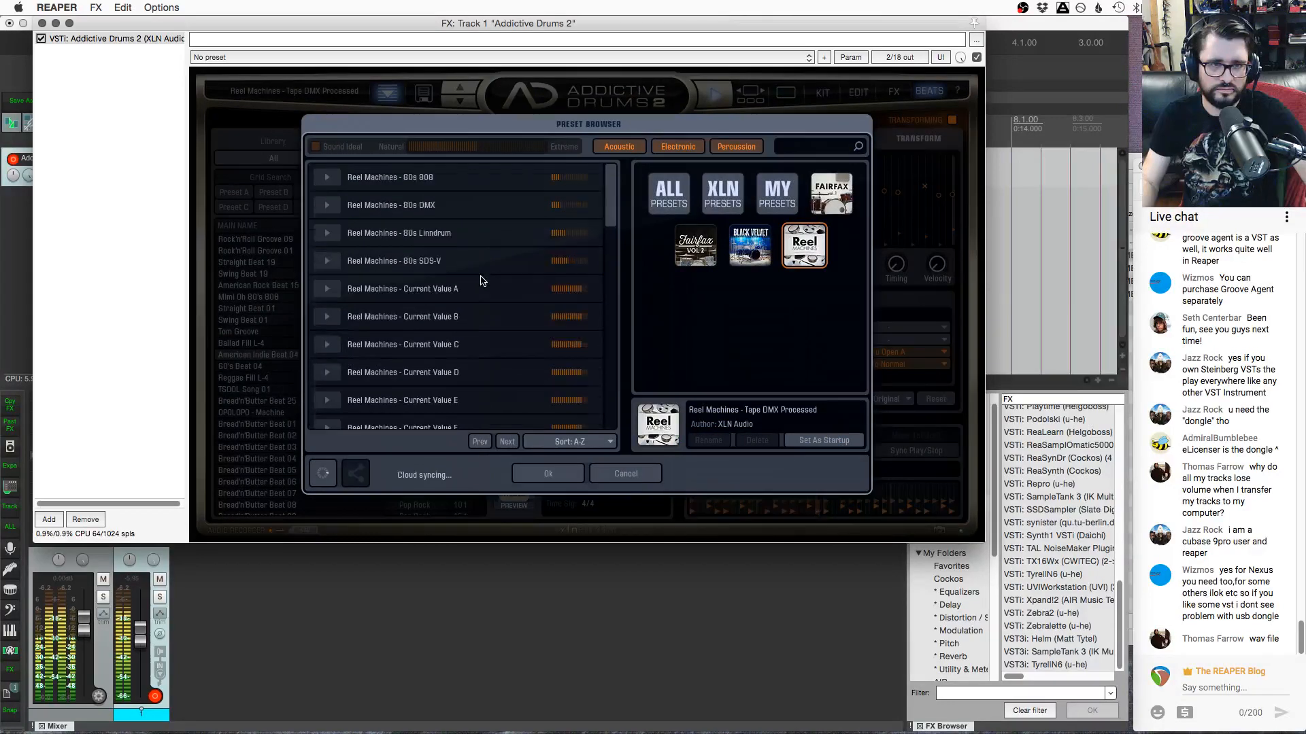
left_click(675, 147)
left_click(622, 147)
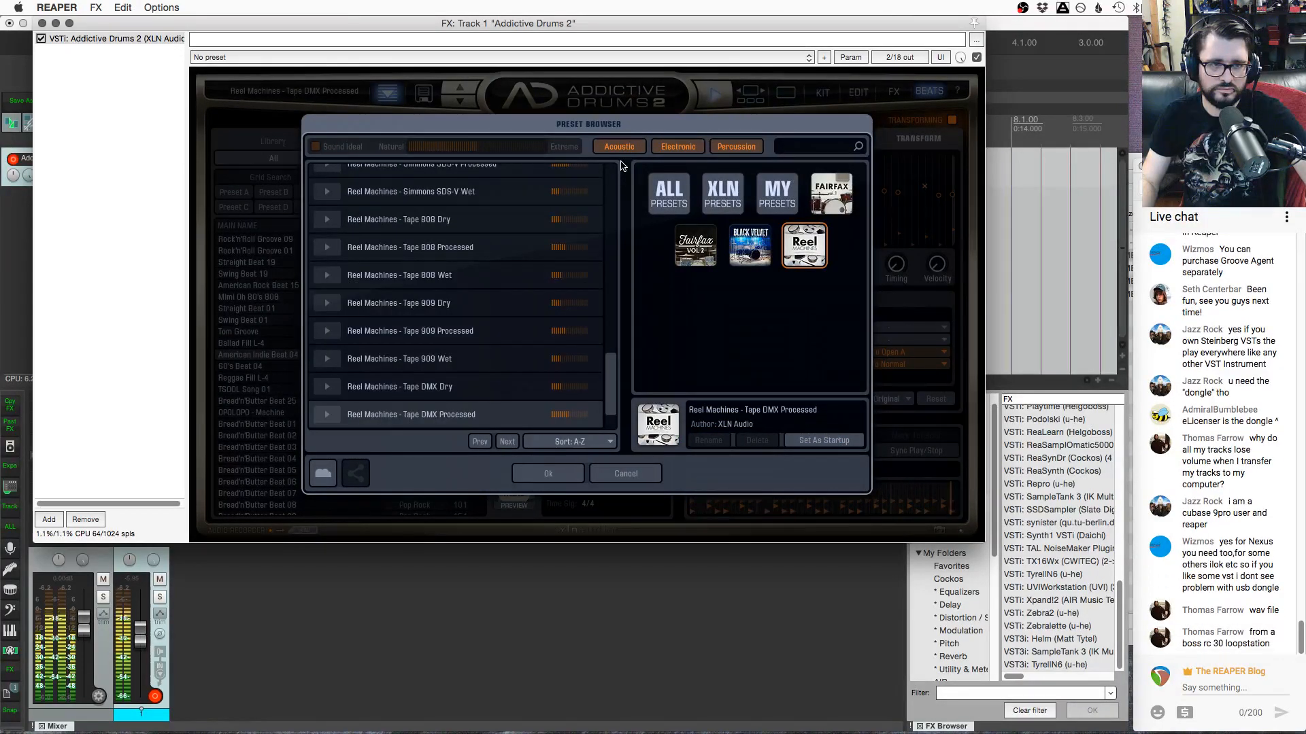
scroll(514, 277, "up", 10)
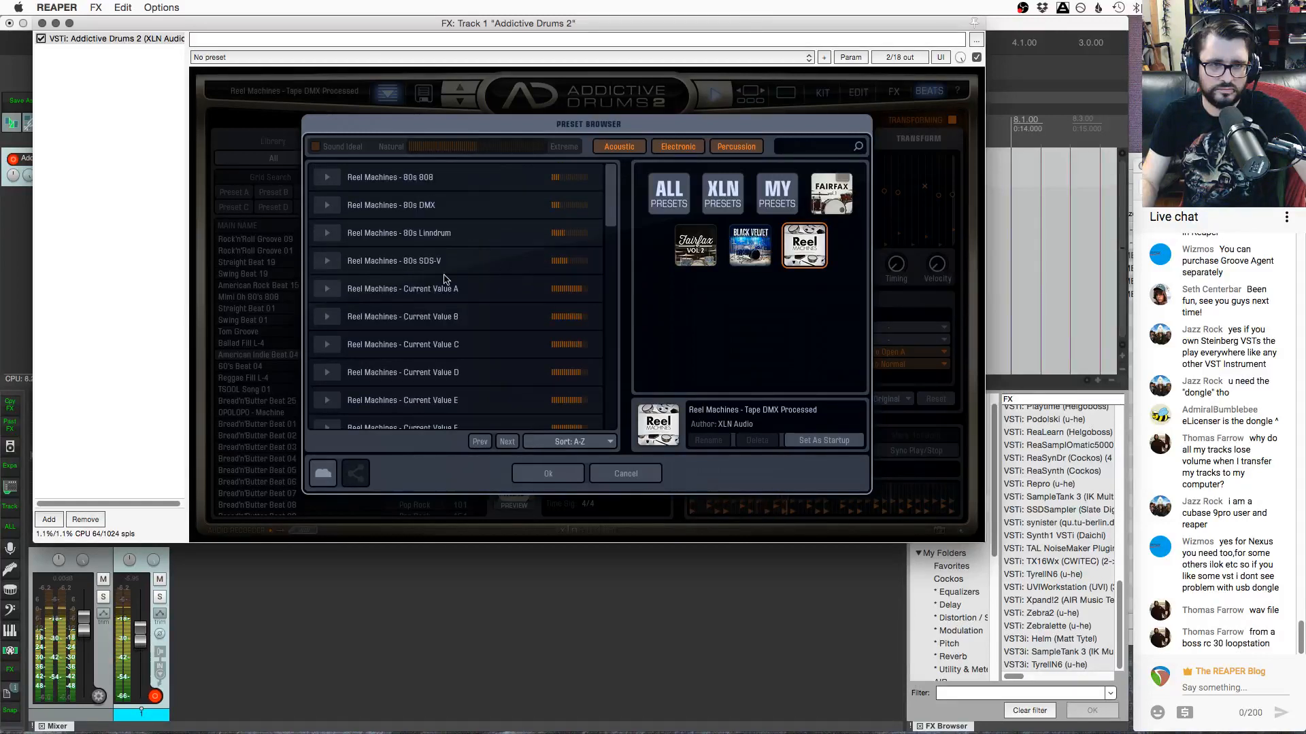
scroll(444, 278, "down", 3)
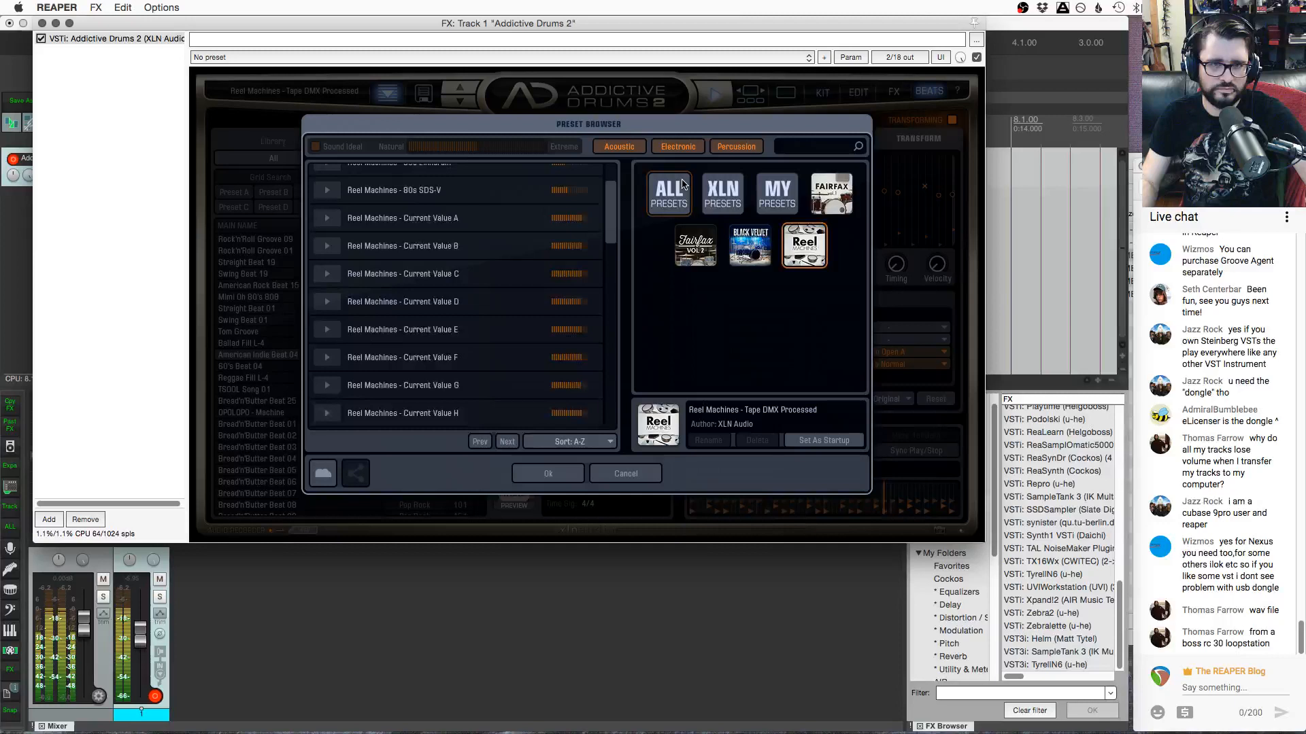
left_click(831, 193)
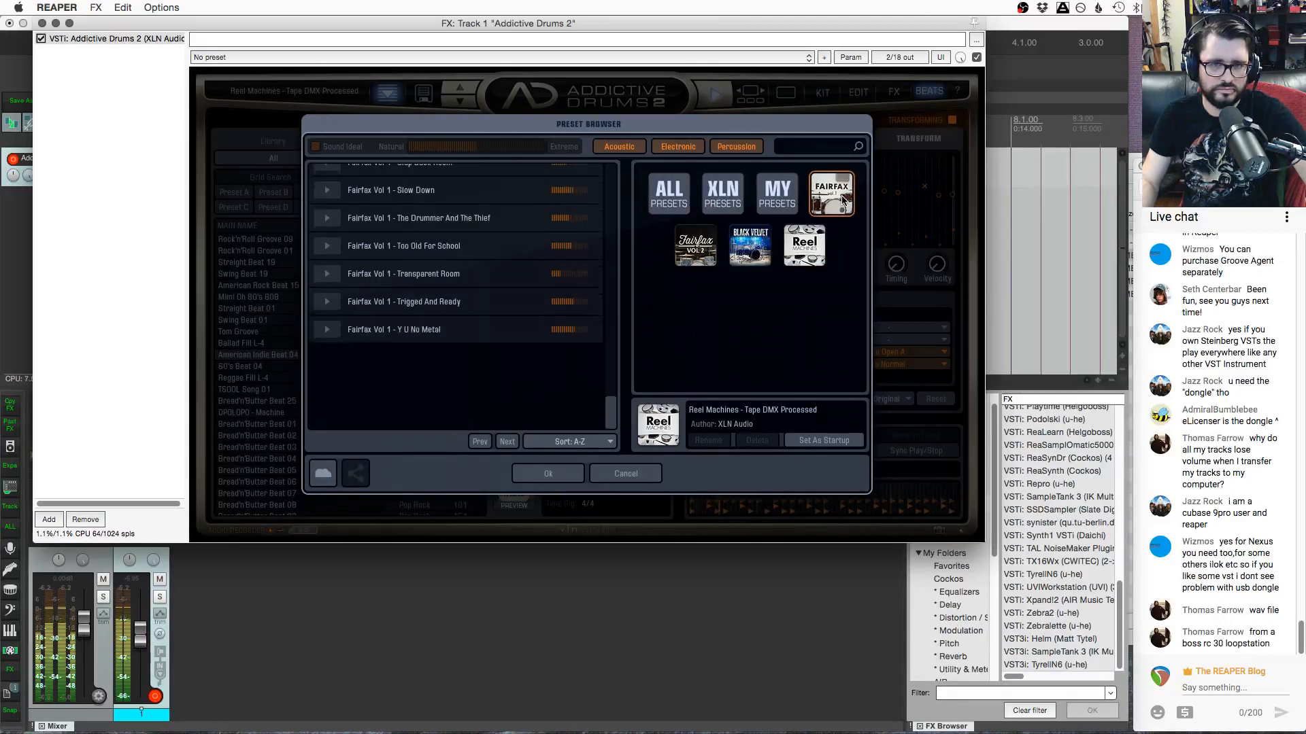
scroll(344, 193, "up", 1)
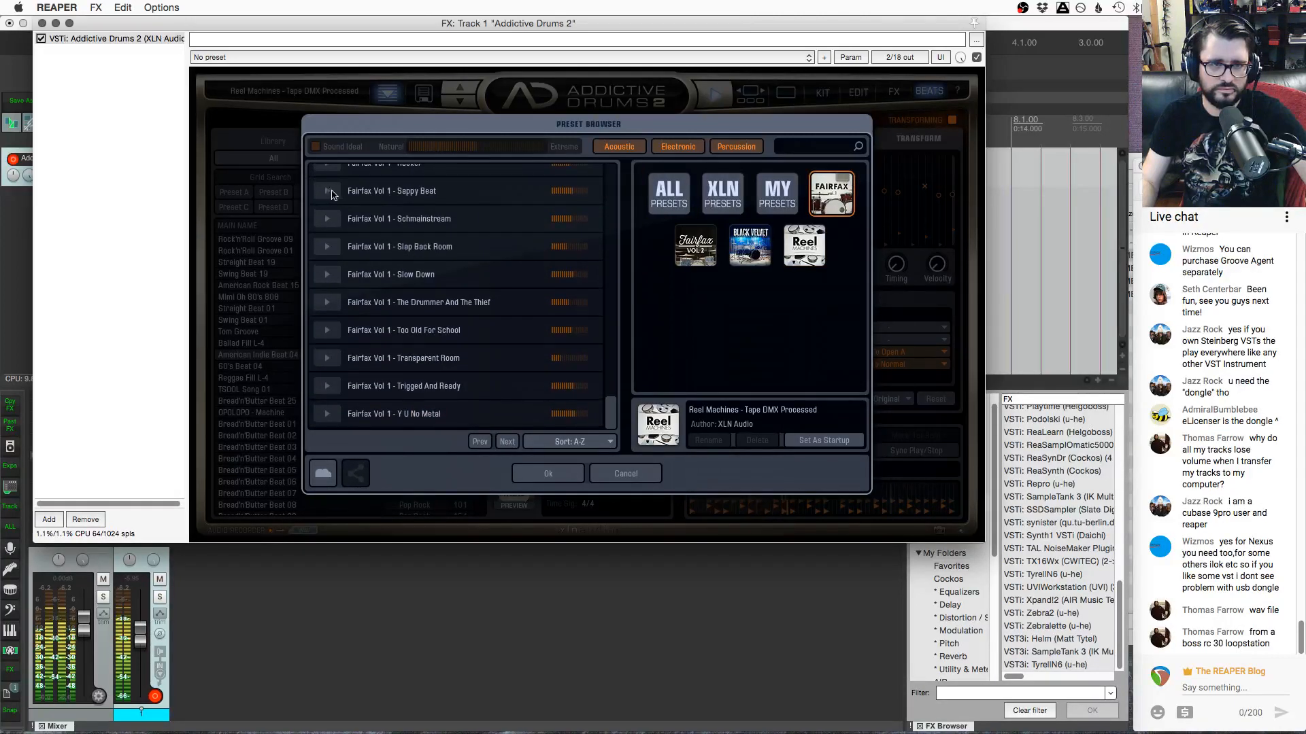
left_click(339, 195)
left_click(548, 474)
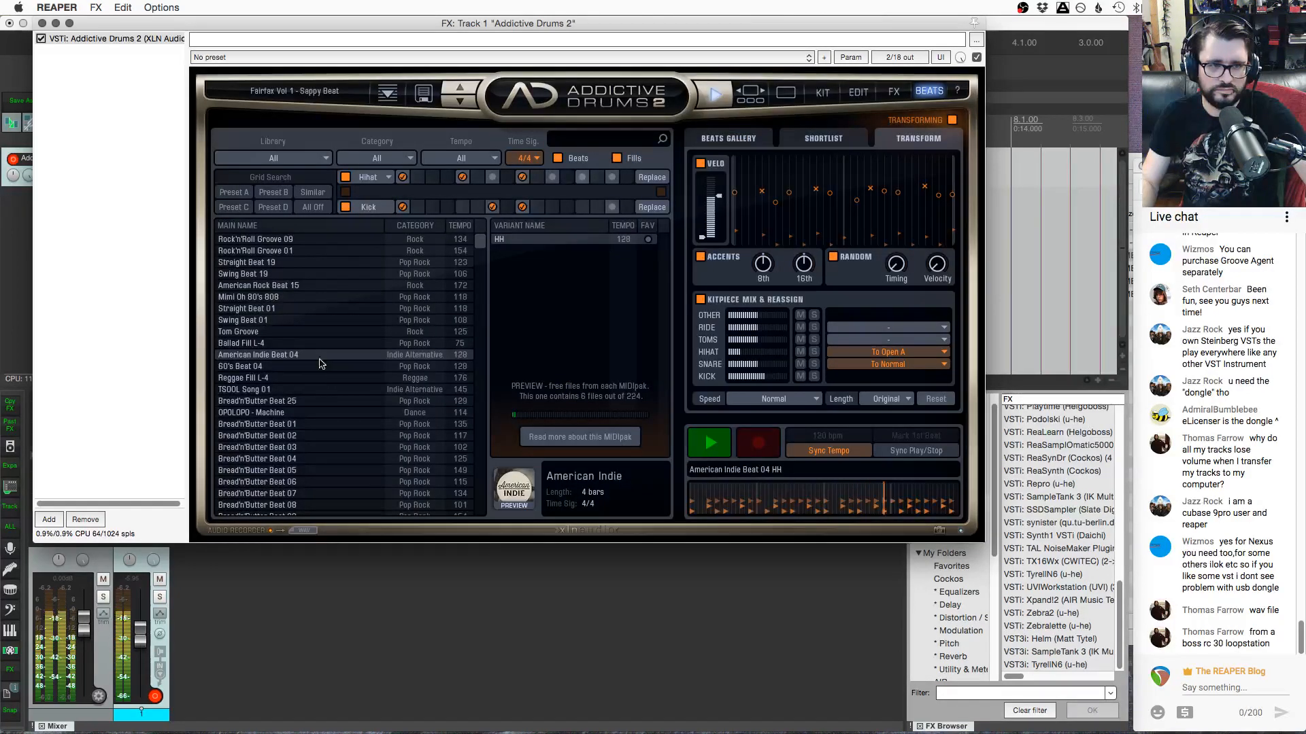
Audition OPOLOPO - Machine and Bread'n'Butter Beats 01 and 05 with the new kit, and stop playback
left_click(347, 412)
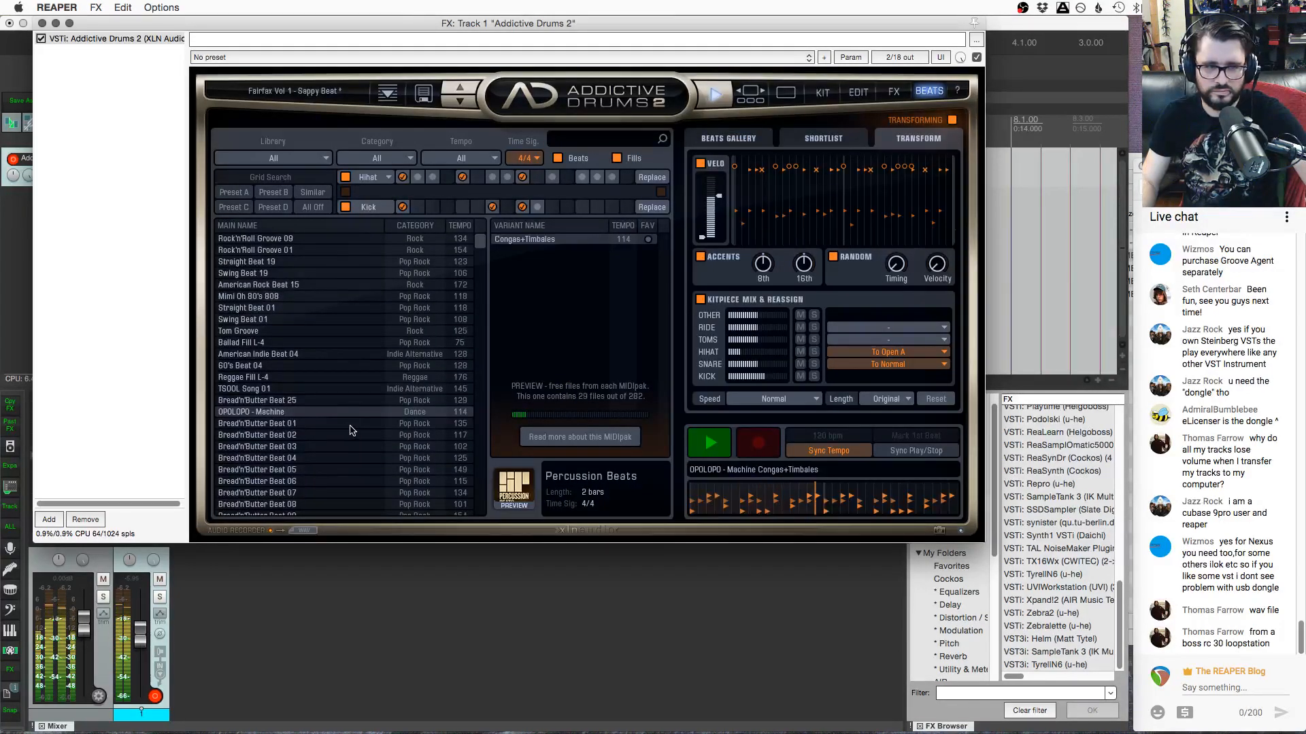
left_click(351, 423)
left_click(353, 470)
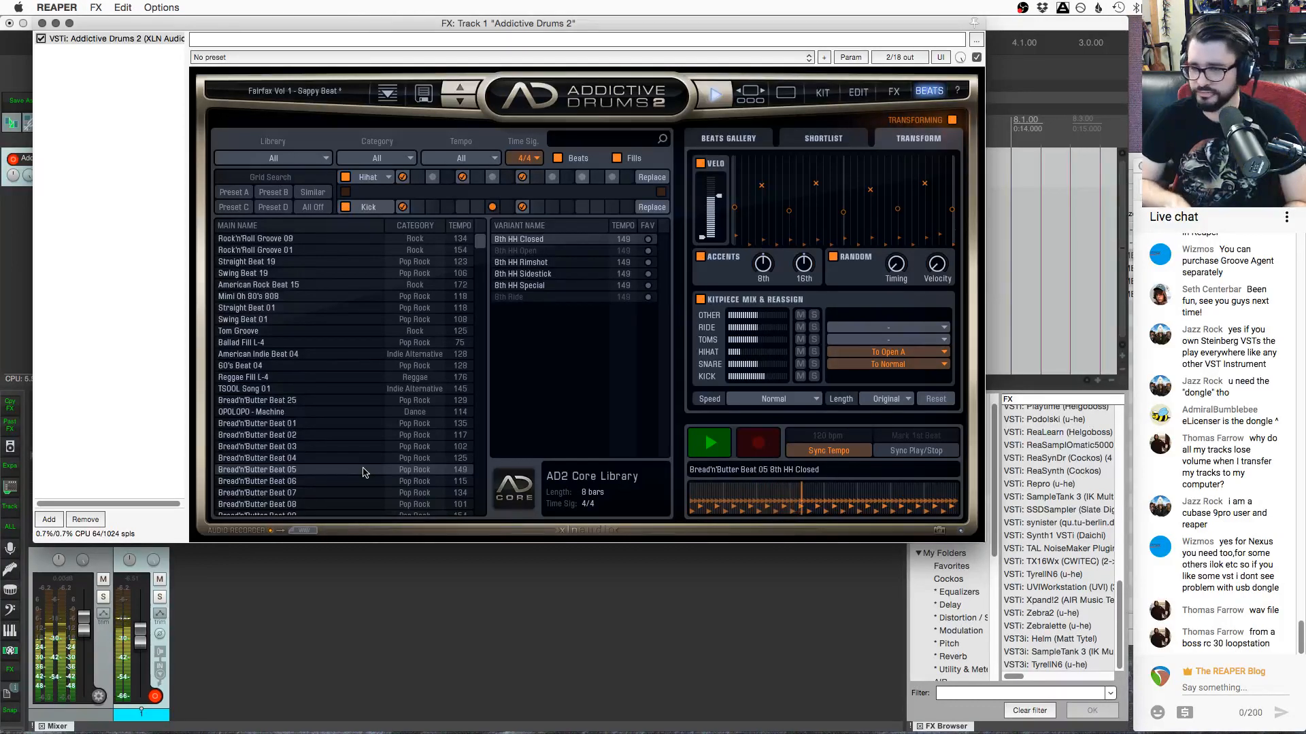
scroll(362, 472, "down", 1)
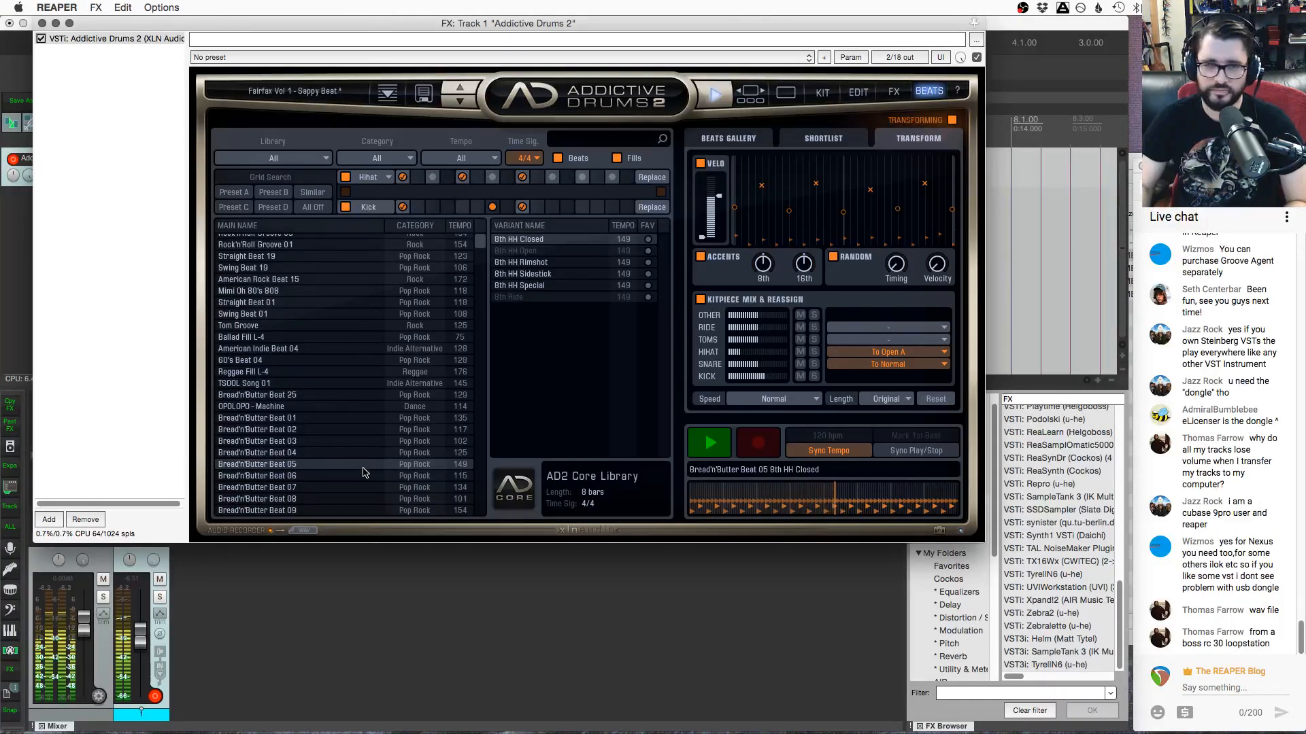
key("space")
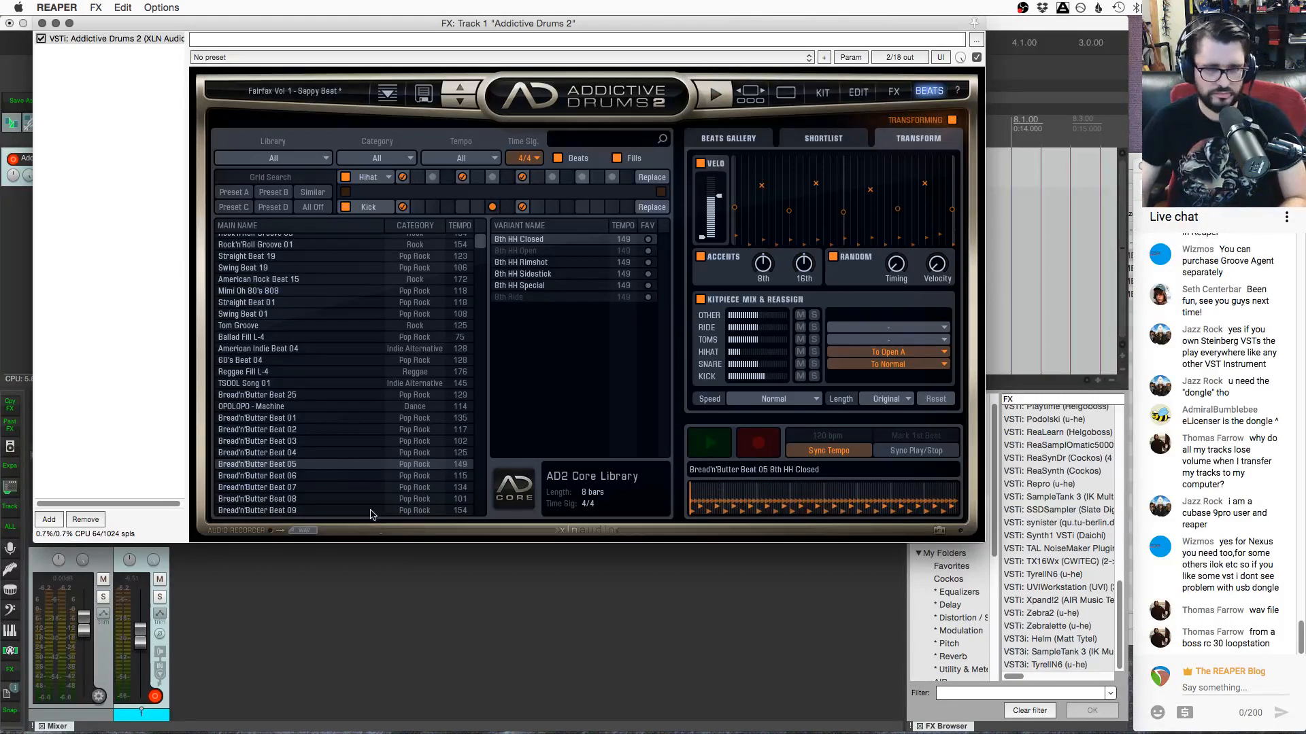
Audition Motown Beat 13, Motown Swing Beat 13 and Straight Beat 07 from further down the results
scroll(370, 419, "down", 5)
left_click_drag(474, 248, 476, 268)
left_click(388, 394)
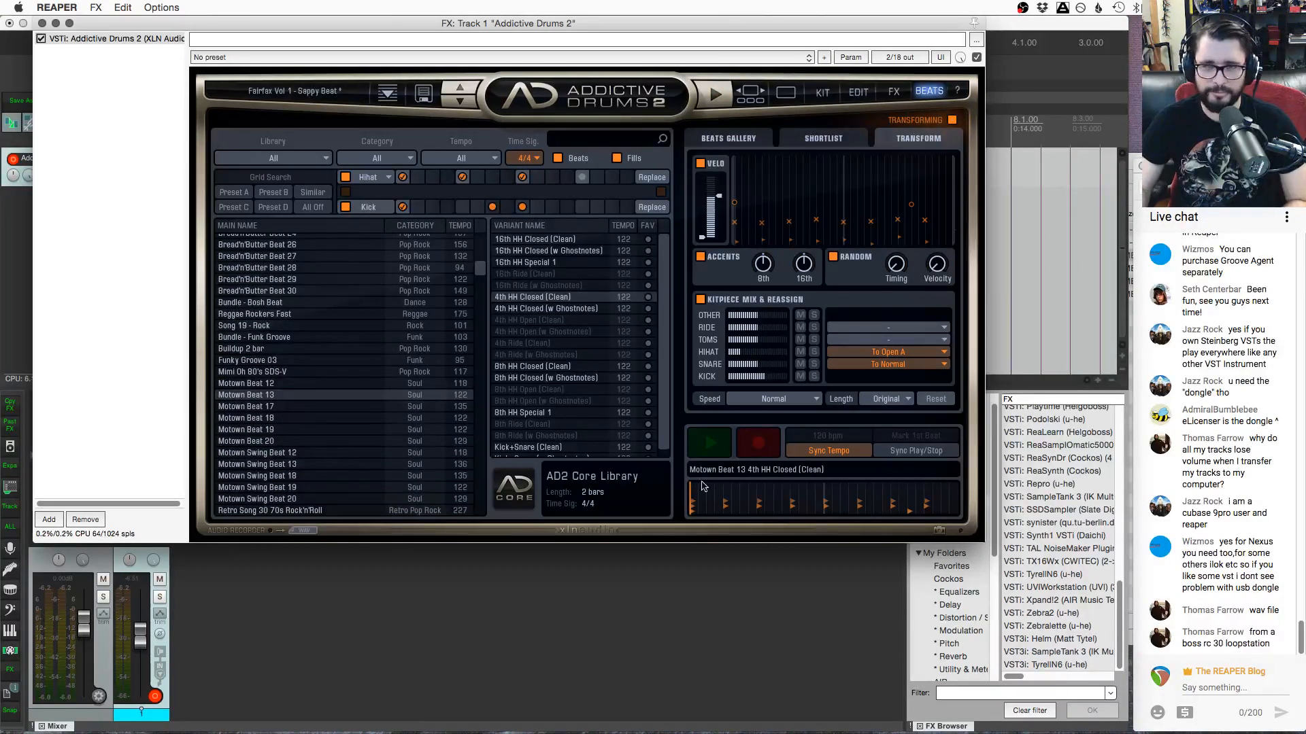
left_click(710, 442)
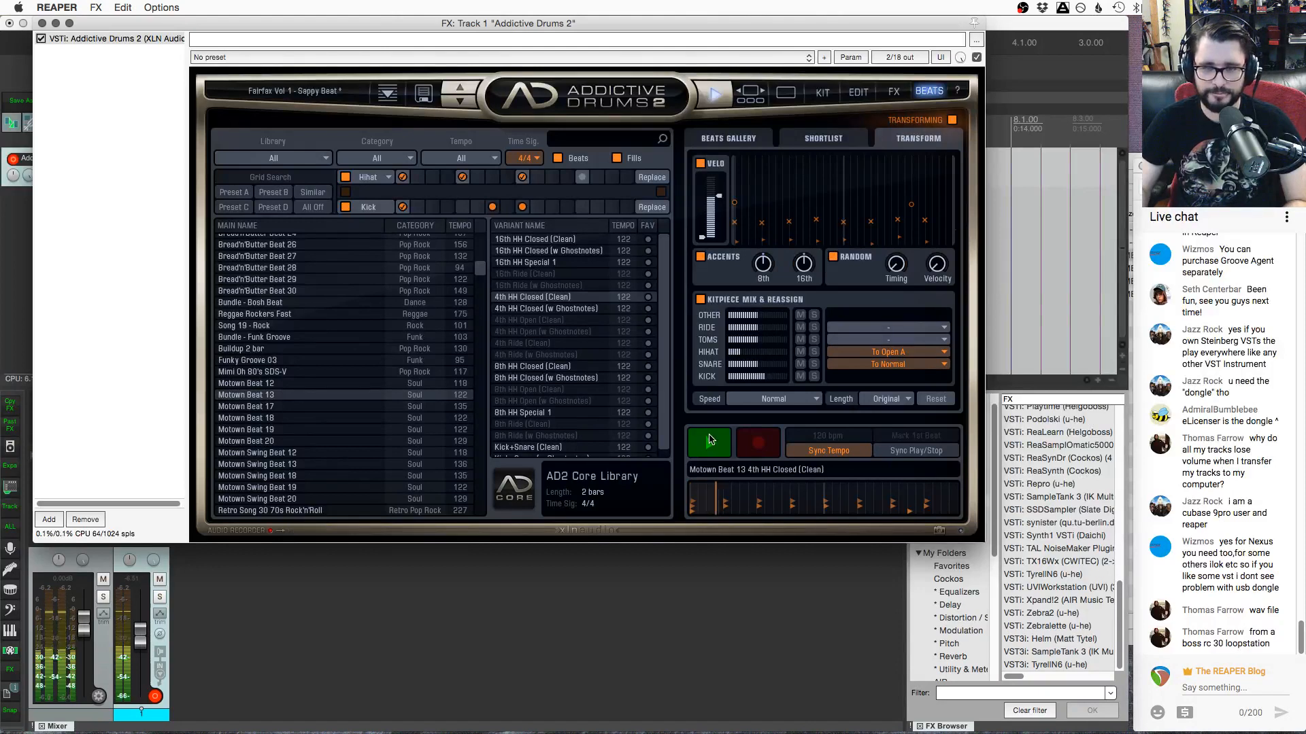
left_click(345, 464)
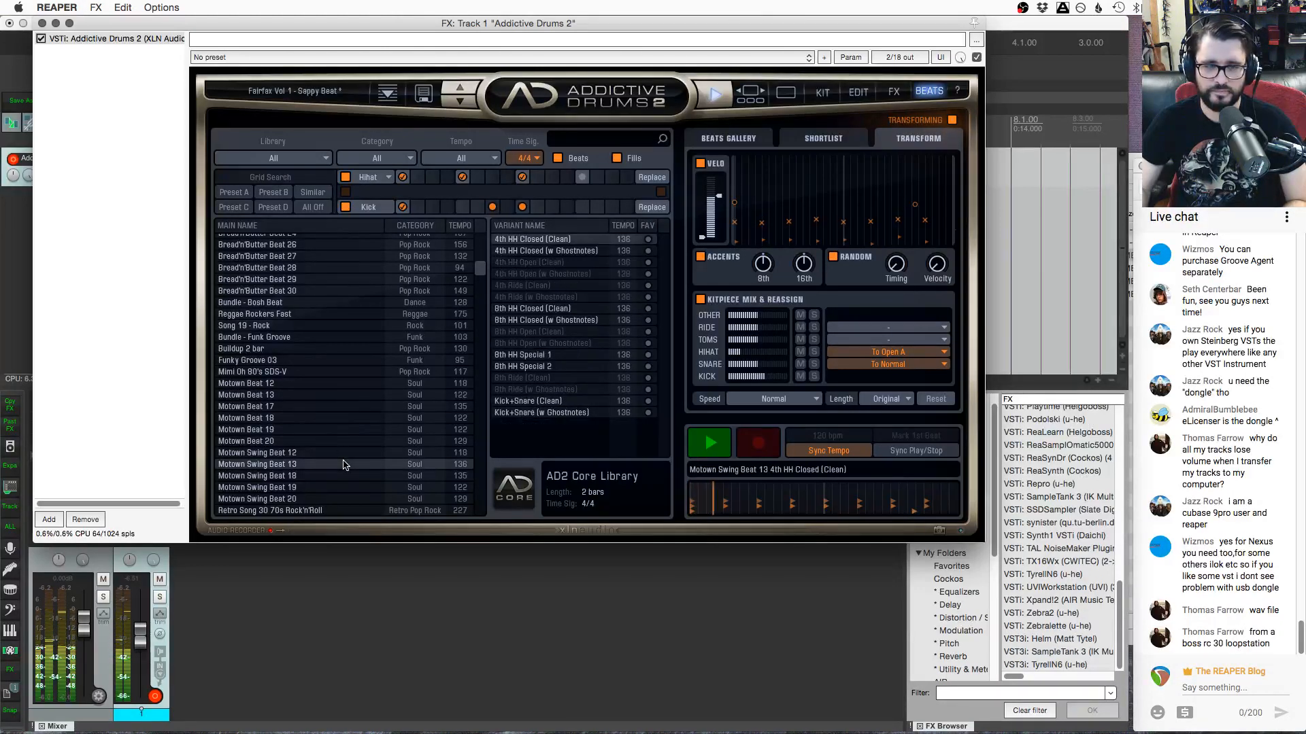
scroll(345, 488, "down", 3)
left_click(348, 483)
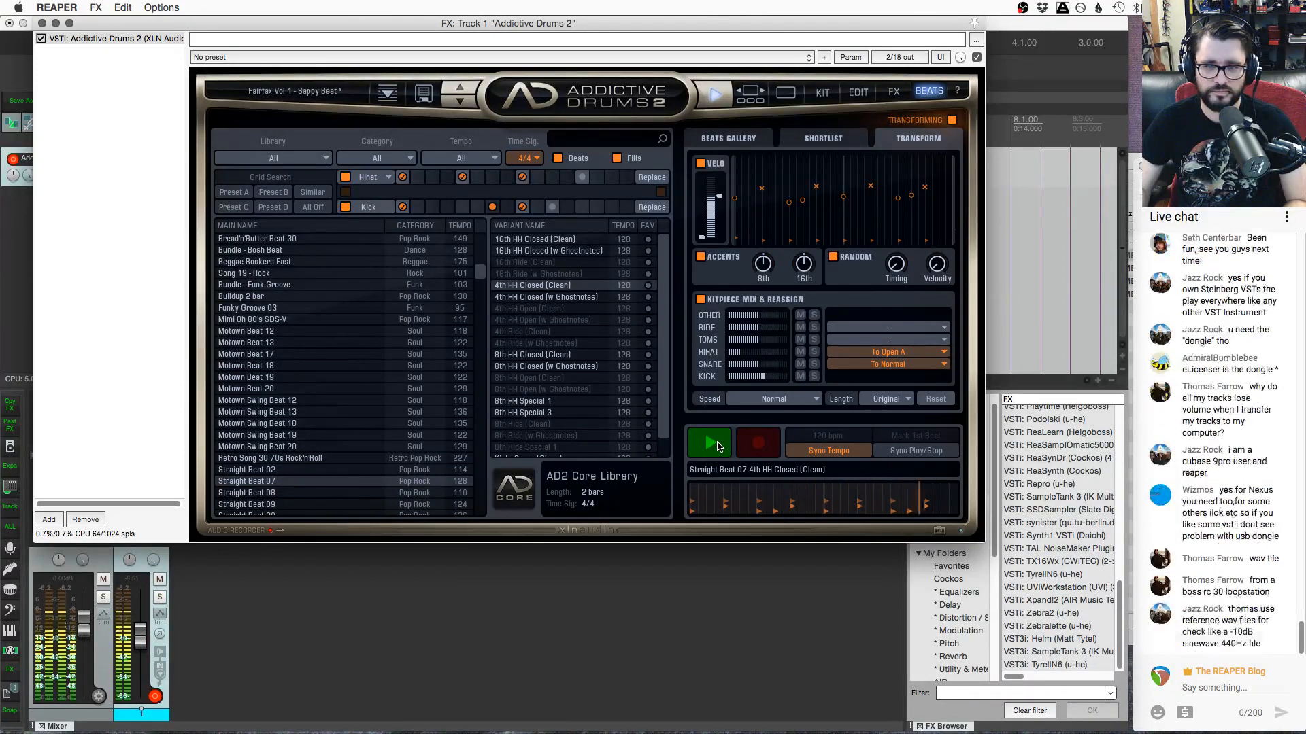
Try TSOOL Song 01 with the snare row enabled in the grid search, and switch all the search filters off
left_click(346, 193)
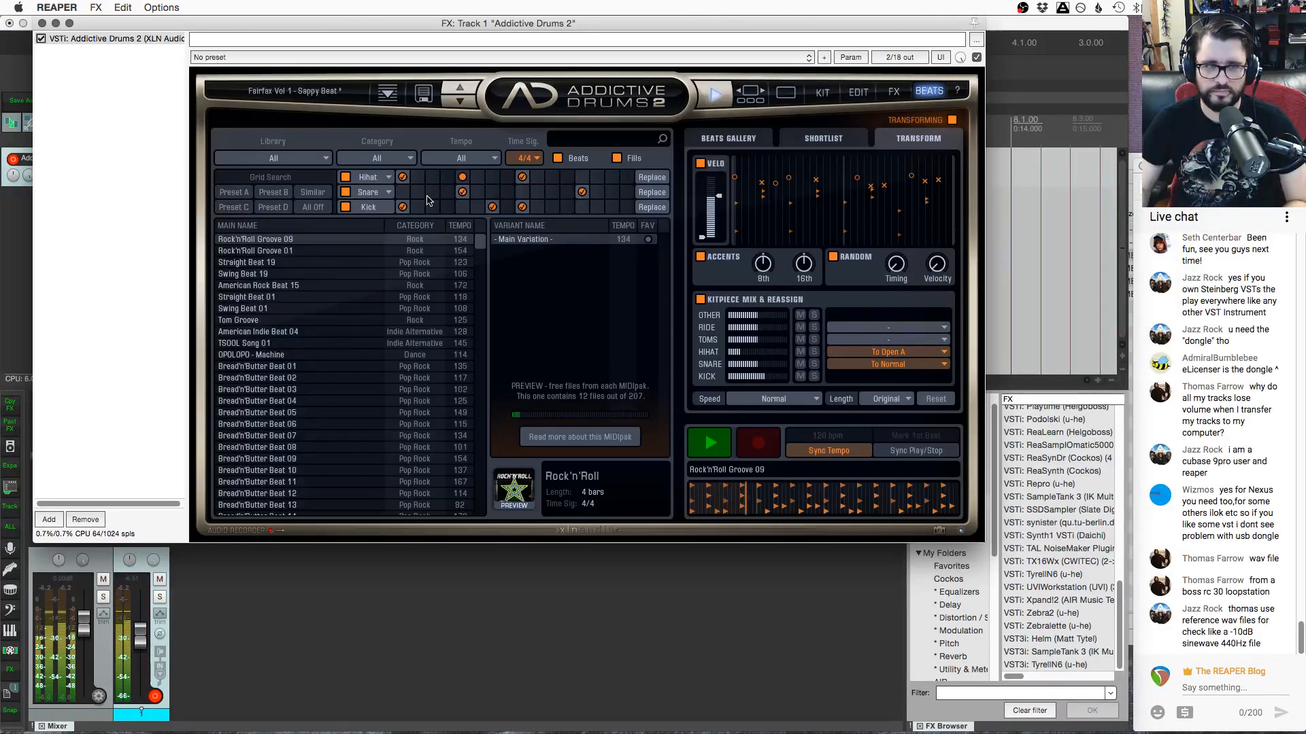
left_click(299, 343)
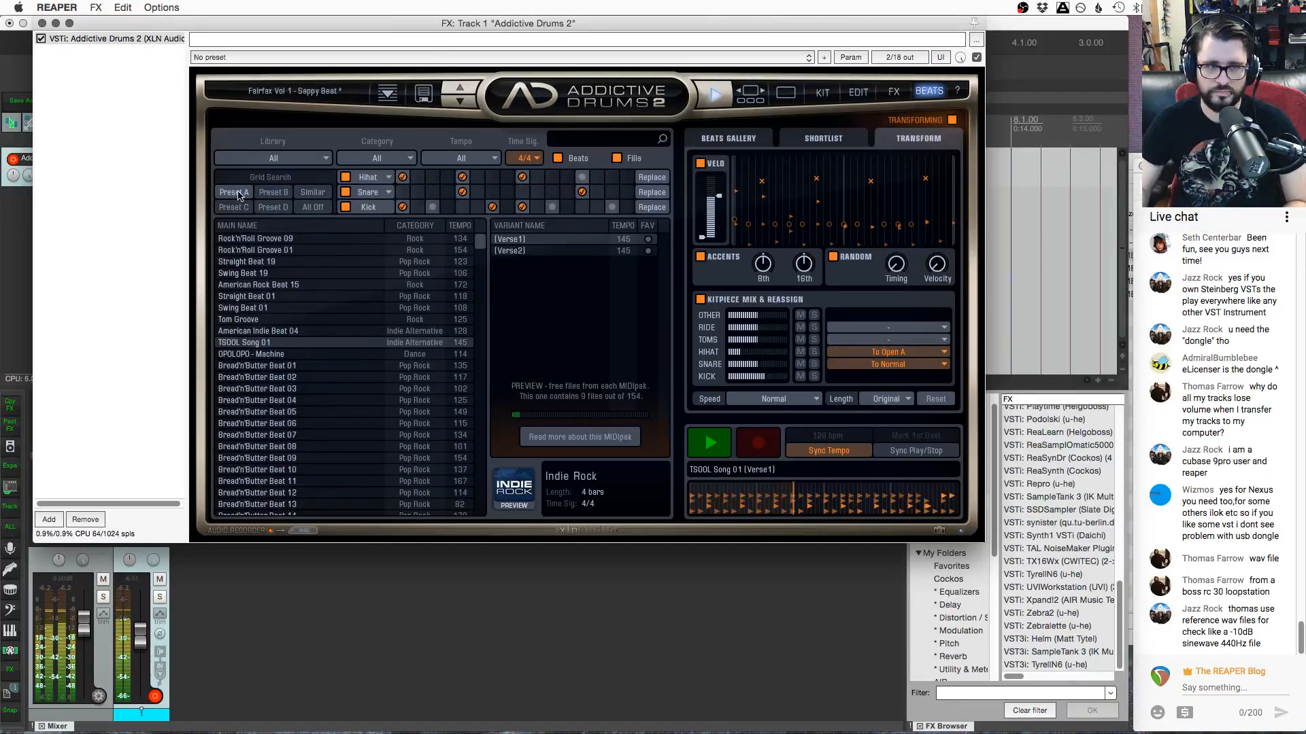
left_click(313, 209)
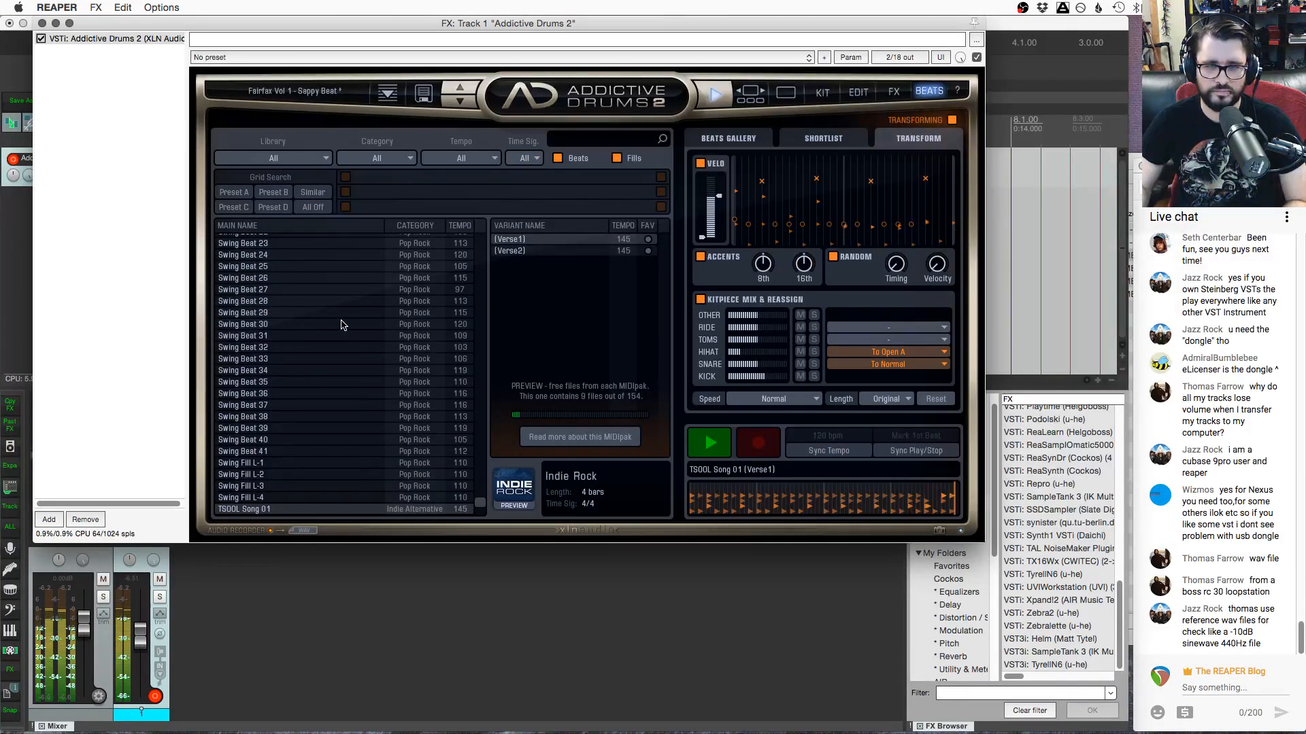
Audition Swing Beat 30 and Swing Beat 35 from the Pop Rock beats, and stop playback
left_click(342, 325)
left_click(340, 383)
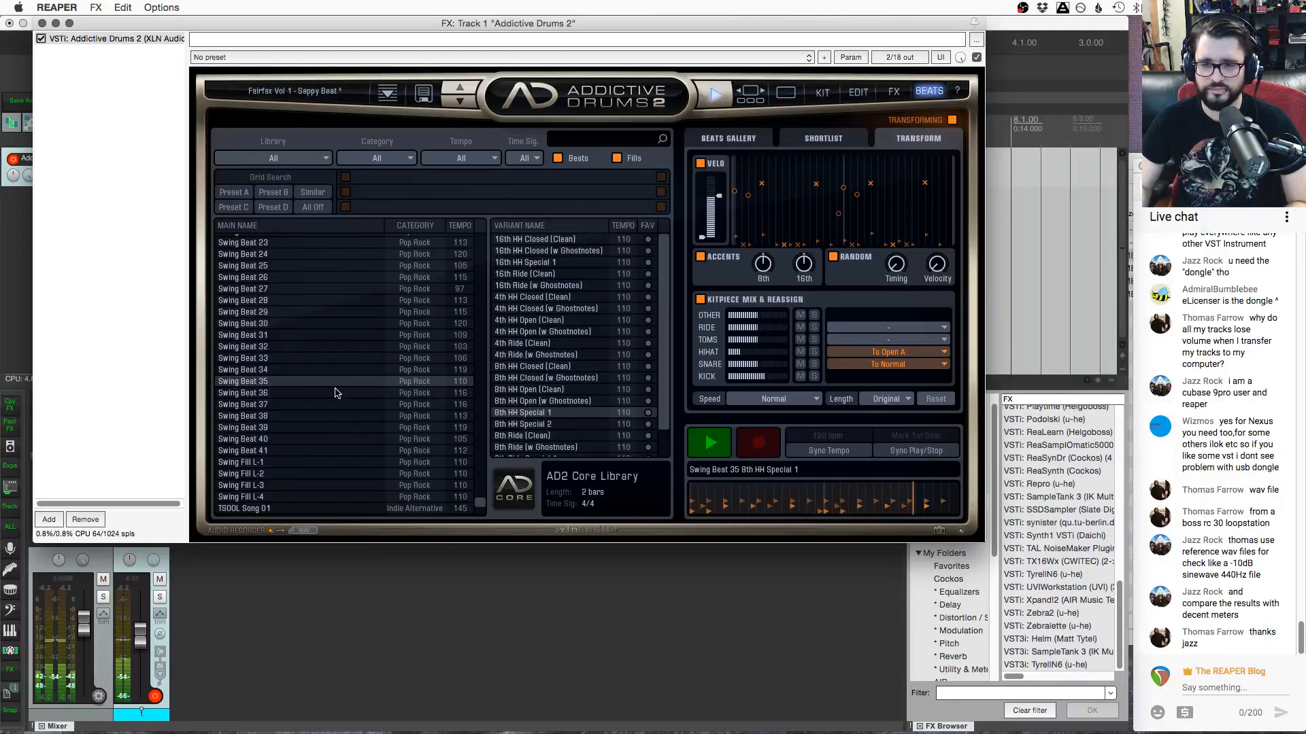
left_click(709, 445)
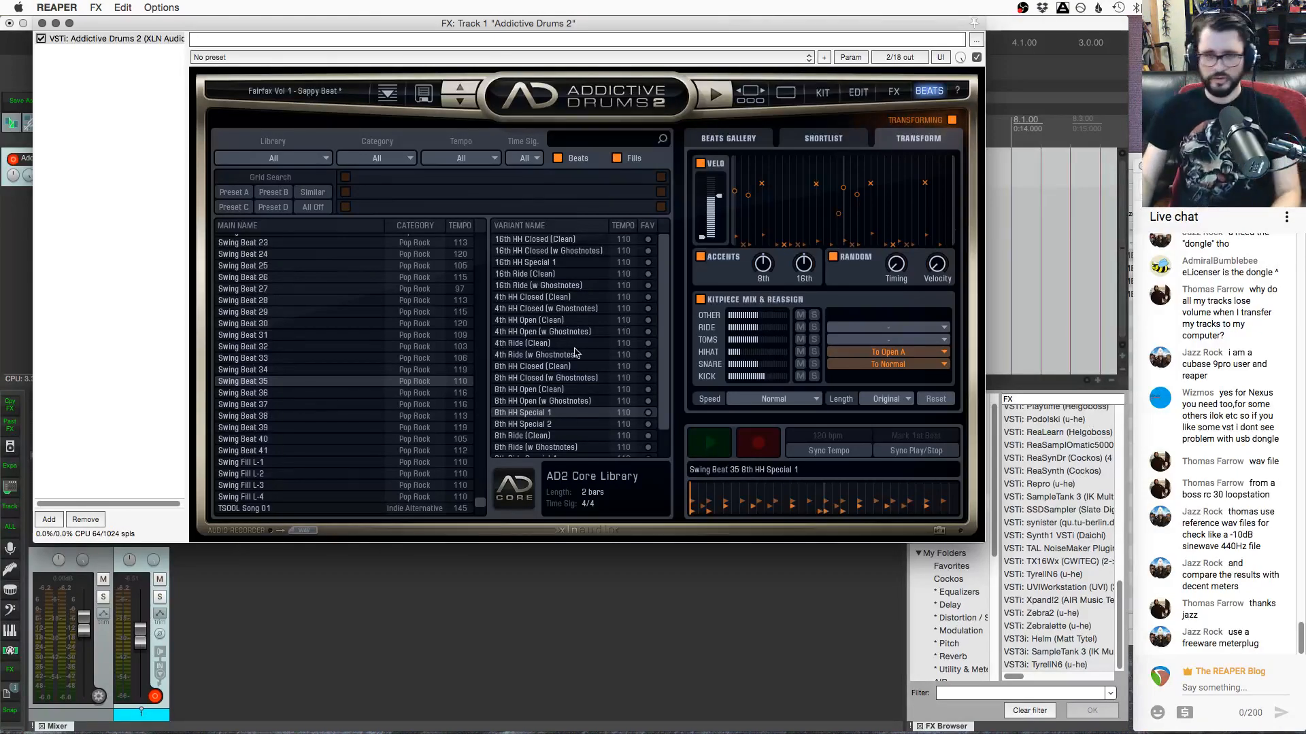
Move the plug-in window off the arrangement and place the edit cursor at 2.3.00
left_click_drag(543, 23, 630, 205)
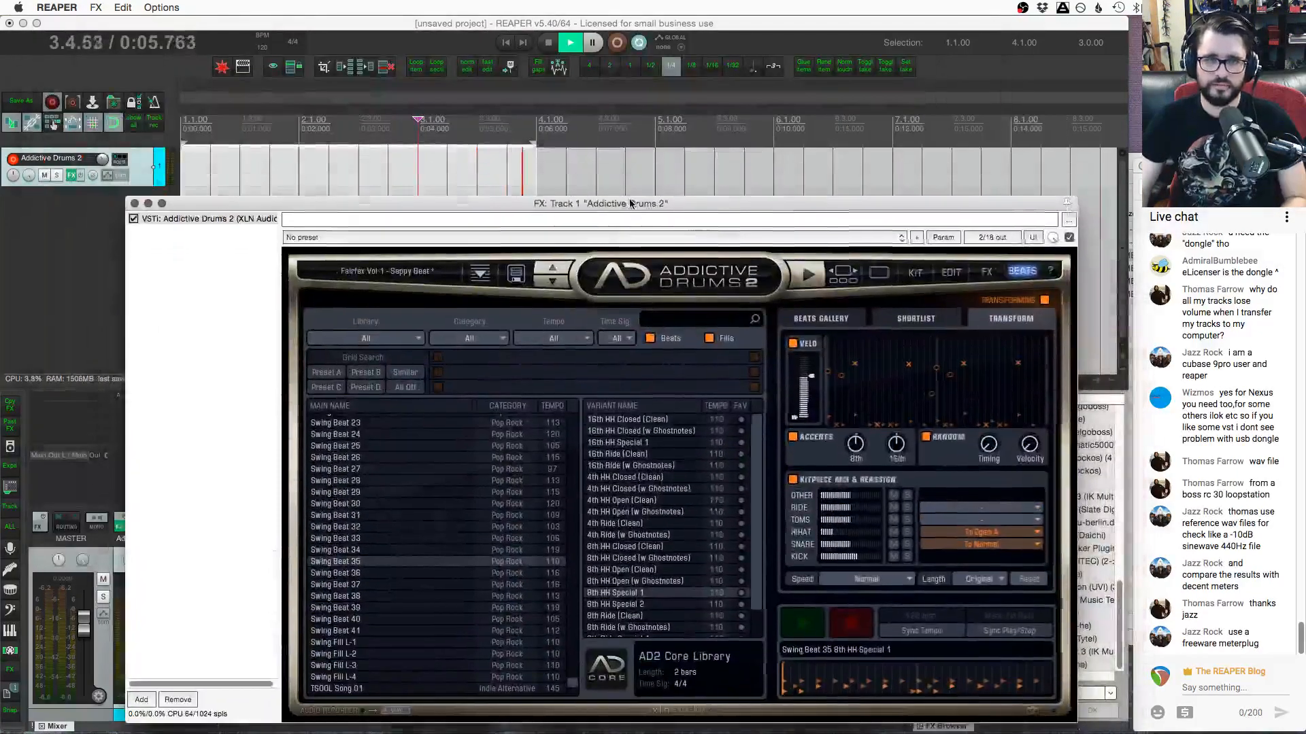
left_click(417, 158)
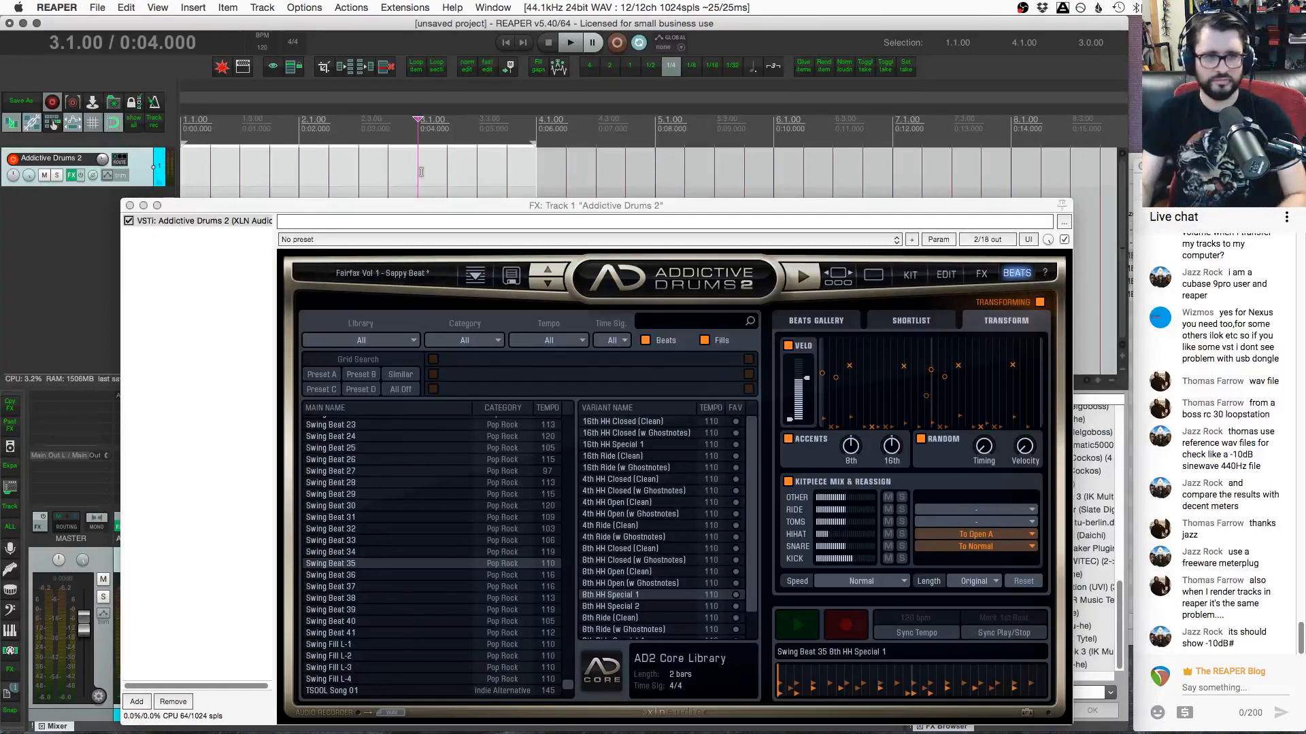
left_click(359, 173)
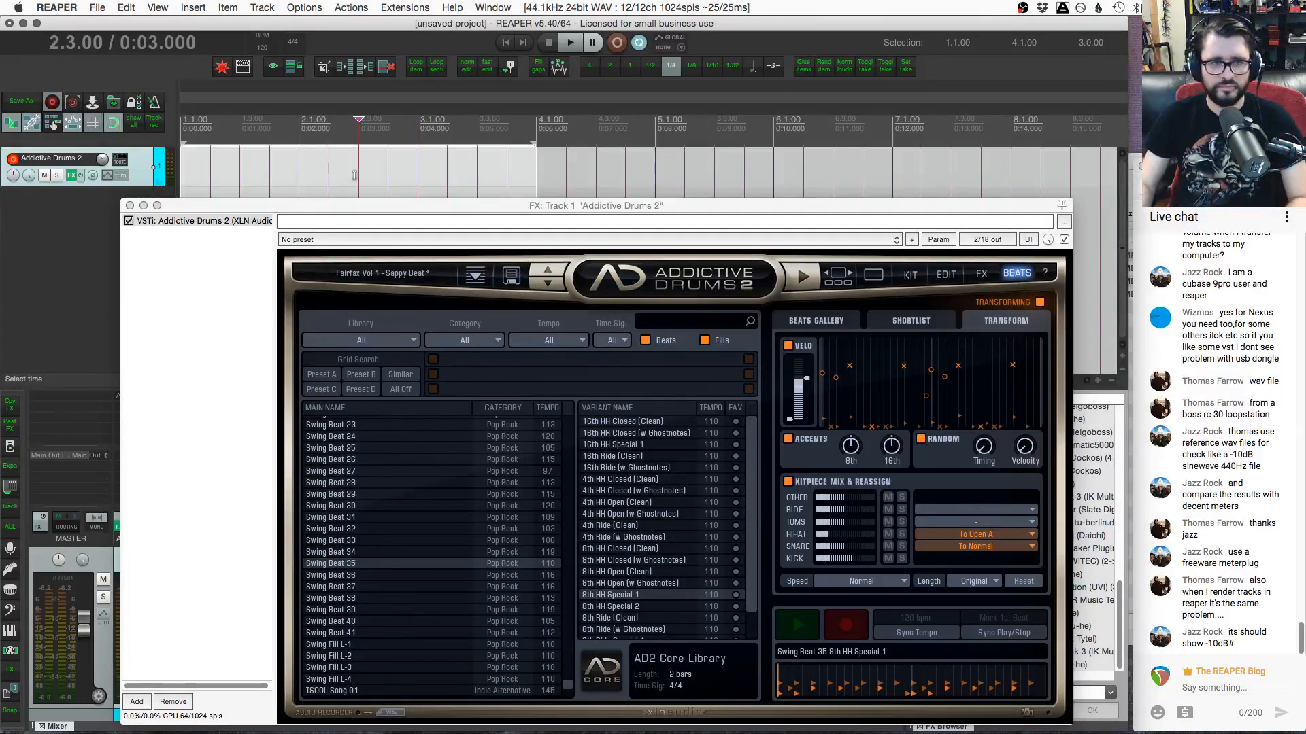
Close the Addictive Drums 2 effects window and examine the Main Out hardware output on the master channel
left_click(158, 7)
key("Escape")
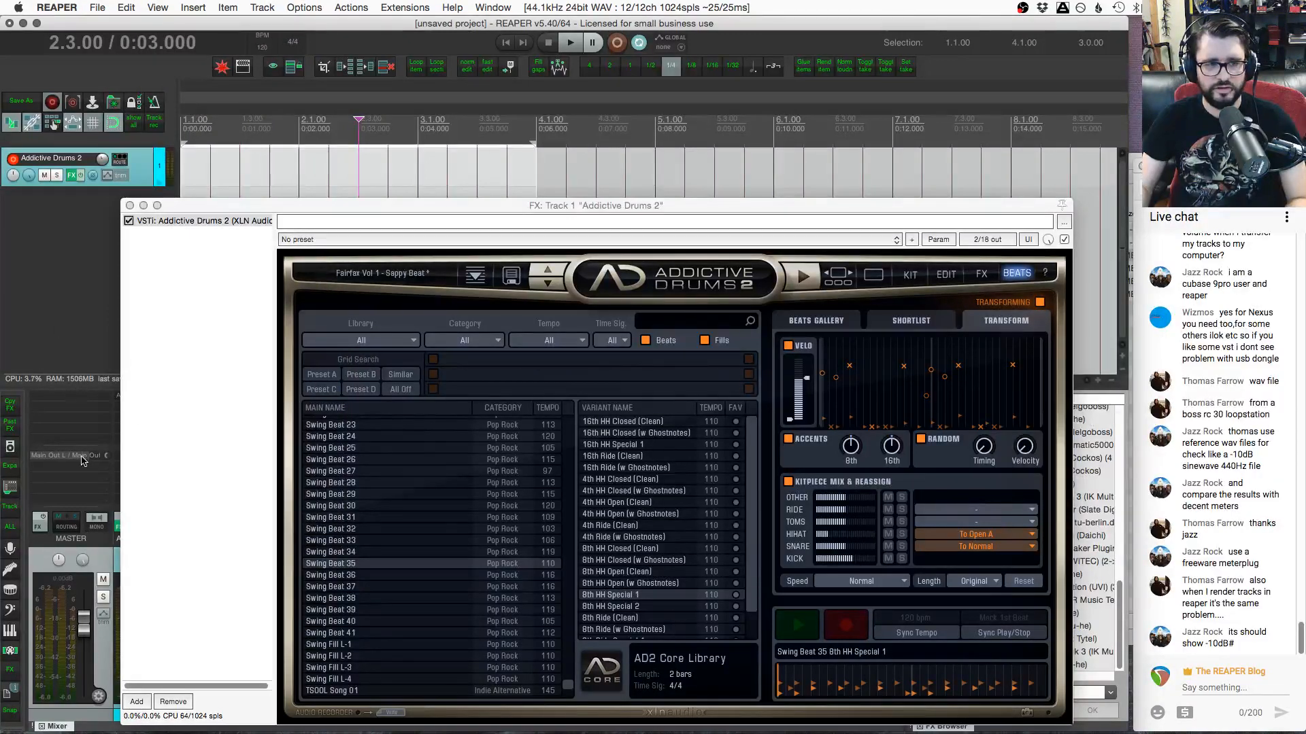
left_click(129, 205)
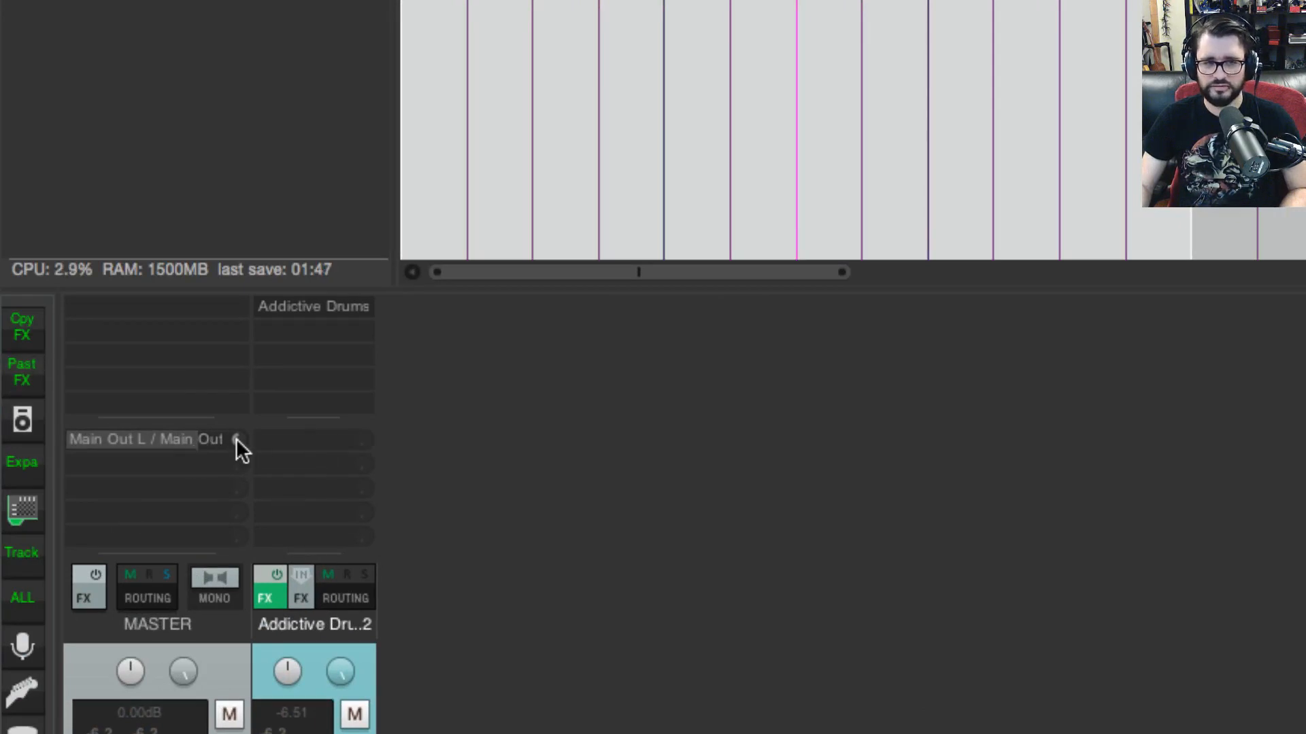
left_click_drag(233, 438, 236, 397)
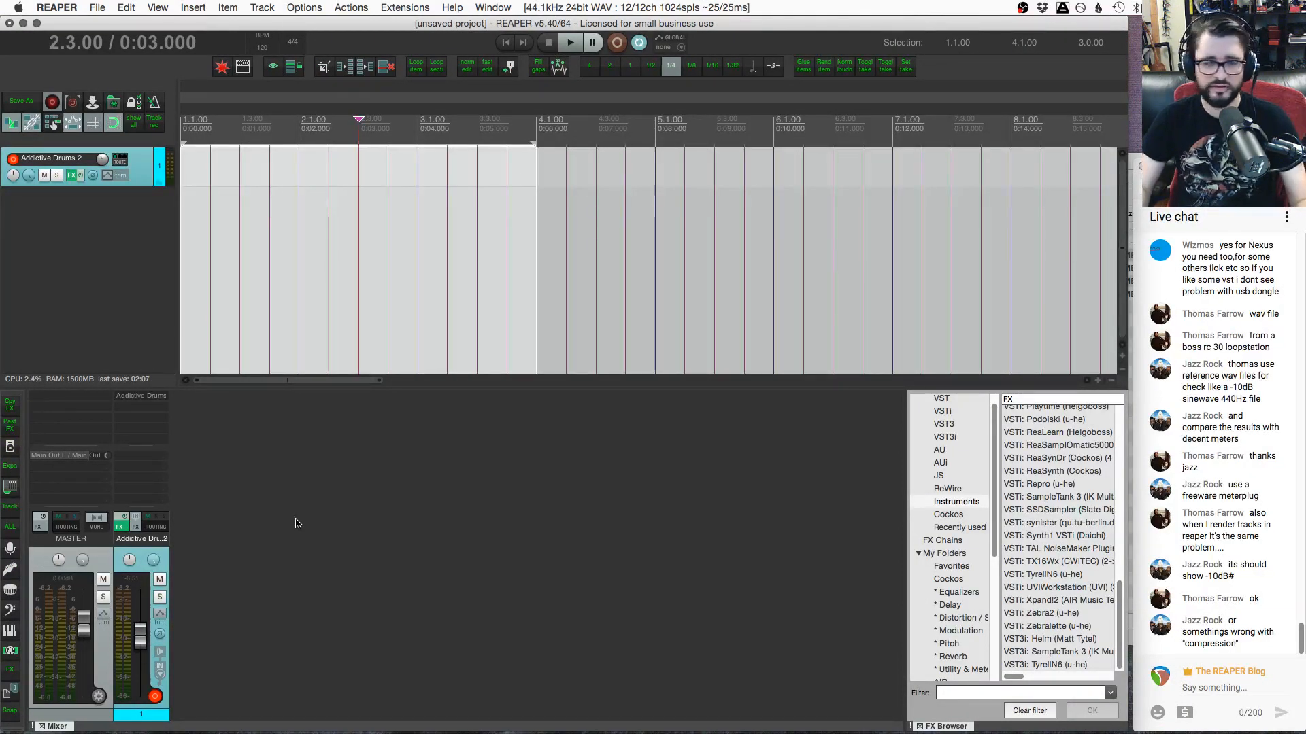
Show the Monitoring FX chain, undock its window from the docker to view its plug-ins, and close it
left_click(98, 7)
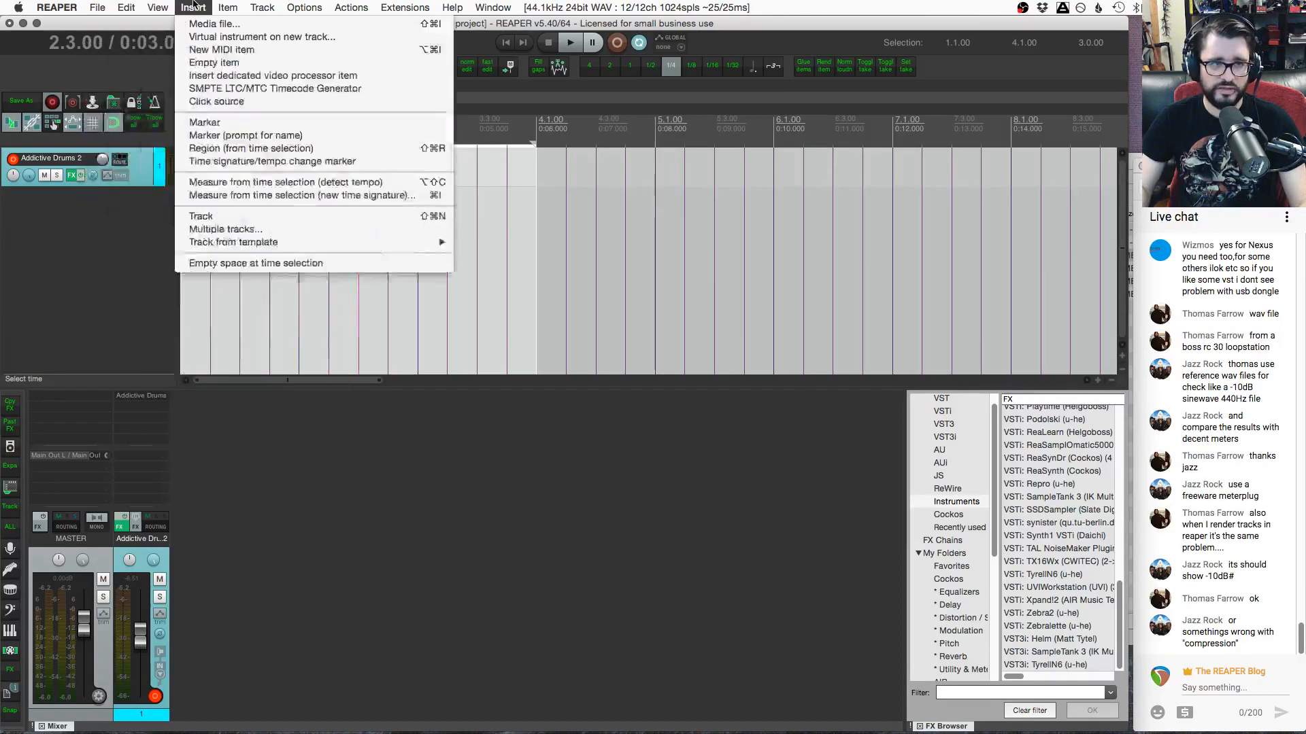
mouse_move(157, 7)
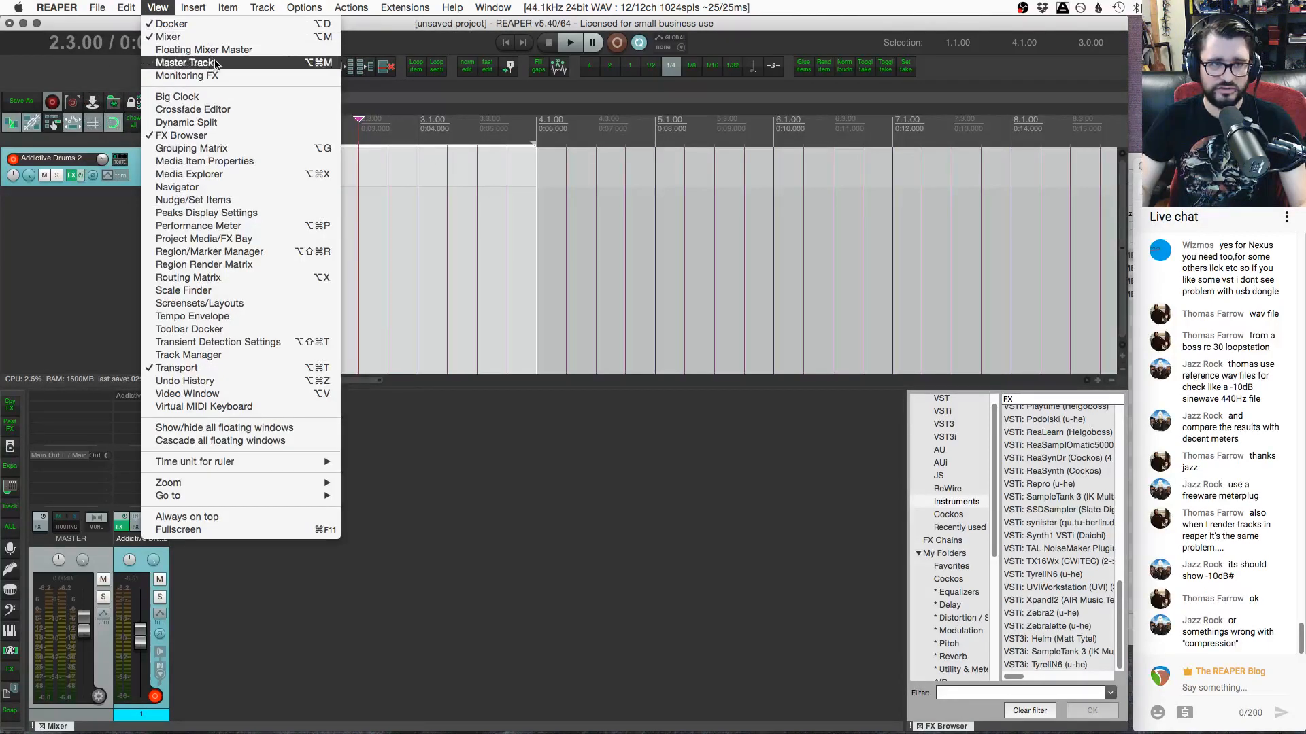
left_click(187, 75)
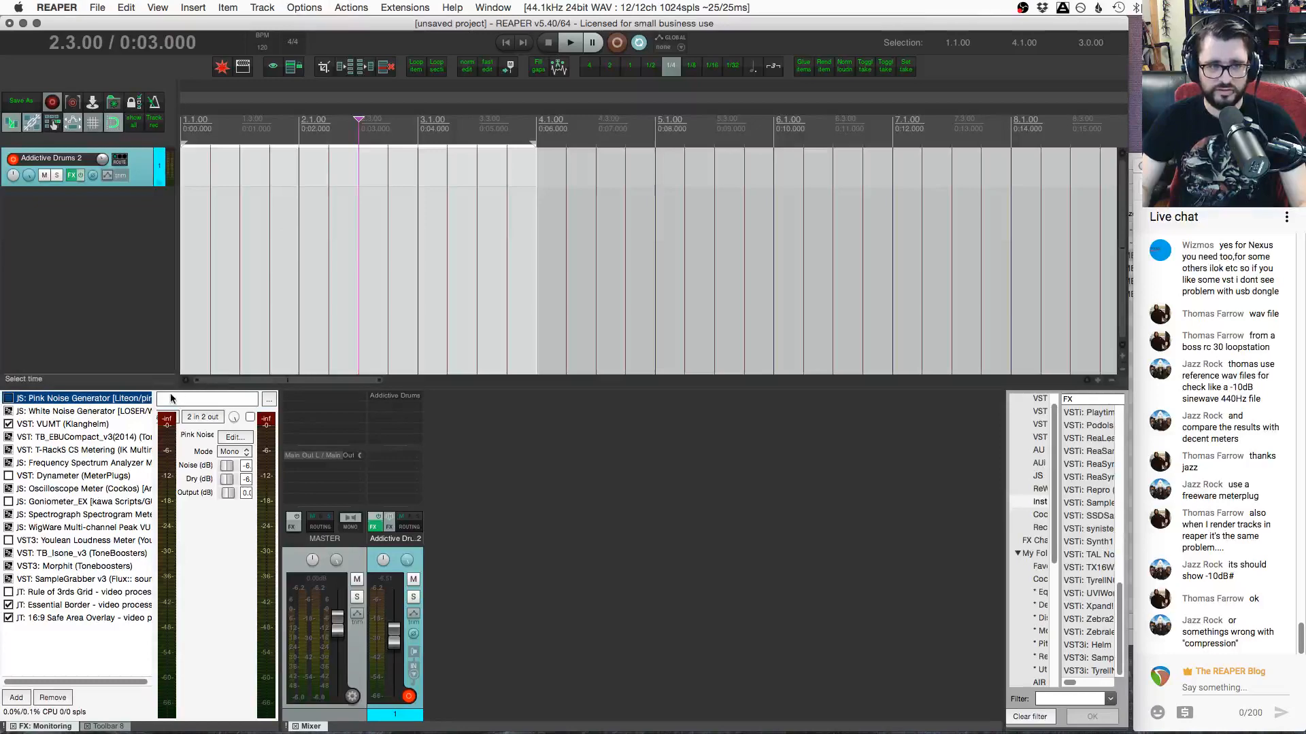
right_click(39, 727)
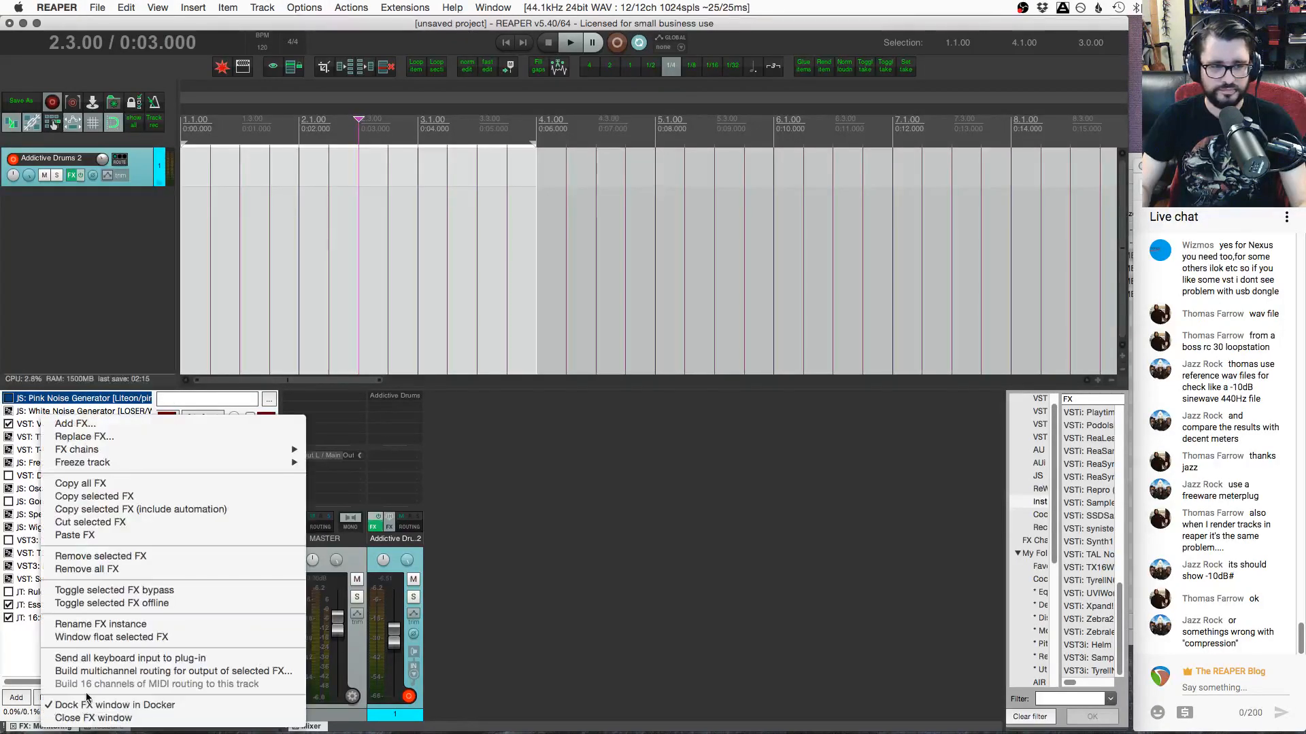
left_click(68, 620)
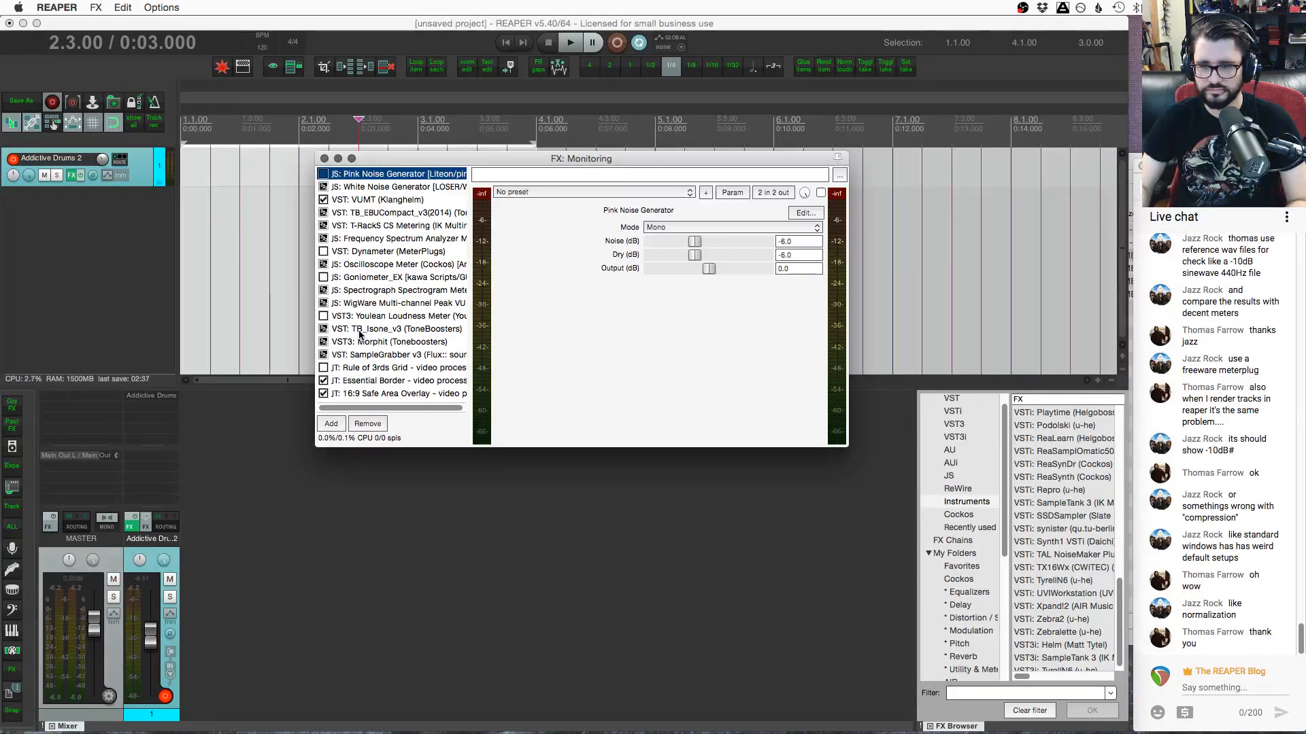
left_click(325, 160)
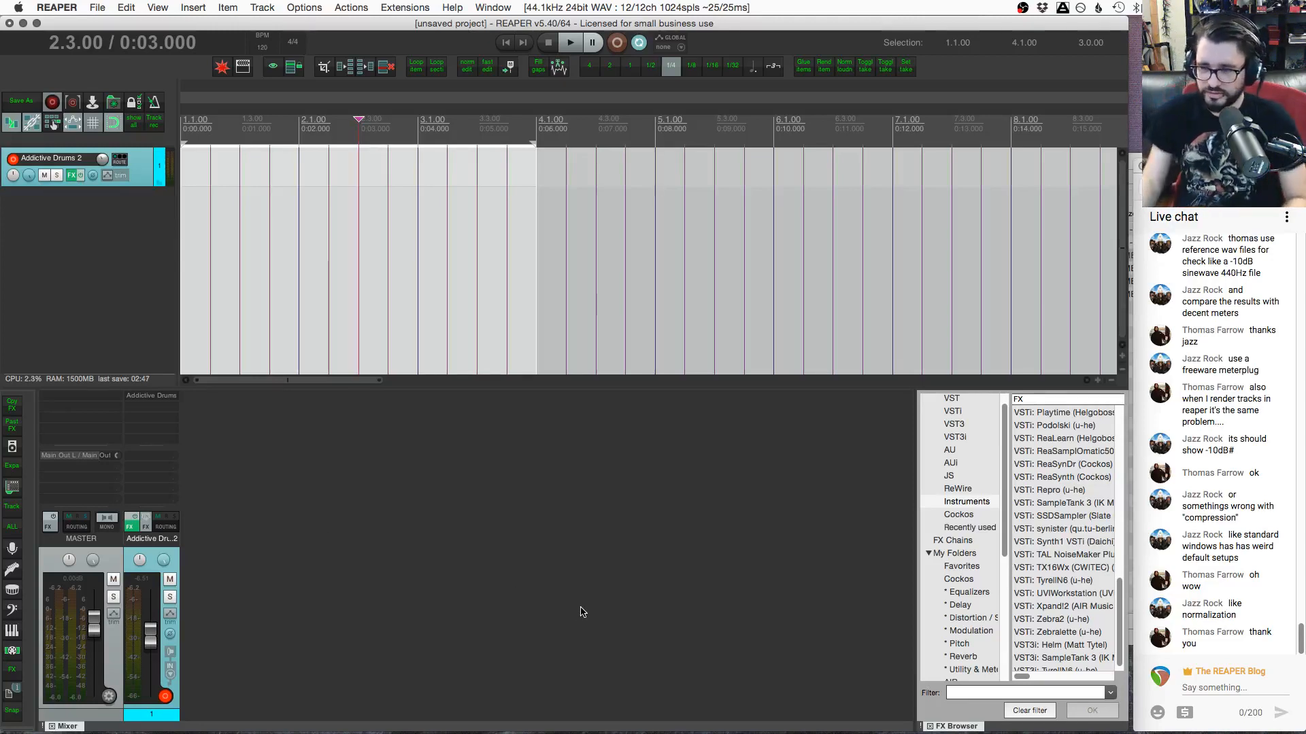
mouse_move(845, 733)
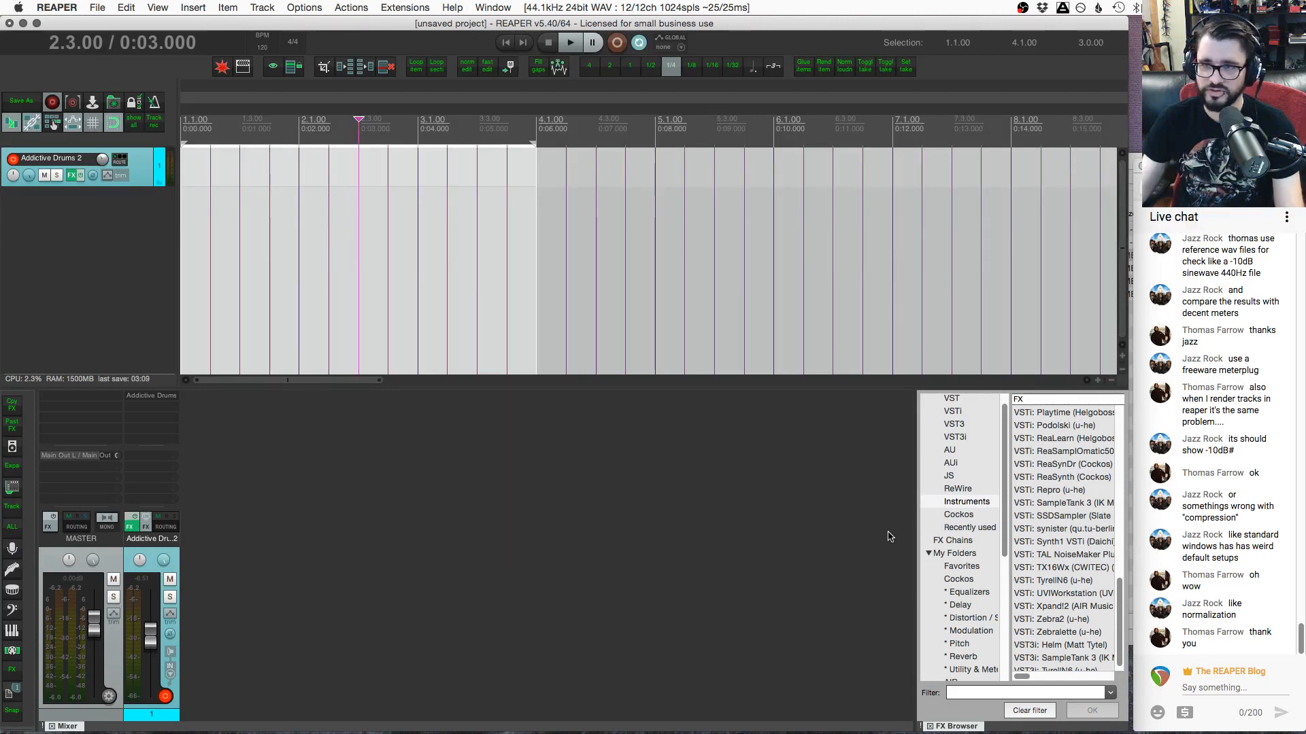
left_click(1024, 8)
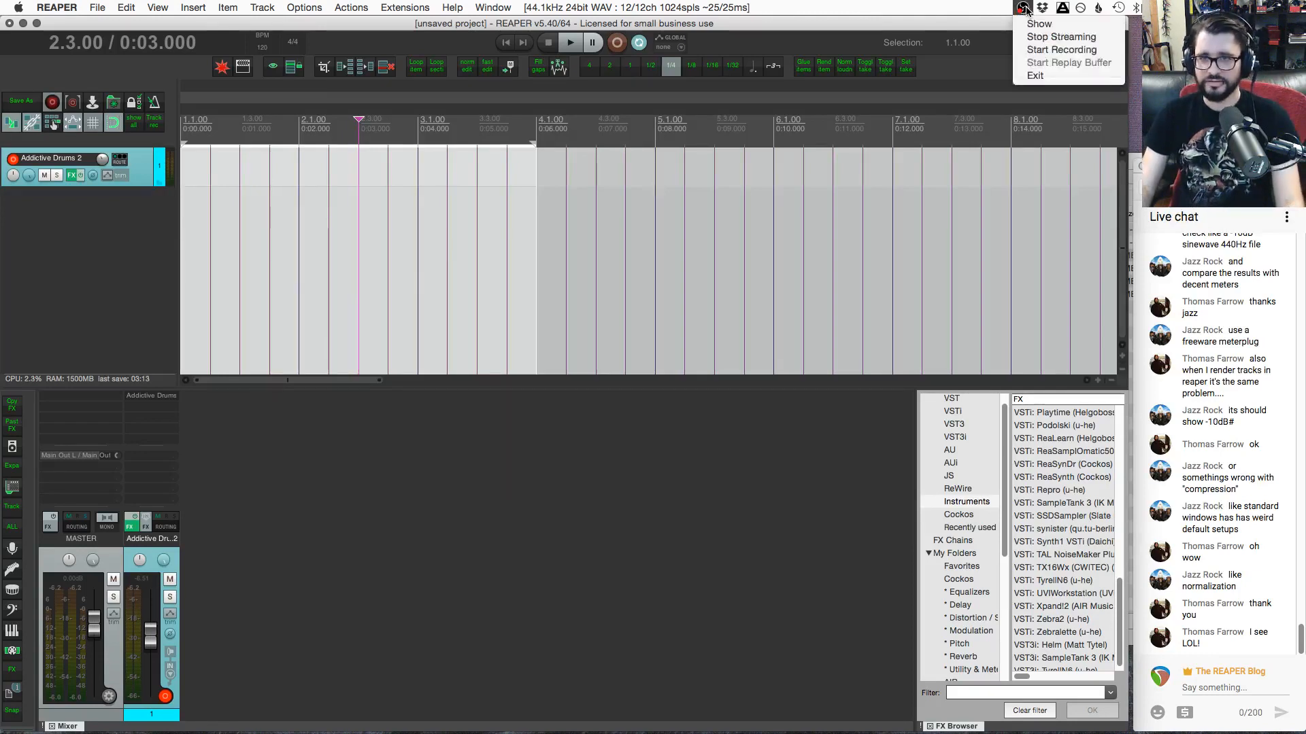